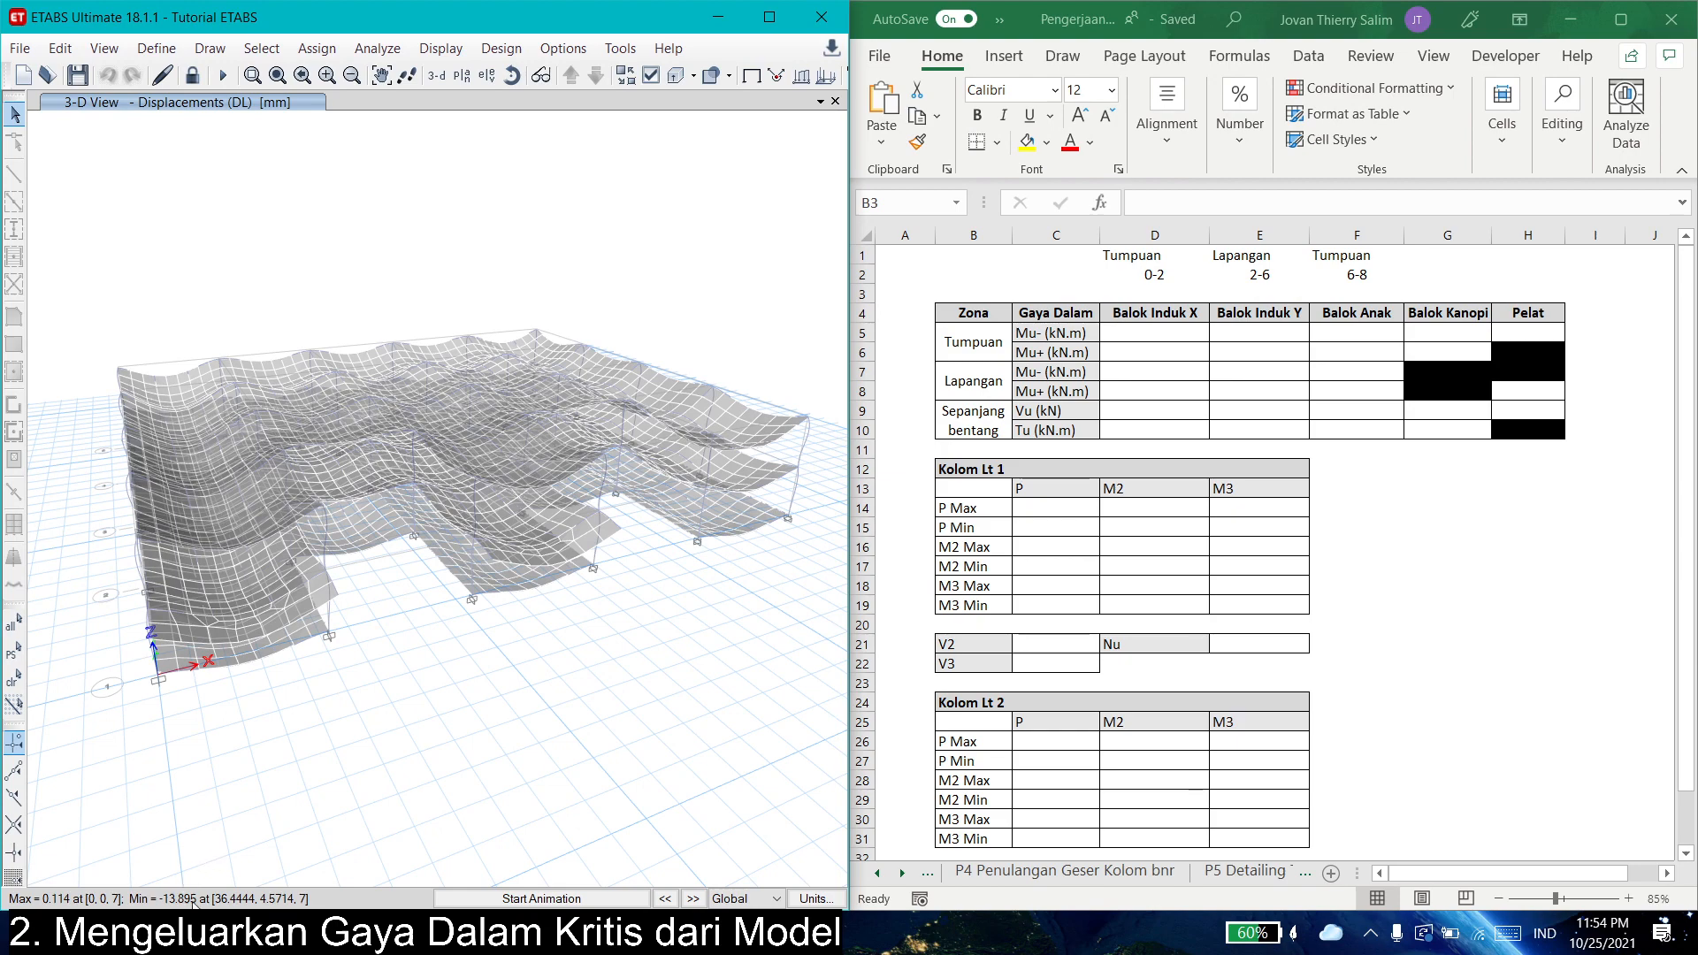
- Show the undeformed shape of the building in the 3-D view
shift+middle_drag(636, 673, 626, 693)
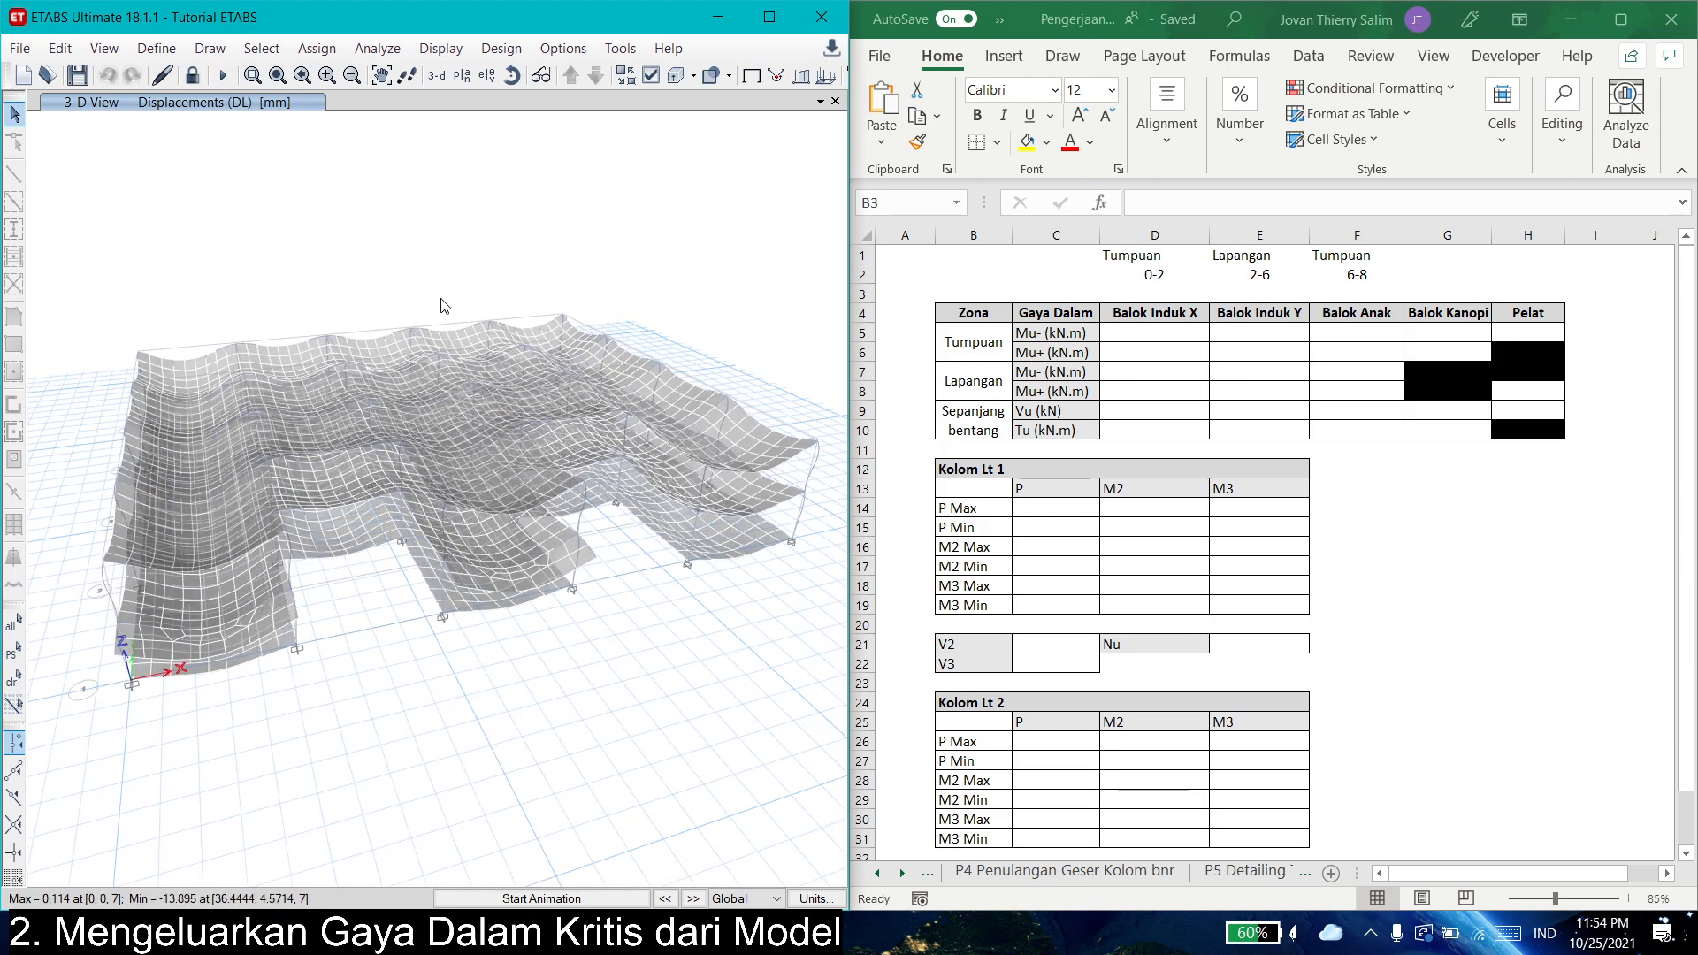
shift+middle_drag(444, 306, 405, 390)
mouse_move(403, 398)
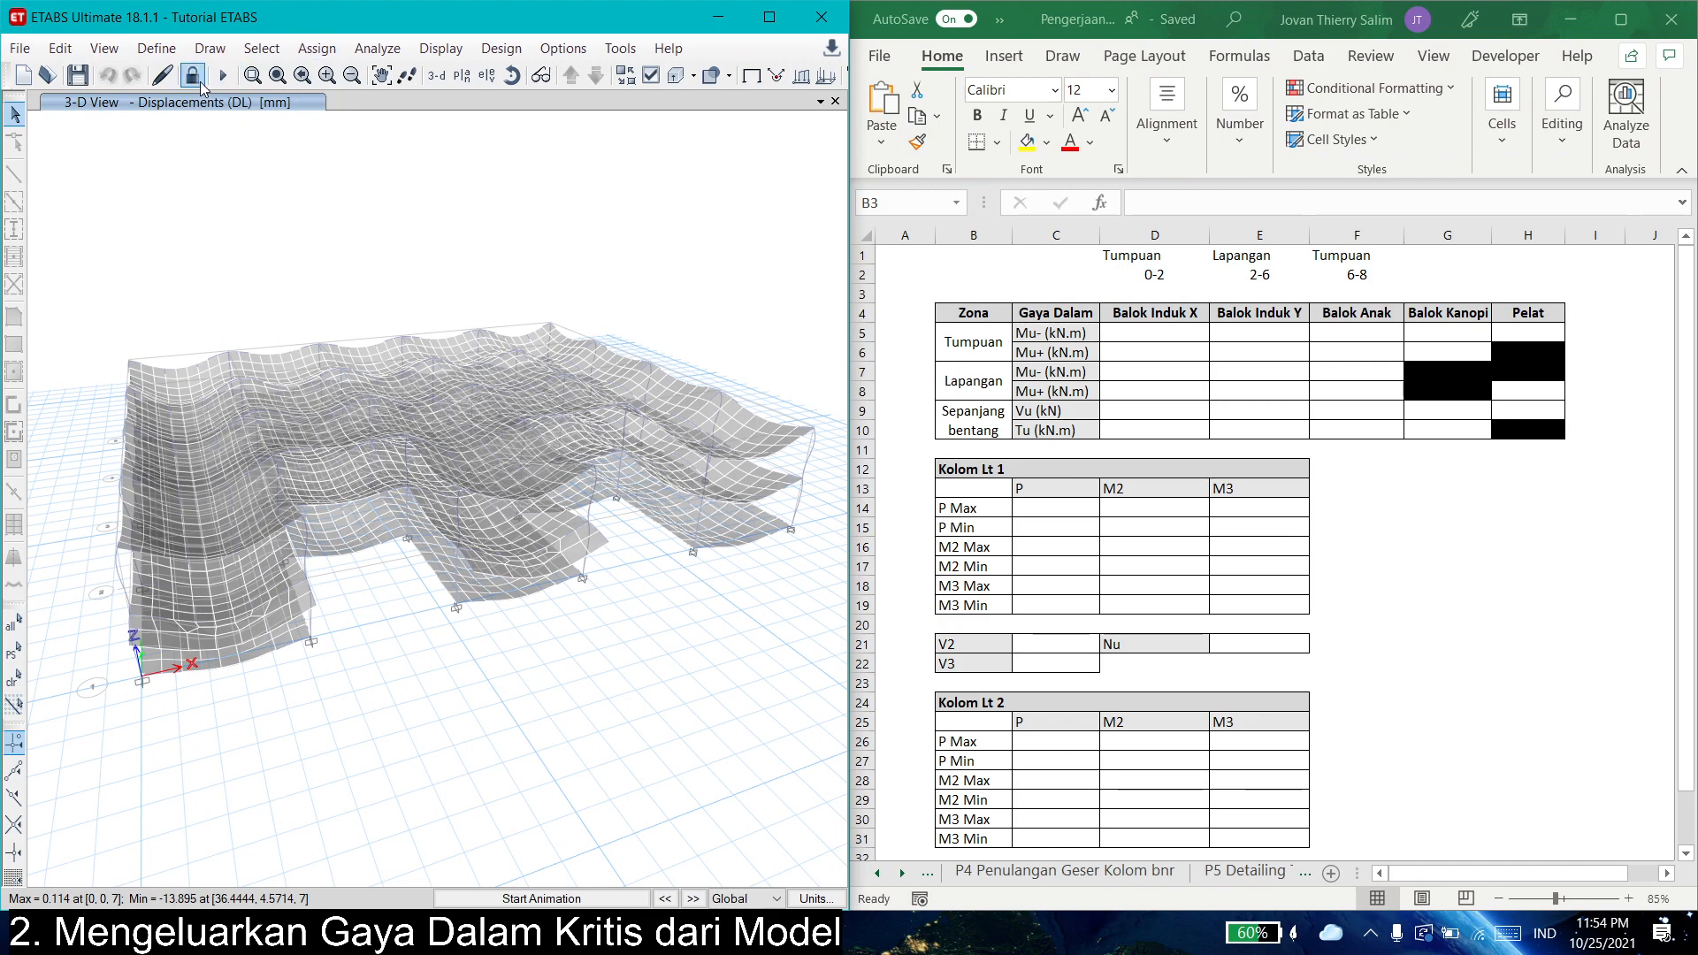
shift+middle_drag(372, 249, 383, 270)
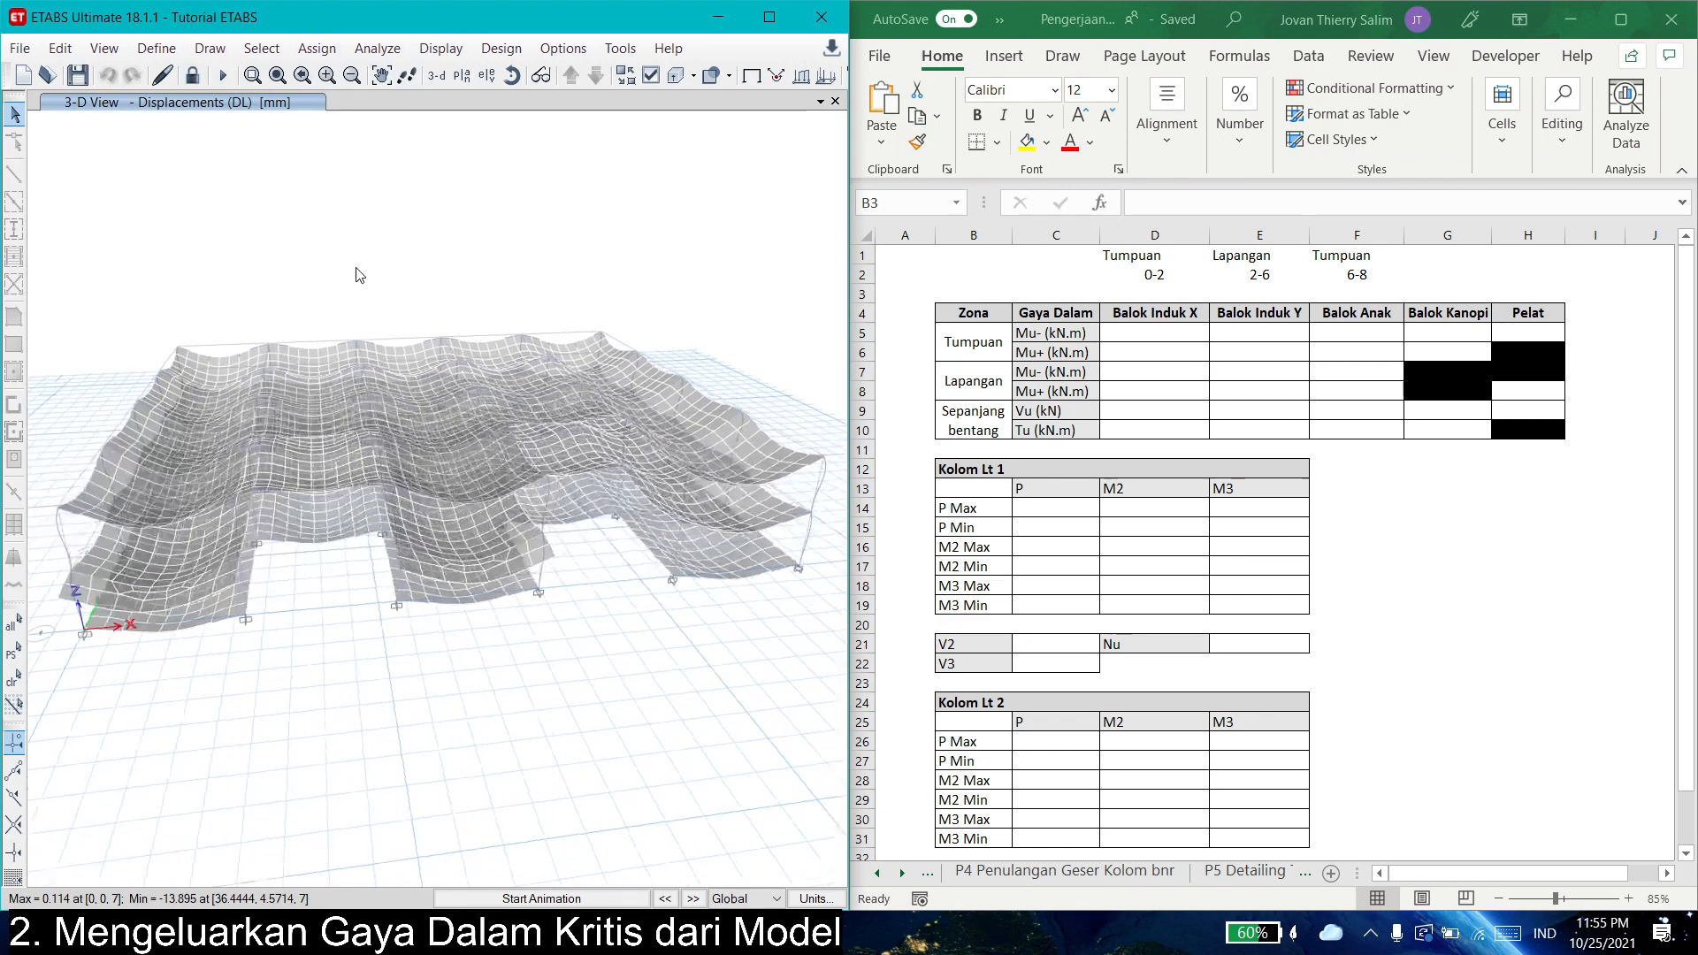
key(F4)
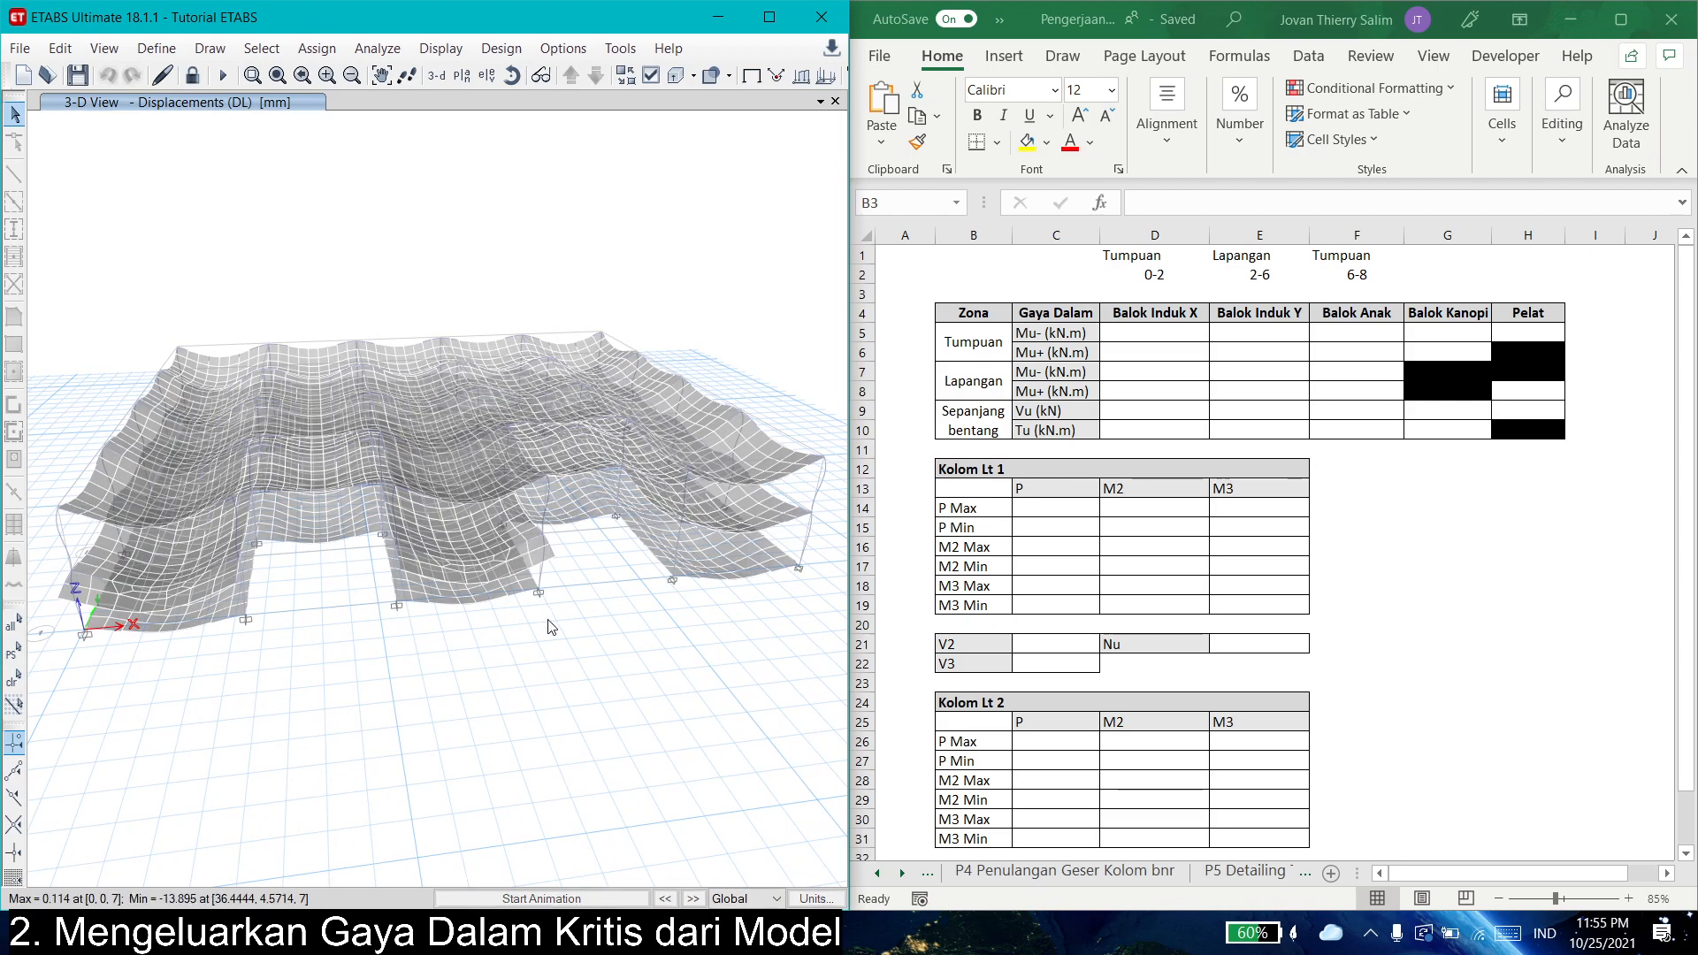
shift+middle_drag(459, 631, 531, 636)
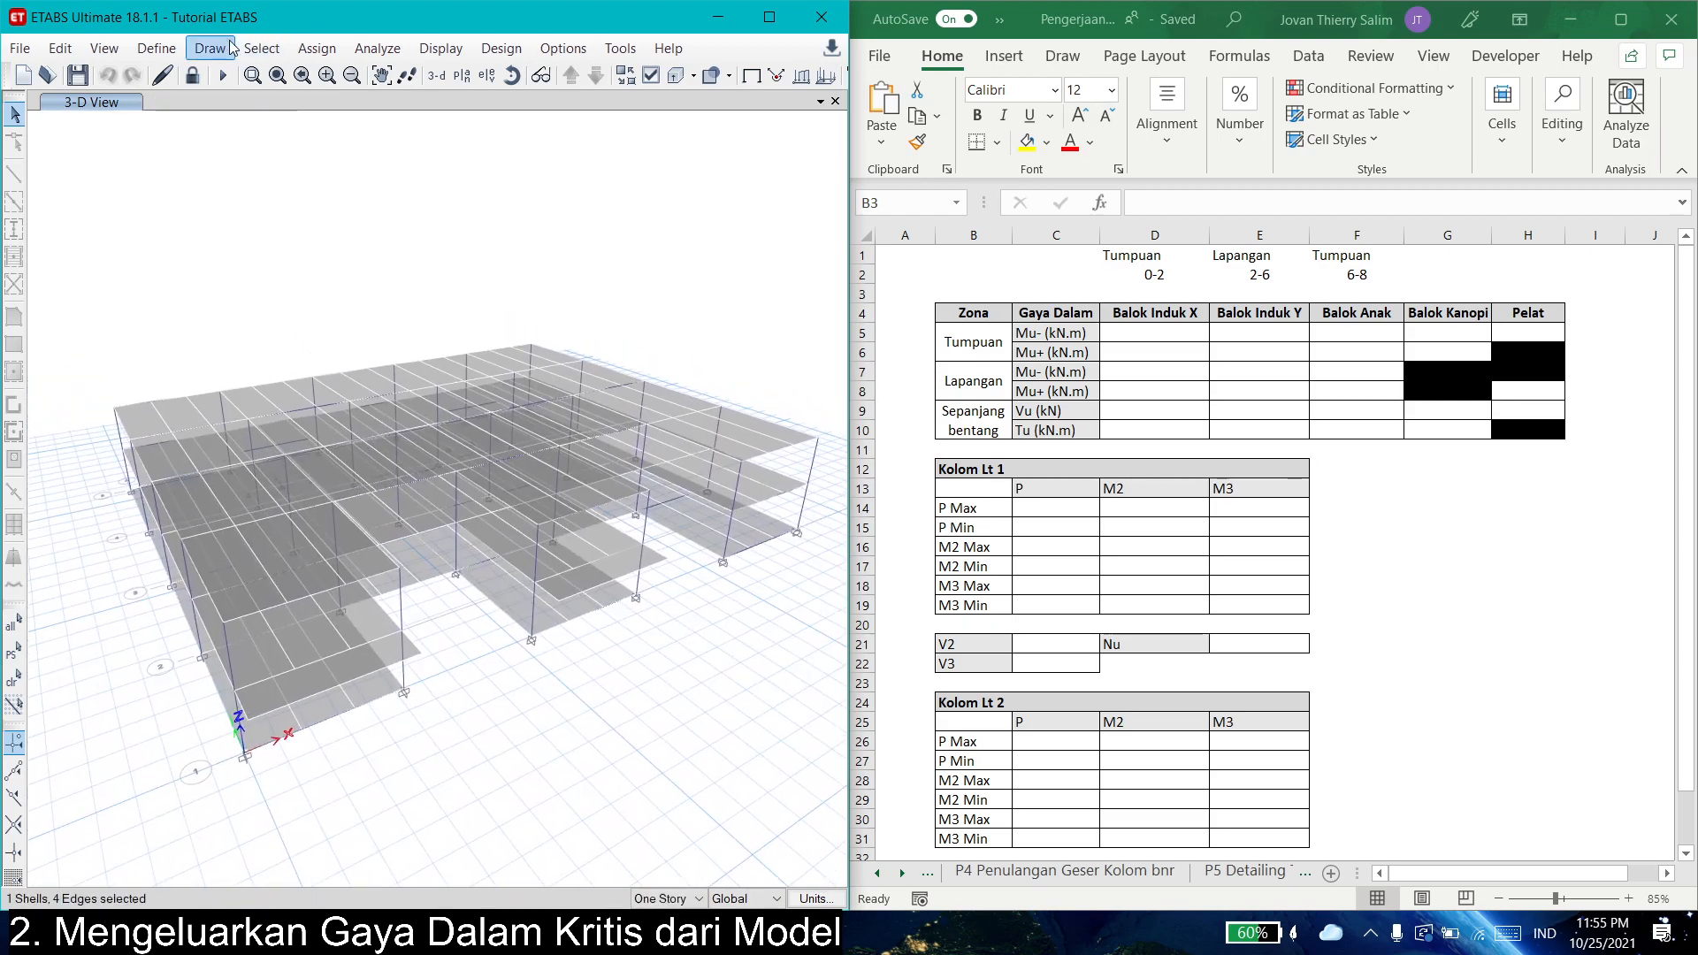
- Examine the beam table in the Excel sheet: its zones, internal-force rows and the Balok Induk X column
click(1168, 313)
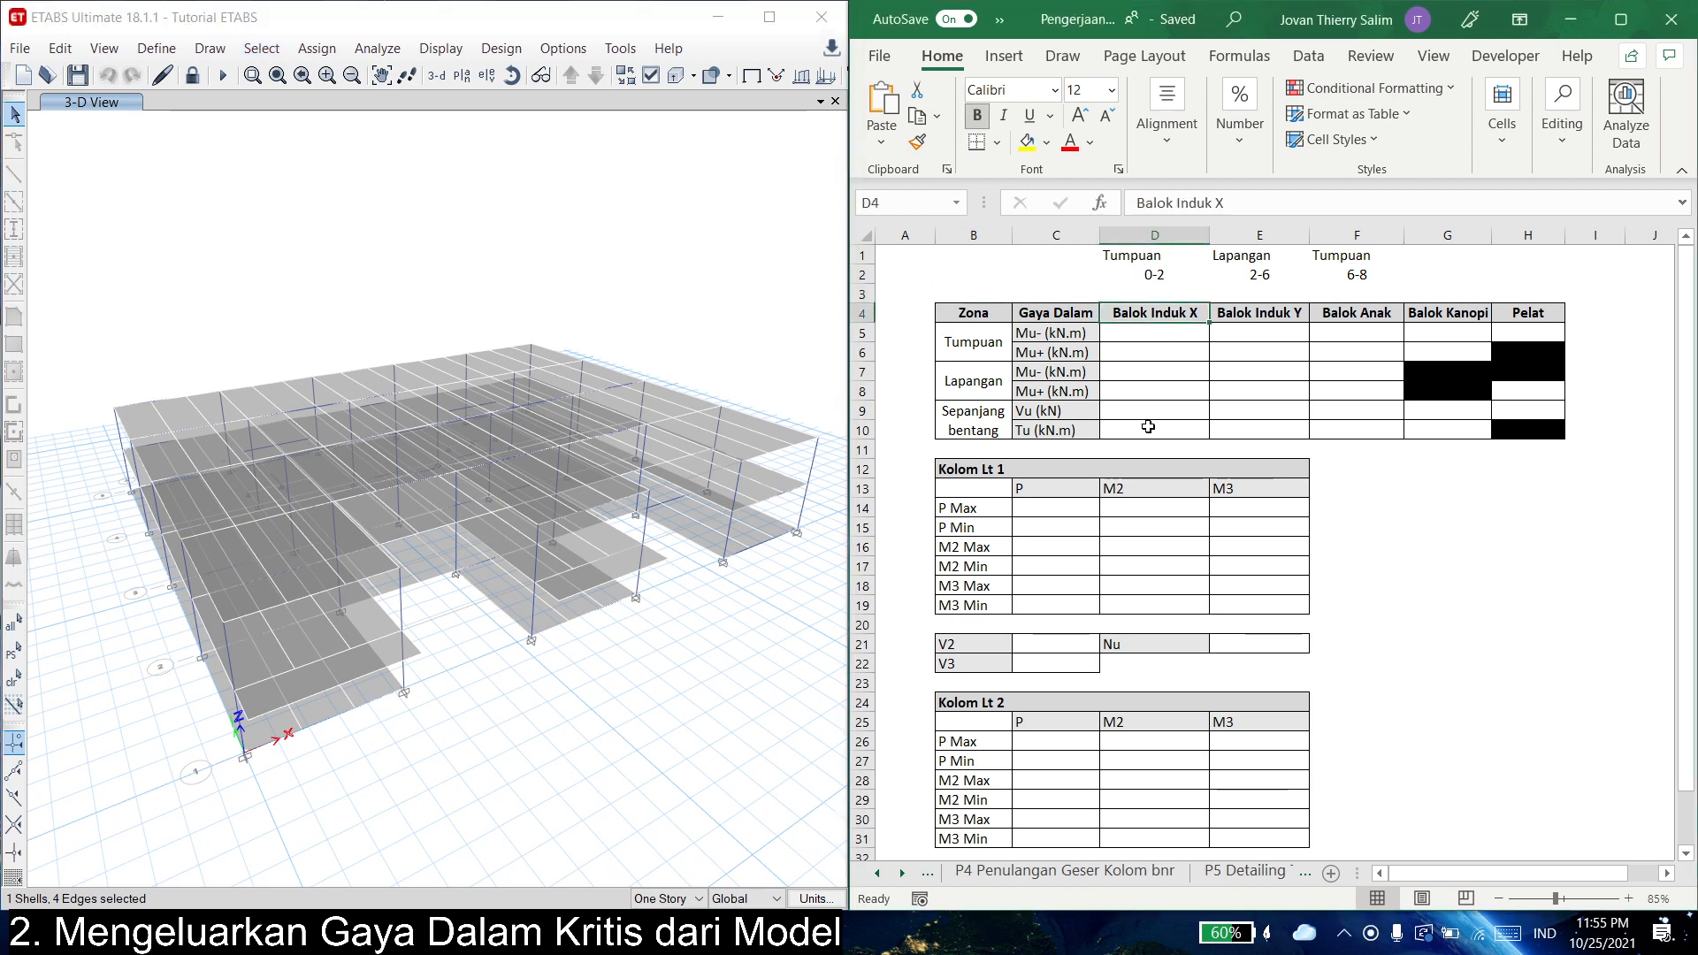
click(967, 360)
click(980, 389)
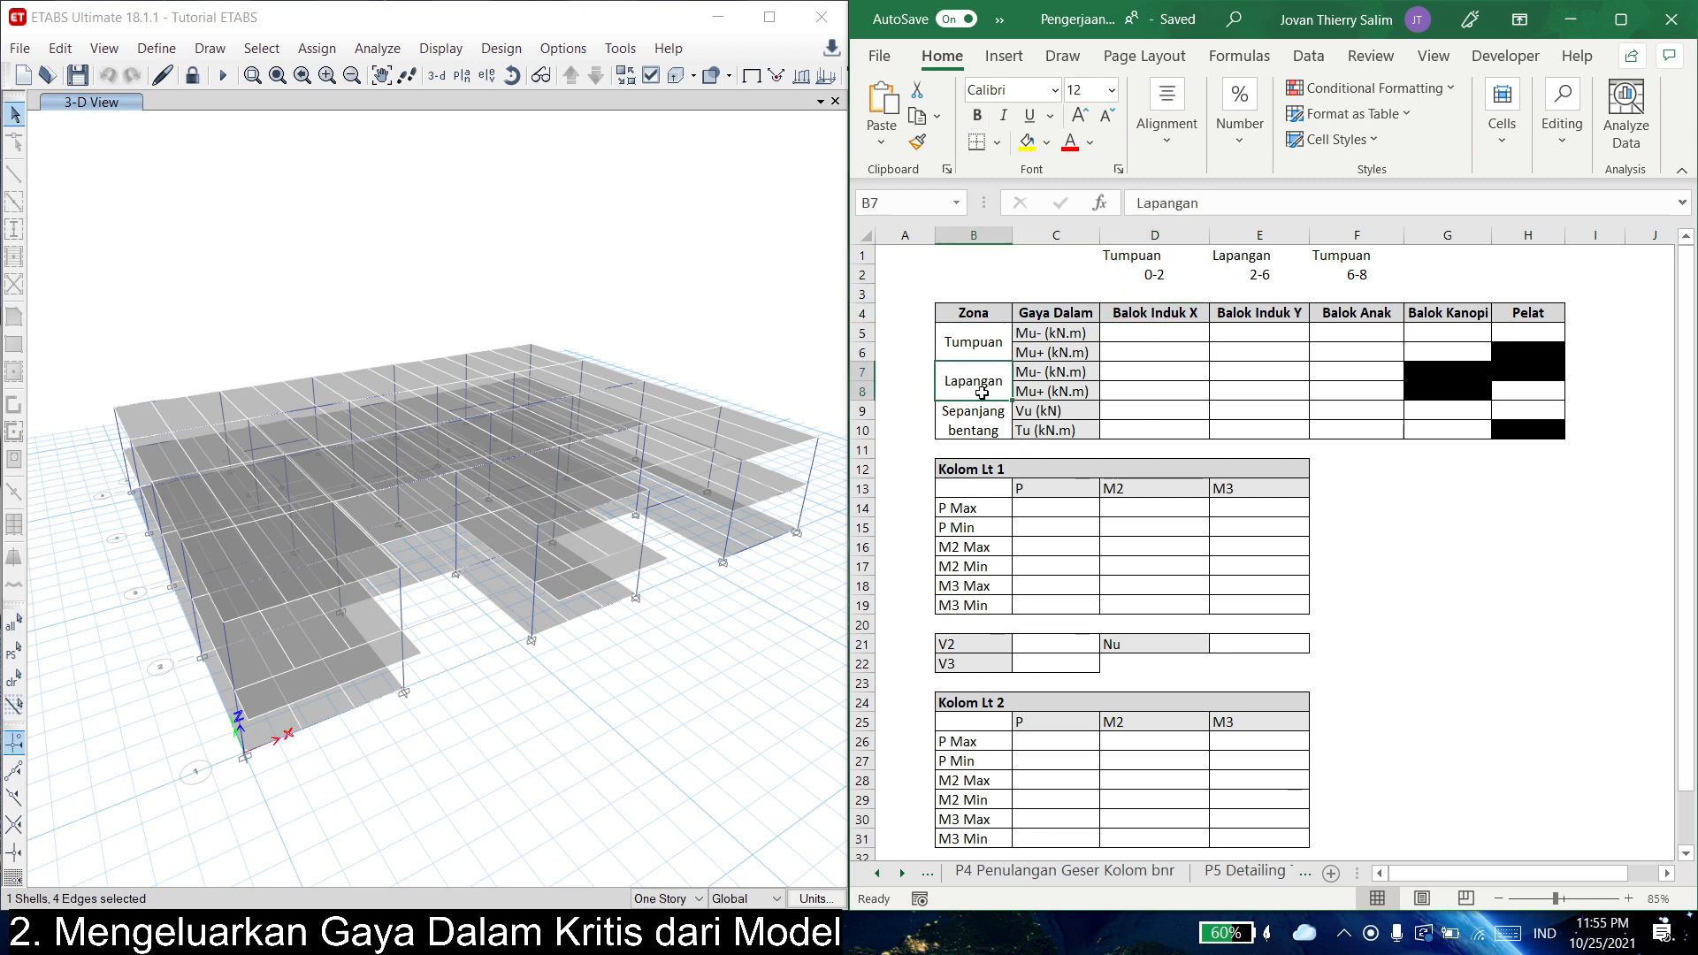
click(989, 422)
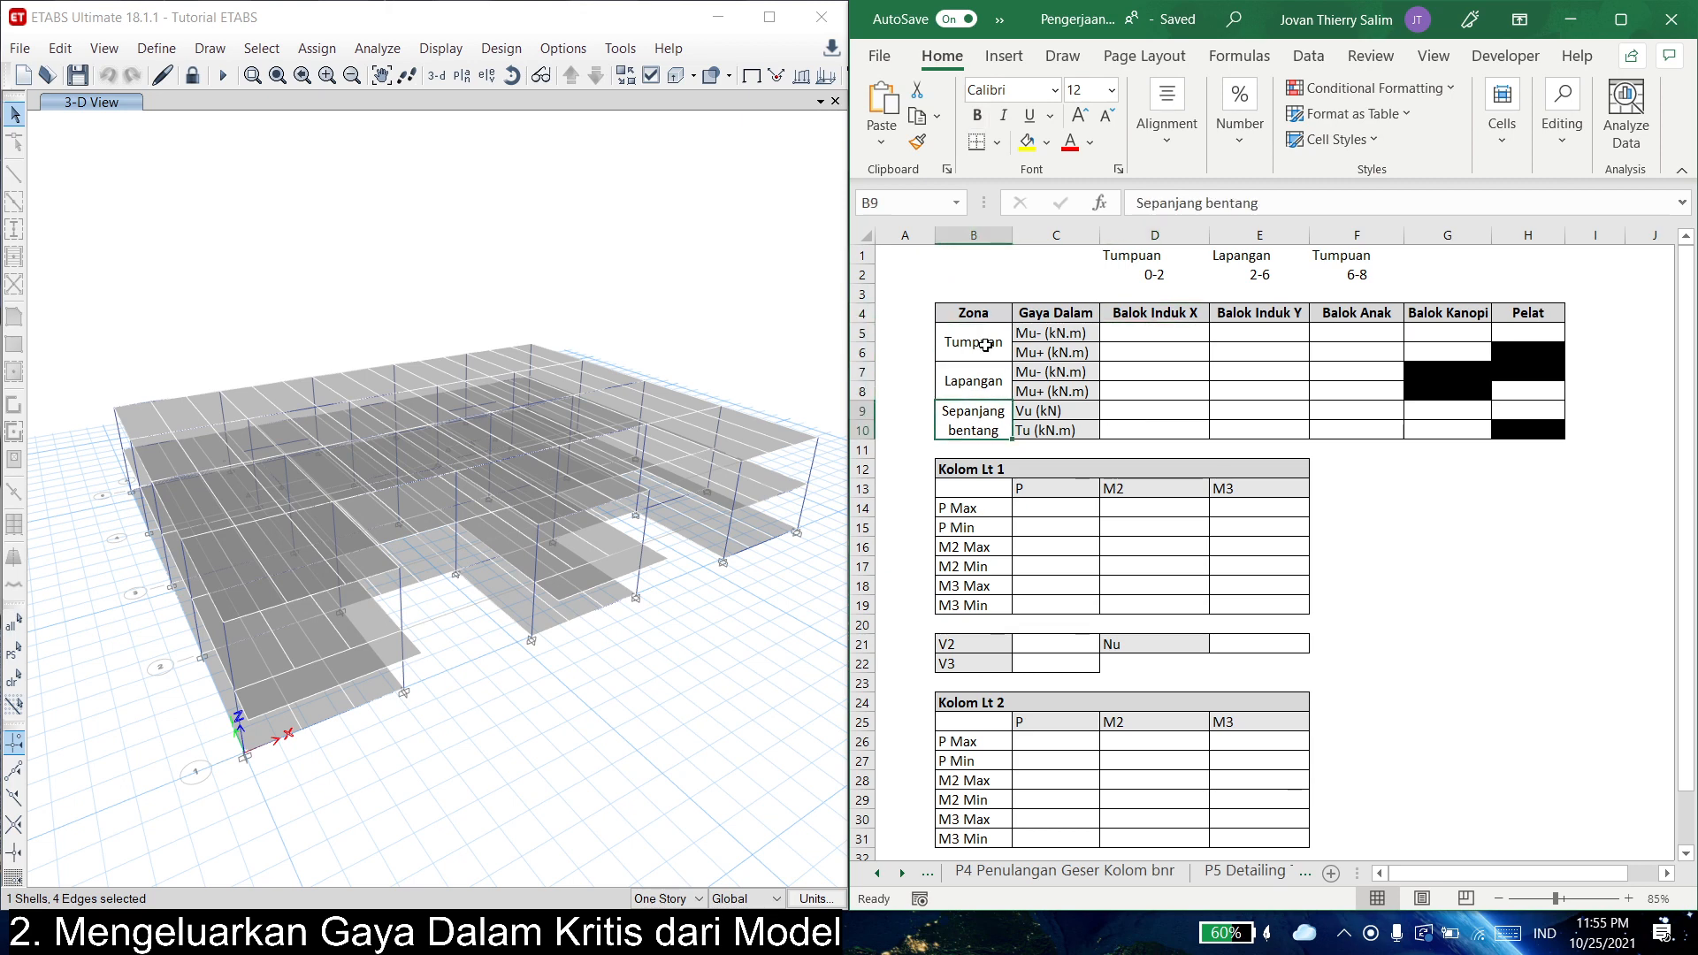
drag(982, 421, 1151, 423)
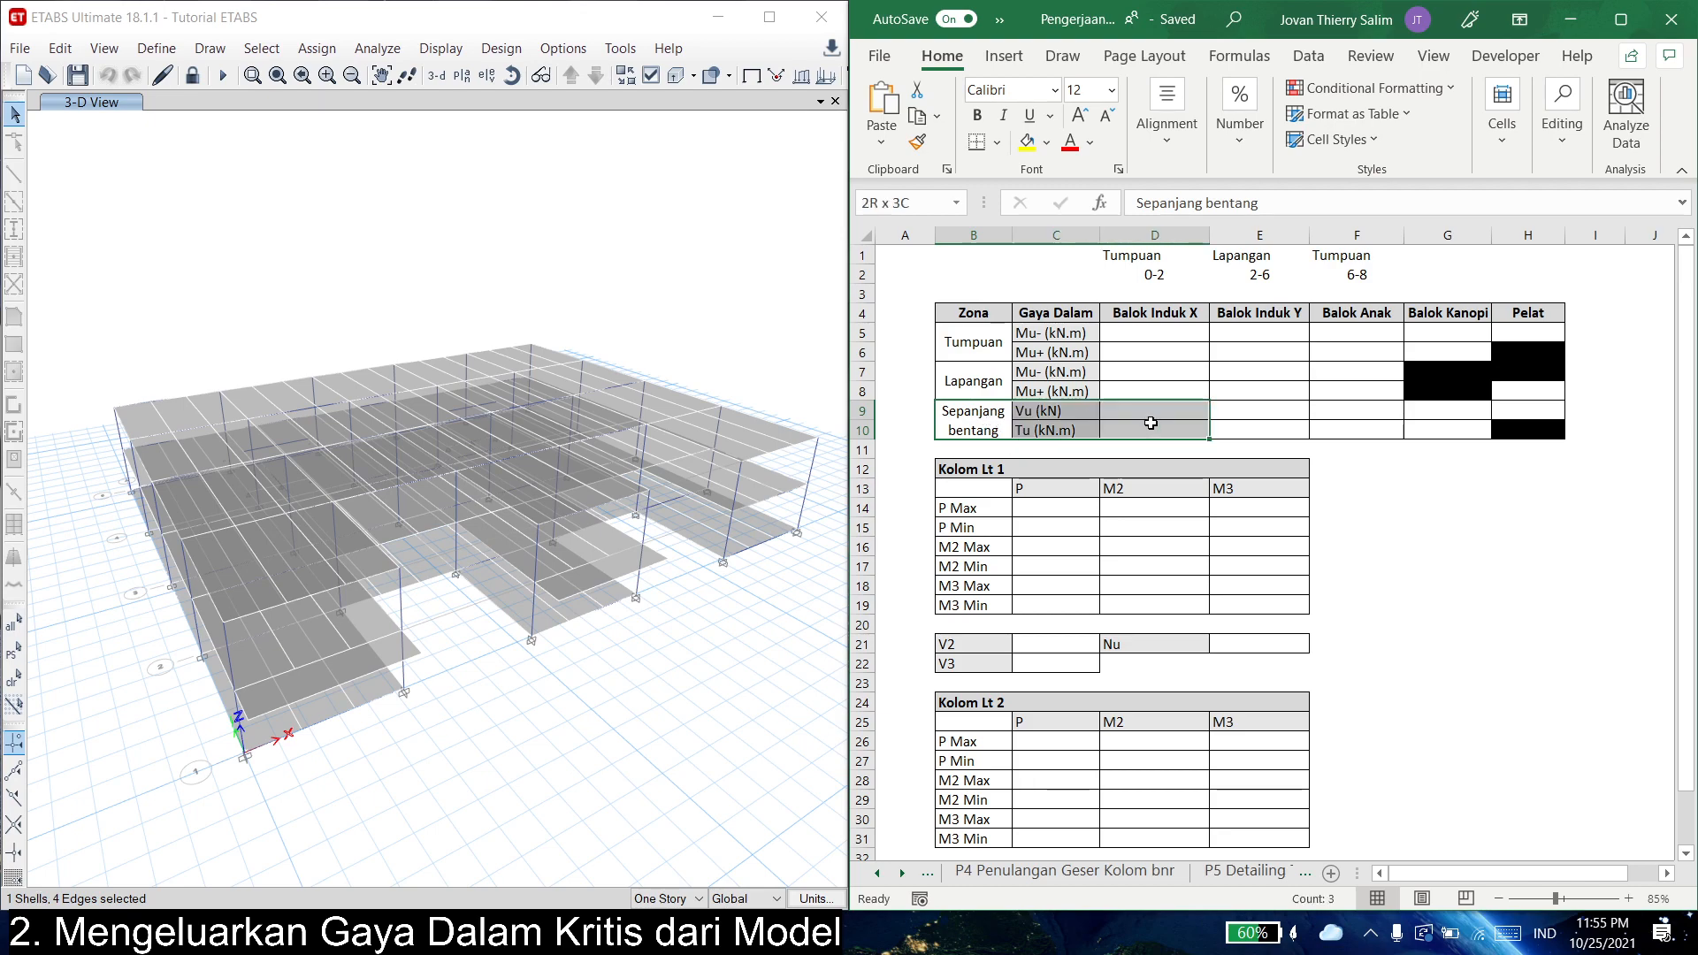
click(1006, 386)
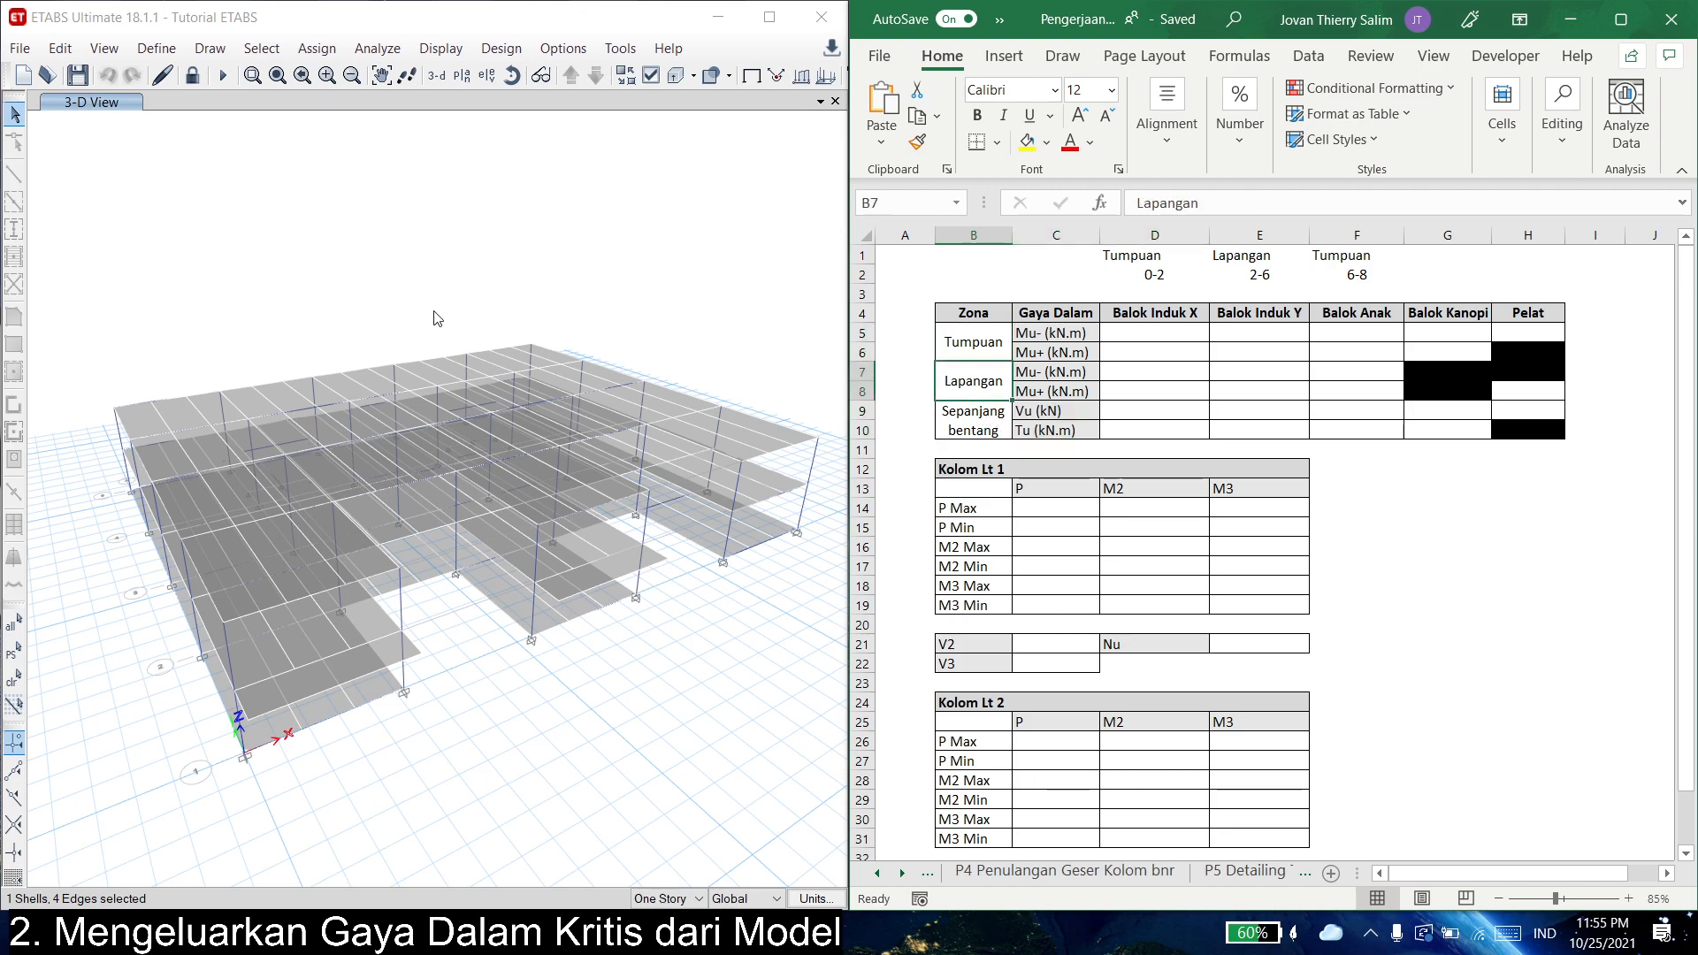
shift+middle_drag(434, 312, 416, 312)
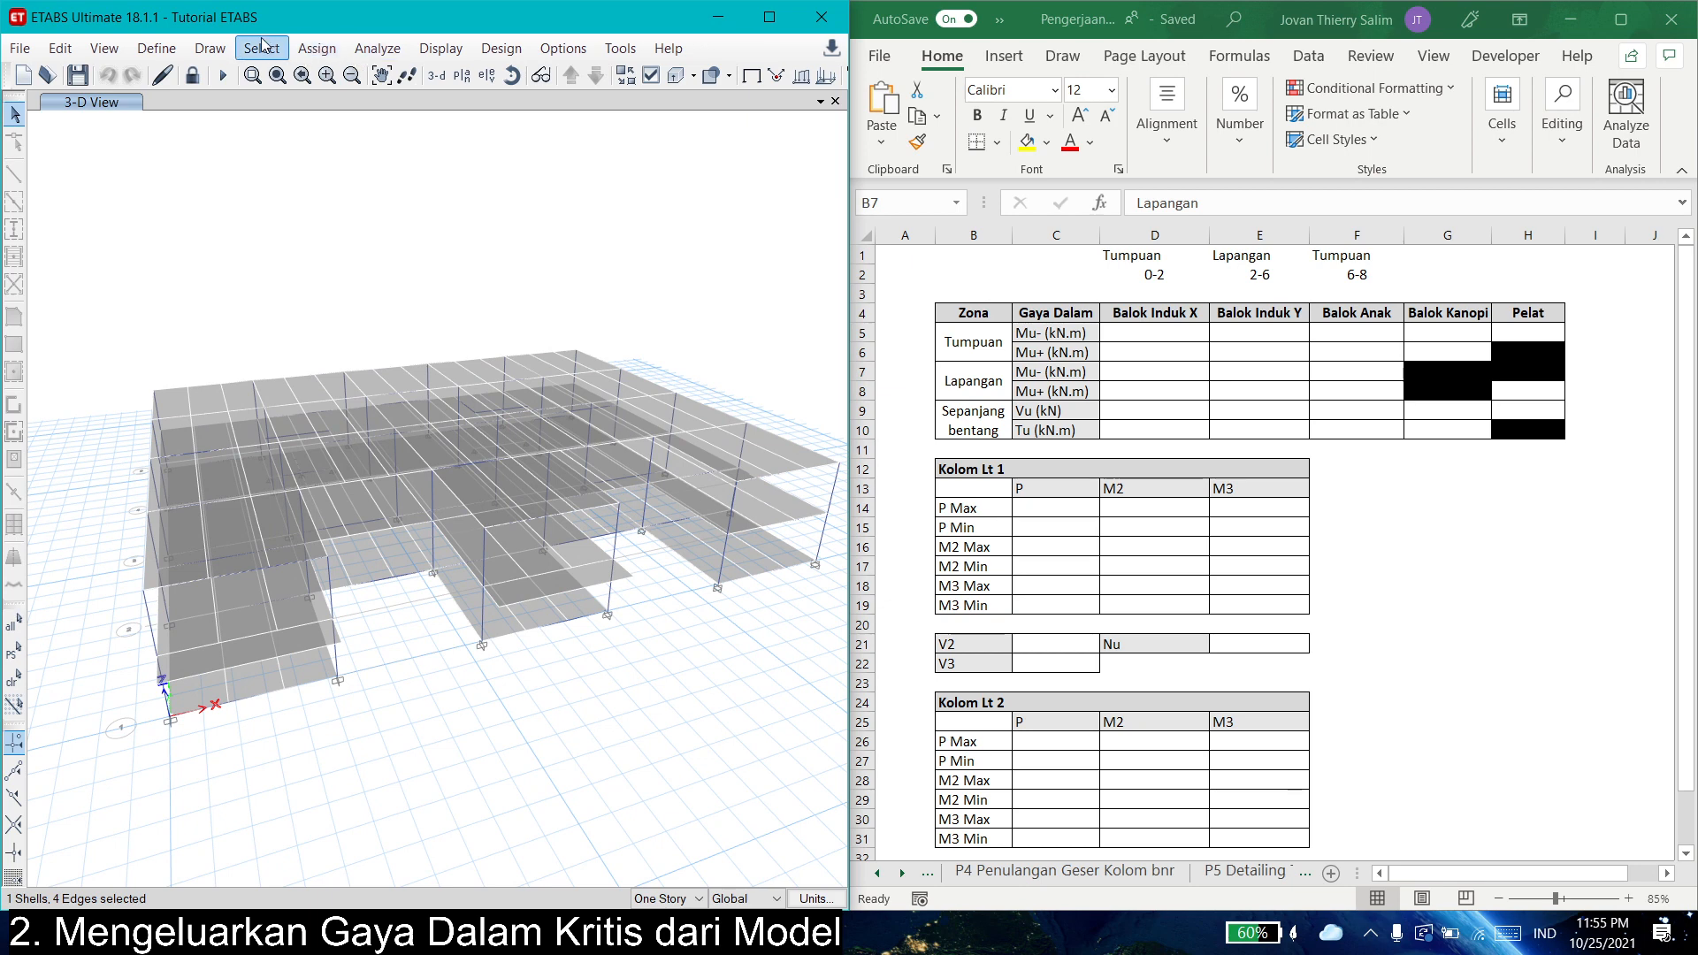
click(1188, 354)
drag(1150, 315, 1067, 350)
click(1058, 332)
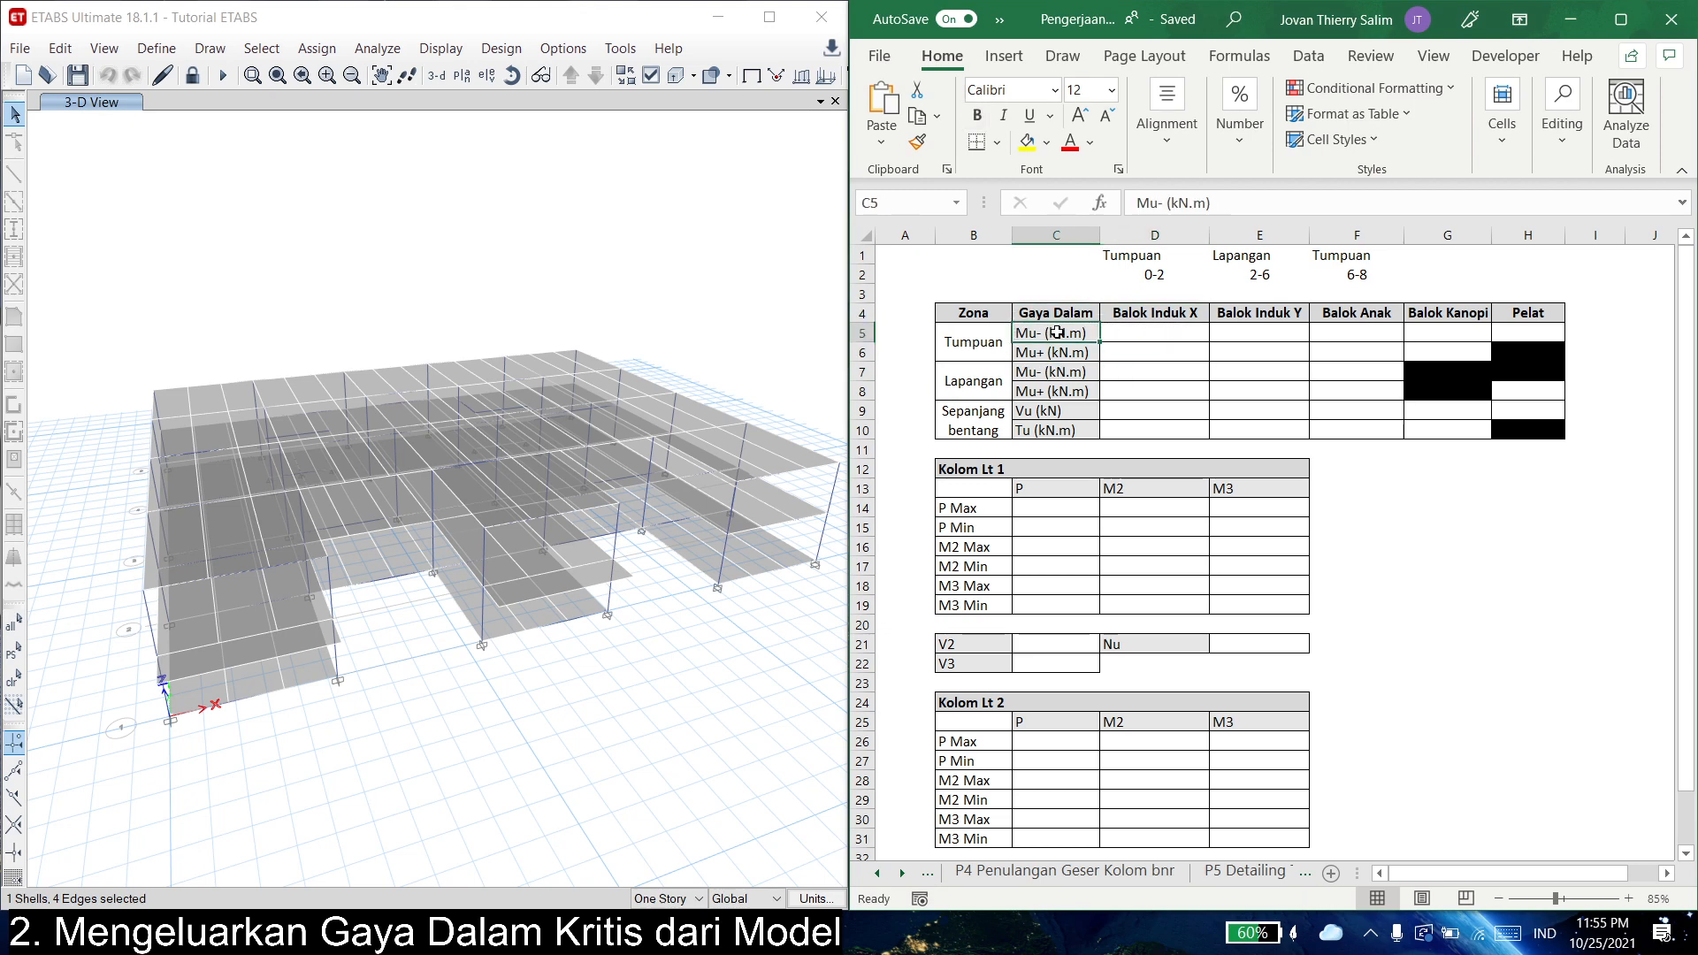
click(982, 345)
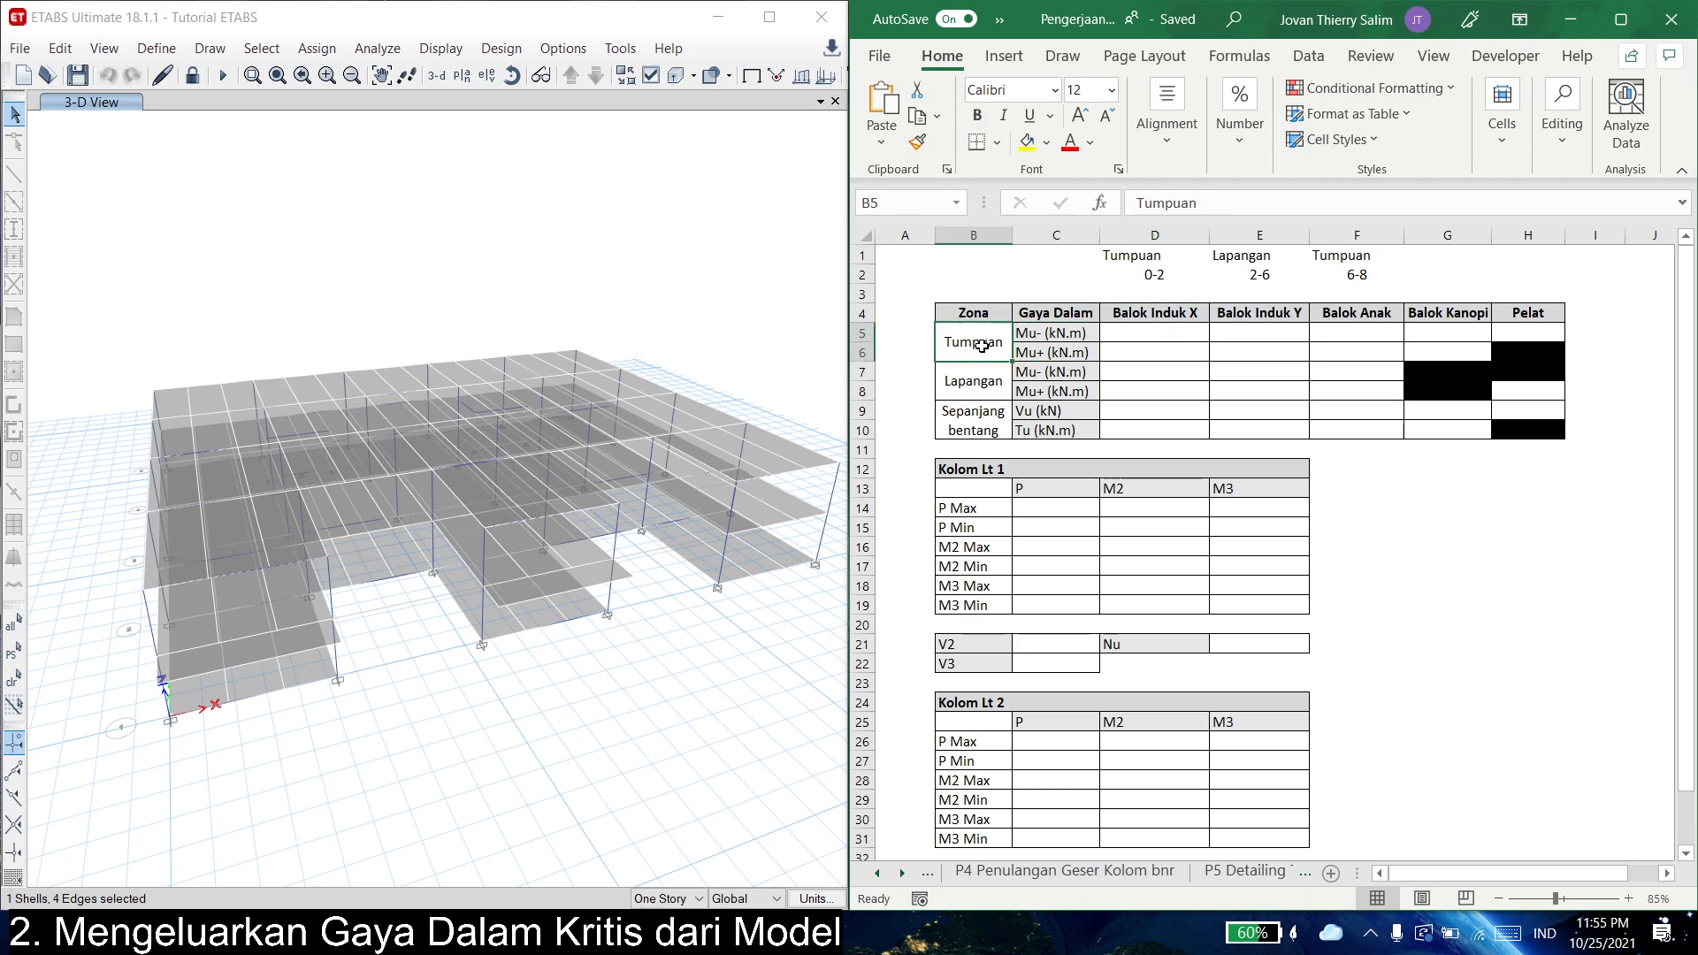
mouse_move(1150, 314)
mouse_down()
mouse_move(1169, 350)
mouse_move(1154, 318)
mouse_up()
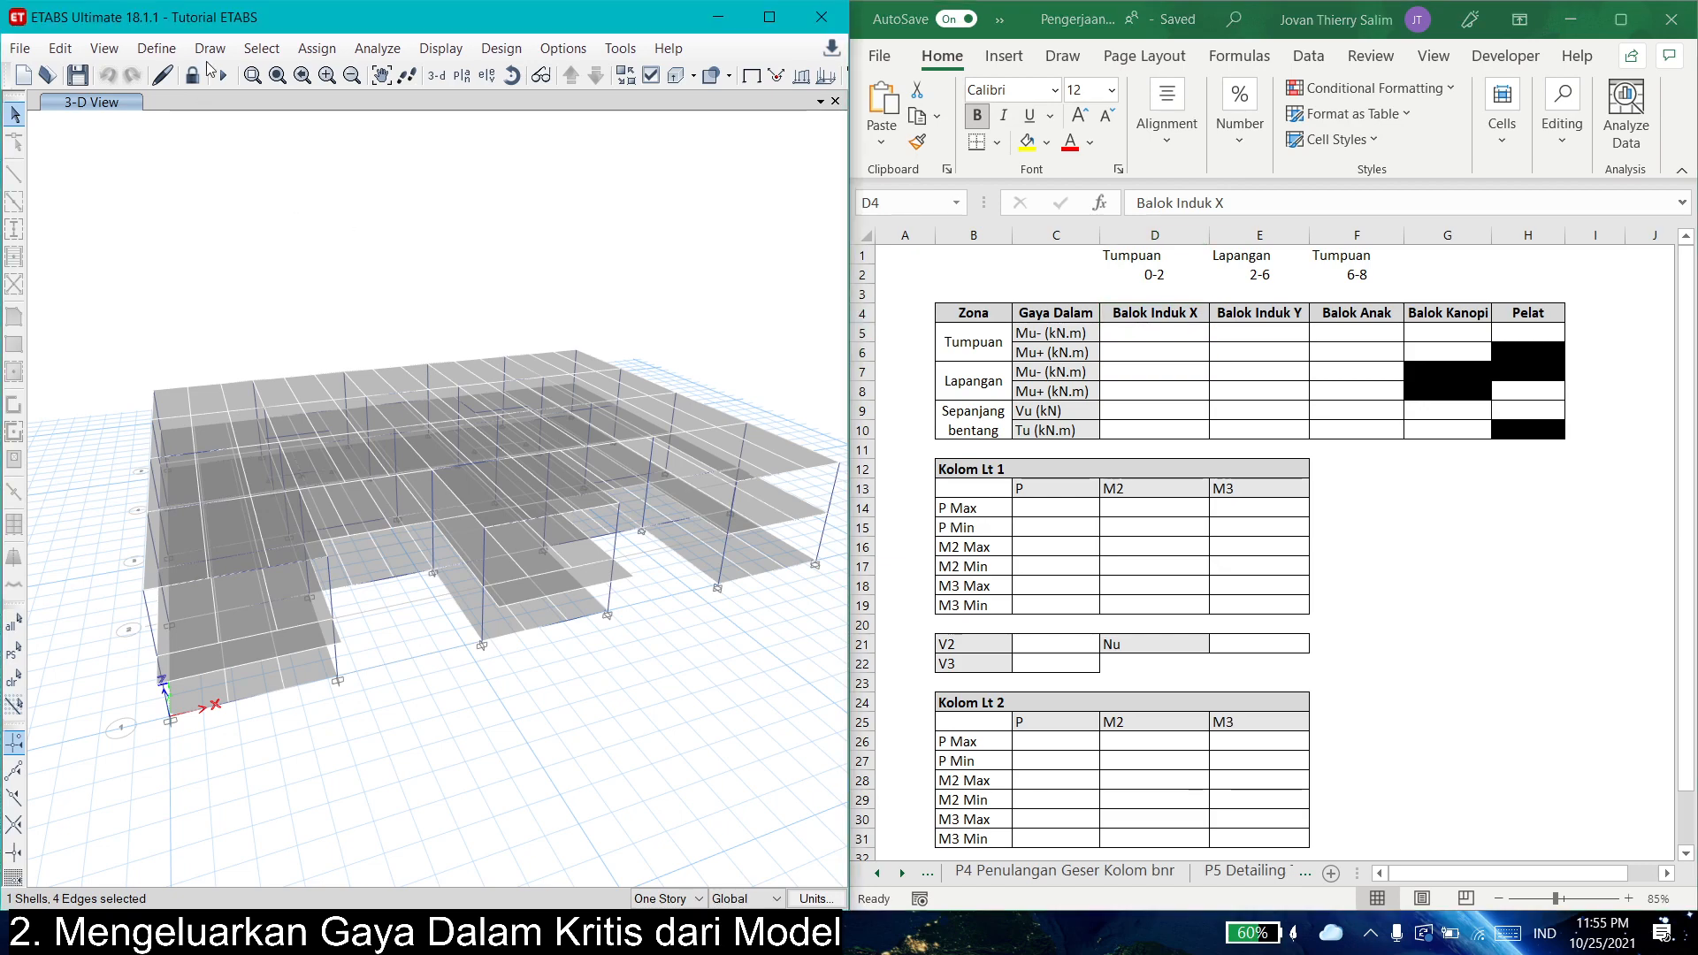
- In ETABS, select all frames with the Balok Induk X frame property
click(262, 48)
mouse_move(301, 79)
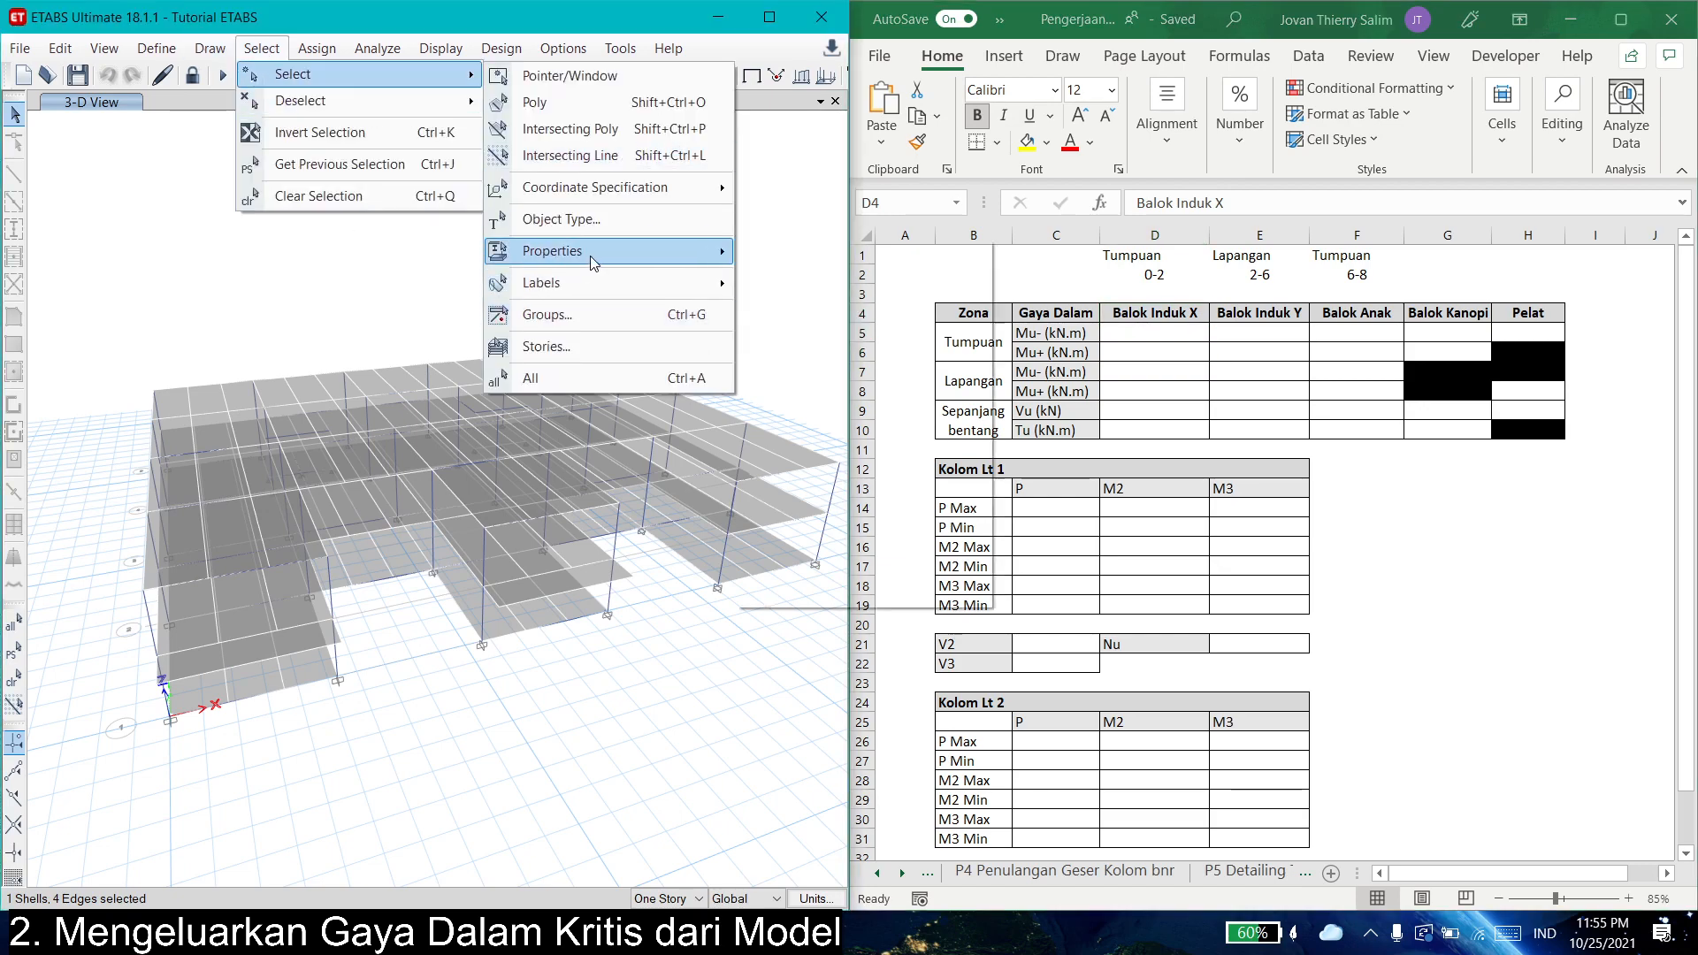
mouse_move(619, 251)
click(878, 284)
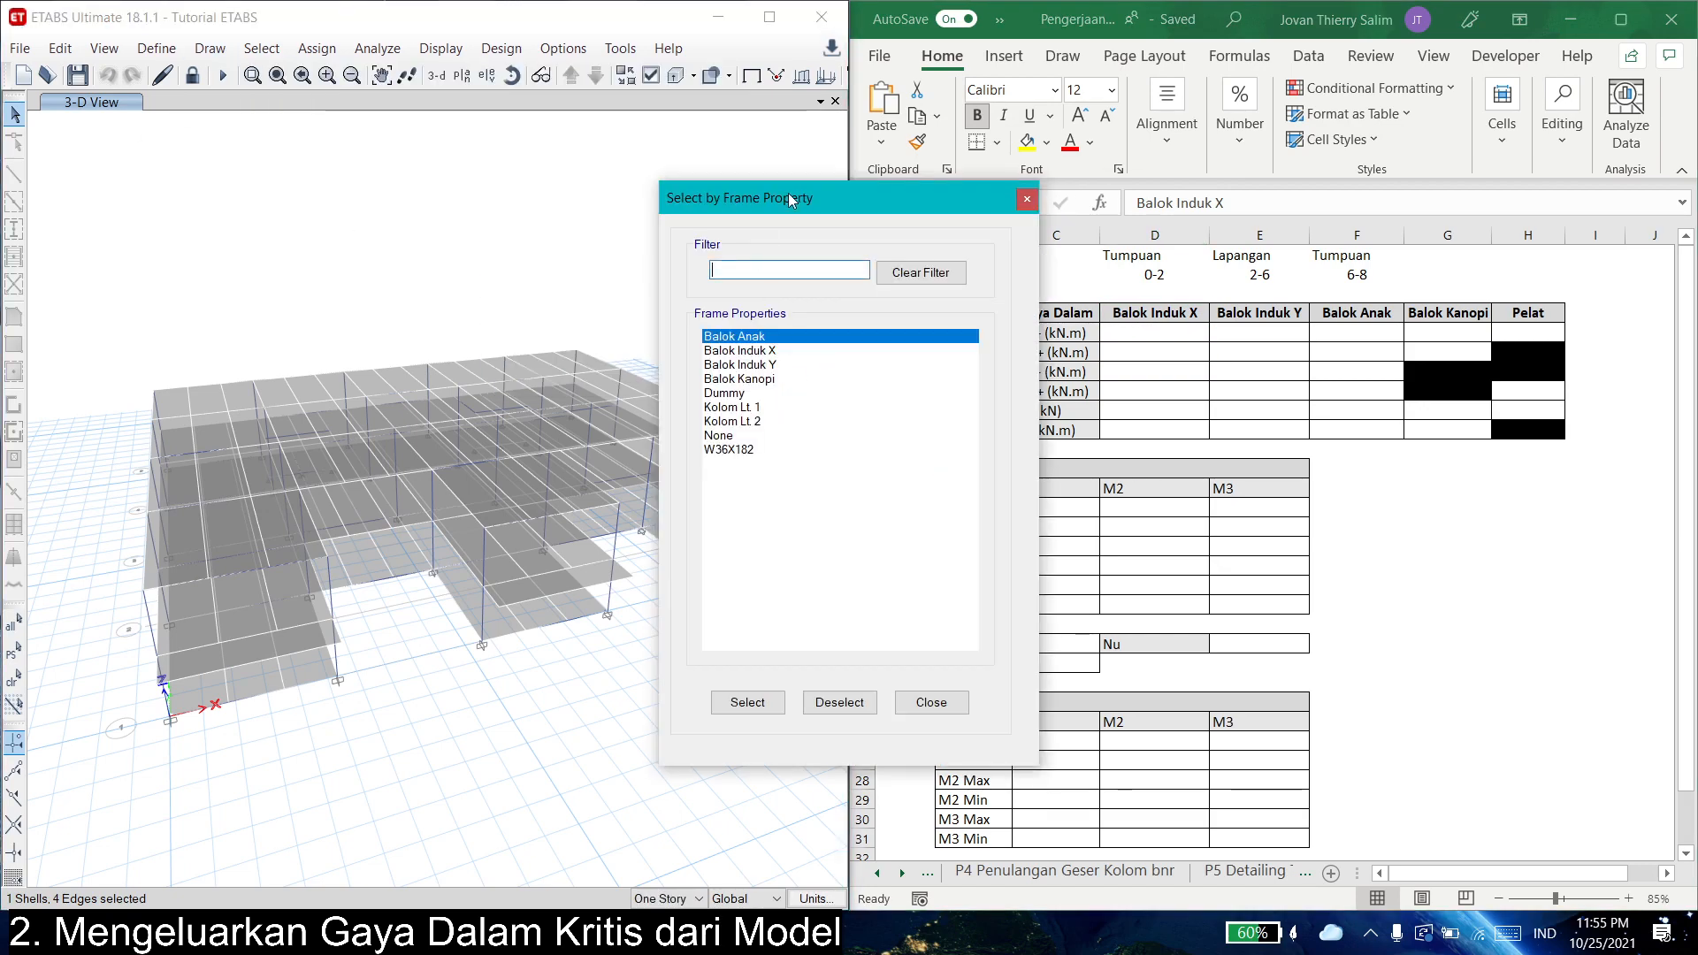
drag(792, 200, 659, 158)
click(643, 299)
click(633, 650)
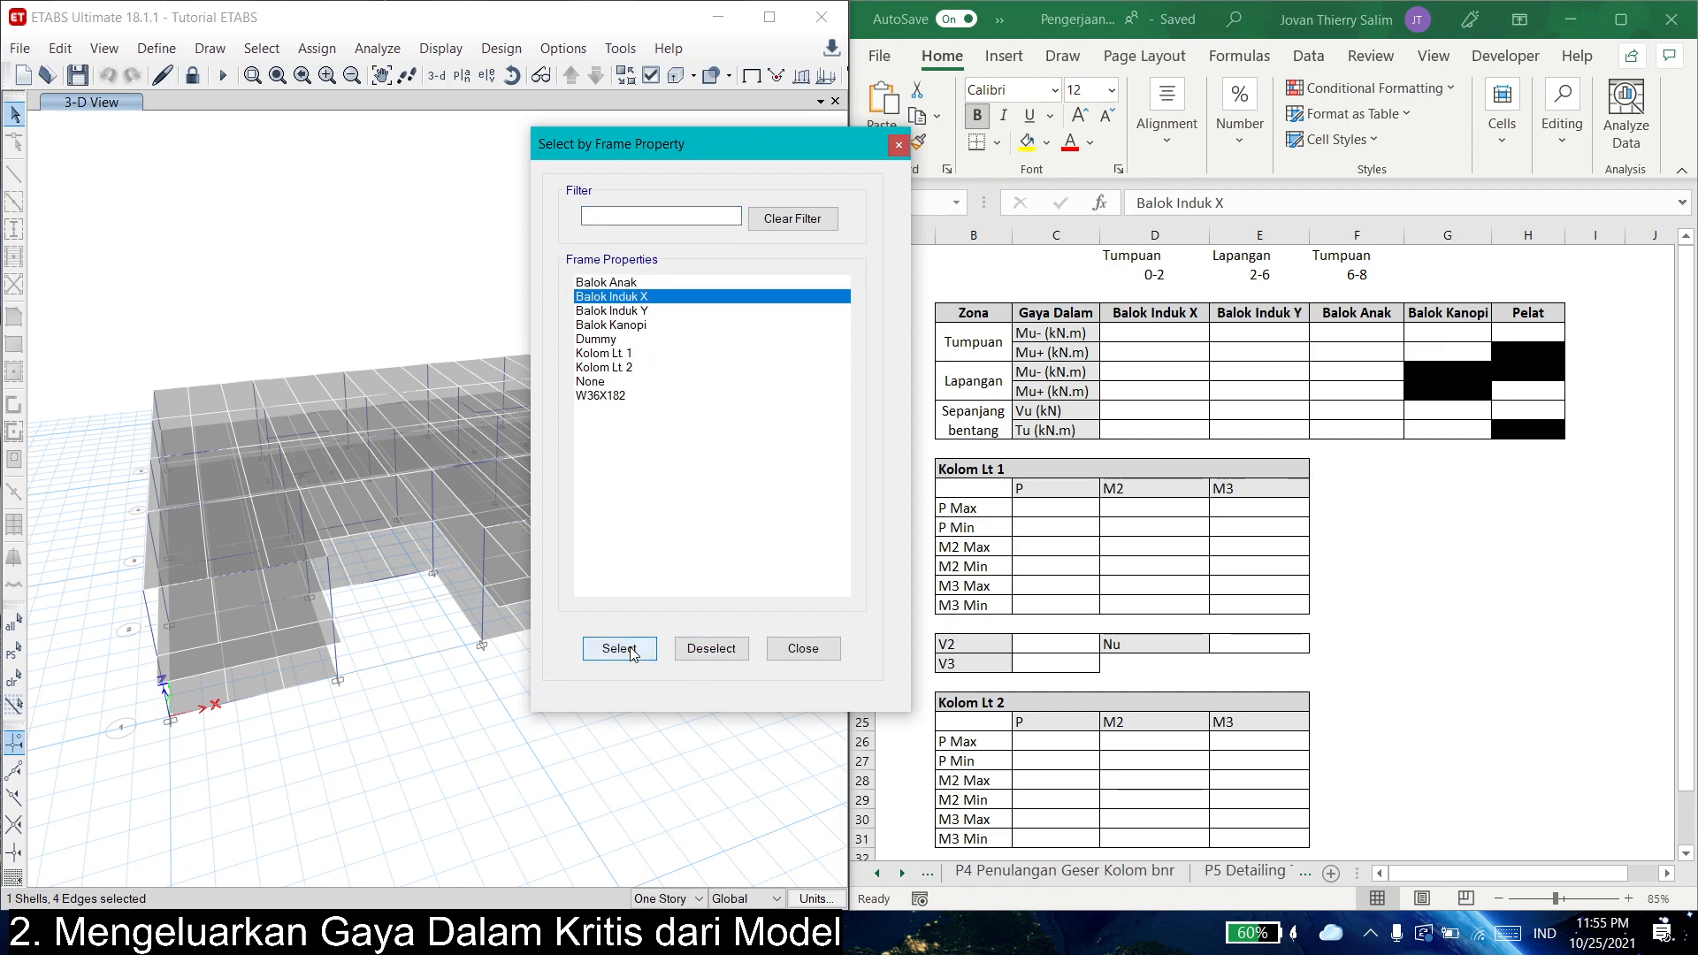
click(815, 660)
shift+middle_drag(561, 764, 542, 715)
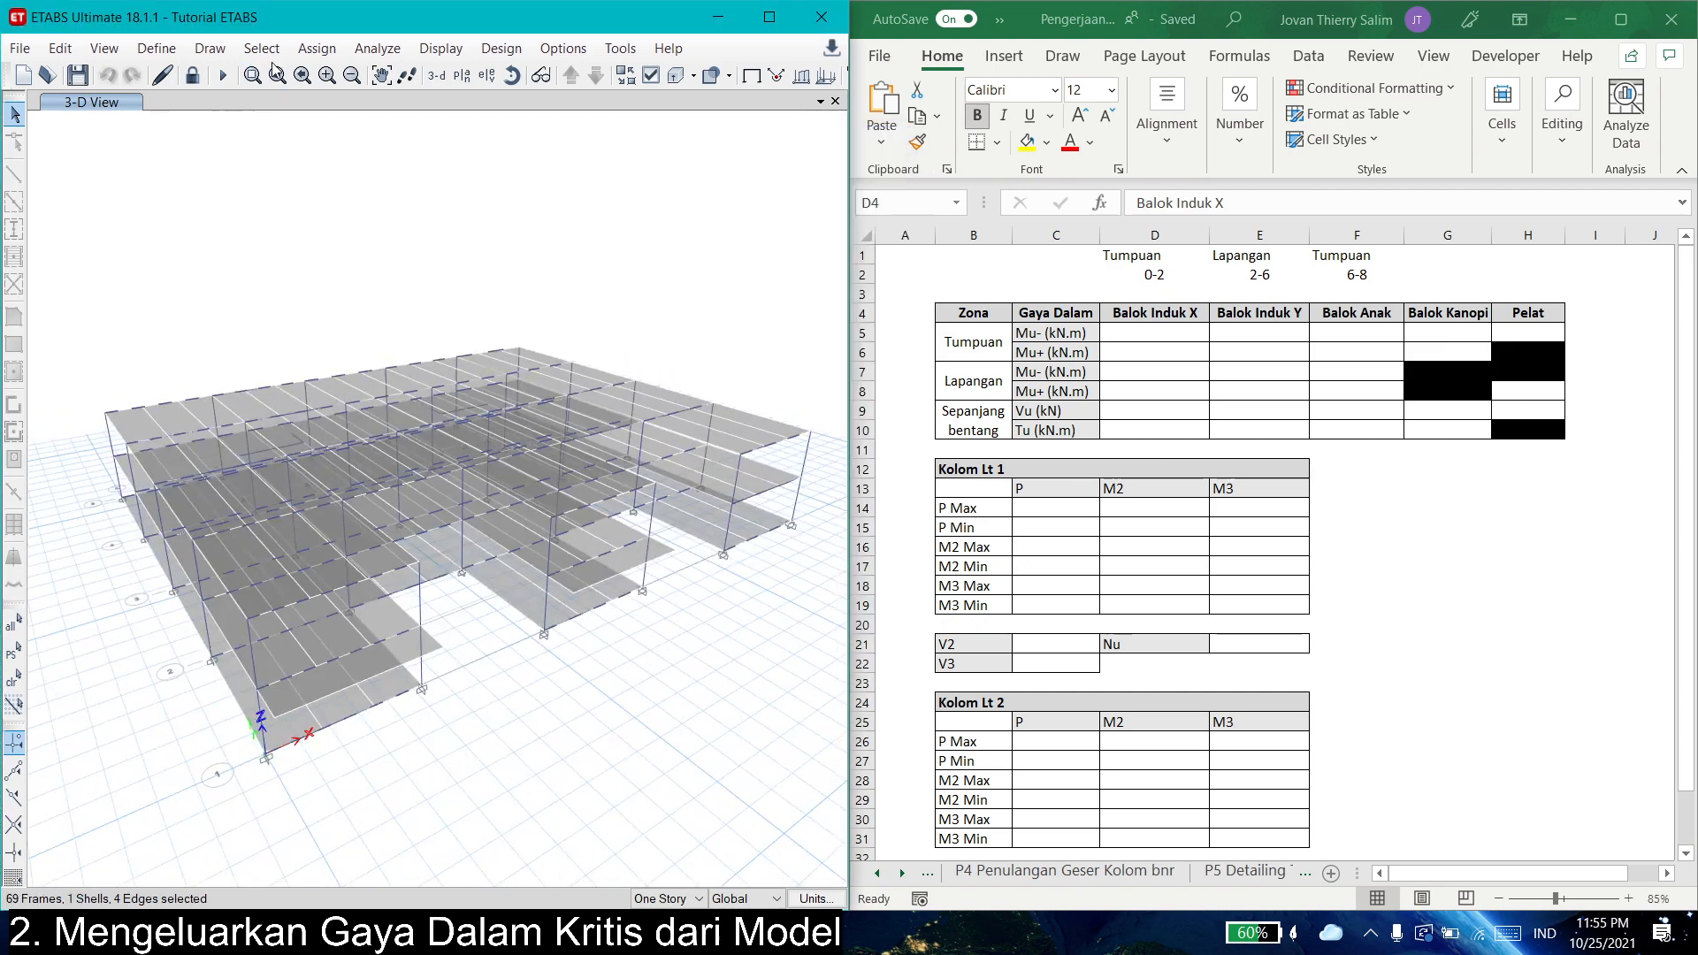
- Open the choice of tables for display and select all load cases for the results, from DL to SIDL
click(439, 48)
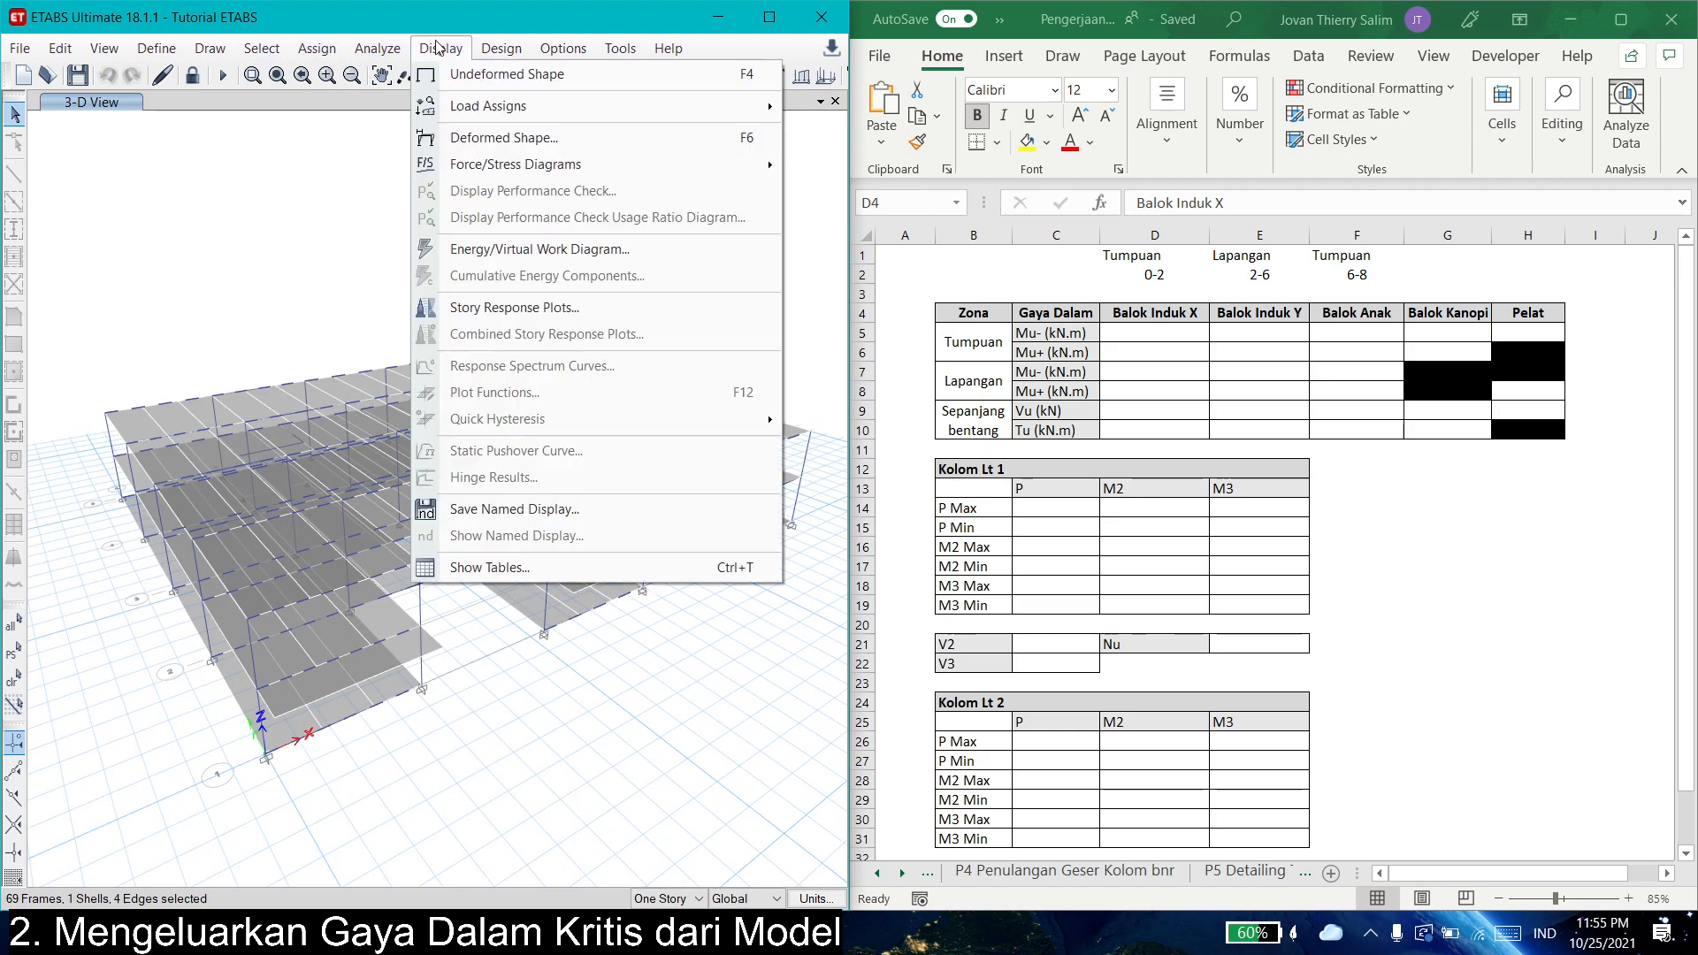
click(434, 570)
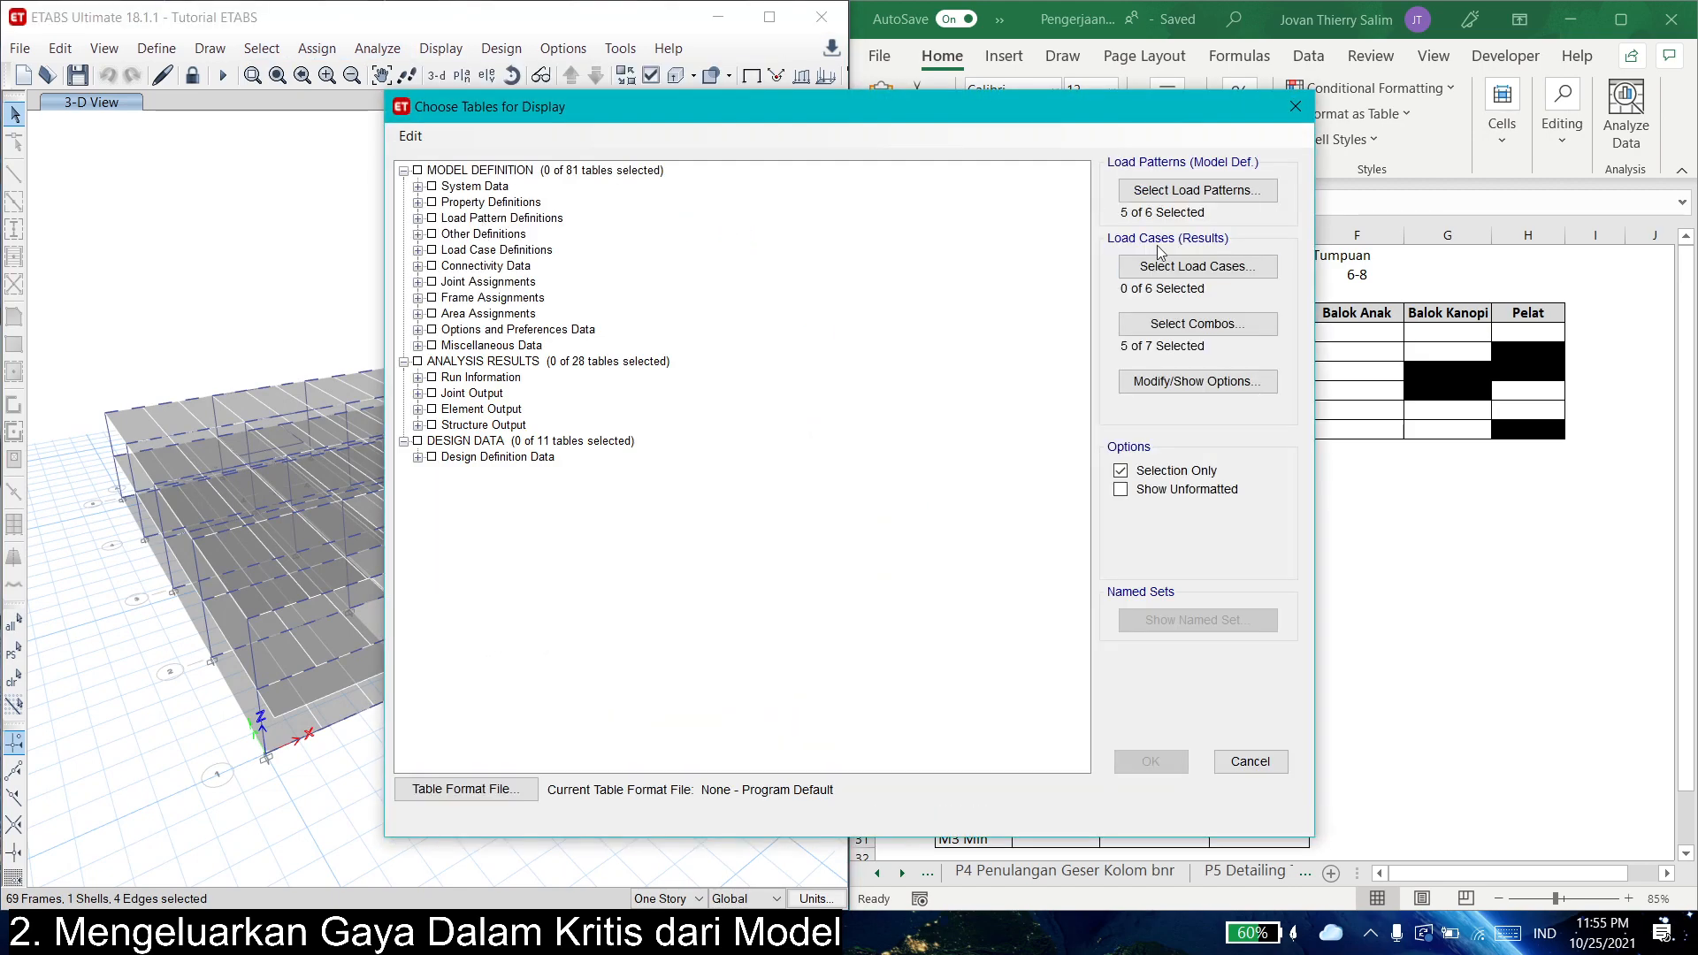
click(1197, 266)
drag(720, 271, 750, 401)
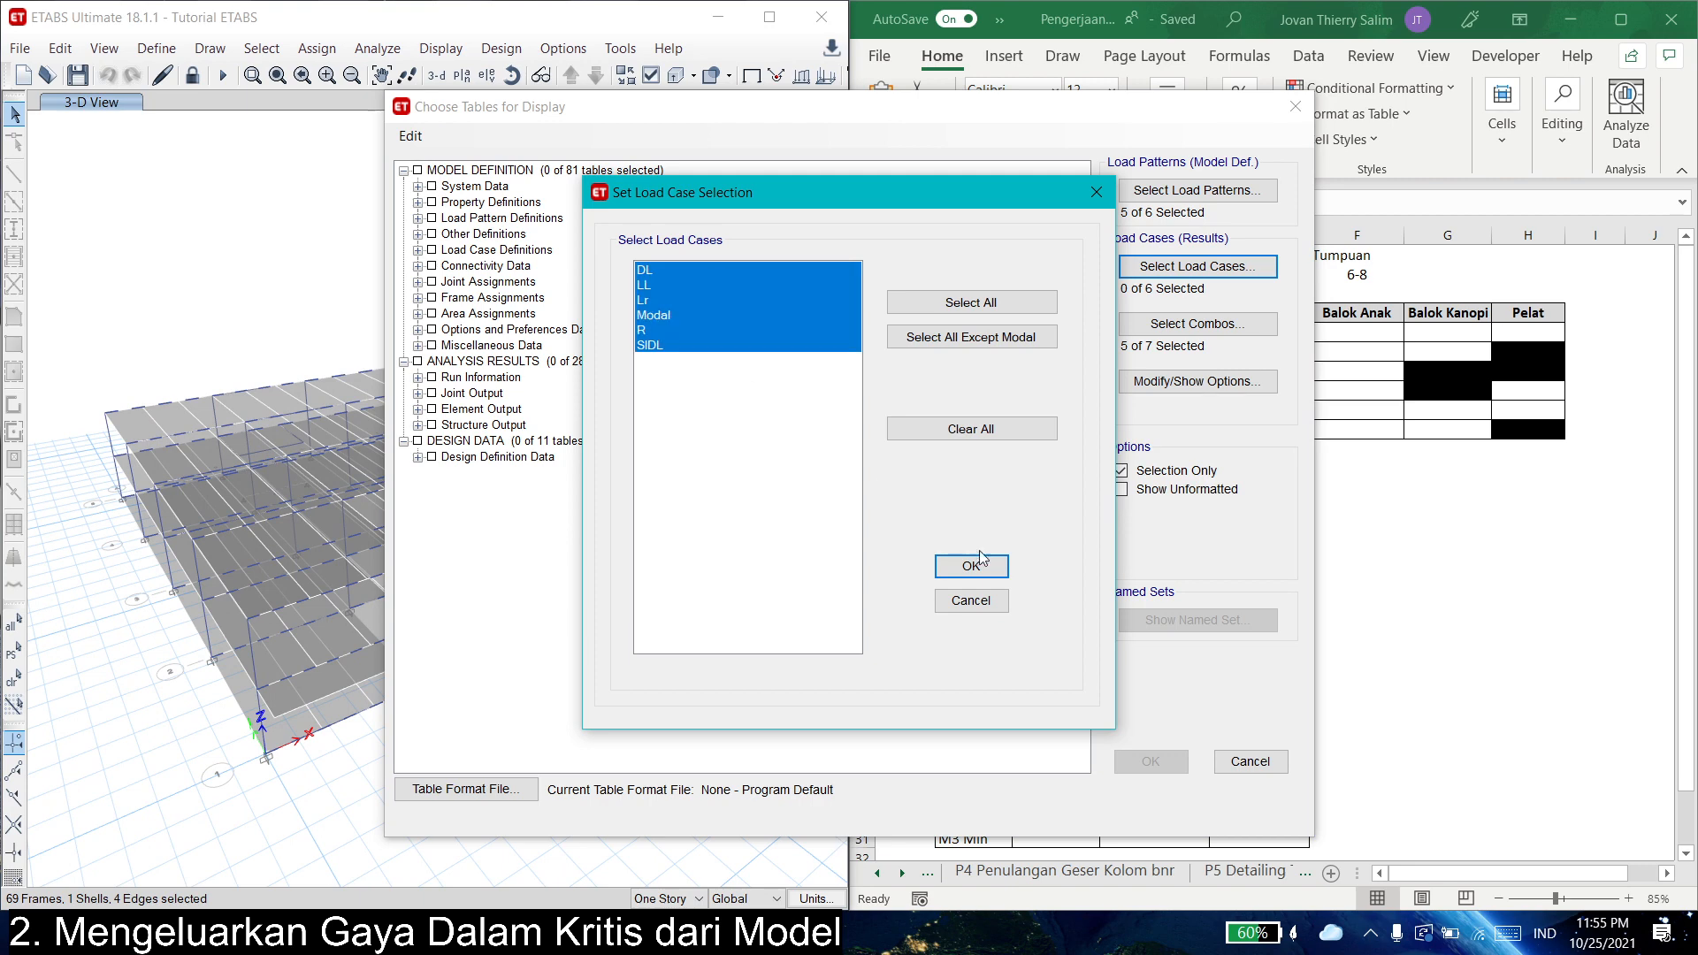
click(977, 563)
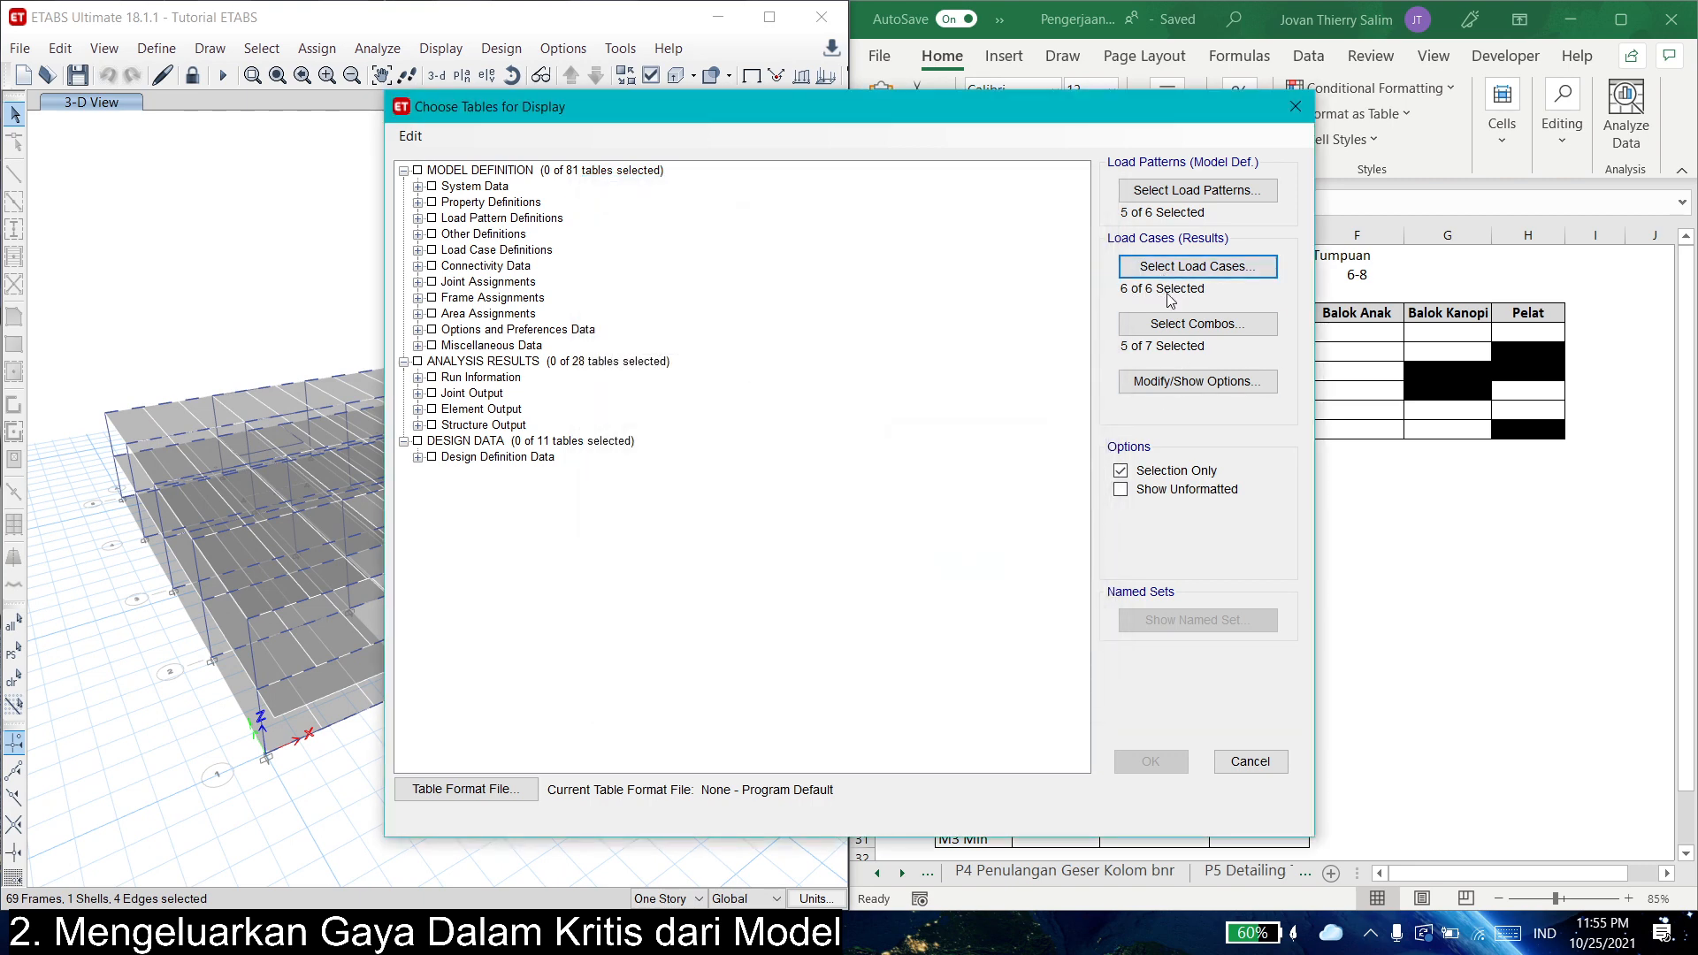
- Select all load combinations for the results tables: Comb1 to Comb5, Envelope and Service
click(1197, 324)
drag(732, 330, 733, 361)
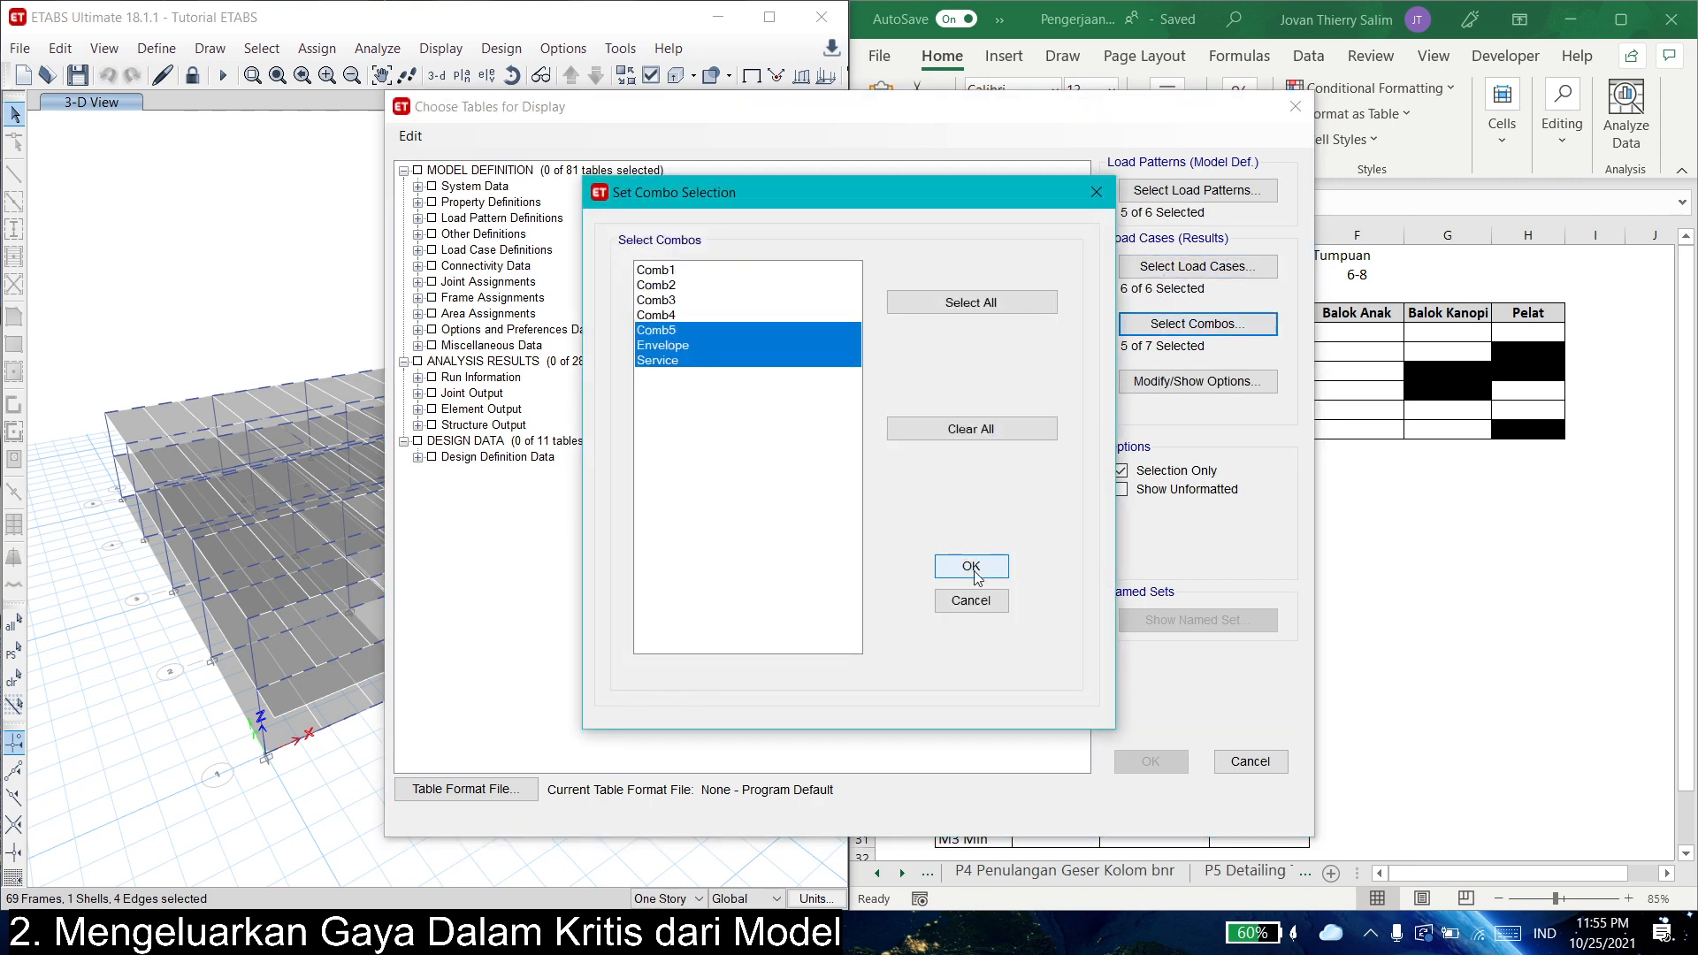
drag(756, 271, 778, 374)
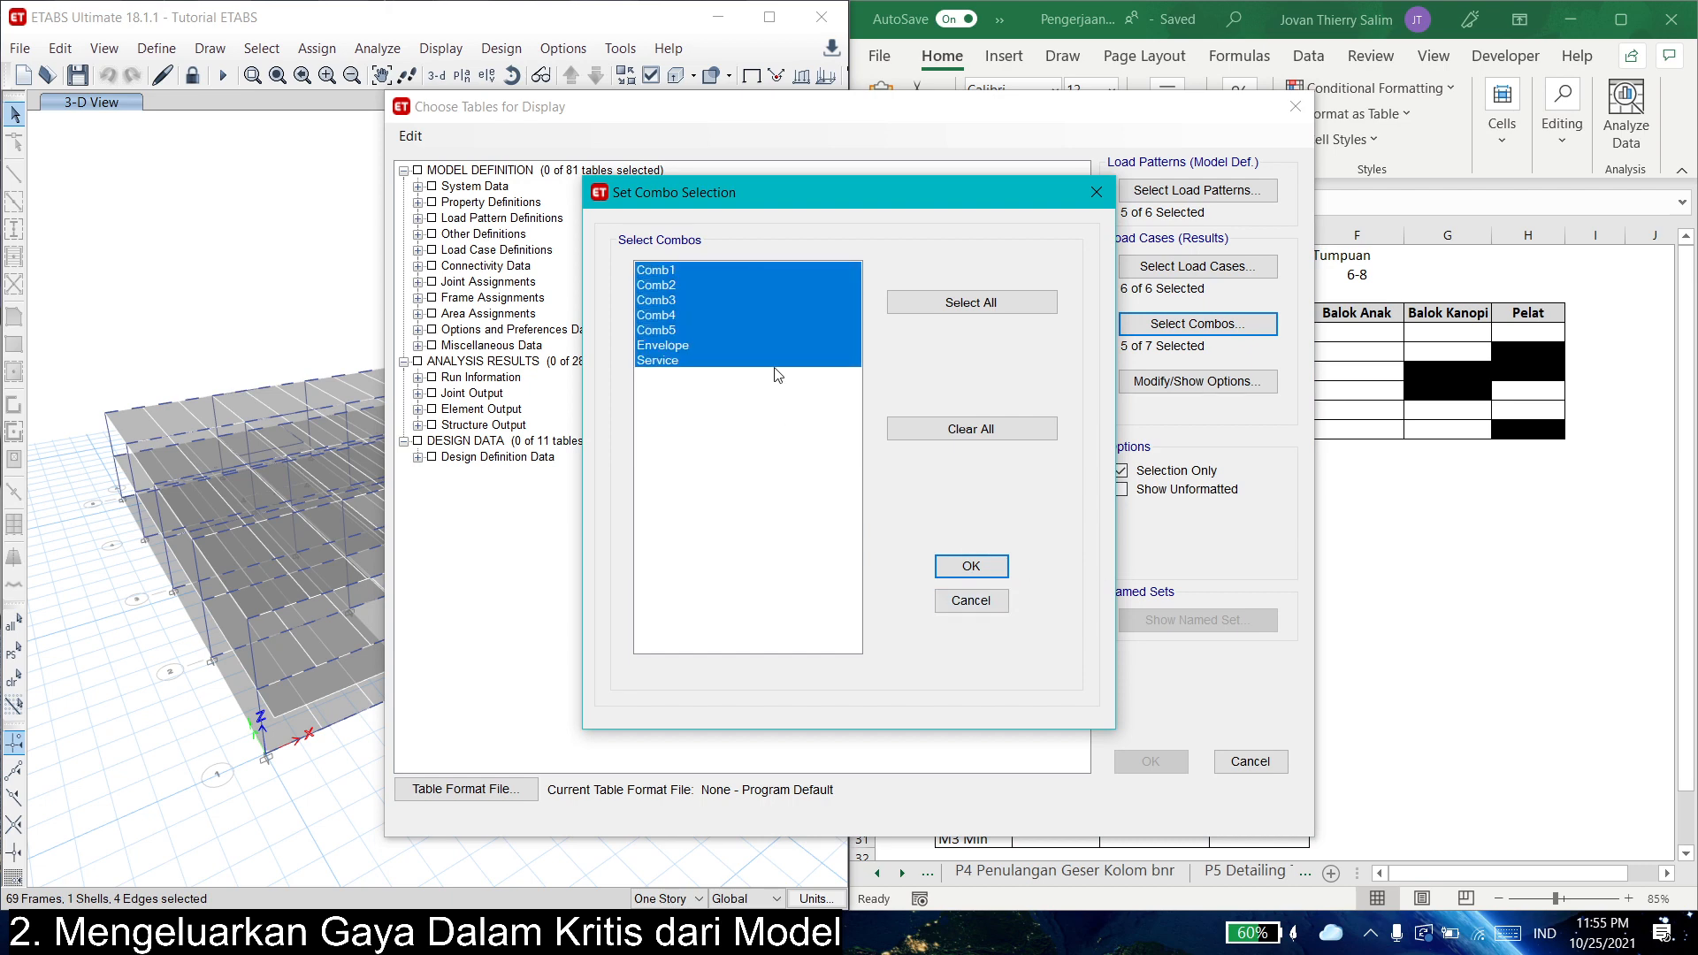
click(970, 572)
- Turn off the Selection Only option and accept the load patterns Dead, Live, Lr, R and SIDL
click(1139, 494)
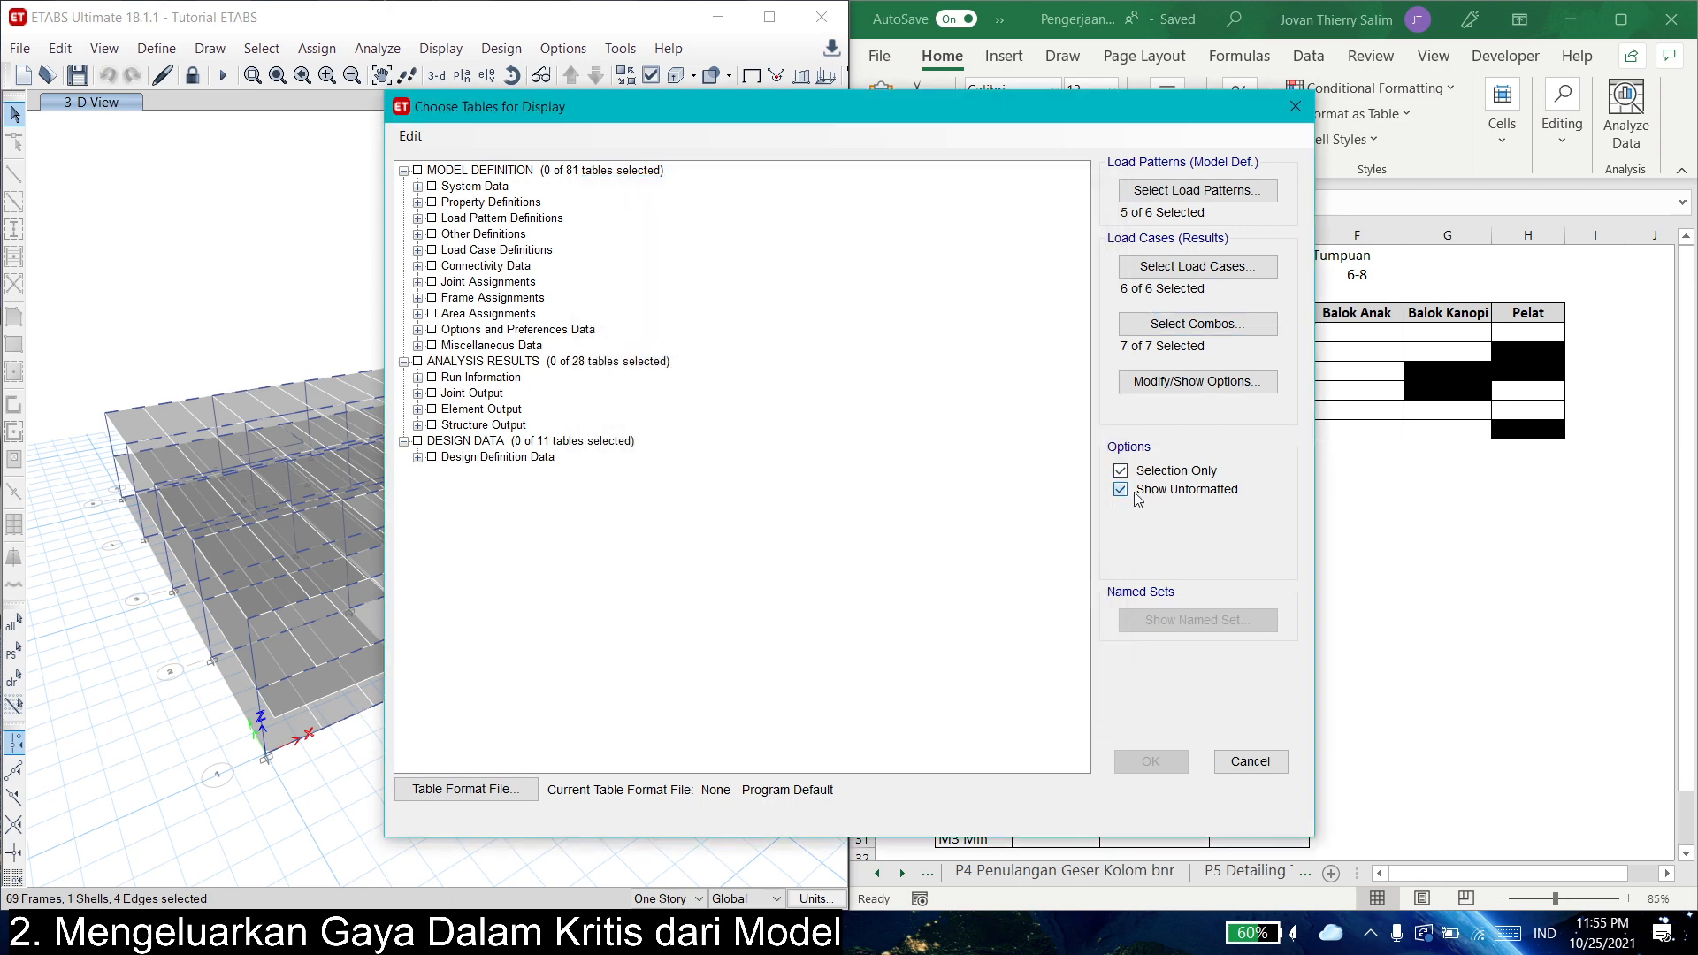
click(1154, 472)
click(1161, 489)
click(1200, 190)
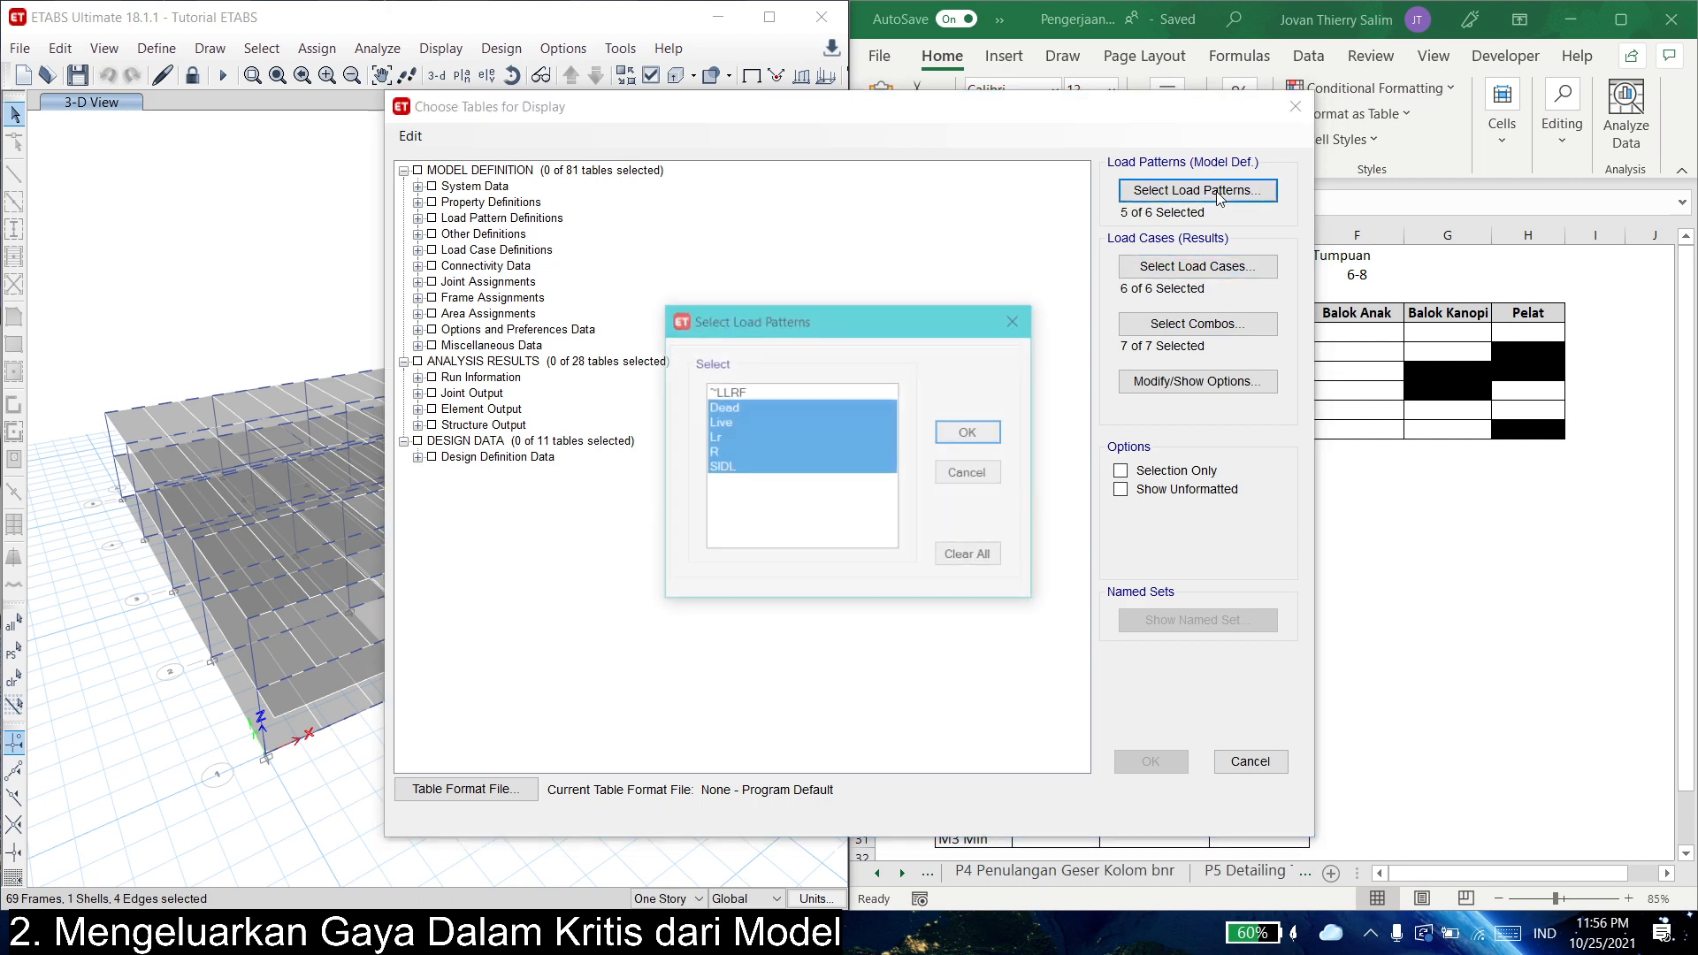
click(969, 432)
- Clear all load cases from the results selection
click(1228, 270)
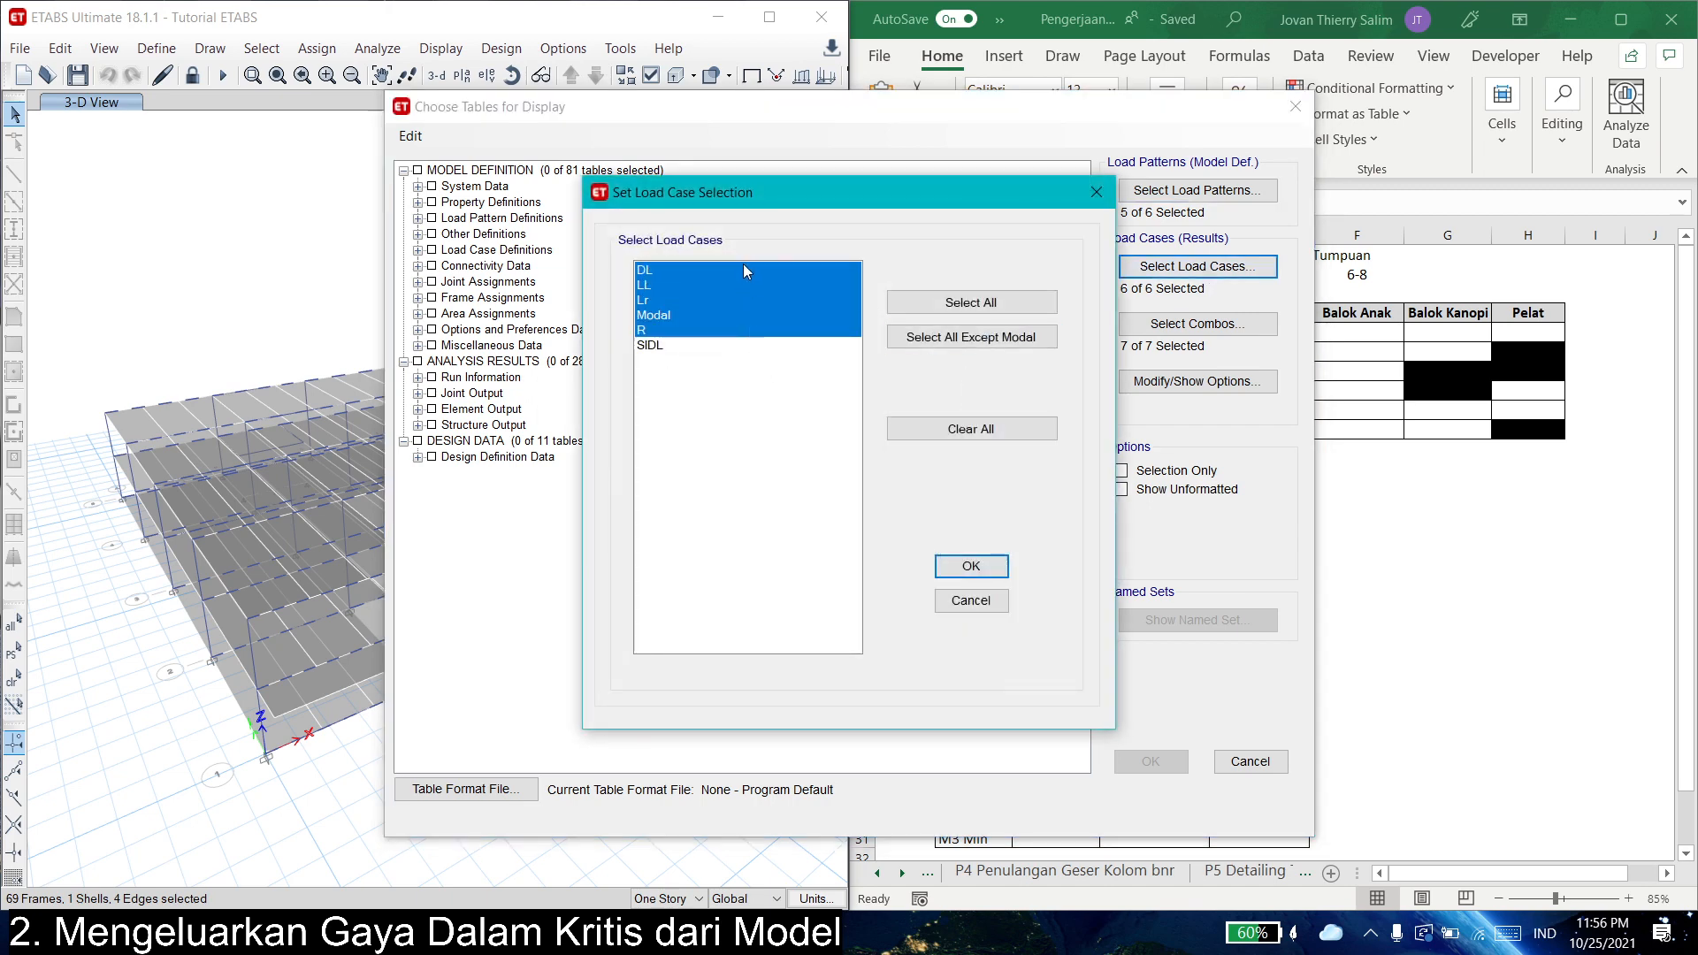
click(745, 354)
click(737, 307)
drag(738, 275, 736, 379)
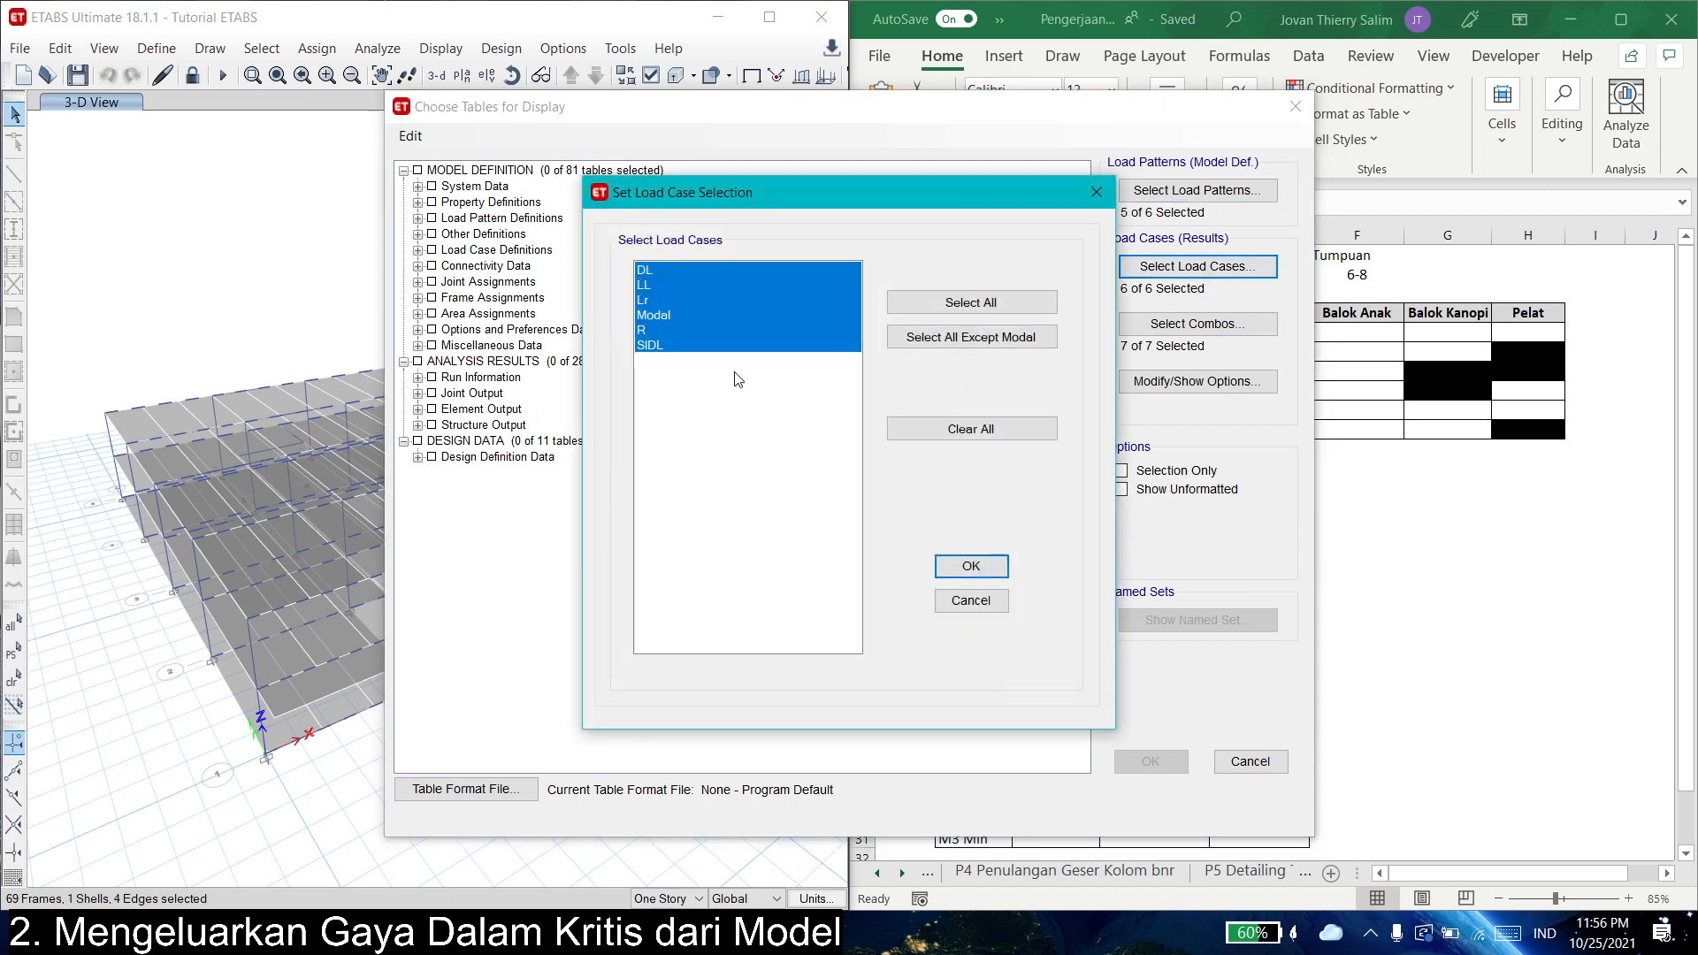
click(972, 429)
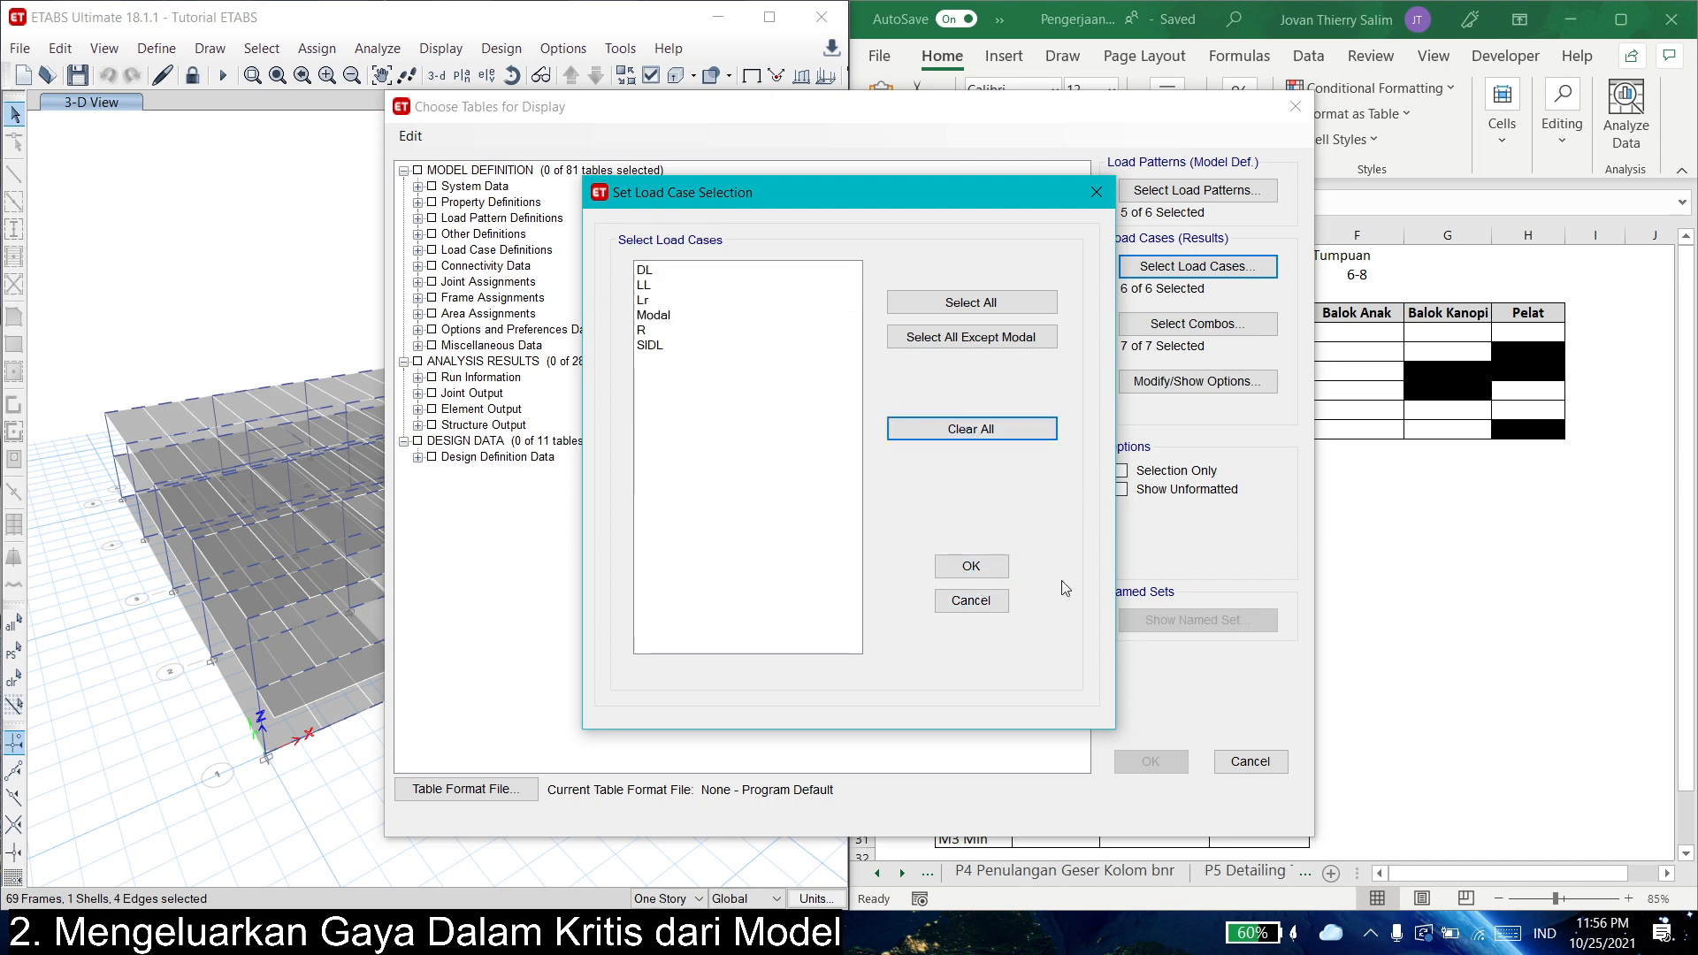
click(966, 567)
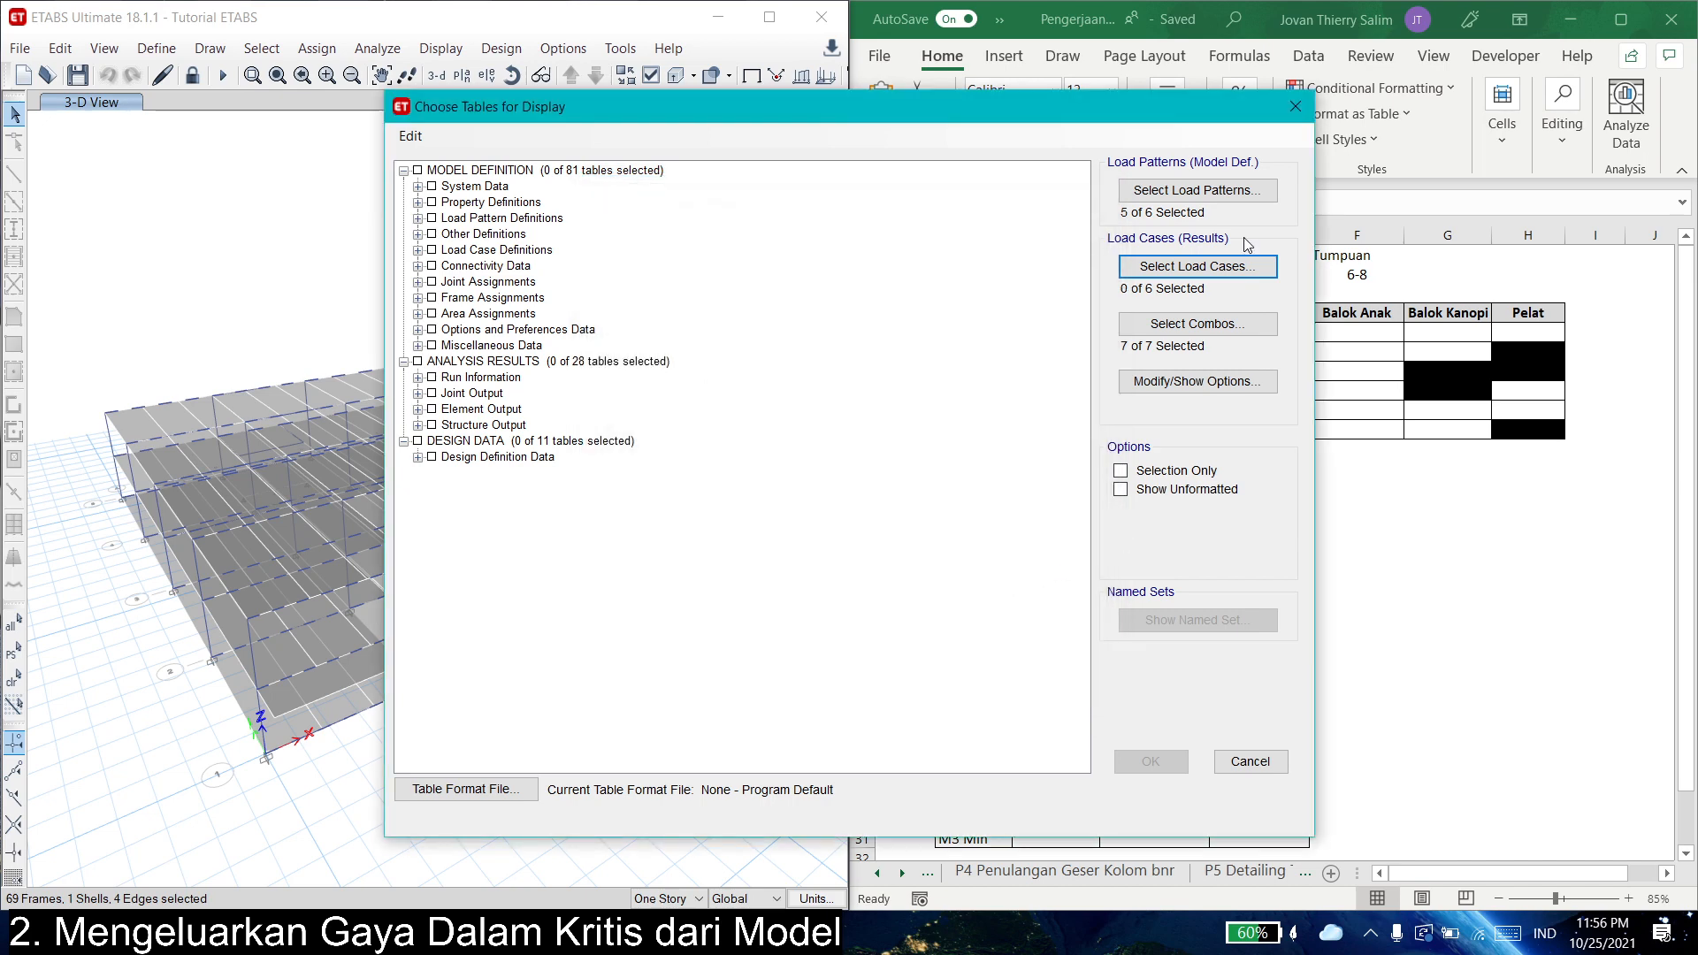
- Limit the load combinations for the results tables to Comb1 through Comb5, leaving out Envelope and Service
click(1195, 334)
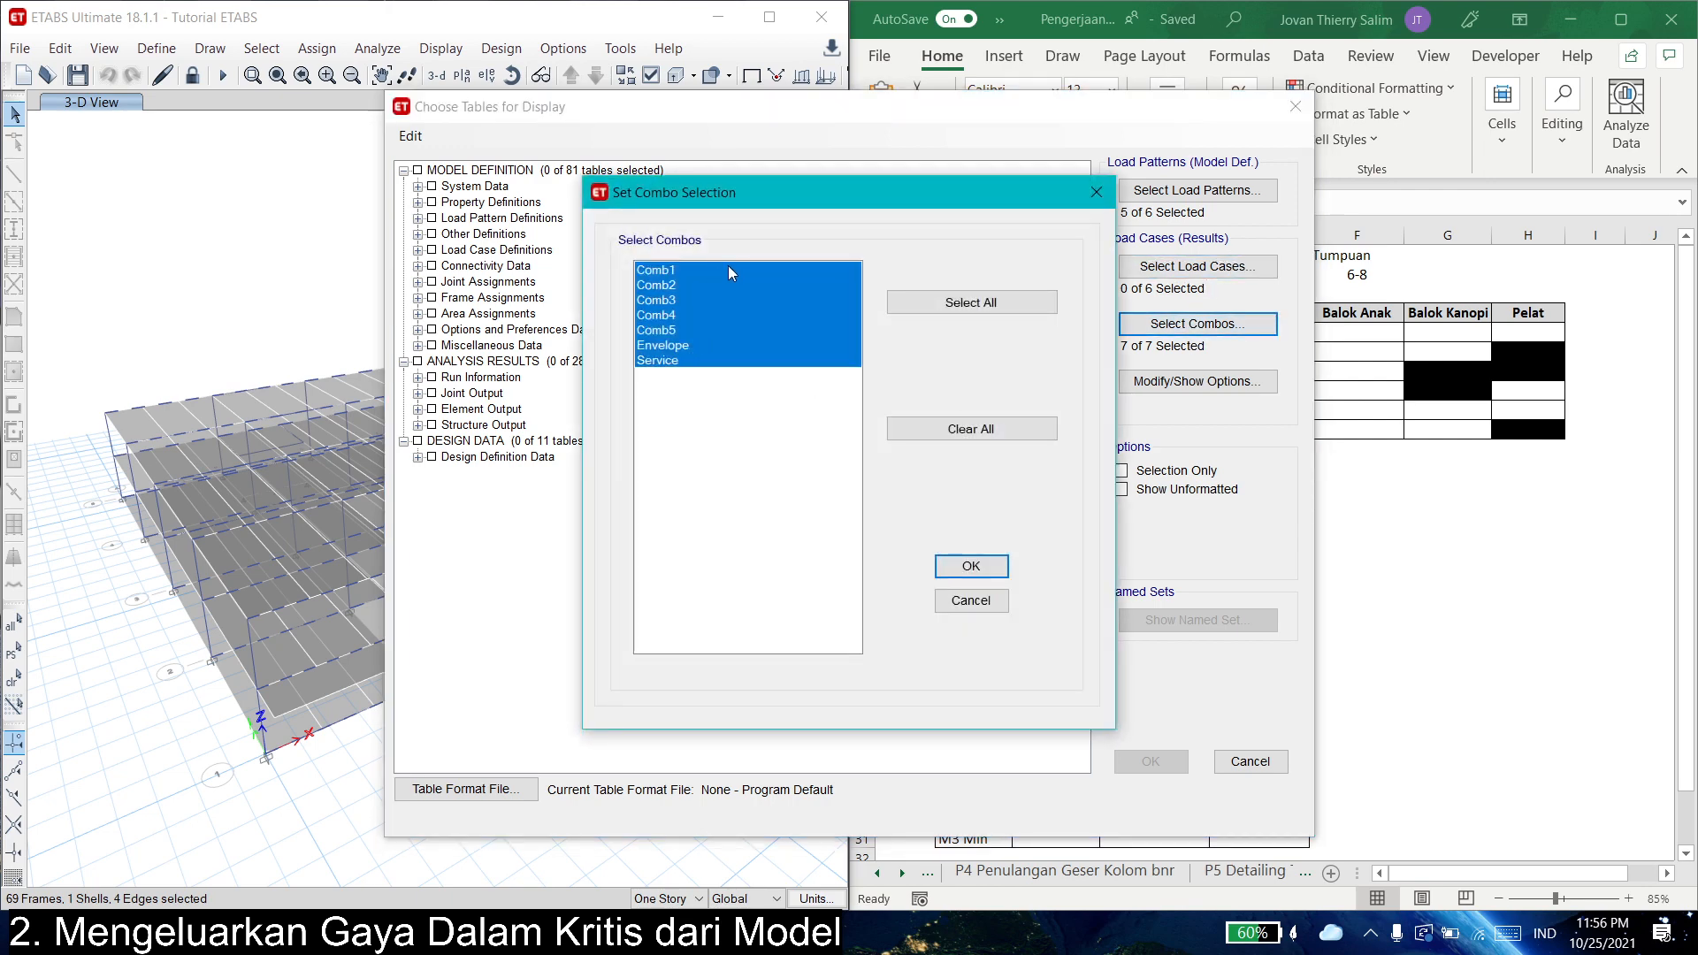
click(722, 265)
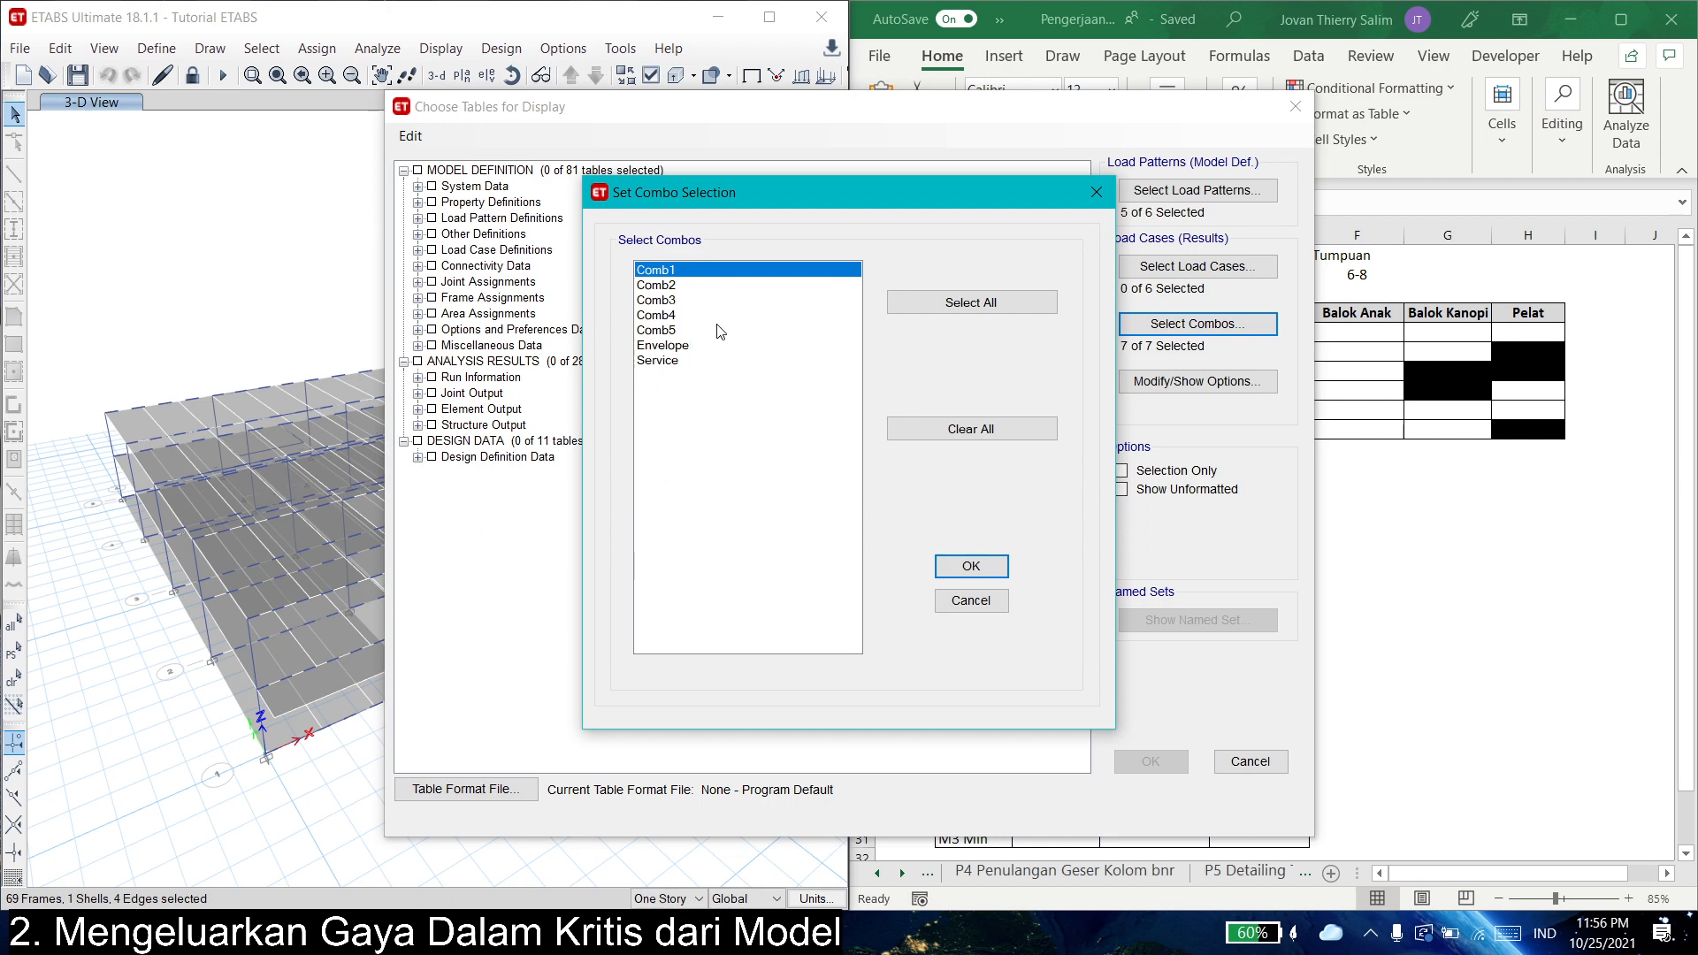
click(715, 362)
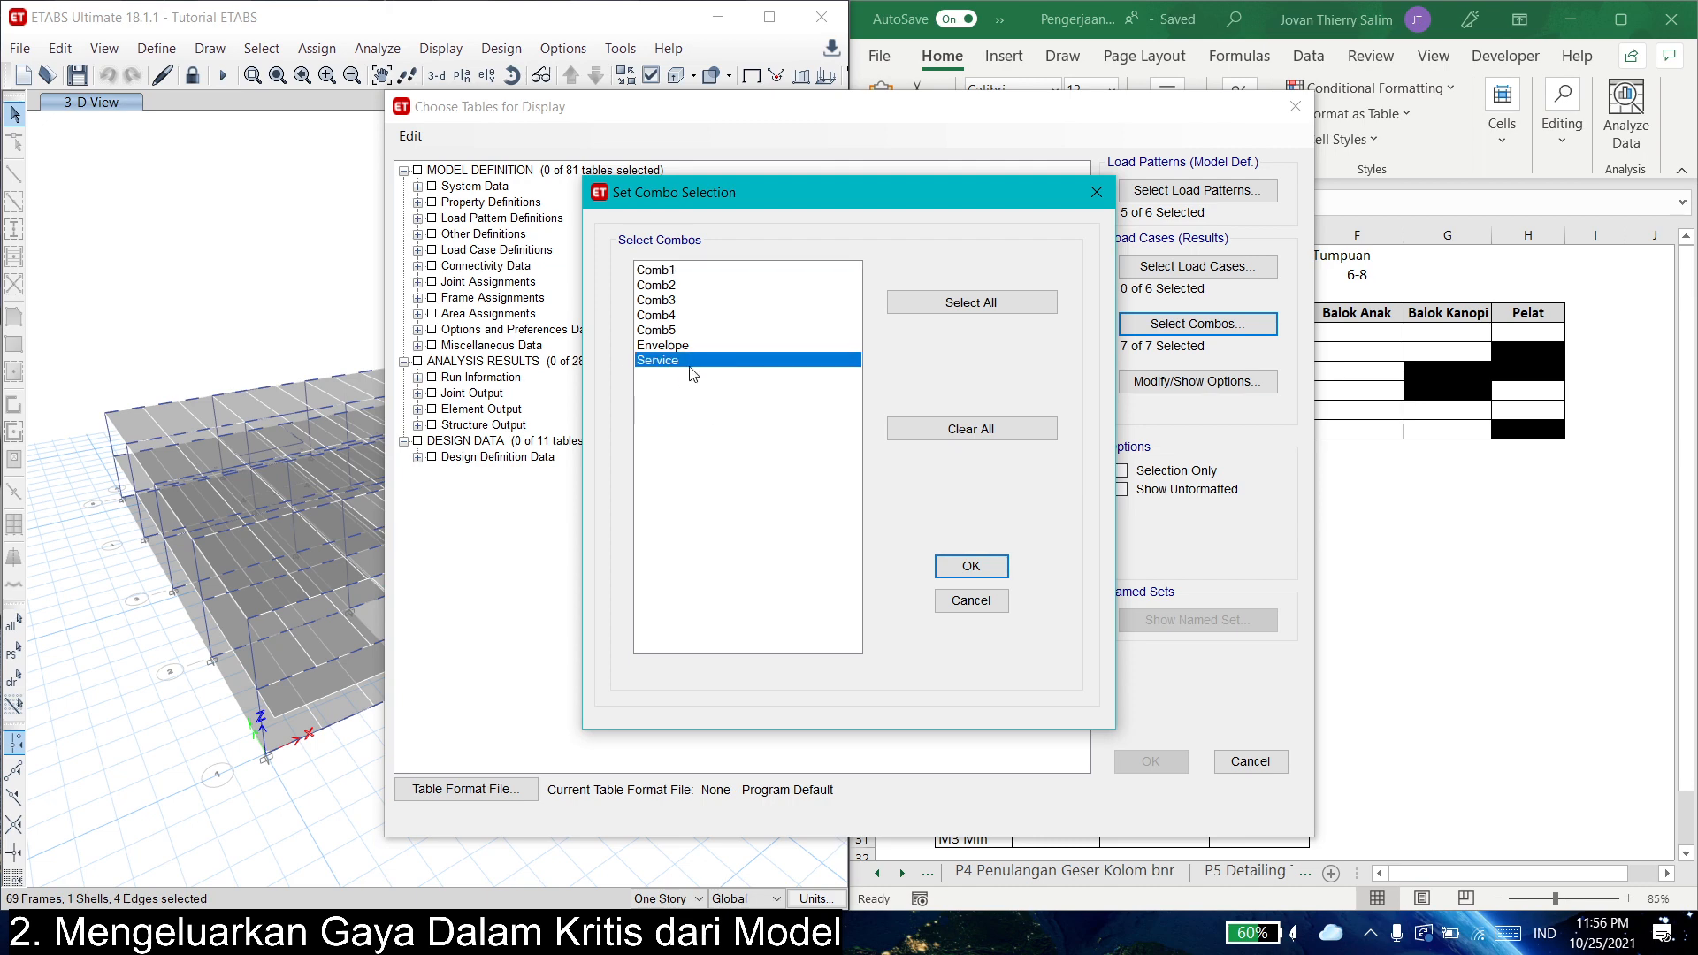
drag(702, 266, 703, 337)
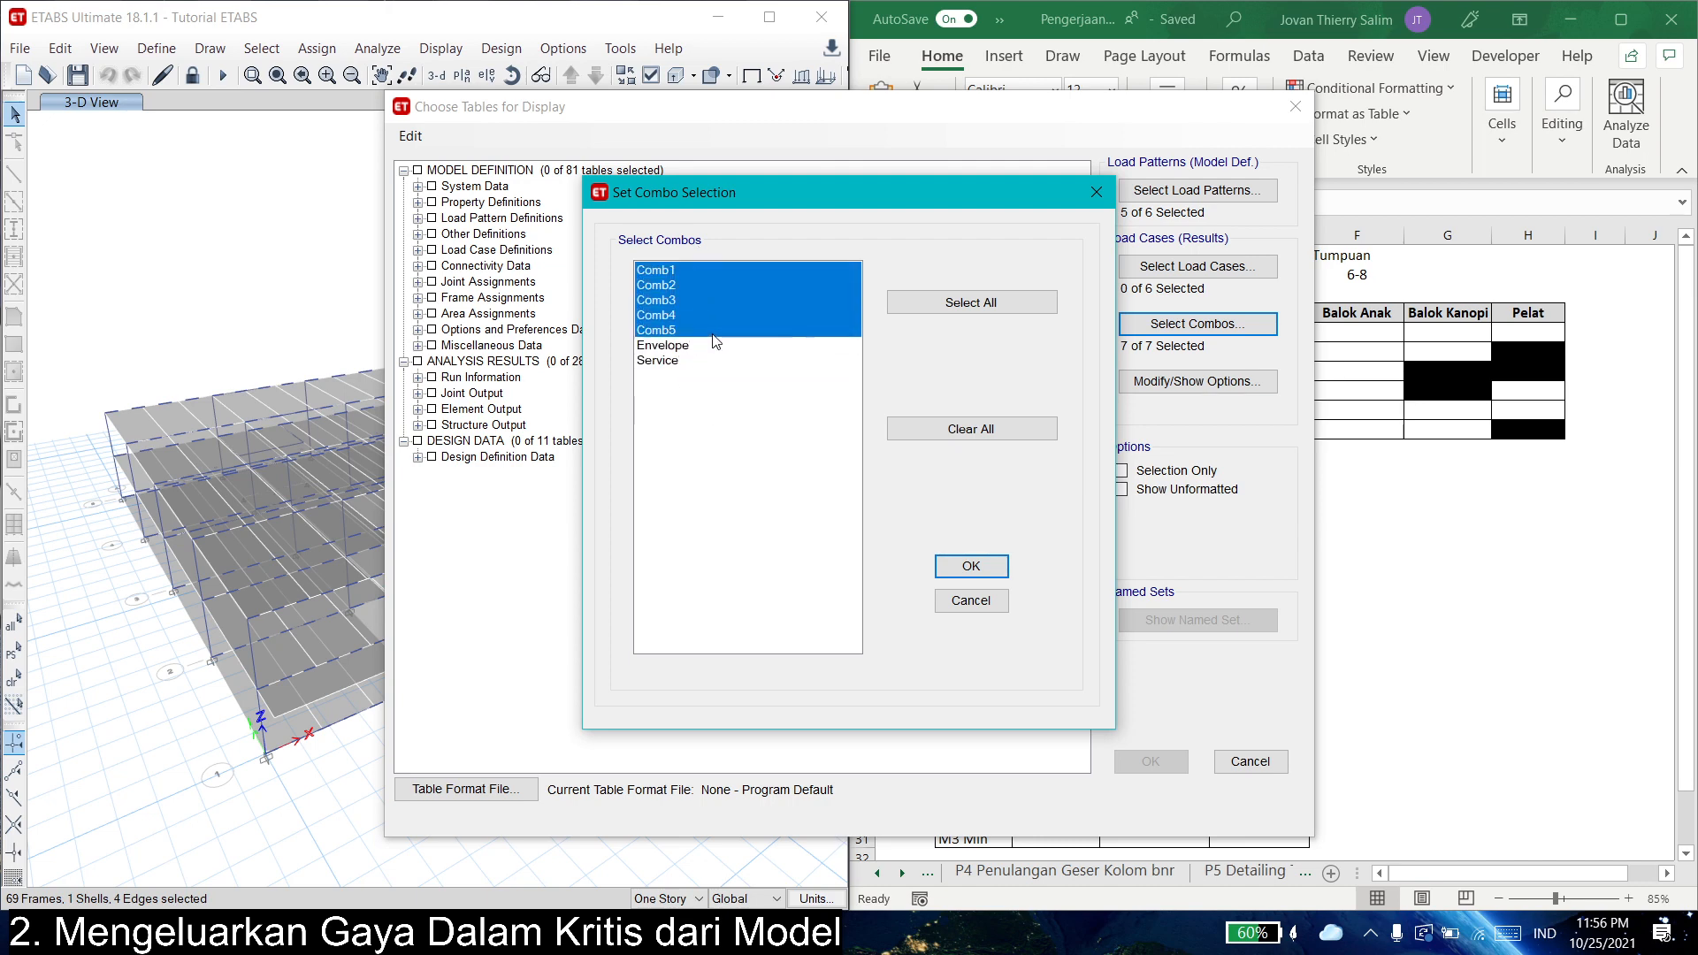
click(754, 345)
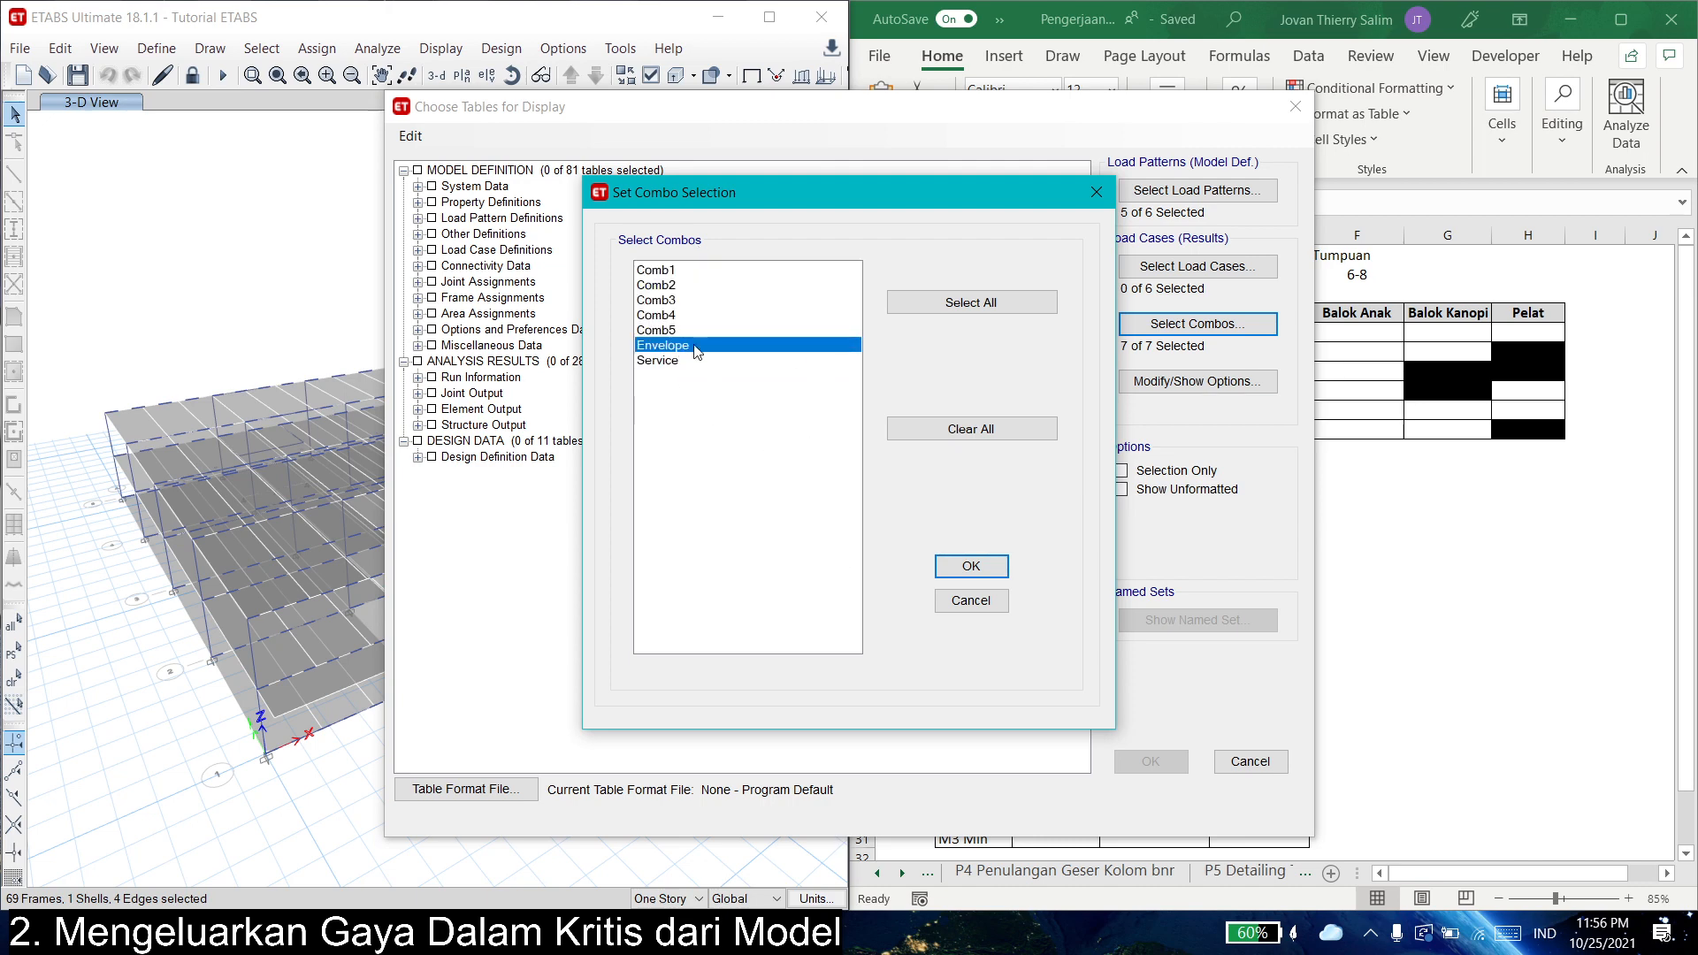
drag(680, 273, 687, 332)
click(971, 566)
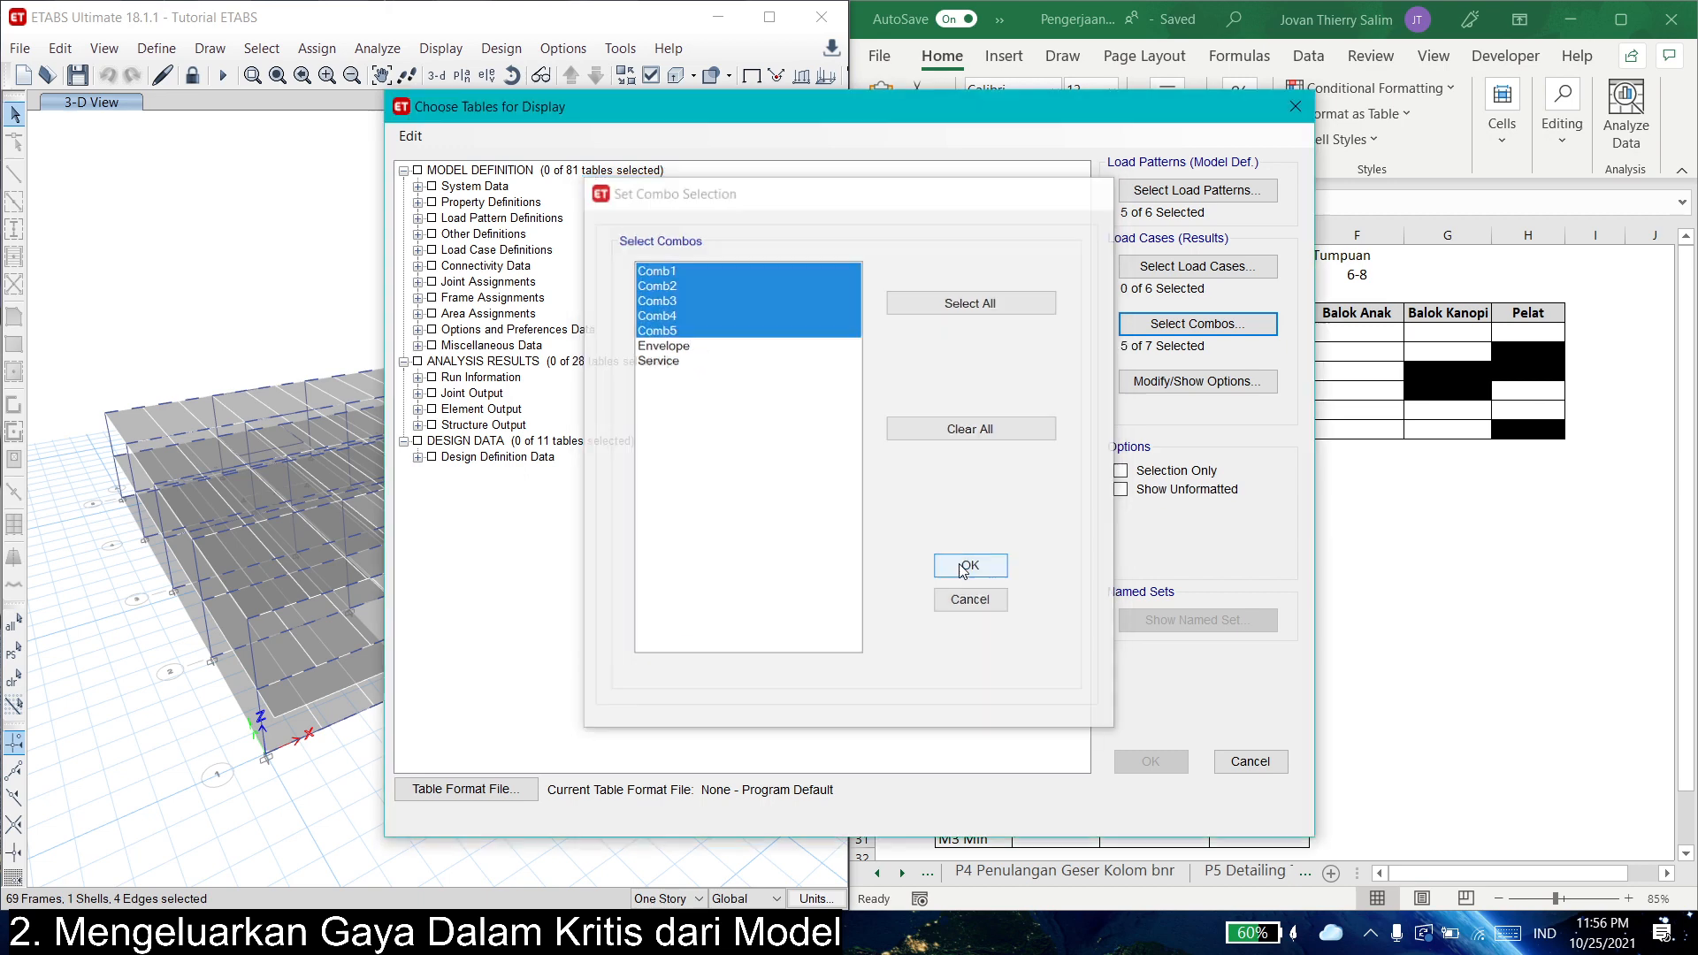
- Display the Element Forces - Beams table from the frame output of the analysis results
click(418, 408)
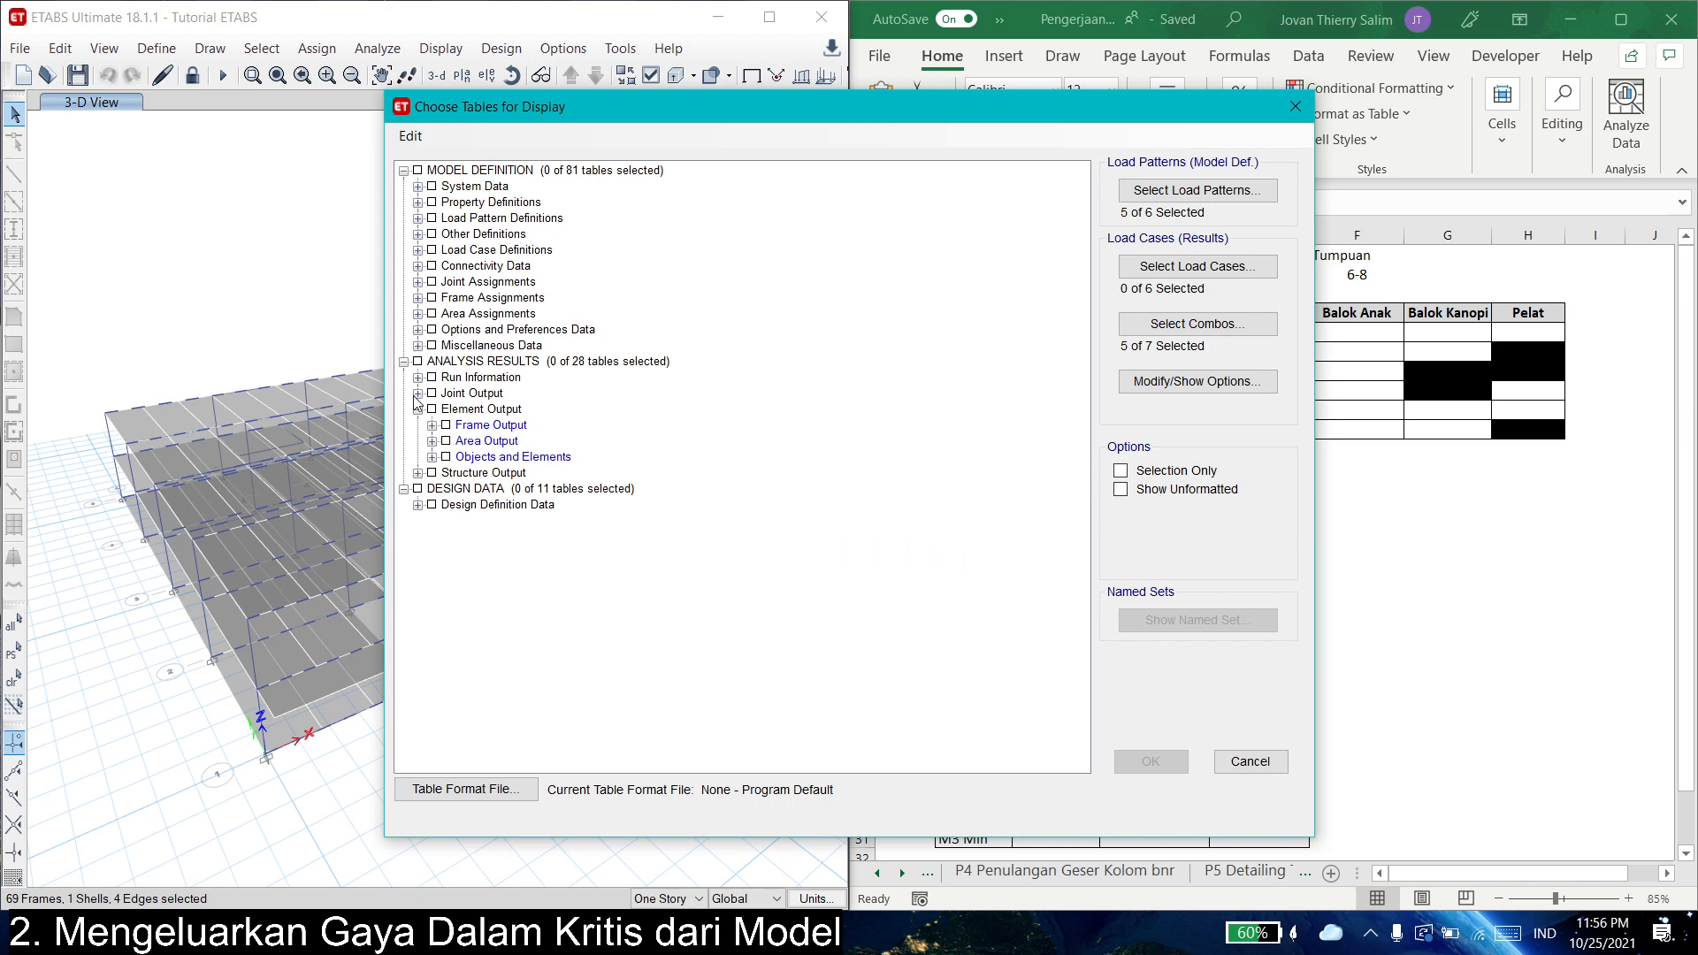
click(432, 426)
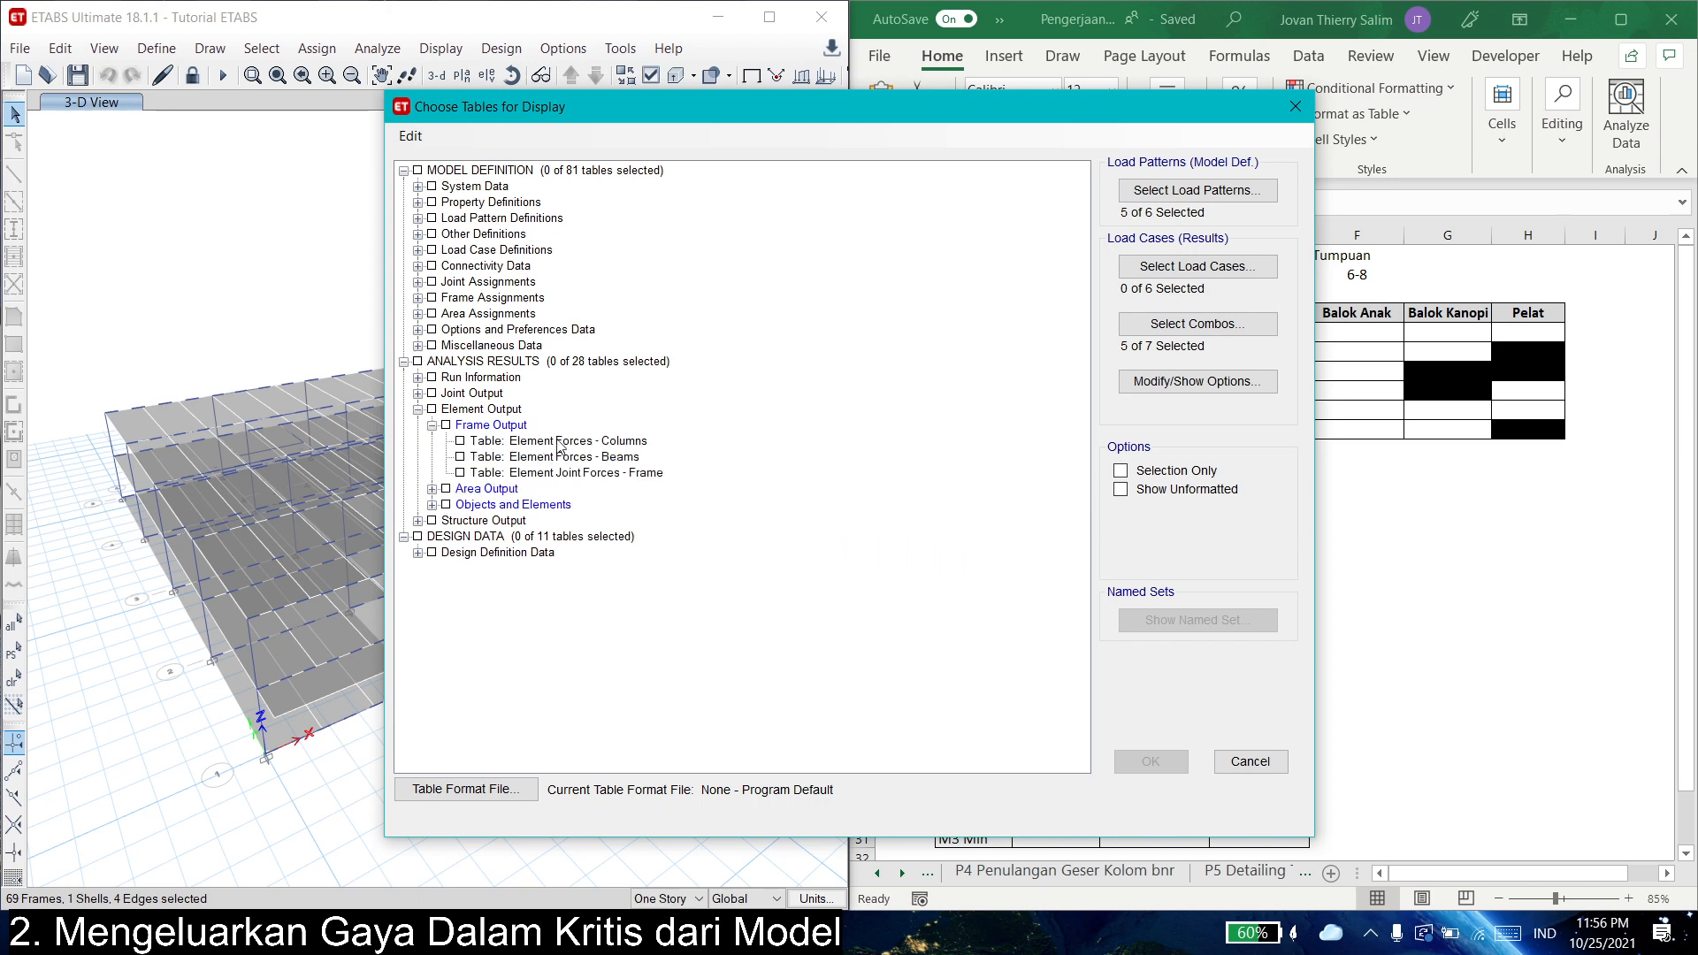
click(624, 459)
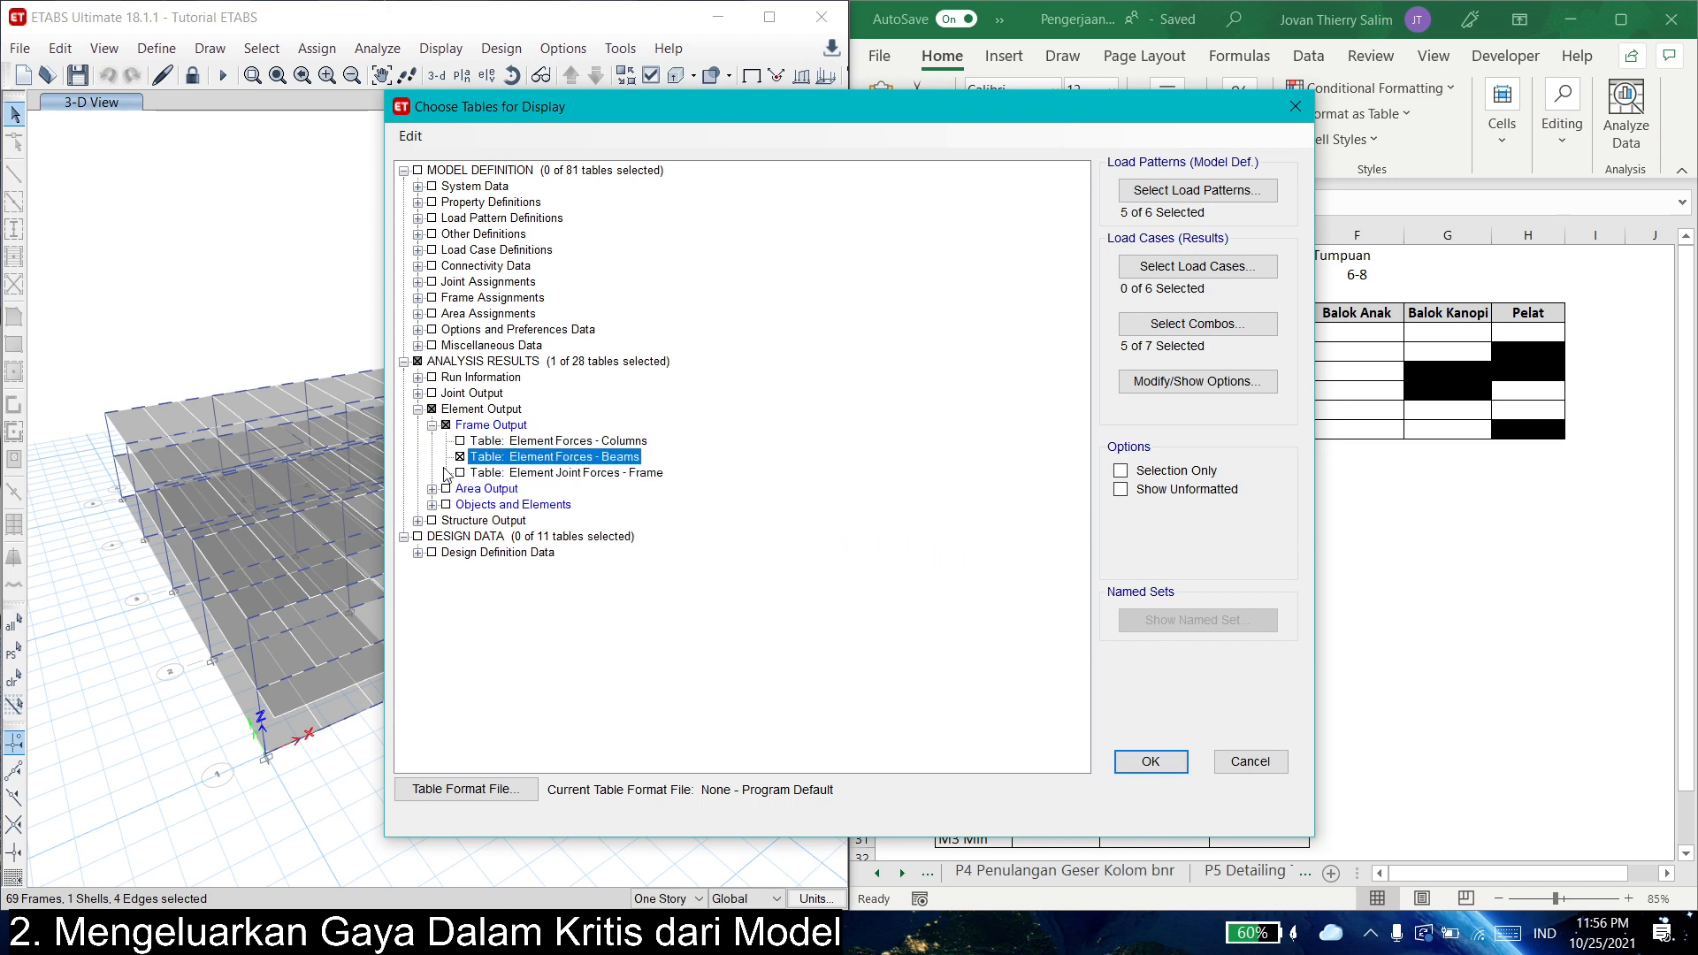
click(1151, 761)
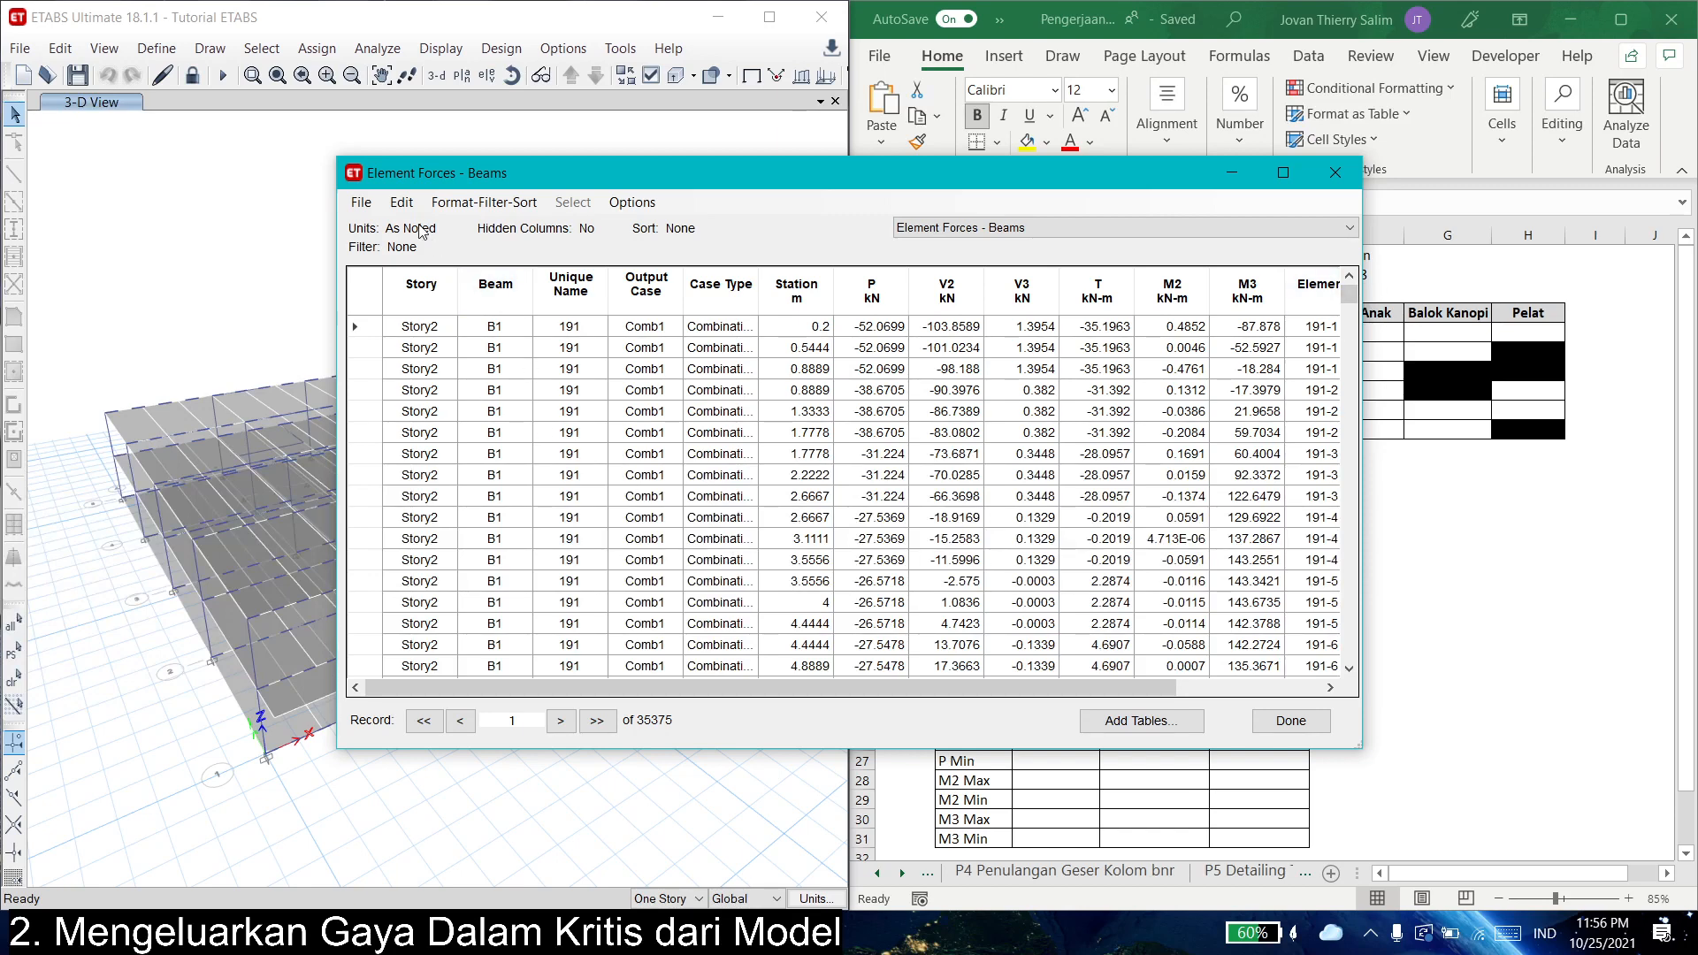
- Export the current Element Forces - Beams table to Excel and enlarge the exported workbook's window
click(362, 203)
click(362, 204)
click(363, 206)
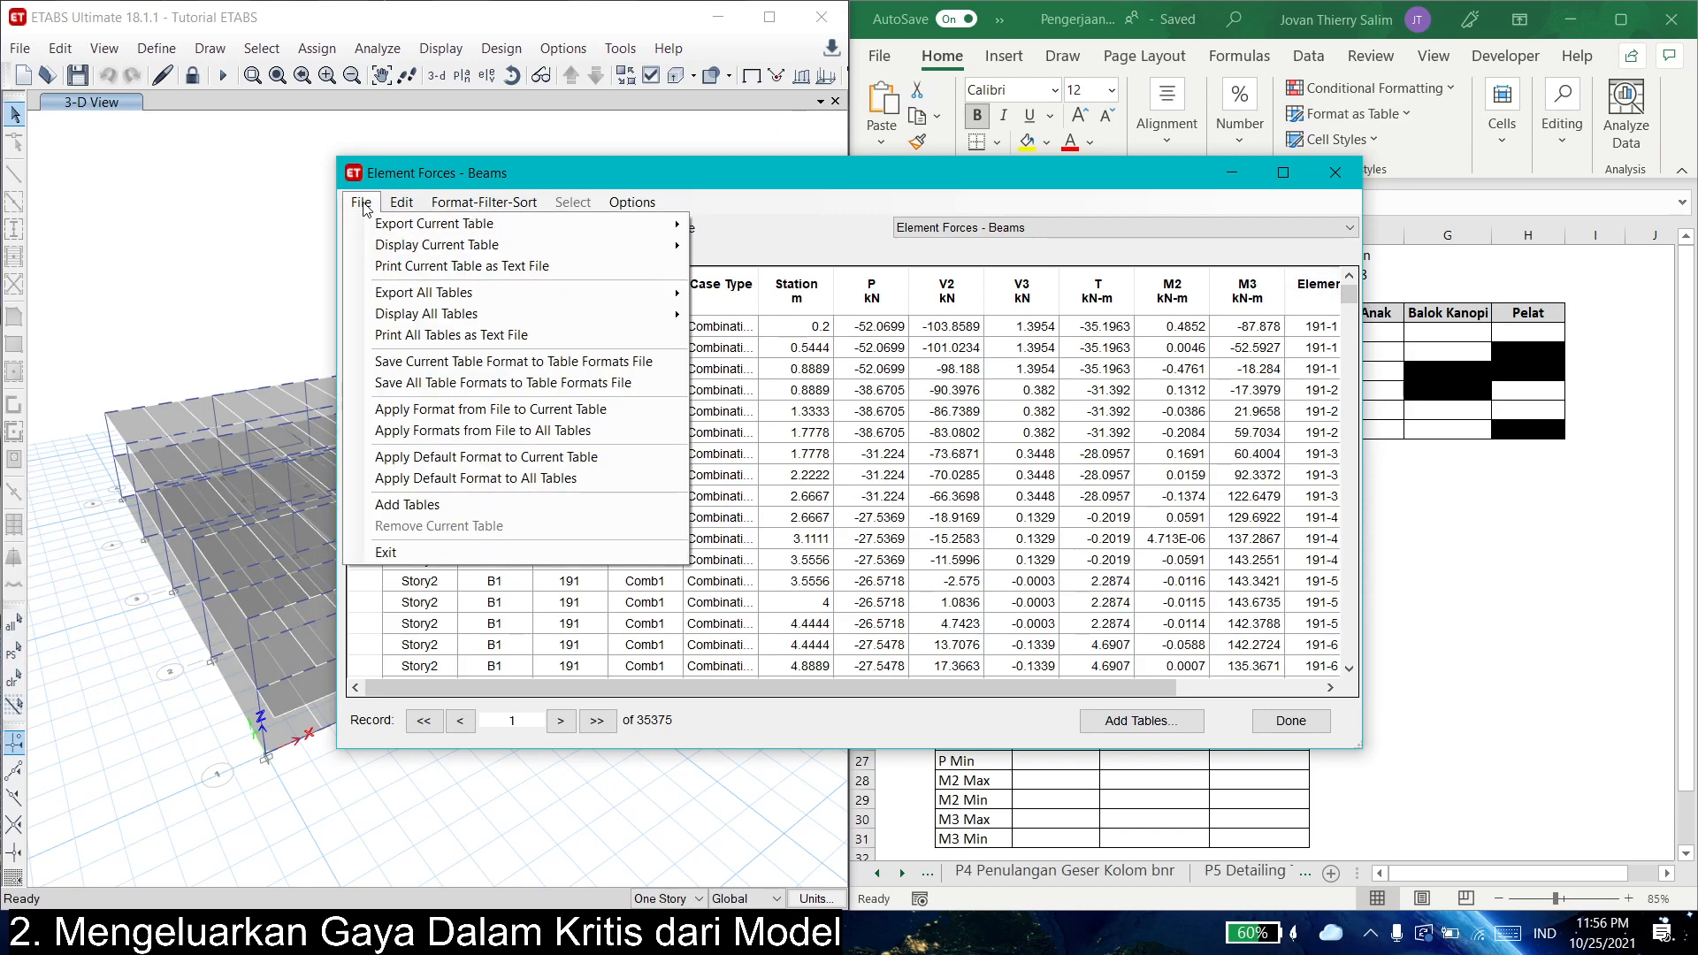
click(362, 205)
click(362, 205)
mouse_move(619, 224)
click(762, 226)
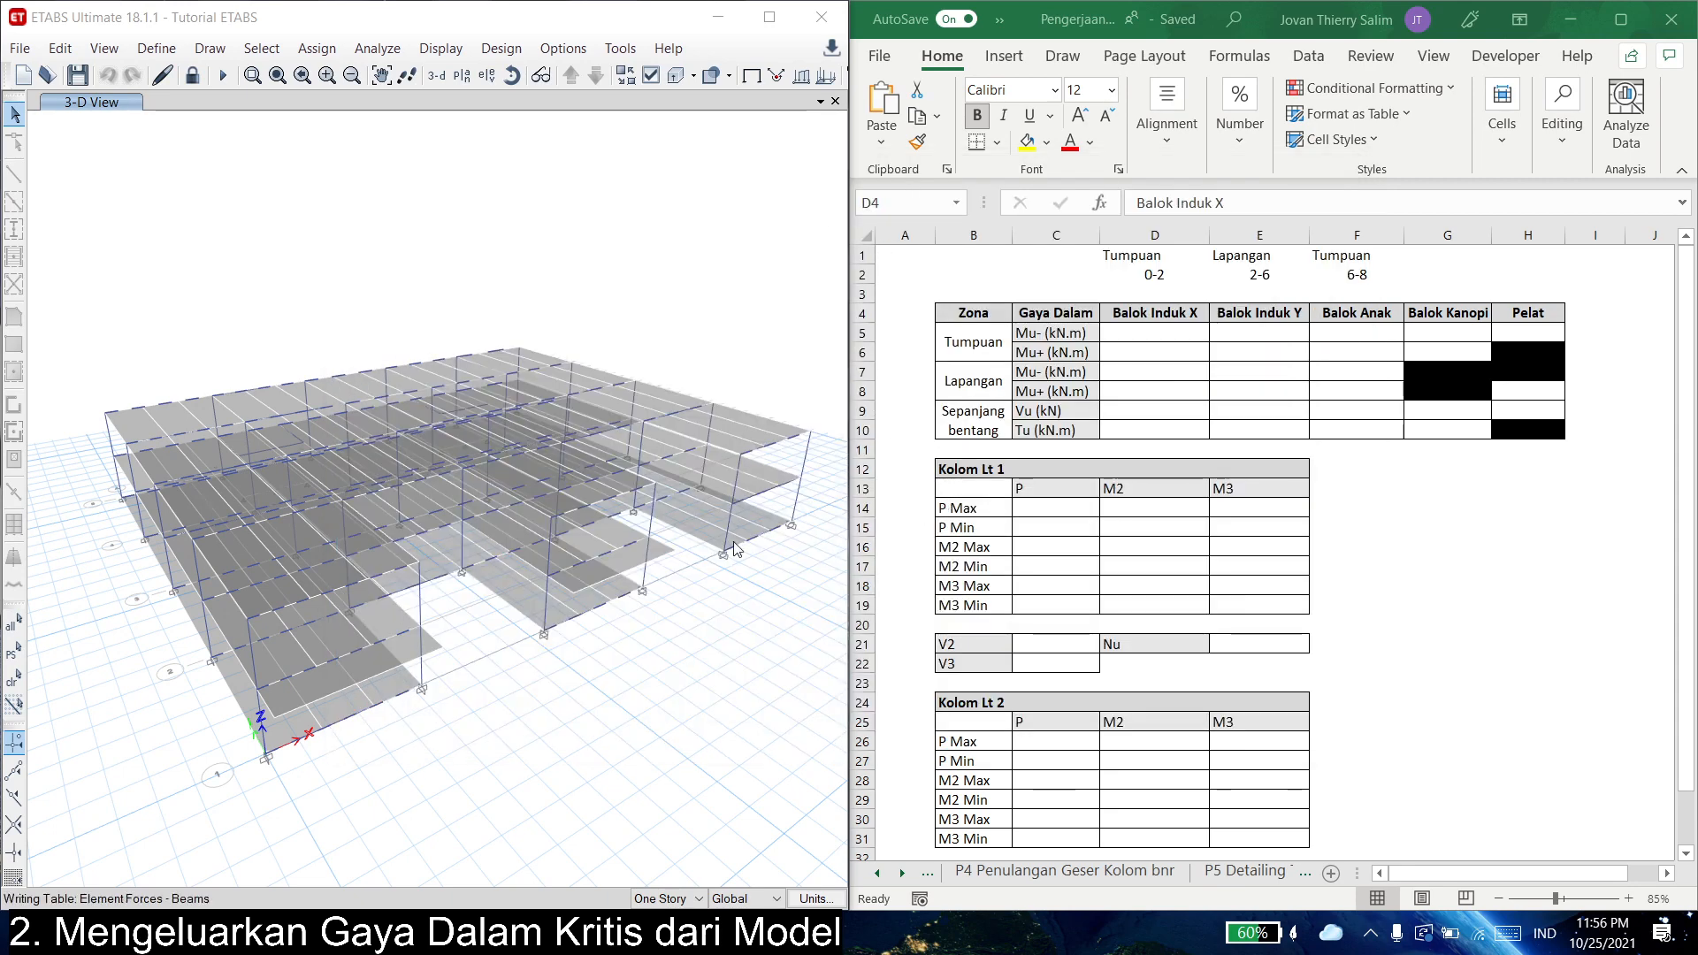
click(1132, 662)
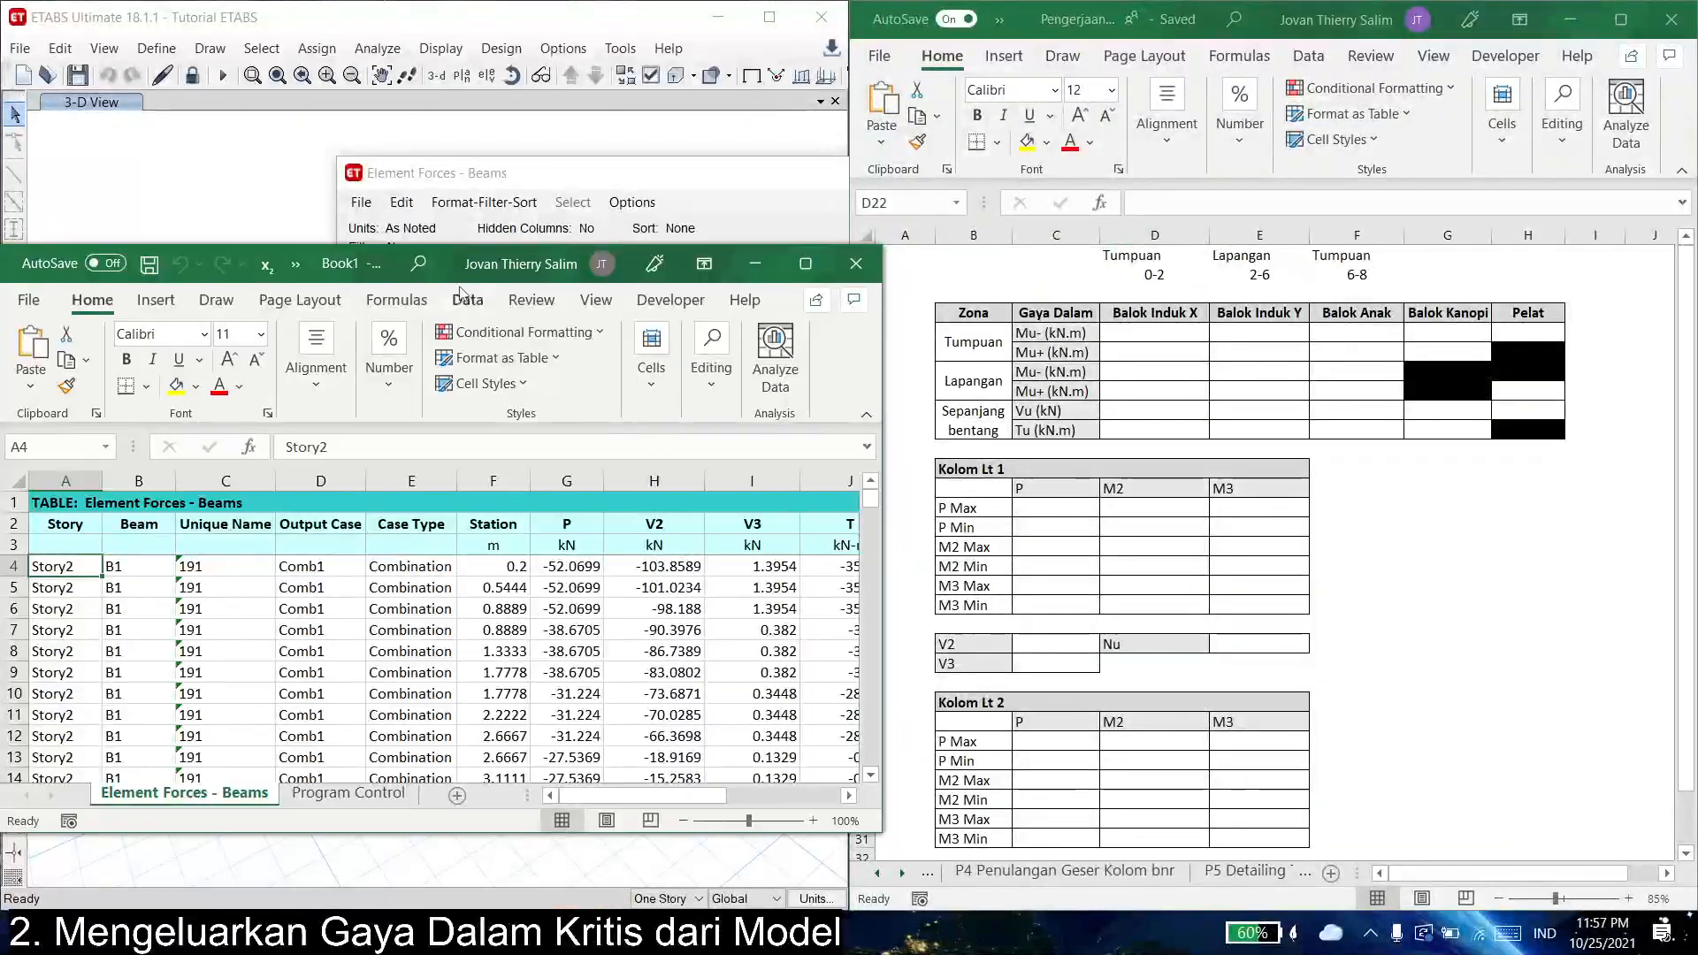
key(super+Left)
- Examine the column headings, units row and force values of the exported beam forces table
click(495, 364)
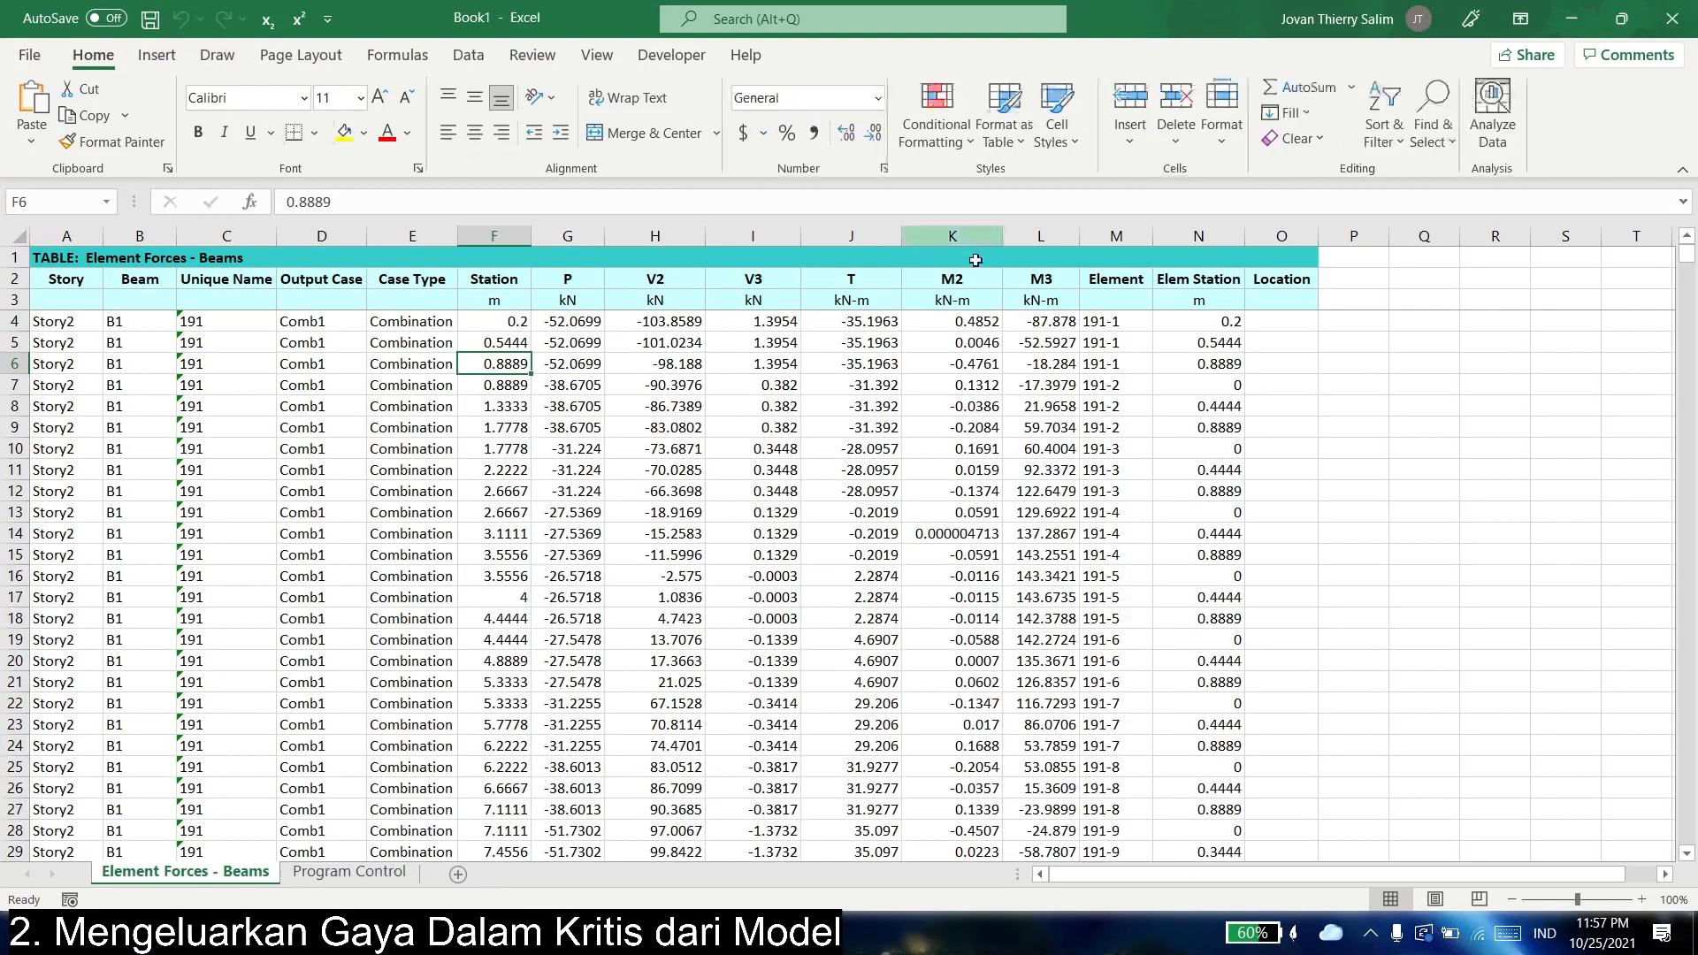
click(772, 20)
click(1040, 384)
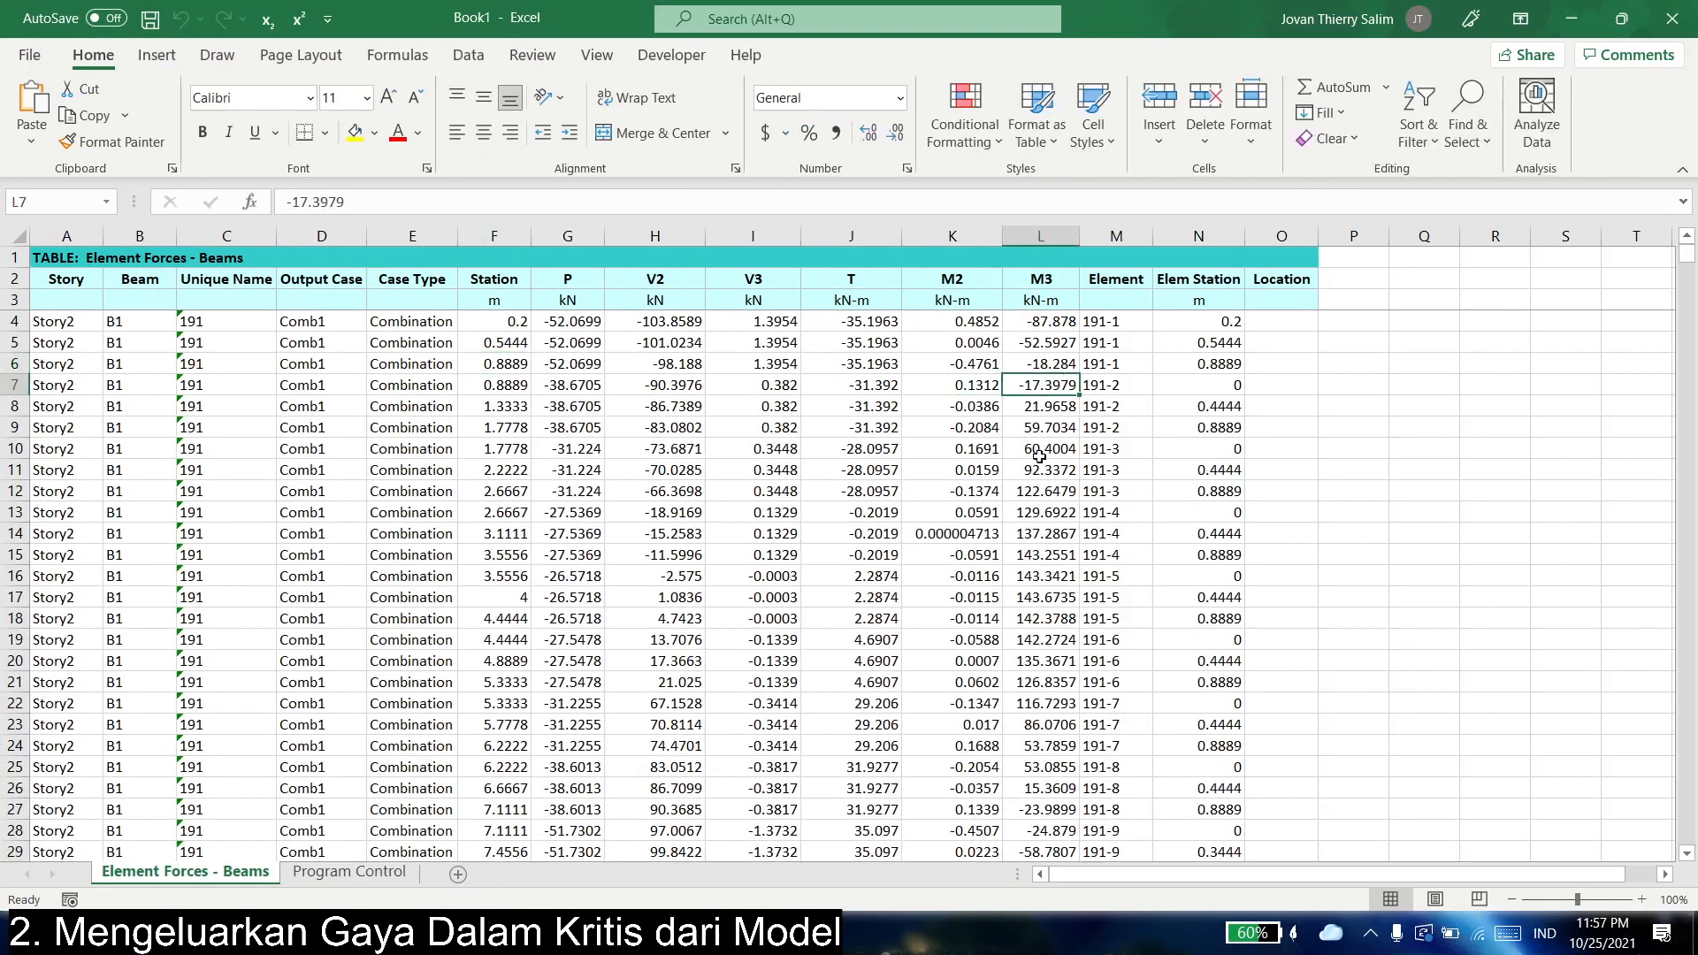
click(655, 386)
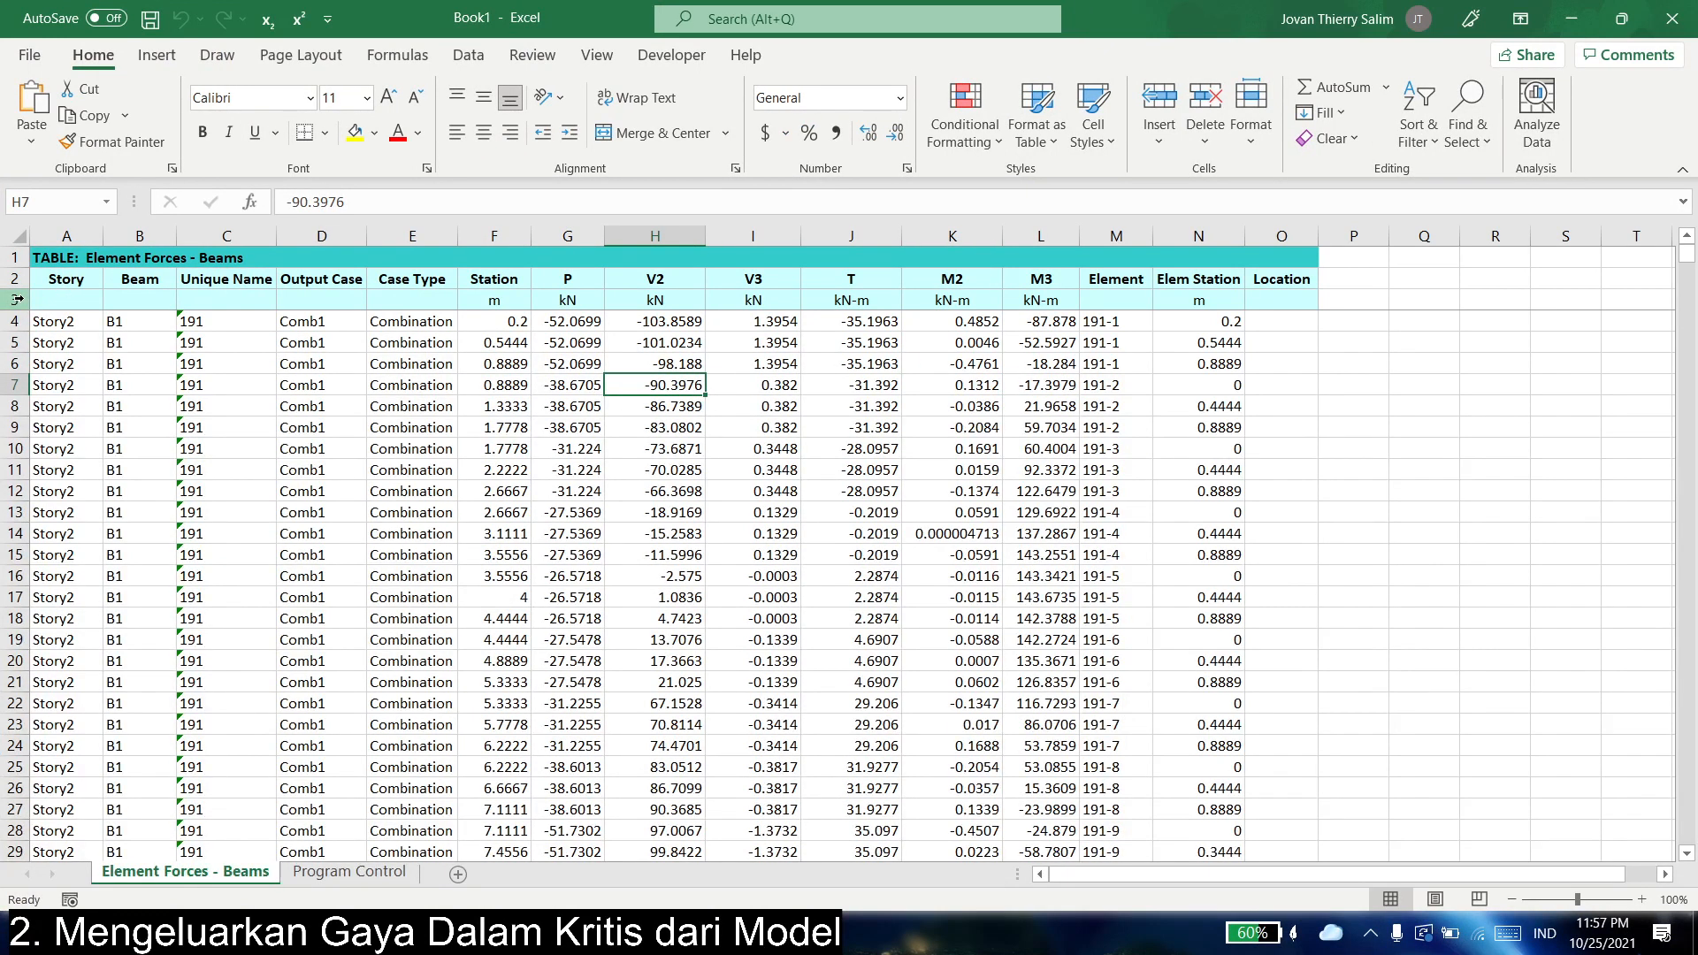
click(566, 301)
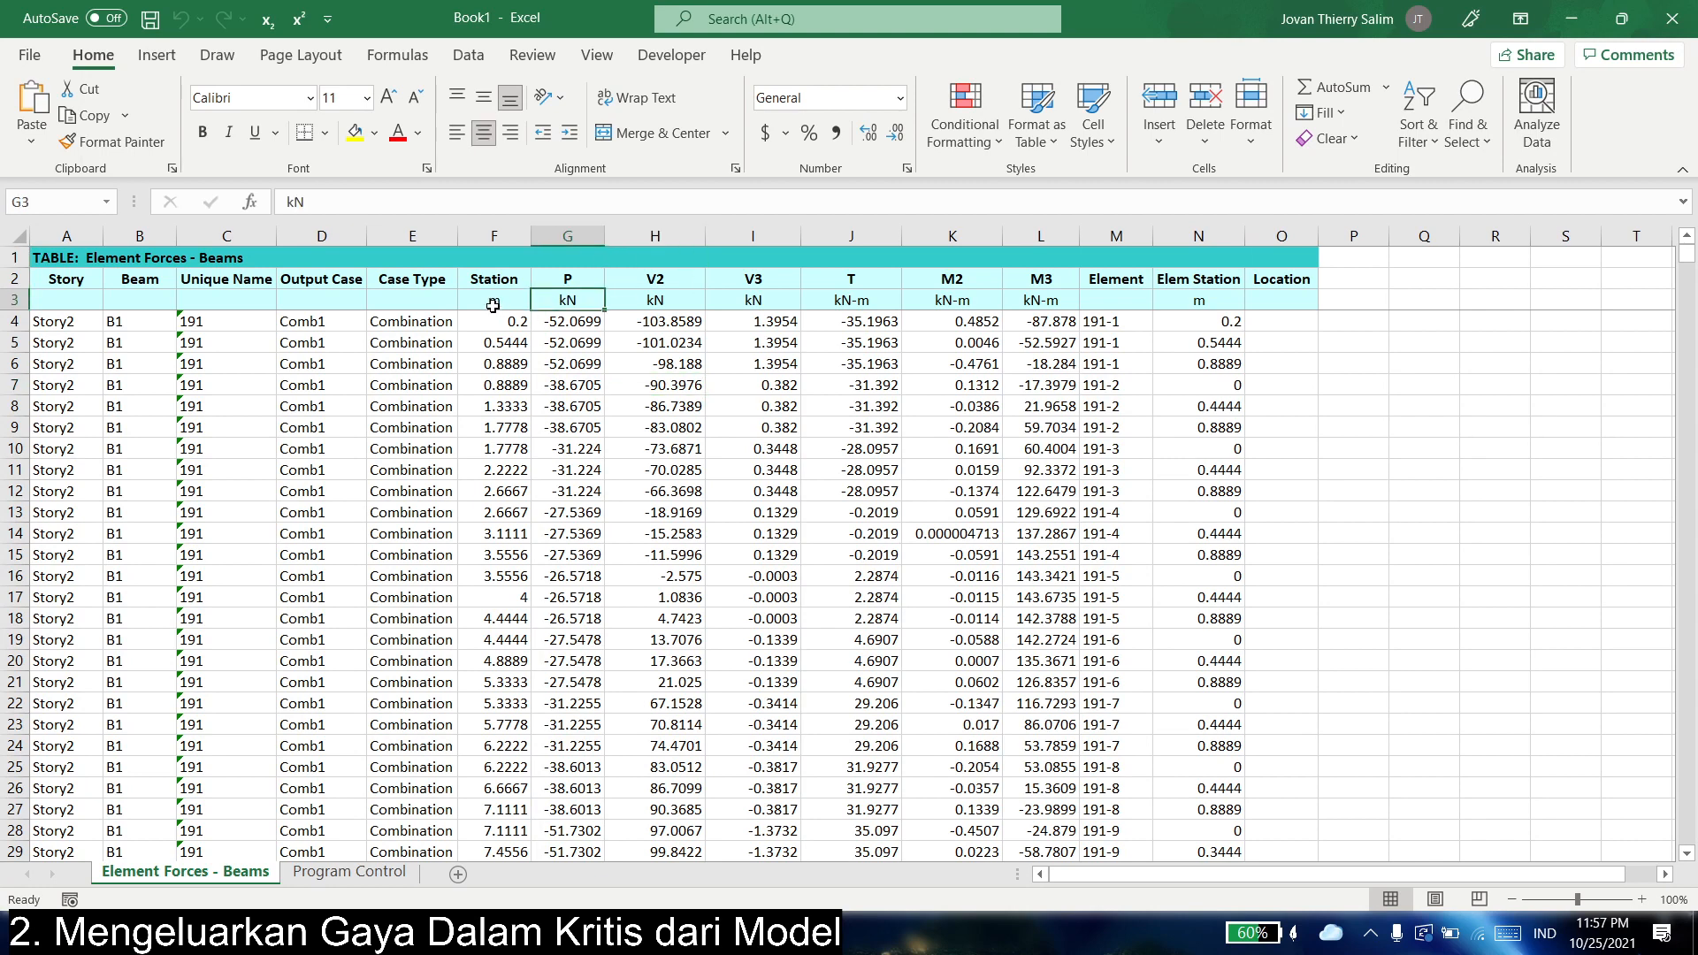
click(493, 302)
drag(492, 302, 60, 314)
click(1161, 342)
click(72, 386)
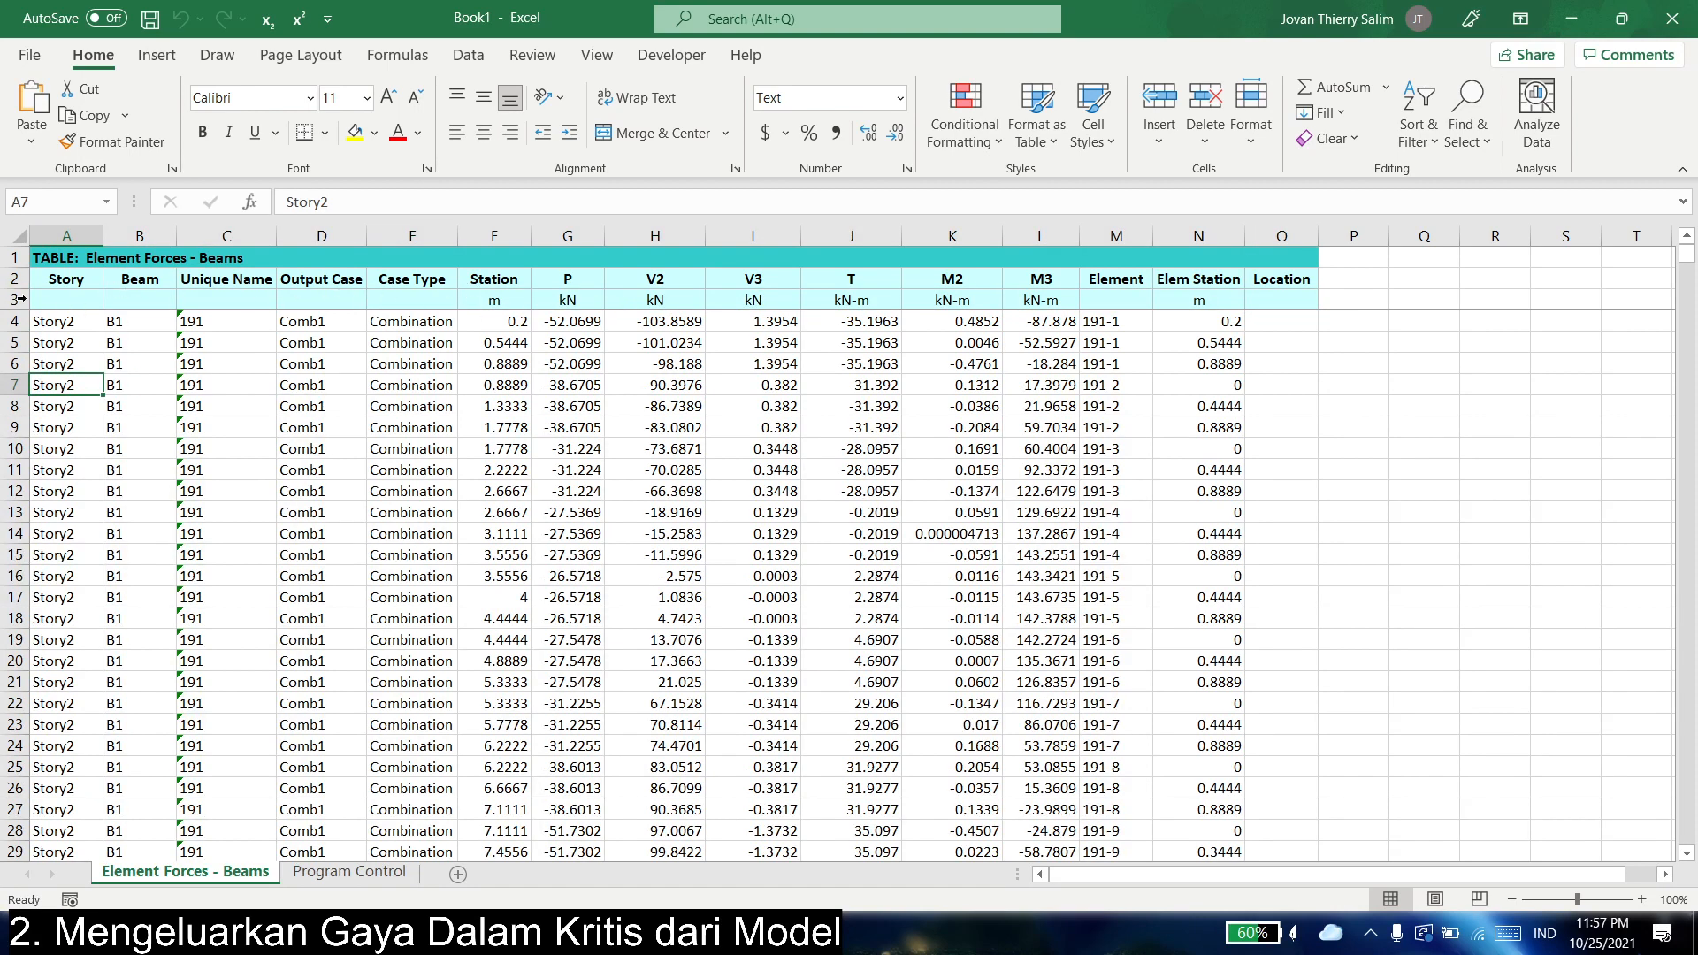
- Delete the units row beneath the column headings of the beam forces sheet
click(313, 295)
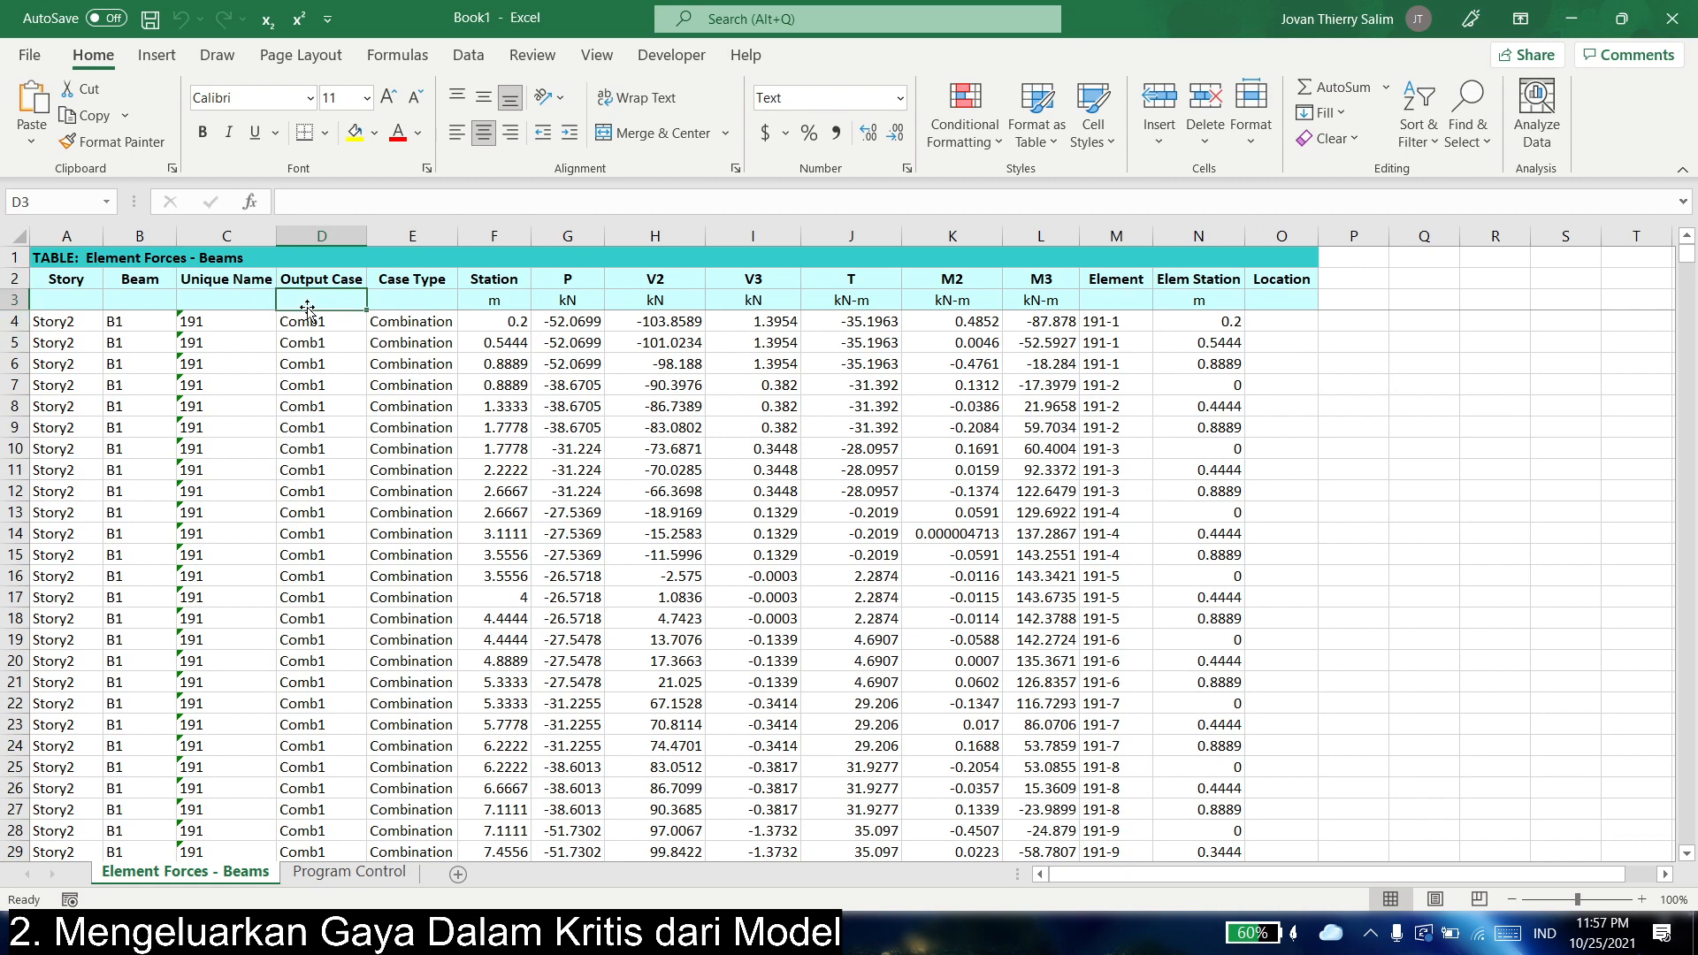
click(14, 300)
right_click(15, 300)
click(77, 515)
click(753, 491)
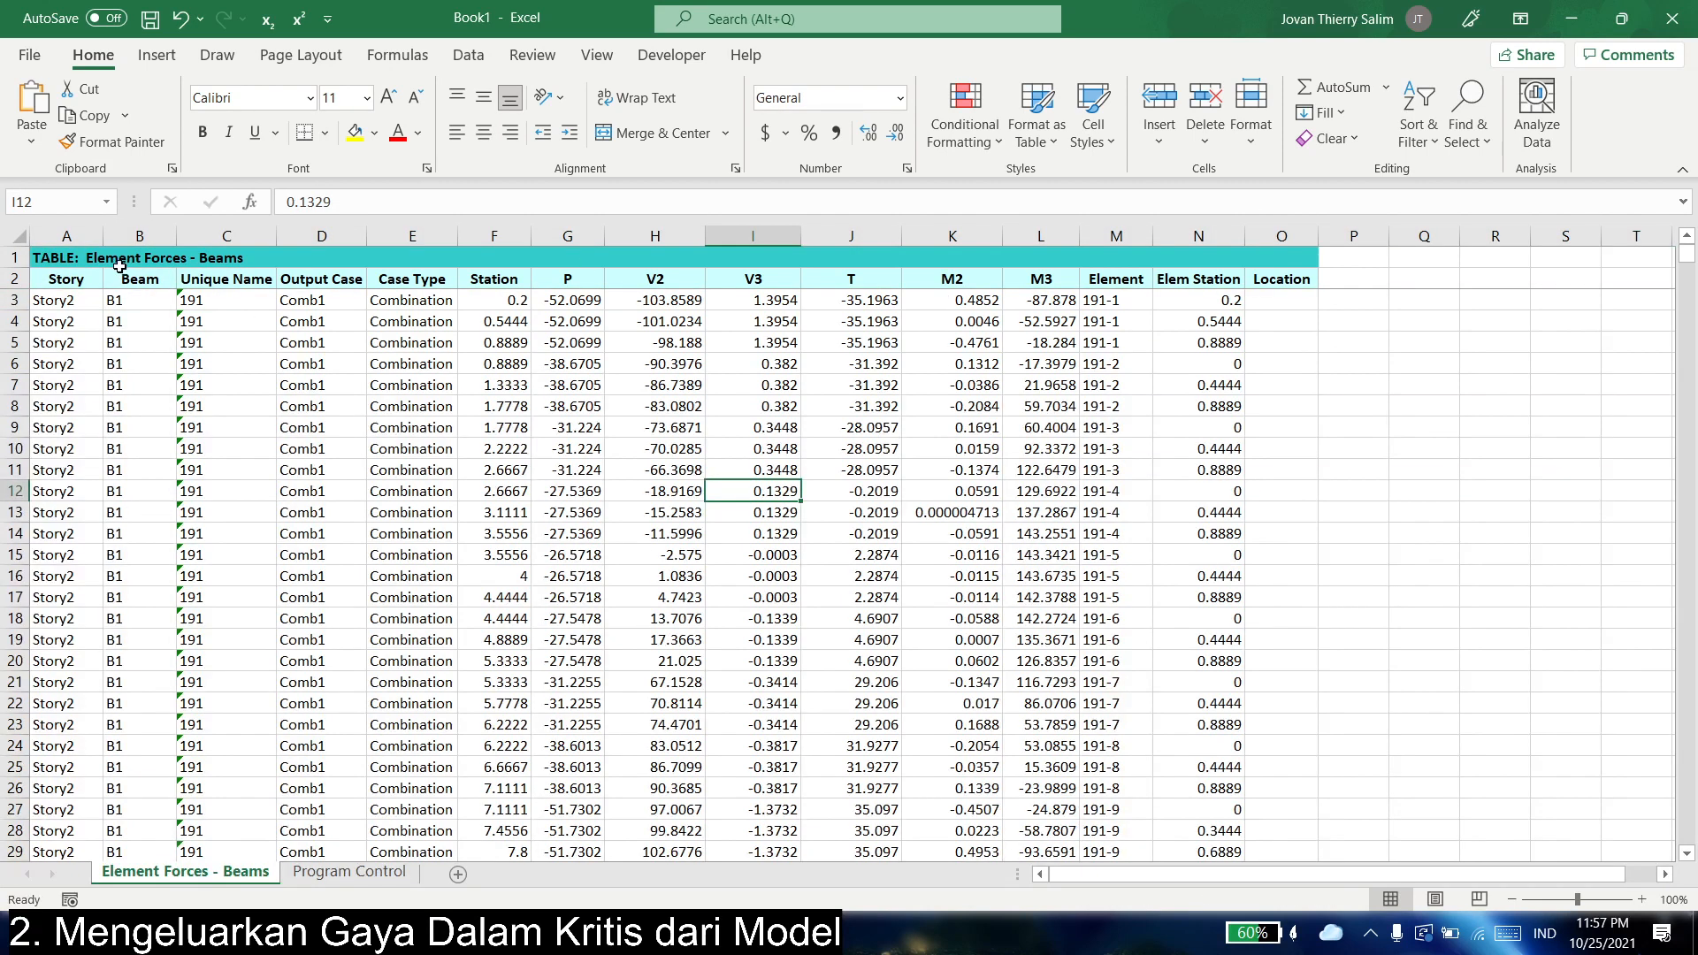
- Add filters to the heading row of the beam forces table, from Story to Location
drag(80, 278, 1116, 285)
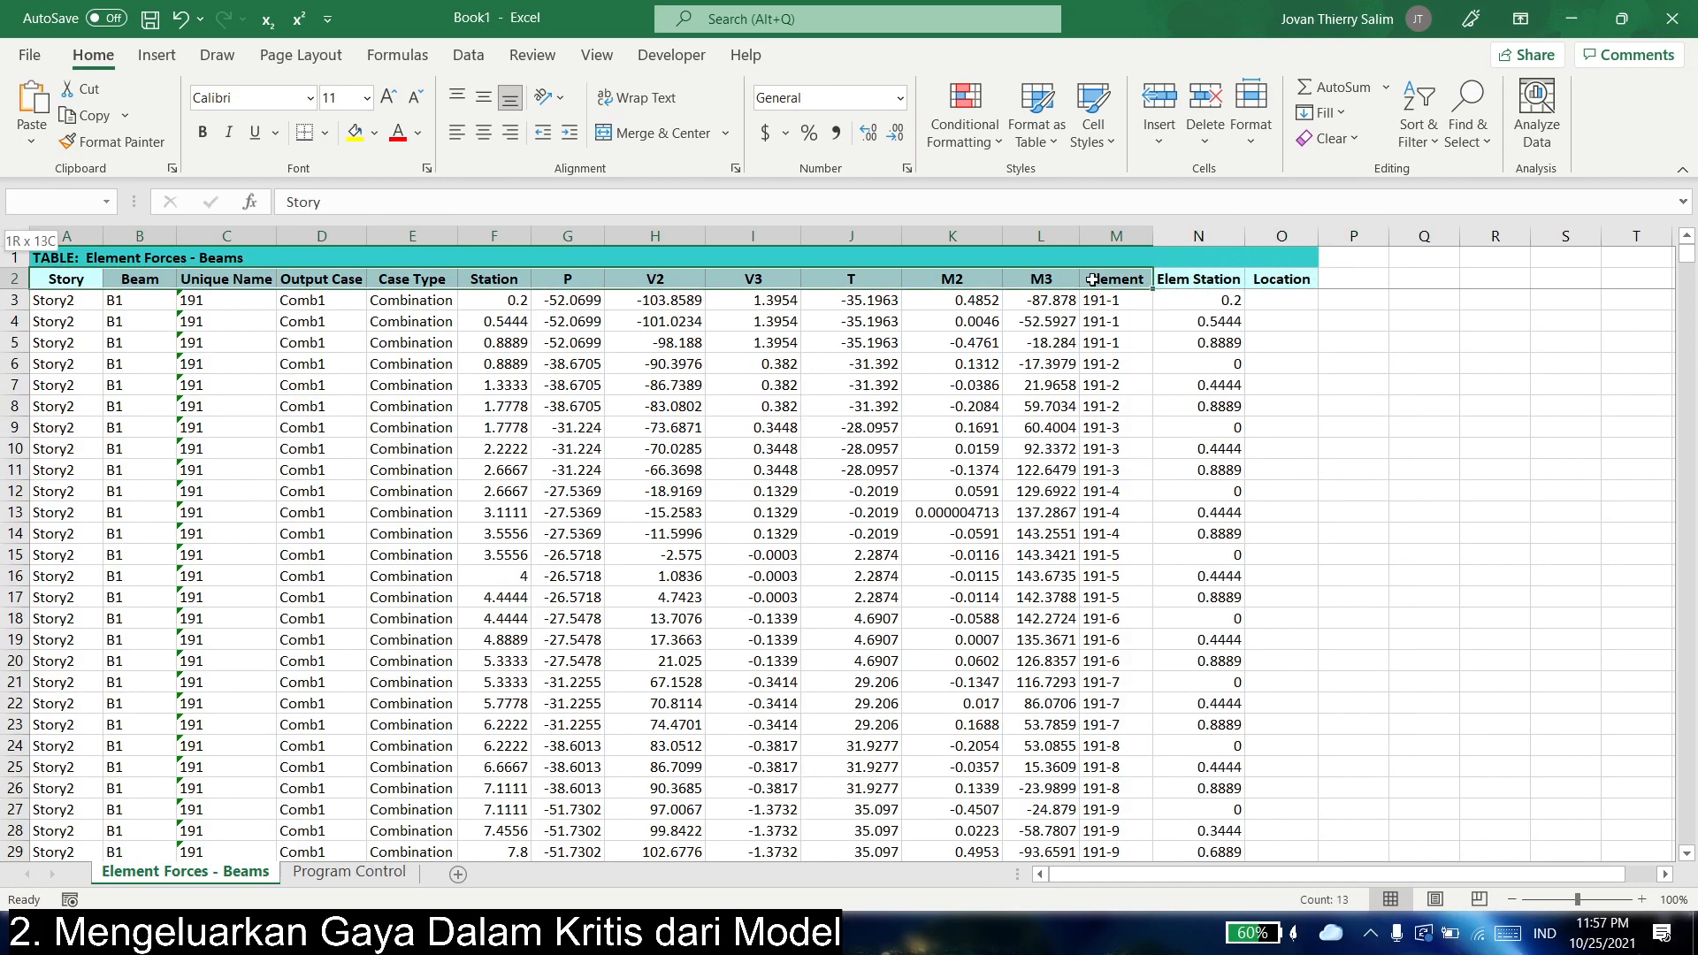
click(1041, 321)
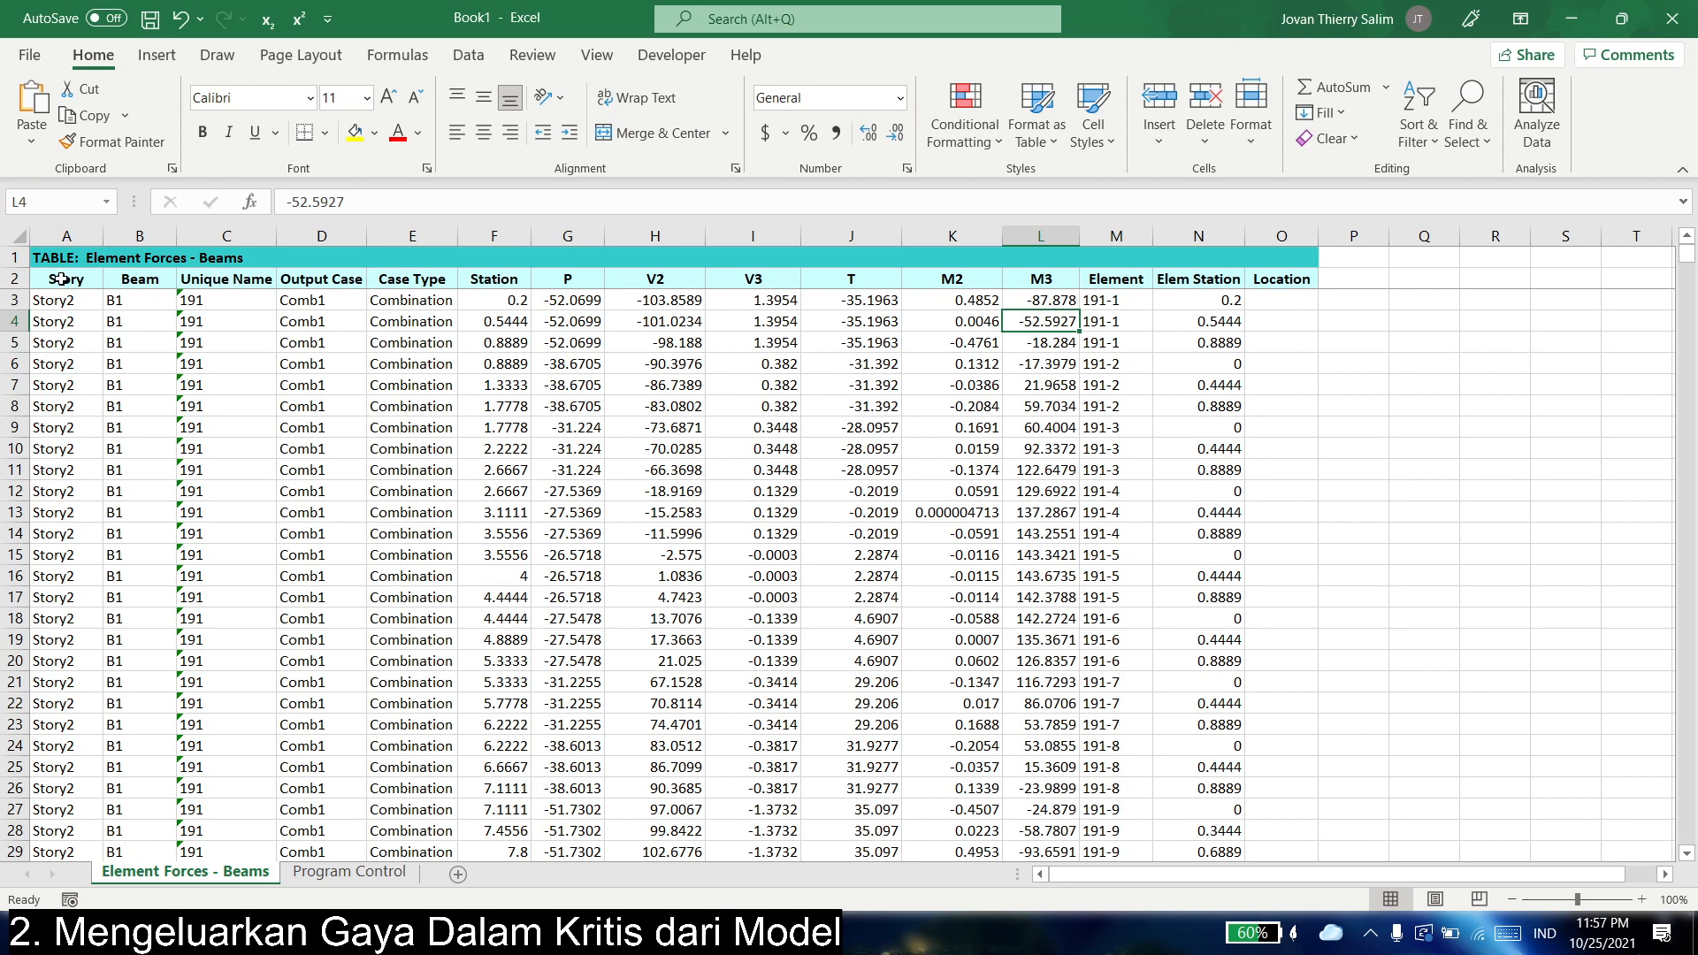
drag(63, 280, 1283, 281)
click(1418, 115)
click(1451, 270)
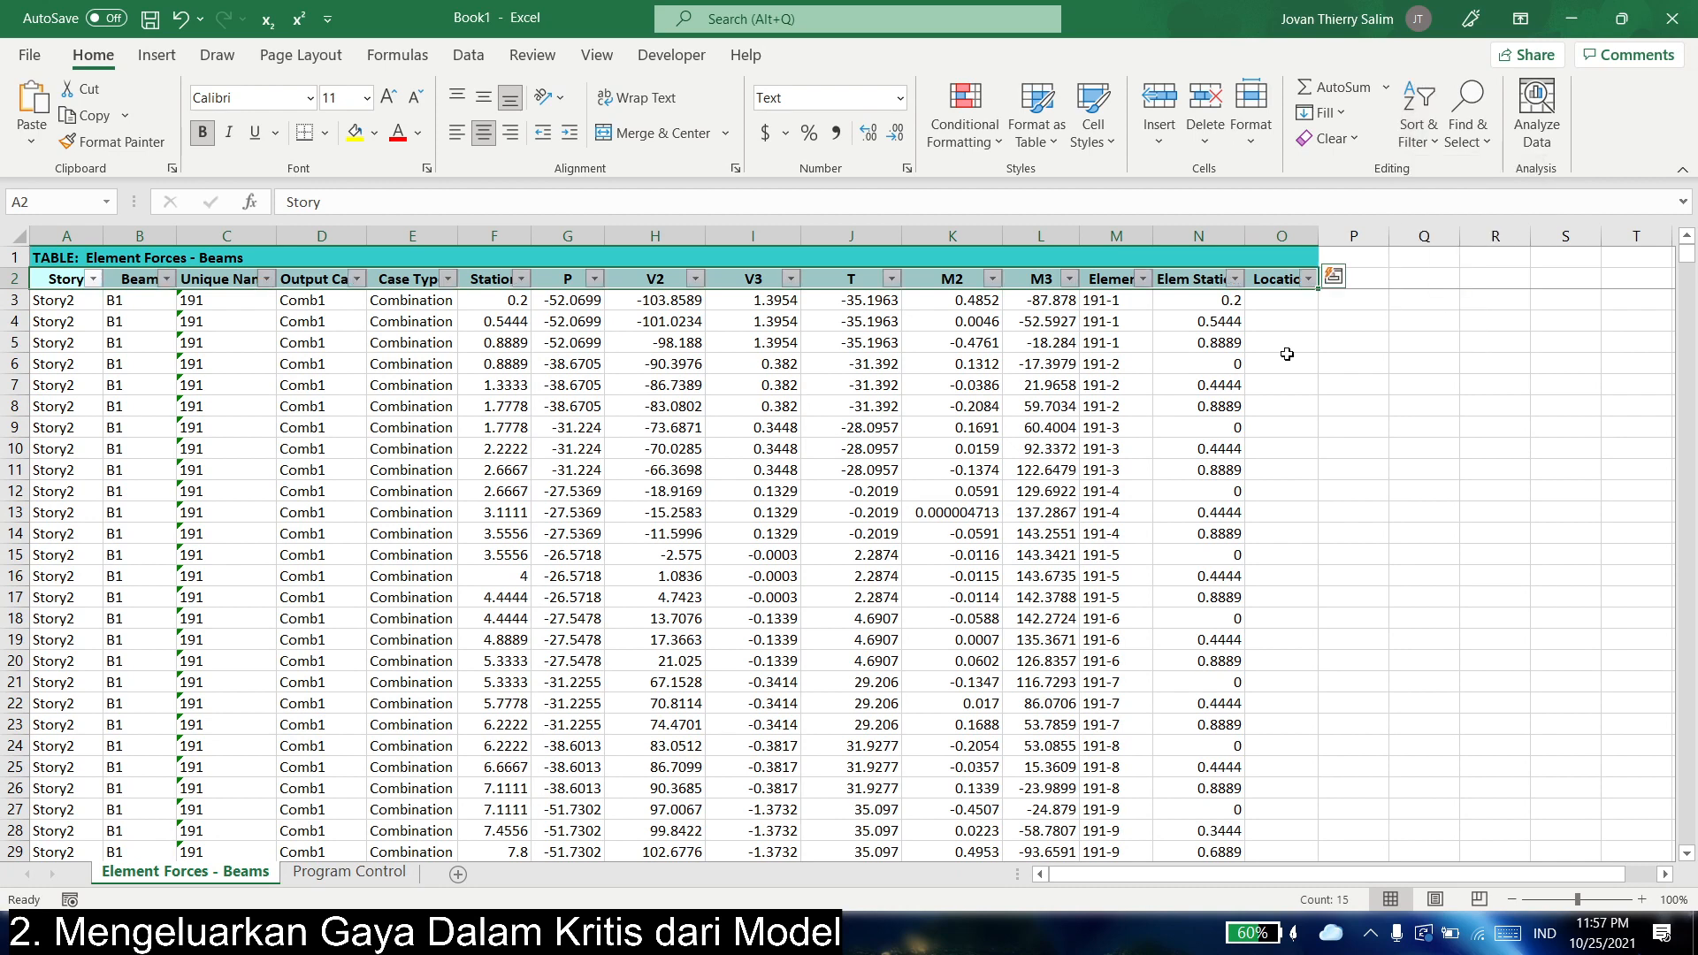
click(851, 448)
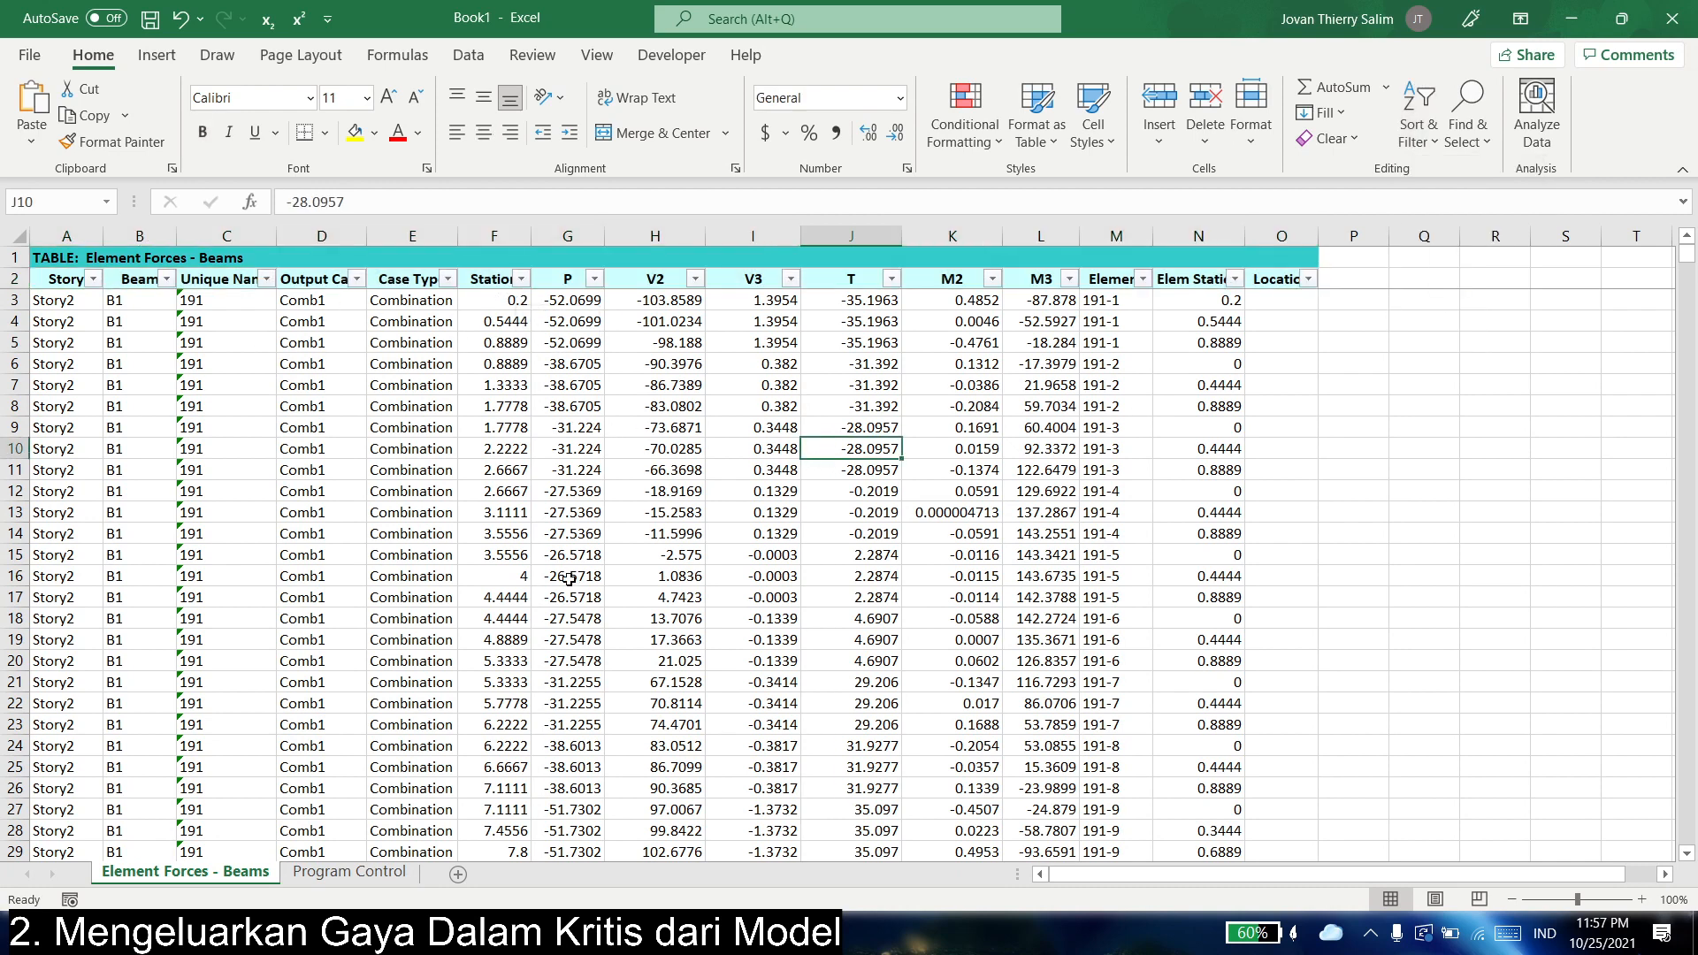
- Compare the summary workbook's Tumpuan Mu- entry for Balok Induk X with the M2 and M3 moment columns of the exported table
mouse_move(461, 935)
click(342, 822)
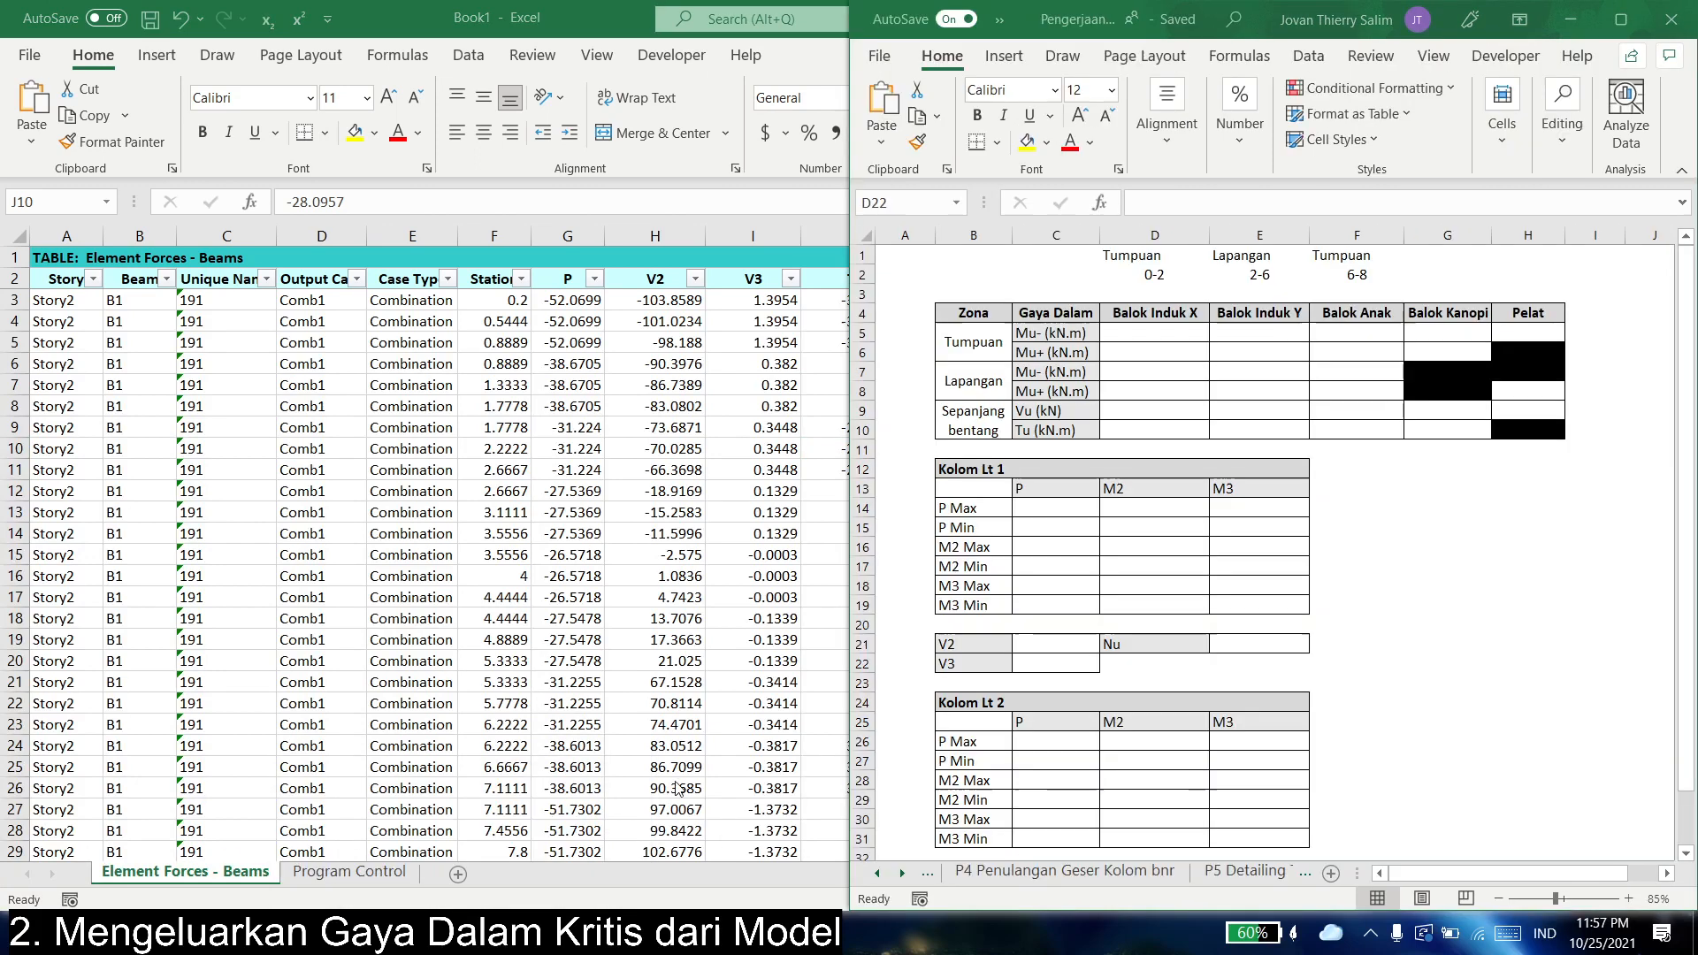
click(1172, 332)
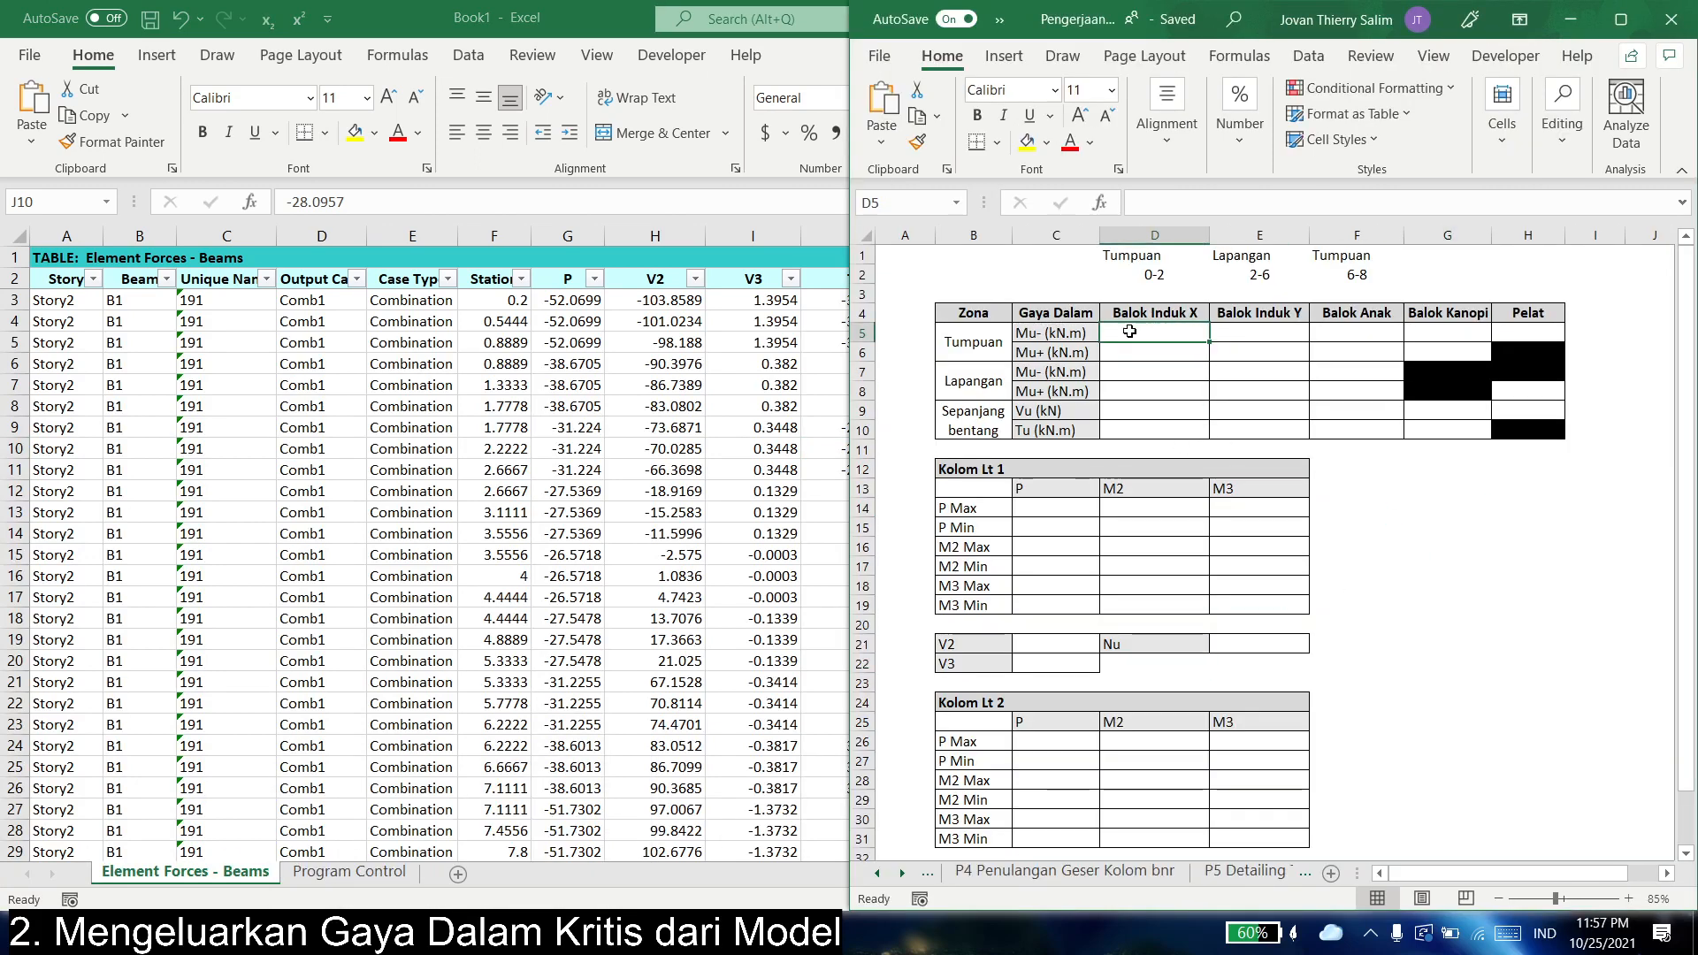
click(977, 347)
click(1057, 334)
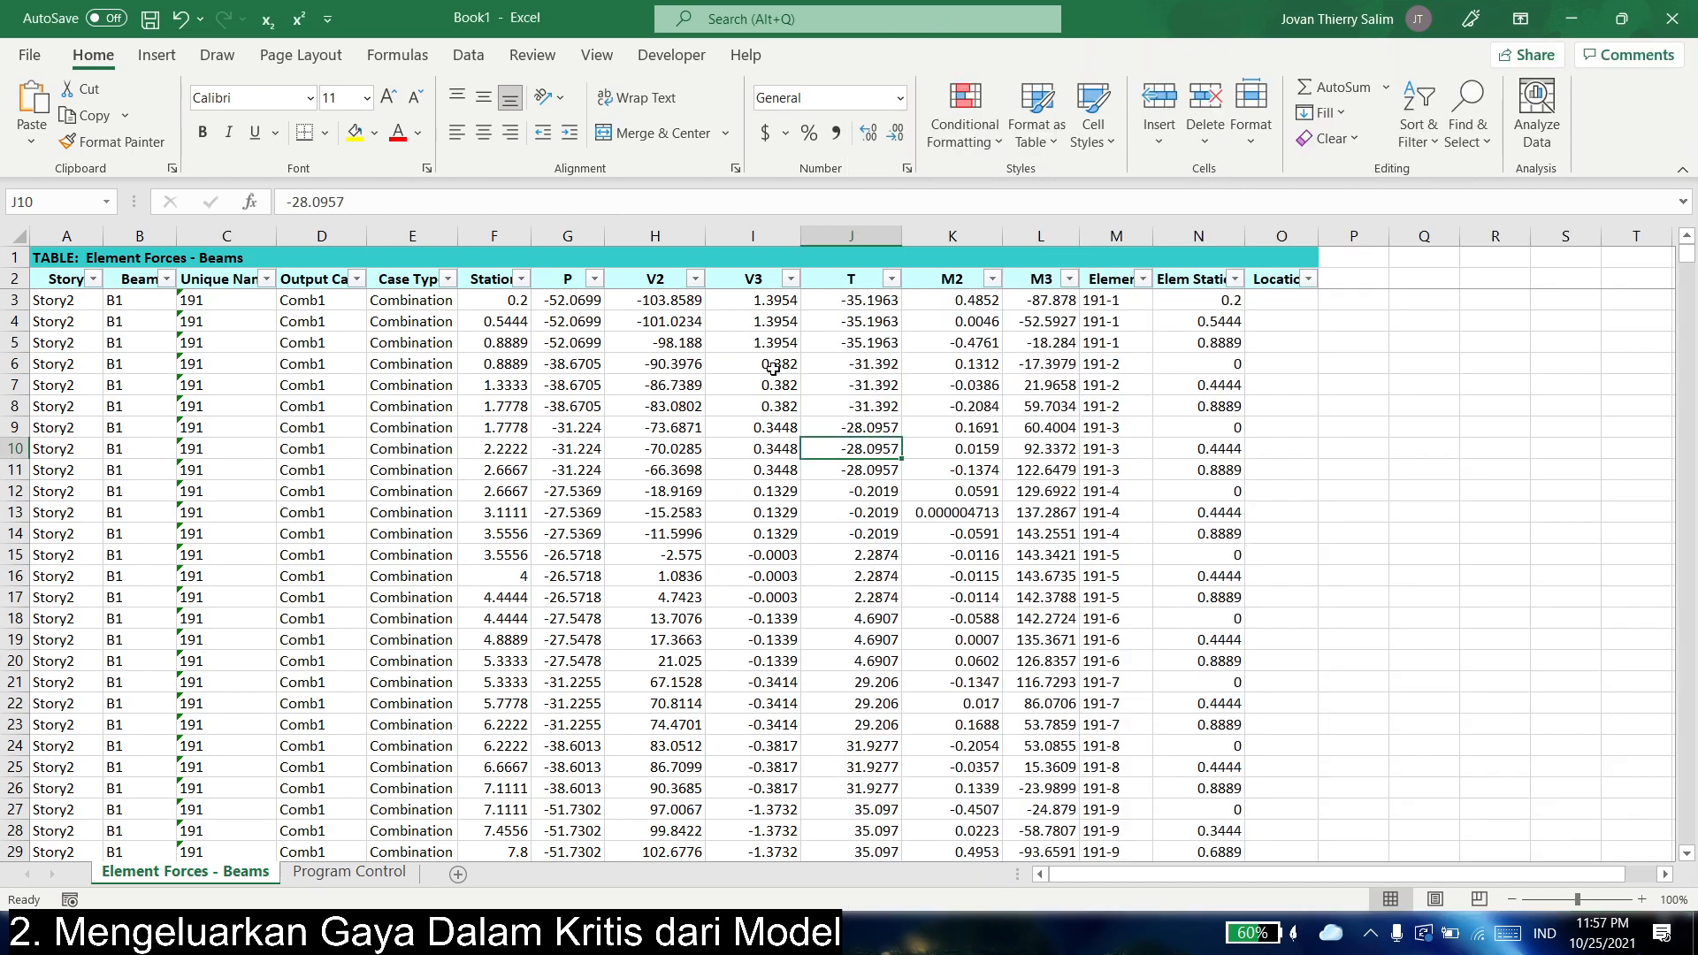
click(1110, 363)
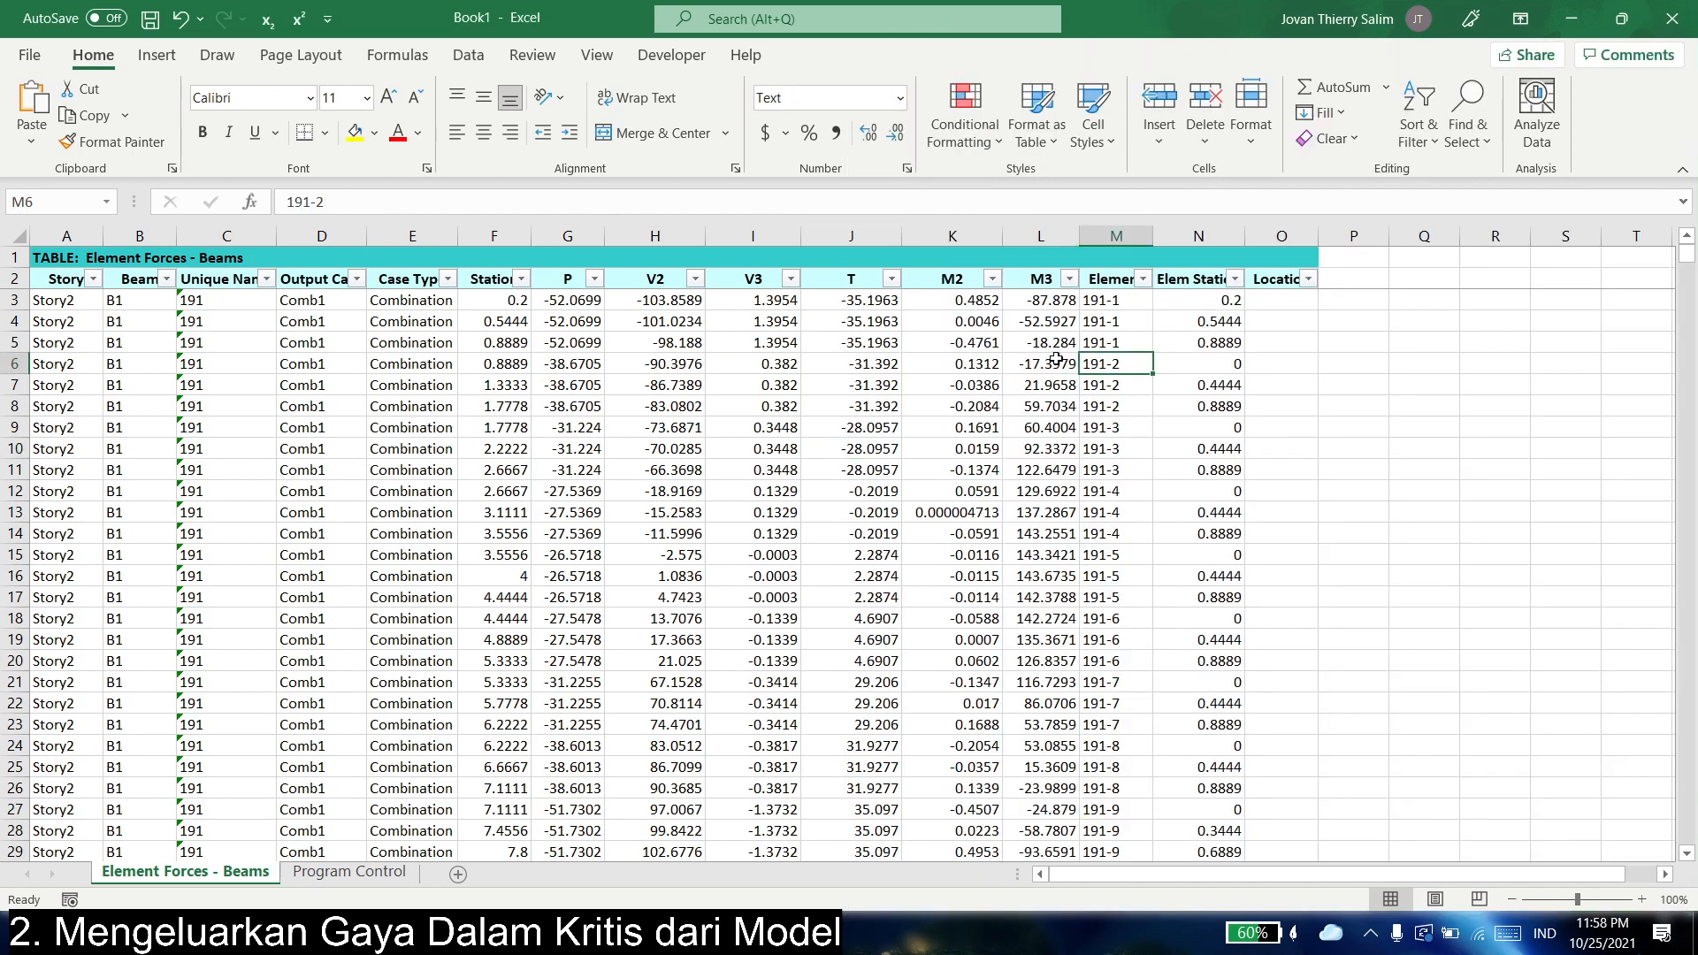
drag(1317, 258, 906, 402)
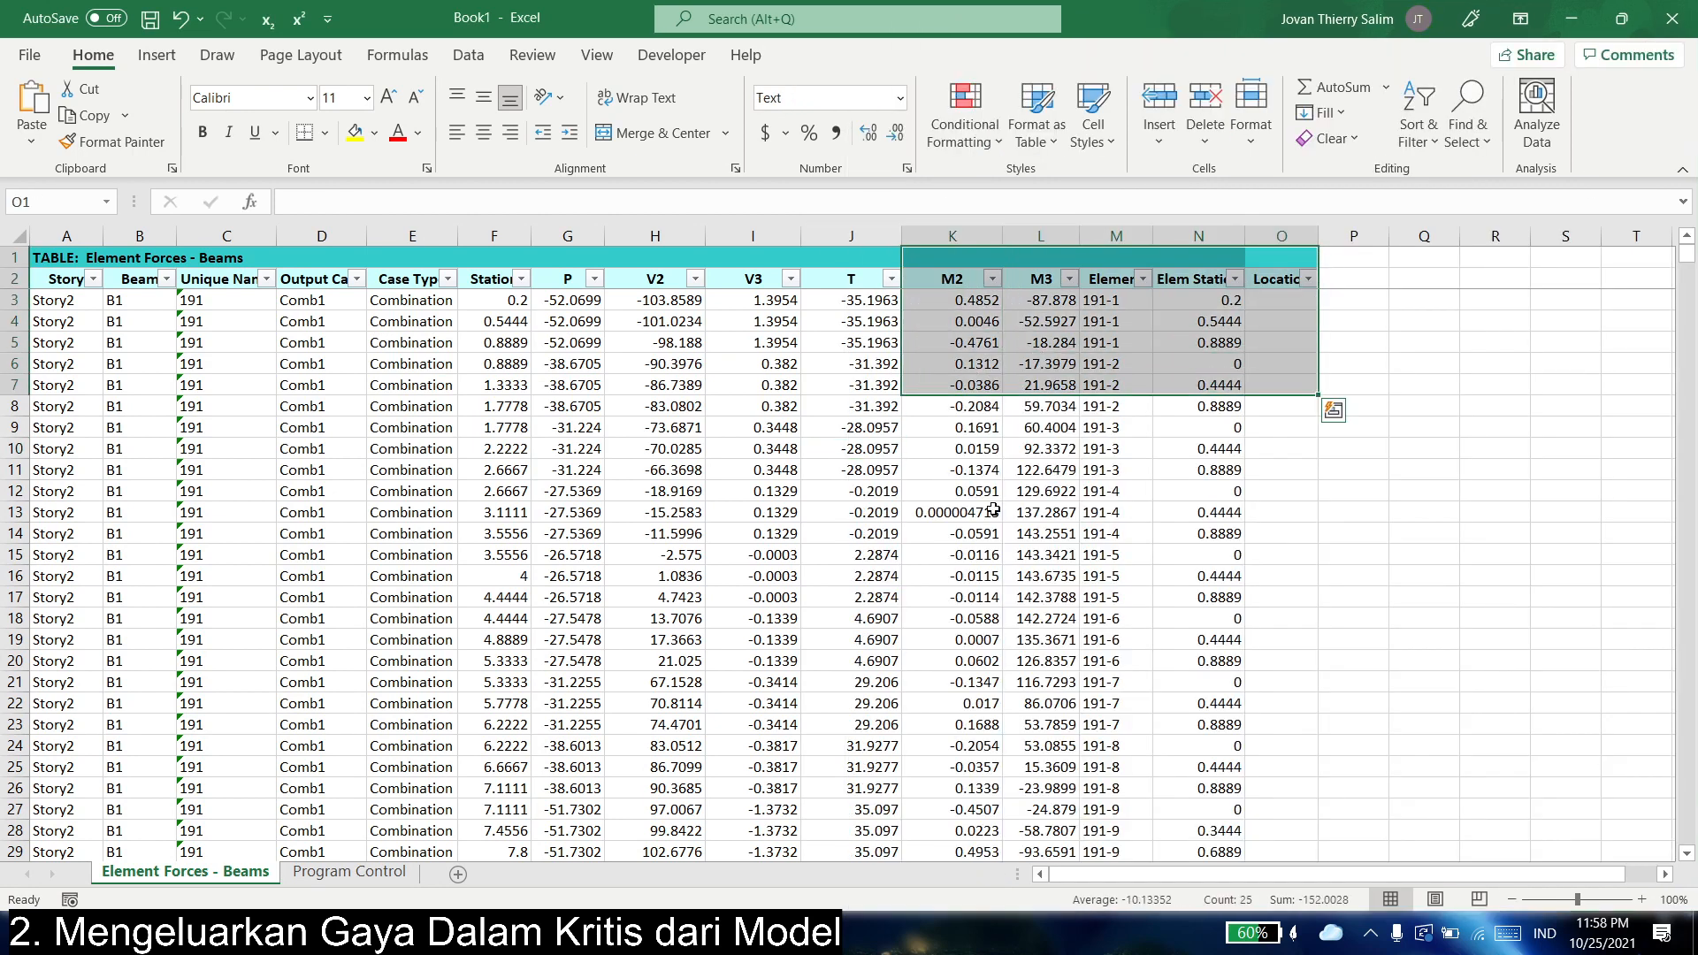
click(977, 512)
key(alt+Tab)
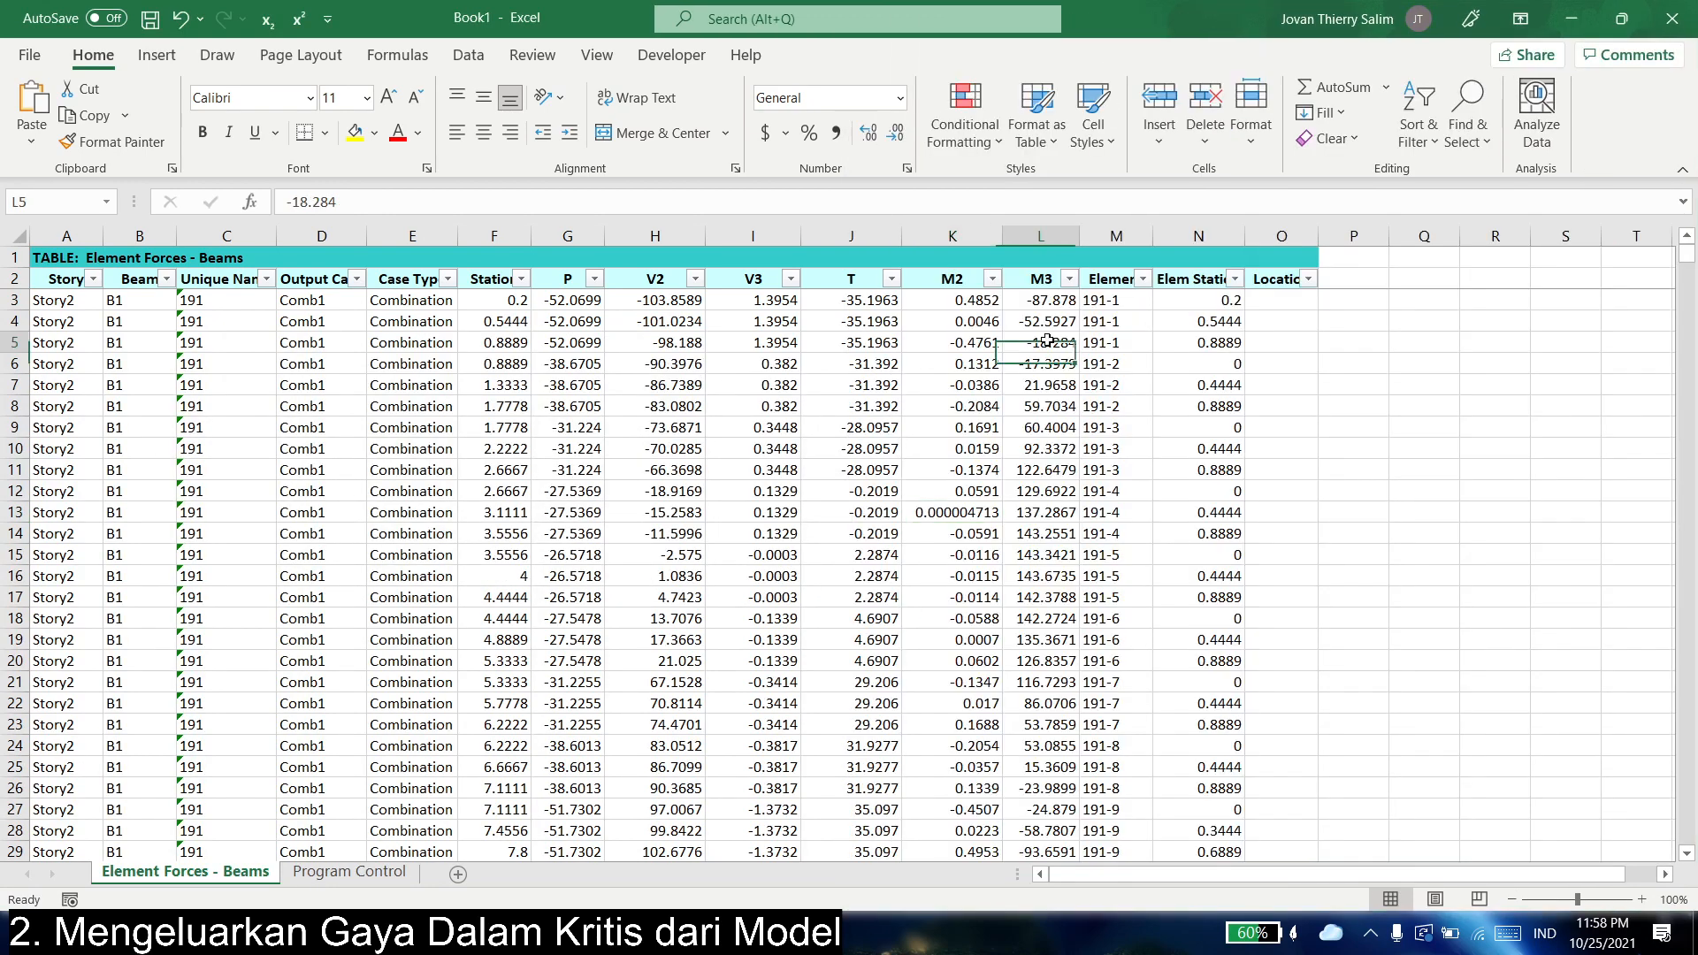
click(971, 305)
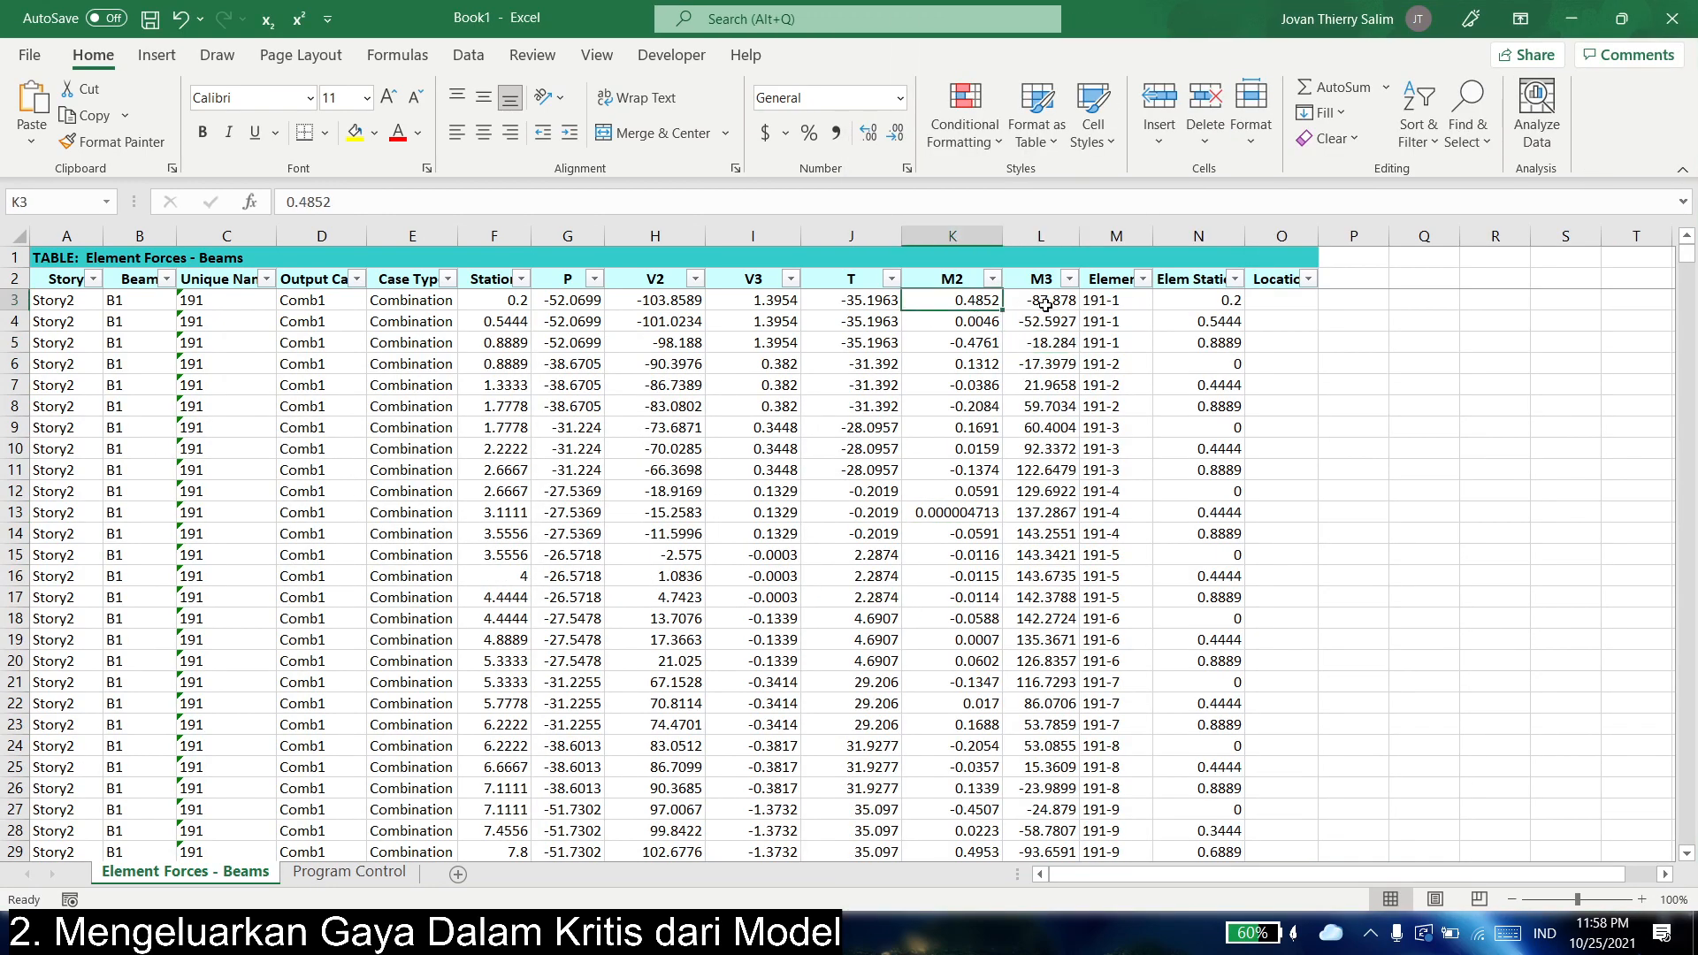
key(Right)
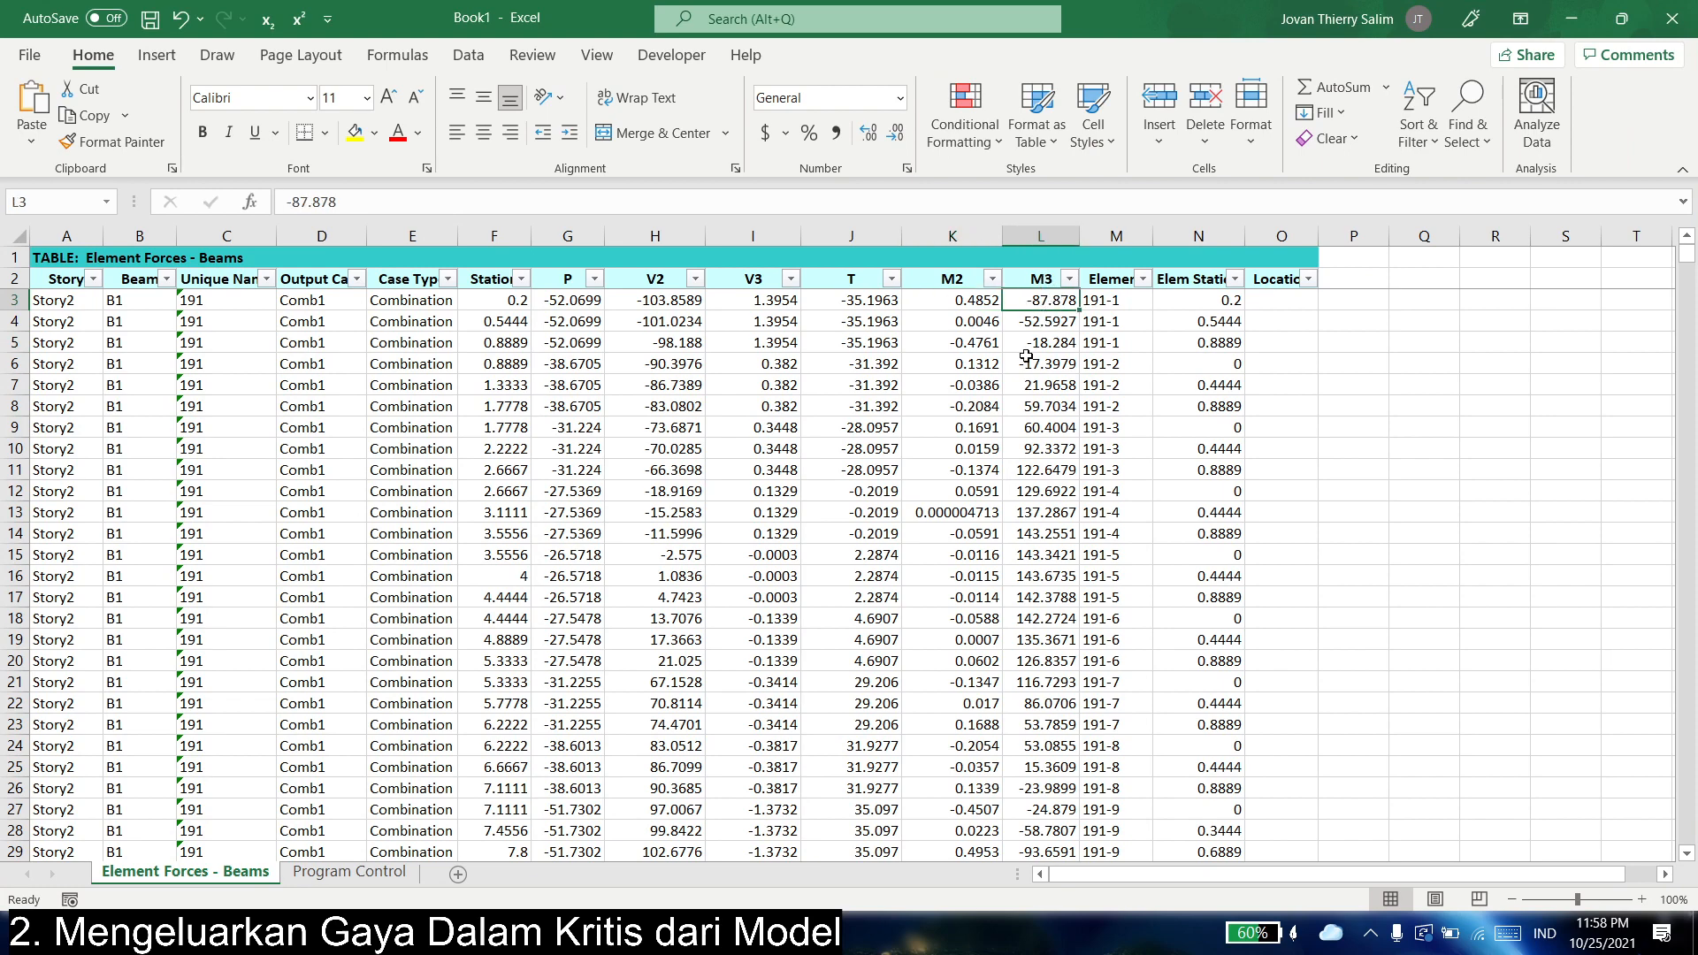
key(alt+Tab)
key(alt+Tab)
click(1052, 322)
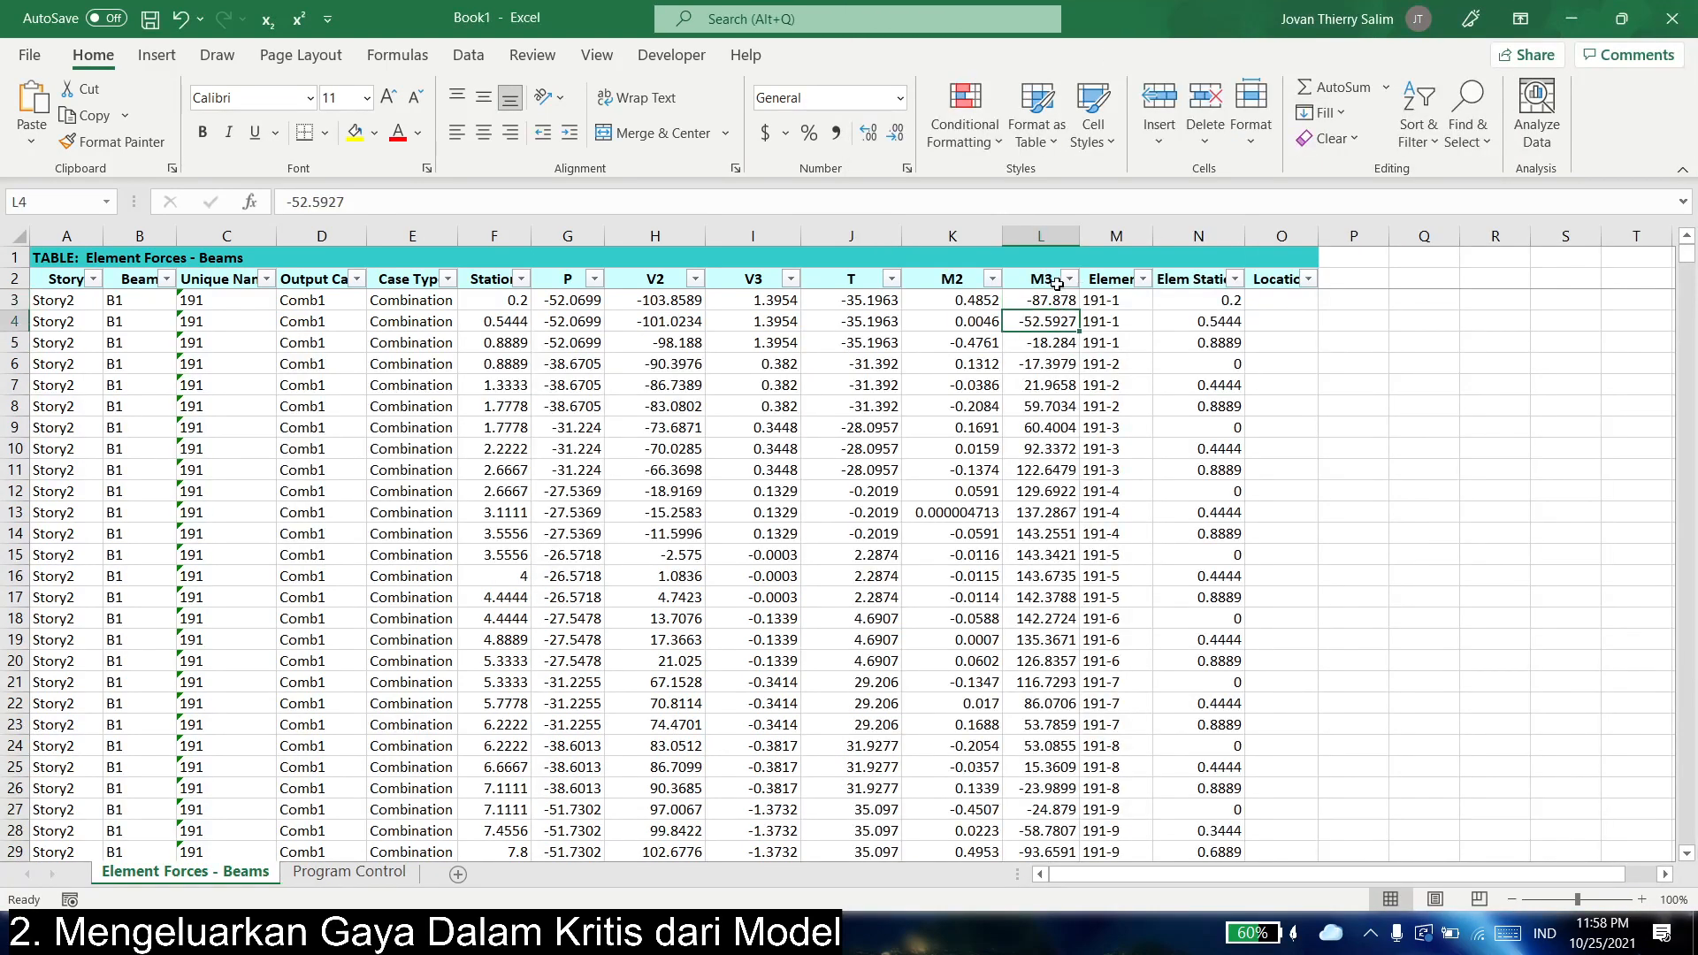
- Open a custom filter for the Station column and check the Tumpuan ranges 0-2 and 6-8 in the summary workbook
click(522, 279)
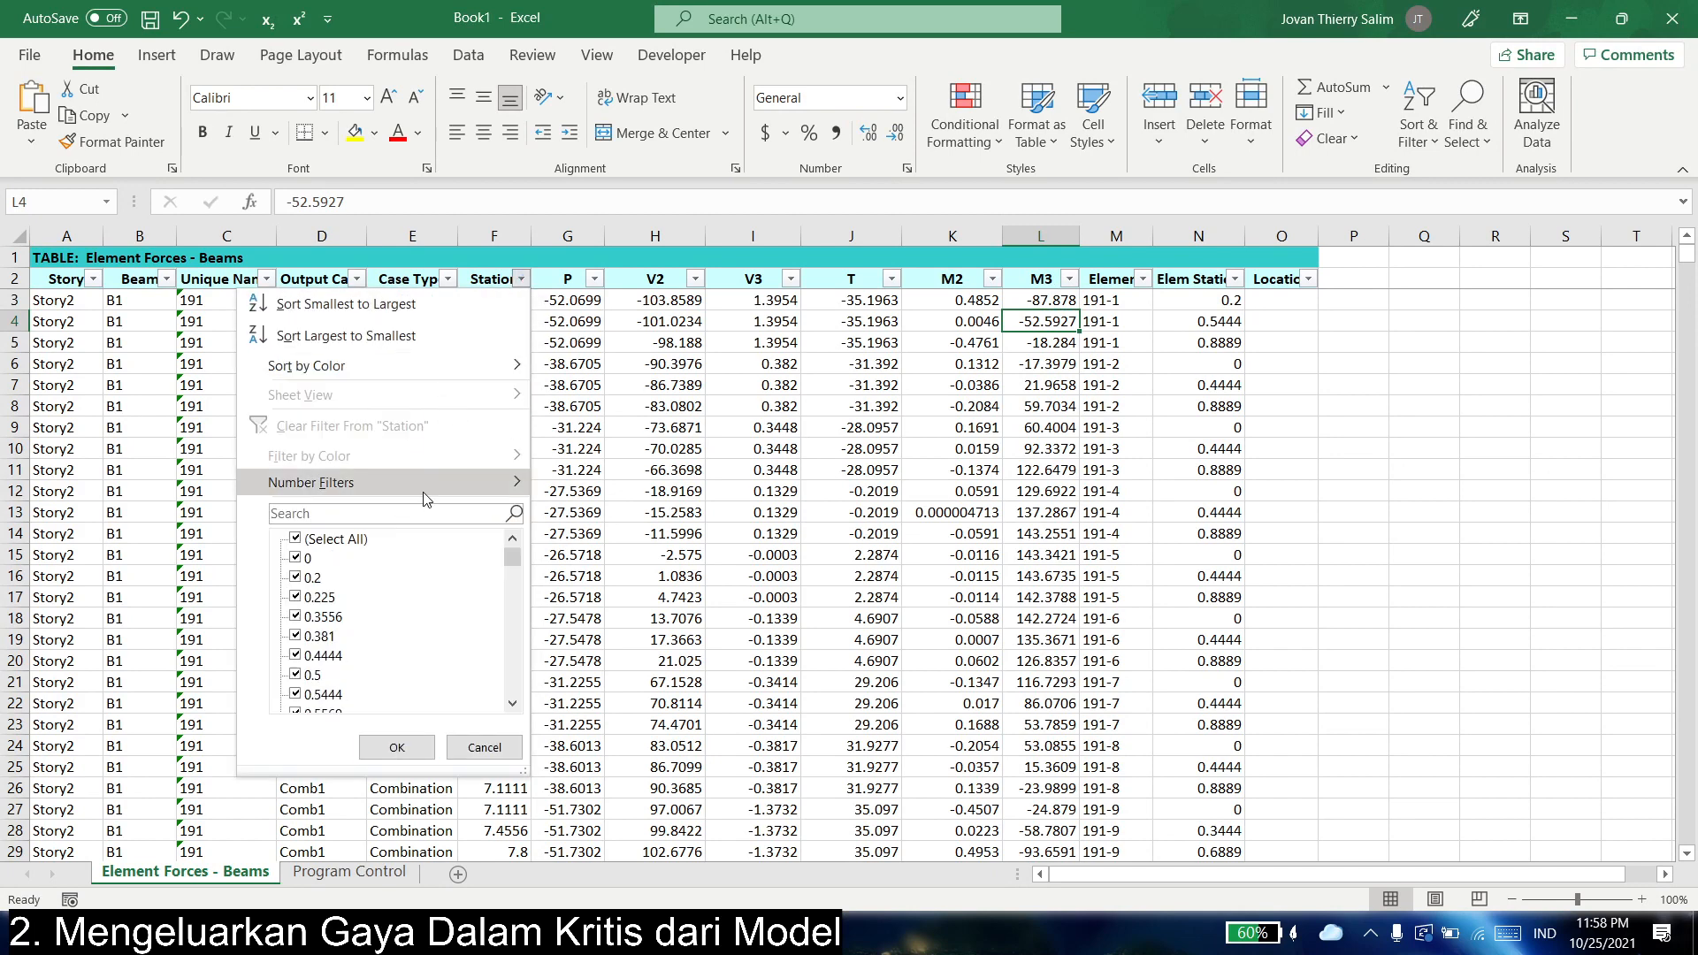
mouse_move(454, 477)
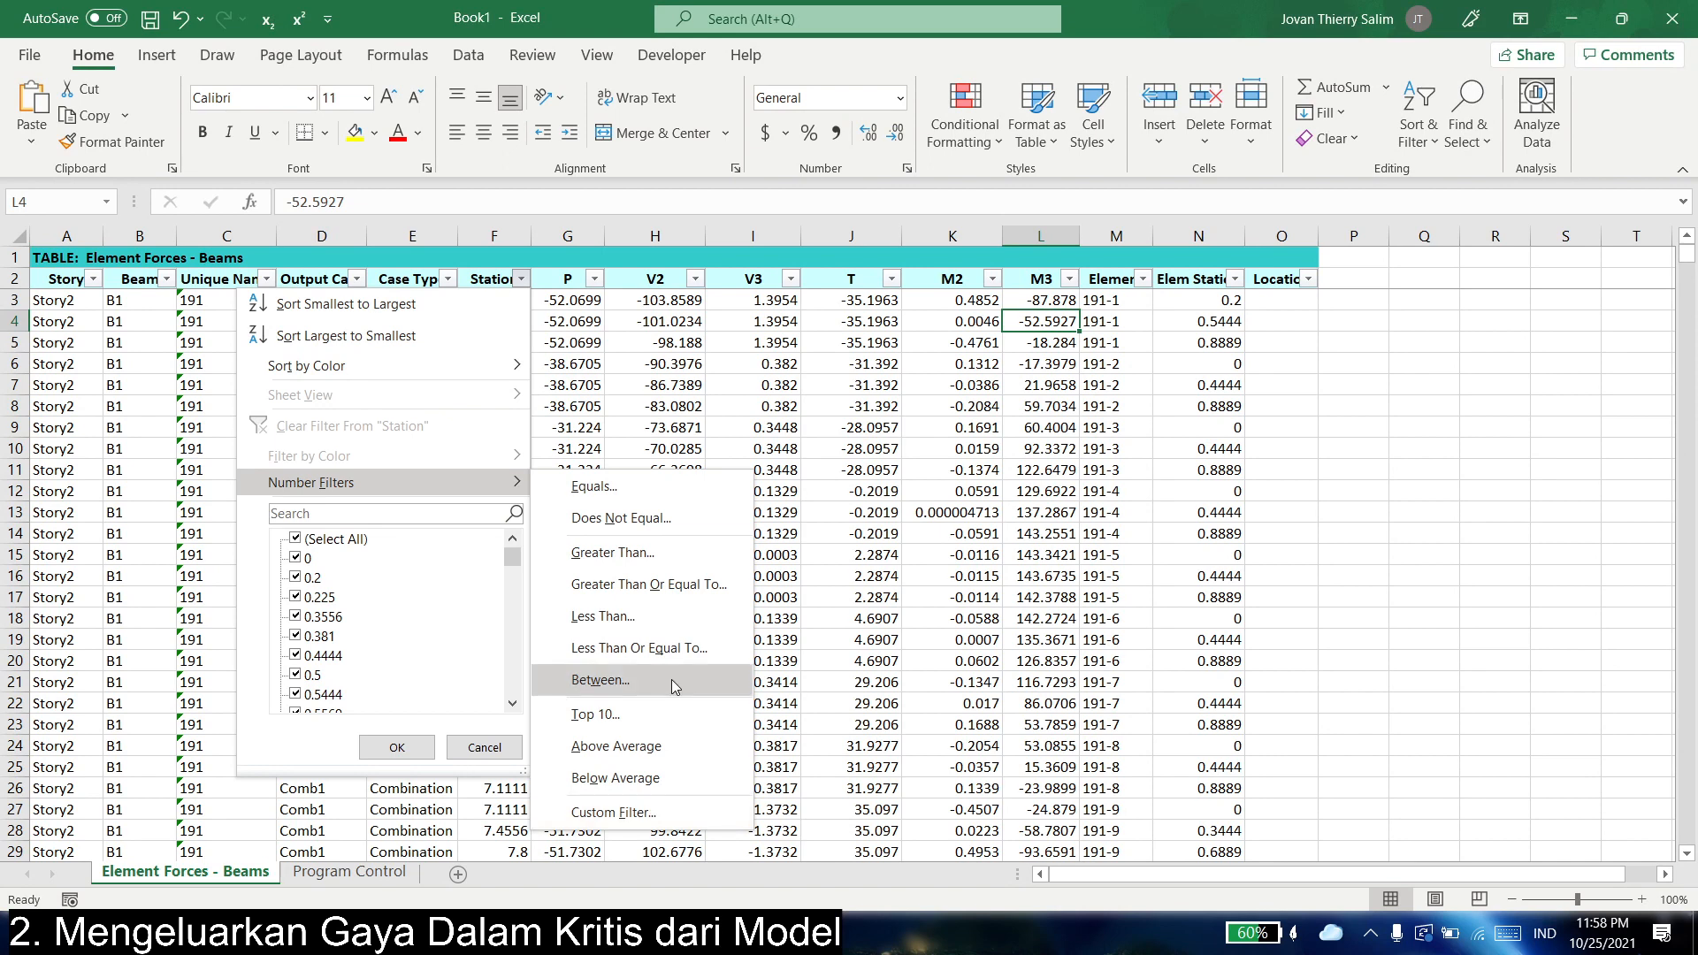
click(619, 812)
drag(641, 80, 1103, 253)
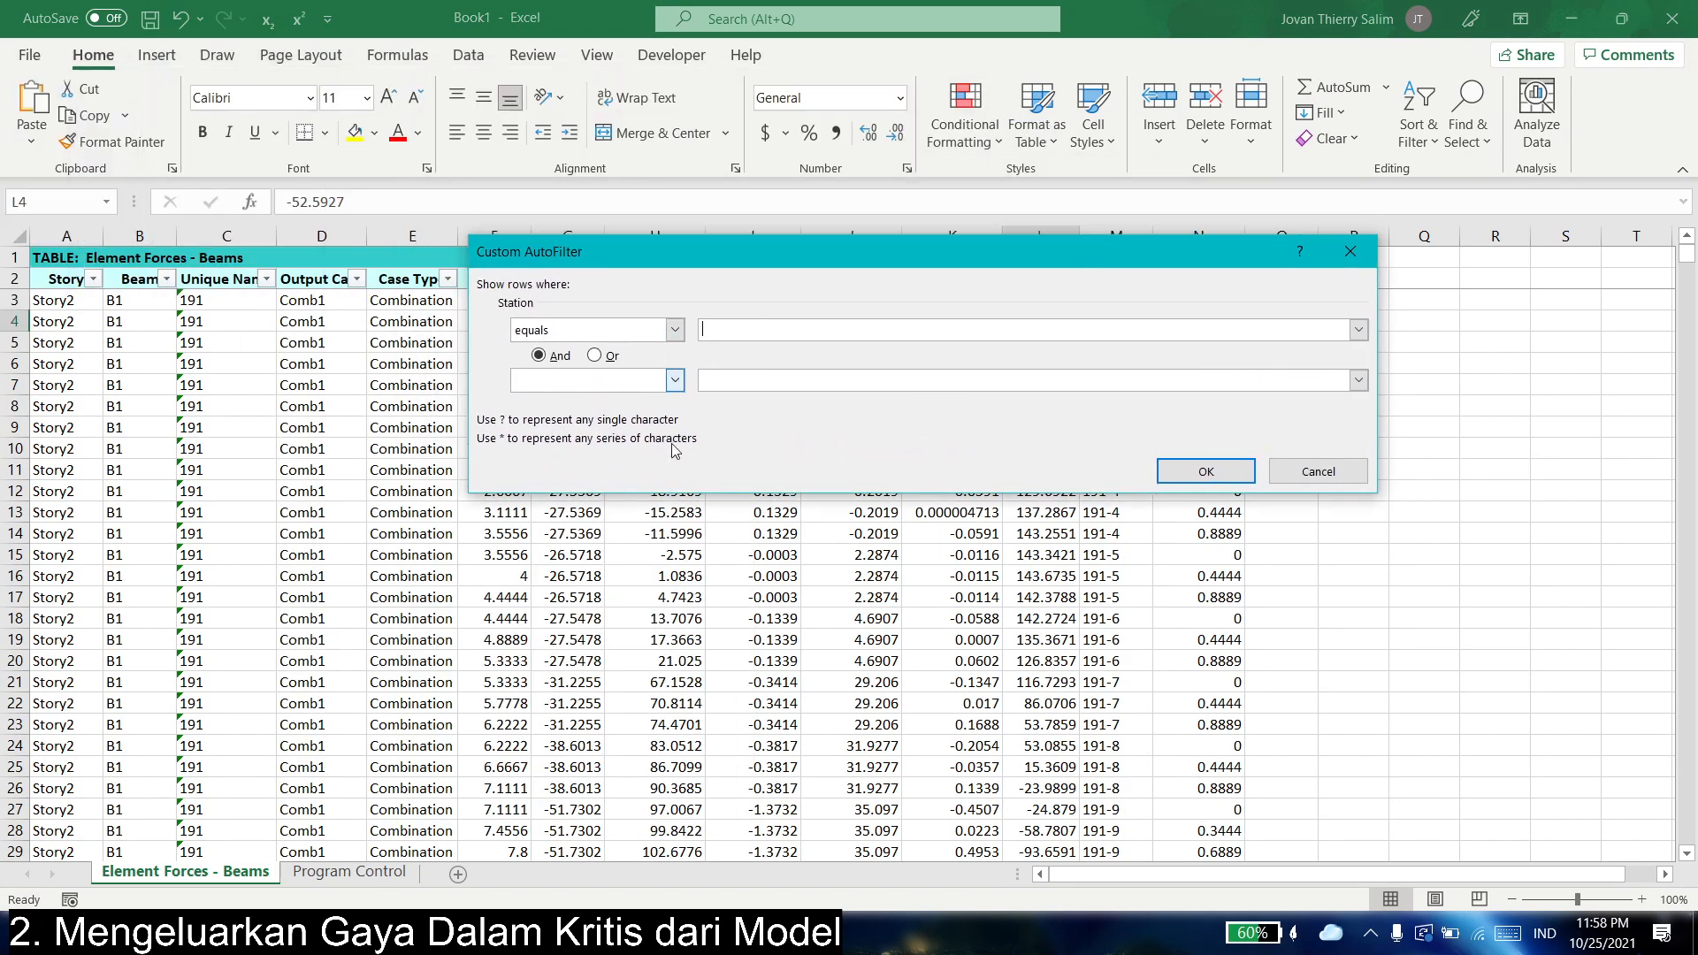
click(342, 788)
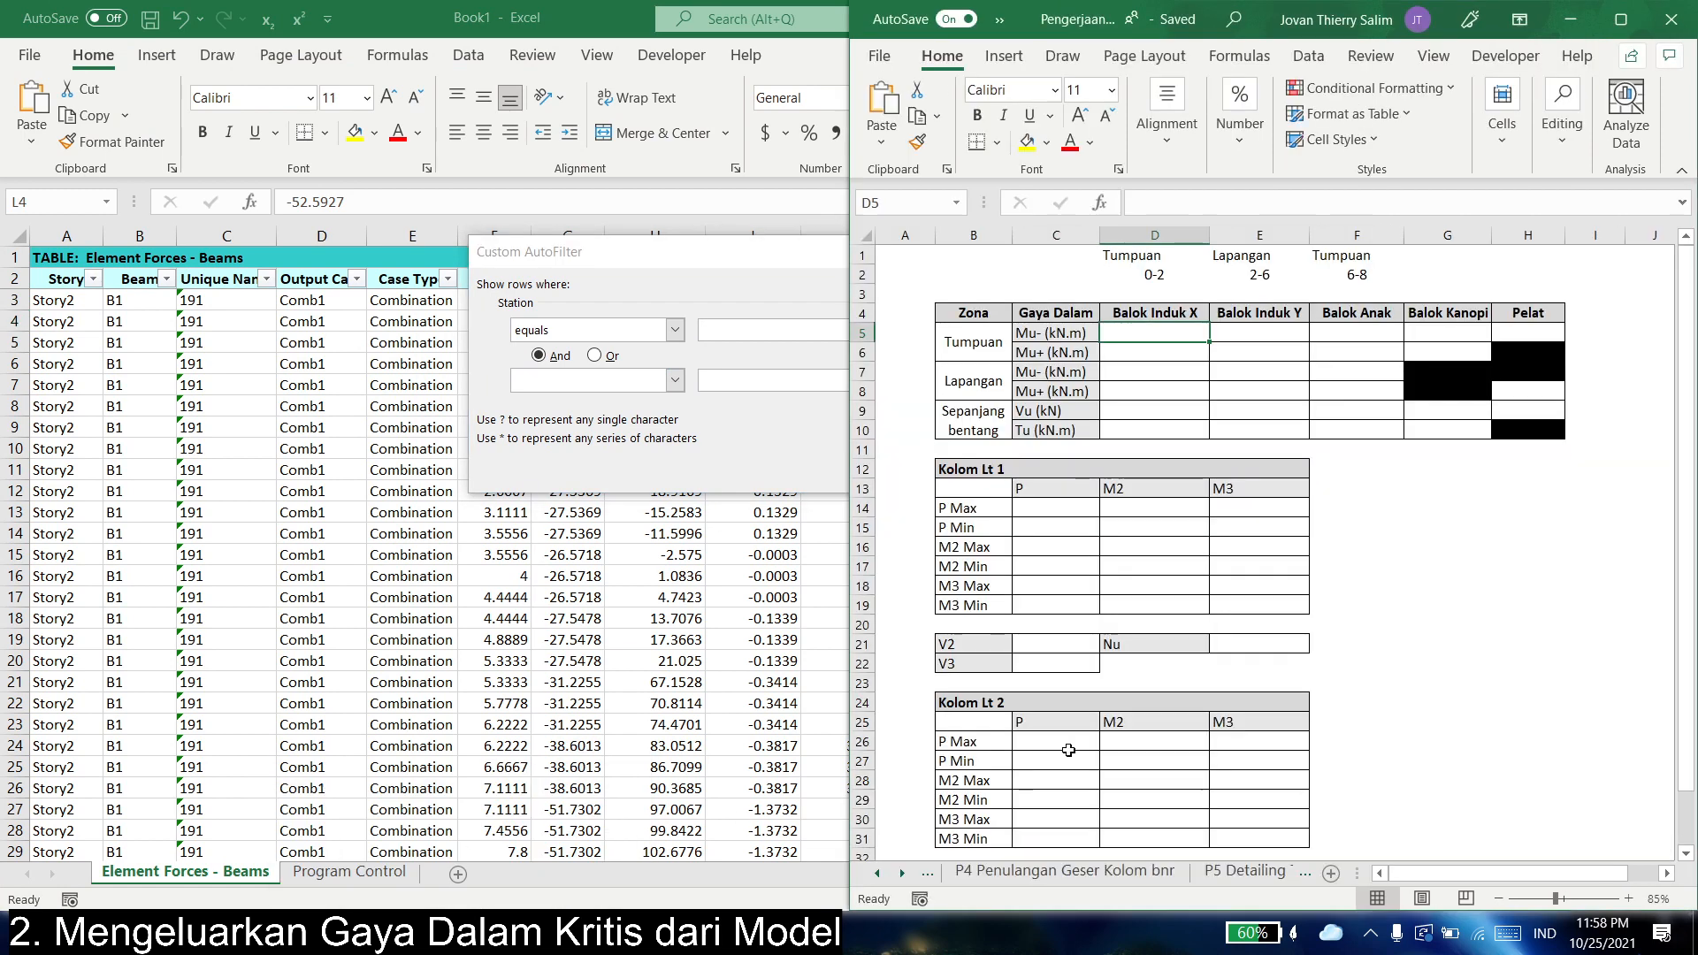
click(1140, 276)
click(1362, 276)
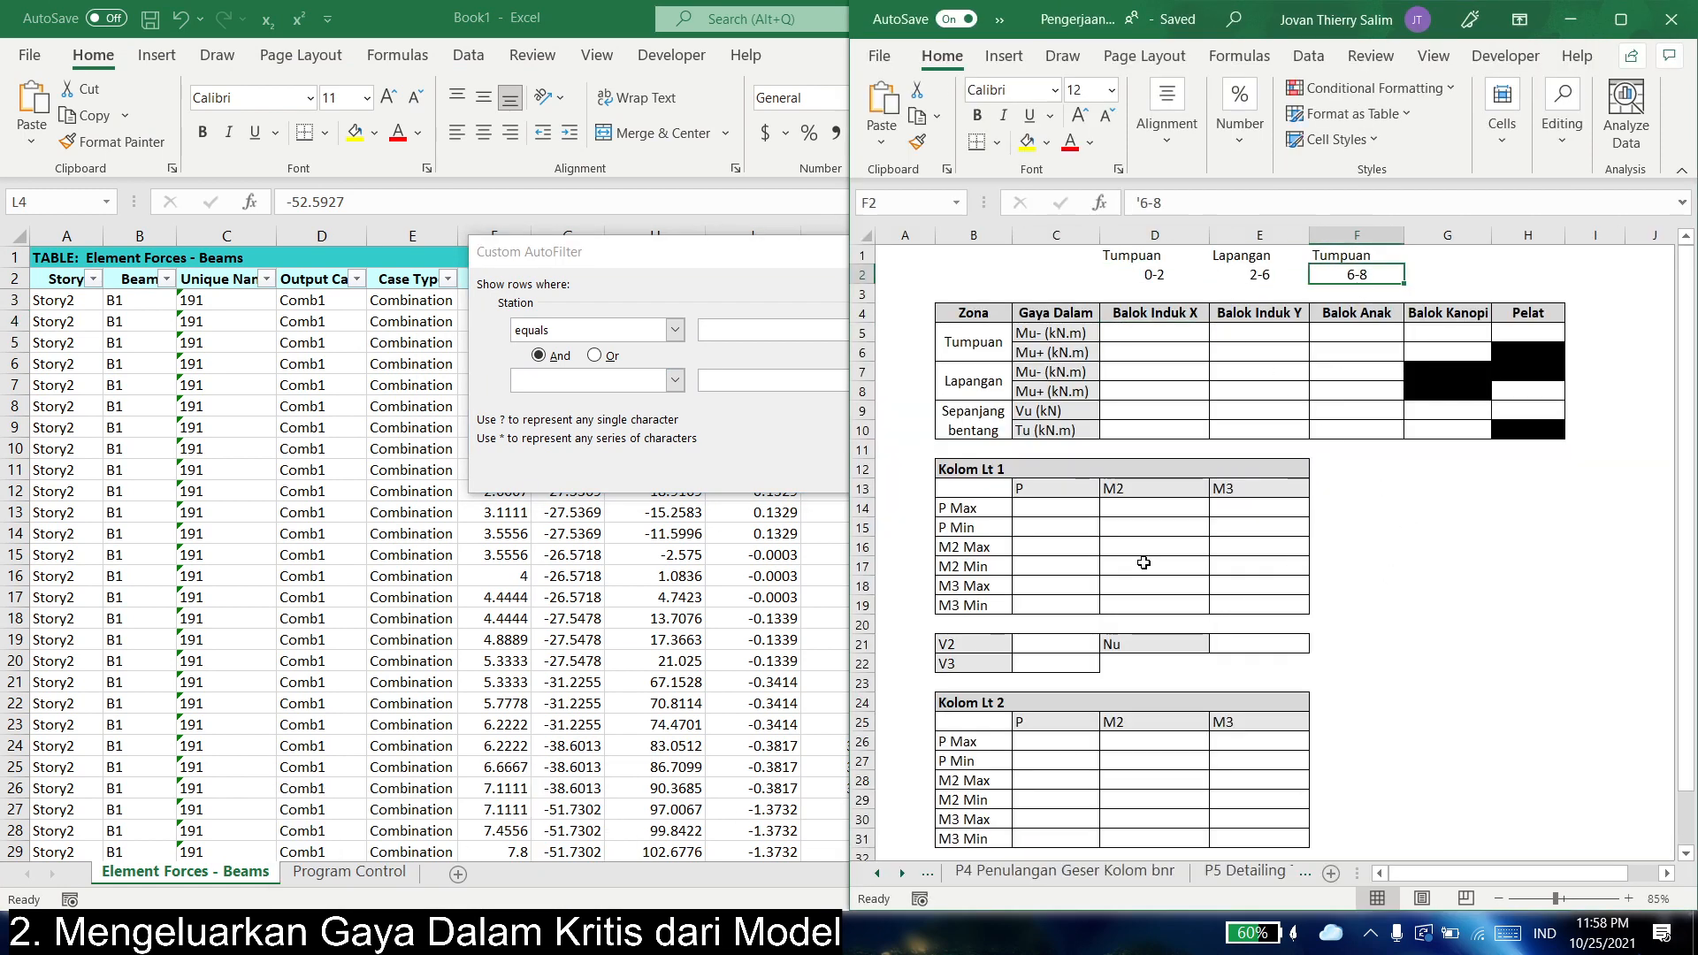
drag(1162, 259, 1150, 276)
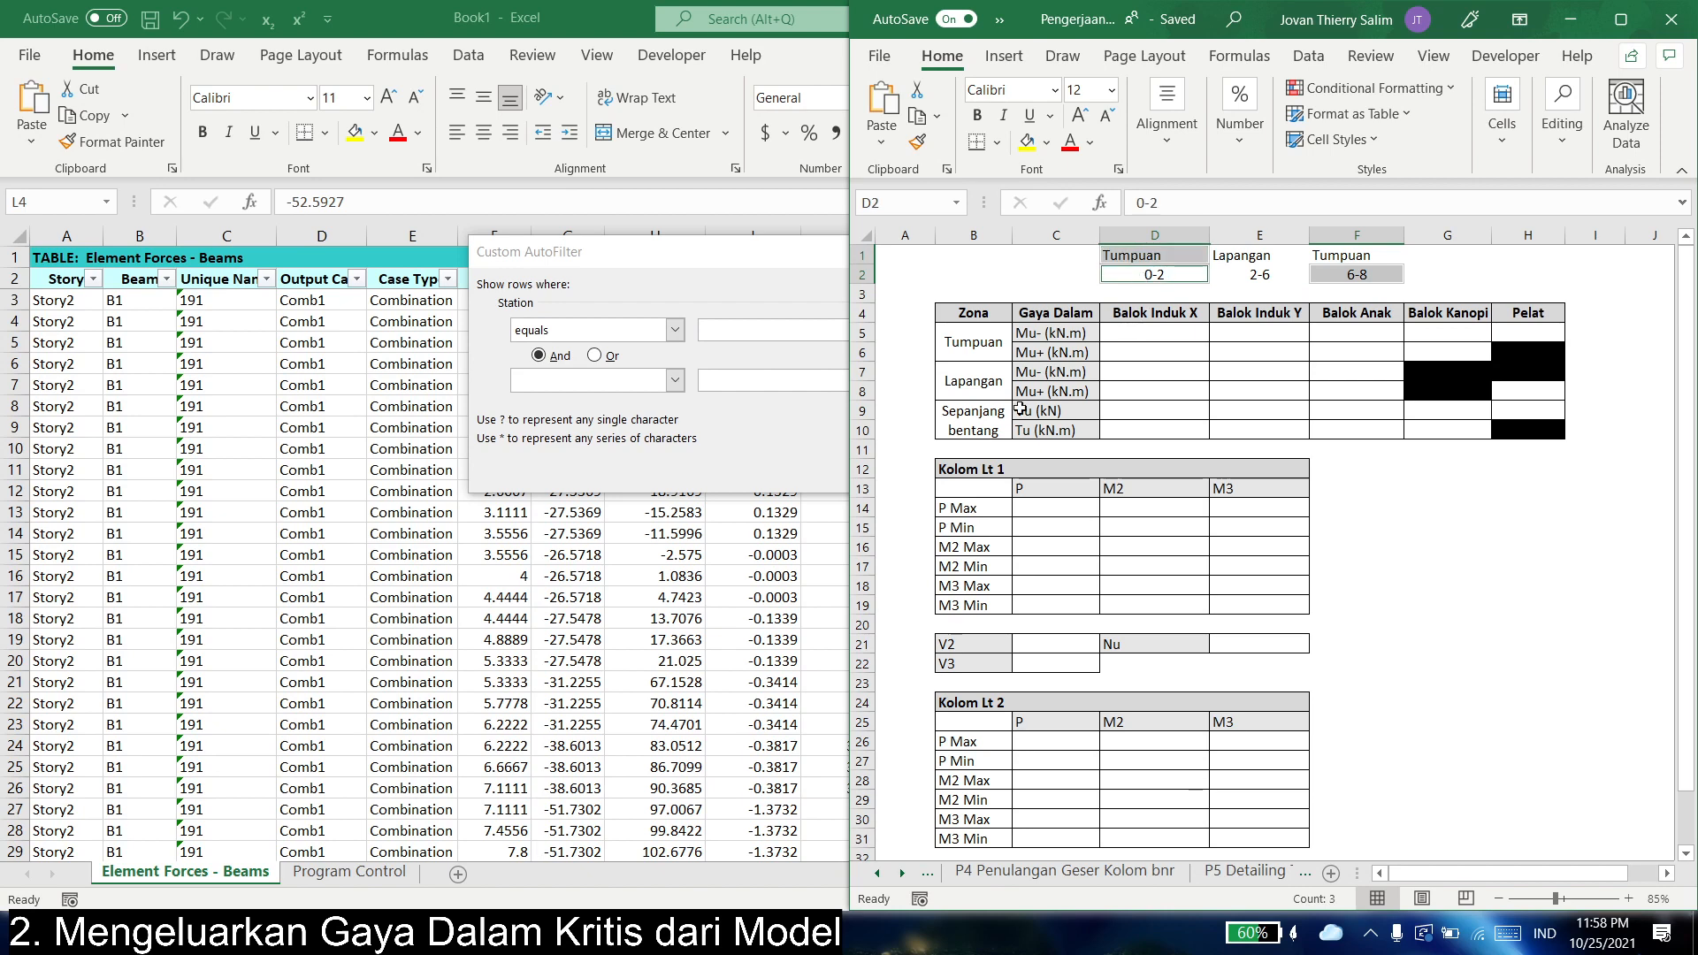
click(999, 280)
click(676, 255)
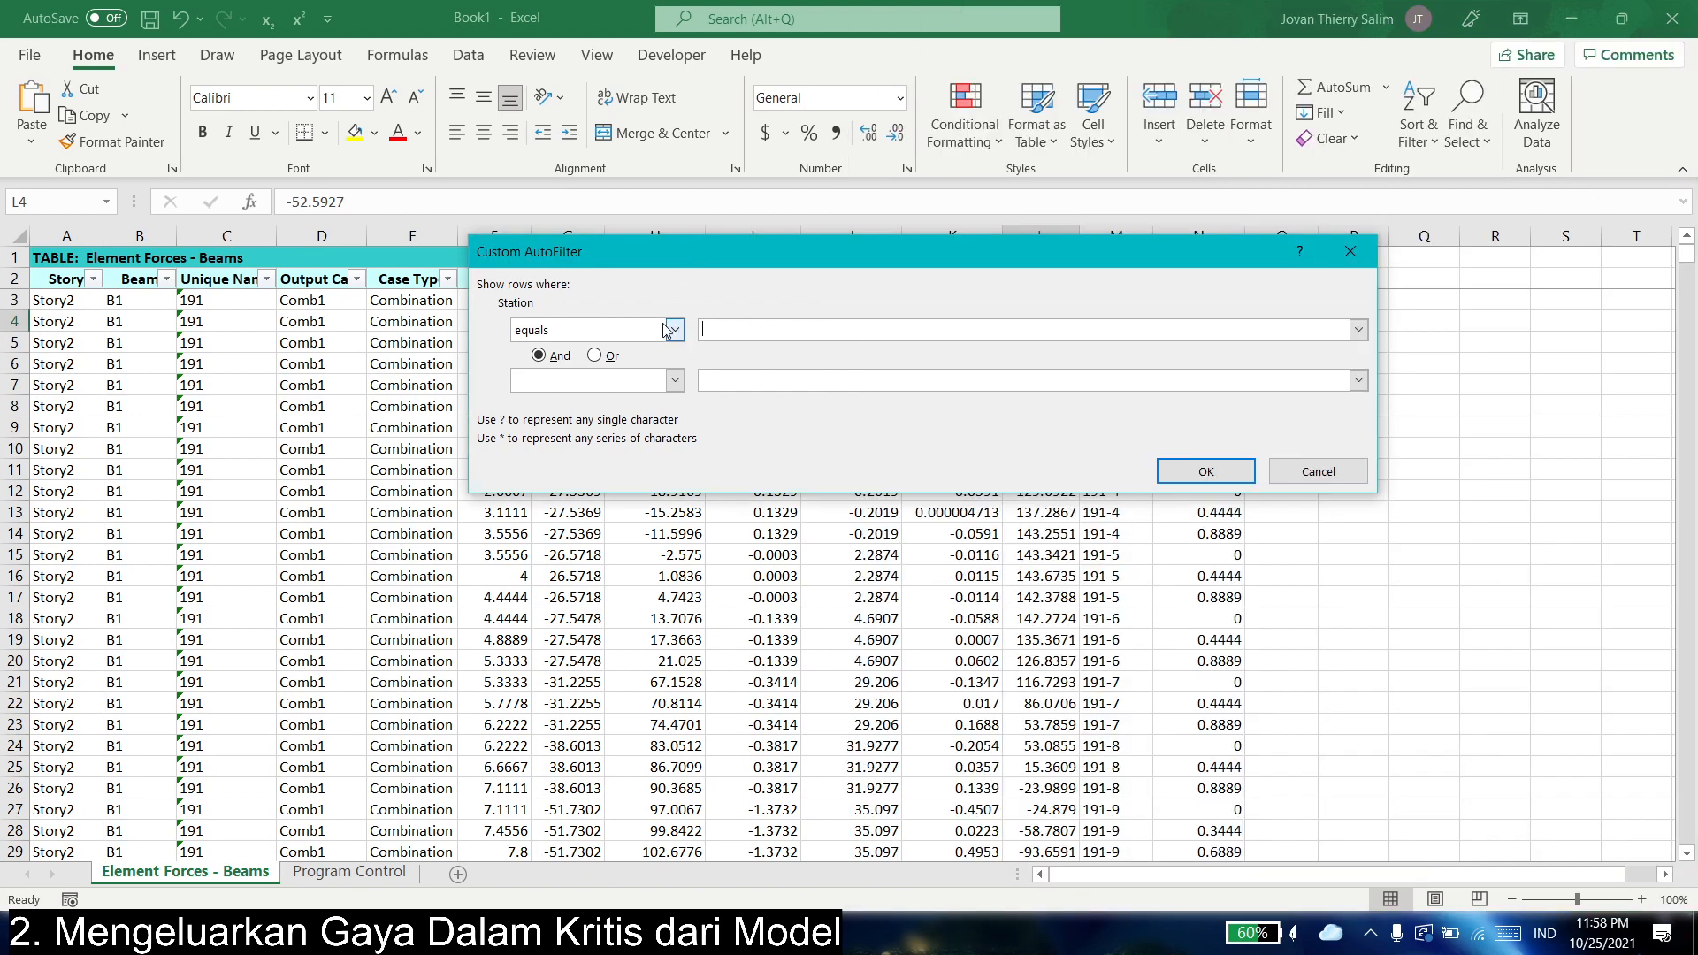
- Filter the Station column to values less than 2 or greater than 6
click(675, 330)
click(539, 350)
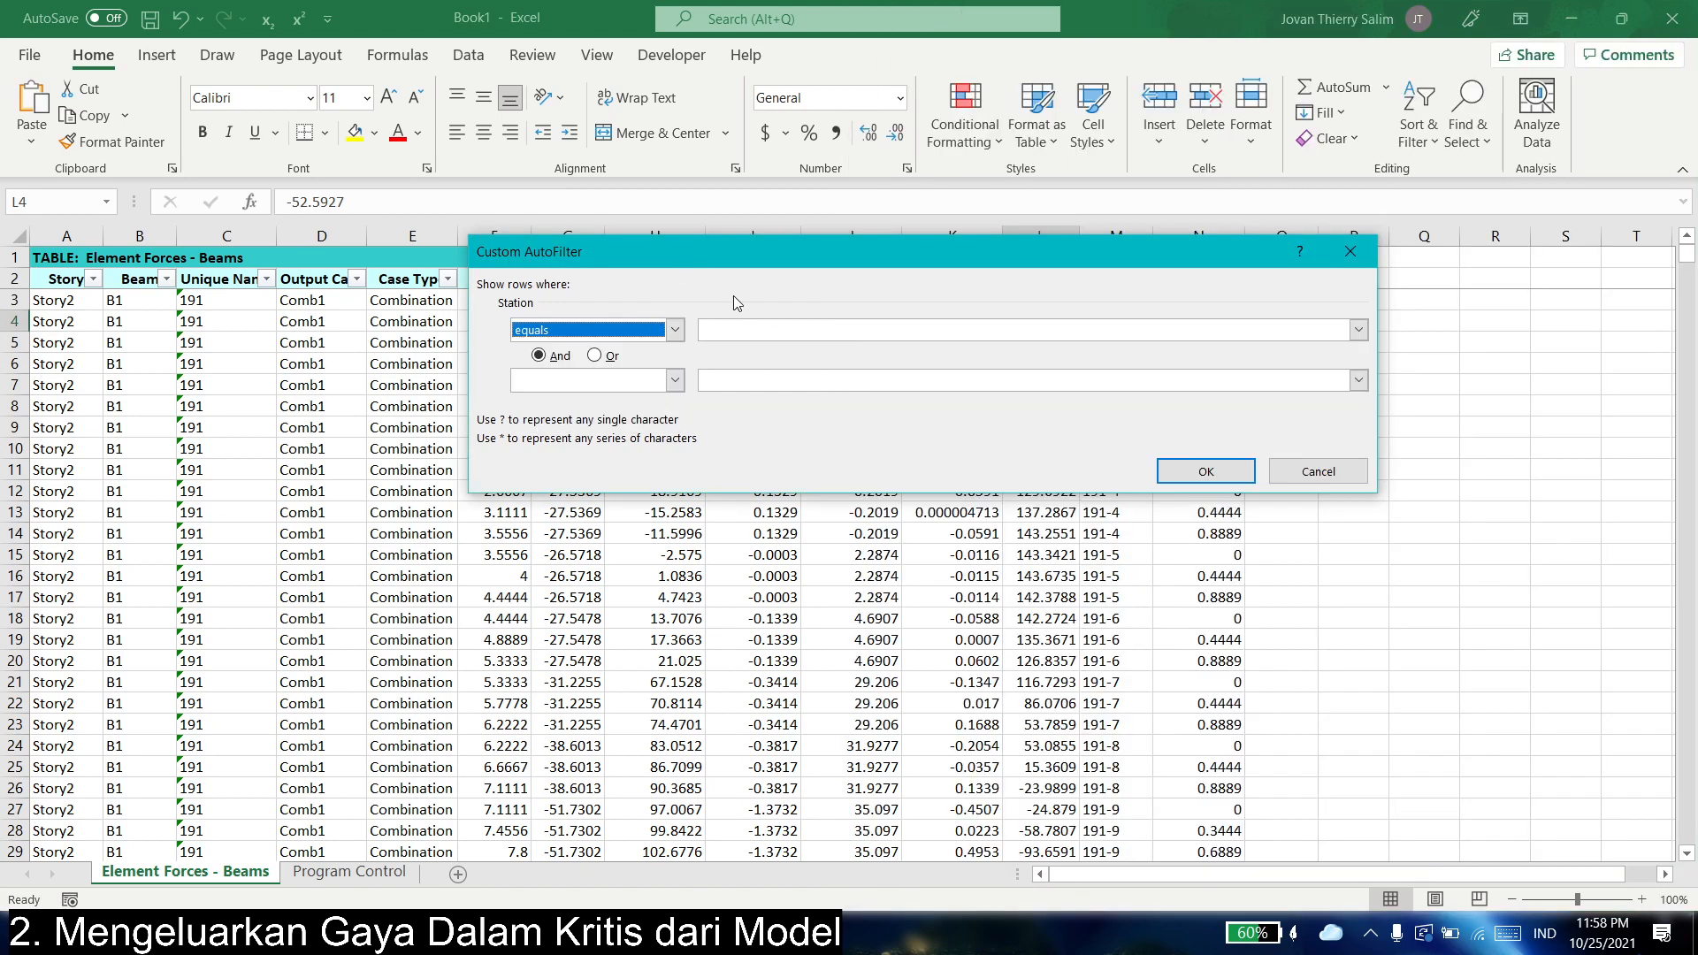
click(675, 330)
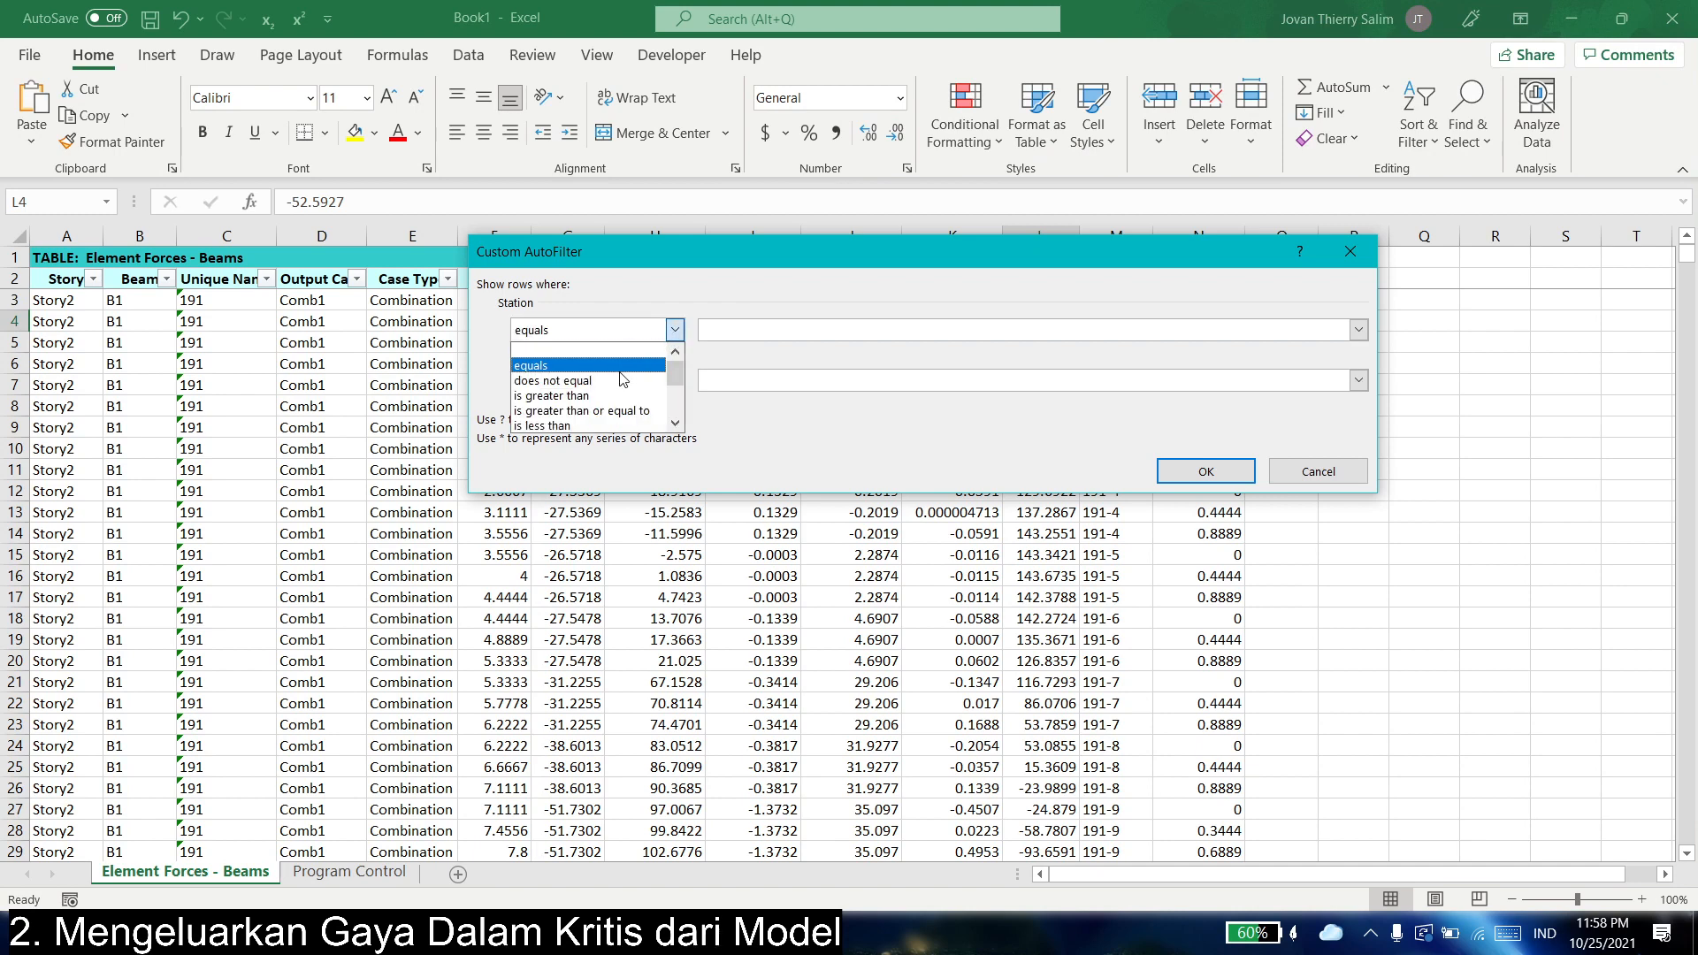
click(610, 426)
click(727, 331)
text(2)
click(675, 380)
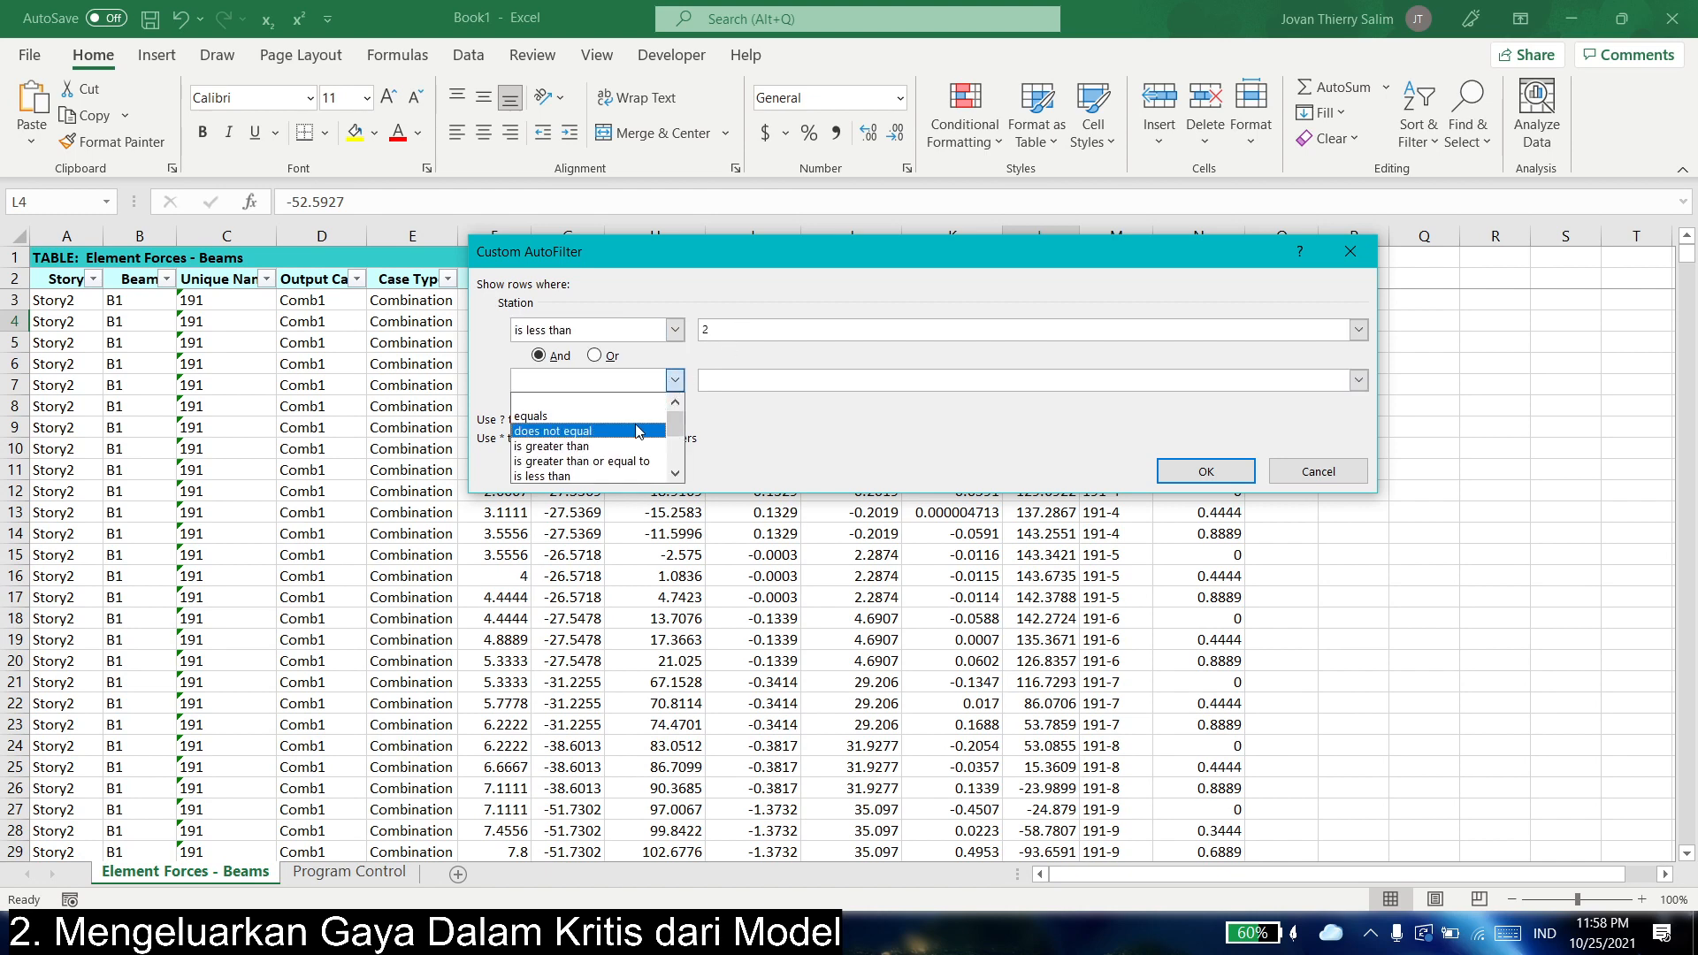
click(622, 446)
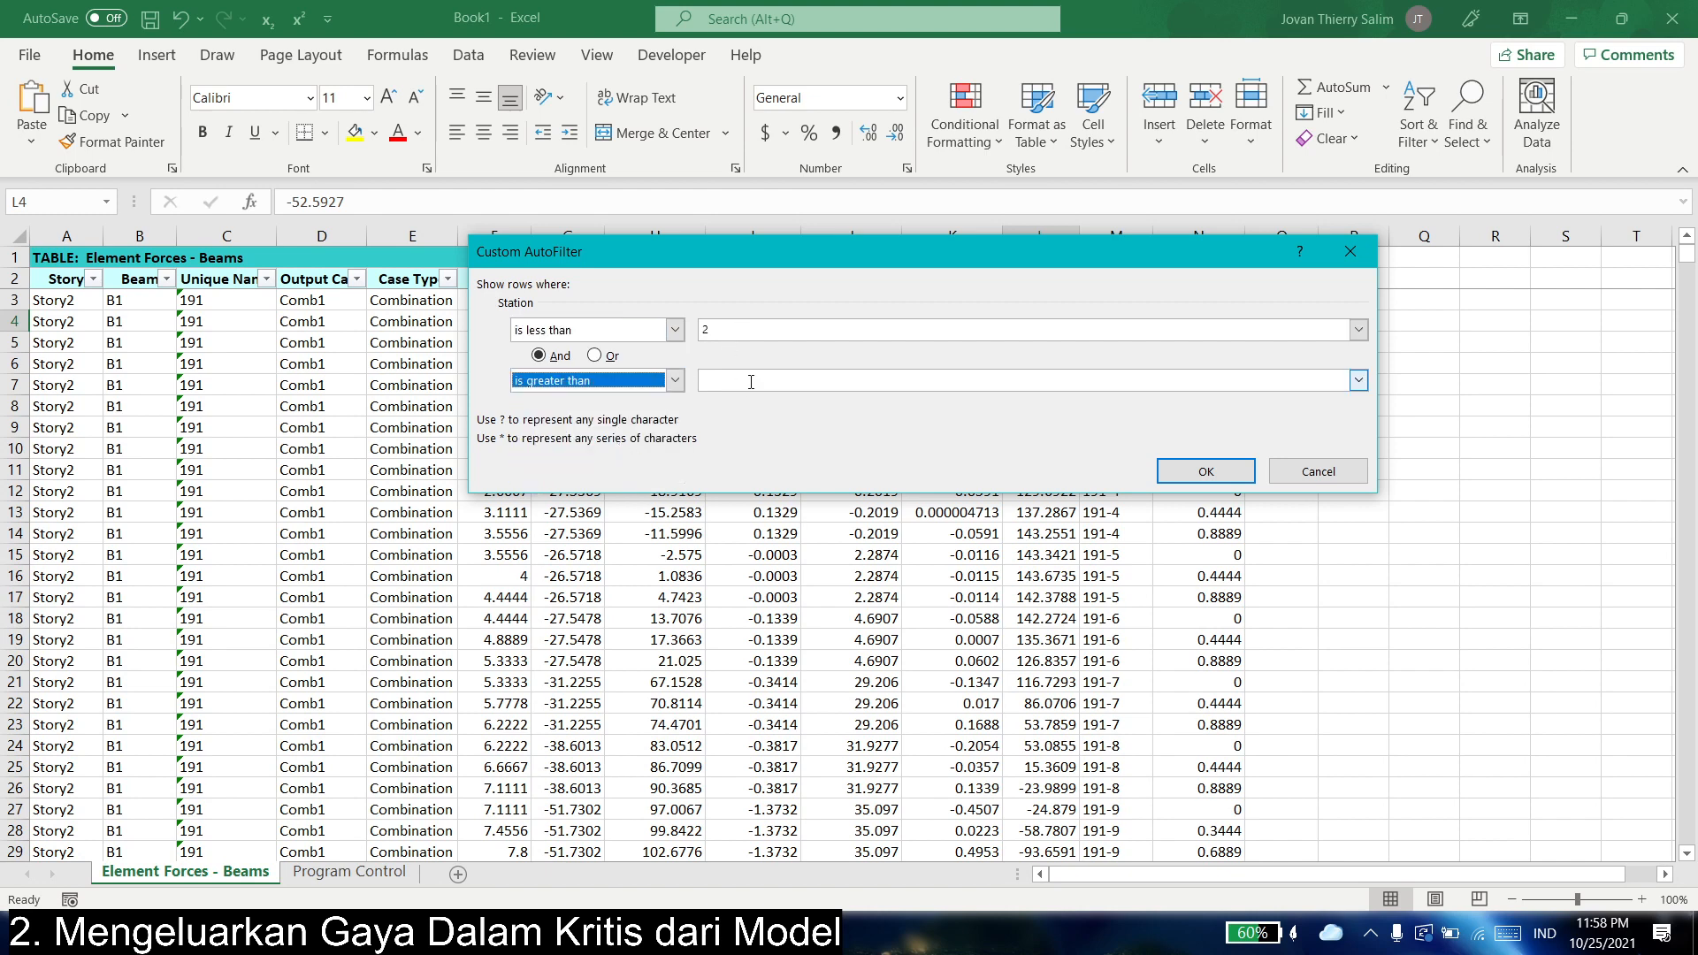
click(750, 381)
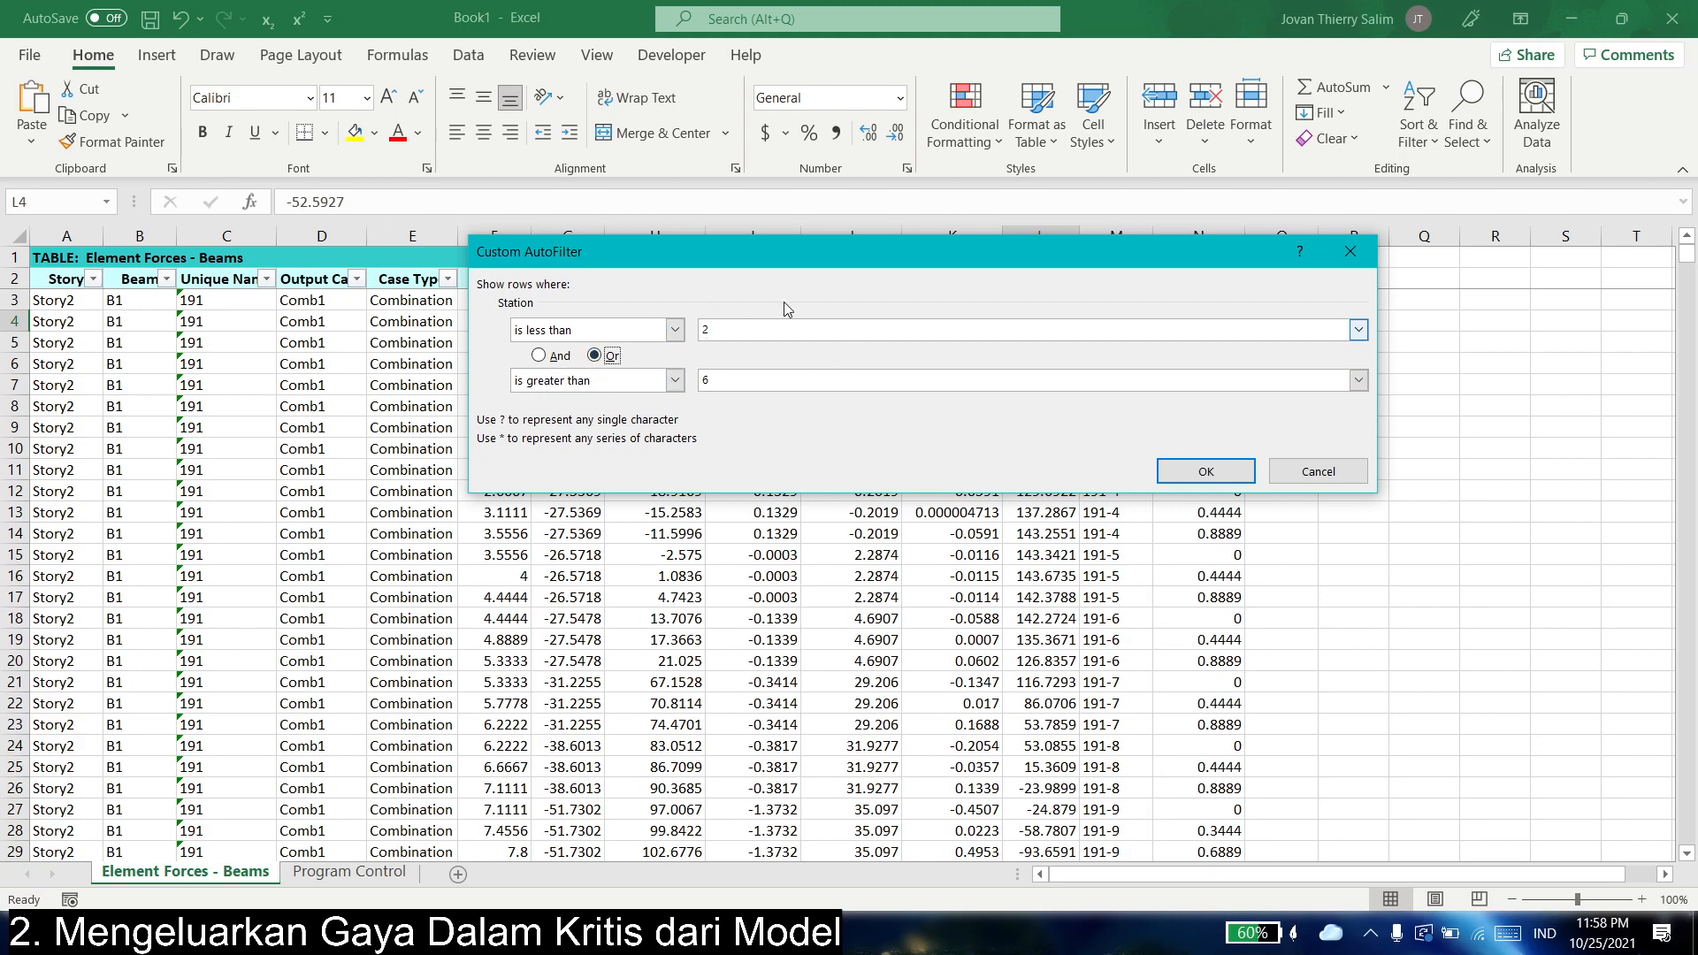
click(1206, 472)
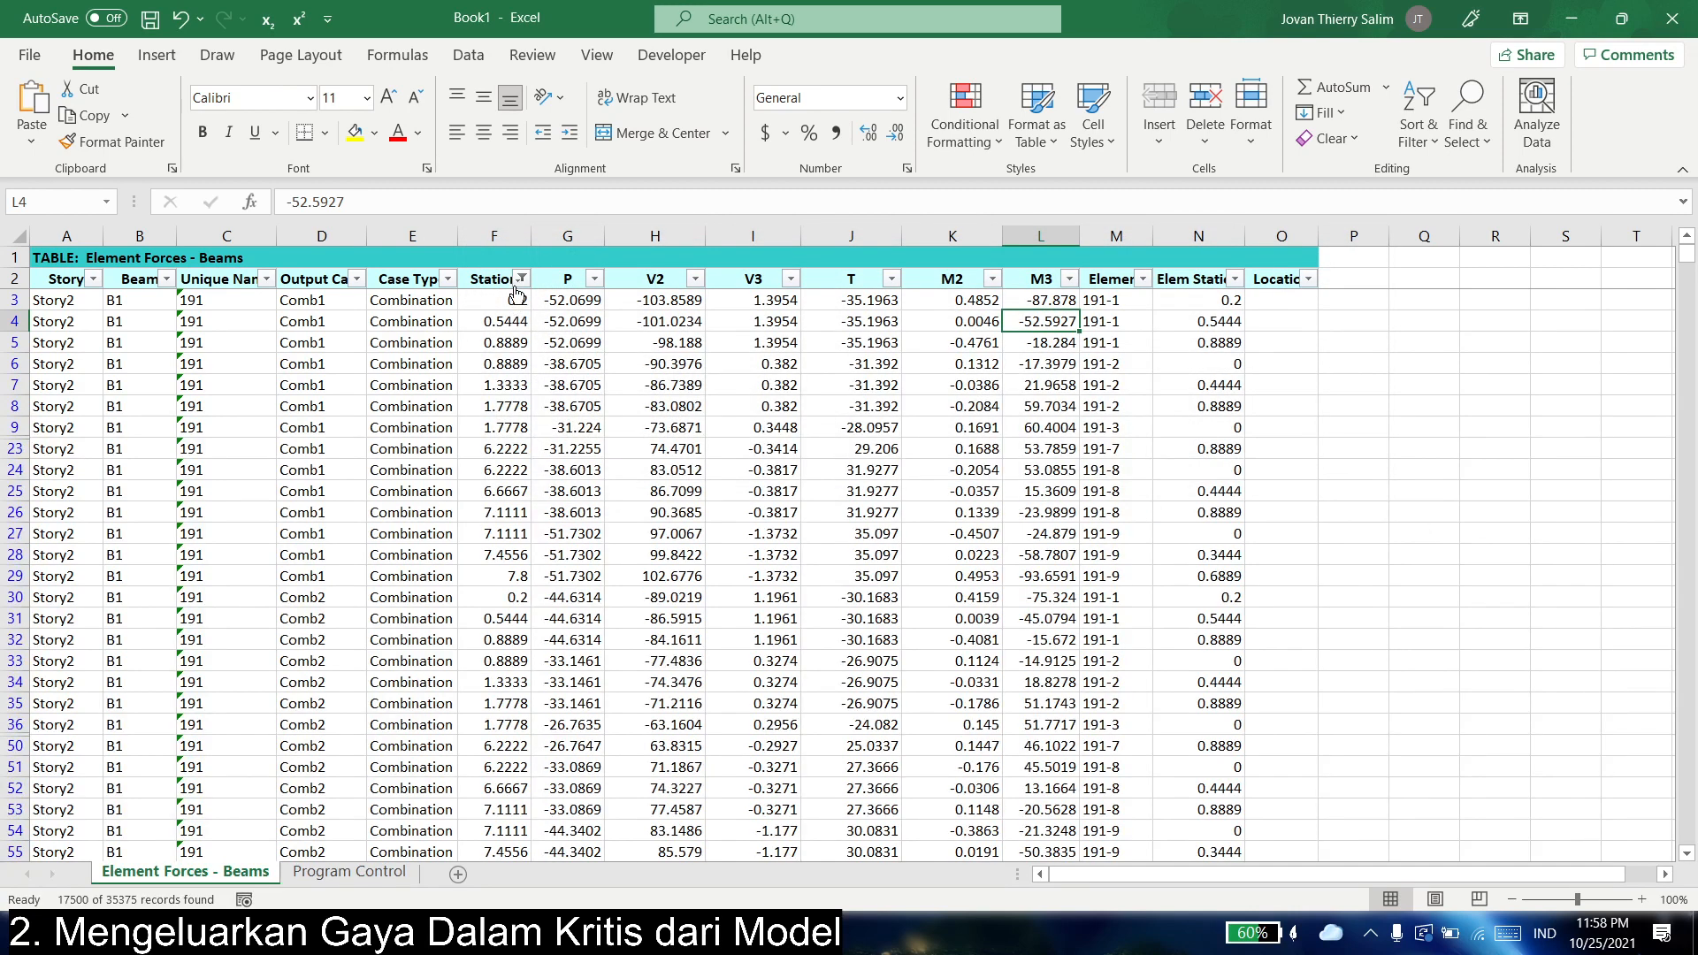
- Sort the filtered beam forces by M3 from smallest to largest and copy the lowest M3 moment for the summary workbook
click(487, 382)
click(993, 280)
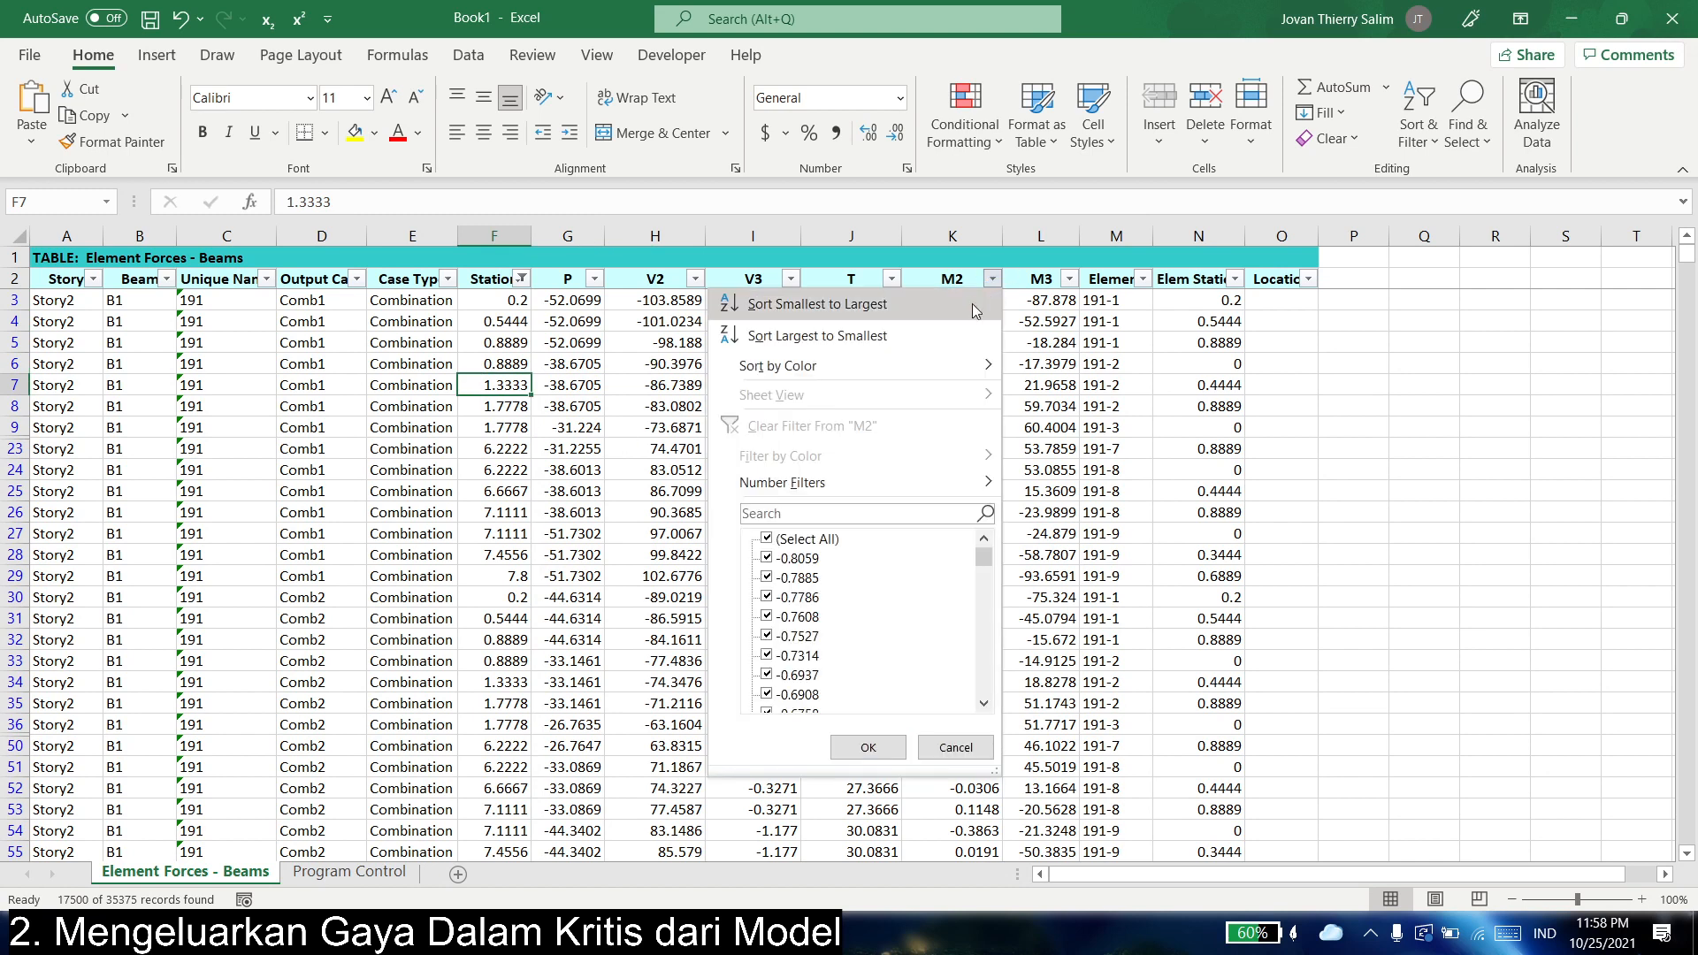
click(1058, 345)
click(1071, 280)
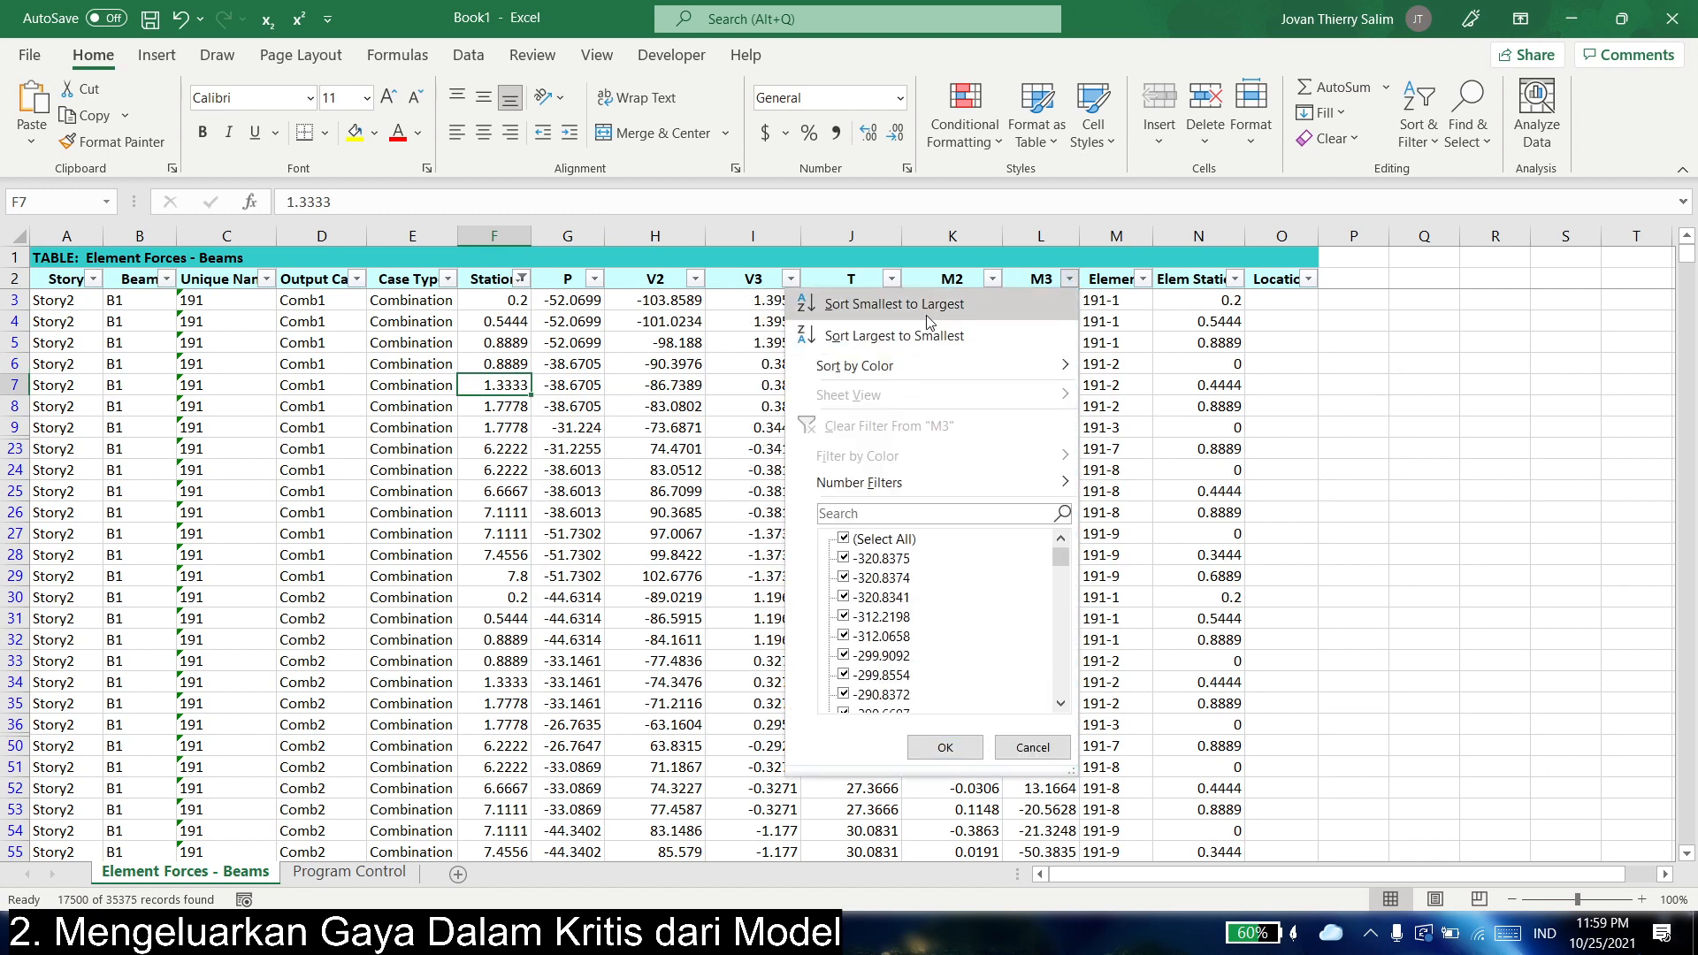
click(927, 305)
click(1053, 301)
key(ctrl+c)
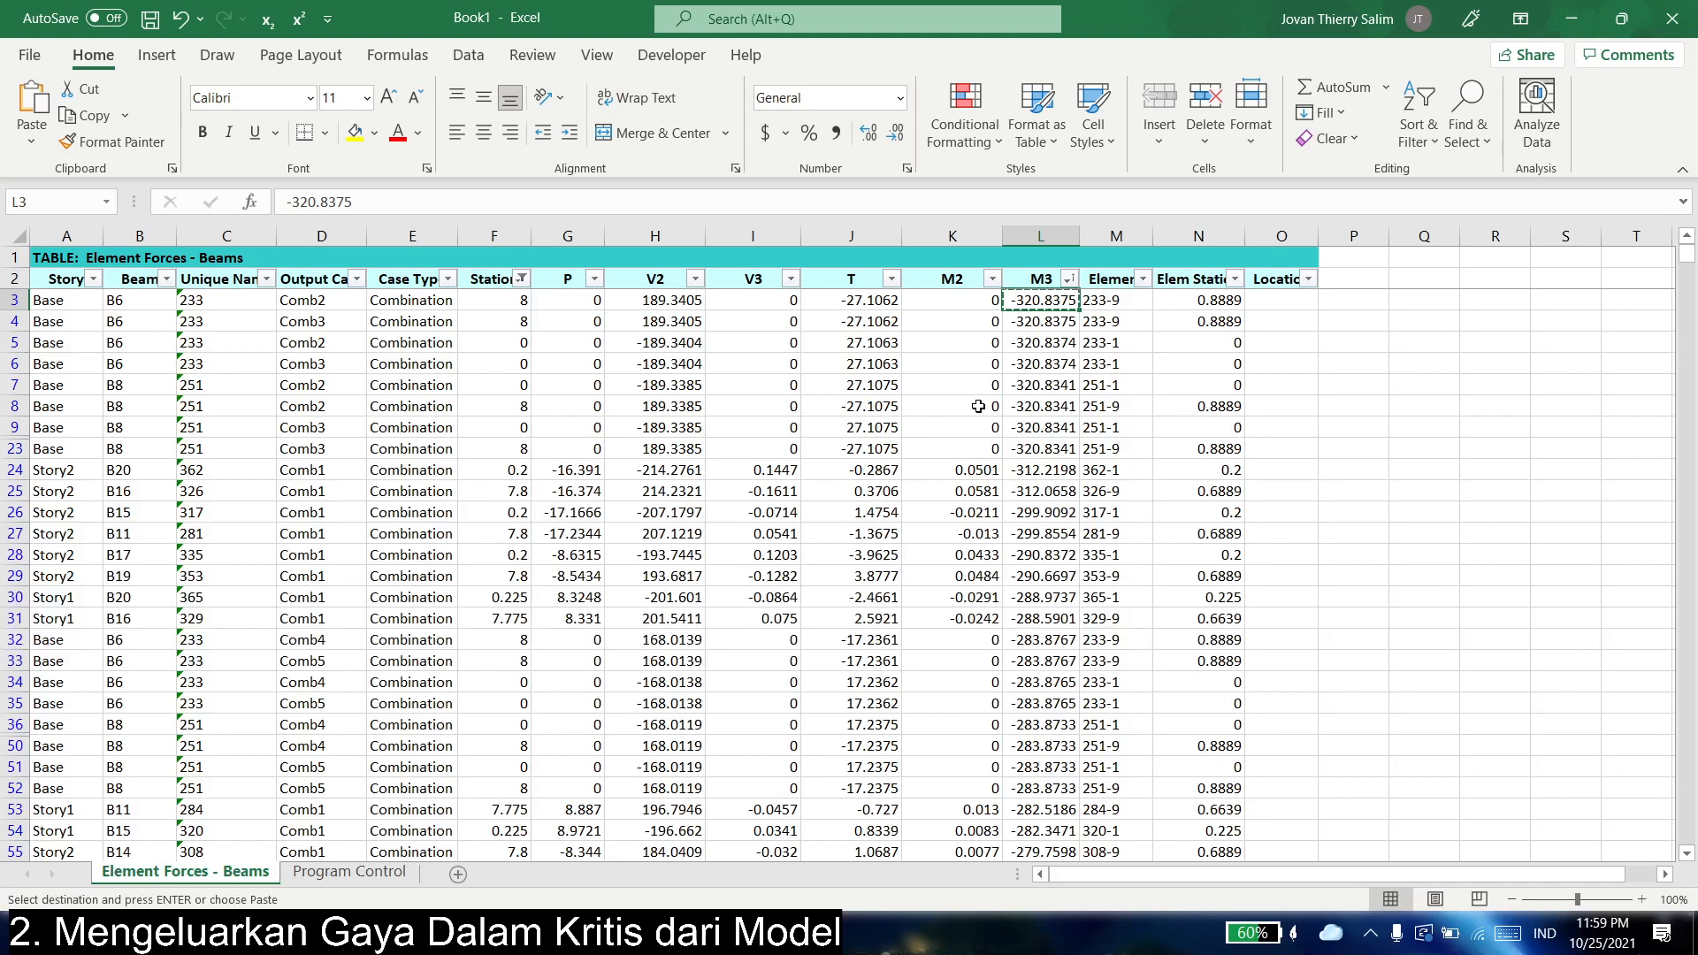
key(alt+Tab)
- Try pasting the copied M3 moment with its source formatting into the Balok Induk X Tumpuan Mu- cell, and undo the paste
right_click(1132, 334)
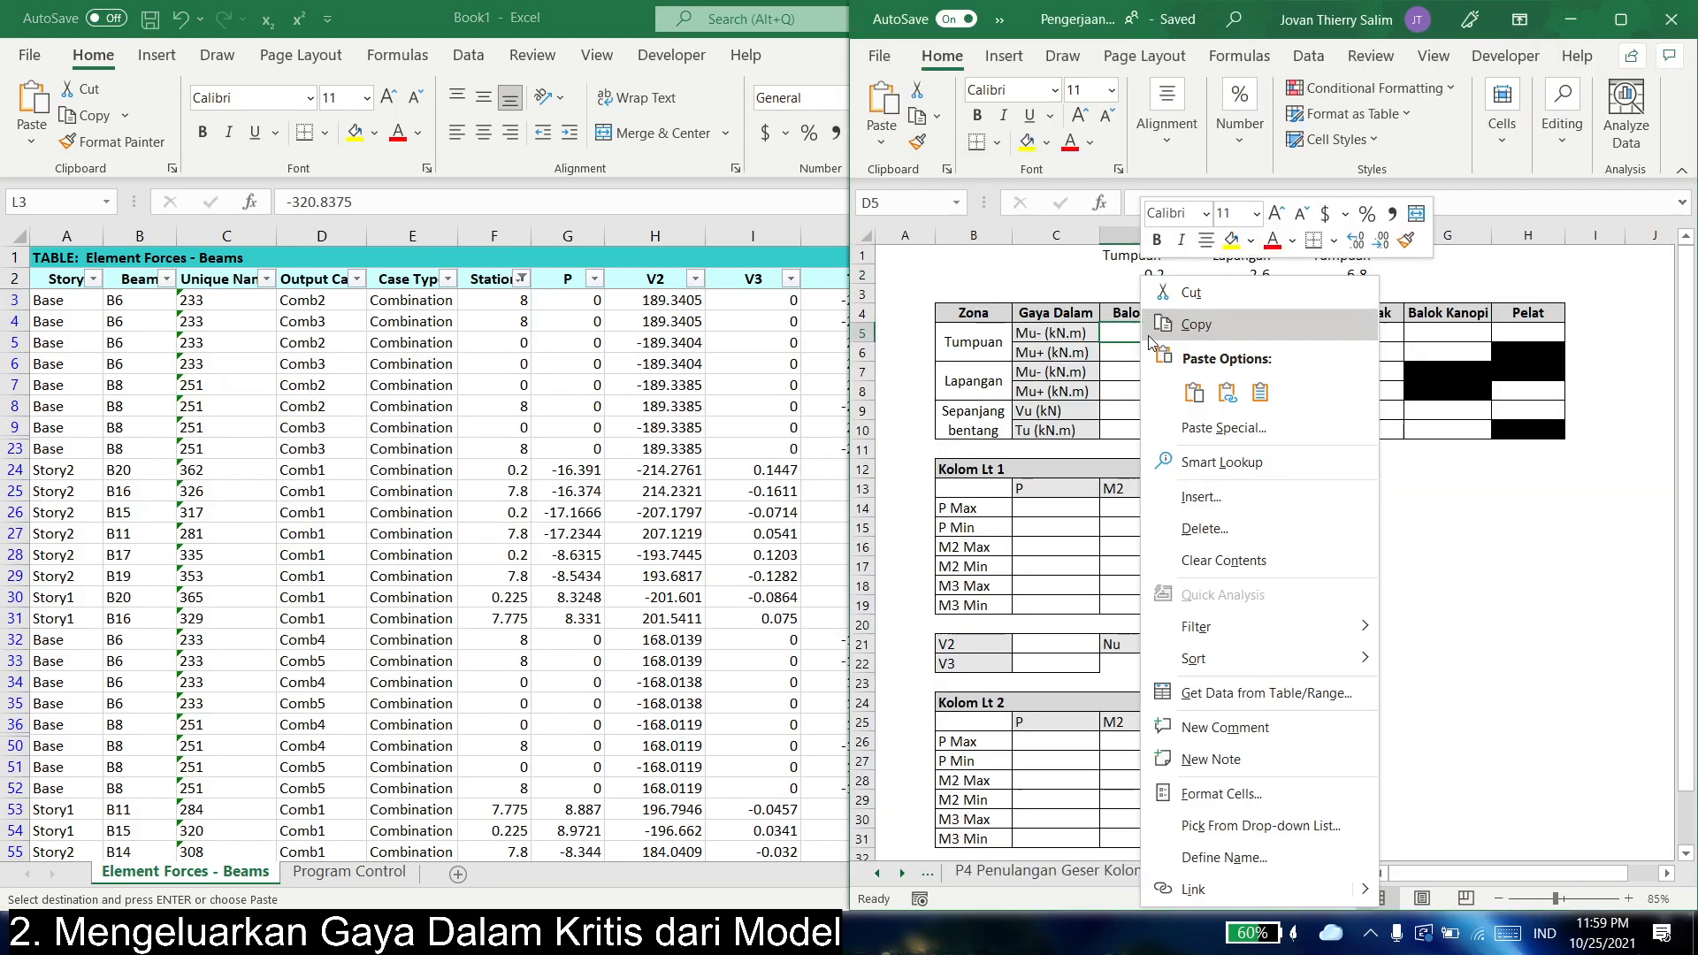
click(1201, 394)
click(1119, 493)
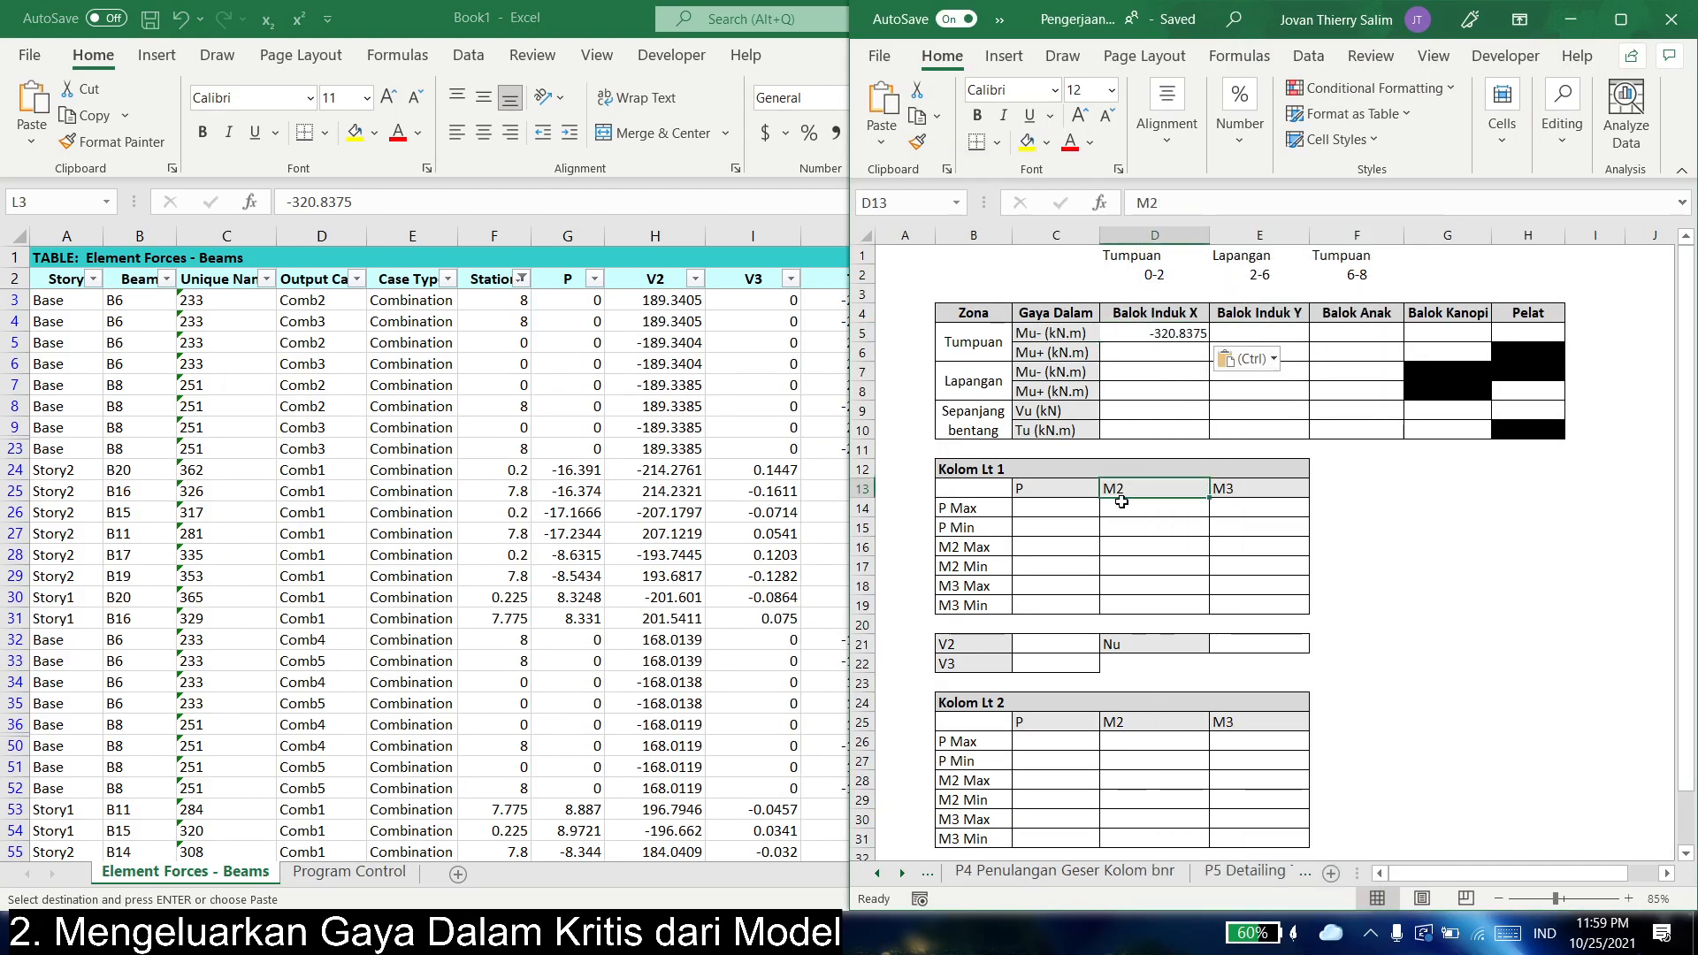
key(ctrl+z)
- Paste -320.8375 into the Balok Induk X Tumpuan Mu- cell, keeping the summary table's own cell formatting
right_click(1144, 341)
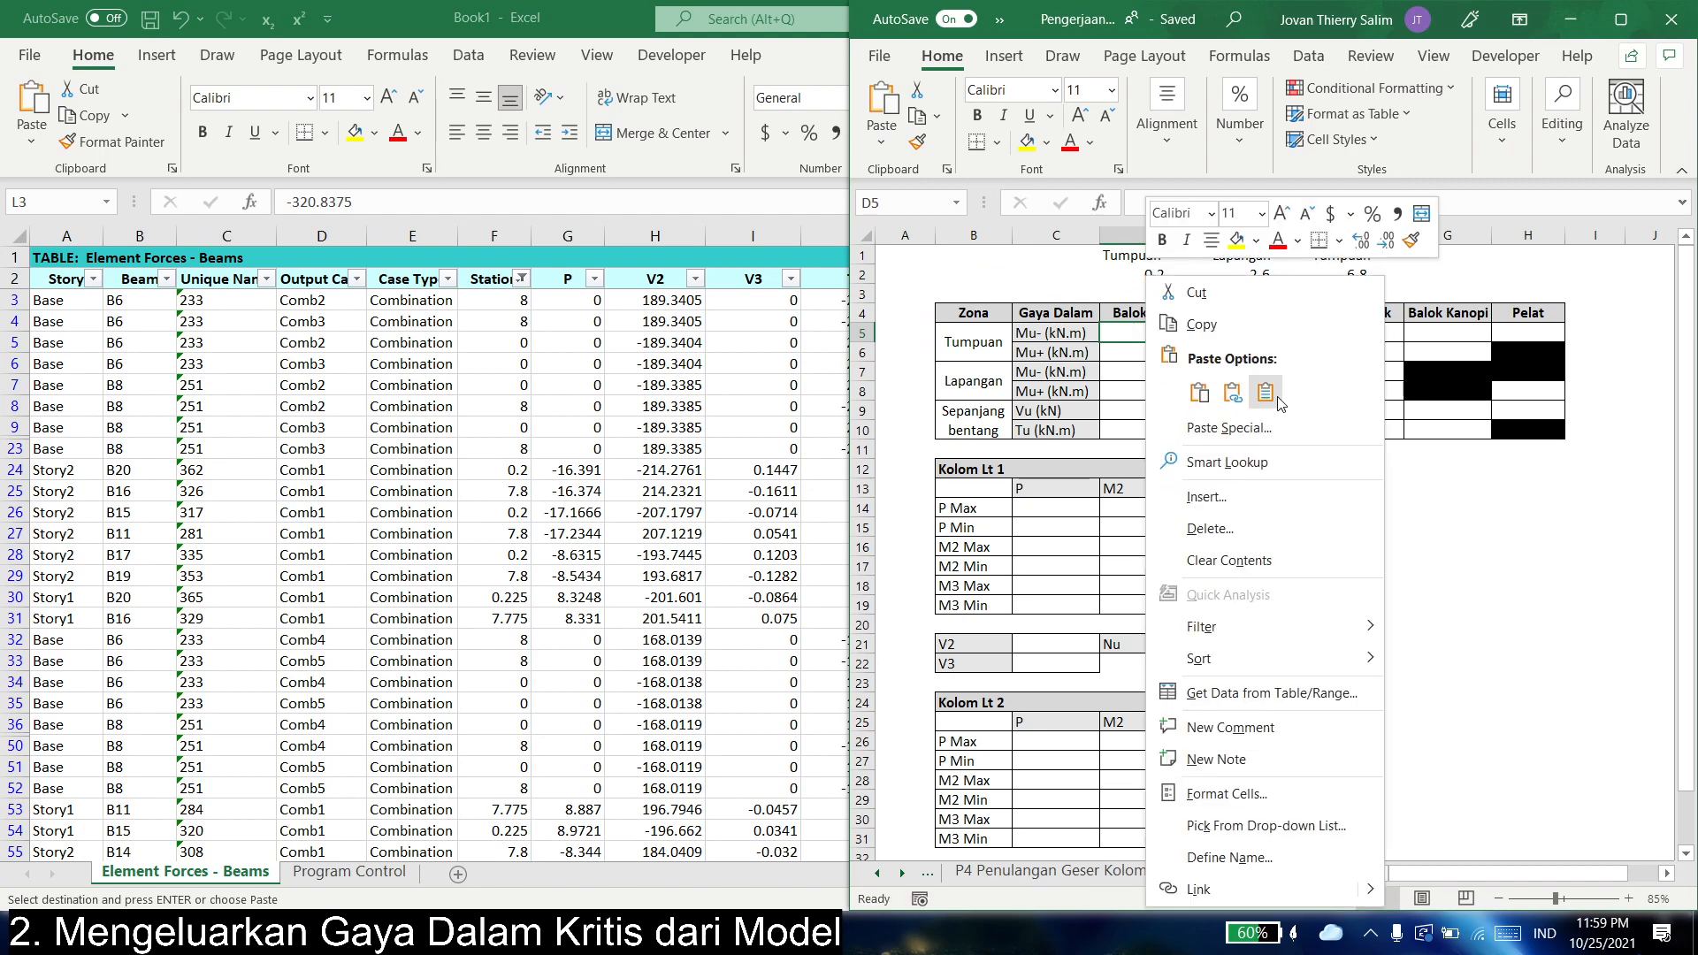
click(1240, 389)
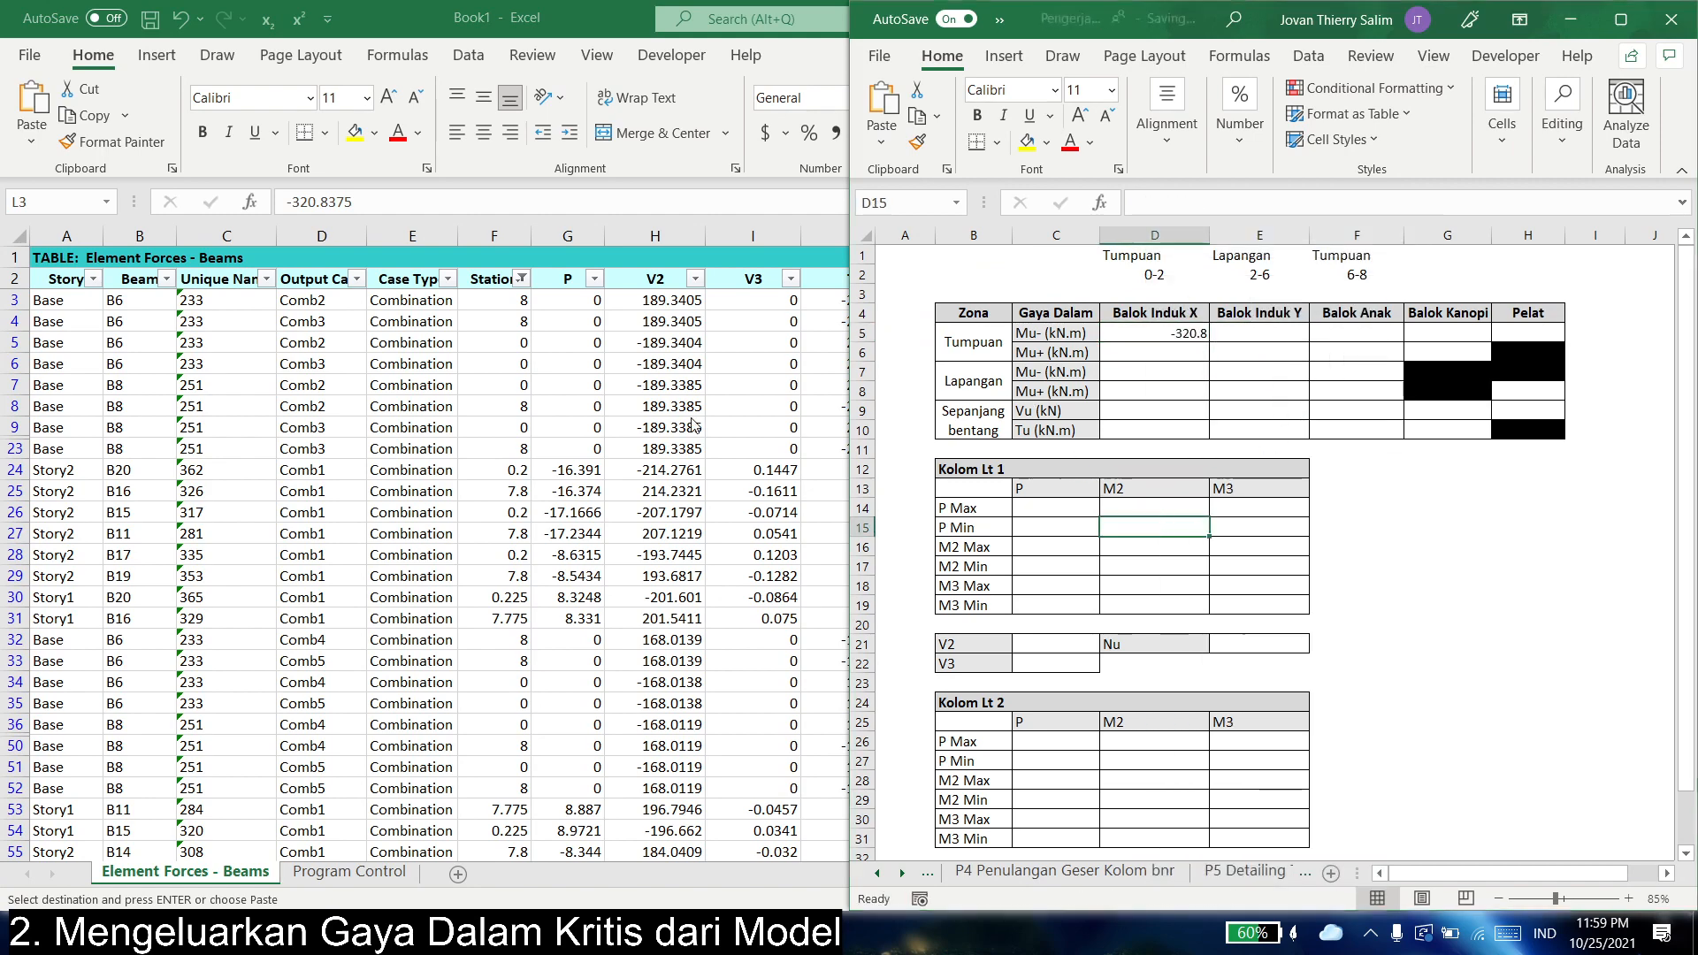
key(alt+Tab)
click(1056, 364)
key(alt+Tab)
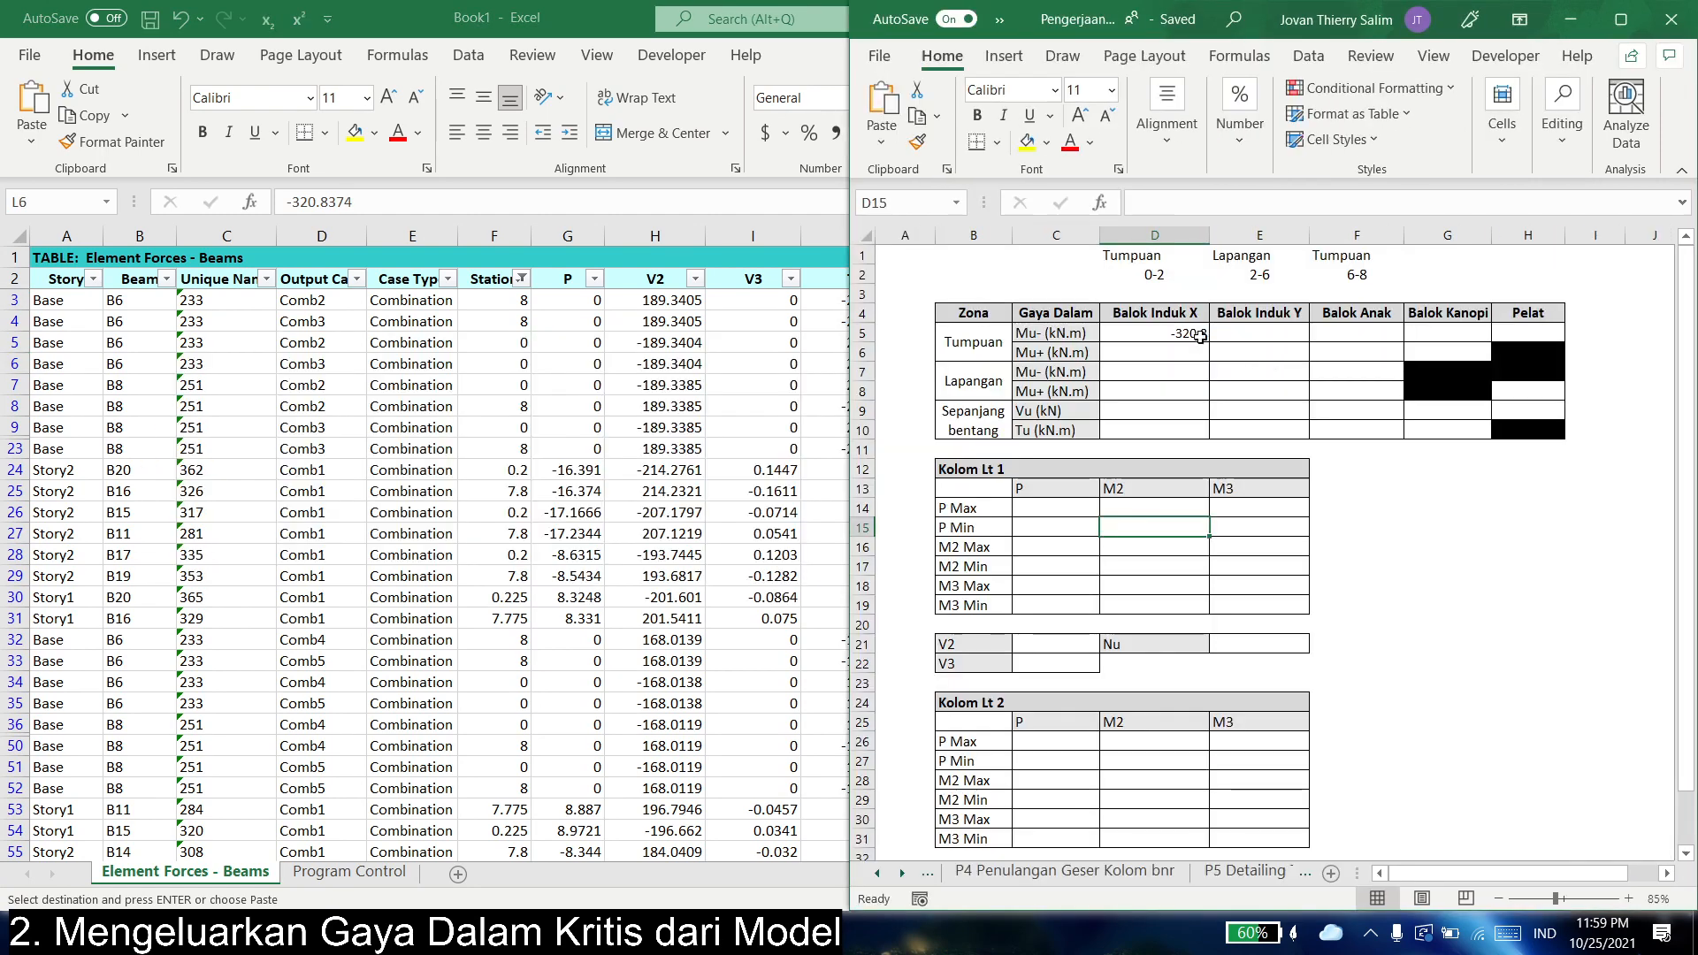
- Display the Balok Induk X Tumpuan Mu- value with four decimal places
click(1166, 111)
click(1258, 122)
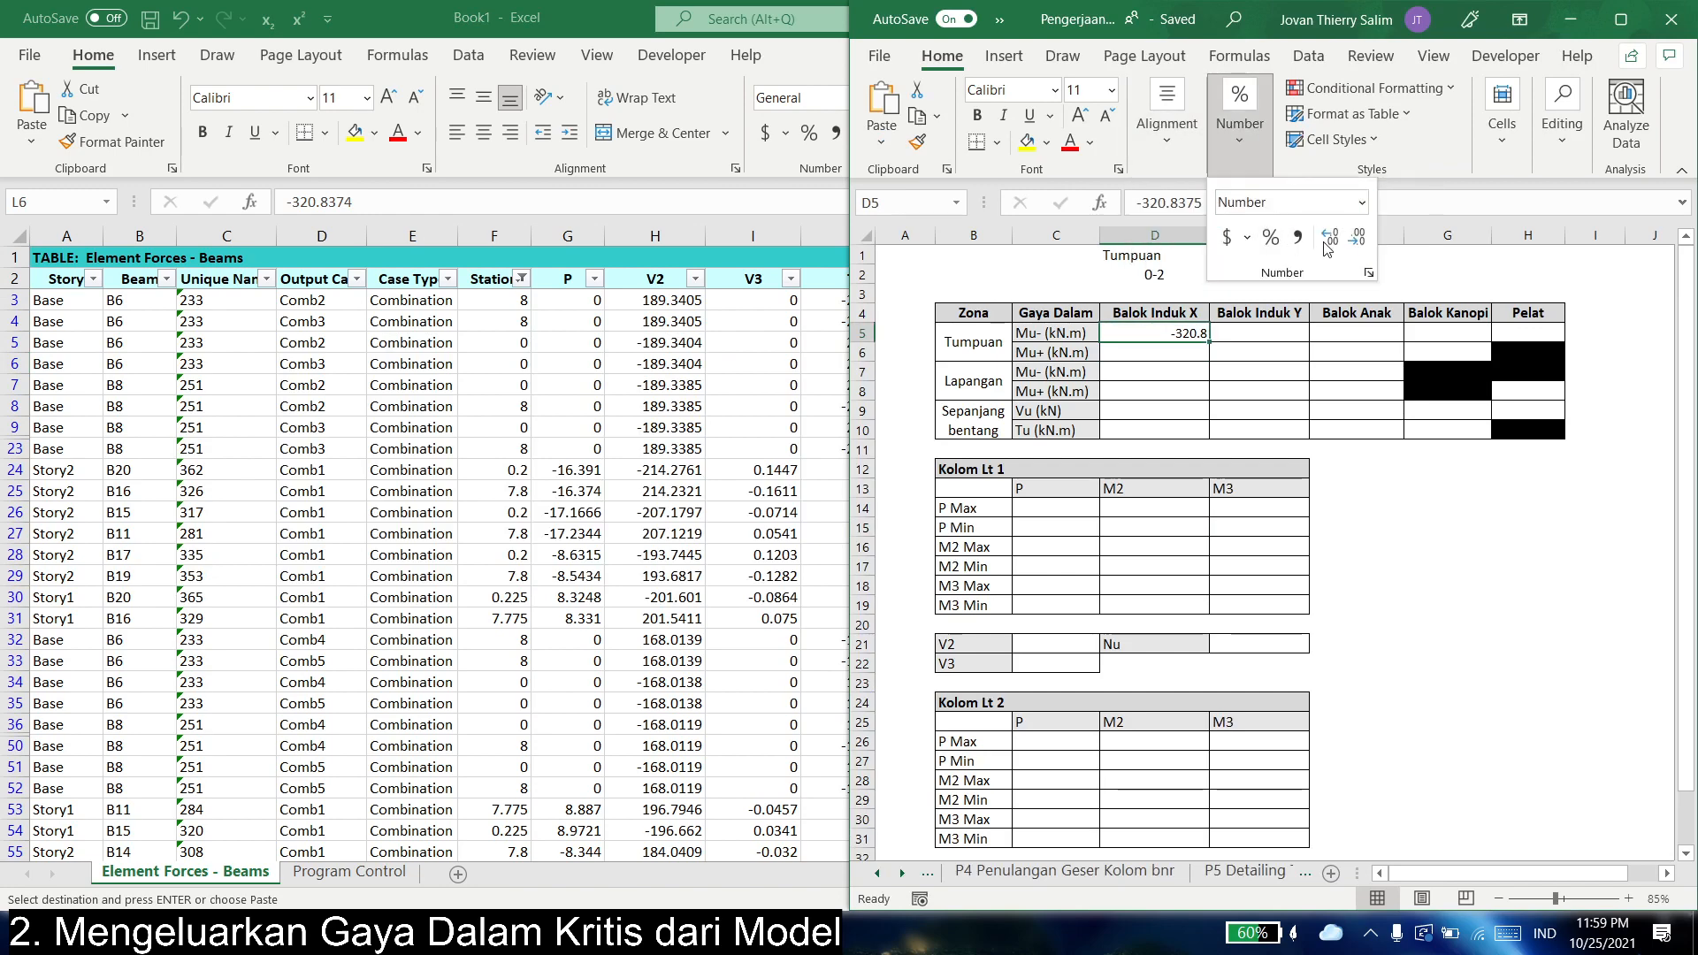
click(1325, 242)
click(1325, 242)
click(1325, 242)
click(1286, 452)
key(alt+Tab)
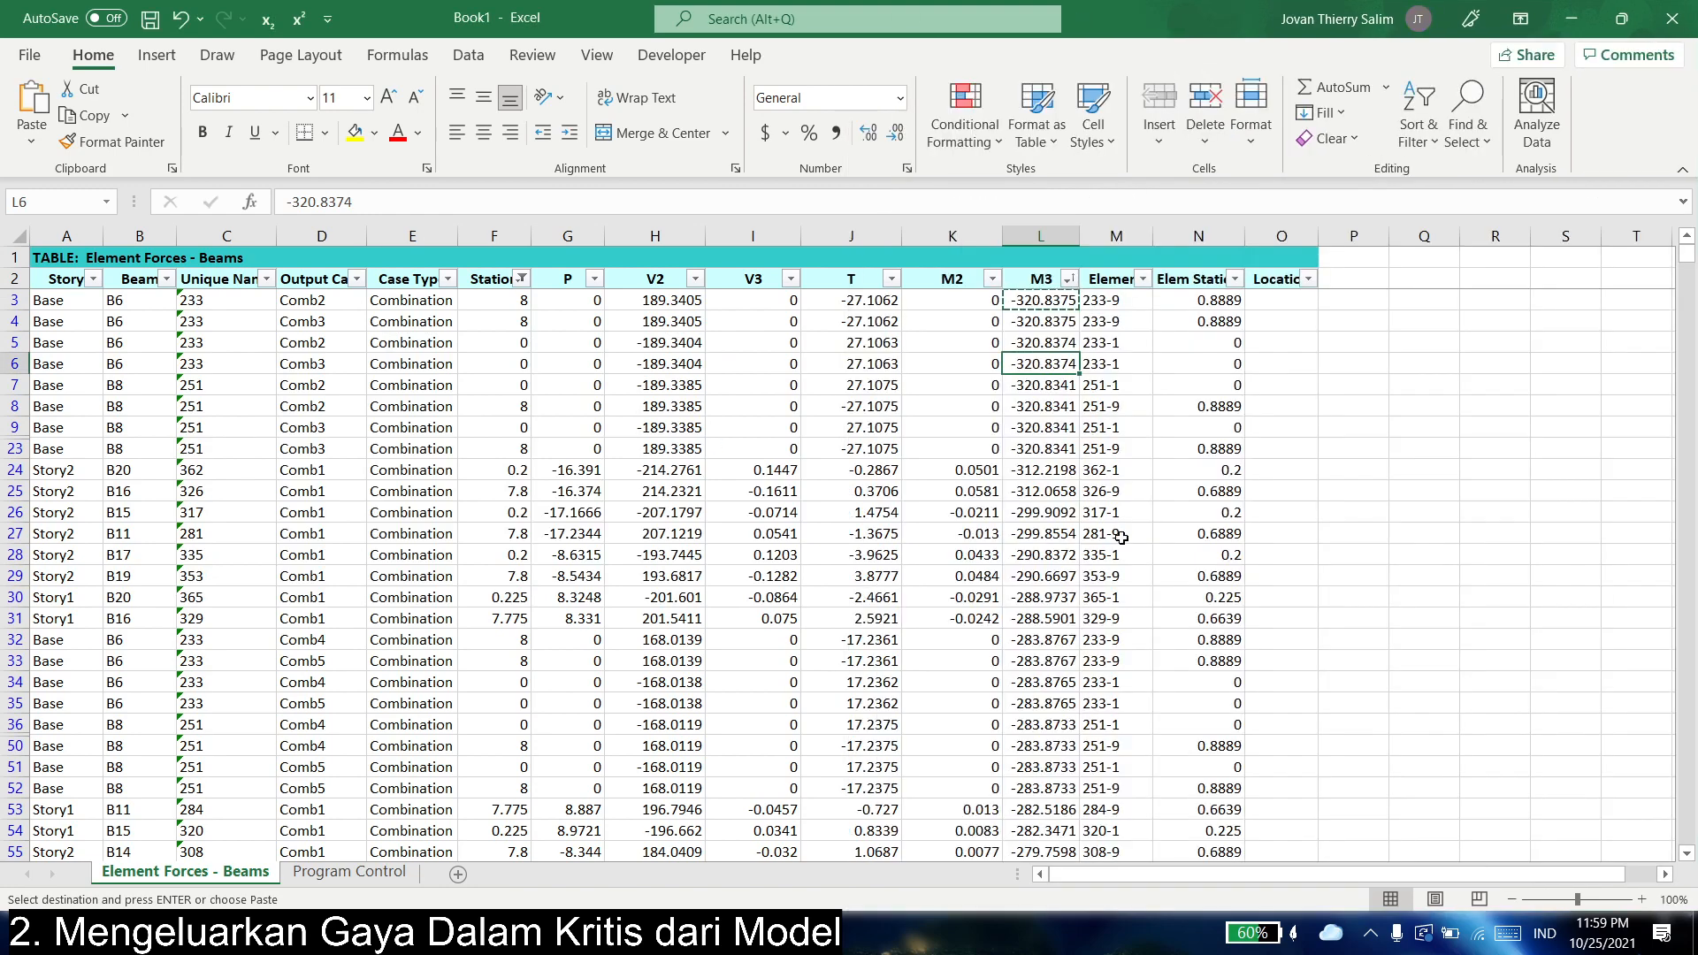
click(1117, 533)
key(ctrl+s)
click(1065, 642)
click(1216, 621)
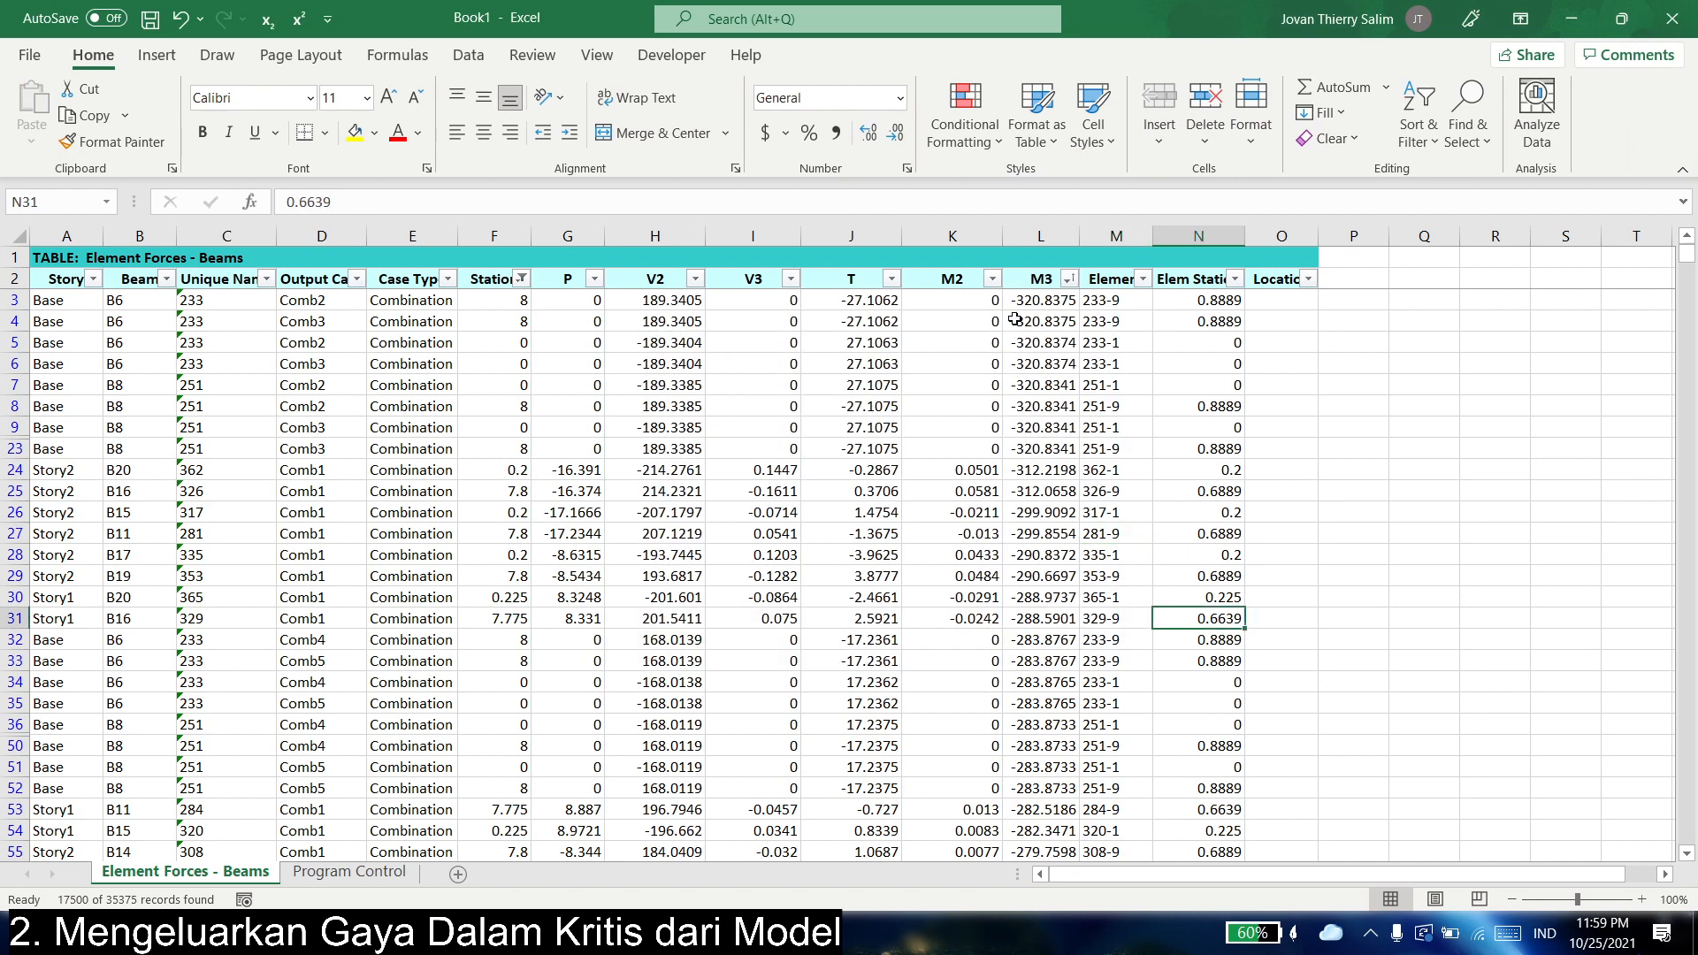
- For the Balok Induk X Tumpuan Mu+ entry, sort the beam forces by M3 from largest to smallest and copy the highest moment
key(alt+Tab)
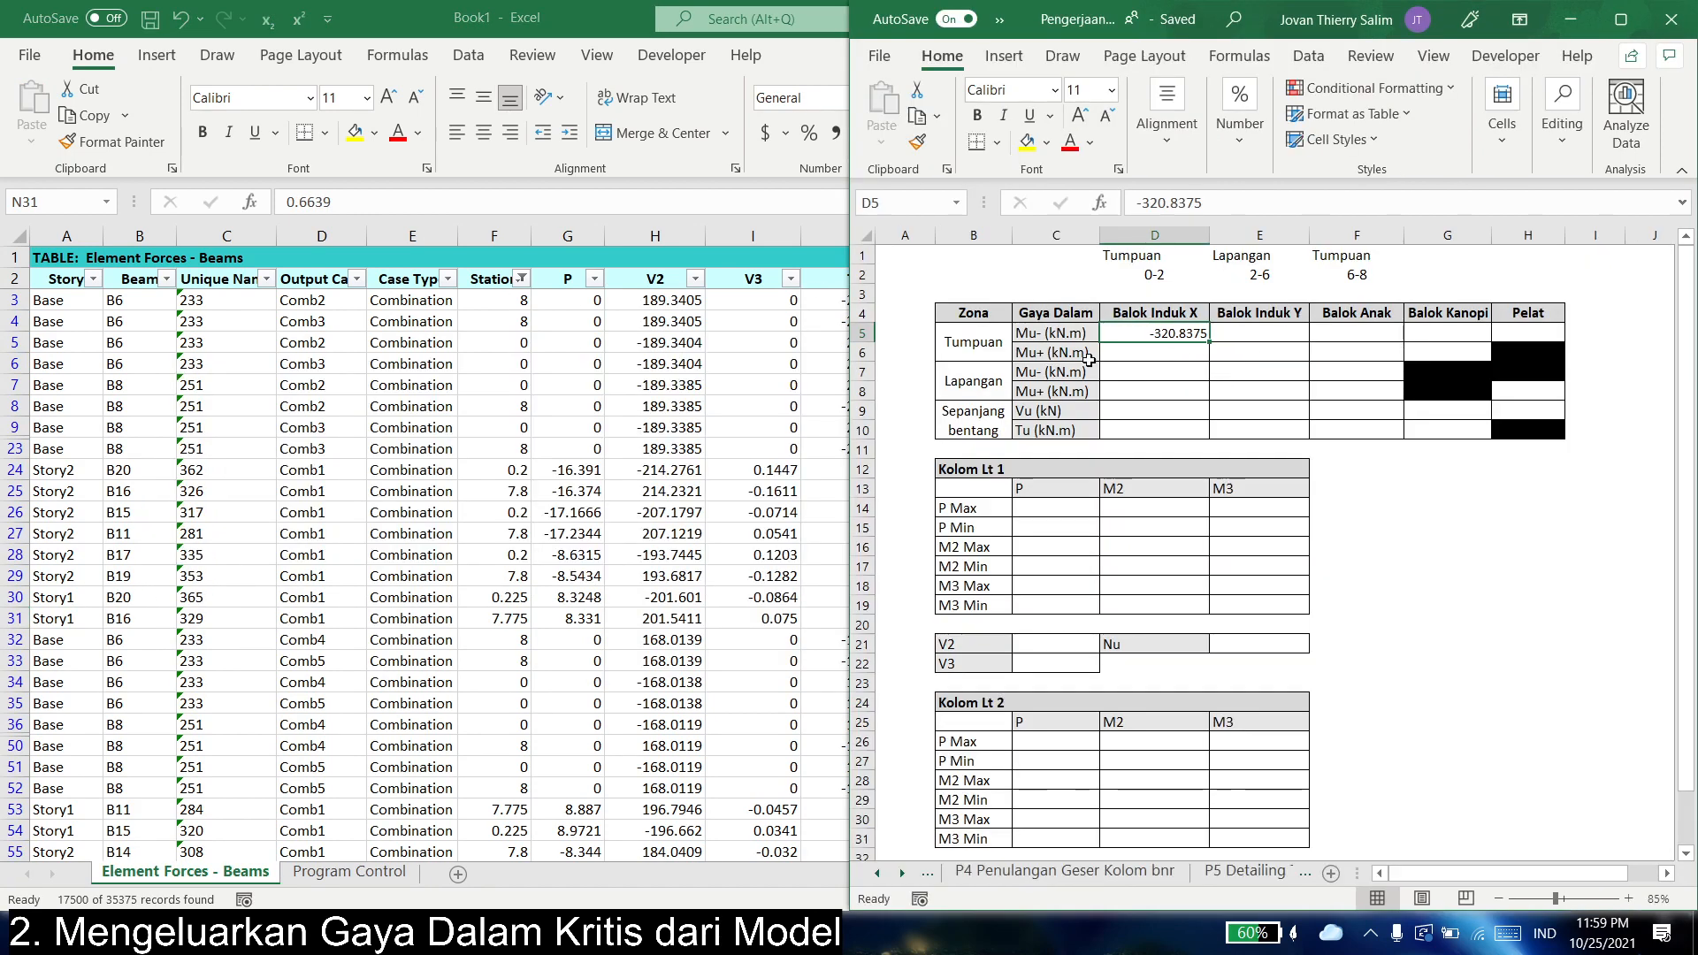
click(1009, 345)
click(1056, 355)
click(1147, 353)
click(1147, 314)
click(561, 477)
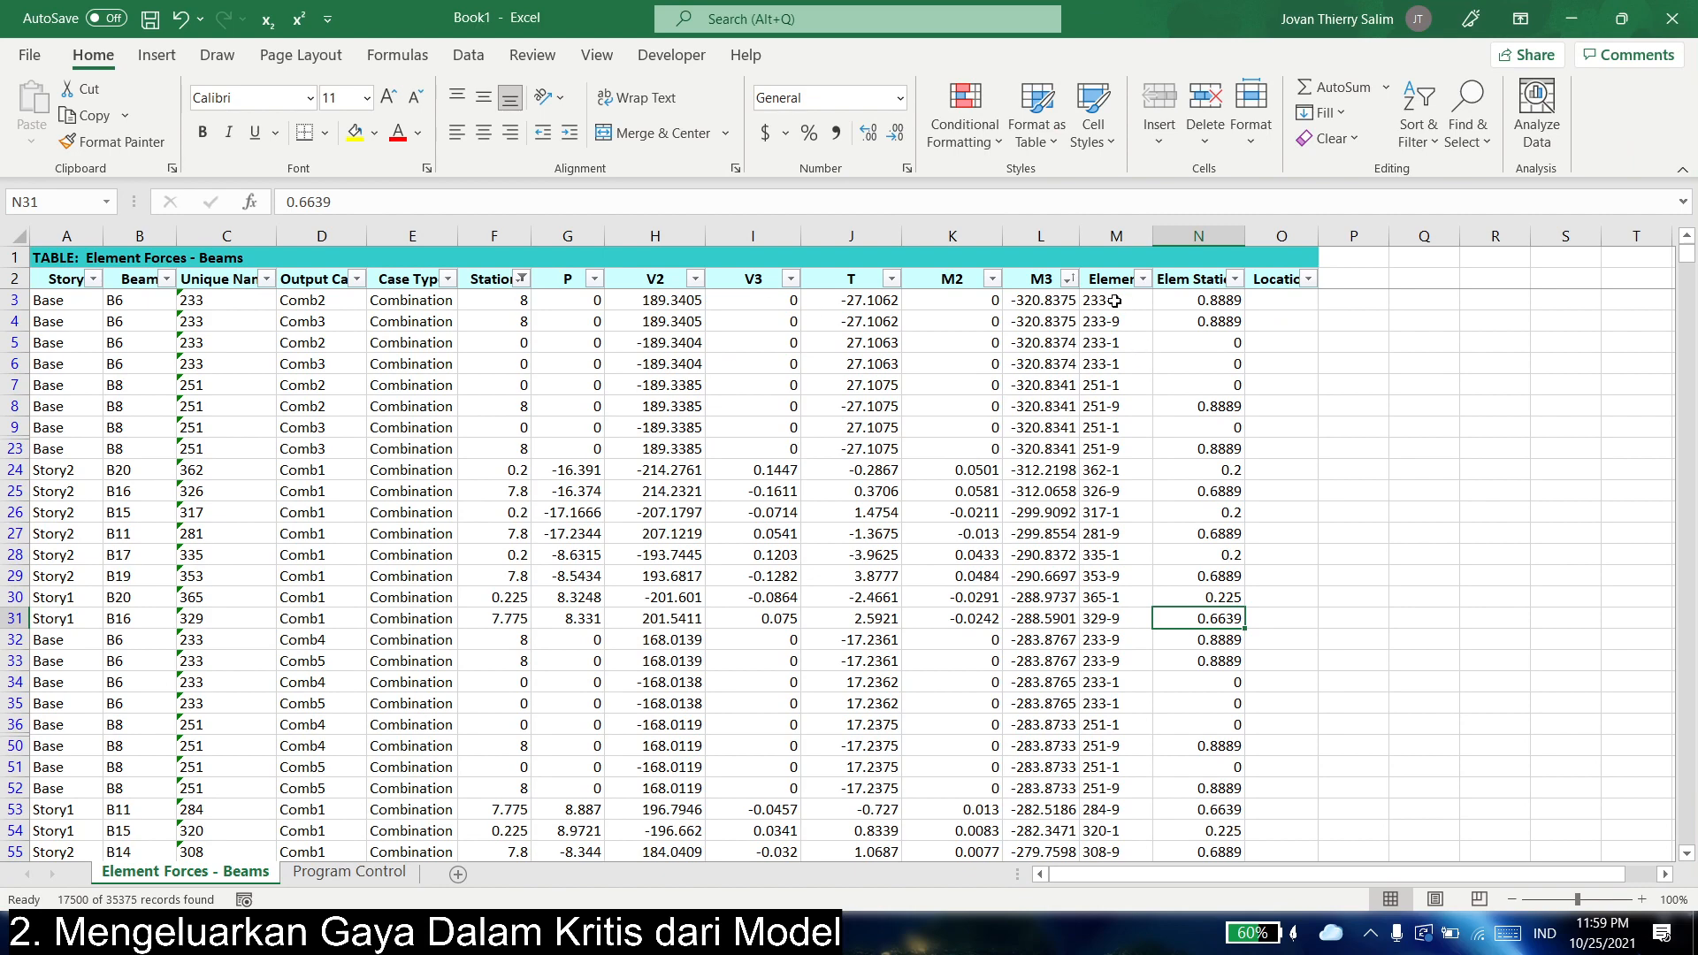
click(1068, 279)
click(884, 162)
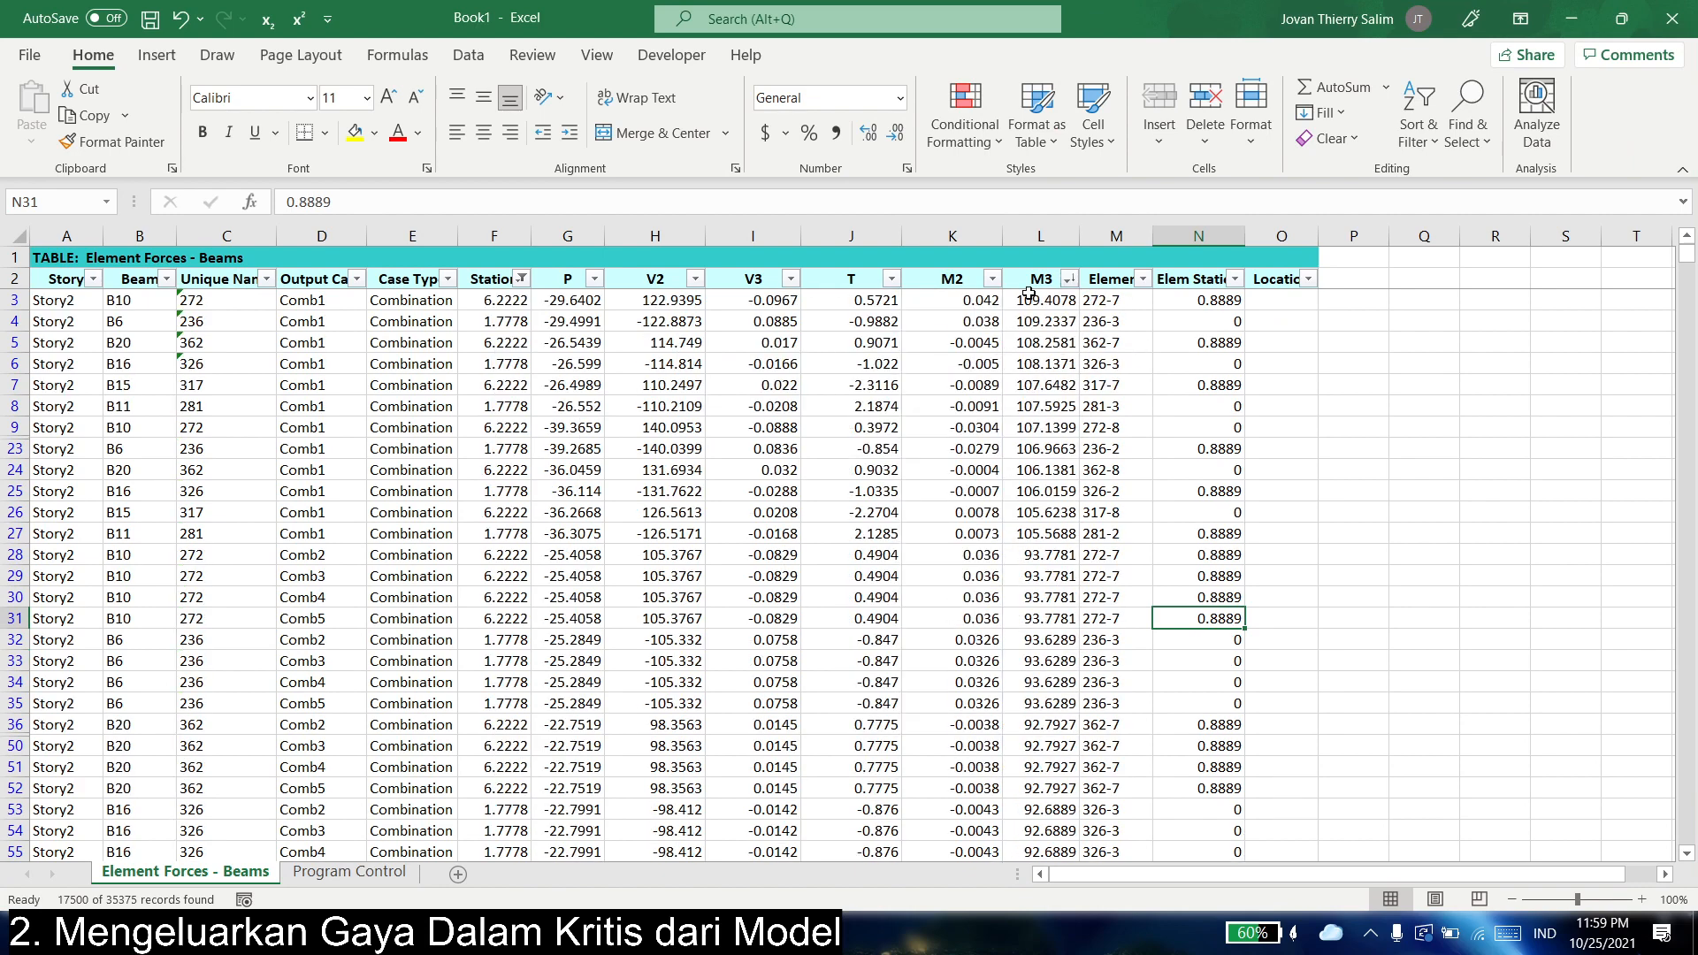
click(1041, 300)
key(ctrl+c)
- Paste 109.4078 into the Balok Induk X Tumpuan Mu+ cell in the table's own formatting and show four decimal places
key(alt+Tab)
right_click(1147, 353)
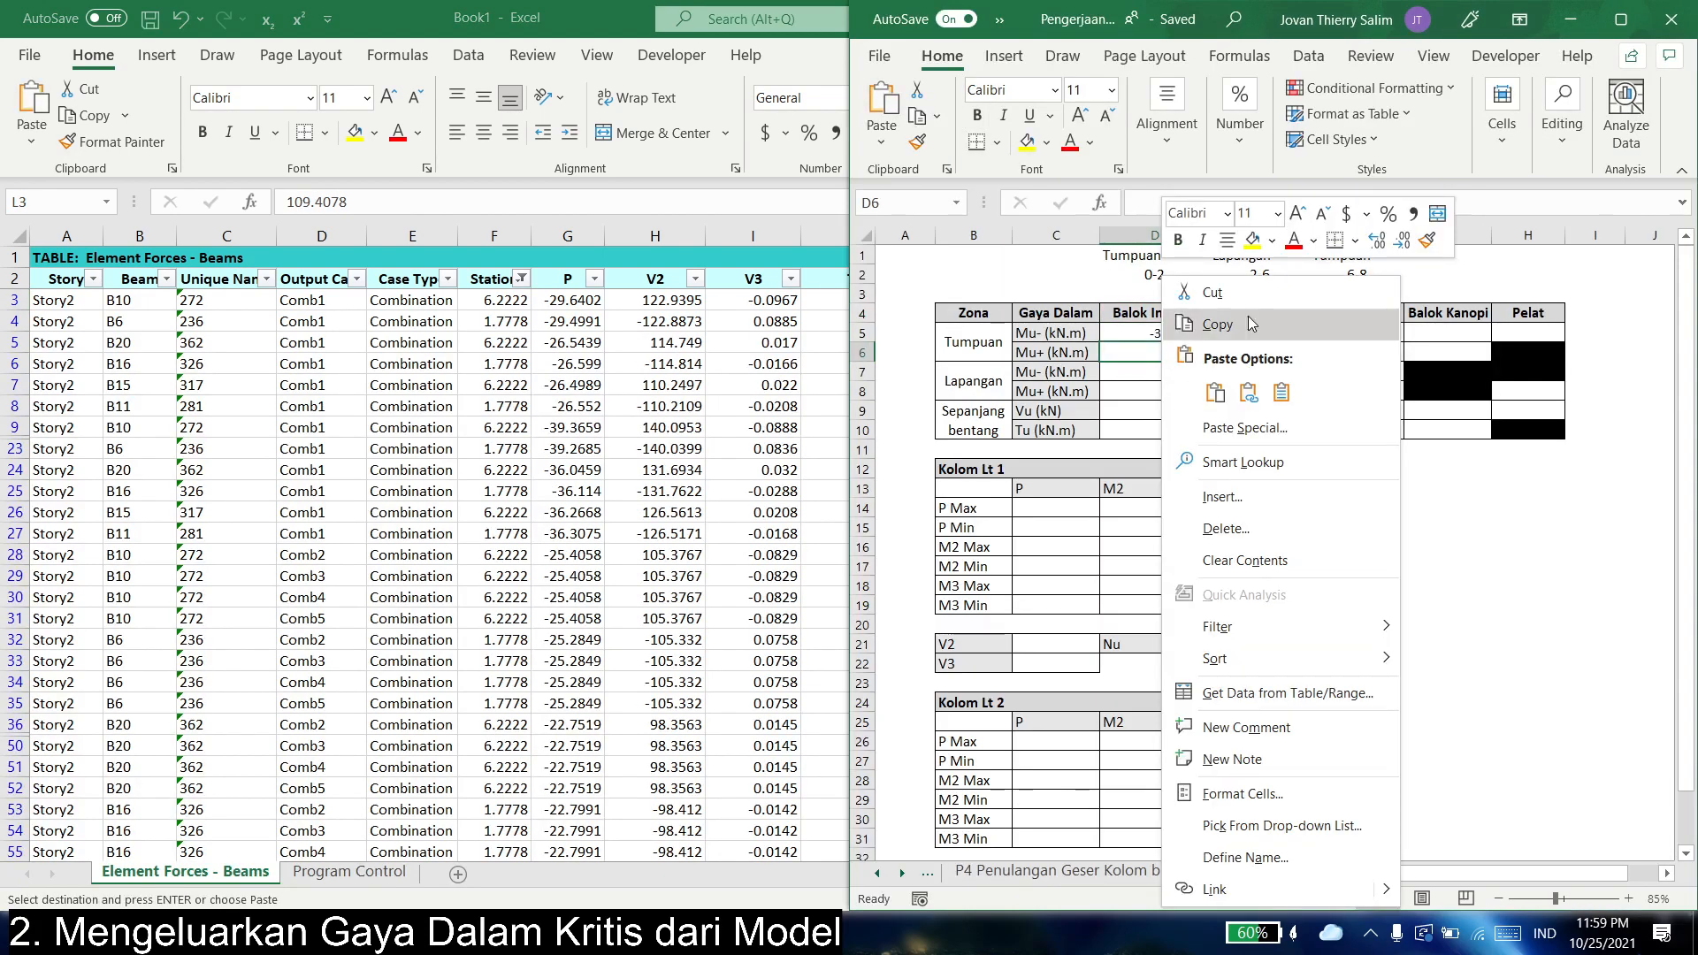
click(1281, 392)
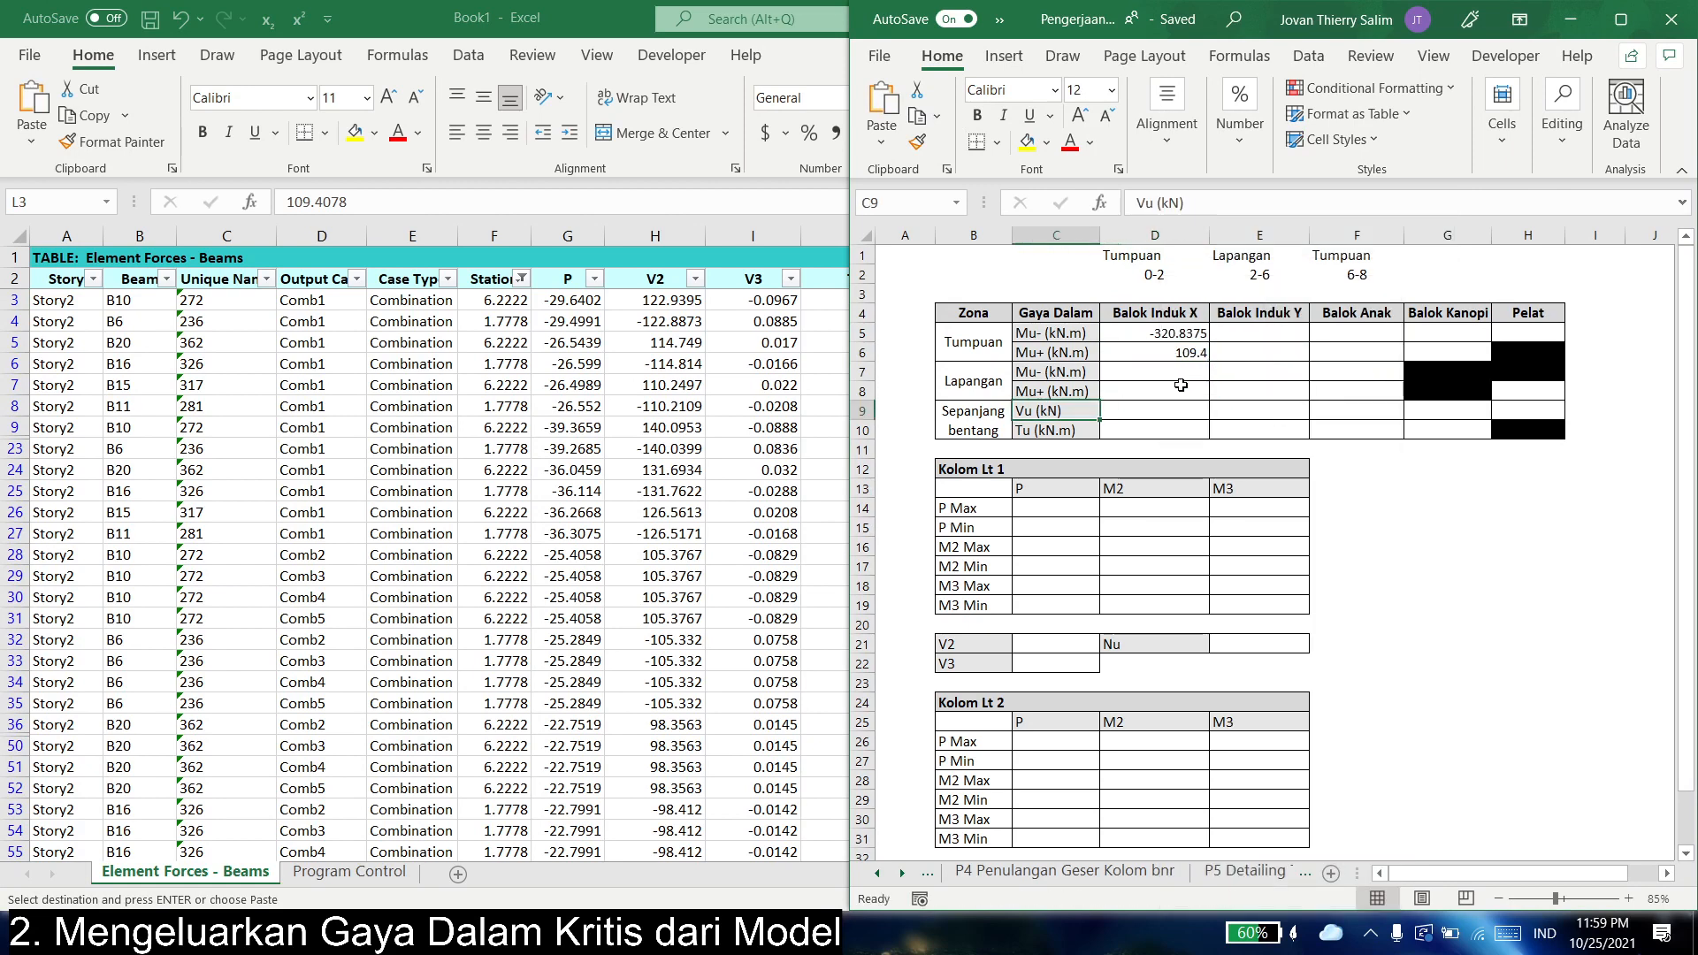
click(1168, 115)
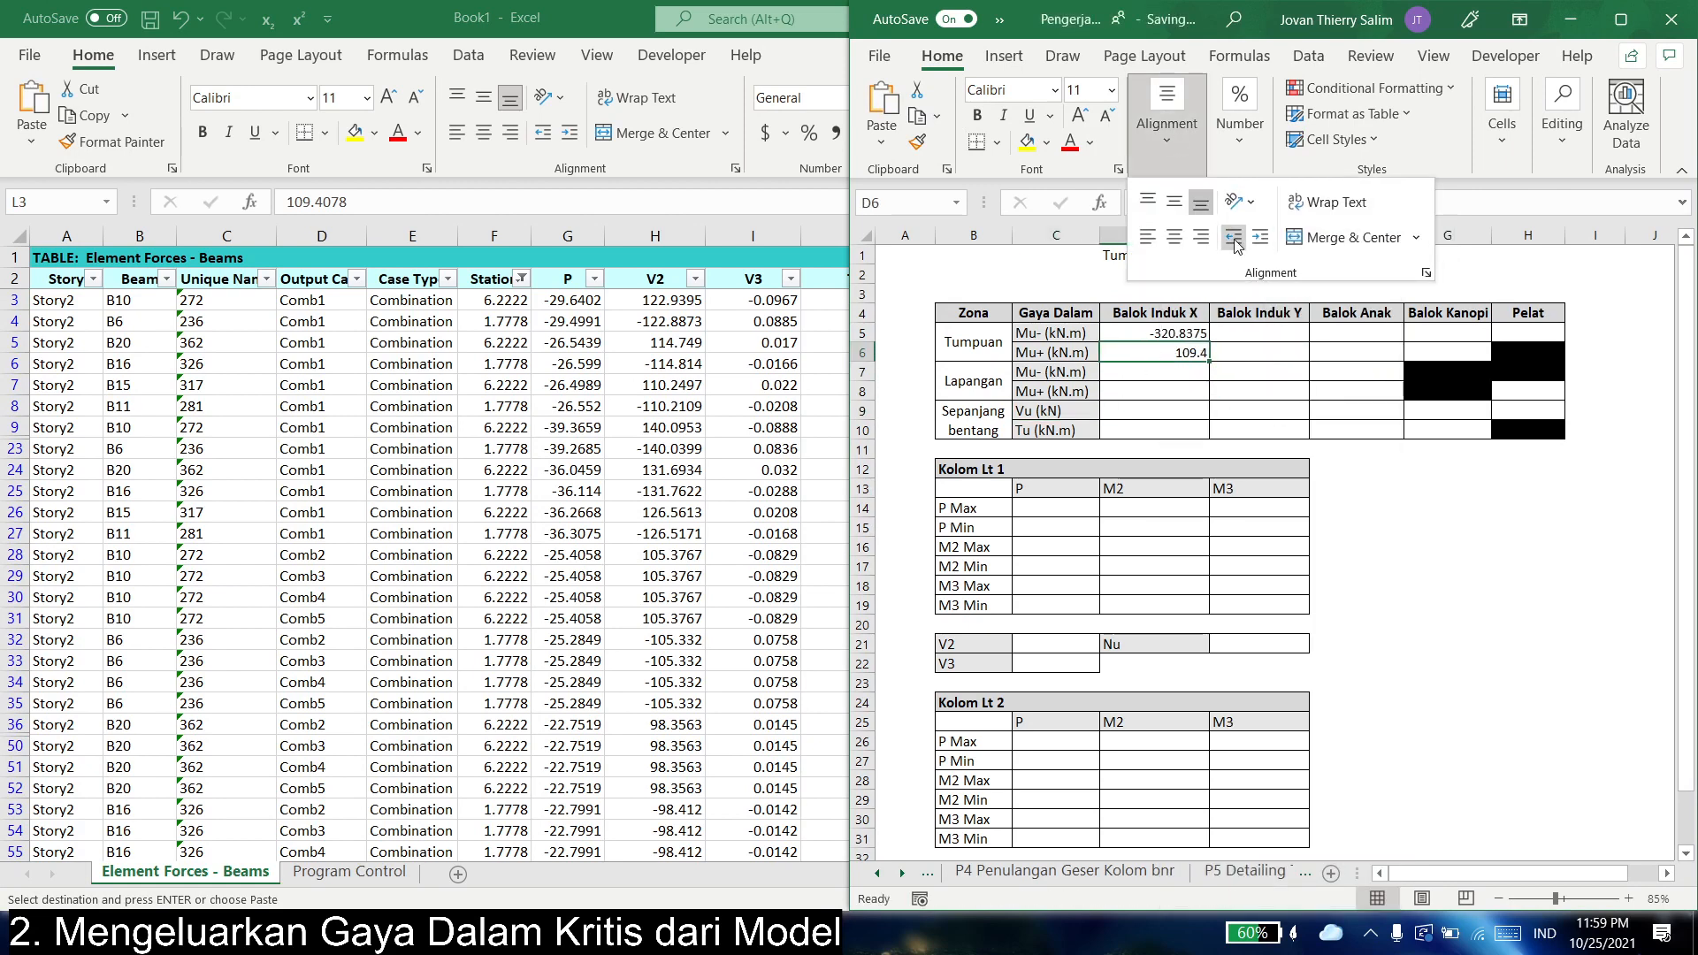
click(1256, 113)
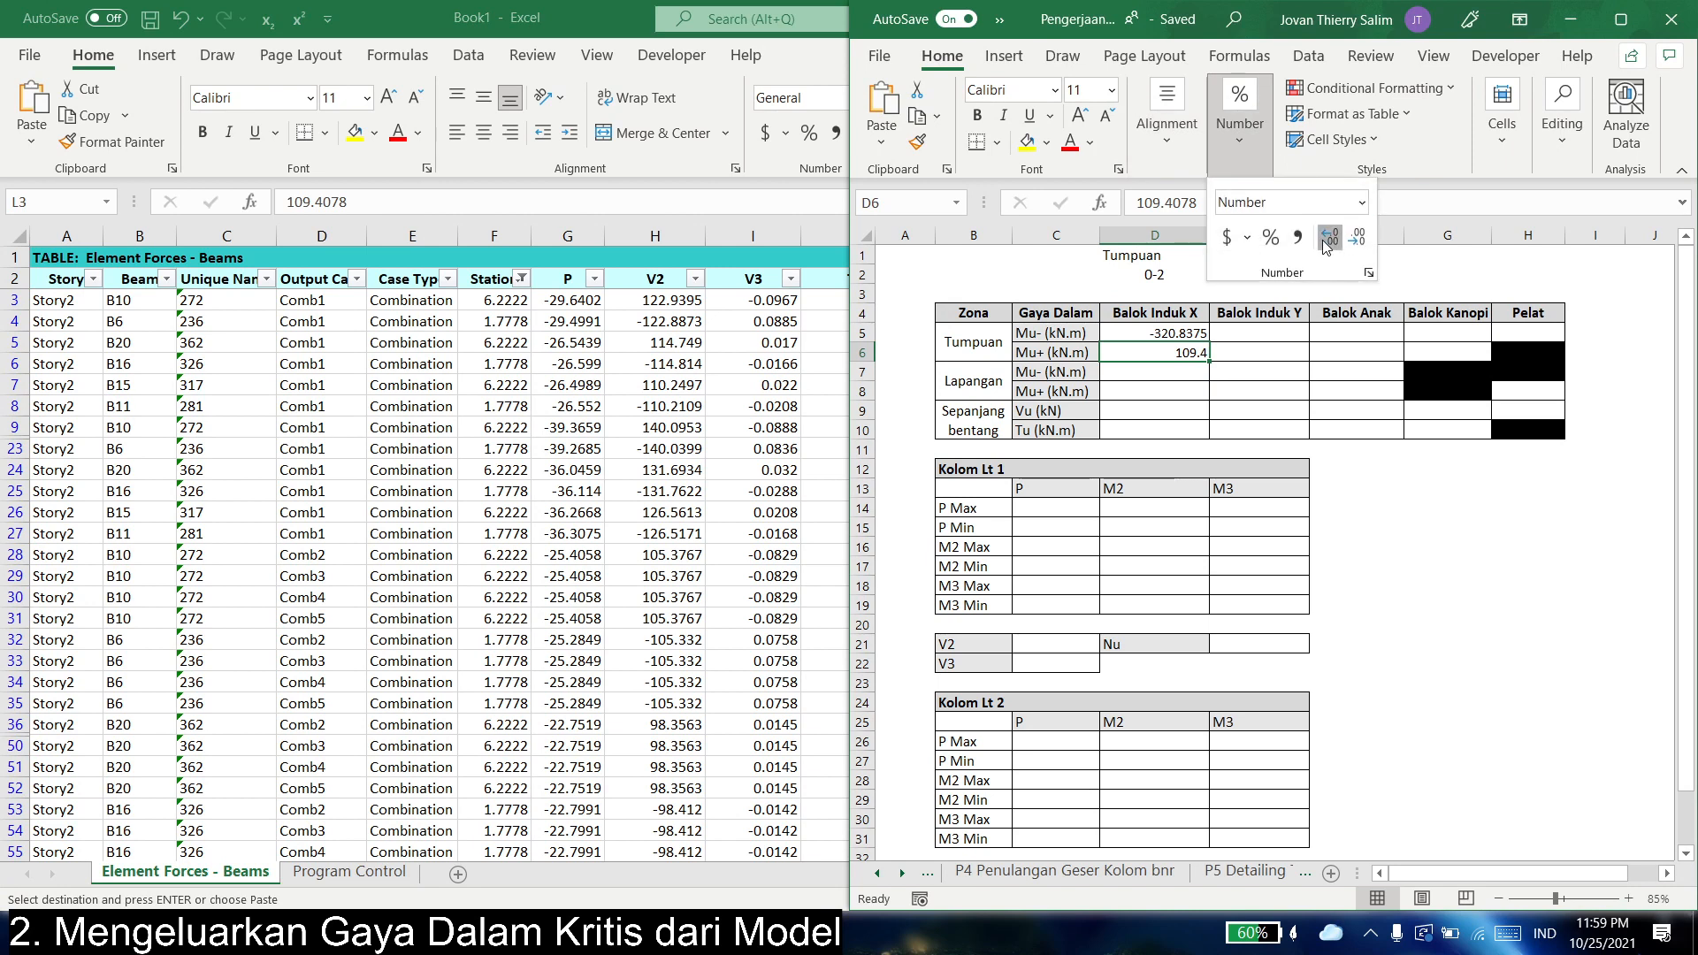
triple_click(1331, 236)
click(1232, 406)
click(1254, 453)
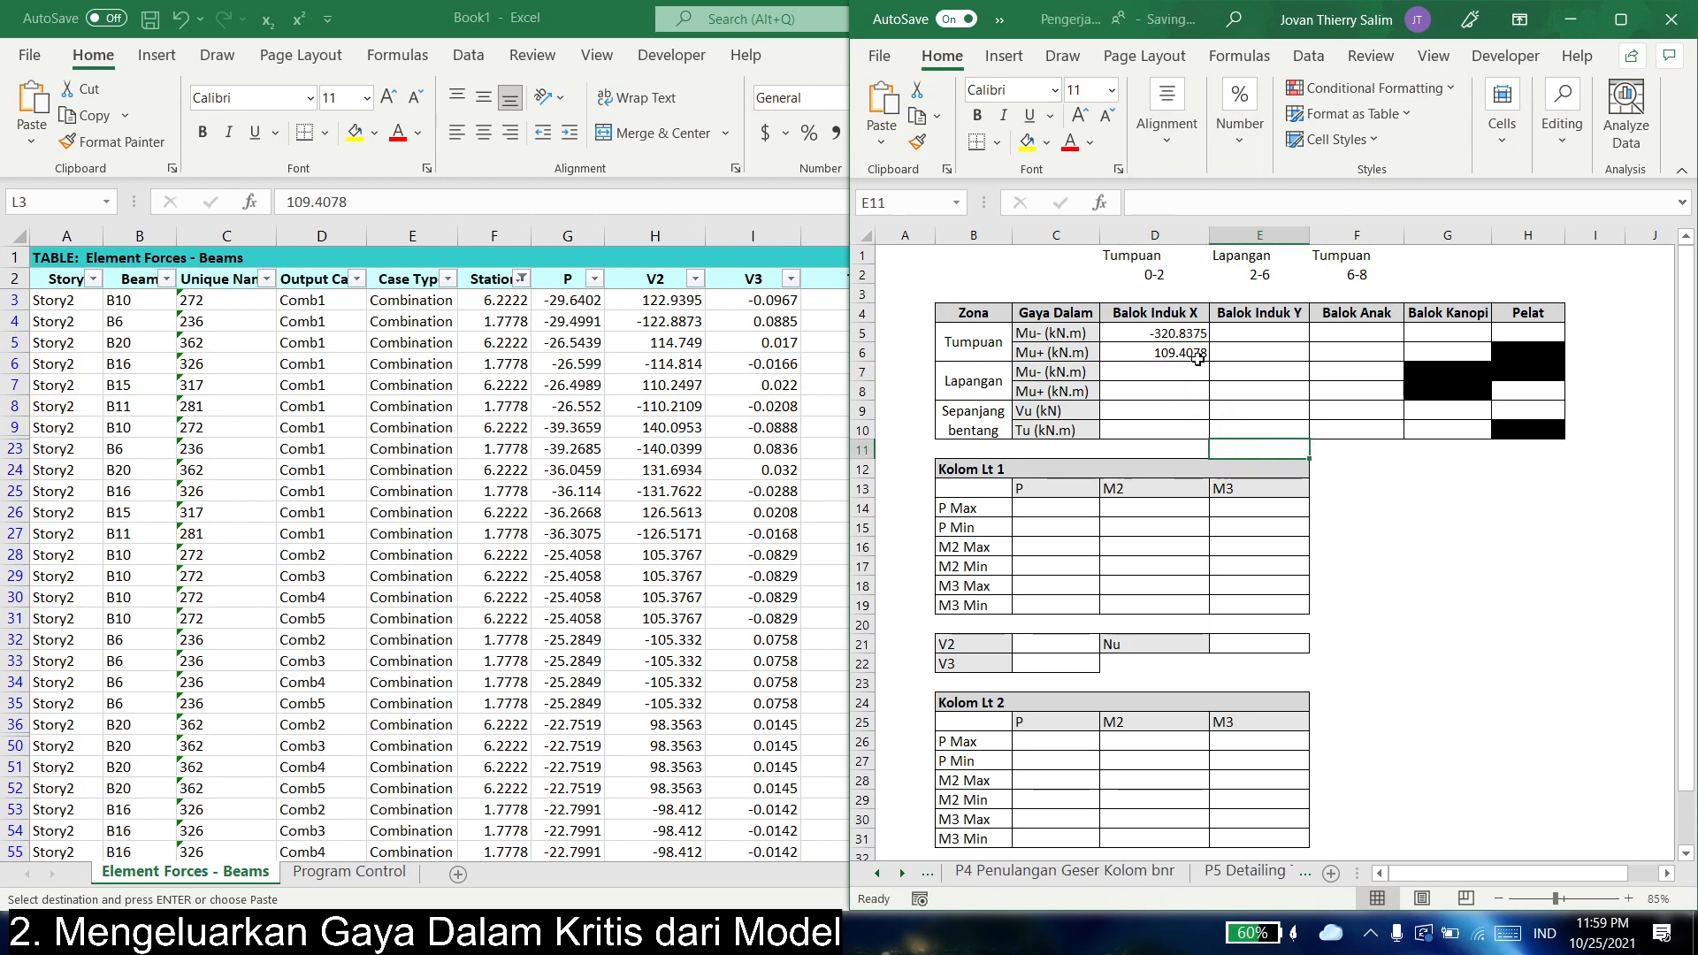
- Review the Balok Induk X Tumpuan moments and select the empty Lapangan Mu- cell in the same column
click(1185, 352)
click(1225, 372)
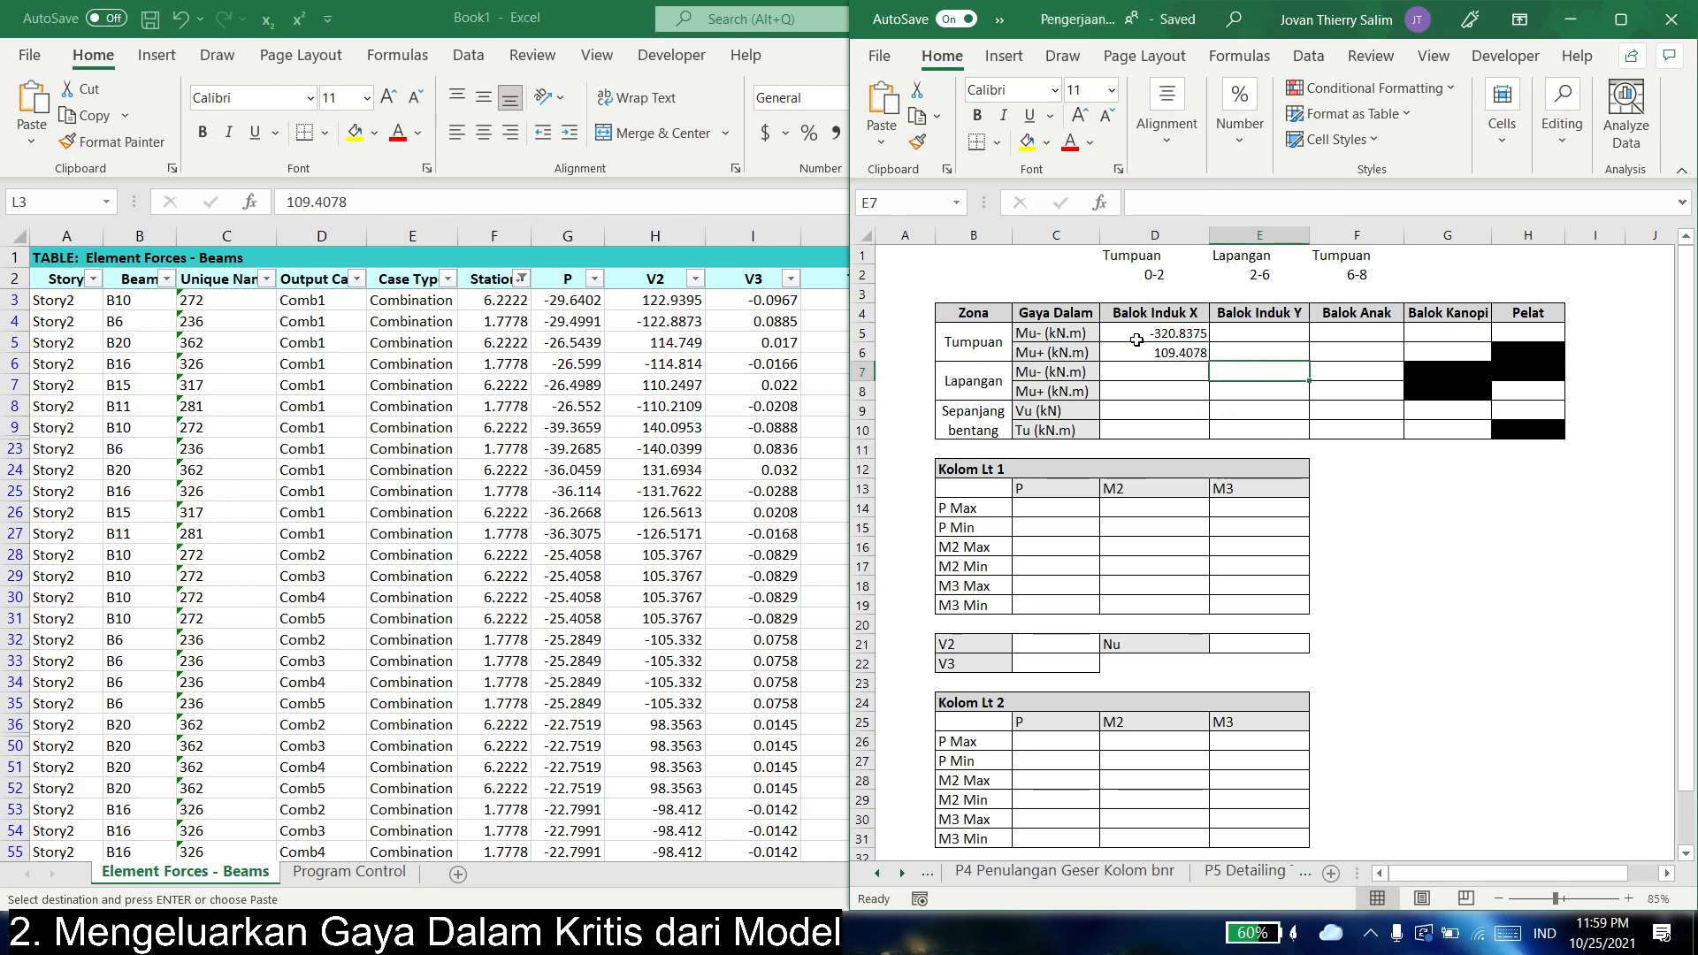
click(1153, 335)
click(1125, 413)
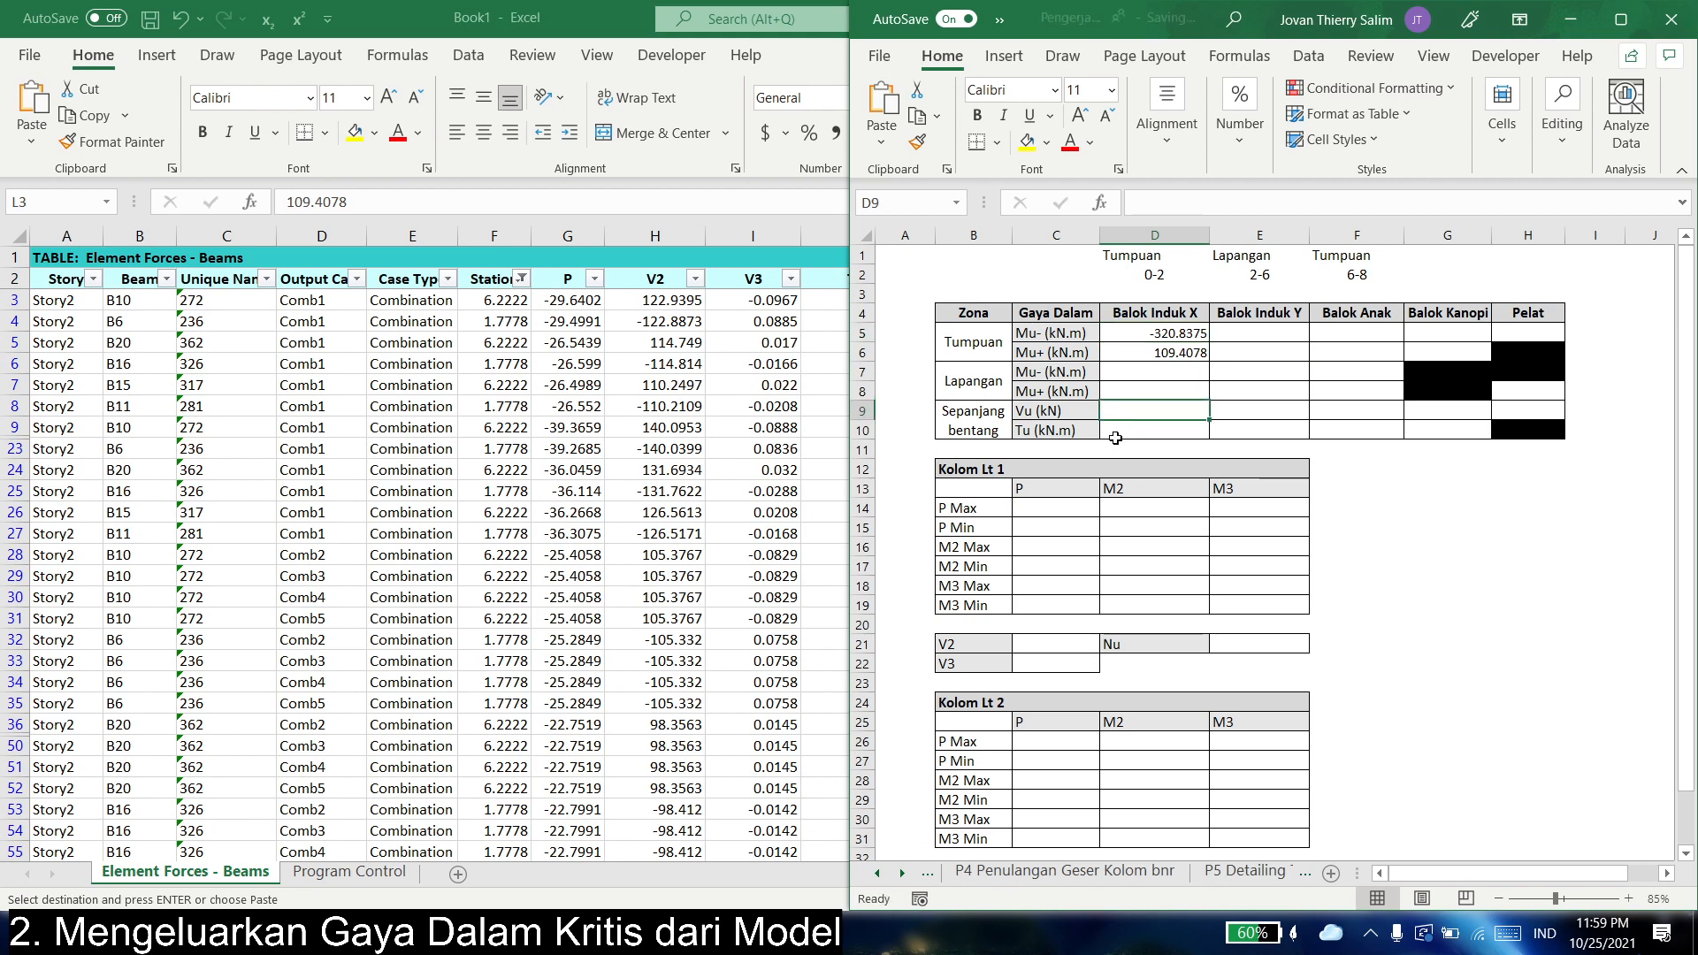
click(1167, 373)
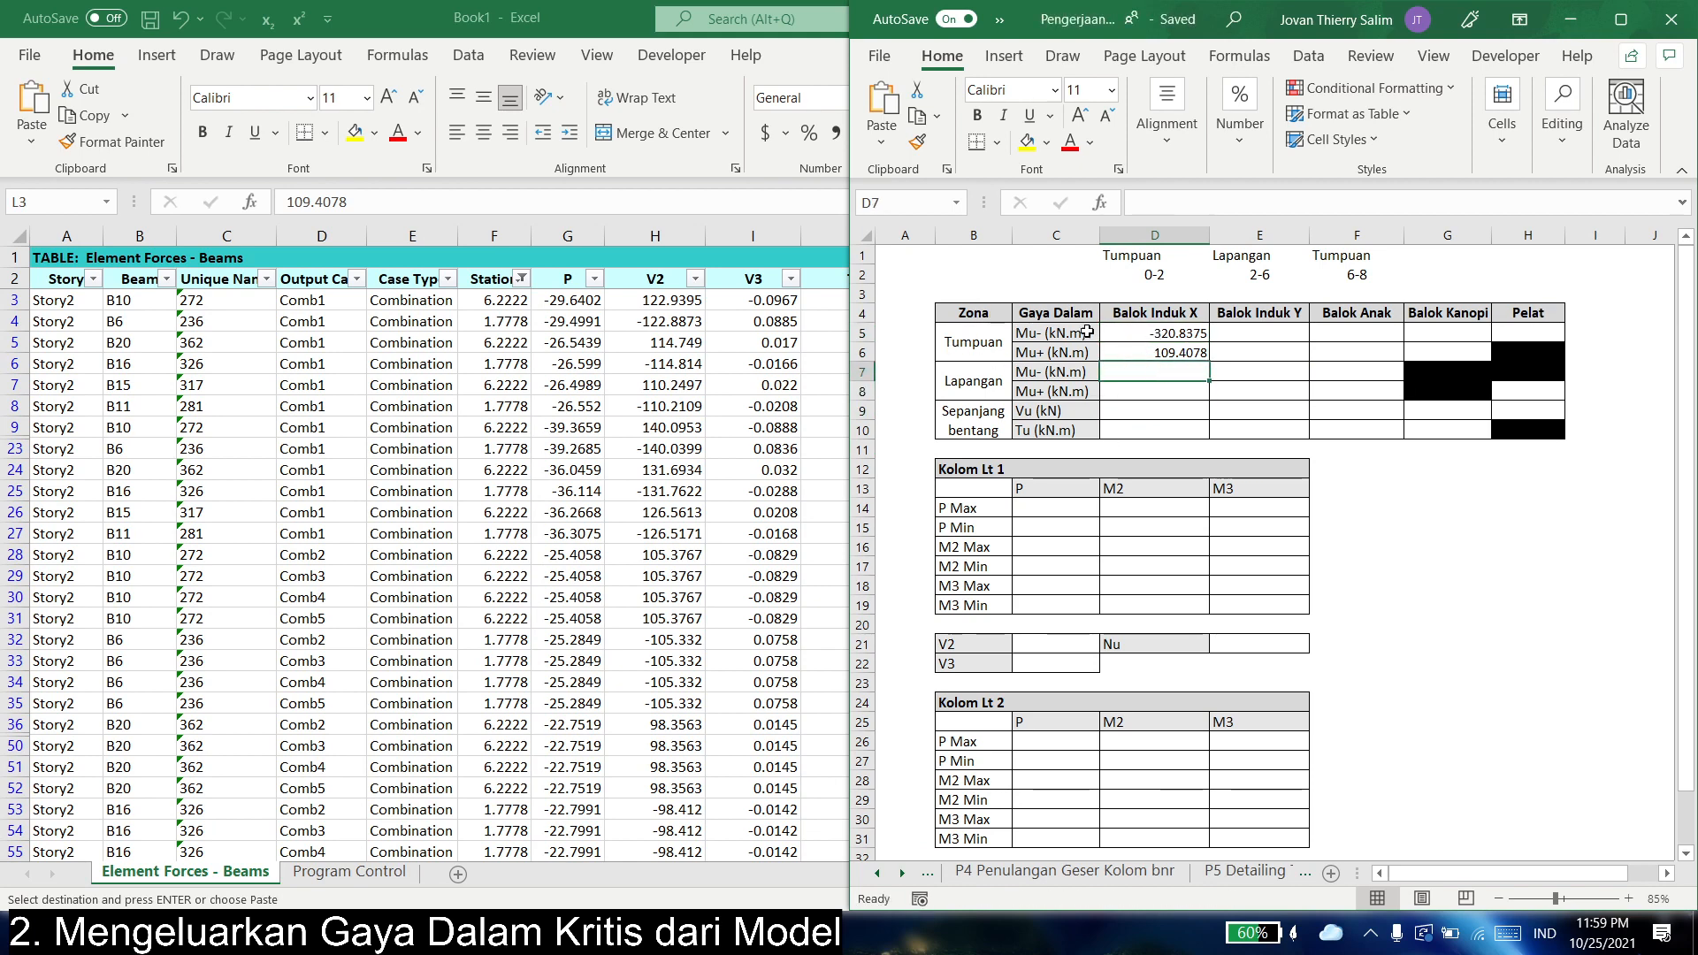
- Review the Mu- and Mu+ entries in the Balok Induk X Tumpuan rows of the summary table
click(992, 335)
click(1063, 330)
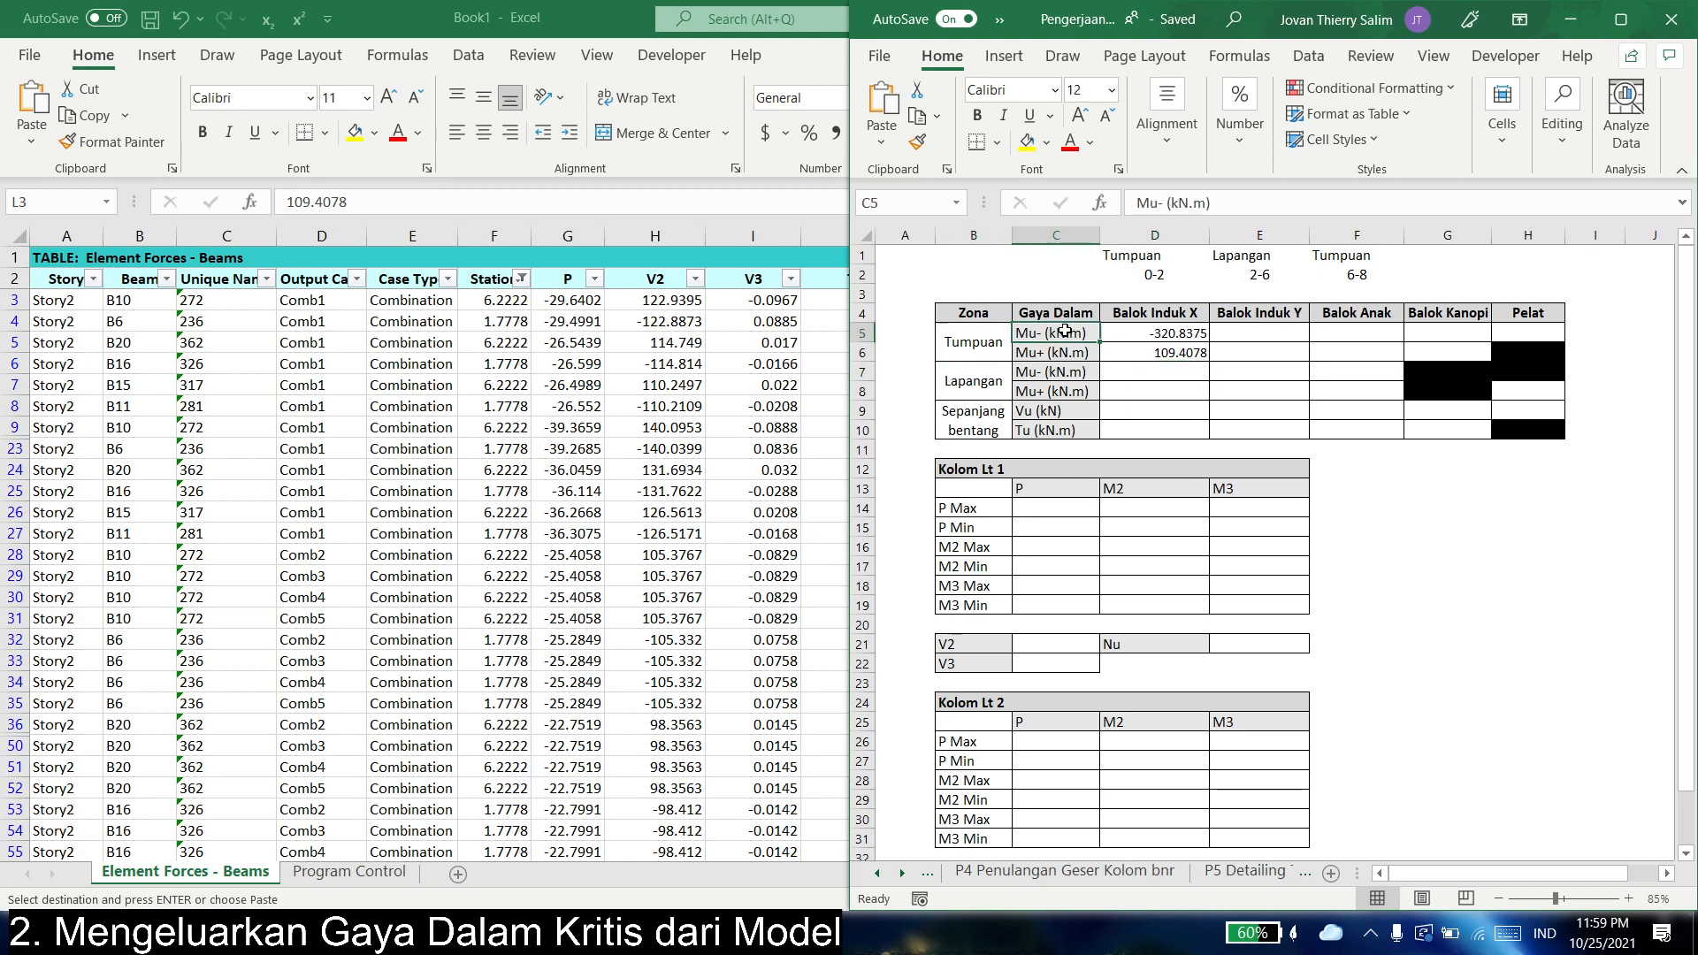
click(1192, 330)
click(1164, 351)
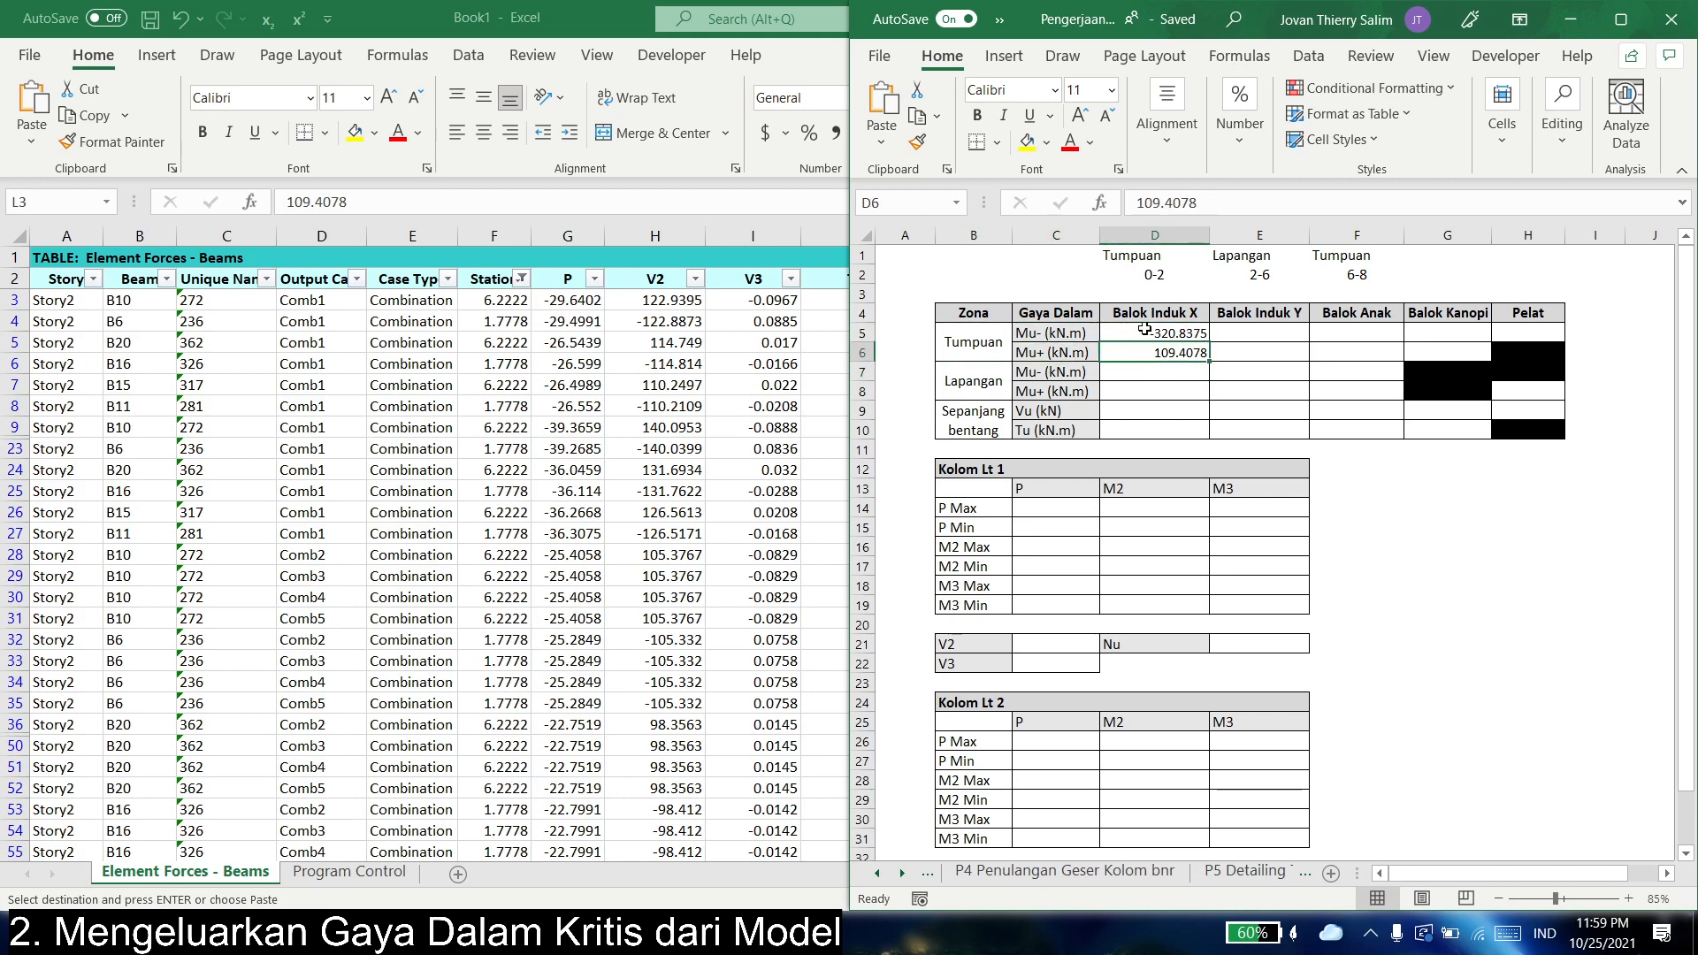
click(1144, 329)
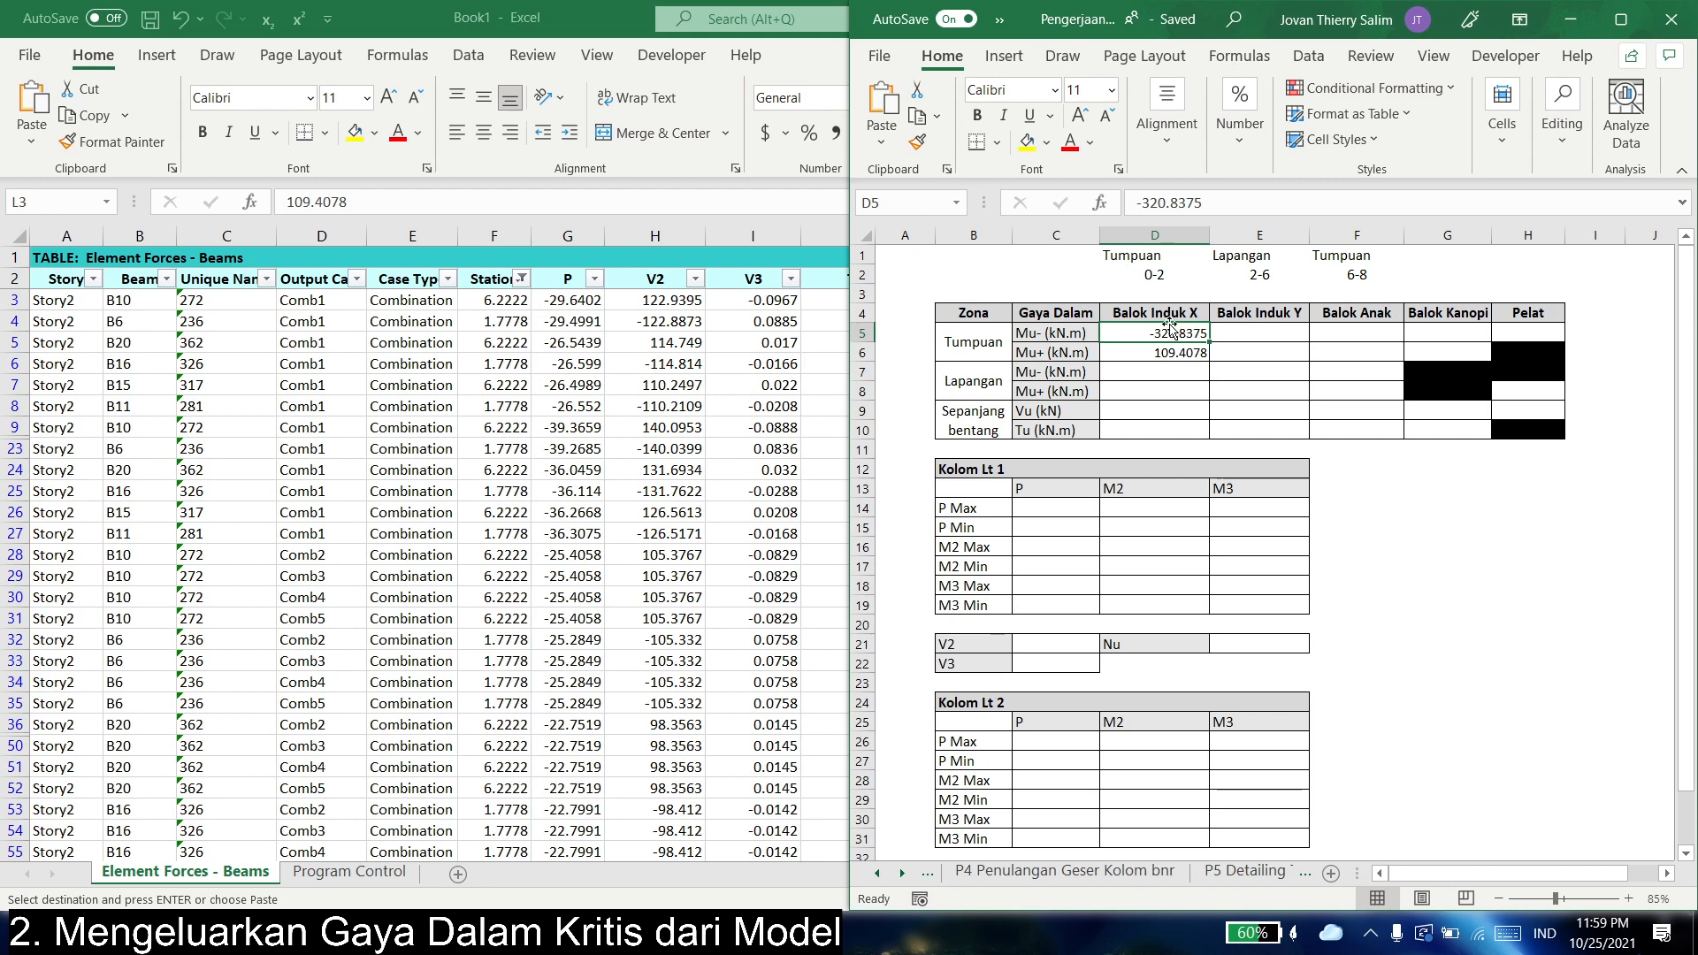
click(1178, 351)
click(1182, 331)
click(1179, 356)
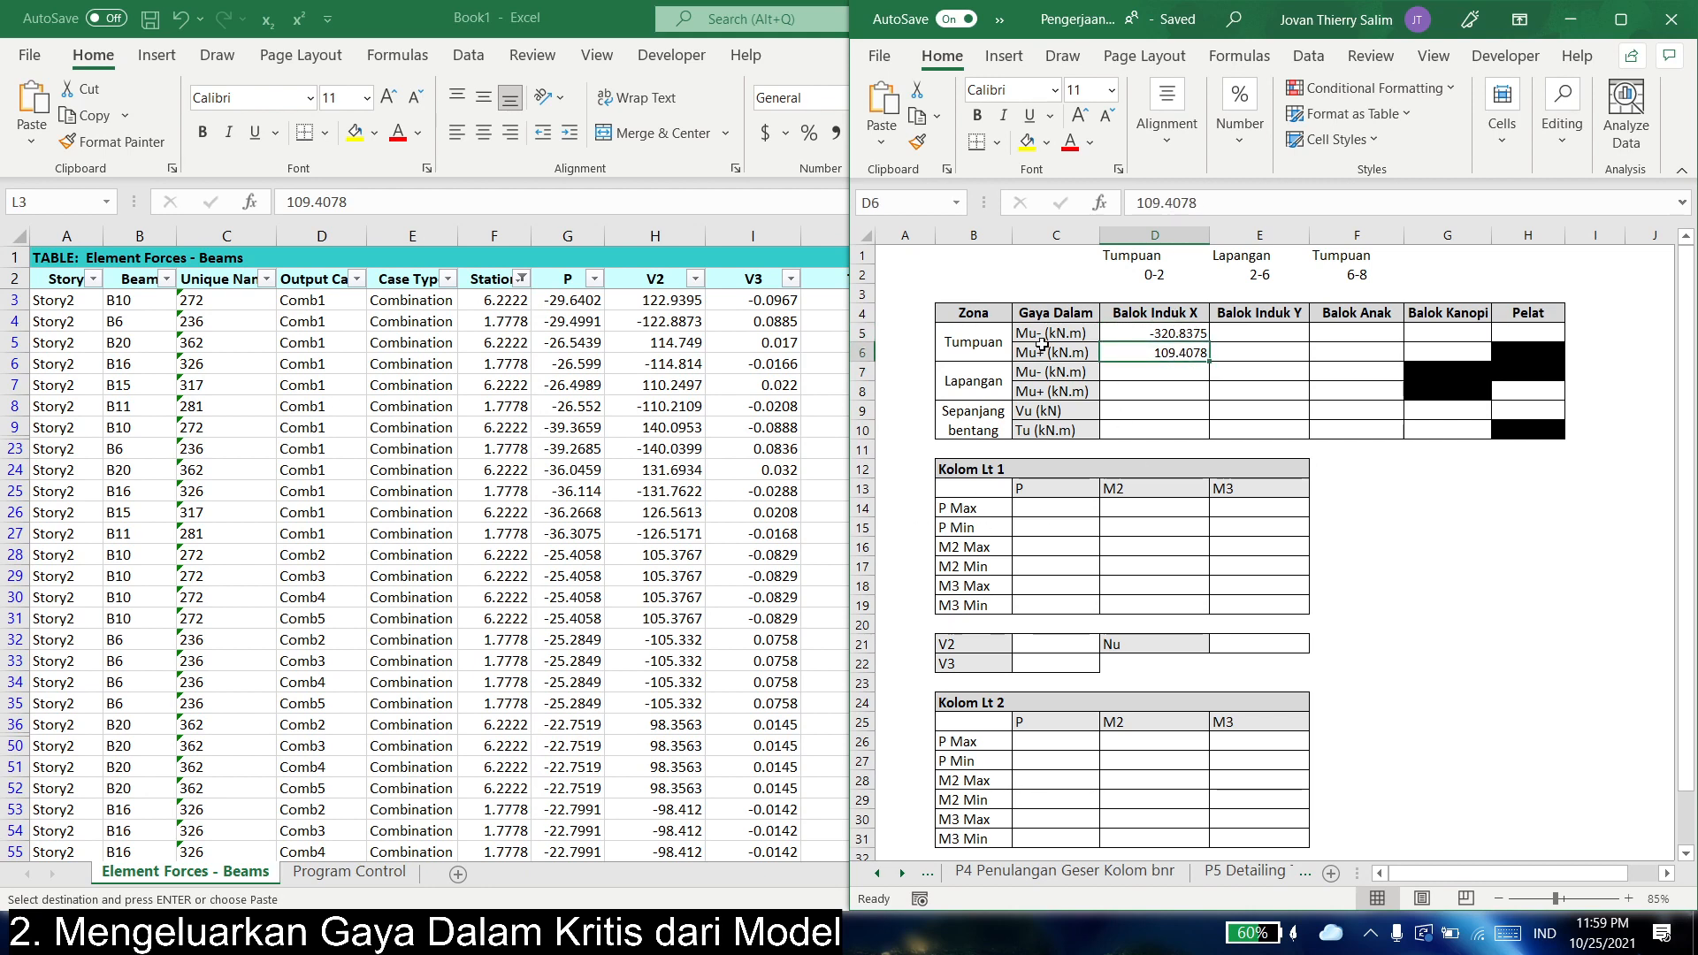
click(1162, 327)
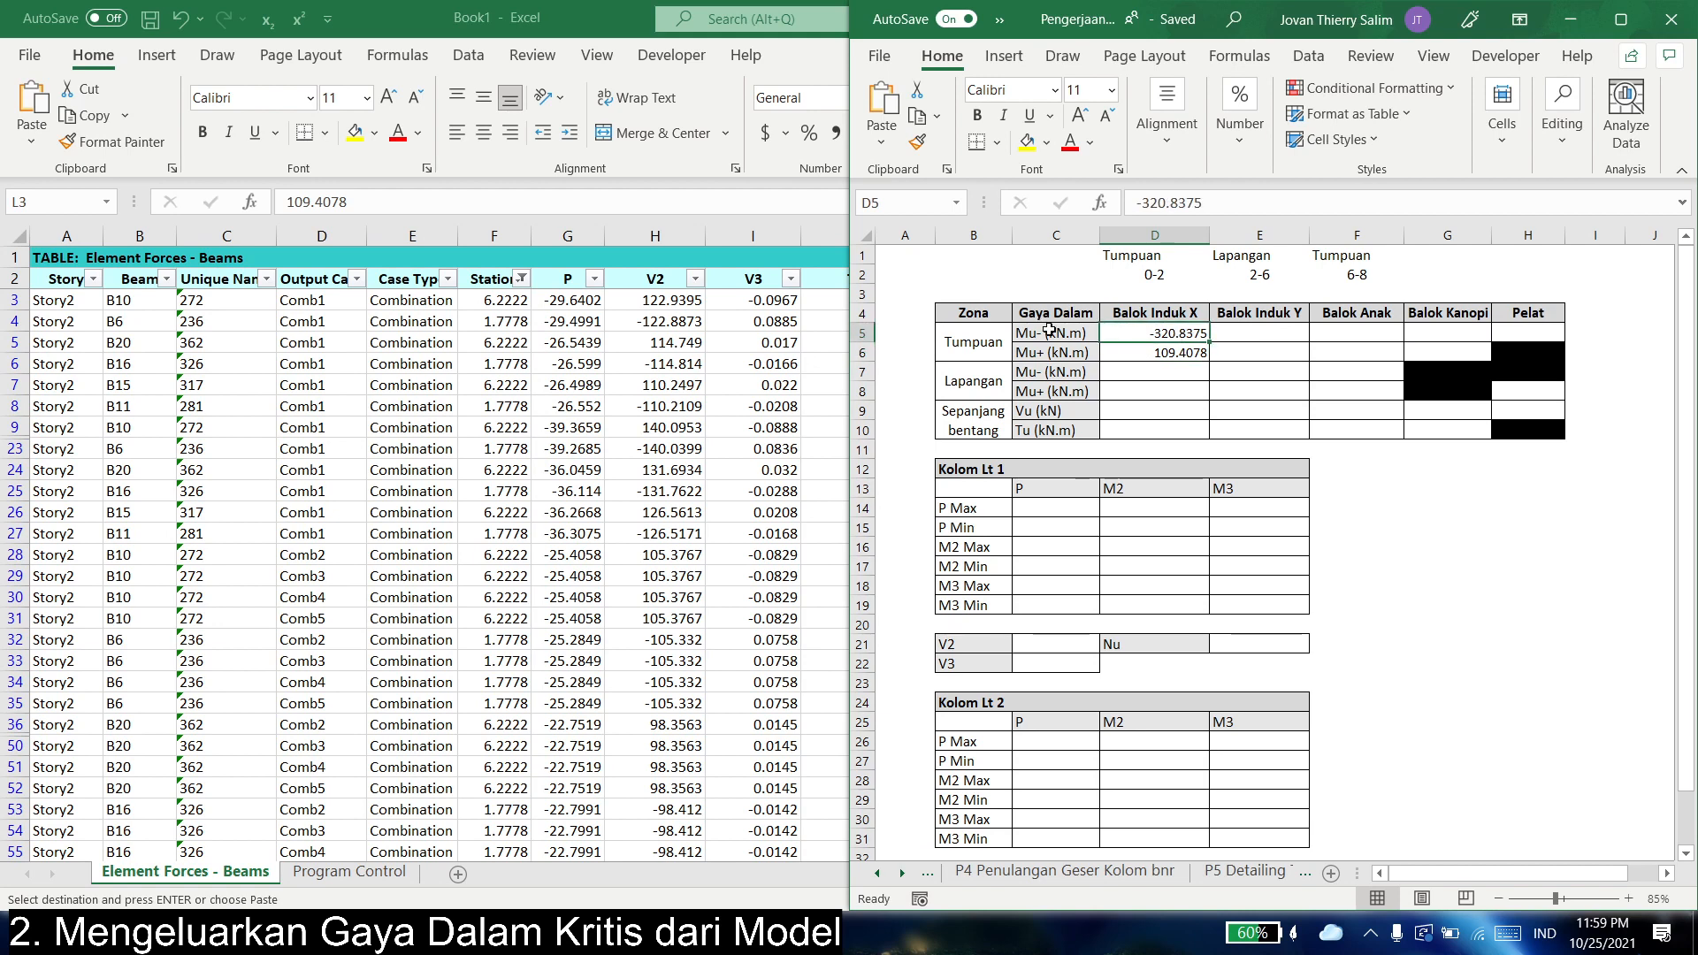
- Filter the beam forces table to Station values greater than or equal to 2 and less than or equal to 6
click(710, 425)
click(841, 408)
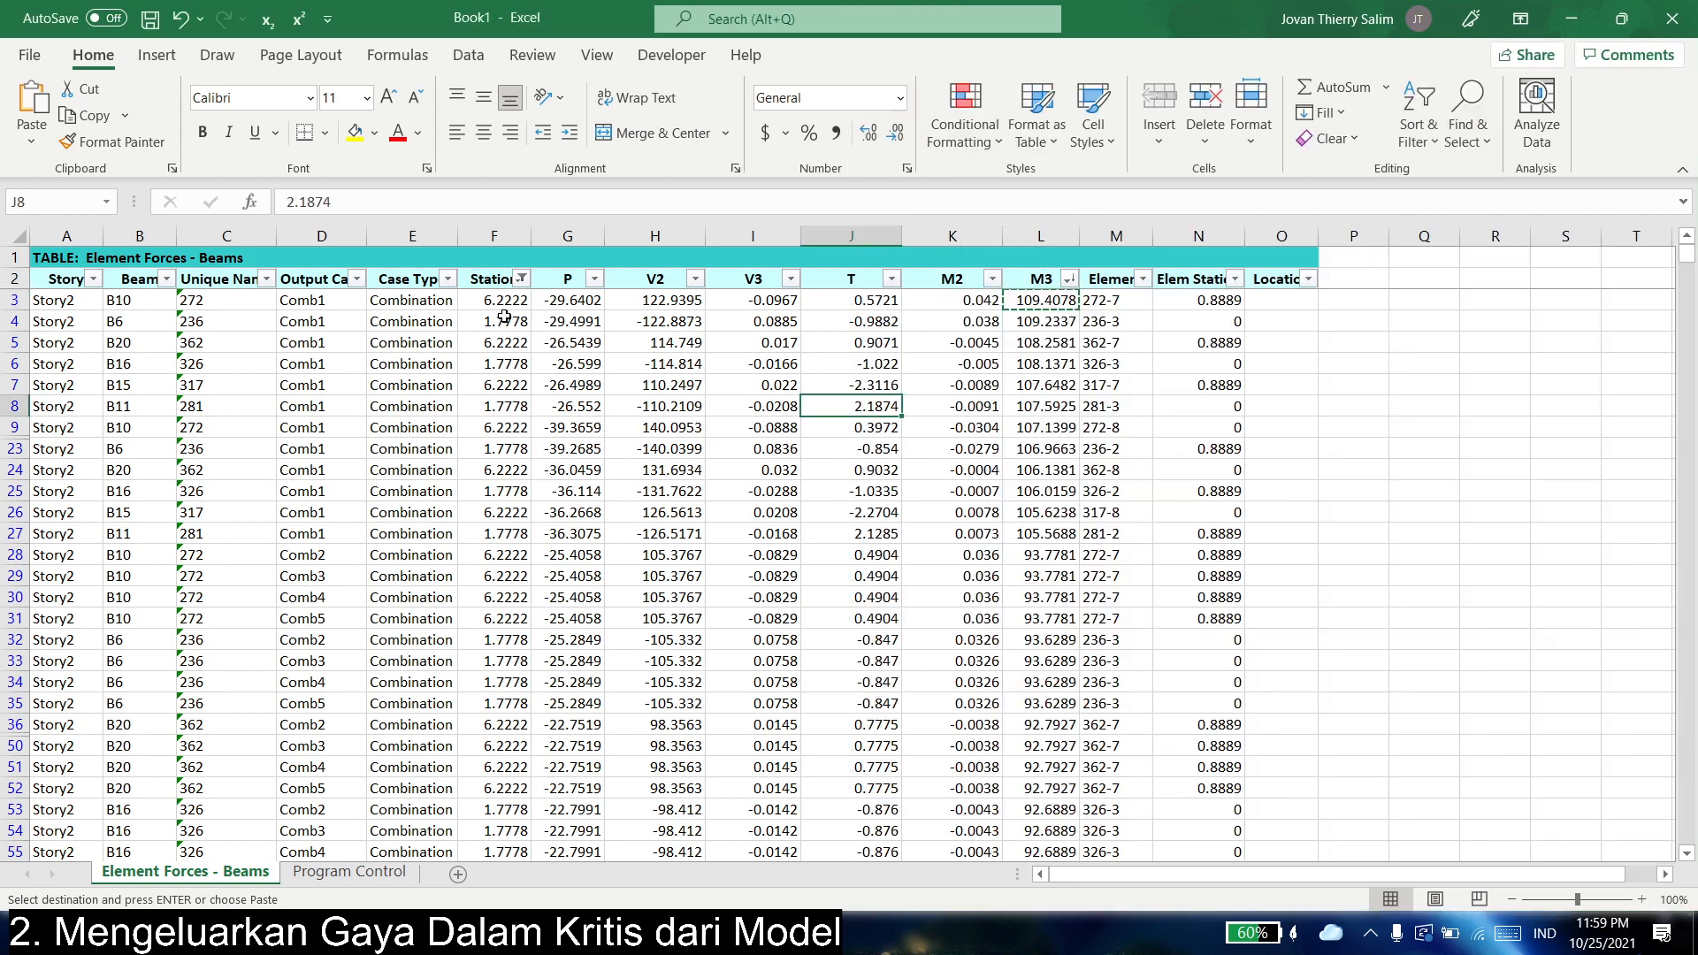
click(1024, 361)
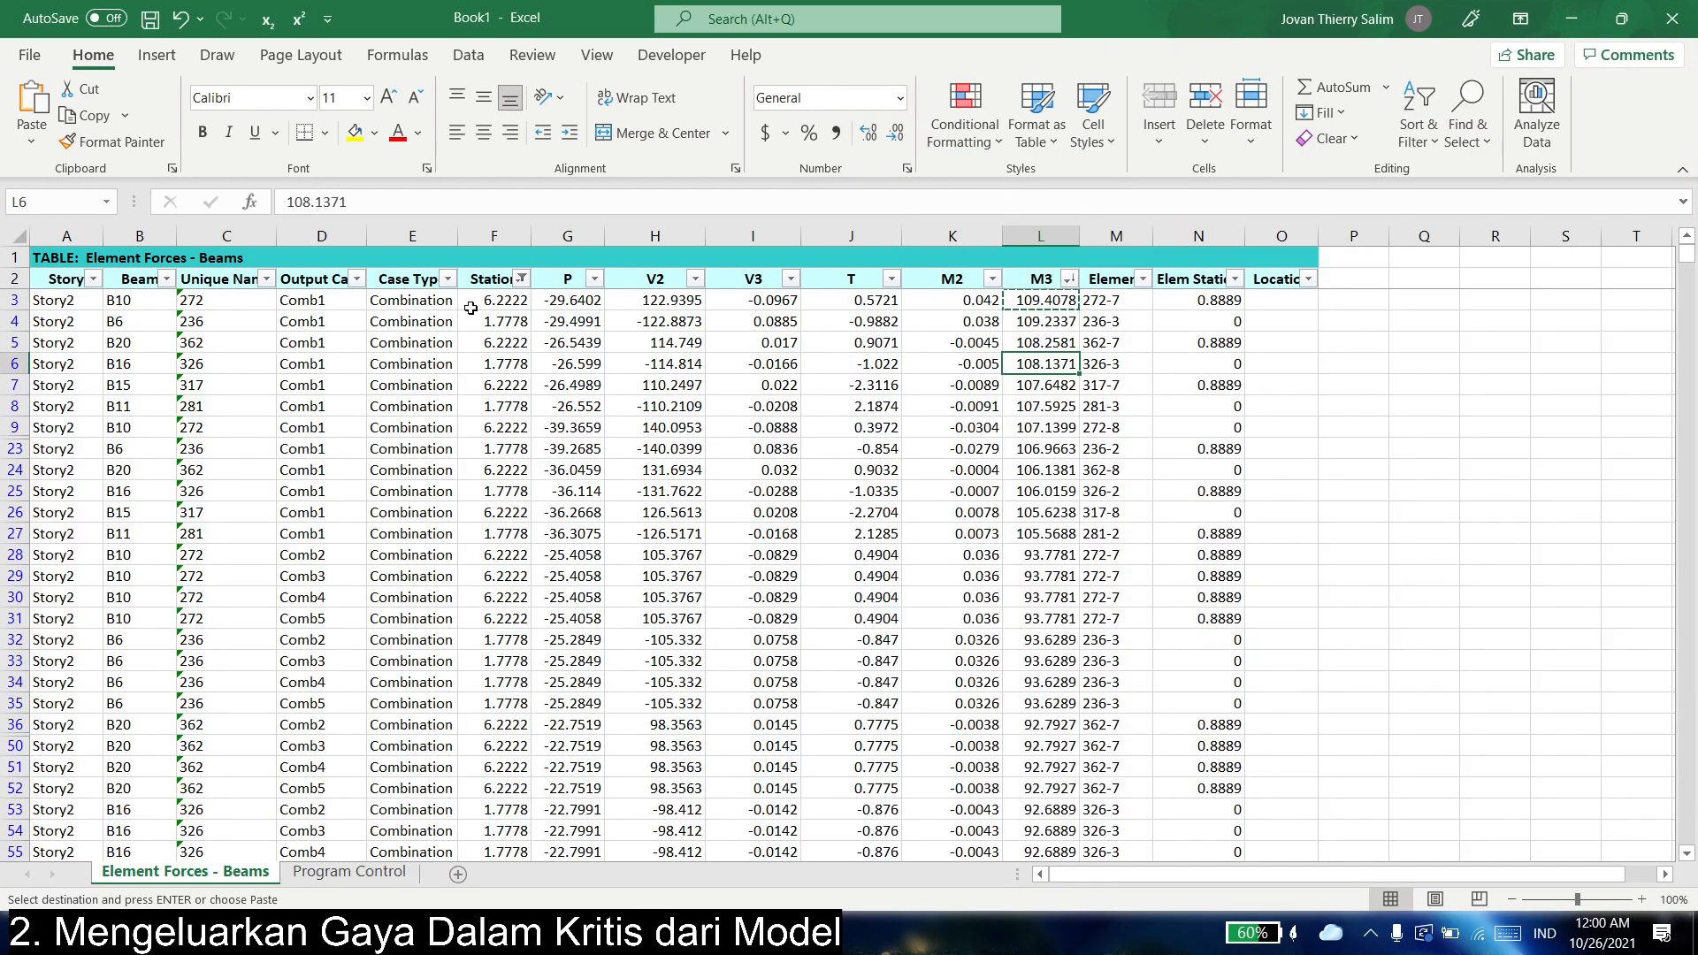
click(522, 279)
mouse_move(487, 486)
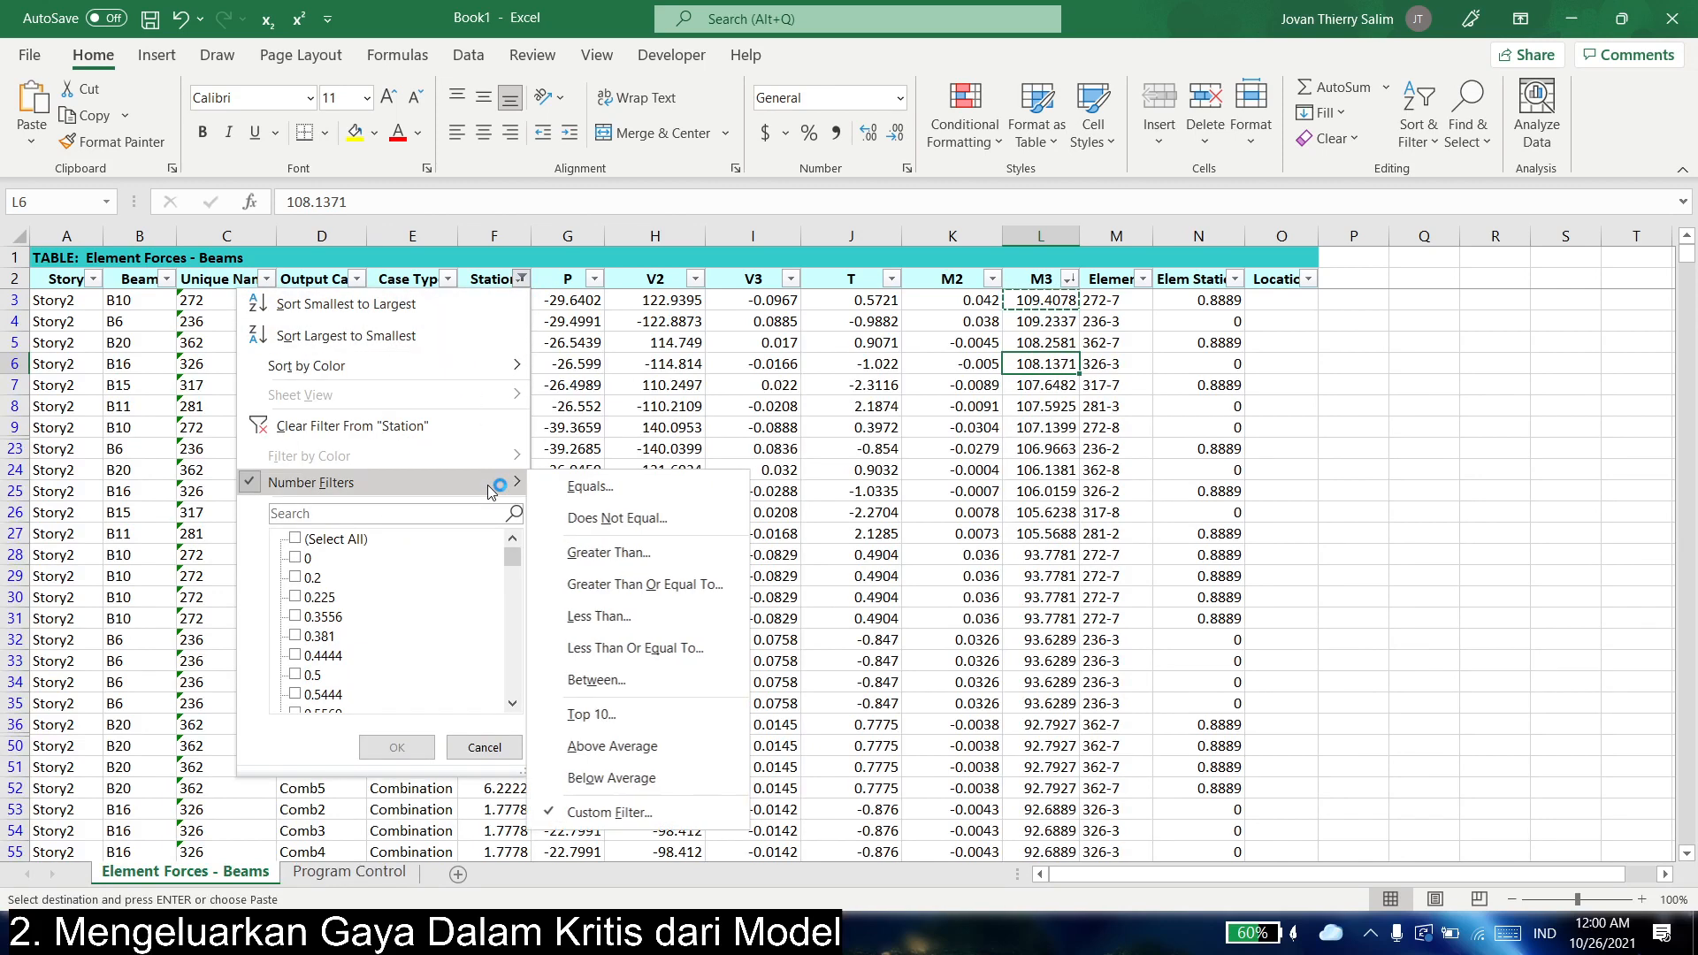
click(635, 814)
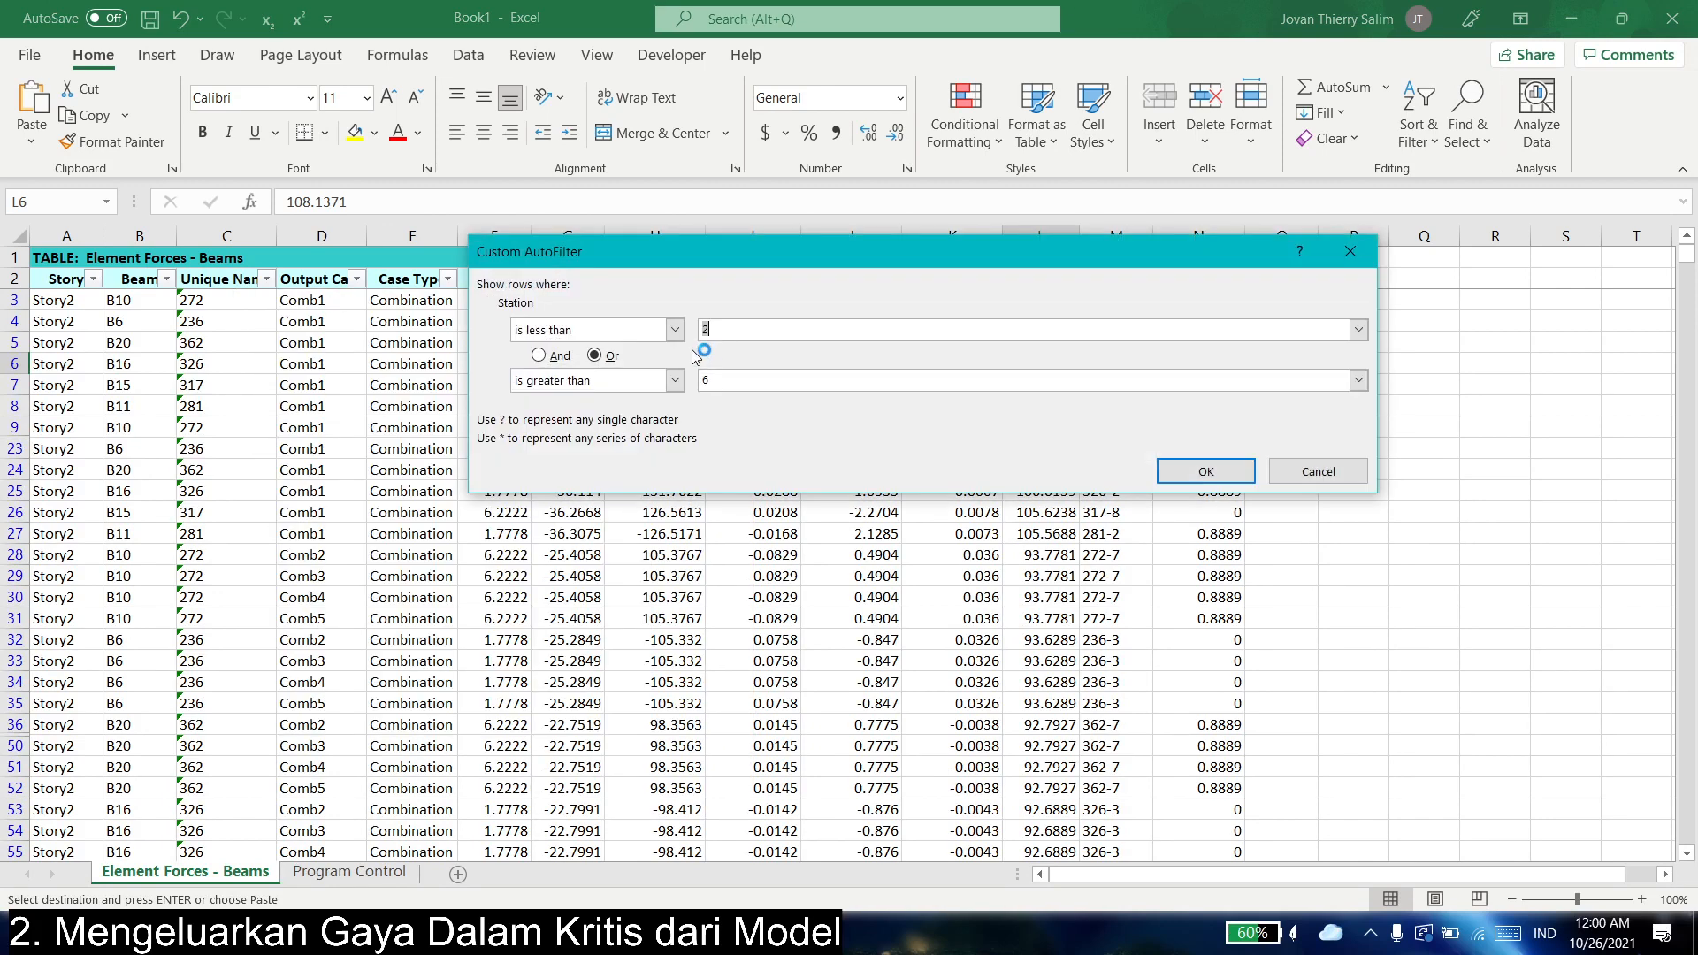
click(675, 330)
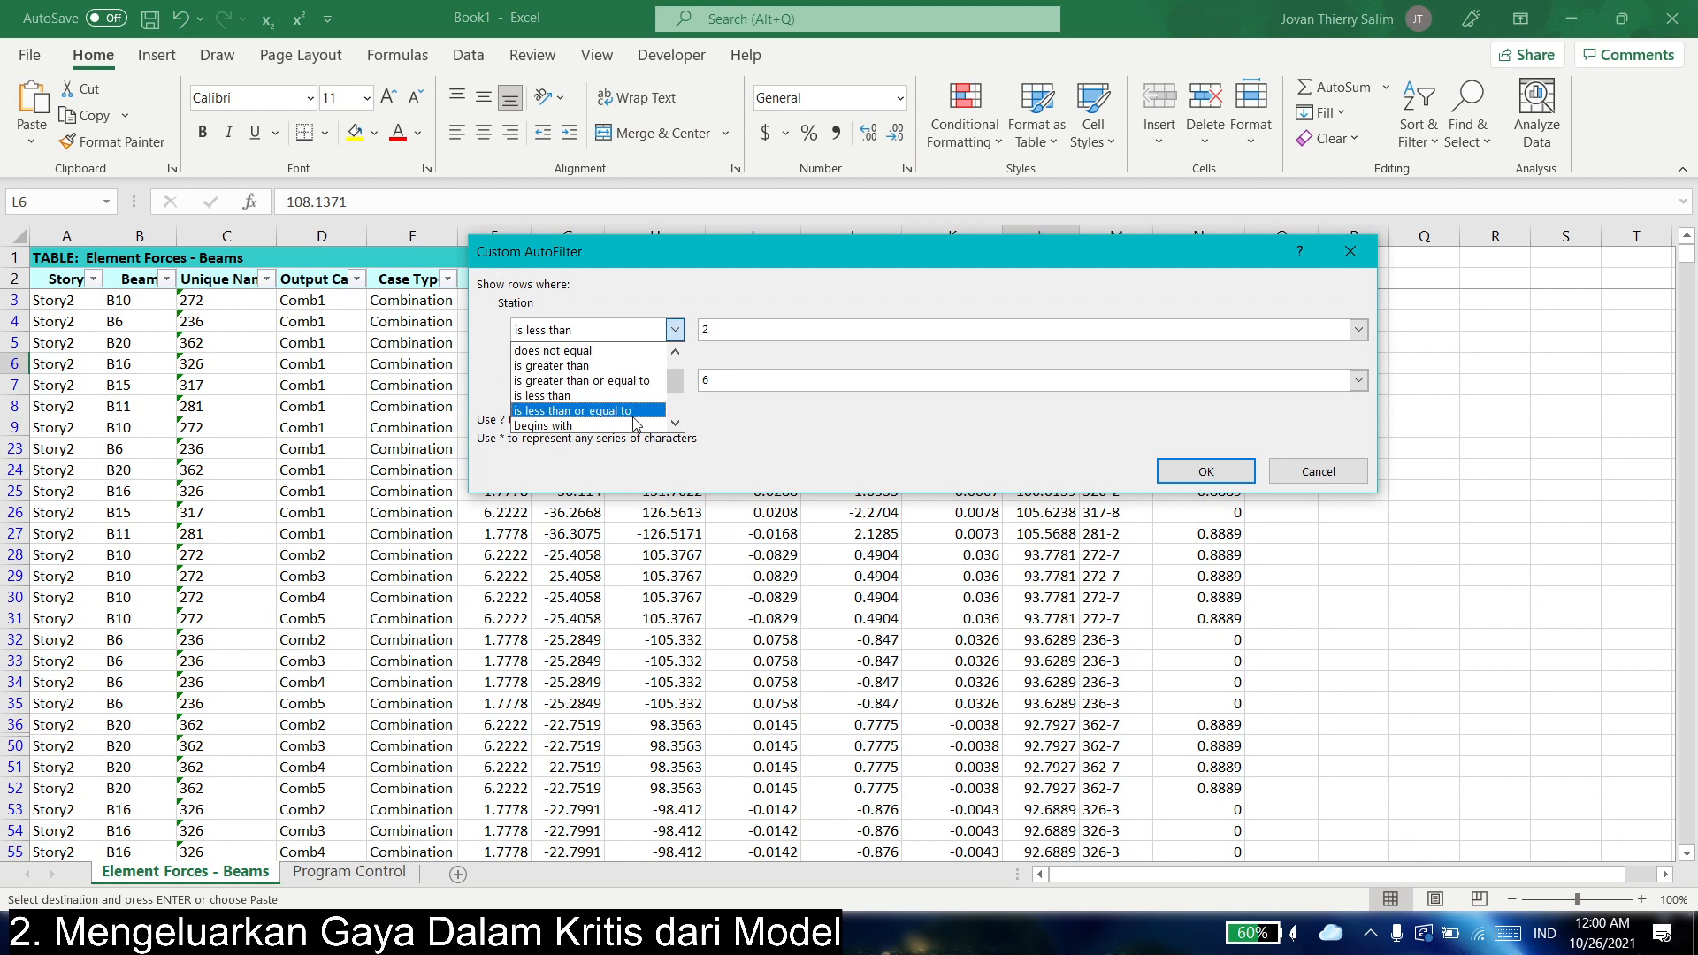
click(634, 380)
click(674, 380)
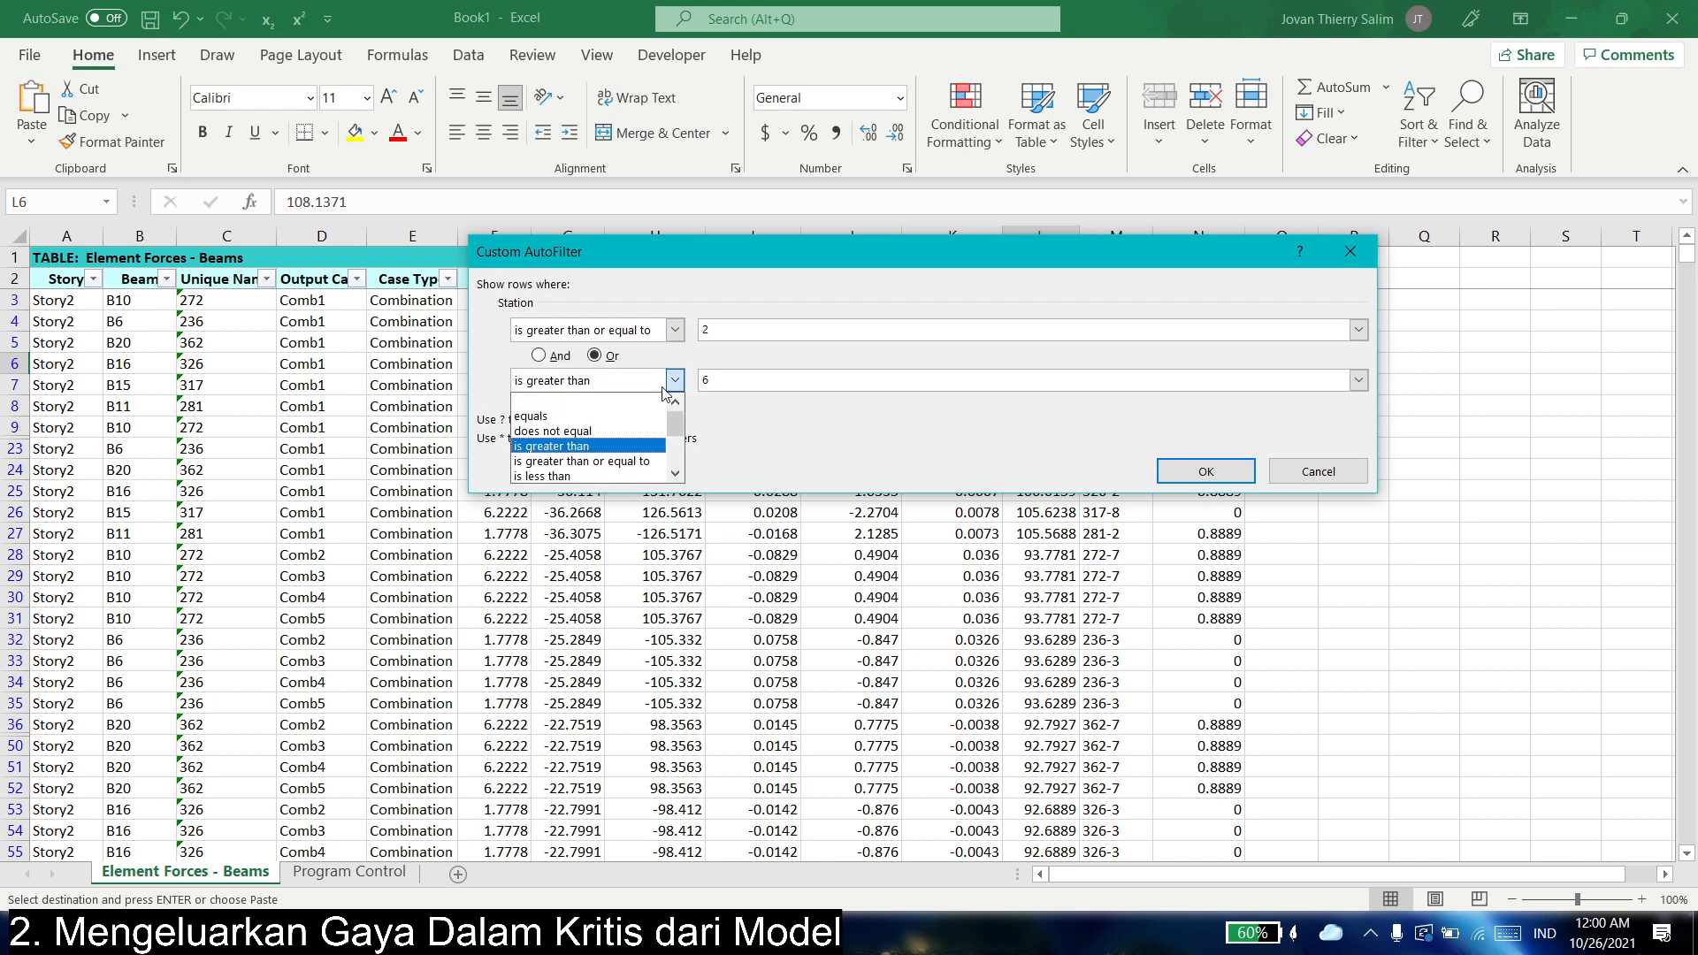
scroll(646, 433, down, 1)
click(634, 448)
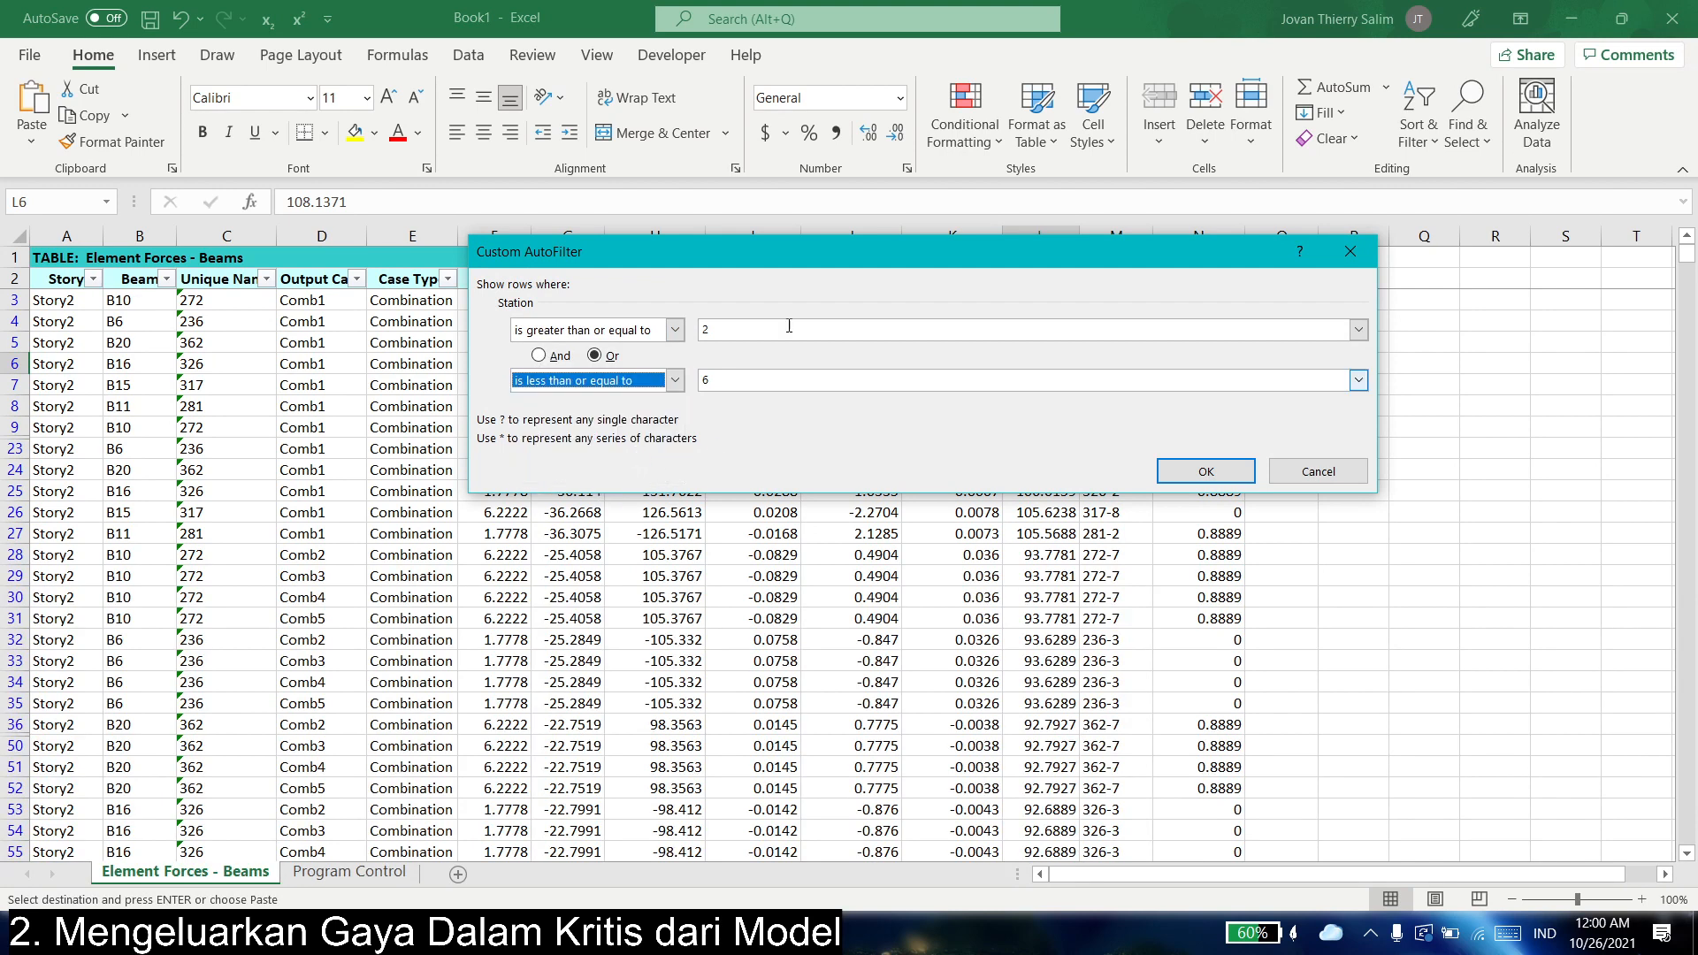
click(538, 355)
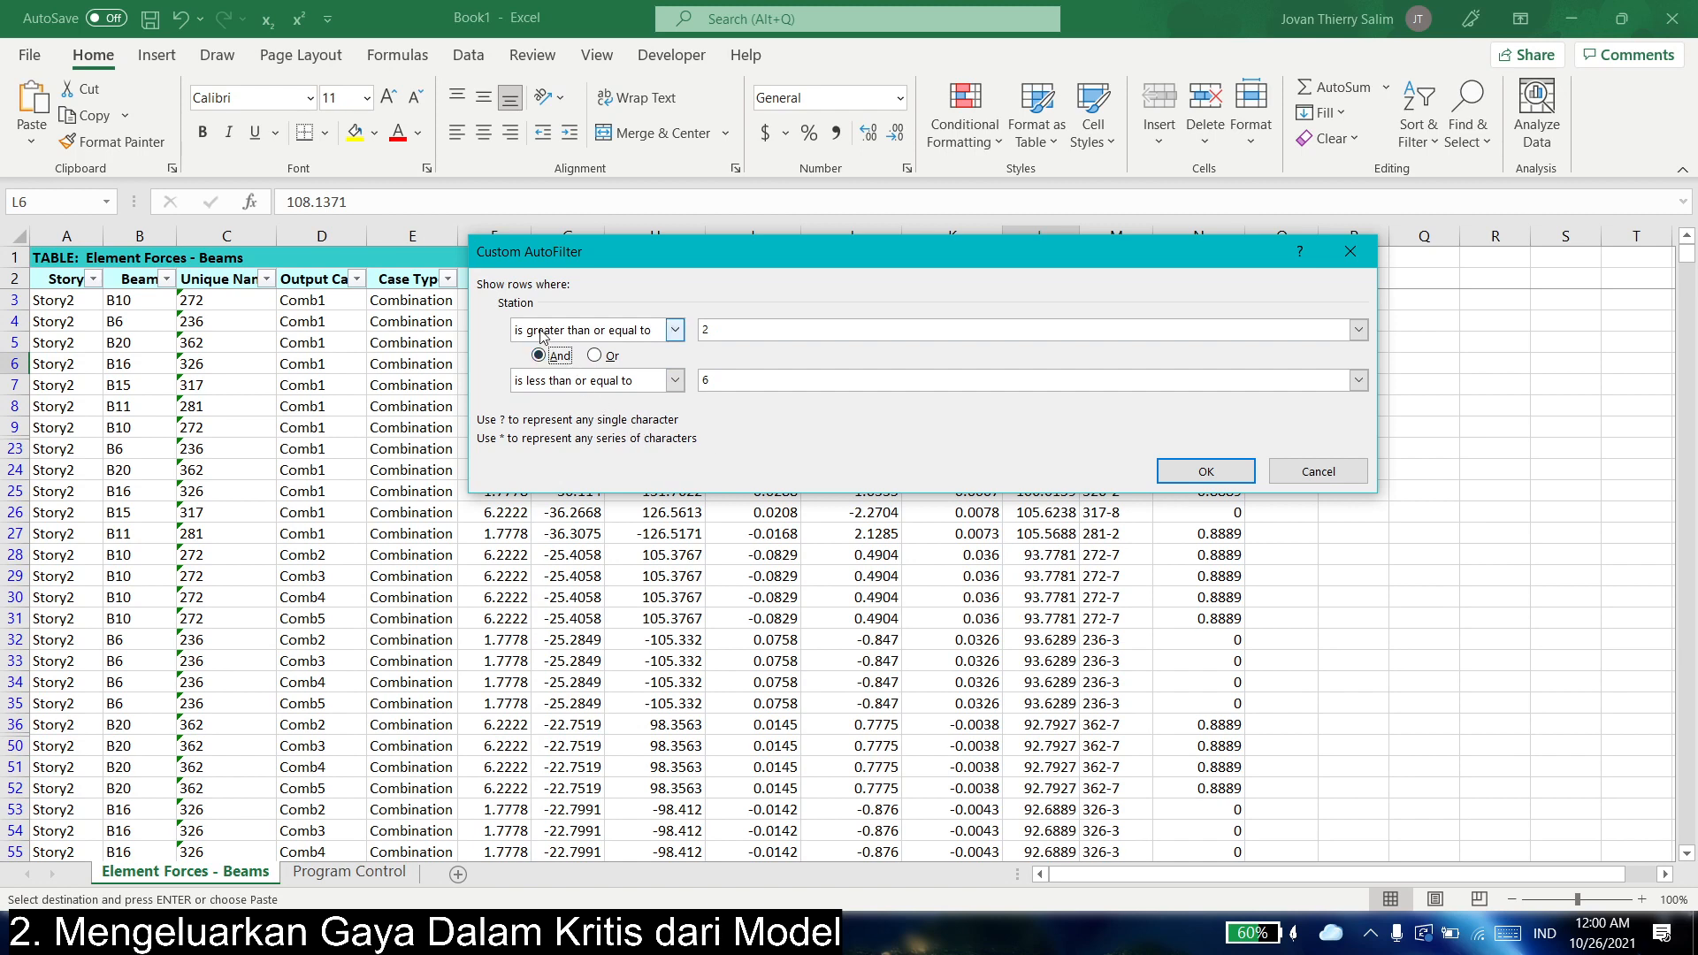
click(1205, 471)
- For the Balok Induk X Lapangan Mu- entry, sort the beam forces by M3 from smallest to largest and copy the lowest moment
key(alt+Tab)
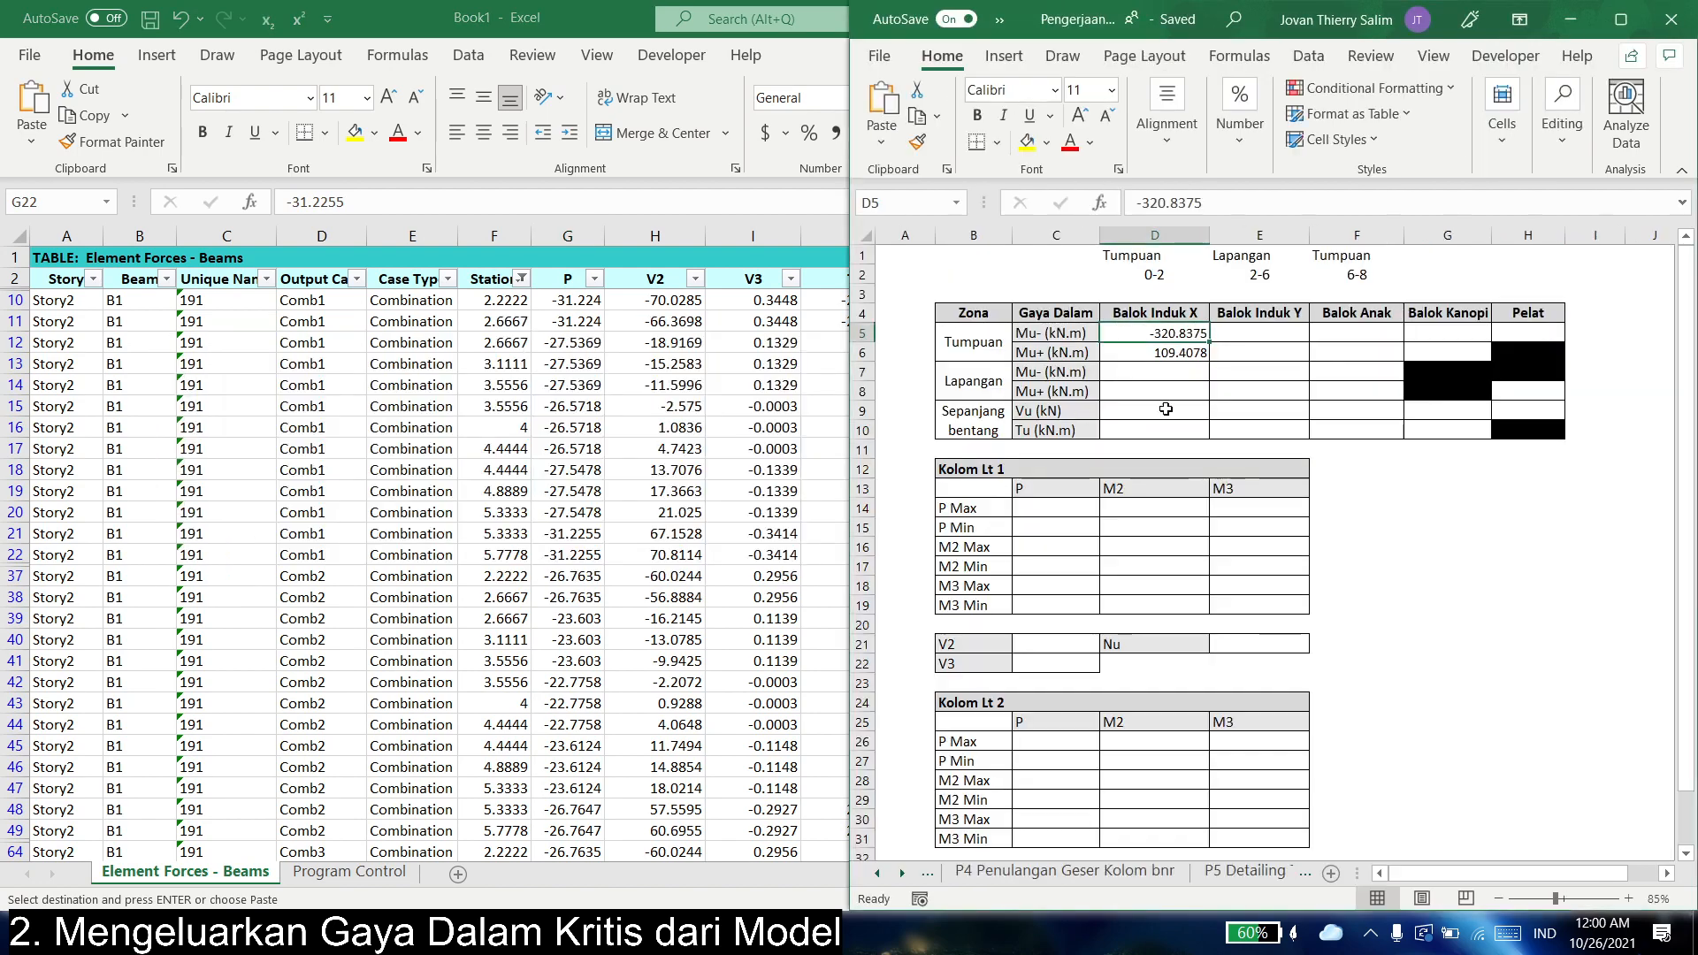
click(997, 374)
click(1026, 372)
key(alt+Tab)
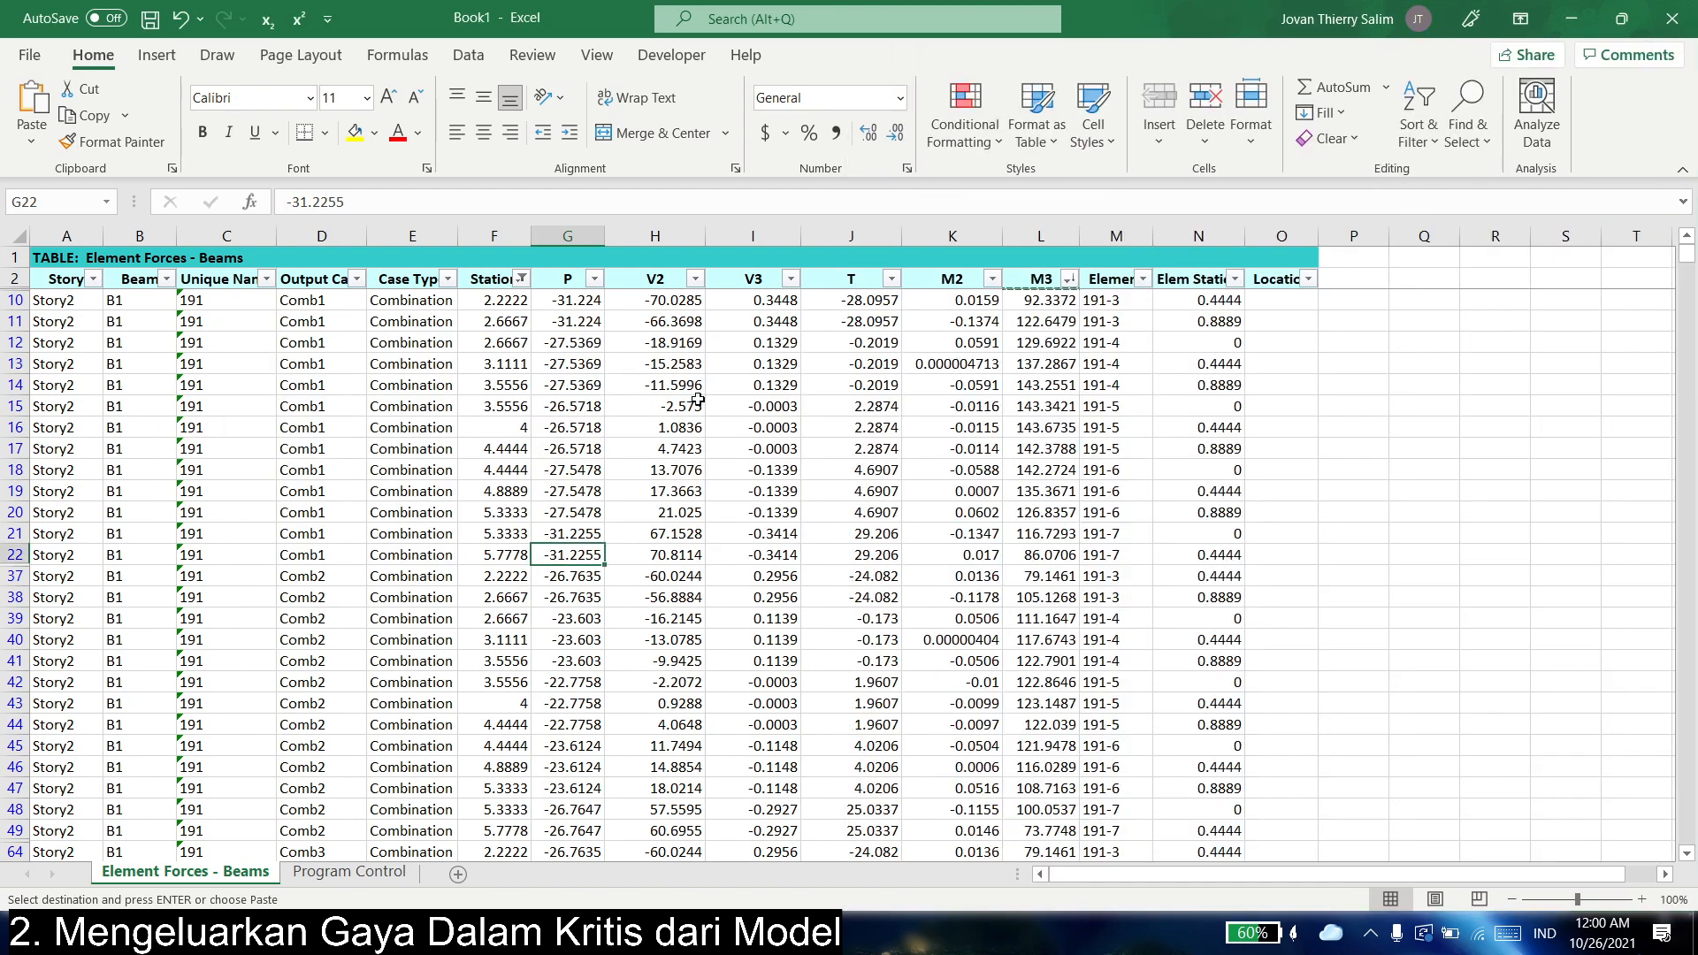
click(1069, 279)
click(1049, 305)
click(1047, 305)
key(ctrl+c)
- Paste -67.6903 into the Balok Induk X Lapangan Mu- cell in the table's own formatting
key(alt+Tab)
click(1143, 373)
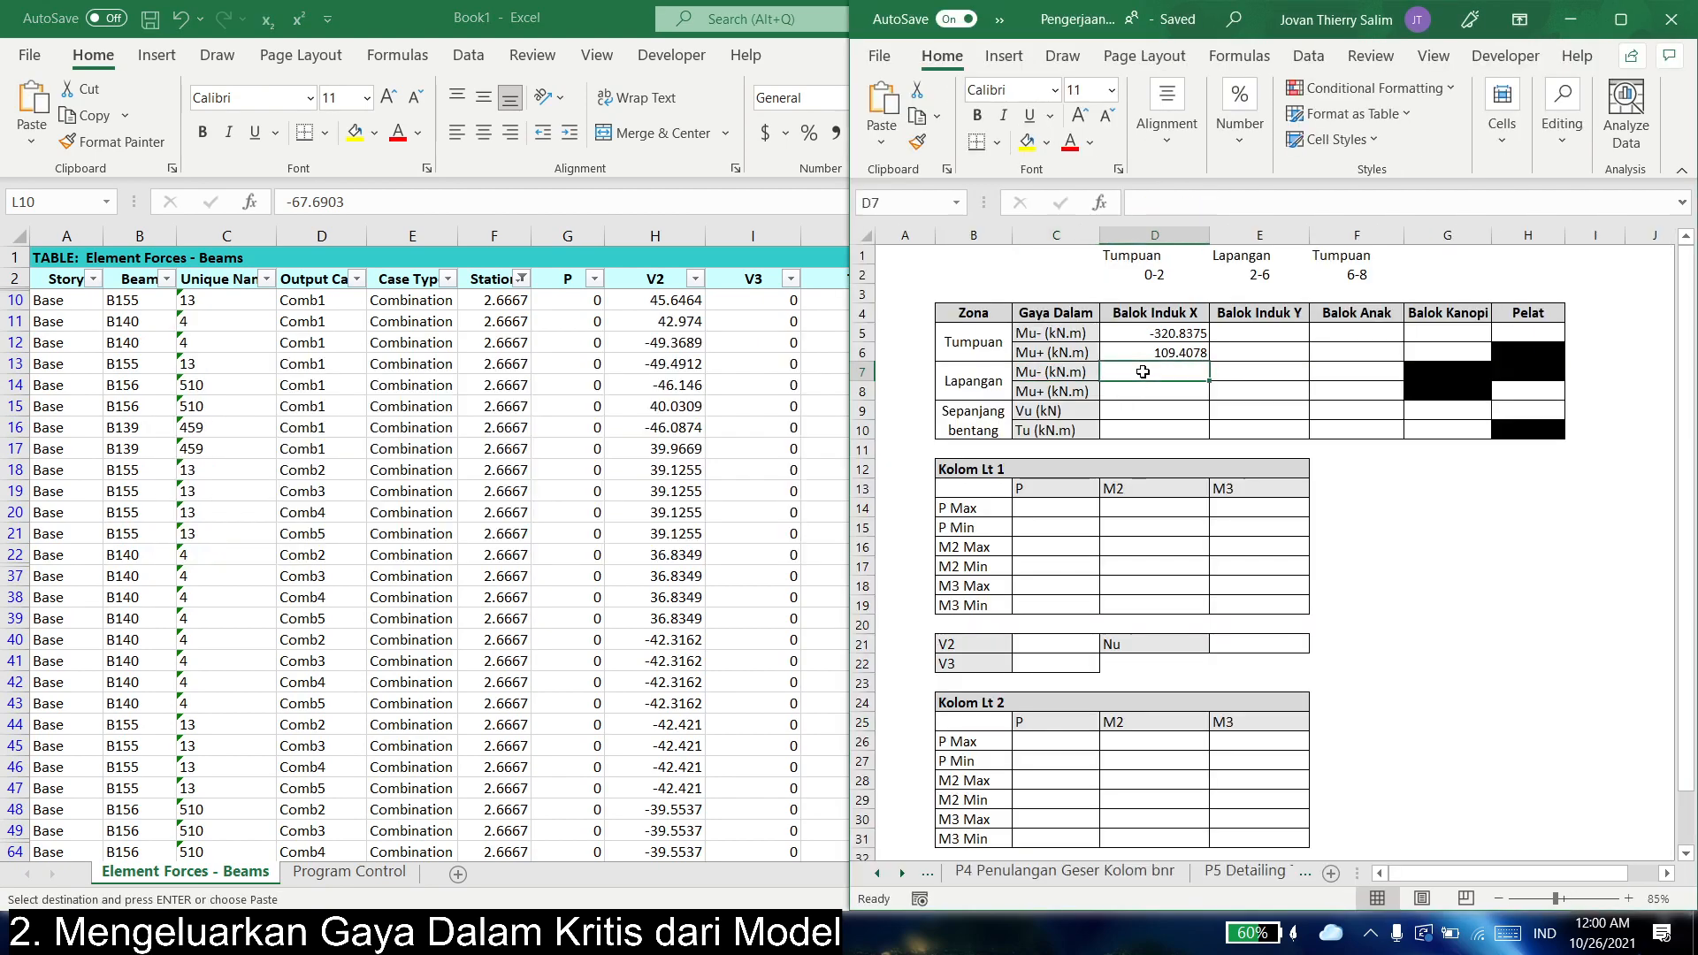
right_click(1146, 372)
click(1263, 393)
- Sort the beam forces by M3 from largest to smallest and paste the highest moment, 220.77, into the Balok Induk X Lapangan Mu+ cell
key(alt+Tab)
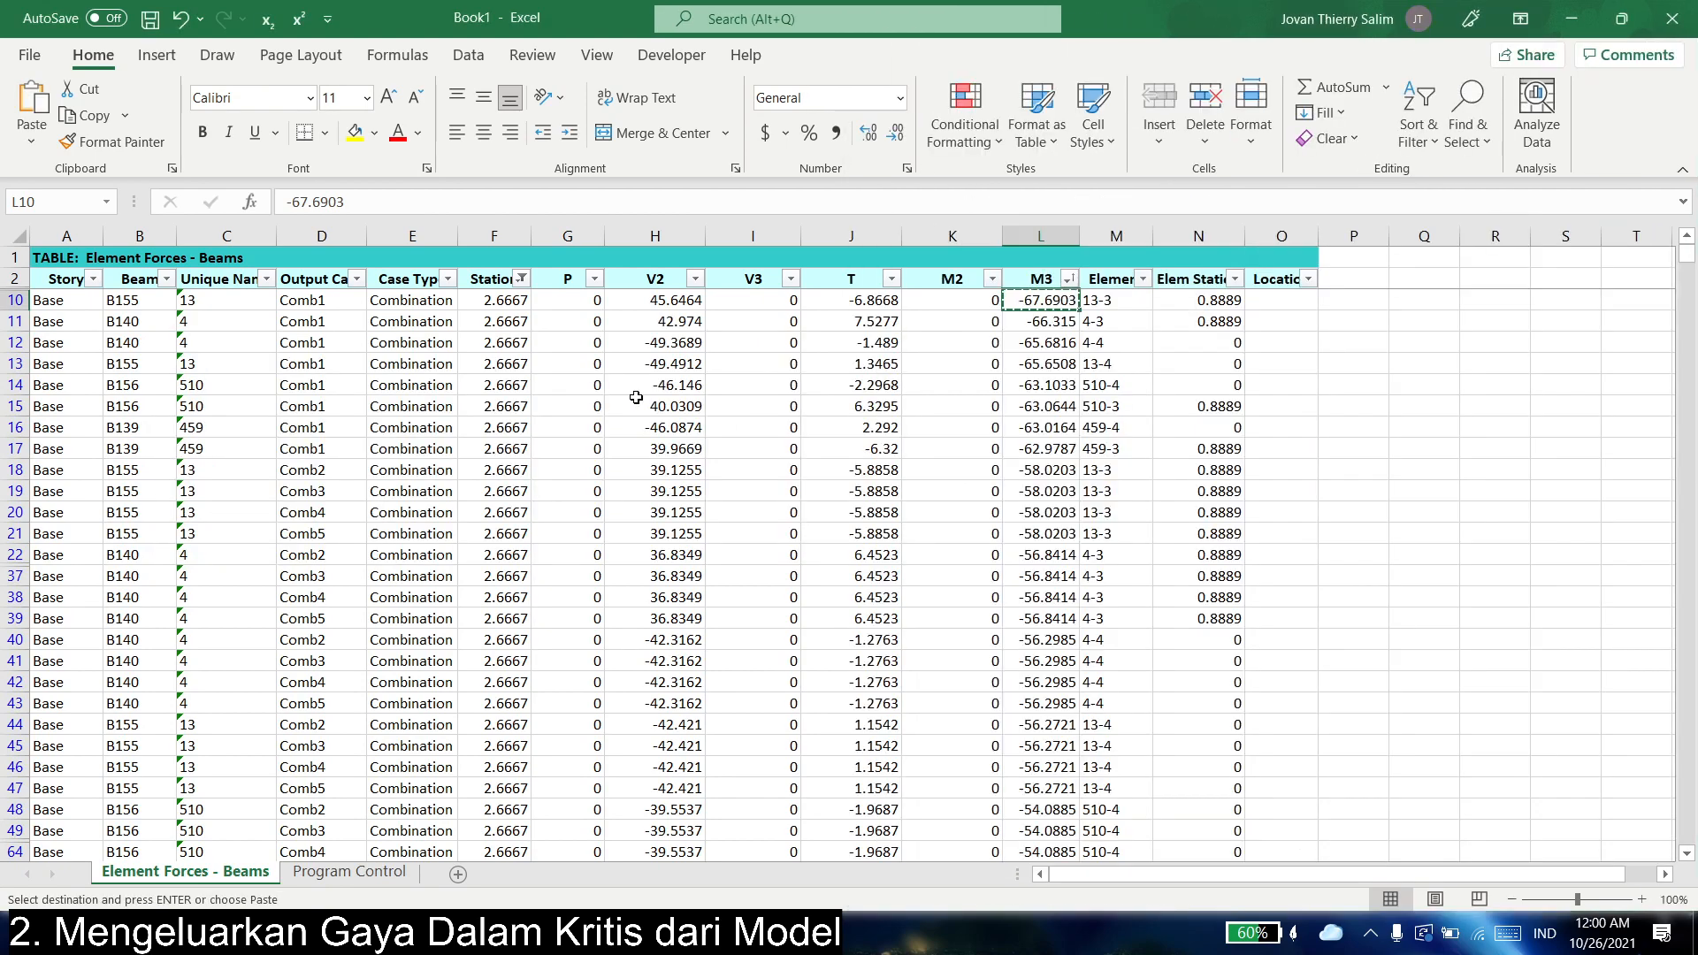
click(1071, 282)
click(991, 340)
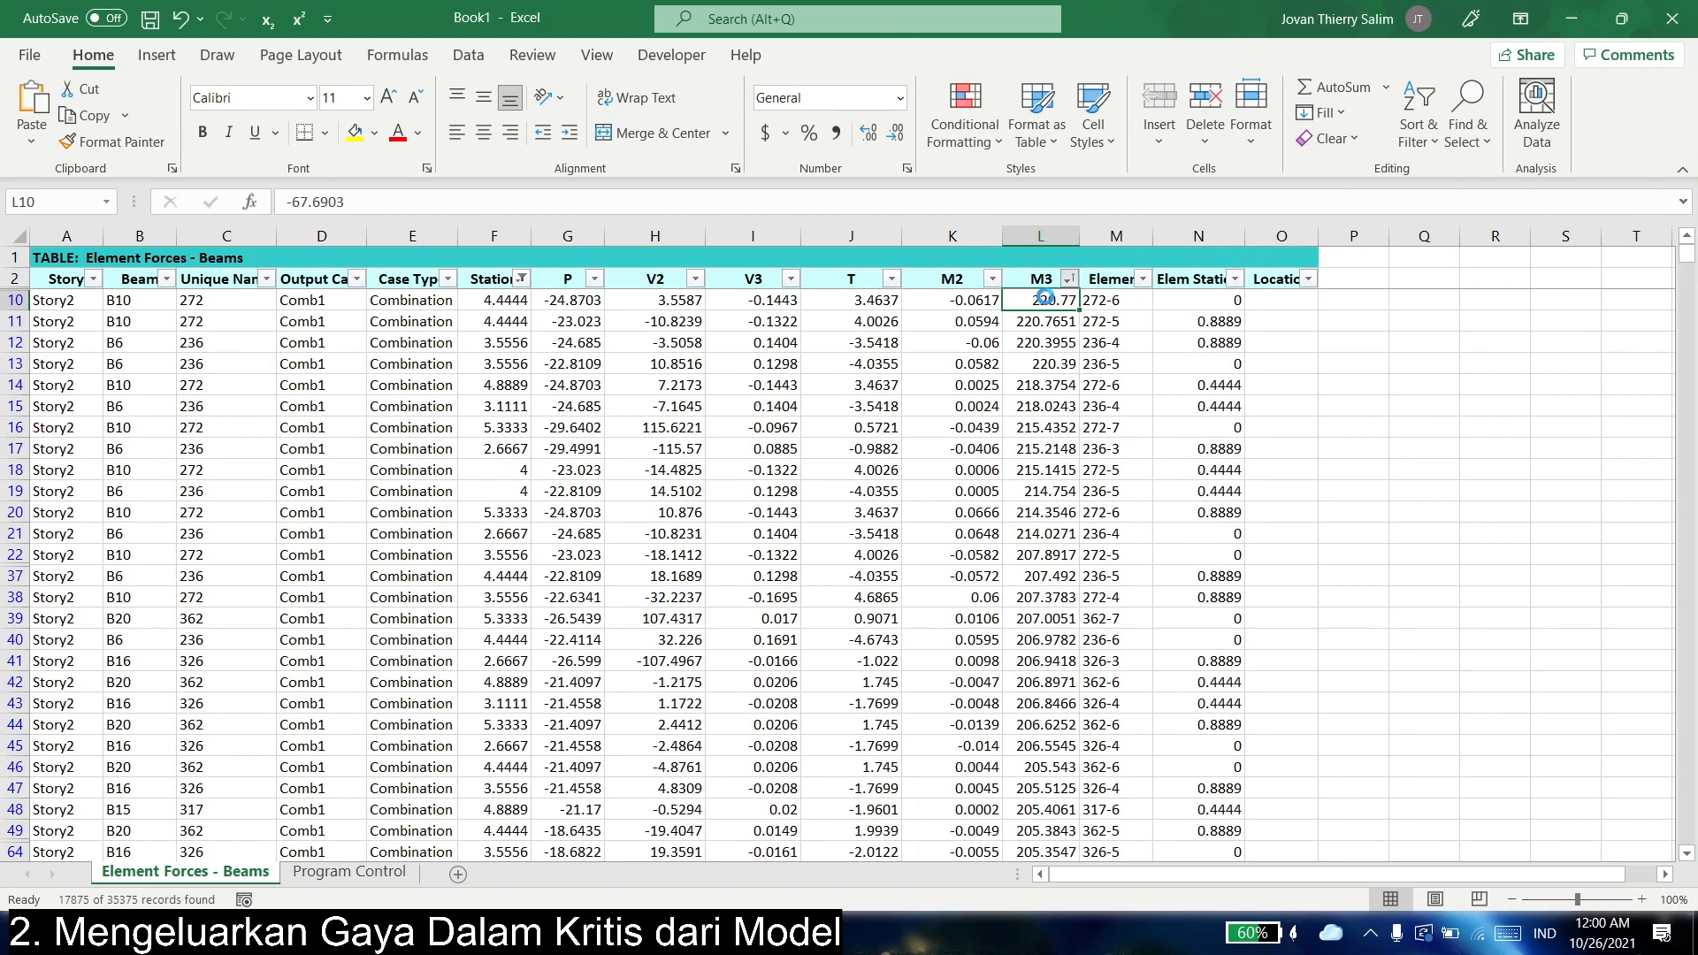
key(alt+Tab)
click(1141, 391)
right_click(1143, 391)
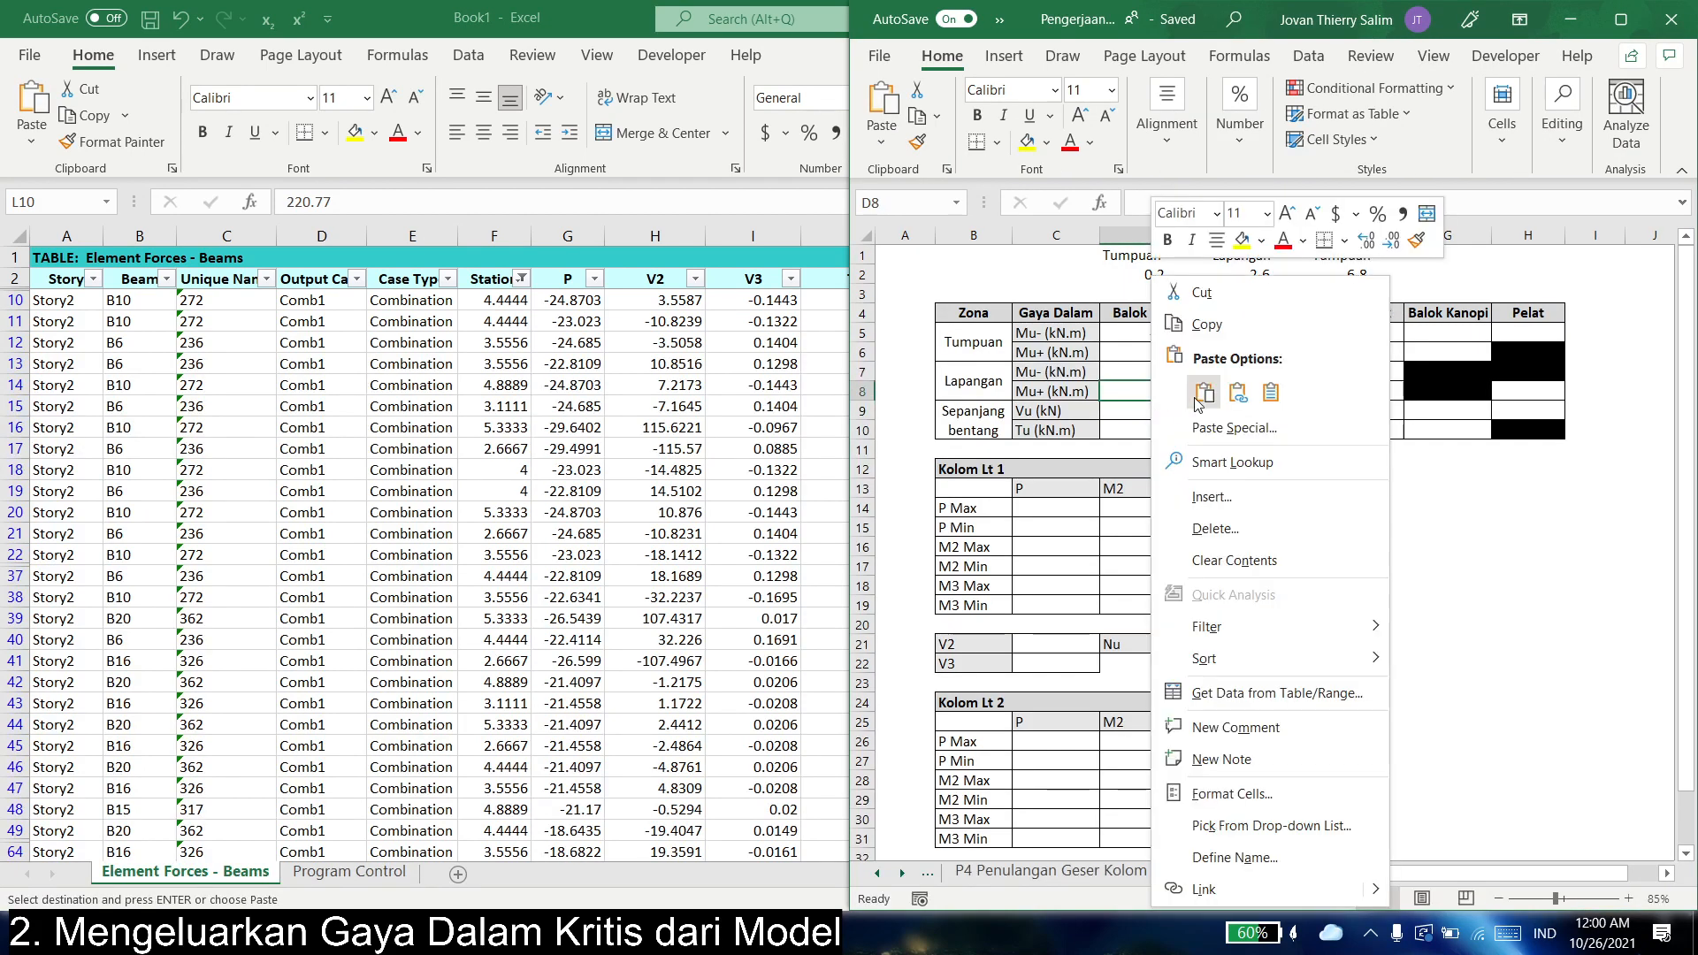
click(1226, 398)
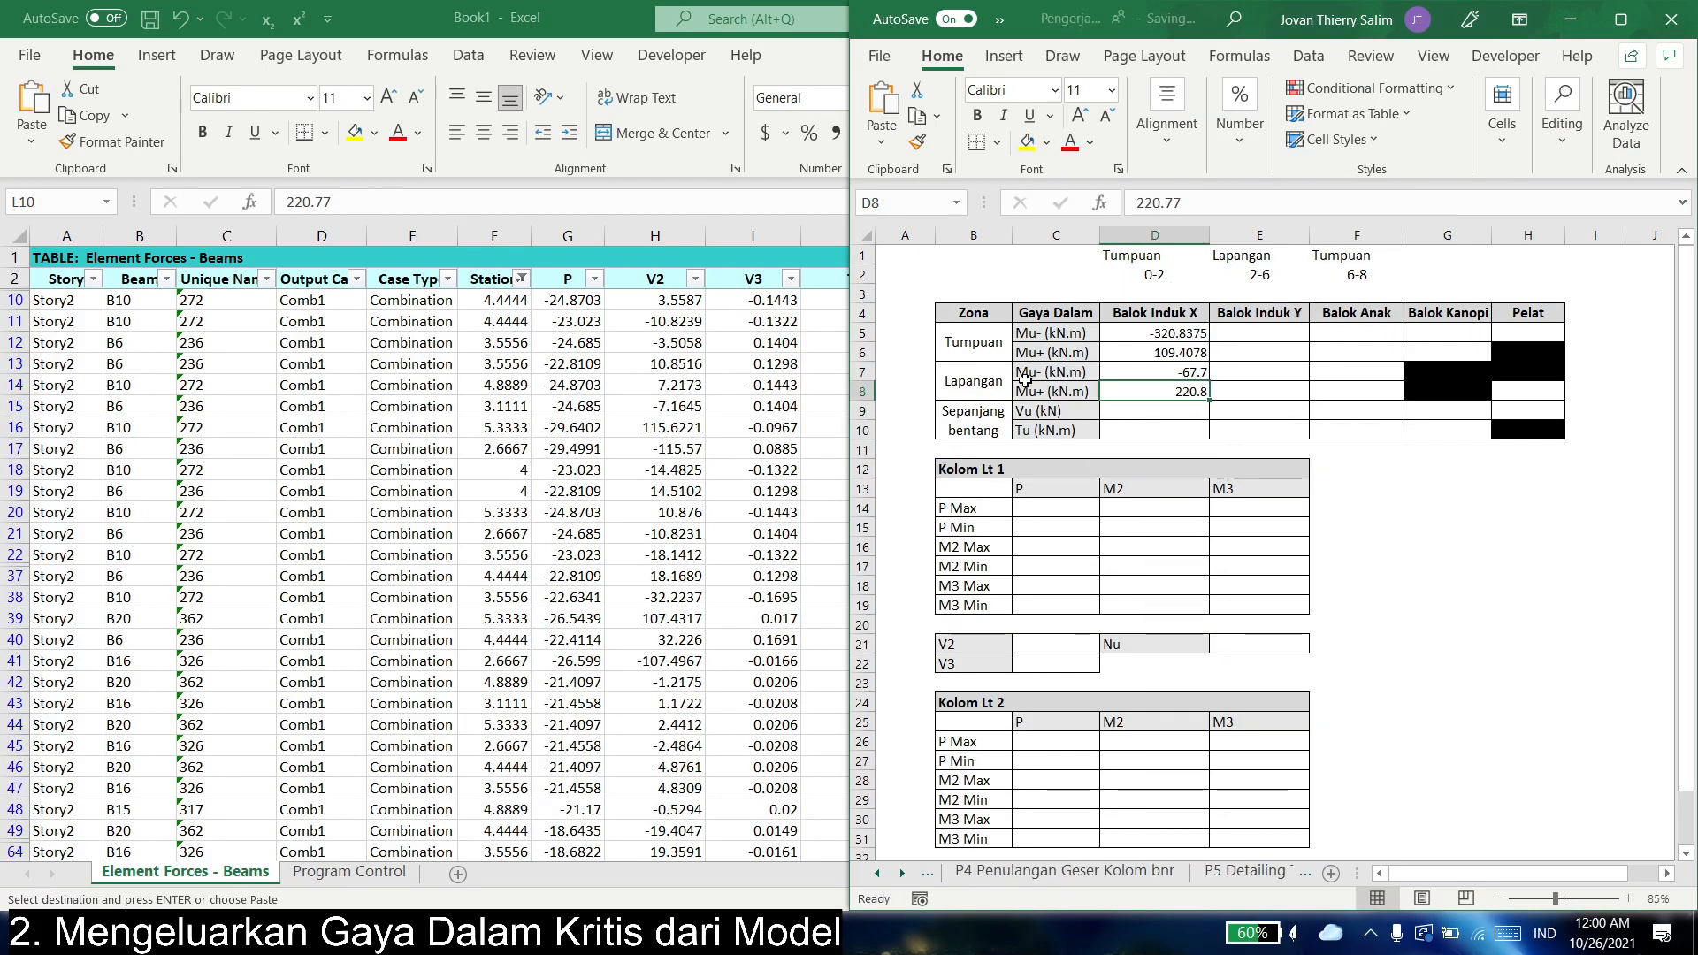
- Review the four Balok Induk X moments in the Tumpuan and Lapangan rows against the beam forces table
key(Left)
key(Left)
click(1128, 391)
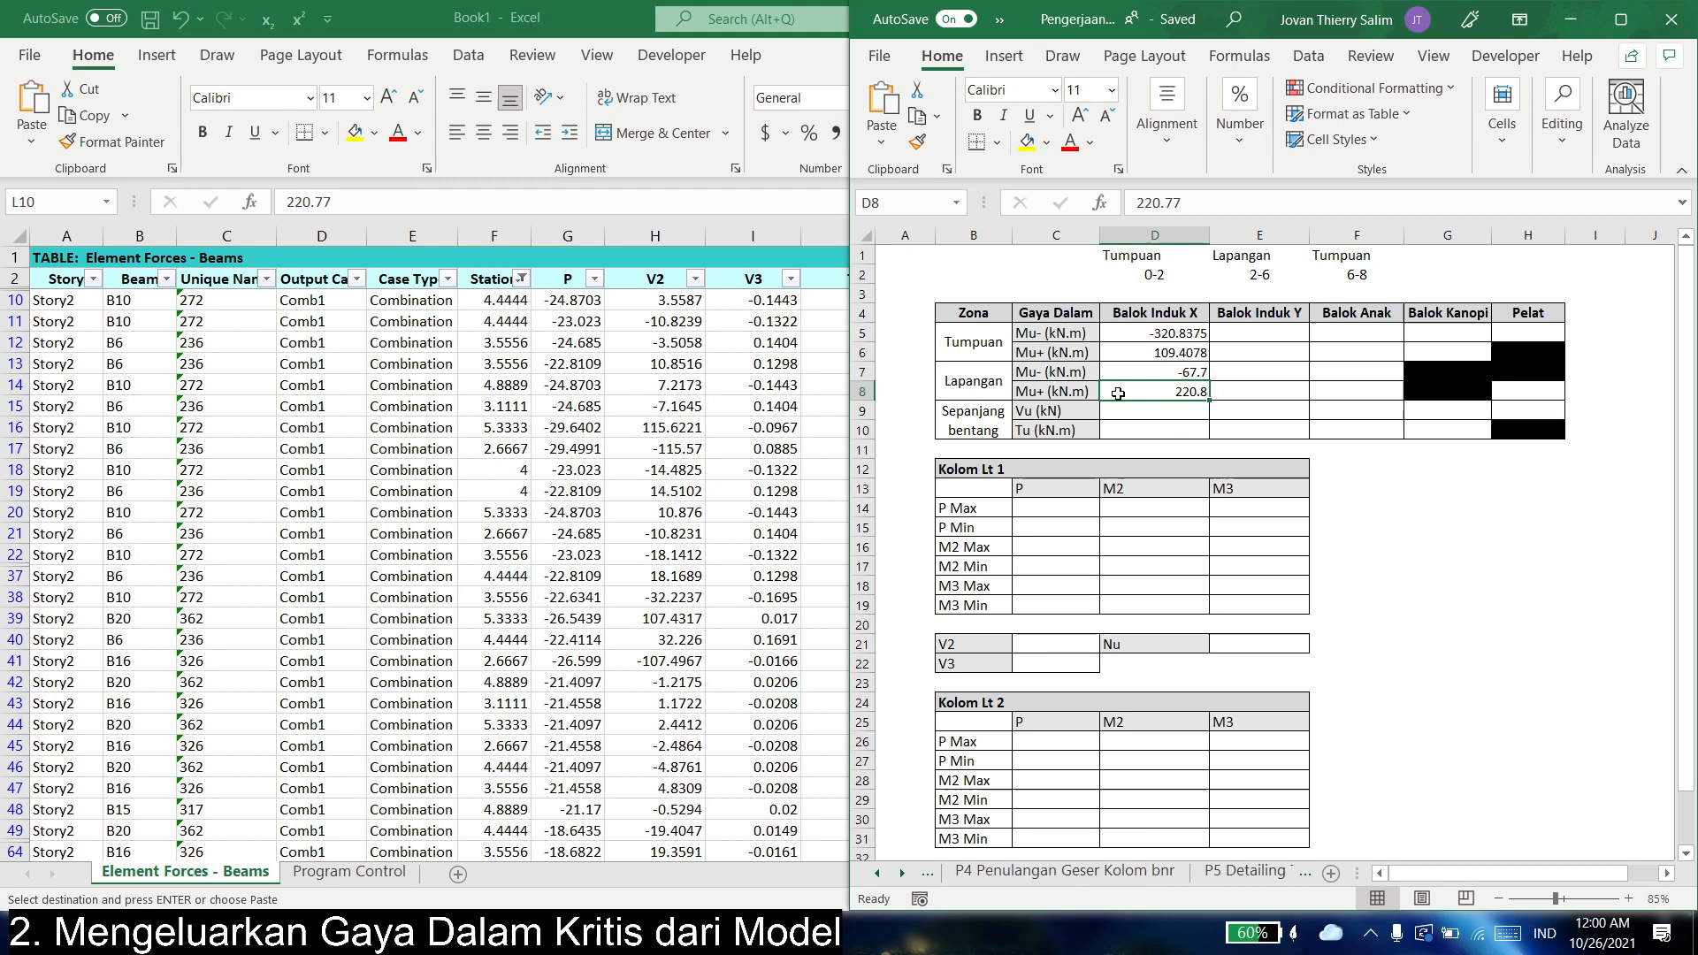
click(1061, 372)
click(1157, 369)
drag(1149, 399, 1150, 335)
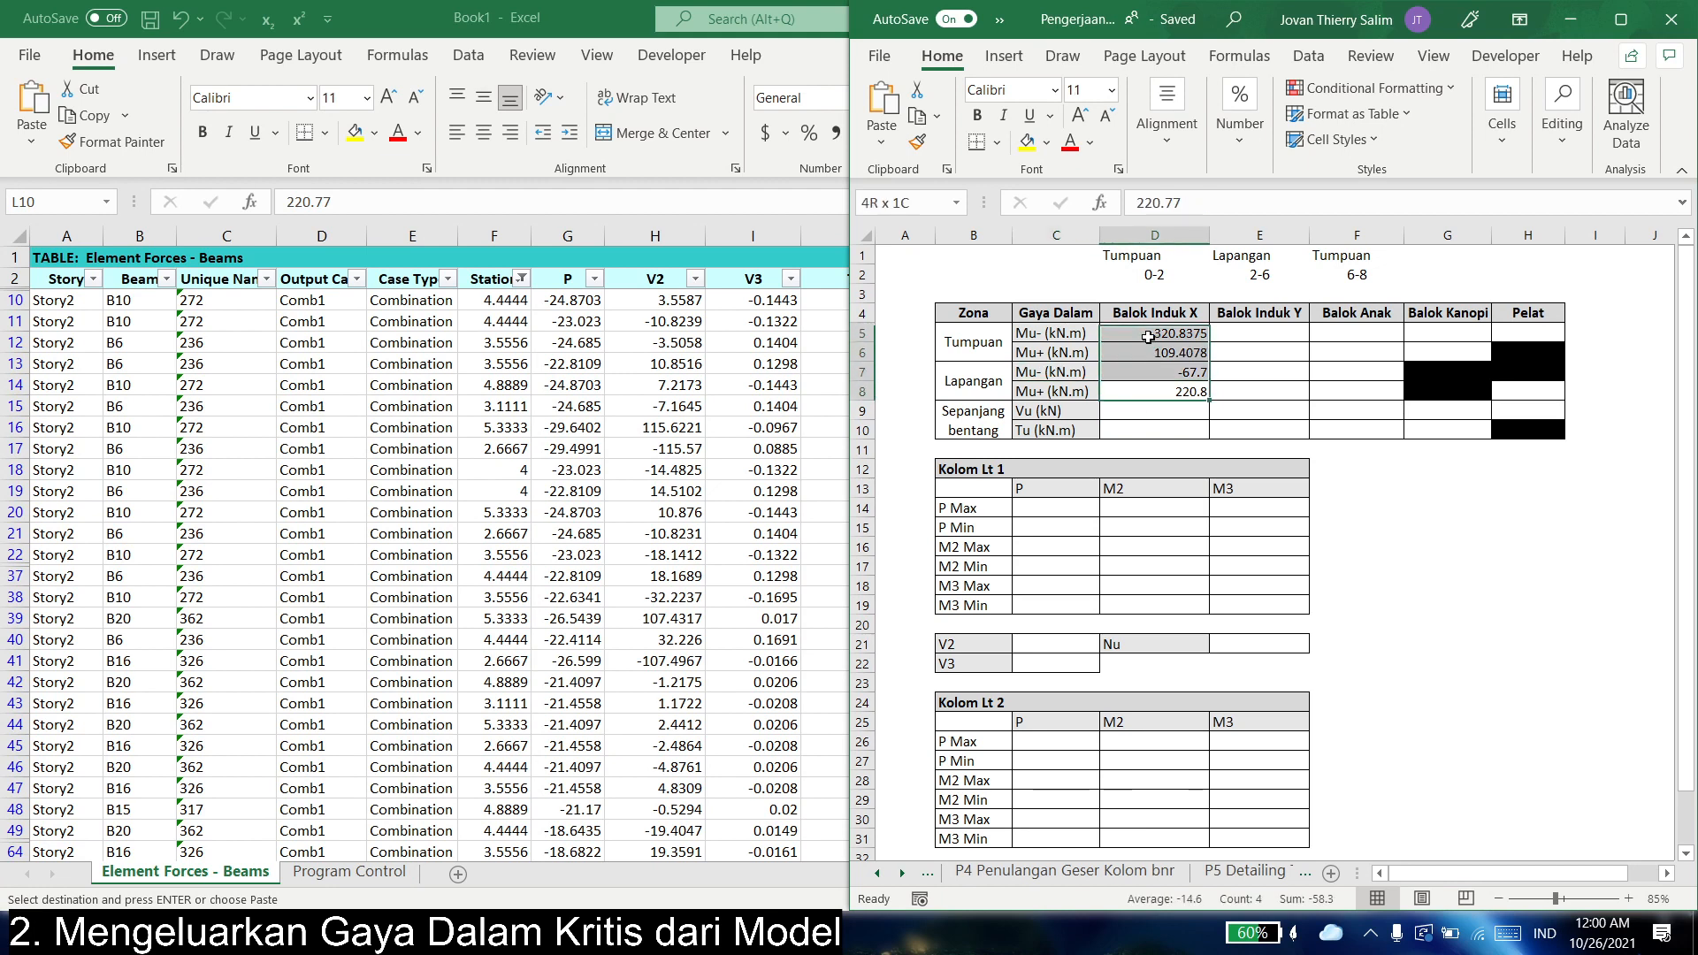
click(1174, 426)
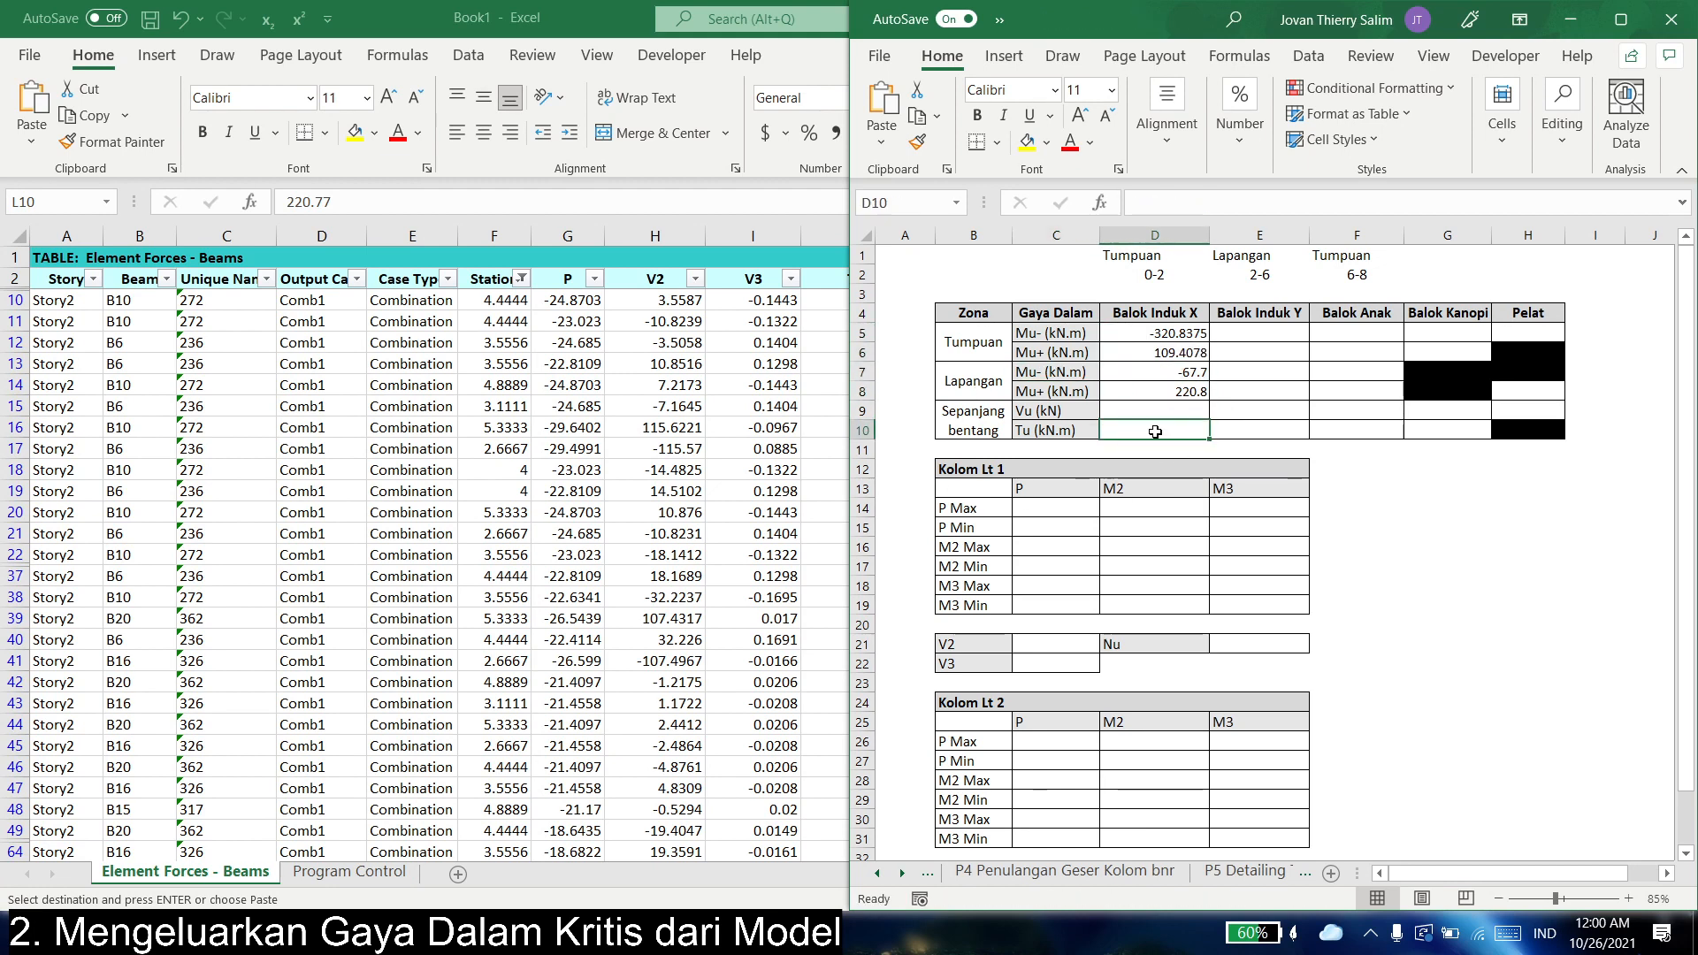
drag(1180, 333, 1185, 393)
key(alt+Tab)
click(1117, 427)
key(alt+Tab)
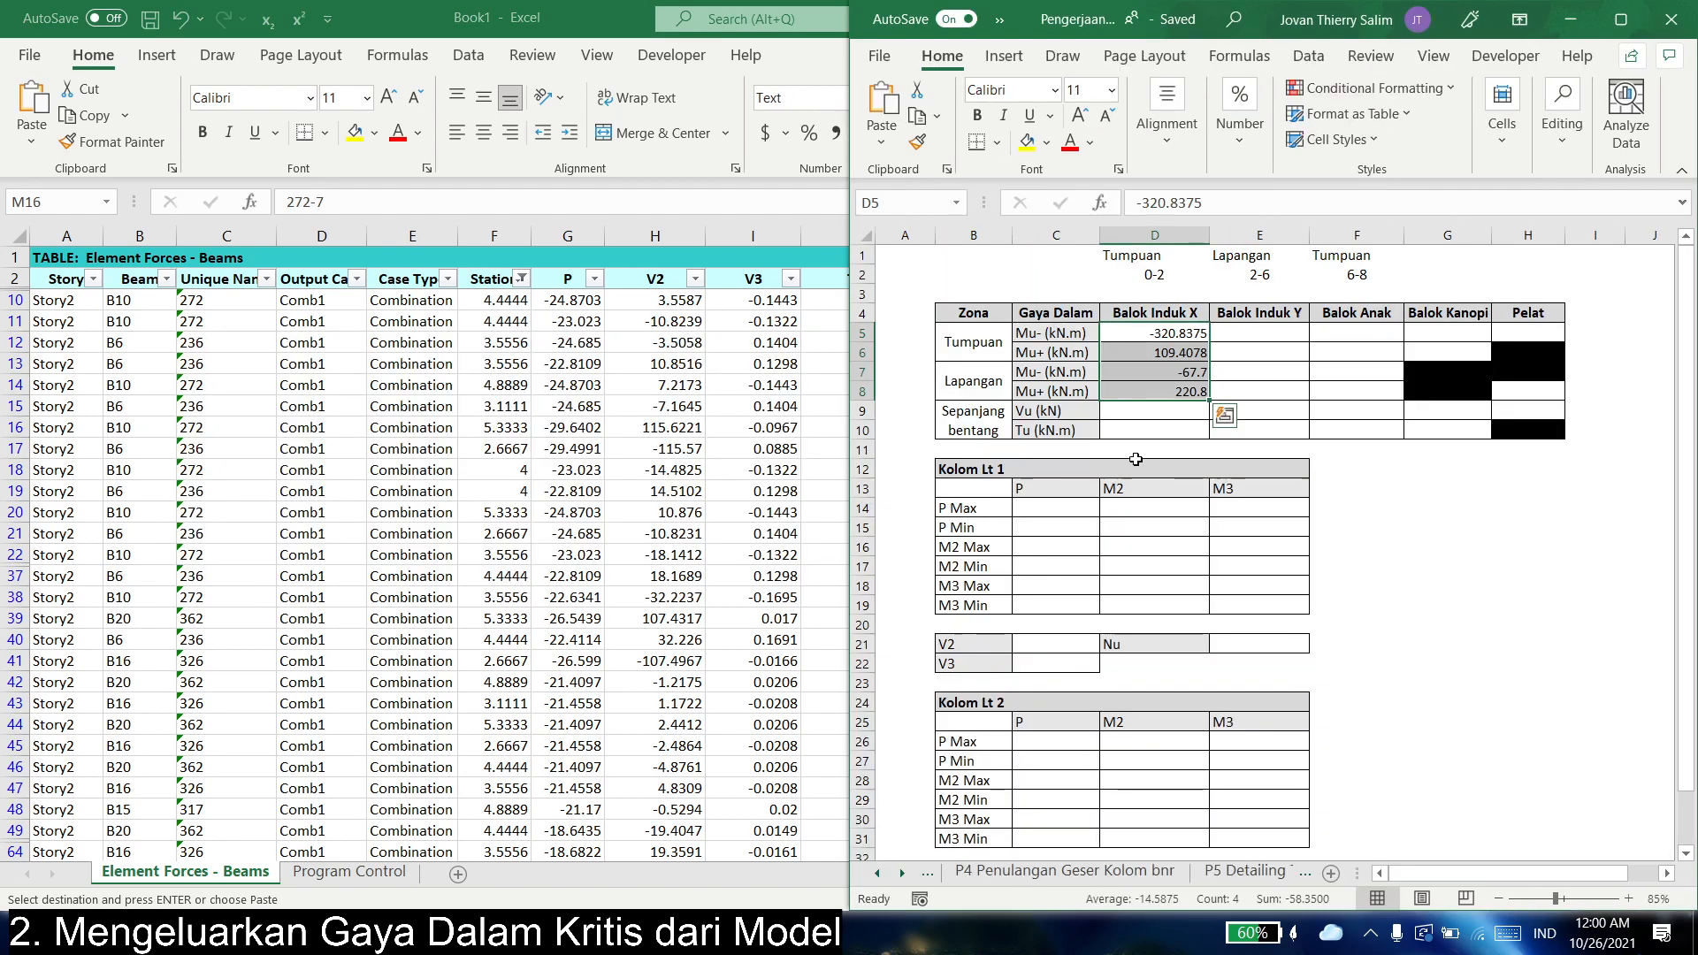
- Clear the Station filter from the beam forces table to cover the whole span for the Vu entry
click(982, 414)
click(1054, 408)
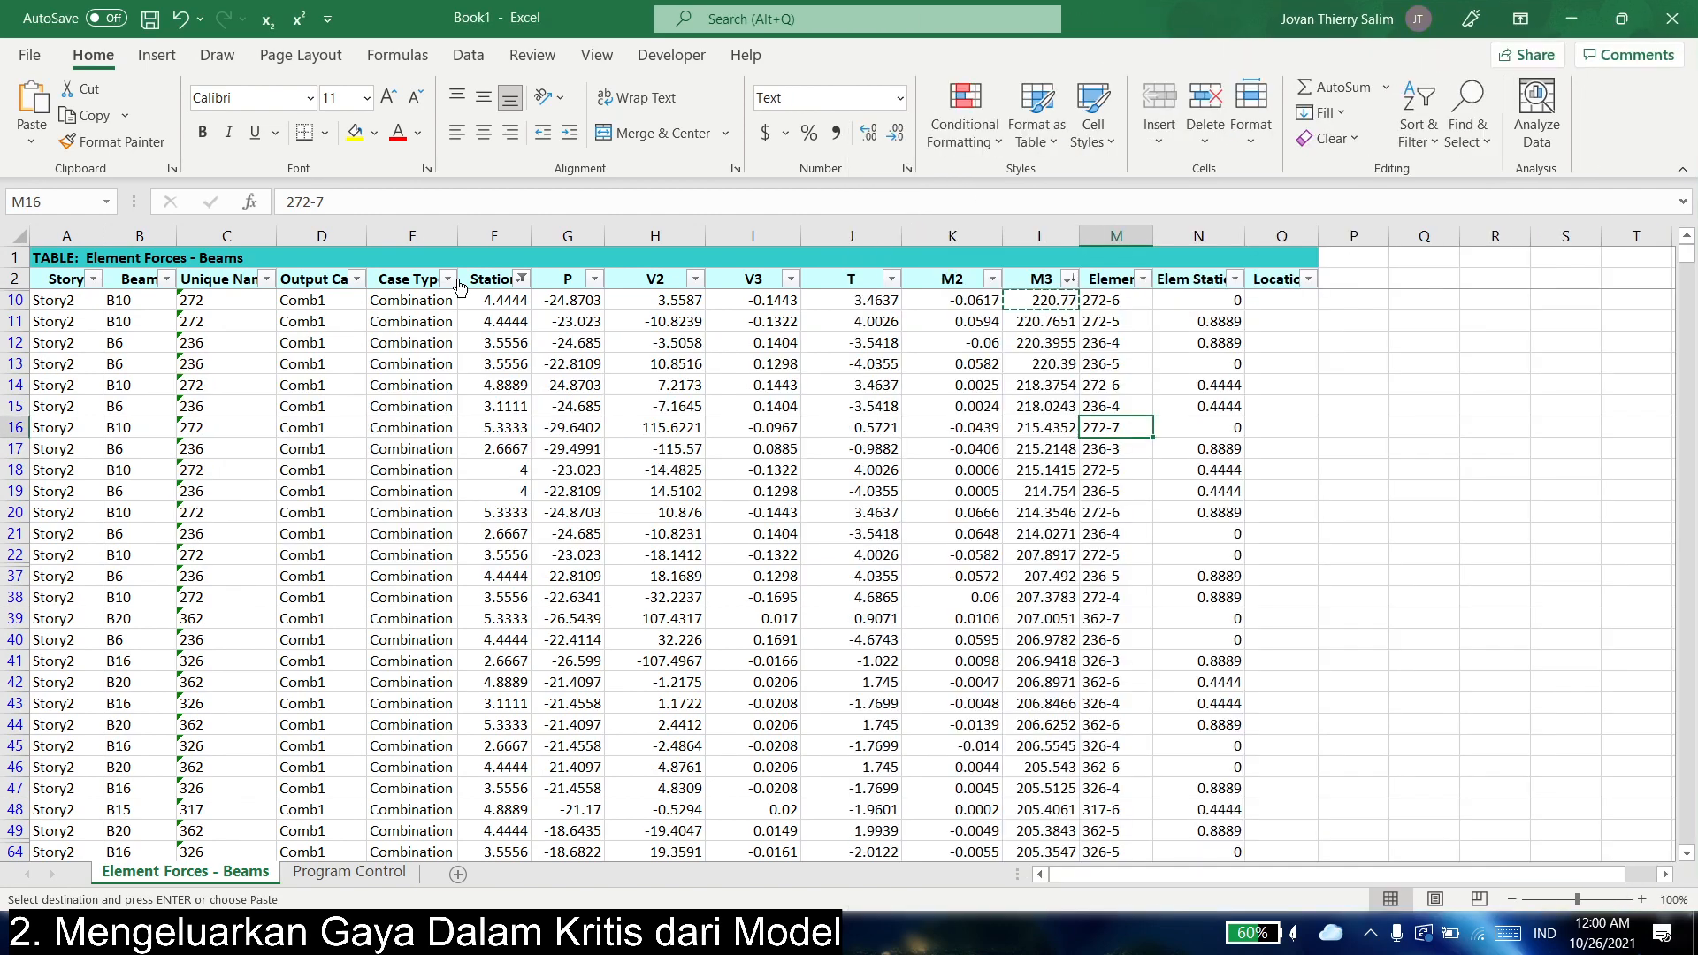
key(alt+Tab)
click(522, 279)
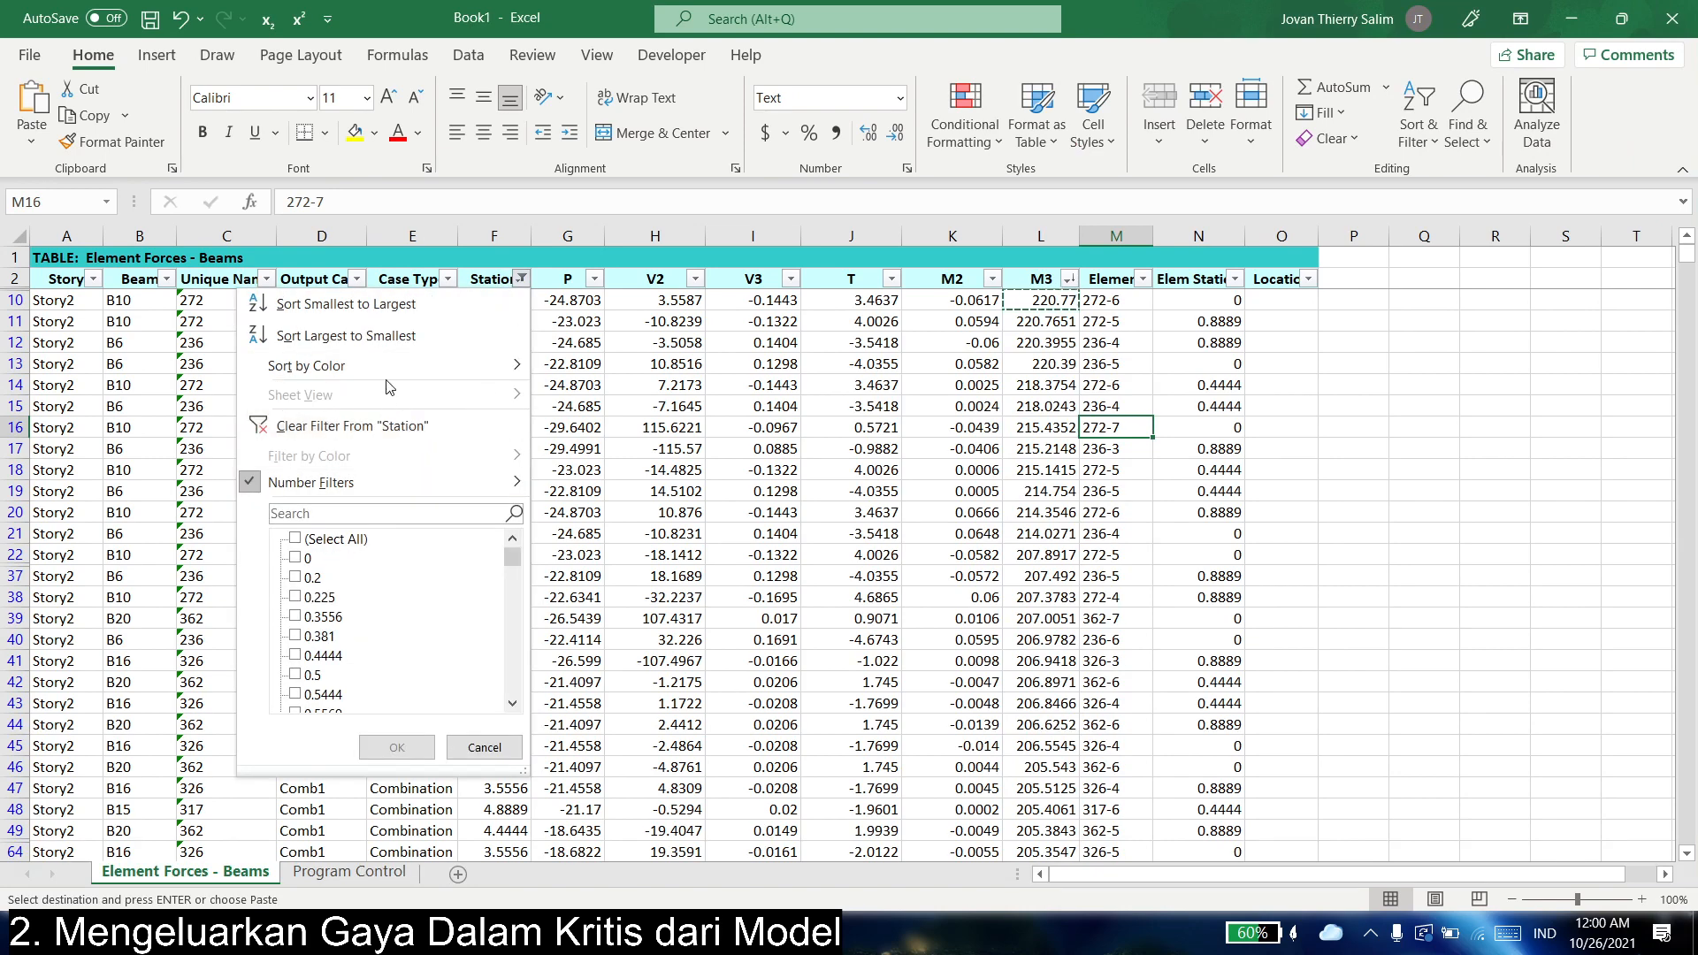
click(389, 428)
click(1040, 512)
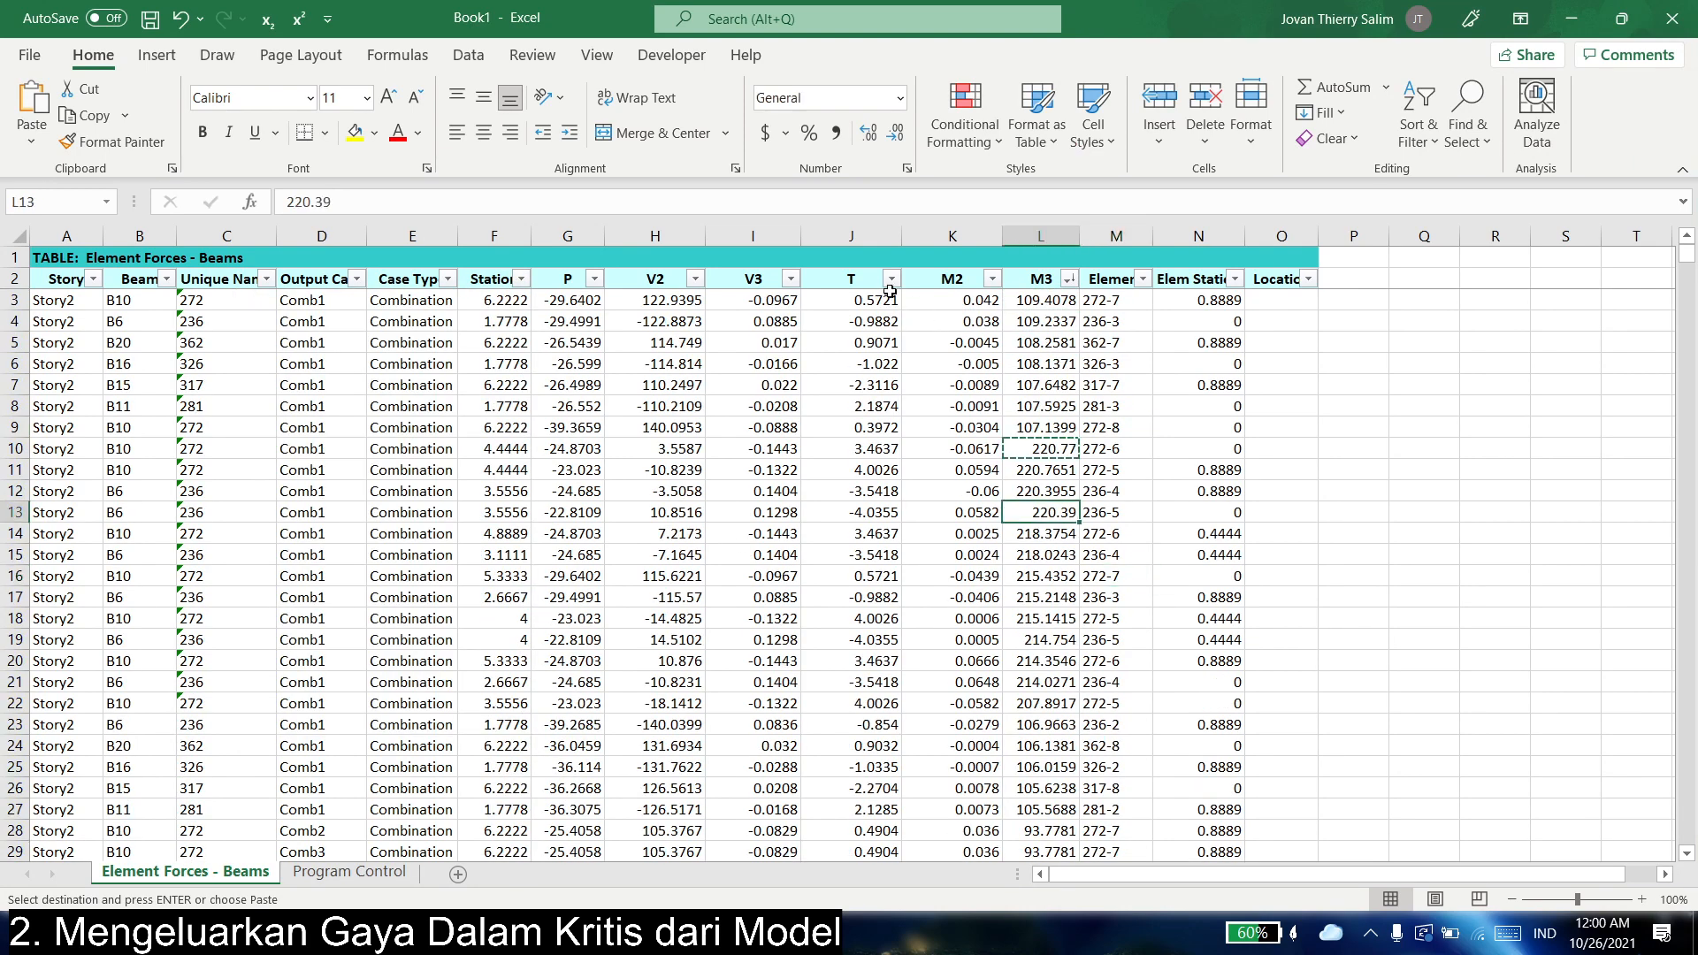
key(alt+Tab)
click(1026, 410)
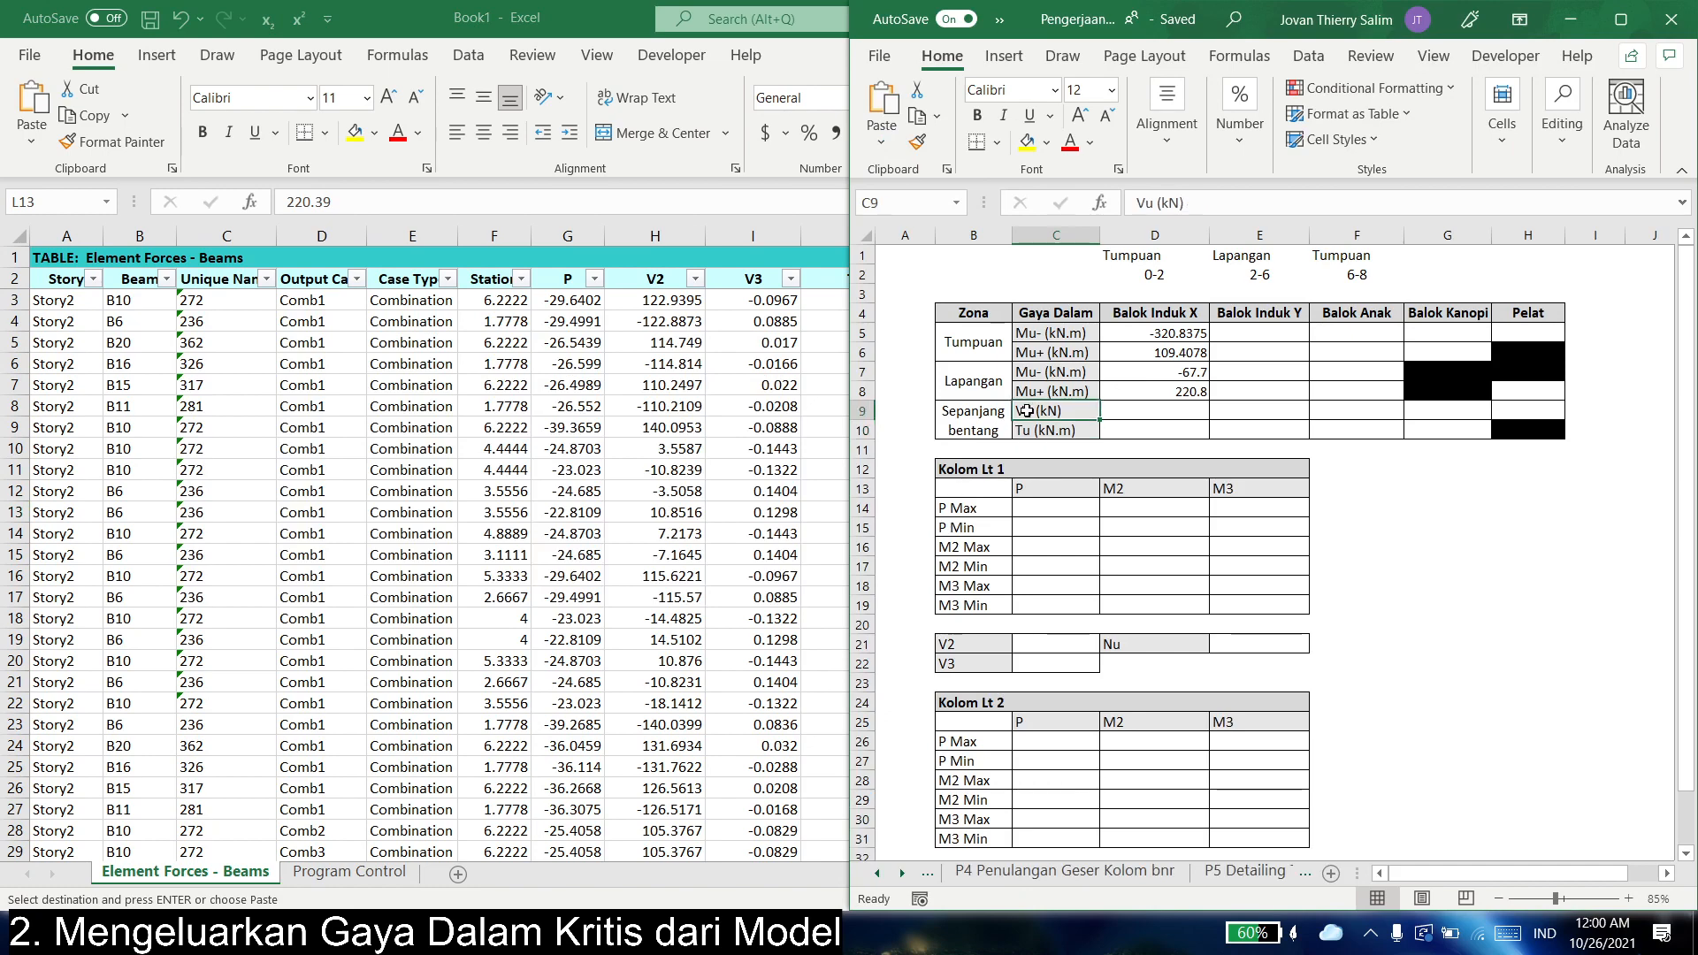
click(716, 394)
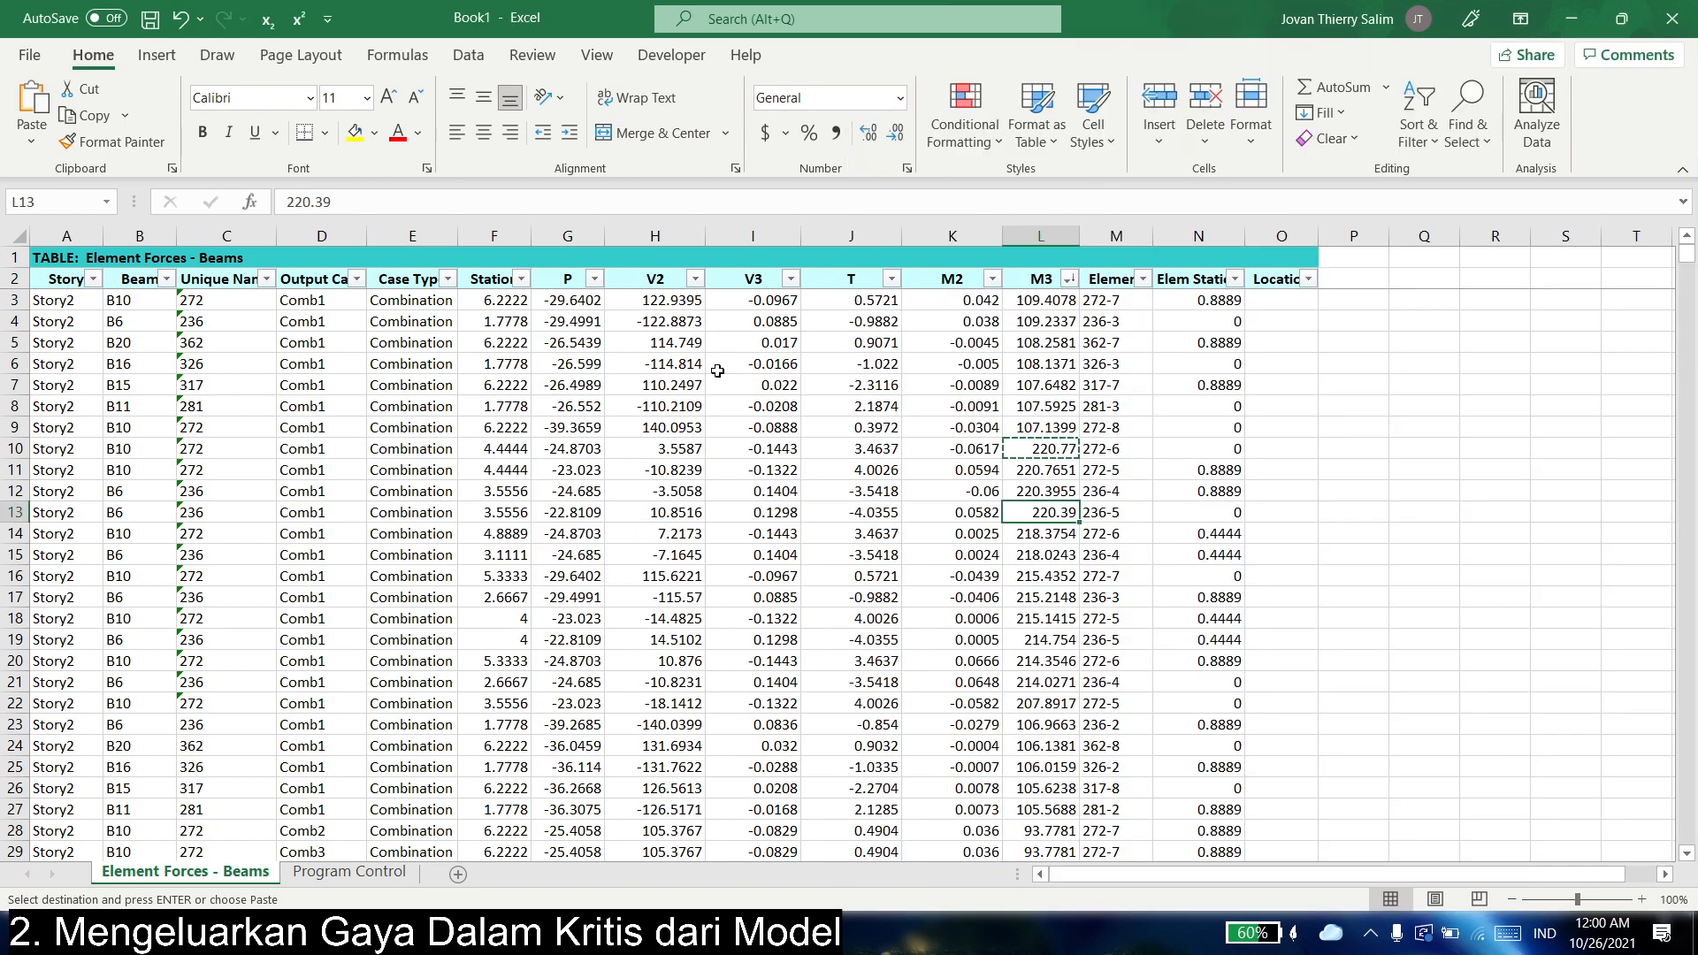
click(717, 390)
key(ctrl+s)
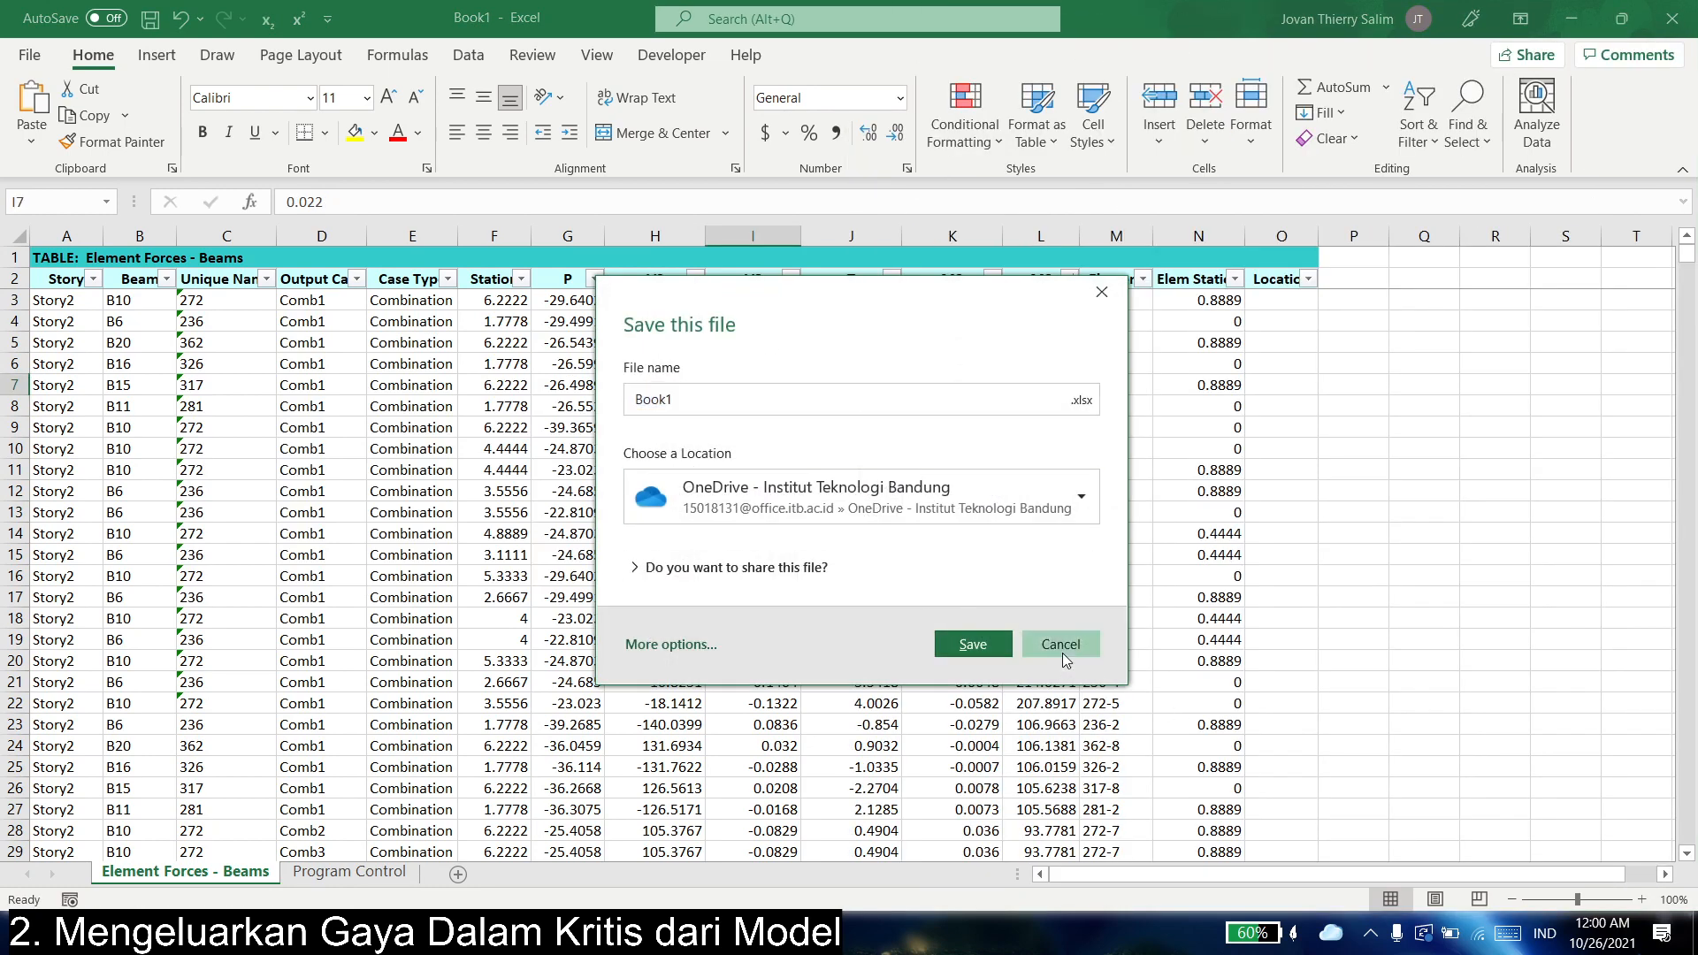
click(1060, 644)
- Sort the beam forces by V2 in descending and ascending order to compare the extreme shear forces, ending with smallest to largest
click(696, 279)
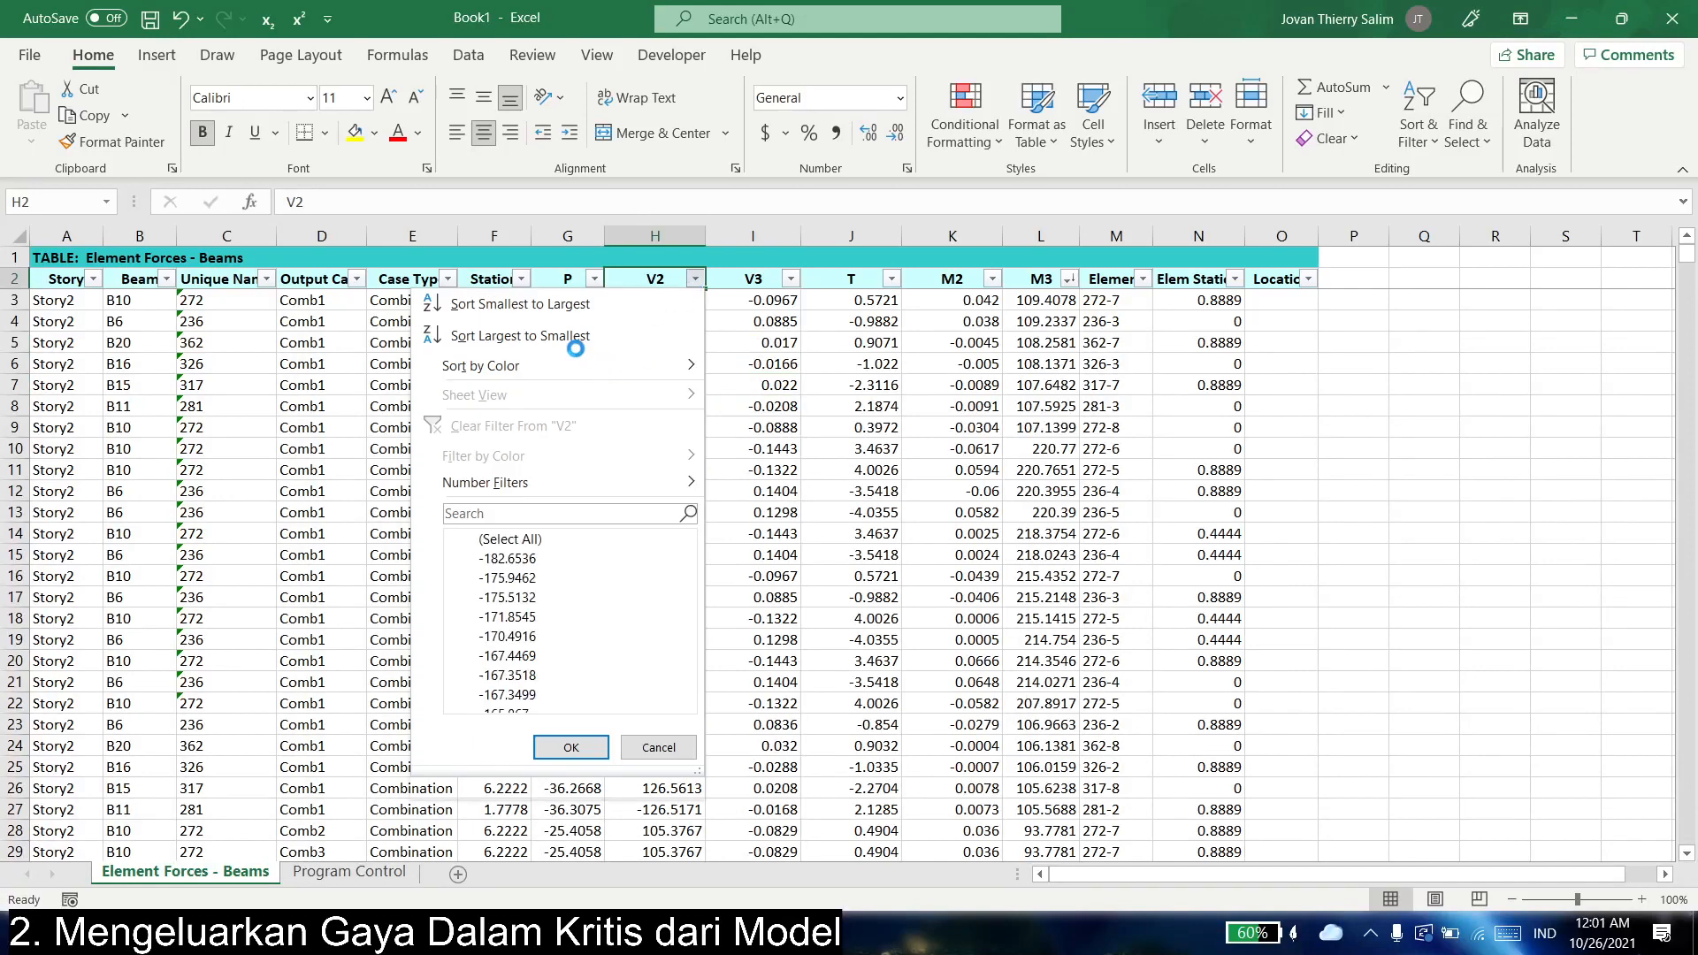
click(575, 336)
click(699, 305)
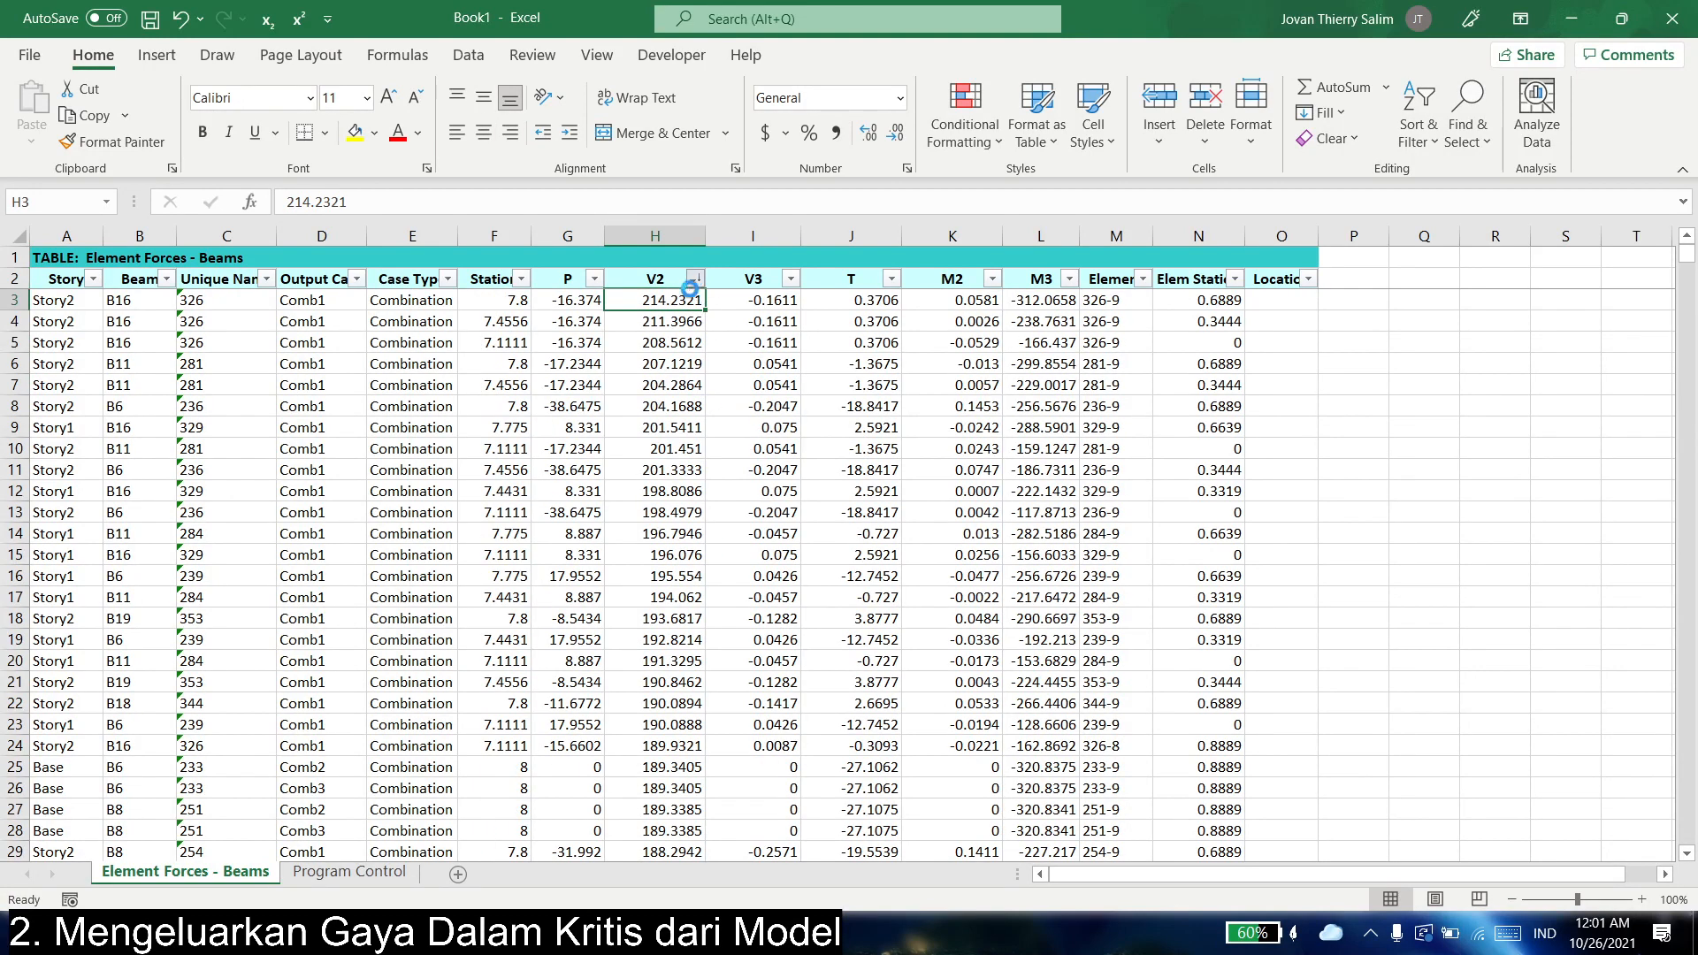
click(695, 278)
click(609, 305)
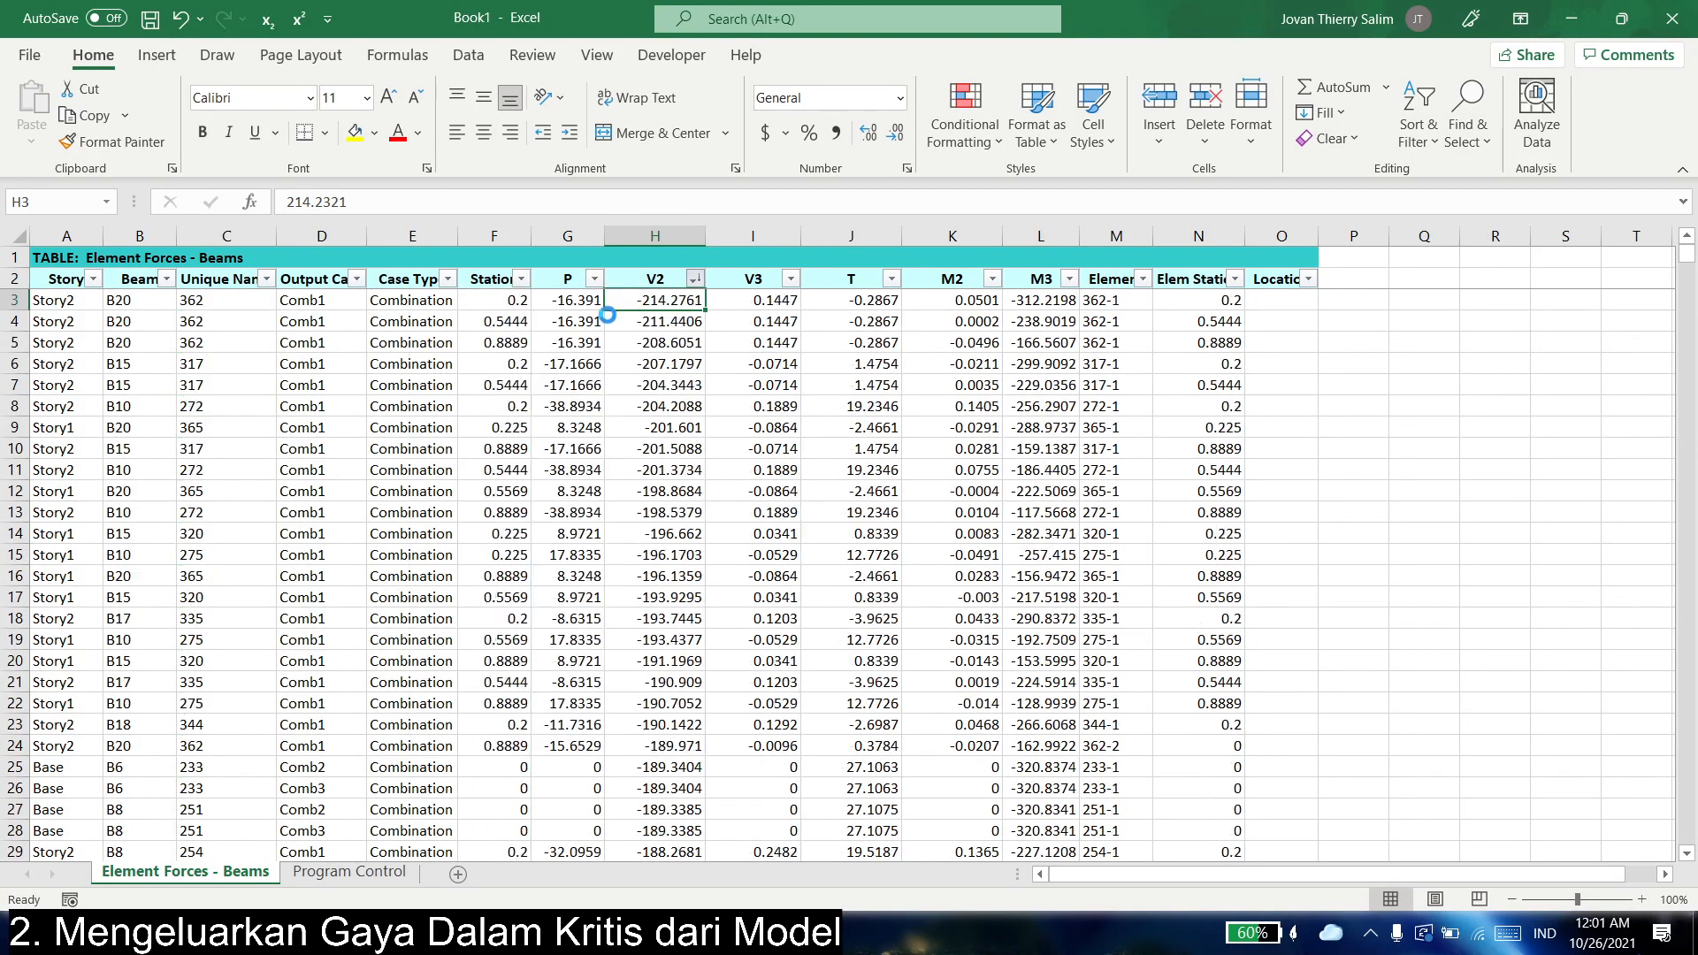
click(695, 279)
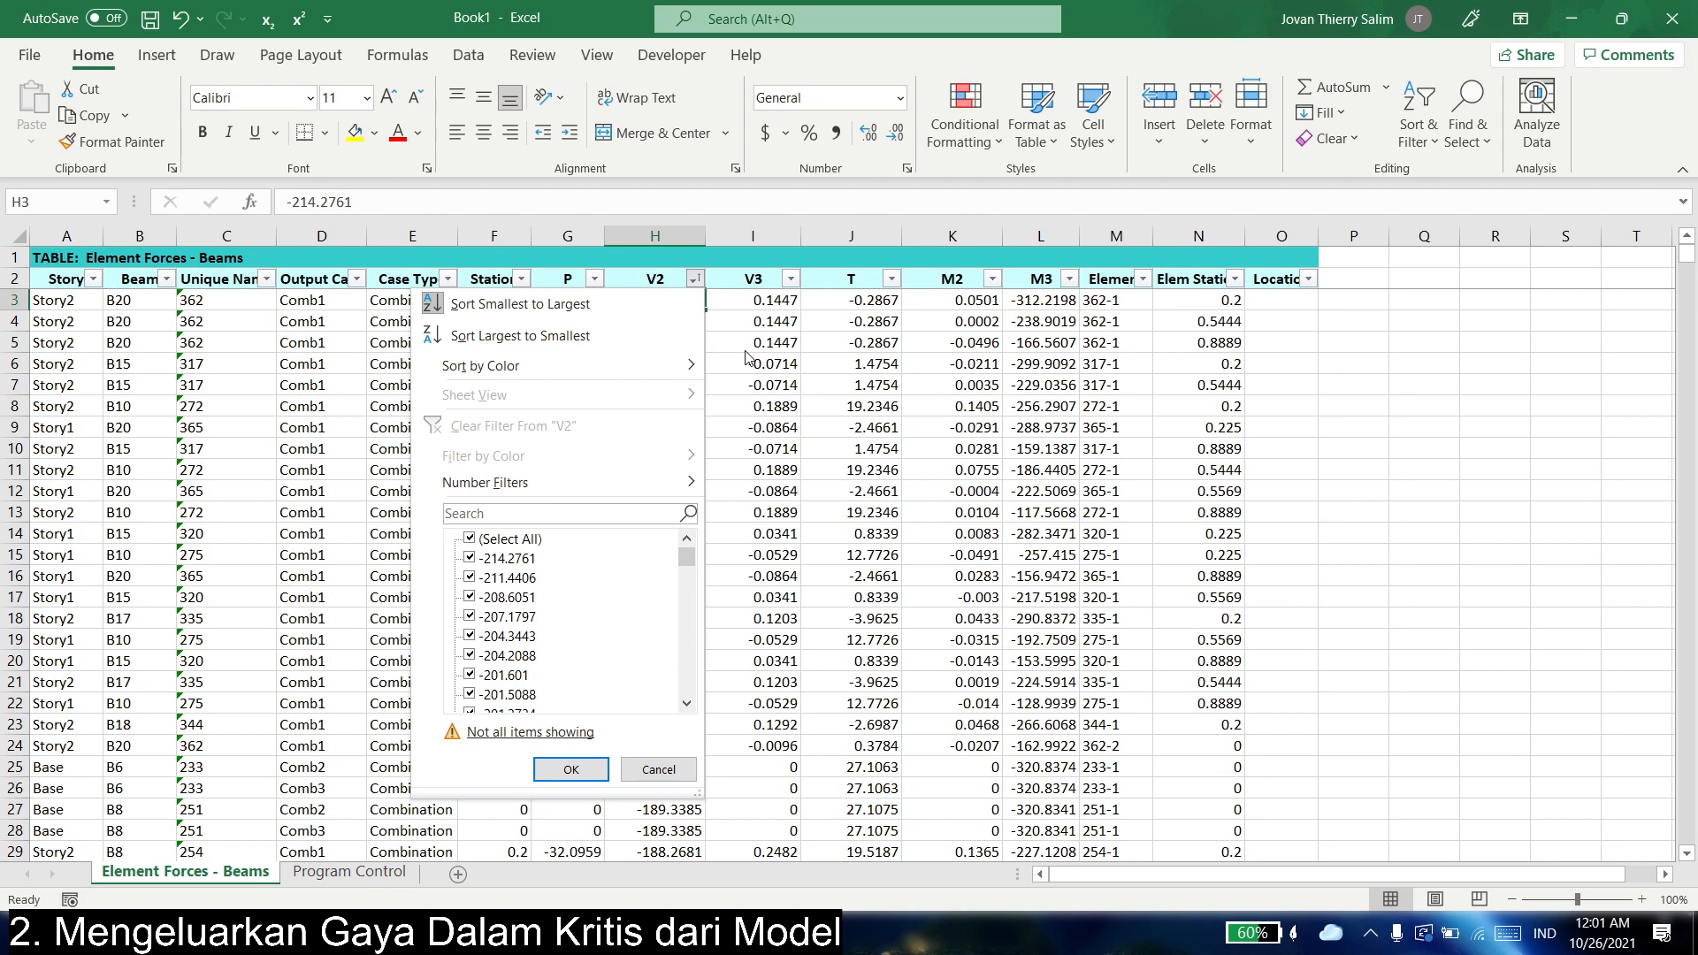
click(645, 310)
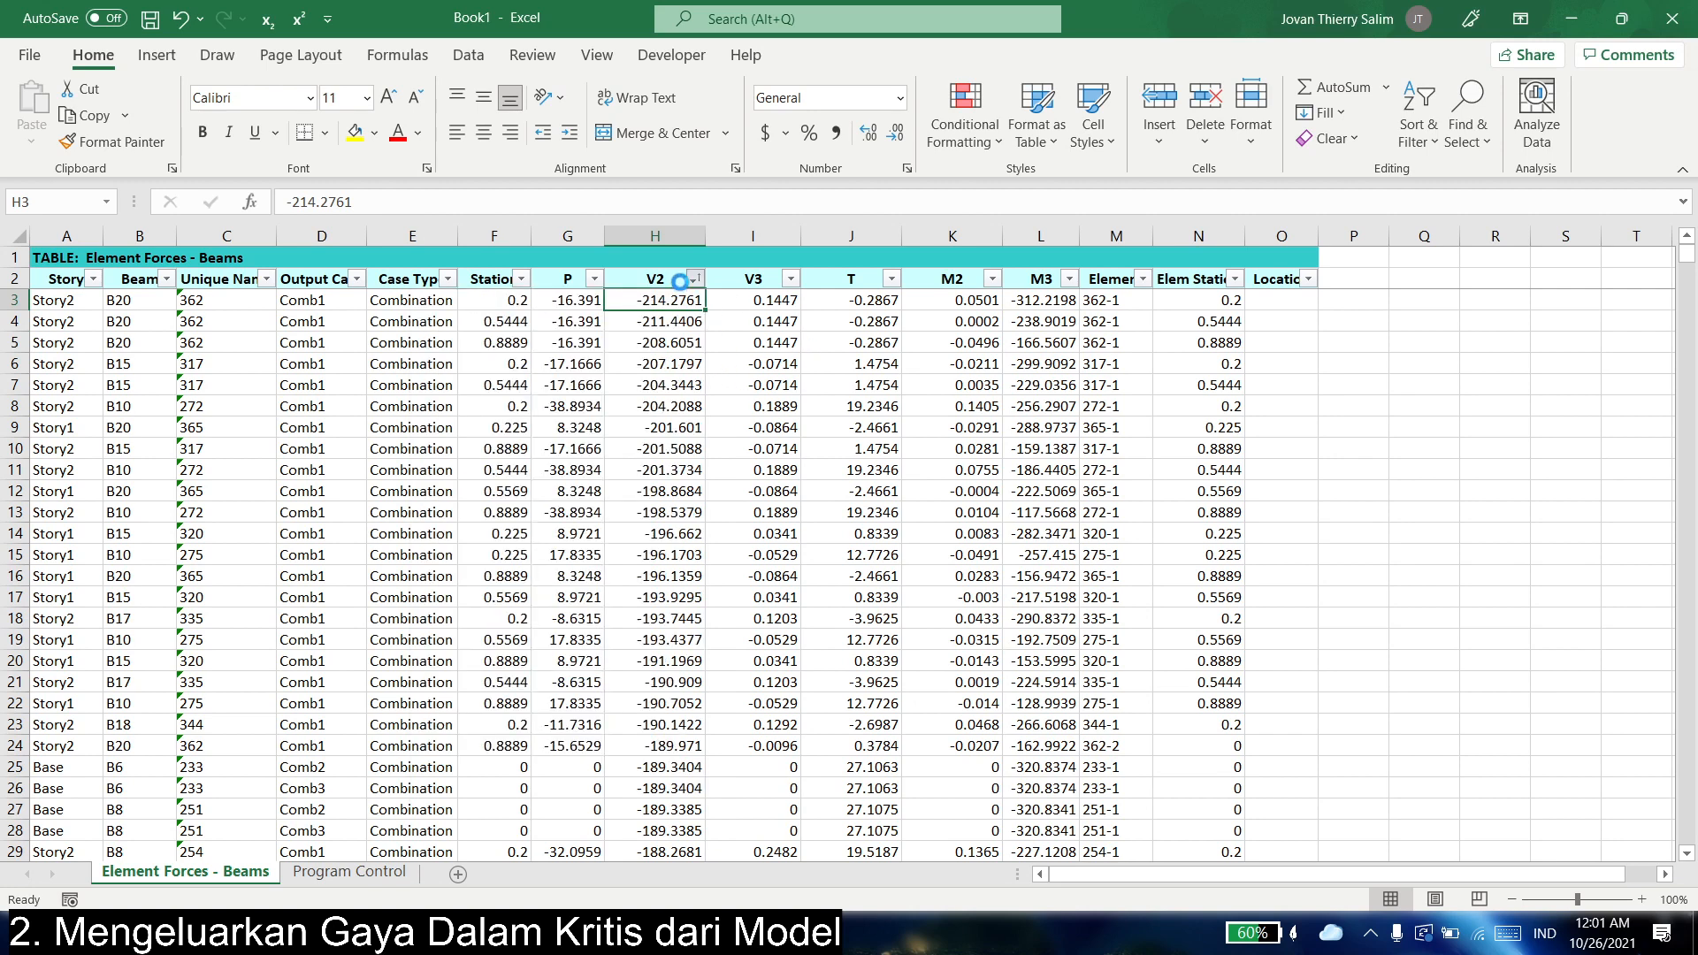
- Sort the beam forces by V2 from largest to smallest and paste the top shear, 214.2321, into the Balok Induk X Vu cell
click(696, 280)
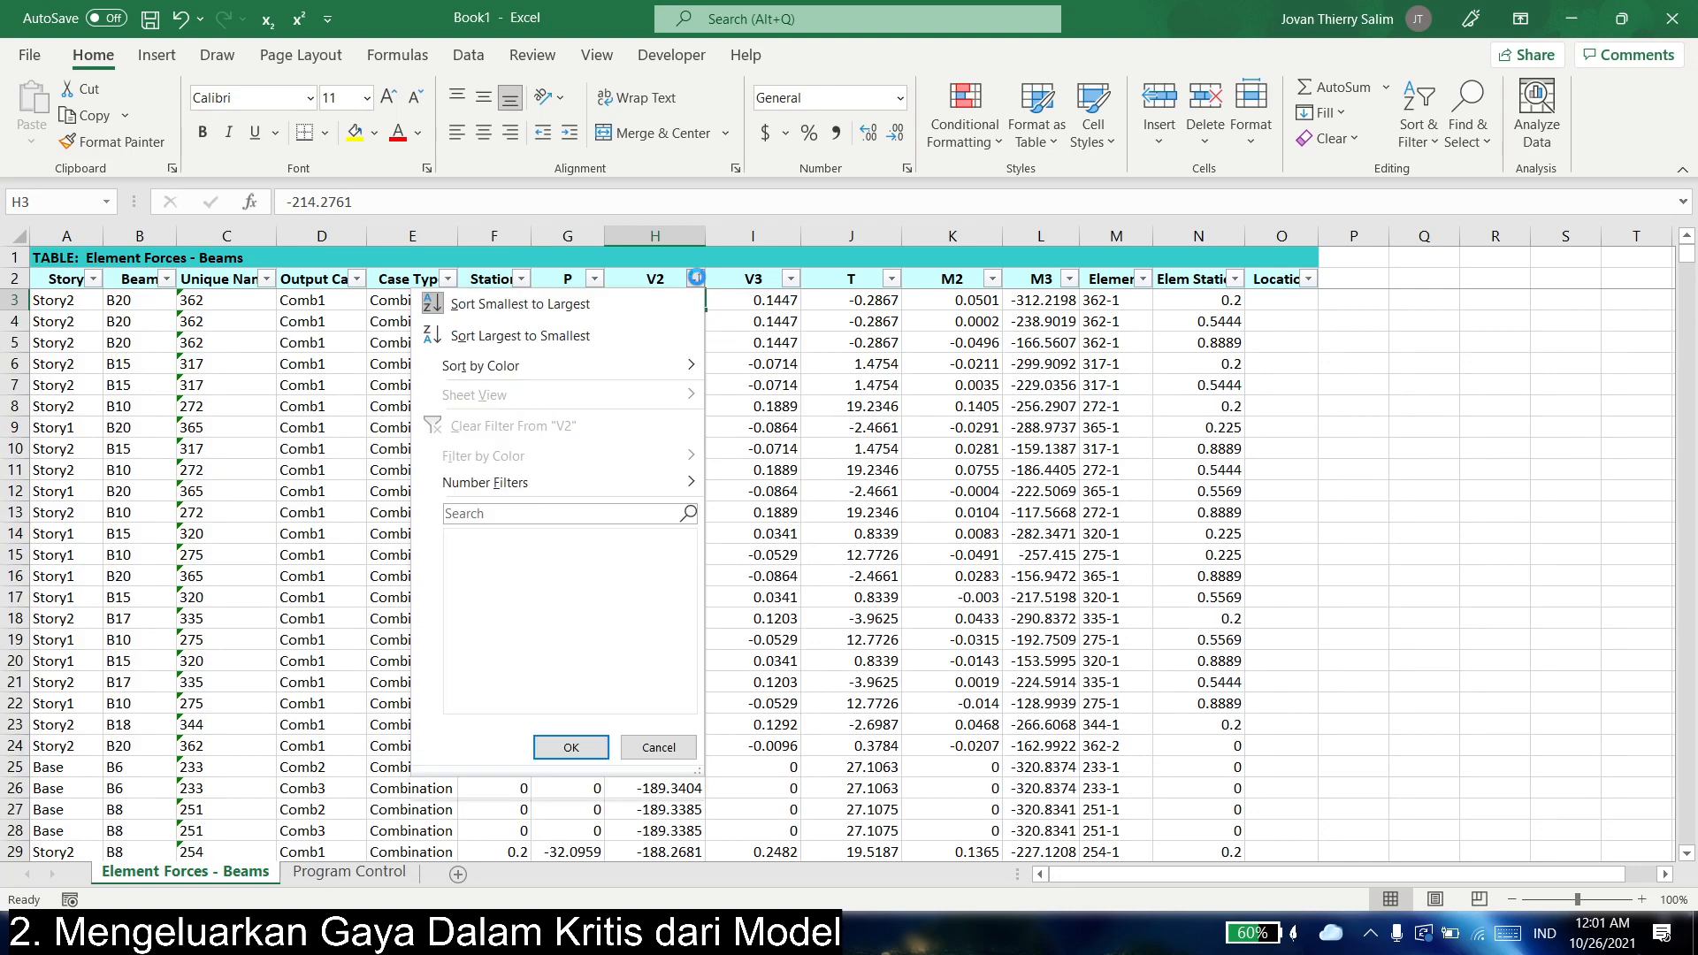
click(623, 337)
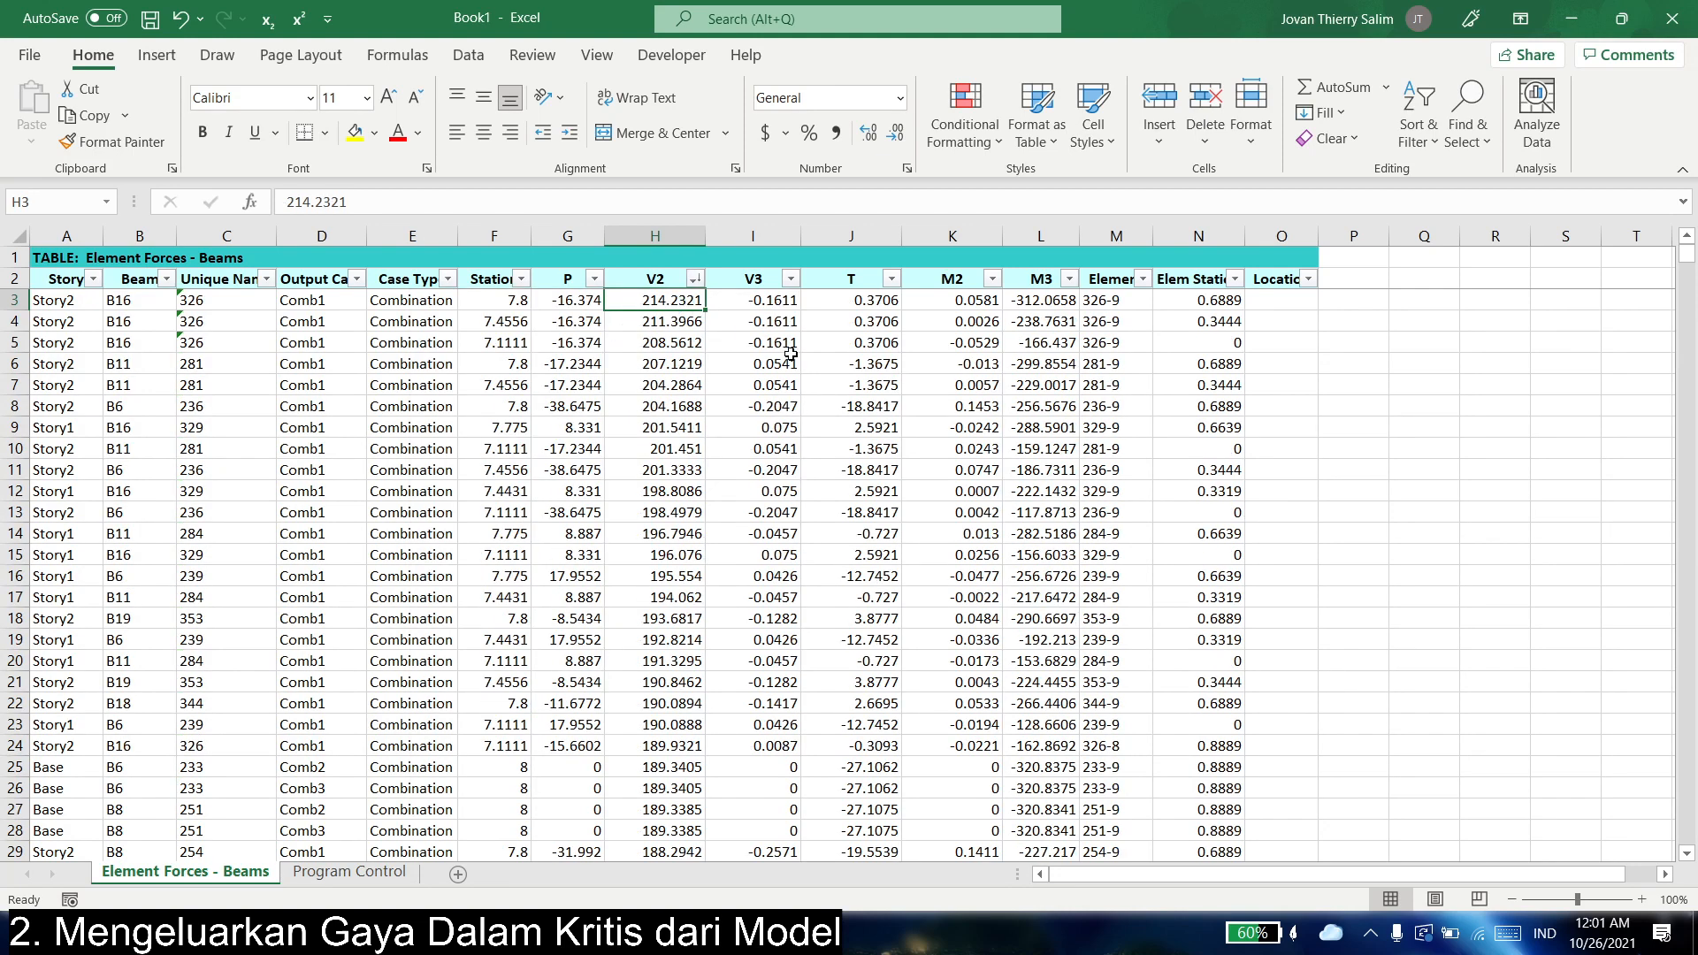
key(ctrl+c)
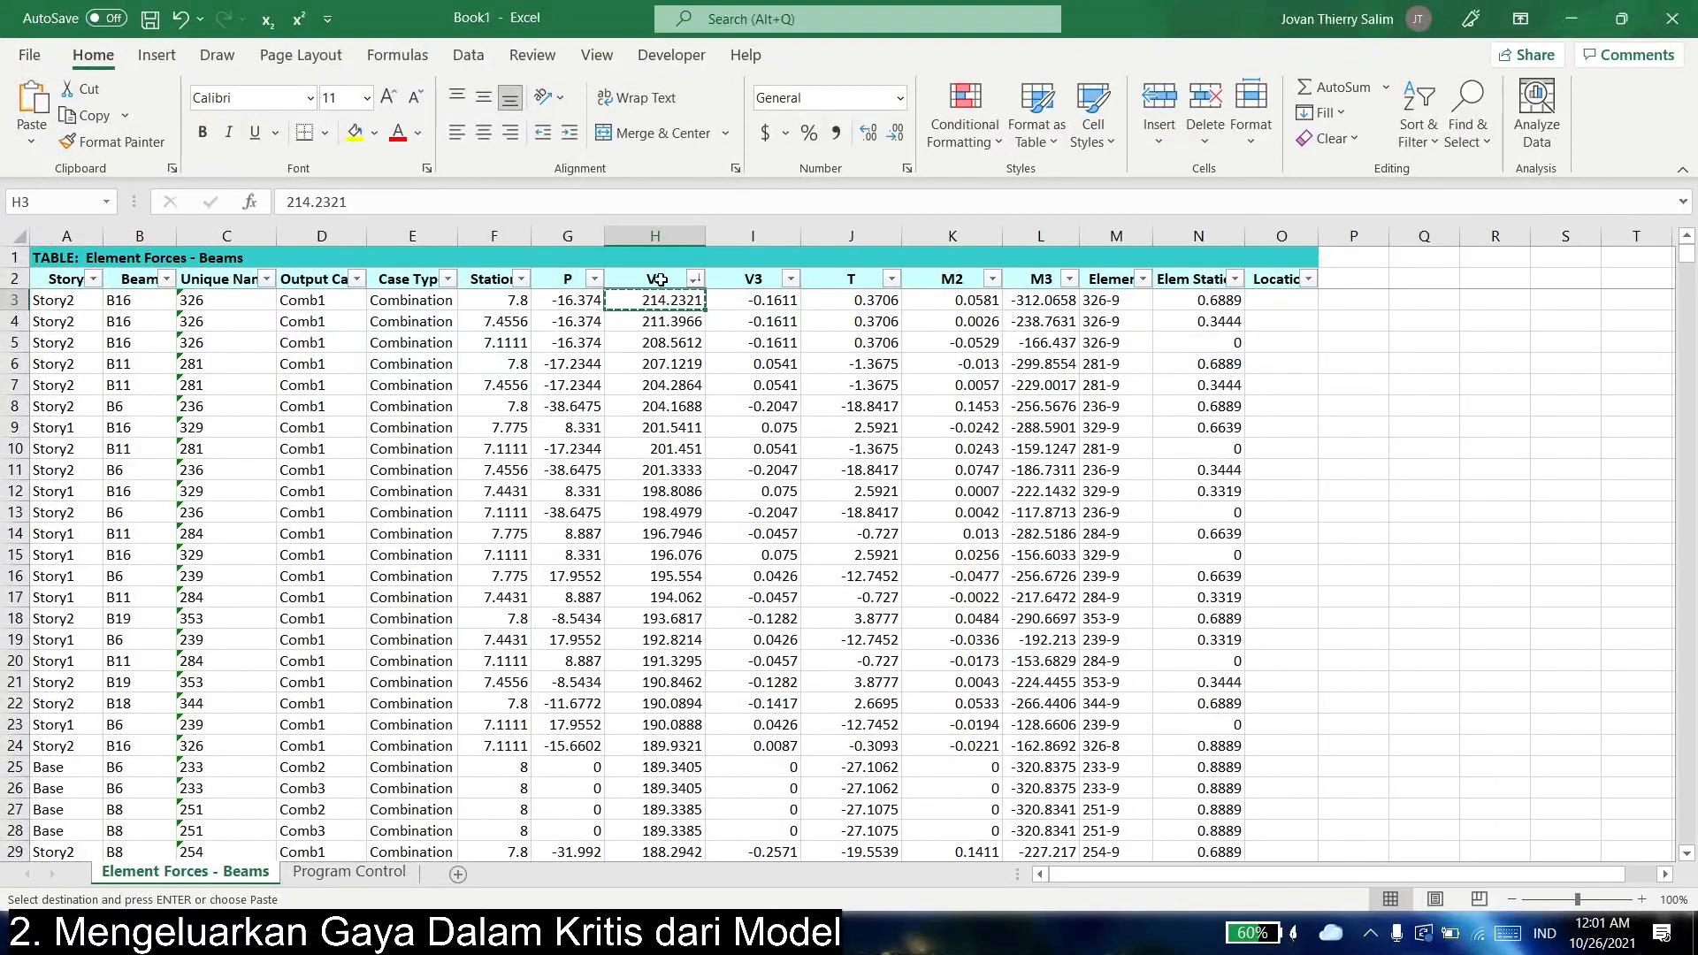
key(alt+Tab)
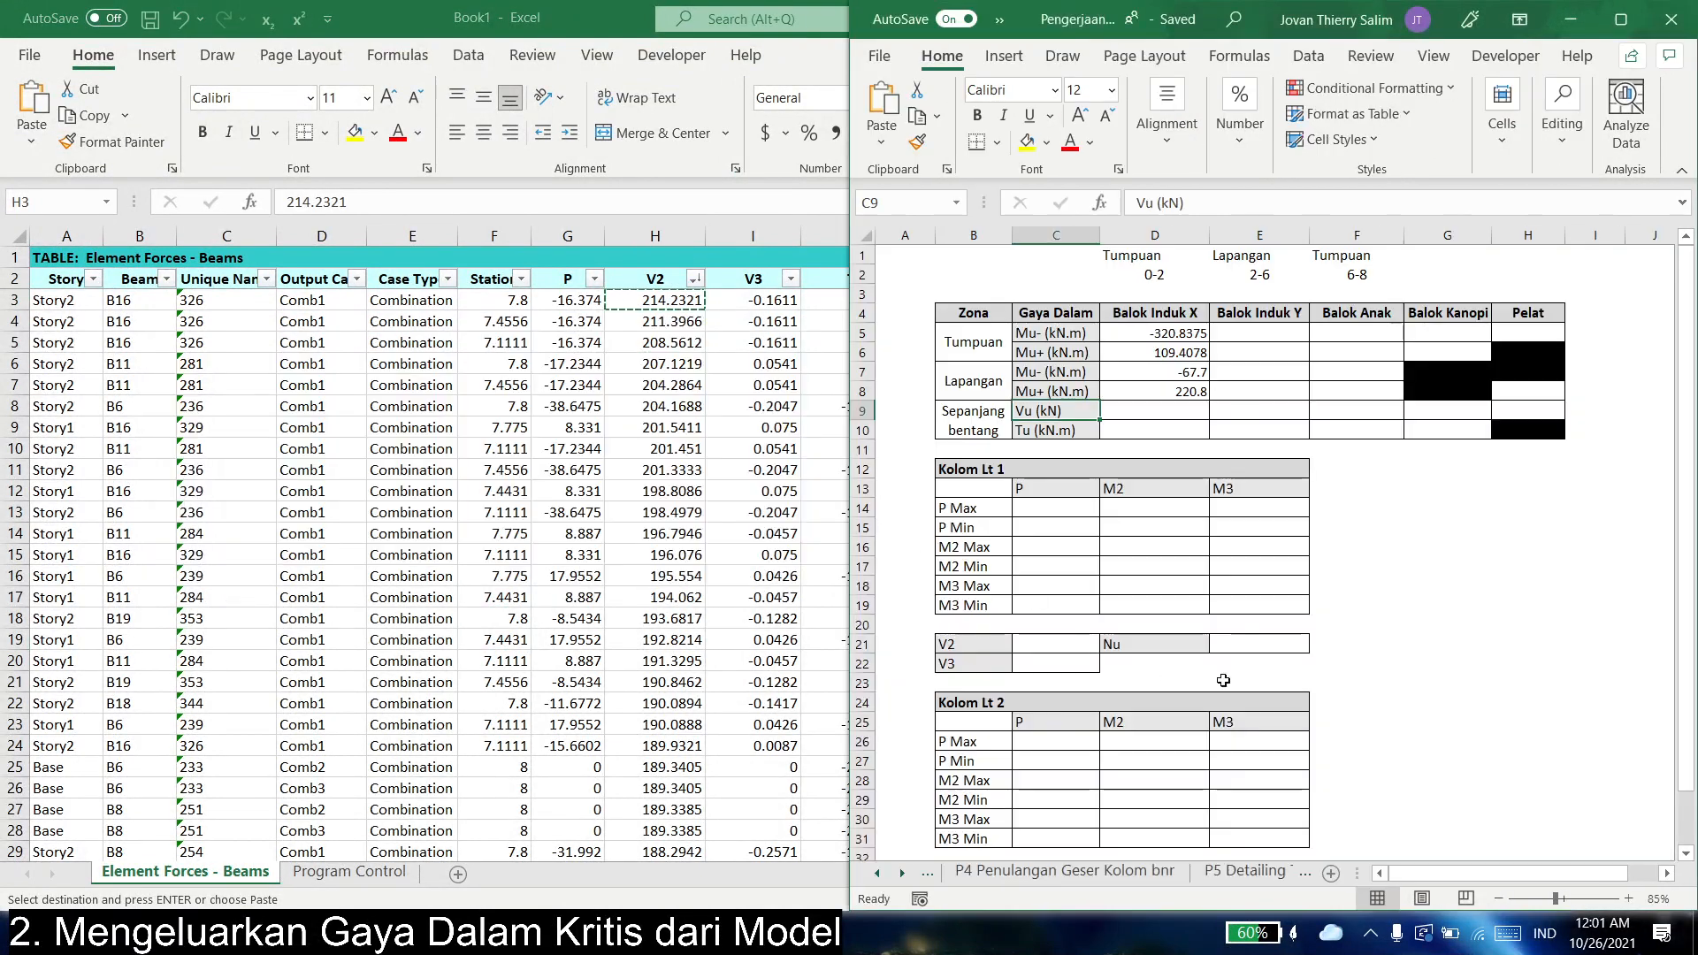
click(1158, 413)
right_click(1158, 413)
click(1208, 350)
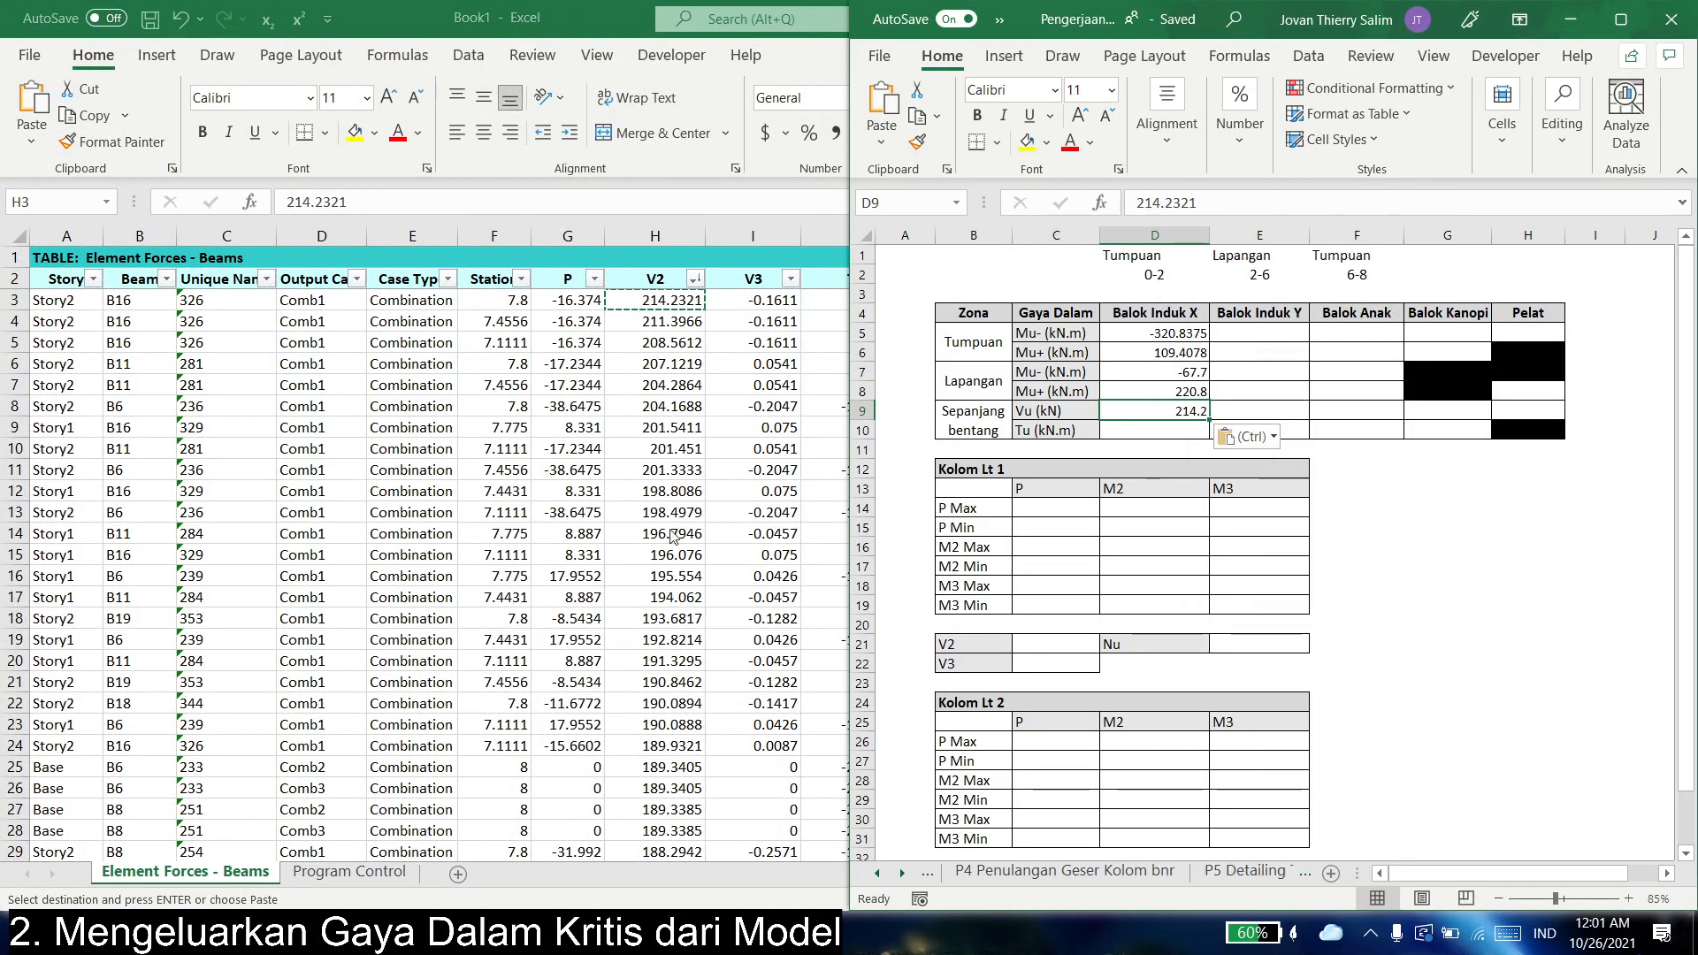
click(752, 406)
key(super+Up)
key(ctrl+s)
key(Escape)
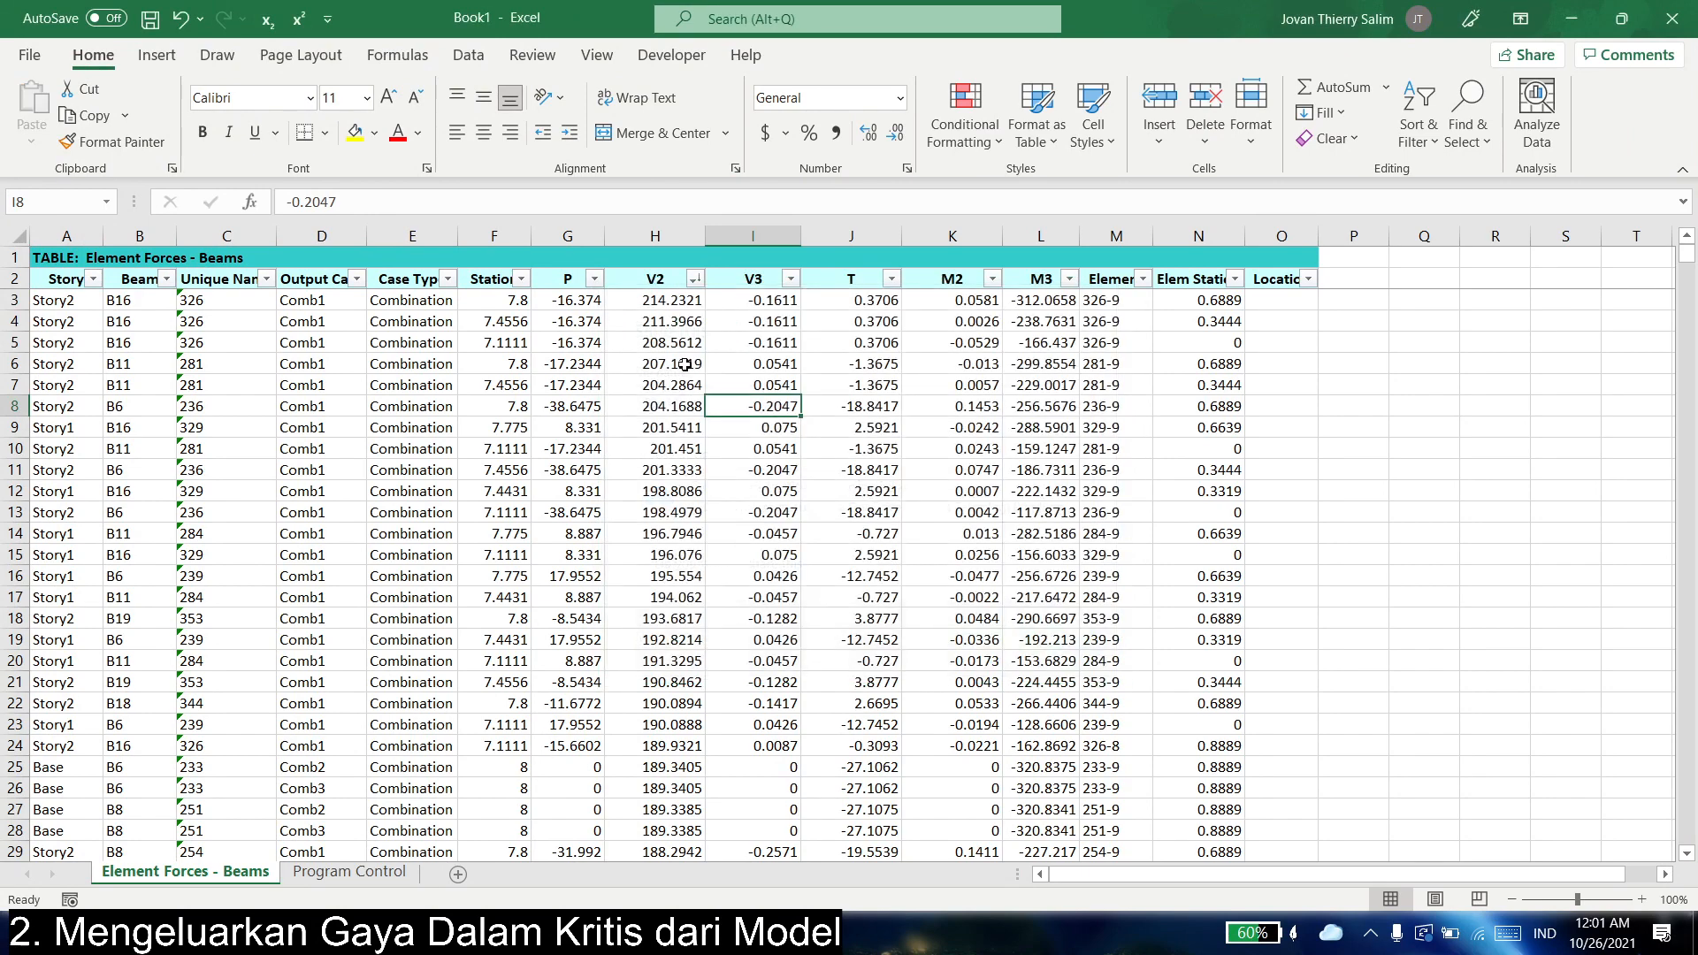
- Sort the beam forces by T in descending and ascending order to compare the extreme torsions, ending with smallest to largest
click(655, 364)
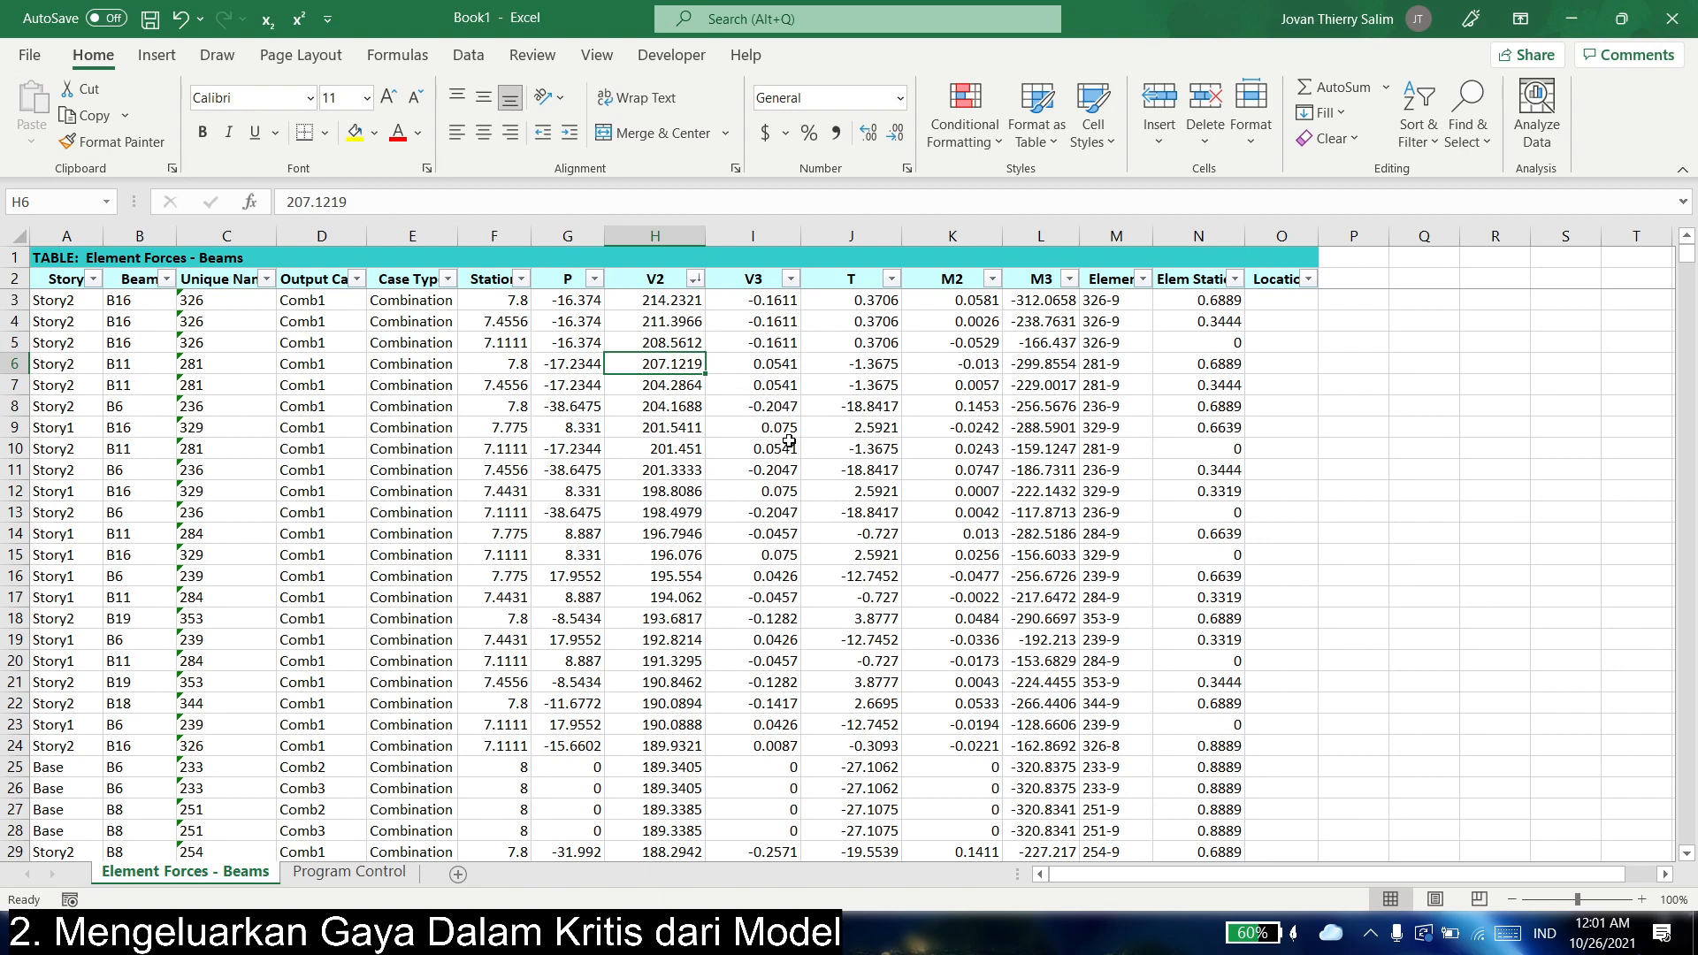
key(alt+Tab)
key(alt+Tab)
click(895, 278)
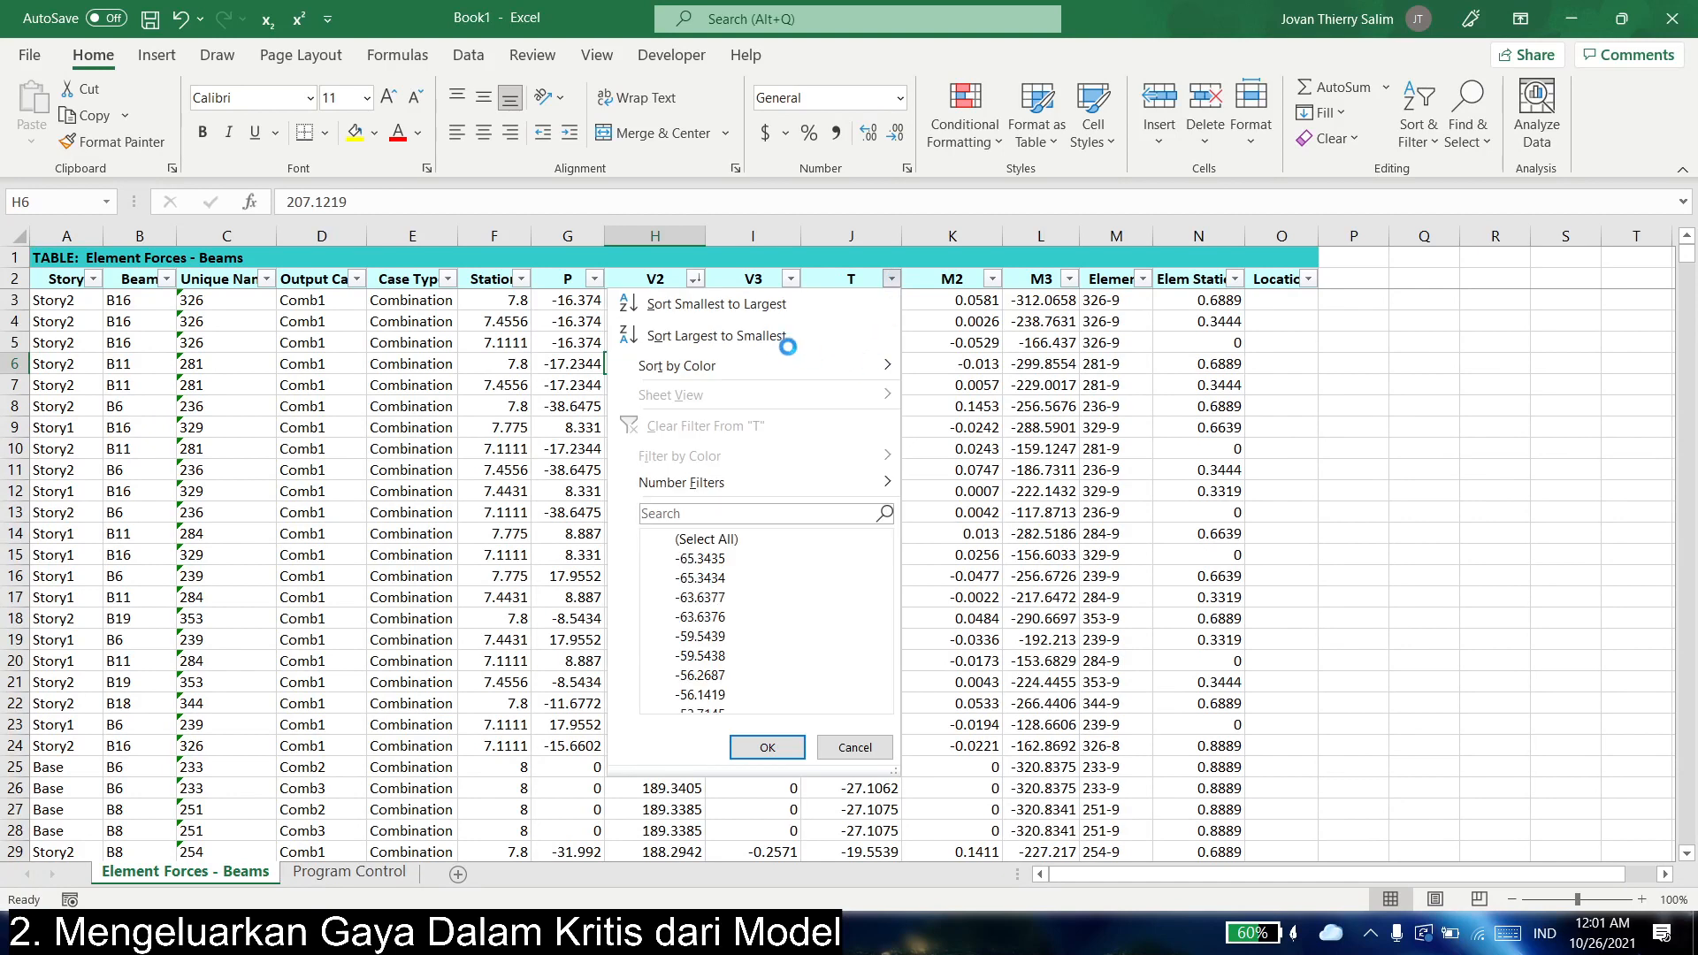
key(alt+Tab)
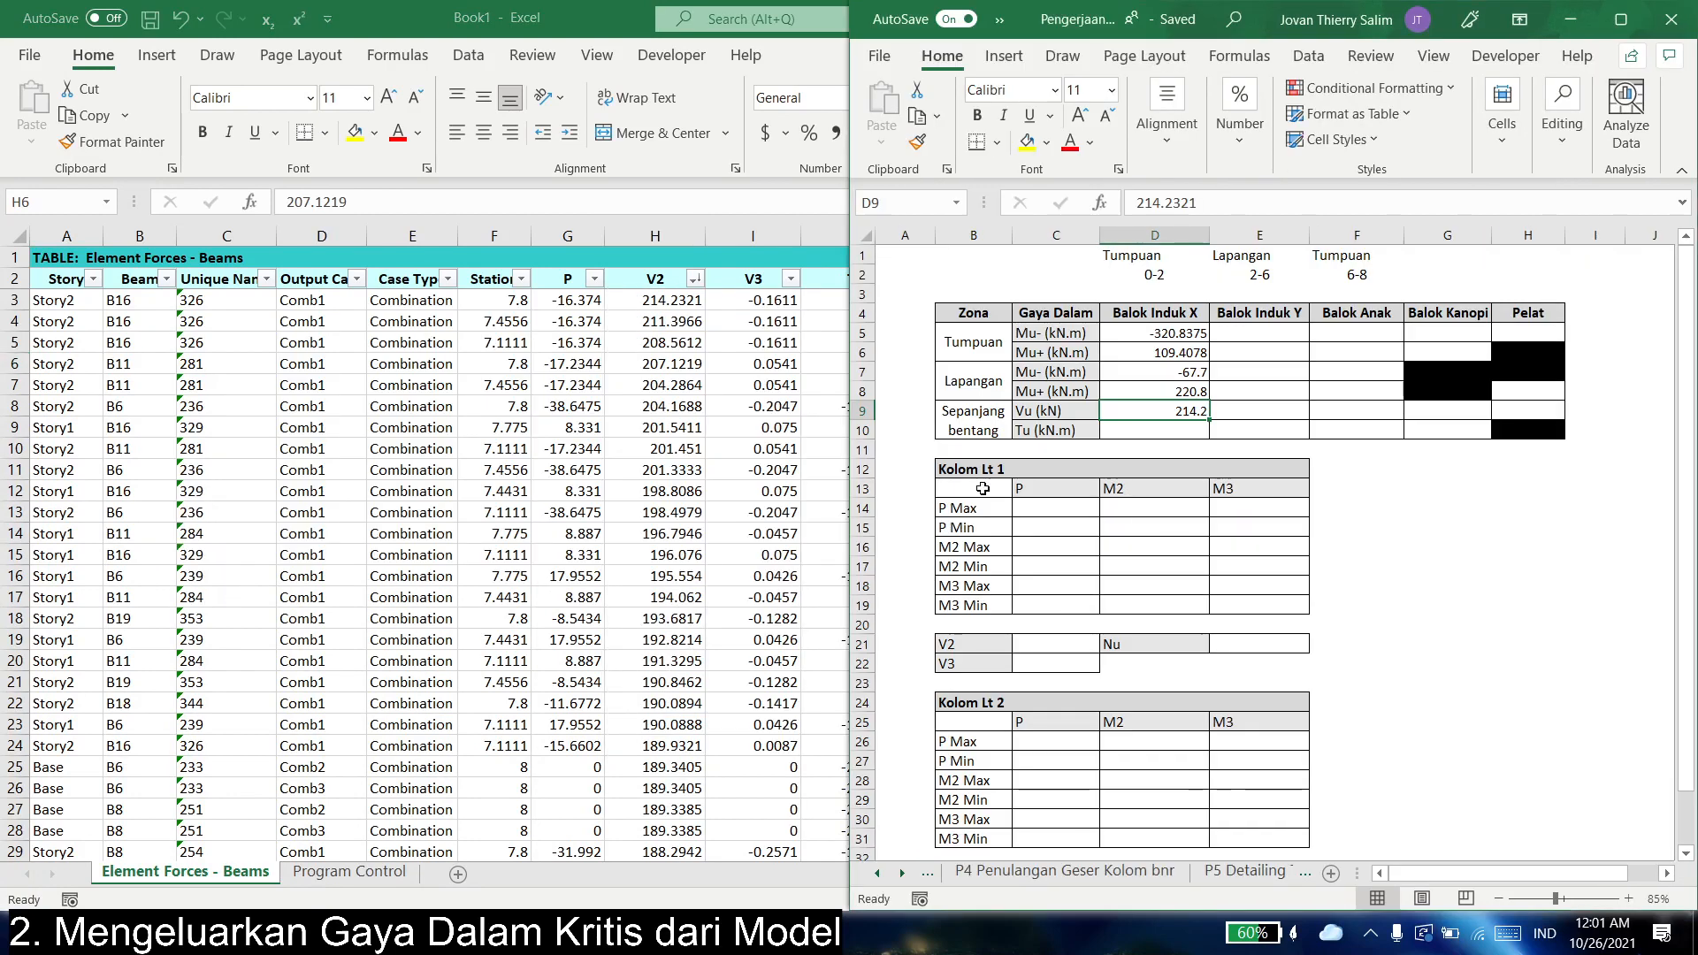
click(1063, 432)
key(alt+Tab)
click(892, 277)
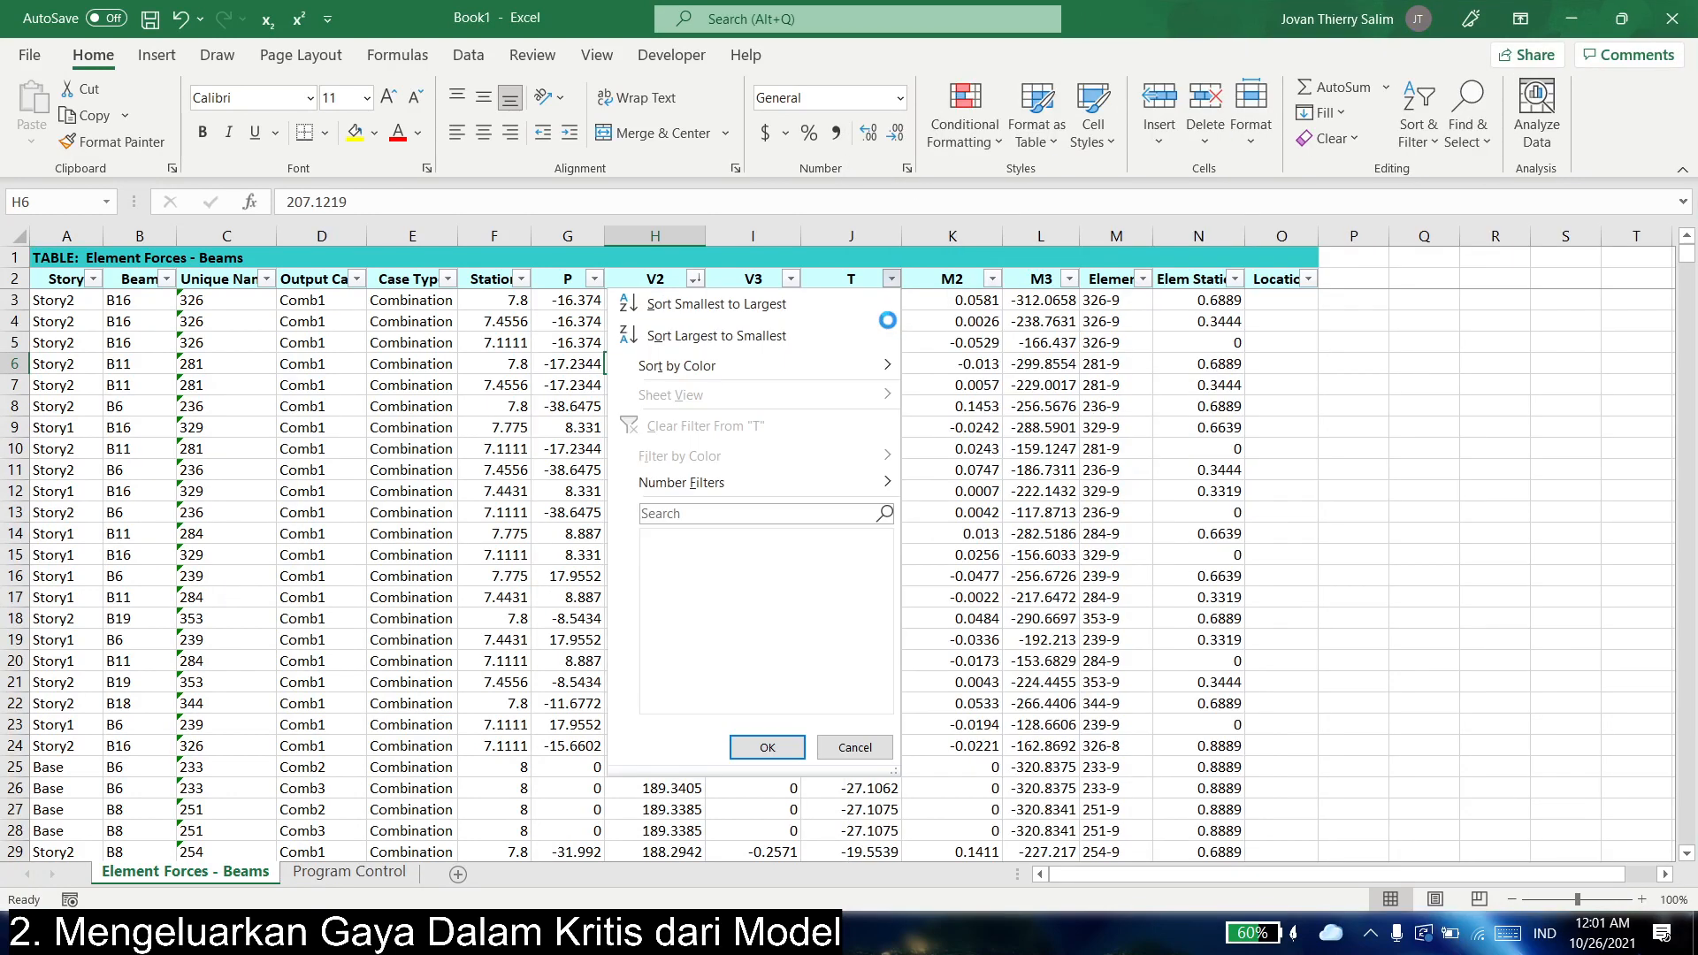
click(815, 341)
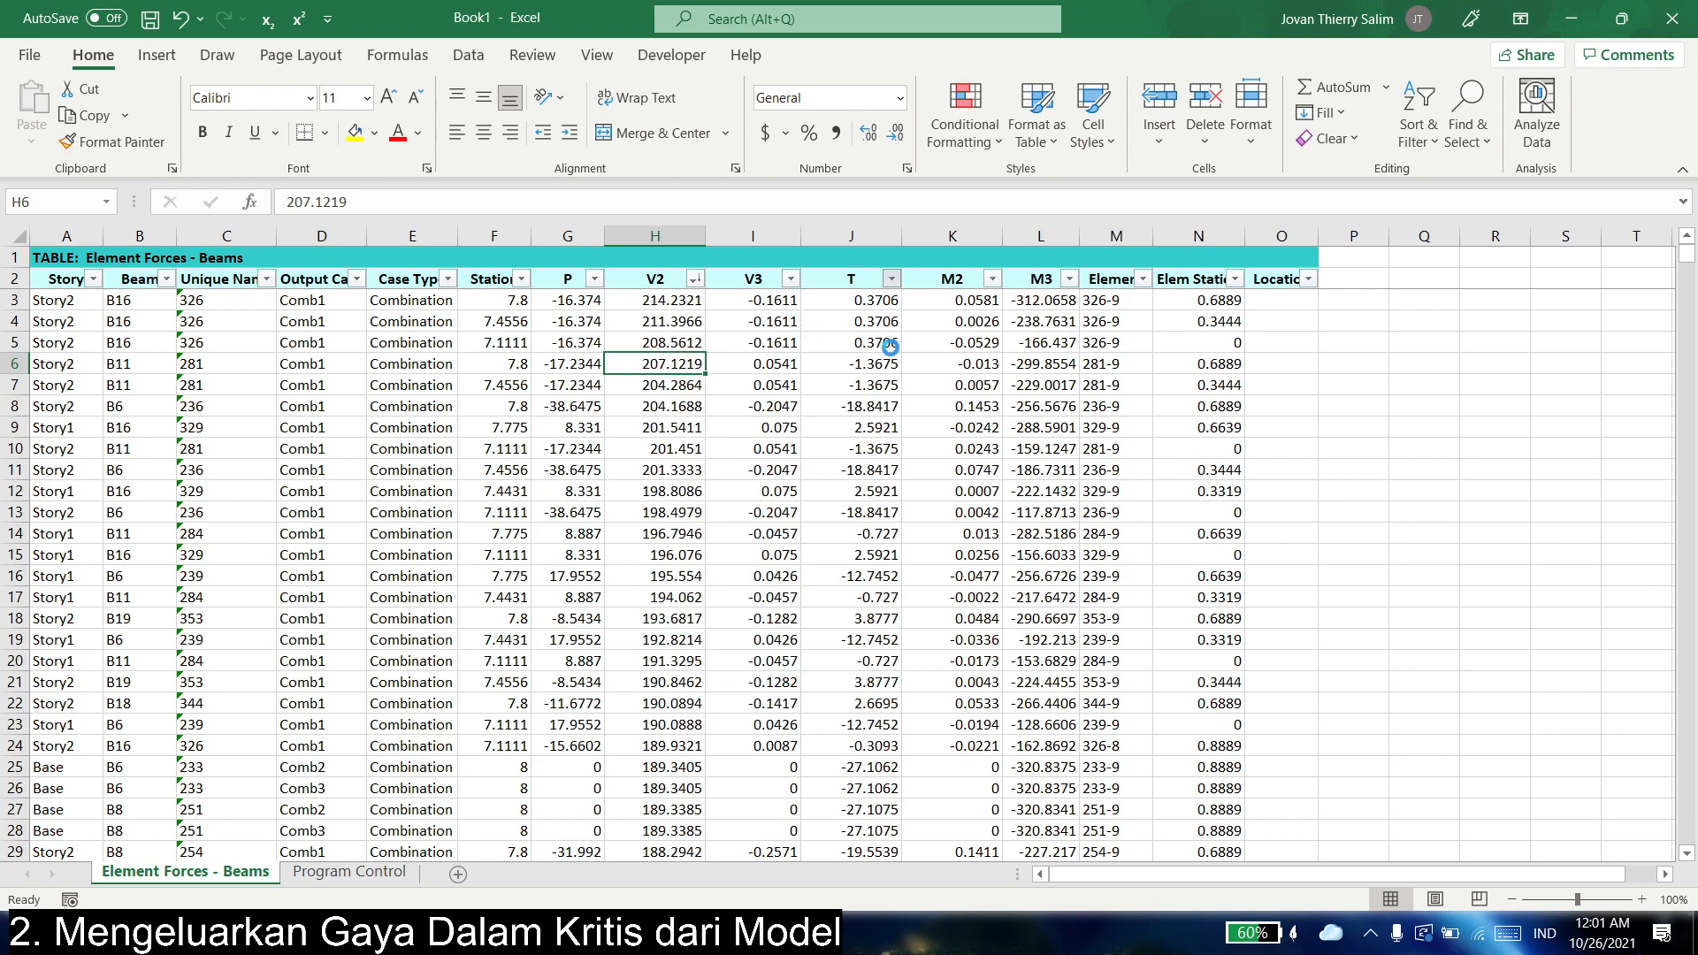
click(891, 278)
click(796, 294)
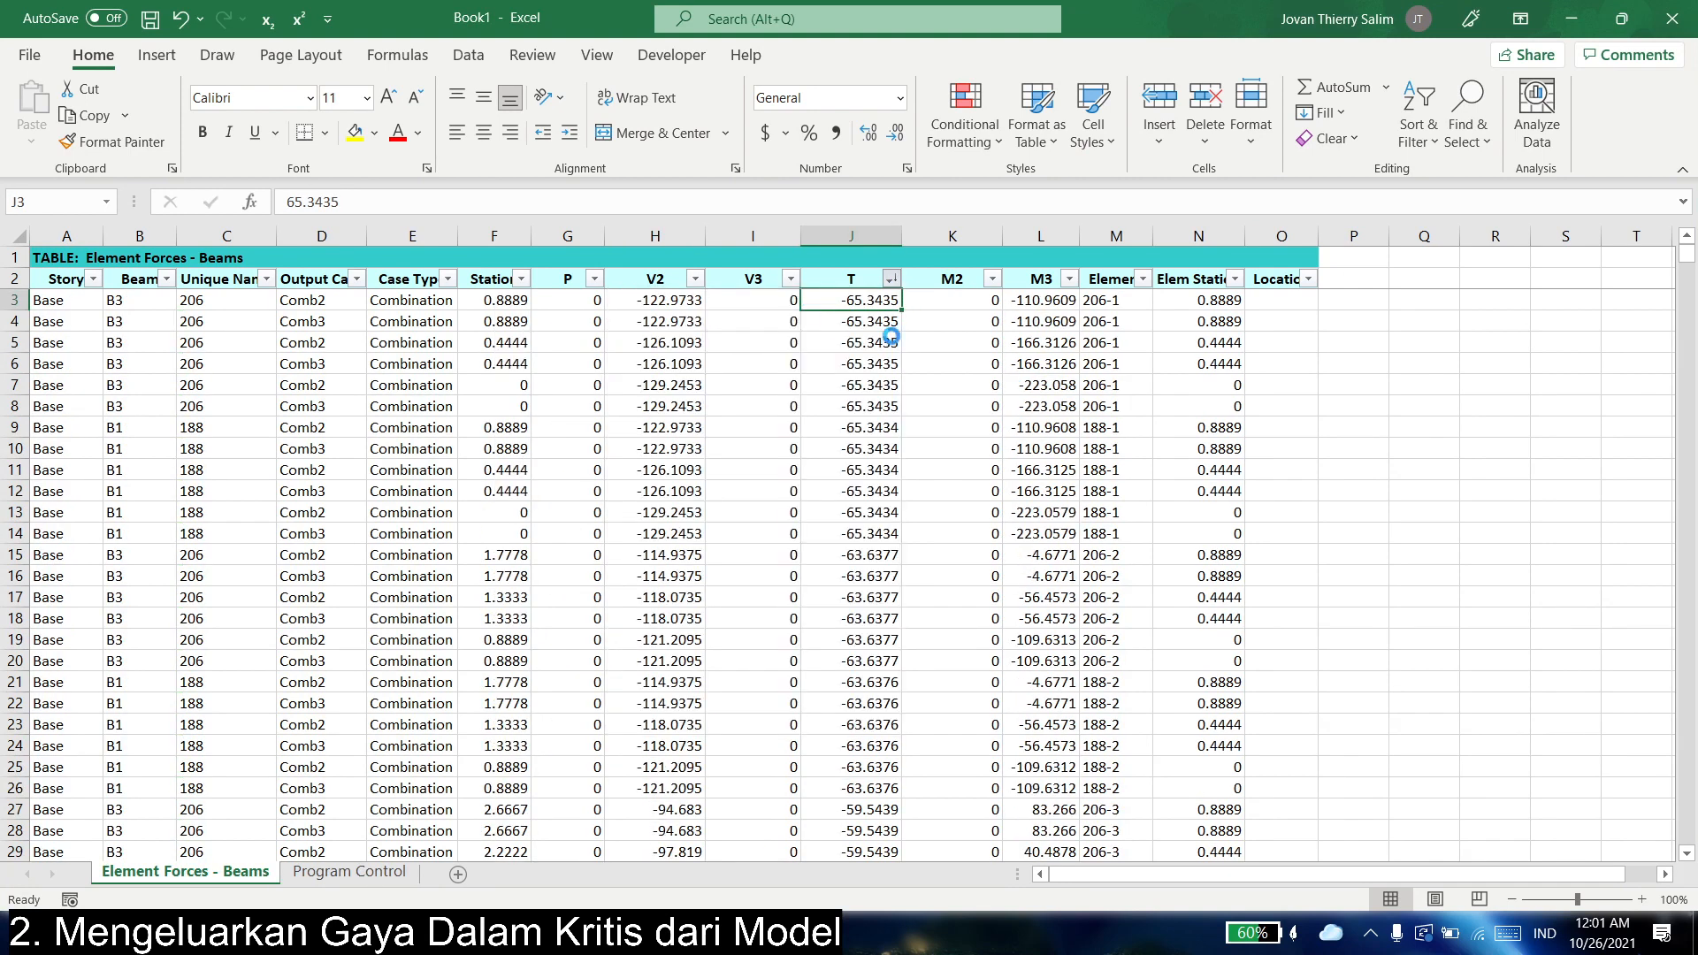
- Sort the beam forces by T from largest to smallest and paste the top torsion, 65.3435, into the Balok Induk X Tu cell
click(921, 357)
click(891, 278)
click(707, 321)
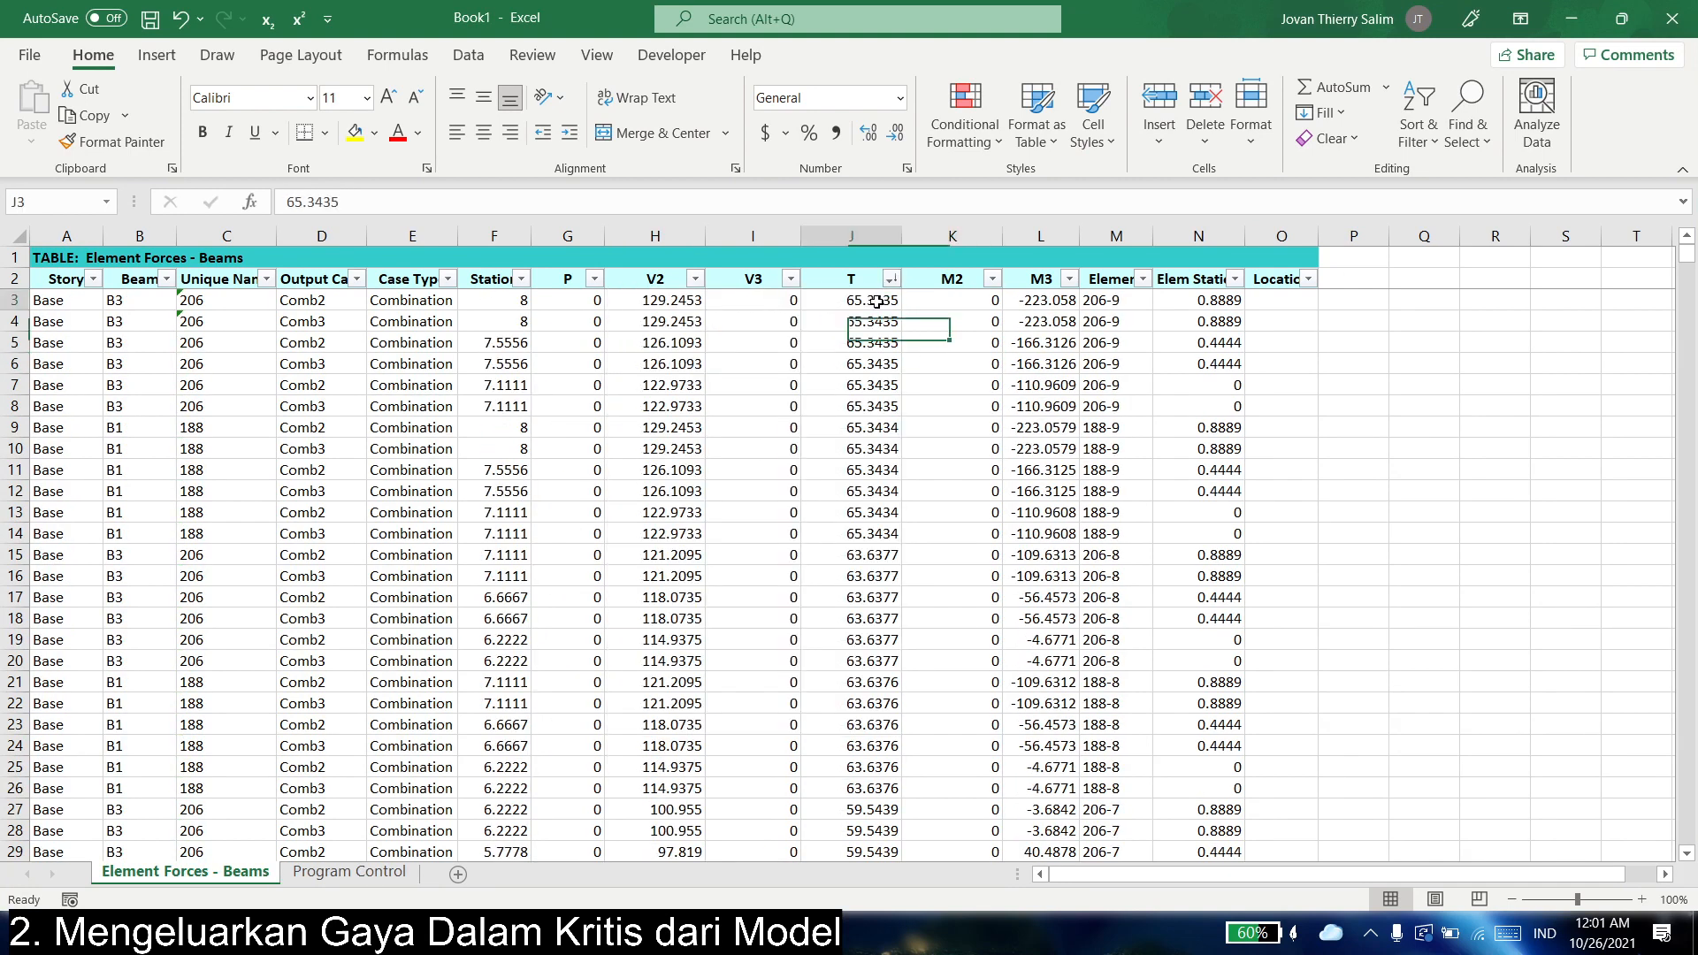
key(ctrl+c)
key(alt+Tab)
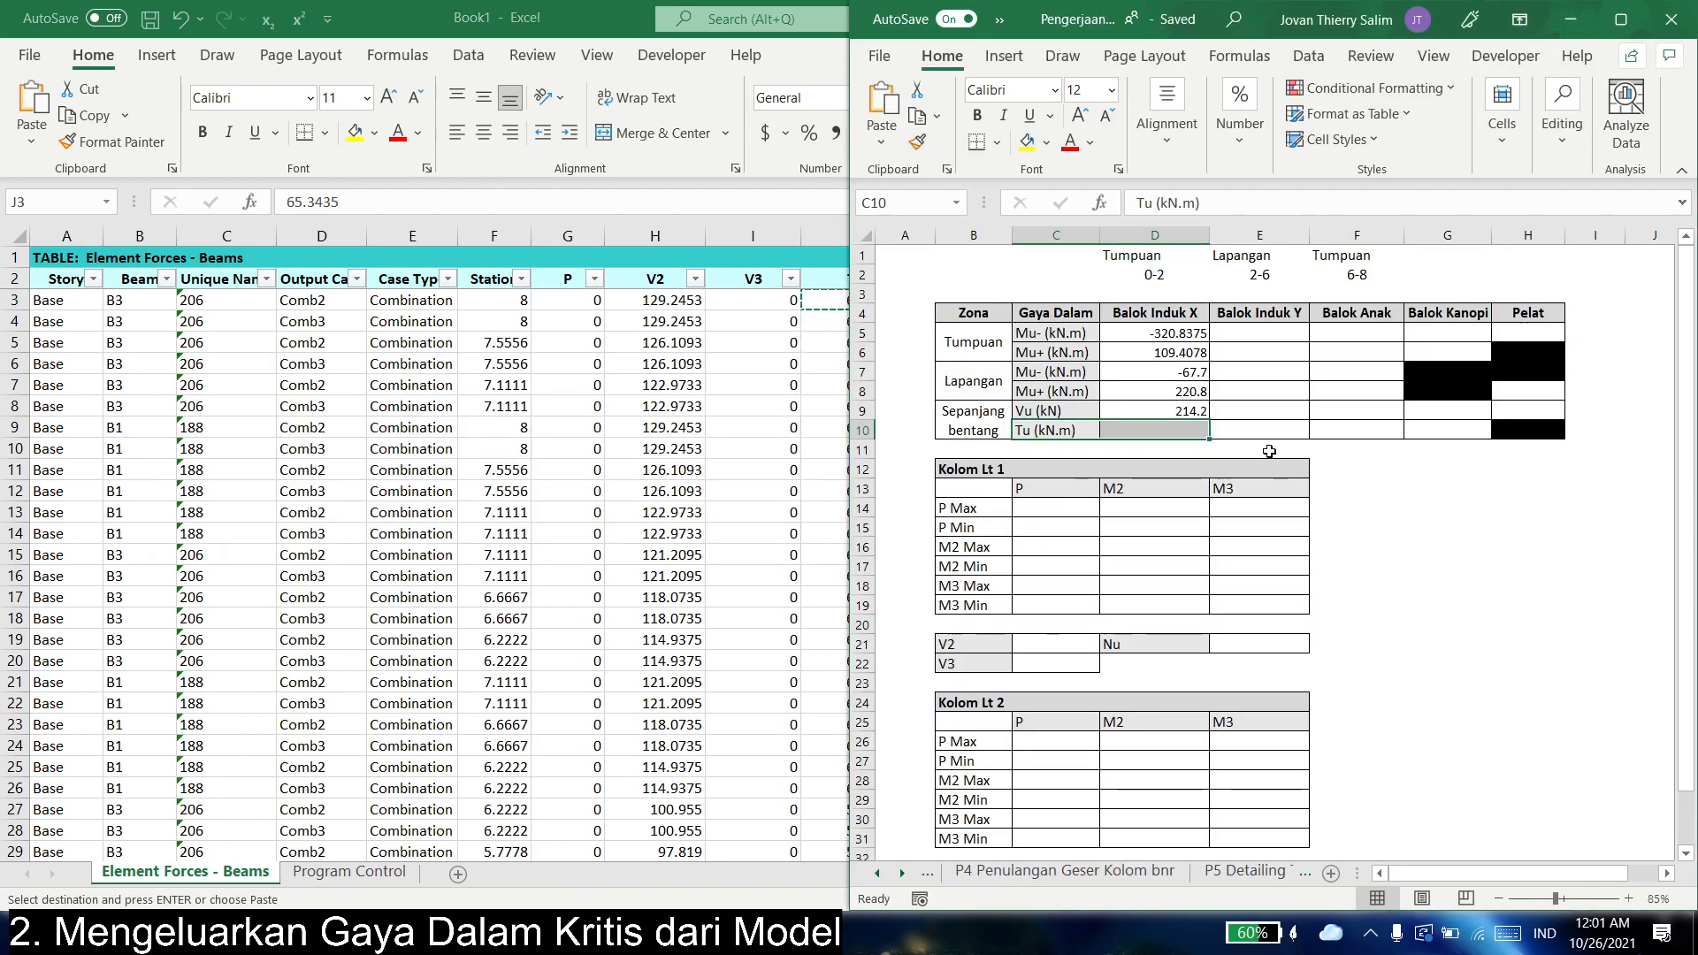
click(1158, 433)
right_click(1157, 434)
click(1261, 391)
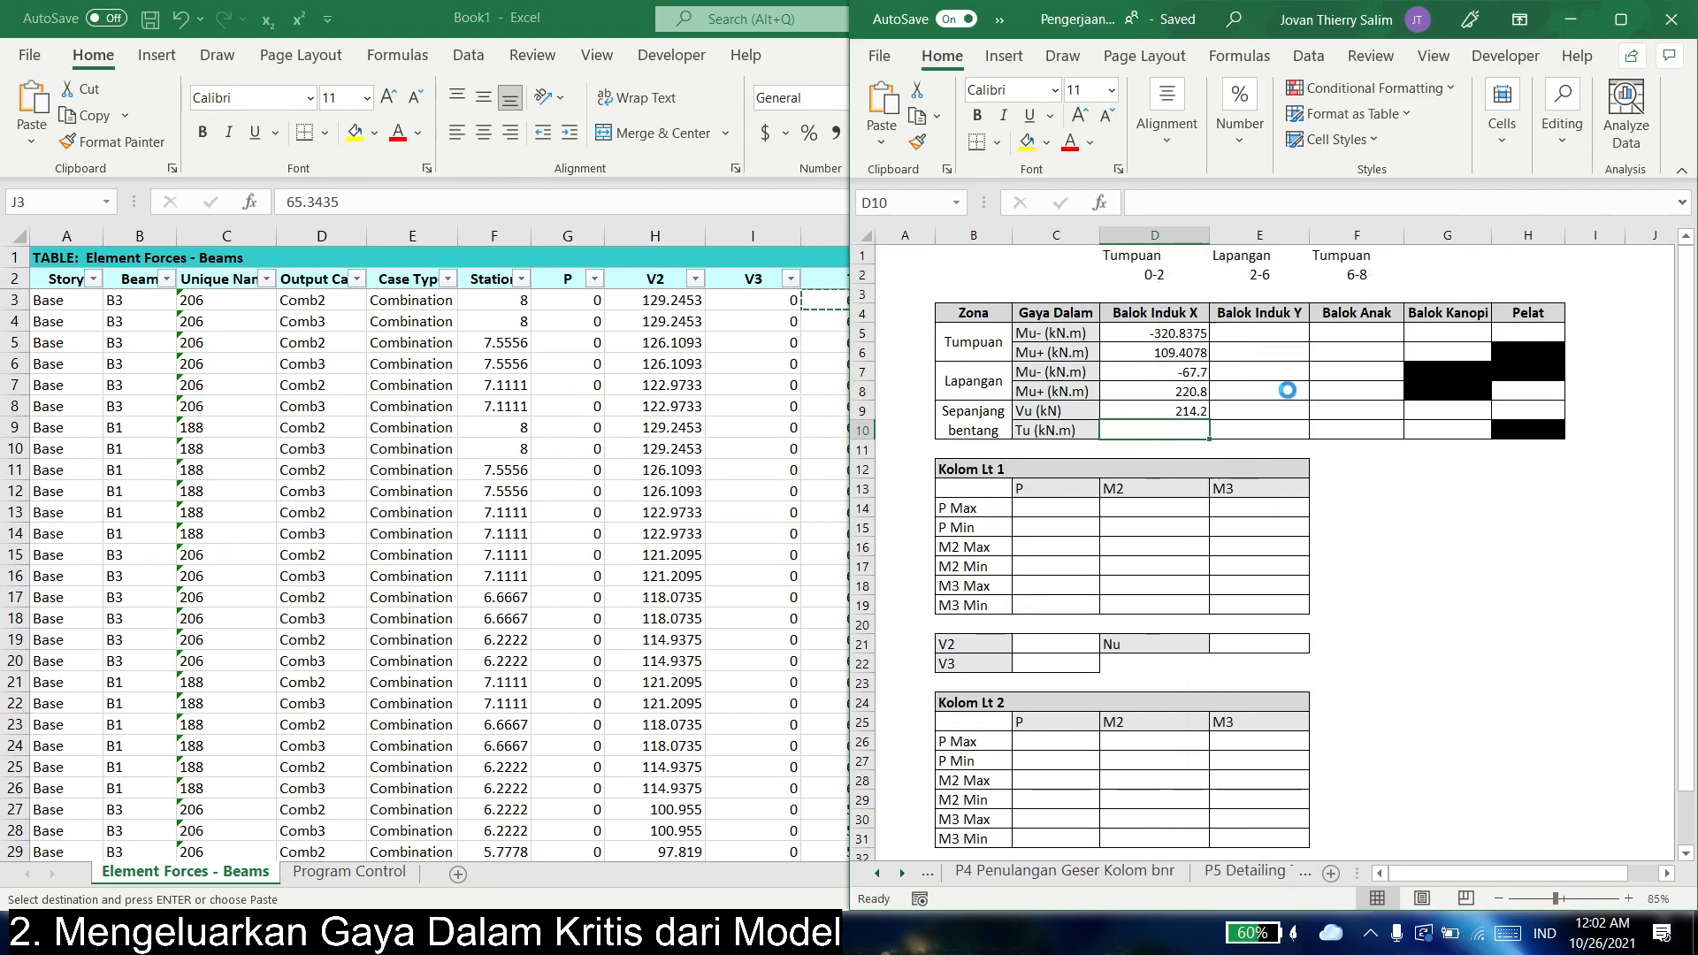
key(alt+Tab)
click(852, 534)
key(ctrl+s)
click(1051, 645)
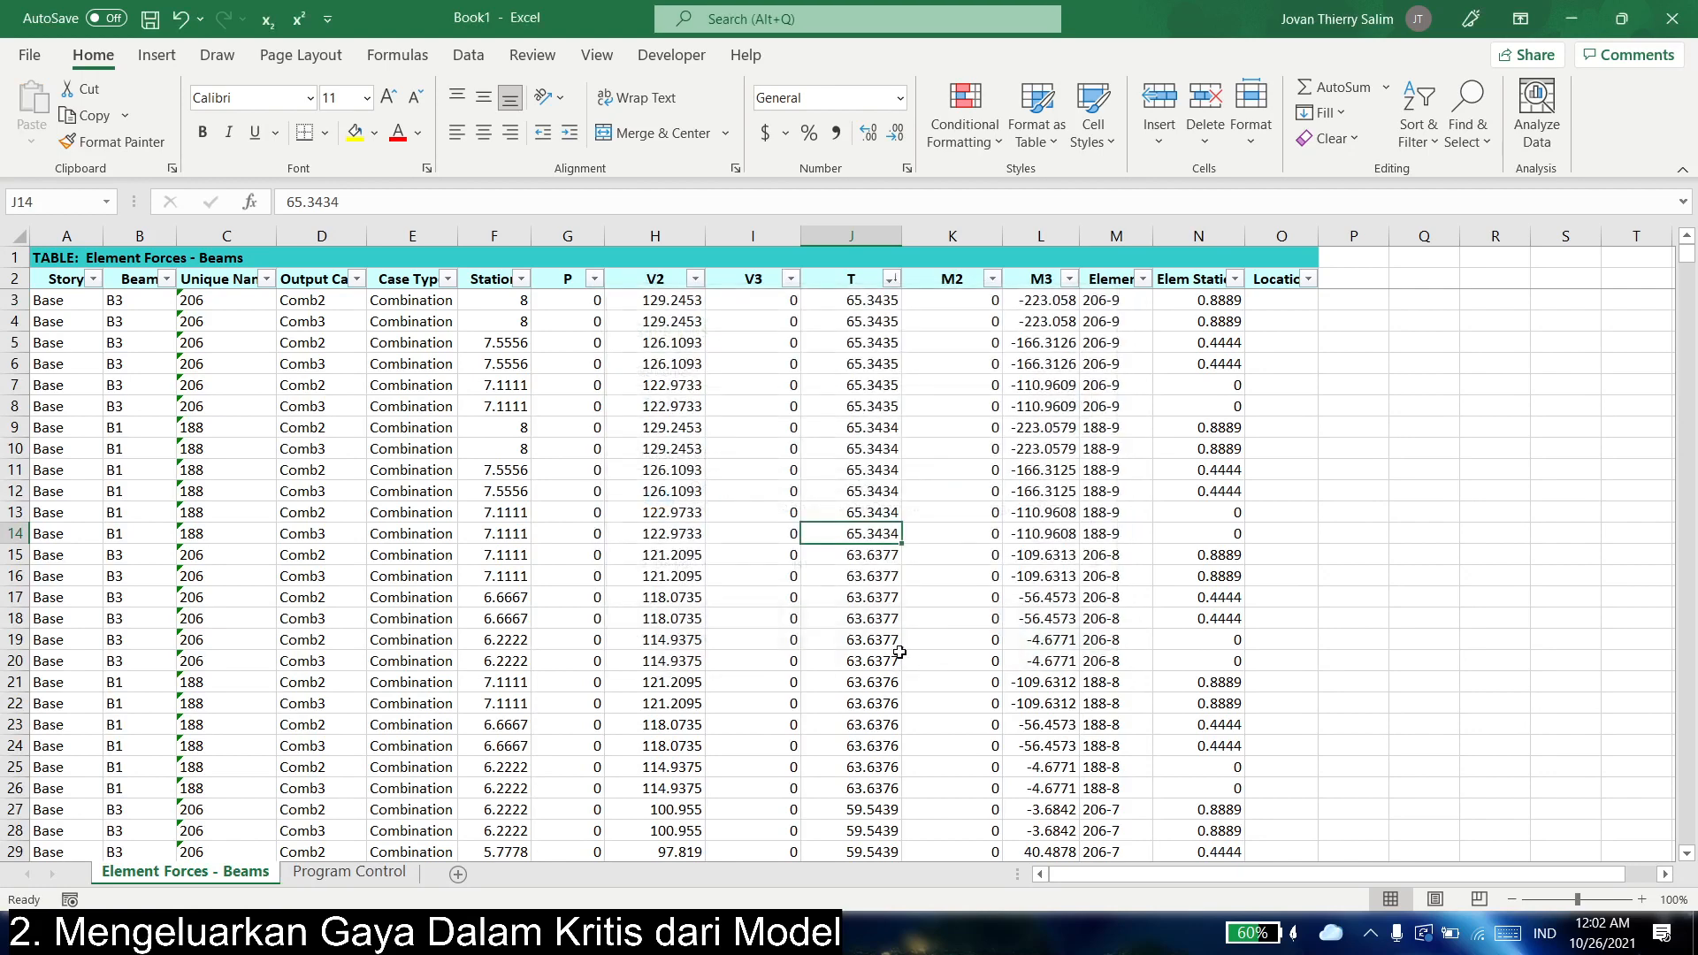
- Review the sorted torsion values in the beam forces table and the Balok Induk X column of the summary table
key(Down)
key(Down)
key(Down)
key(Down)
key(Down)
key(Down)
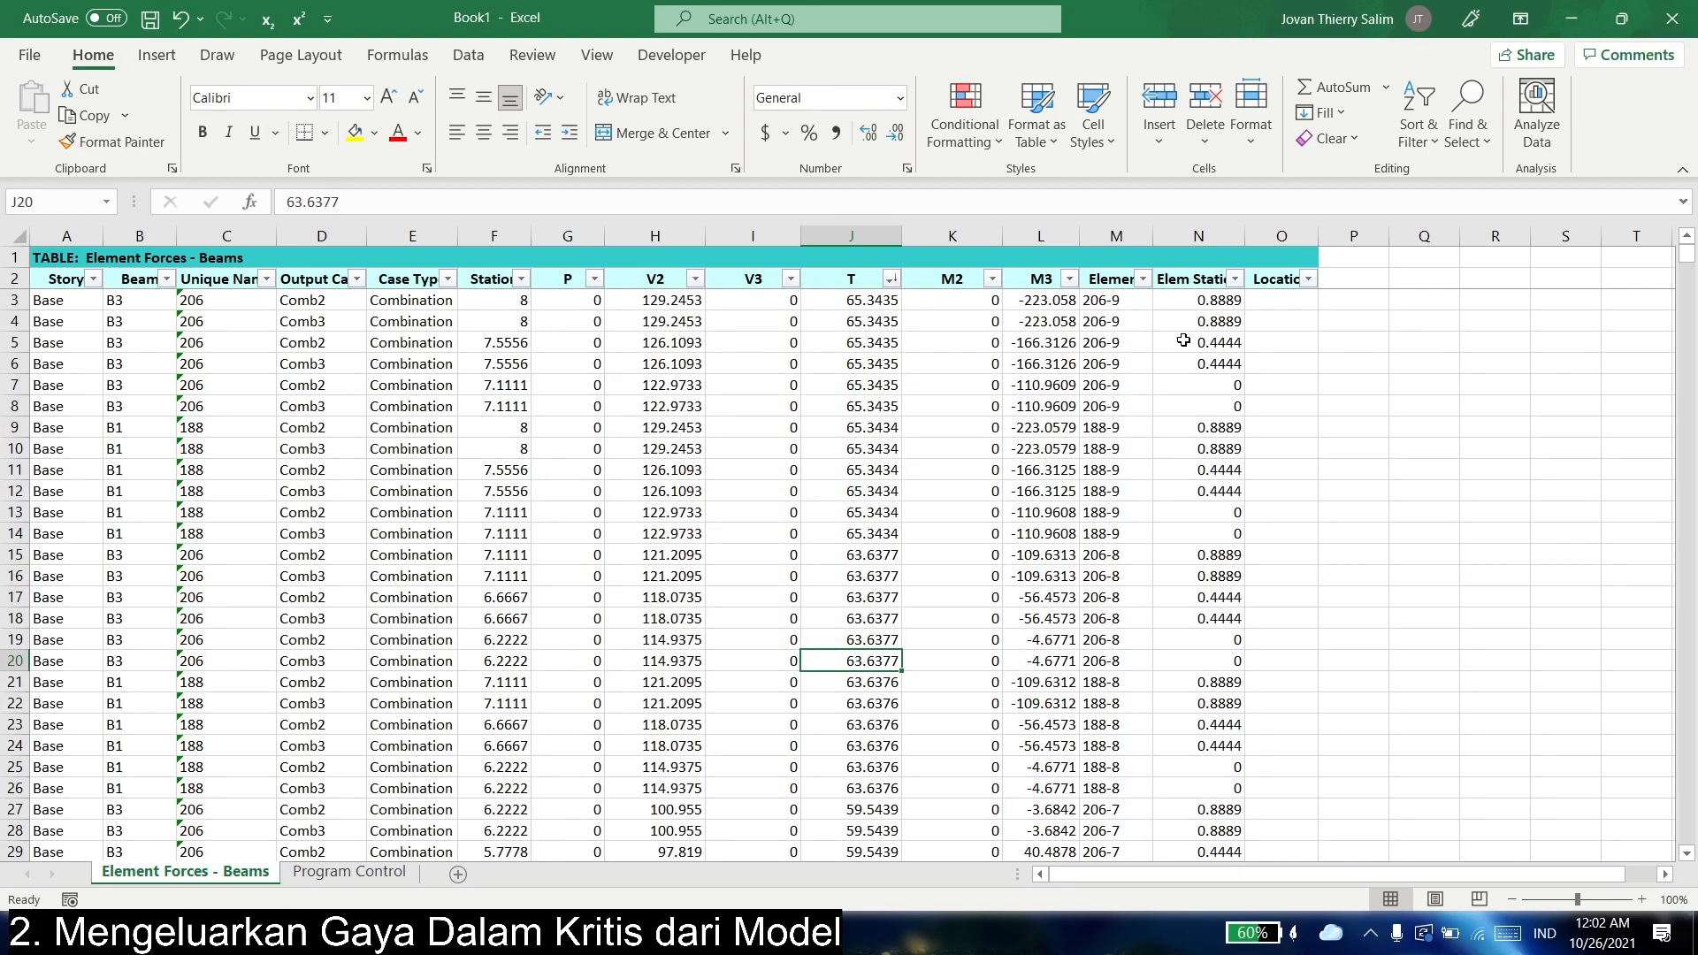
click(1118, 406)
key(alt+Tab)
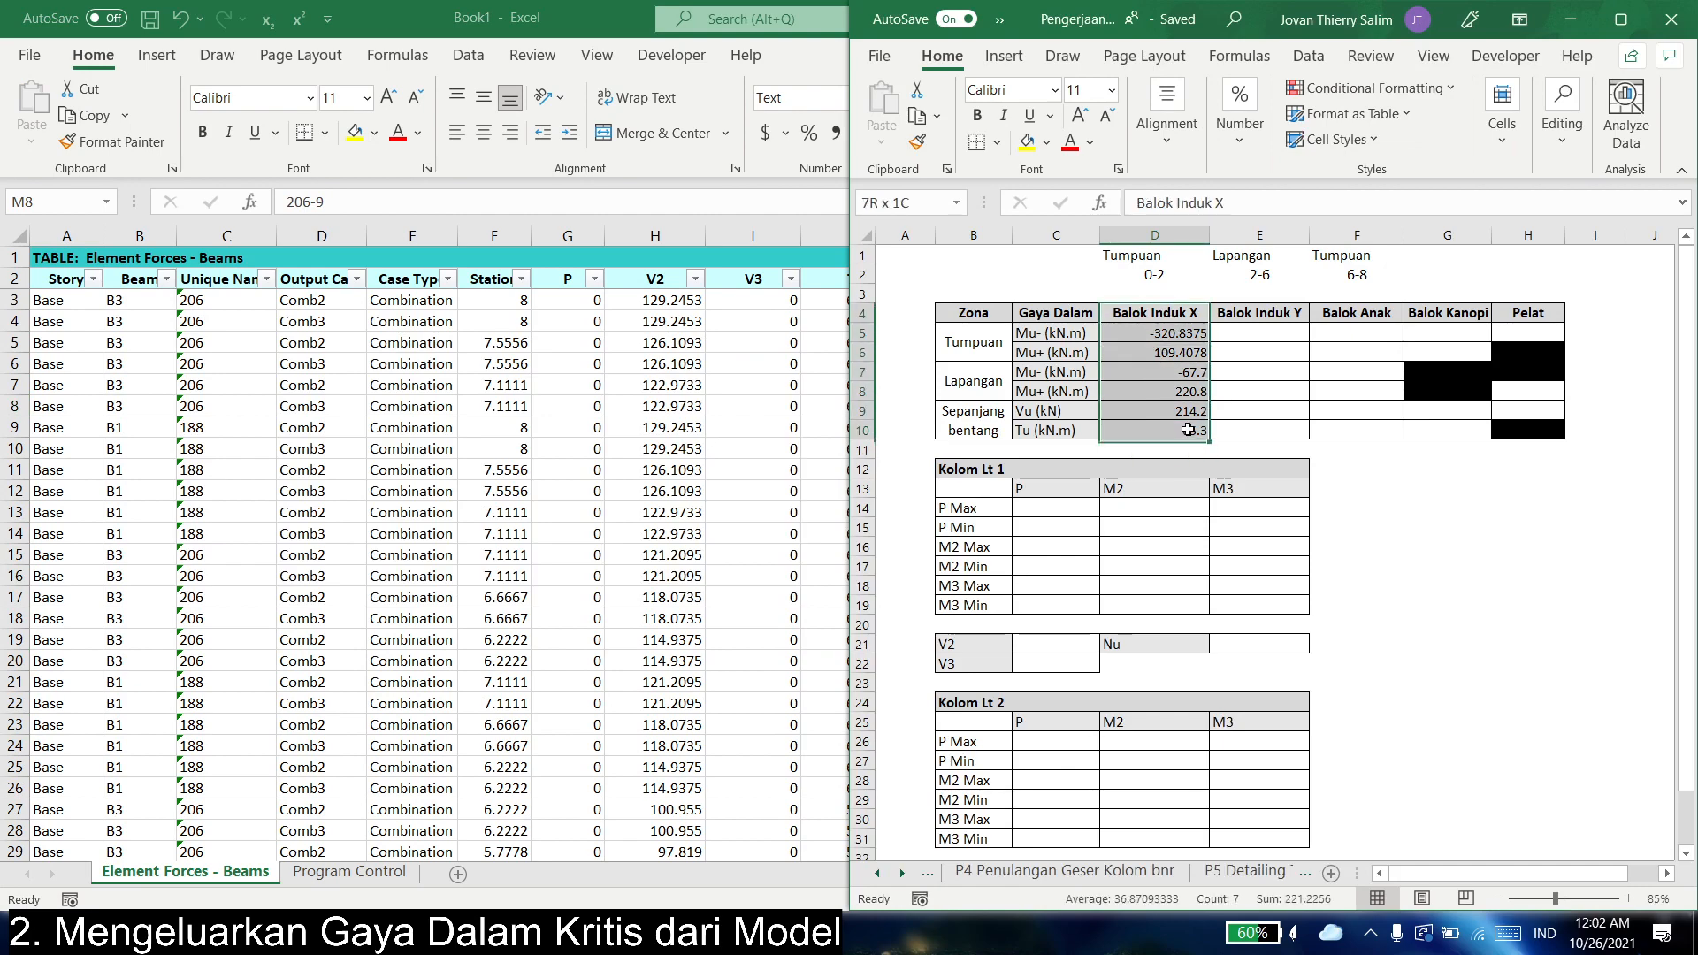
- Close the exported Book1 workbook without saving its changes
click(1672, 18)
click(1672, 19)
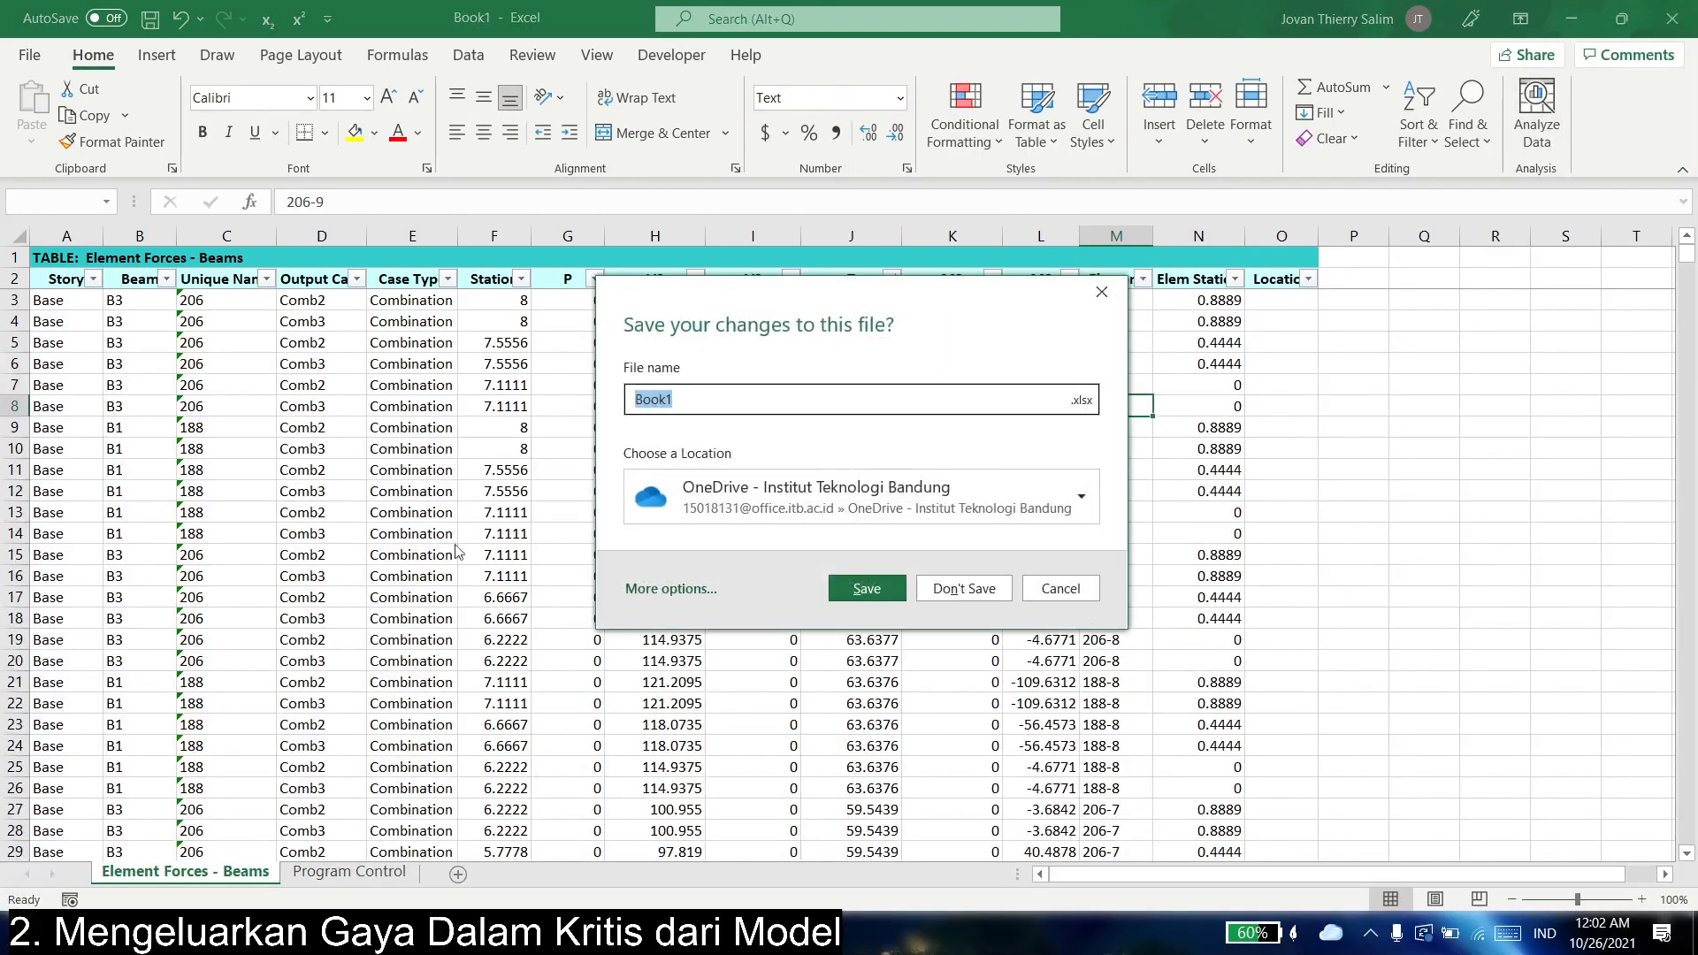
click(968, 590)
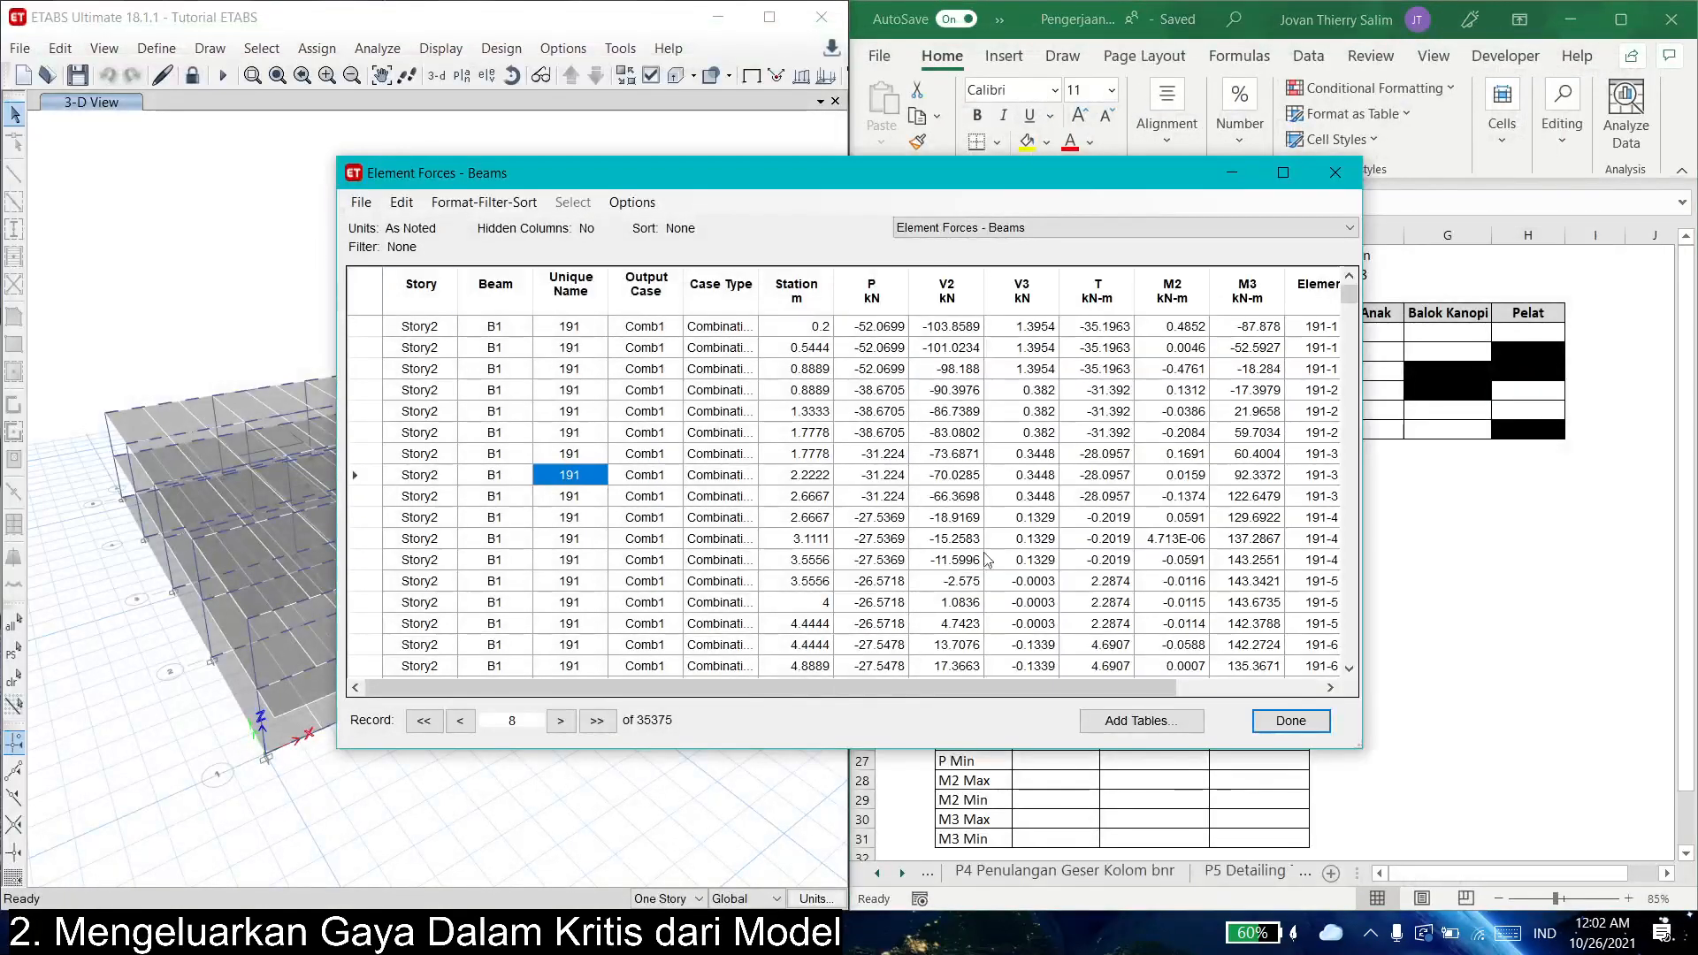
- Close the Element Forces - Beams table in ETABS and clear the current frame selection
click(1291, 721)
click(261, 48)
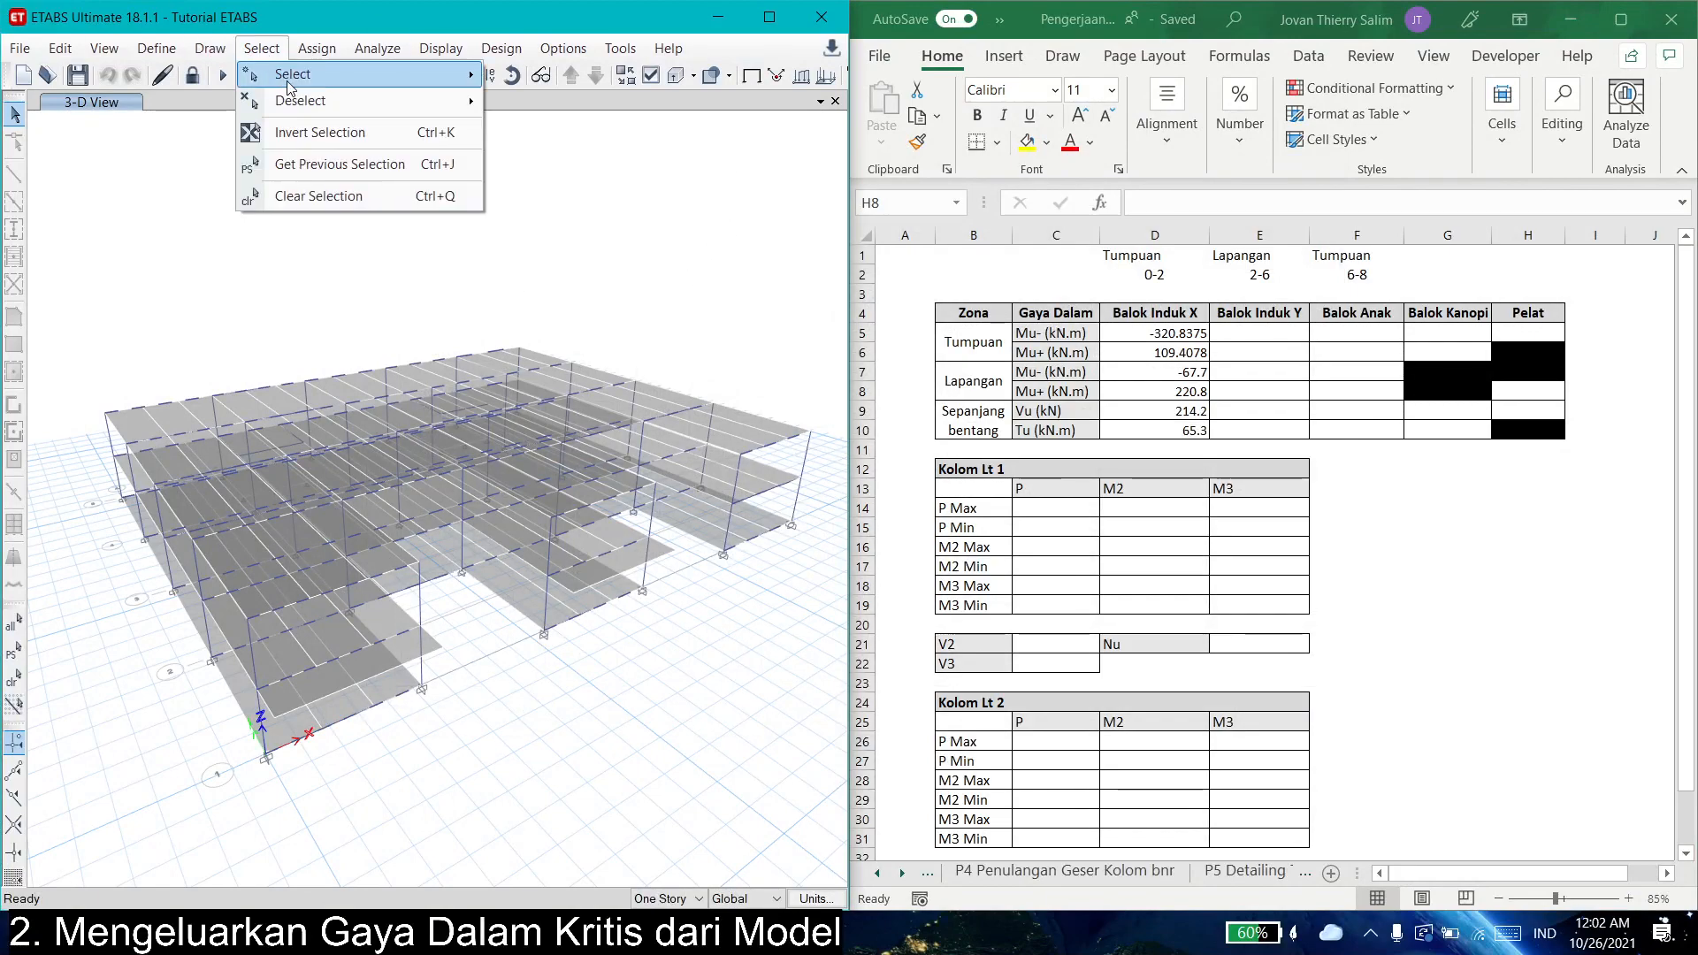
click(295, 373)
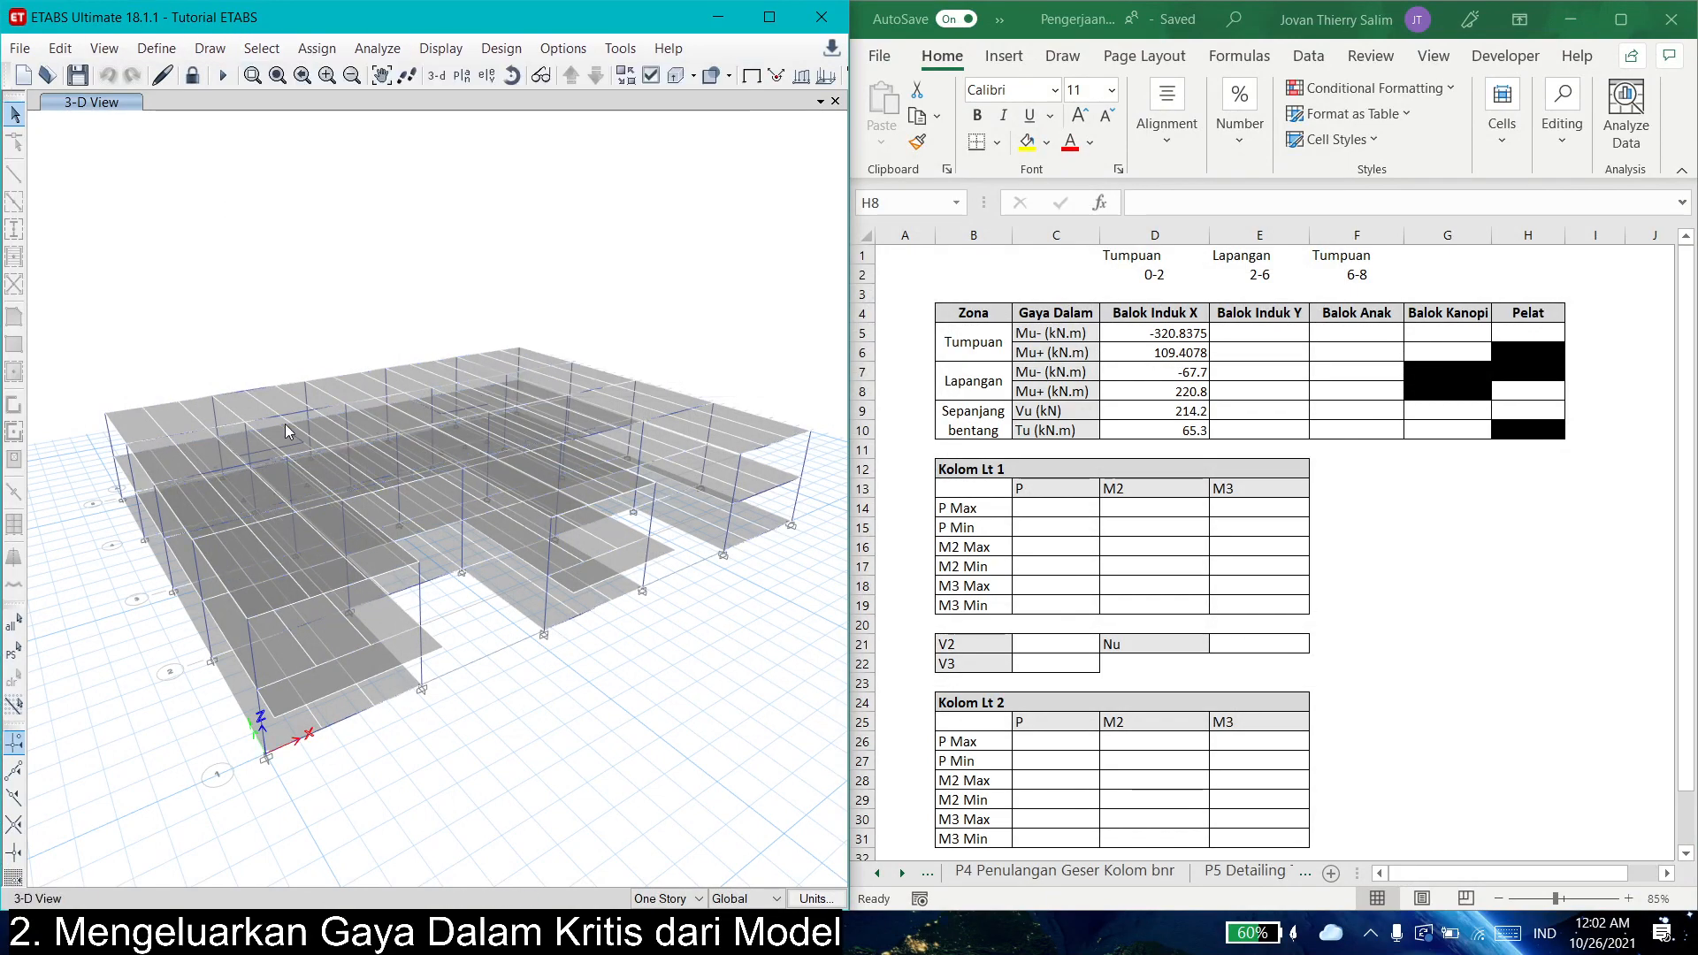
- Select all frames that use the Balok Induk Y frame section in the model
click(261, 48)
mouse_move(292, 74)
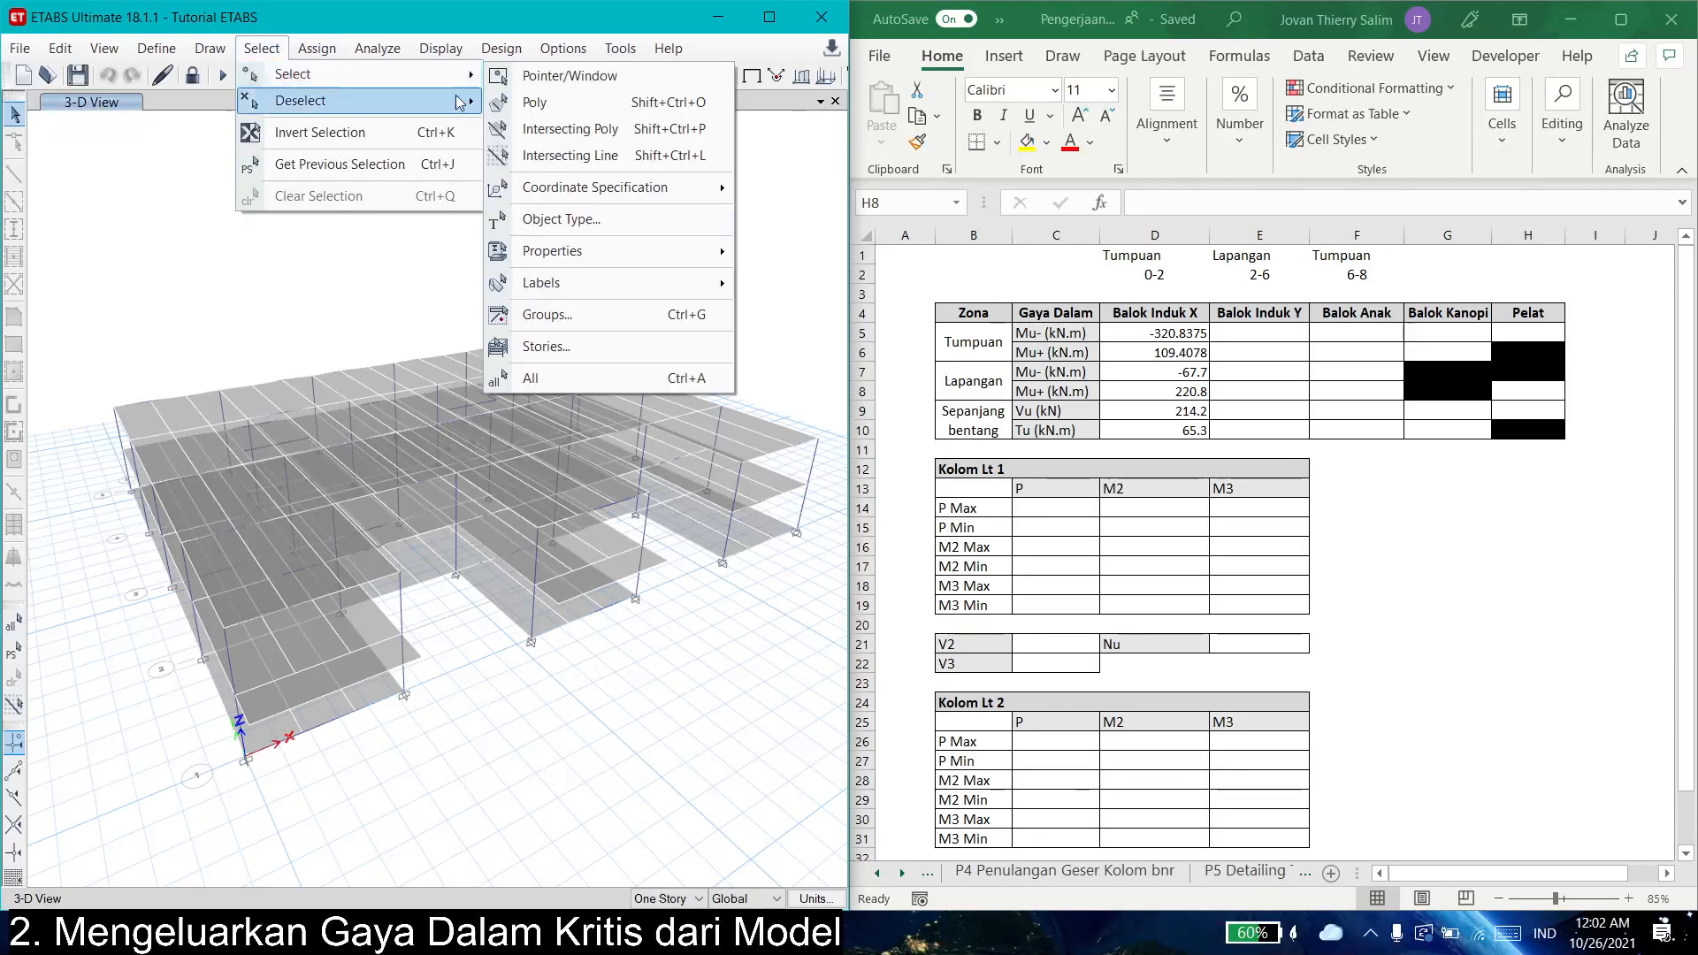
mouse_move(698, 252)
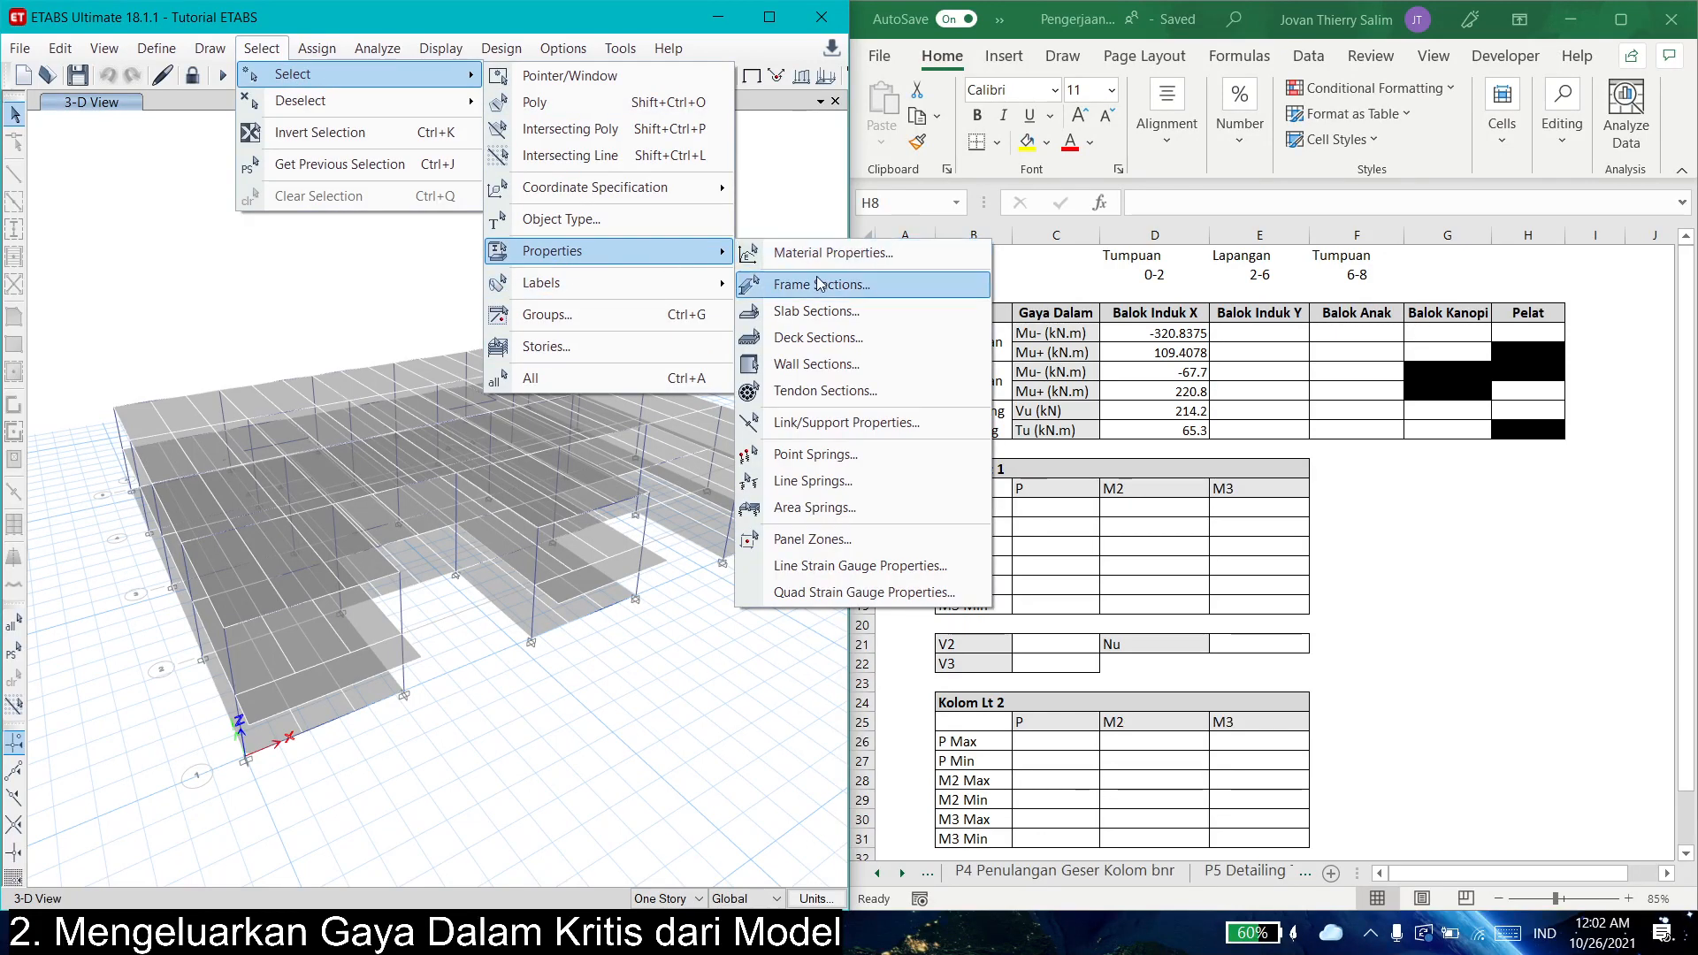
click(769, 281)
click(693, 311)
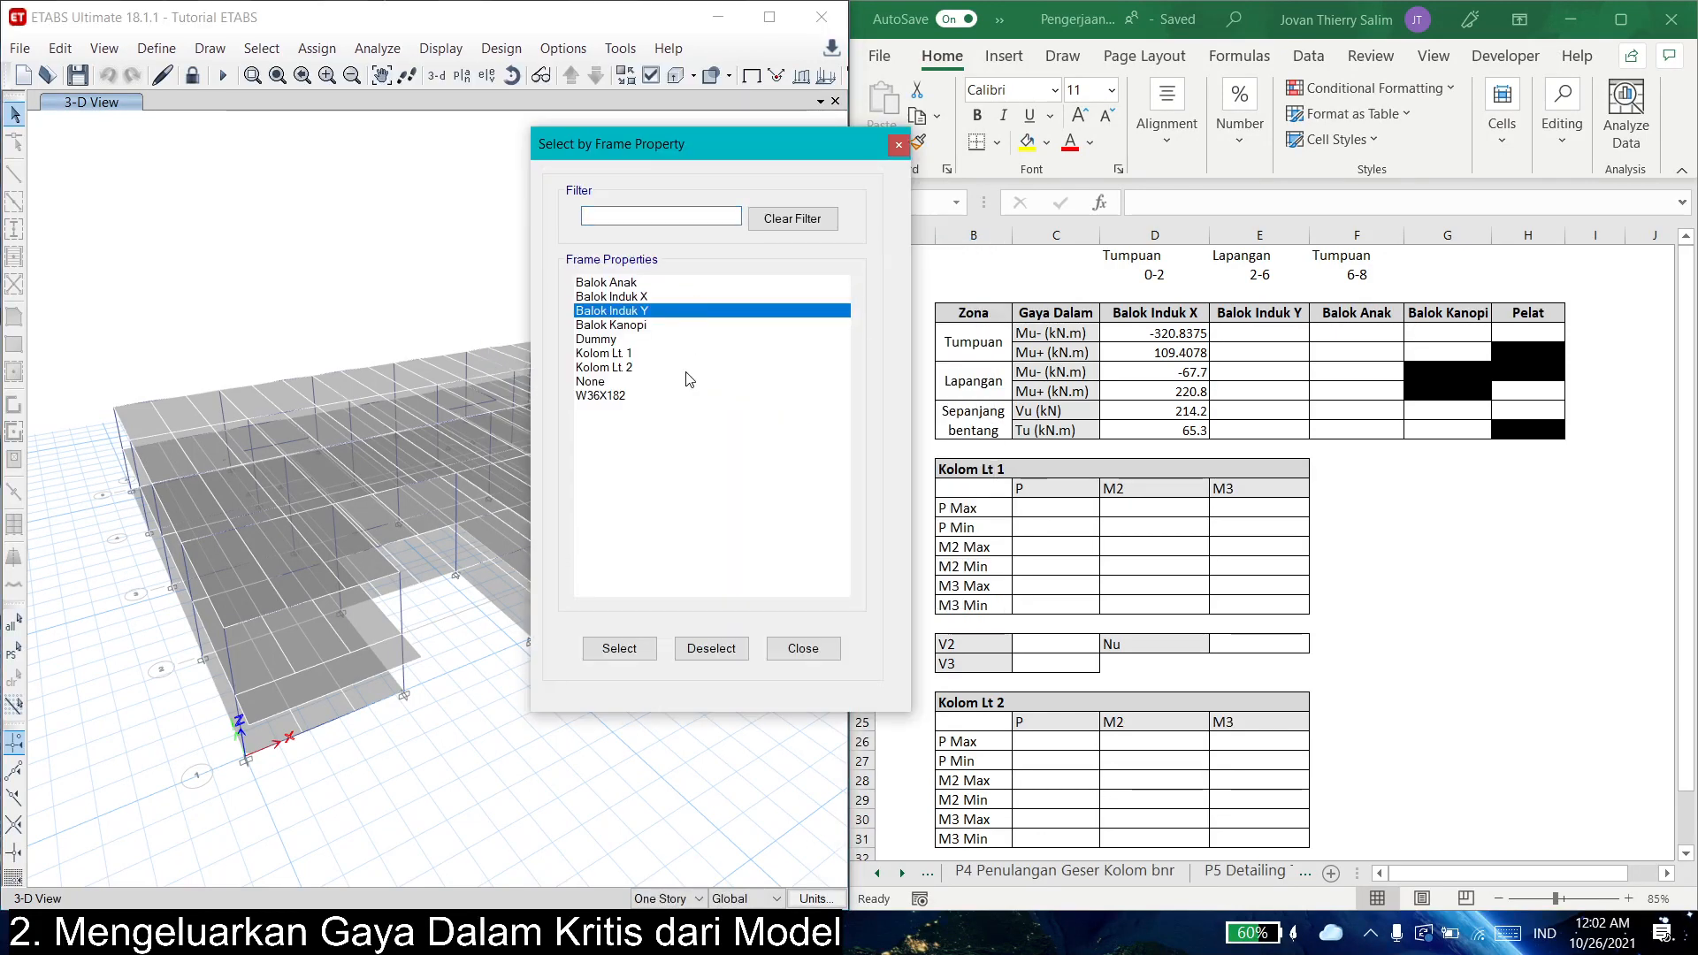
click(619, 648)
click(803, 649)
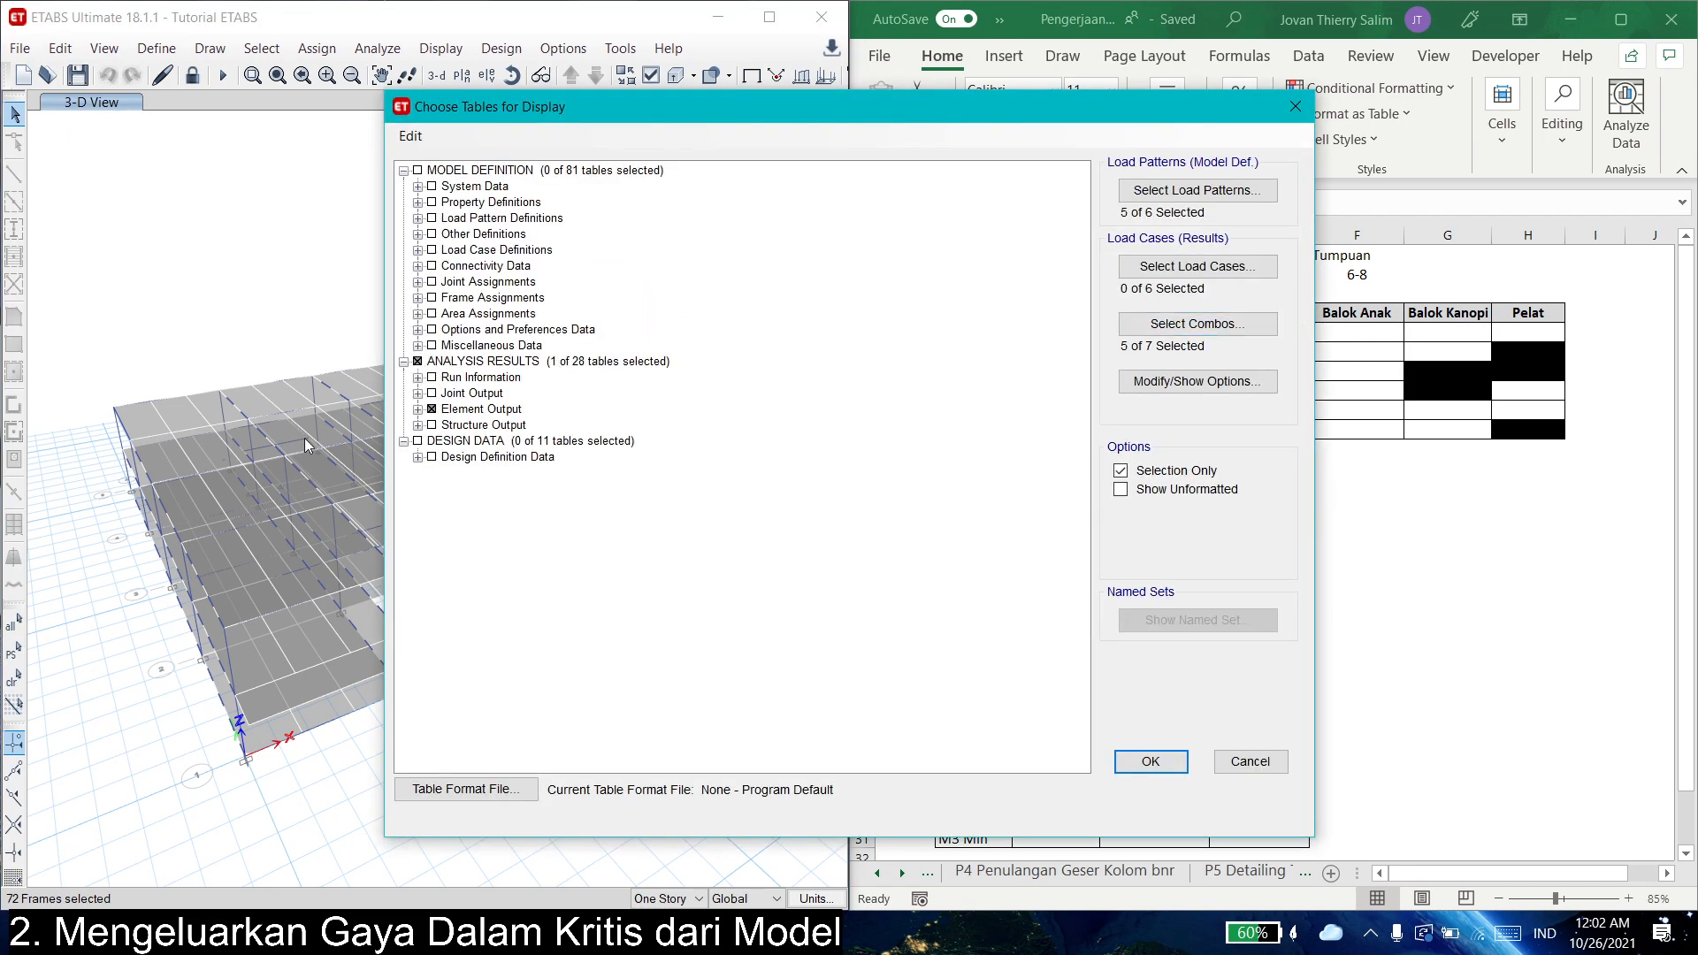
- Display the Element Forces - Beams table for the selected Balok Induk Y frames and export it to Excel
click(418, 410)
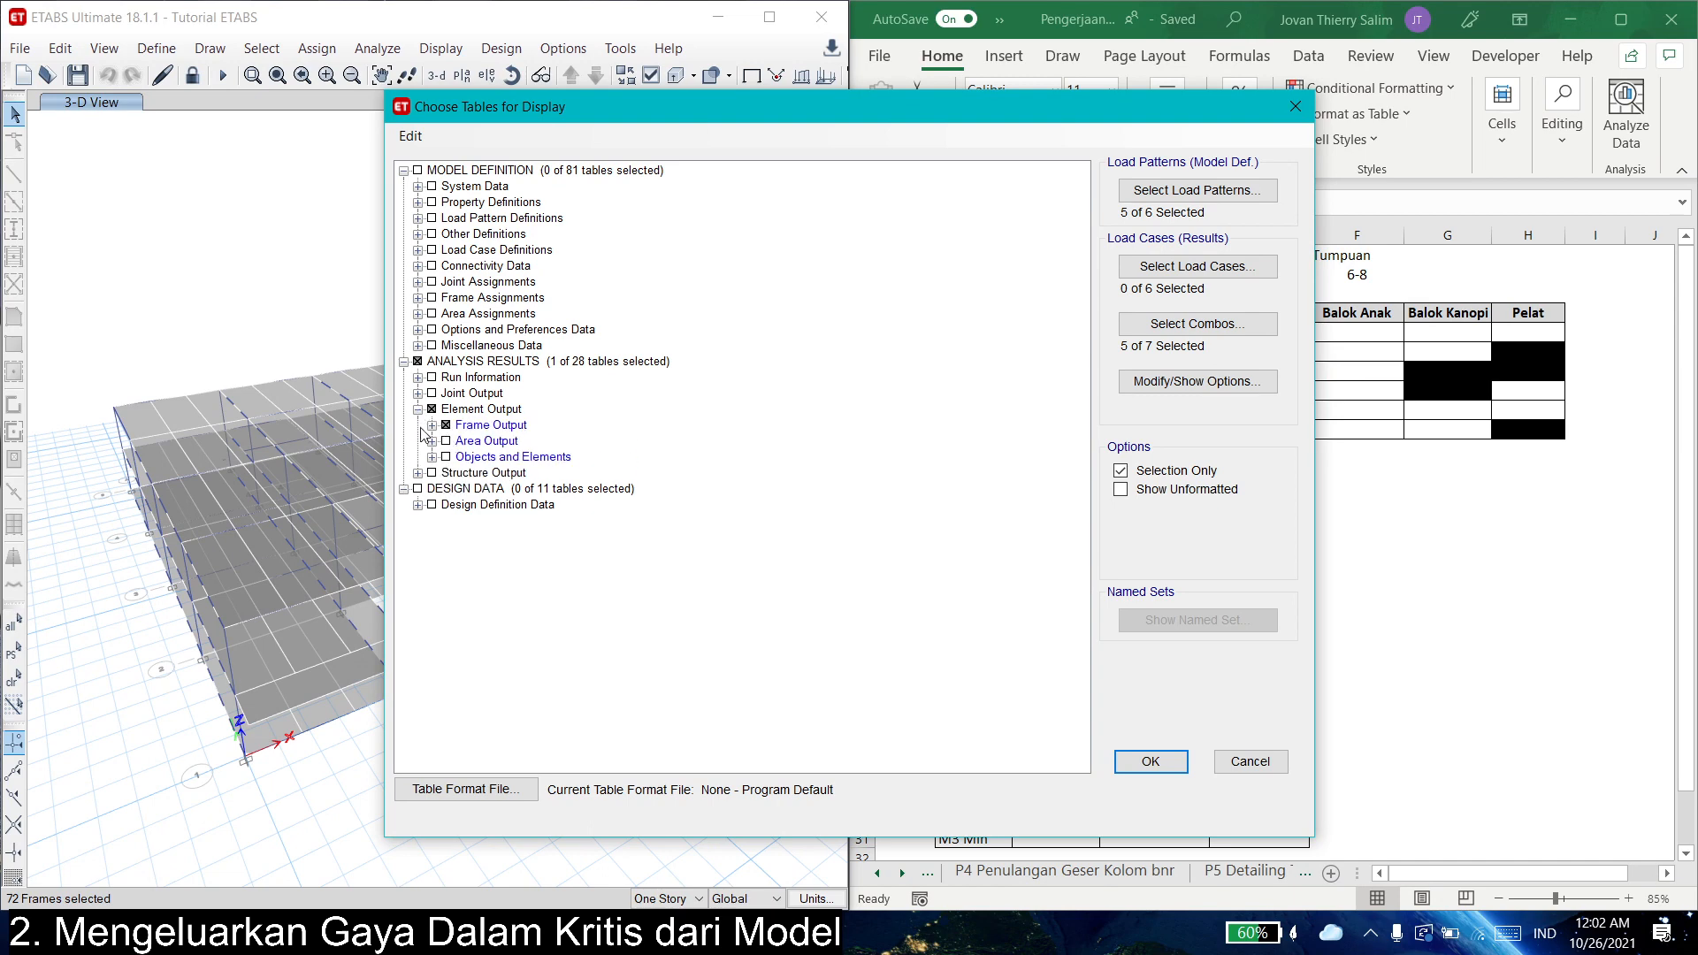
click(431, 426)
click(1151, 761)
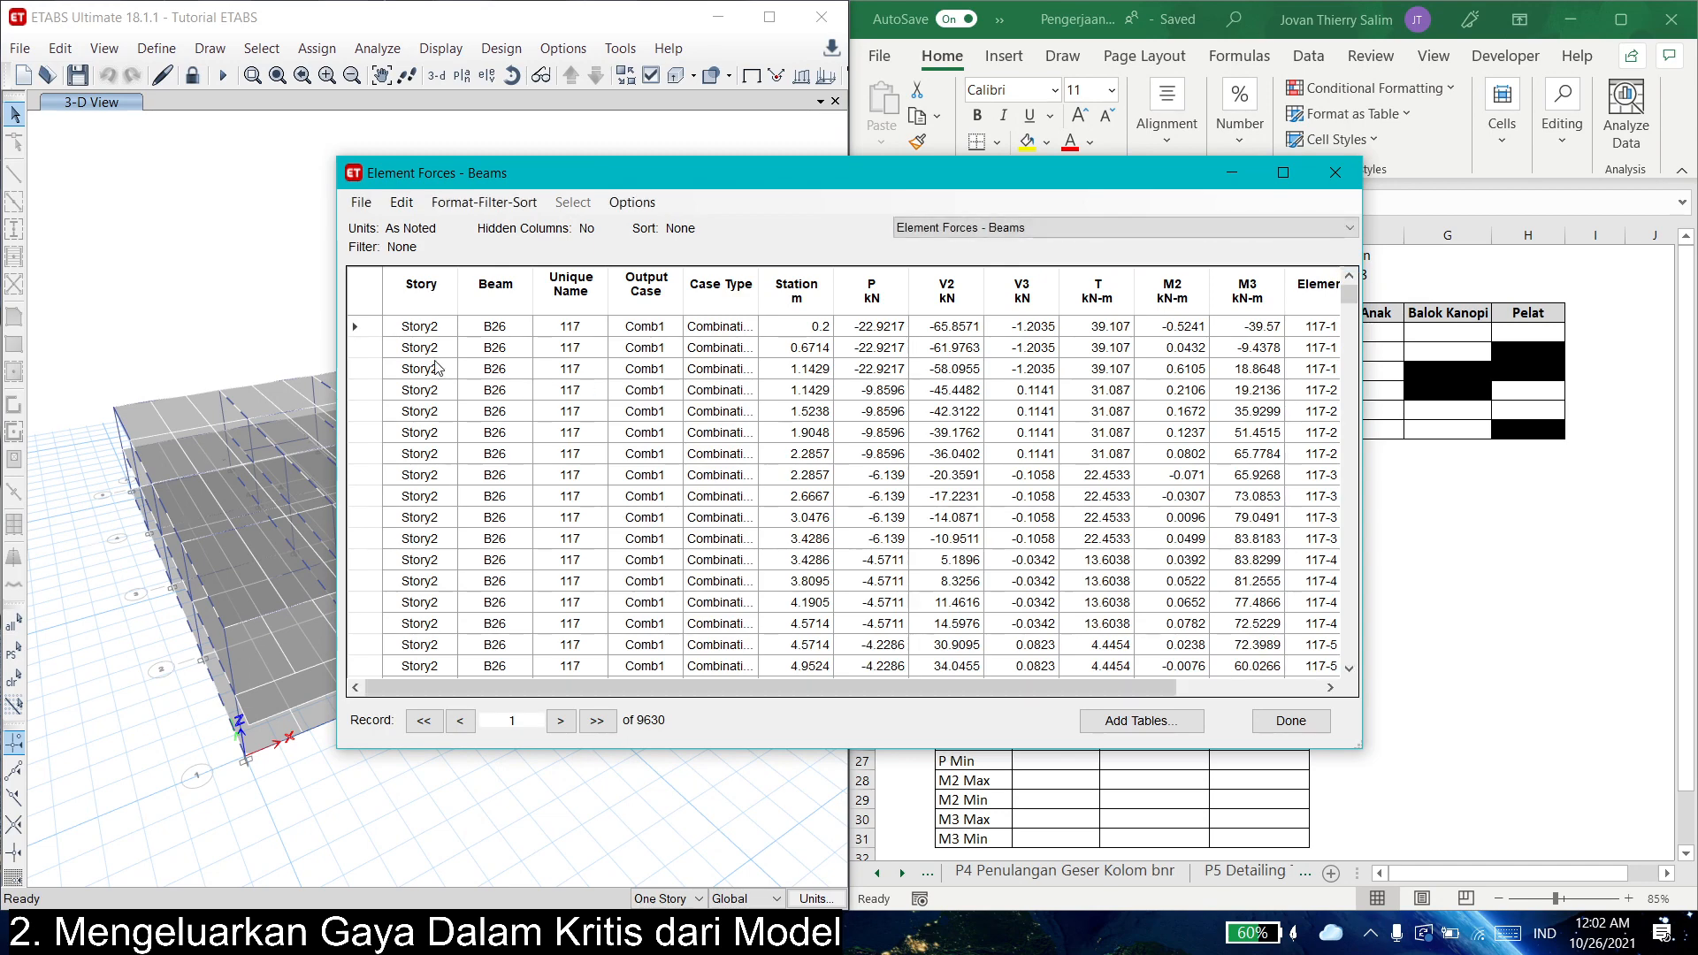
click(361, 201)
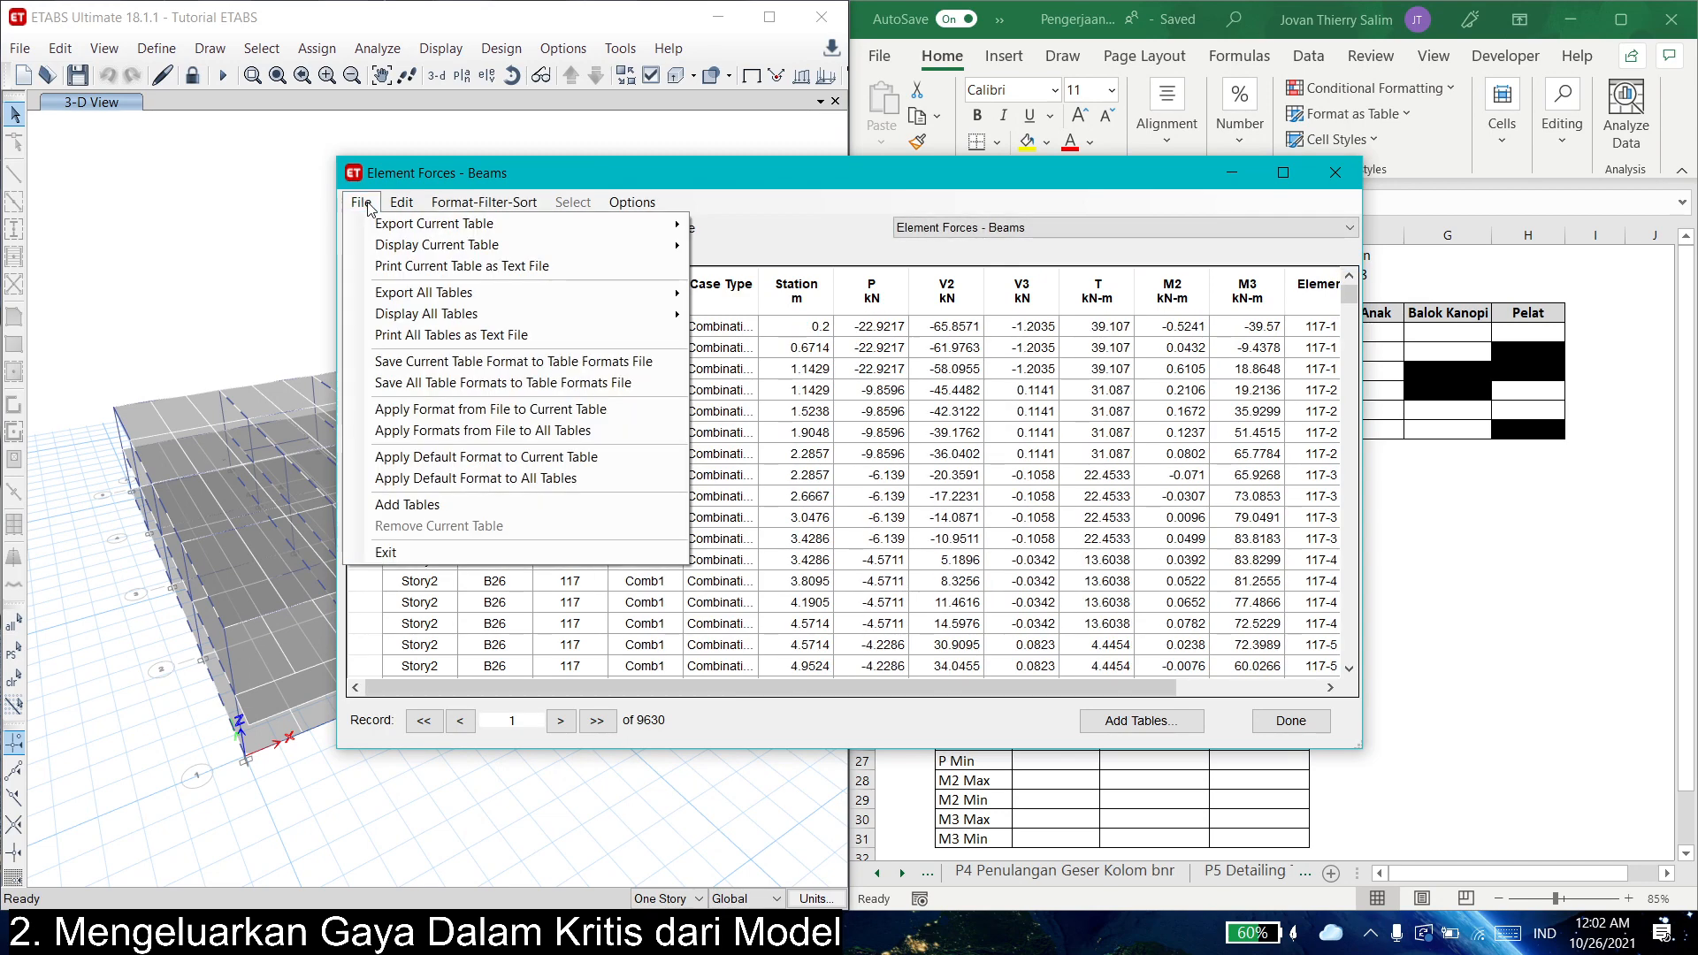
mouse_move(411, 228)
click(746, 226)
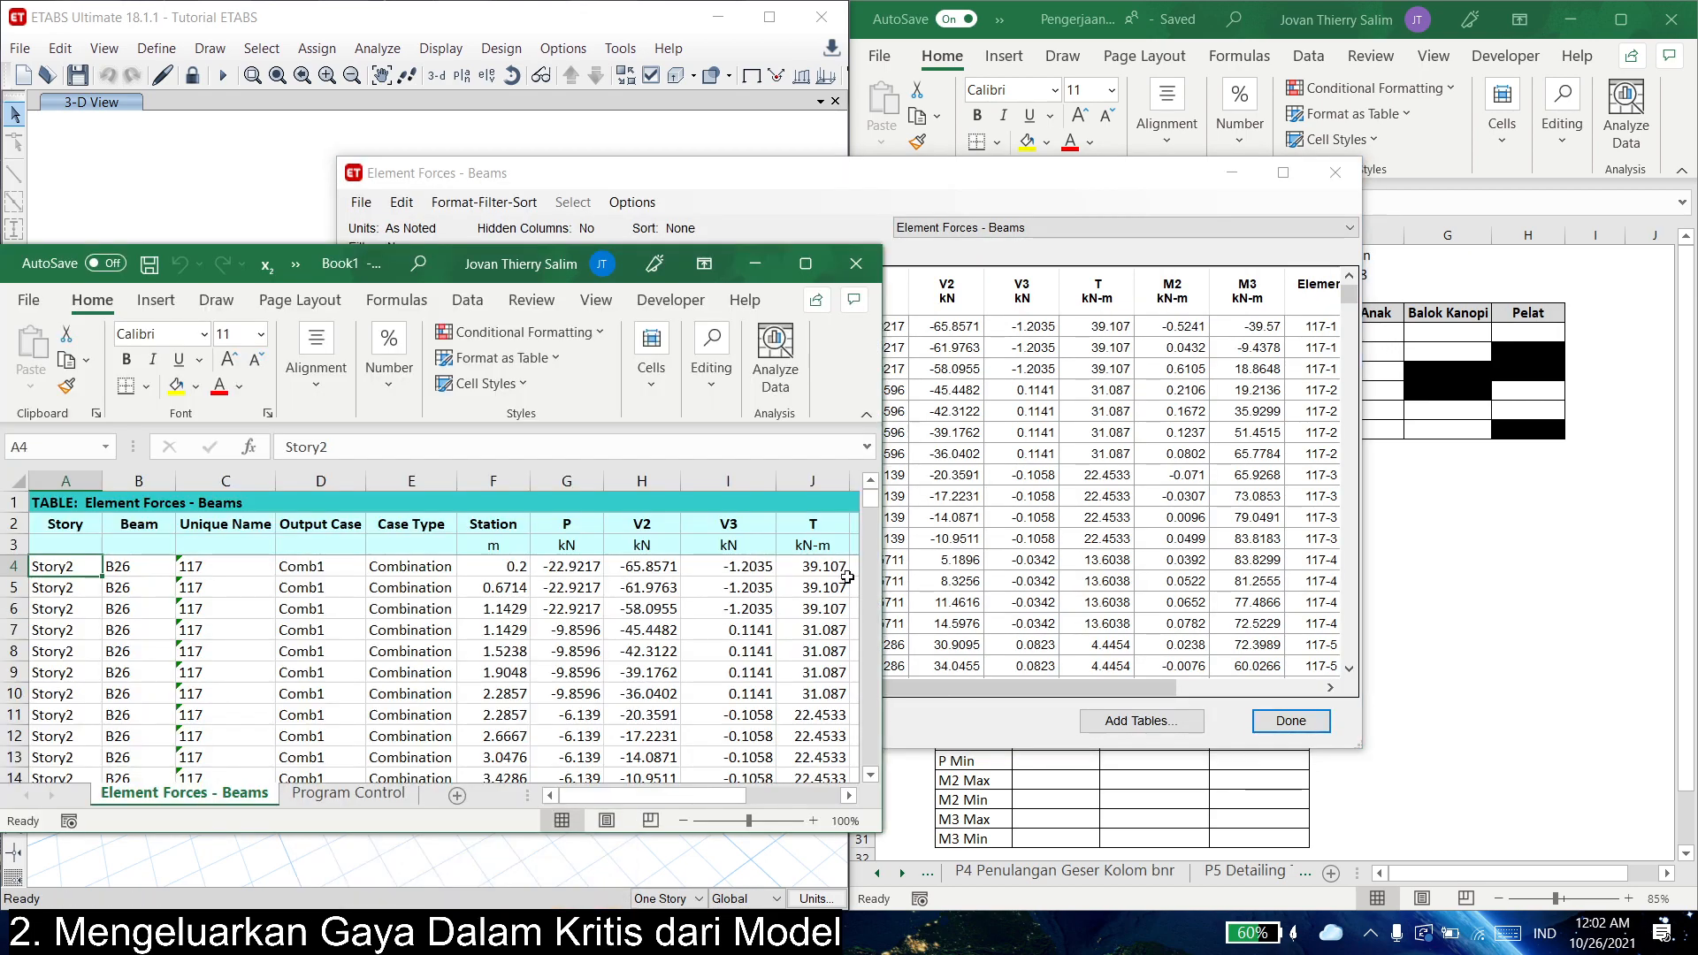
- Minimize the ETABS beam forces table and maximize the newly exported Book1 workbook
click(1232, 173)
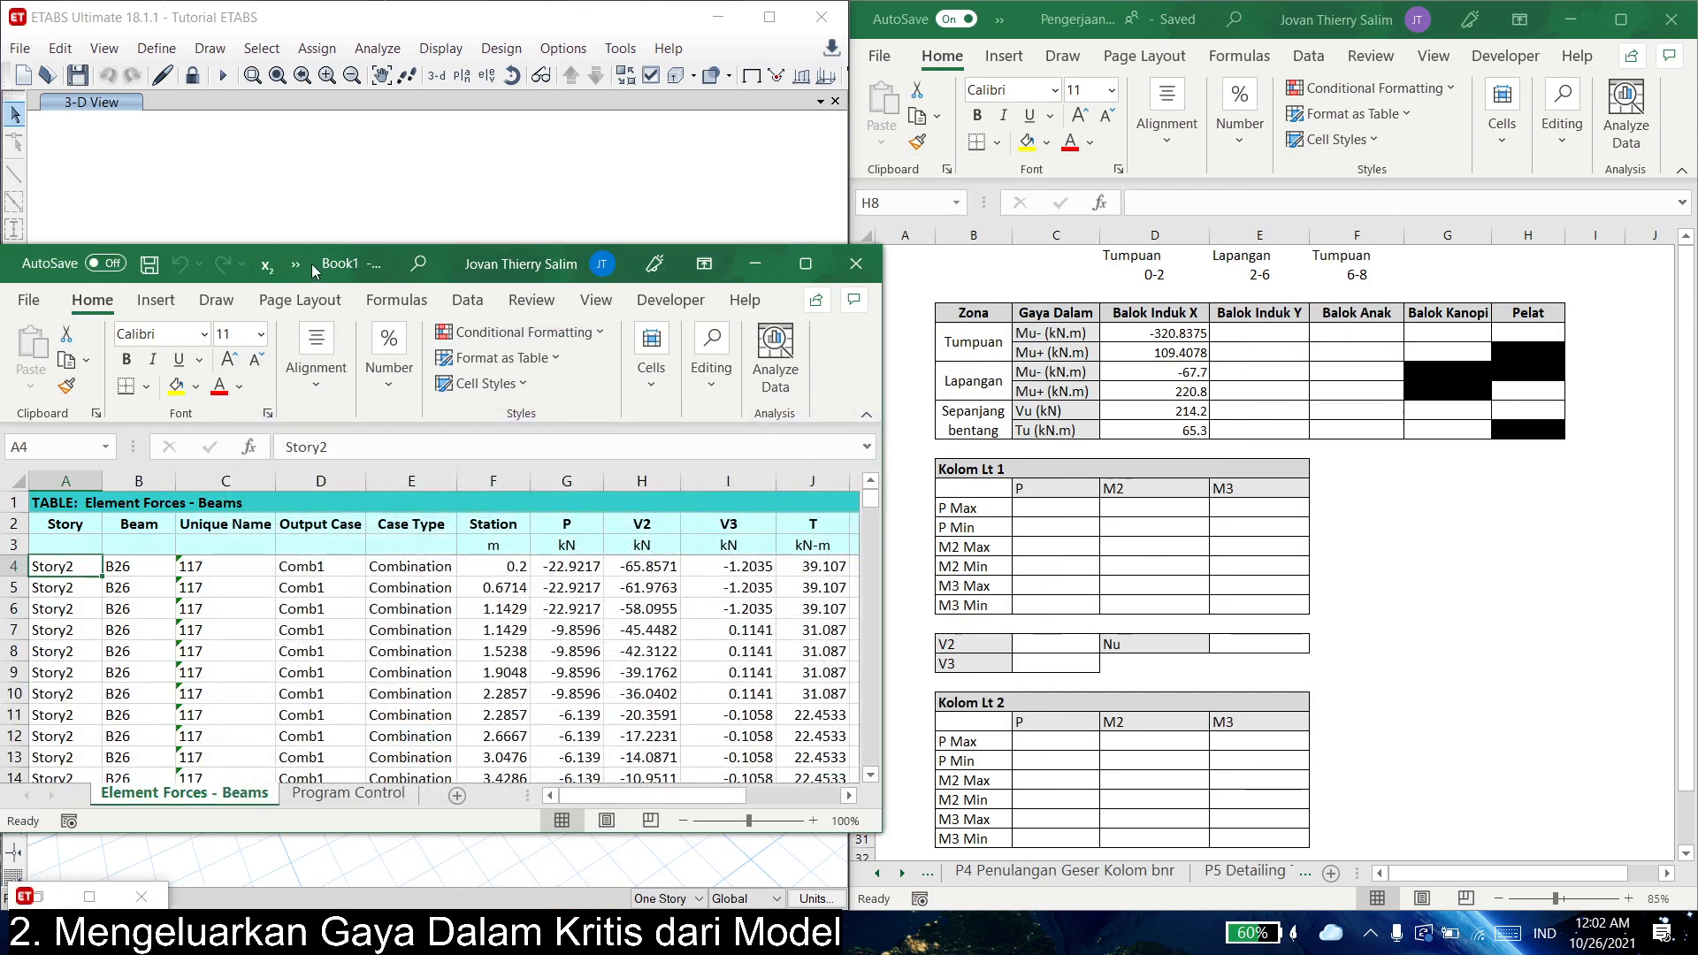
drag(311, 271, 1, 296)
click(497, 387)
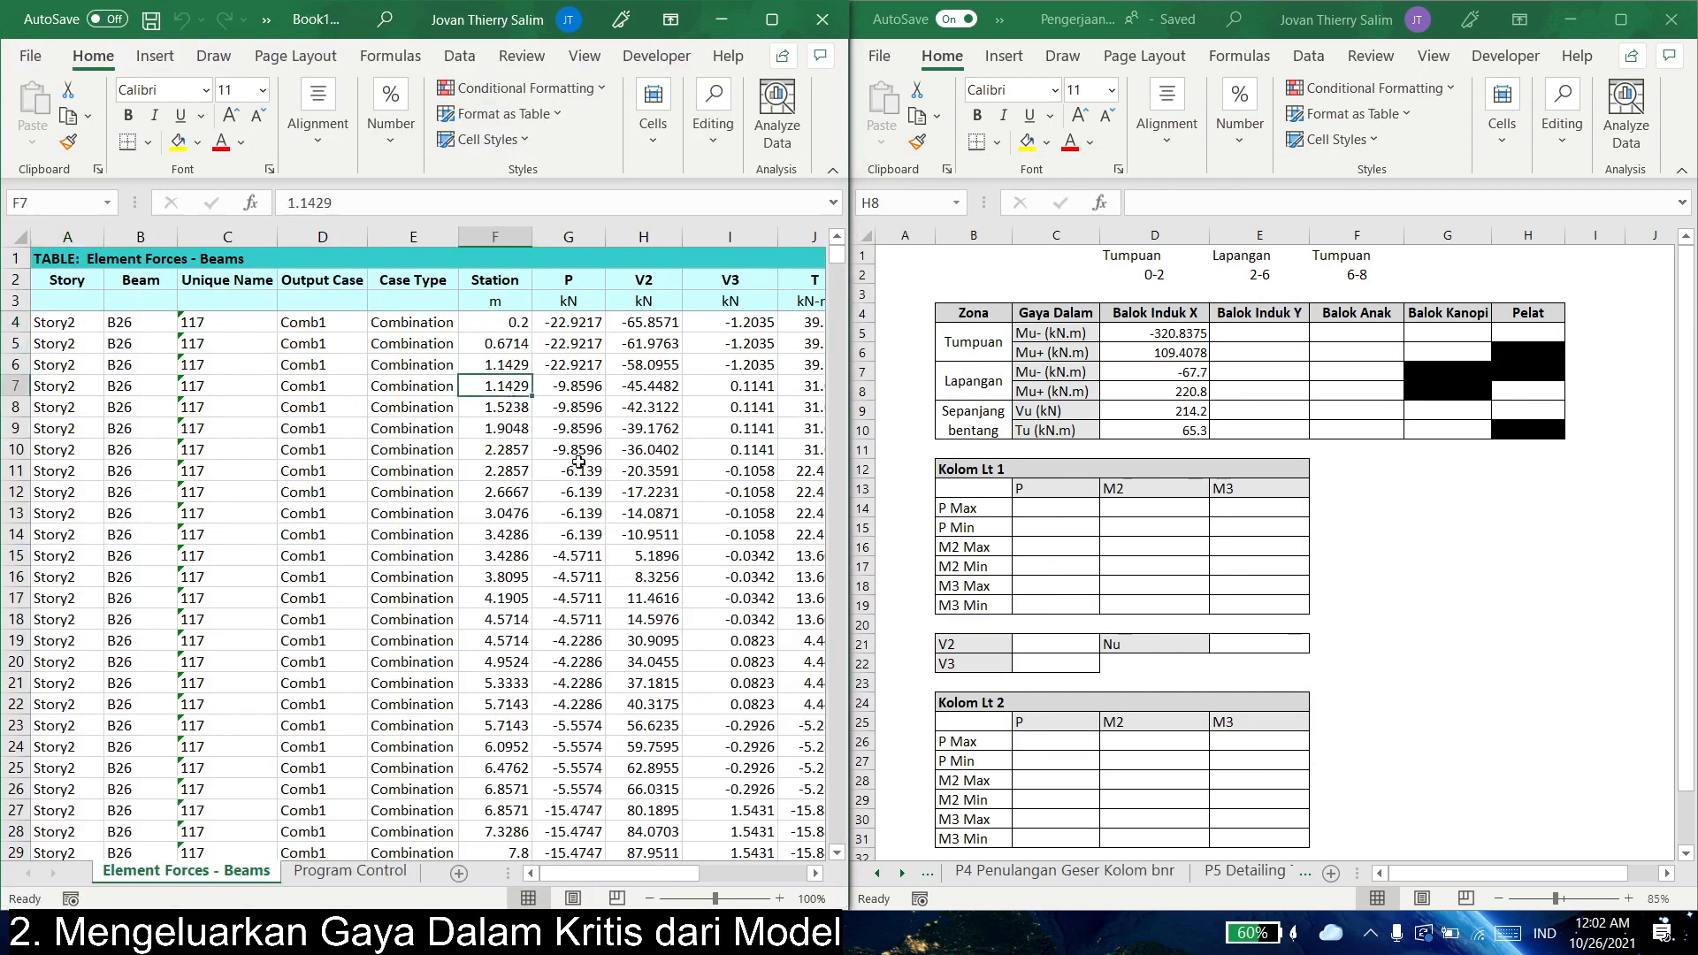
click(772, 19)
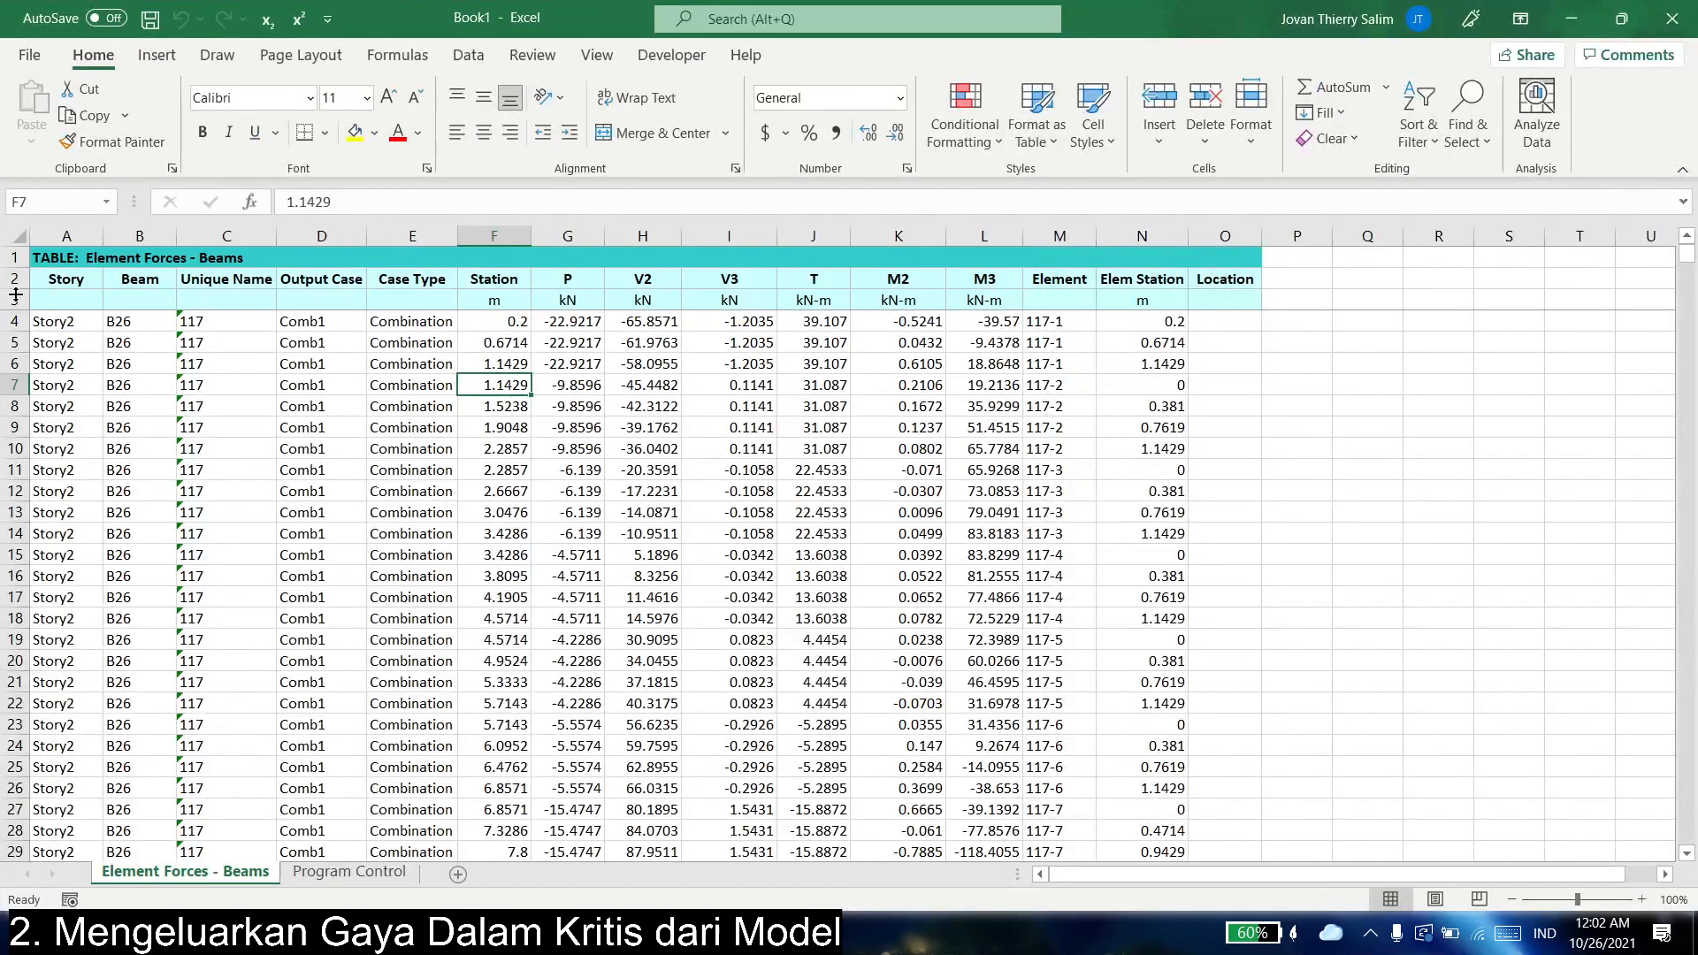
- Delete the units row 3 and apply filters to the header row of the Element Forces - Beams table
right_click(16, 300)
click(49, 510)
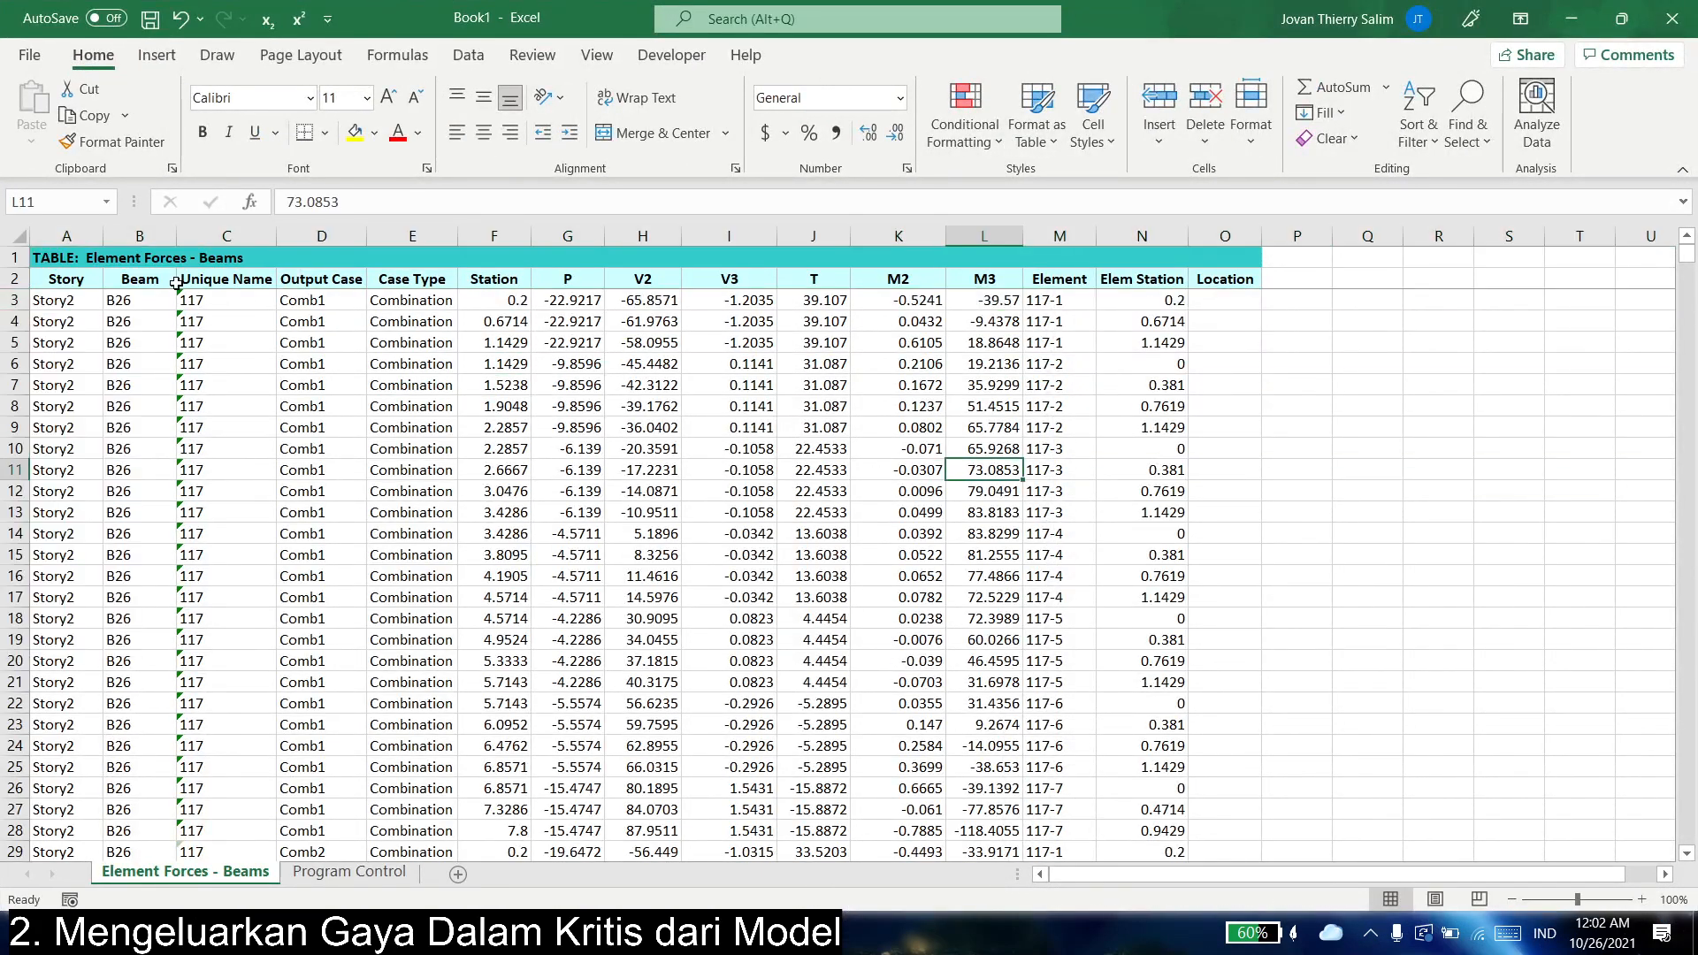
drag(55, 283, 1252, 279)
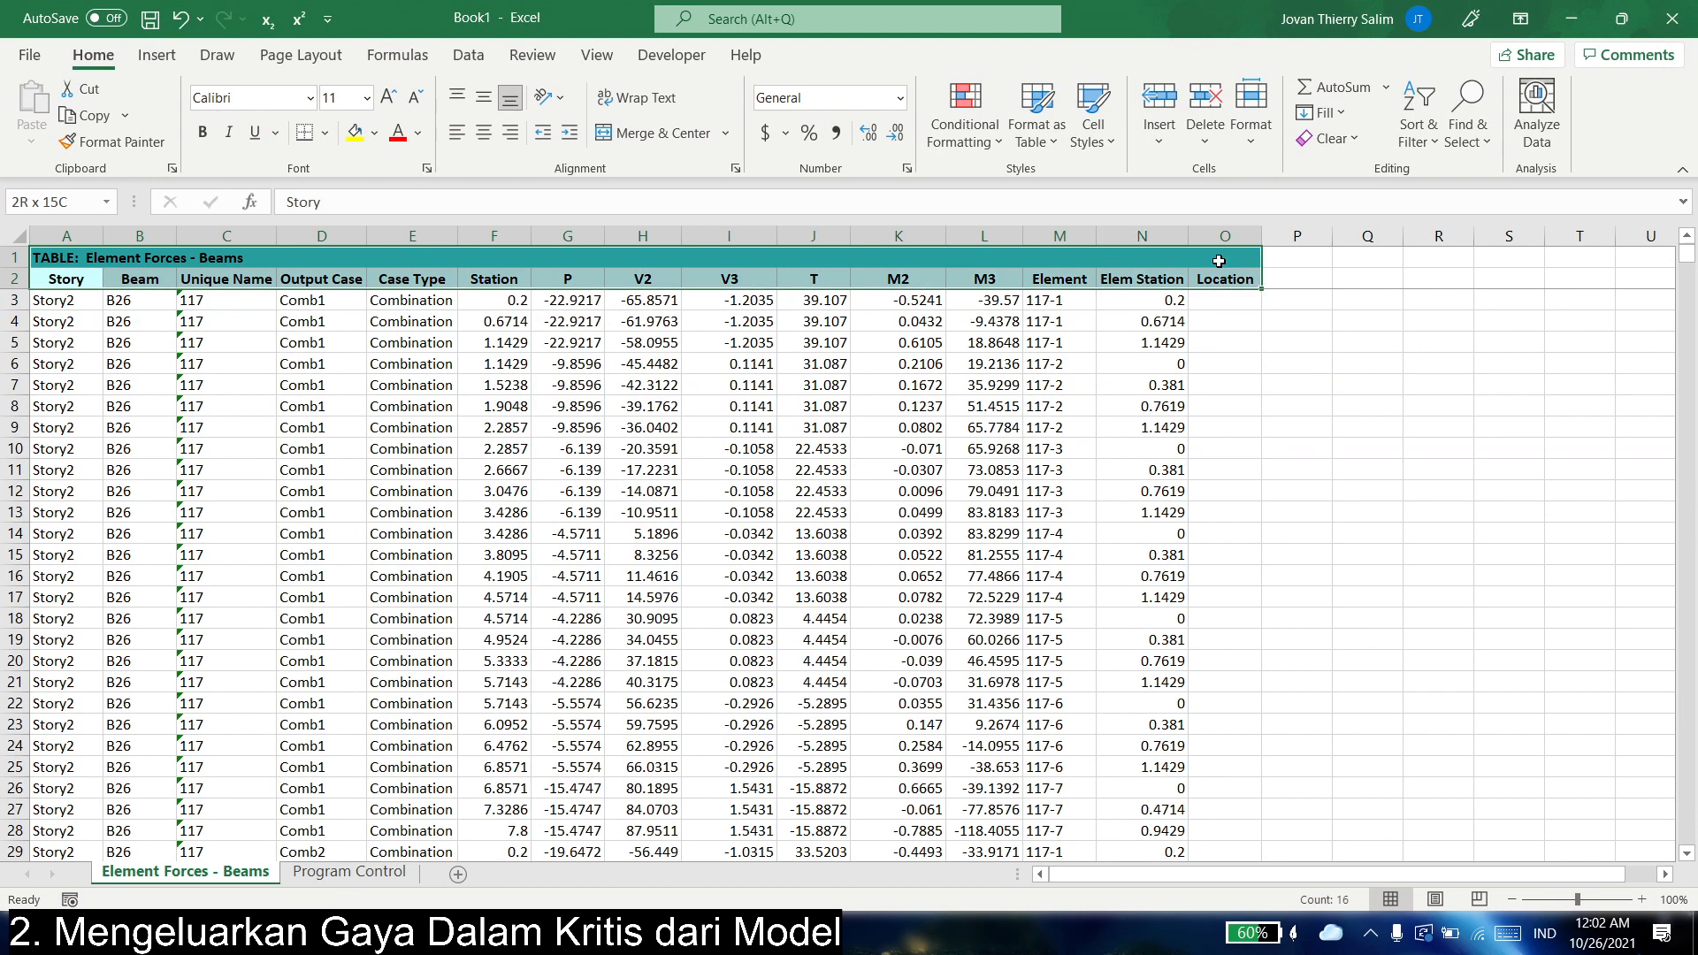
click(1419, 124)
click(1452, 271)
click(1438, 427)
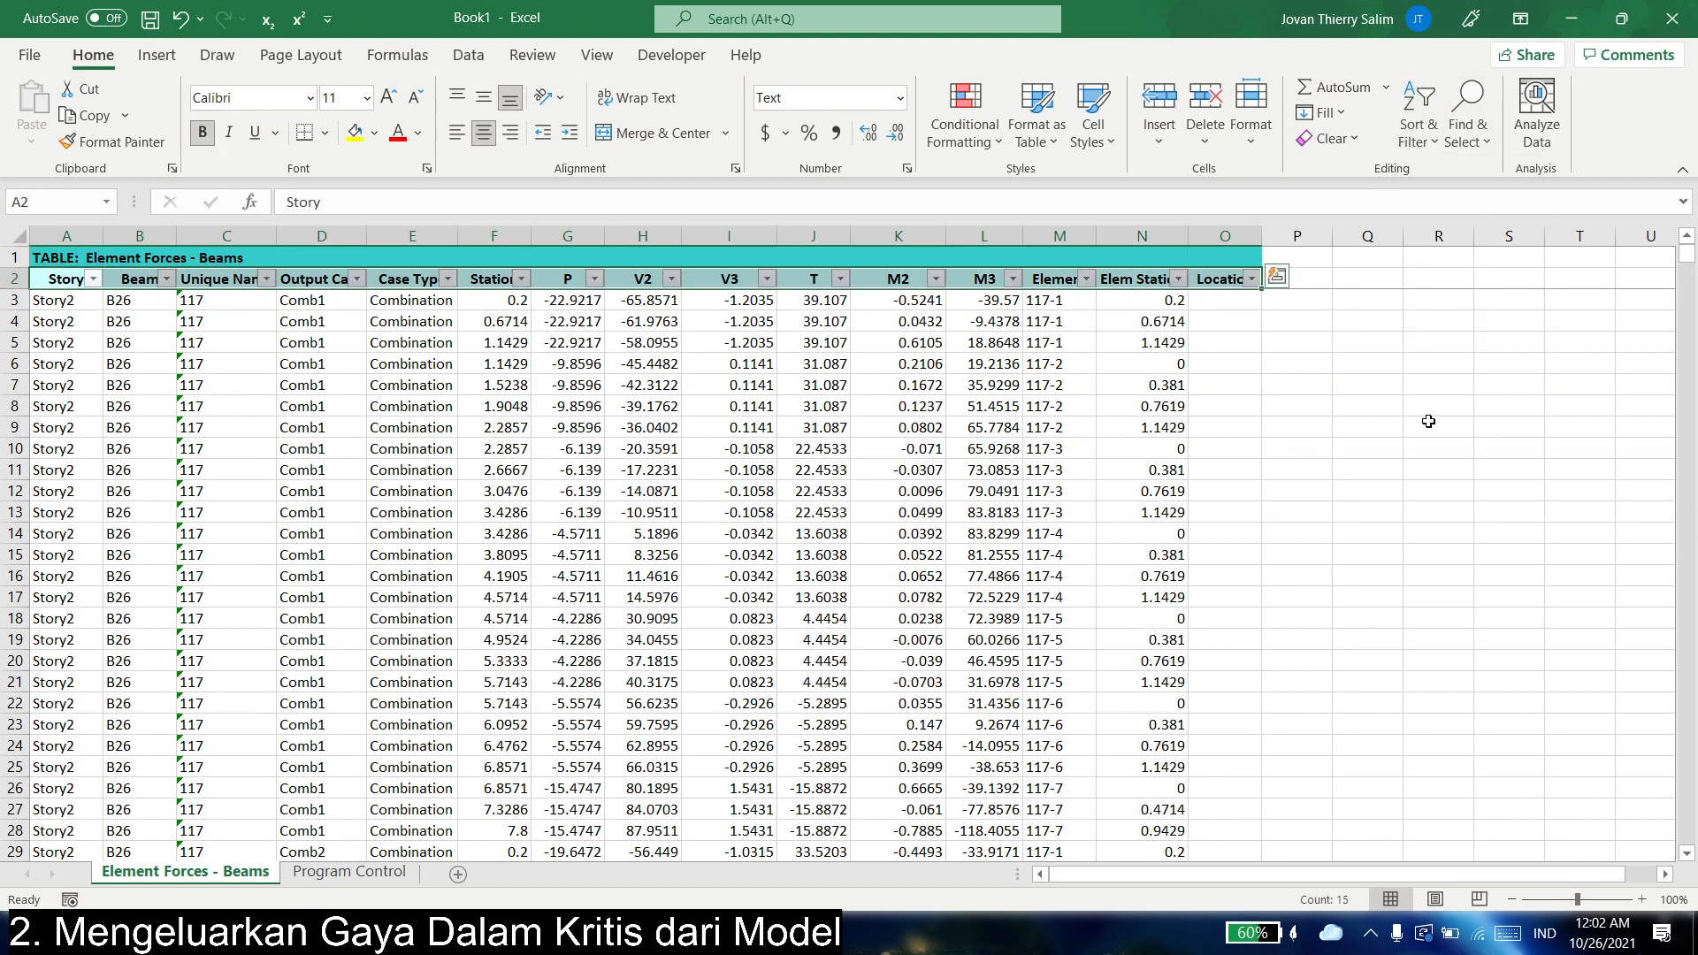
- Filter the Station column to rows less than 2 or greater than 6
click(520, 279)
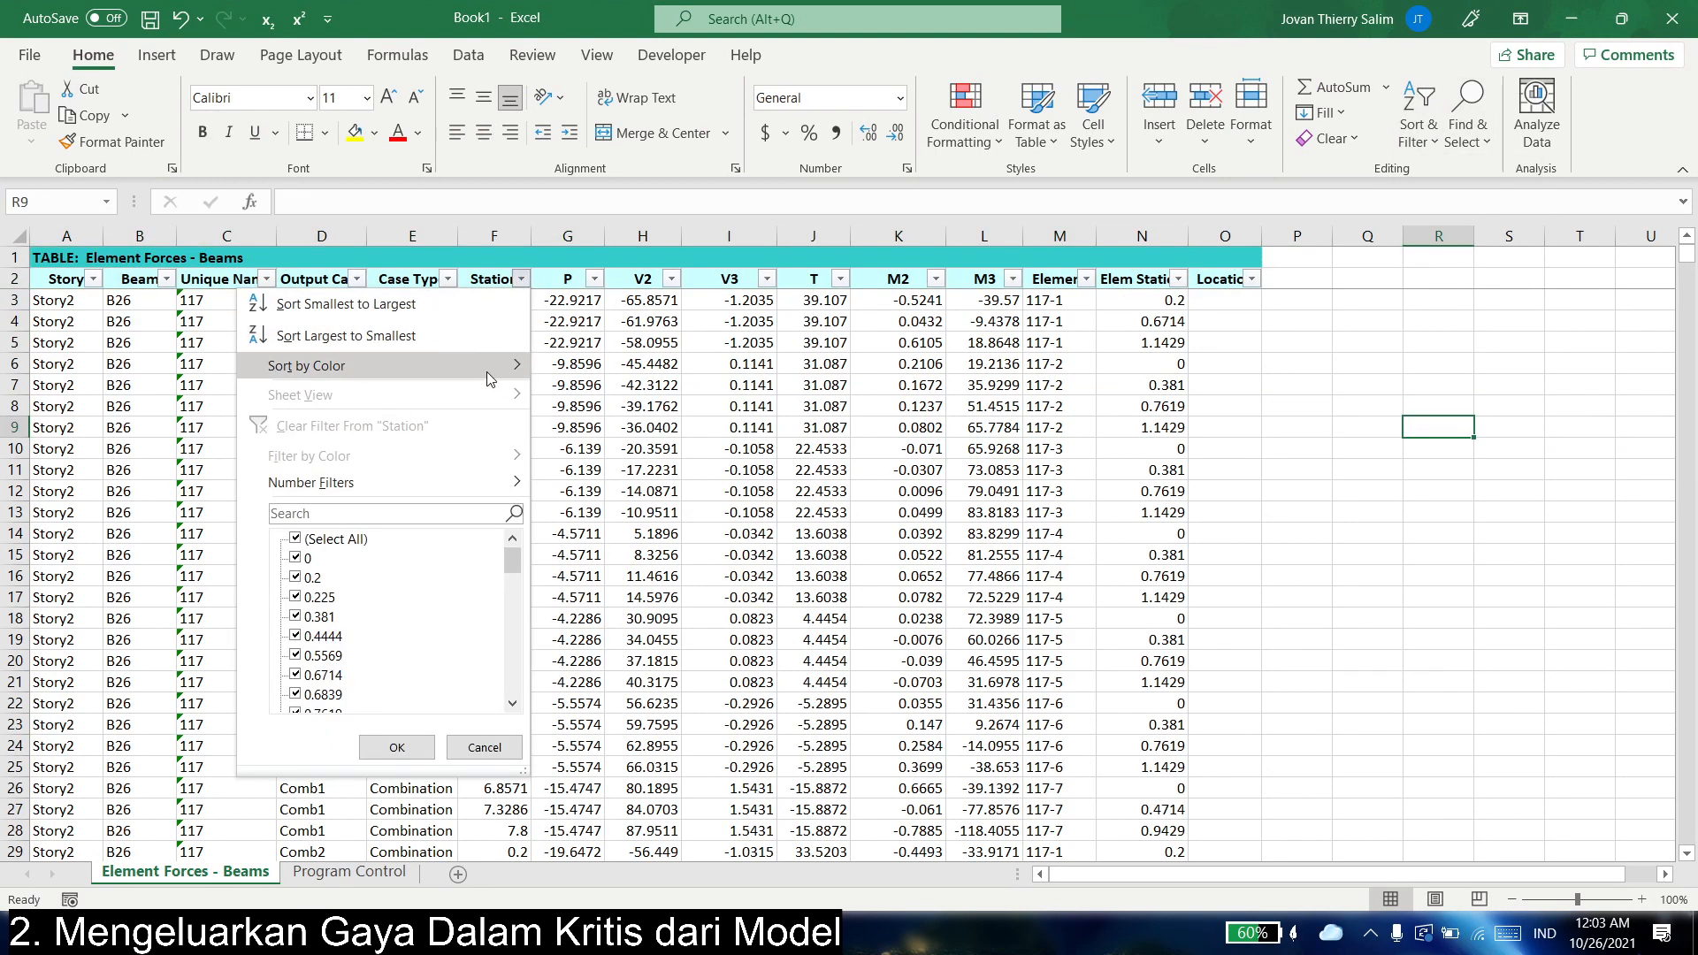
mouse_move(482, 482)
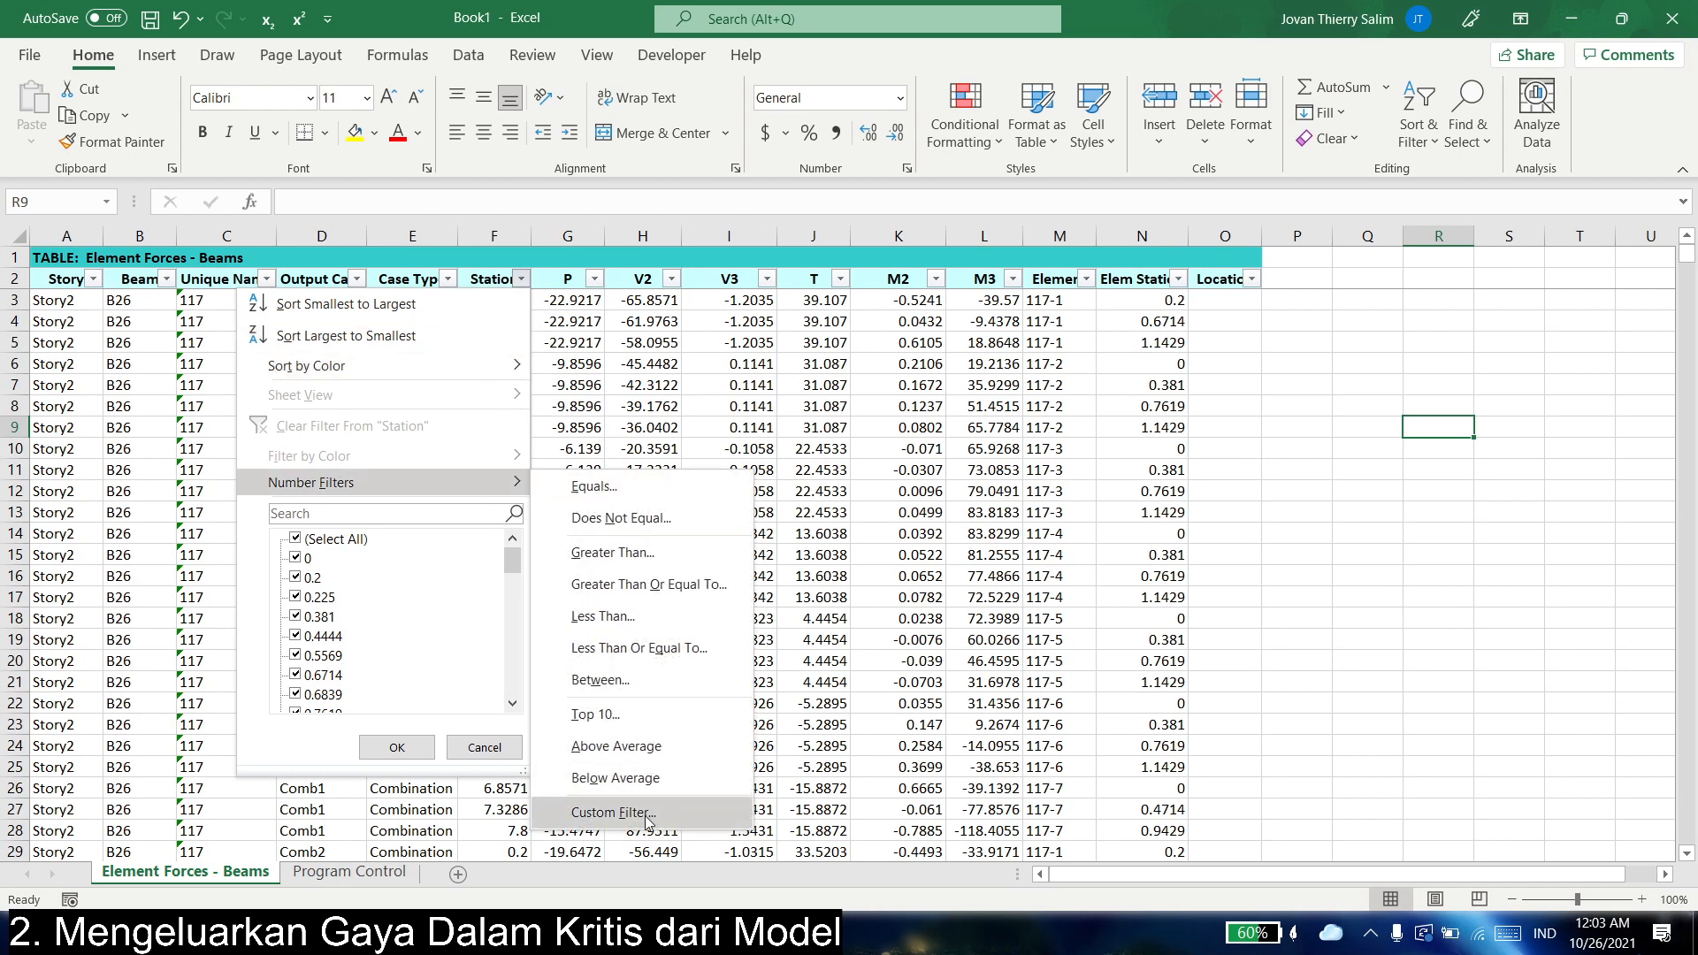
click(613, 812)
click(675, 330)
click(542, 425)
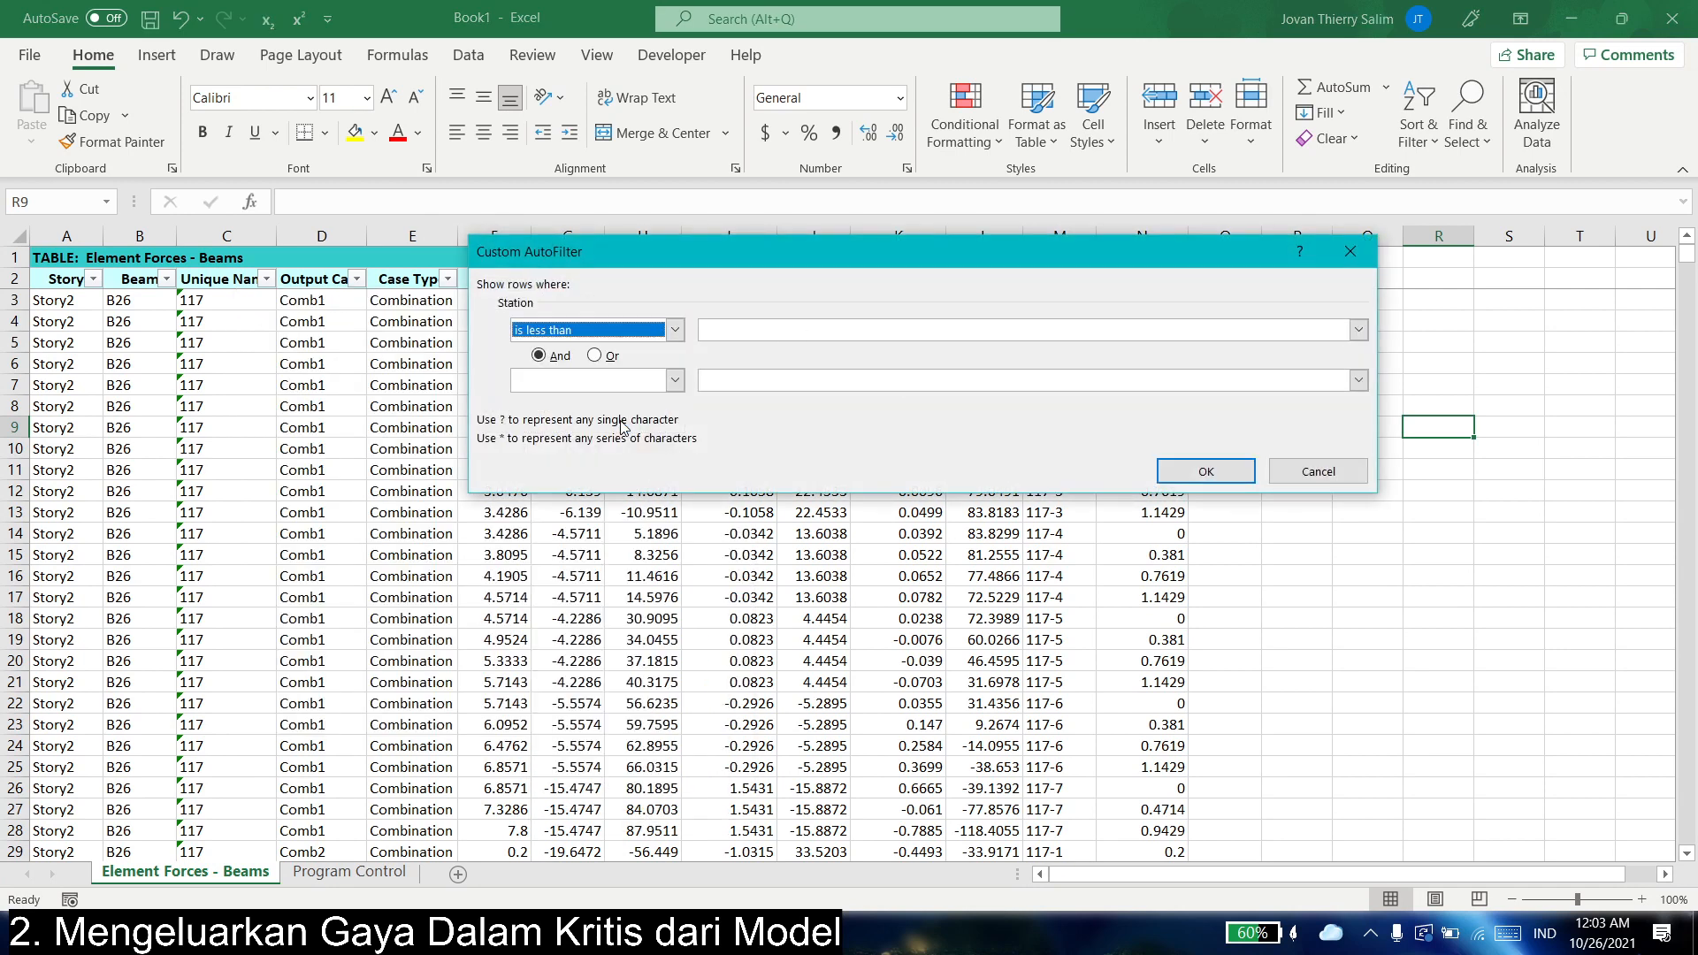
click(675, 381)
scroll(606, 433, down, 1)
click(551, 416)
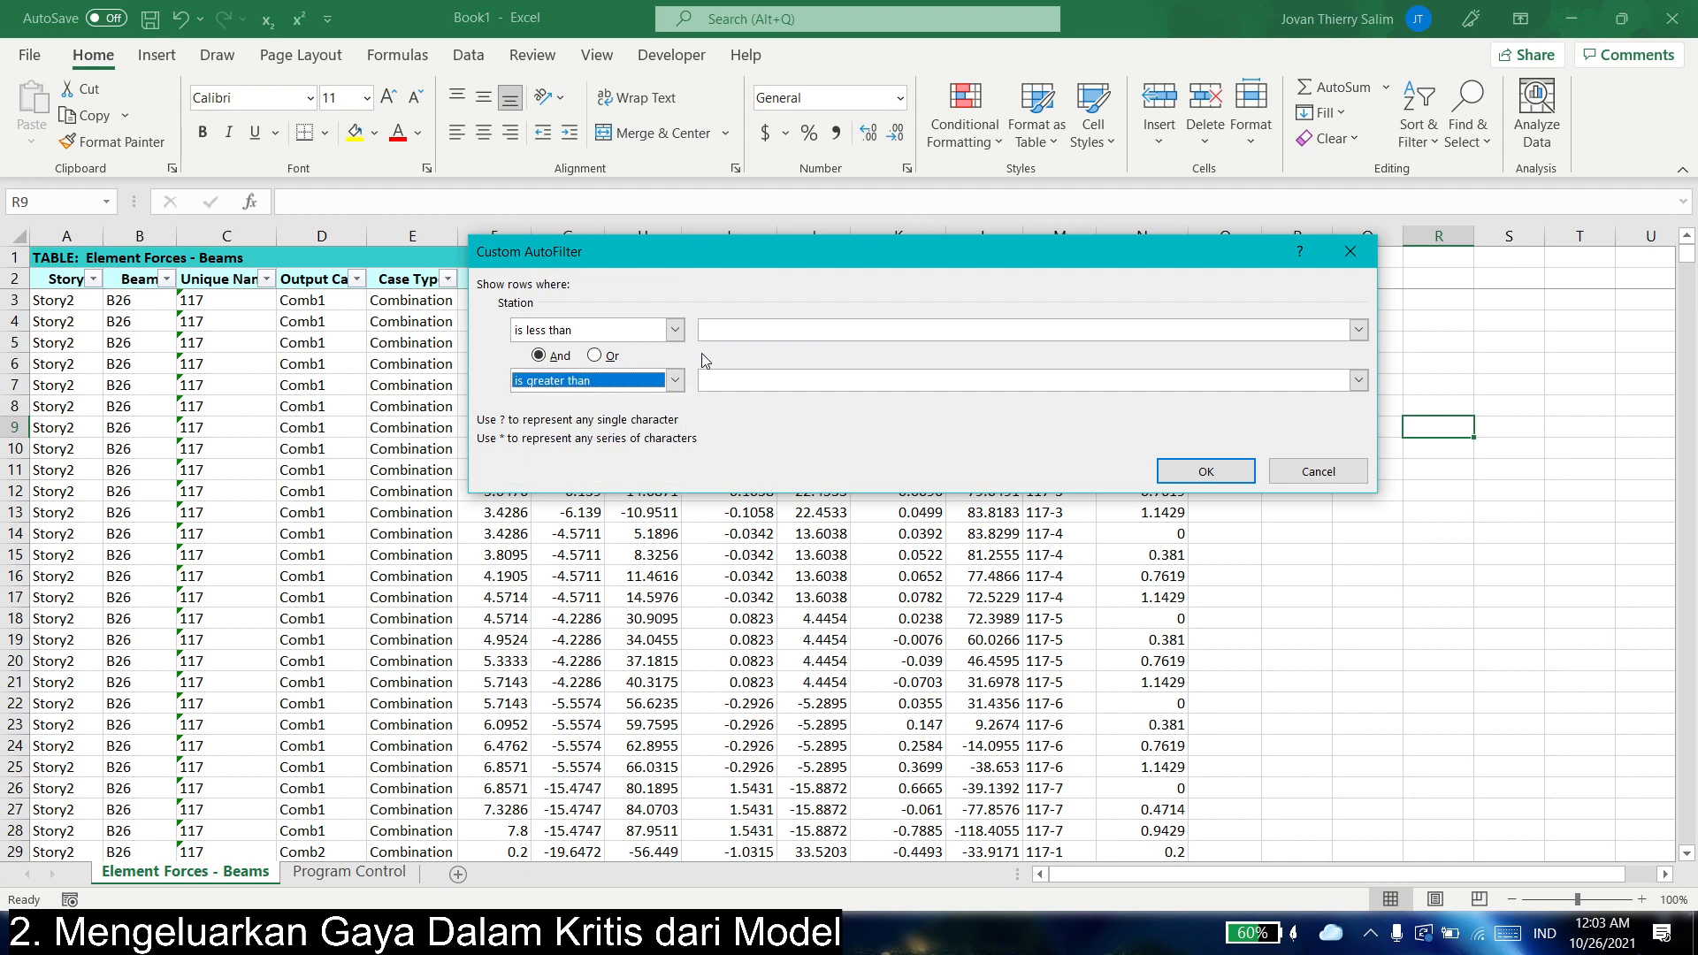
click(610, 355)
text(6)
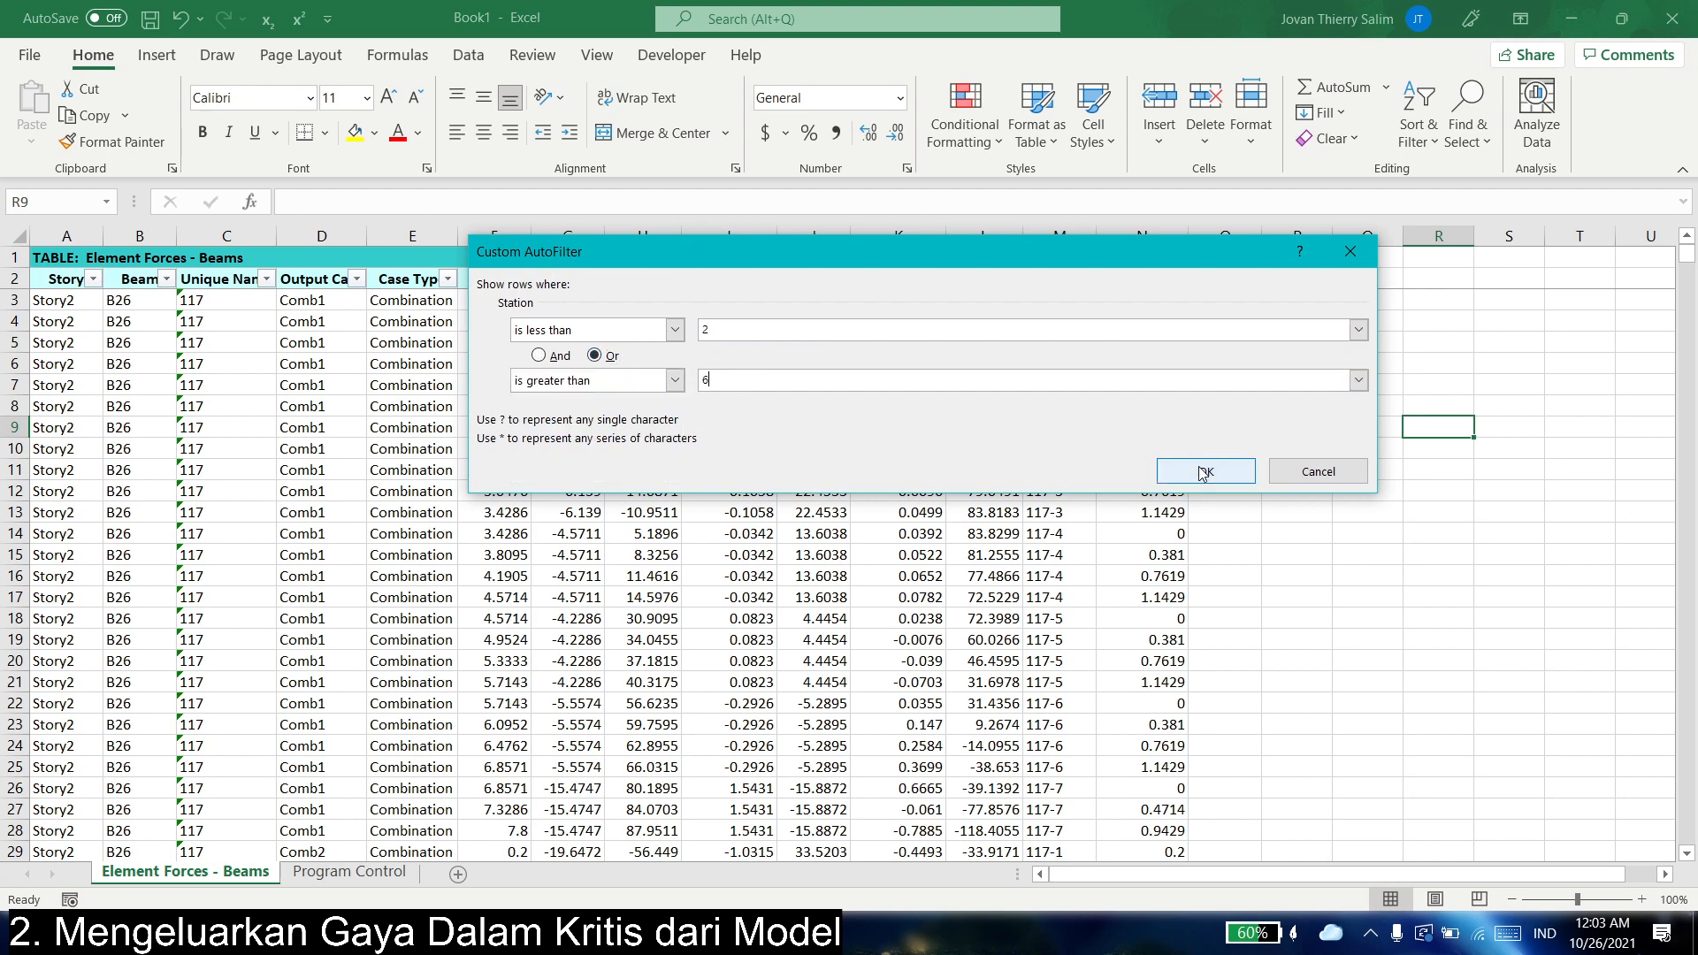
click(1205, 470)
click(1012, 492)
- Sort the M3 column from largest to smallest and copy its first value
click(1009, 280)
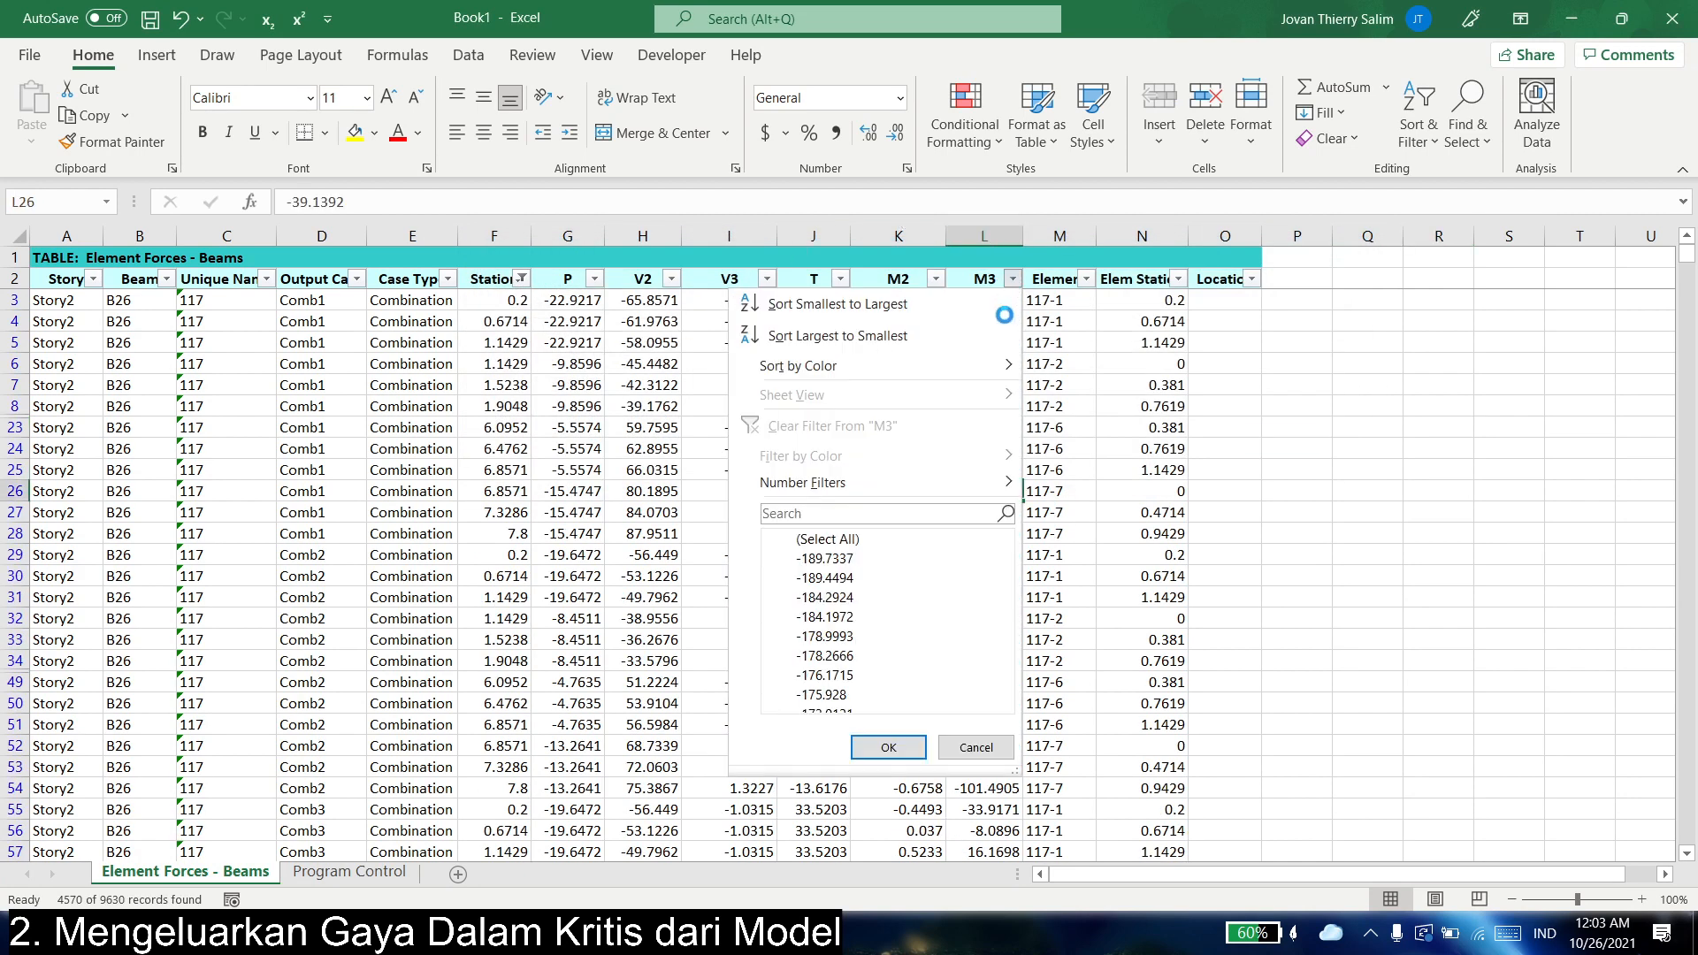
click(994, 324)
click(993, 304)
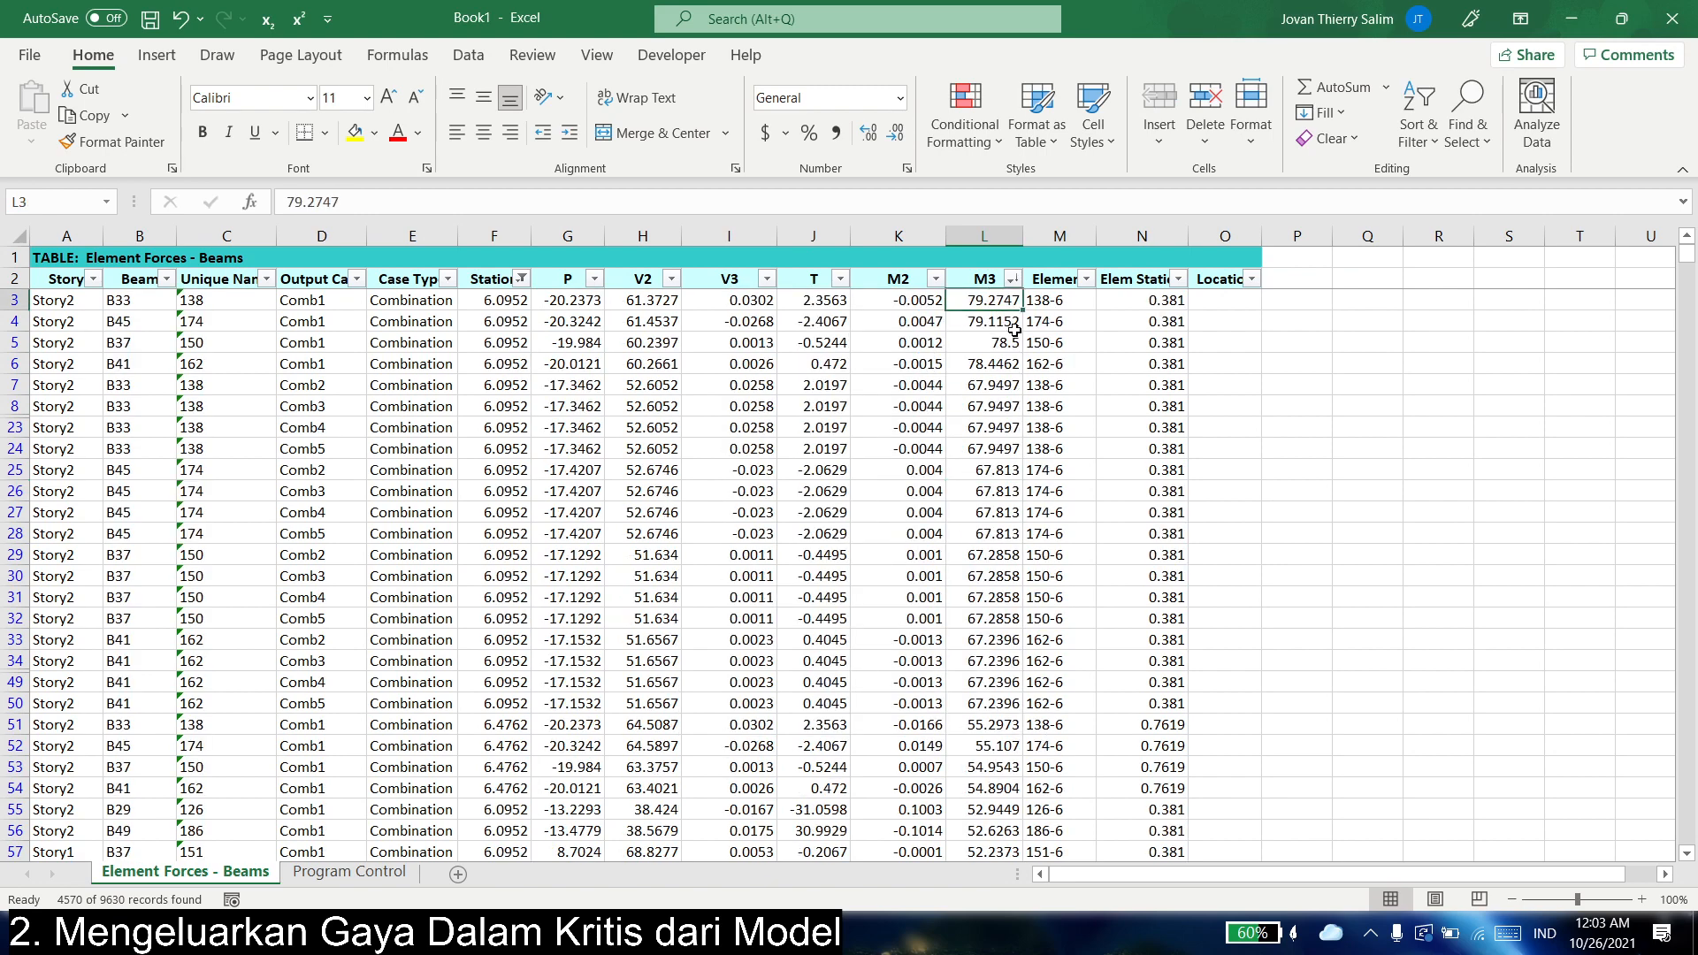
key(ctrl+c)
key(alt+Tab)
key(alt+Tab)
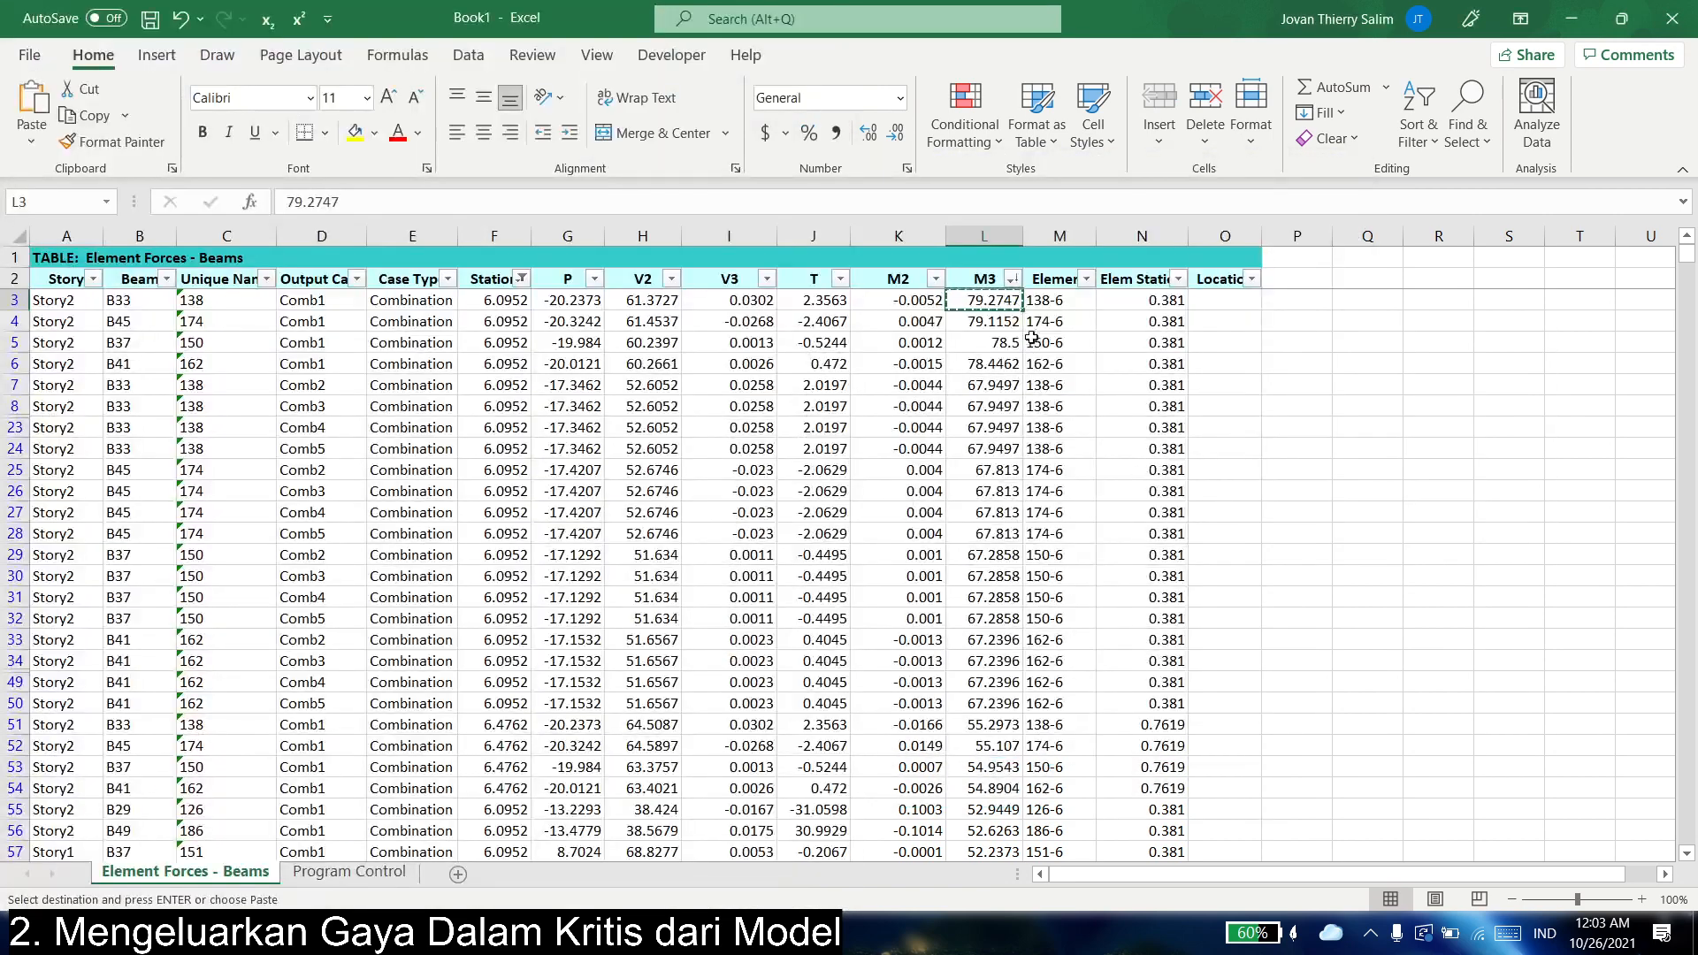
- Sort M3 from smallest to largest and paste the first value, -189.7337, as the Tumpuan Mu- of Balok Induk Y in the summary table
click(1009, 280)
click(994, 303)
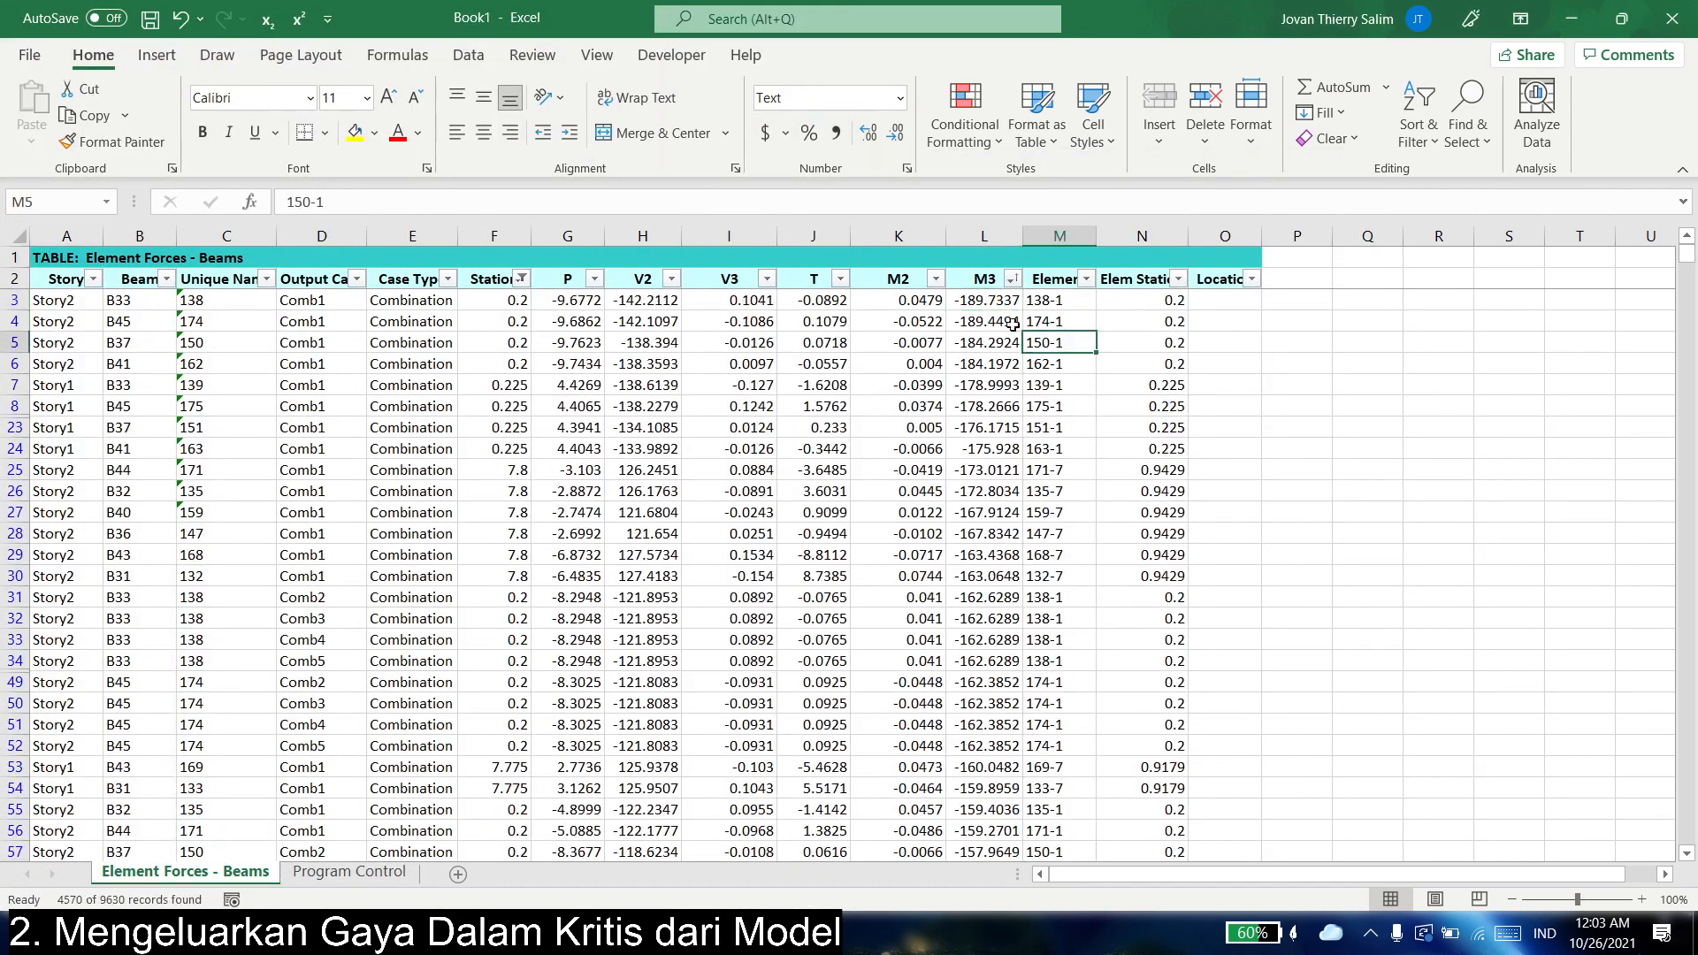
key(alt+Tab)
click(1250, 336)
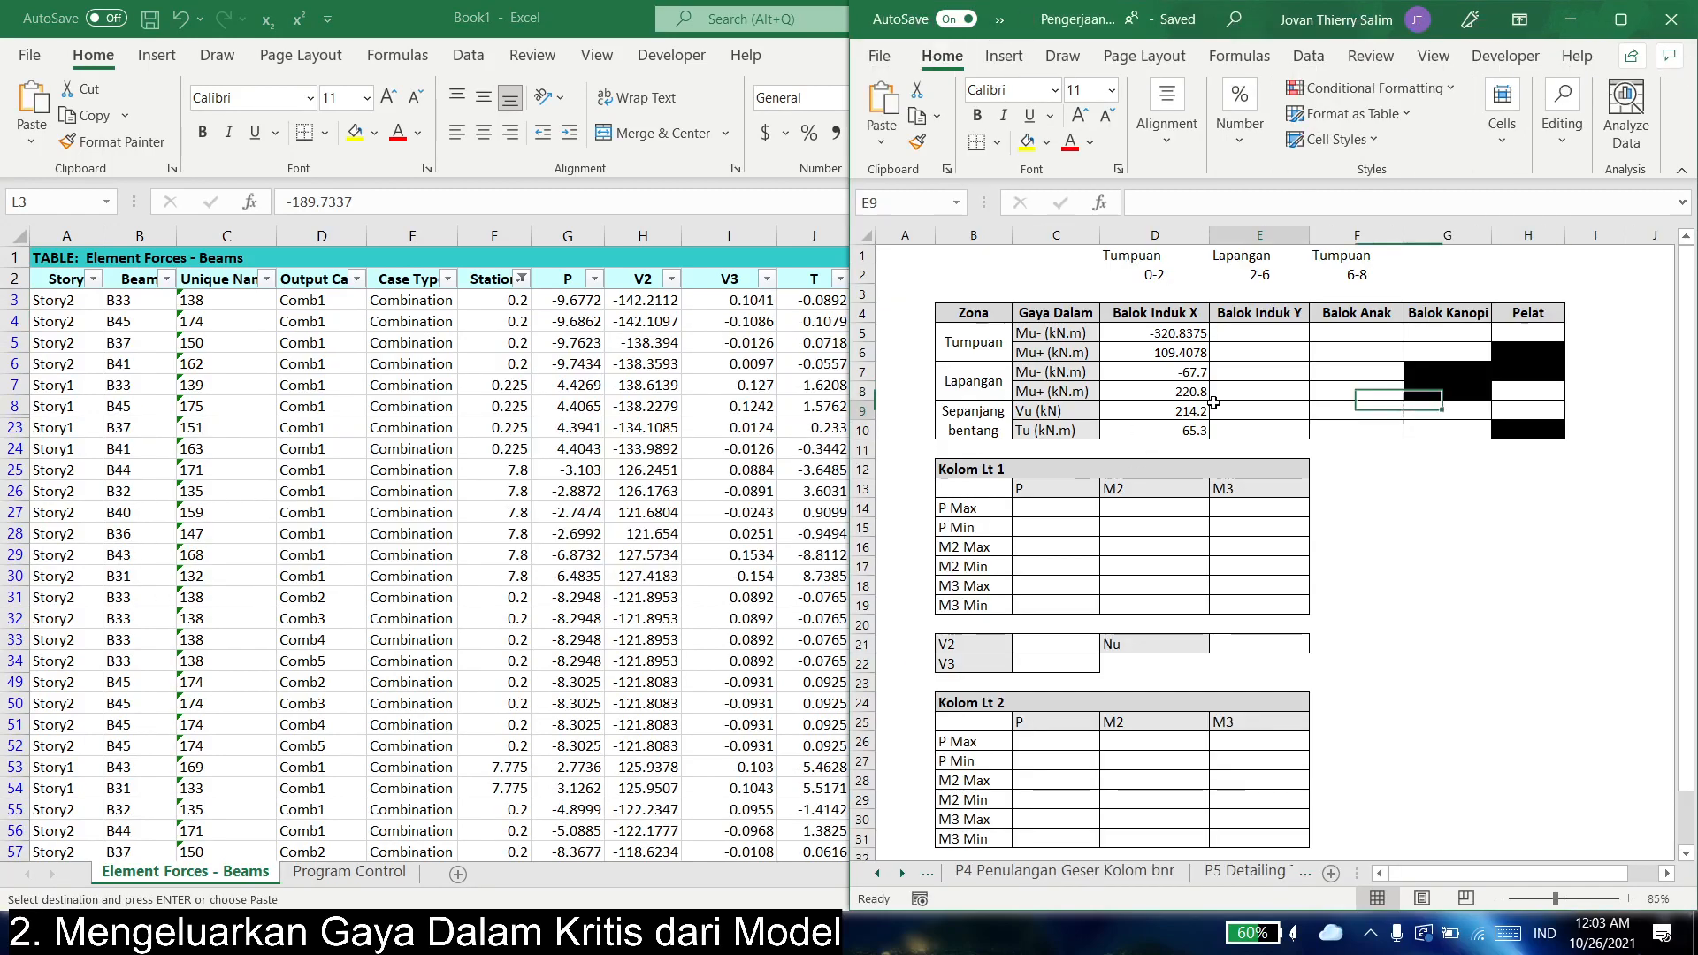
right_click(1250, 336)
key(alt+Tab)
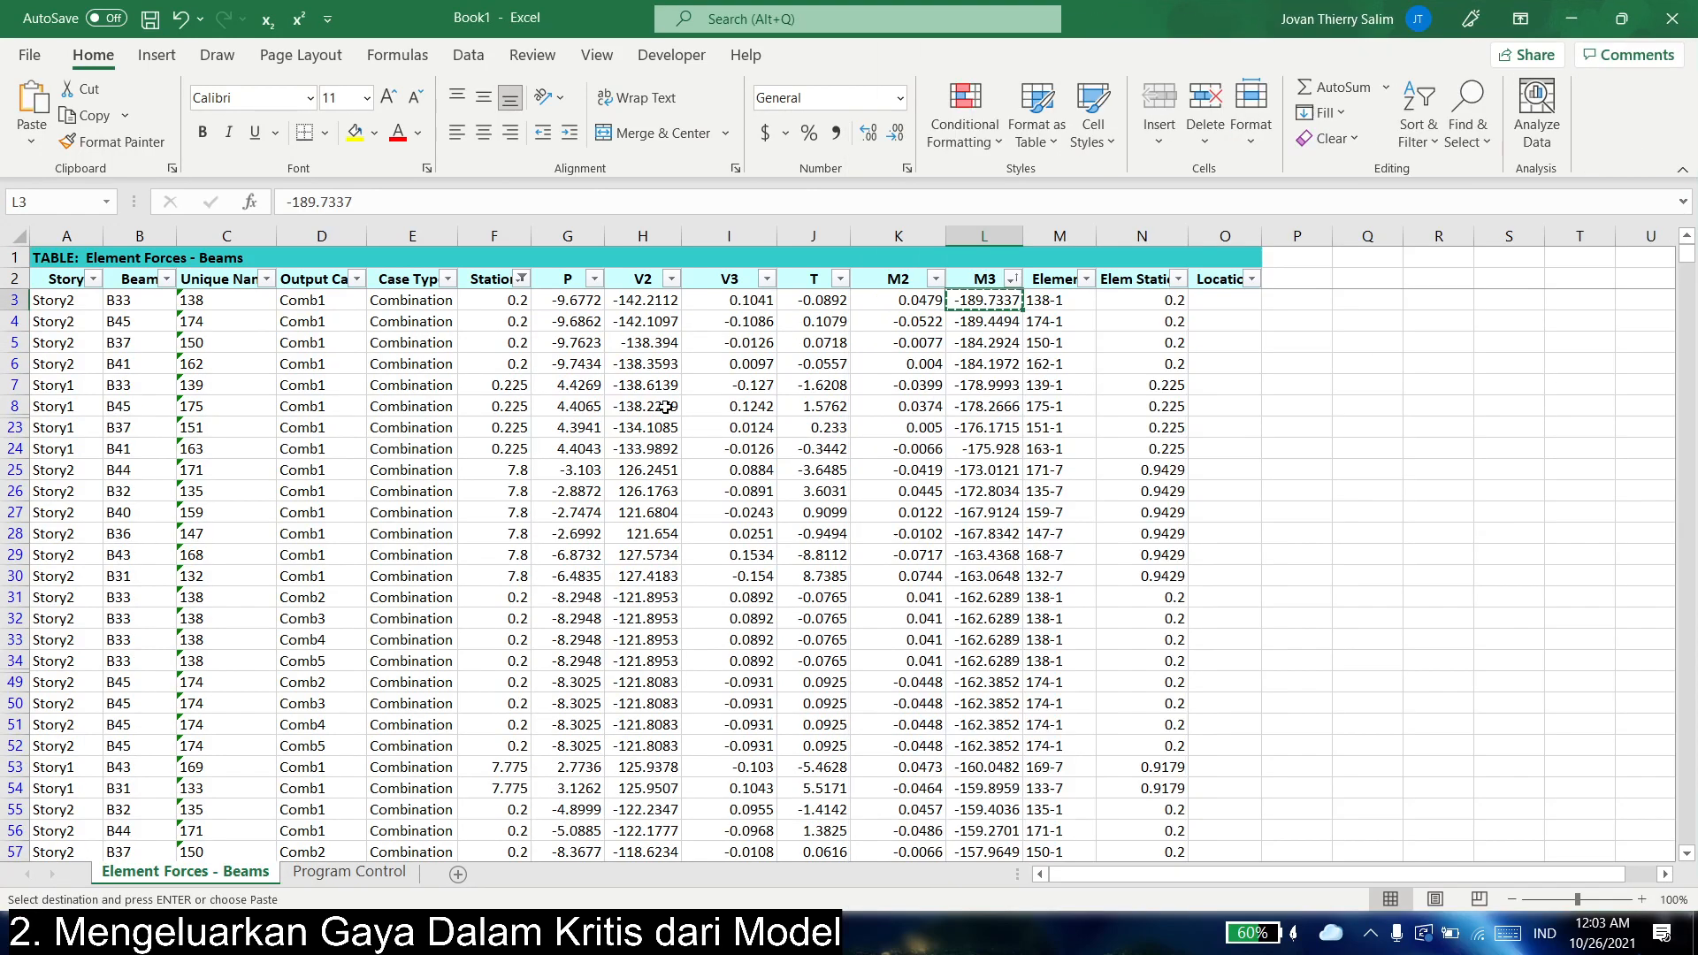
- Sort M3 from largest to smallest and paste the first value, 79.2747, as the Tumpuan Mu+ of Balok Induk Y
click(1009, 280)
click(994, 324)
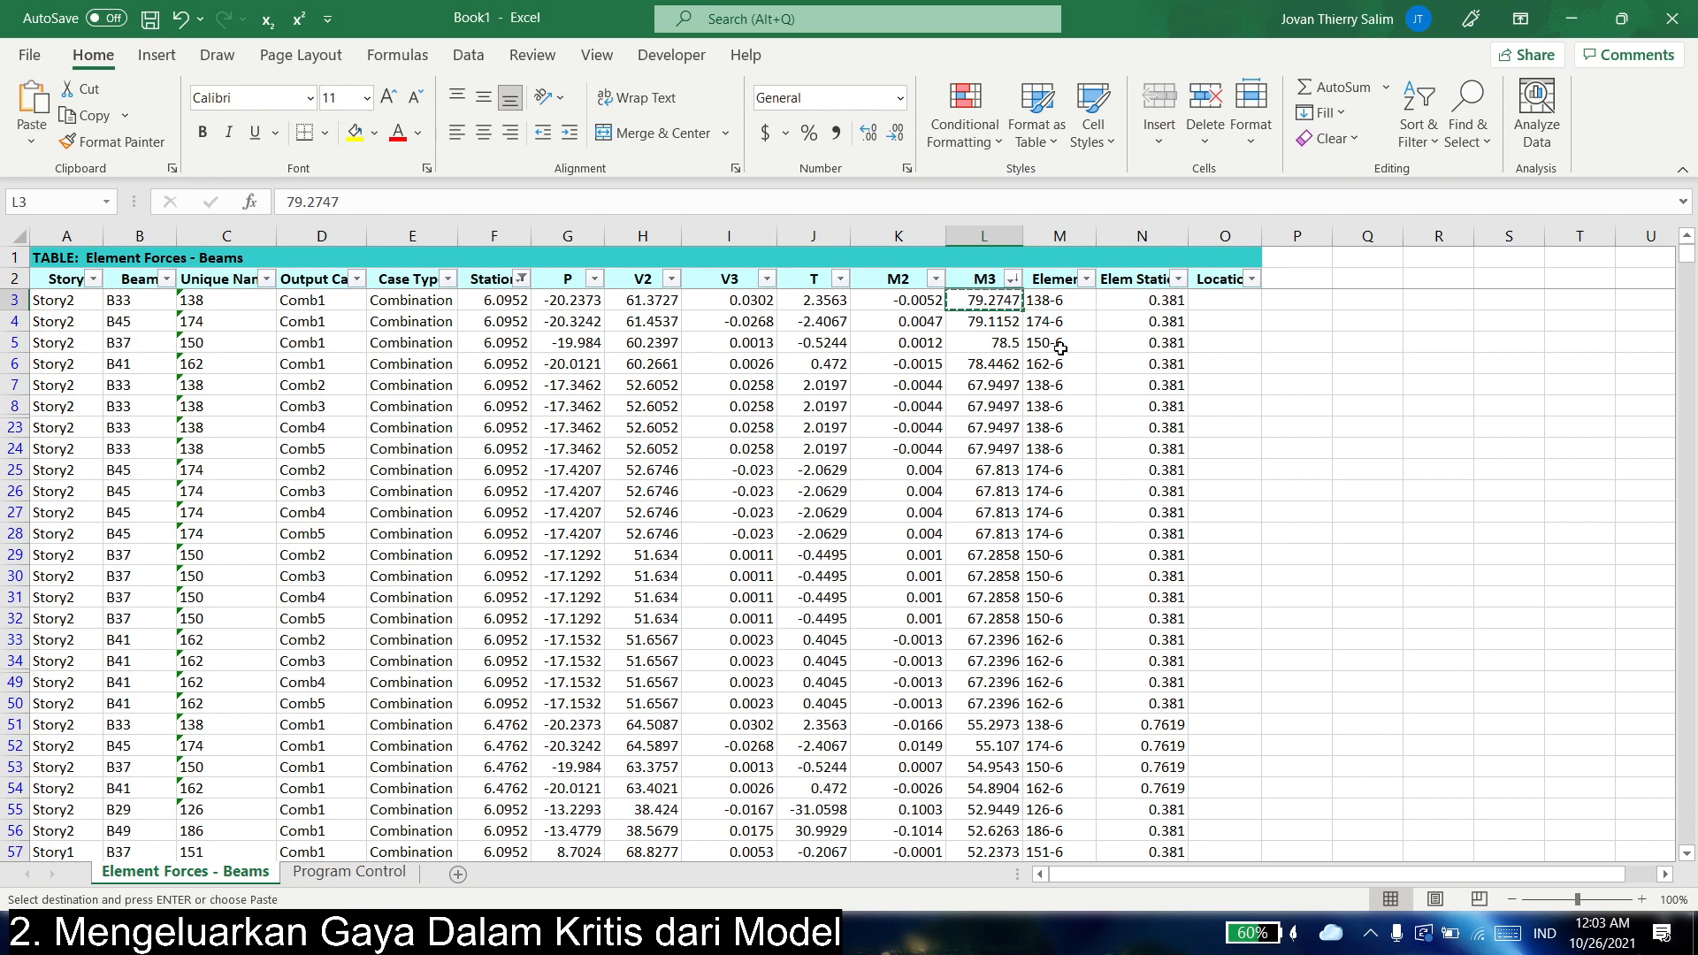
key(alt+Tab)
click(1258, 354)
right_click(1258, 354)
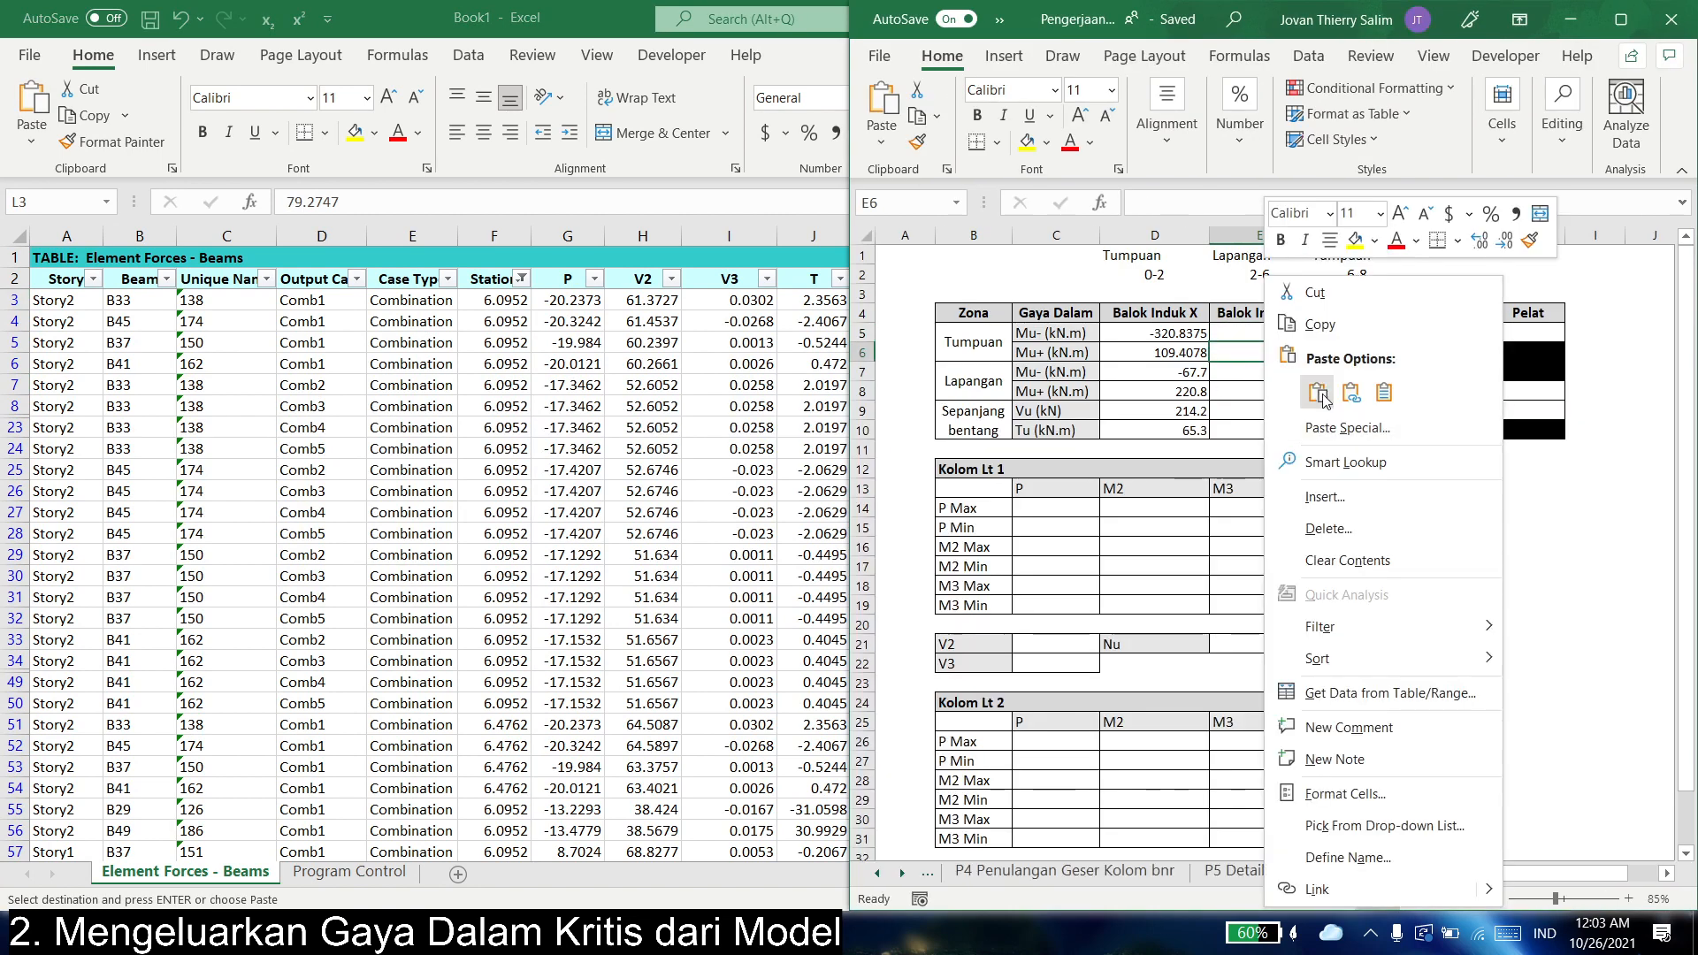
click(1388, 392)
click(1260, 410)
drag(1282, 330, 1287, 351)
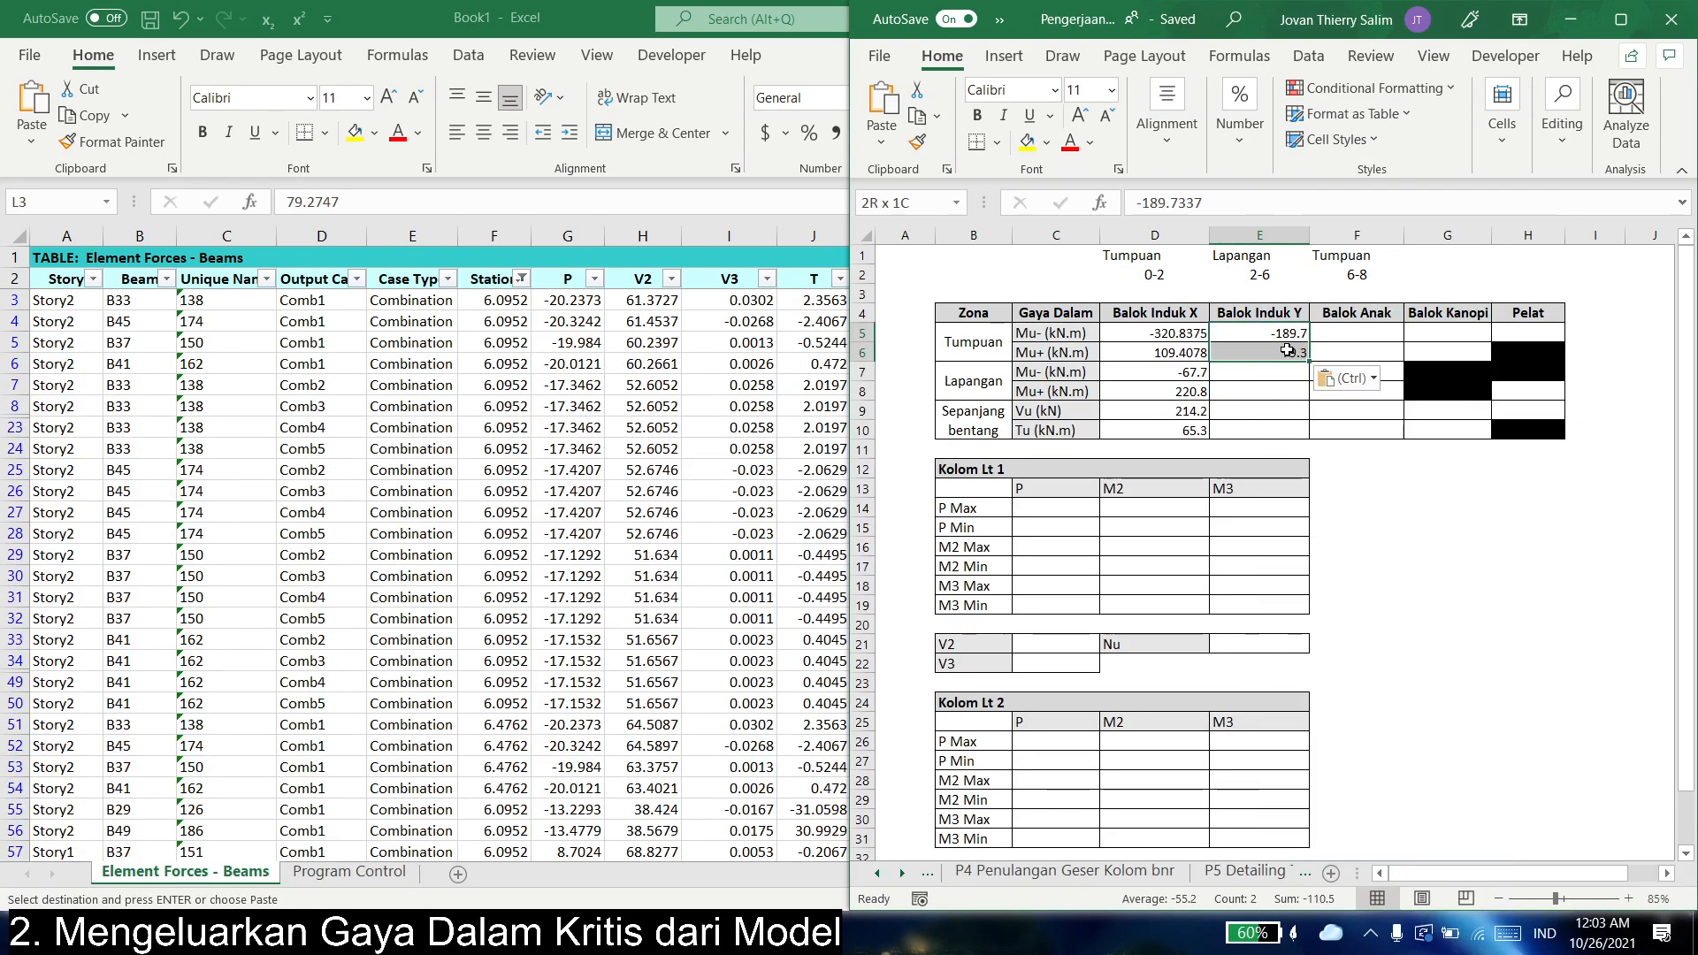
key(alt+Tab)
key(Left)
key(Down)
key(Down)
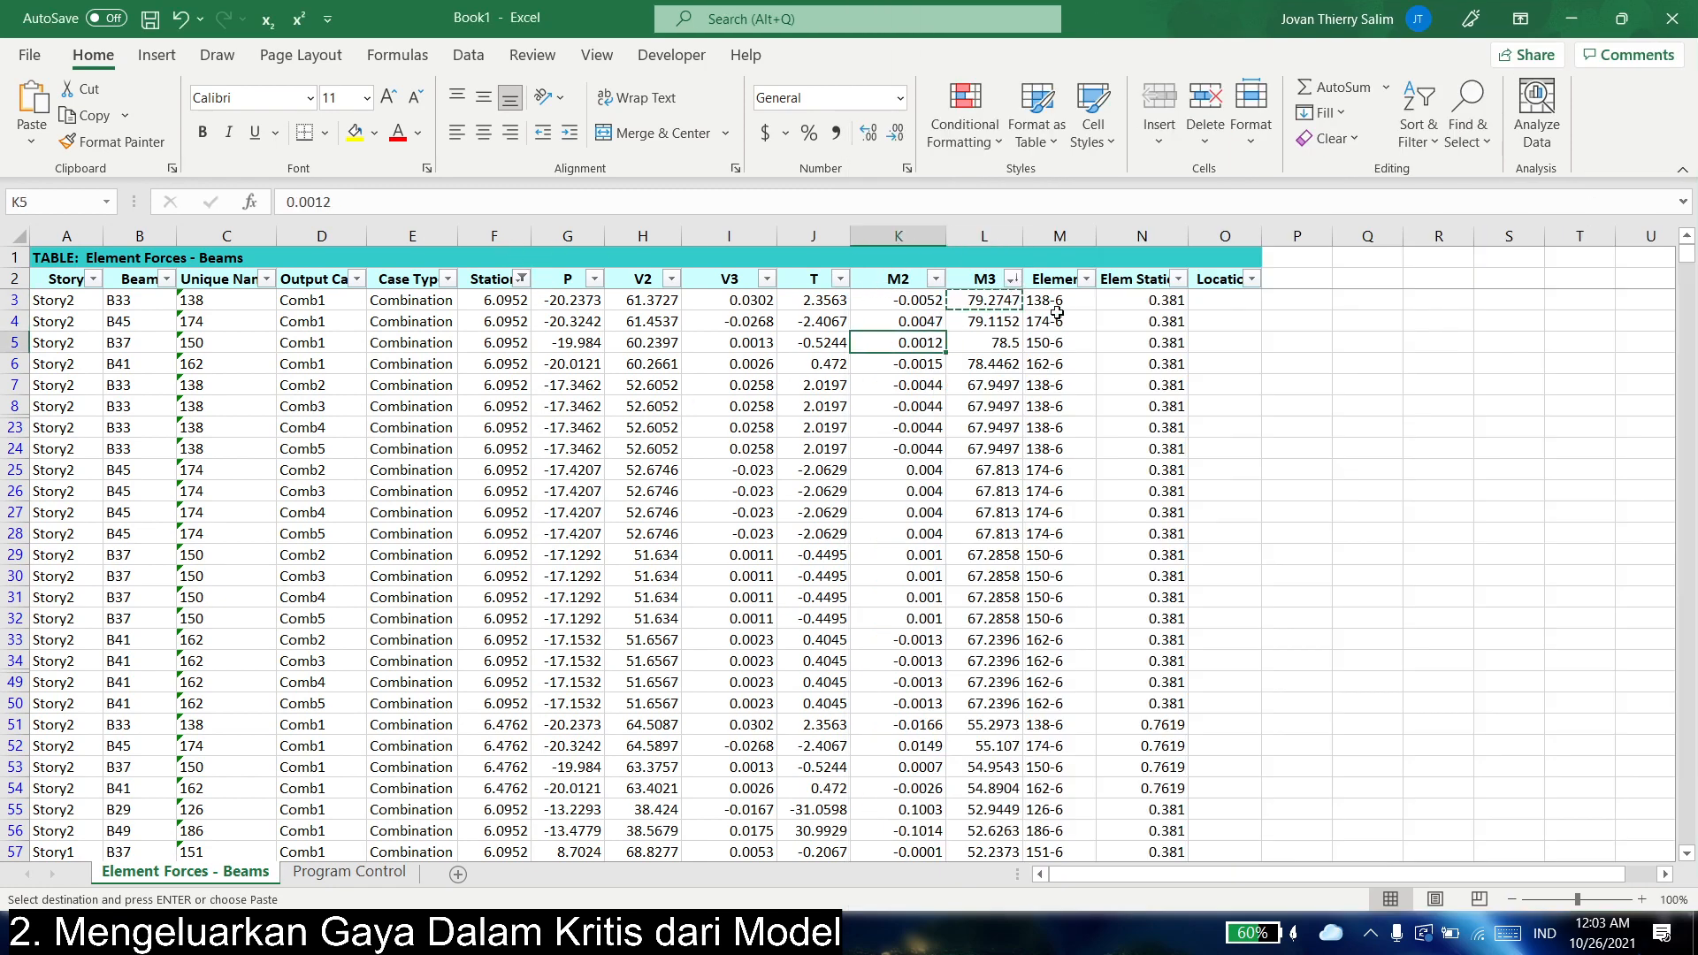
key(Left)
key(Left)
key(alt+Tab)
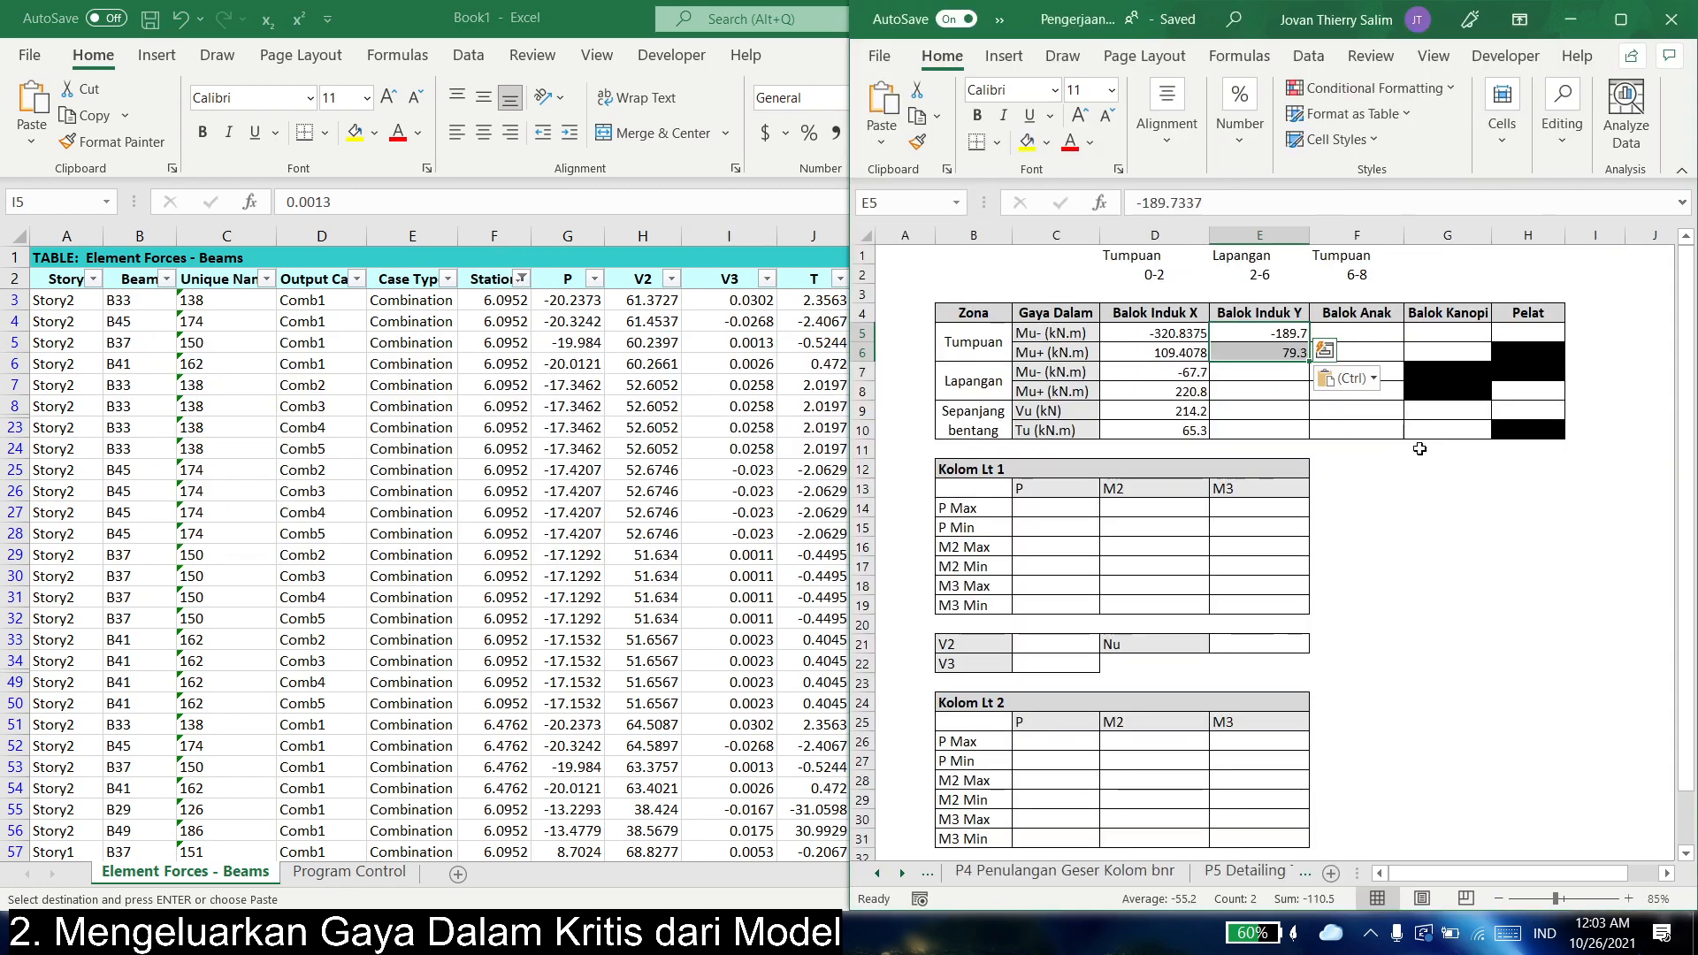
key(alt+Tab)
- Change the Station filter to rows greater than or equal to 2 and less than or equal to 6
click(524, 277)
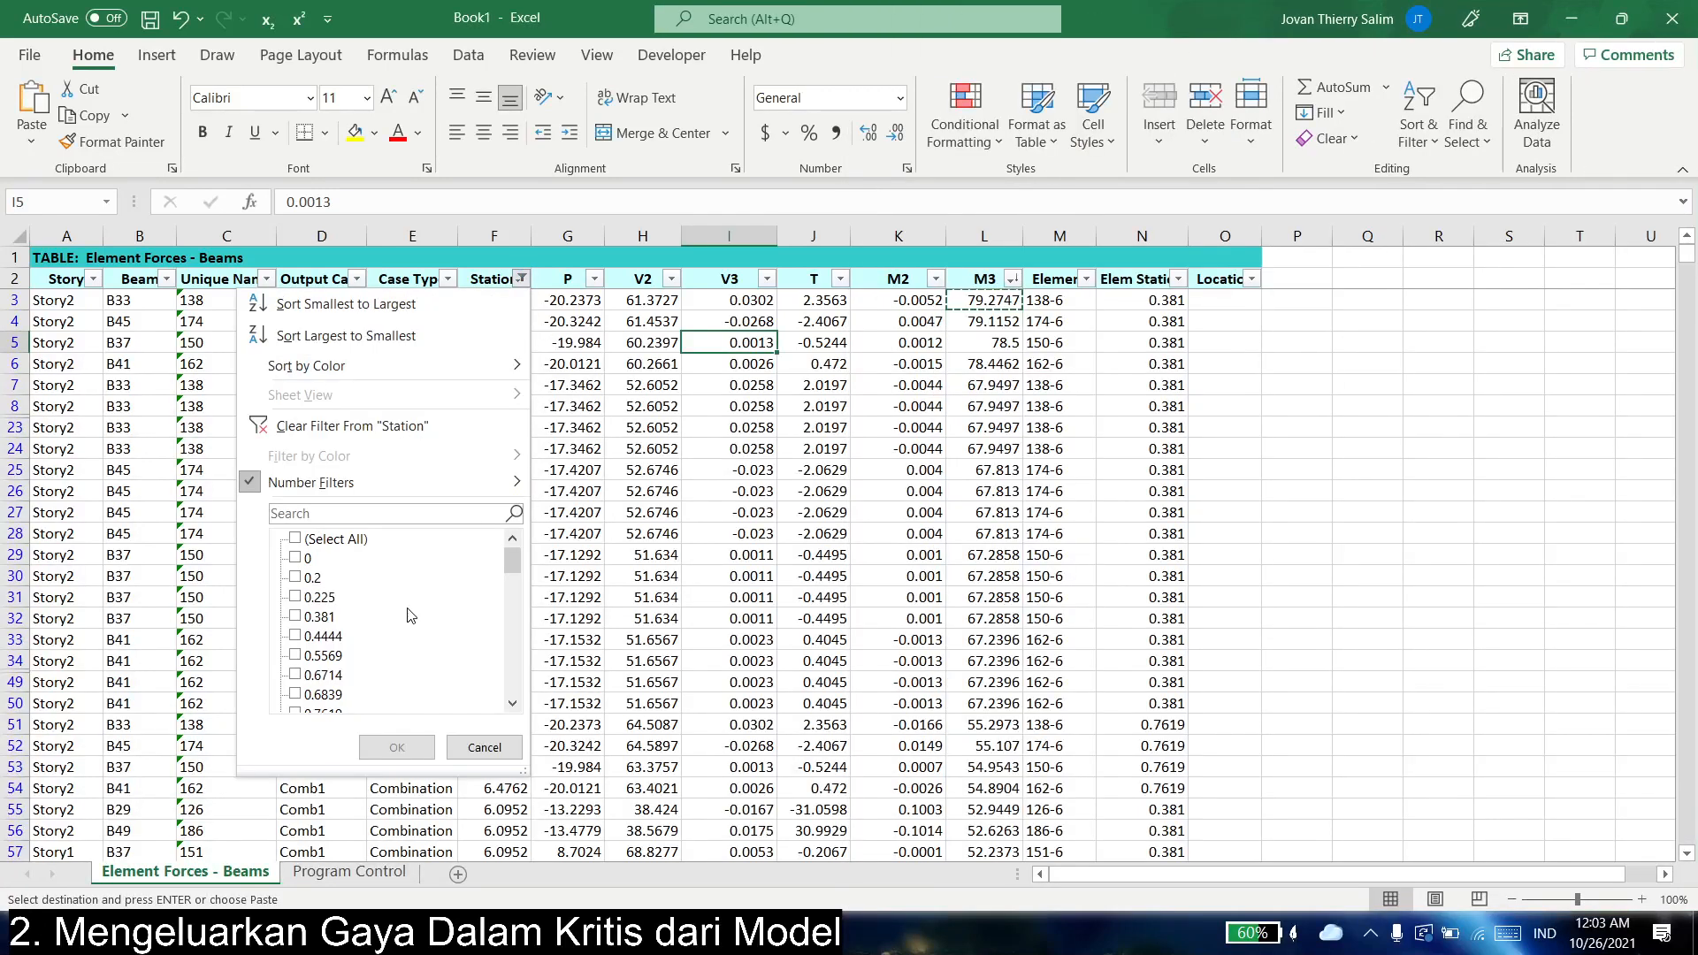
mouse_move(493, 378)
click(698, 809)
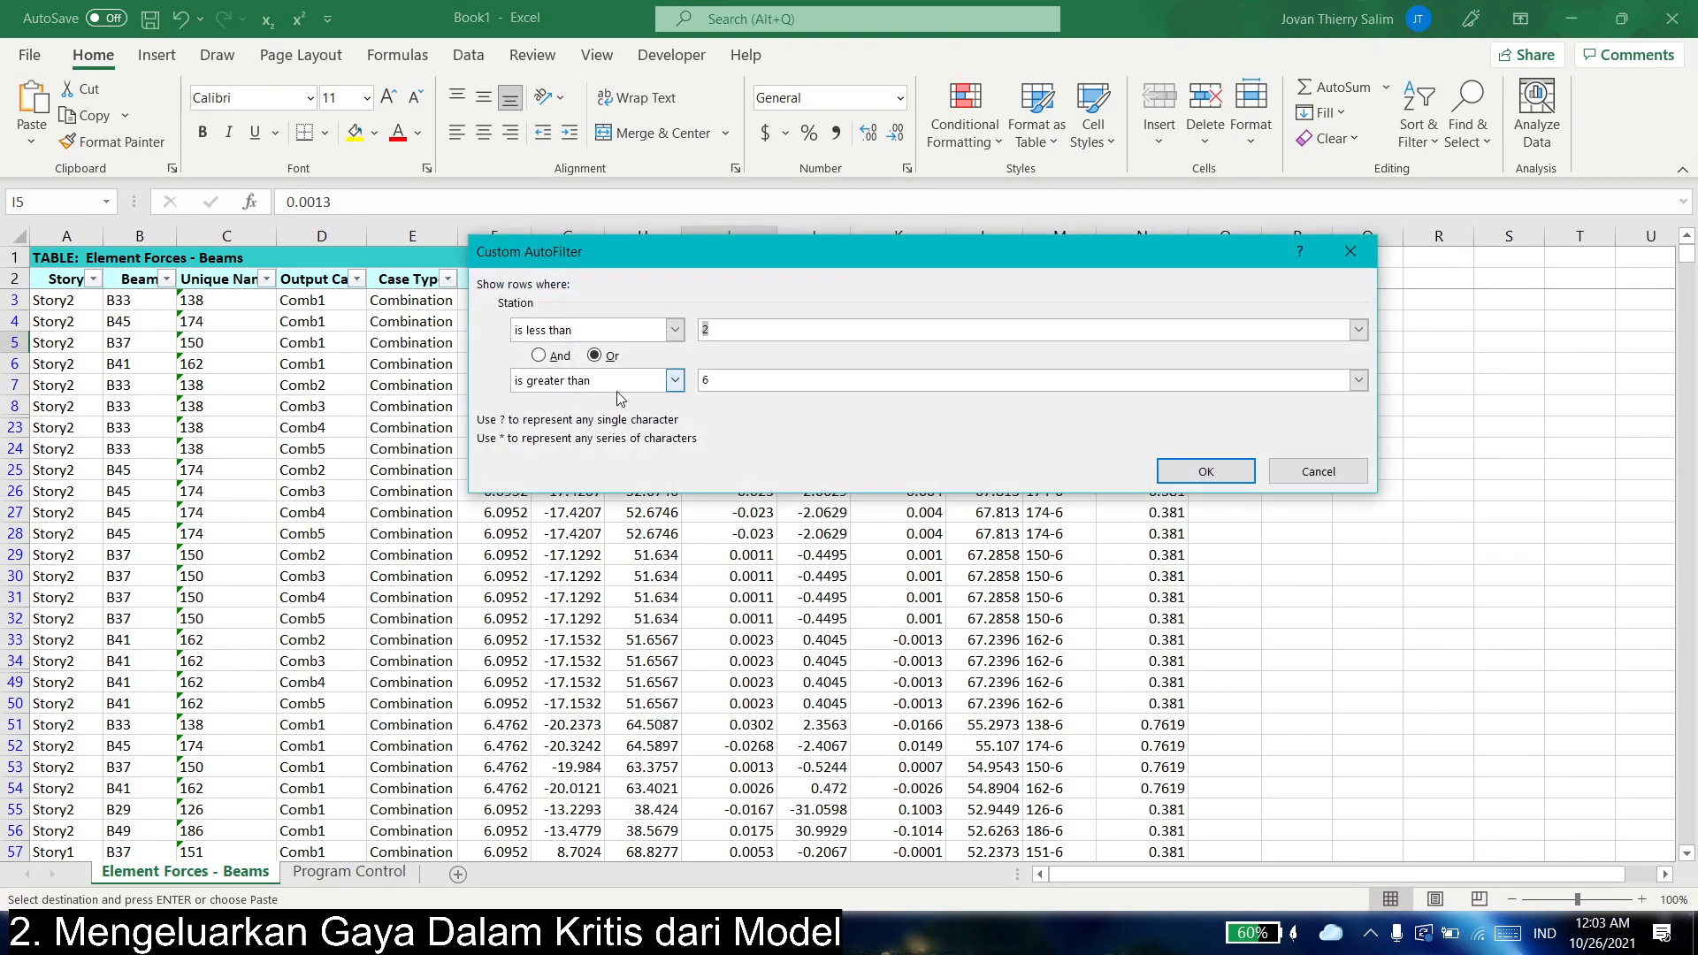
click(675, 330)
click(598, 411)
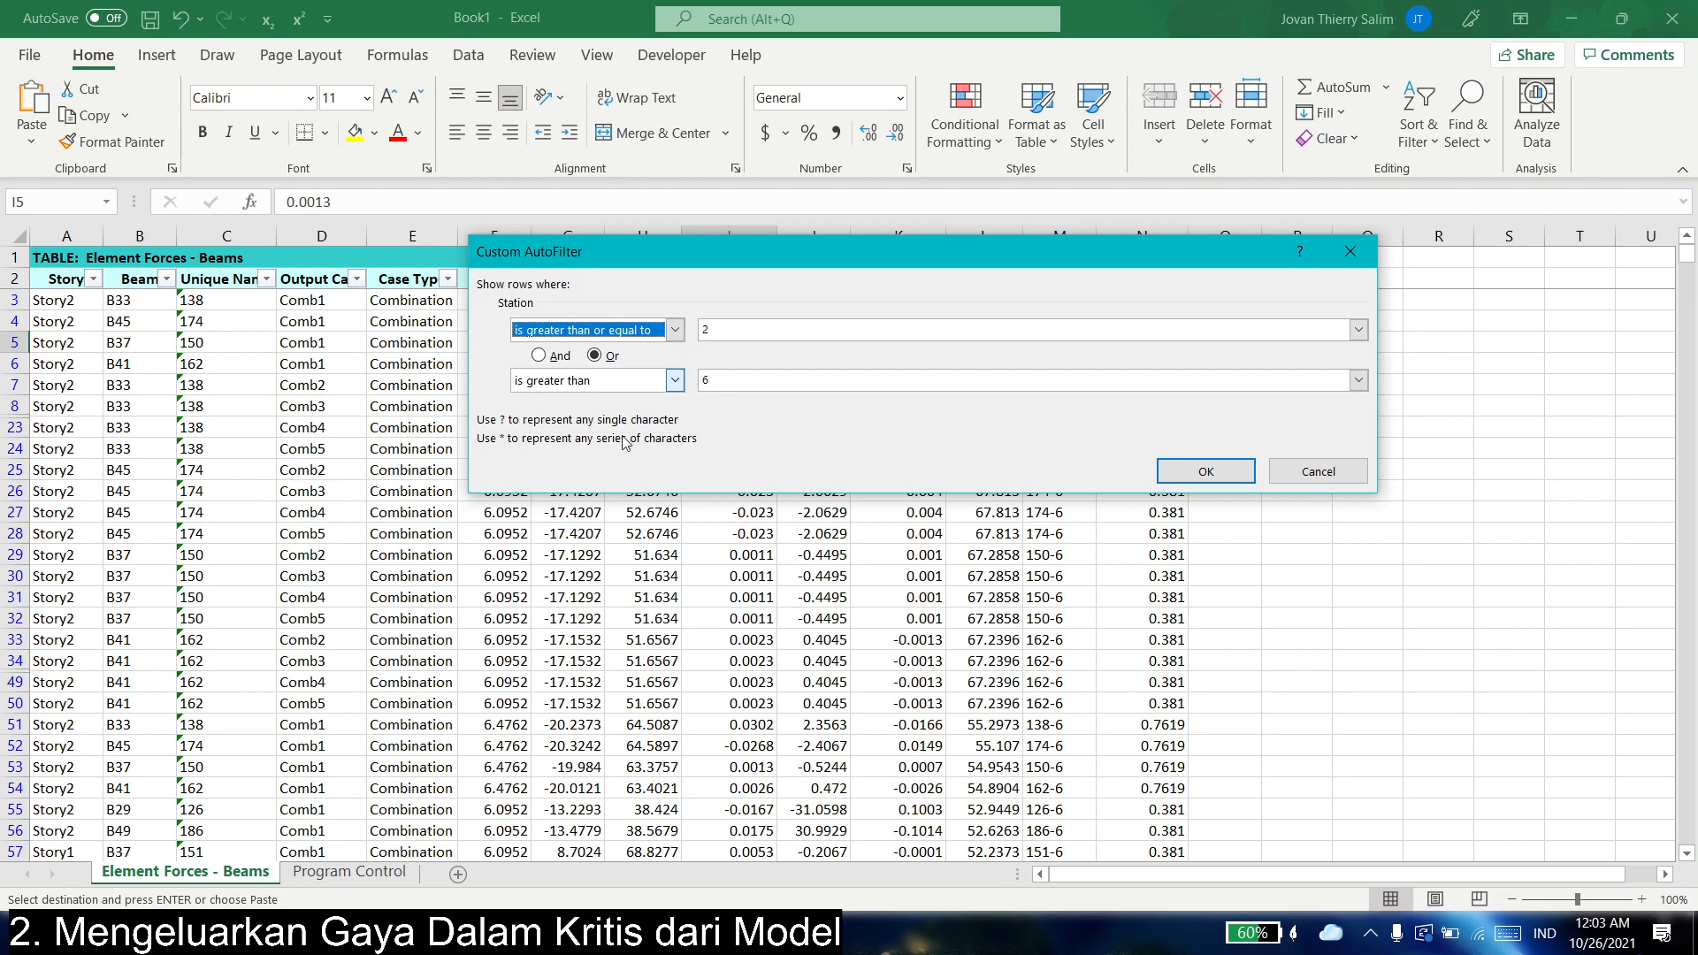
click(675, 381)
click(591, 447)
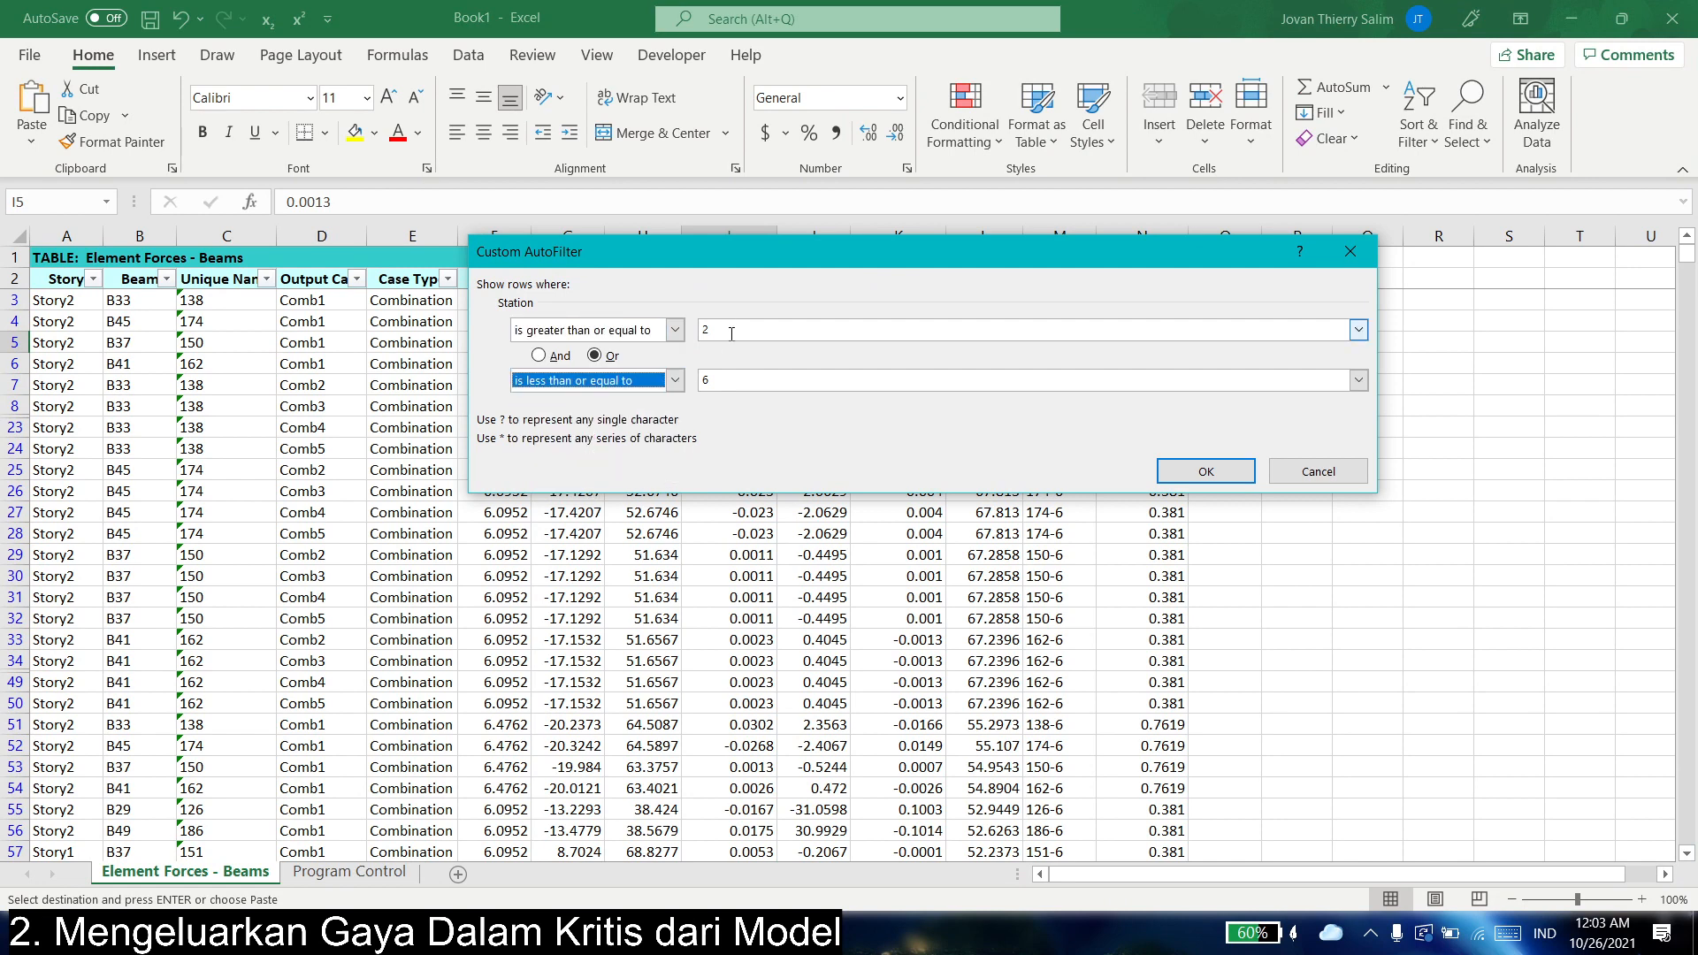
click(541, 355)
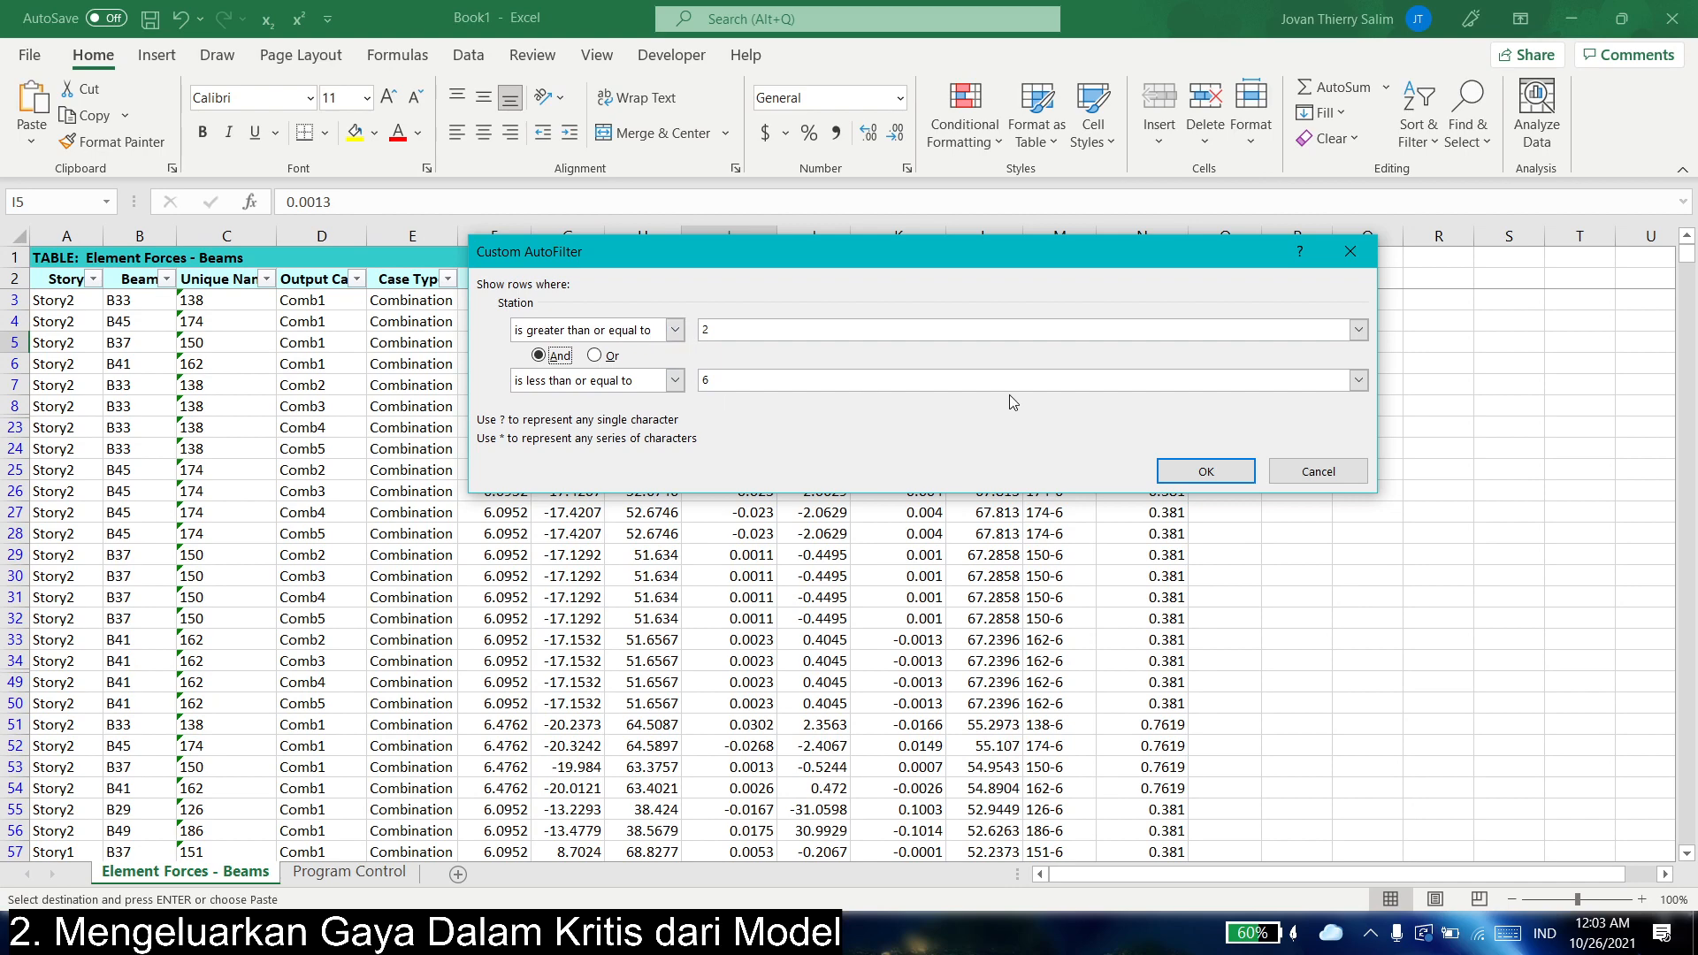
click(1203, 470)
- Sort M3 from largest to smallest and paste the first value, 129.9566, as the Lapangan Mu+ of Balok Induk Y
click(1013, 279)
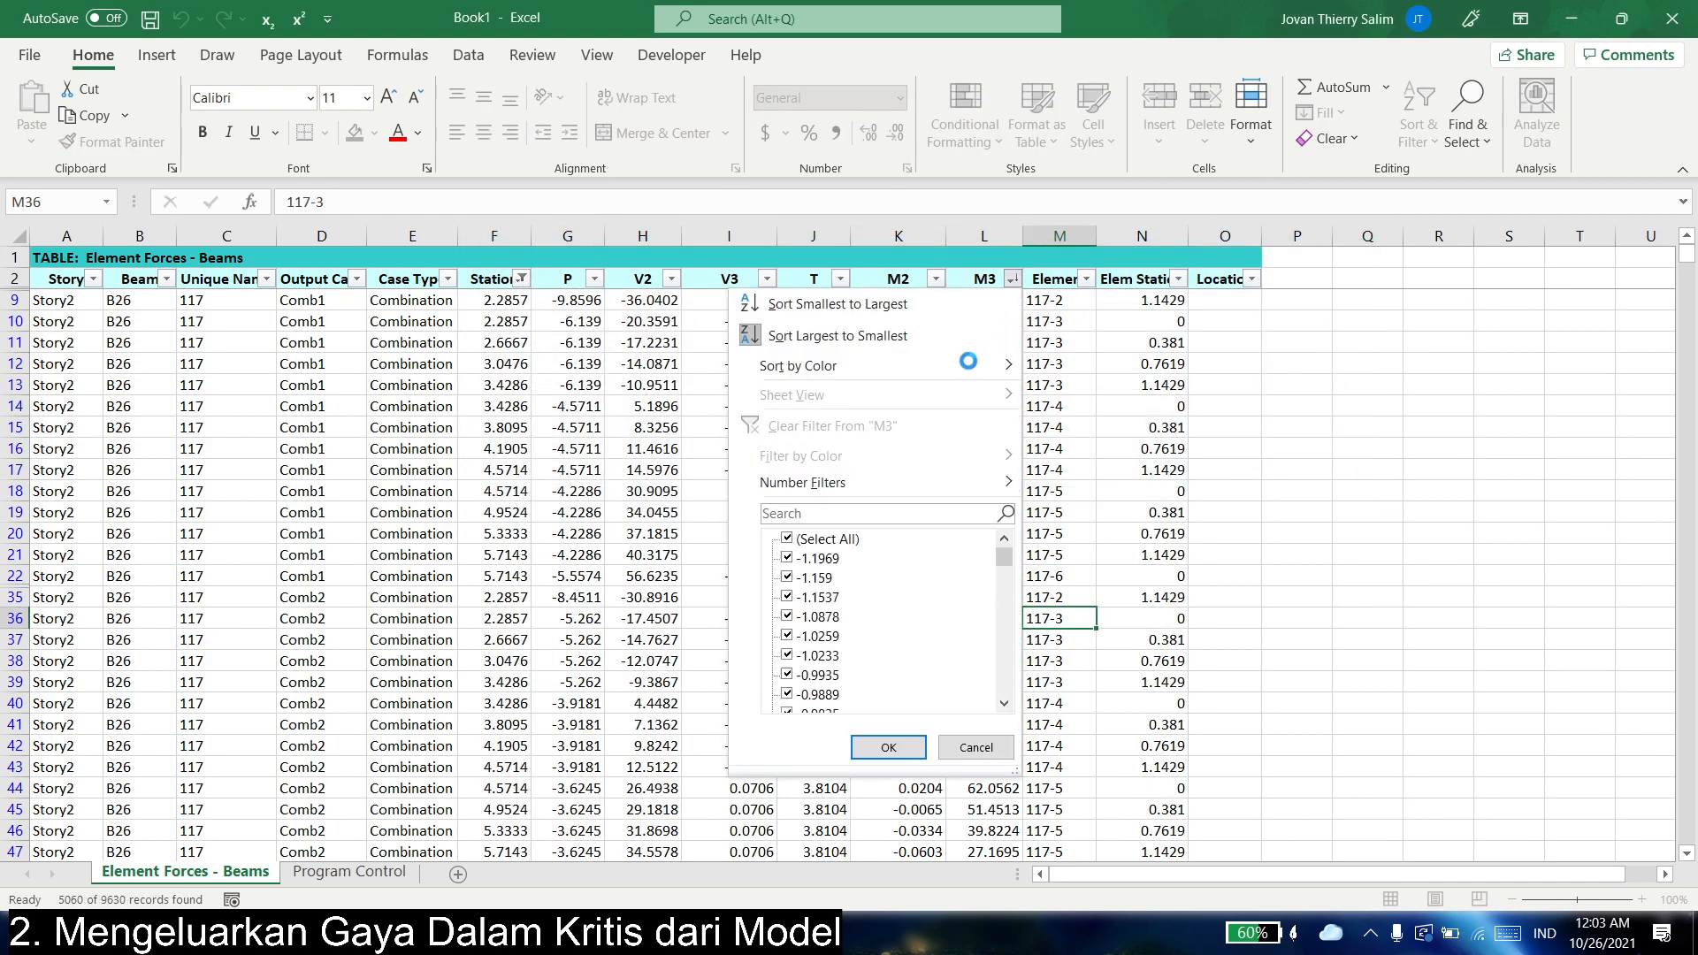
click(920, 326)
click(985, 300)
key(ctrl+c)
key(alt+Tab)
click(1259, 372)
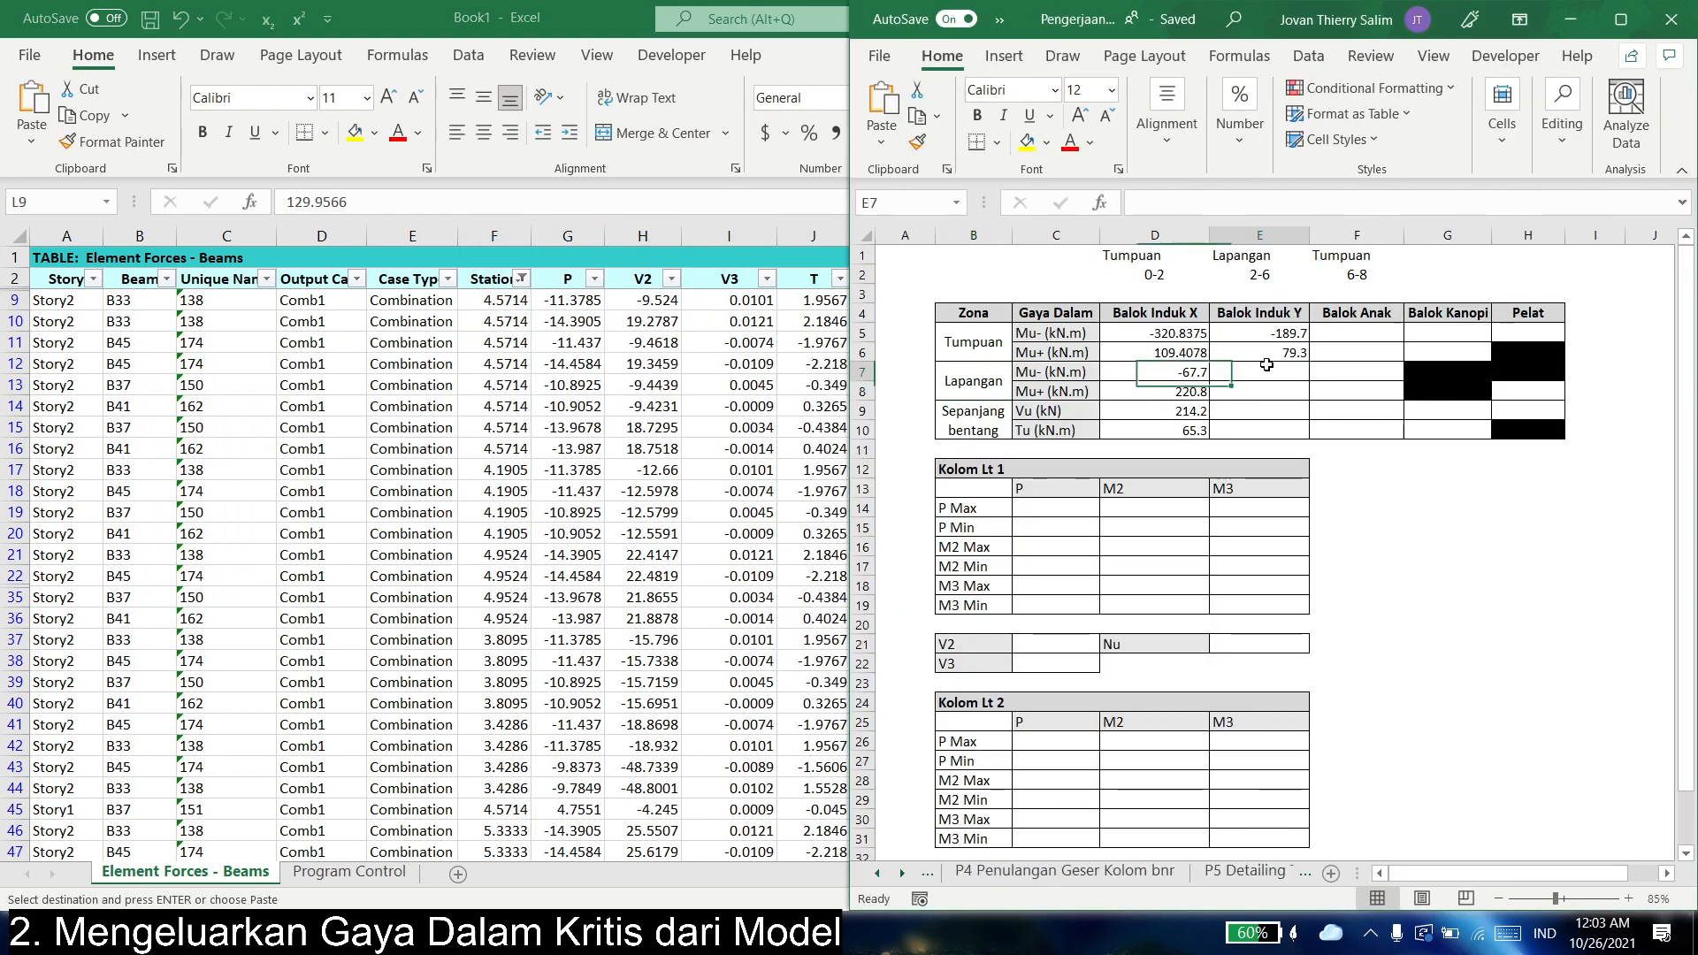
right_click(1251, 371)
key(Escape)
click(1259, 410)
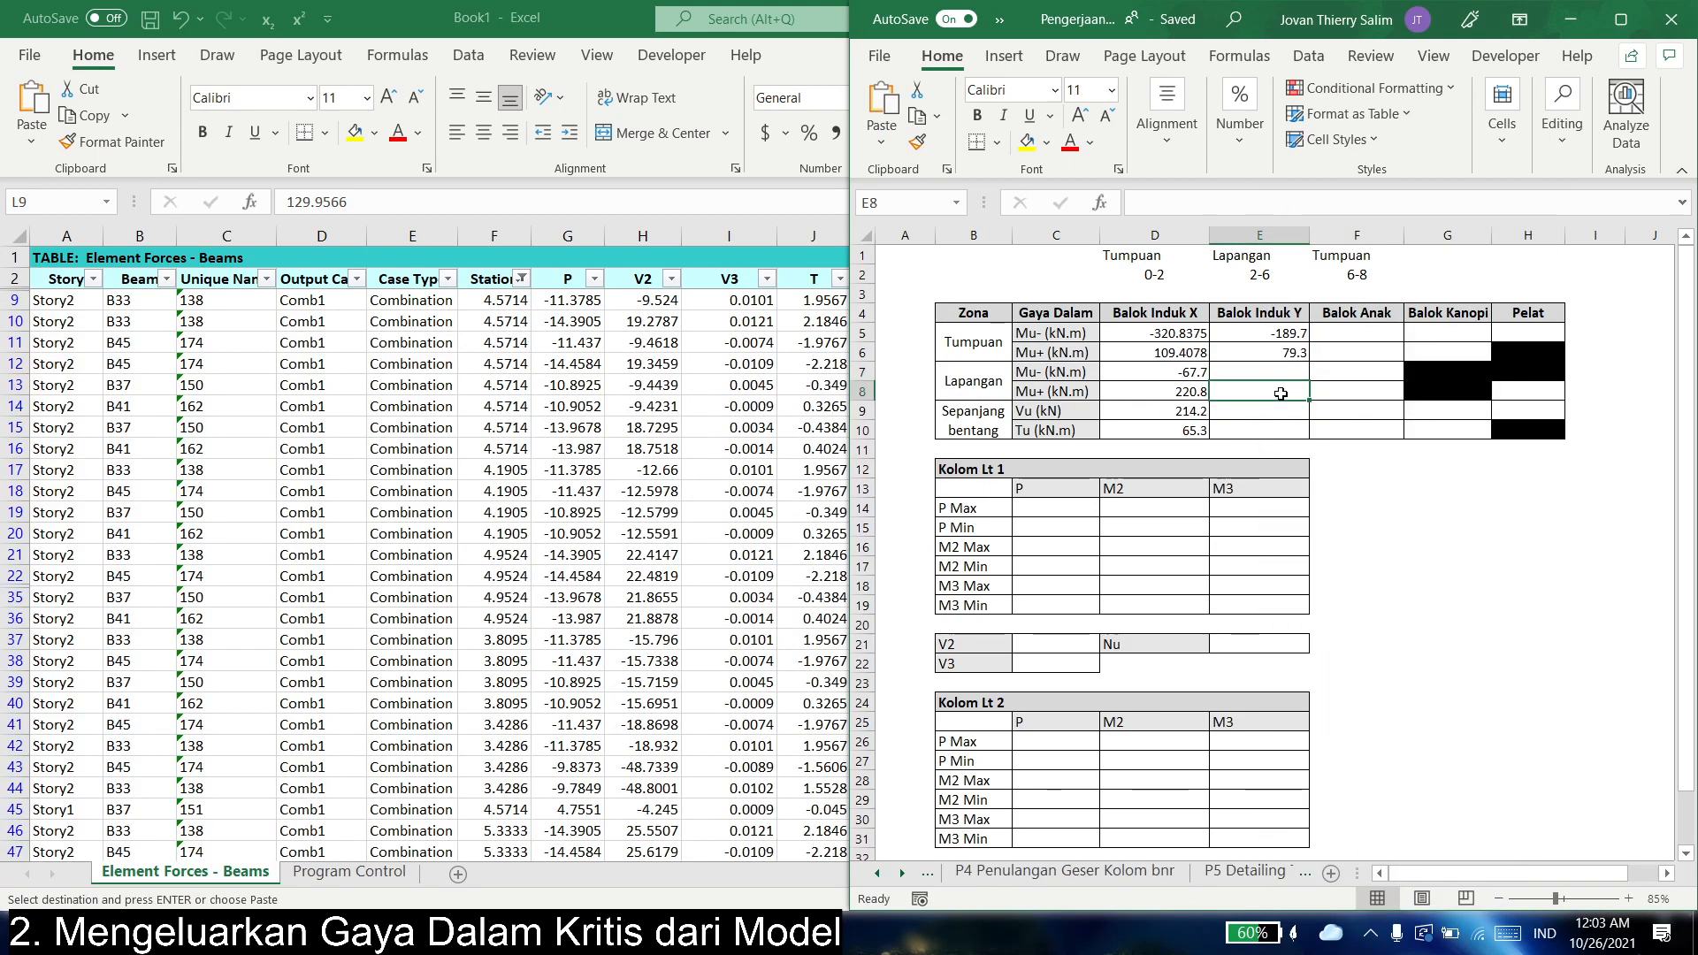
right_click(1273, 410)
key(Escape)
key(alt+Tab)
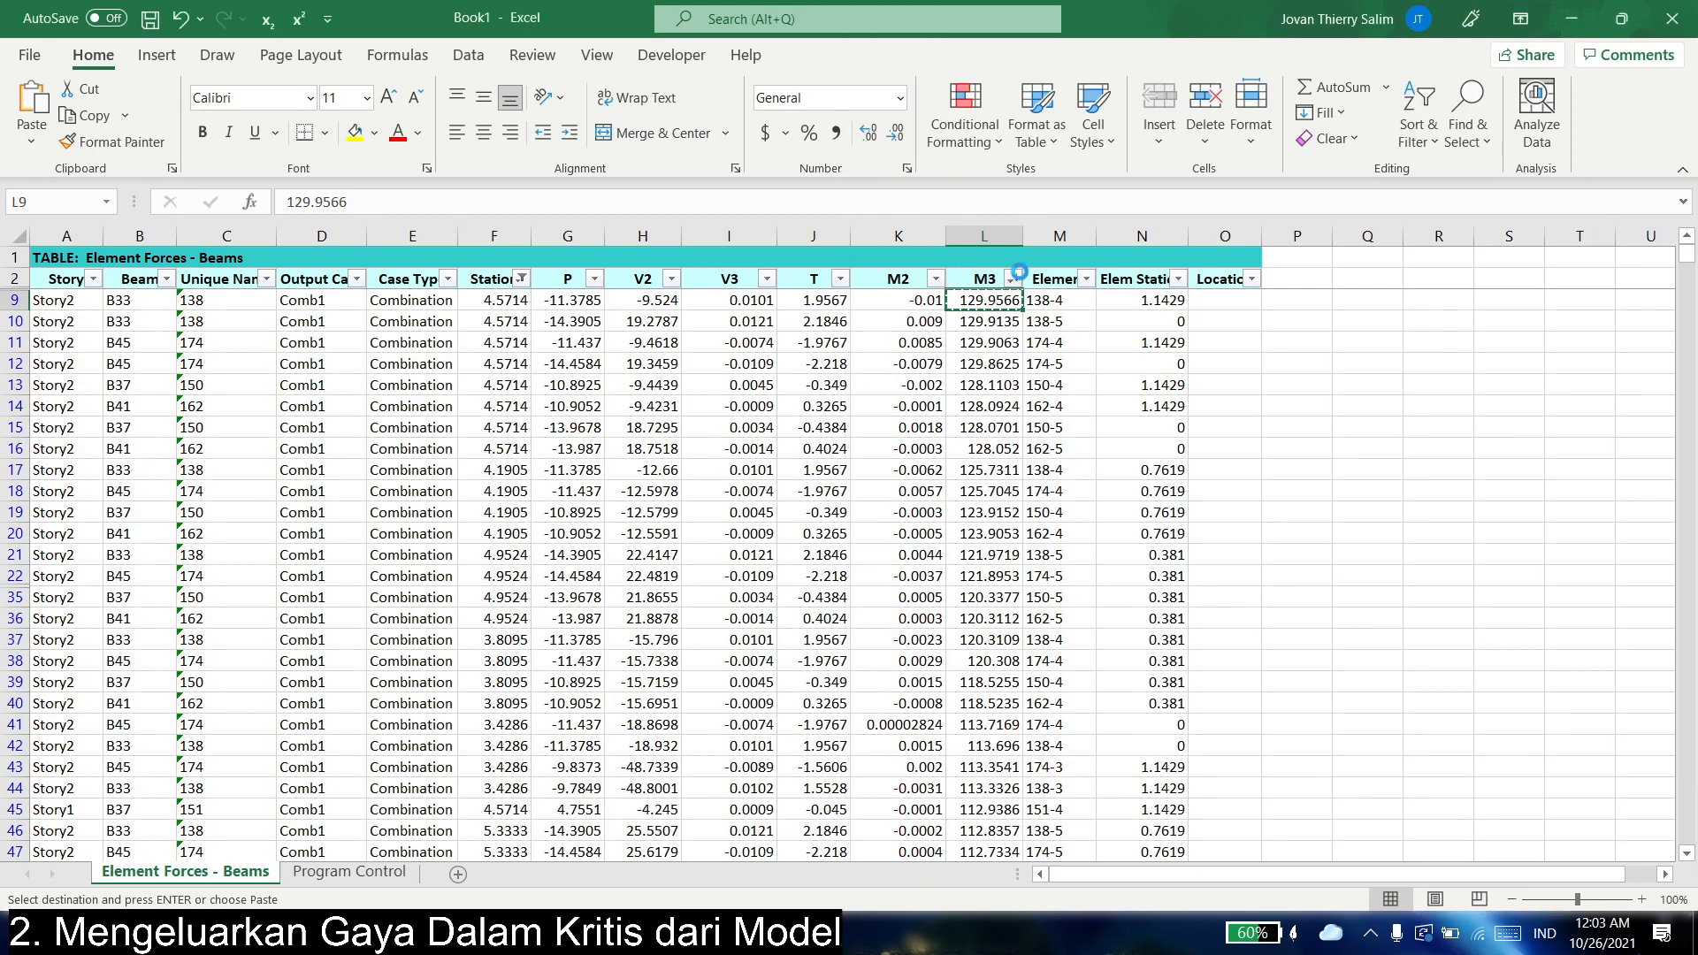
- Sort M3 from smallest to largest and paste the first value, -1.1969, as the Lapangan Mu- of Balok Induk Y
click(1012, 279)
click(920, 304)
key(ctrl+c)
key(alt+Tab)
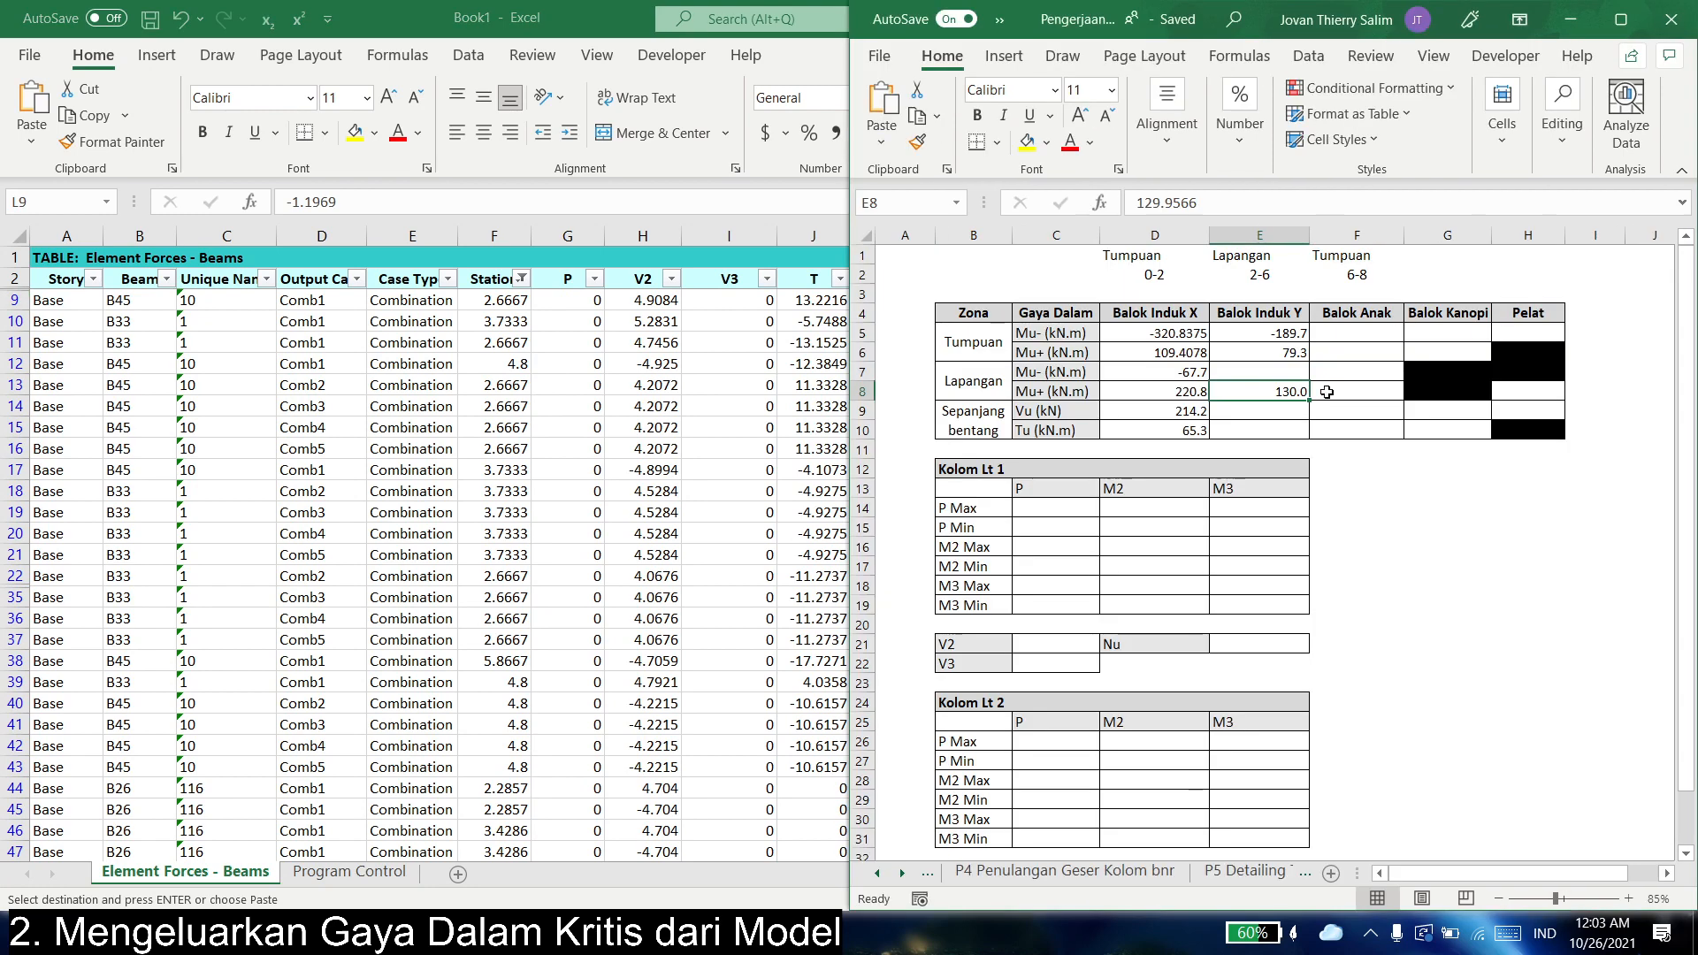
right_click(1285, 372)
click(1403, 391)
- Recheck the lowest M3 values in the forces table and paste -1.1969 again into the Balok Induk Y Lapangan Mu- cell
click(518, 406)
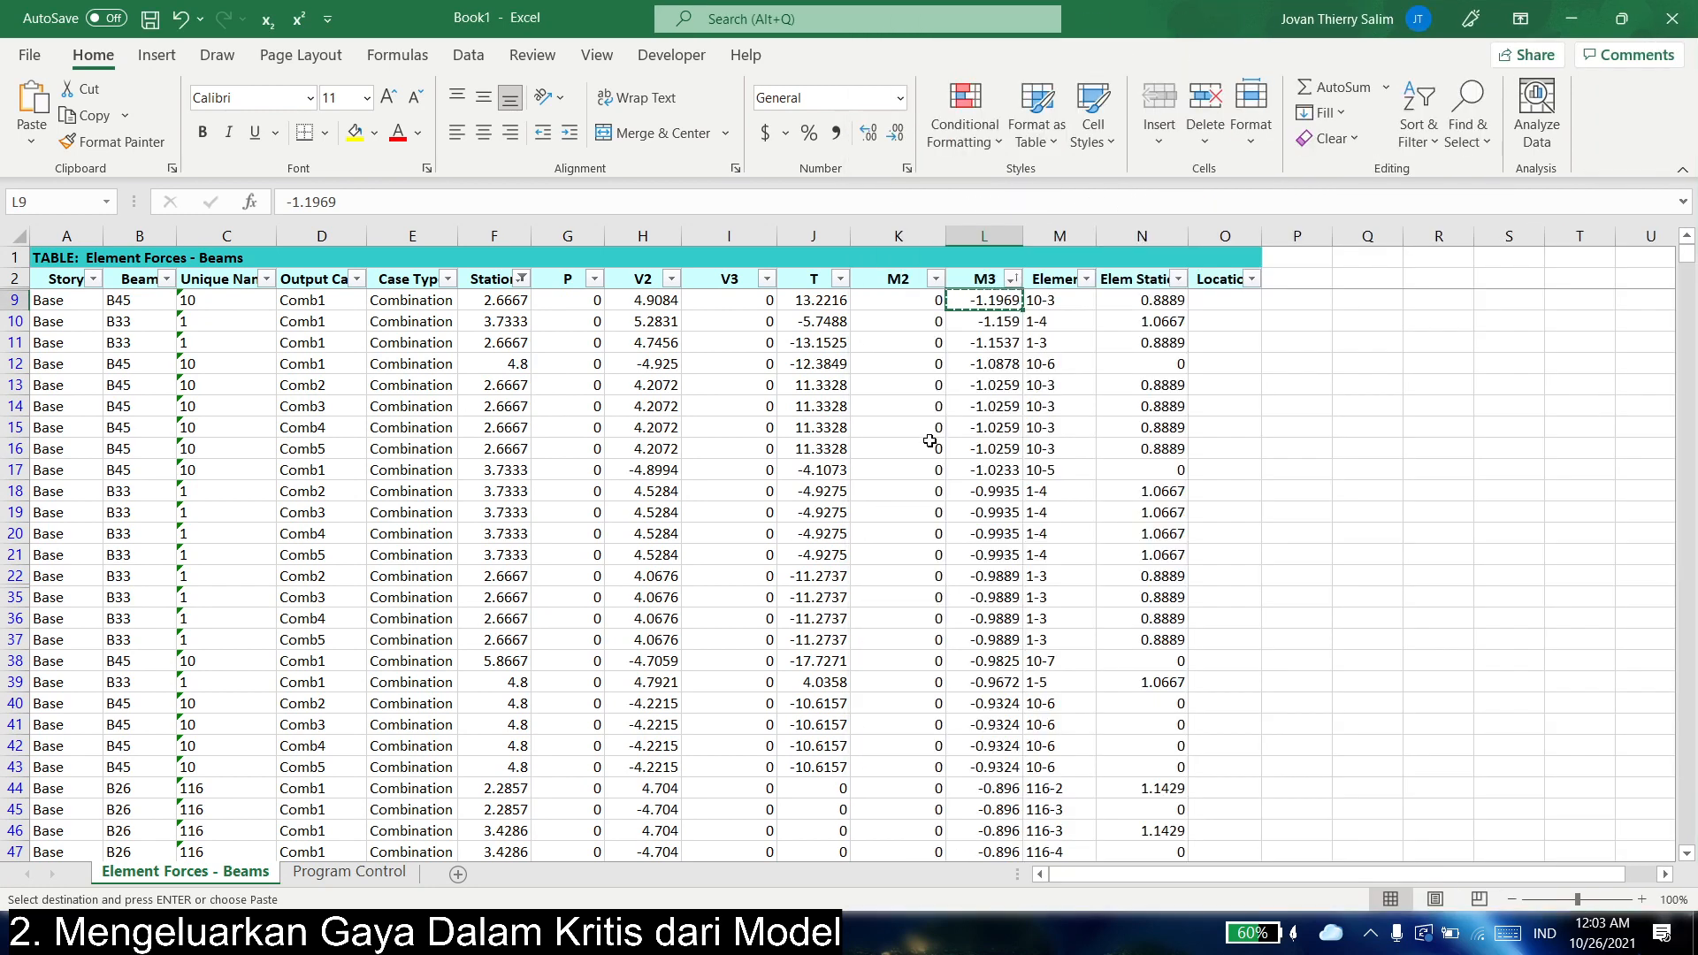
scroll(955, 469, down, 1)
scroll(991, 531, up, 1)
key(alt+Tab)
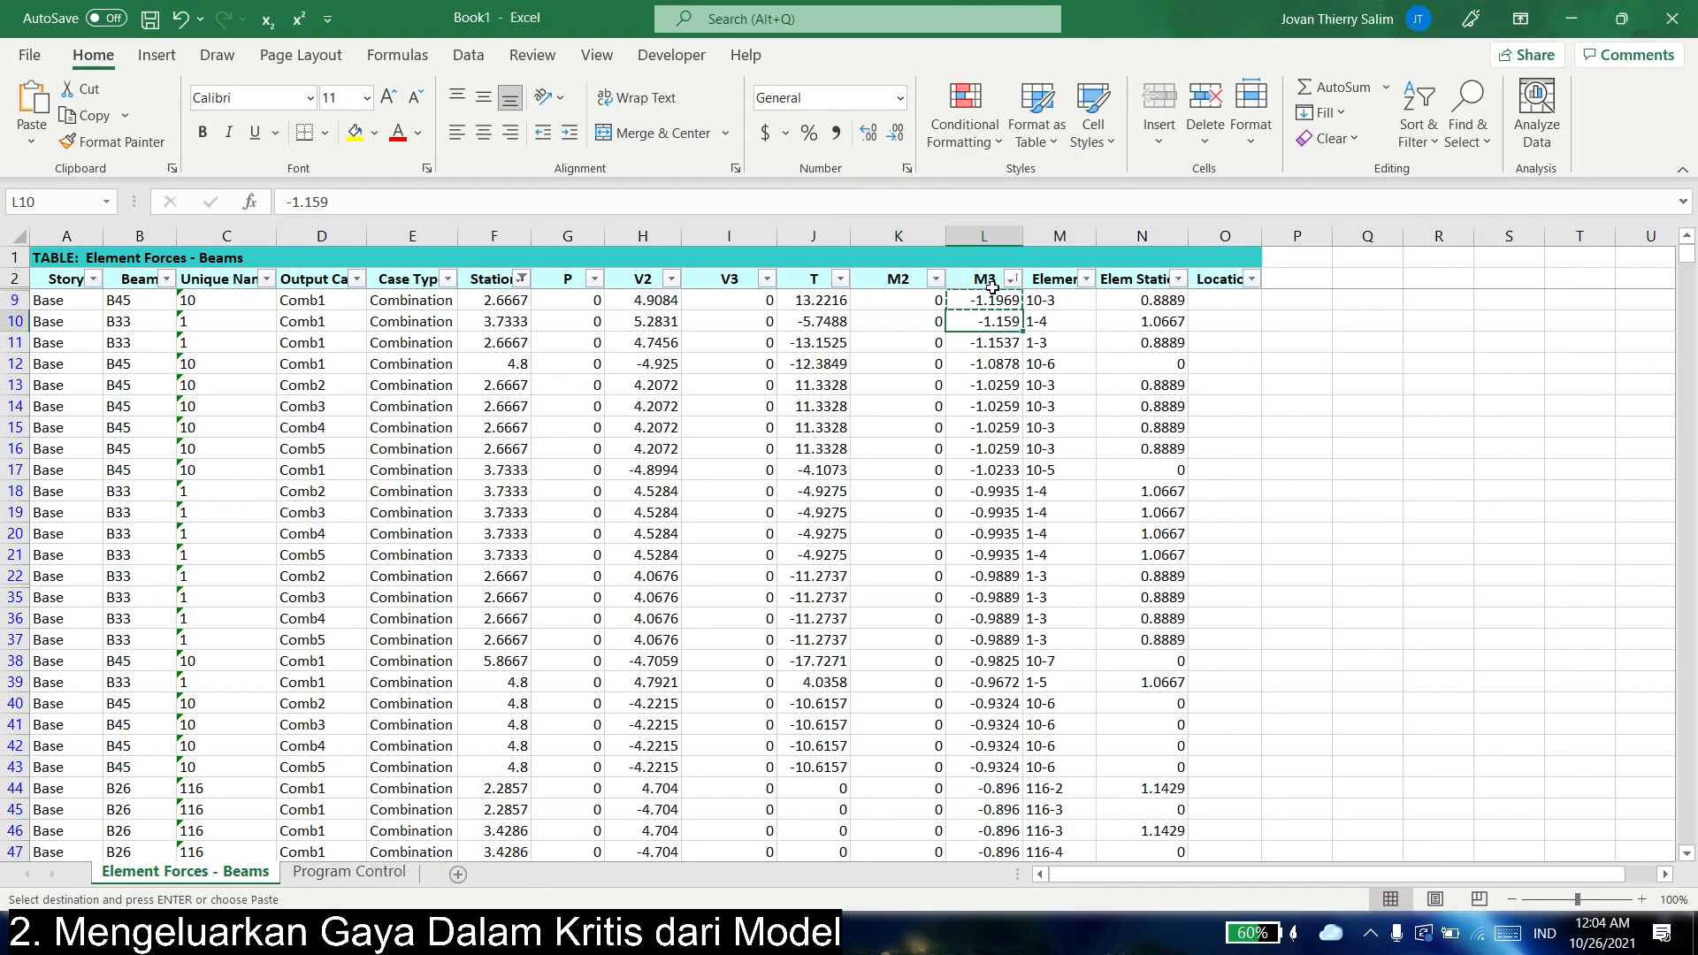
key(alt+Tab)
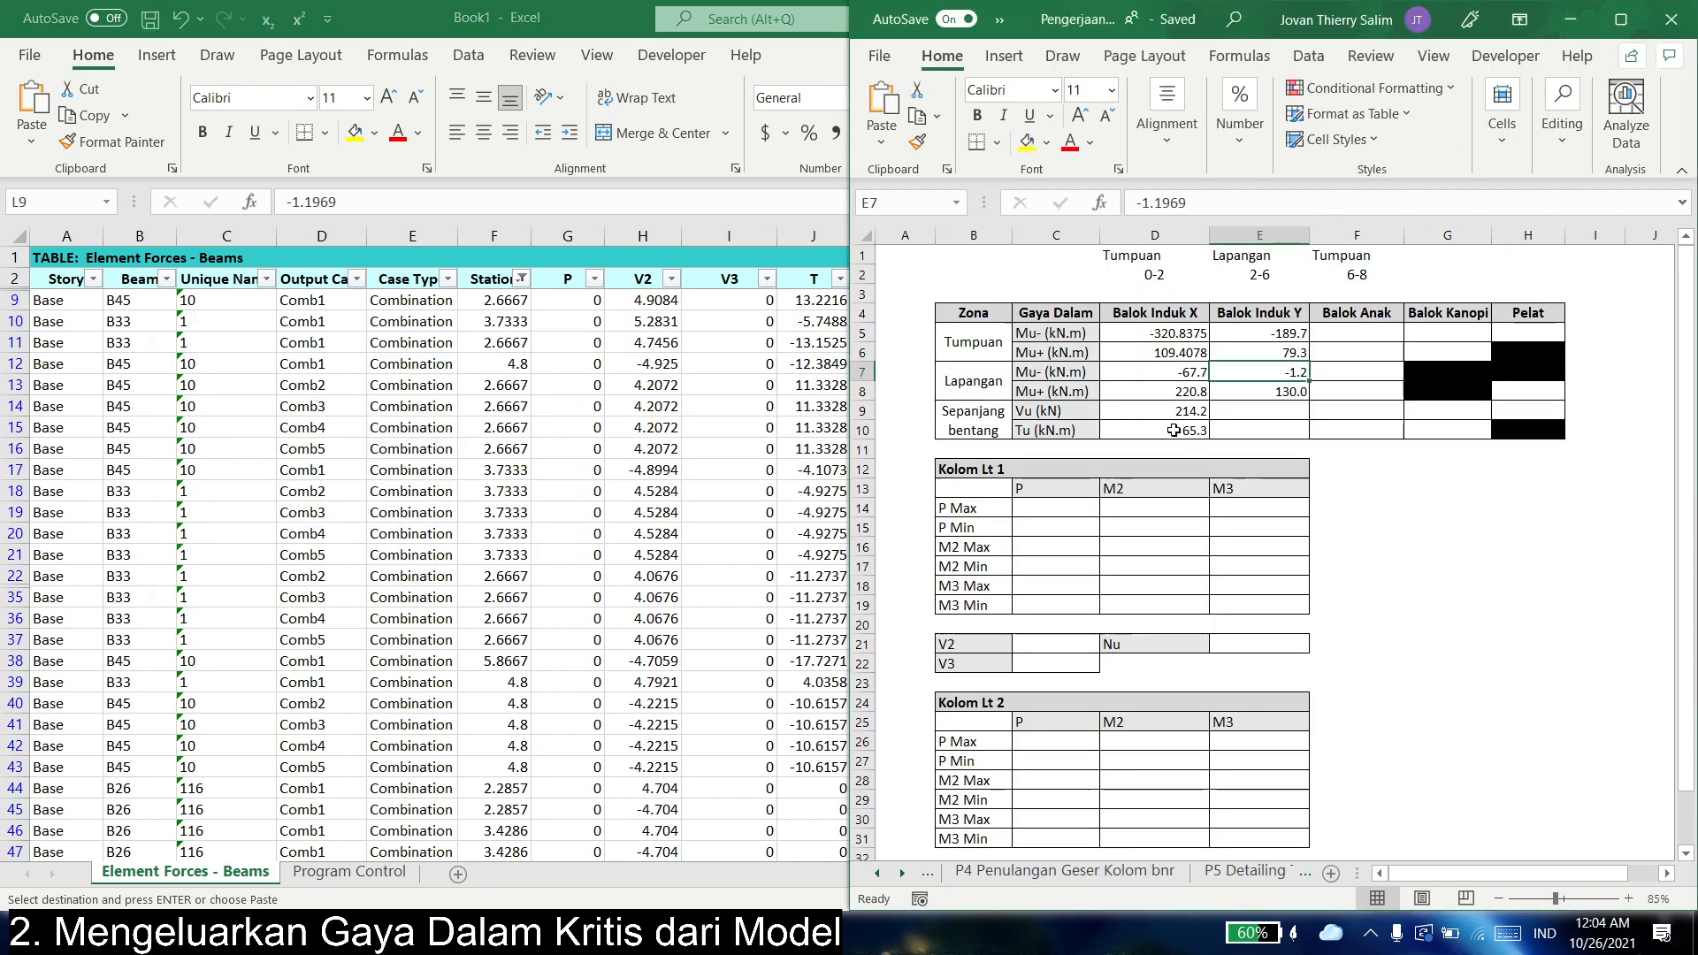
right_click(1288, 371)
click(1331, 387)
click(1259, 411)
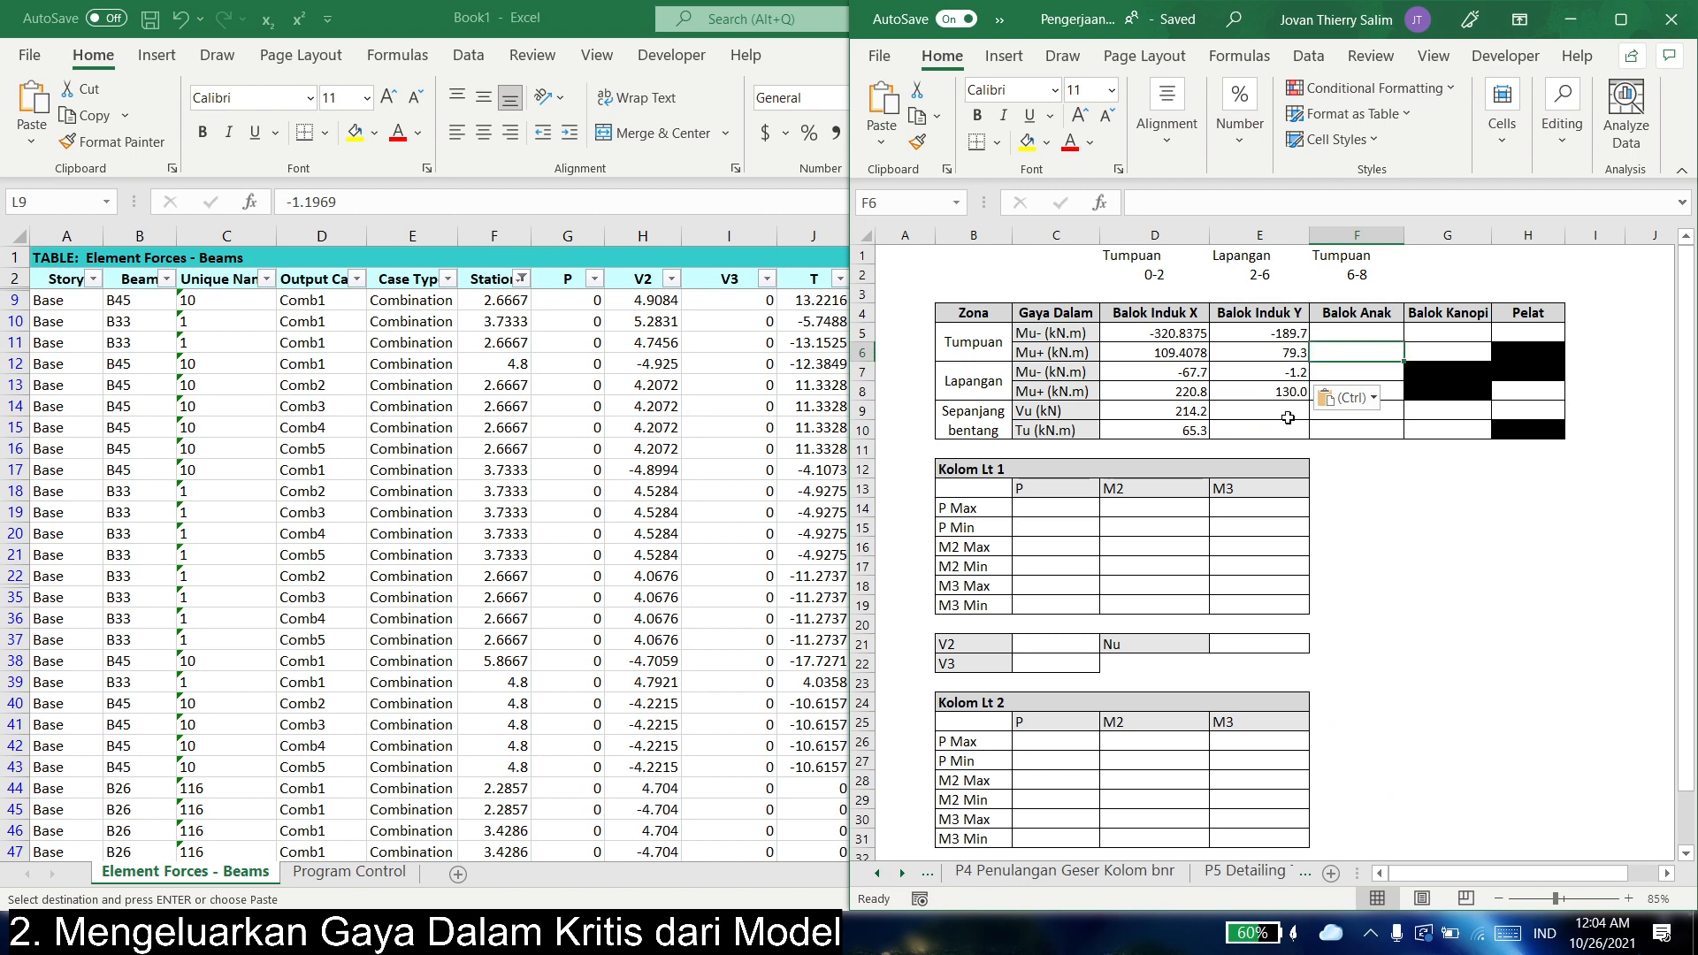
key(alt+Tab)
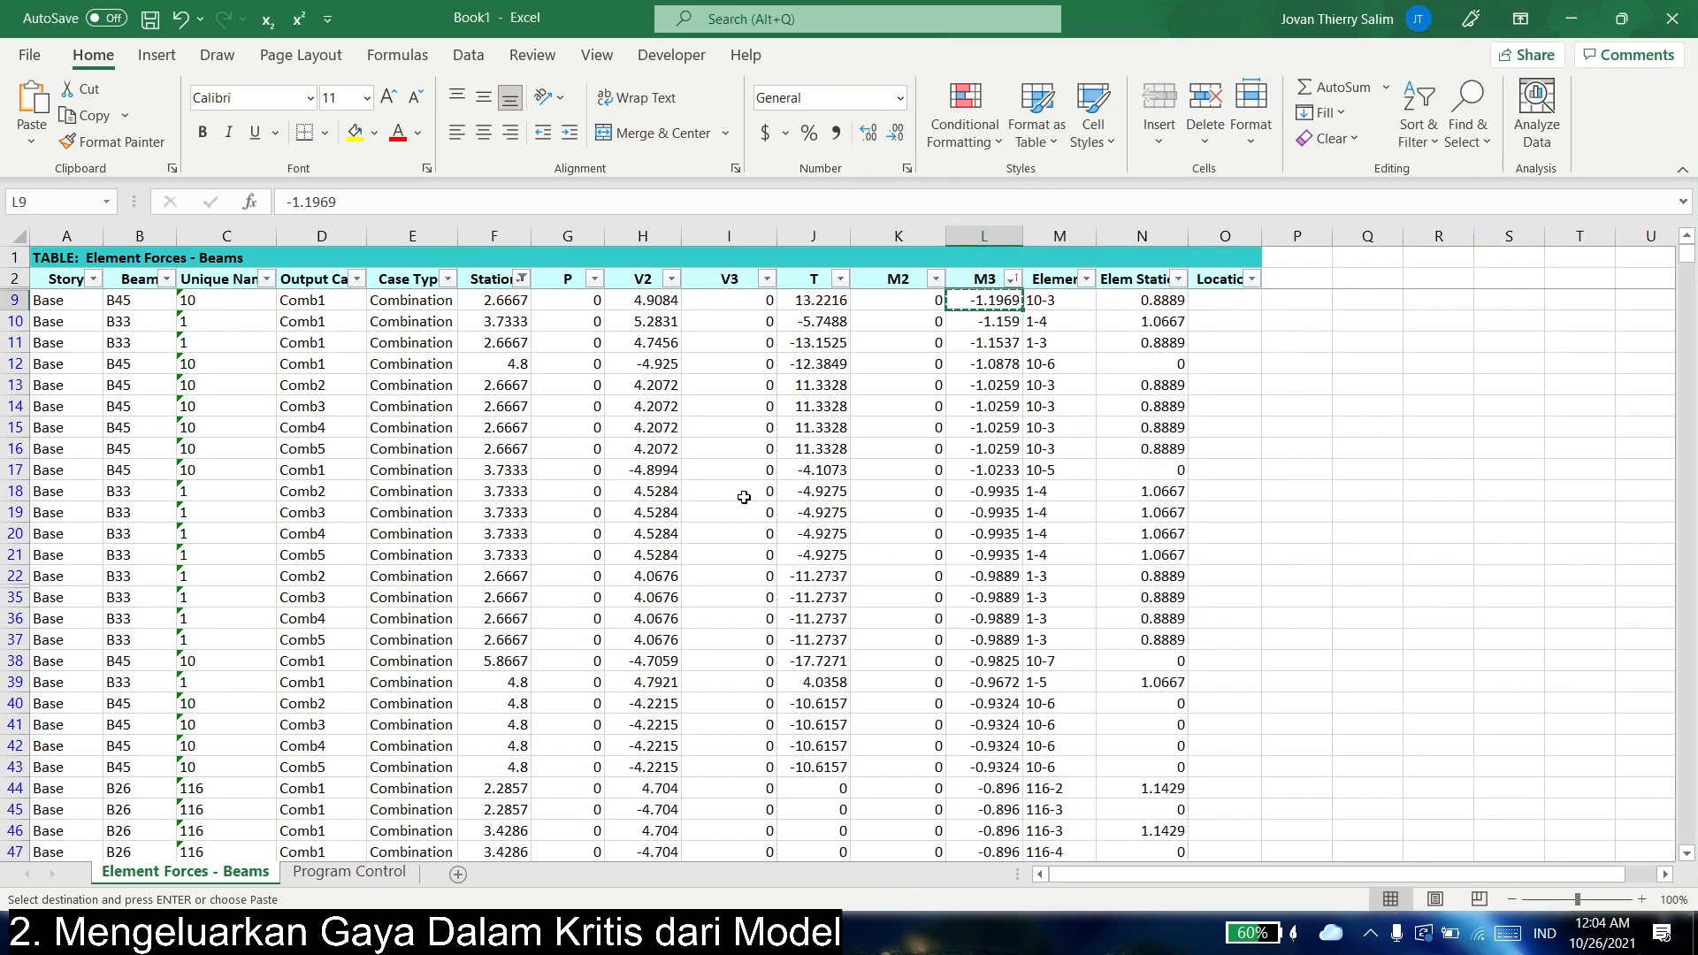
key(alt+Tab)
key(alt+Tab)
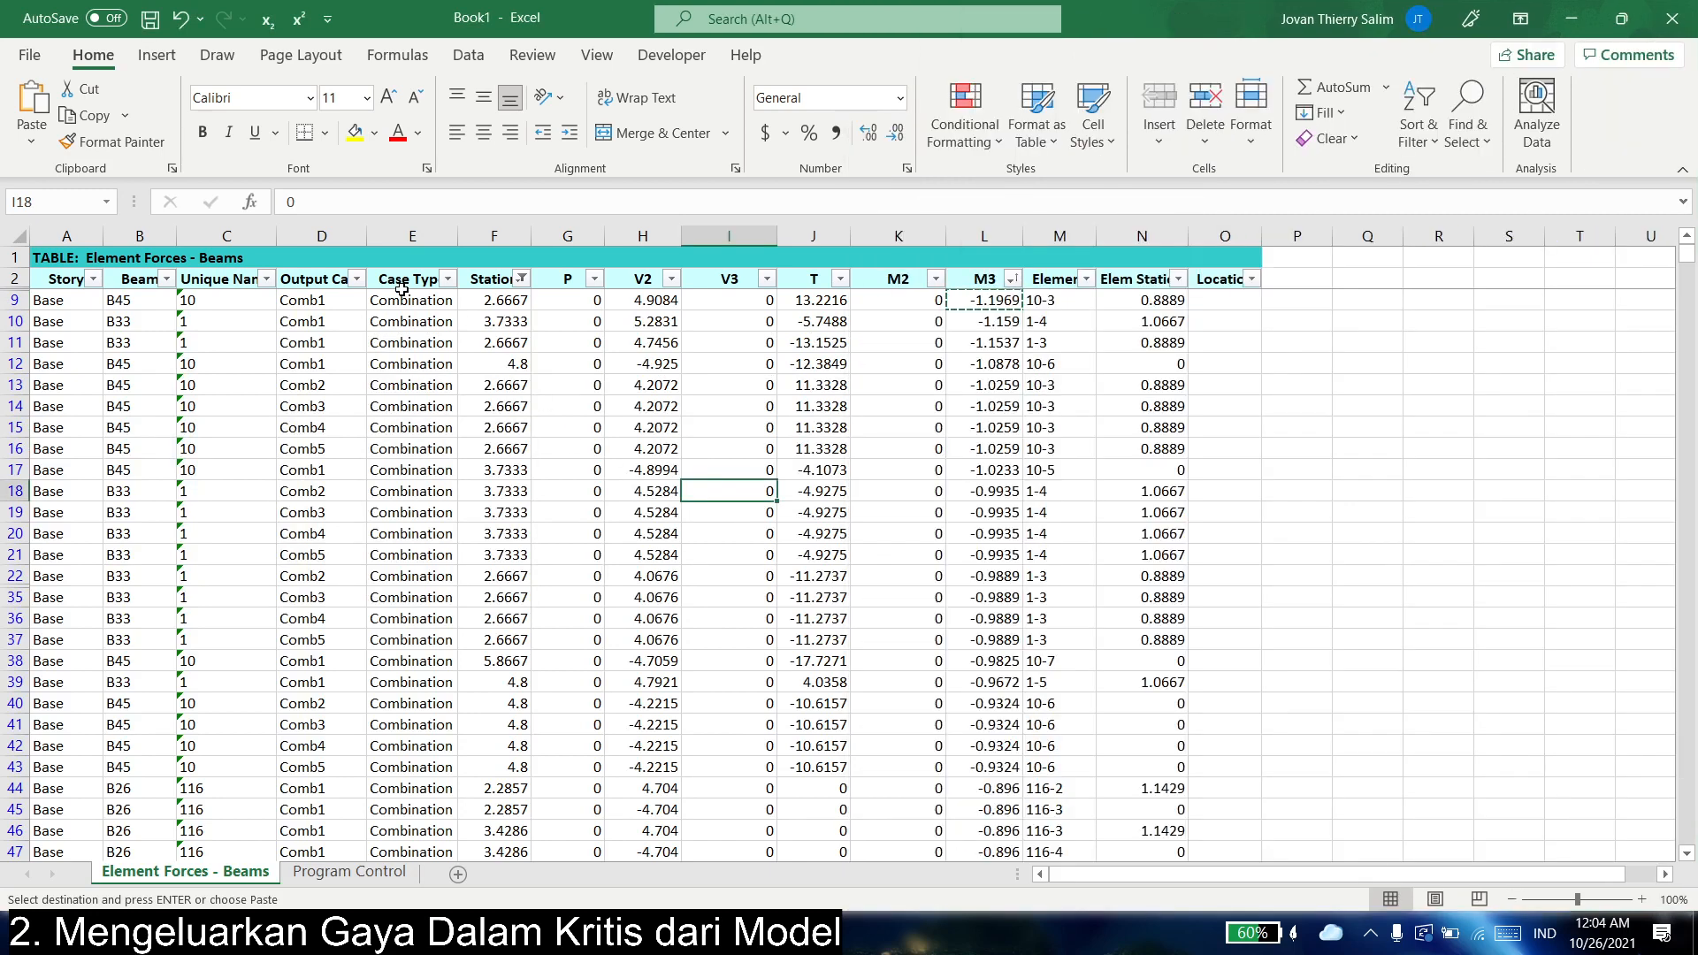
- Clear the Station filter so the forces table covers the full beam length
click(523, 279)
click(336, 427)
drag(728, 363, 729, 342)
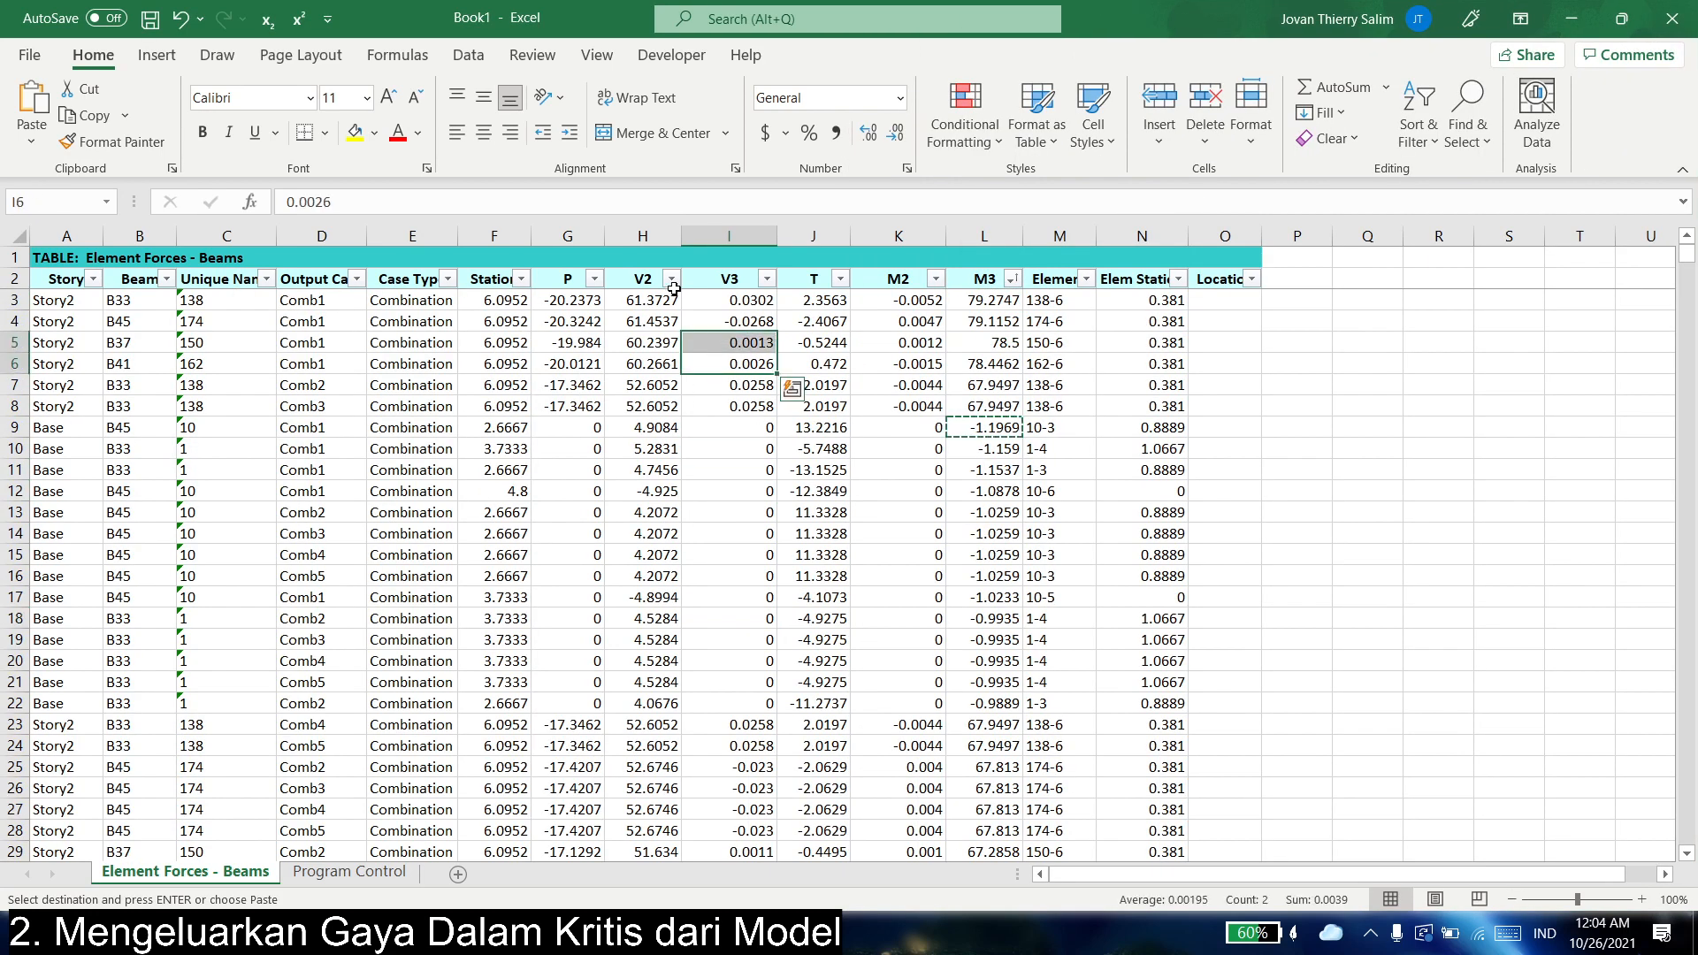
- Sort V2 from largest to smallest and paste the first value, 127.5734, as the Vu of Balok Induk Y
click(671, 279)
click(653, 337)
click(643, 300)
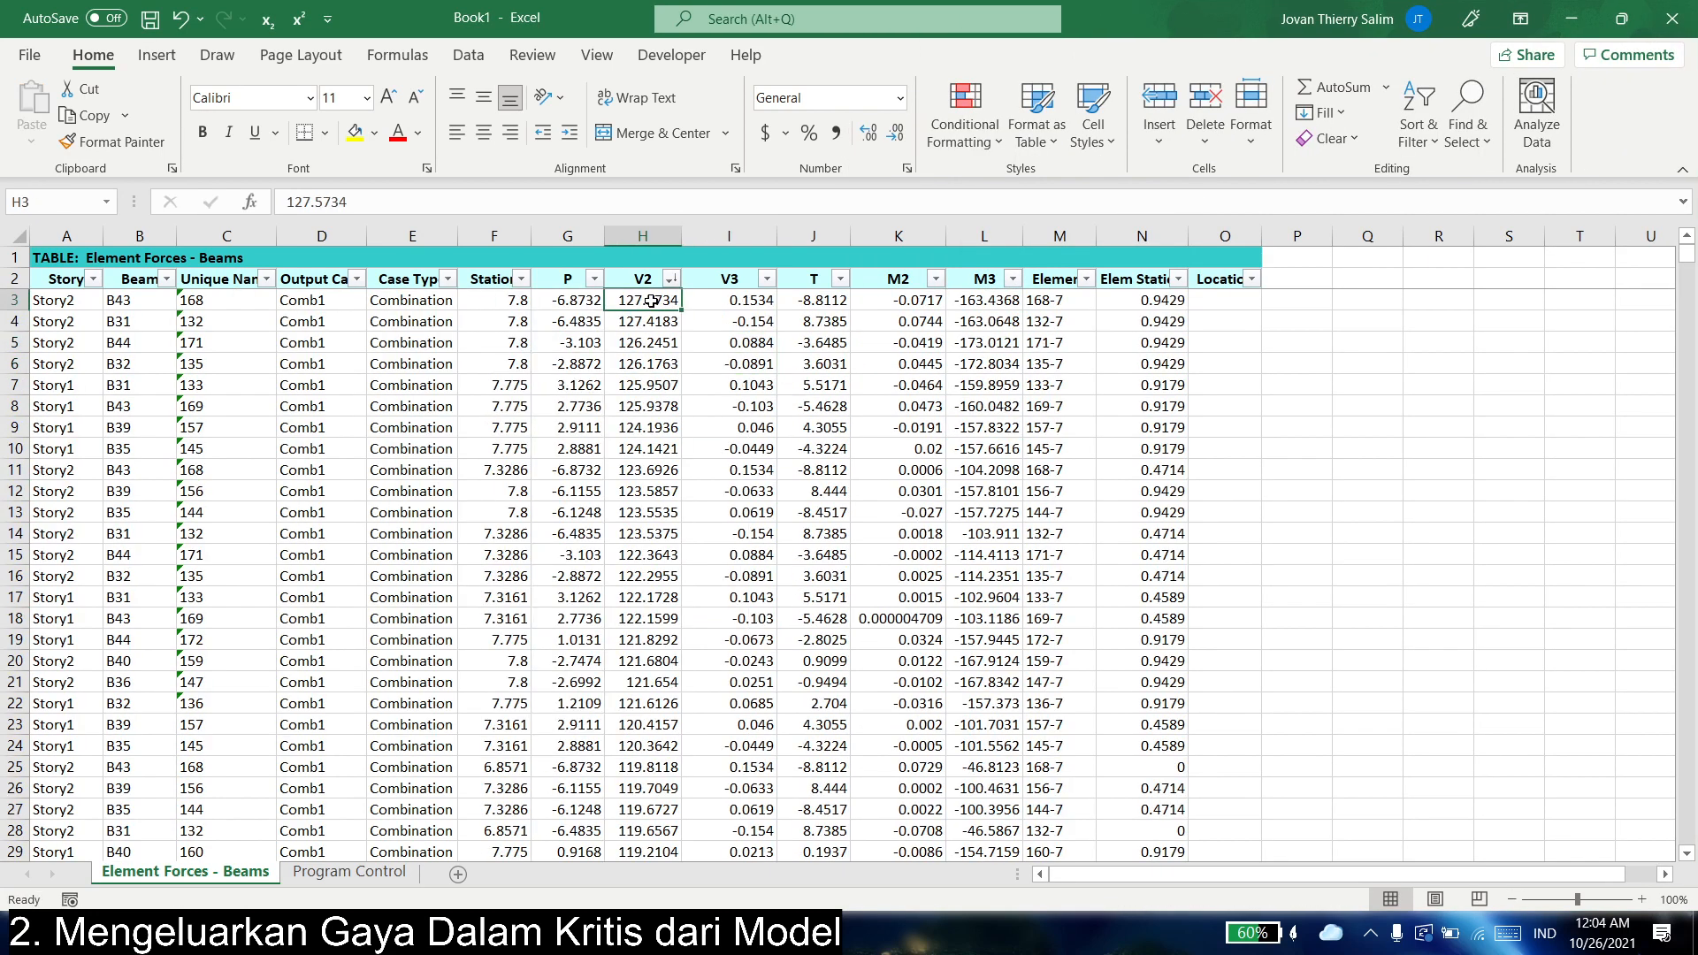
key(ctrl+c)
key(alt+Tab)
right_click(1259, 413)
click(1340, 391)
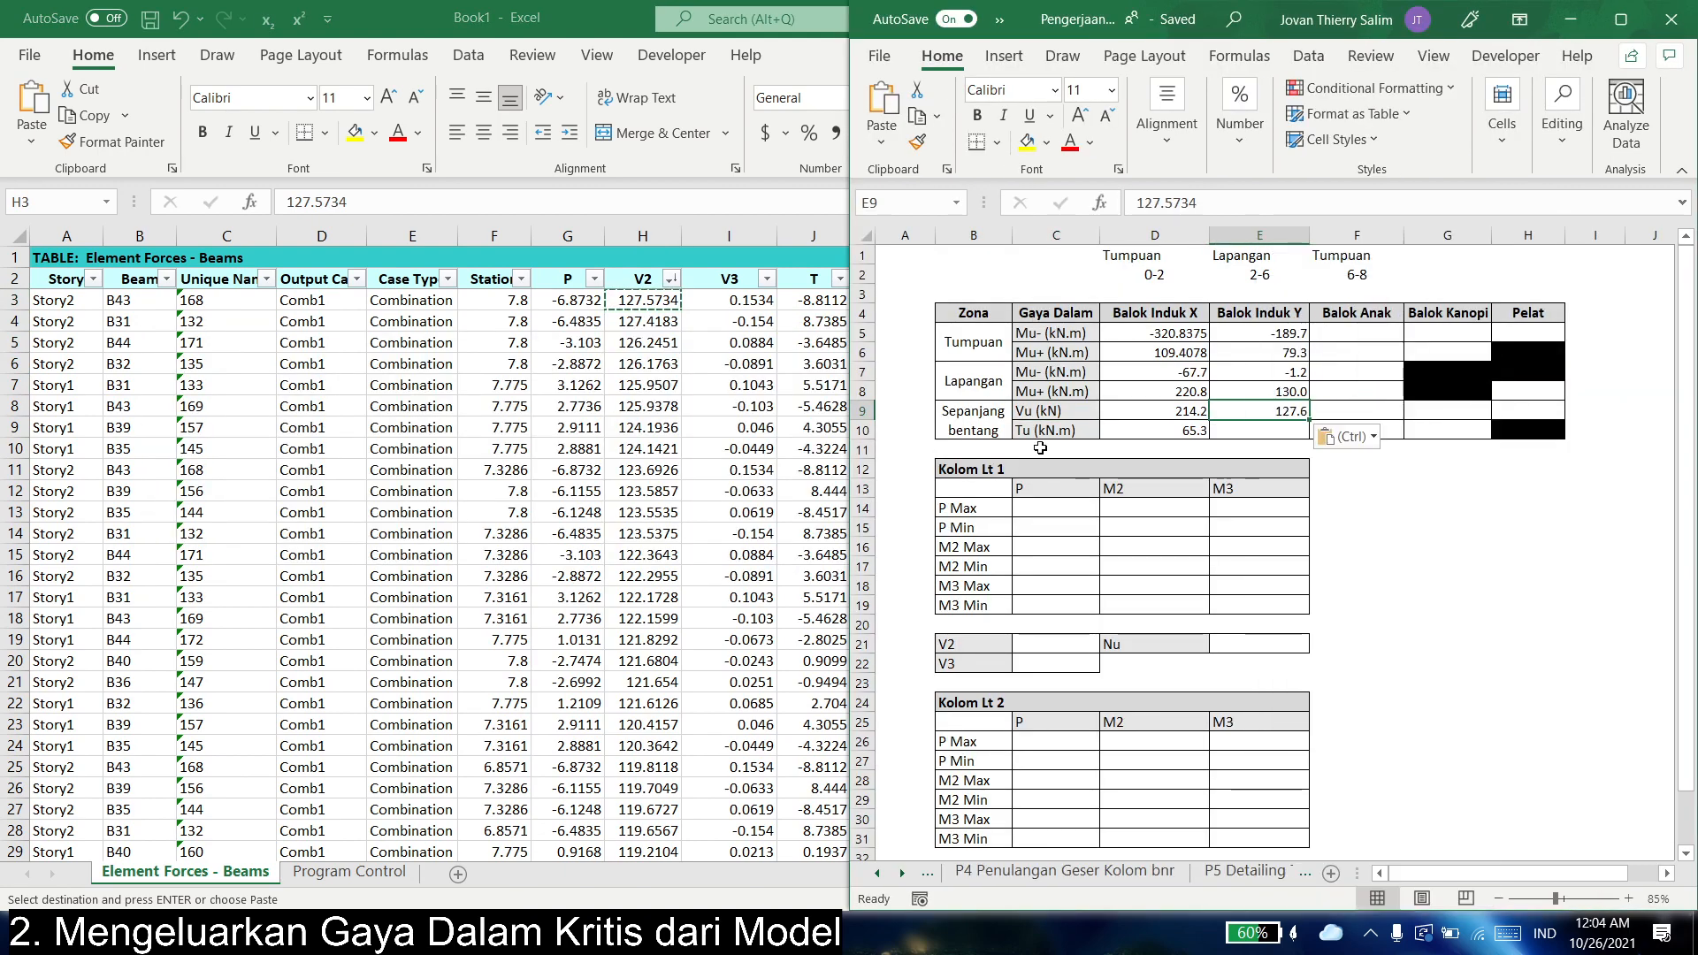
- Sort V2 from smallest to largest, paste the first value as the Vu of Balok Induk Y, and make it positive, 142.2112
key(alt+Tab)
click(671, 279)
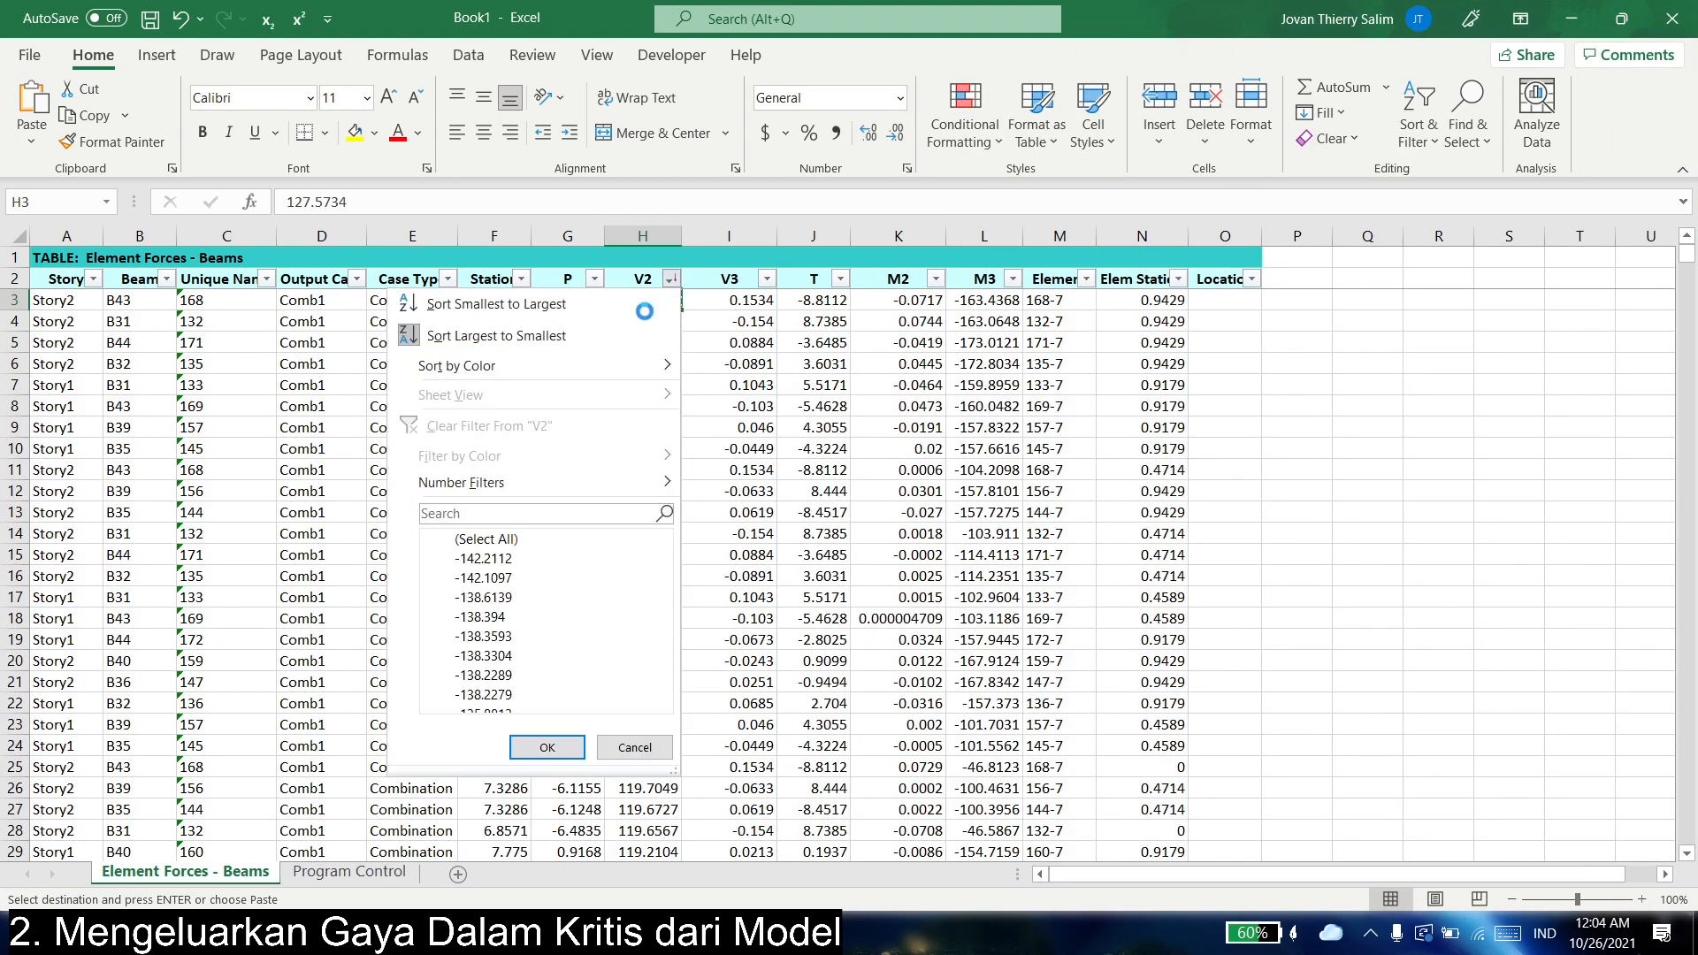
click(655, 305)
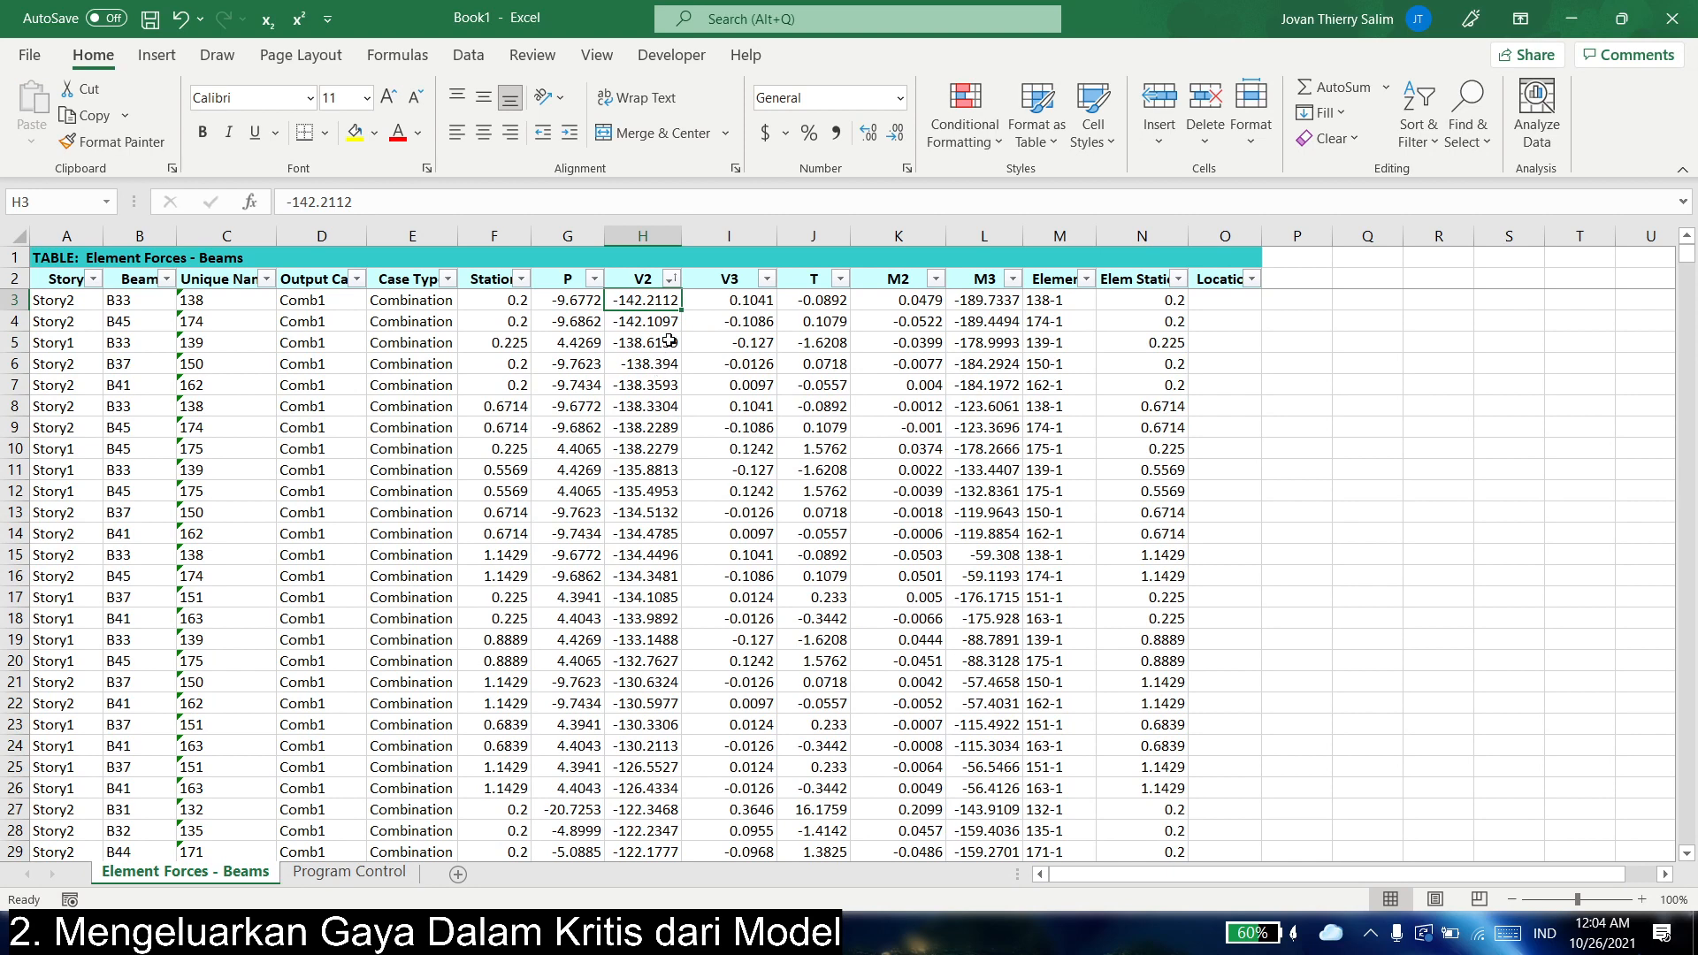
key(ctrl+c)
key(alt+Tab)
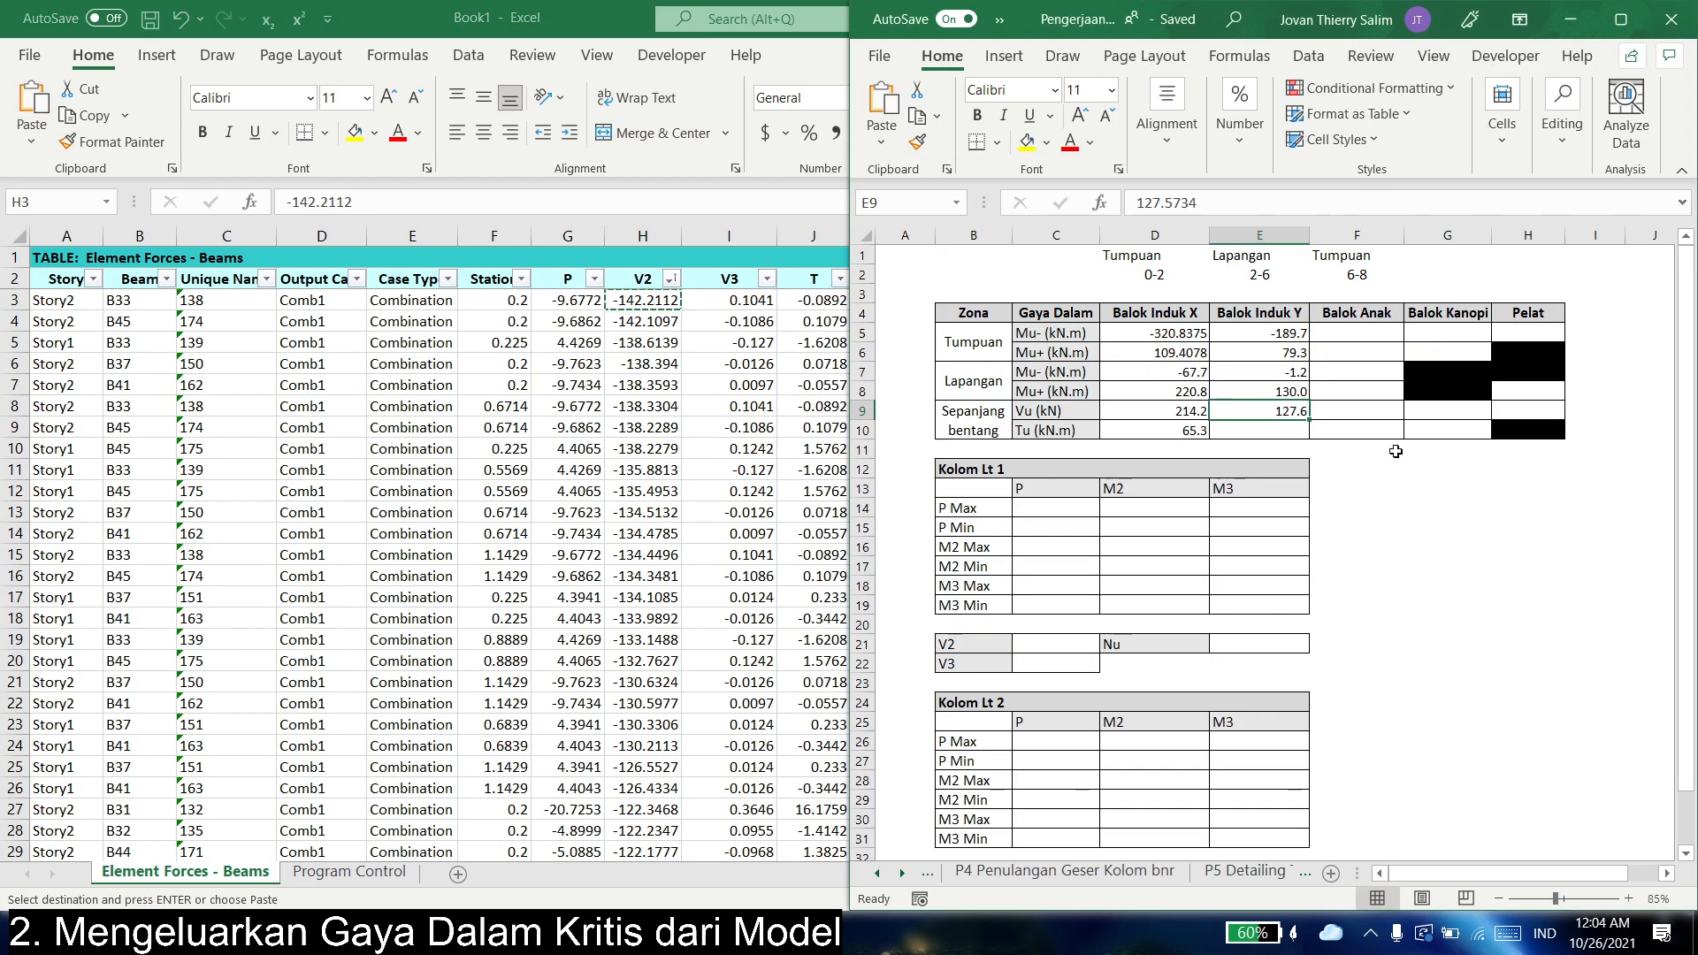
right_click(1274, 409)
click(1340, 392)
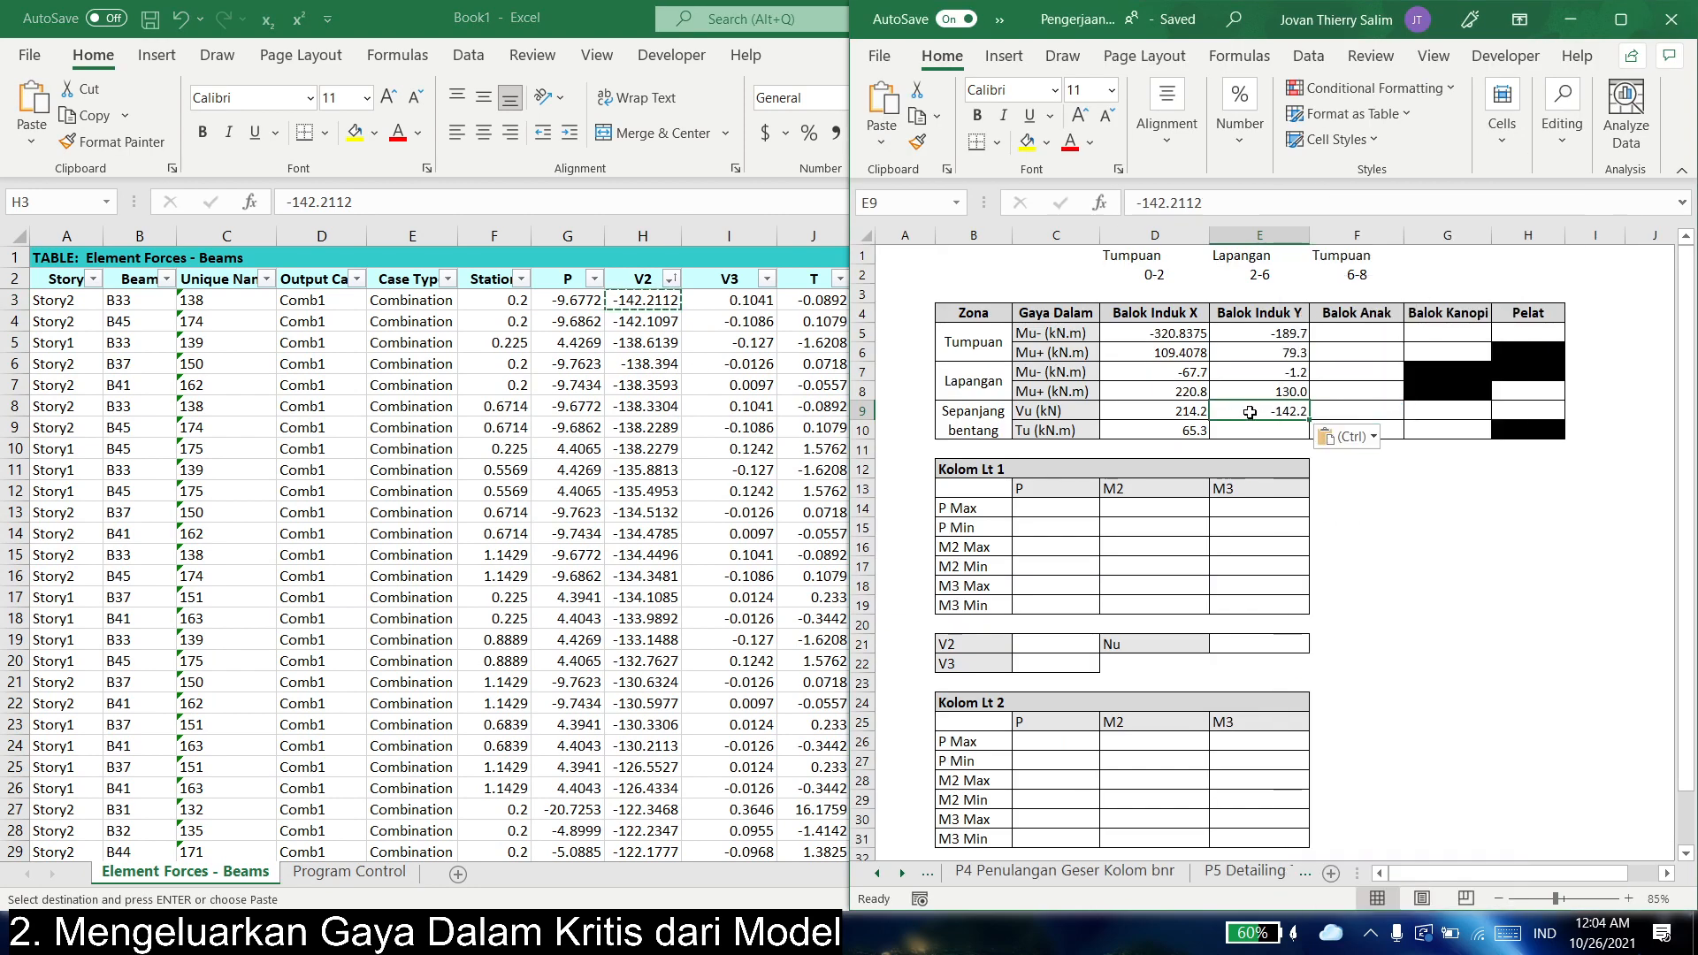
click(1139, 202)
key(Return)
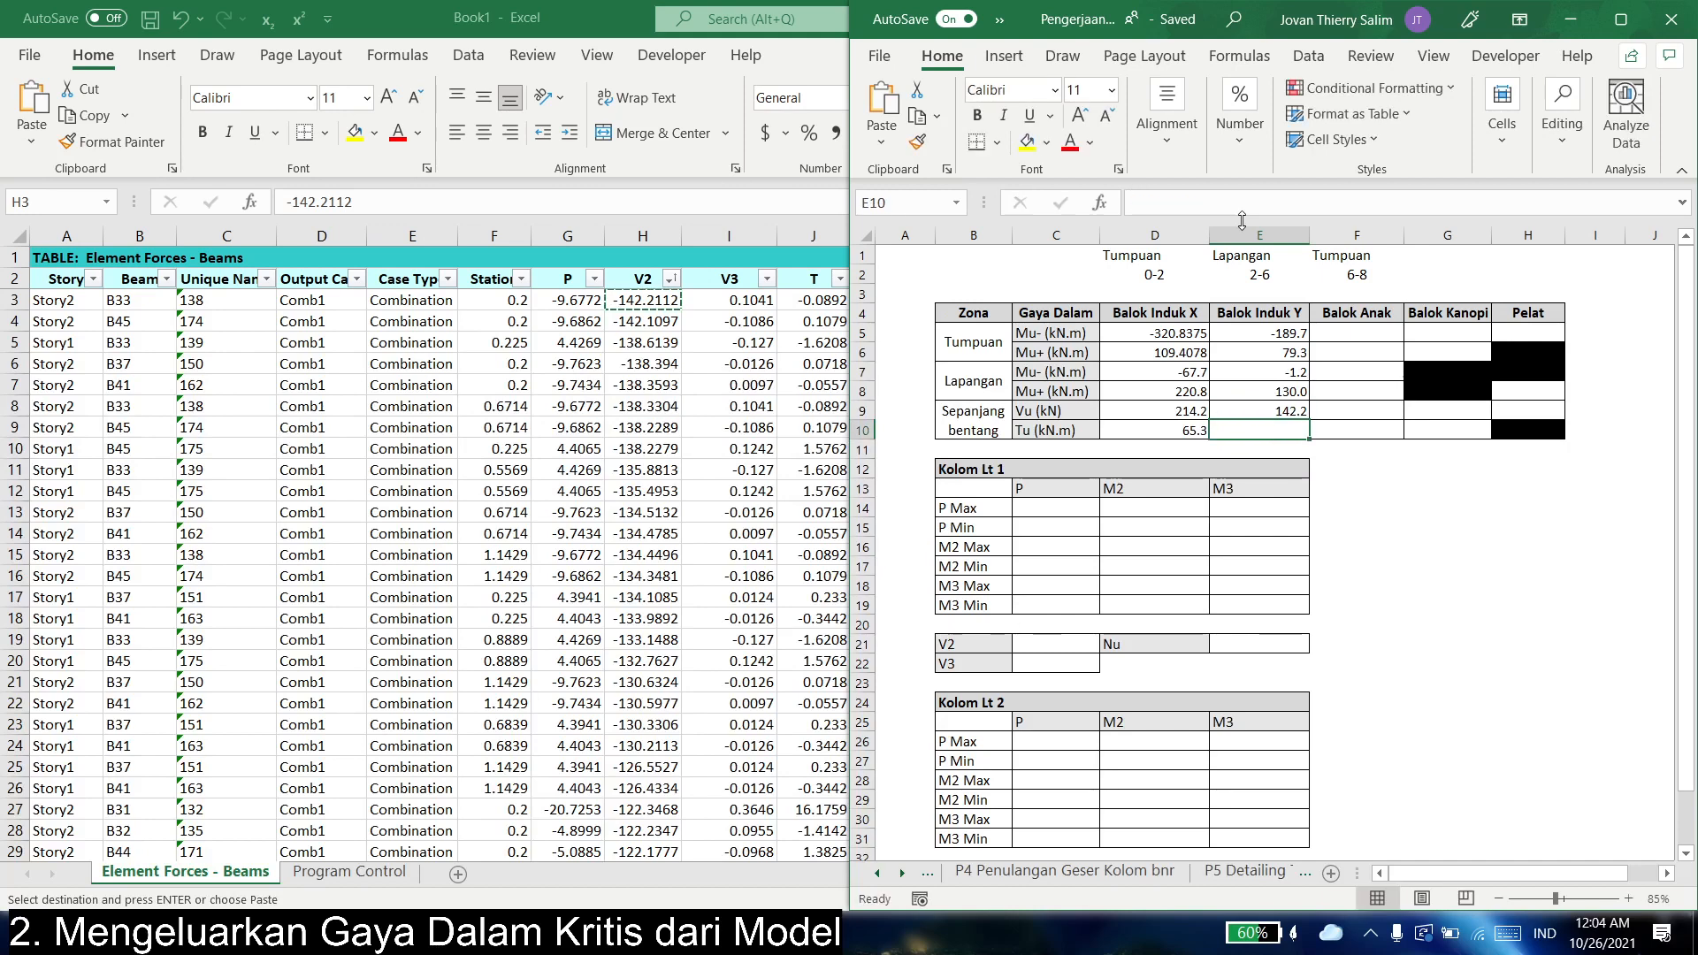
- Check the lowest V2 values in the forces table against the Vu entry of Balok Induk Y
key(alt+Tab)
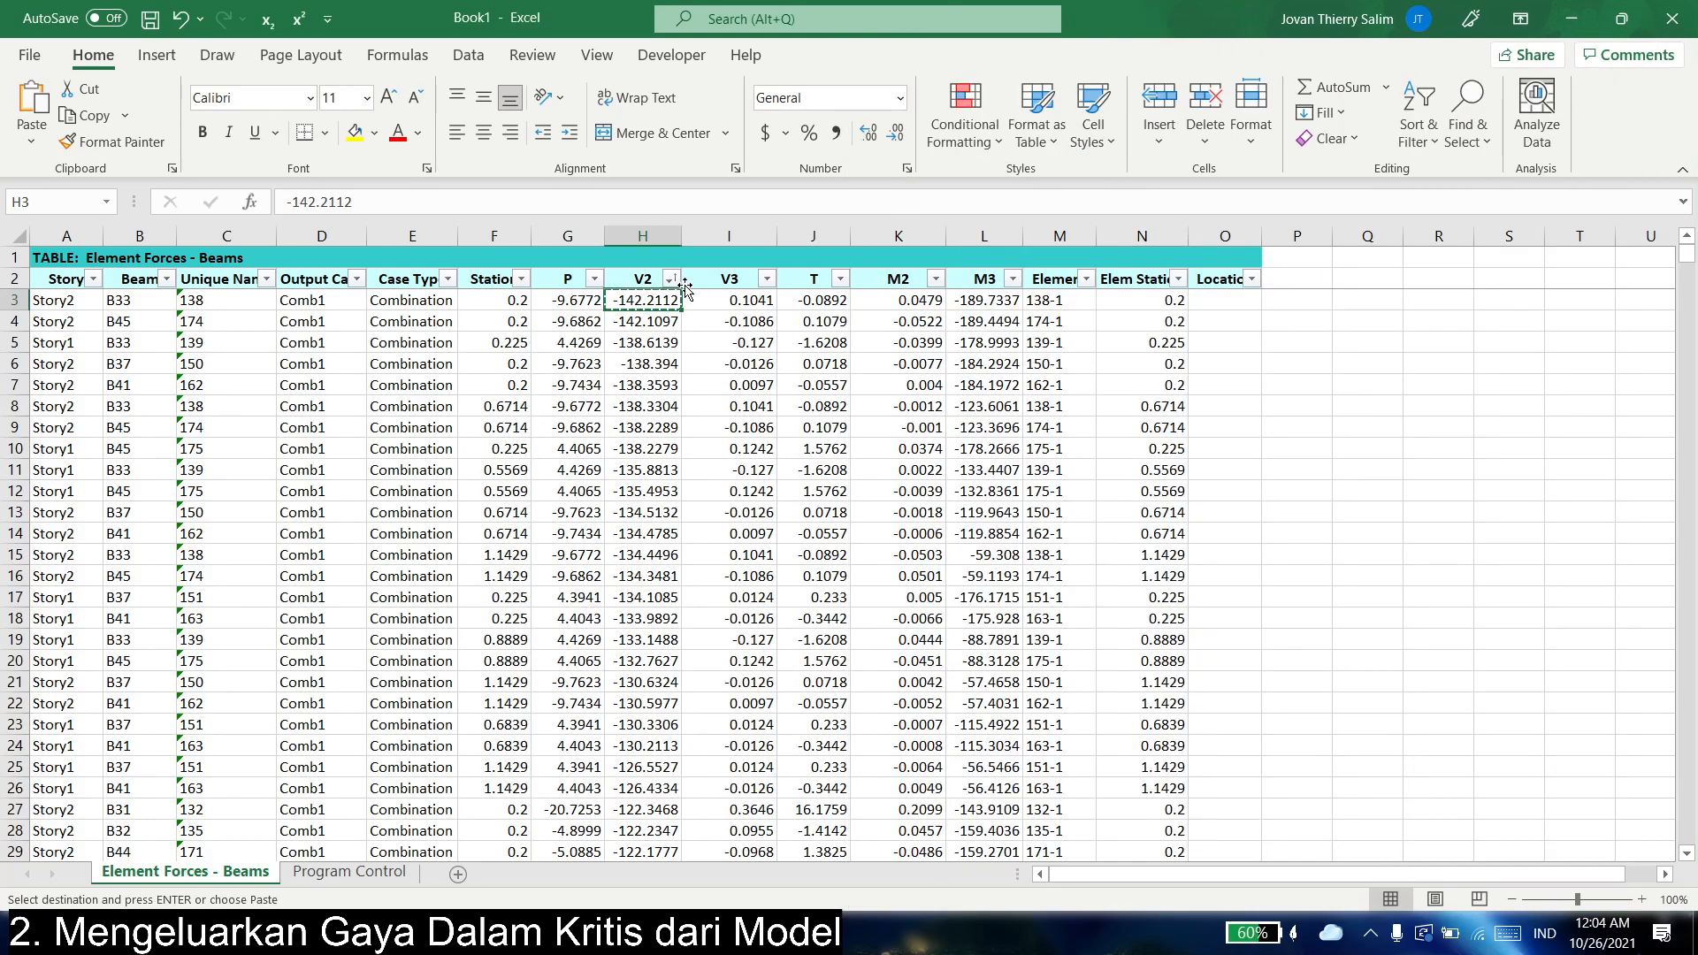
key(Down)
key(Down)
key(Down)
key(Down)
key(Down)
key(Escape)
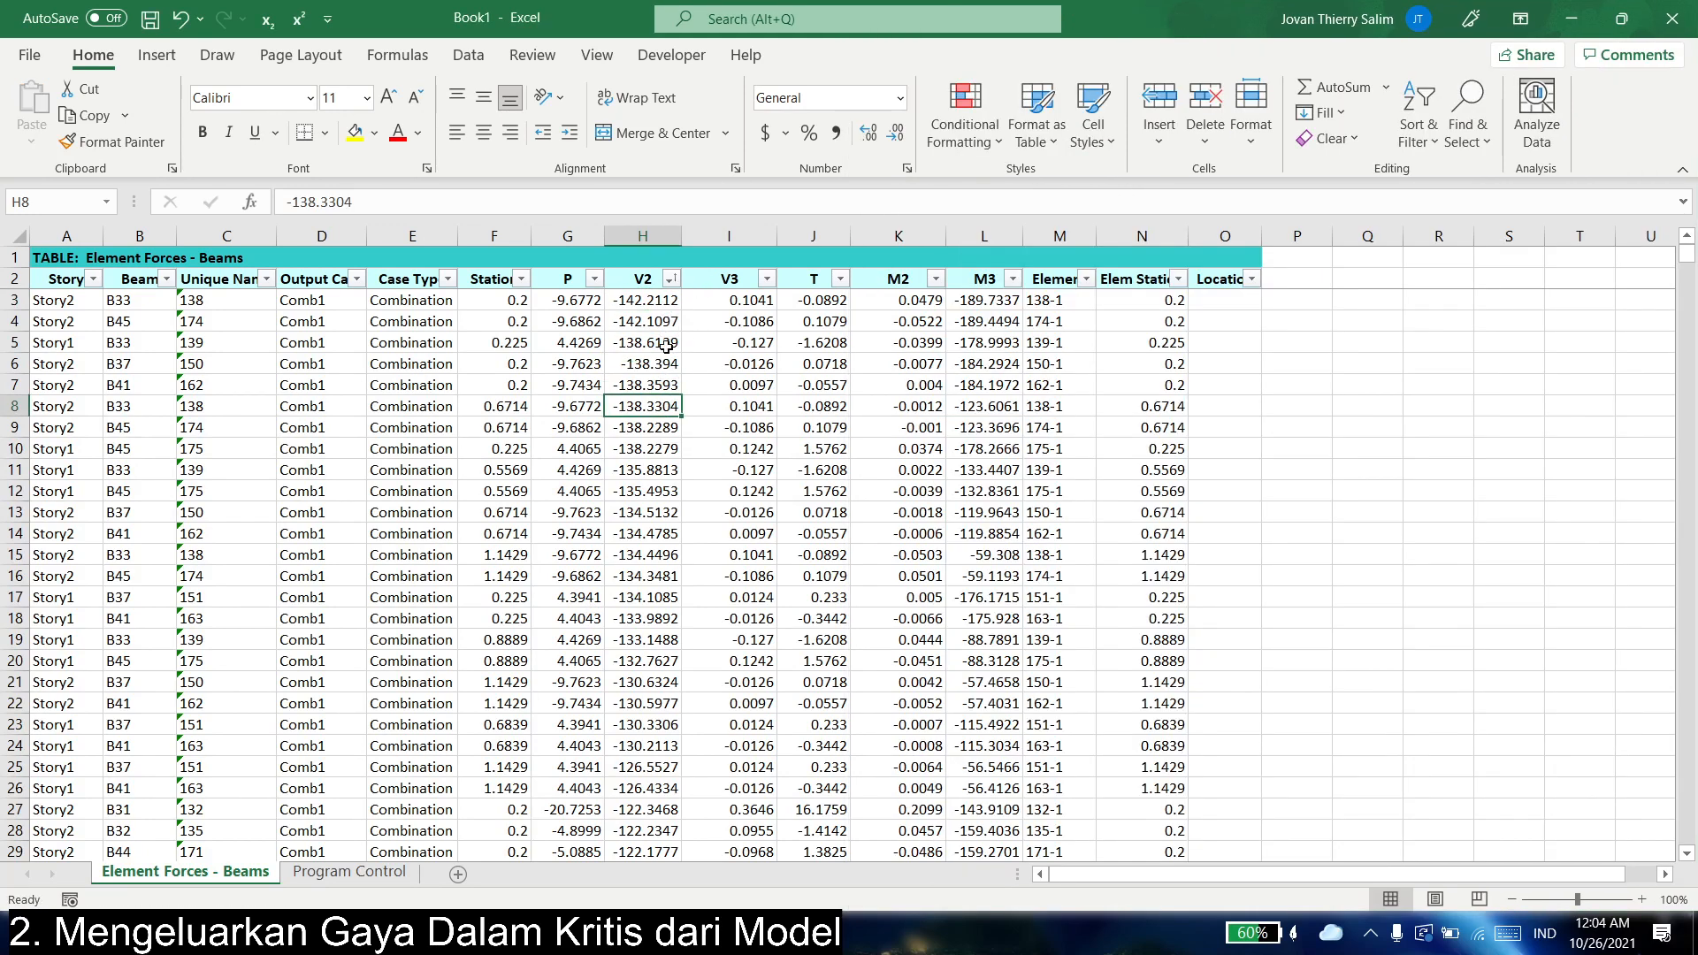
key(alt+Tab)
click(1291, 430)
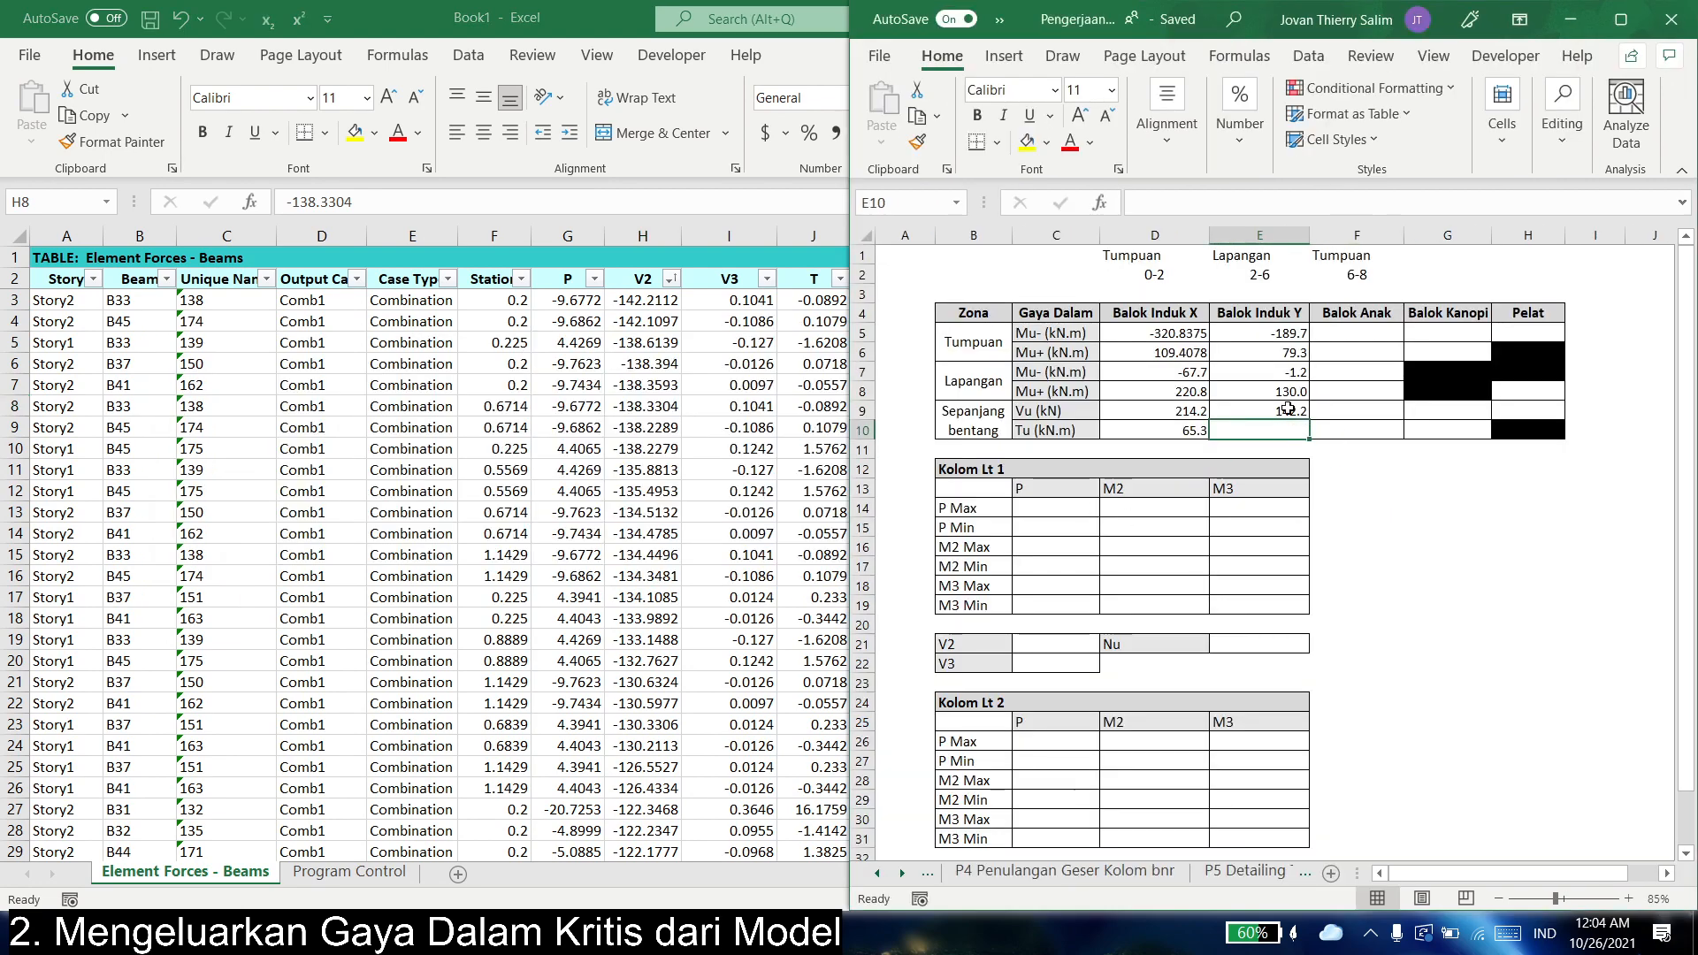
click(1289, 409)
key(alt+Tab)
click(677, 327)
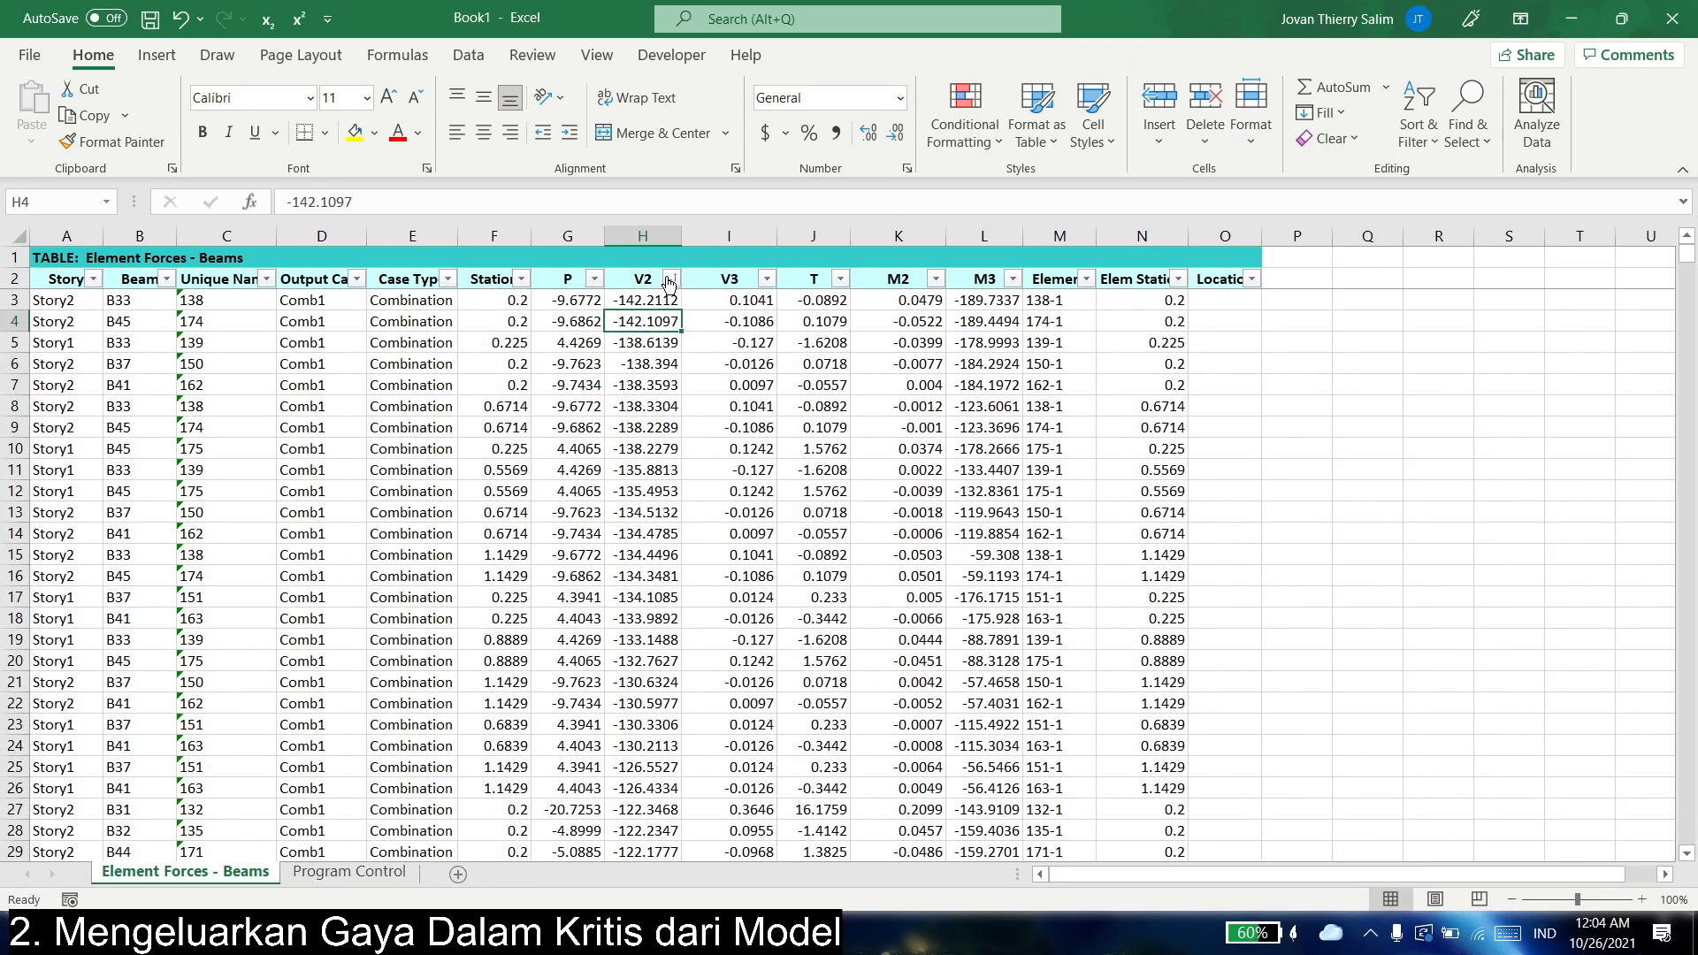
key(alt+Tab)
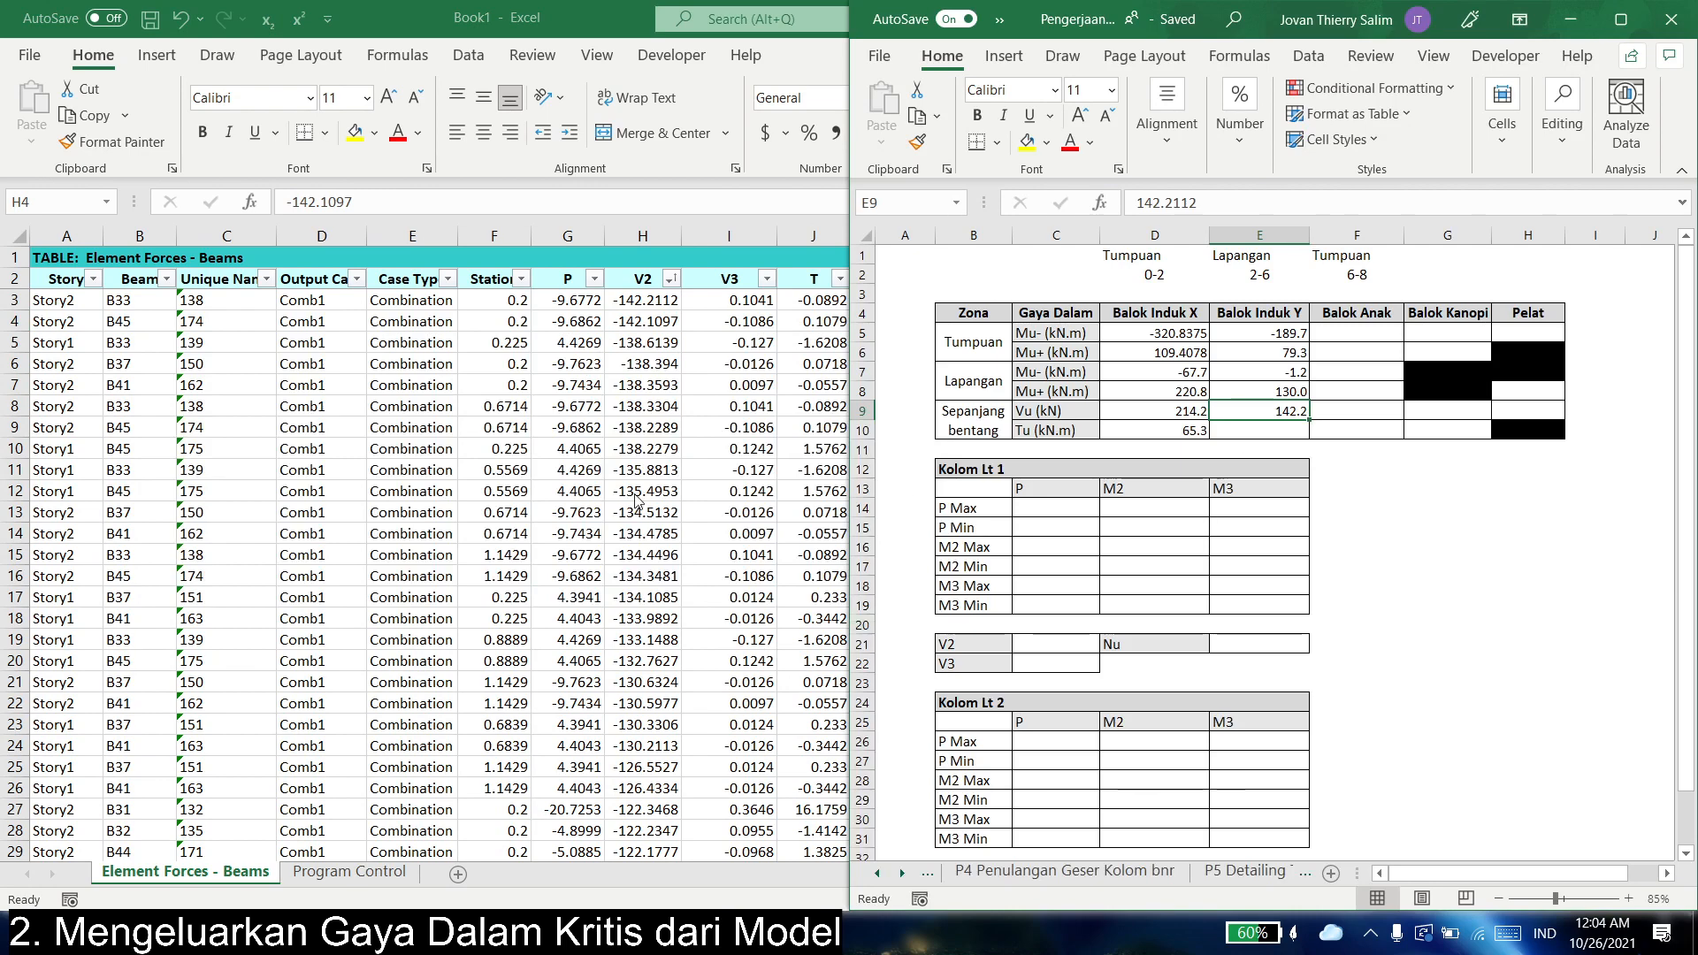
- Sort T from largest to smallest and paste the first value, 47.0625, as the Tu of Balok Induk Y
key(alt+Tab)
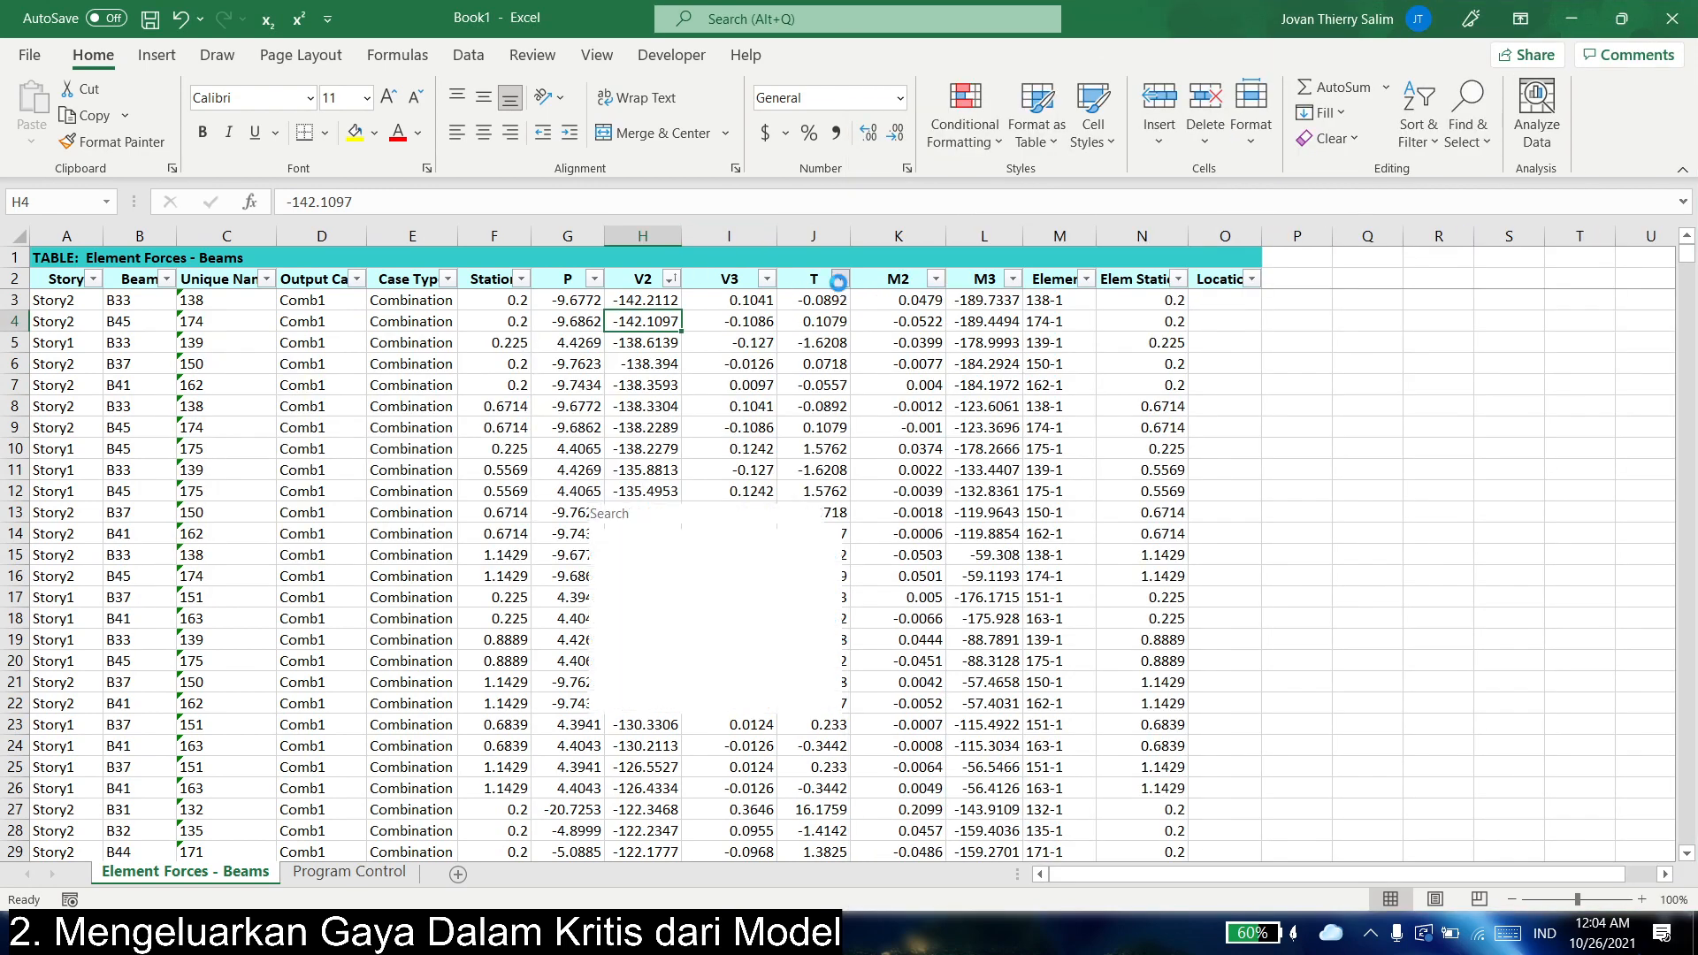
click(840, 278)
click(752, 334)
click(818, 300)
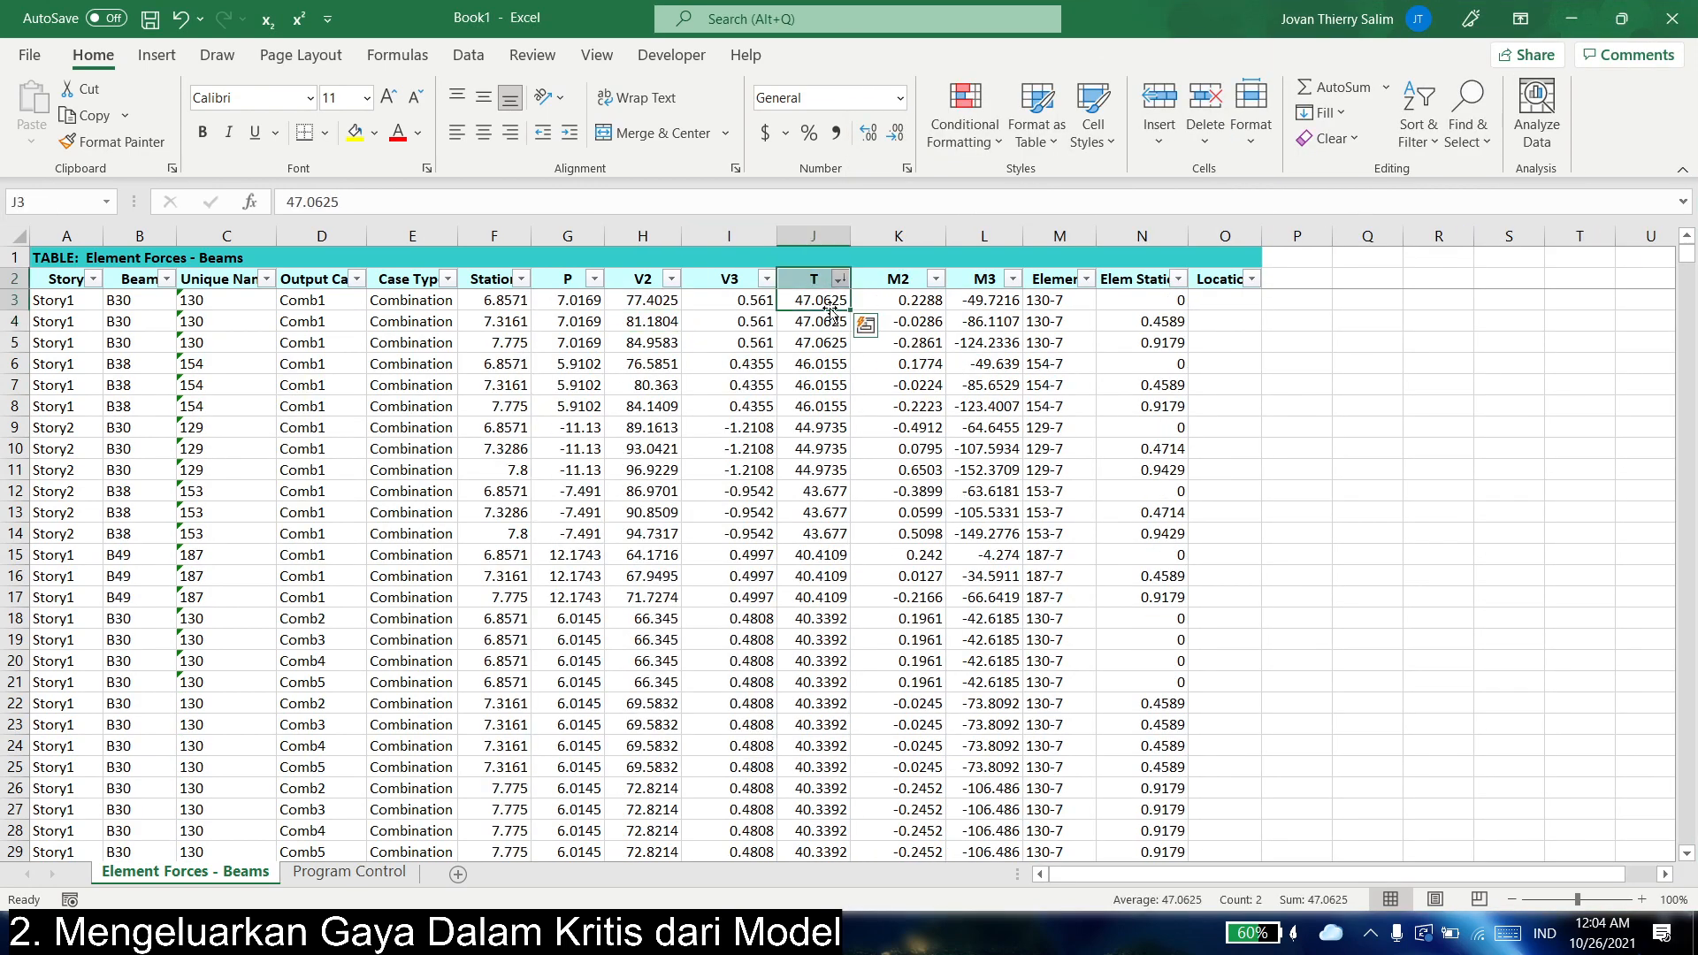
key(ctrl+c)
key(alt+Tab)
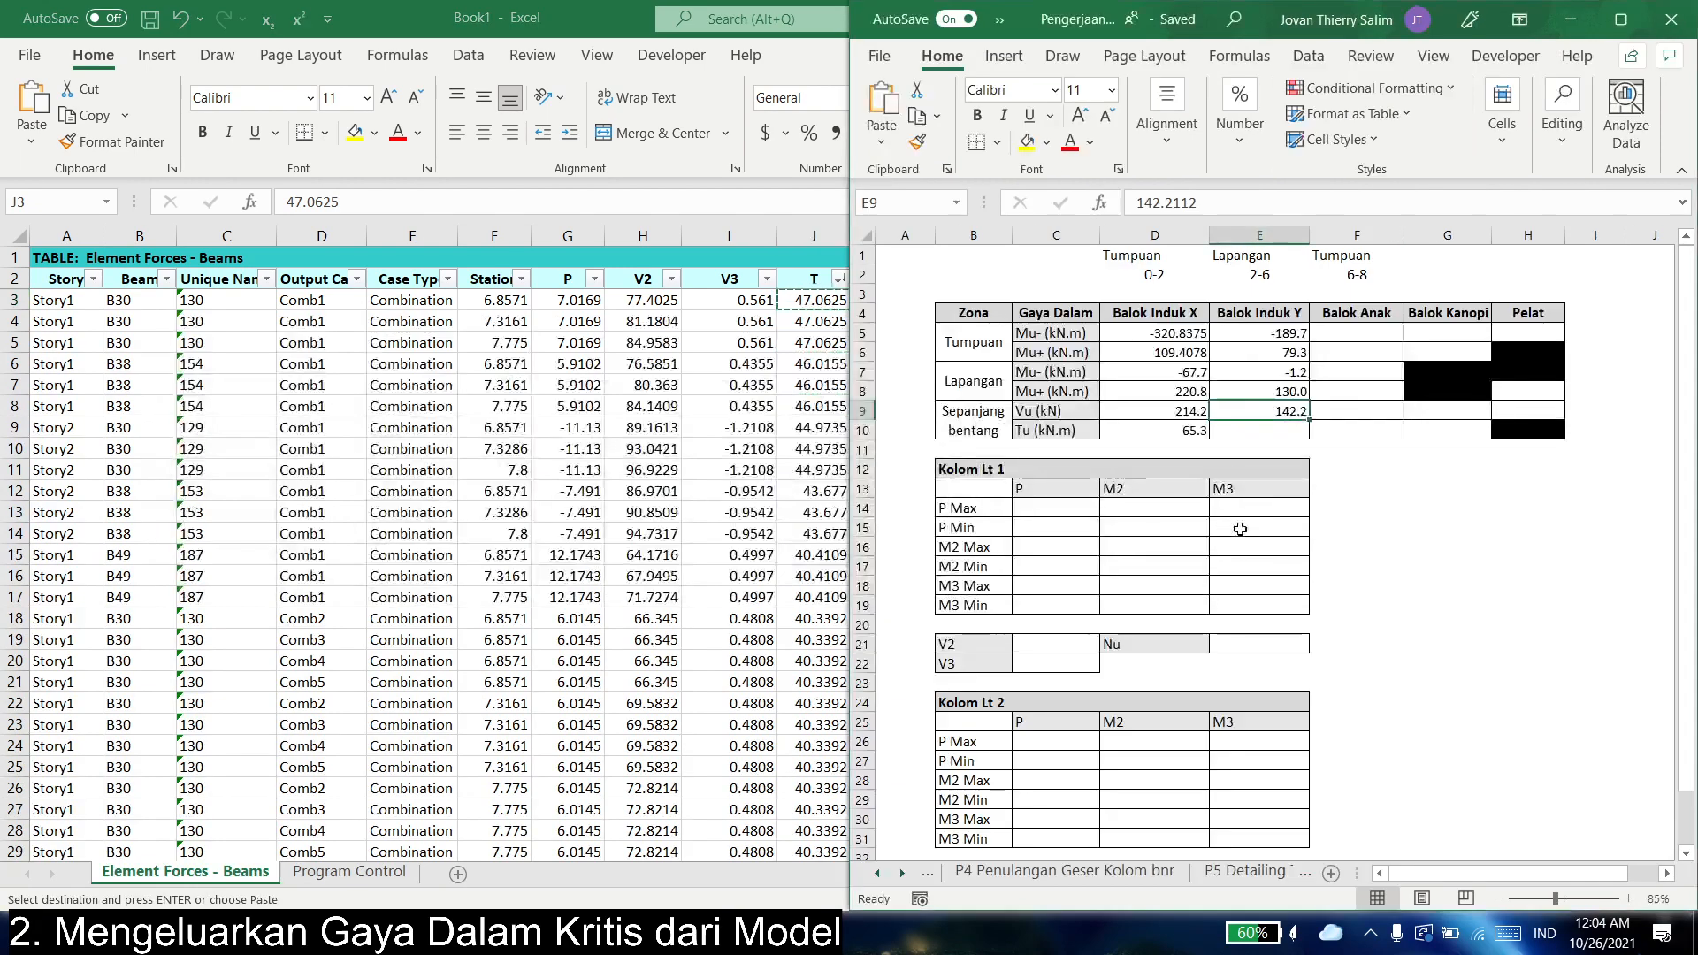
right_click(1246, 430)
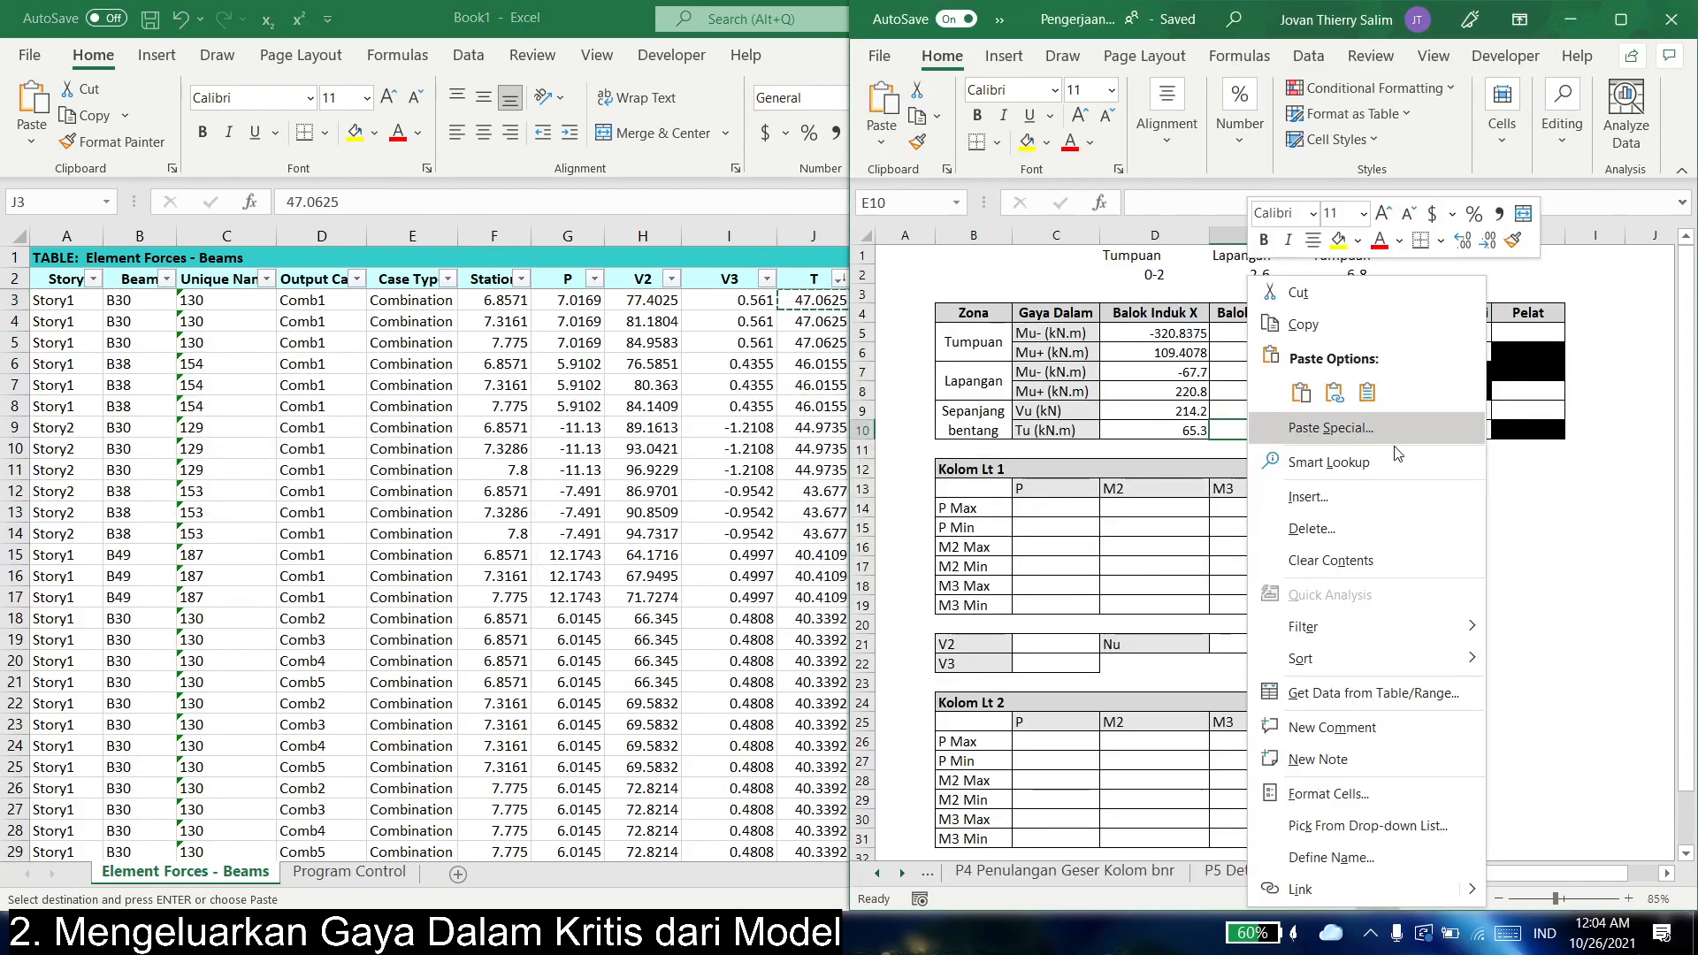
- Sort T from smallest to largest and compare its first value with the Tu entry of Balok Induk Y
click(840, 279)
click(659, 300)
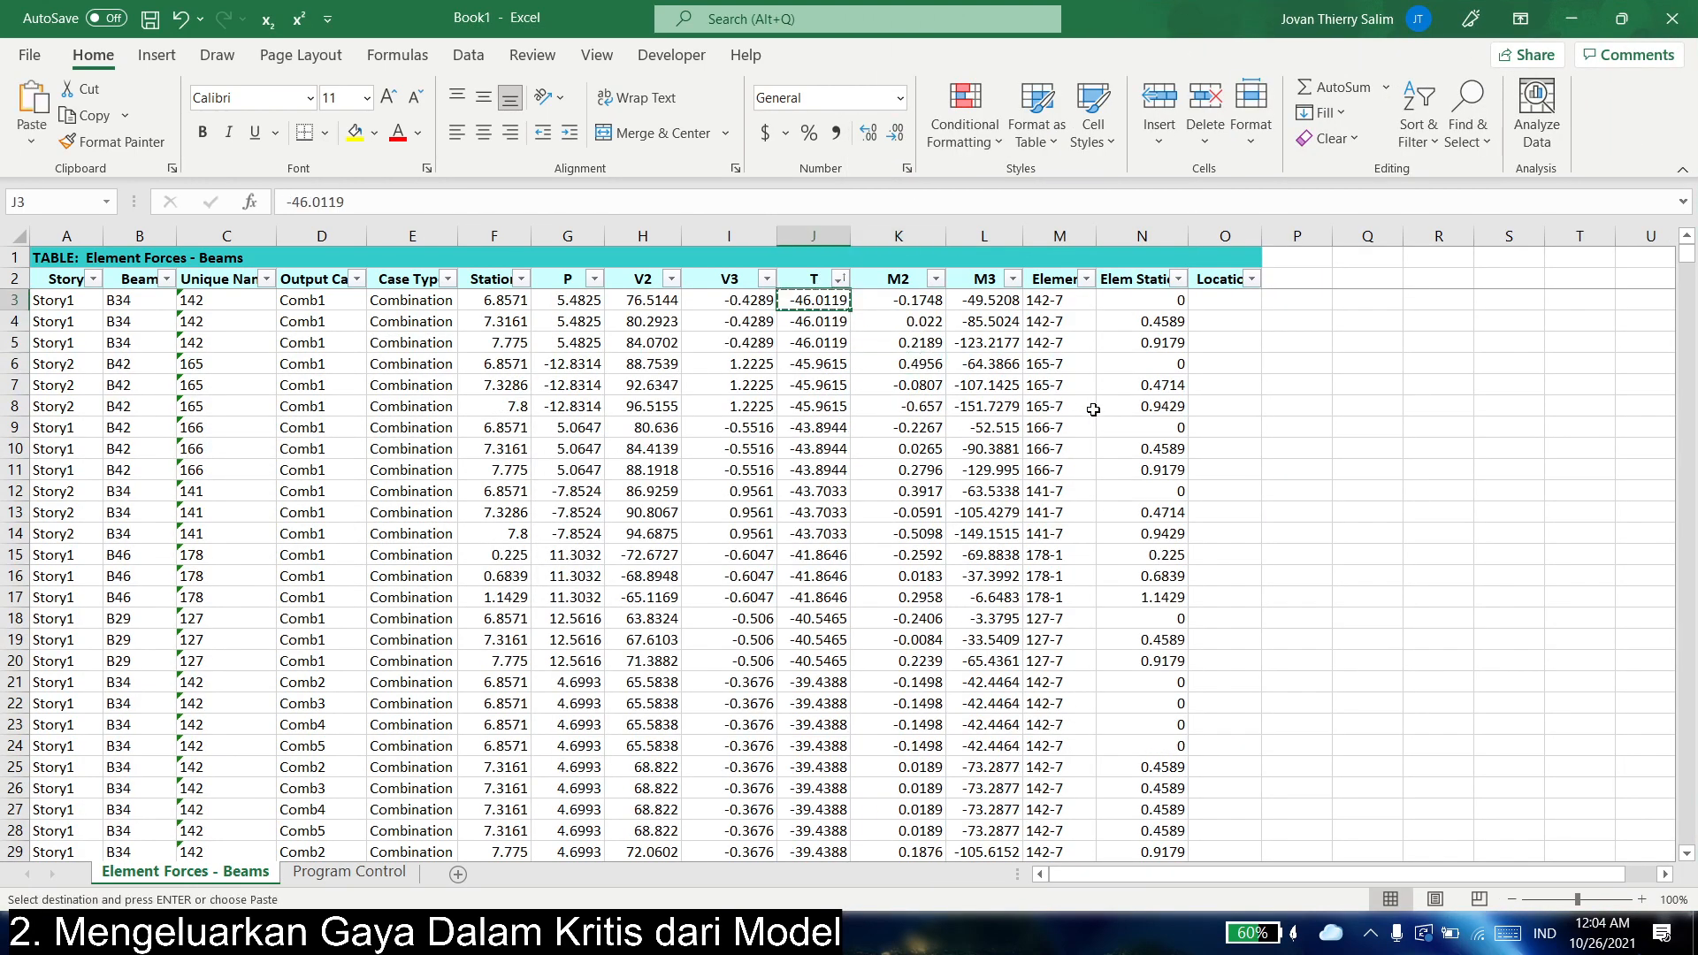
key(alt+Tab)
key(alt+Tab)
click(815, 386)
key(ctrl+s)
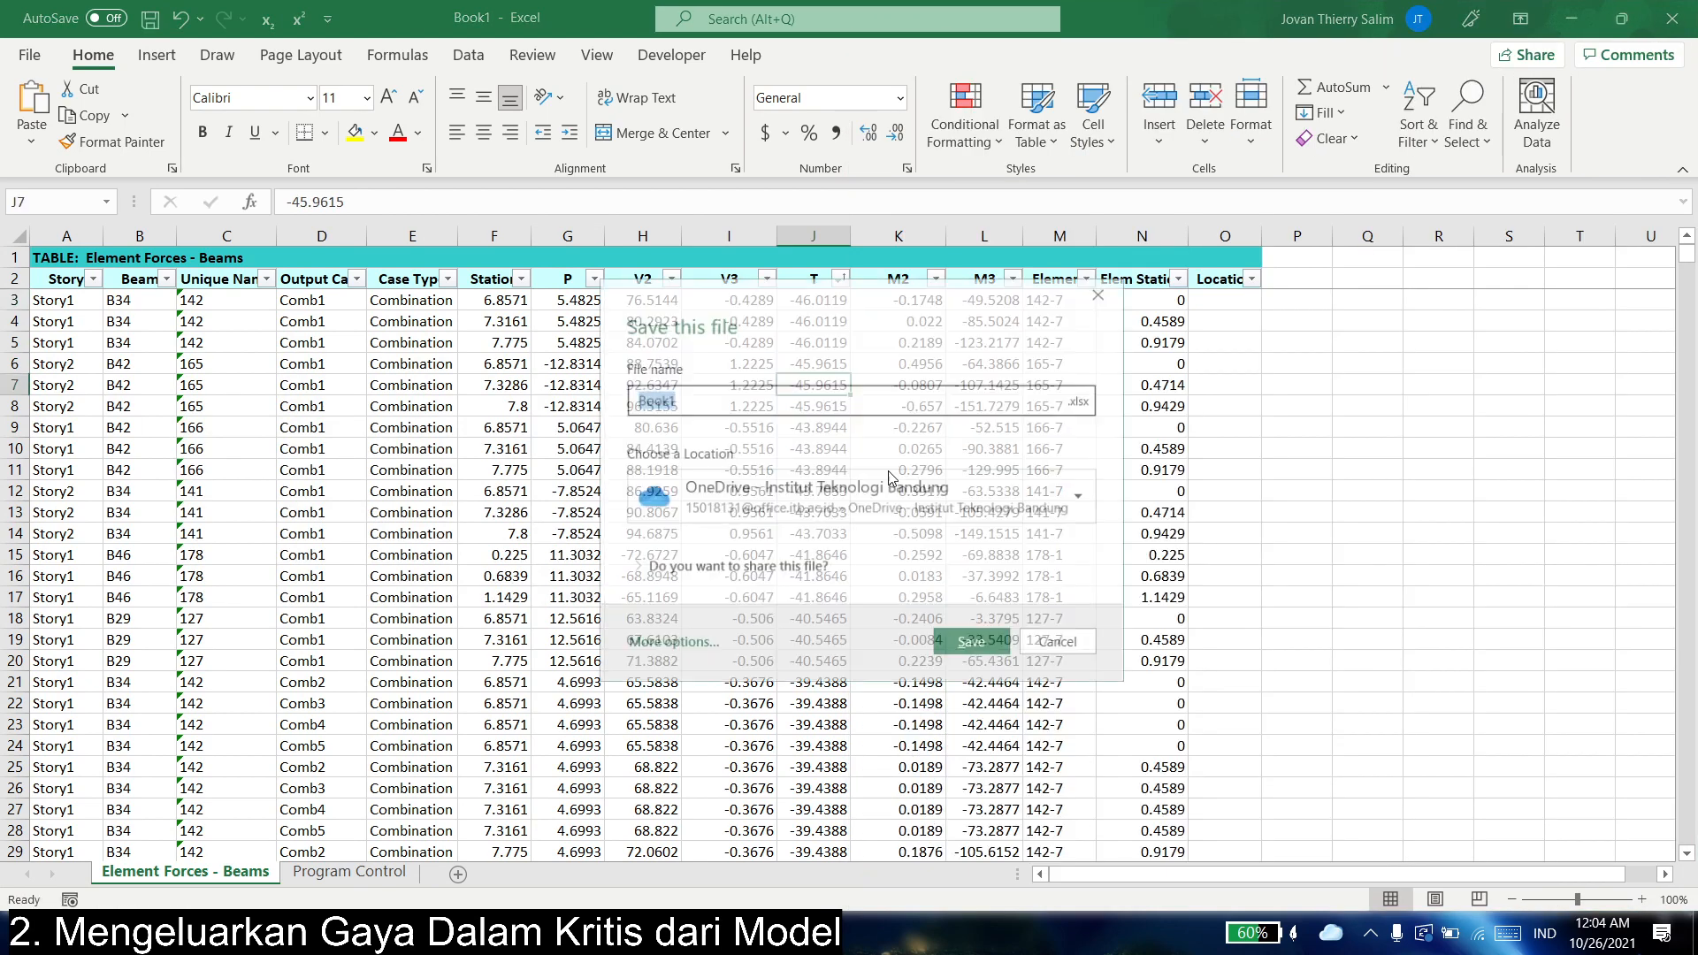
key(Escape)
click(813, 512)
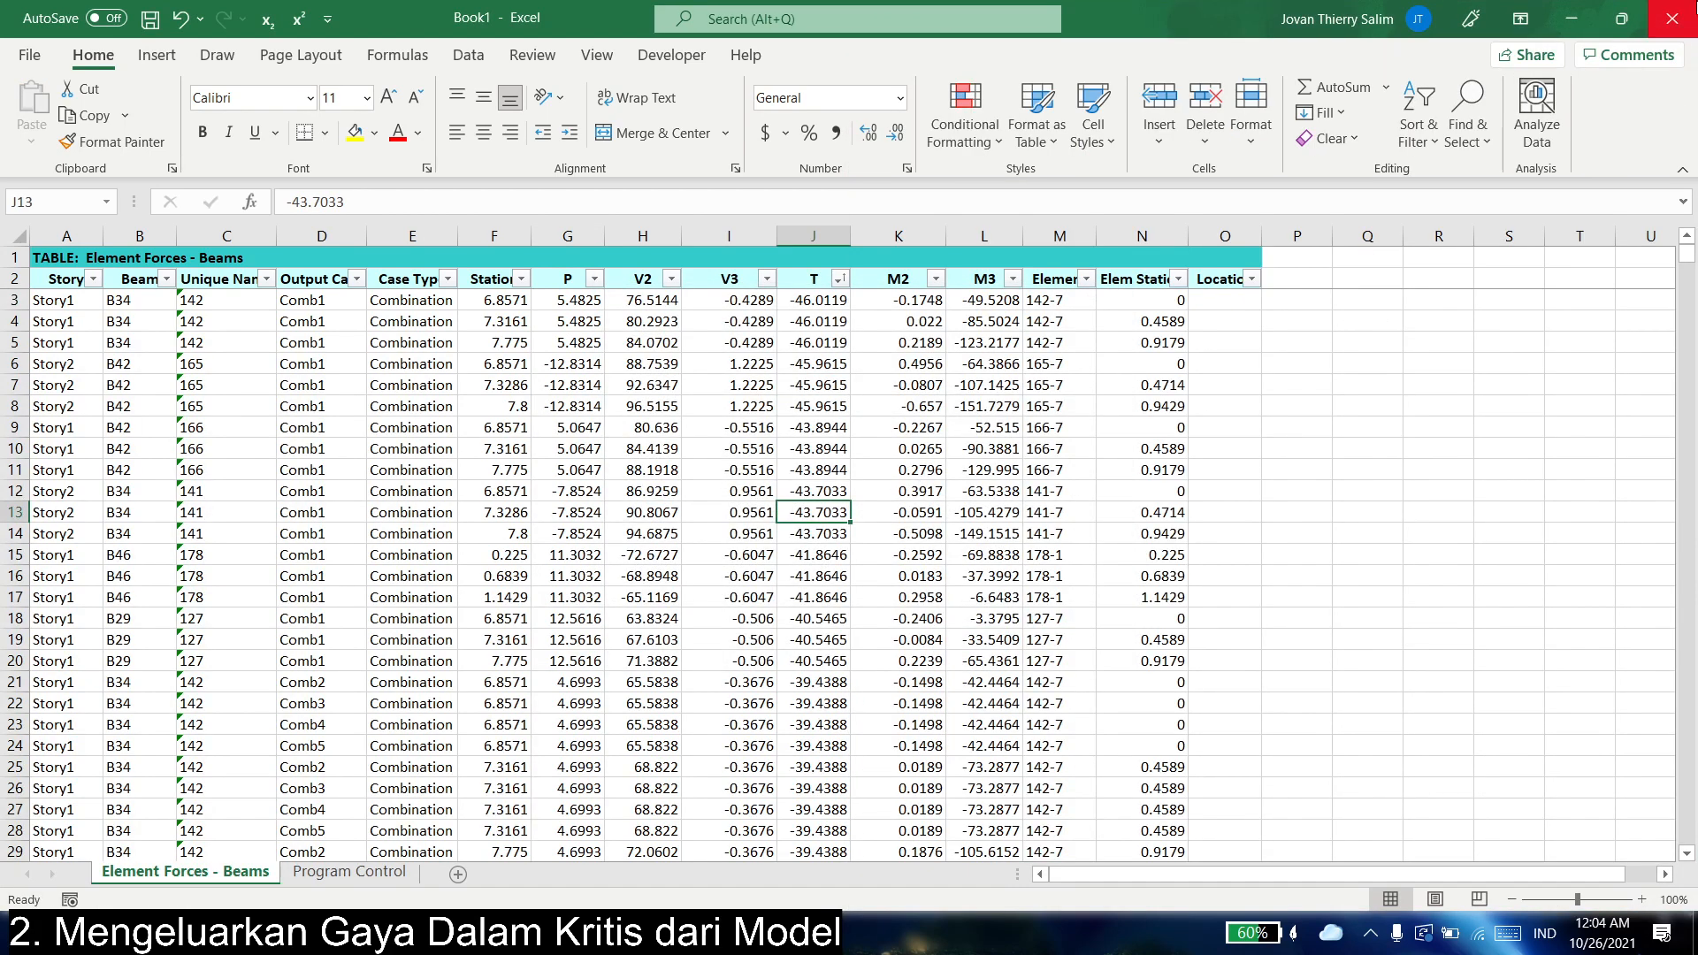
- Close the exported Book1 workbook without saving it, and close the Element Forces - Beams table in ETABS
click(1672, 18)
click(994, 597)
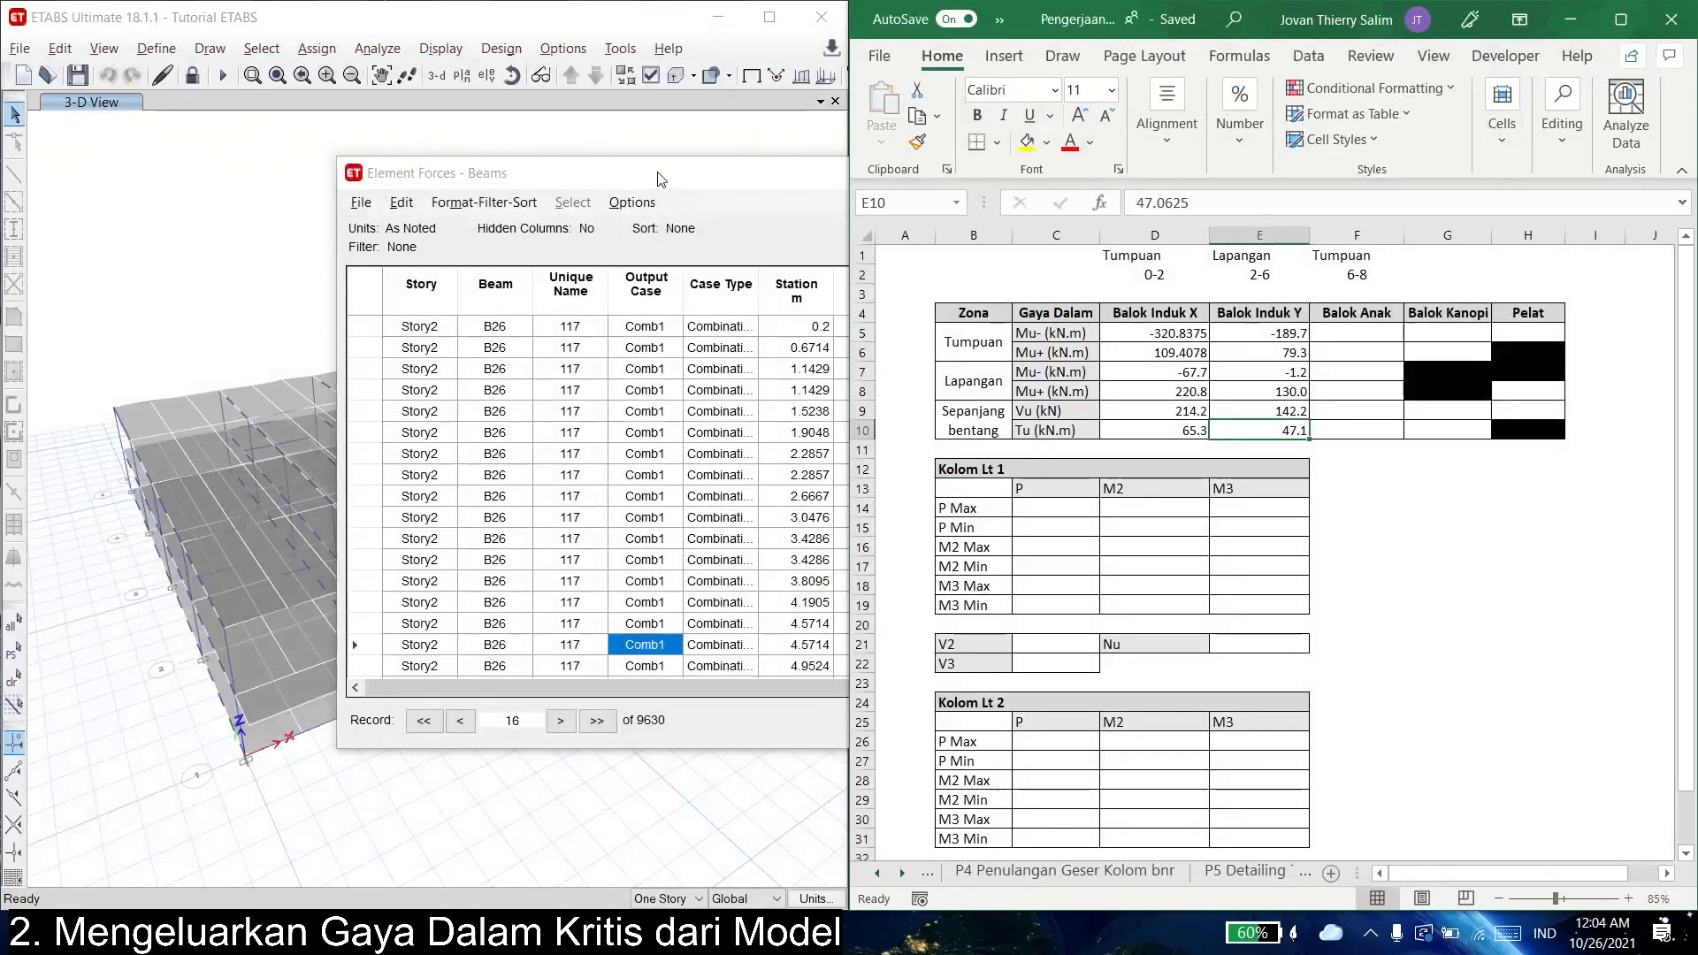
click(756, 614)
click(1291, 724)
click(601, 607)
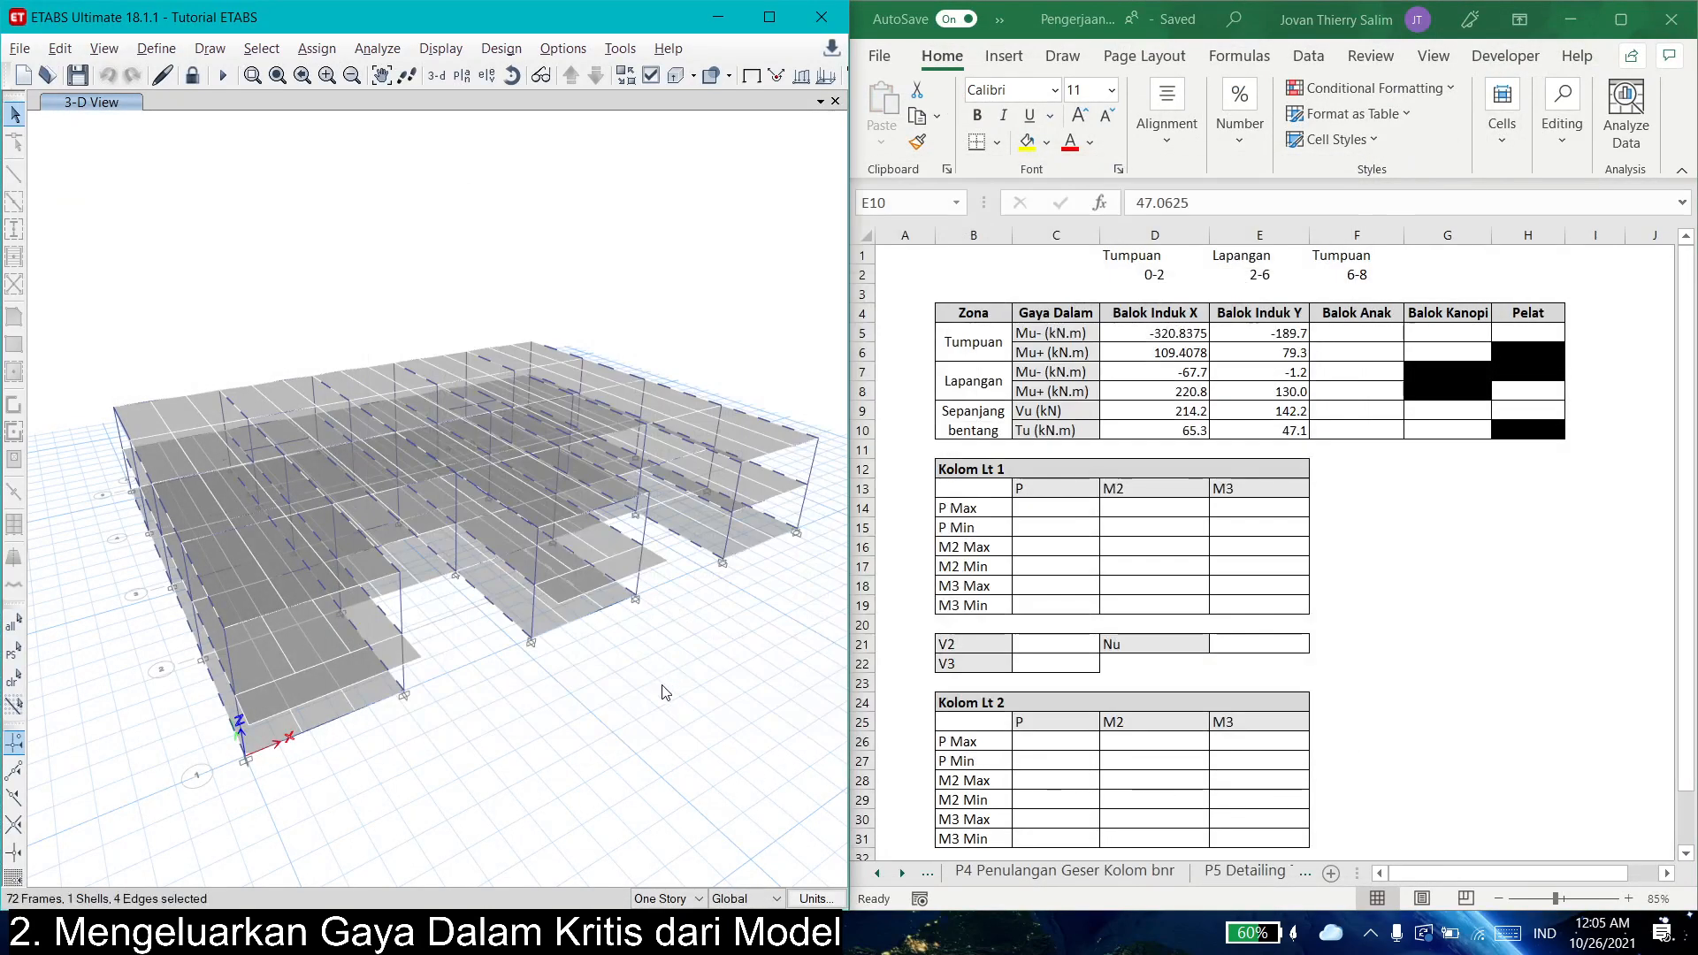
- Select all frames in the ETABS model that have the frame property Balok Anak
click(262, 48)
mouse_move(301, 76)
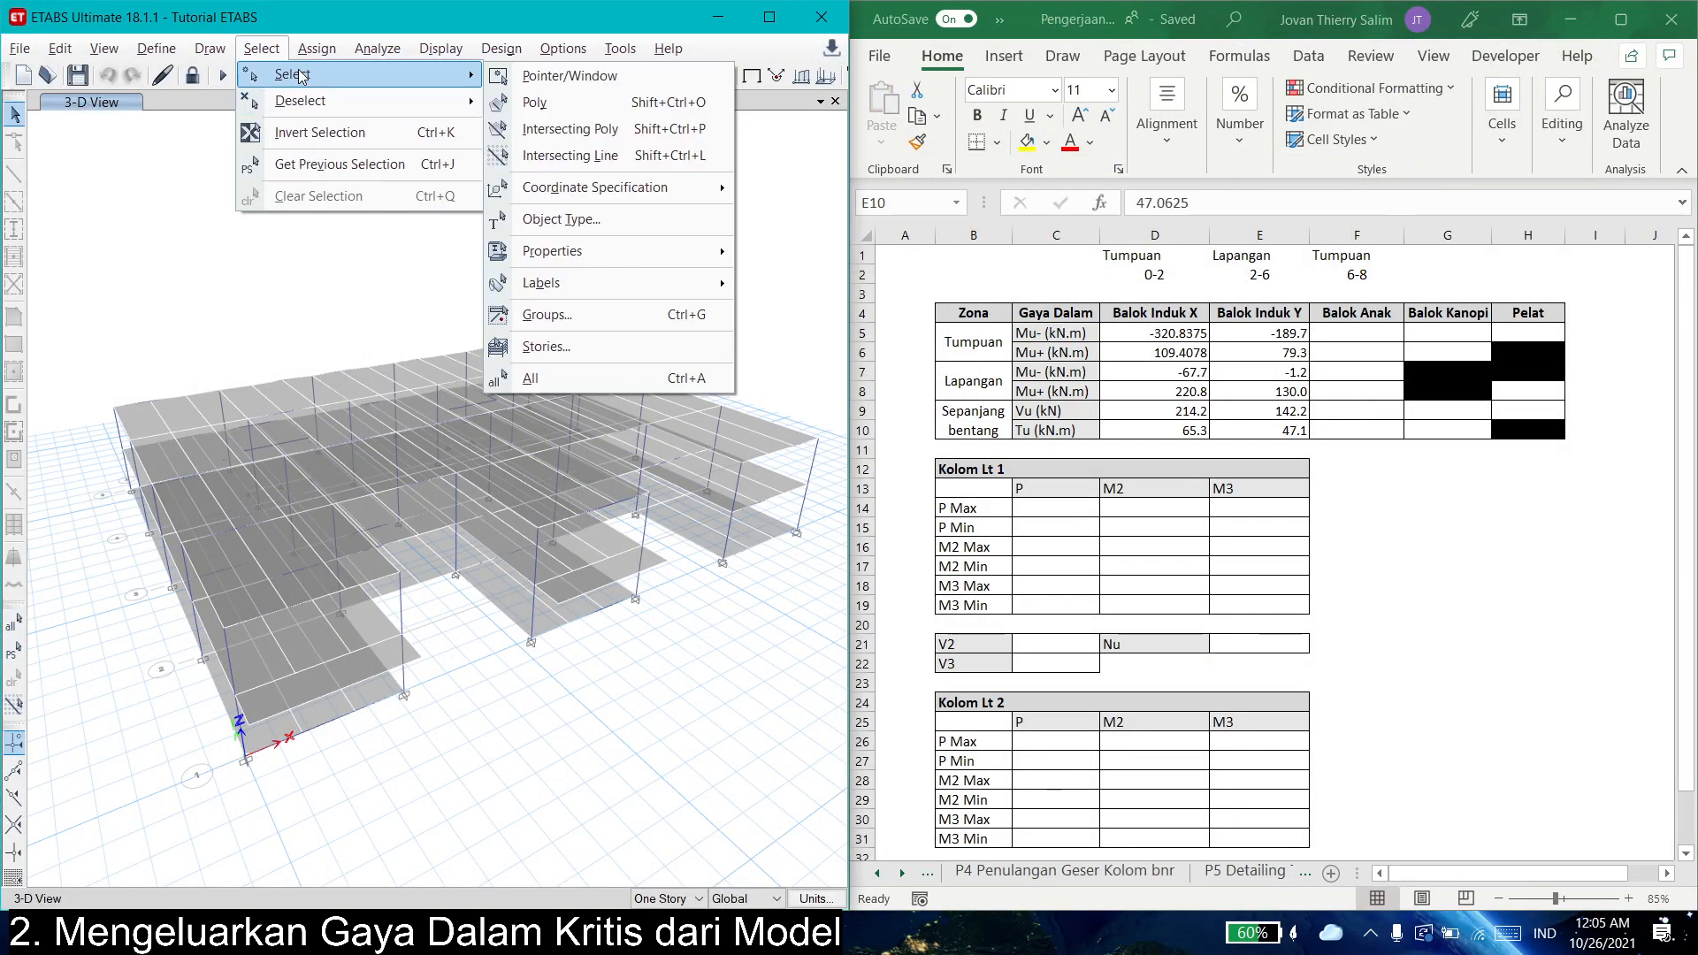
mouse_move(566, 251)
click(835, 287)
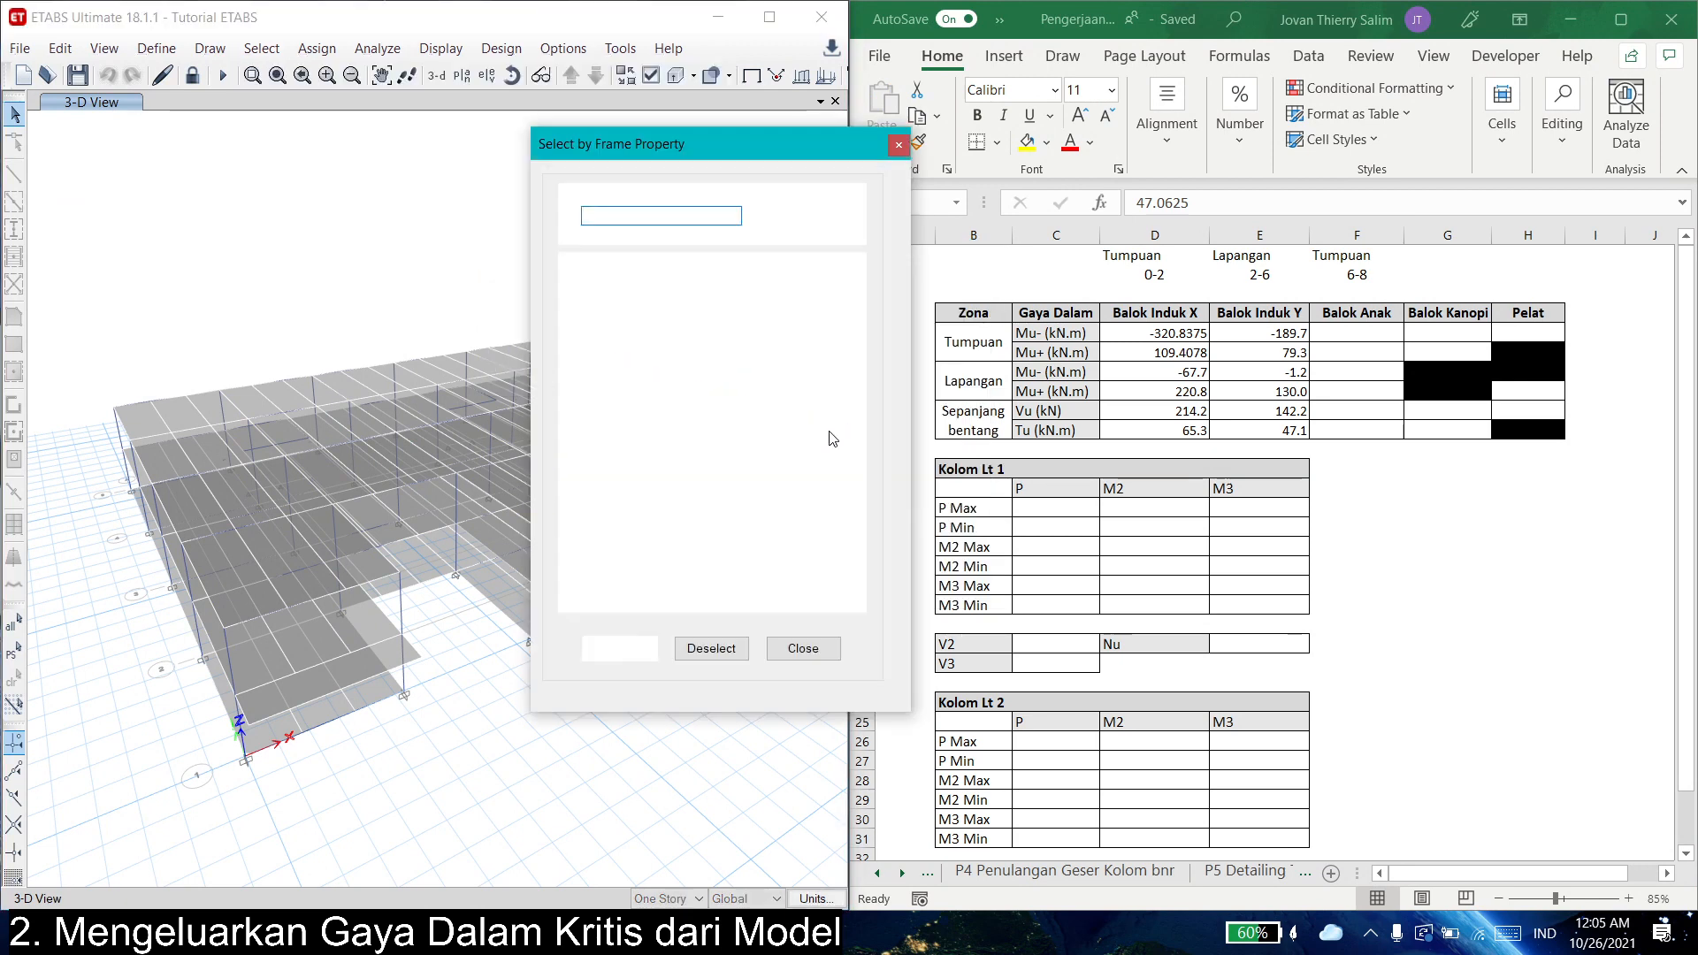
click(648, 312)
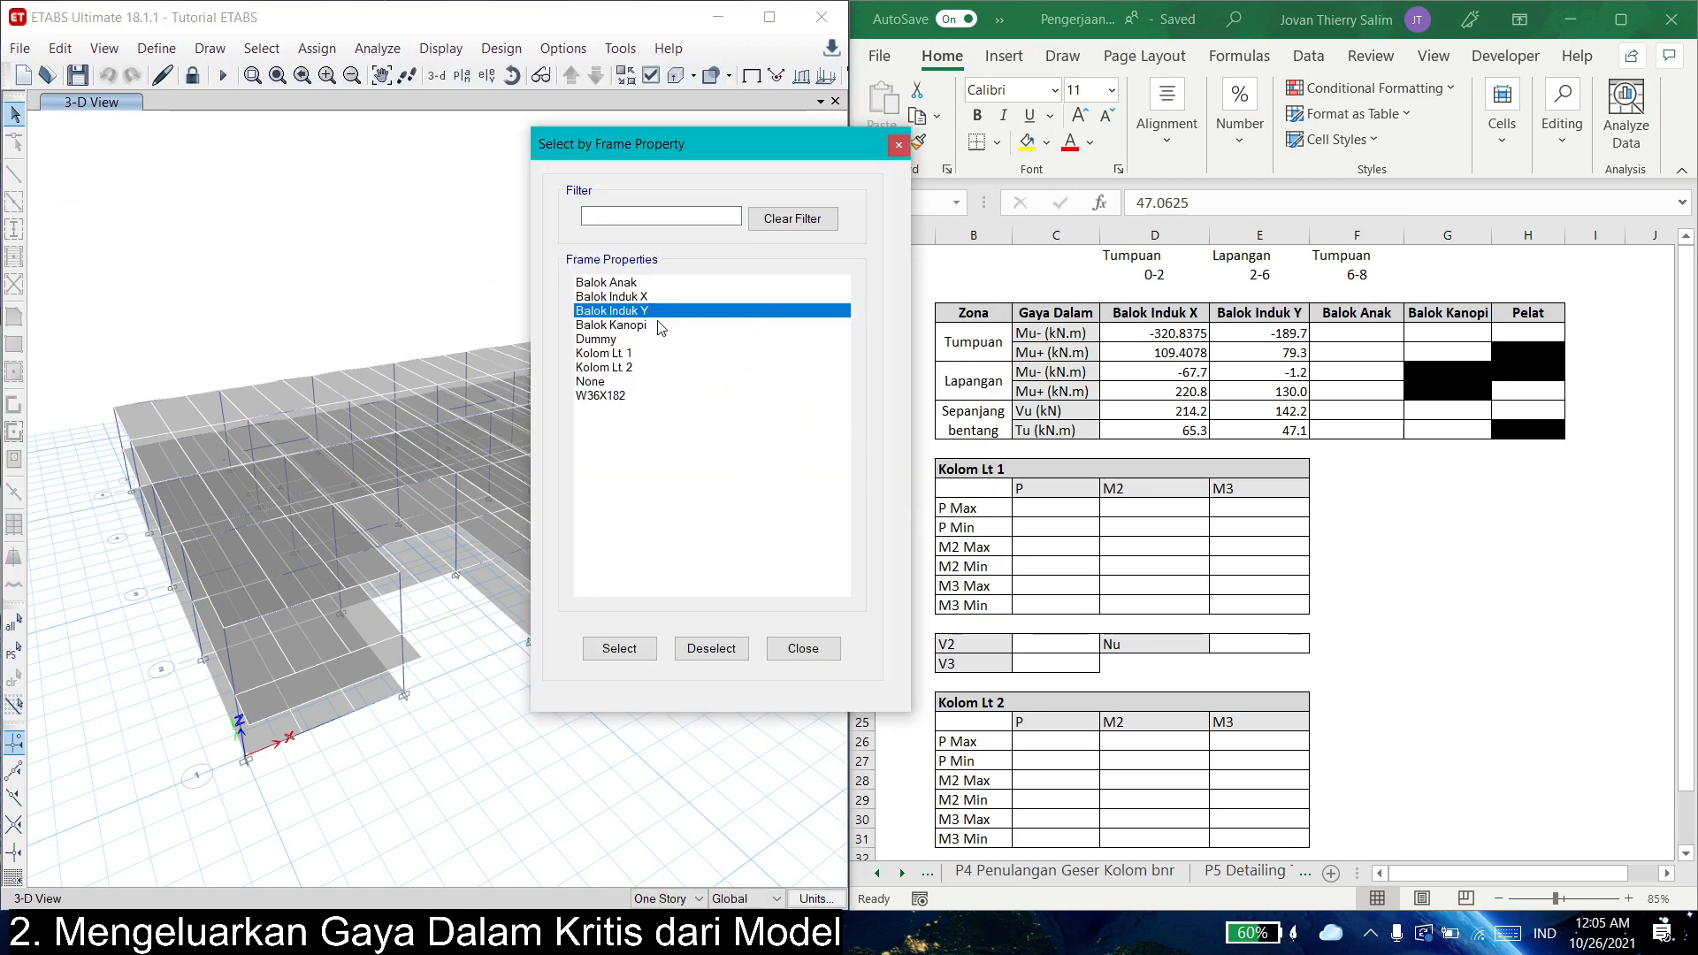
click(619, 282)
click(619, 649)
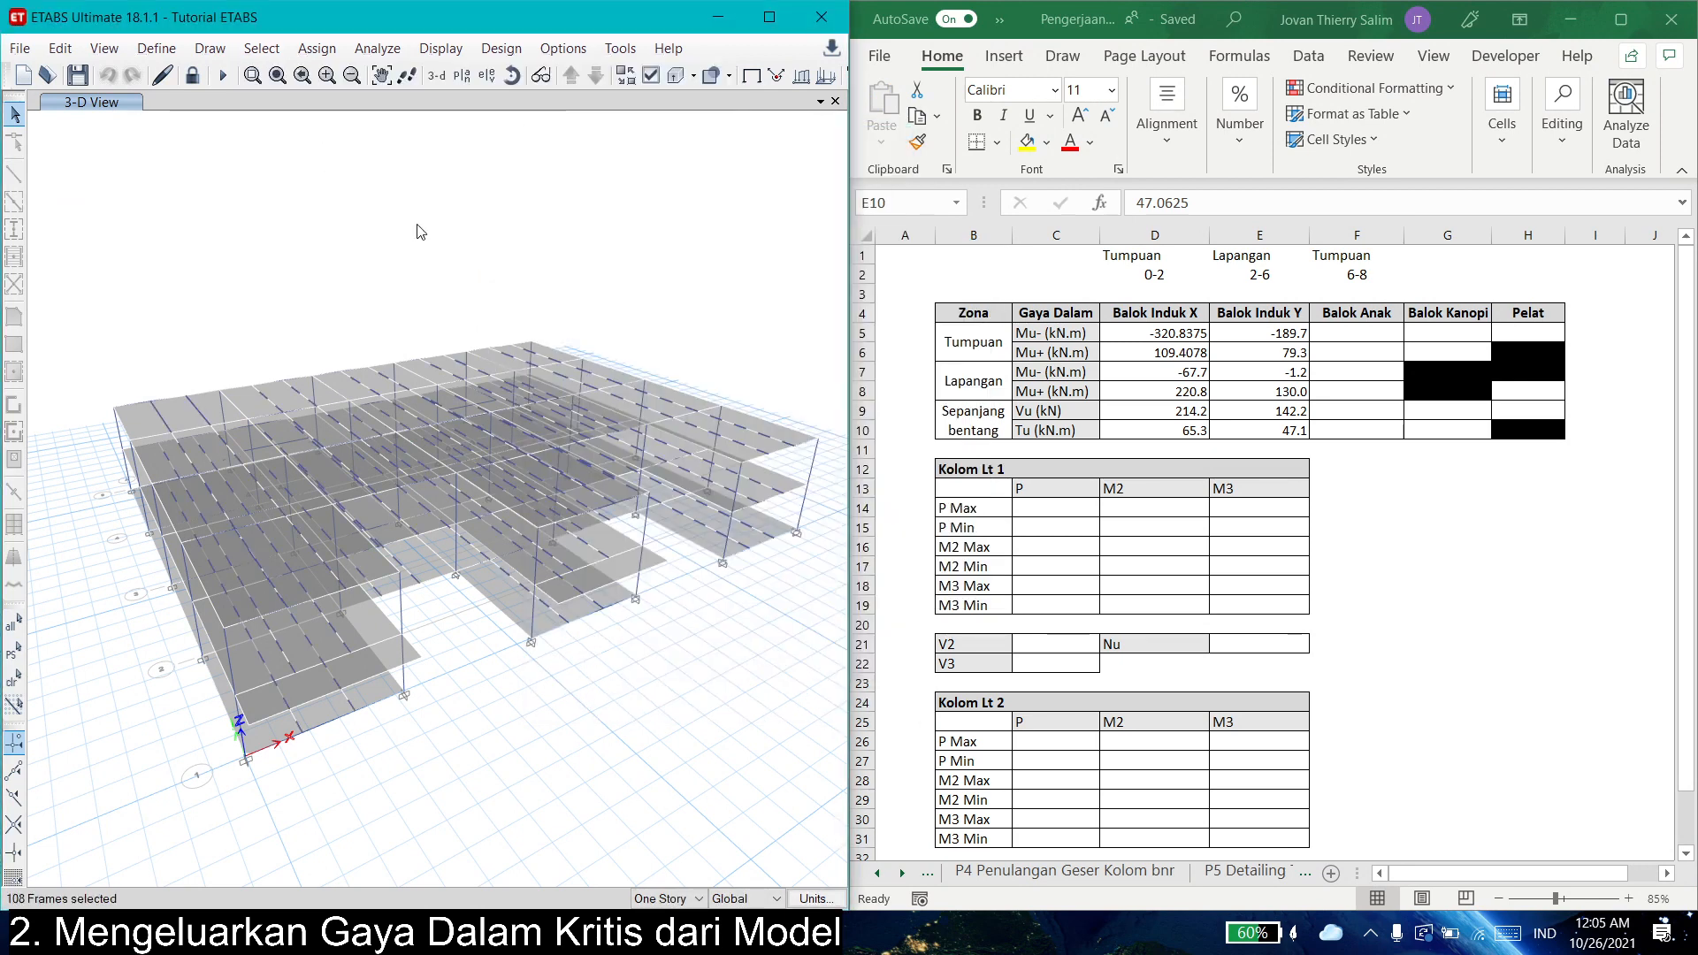
- Display the Element Forces - Beams table for the selected frames and export it to Excel
key(ctrl+t)
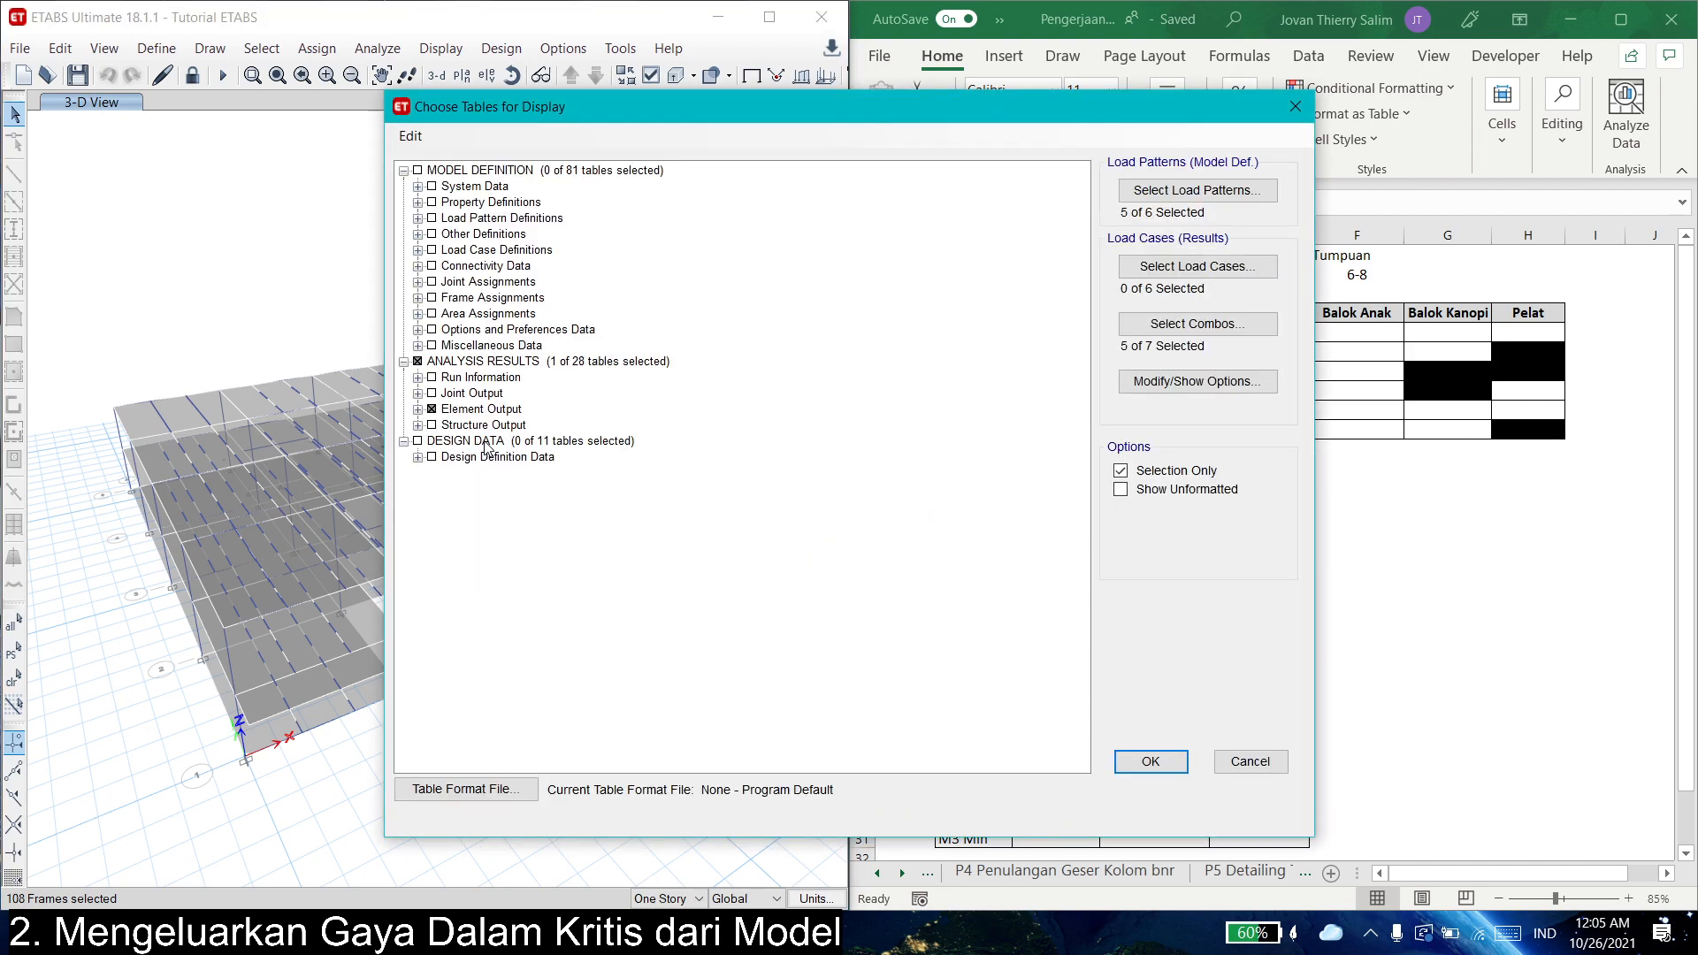
click(417, 409)
click(1151, 761)
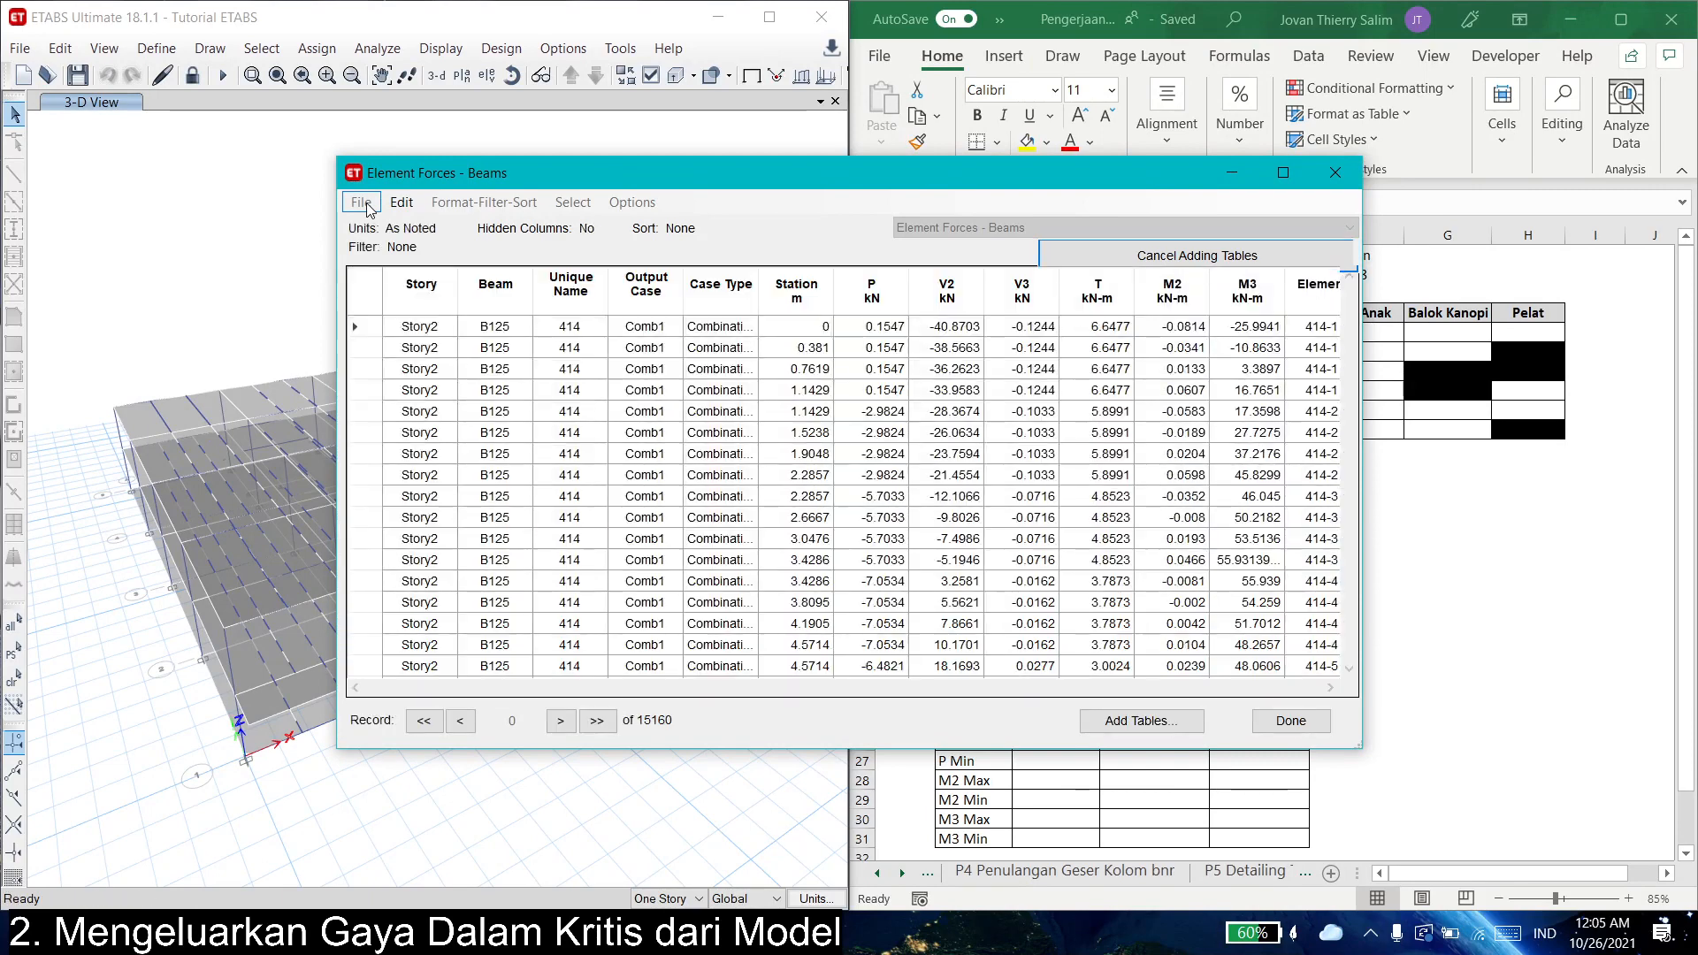
click(362, 202)
mouse_move(460, 226)
click(782, 224)
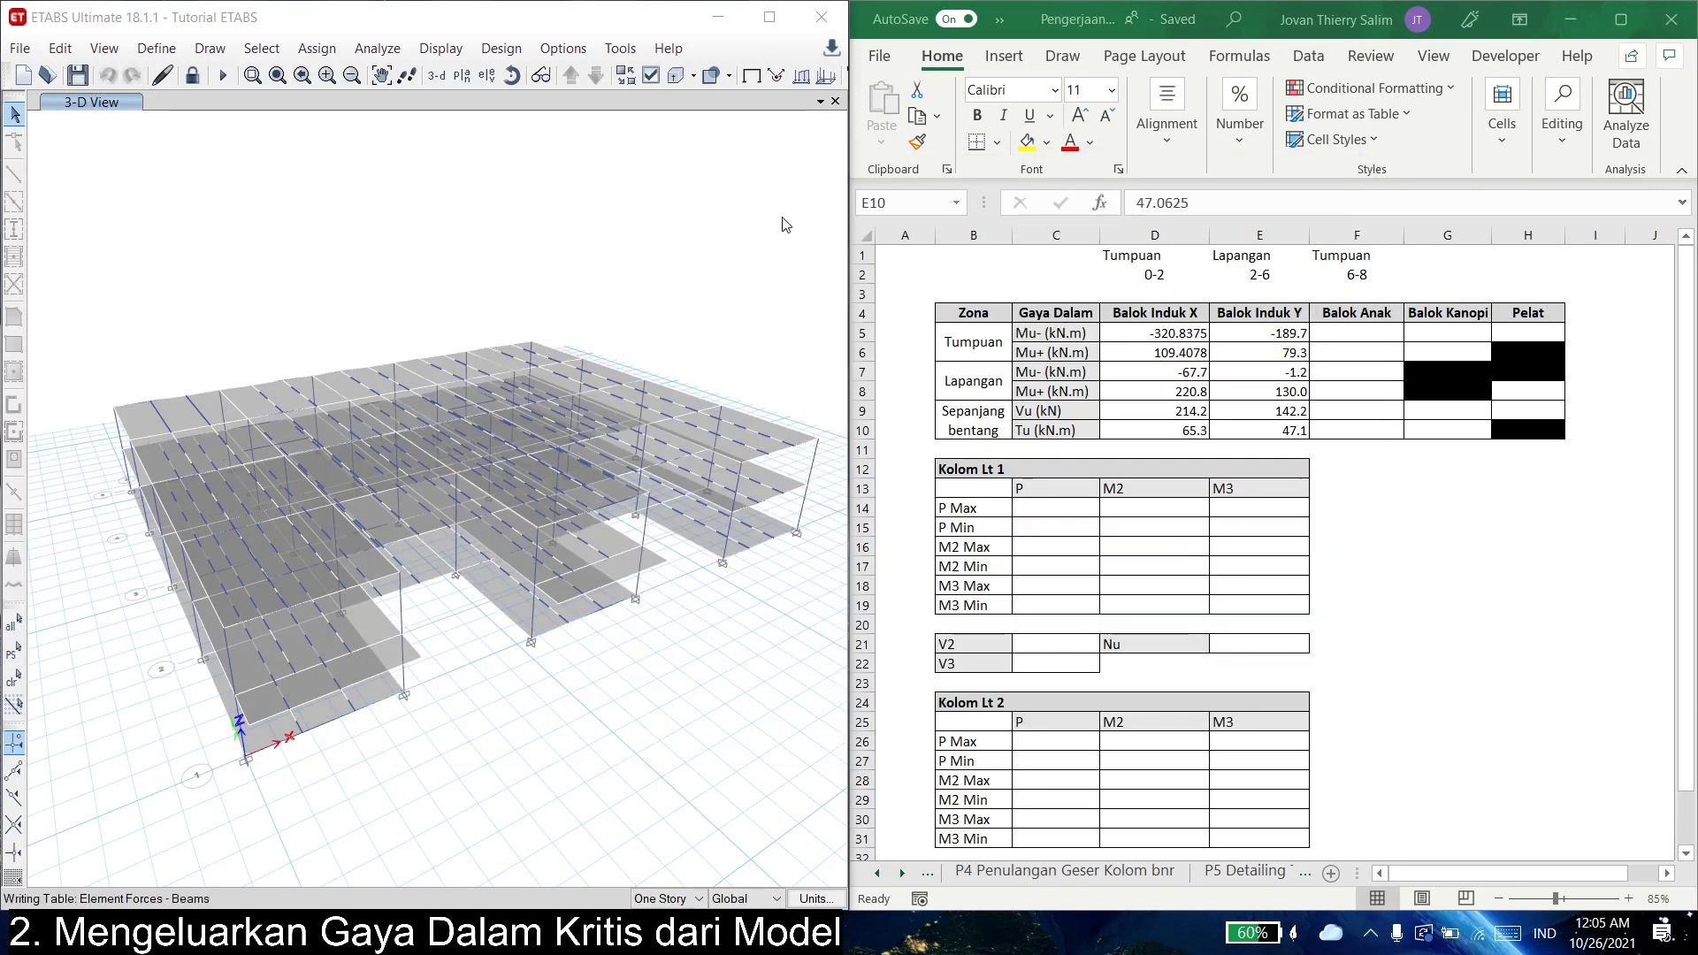
- Switch to the newly exported Book1 workbook in Excel and maximize its window
click(464, 934)
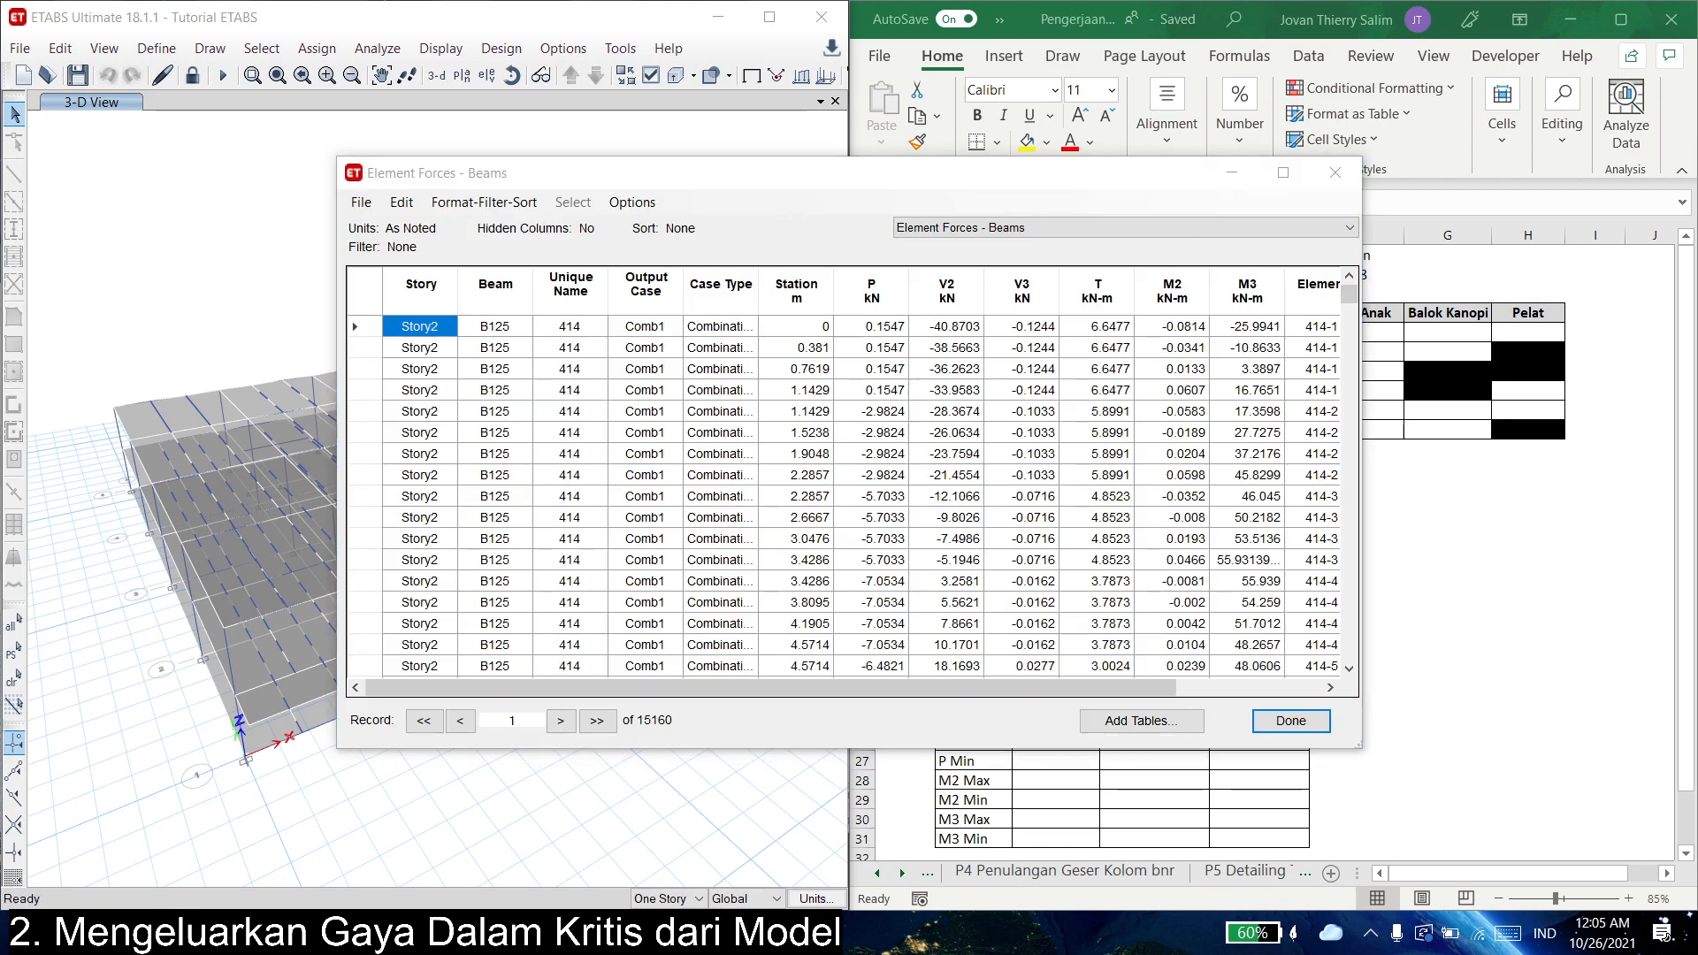
click(518, 878)
click(523, 933)
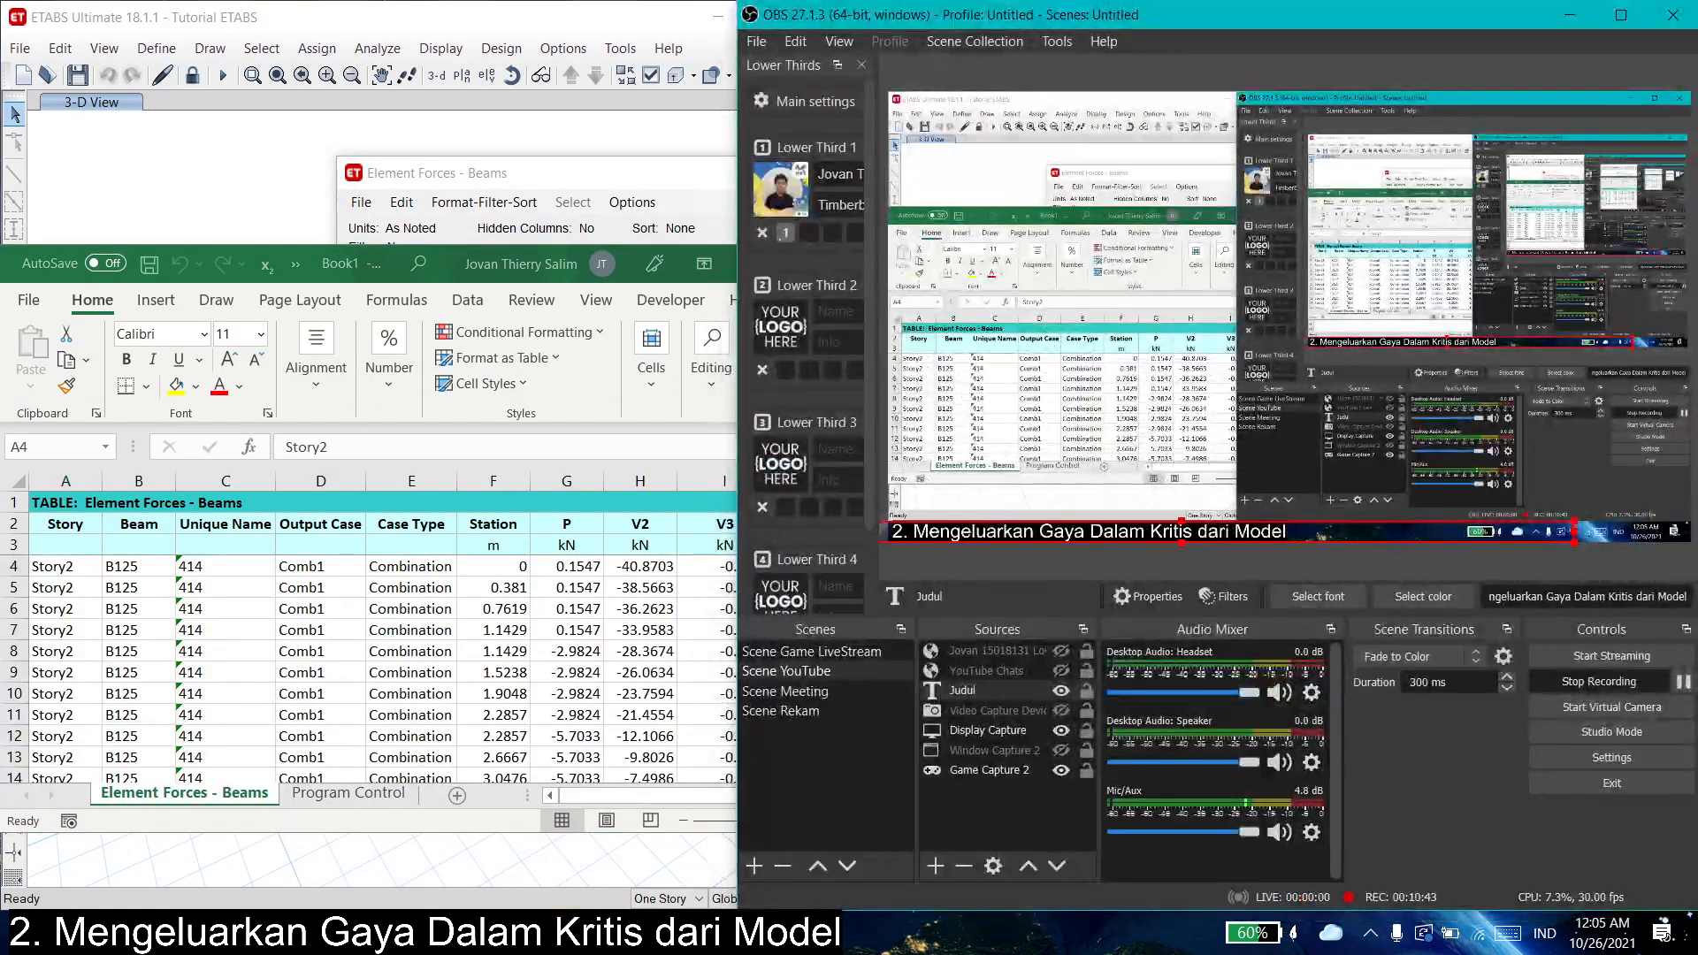
click(1570, 15)
click(493, 694)
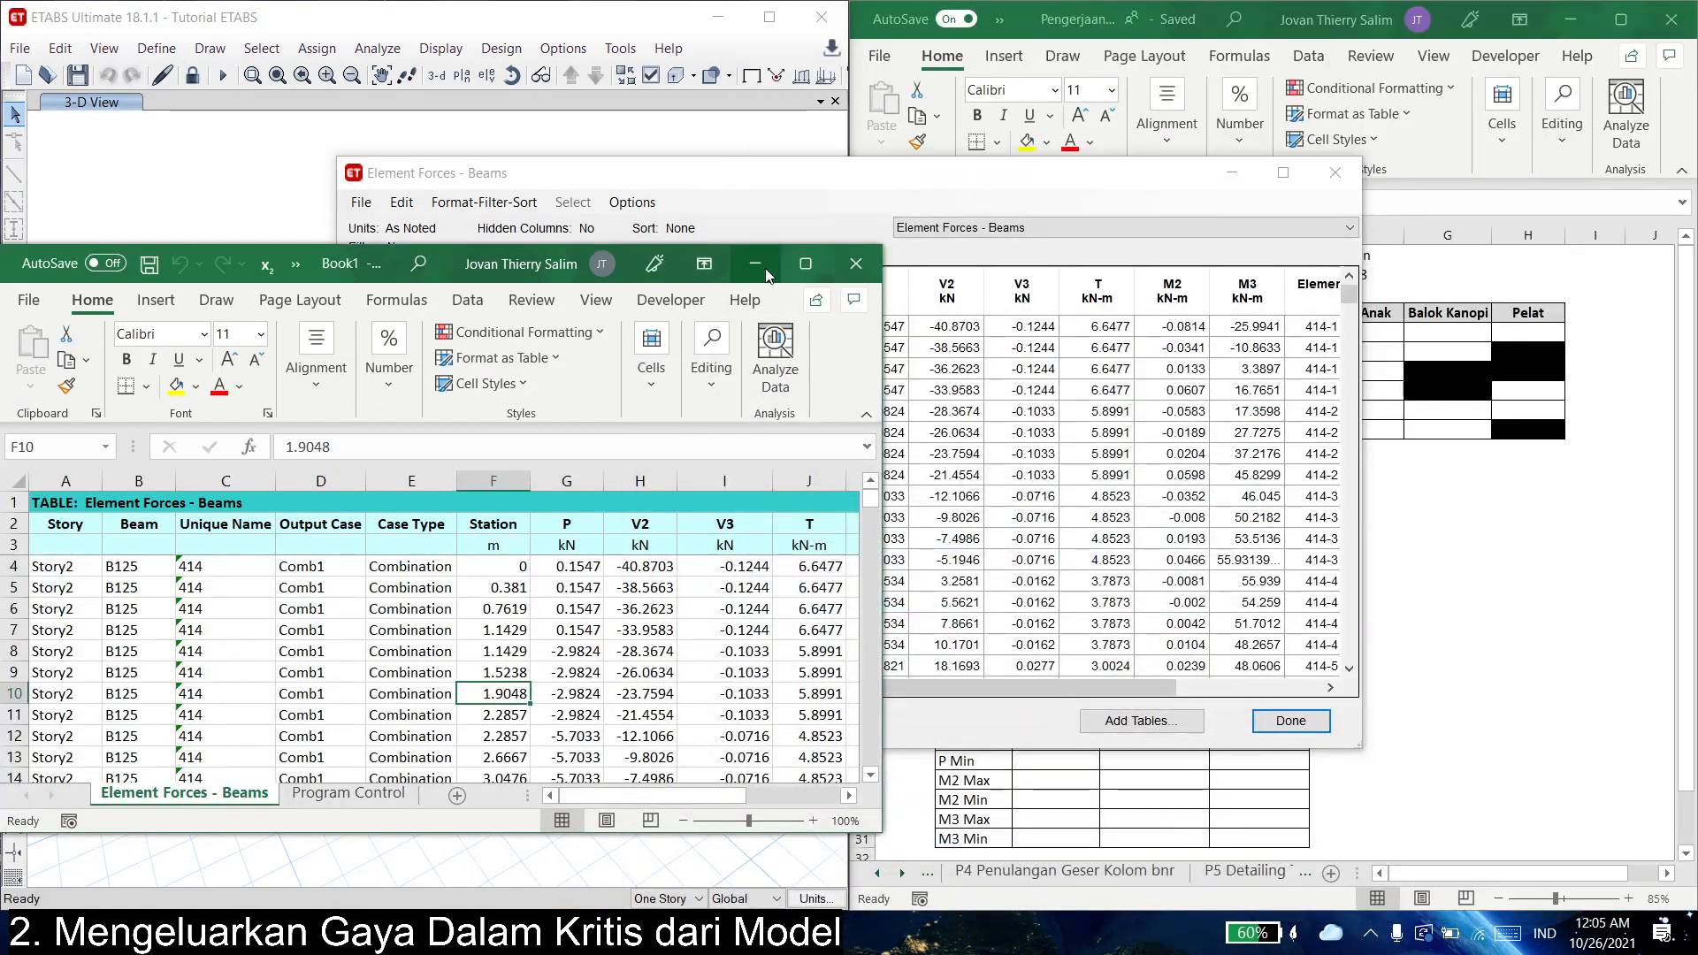
click(805, 263)
click(889, 596)
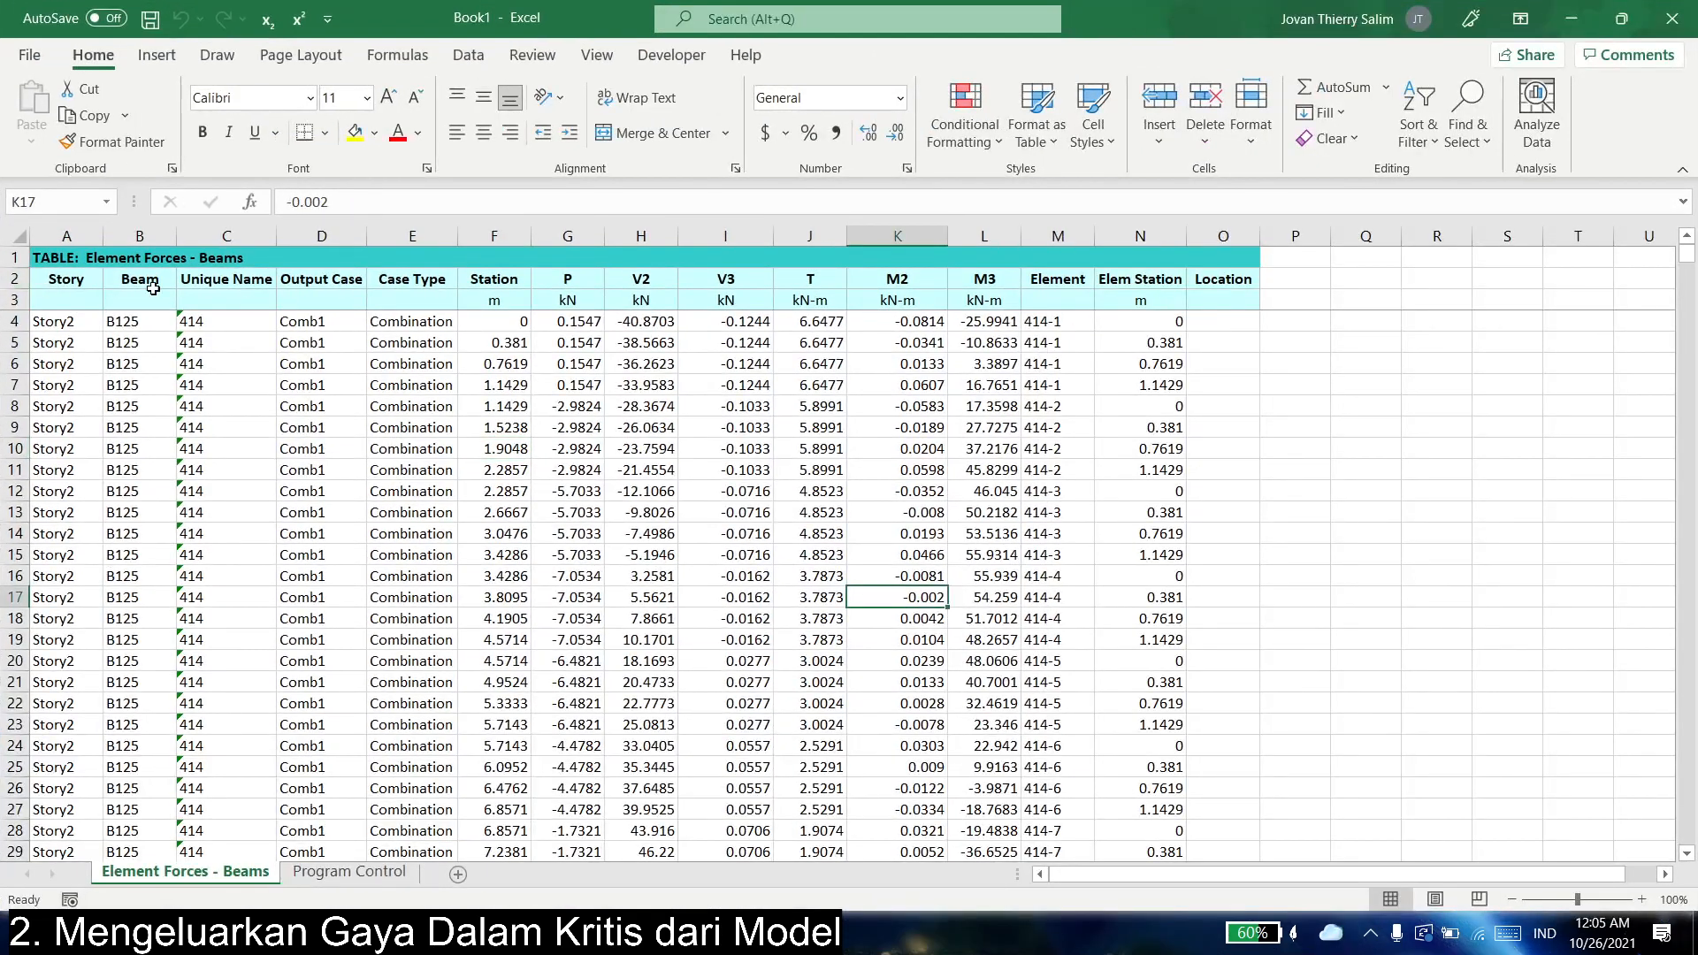
- Delete the units row below the headers and add filters to the header row of the Element Forces - Beams table
right_click(15, 300)
click(53, 523)
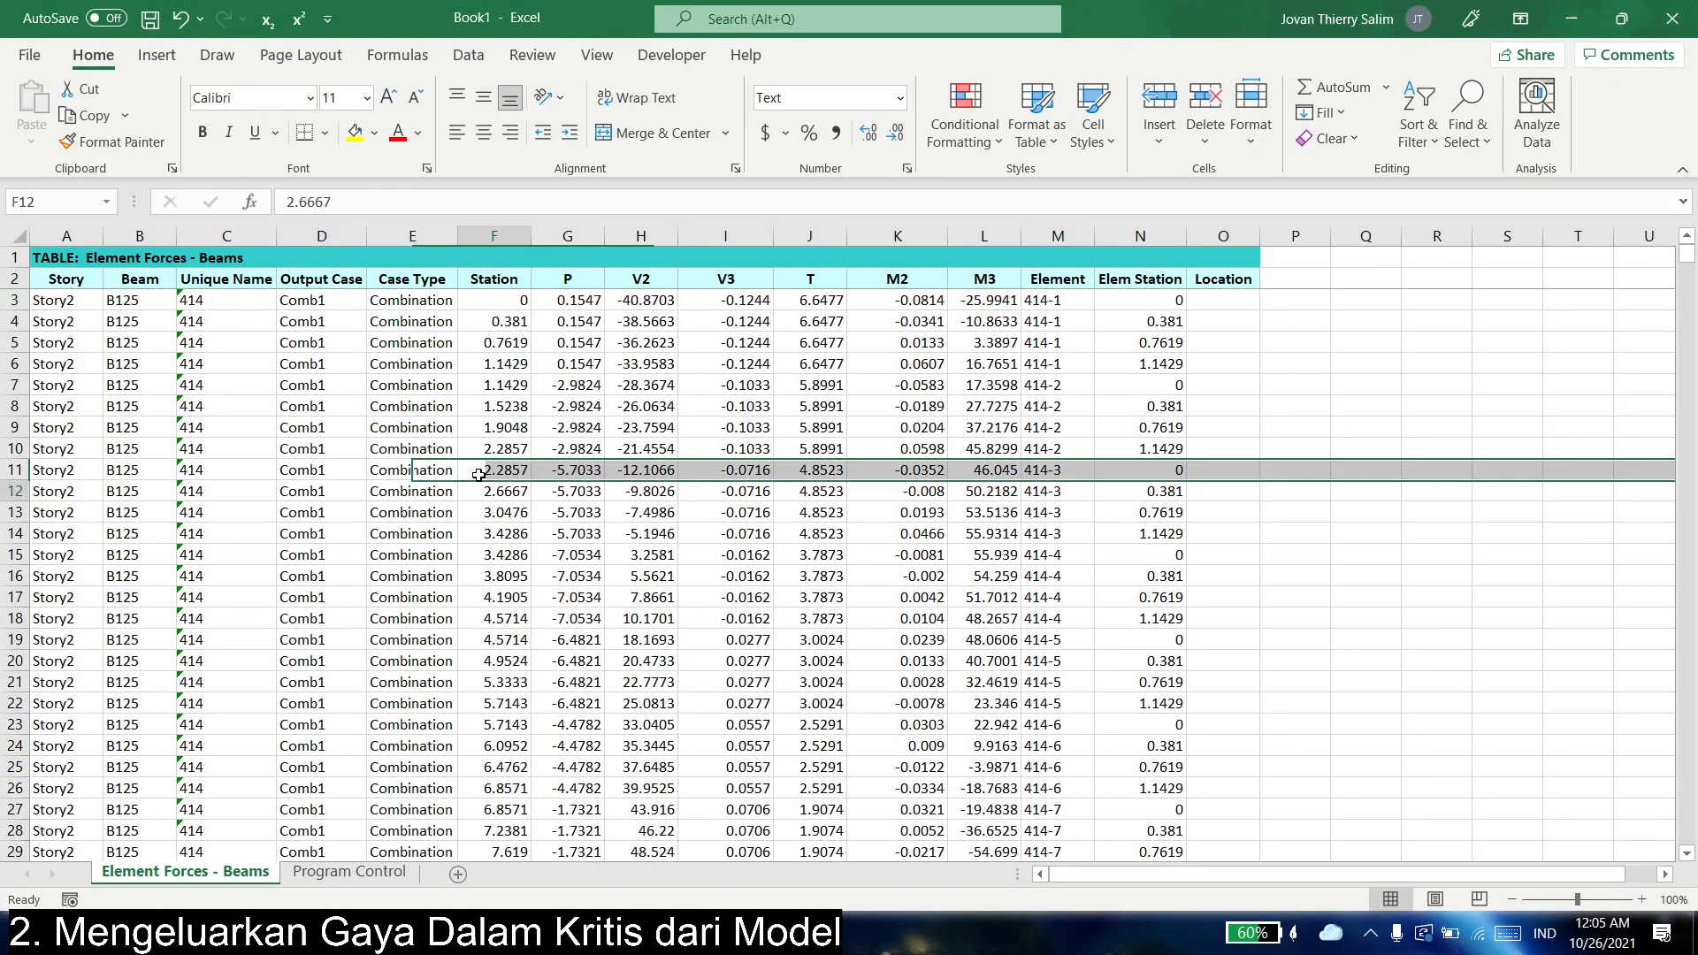
drag(67, 279, 1223, 279)
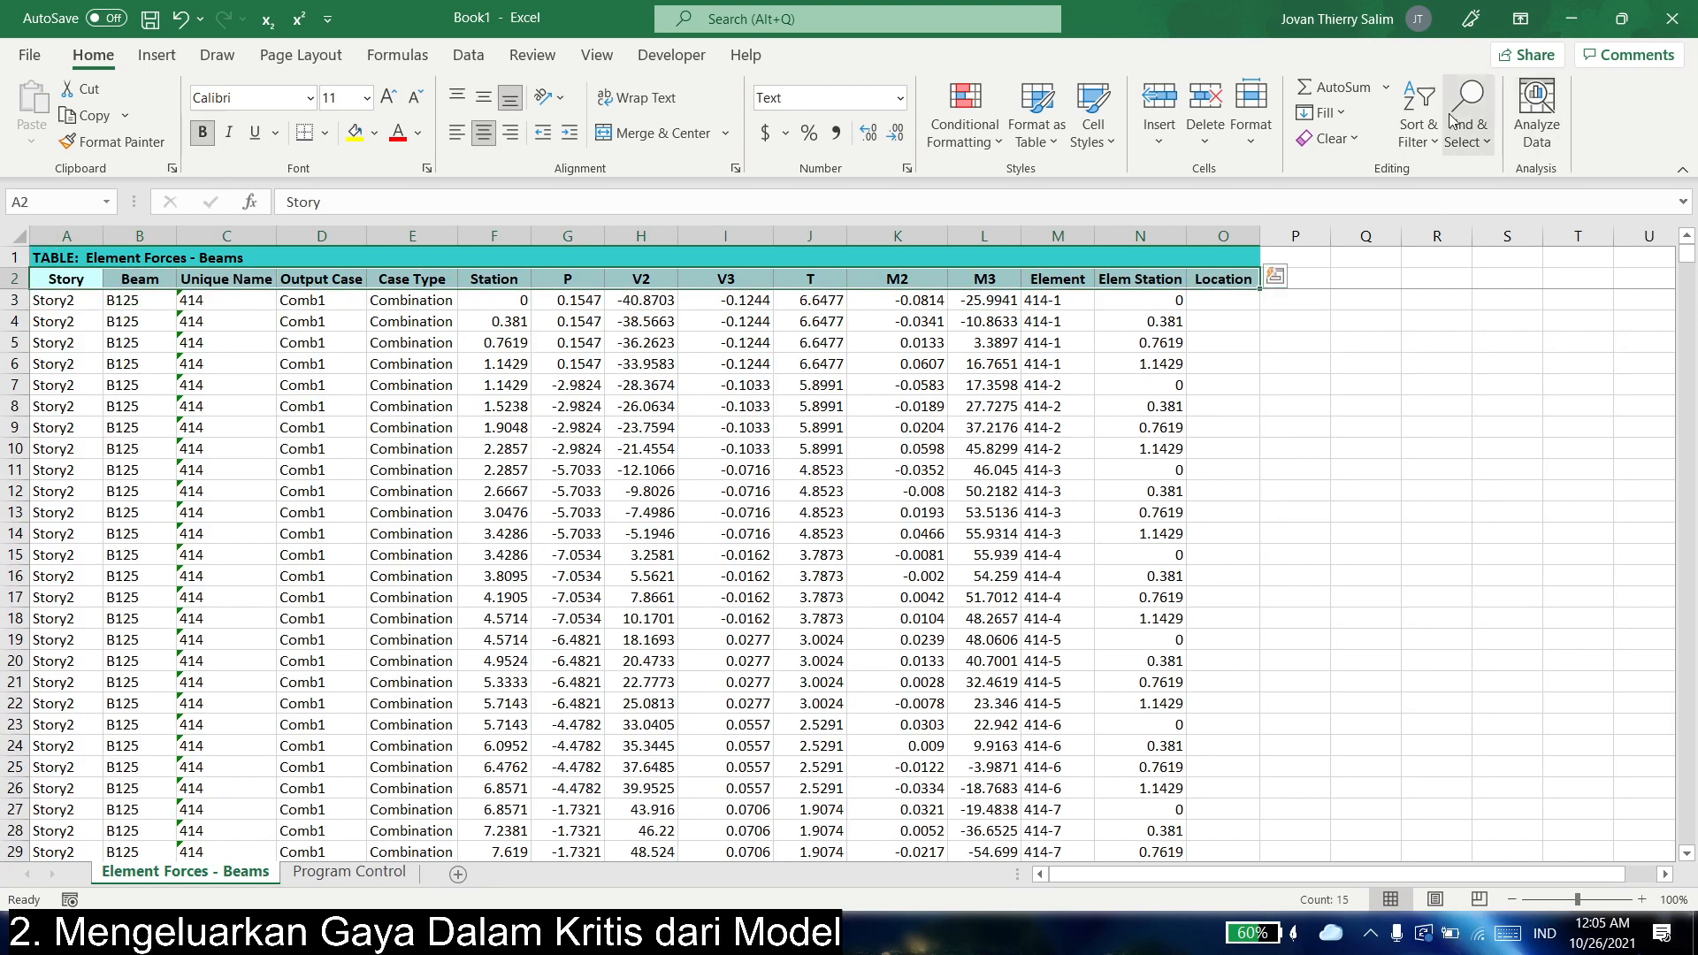
click(1418, 129)
click(1473, 264)
click(1365, 385)
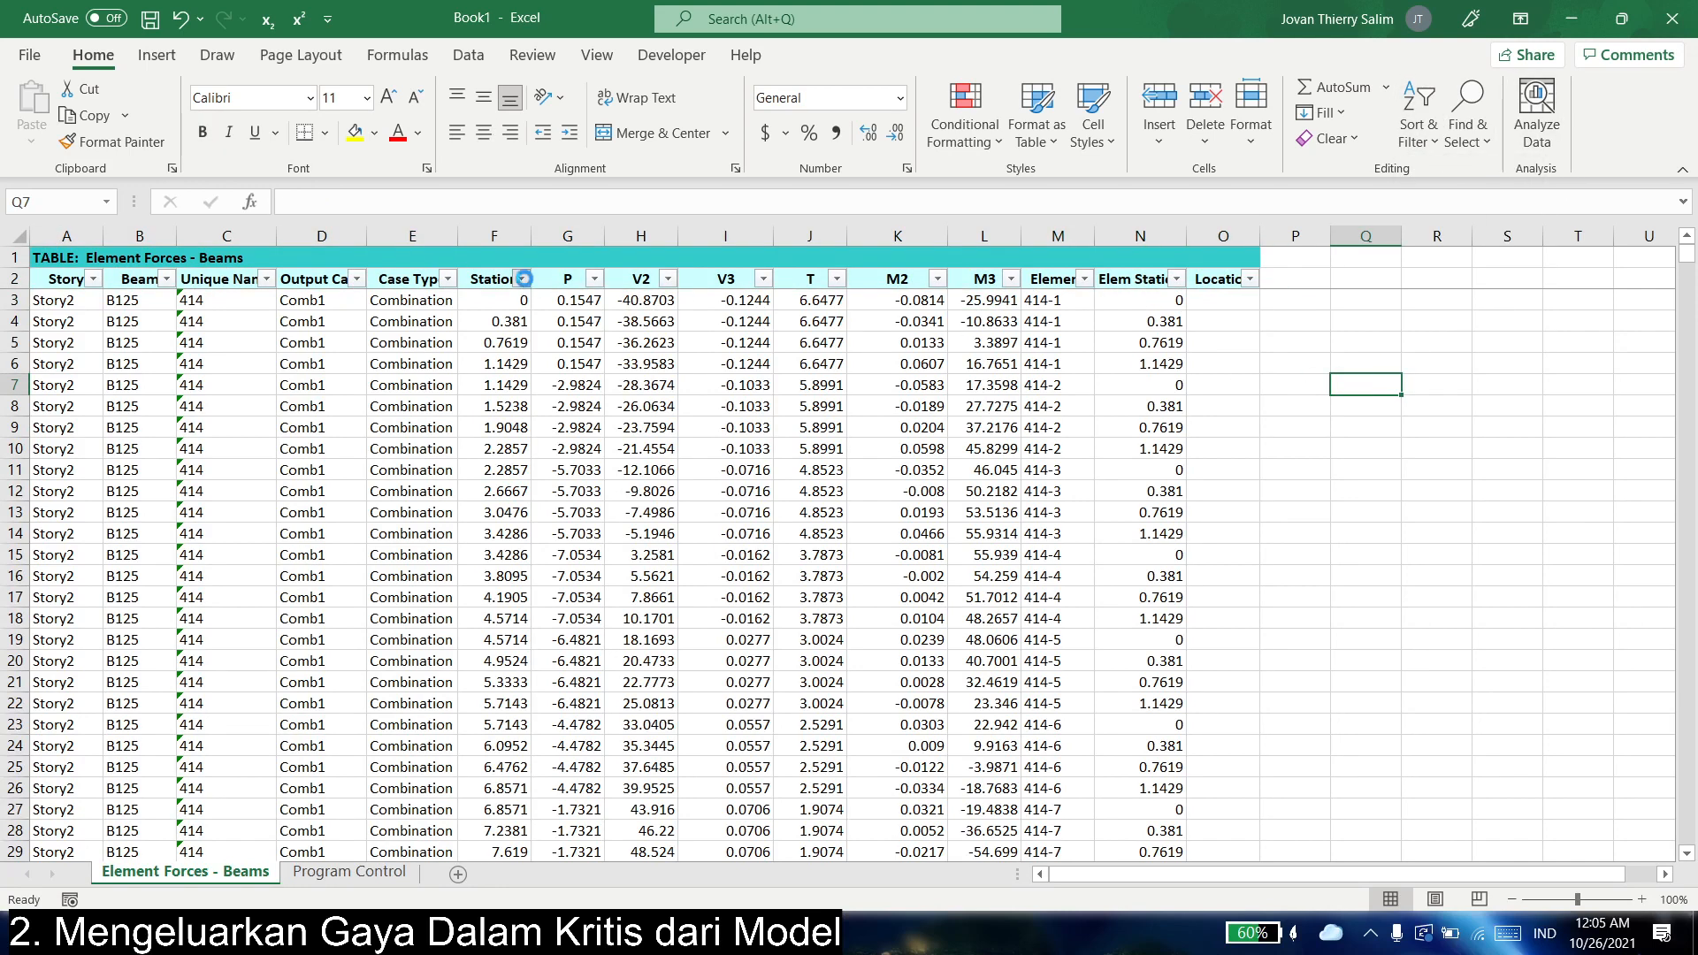
- Apply a custom filter to the Station column for values less than 2 or greater than 6
click(522, 279)
mouse_move(477, 482)
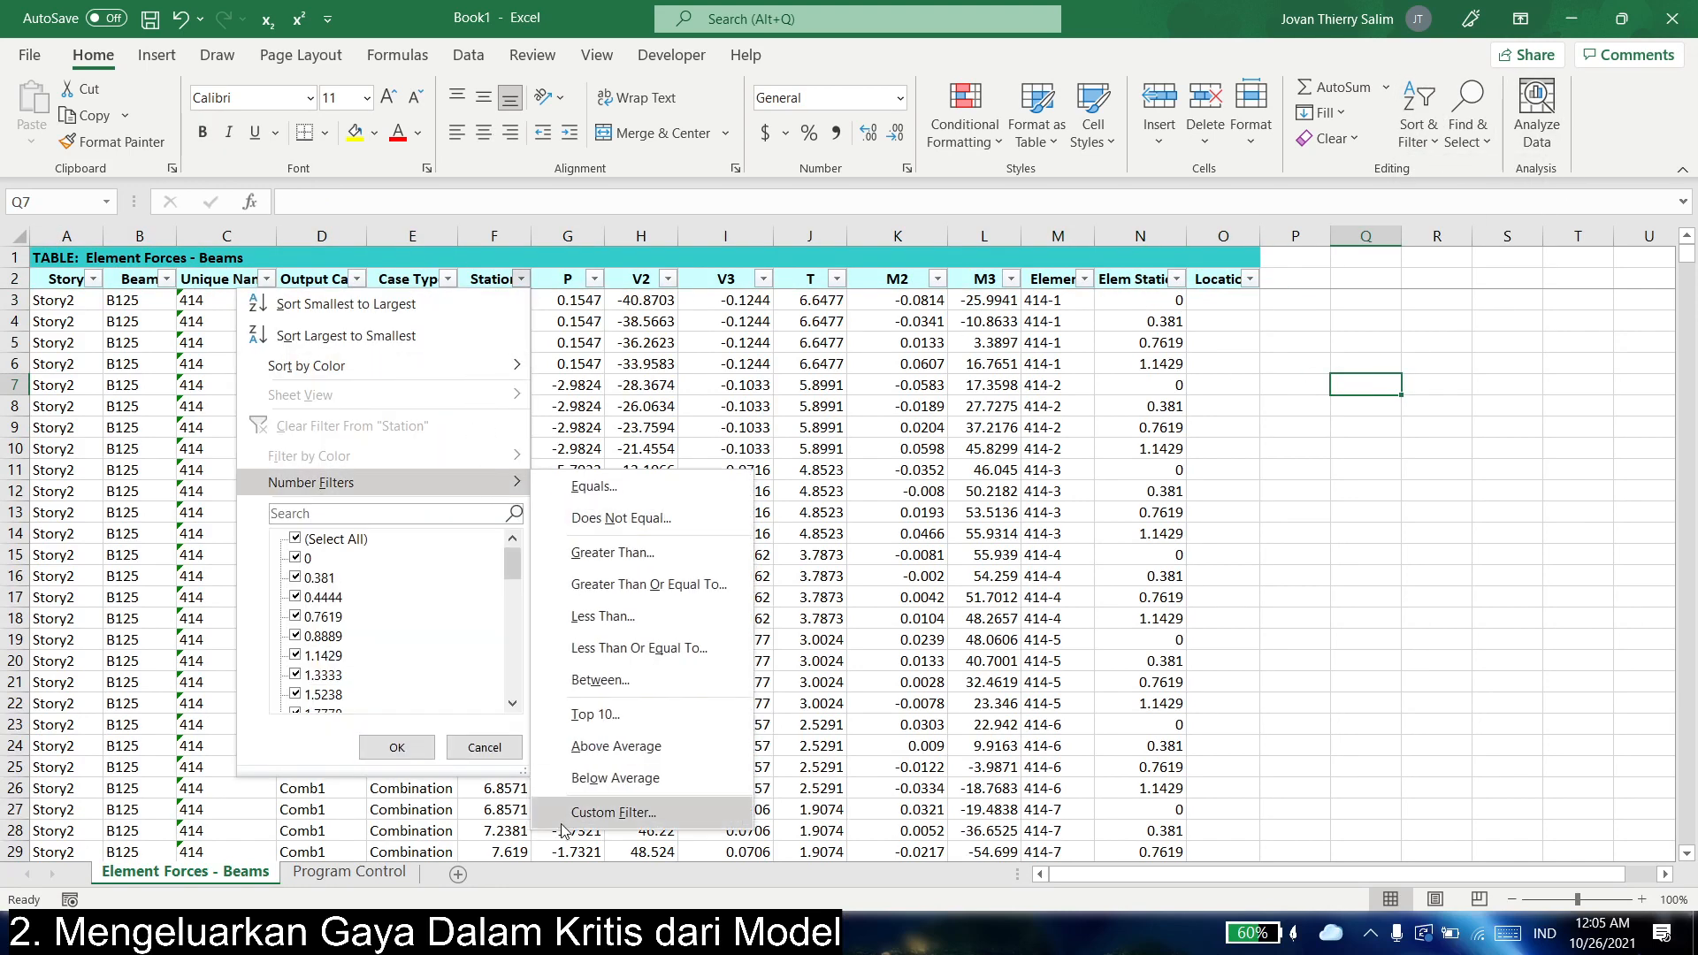
click(590, 812)
click(654, 334)
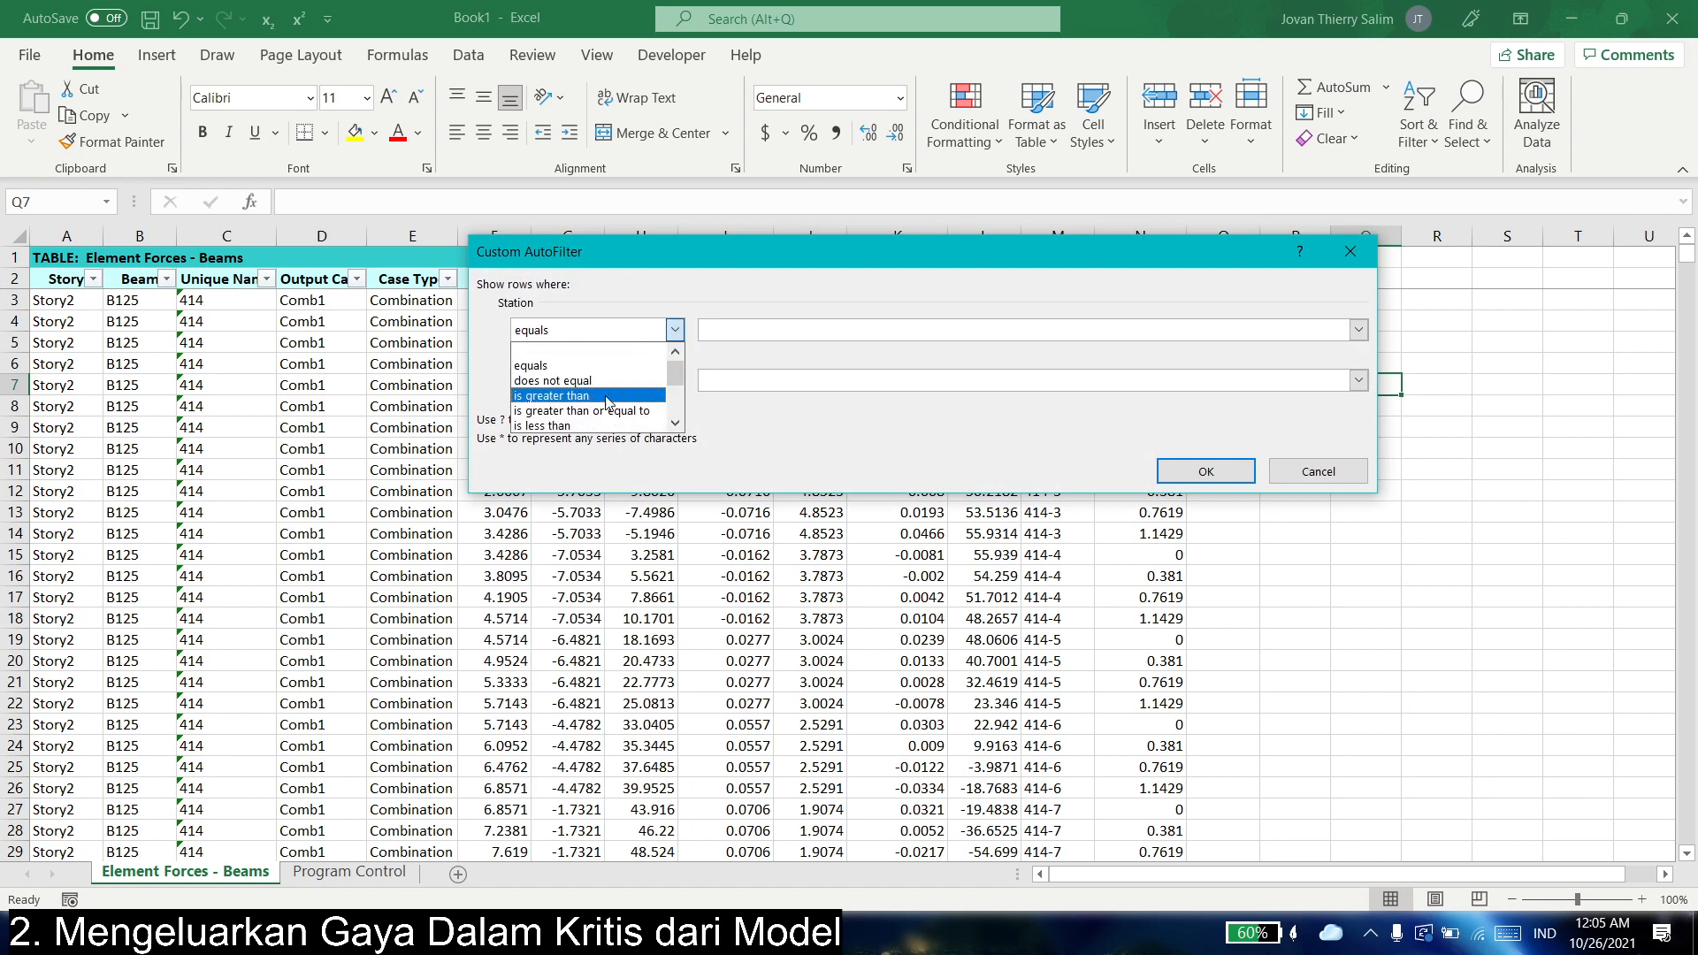
click(607, 425)
click(675, 380)
scroll(607, 476, down, 1)
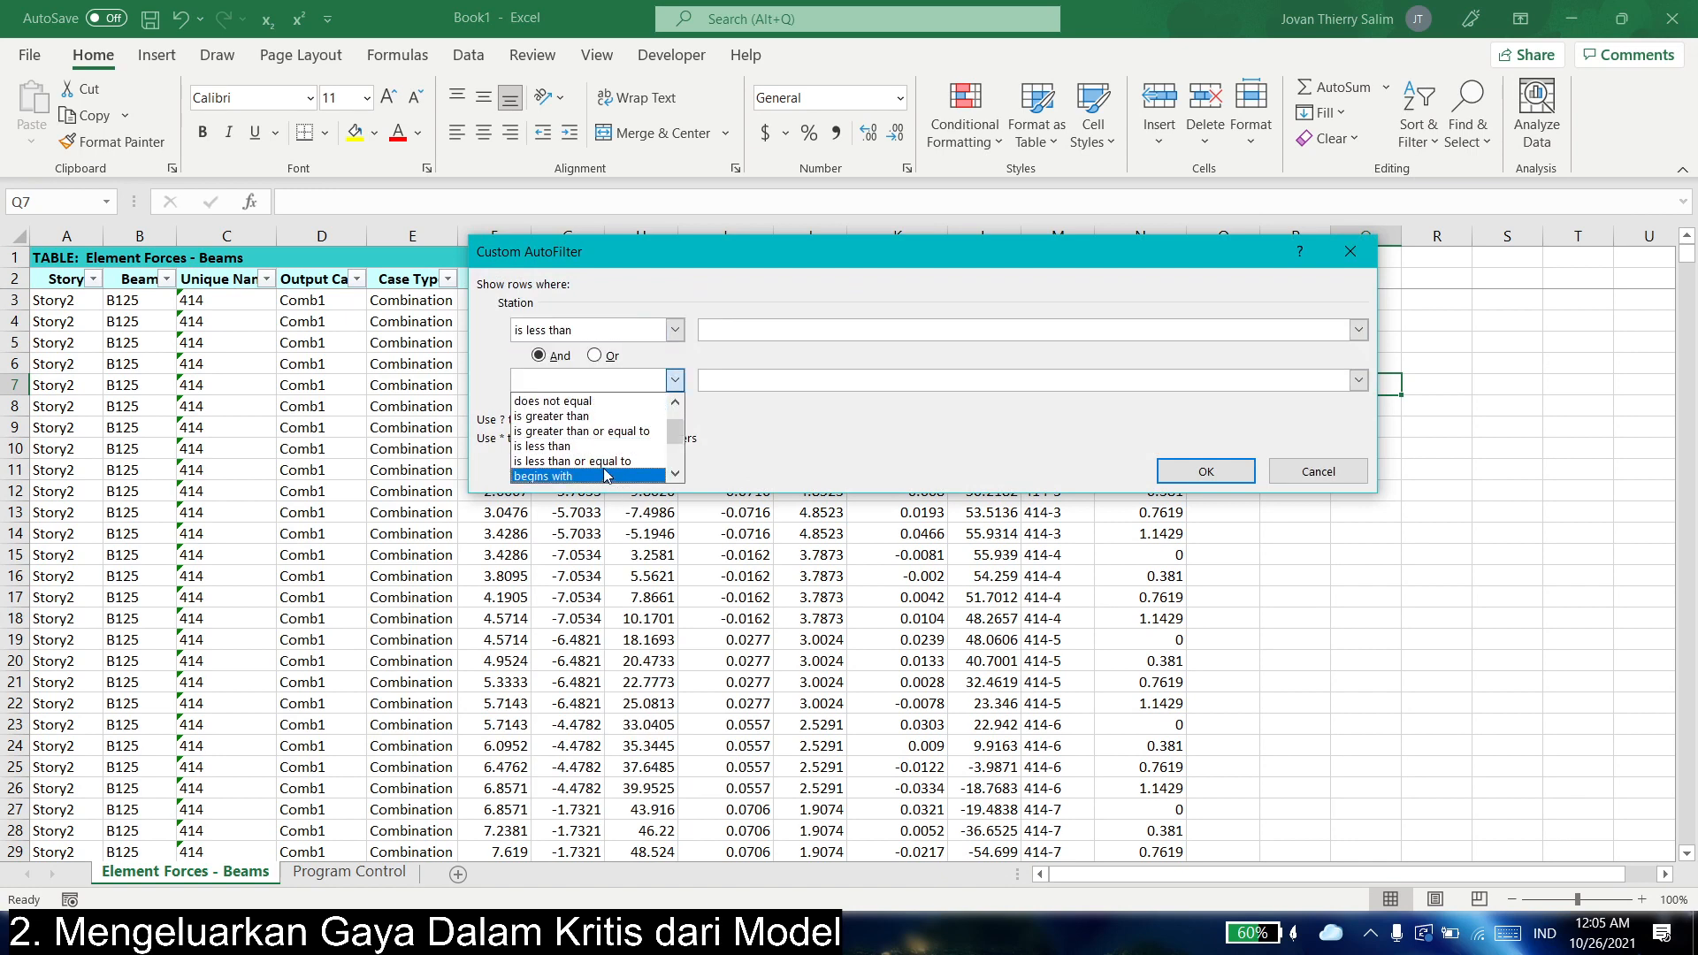
click(551, 416)
click(595, 355)
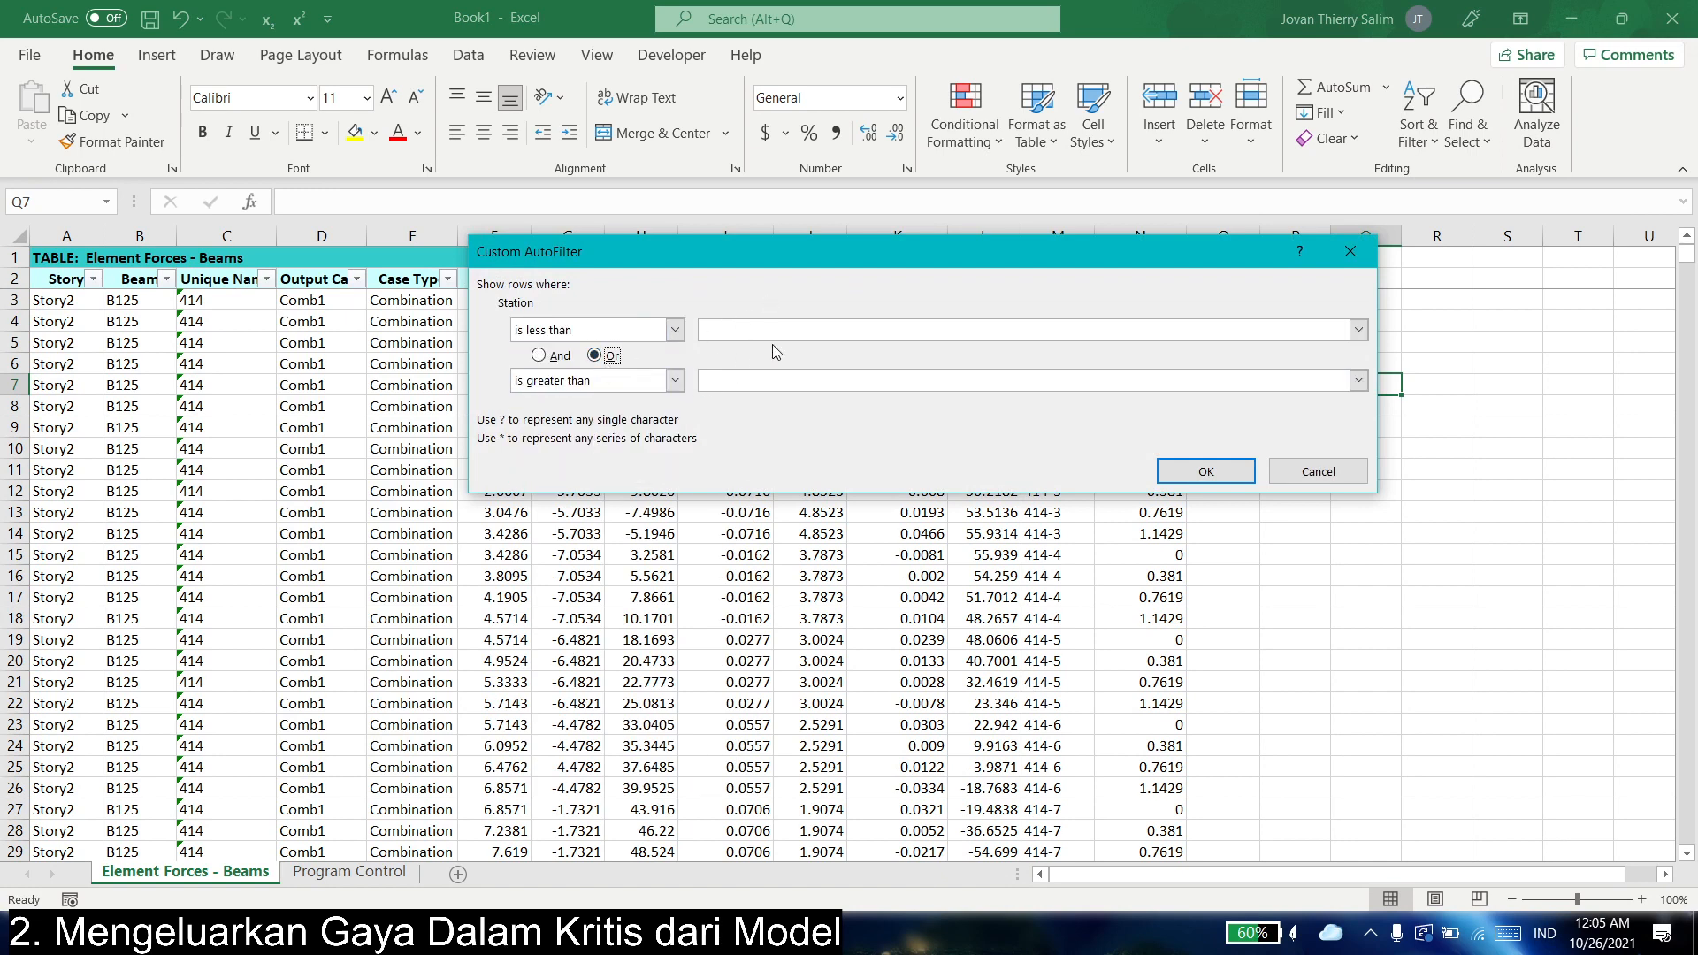
text(6)
click(1206, 473)
click(957, 510)
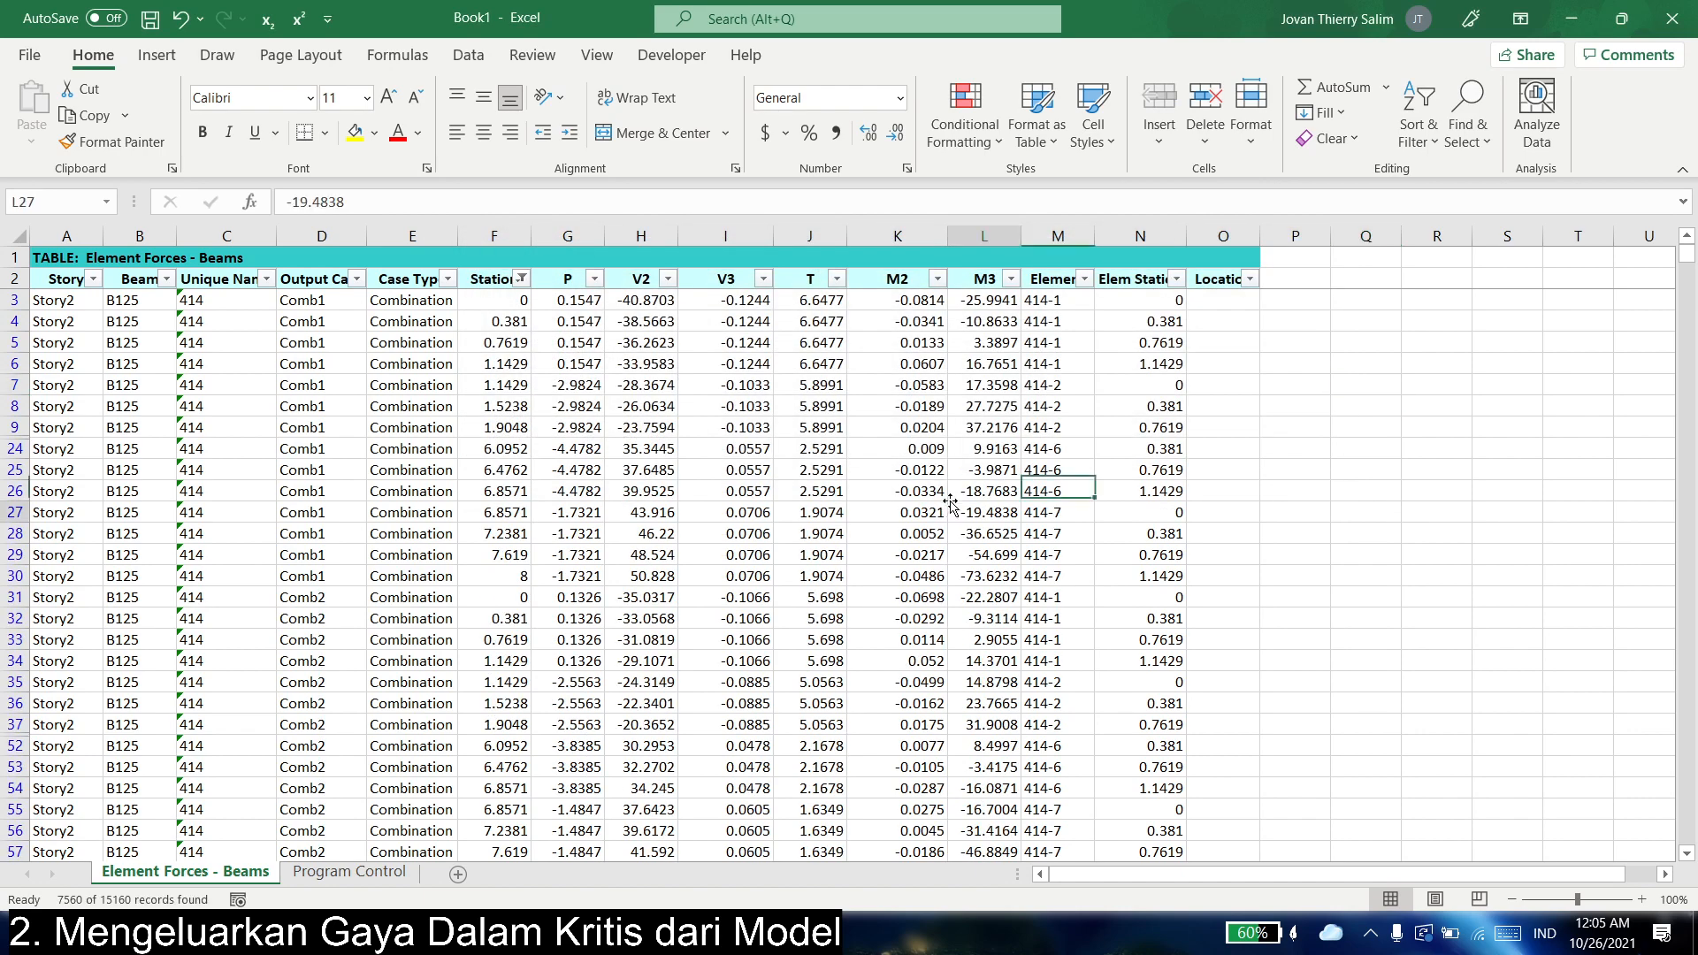
- Sort the filtered rows by M3 from smallest to largest
click(991, 281)
click(1010, 281)
click(998, 303)
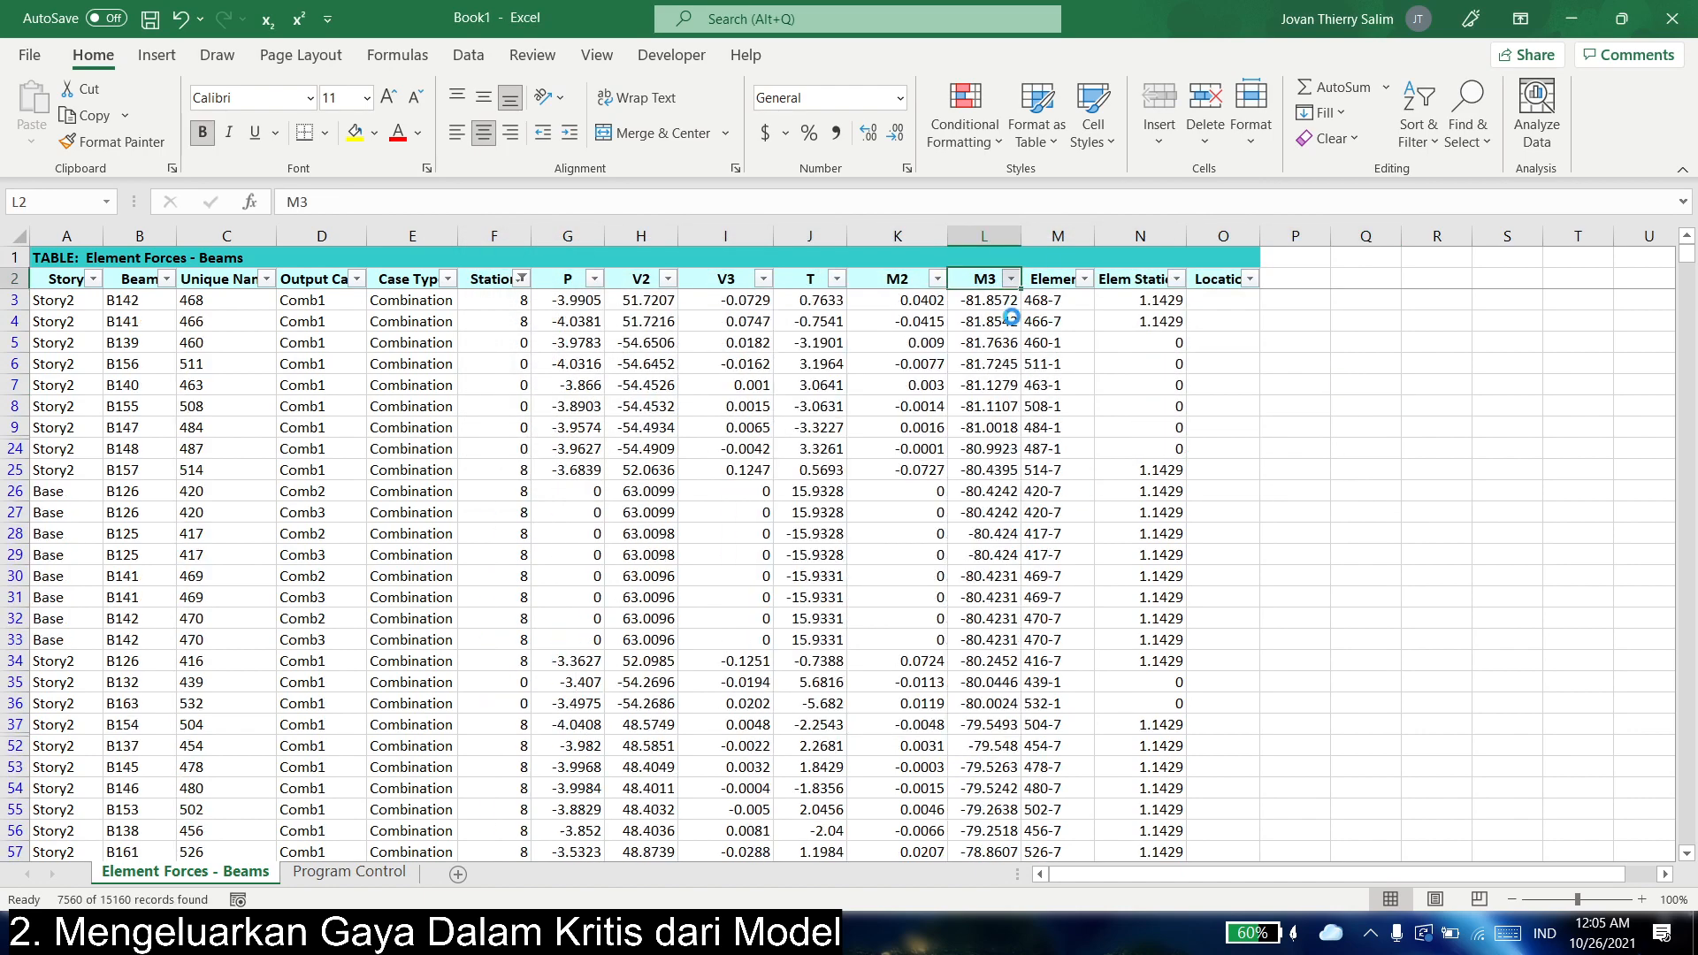
- Copy the lowest M3 value, -81.8572, into the summary table's Balok Anak cell for Tumpuan Mu-, keeping the table's formatting
click(998, 304)
key(ctrl+c)
key(alt+Tab)
key(alt+Tab)
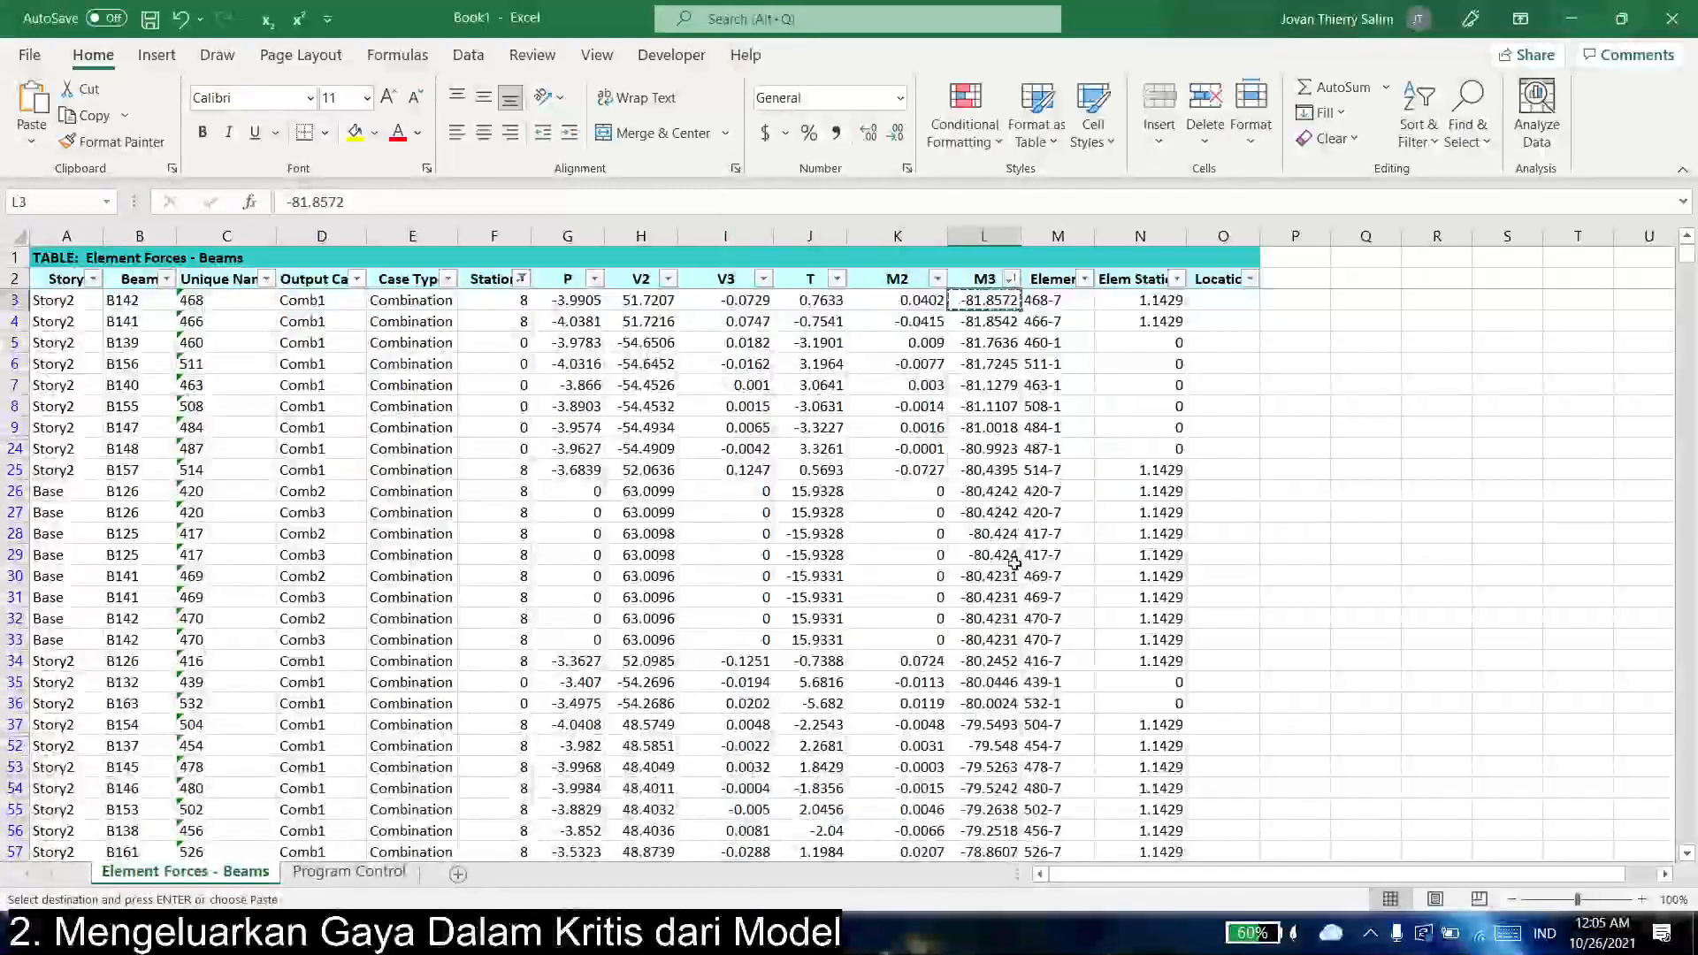
key(alt+Tab)
key(alt+Tab)
key(alt+Tab)
key(alt+Tab)
key(alt+Tab)
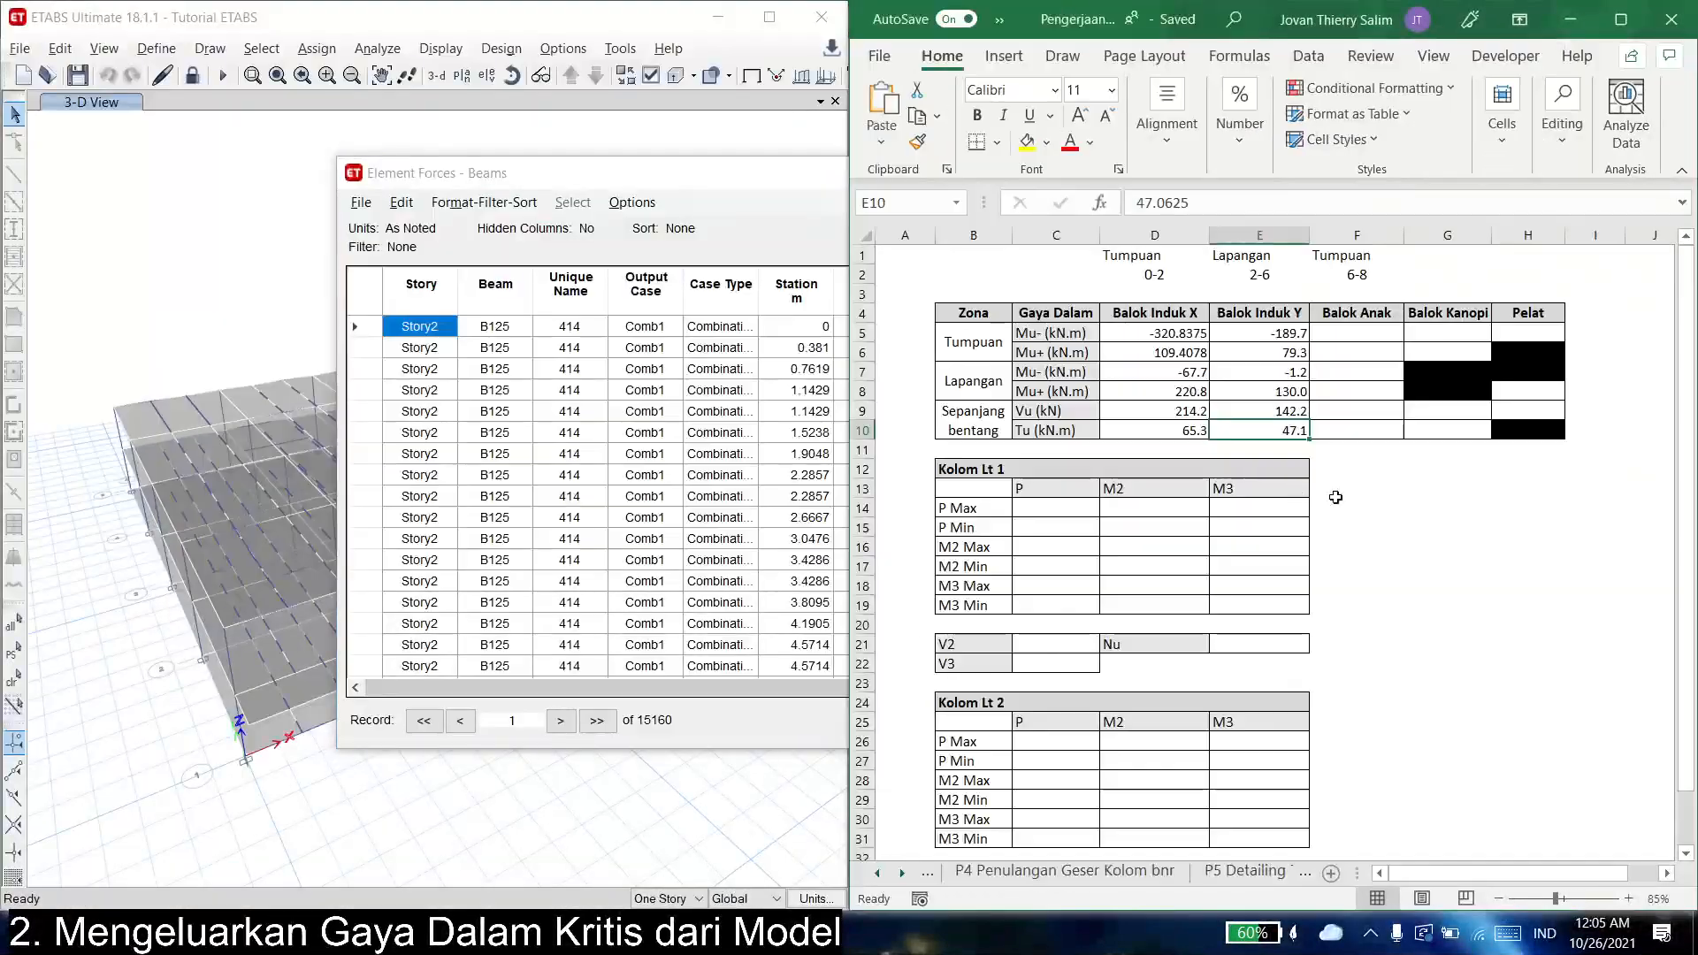
click(1363, 336)
right_click(1362, 341)
click(1472, 392)
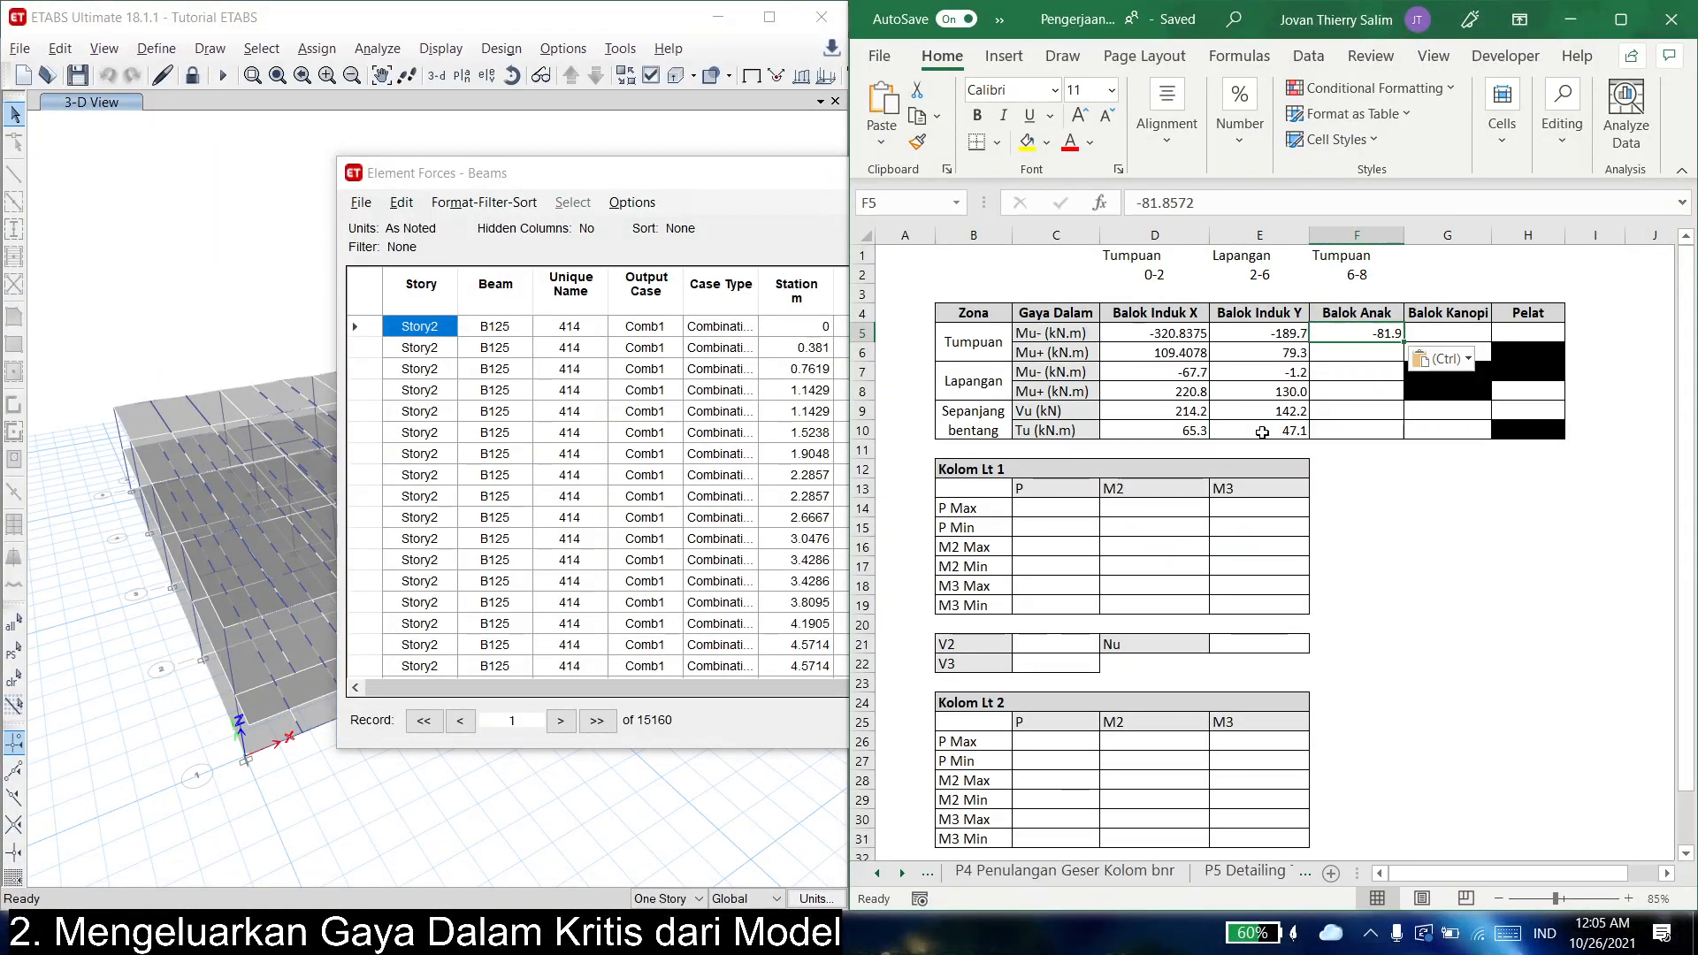
click(1265, 431)
- Return to the Book1 workbook and sort the filtered rows by M3 from largest to smallest
mouse_move(460, 935)
click(527, 823)
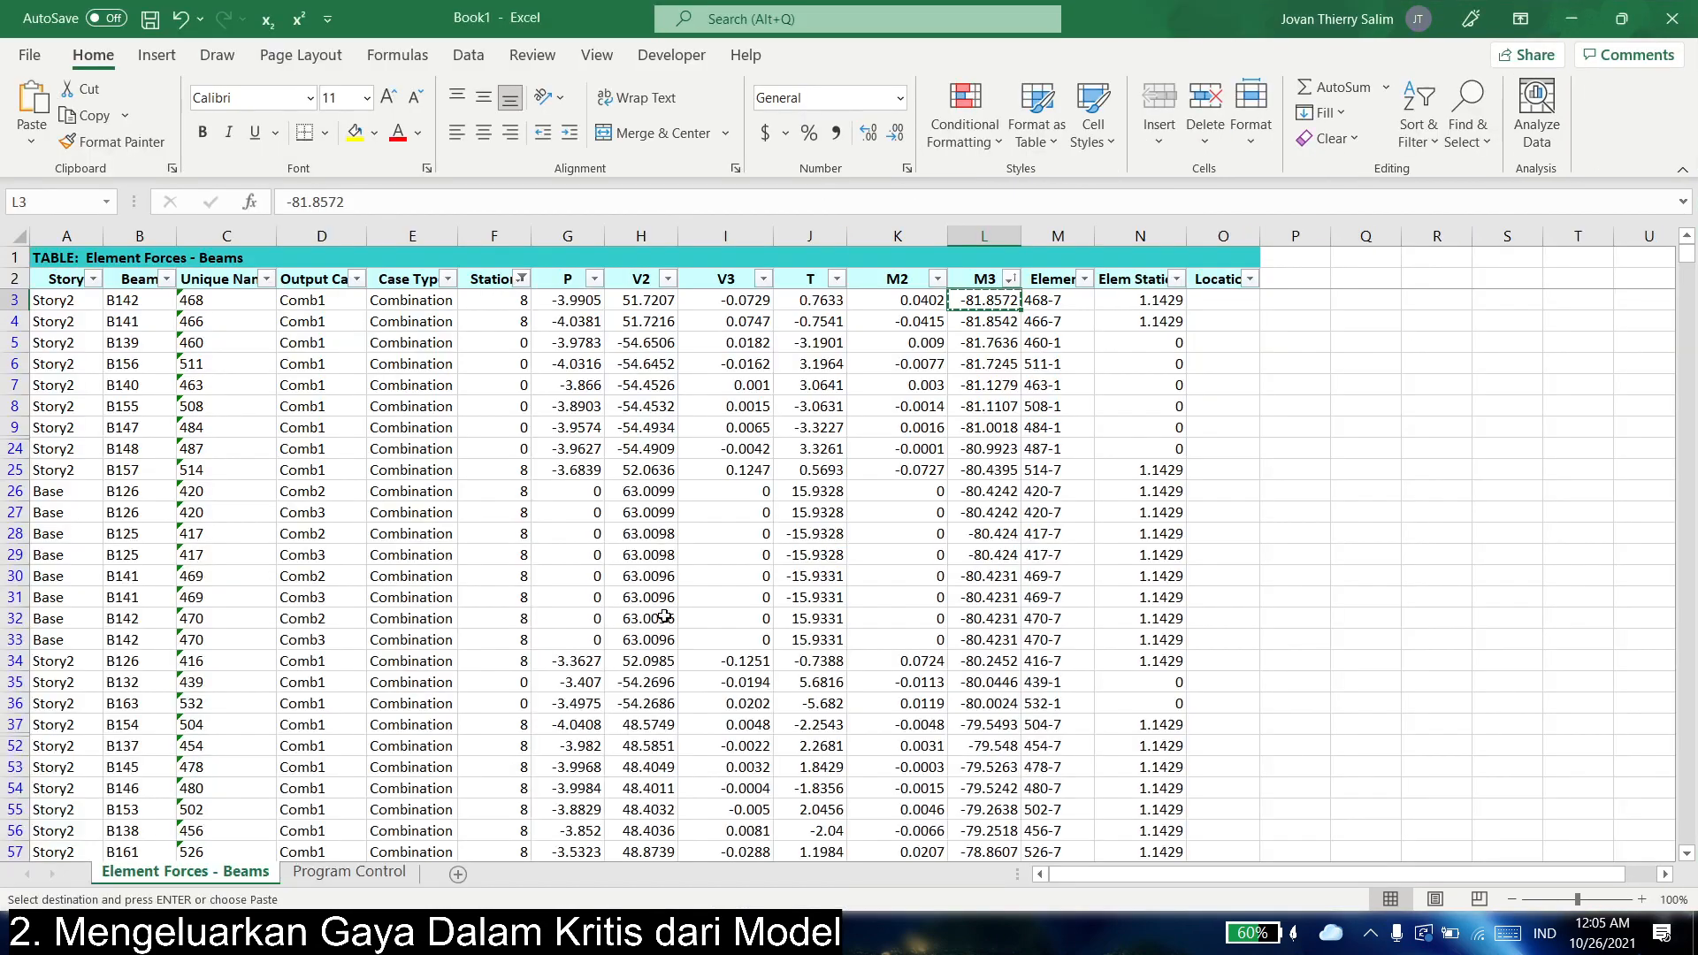
click(984, 385)
click(1009, 278)
click(991, 333)
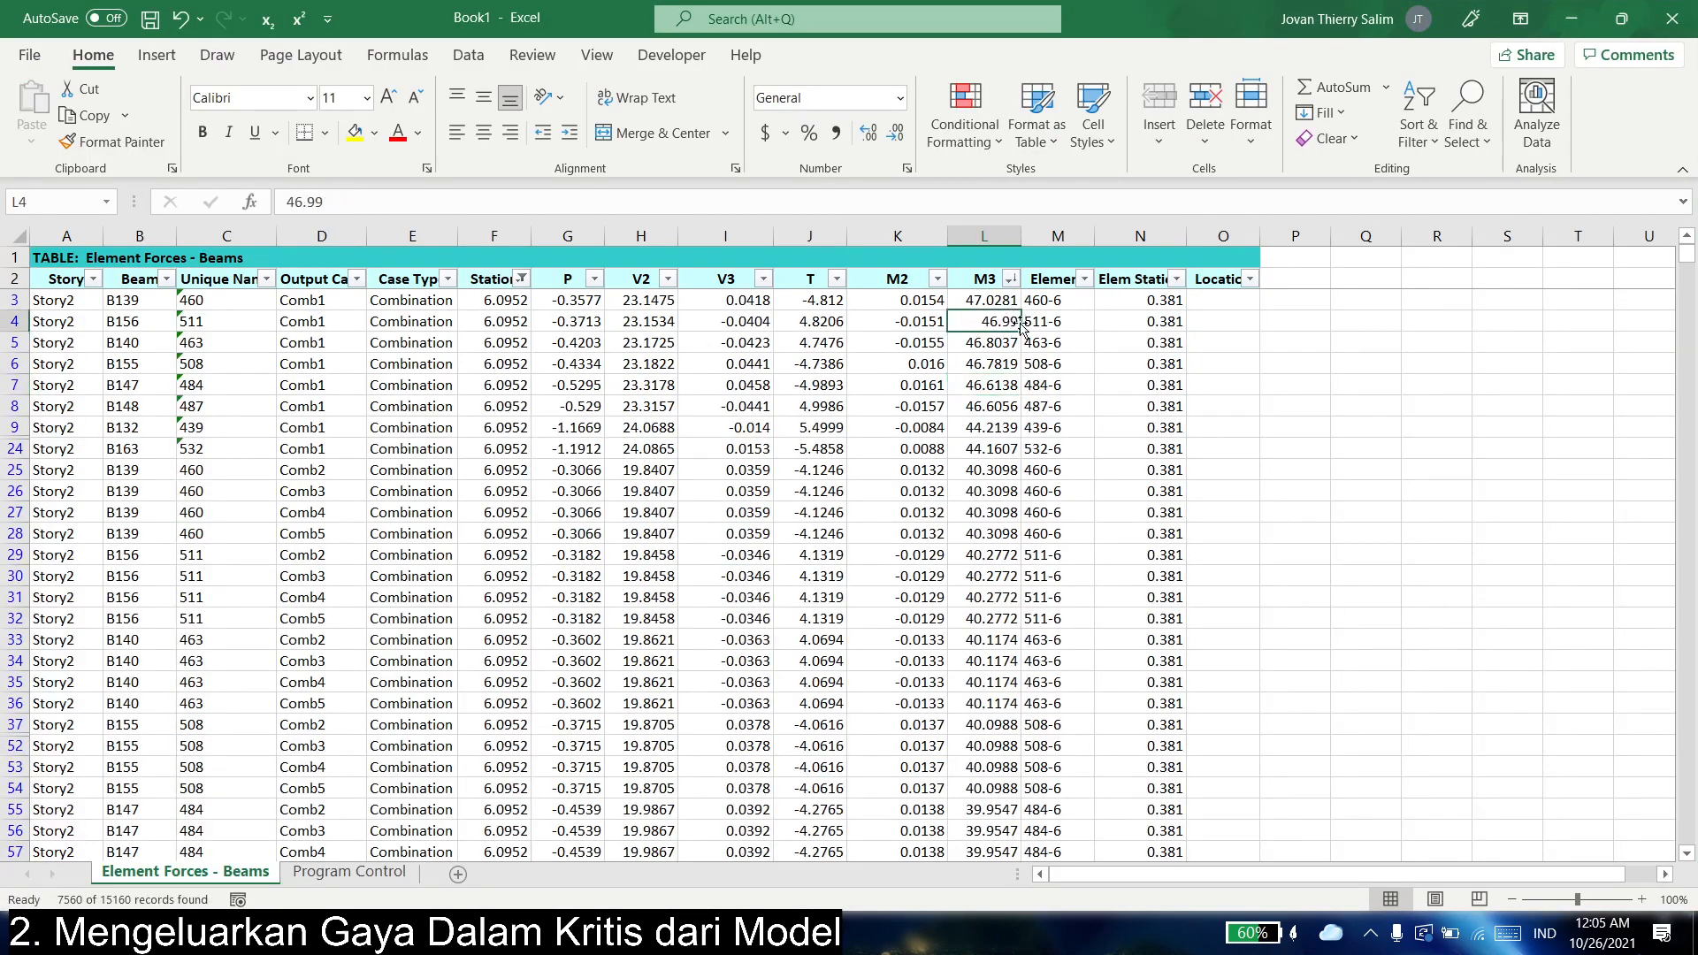
- Copy the highest M3 value, 47.0281, into the summary table's Balok Anak cell for Tumpuan Mu+, keeping the table's formatting
click(985, 300)
key(ctrl+c)
key(alt+Tab)
right_click(1364, 352)
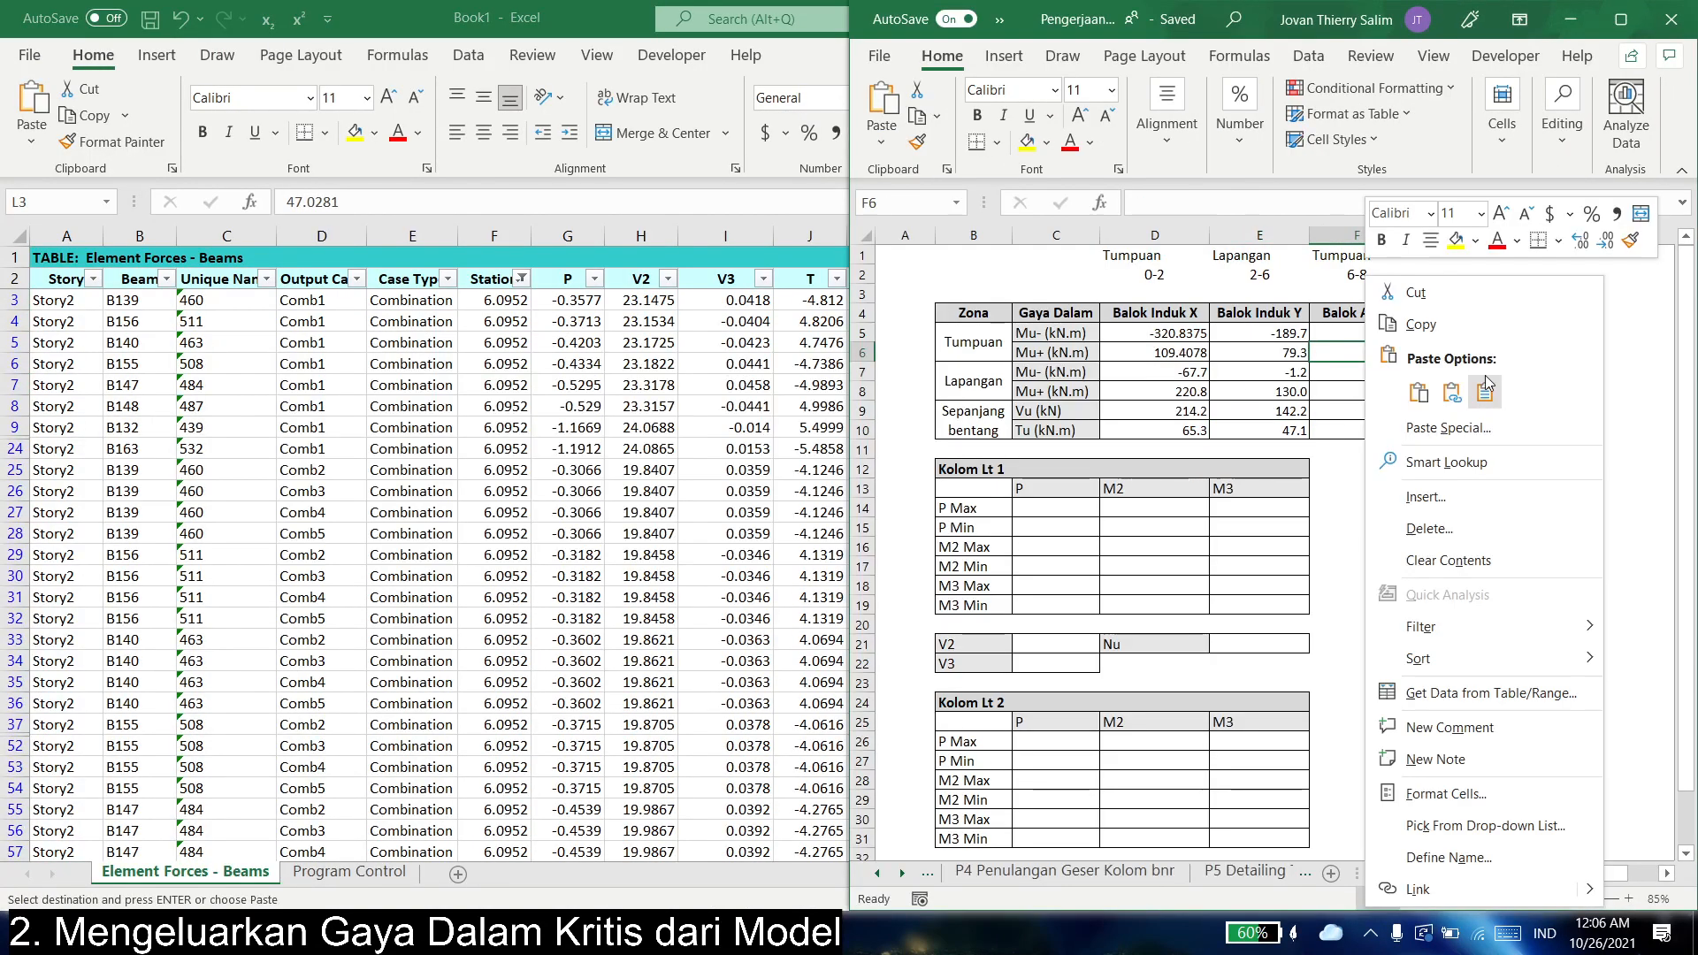
click(1484, 392)
click(1274, 352)
drag(1348, 333, 1358, 349)
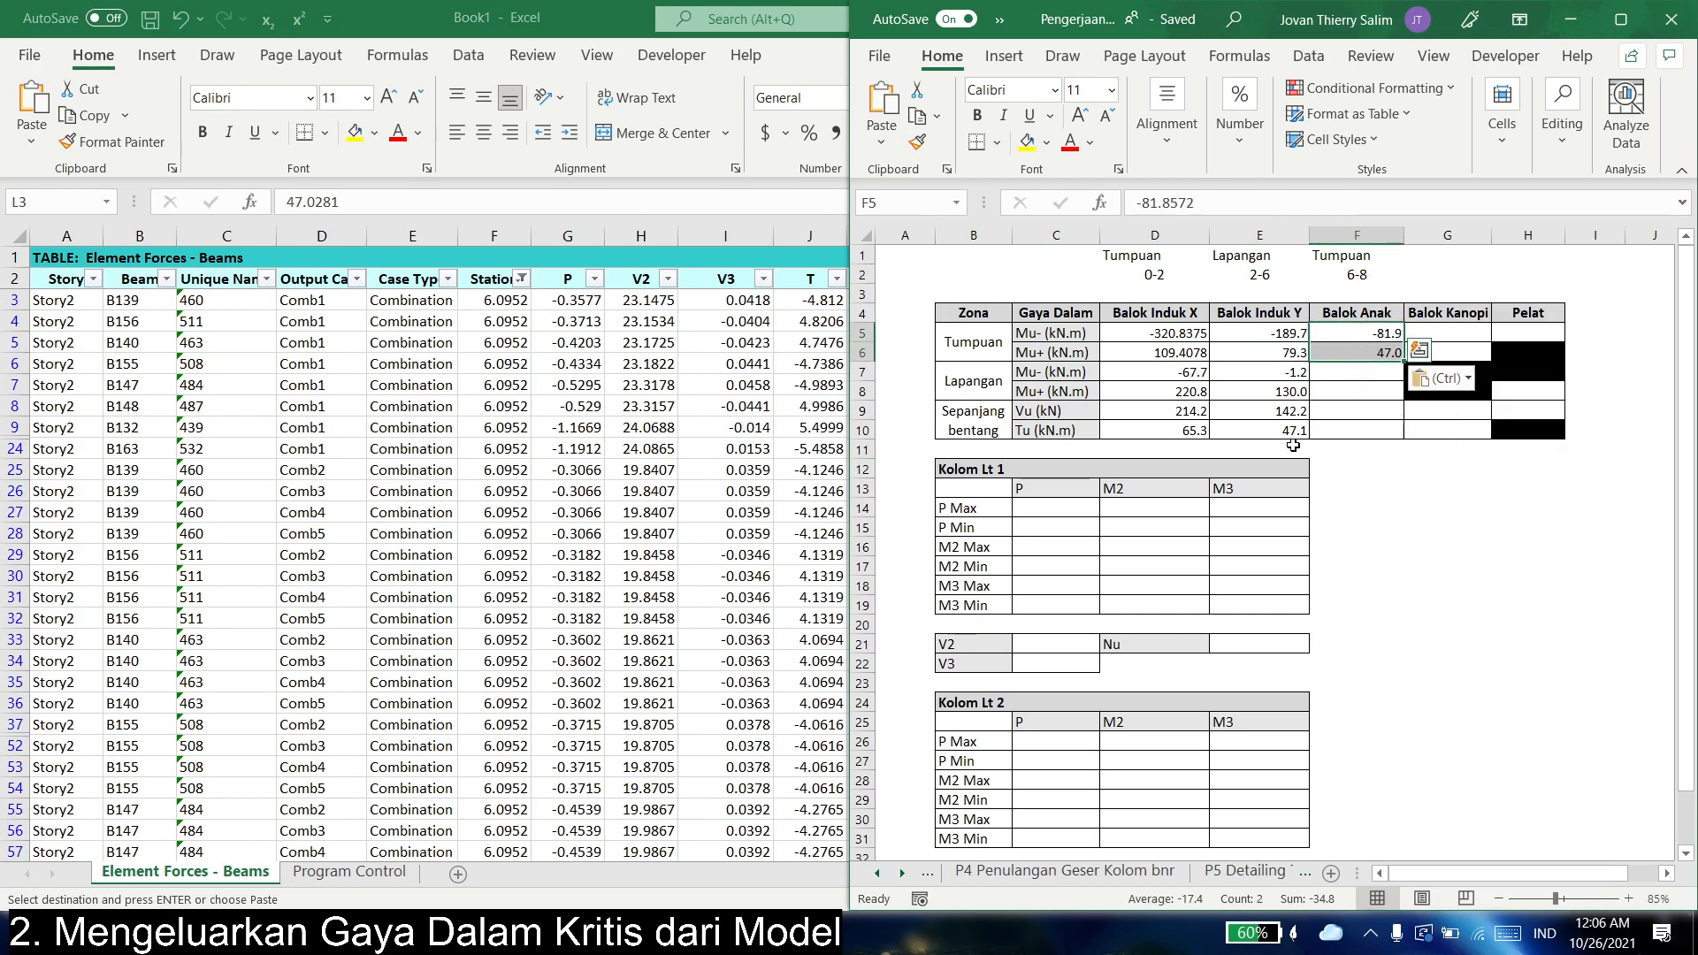
- Change the Station filter in Book1 to values greater than or equal to 2 and less than or equal to 6
key(alt+Tab)
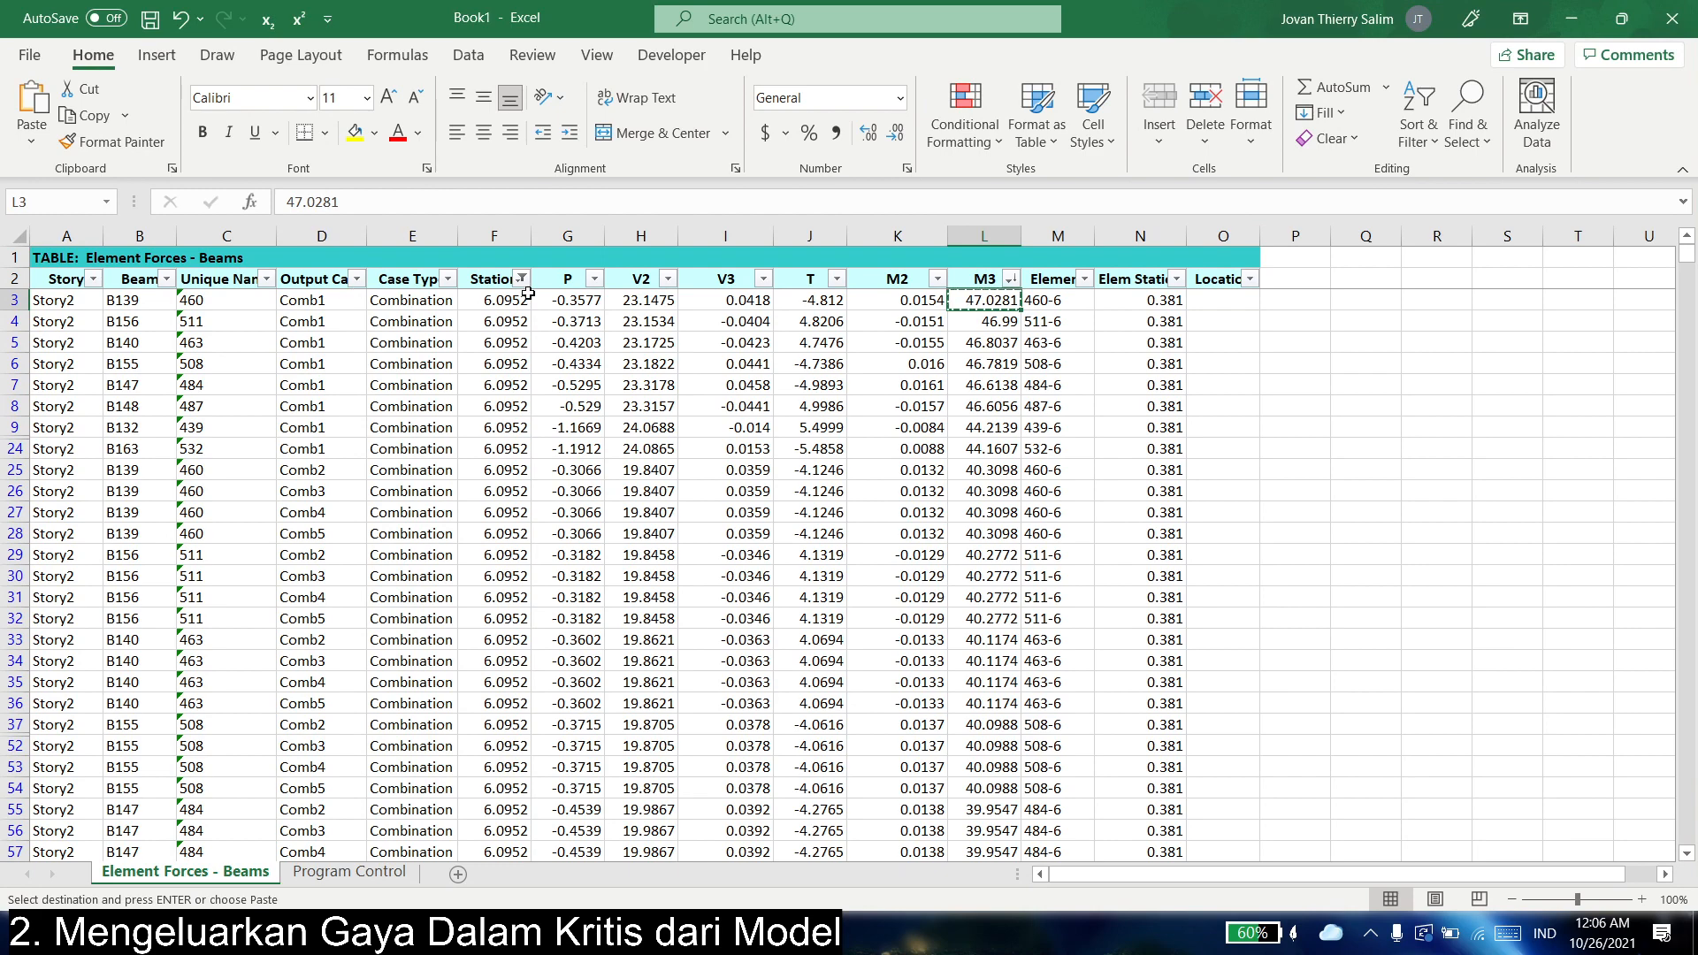
key(alt+Tab)
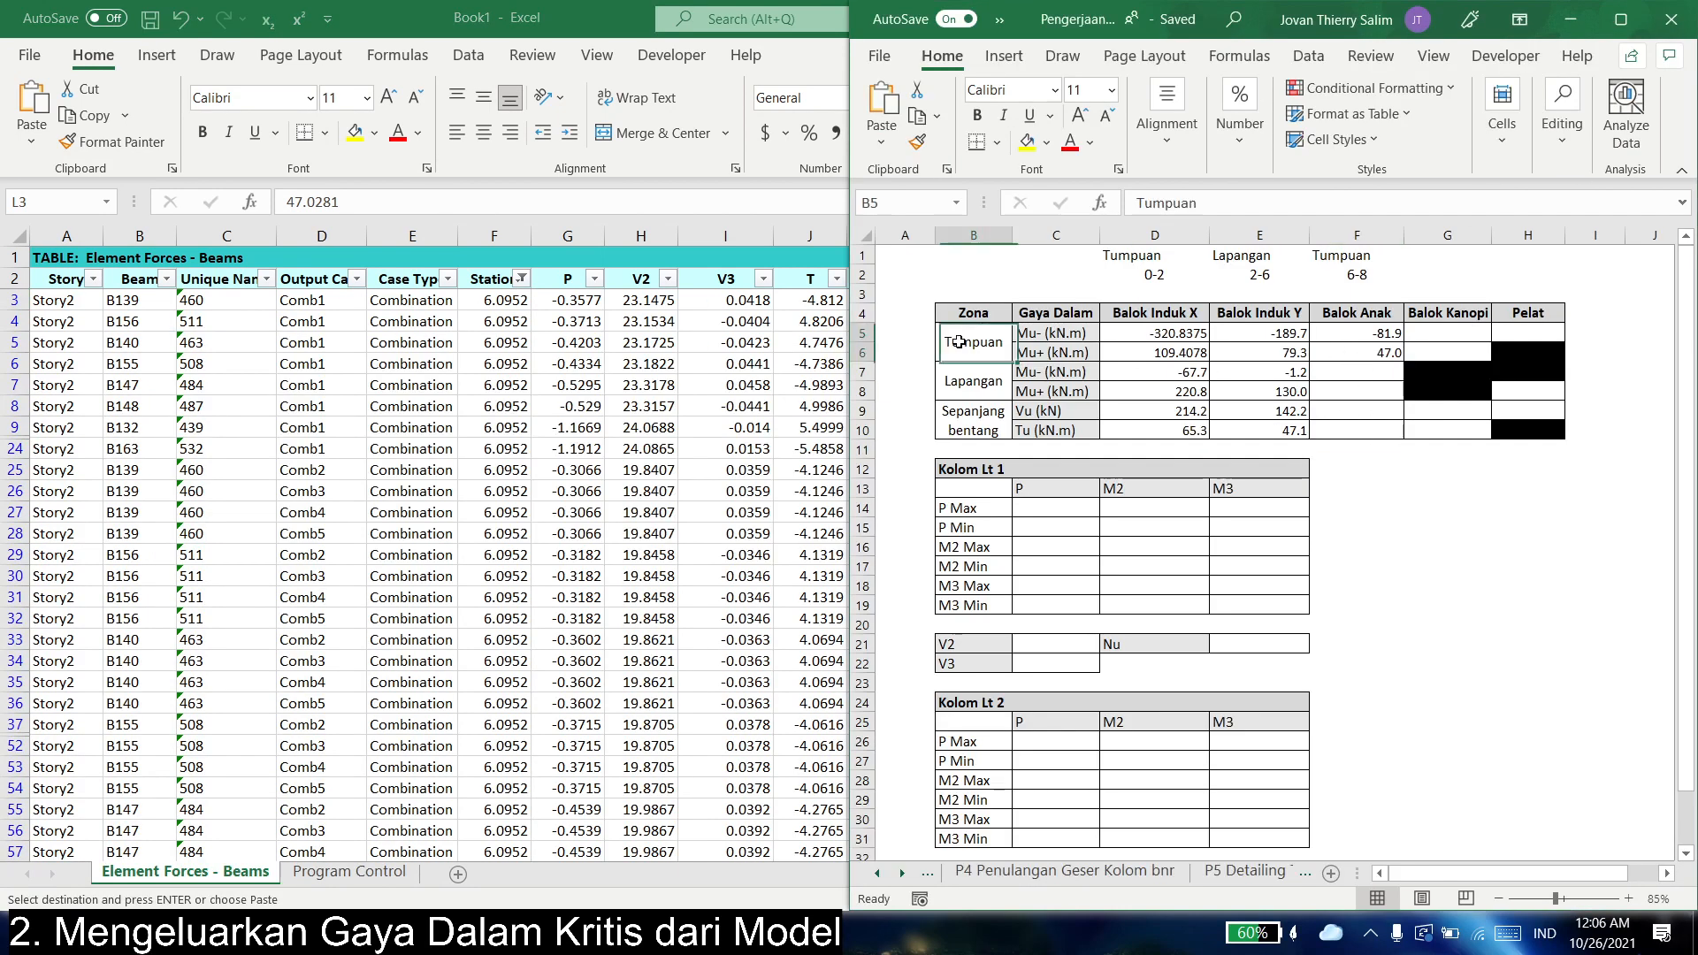
key(alt+Tab)
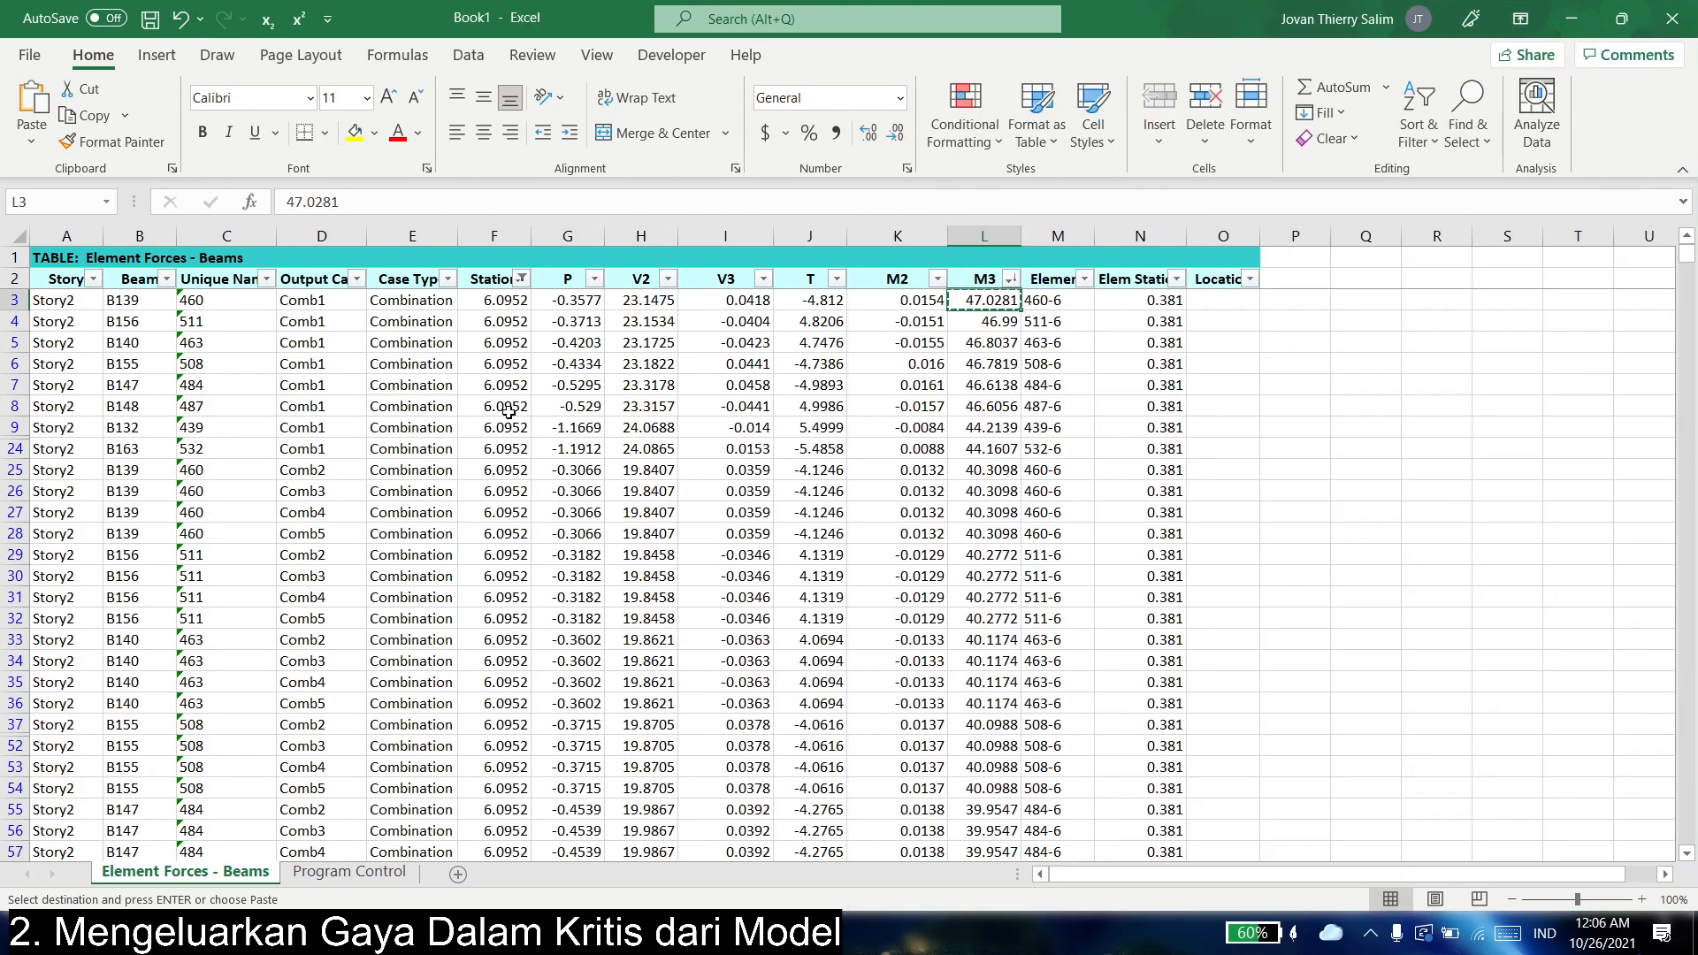
click(522, 279)
mouse_move(474, 482)
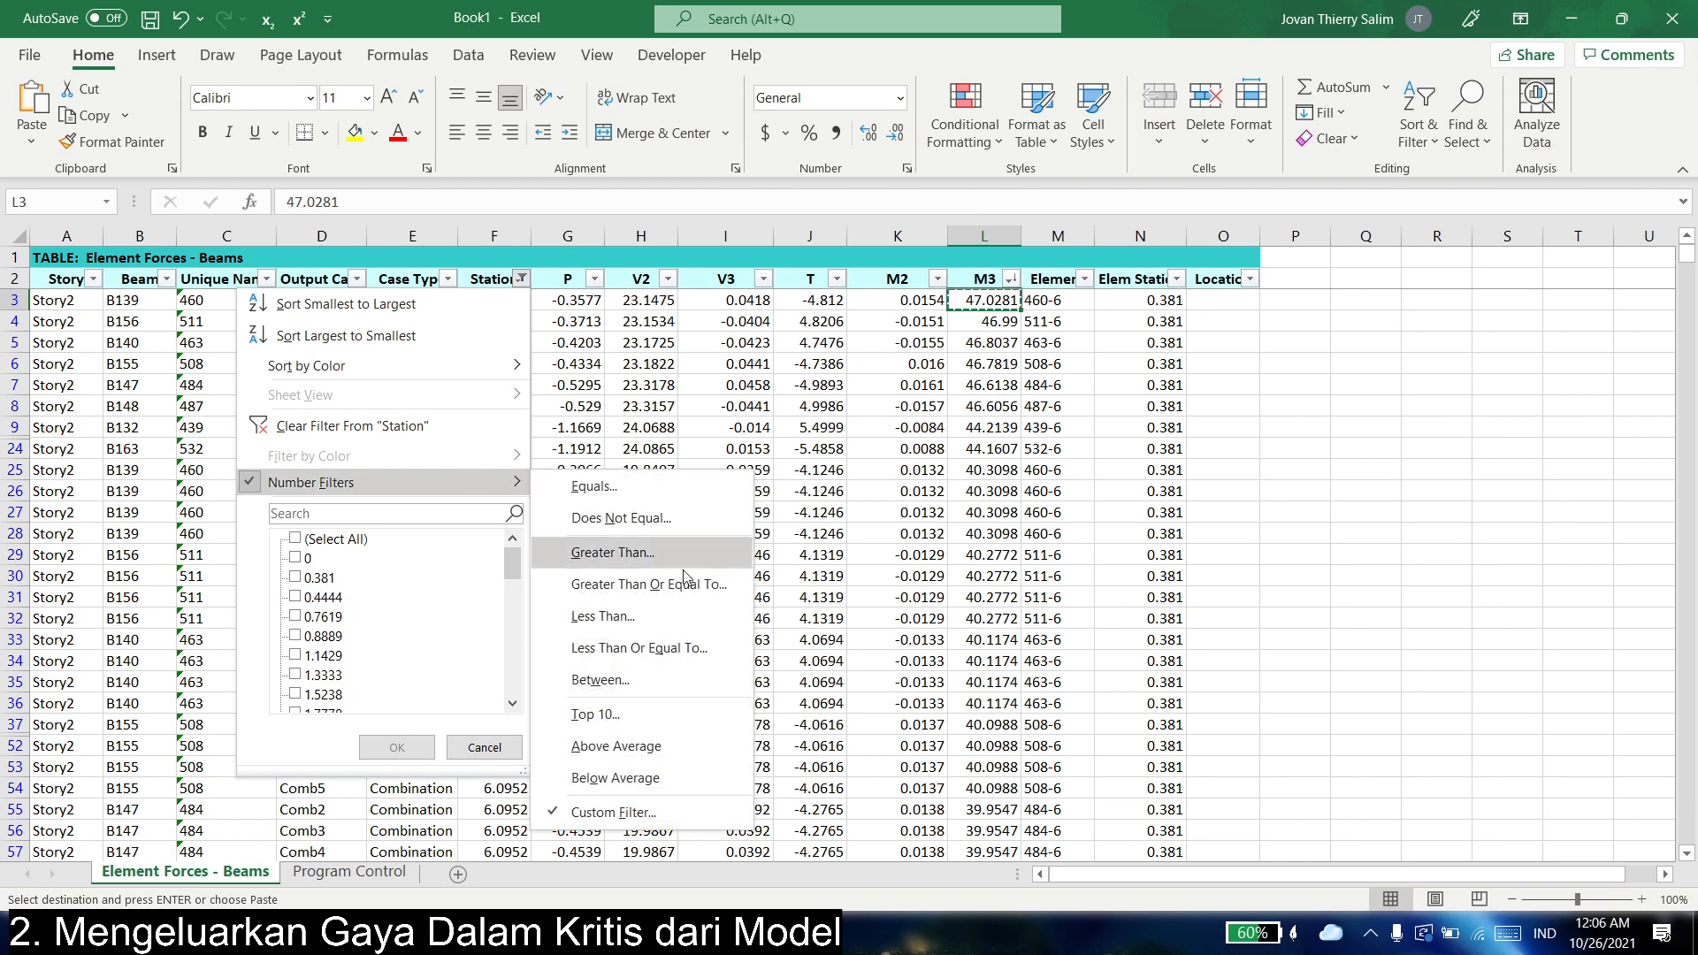
click(672, 812)
click(674, 330)
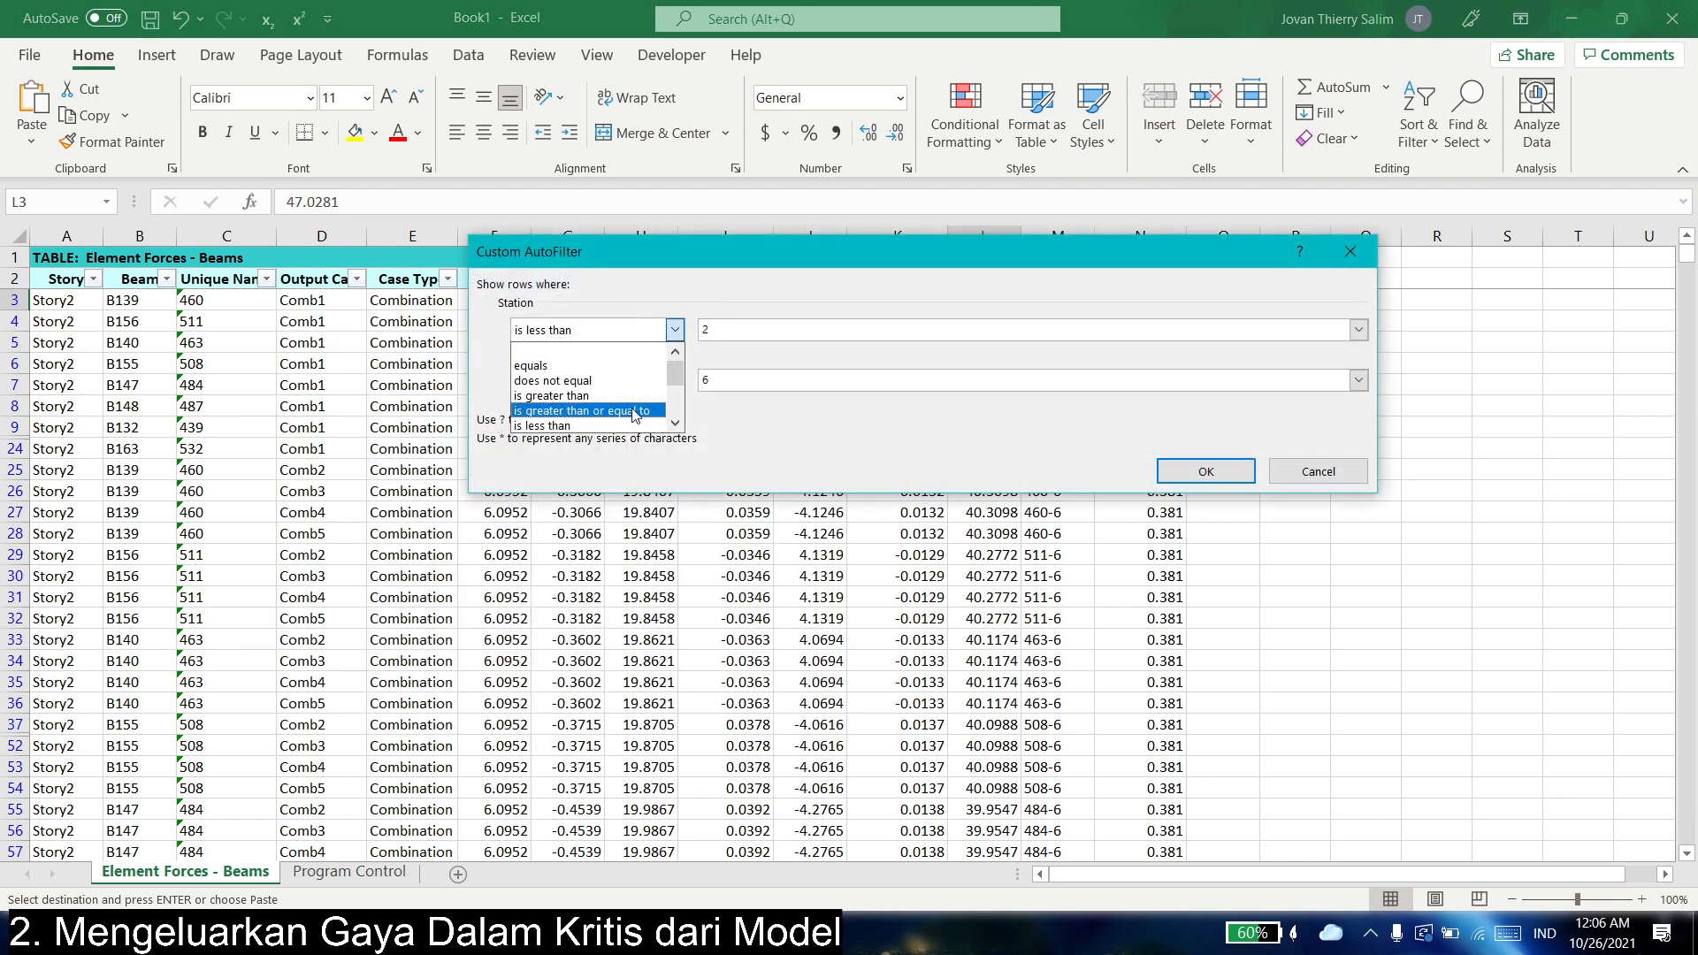
click(588, 410)
click(675, 380)
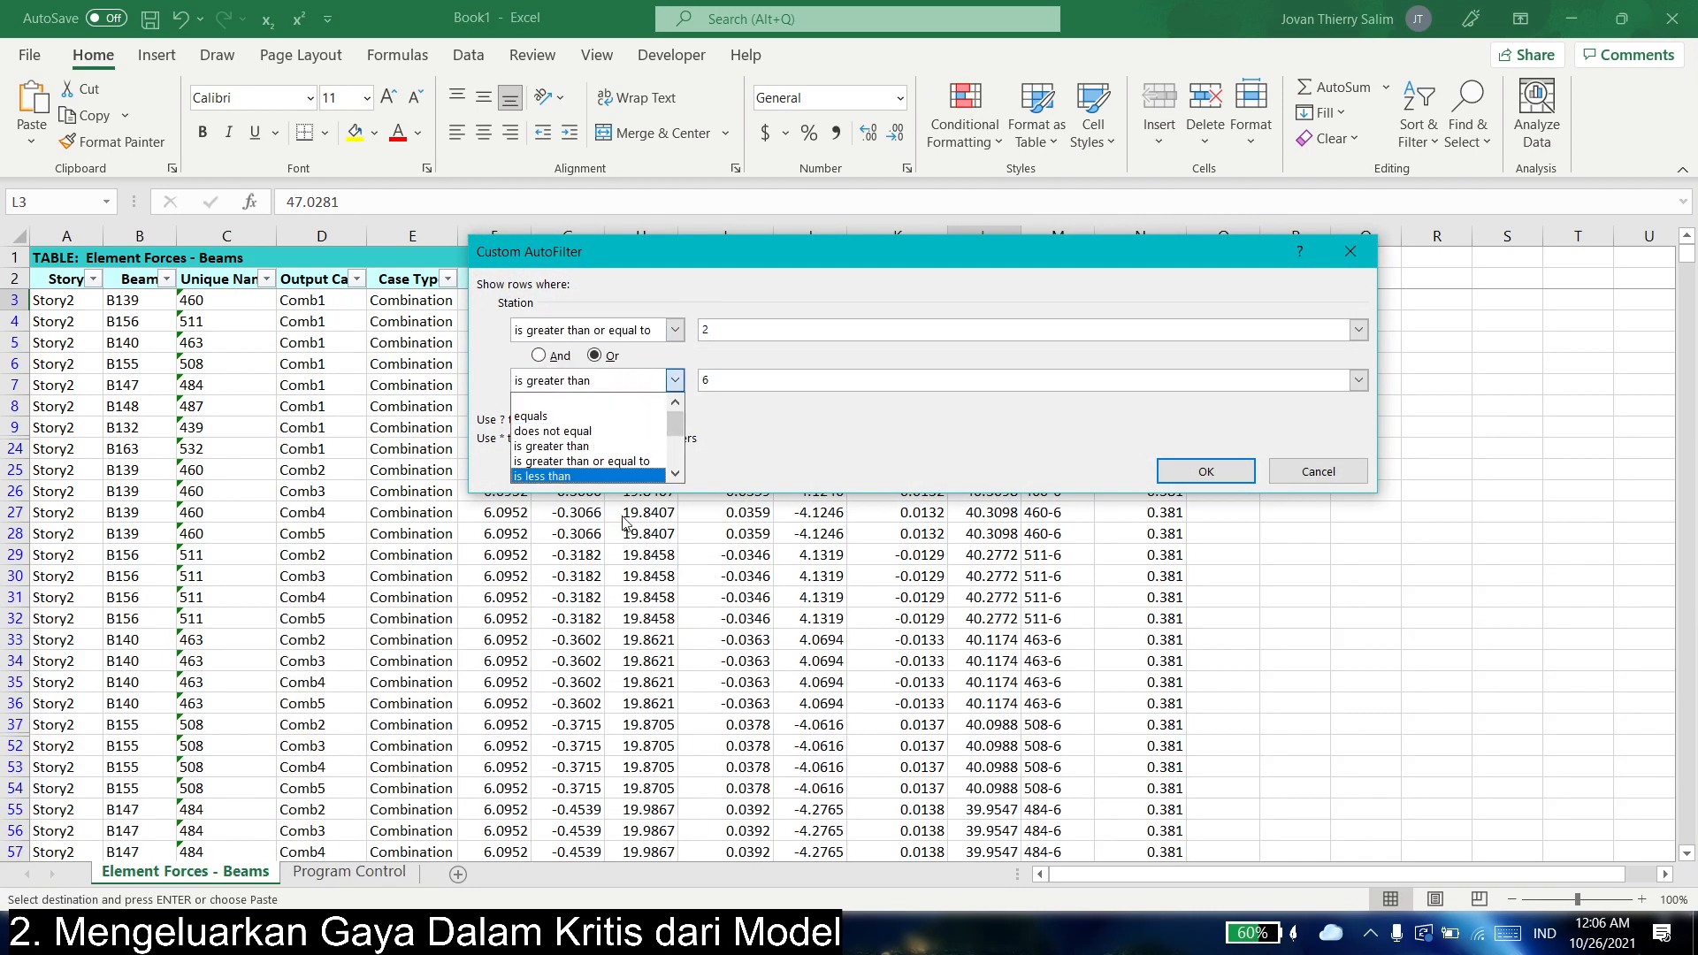
scroll(617, 454, down, 1)
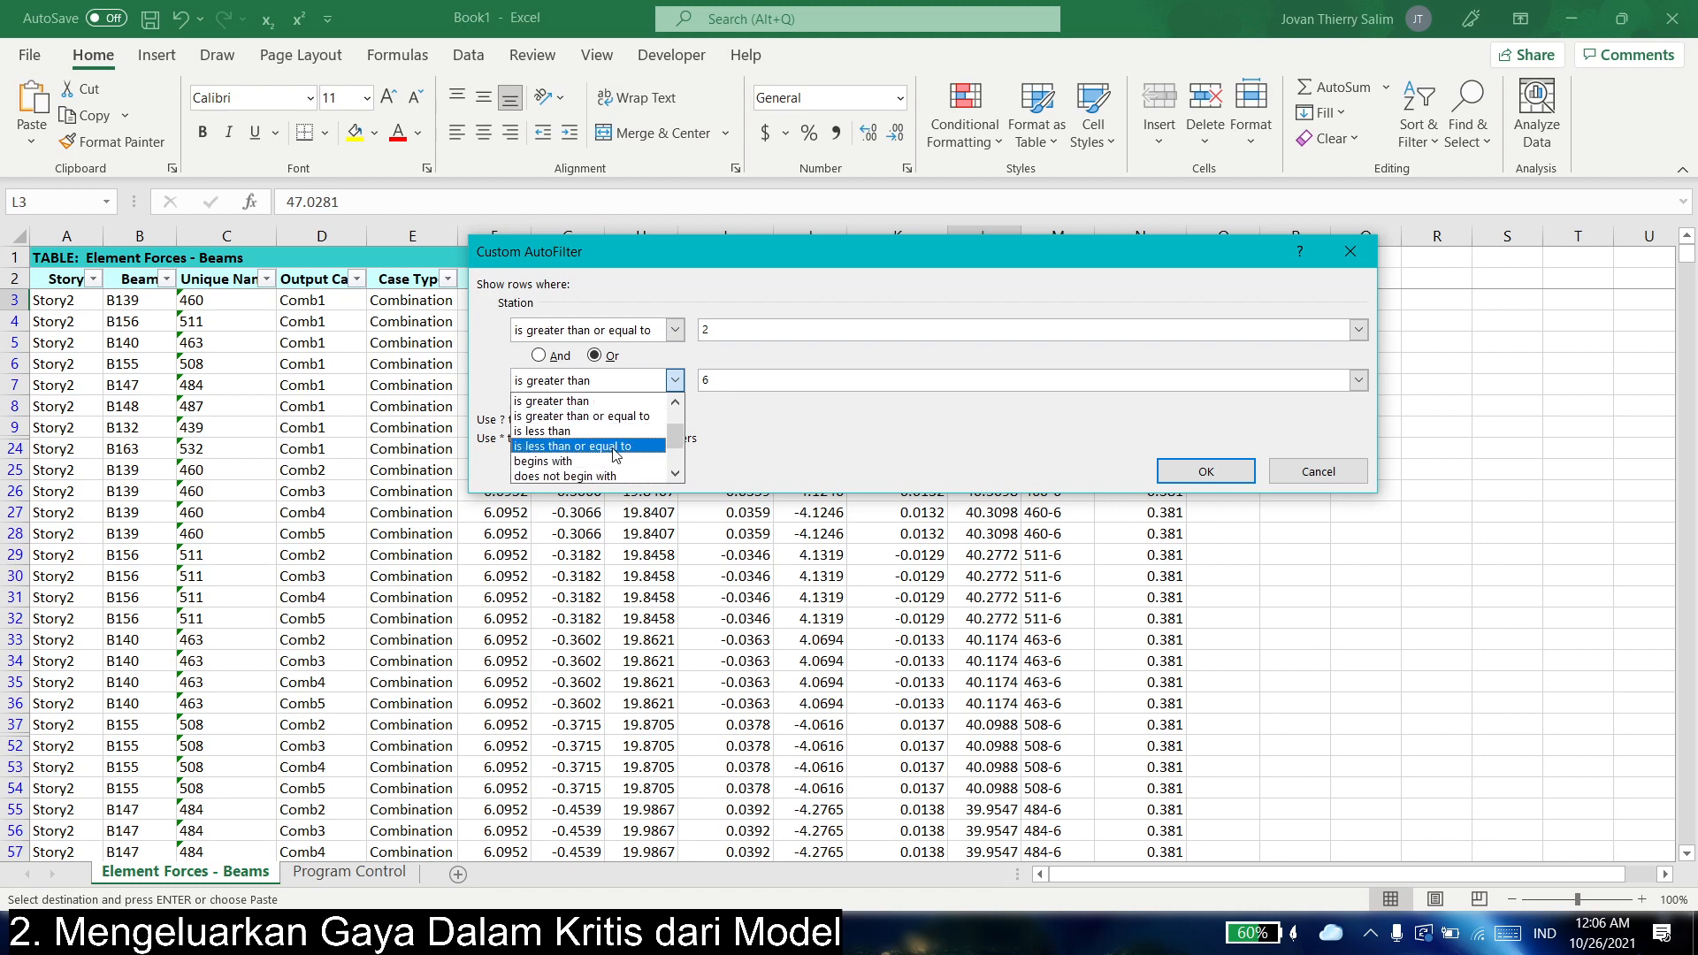
click(616, 454)
click(538, 354)
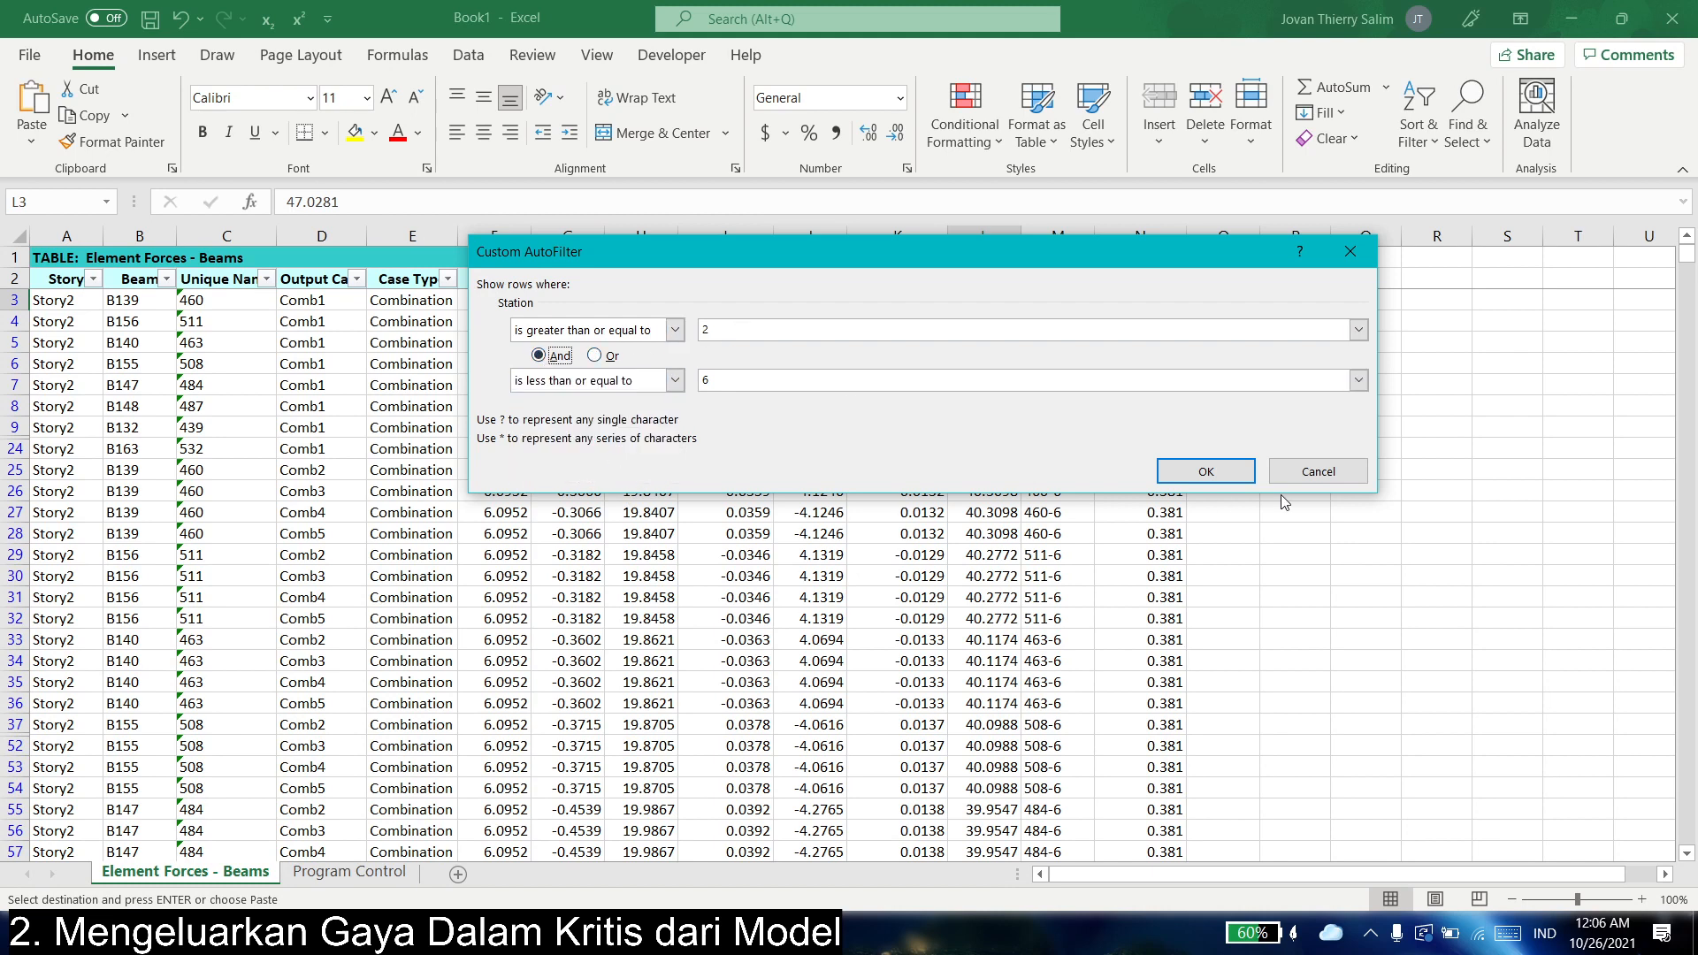
click(1208, 472)
click(984, 300)
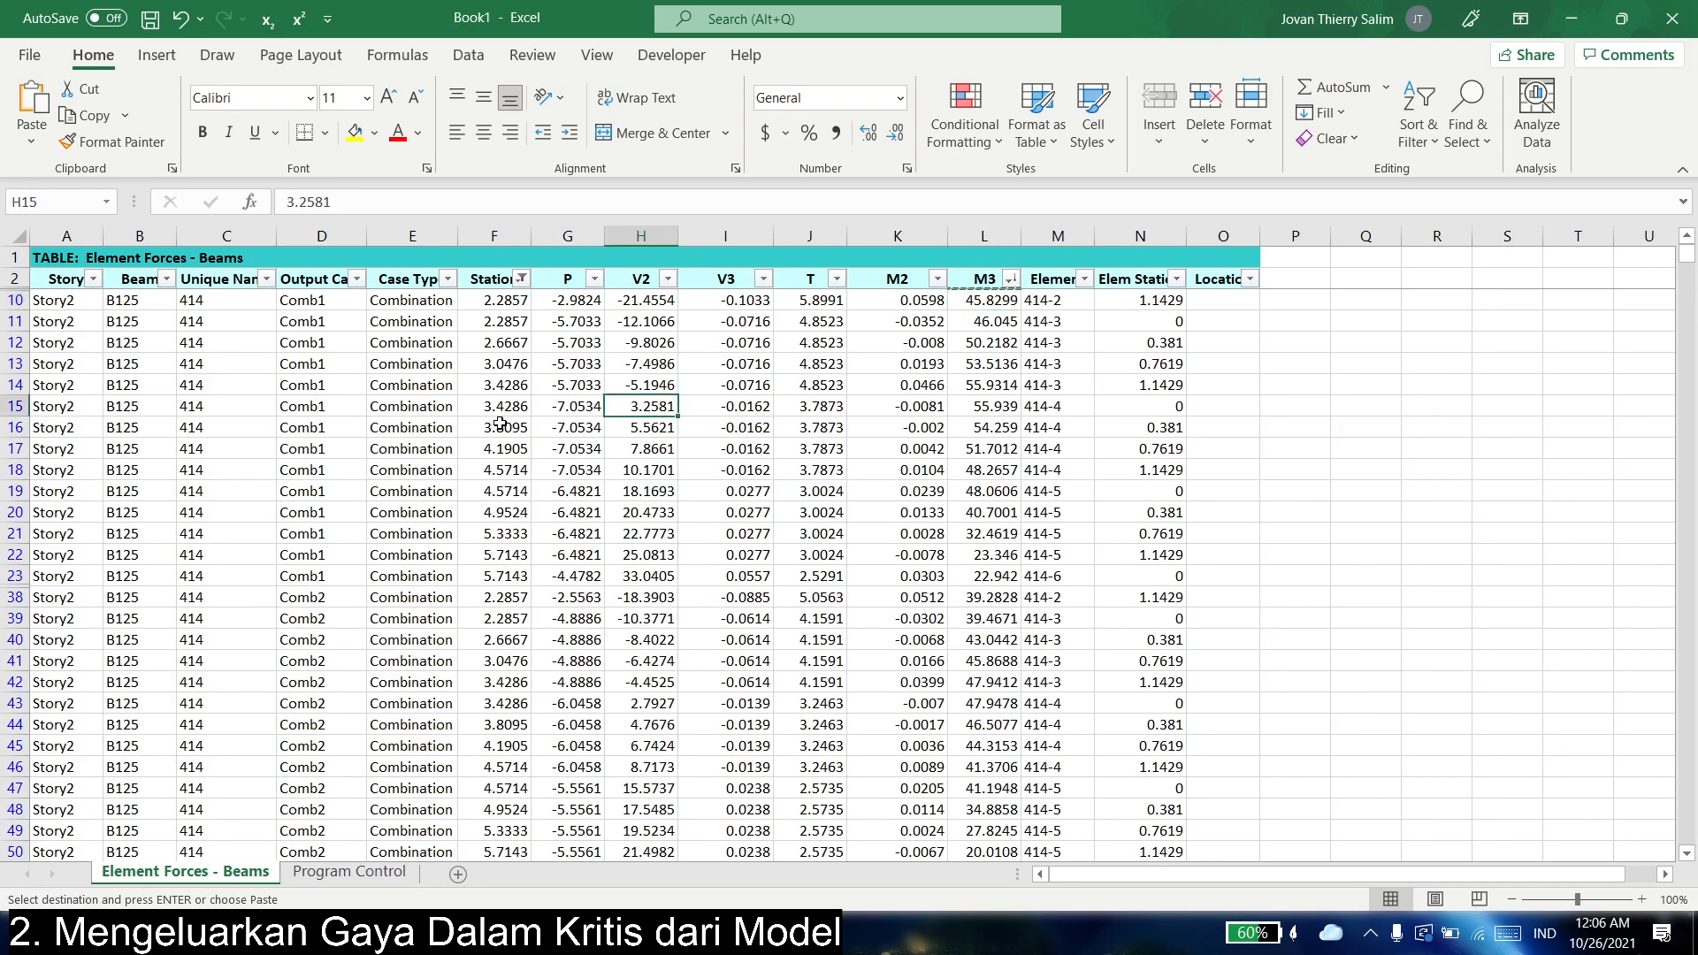
click(575, 428)
key(ctrl+s)
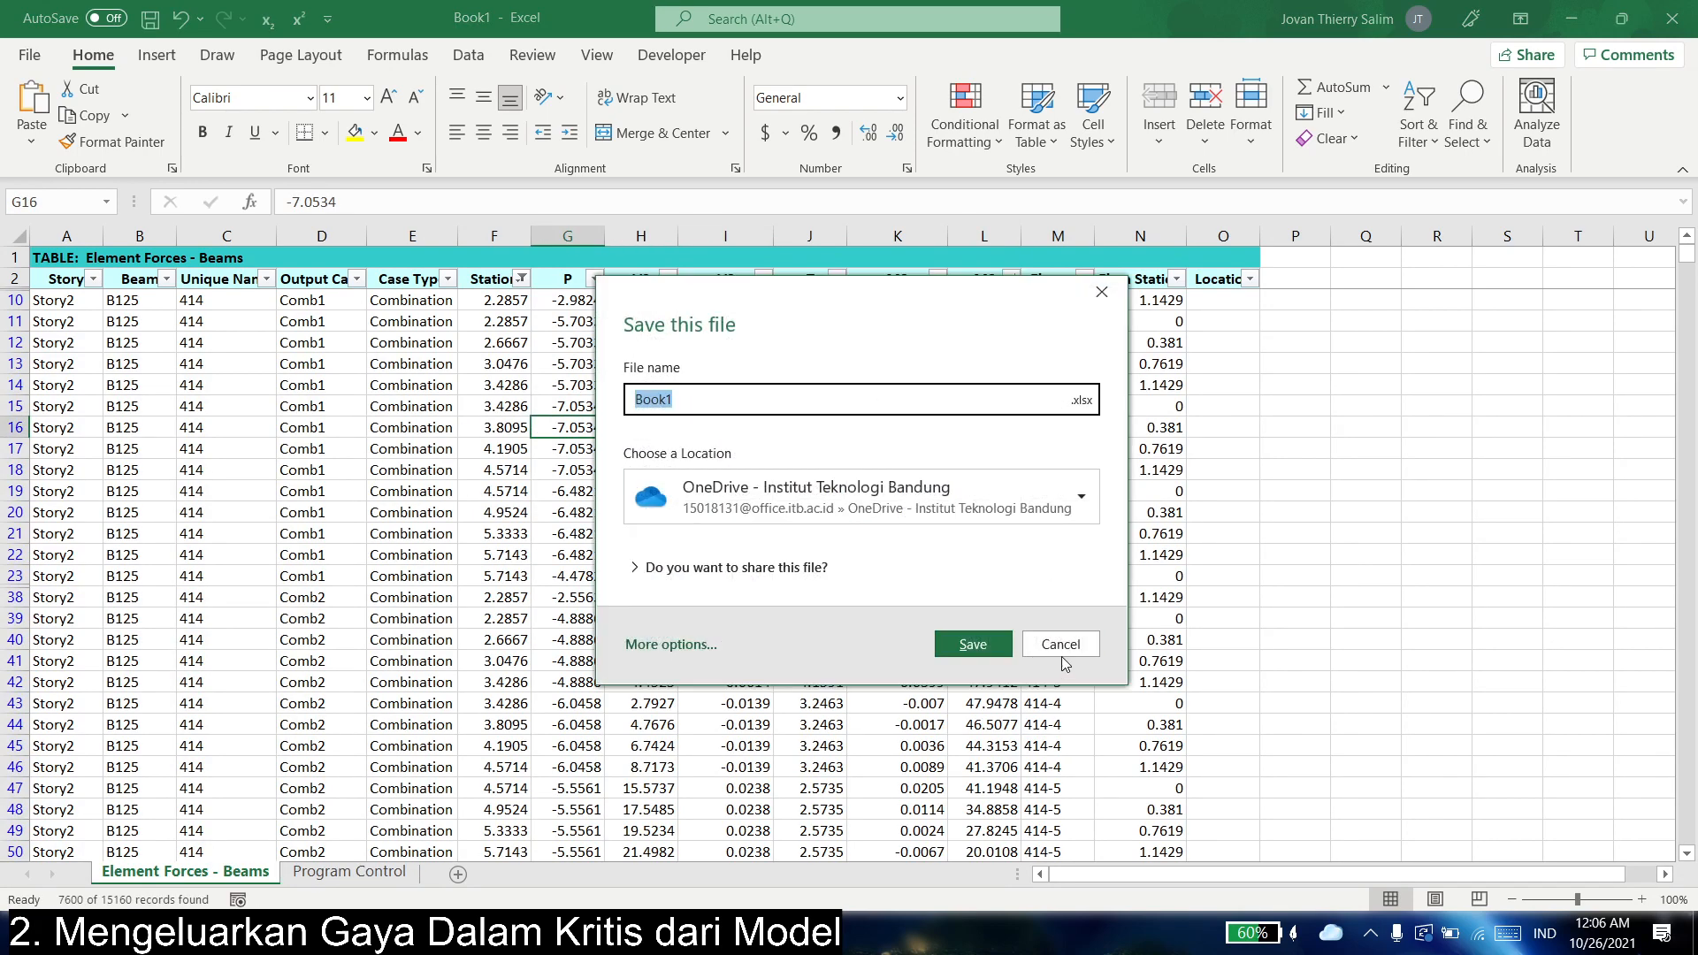
click(1060, 651)
click(933, 510)
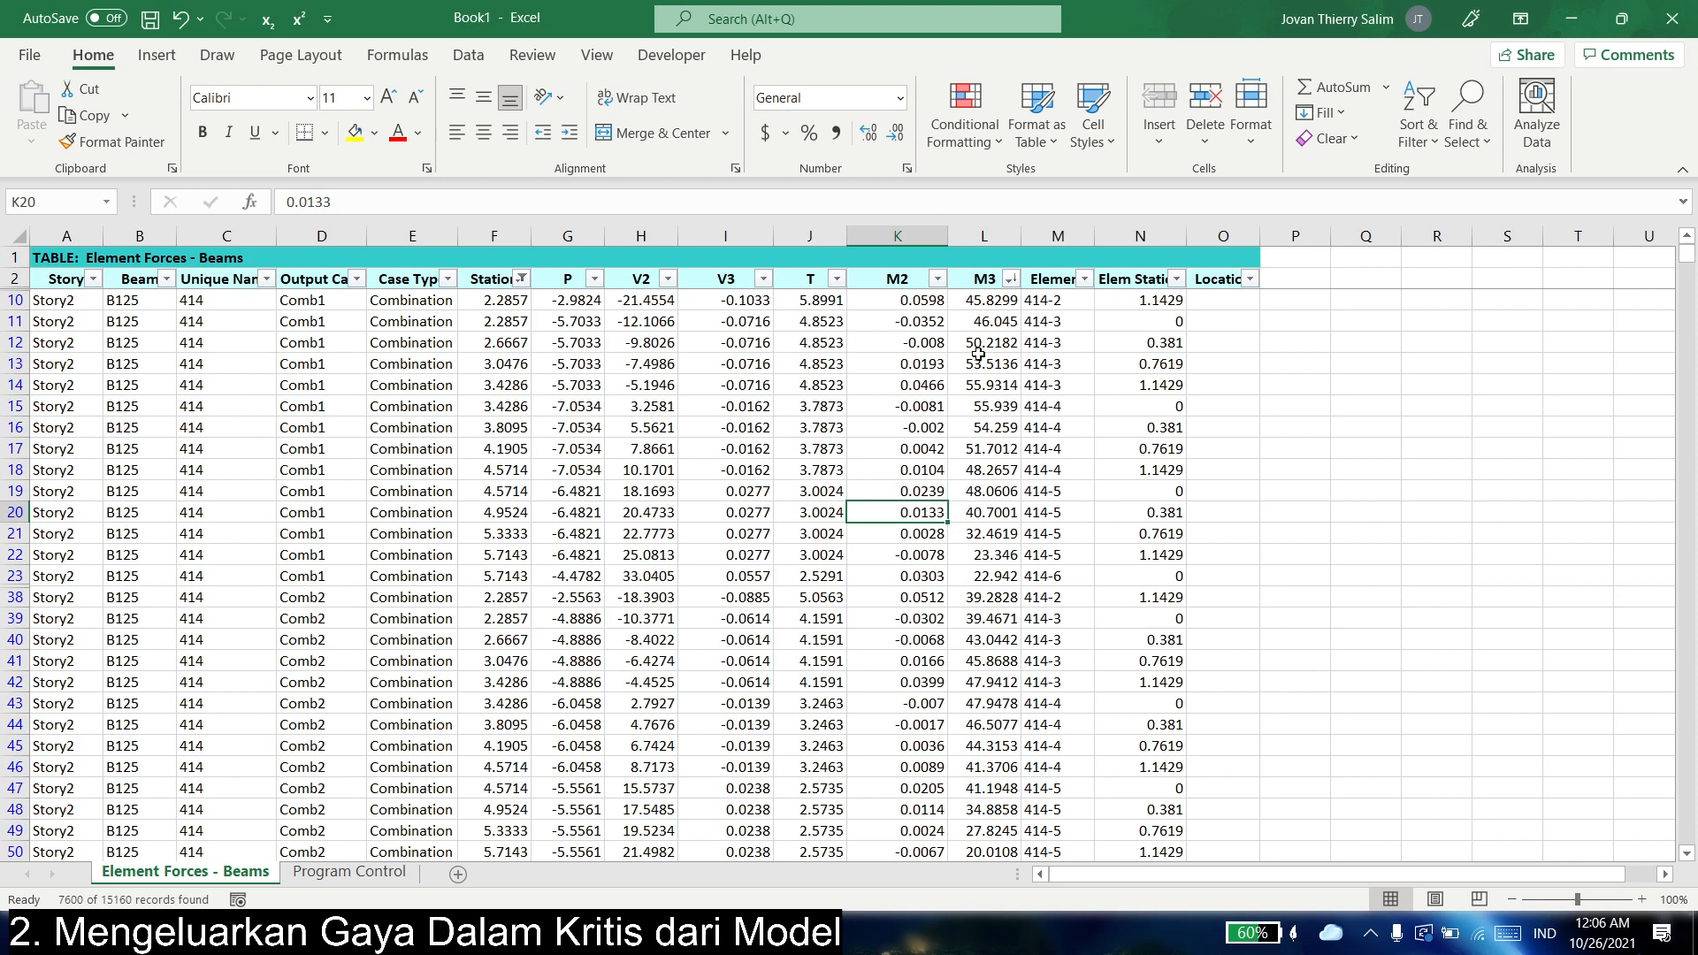
- Sort the midspan rows by M3 from largest to smallest
click(932, 299)
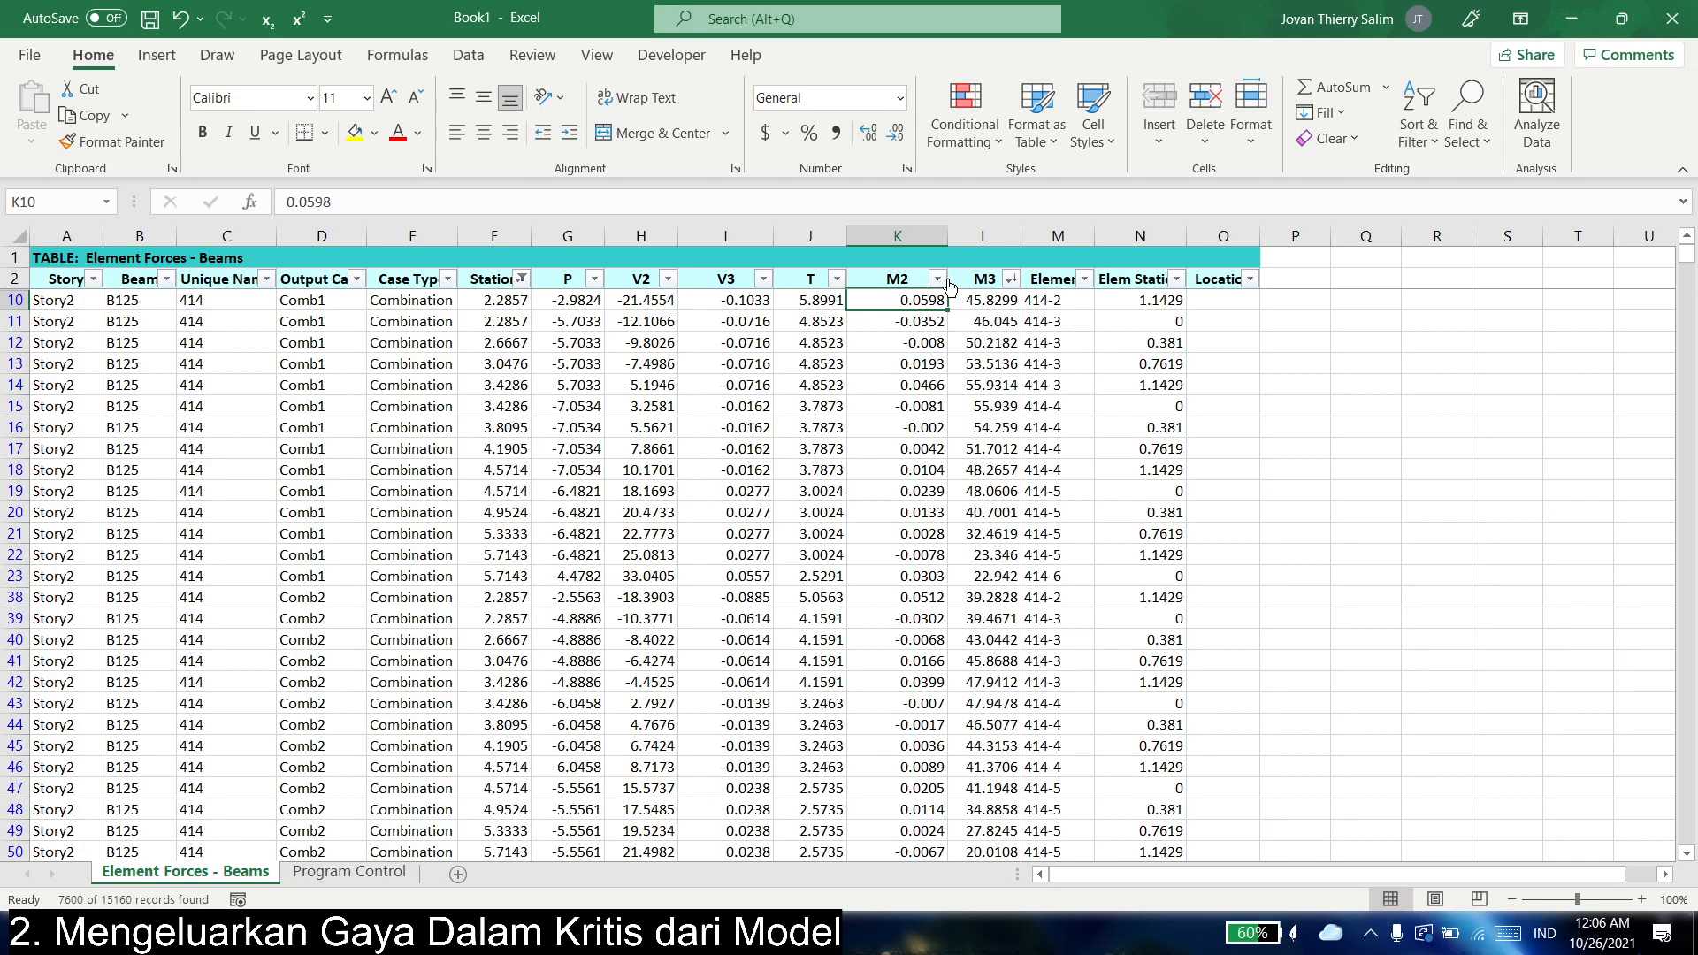
click(1011, 278)
click(778, 322)
- Copy the highest M3 value, 64.3227, into the summary table's Balok Anak cell for Lapangan Mu+, keeping the table's formatting
click(984, 300)
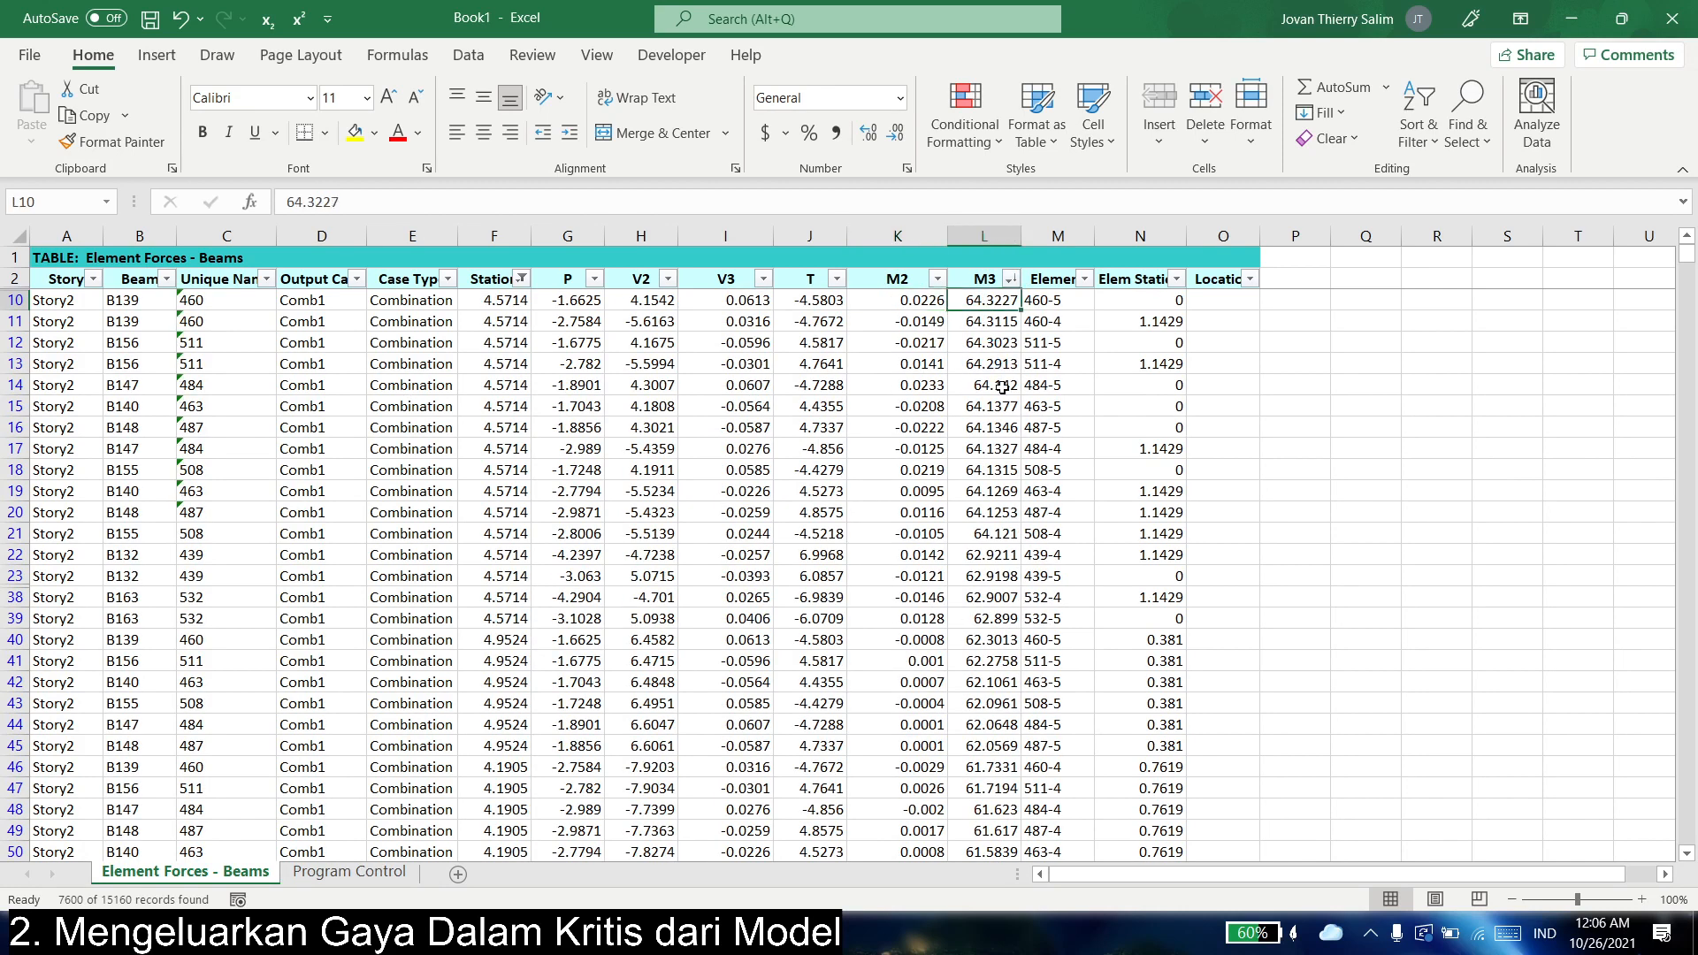
key(ctrl+c)
key(alt+Tab)
right_click(1350, 400)
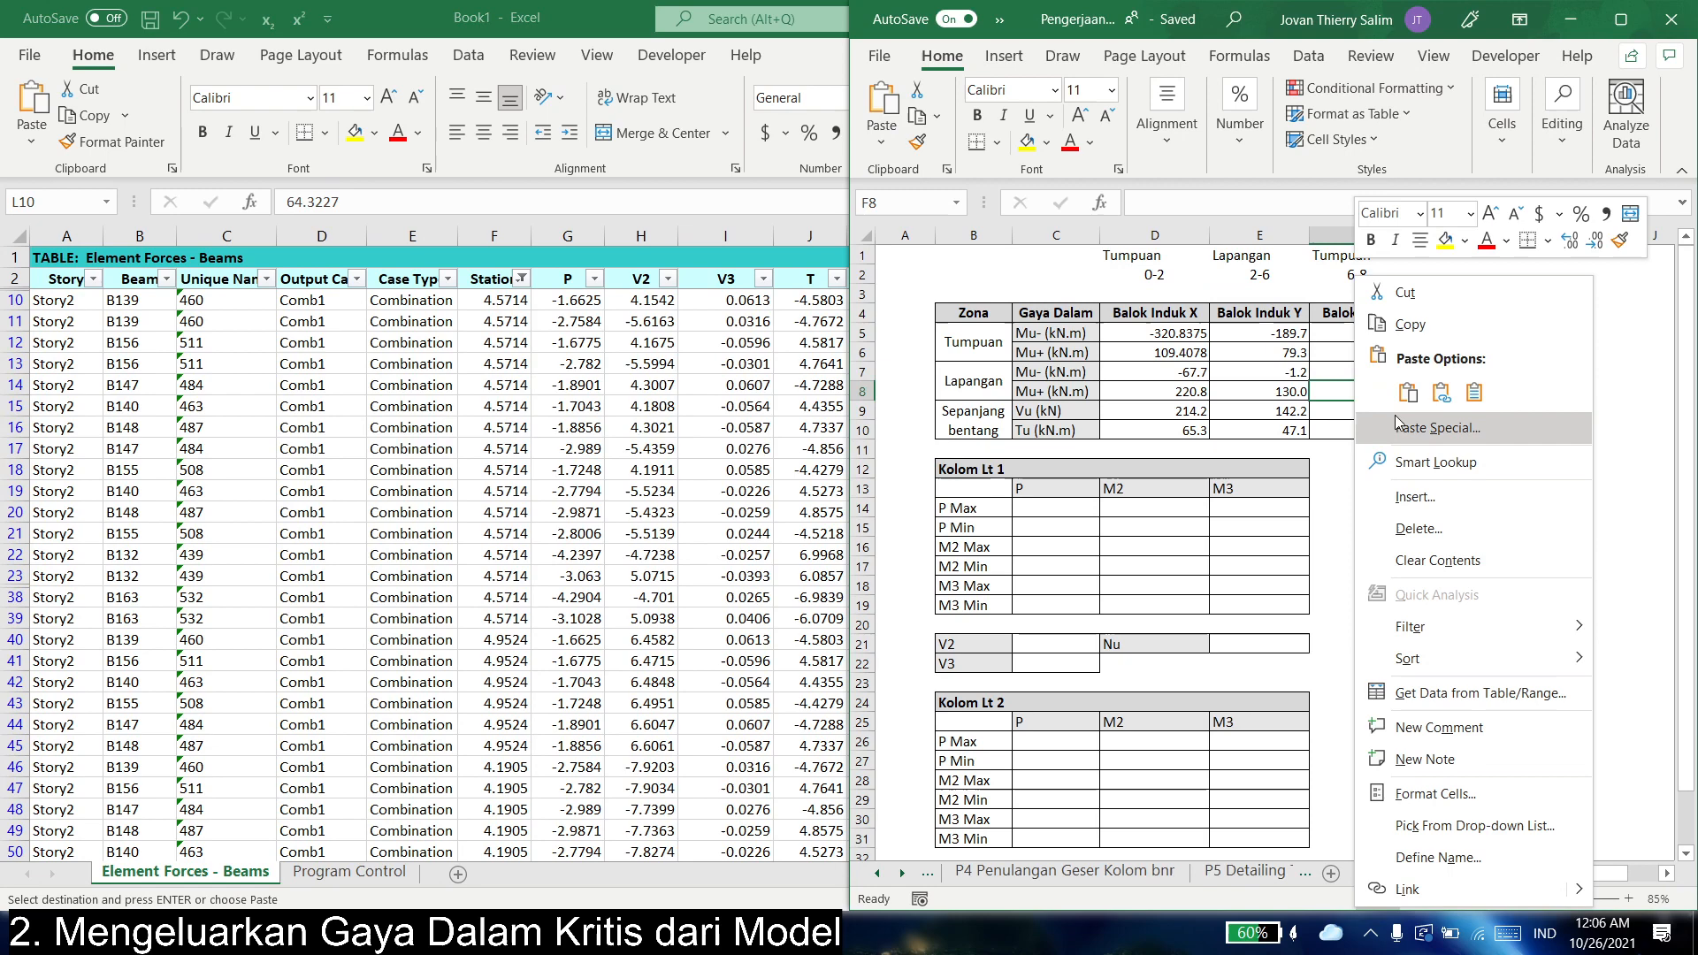
click(1473, 390)
- Return to the Book1 workbook and sort the midspan rows by M3 from smallest to largest
key(alt+Tab)
click(1010, 278)
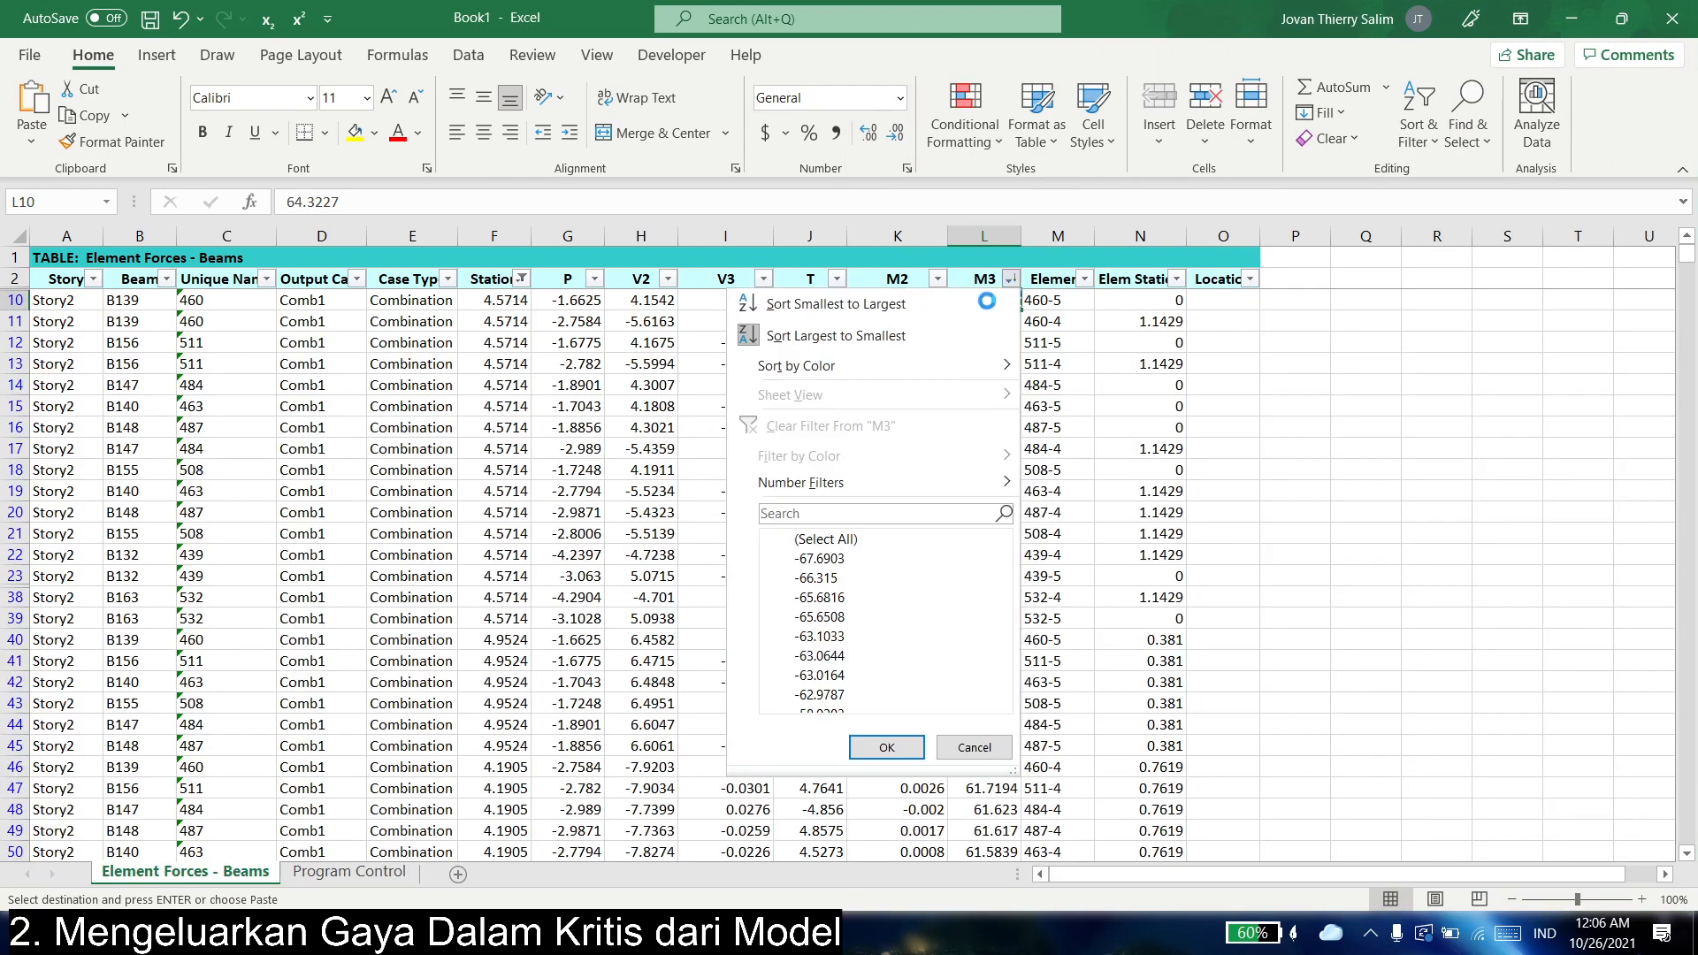
click(779, 301)
- Copy the lowest M3 value, -67.6903, into the summary table's Balok Anak cell for Lapangan Mu-, keeping the table's formatting
click(984, 300)
key(ctrl+c)
key(alt+Tab)
right_click(1389, 372)
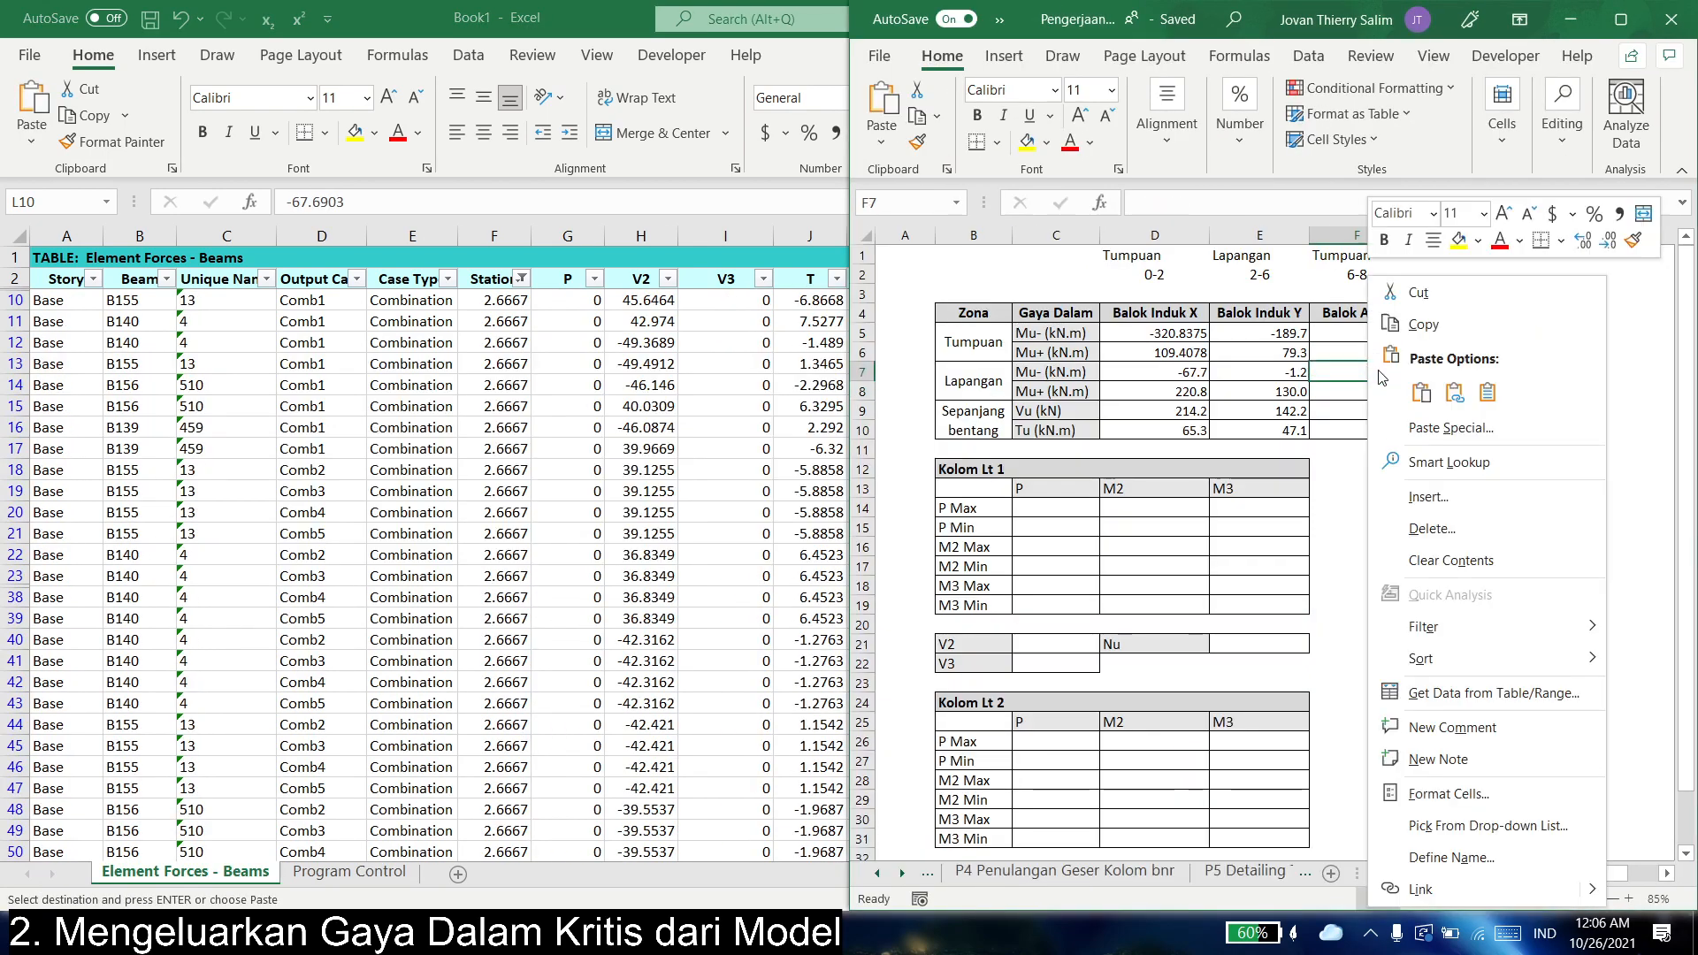
click(1482, 390)
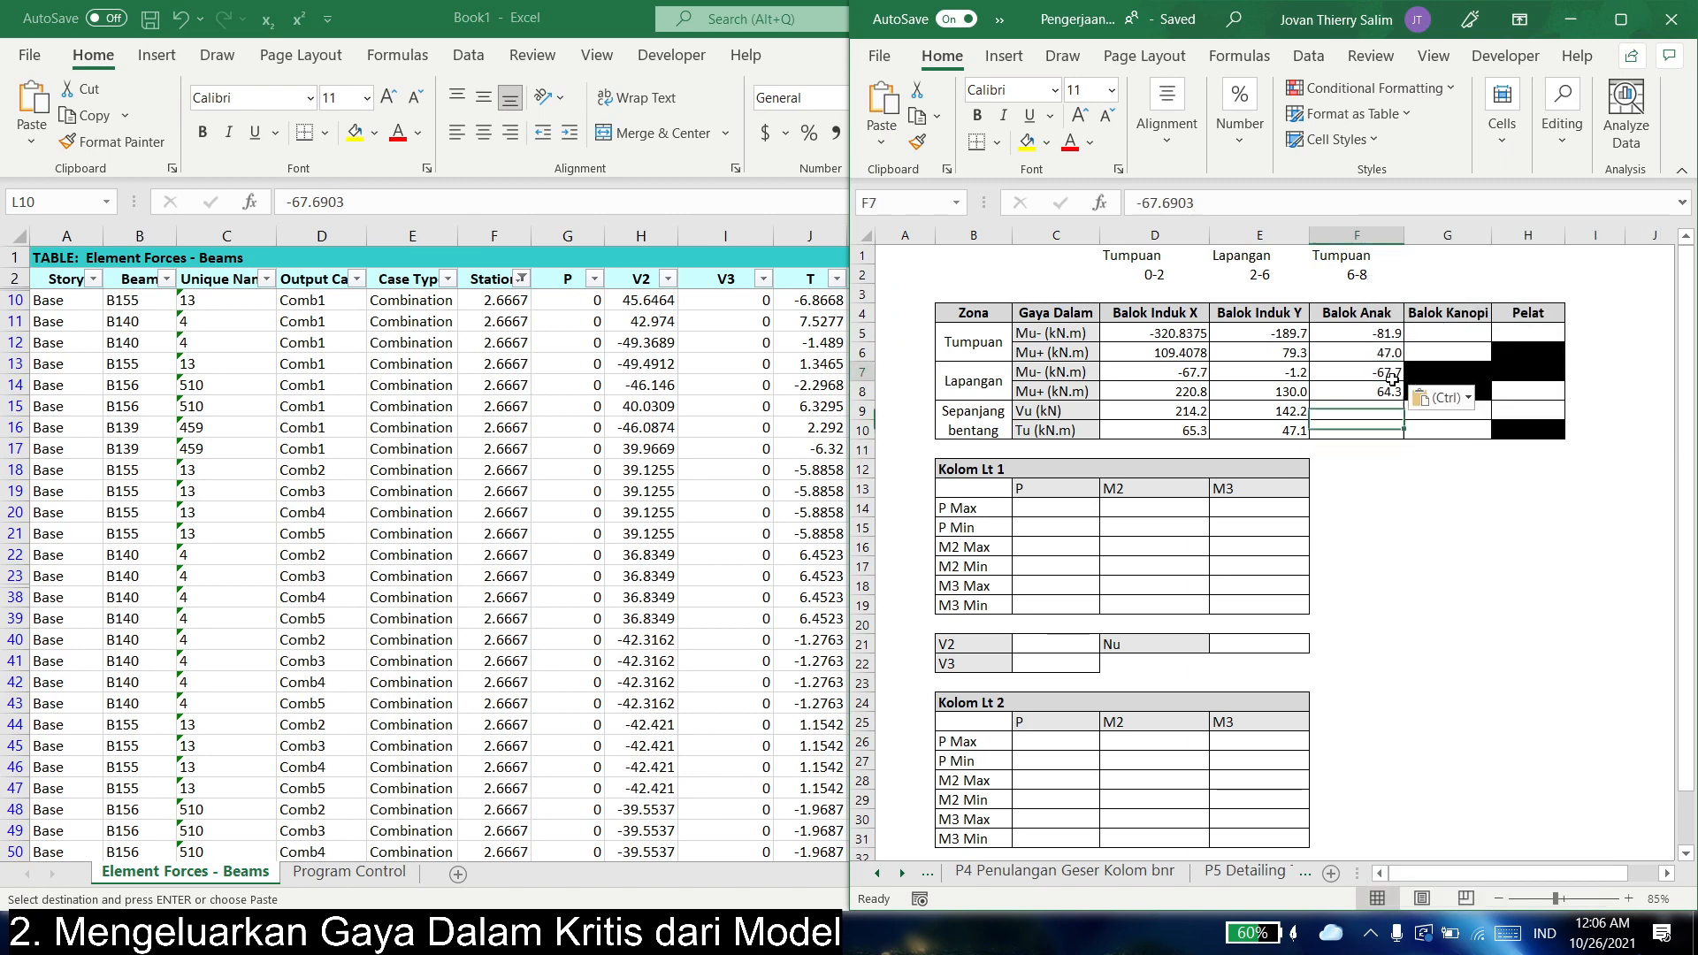
- Check the Station filter in Book1 against the summary table's Vu and Tu rows, and return to Book1
key(alt+Tab)
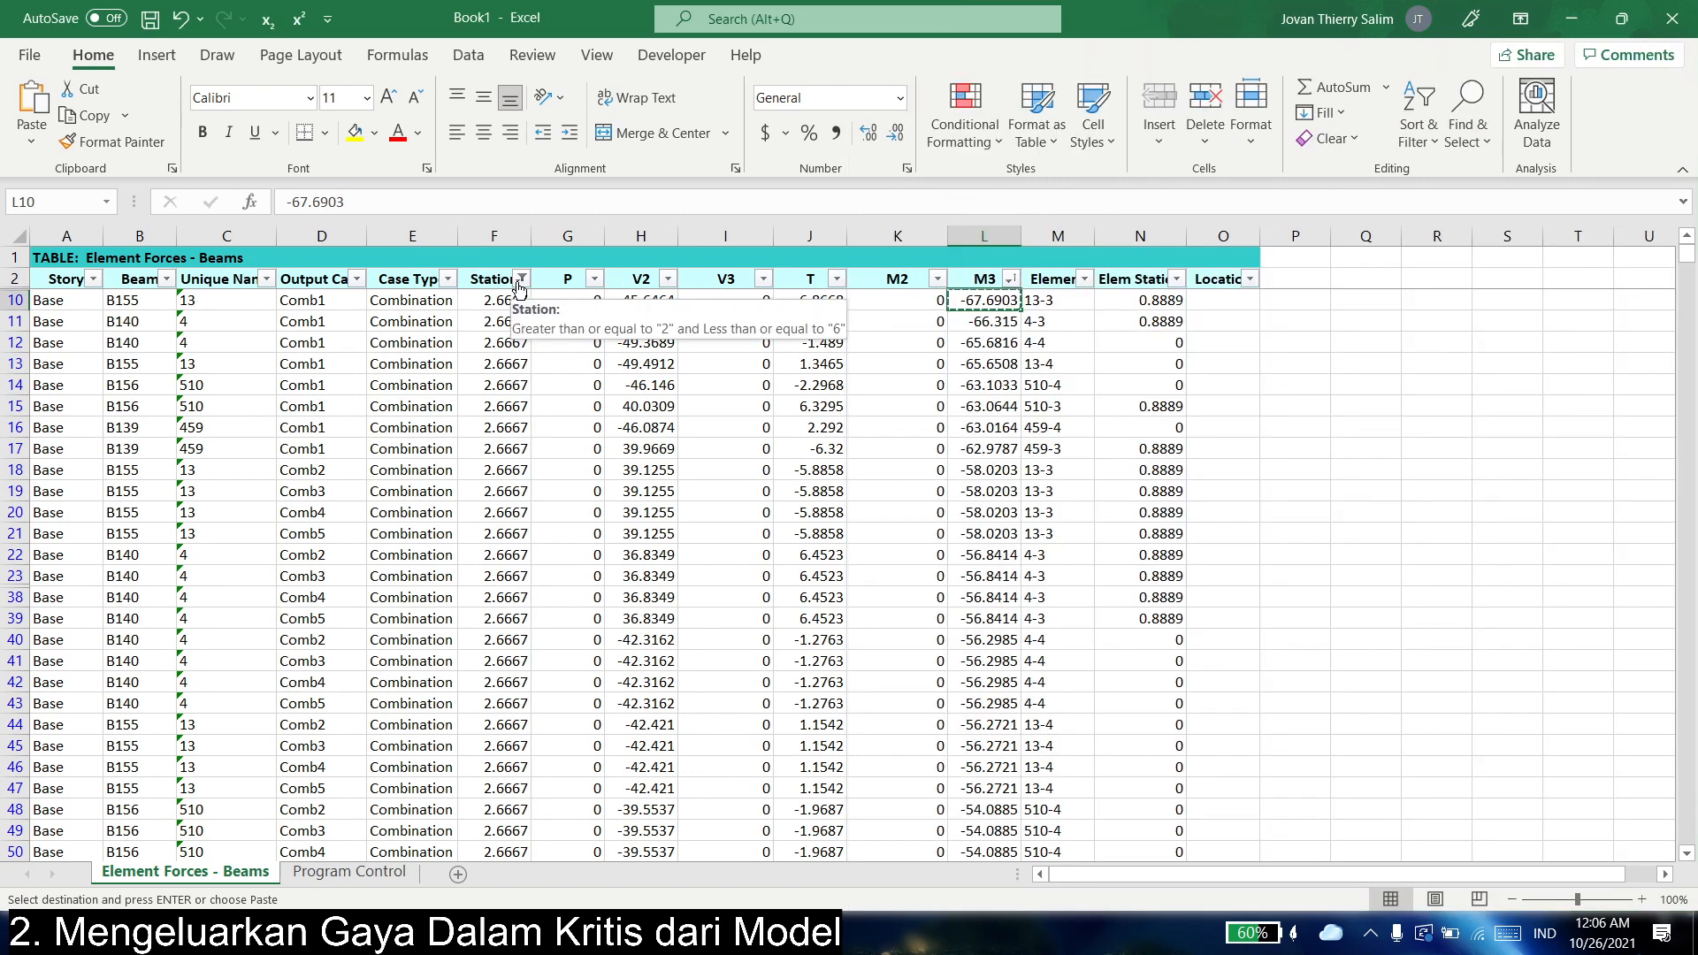
key(alt+Tab)
click(1379, 432)
click(1089, 413)
key(alt+Tab)
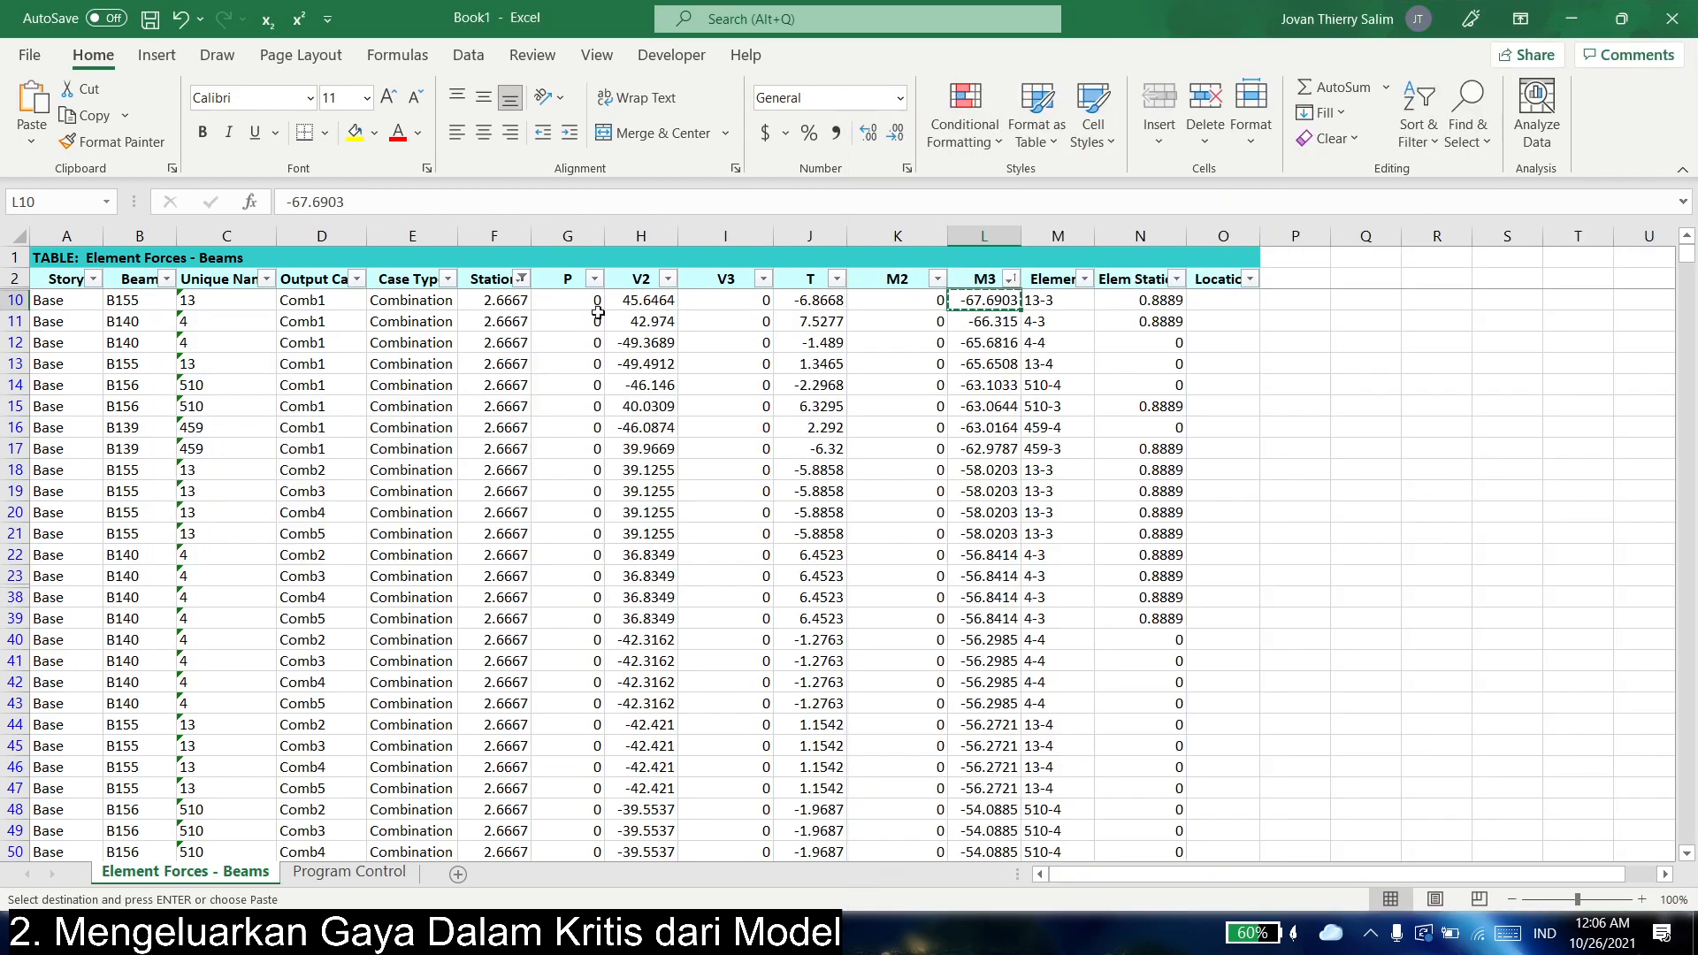
- Clear the Station filter in Book1 and sort all rows by V2 from largest to smallest
click(650, 301)
click(503, 281)
click(523, 278)
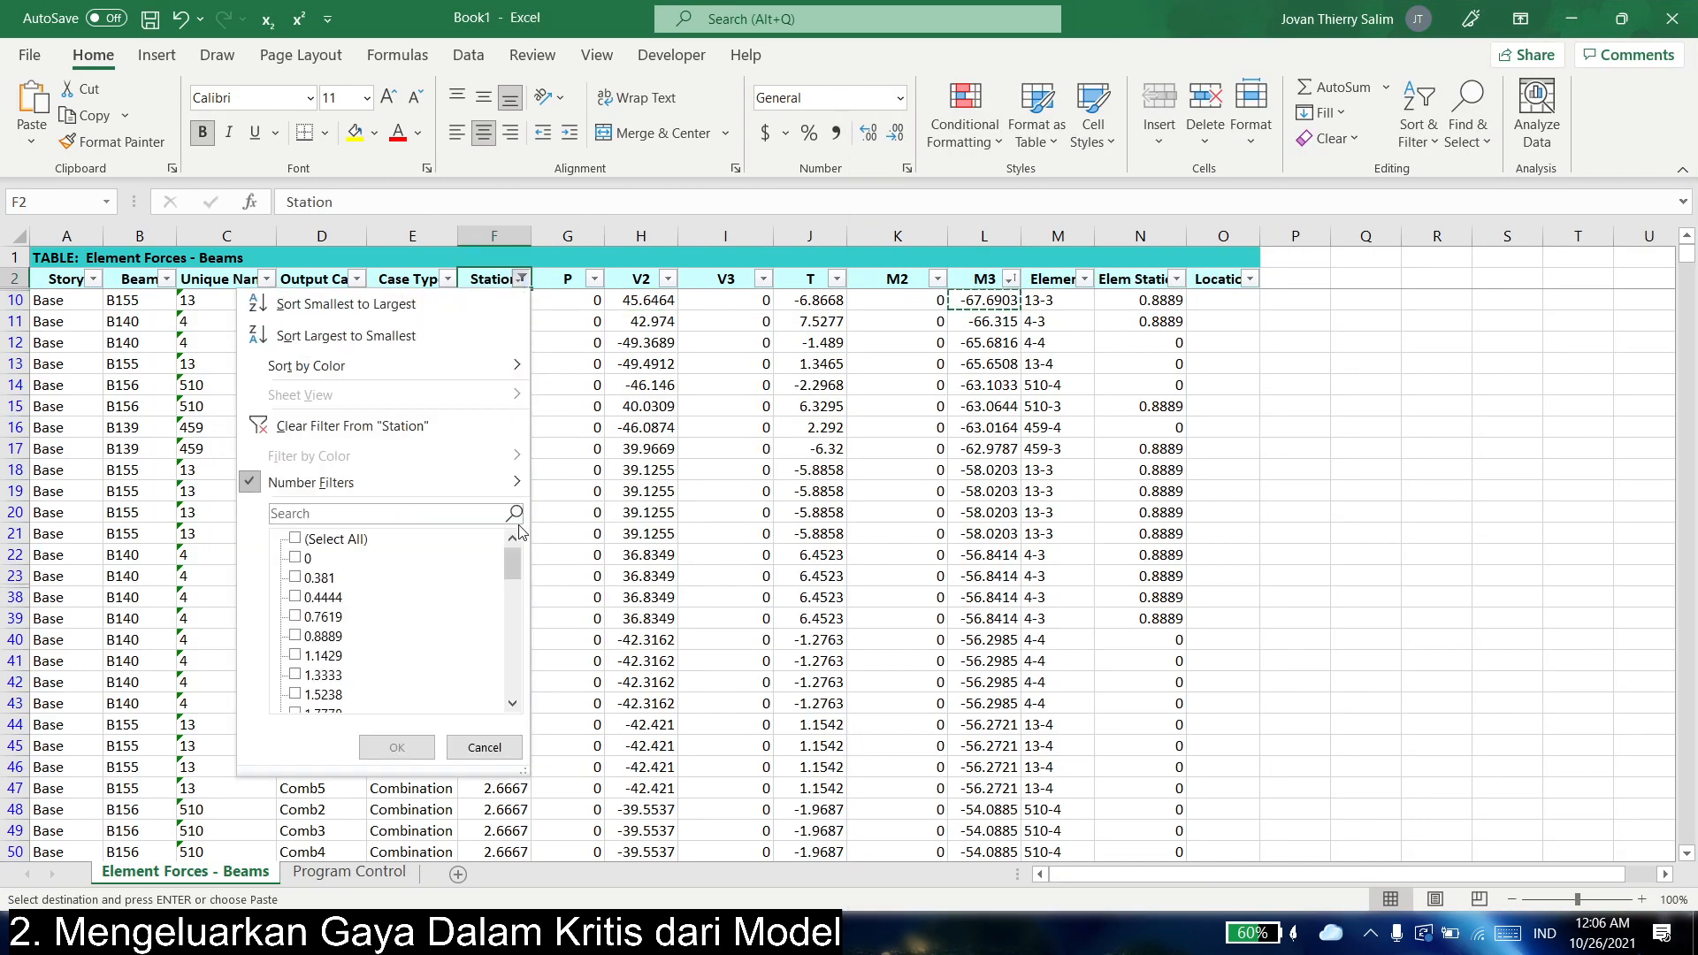
click(365, 440)
click(695, 297)
click(667, 279)
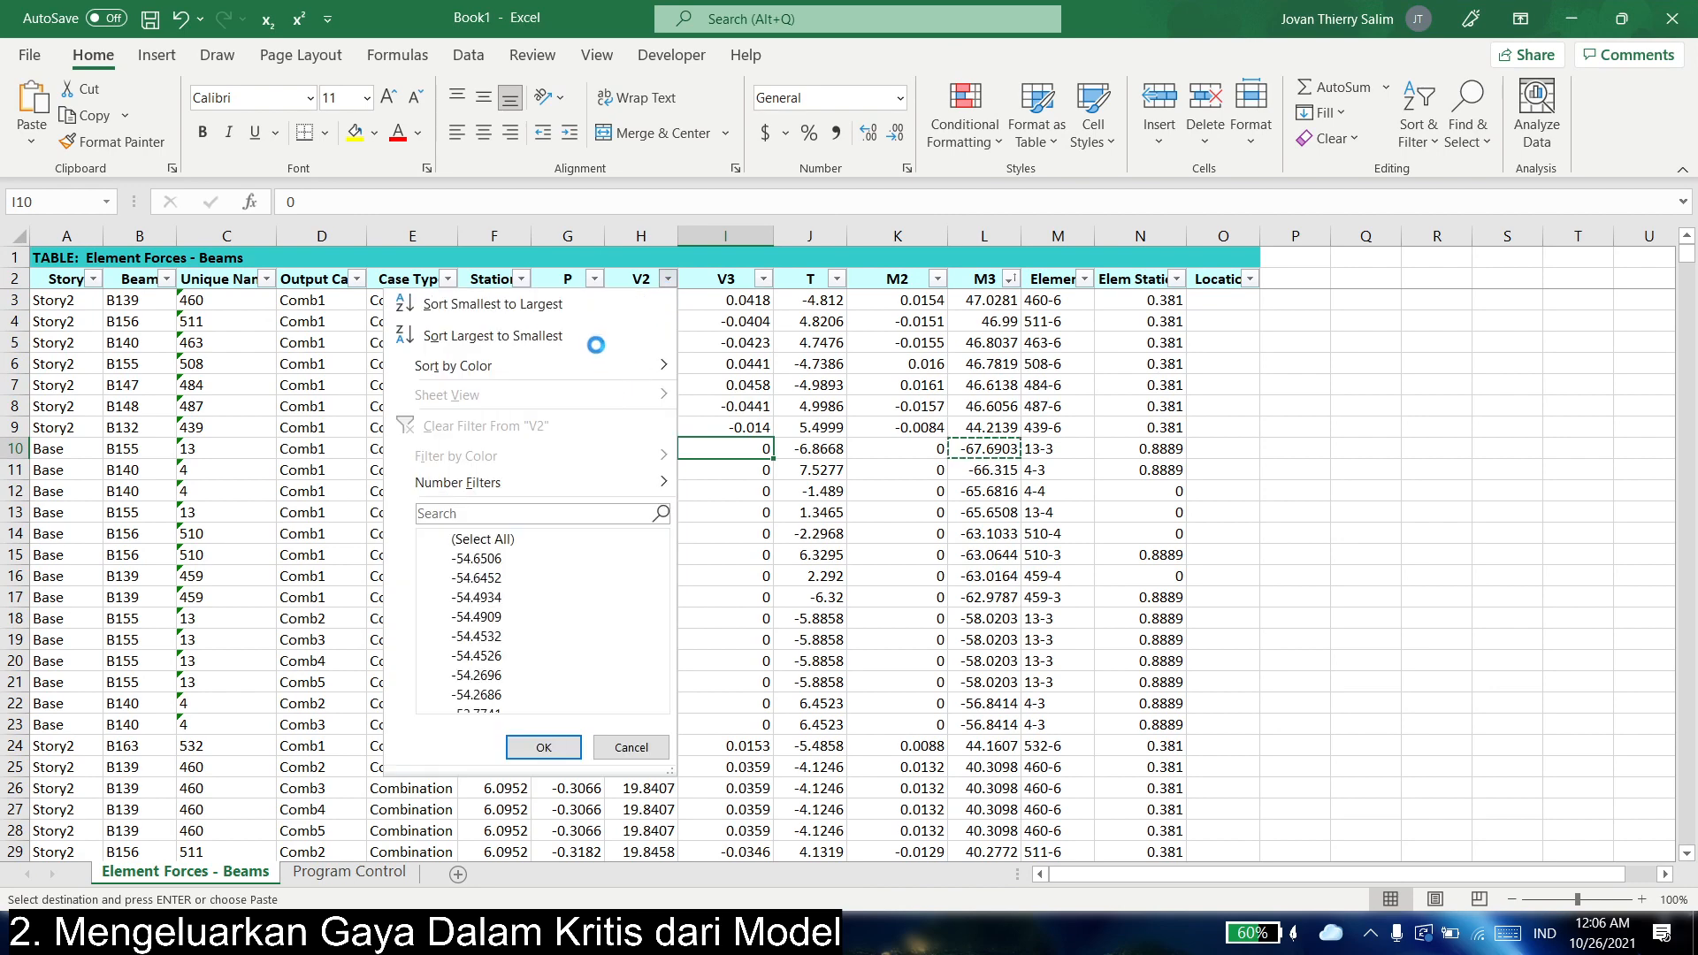
click(595, 337)
- Copy the highest V2 value, 63.0099, into the summary table's Balok Anak cell for Vu, keeping the table's formatting
click(666, 304)
key(ctrl+c)
key(alt+Tab)
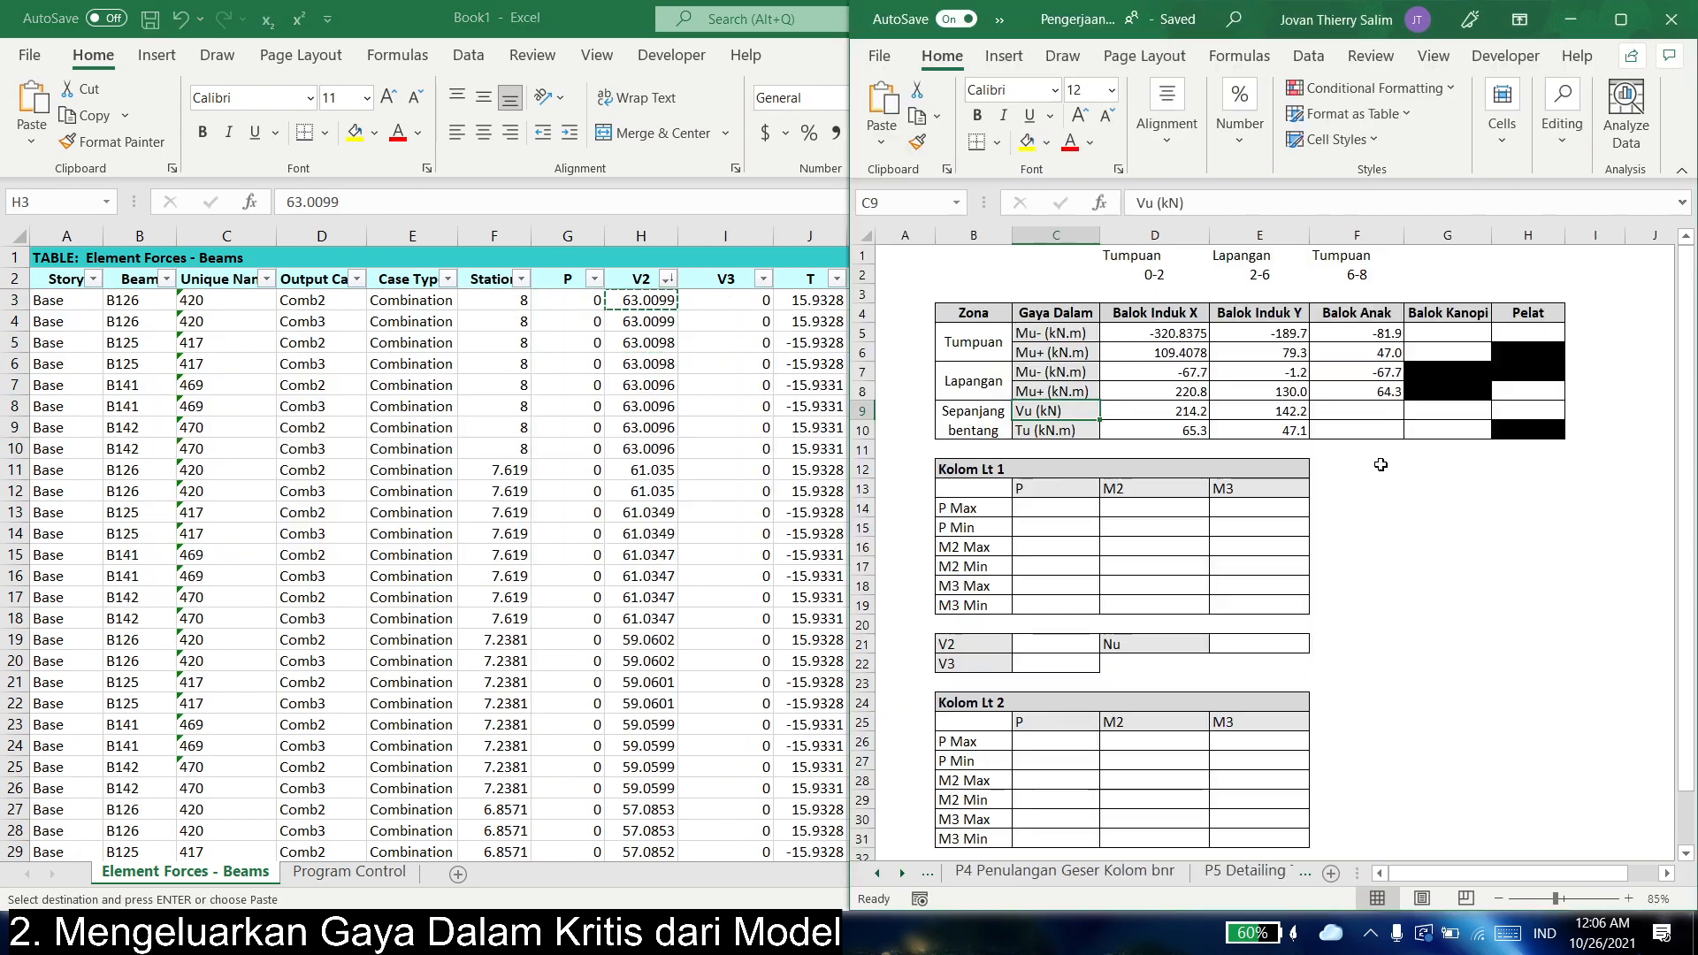
click(1330, 409)
right_click(1331, 409)
click(1452, 391)
- Sort the Book1 rows by V2 from smallest to largest and compare the lowest value with the summary table's Balok Anak Vu
key(alt+Tab)
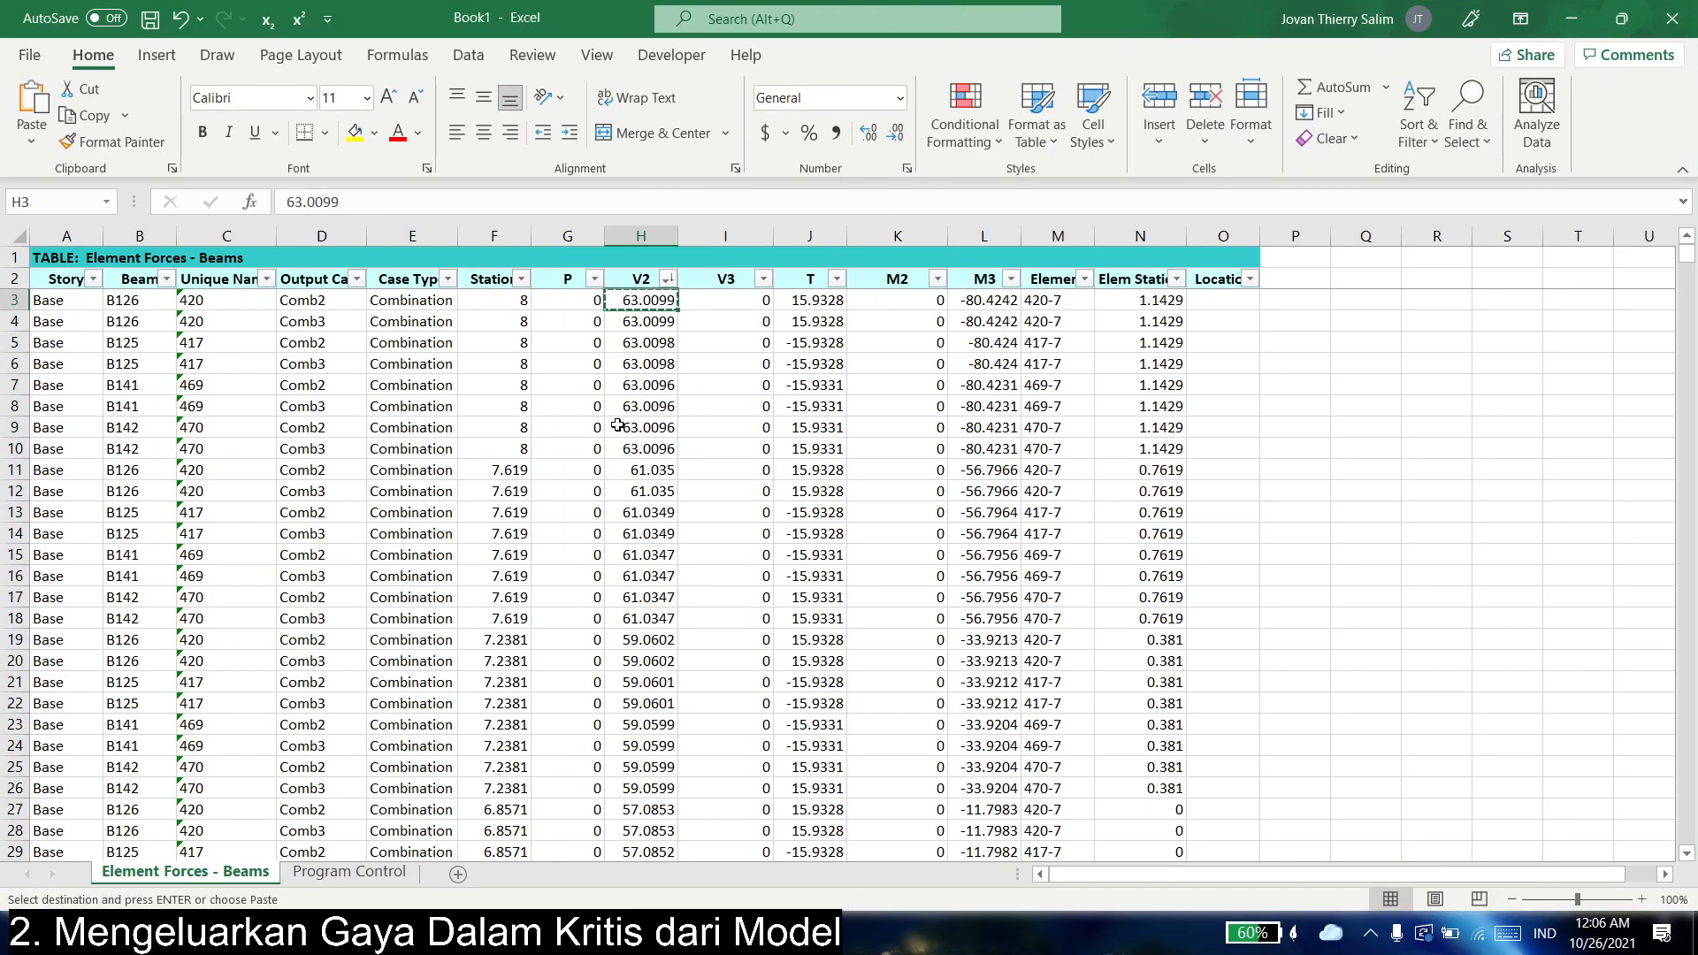
click(667, 279)
click(591, 306)
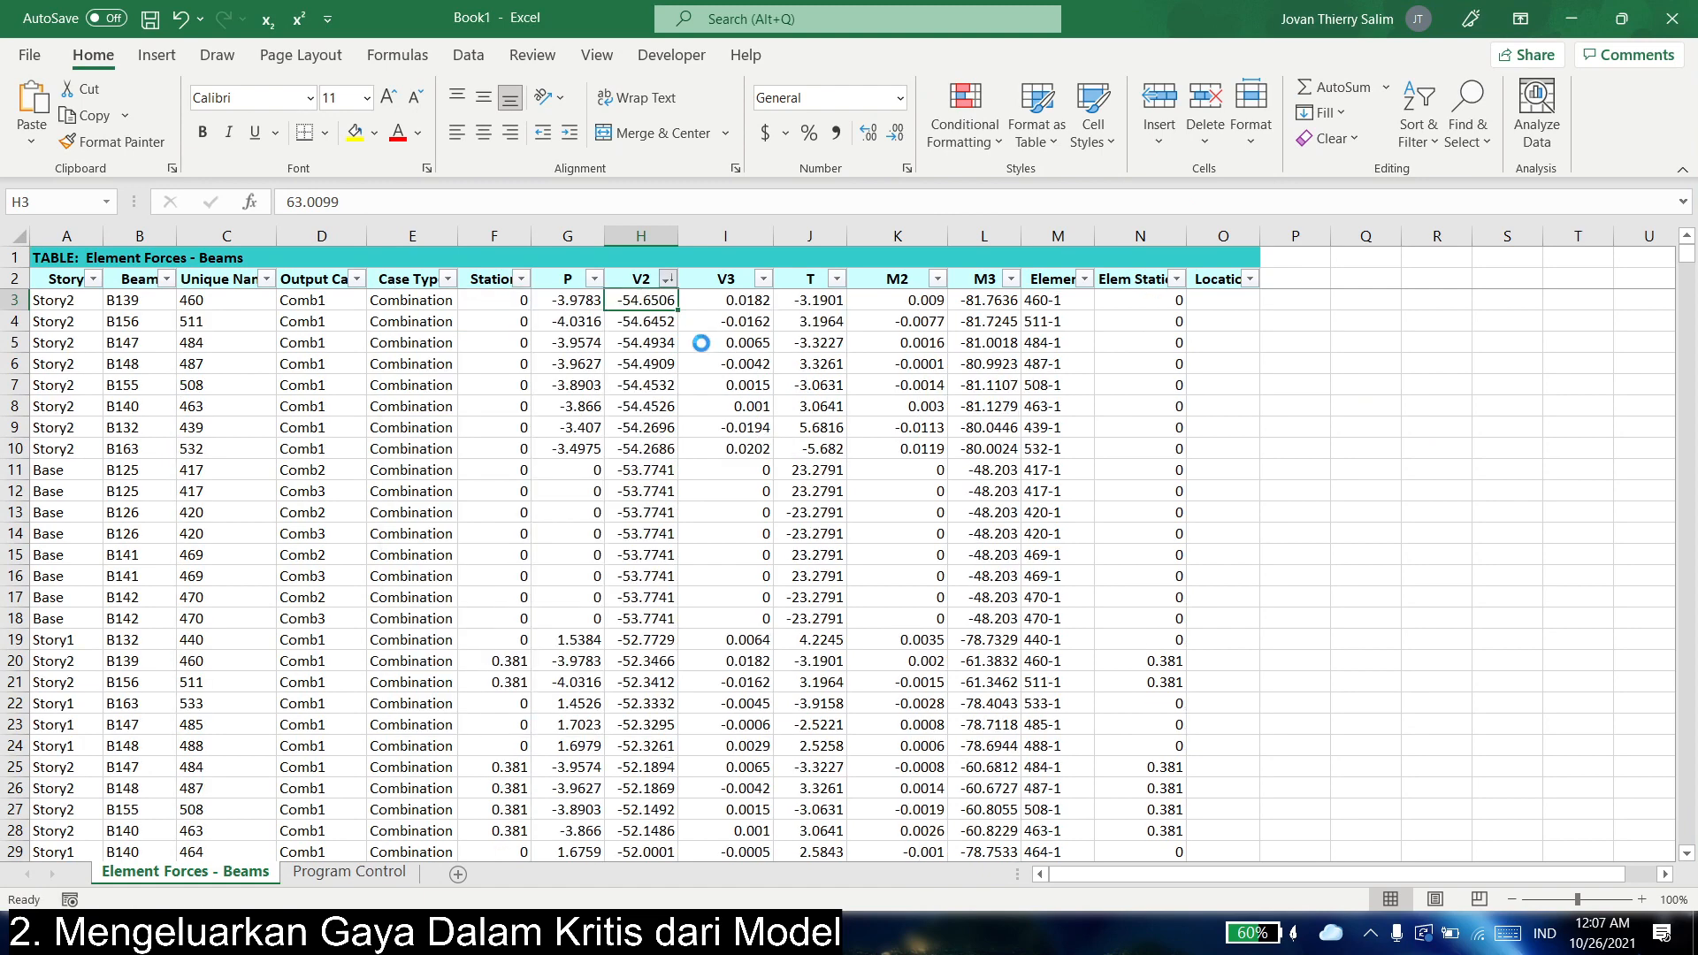
click(636, 342)
key(alt+Tab)
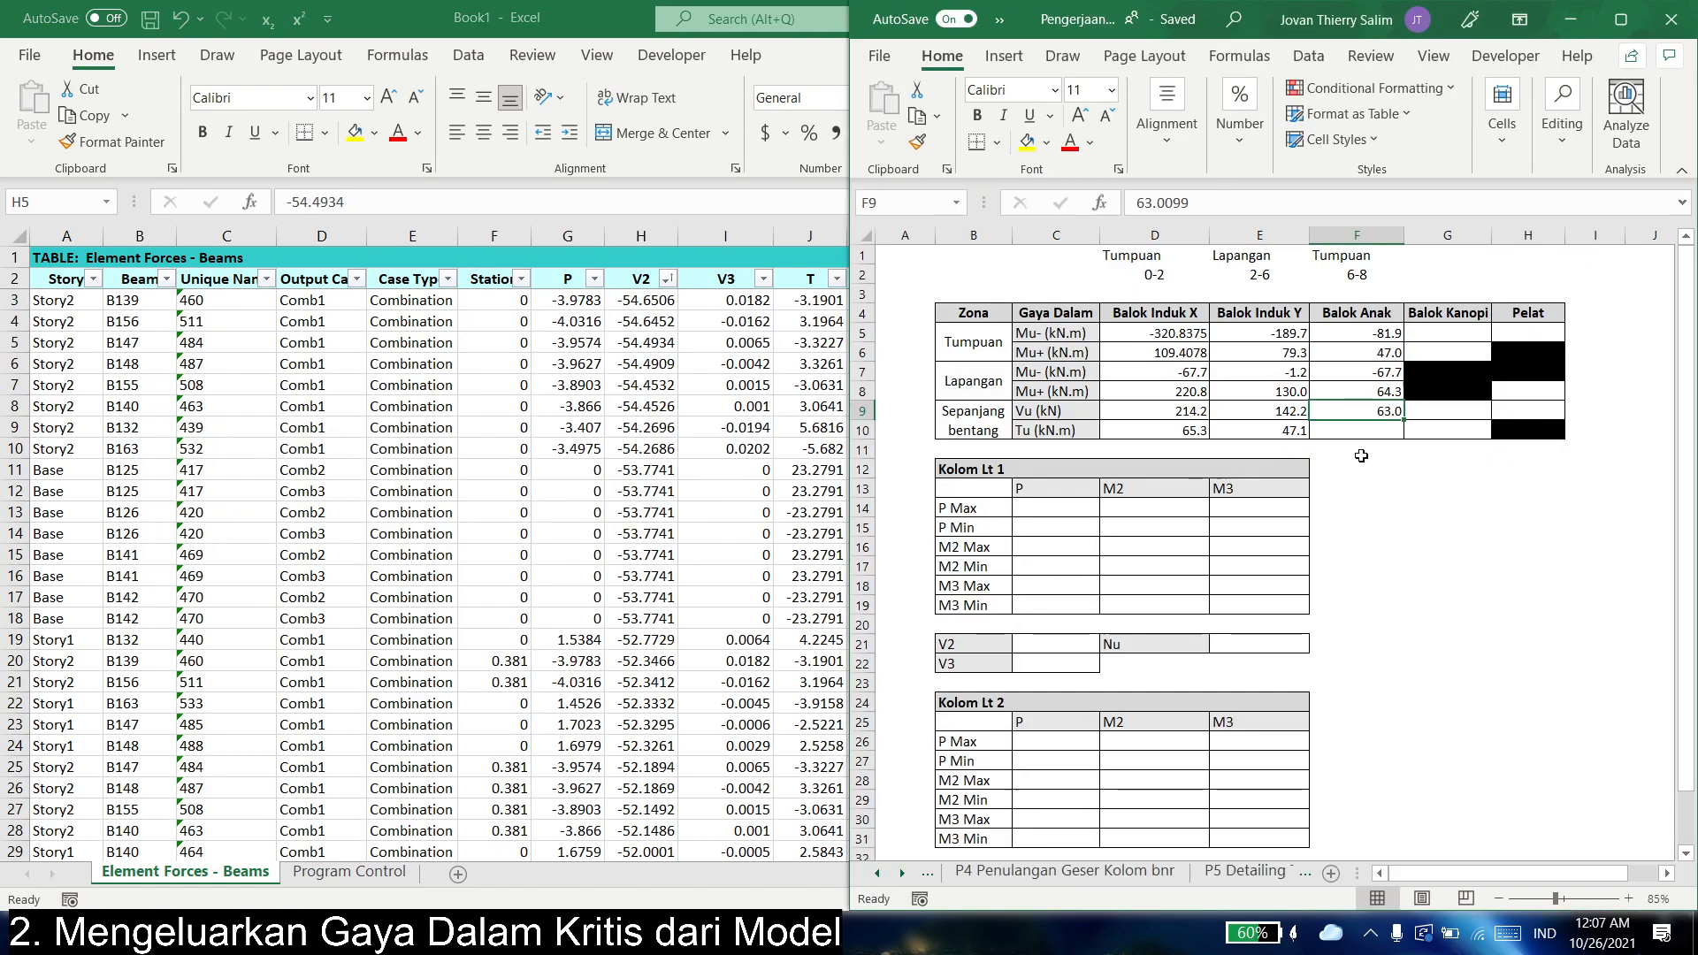
- Sort Book1 by T from largest to smallest and copy the top value, 23.2791, into the summary's Balok Anak Tu cell, keeping its formatting
key(alt+Tab)
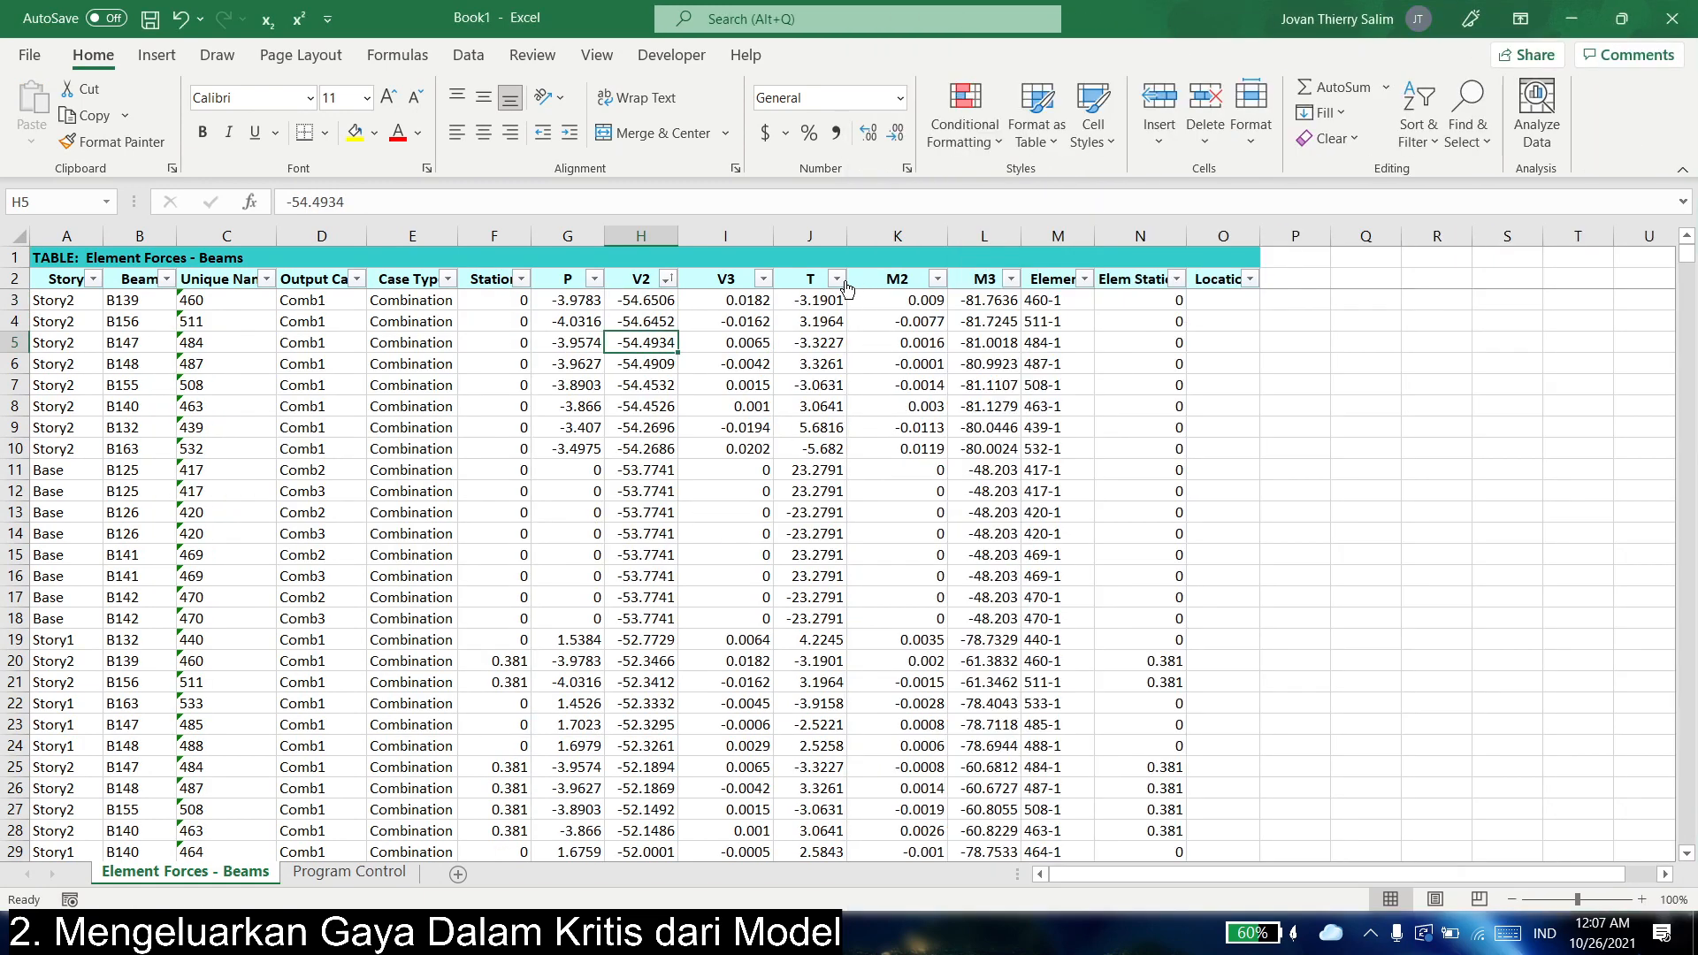
click(835, 279)
click(645, 337)
click(809, 300)
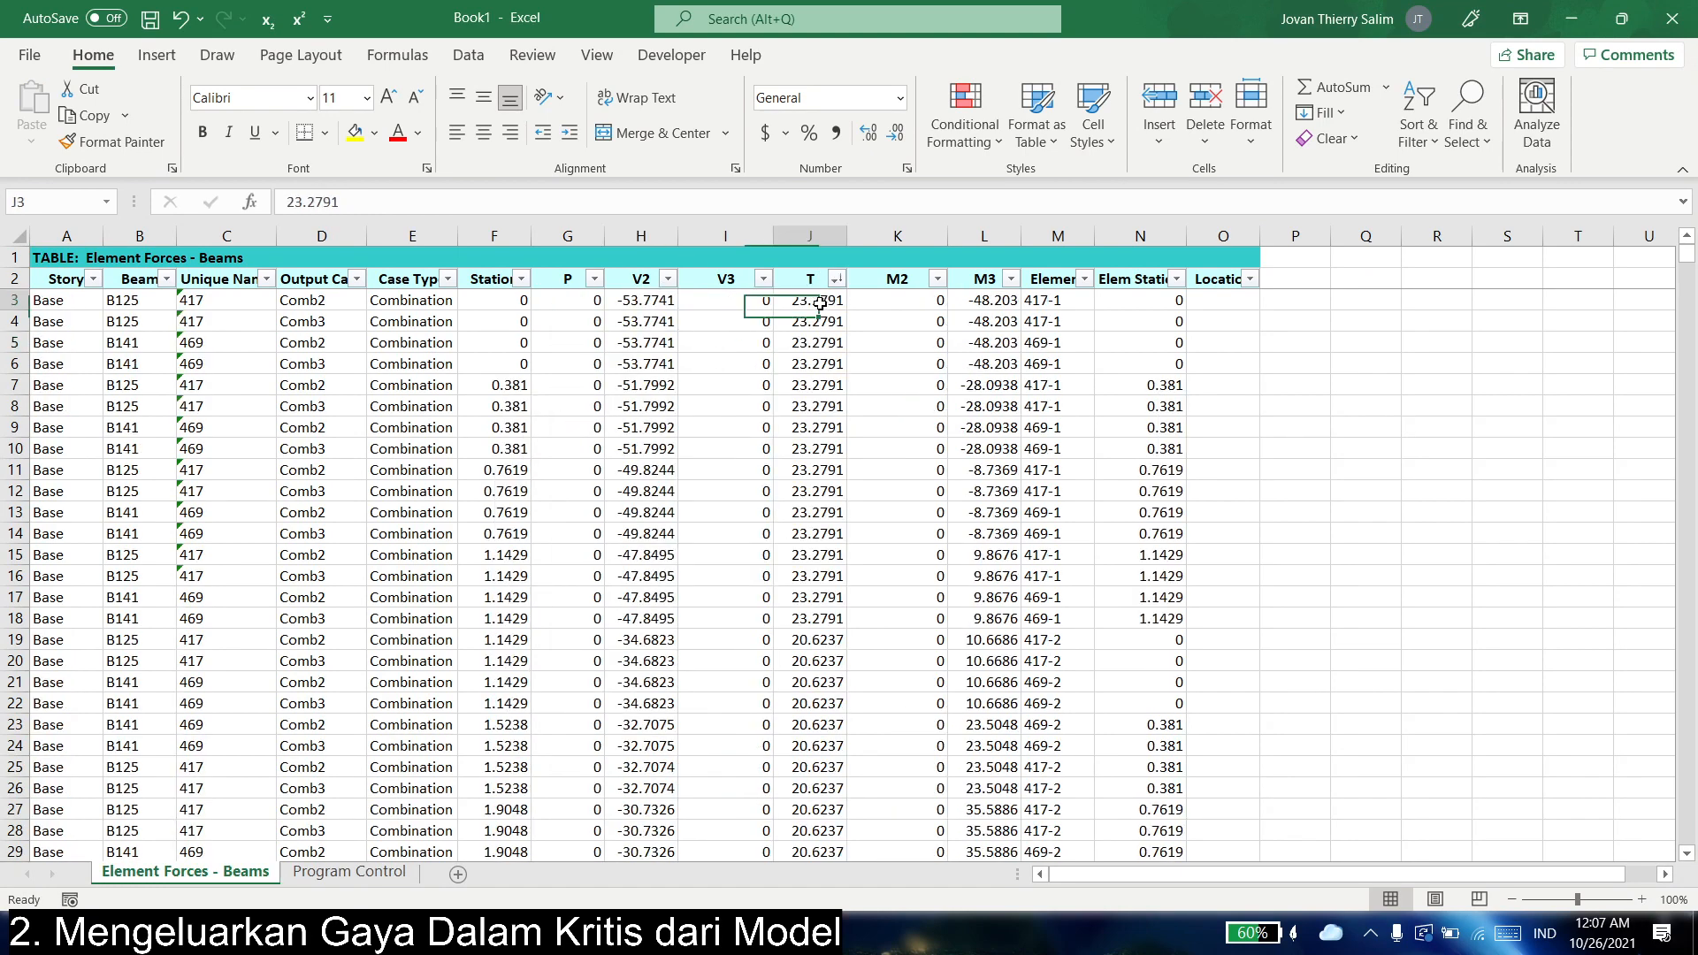
key(ctrl+c)
key(alt+Tab)
right_click(1377, 272)
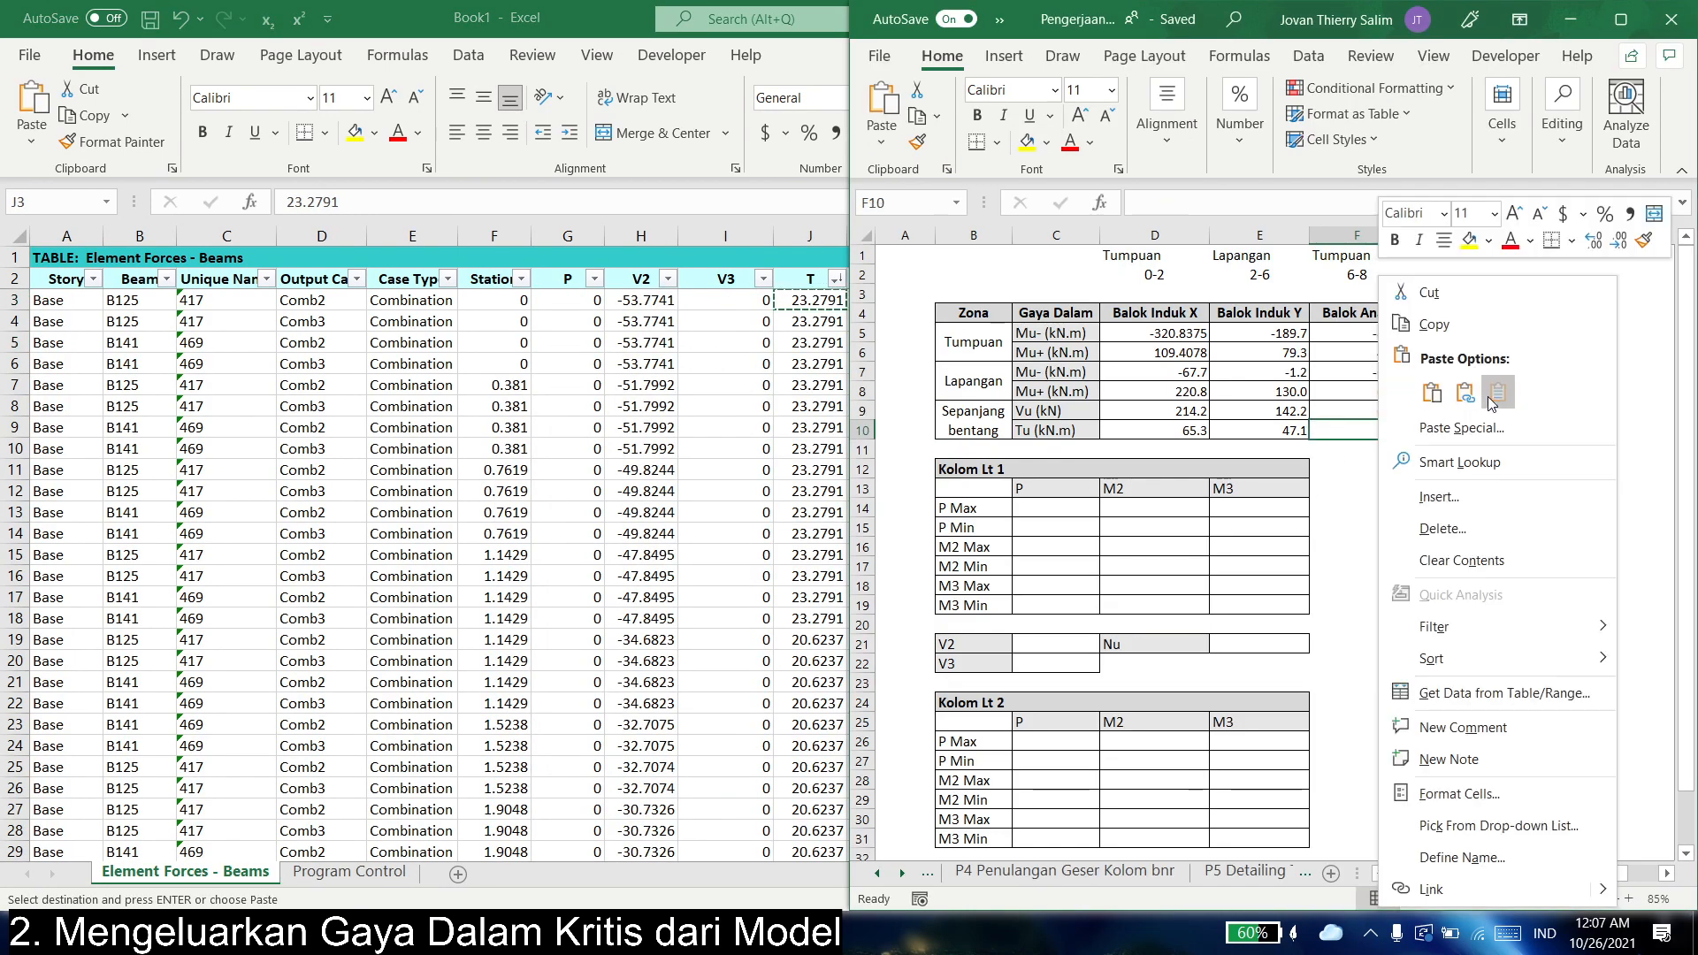
- Sort the Book1 rows by T from smallest to largest and compare the lowest value with the summary table's Balok Anak Tu
key(alt+Tab)
click(835, 279)
click(796, 301)
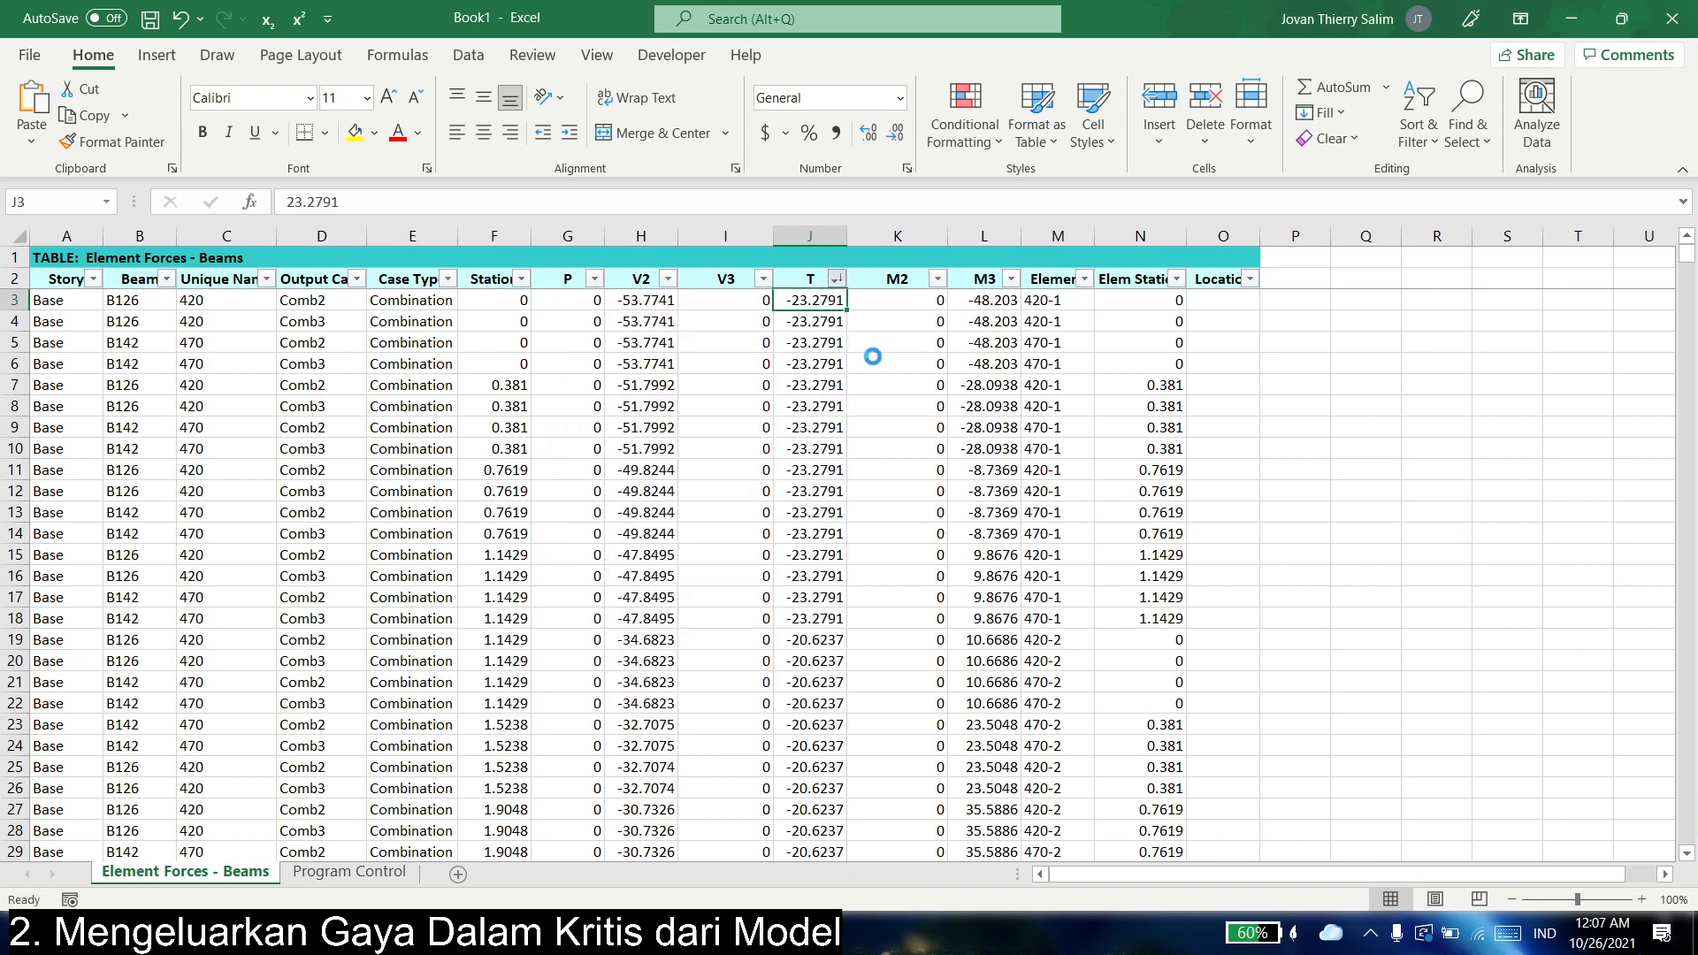
key(alt+Tab)
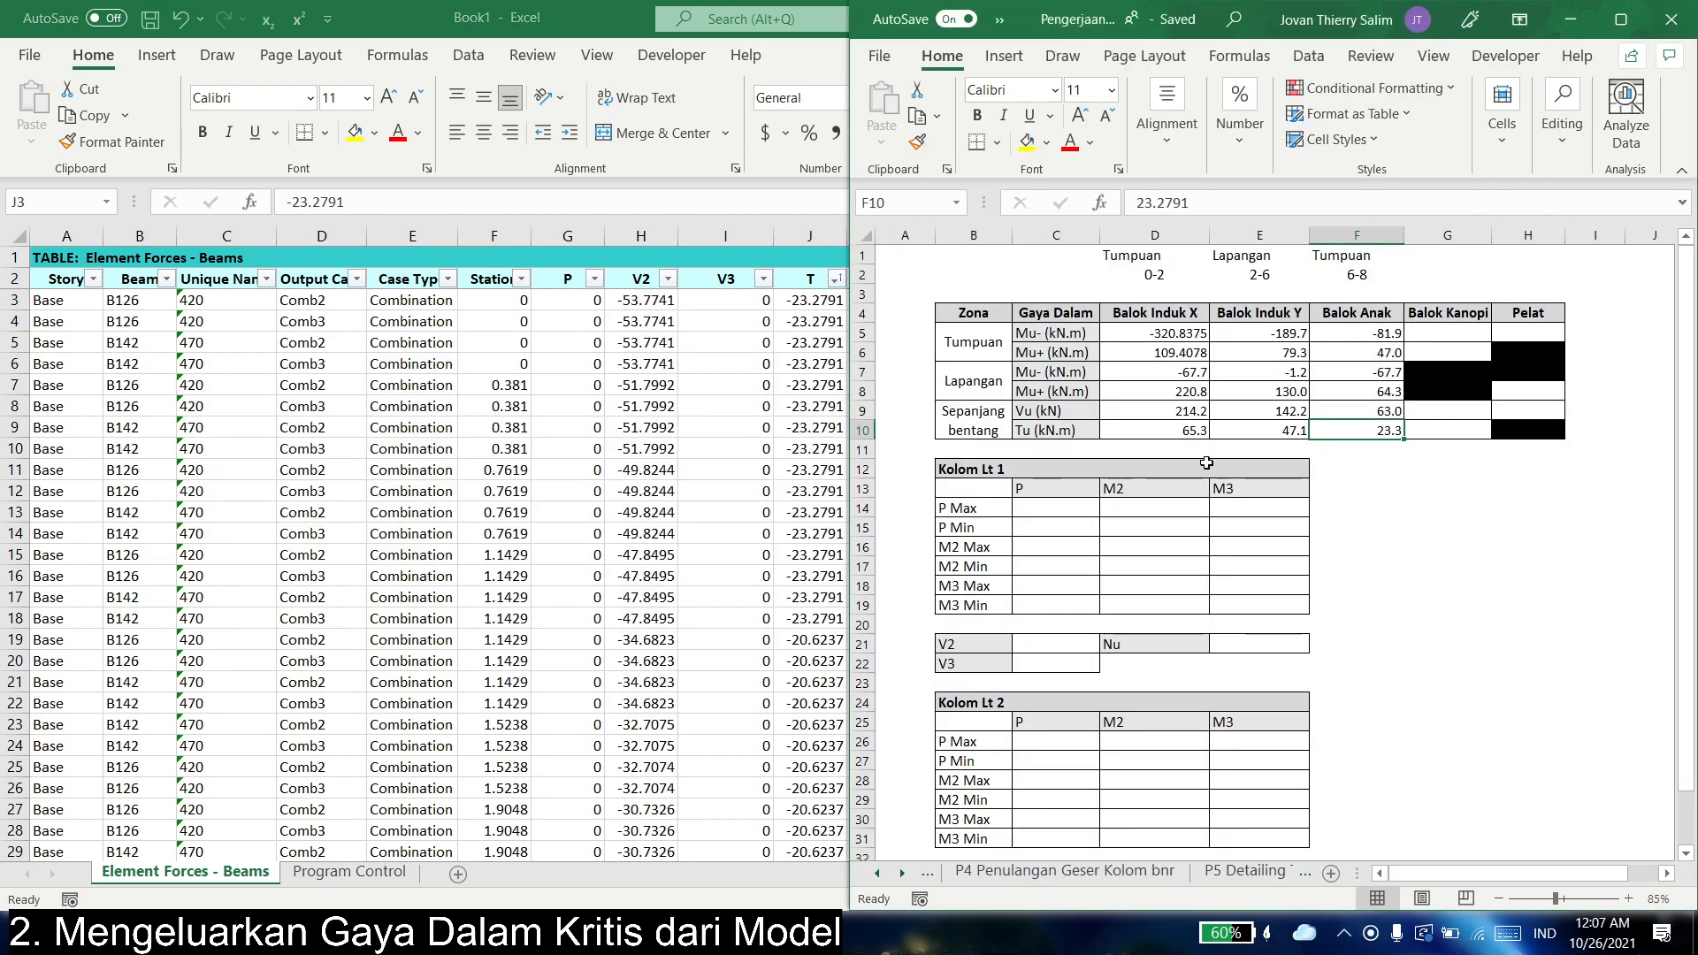
- Close Book1 without saving and close the Element Forces - Beams table in ETABS
click(1430, 335)
click(536, 504)
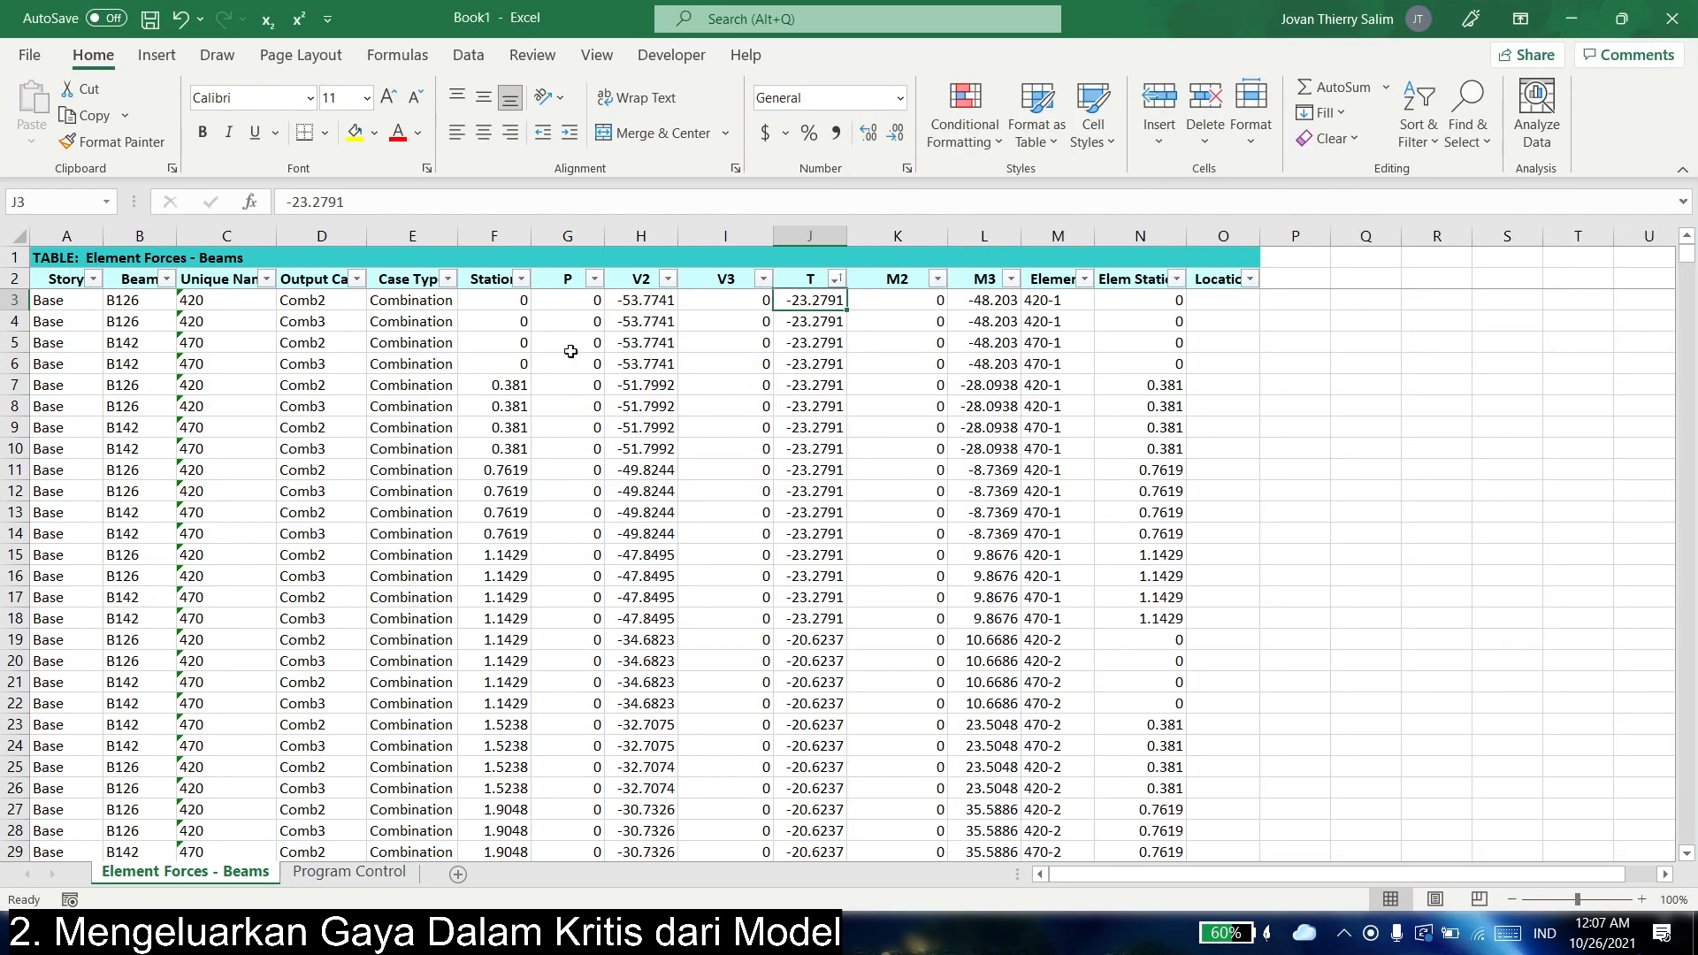
click(1671, 18)
key(n)
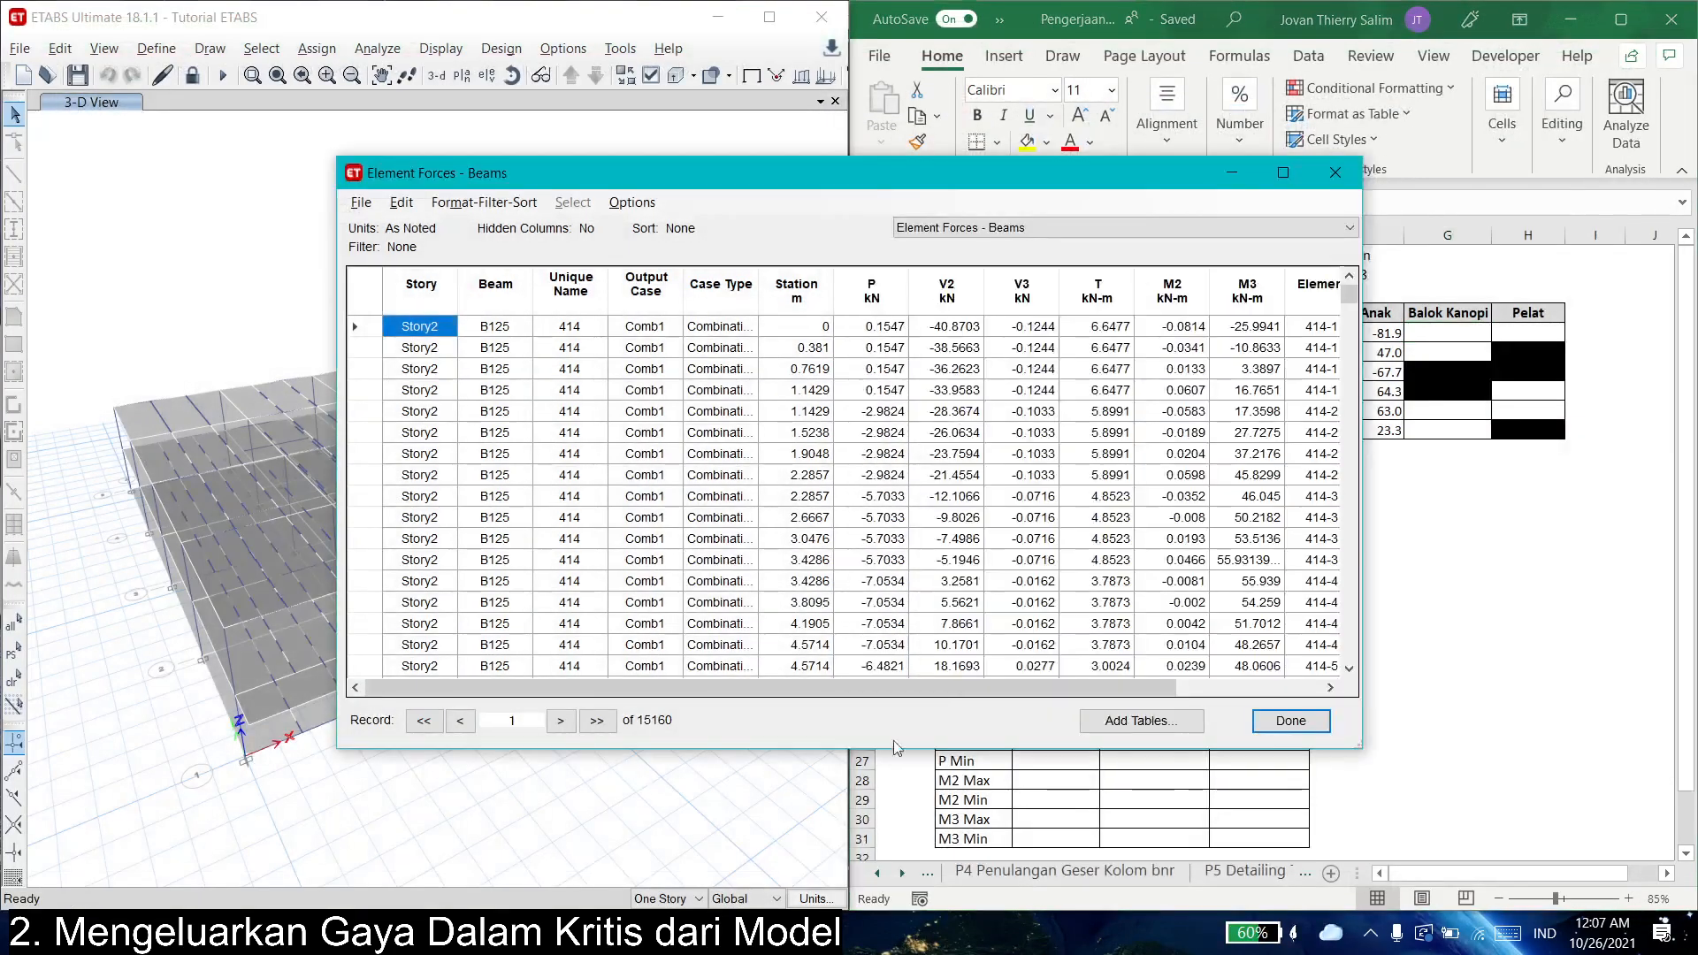
click(1292, 722)
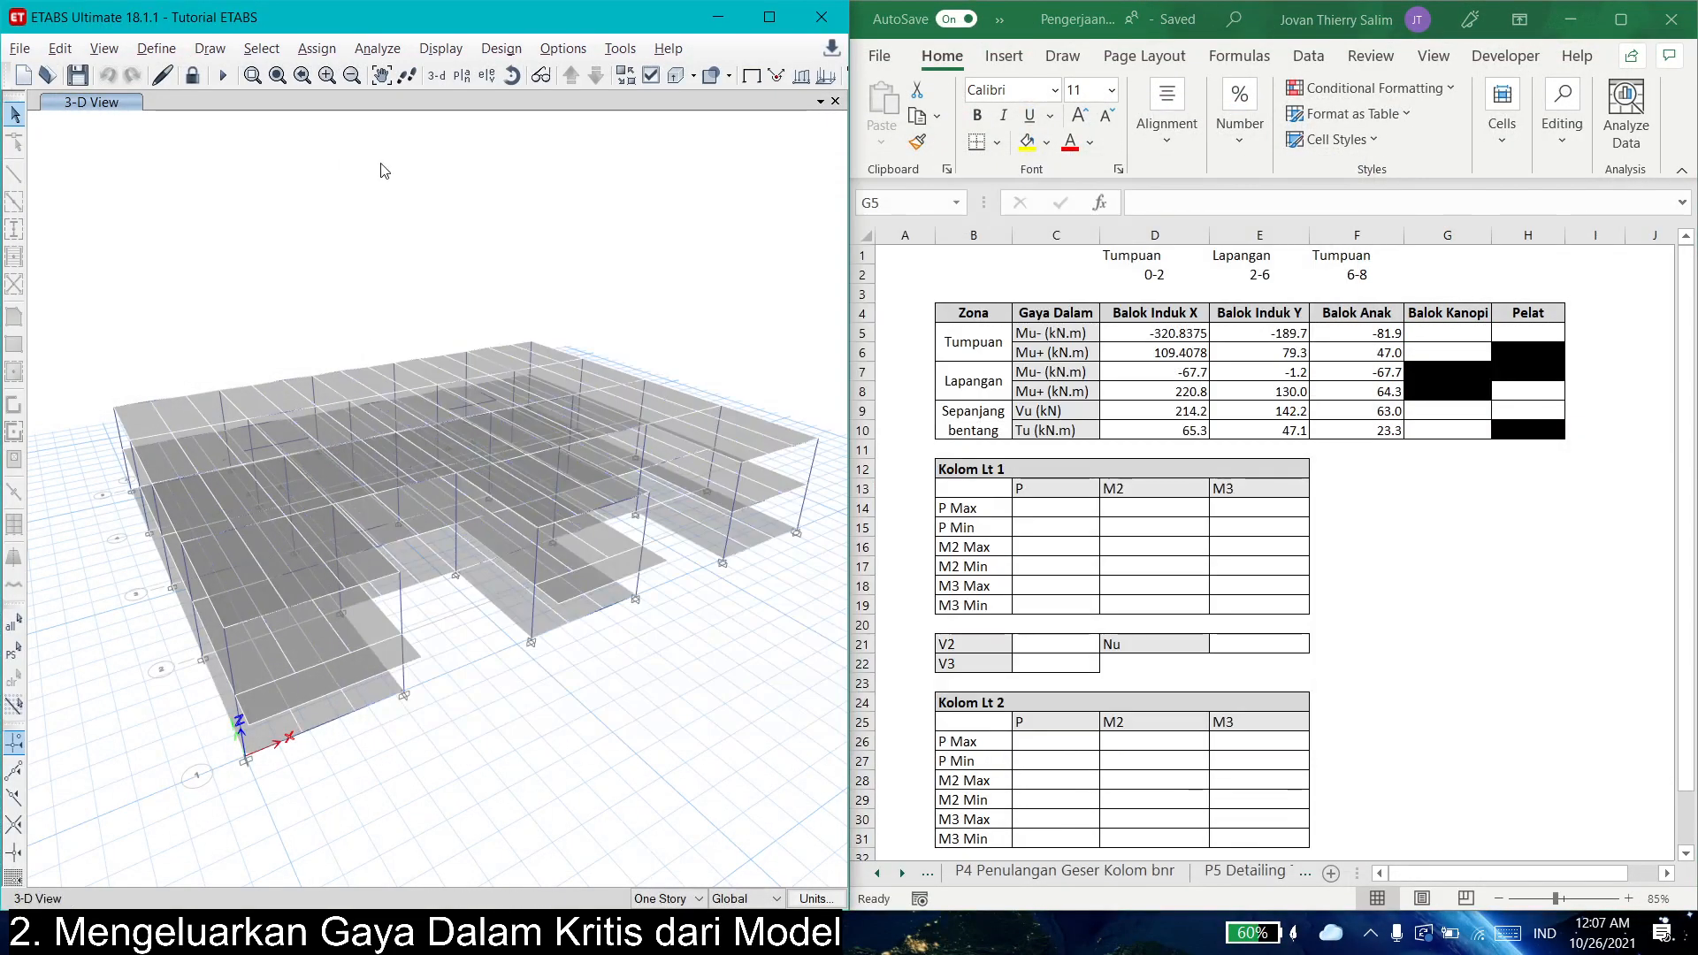
- Select all frames with the Balok Kanopi section property in the model
click(264, 48)
mouse_move(286, 80)
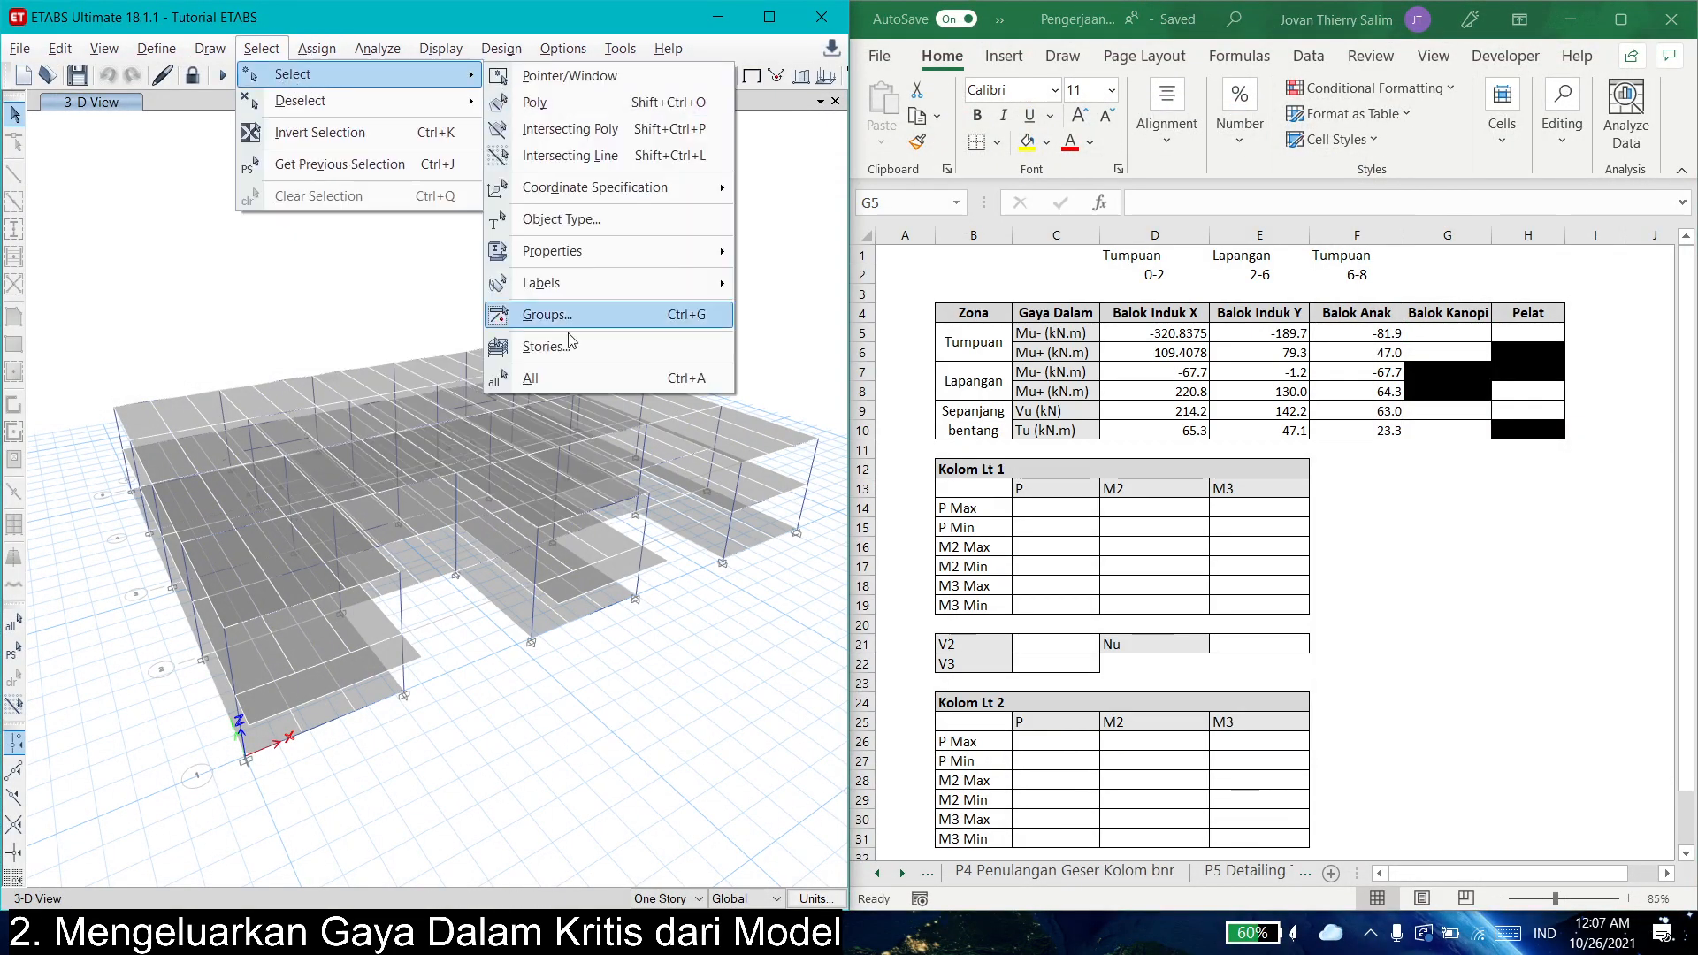
mouse_move(566, 251)
click(849, 282)
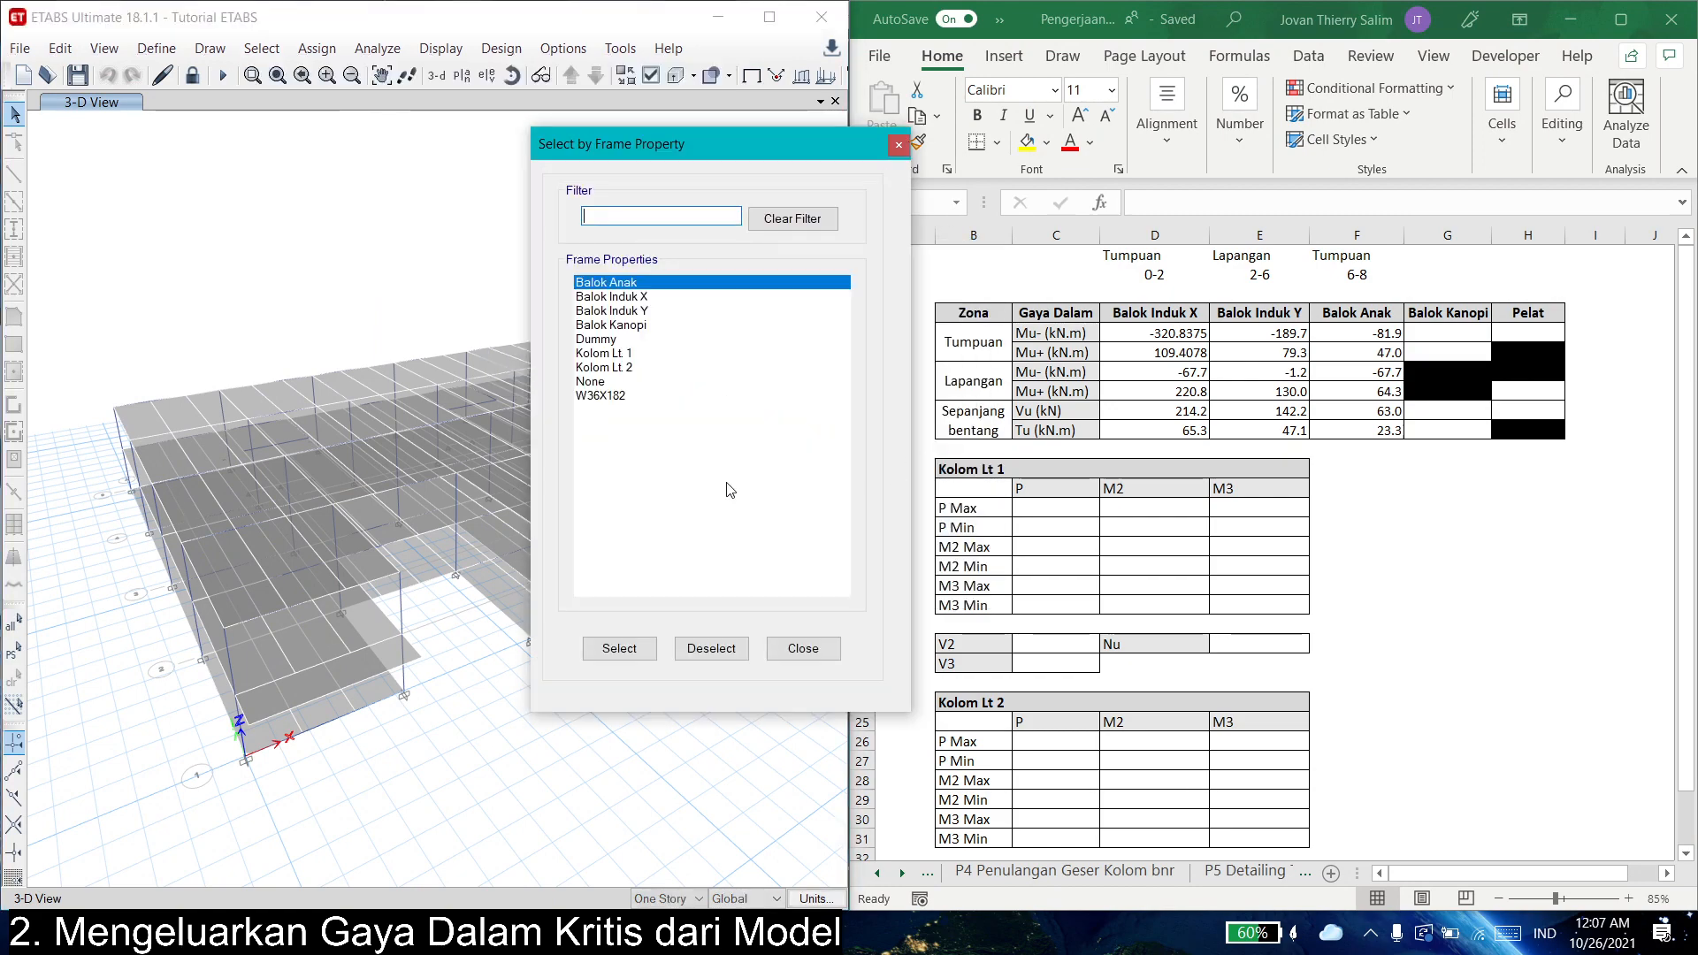
click(636, 302)
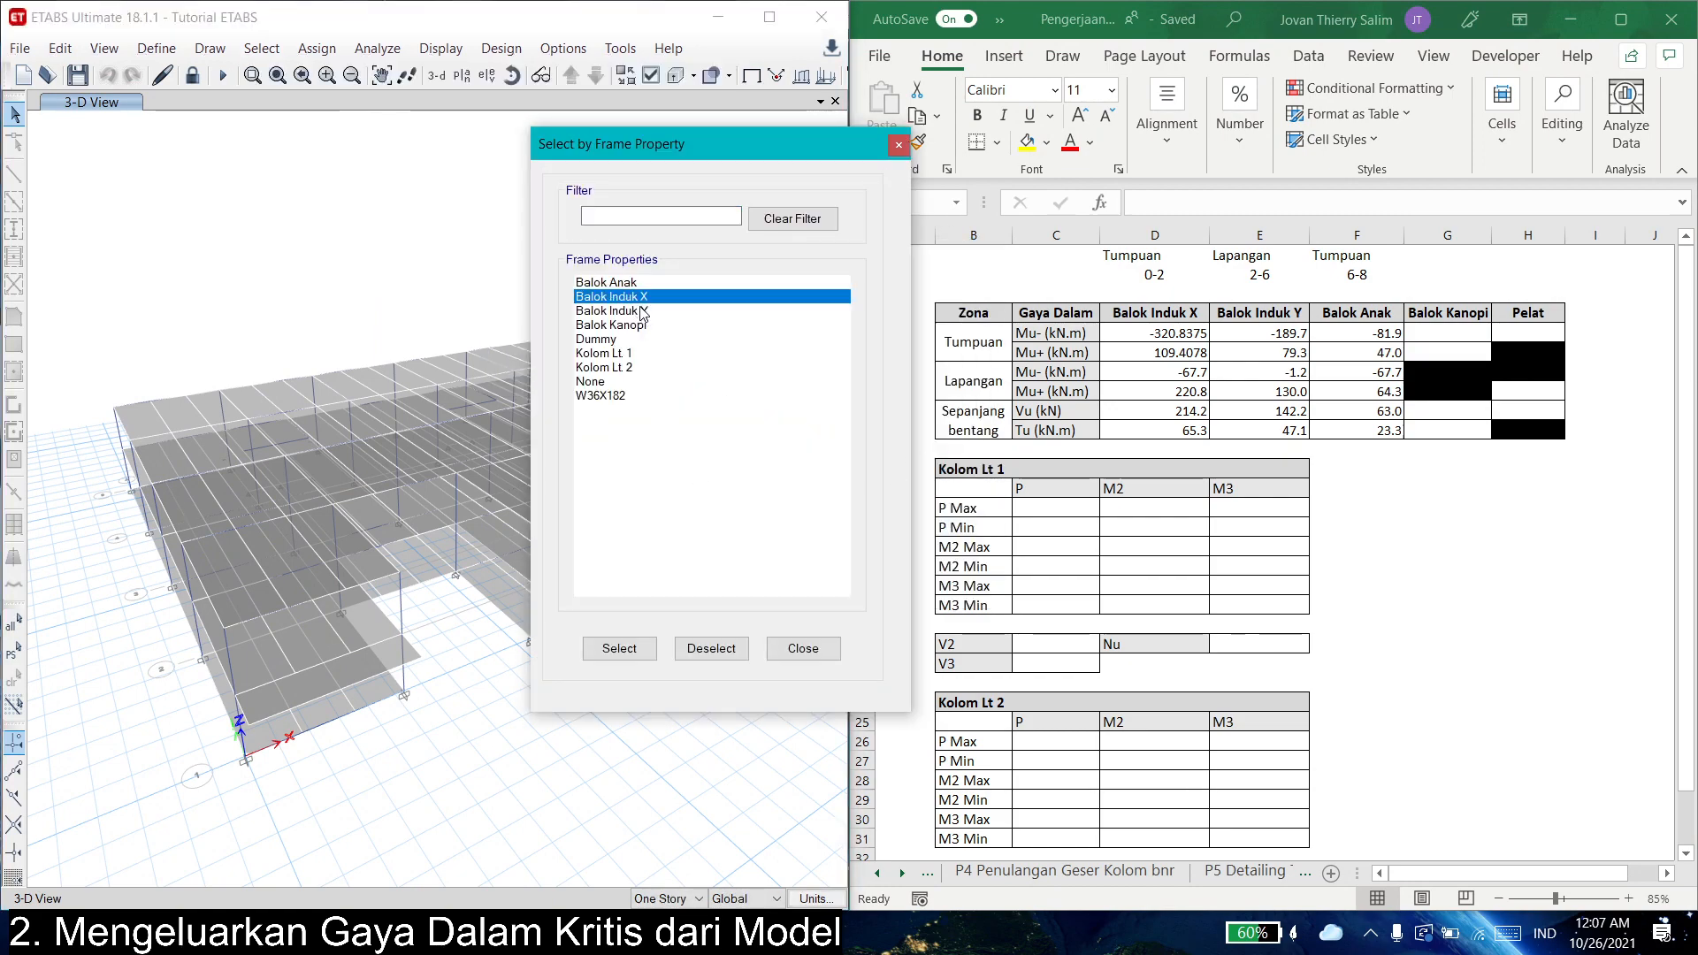
click(642, 325)
click(620, 648)
click(819, 651)
- Examine the selected canopy beams along the building's edge in the 3D model from several angles
middle_drag(821, 656, 708, 679)
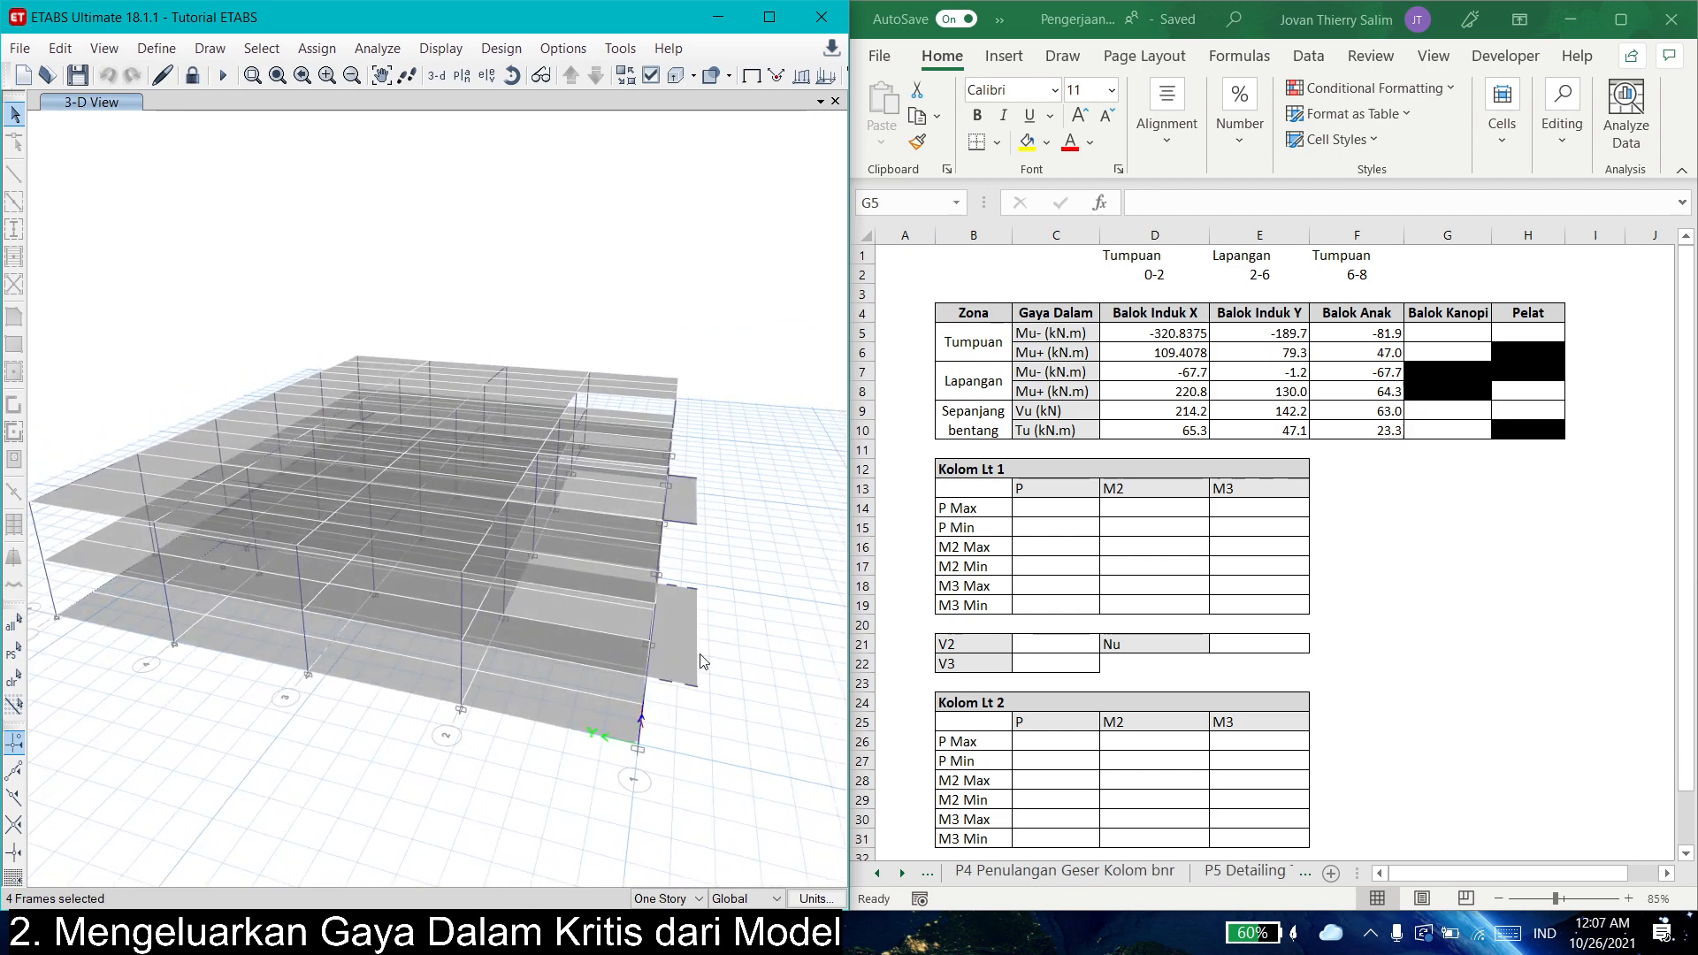
scroll(703, 662, up, 4)
middle_drag(654, 669, 653, 619)
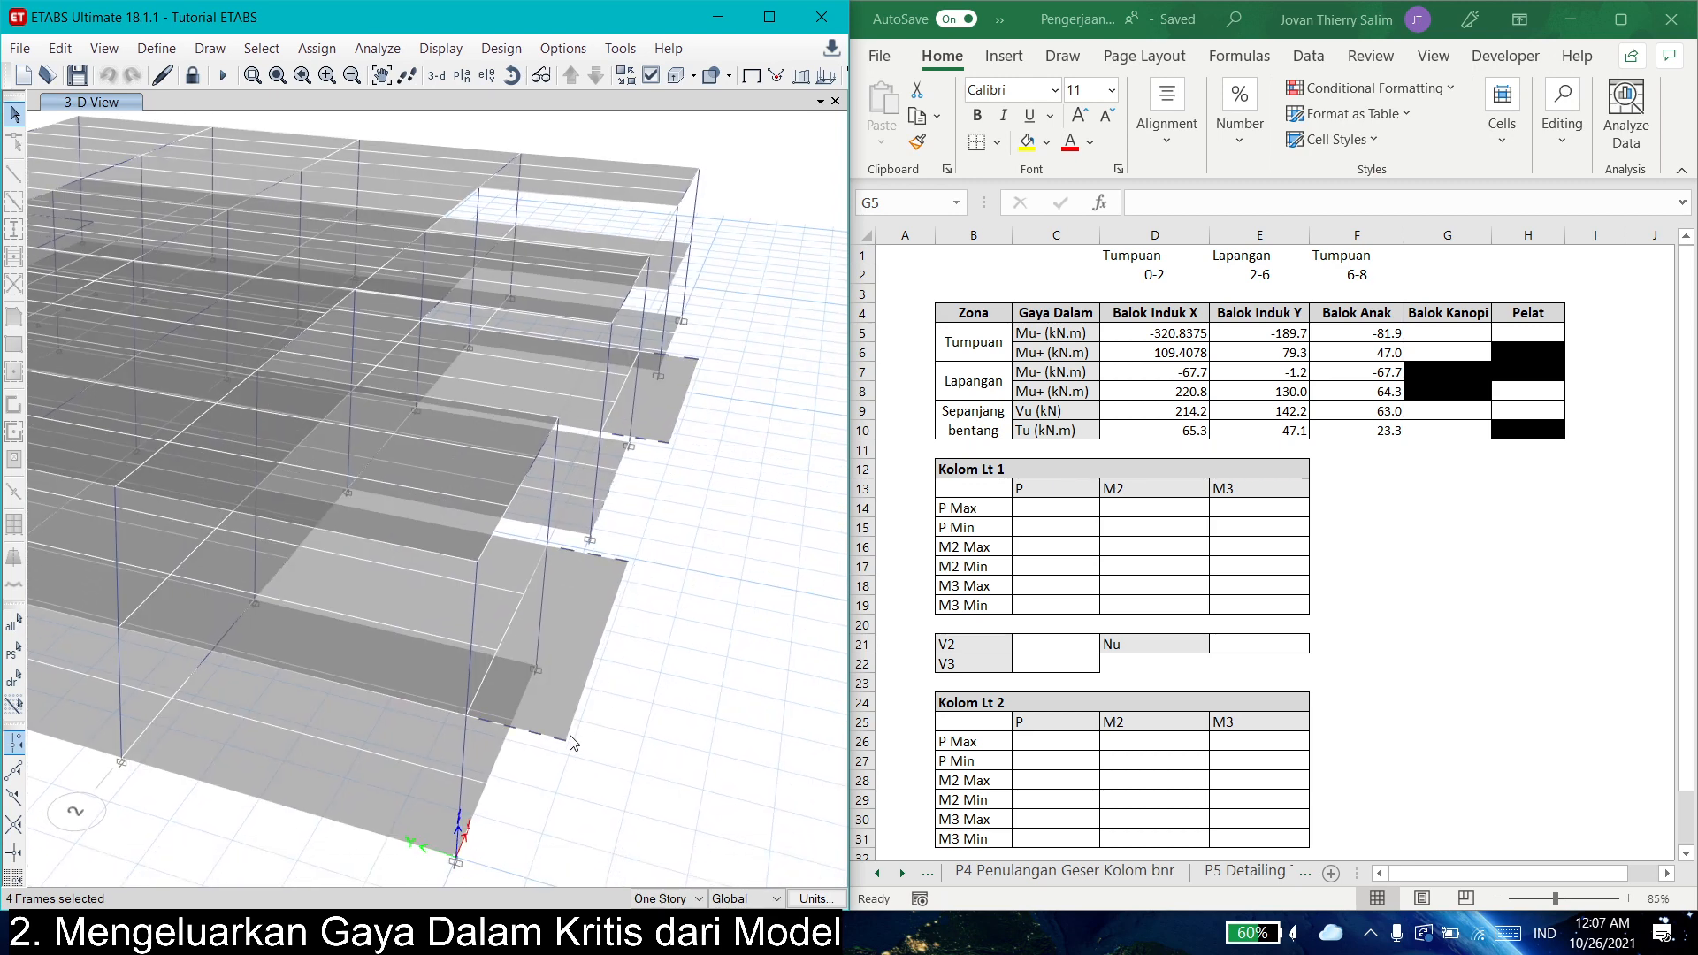
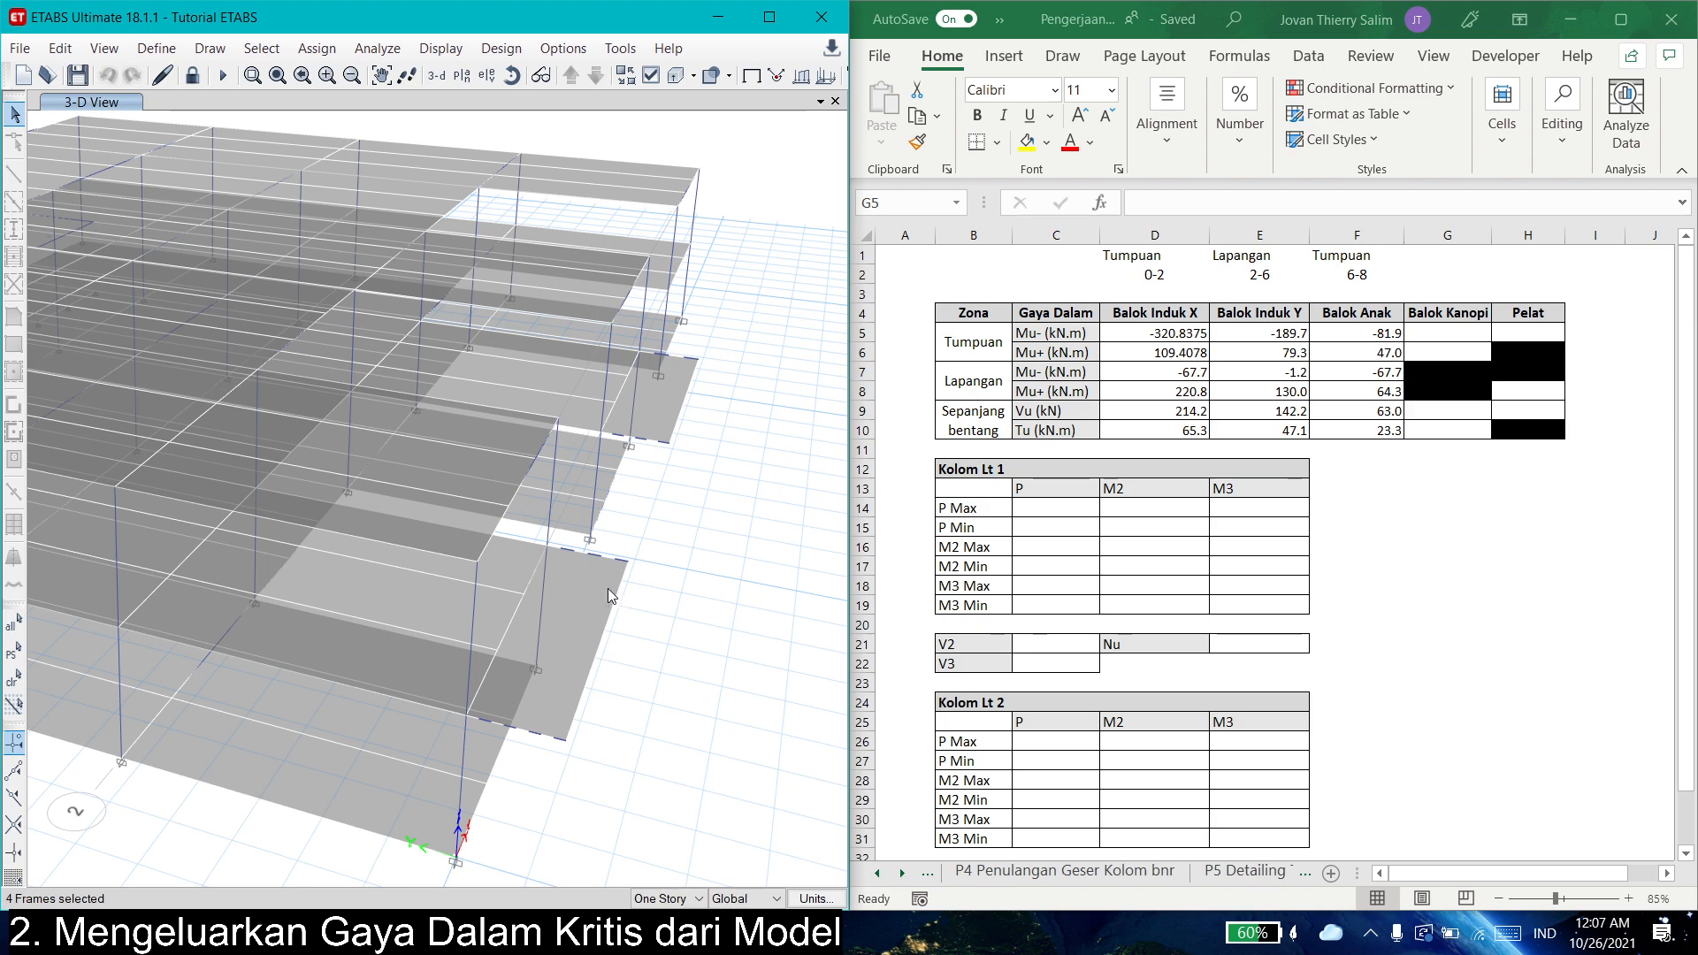
shift+middle_drag(601, 646, 683, 437)
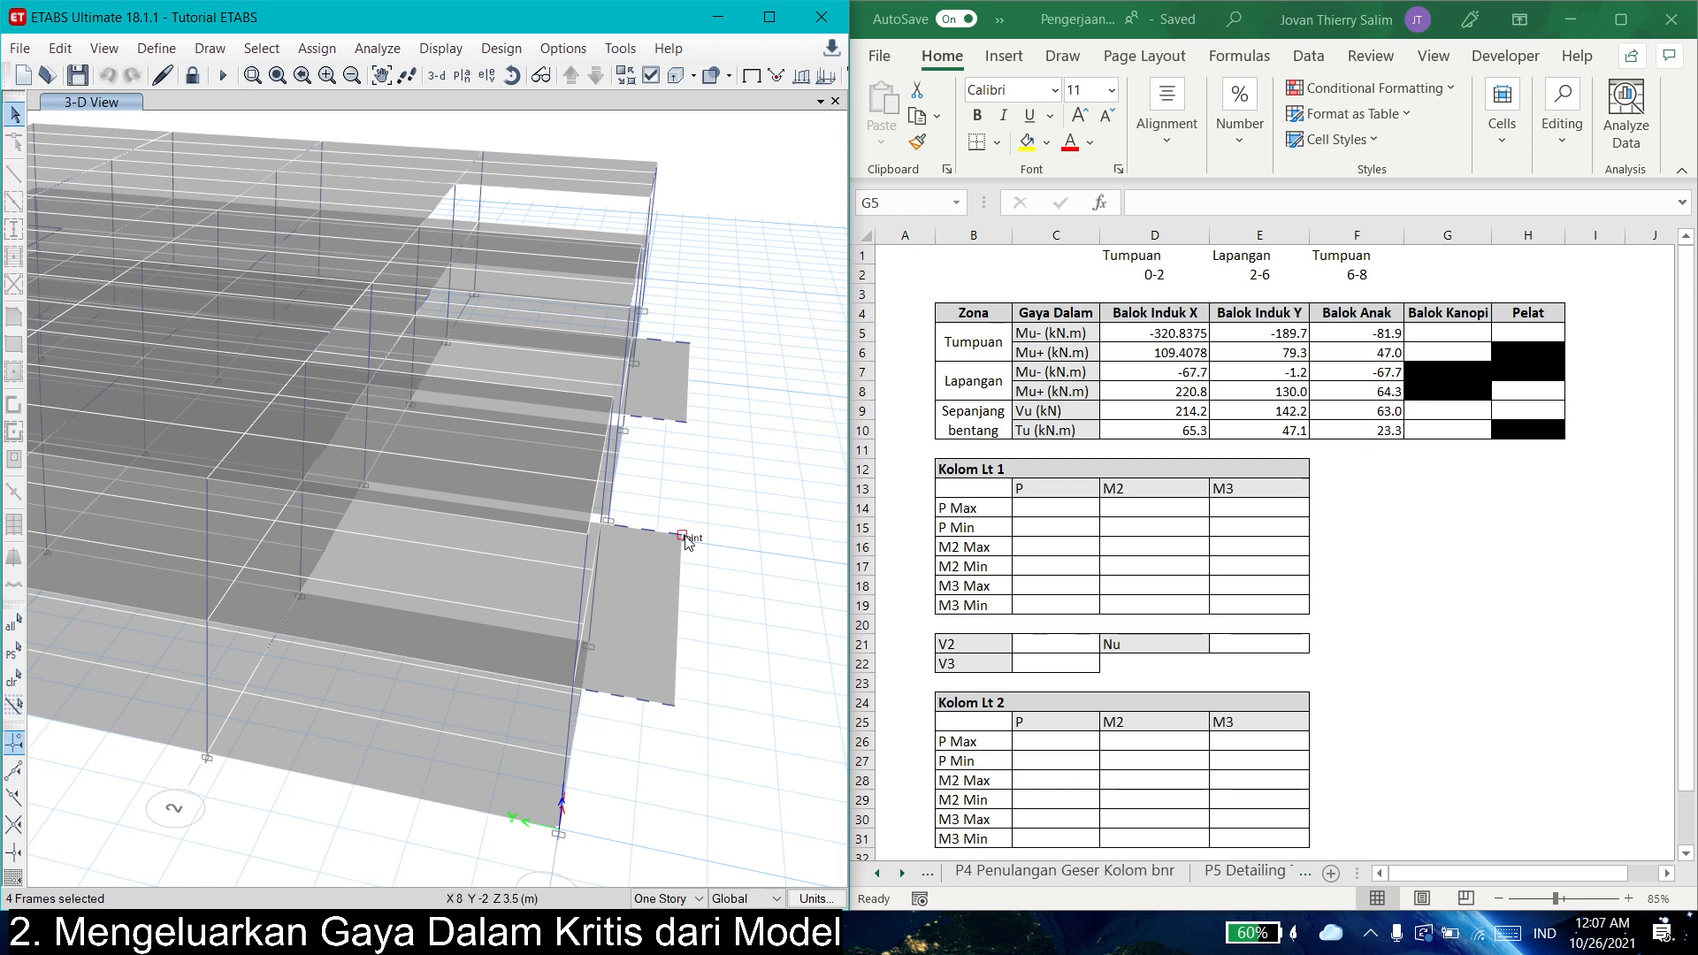
shift+middle_drag(664, 748, 608, 531)
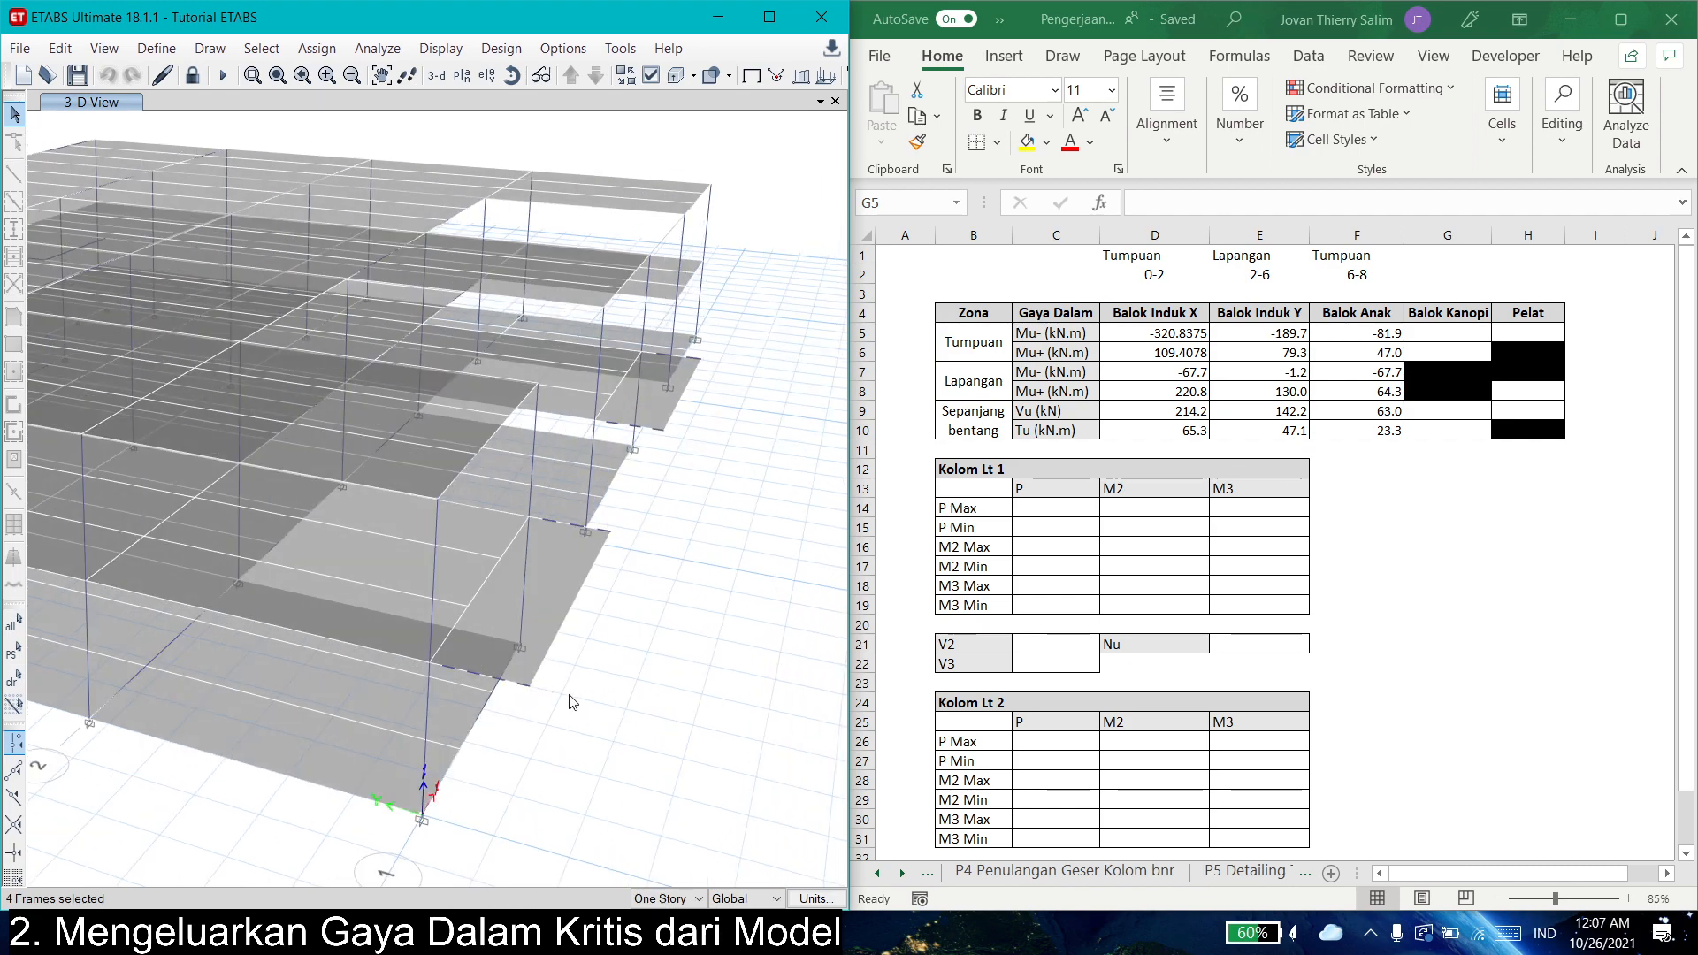
shift+middle_drag(599, 707, 588, 706)
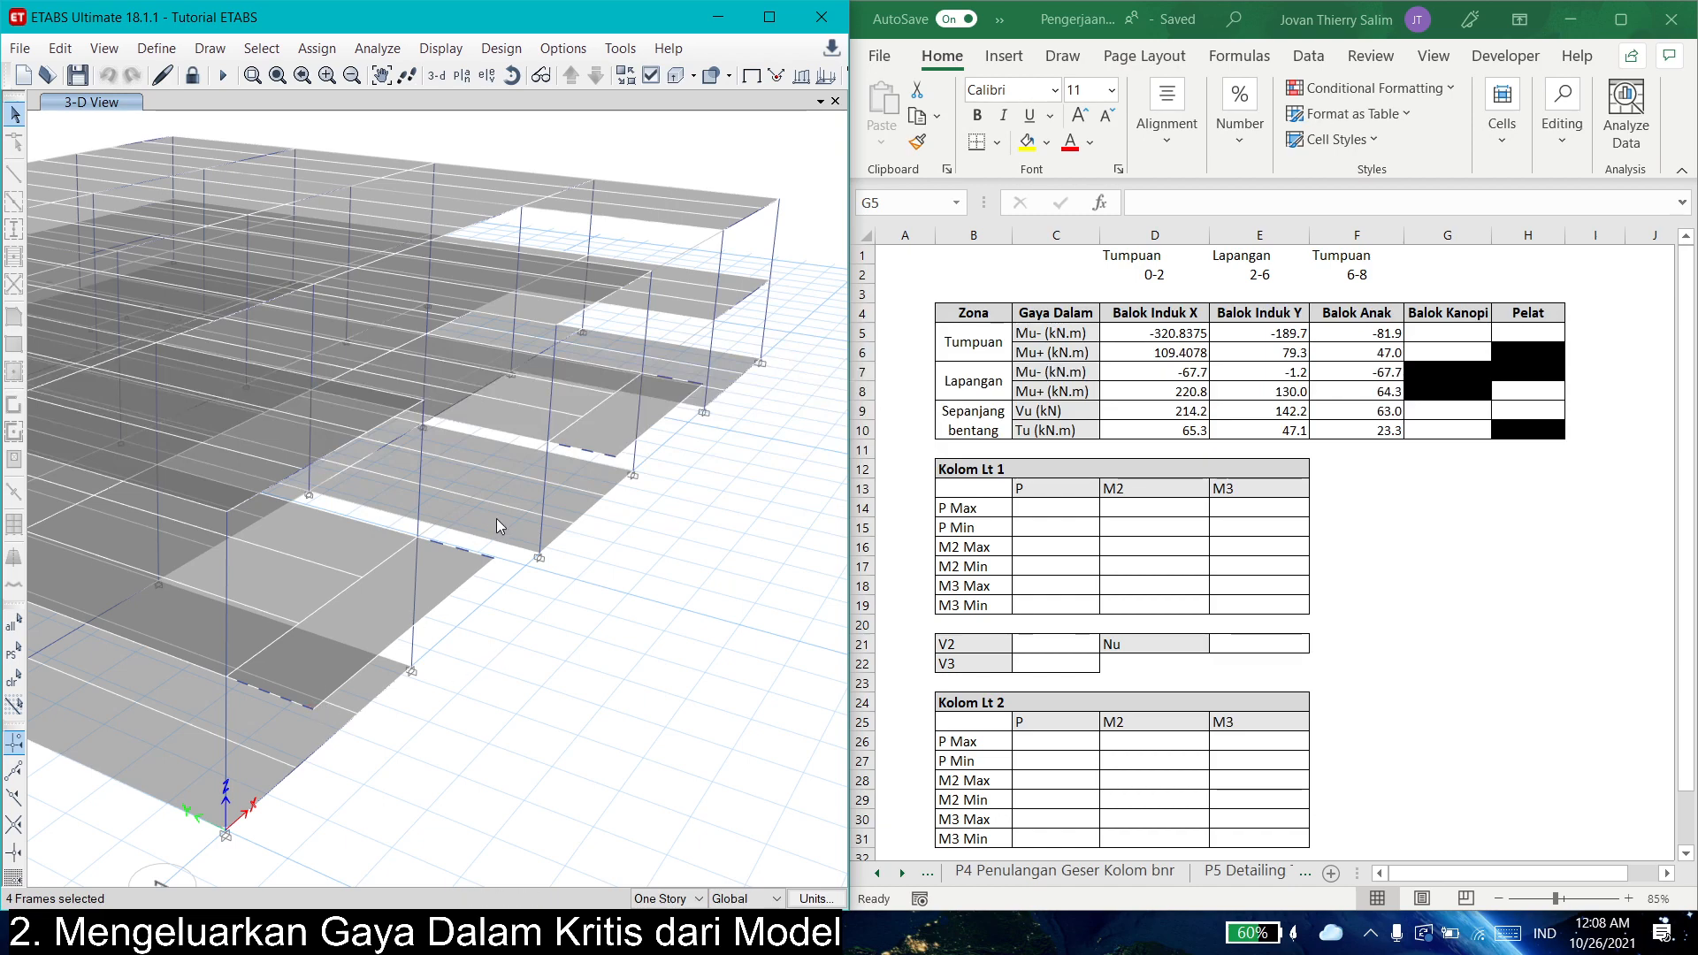
scroll(632, 619, up, 5)
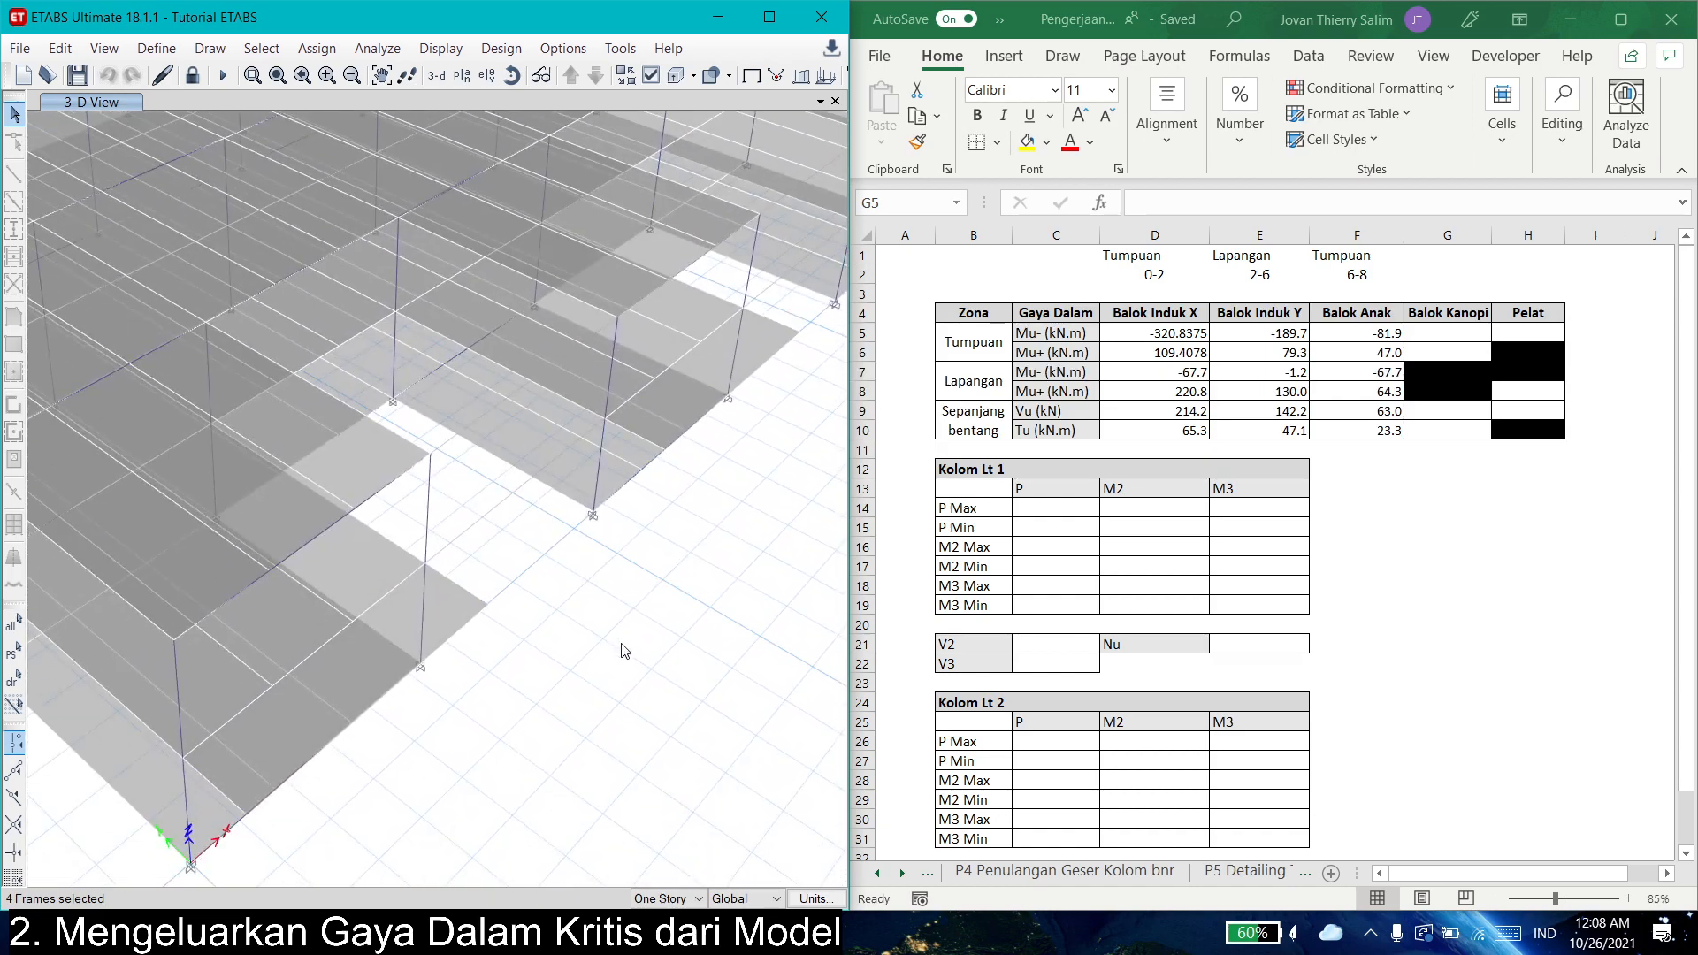
scroll(624, 651, down, 2)
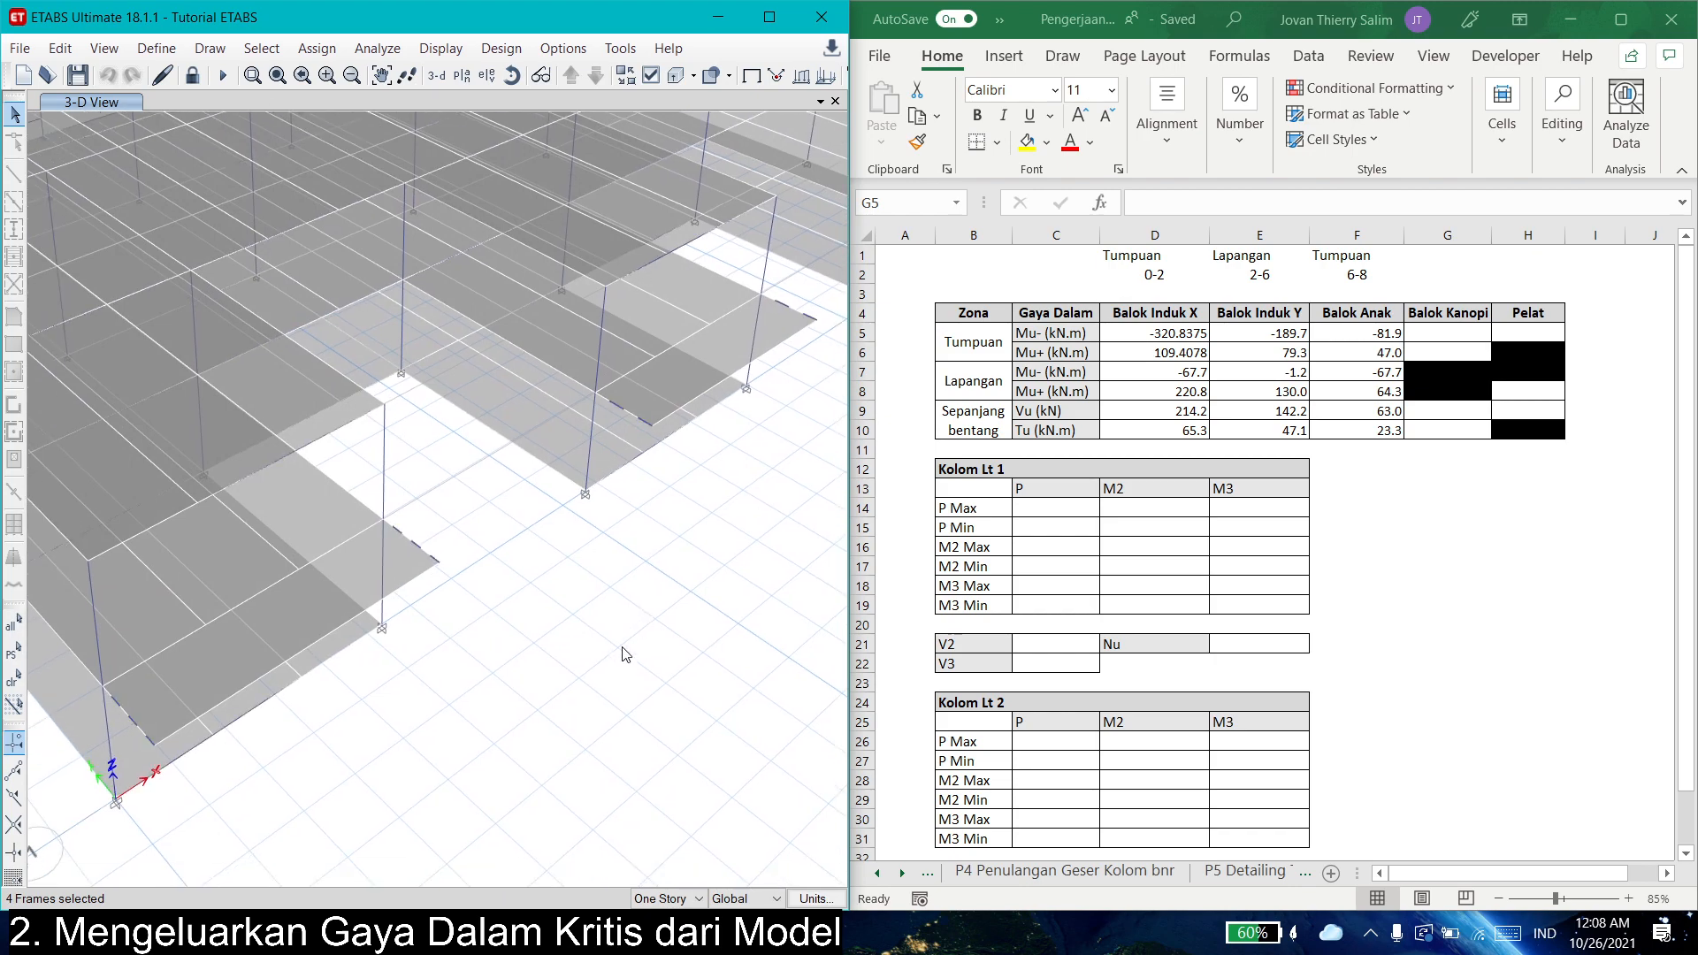
scroll(624, 655, down, 3)
scroll(626, 661, up, 4)
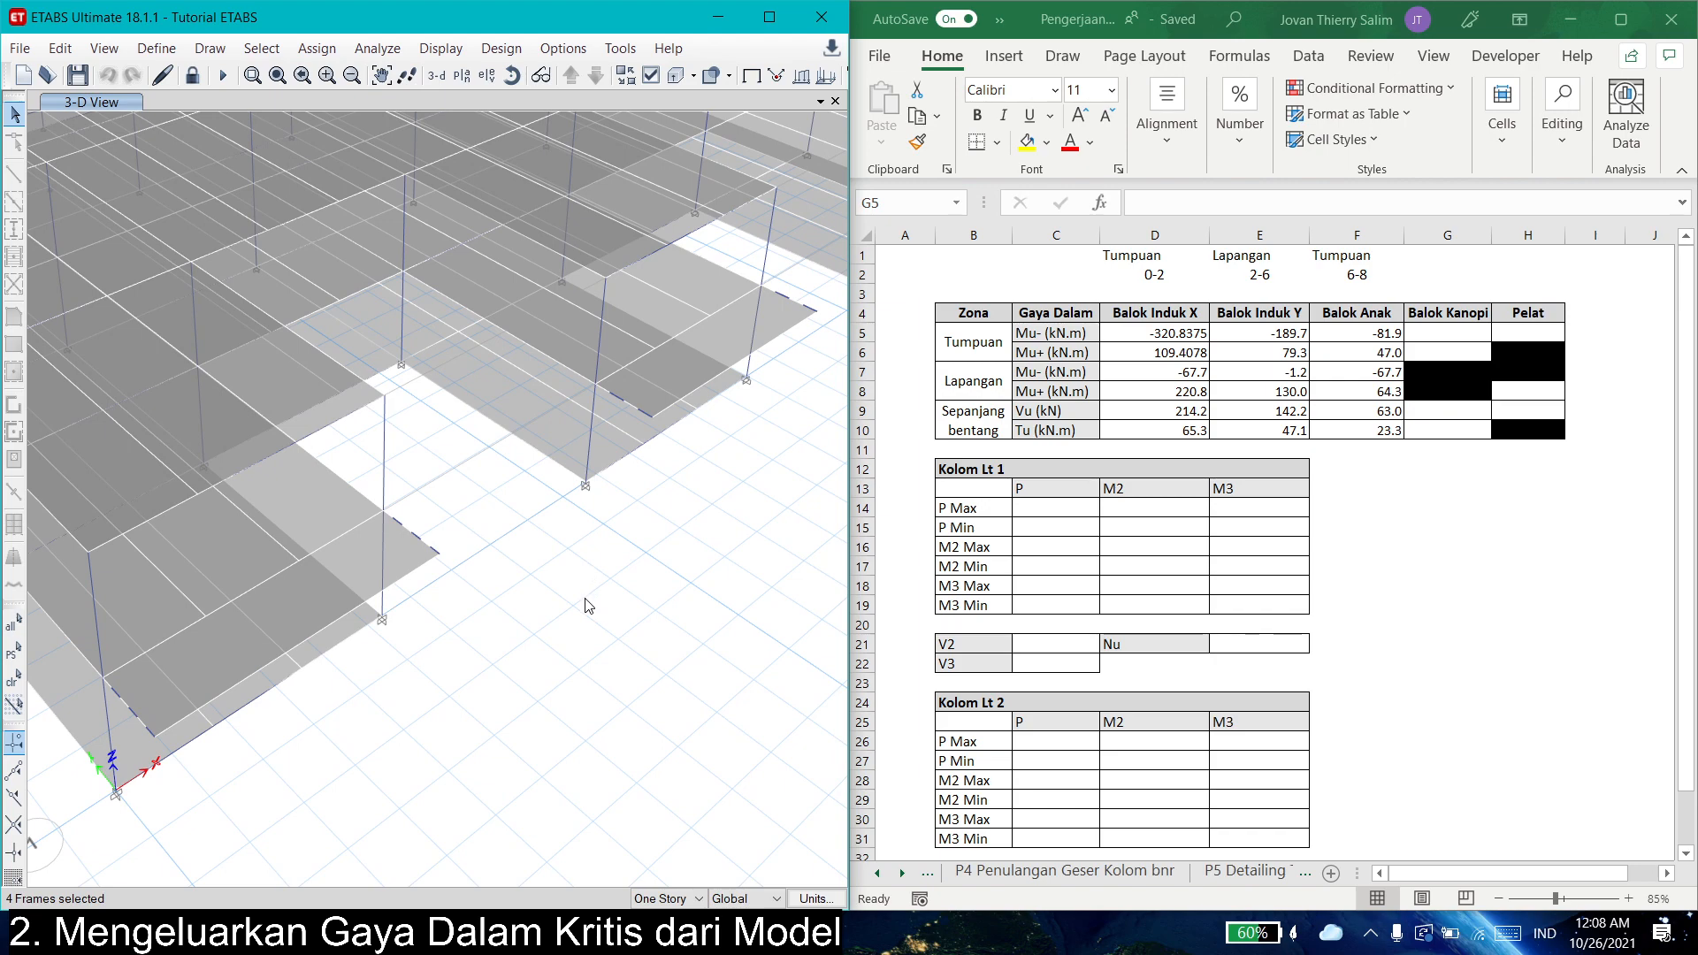
- Open the choice of result tables for the selected Balok Kanopi frames
key(ctrl+t)
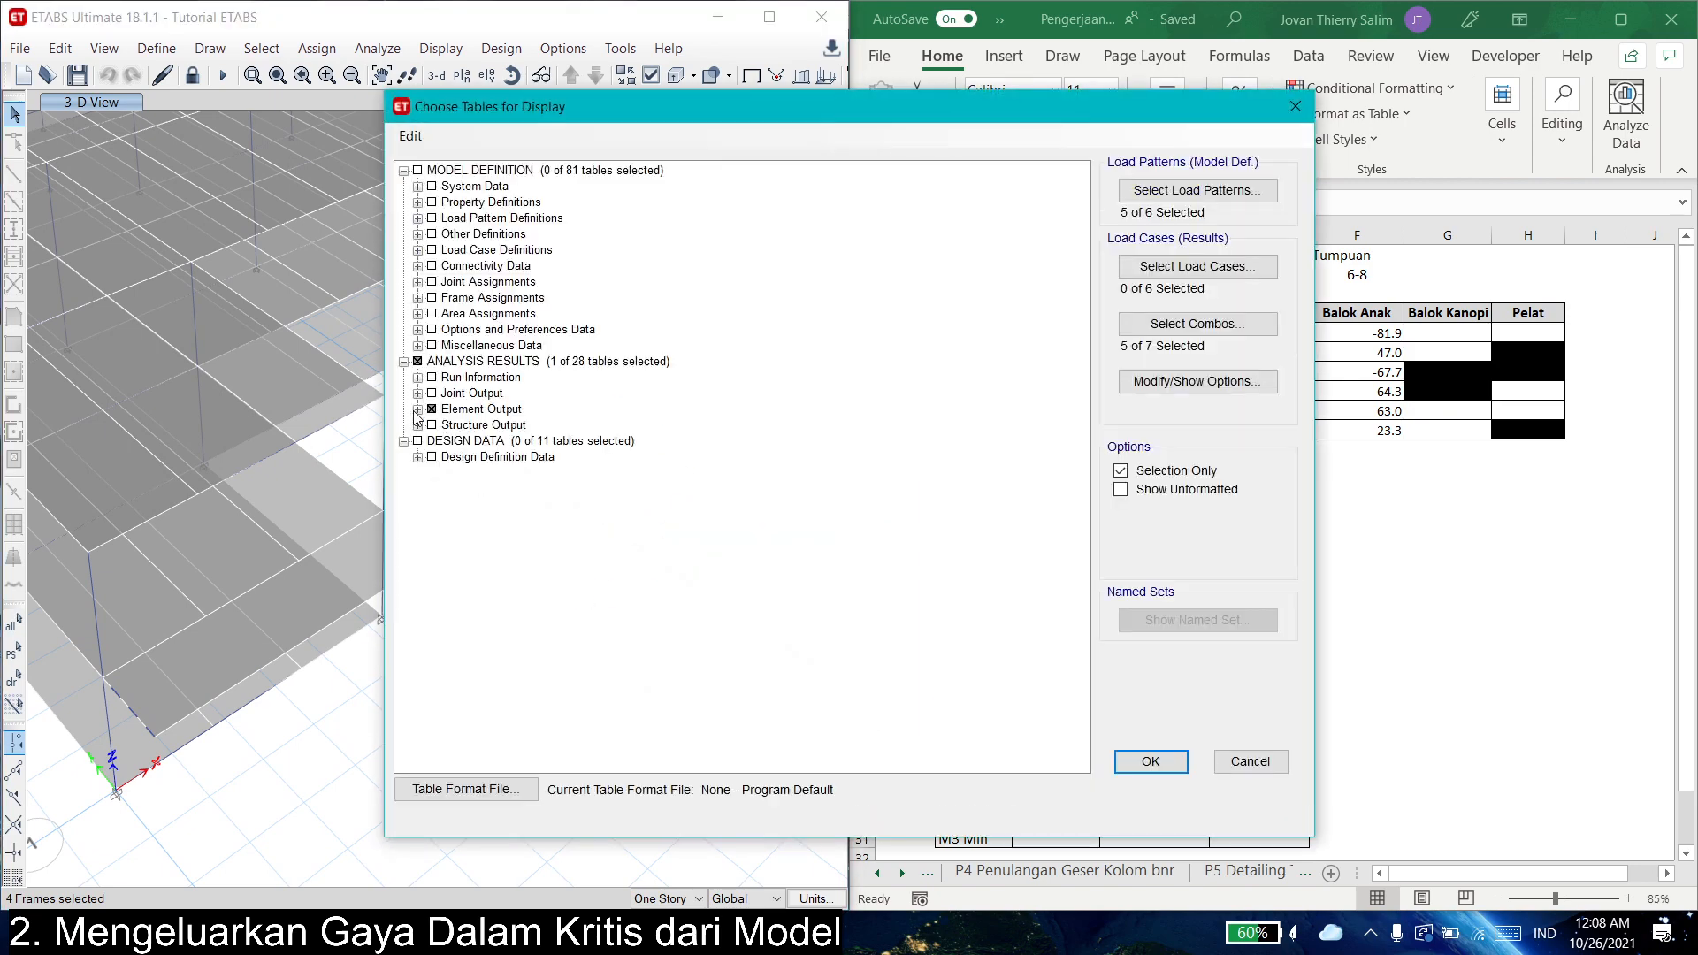
- Display the Element Forces - Beams table from the frame output results for the selected frames
click(417, 409)
click(432, 426)
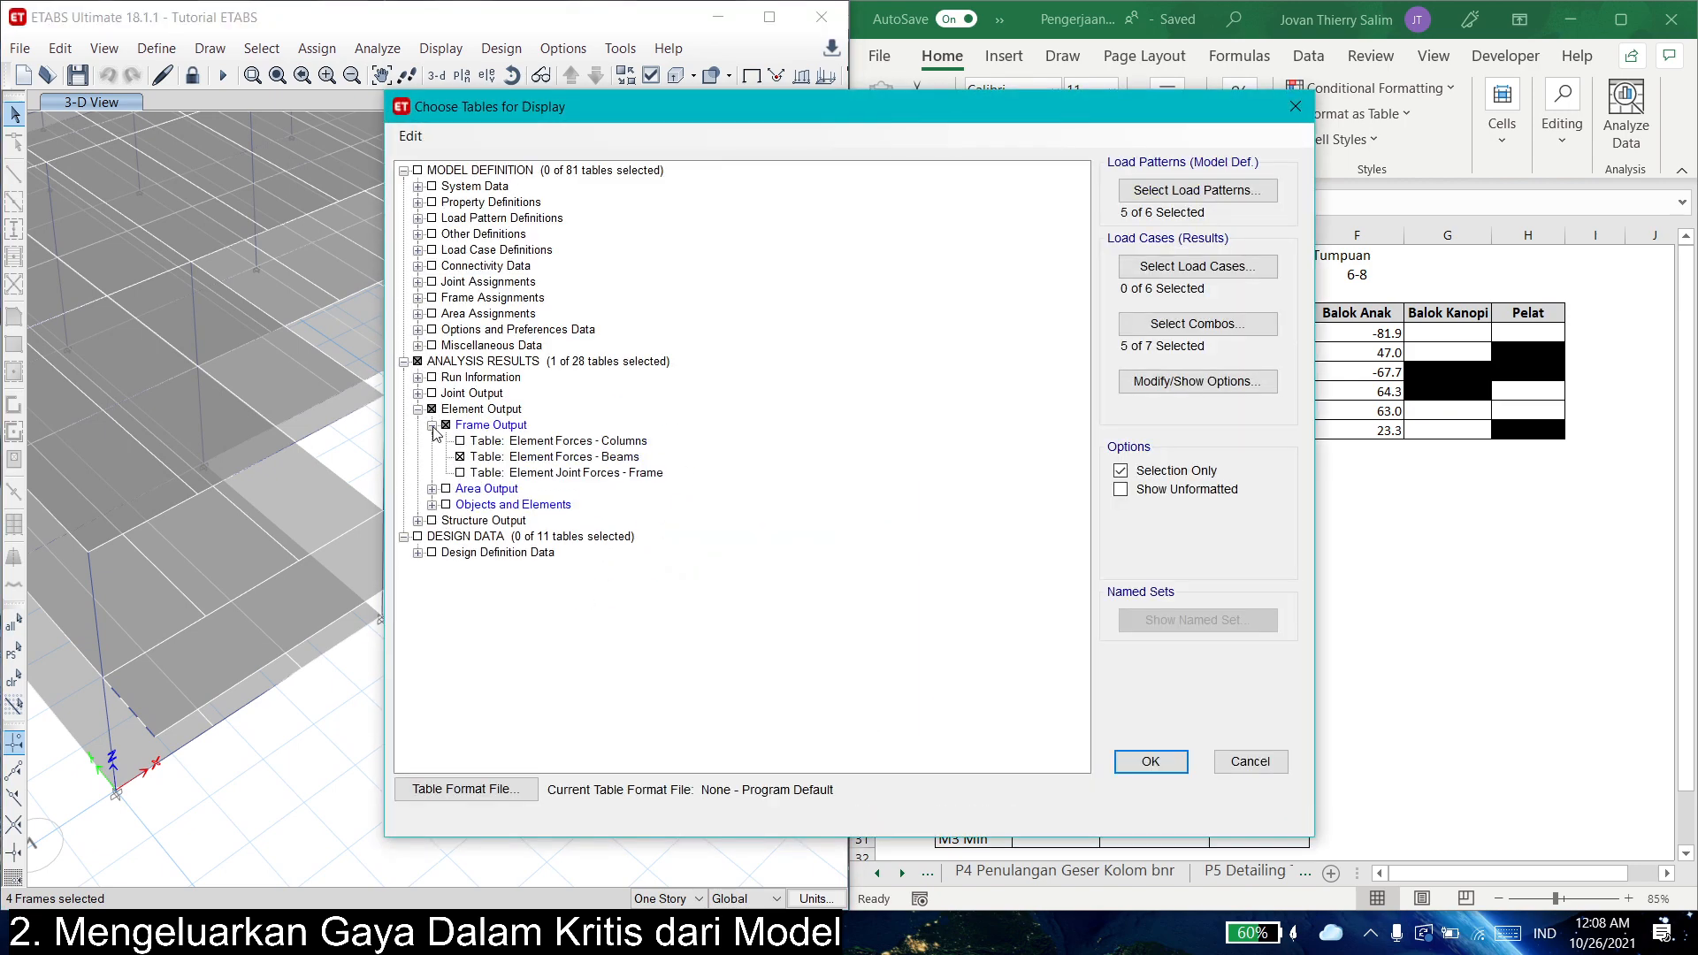
click(1151, 761)
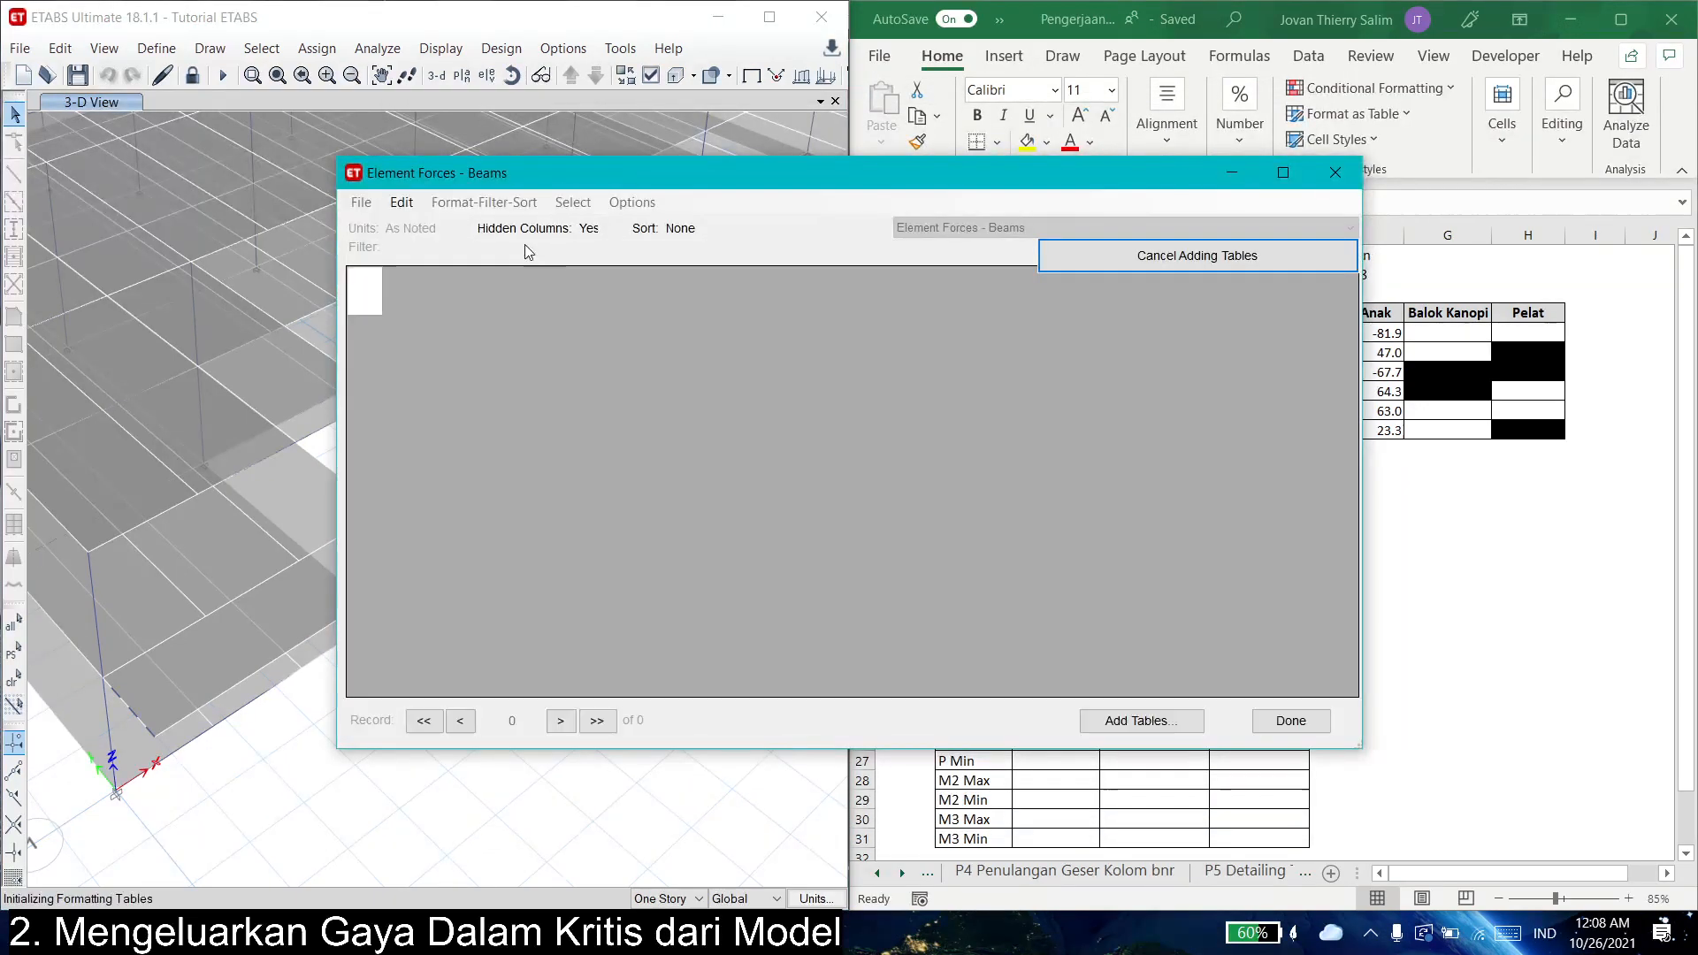
- Export the Element Forces - Beams table to Excel and bring up the exported workbook
click(352, 206)
mouse_move(531, 223)
click(725, 220)
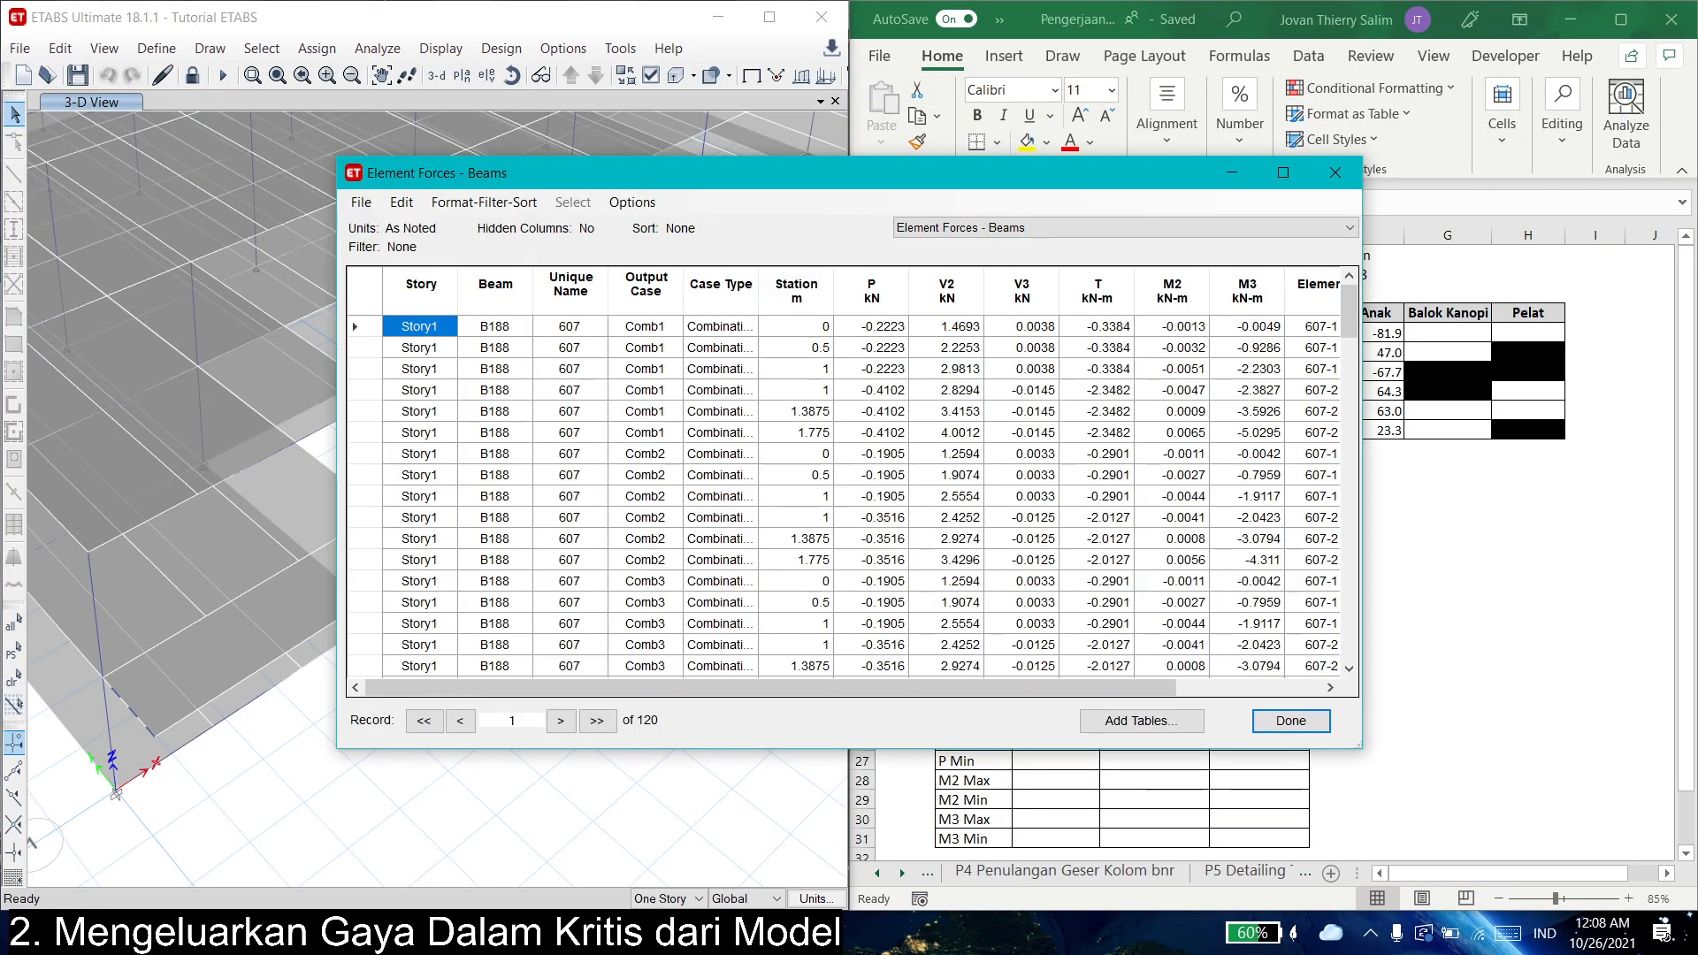
click(463, 933)
click(529, 838)
click(531, 933)
click(530, 934)
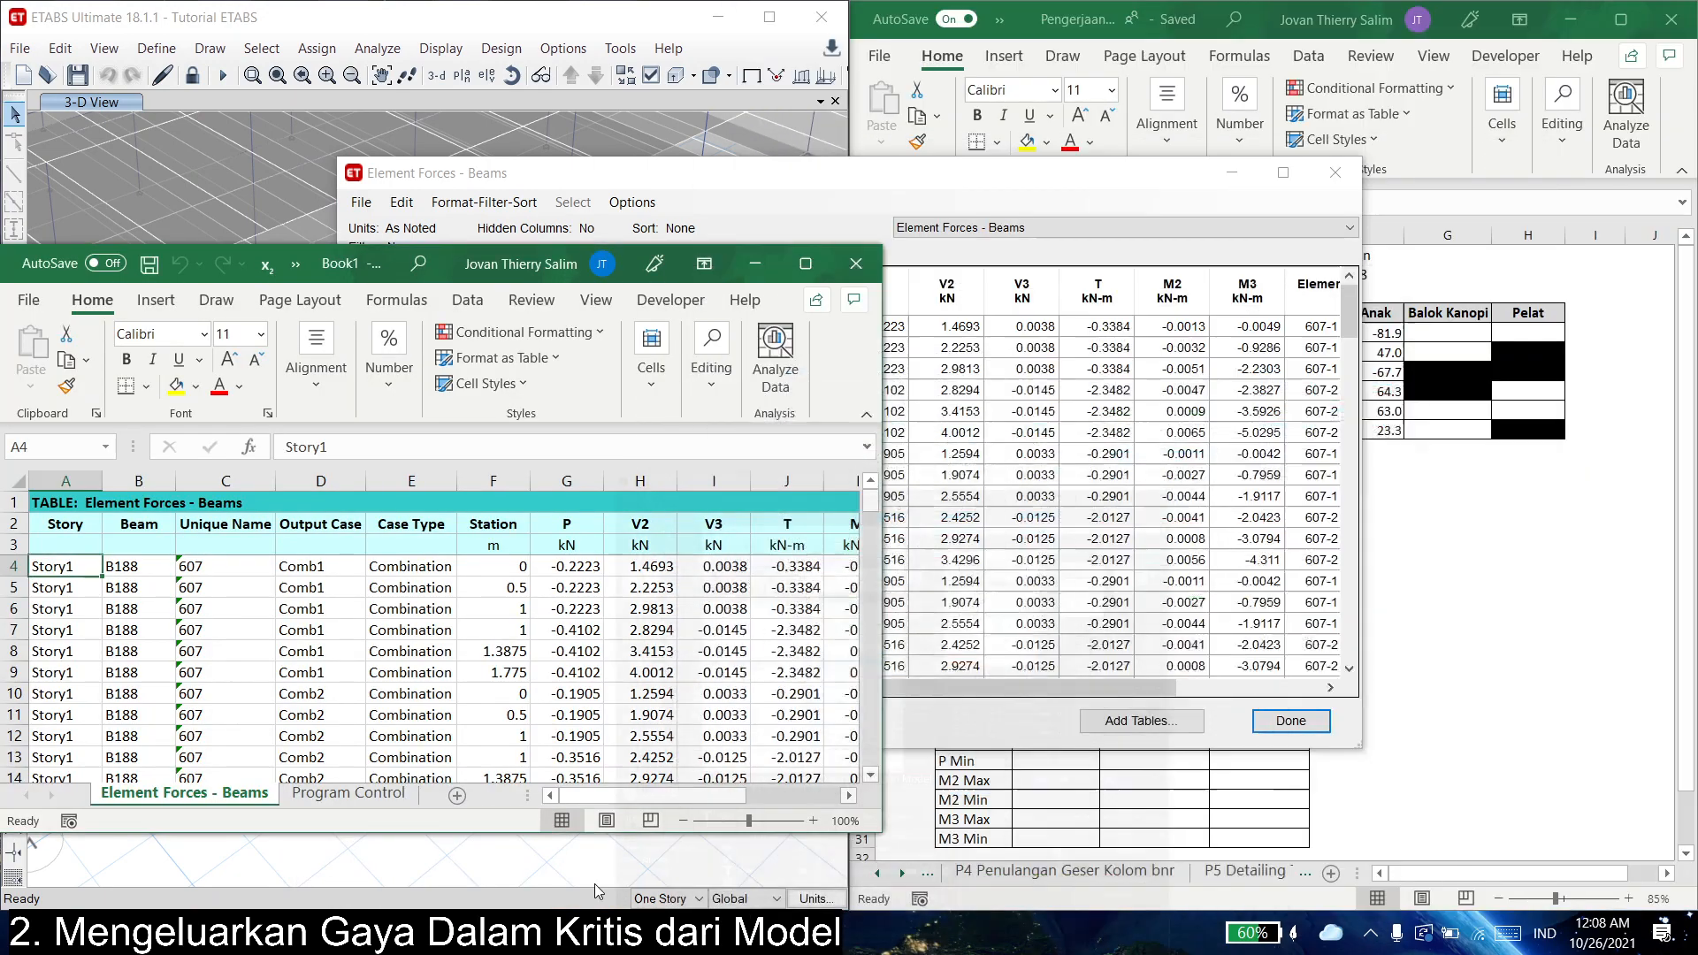
- Minimize the ETABS results table and maximize the exported Excel workbook
click(1232, 172)
click(806, 264)
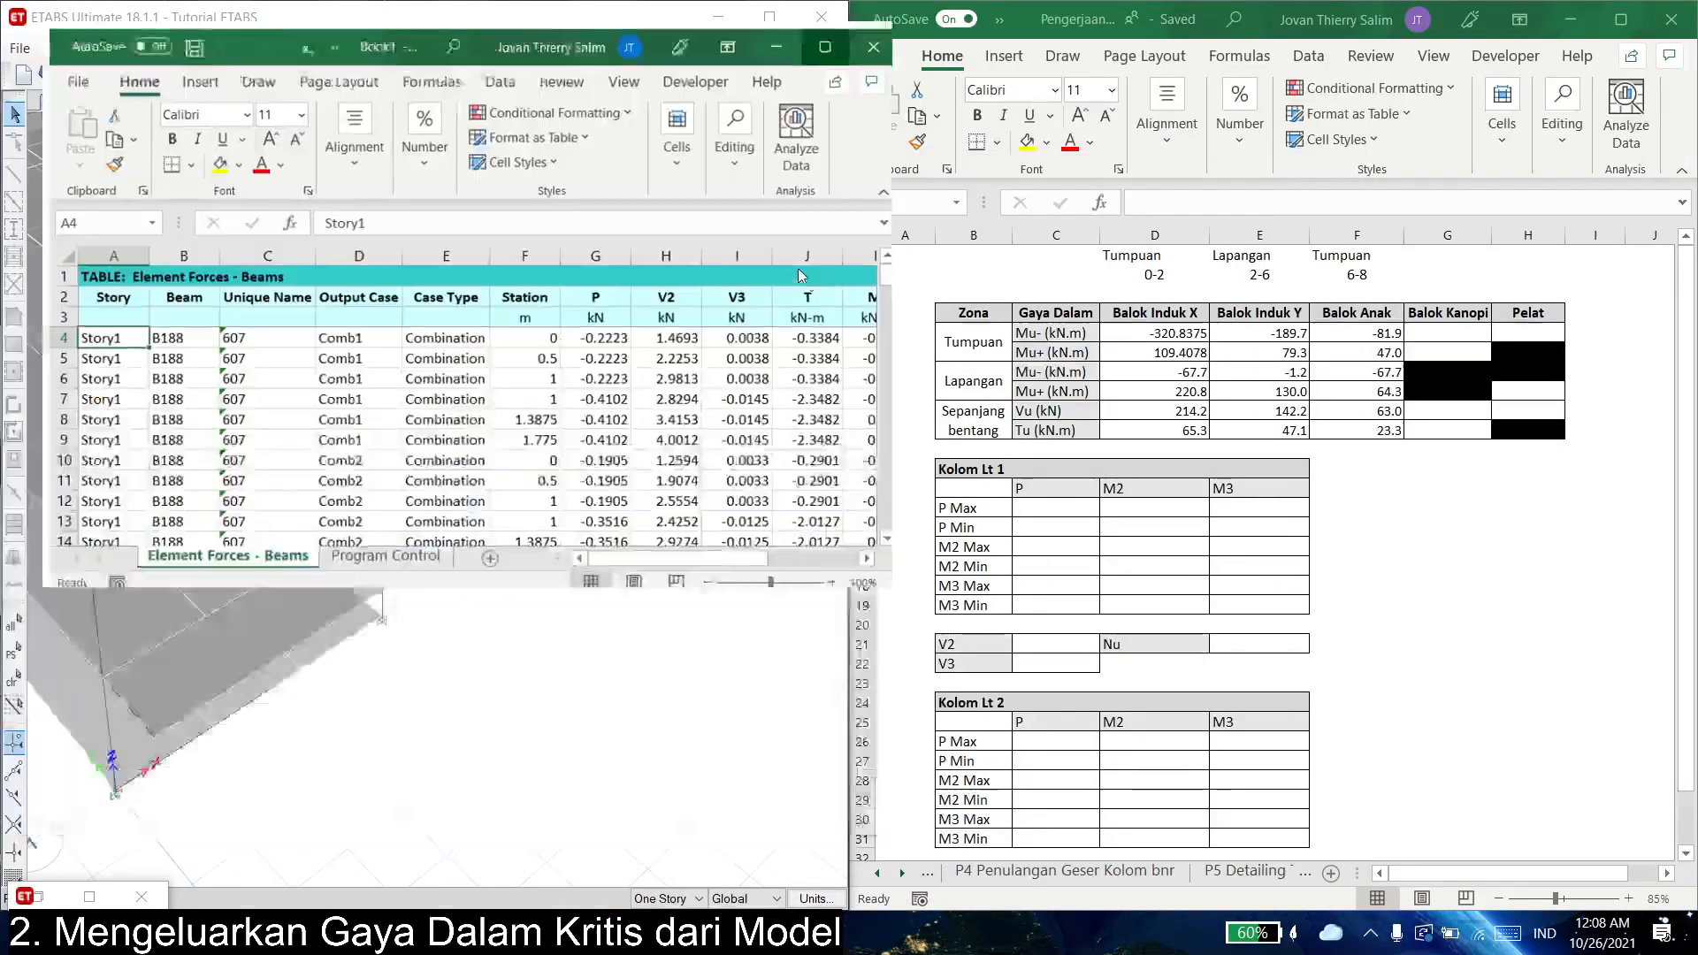
click(938, 470)
click(504, 533)
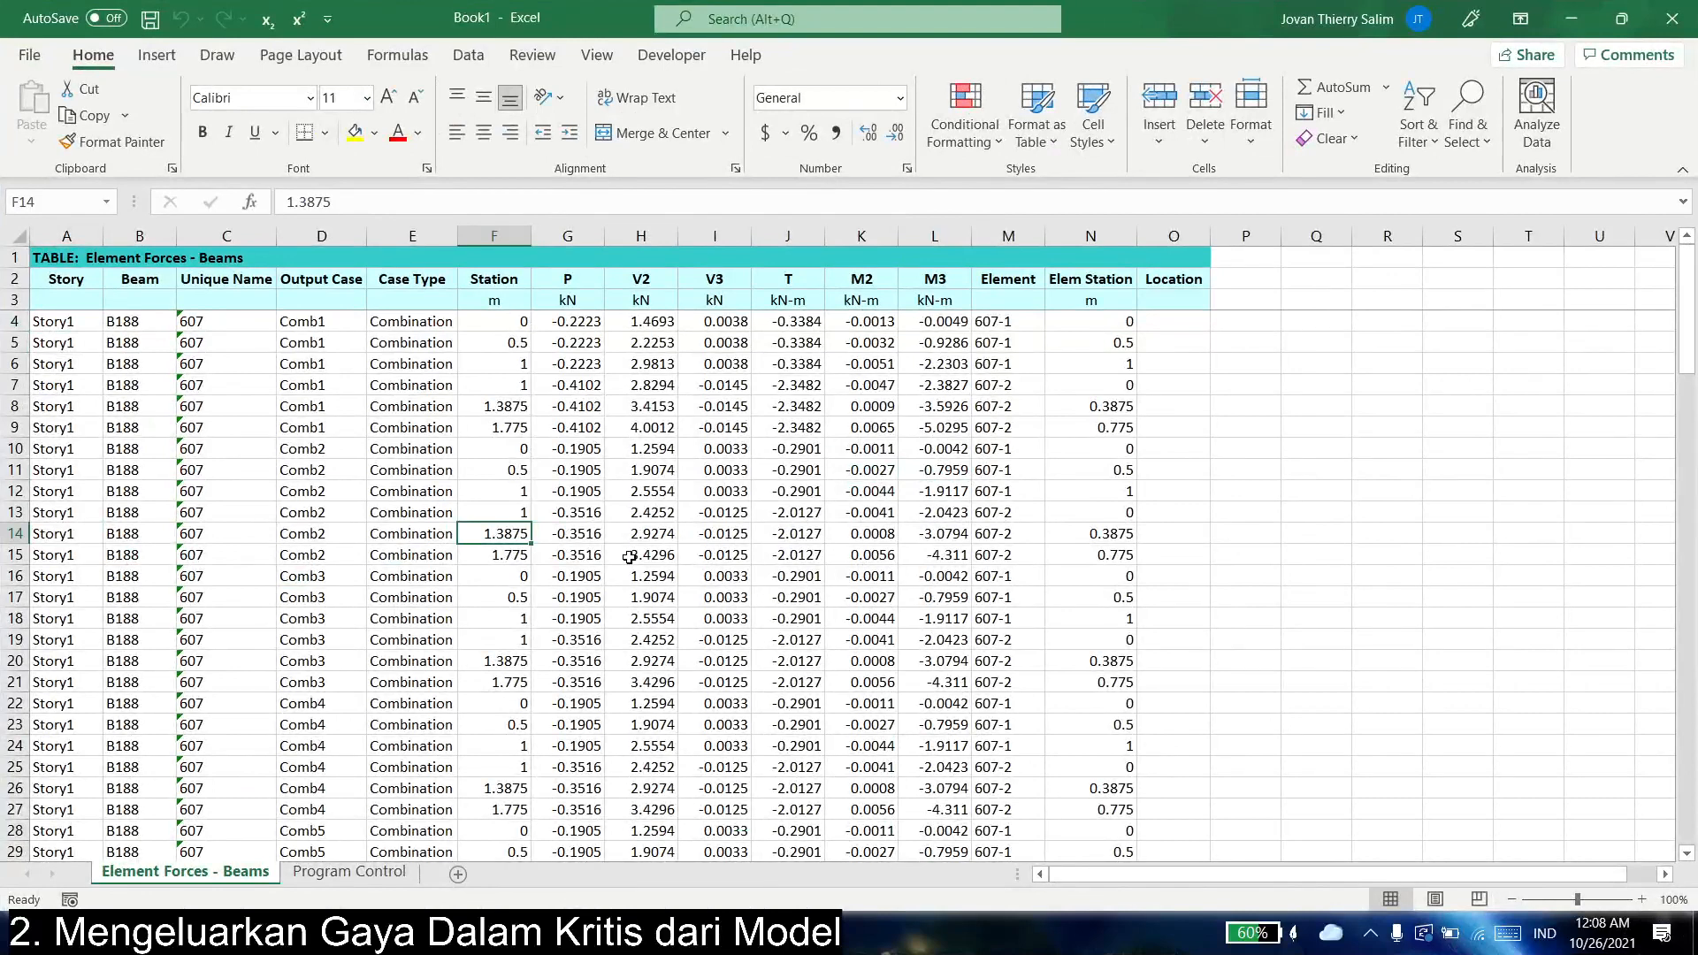
- Delete the units row beneath the column headers of the beam forces table
click(18, 300)
right_click(18, 300)
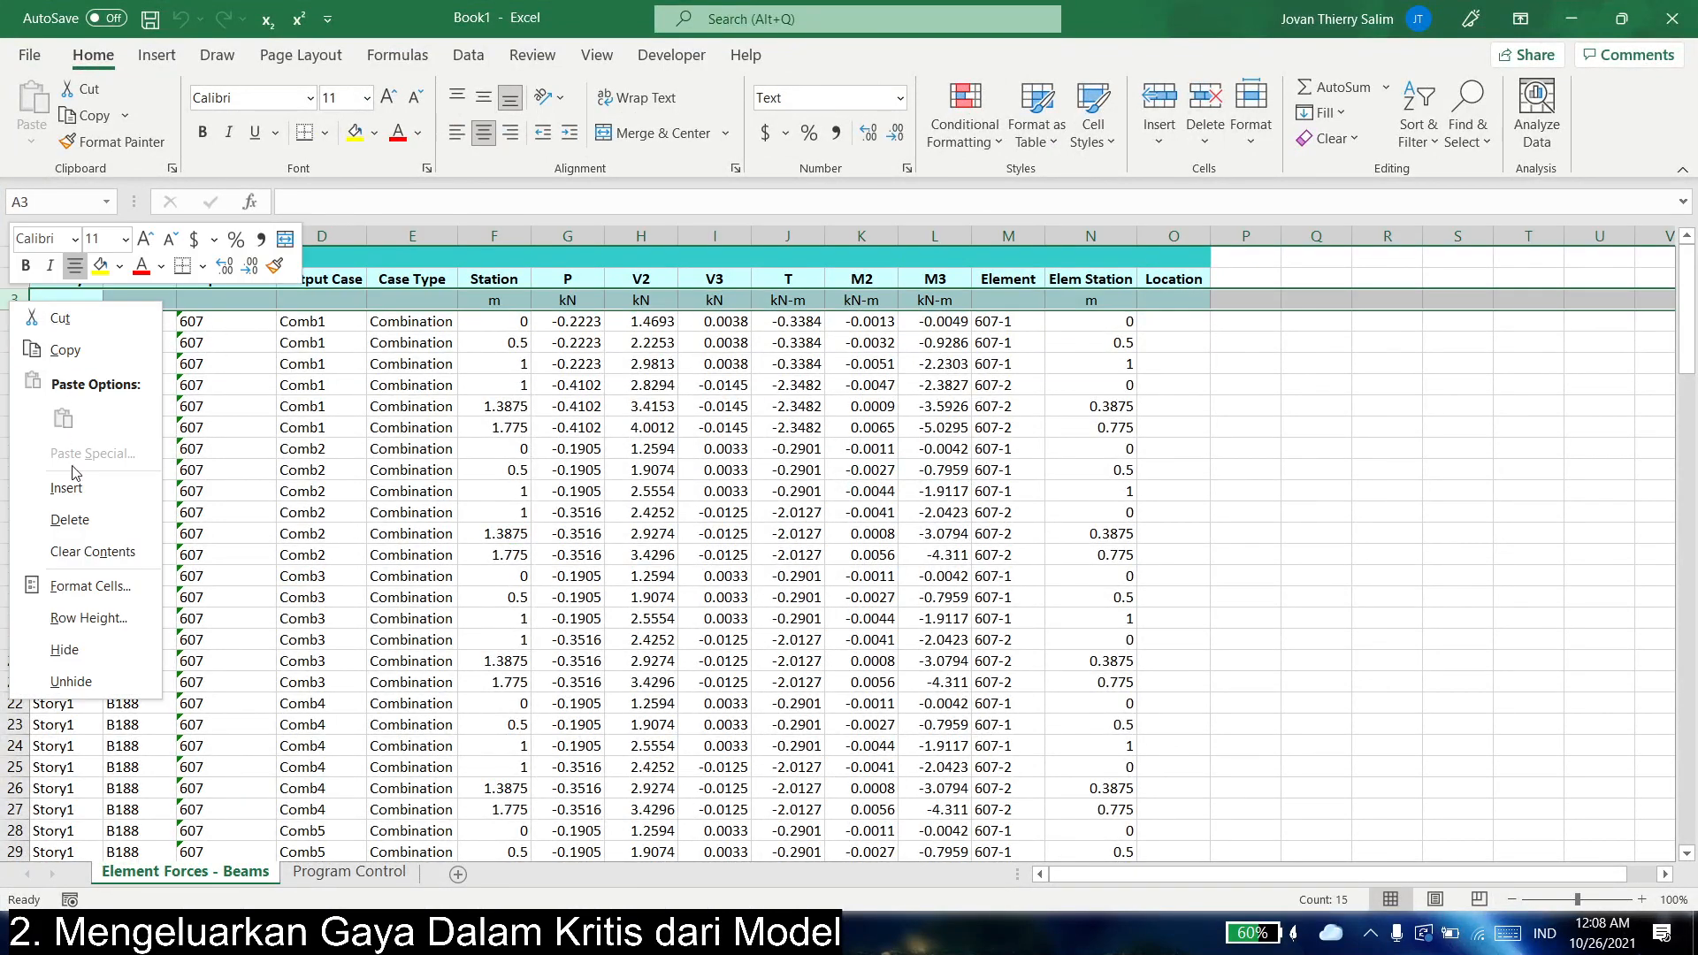
click(77, 521)
- Add filters to the header row from Story to Location
drag(50, 279, 1173, 279)
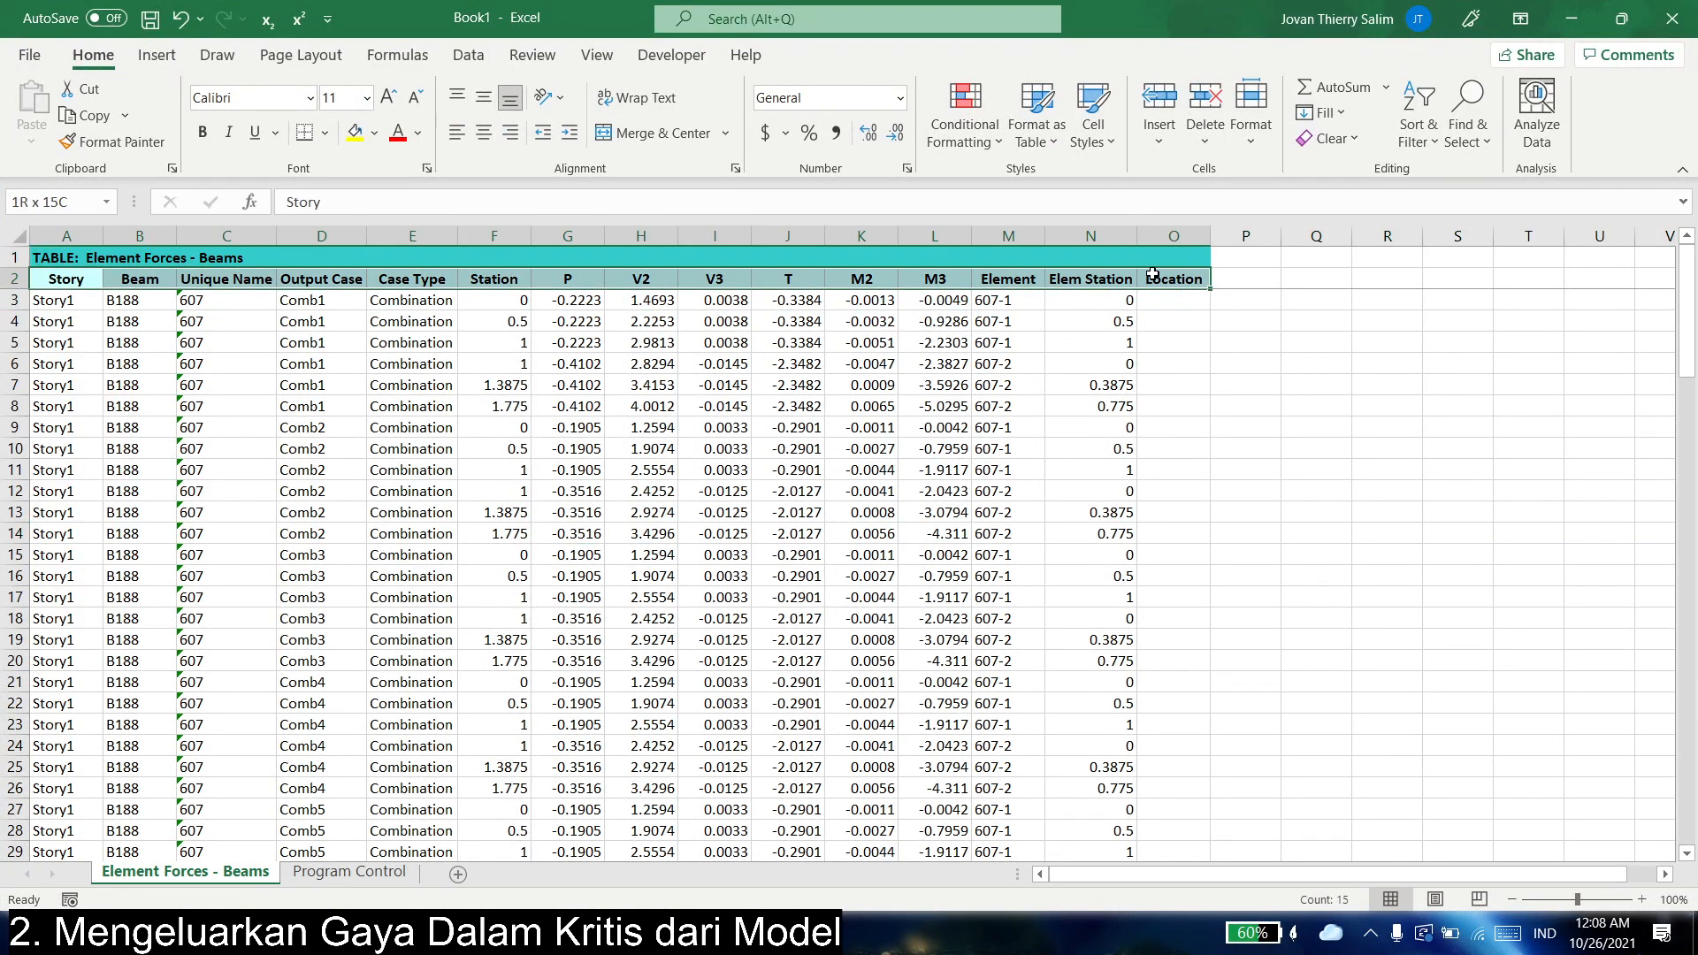
click(1424, 137)
click(1453, 271)
drag(1387, 448, 1265, 425)
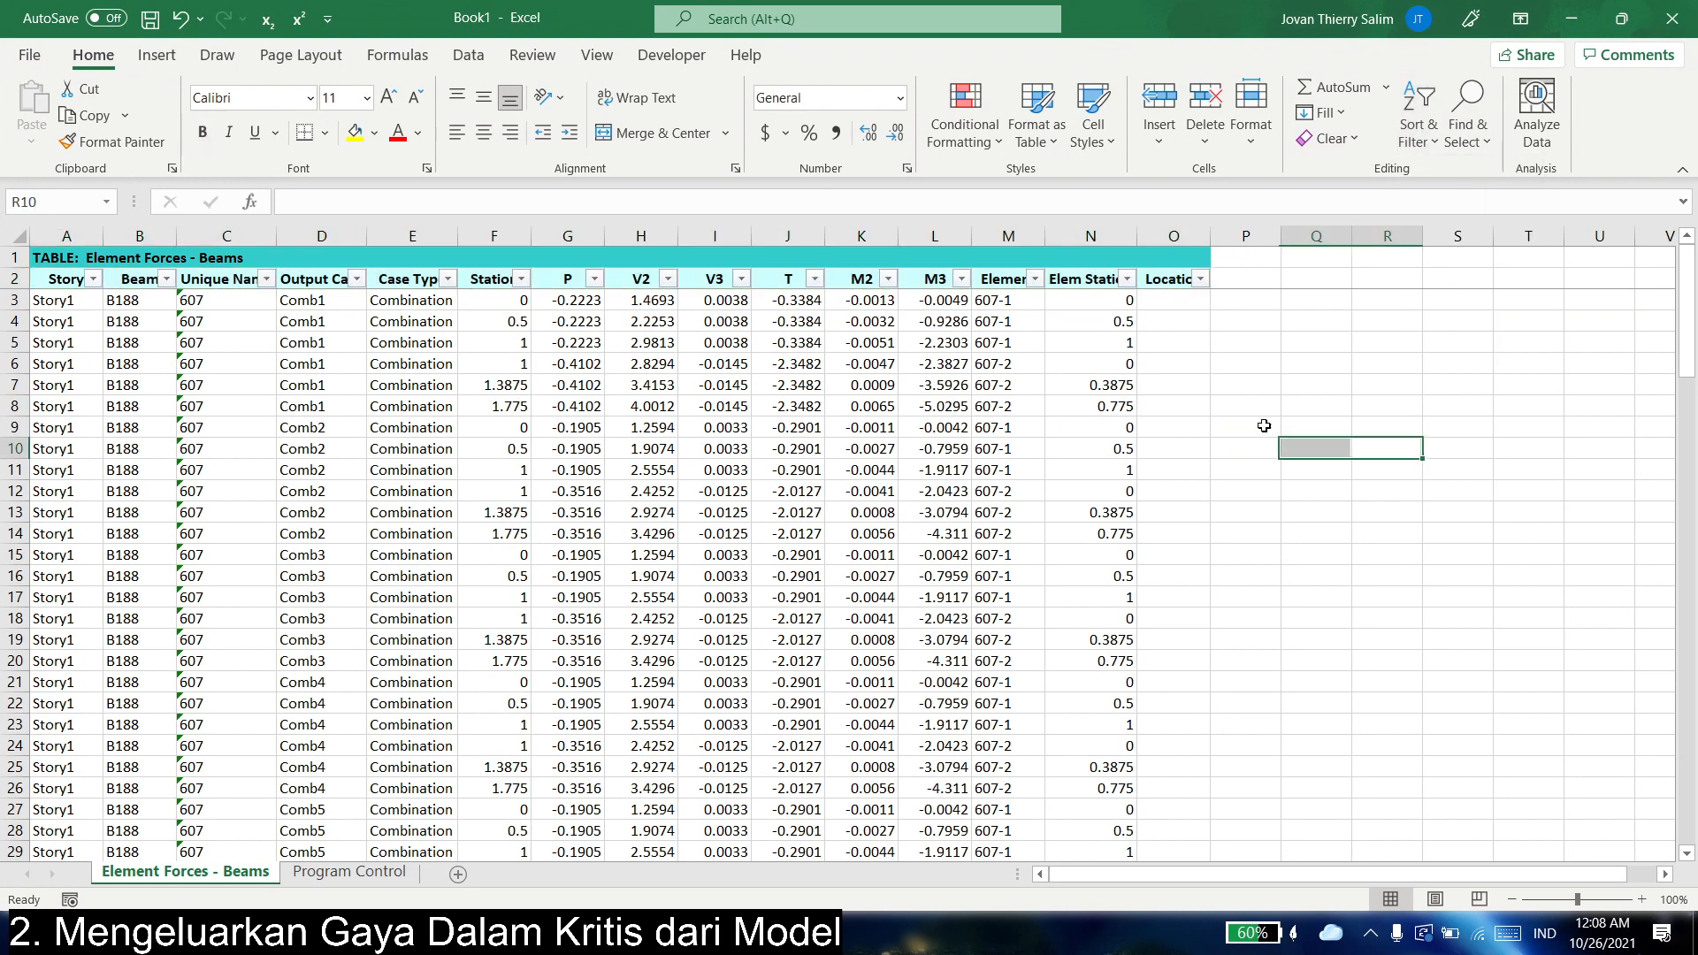
- Examine the Station values of the beam forces and the Balok Kanopi cells in the summary workbook
click(521, 280)
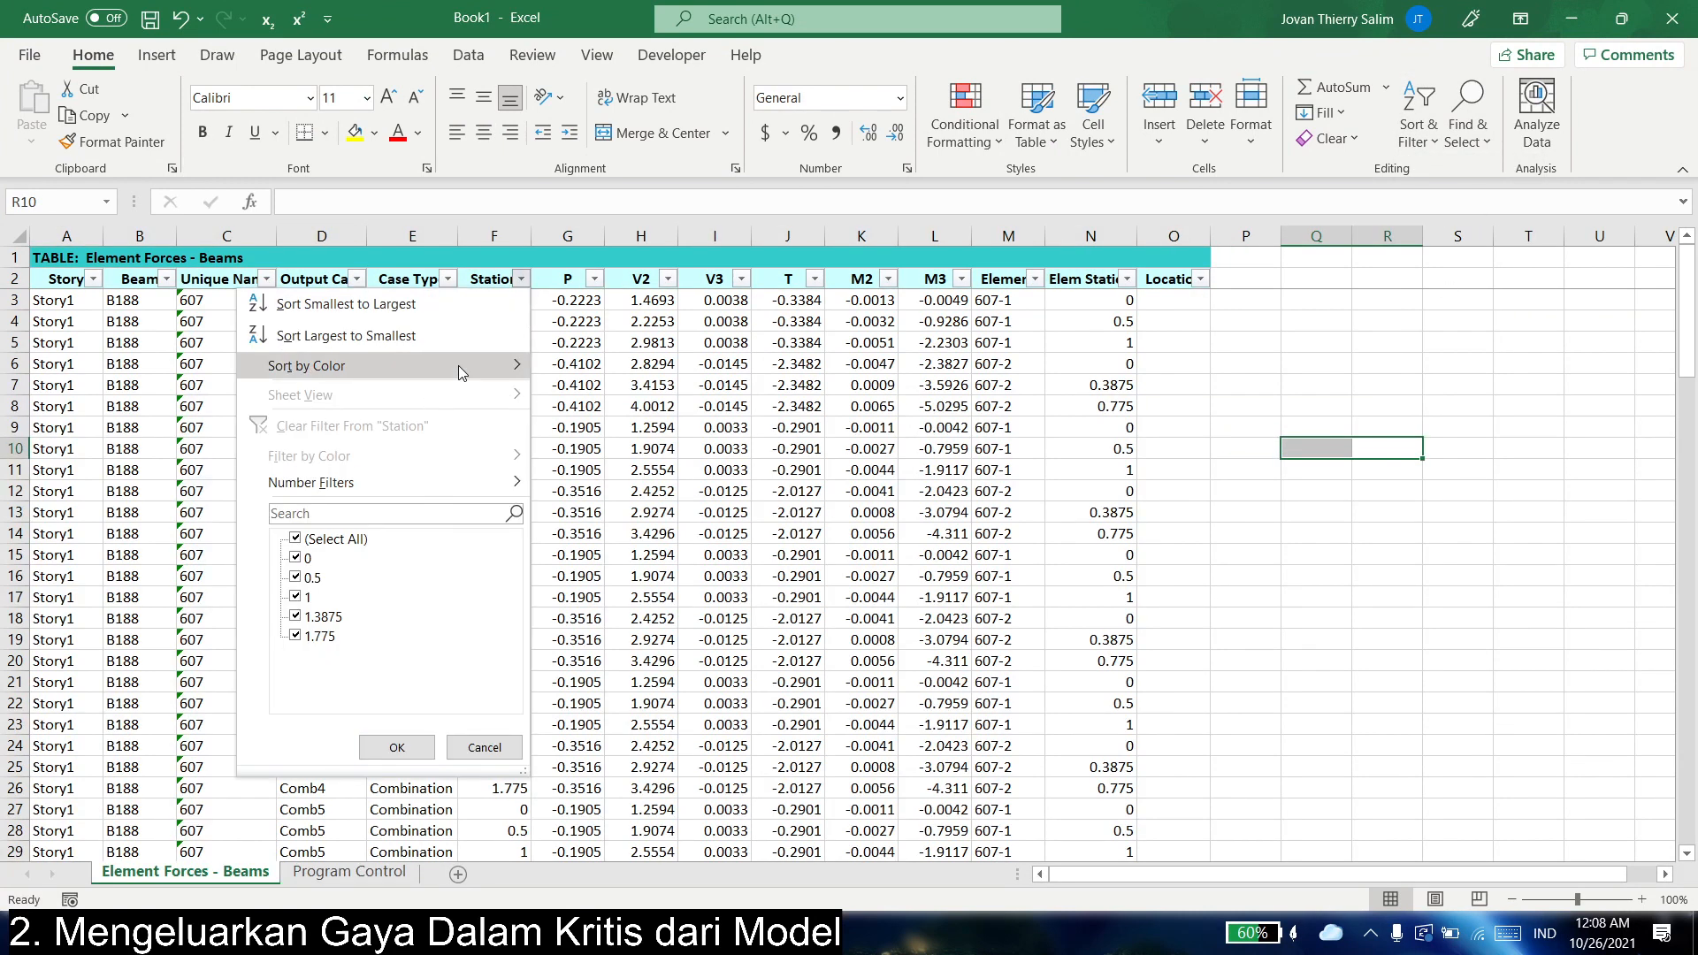
mouse_move(458, 364)
click(787, 512)
key(alt+Tab)
key(alt+Tab)
key(alt+Tab)
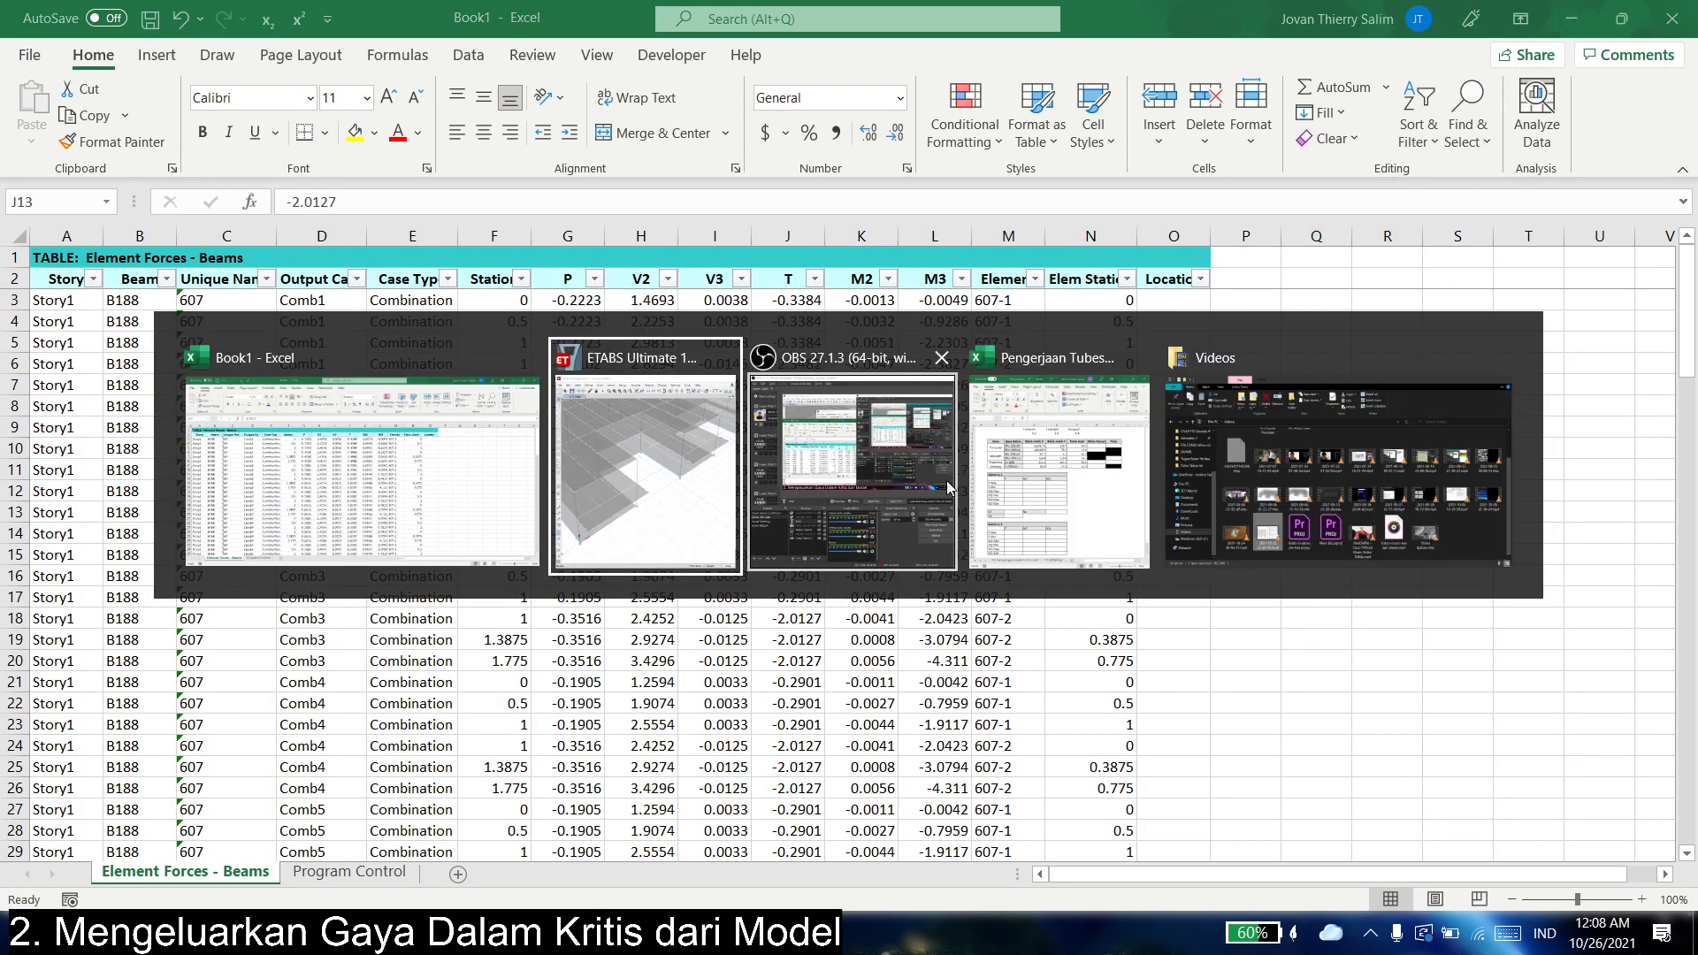
key(Down)
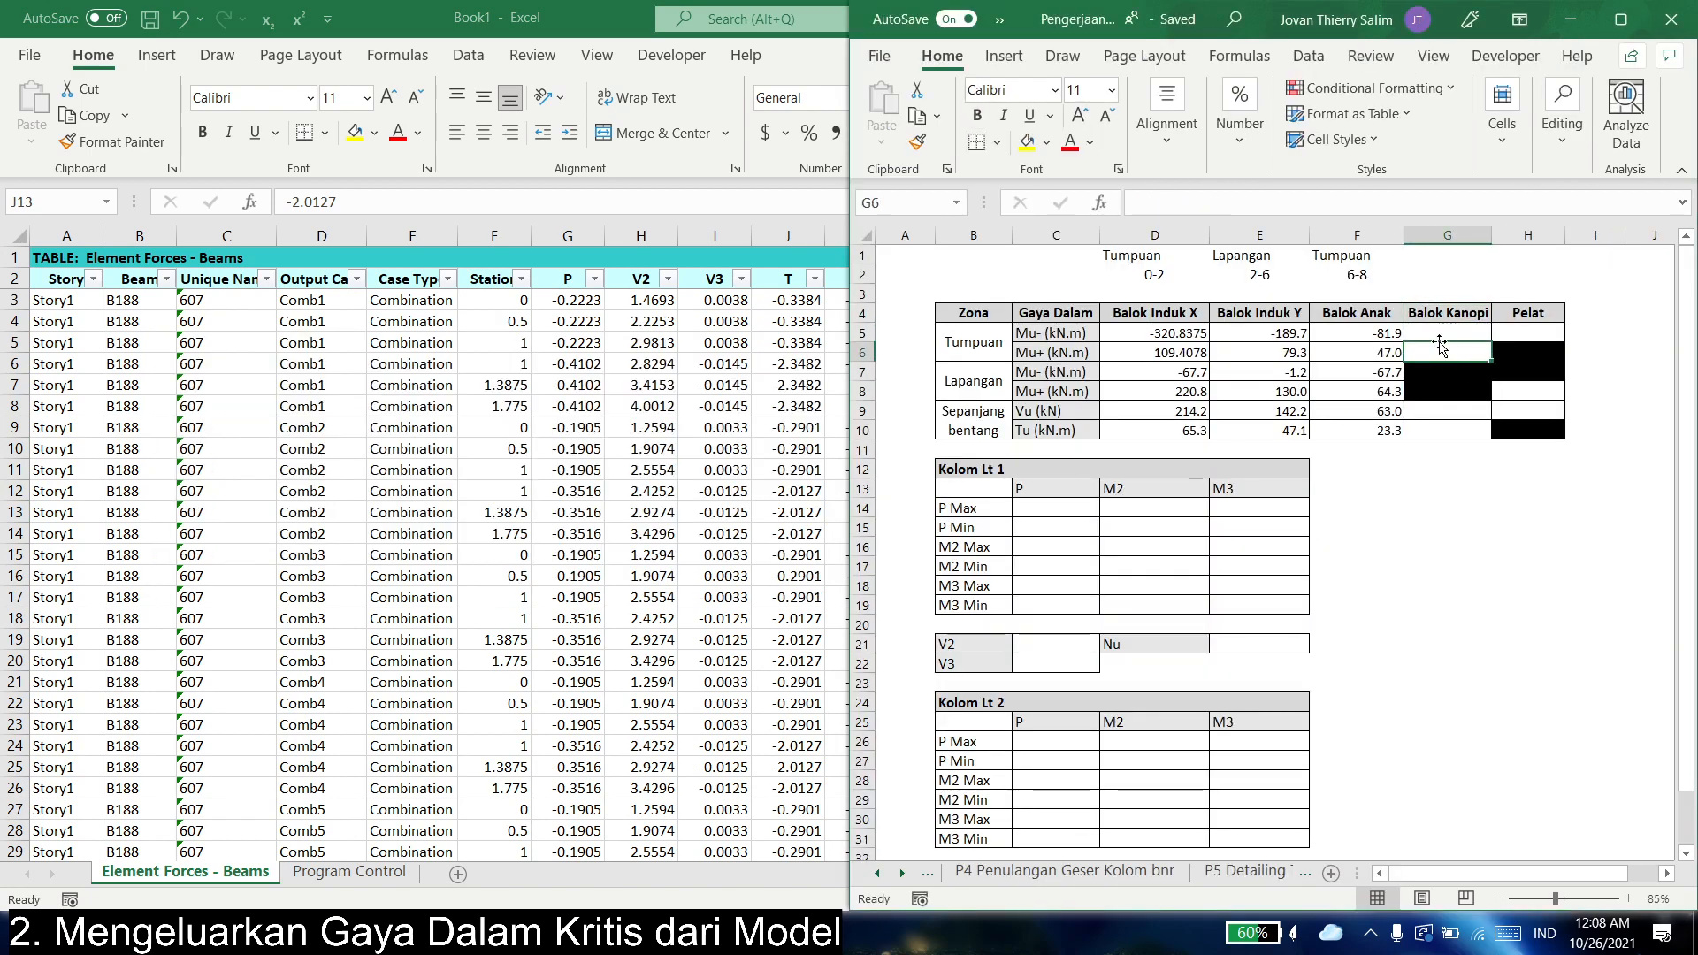
key(Down)
key(Down)
key(Down)
key(alt+Tab)
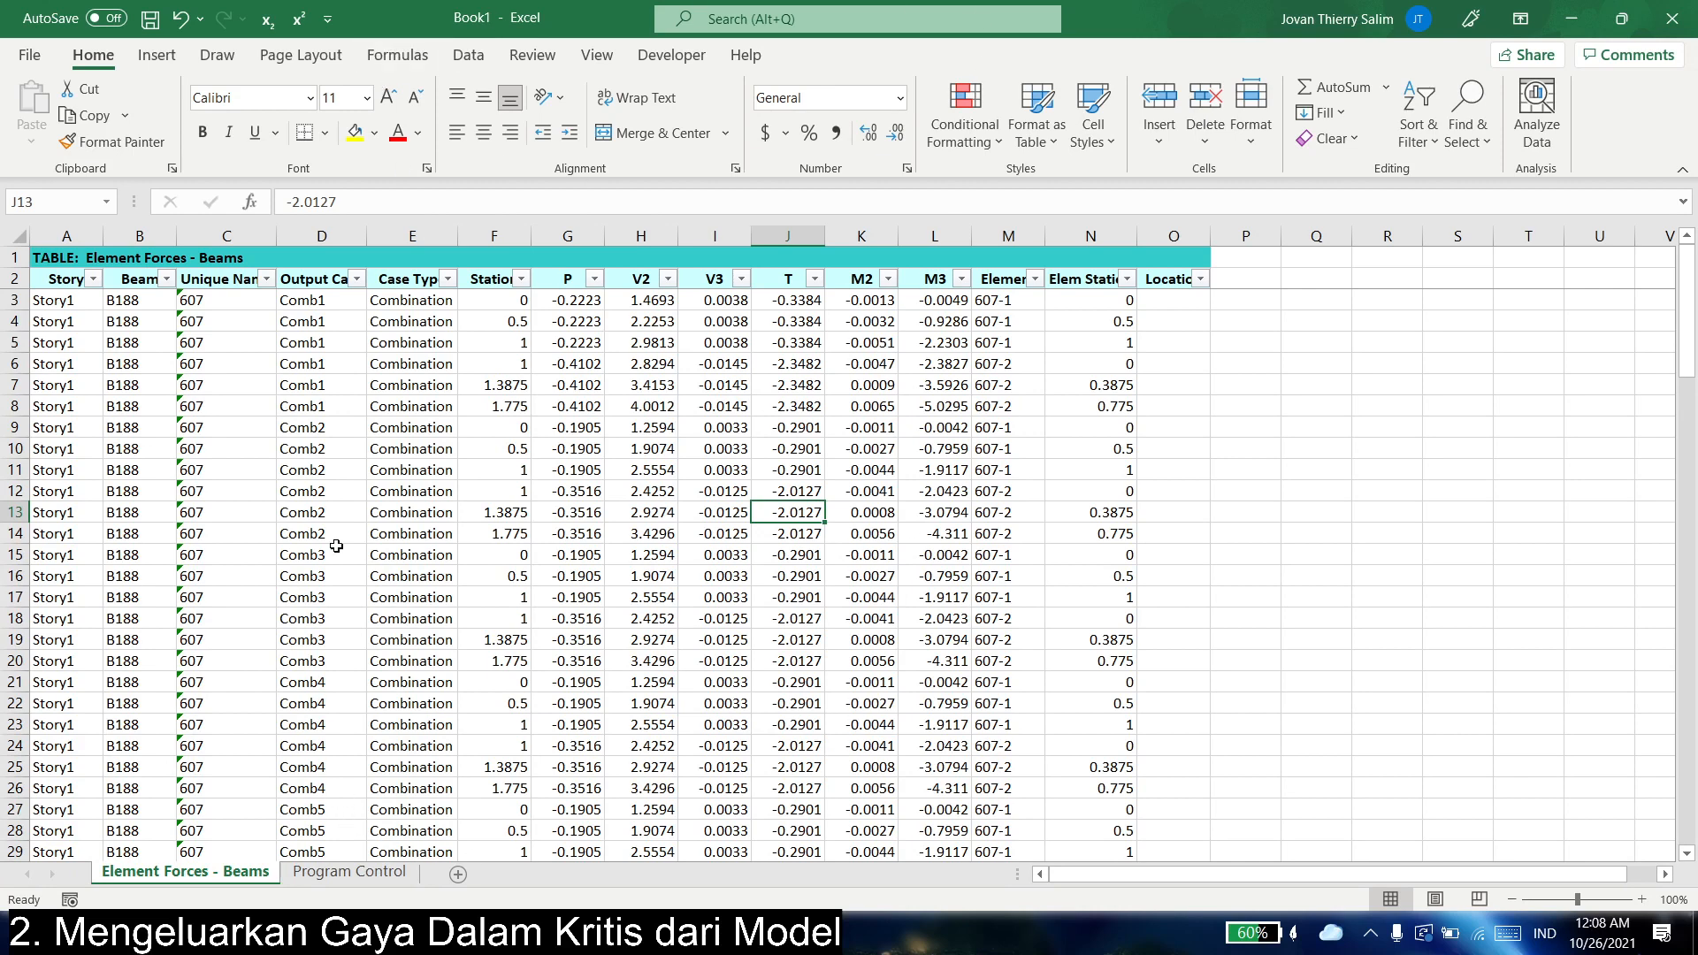
- Sketch a beam outline in pink ink over the sheet with a double-headed dimension arrow below it labelled "2 m"
click(217, 55)
click(247, 108)
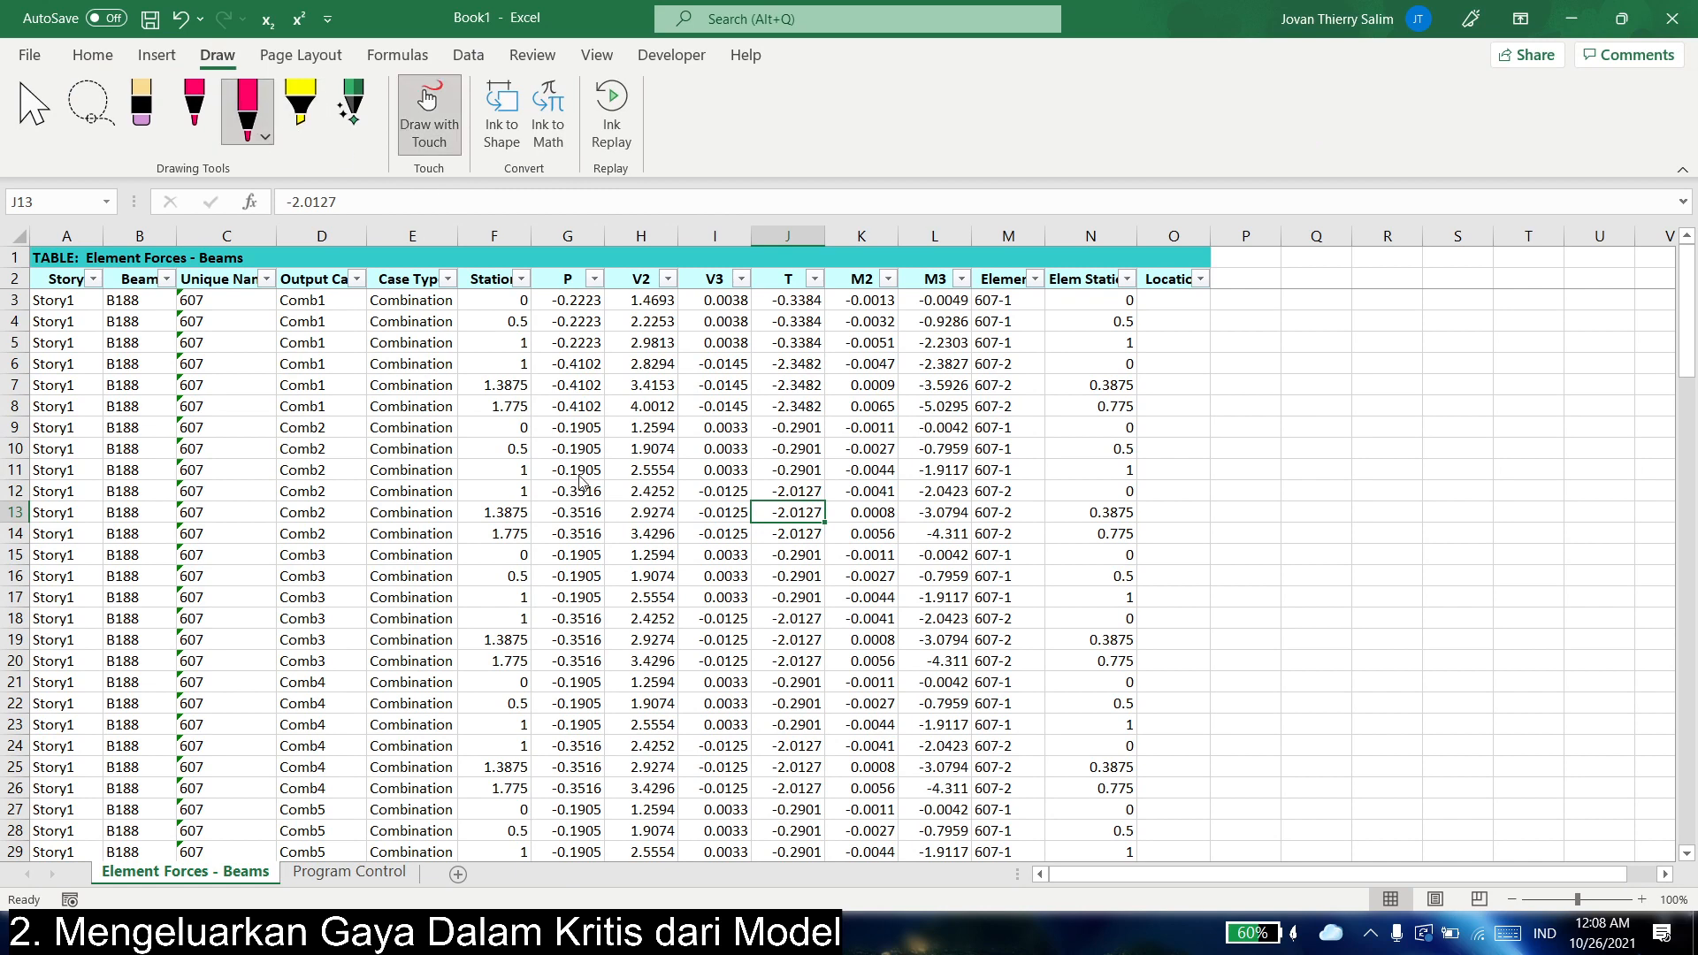
mouse_move(617, 432)
mouse_down()
mouse_move(1081, 434)
mouse_move(1099, 479)
mouse_up()
drag(628, 475, 1090, 482)
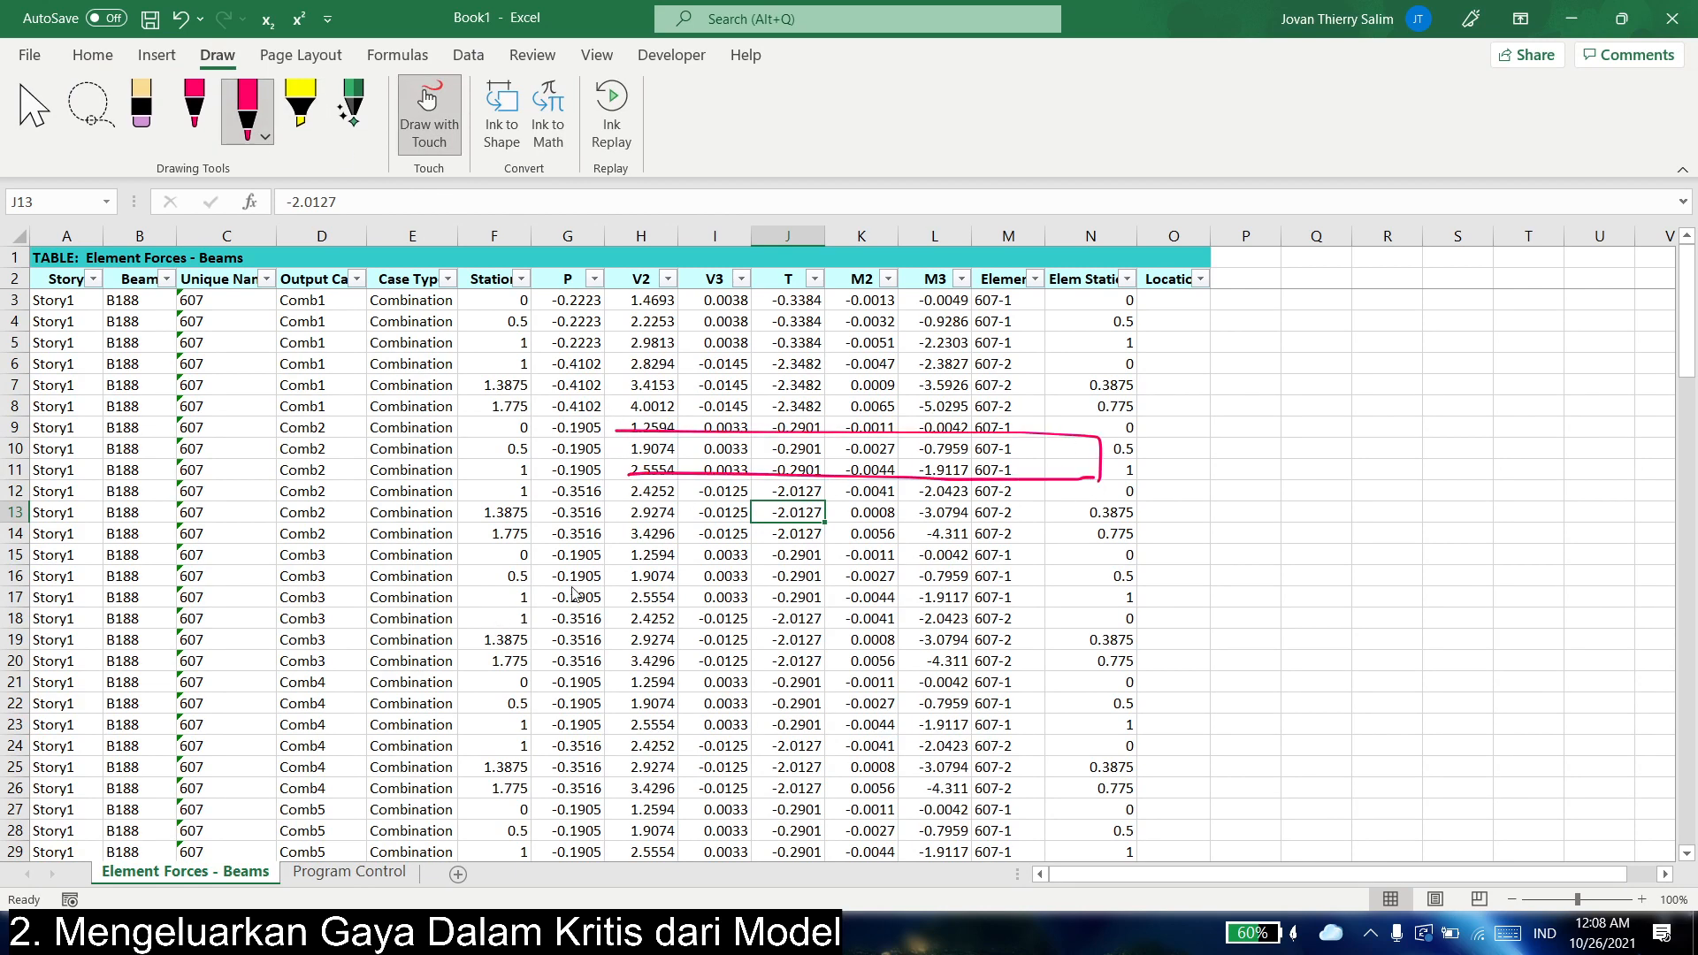
mouse_move(619, 549)
mouse_down()
mouse_move(621, 581)
mouse_move(1101, 580)
mouse_up()
drag(1070, 555, 1081, 557)
drag(776, 608, 826, 631)
drag(840, 631, 882, 630)
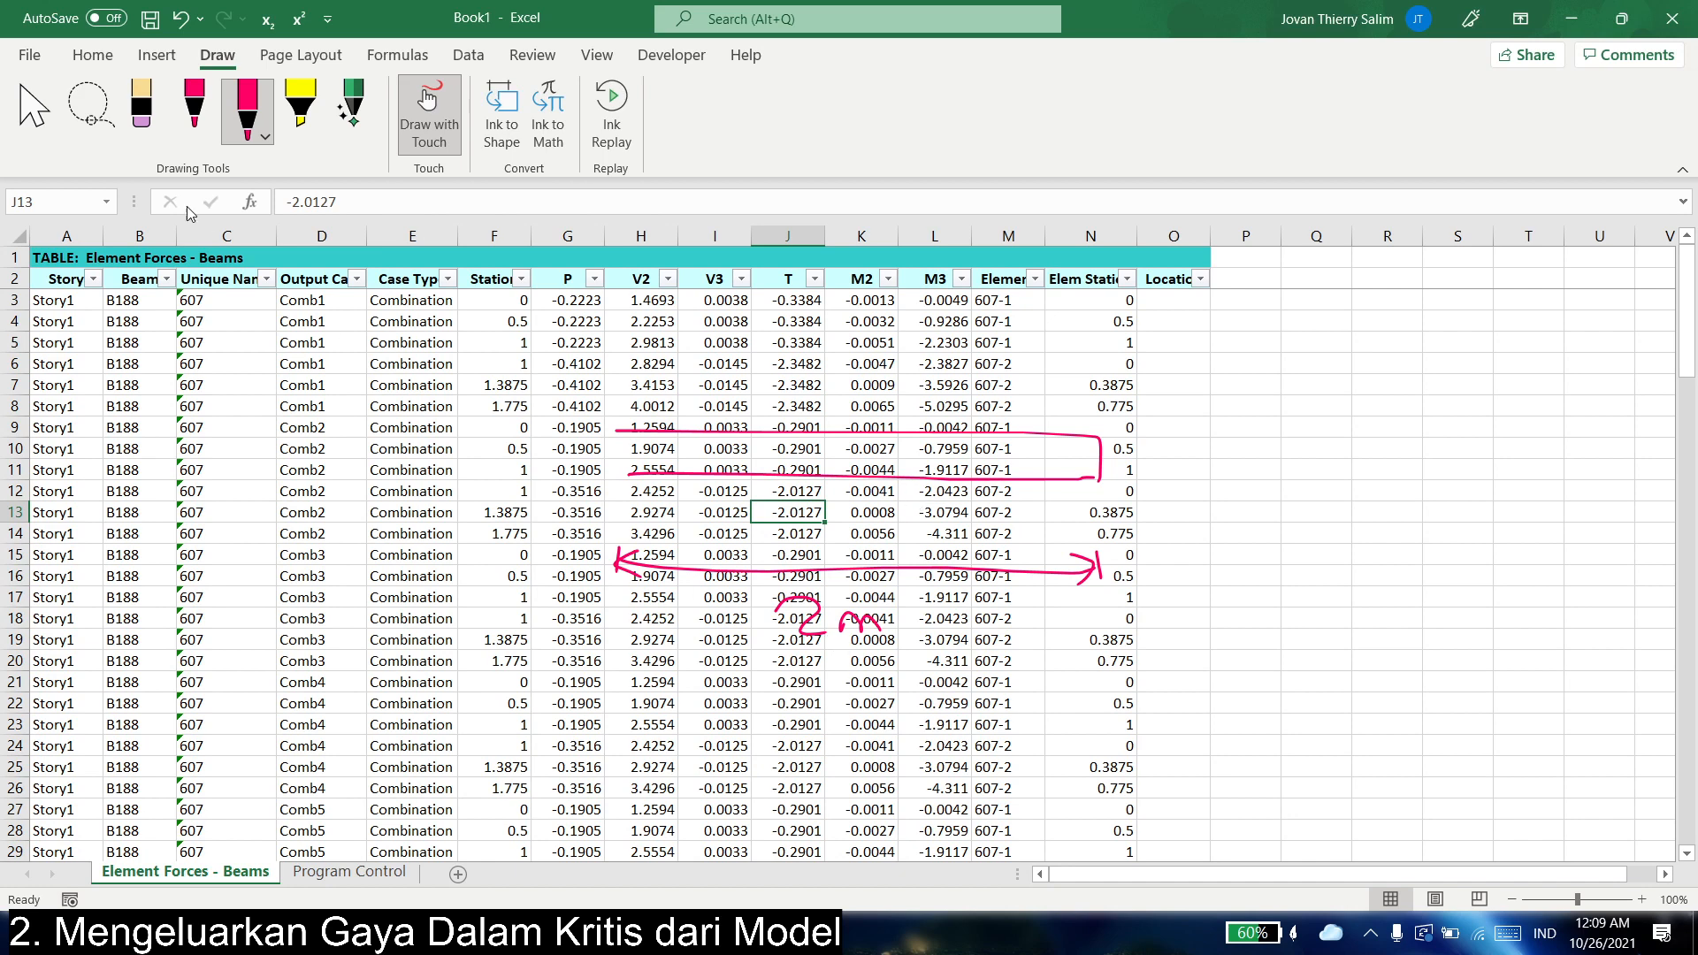
- Erase all ink strokes from the sheet and return to normal cell selection
click(160, 127)
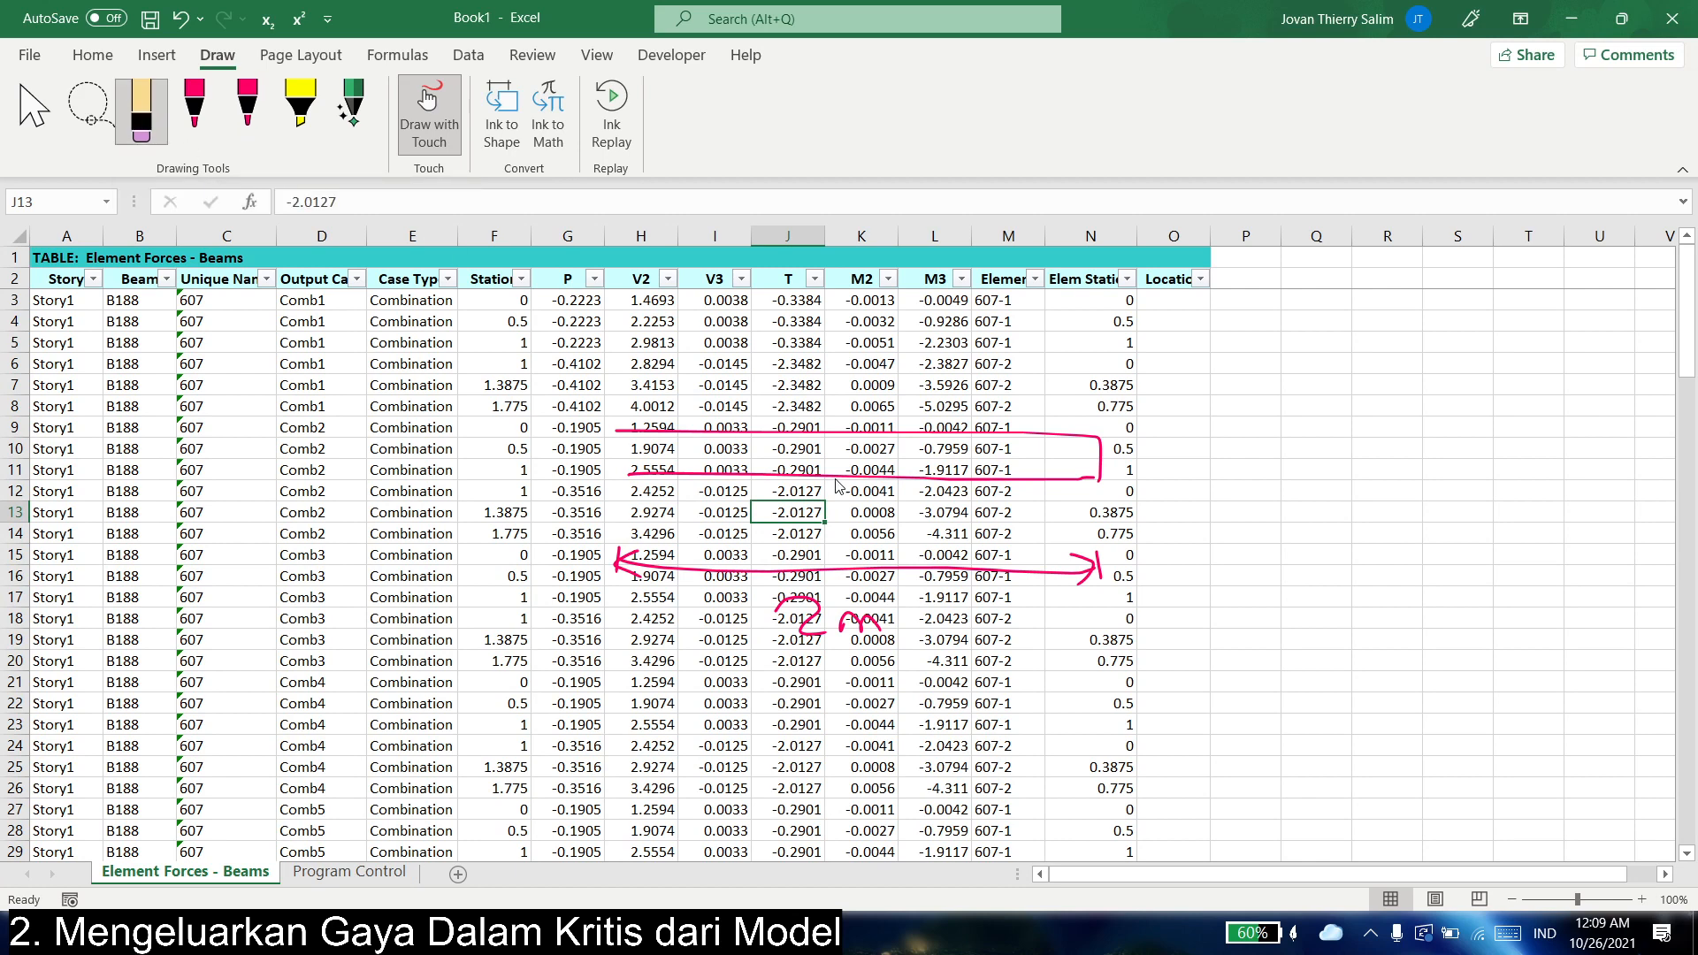
mouse_move(1129, 449)
mouse_down()
mouse_move(1052, 513)
mouse_move(714, 593)
mouse_move(842, 632)
mouse_move(586, 573)
mouse_up()
click(38, 131)
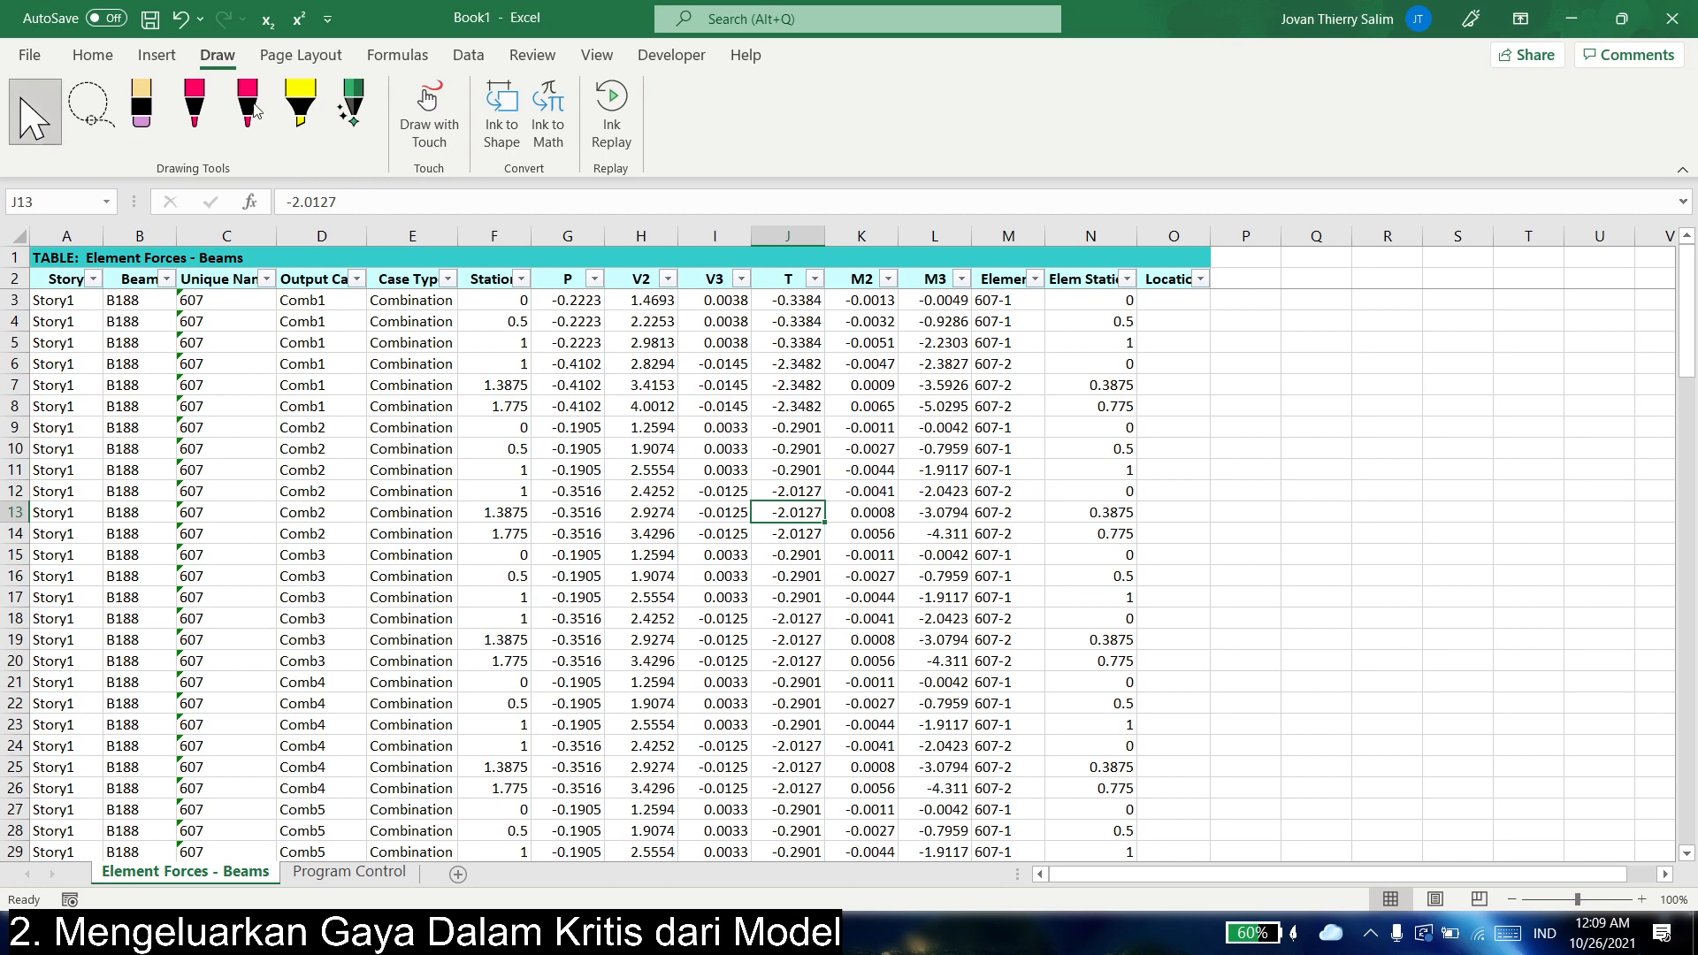
click(91, 56)
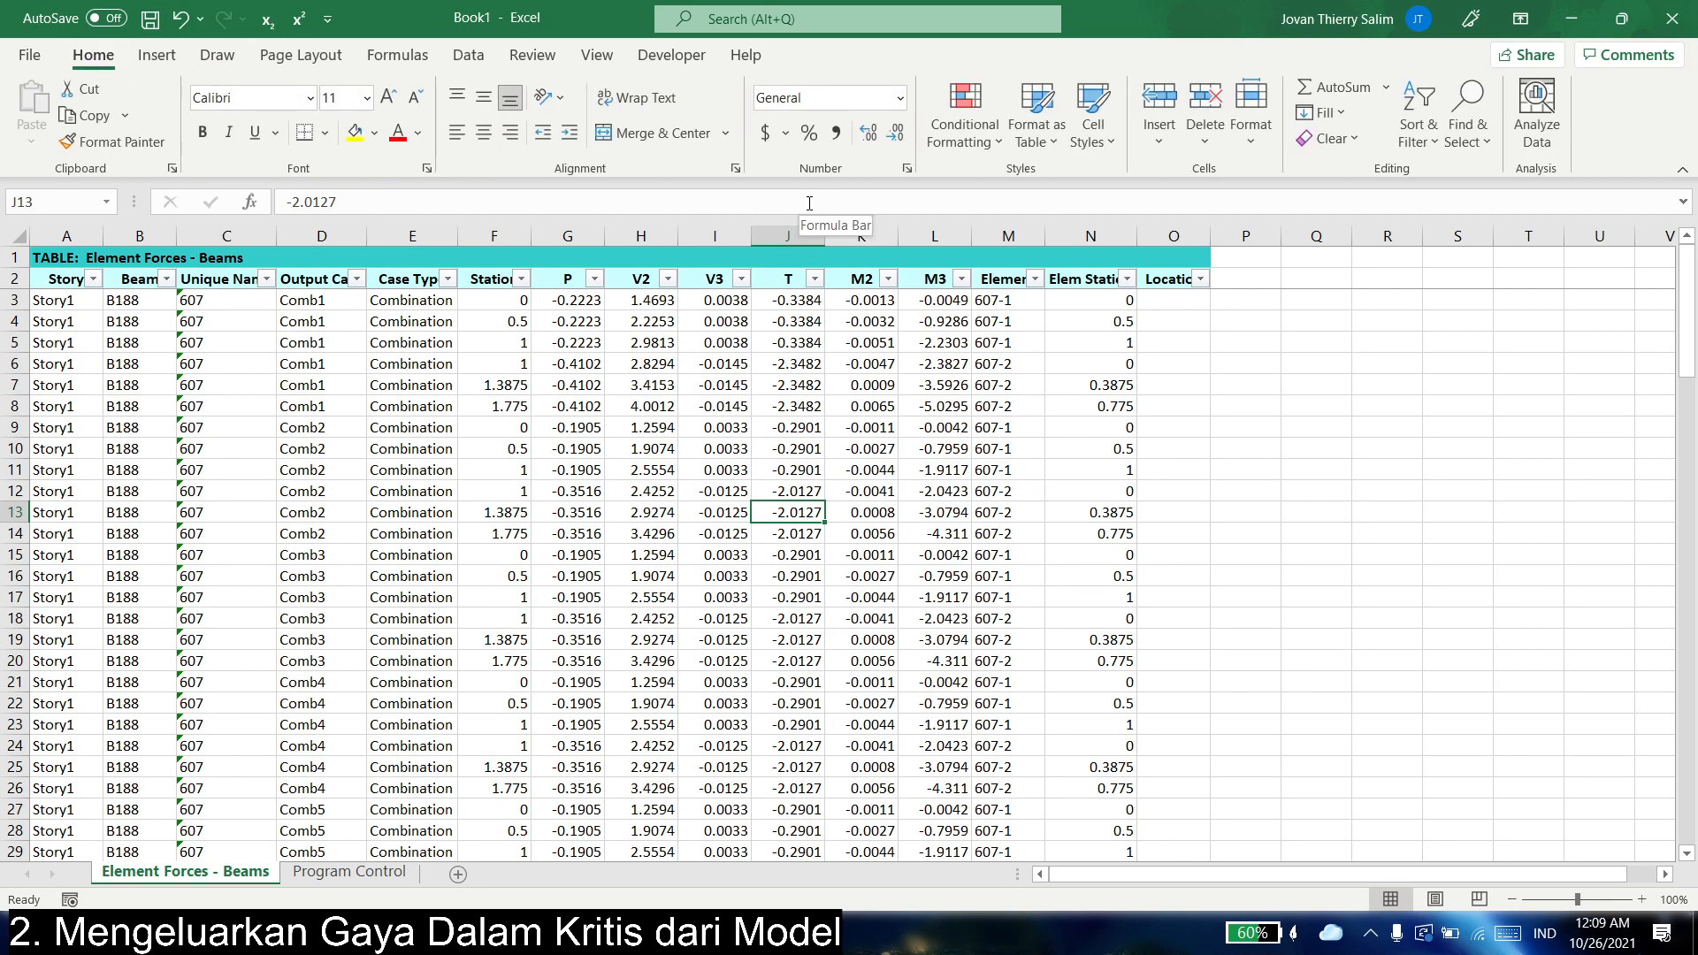
- Compare the Balok Kanopi moment cells in the summary workbook with the Station filter options in the exported table
click(955, 343)
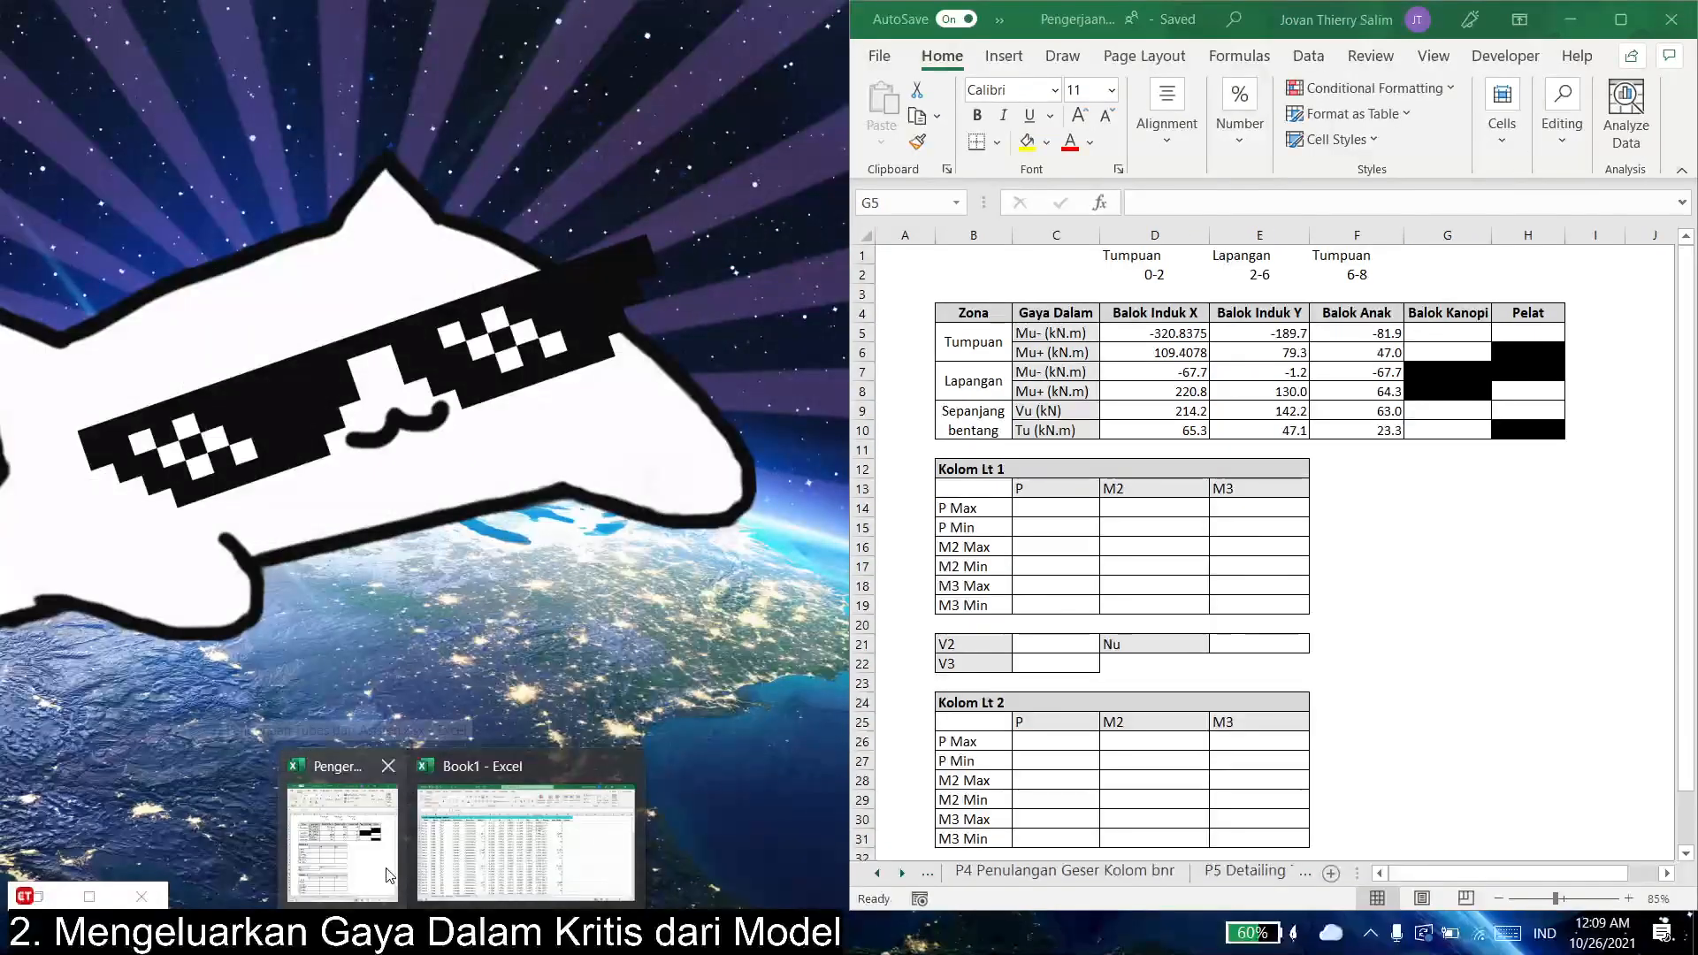
click(390, 874)
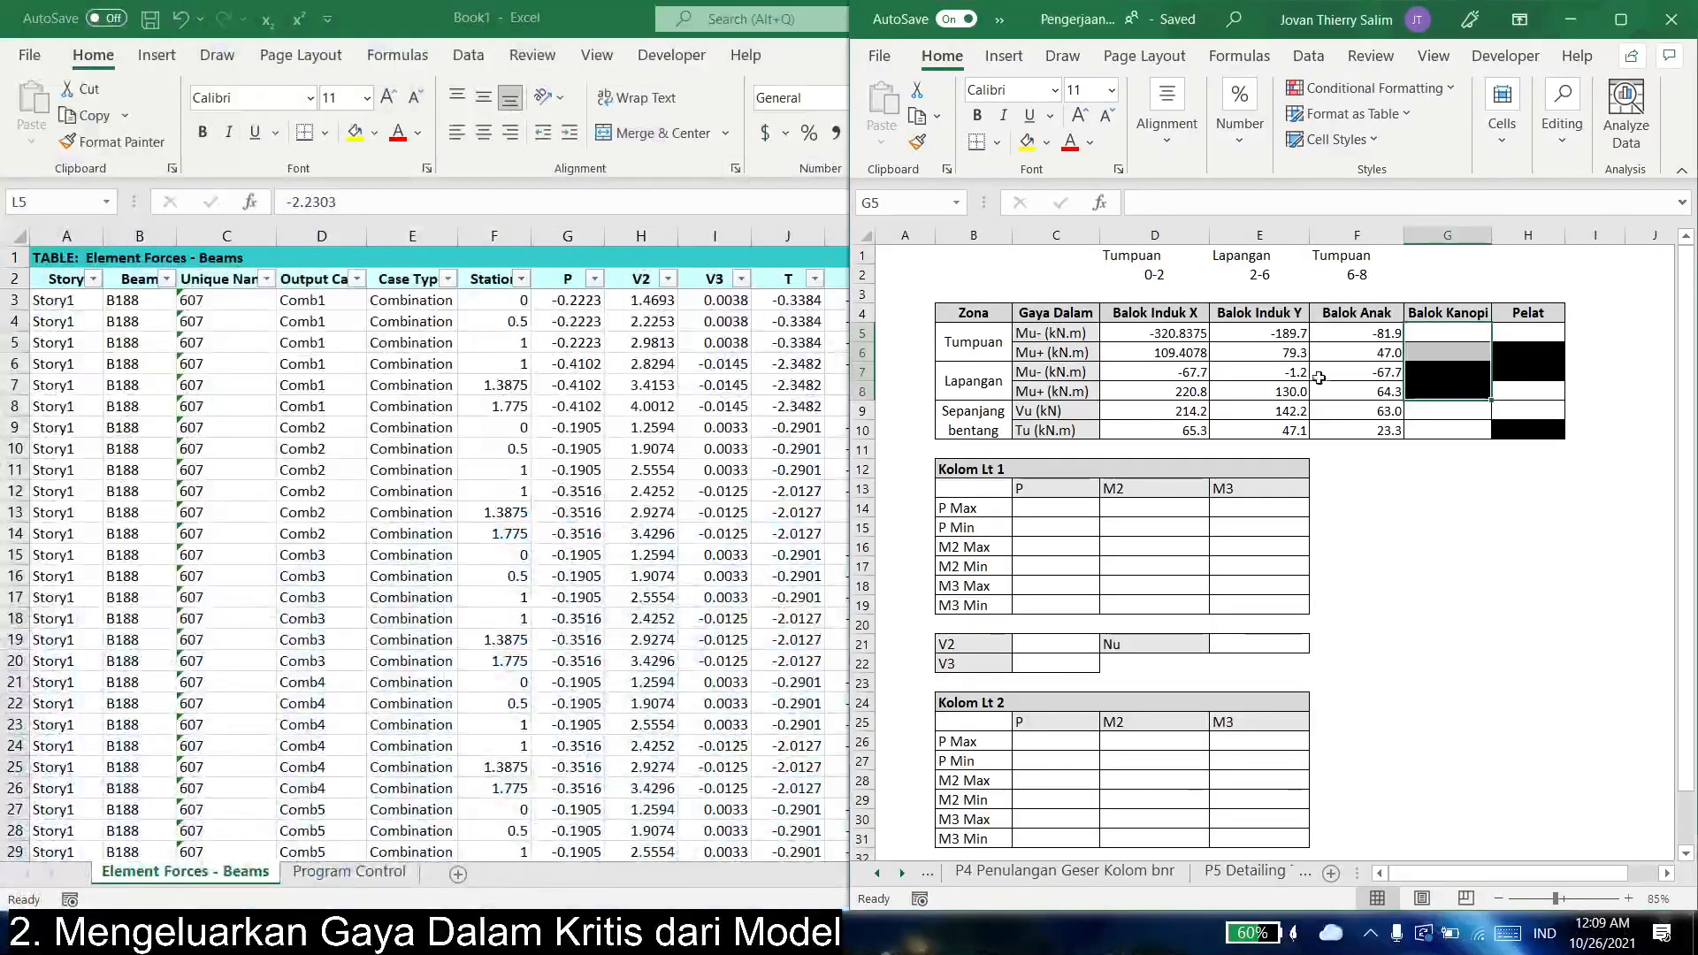
mouse_move(1442, 334)
mouse_down()
mouse_move(1440, 348)
mouse_move(1459, 333)
mouse_up()
click(623, 534)
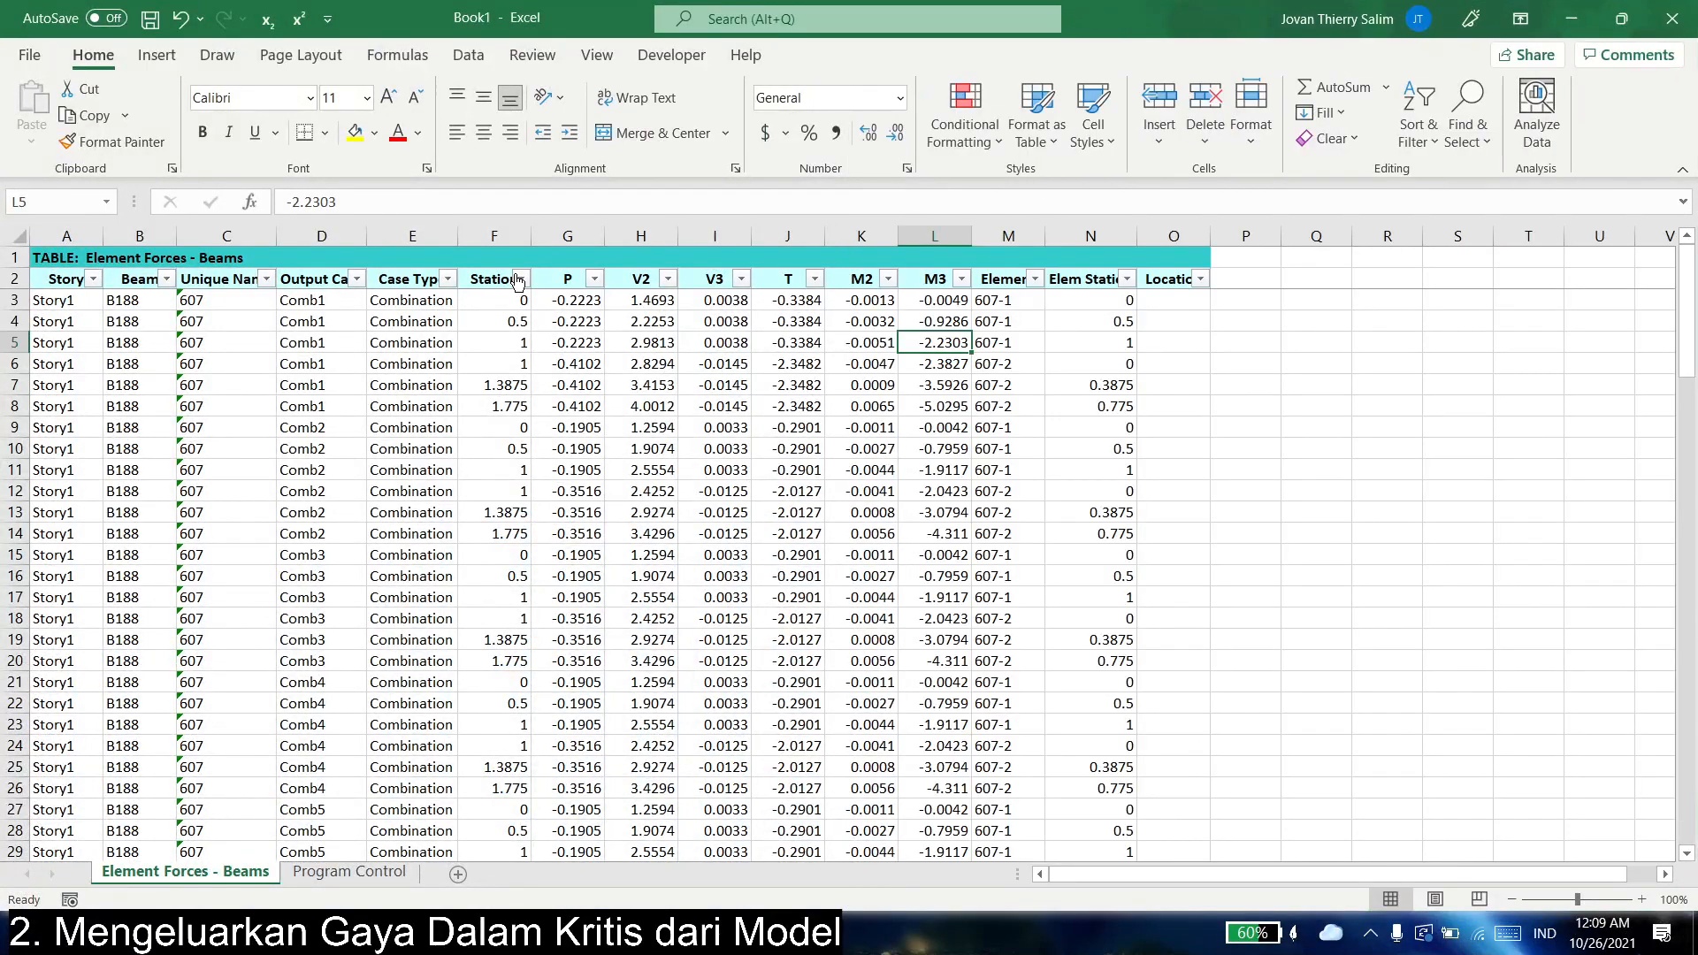
click(520, 281)
click(614, 372)
- Sort M3 from smallest to largest and paste the top value, -5.145, as values into the Balok Kanopi support Mu- cell
key(alt+Tab)
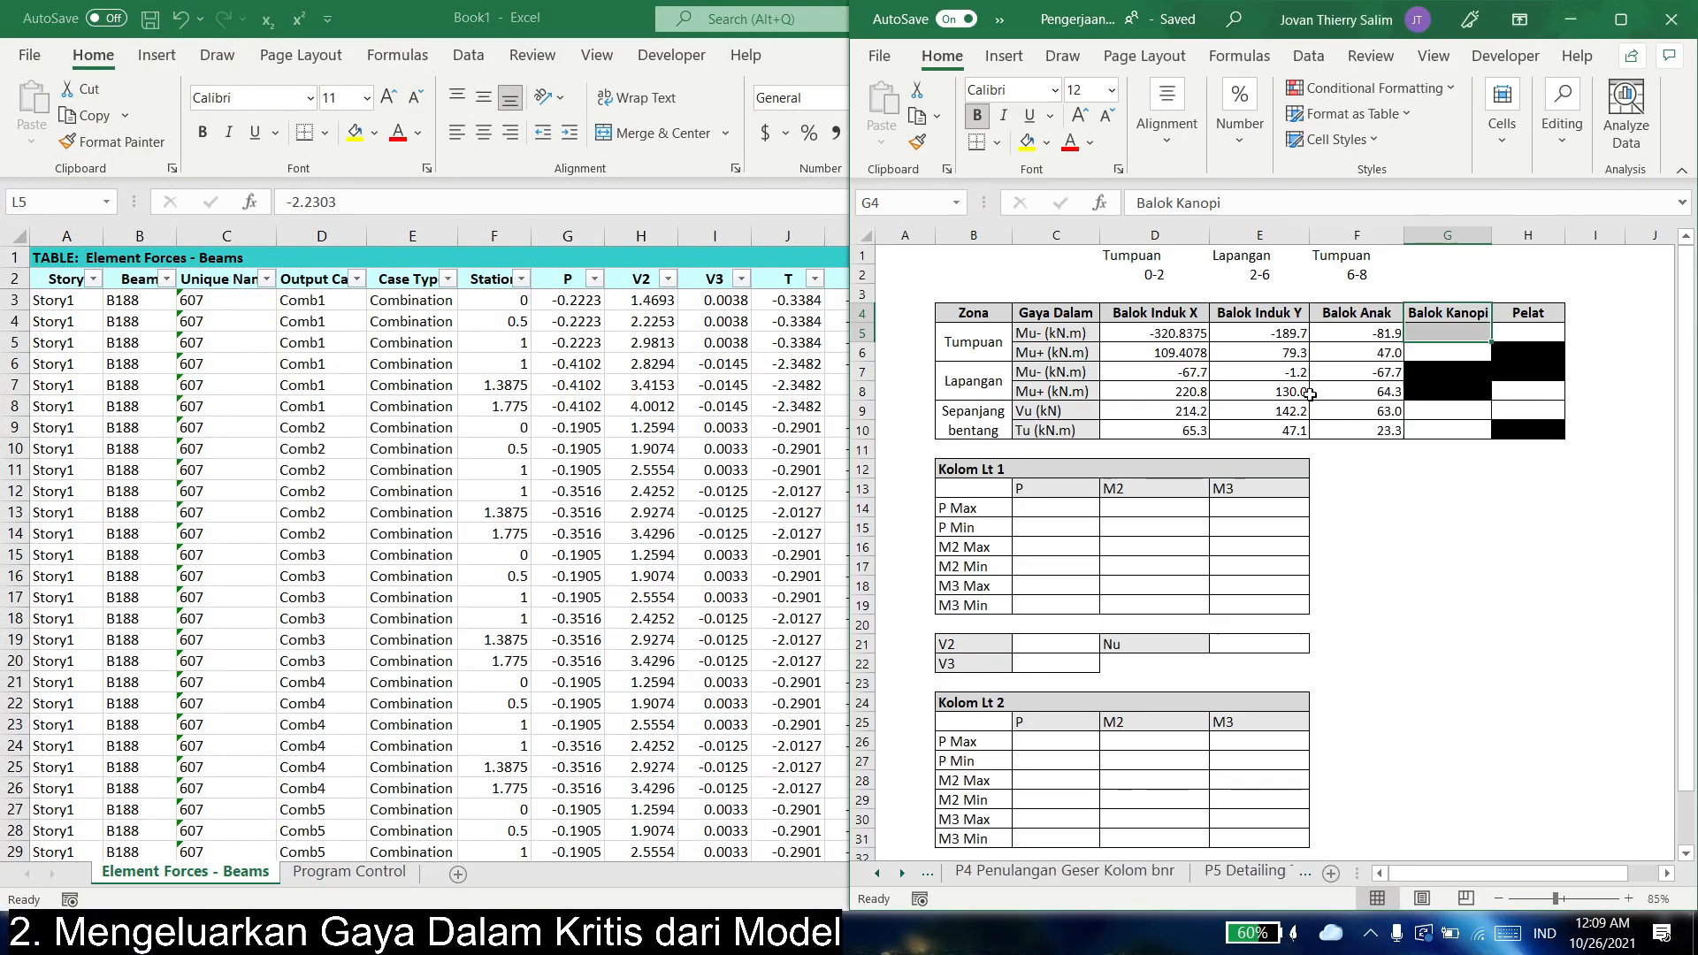
click(1450, 368)
click(1442, 329)
key(alt+Tab)
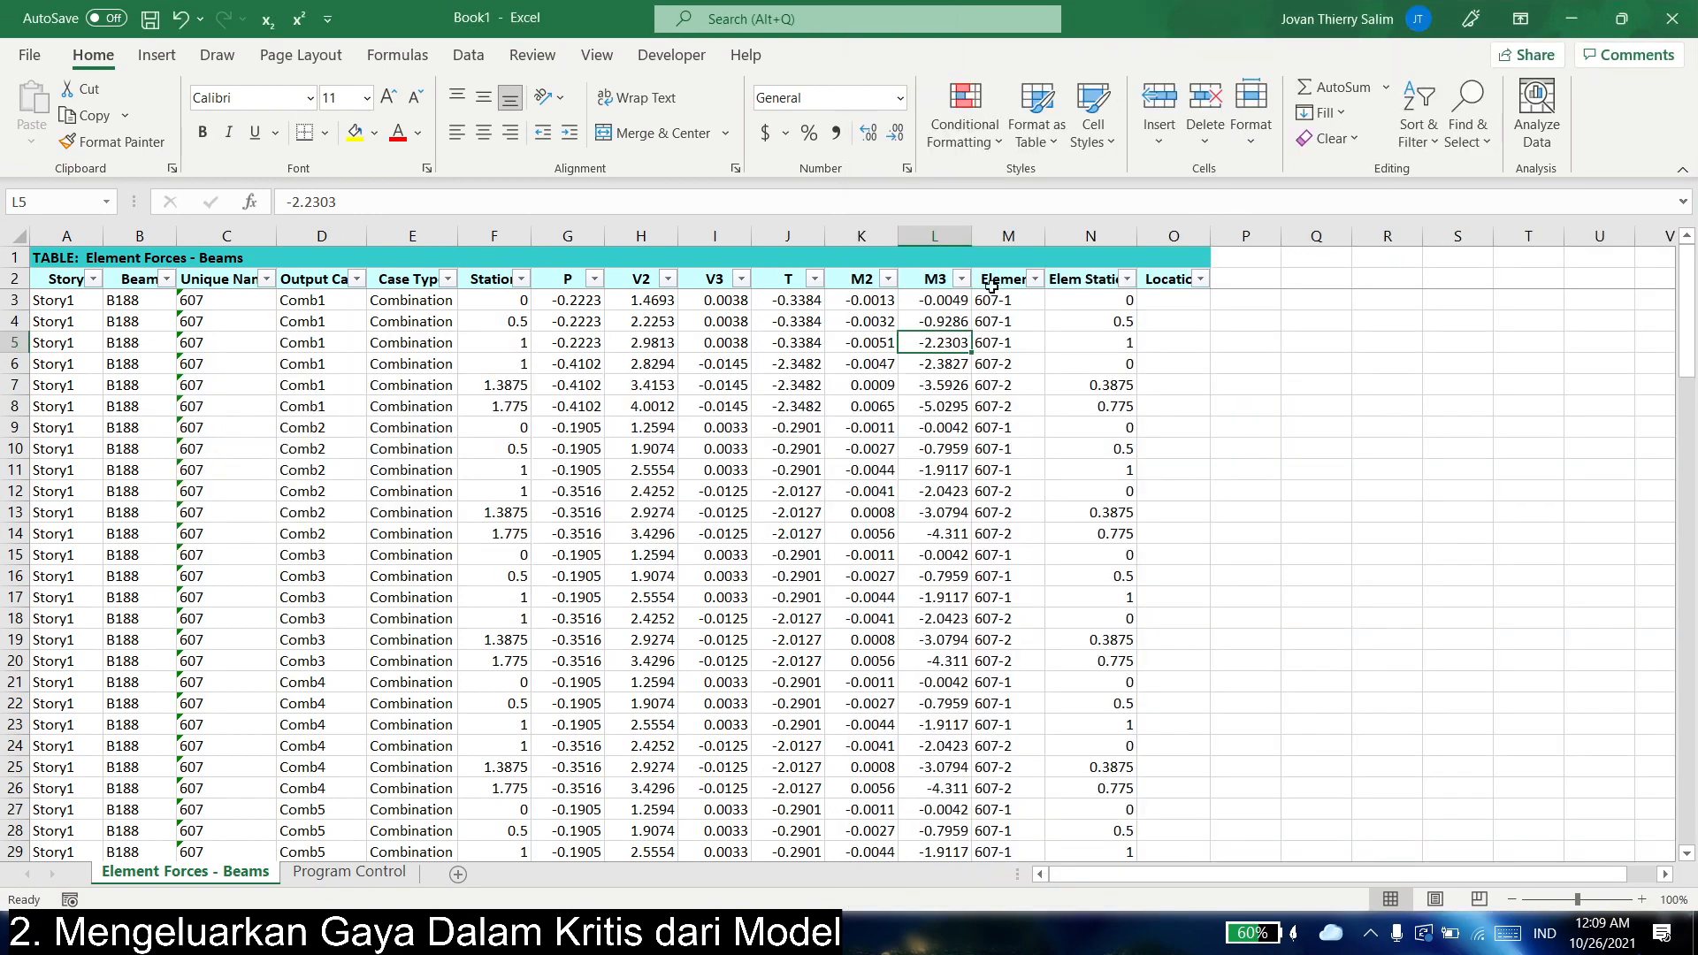
click(961, 278)
click(876, 305)
click(940, 300)
key(ctrl+c)
key(alt+Tab)
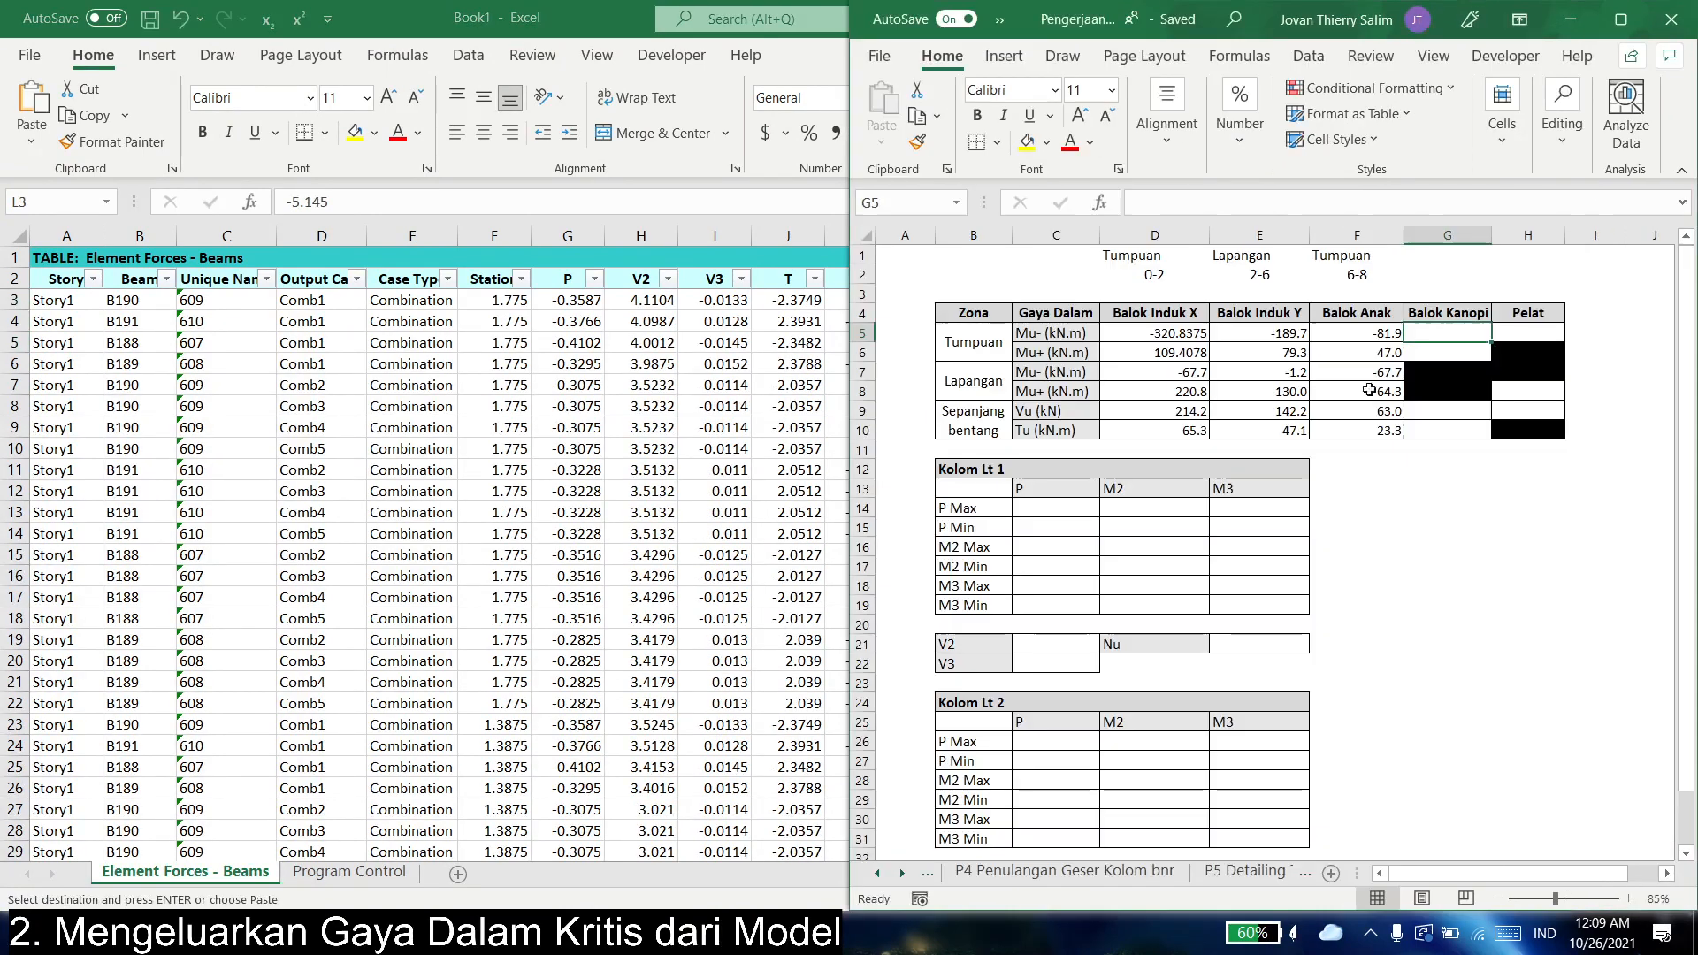
right_click(1429, 335)
click(1556, 389)
click(922, 482)
- Sort M3 from largest to smallest and paste the top value, -0.0026, as values into the Balok Kanopi support Mu+ cell
key(alt+Tab)
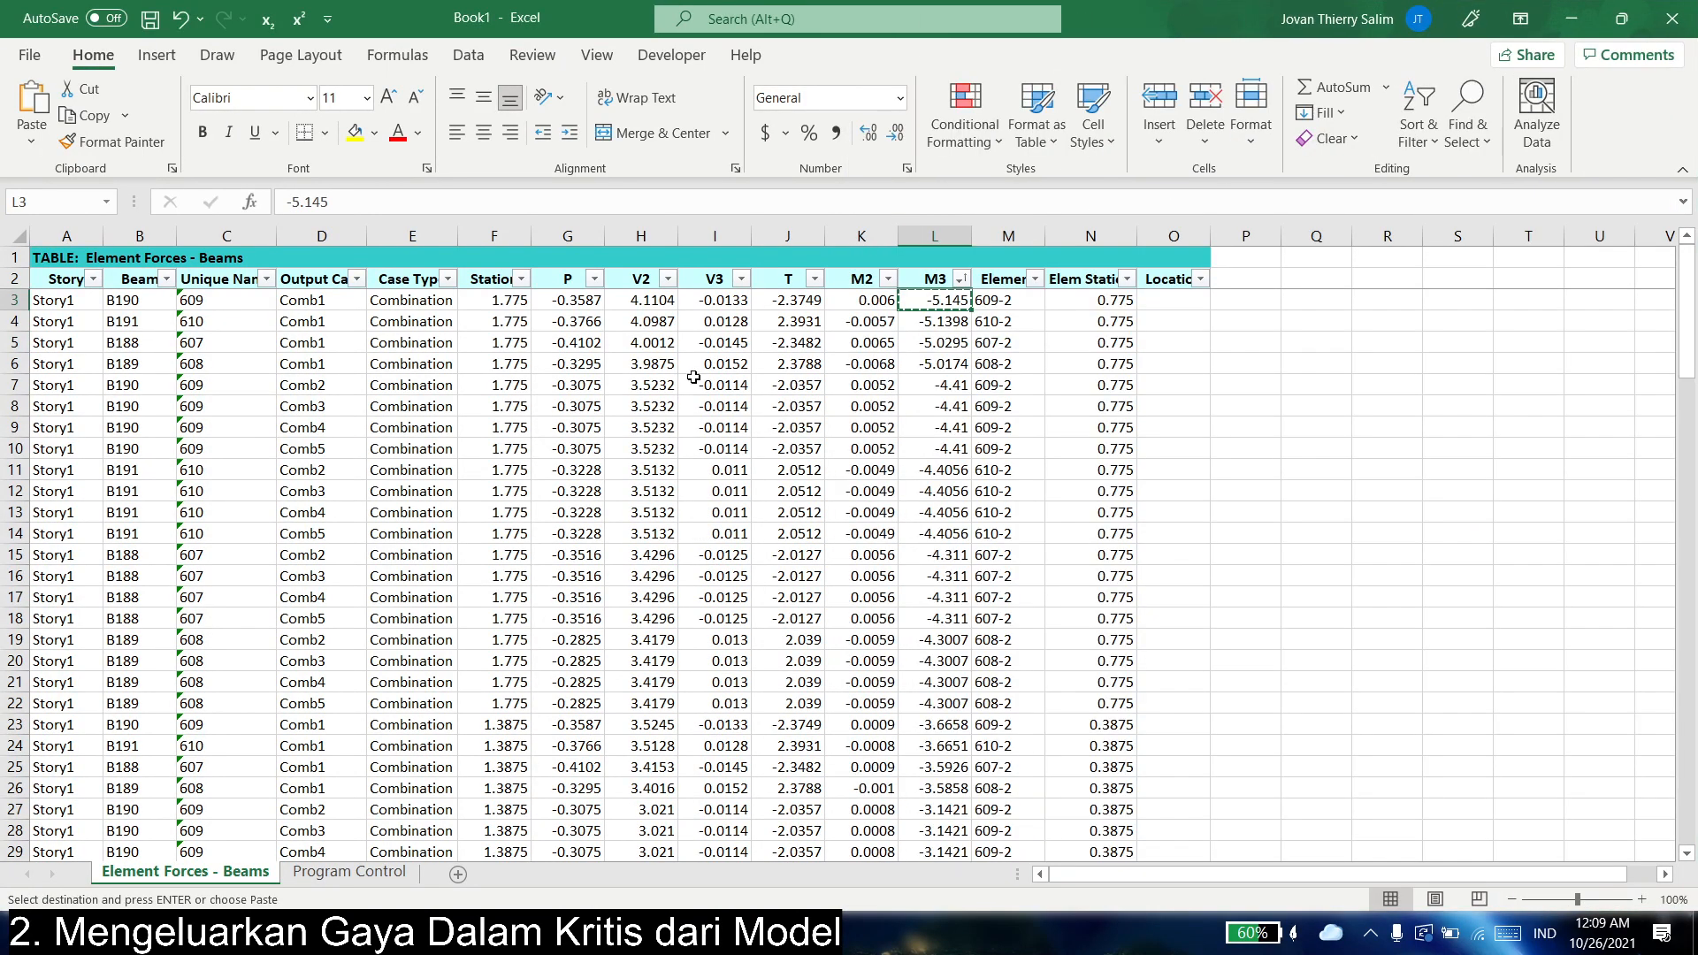
click(979, 279)
click(962, 279)
click(942, 334)
click(937, 300)
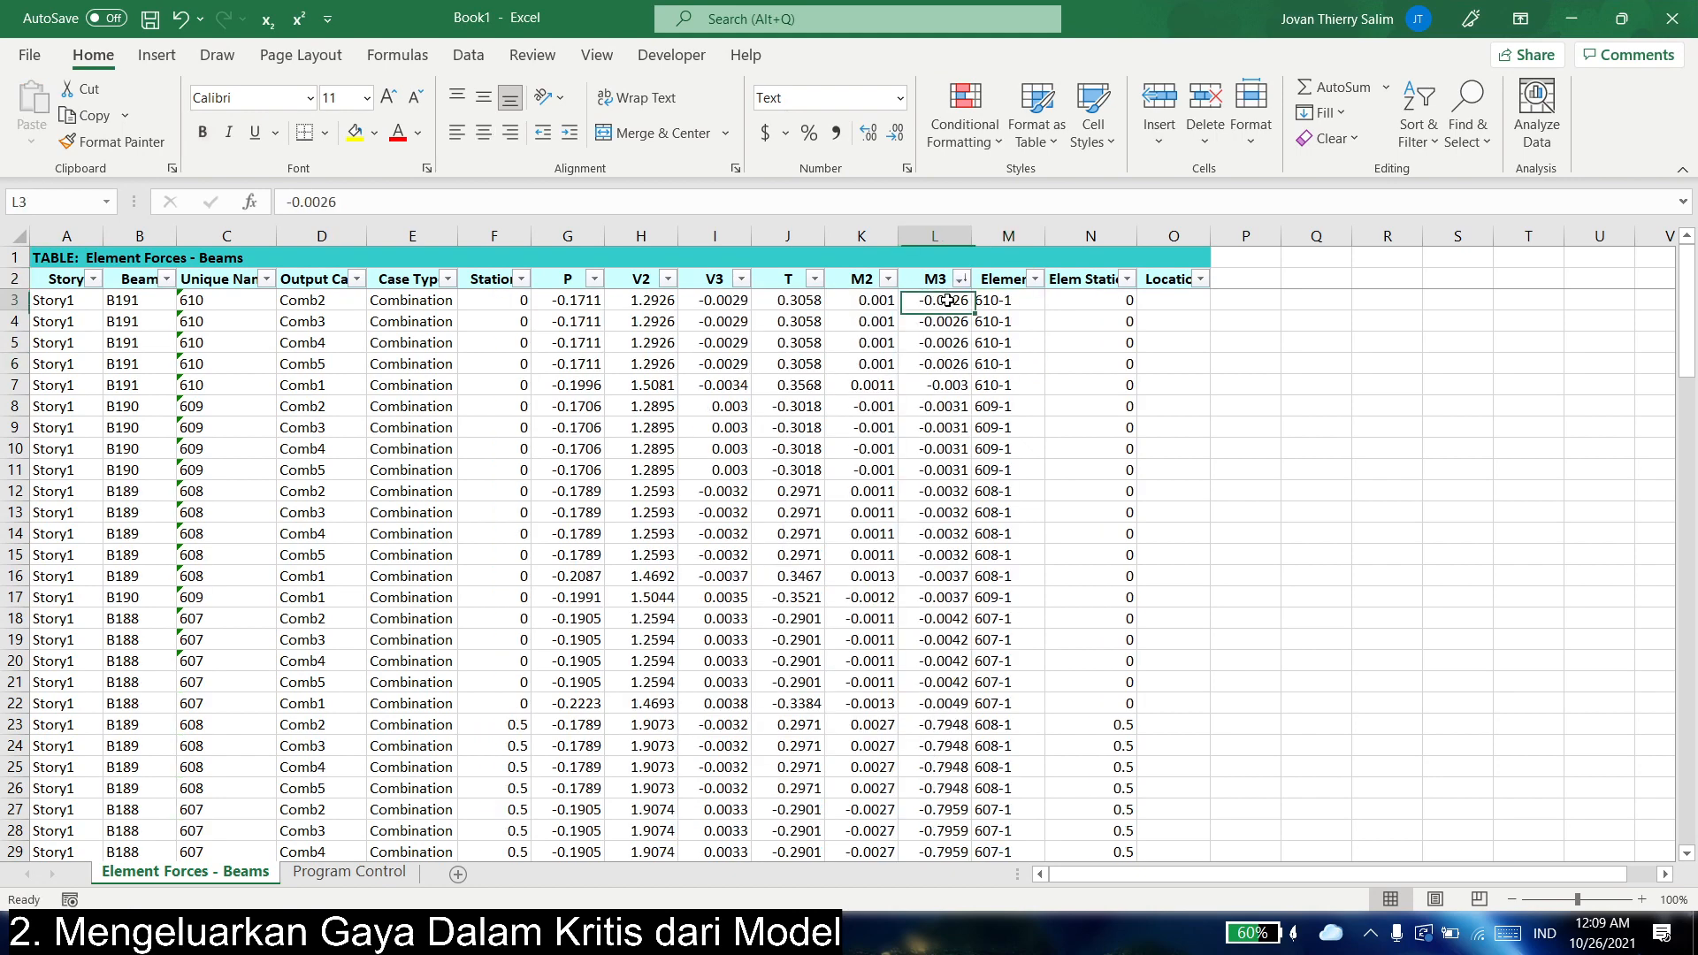
key(ctrl+c)
key(alt+Tab)
click(1452, 354)
key(alt+Tab)
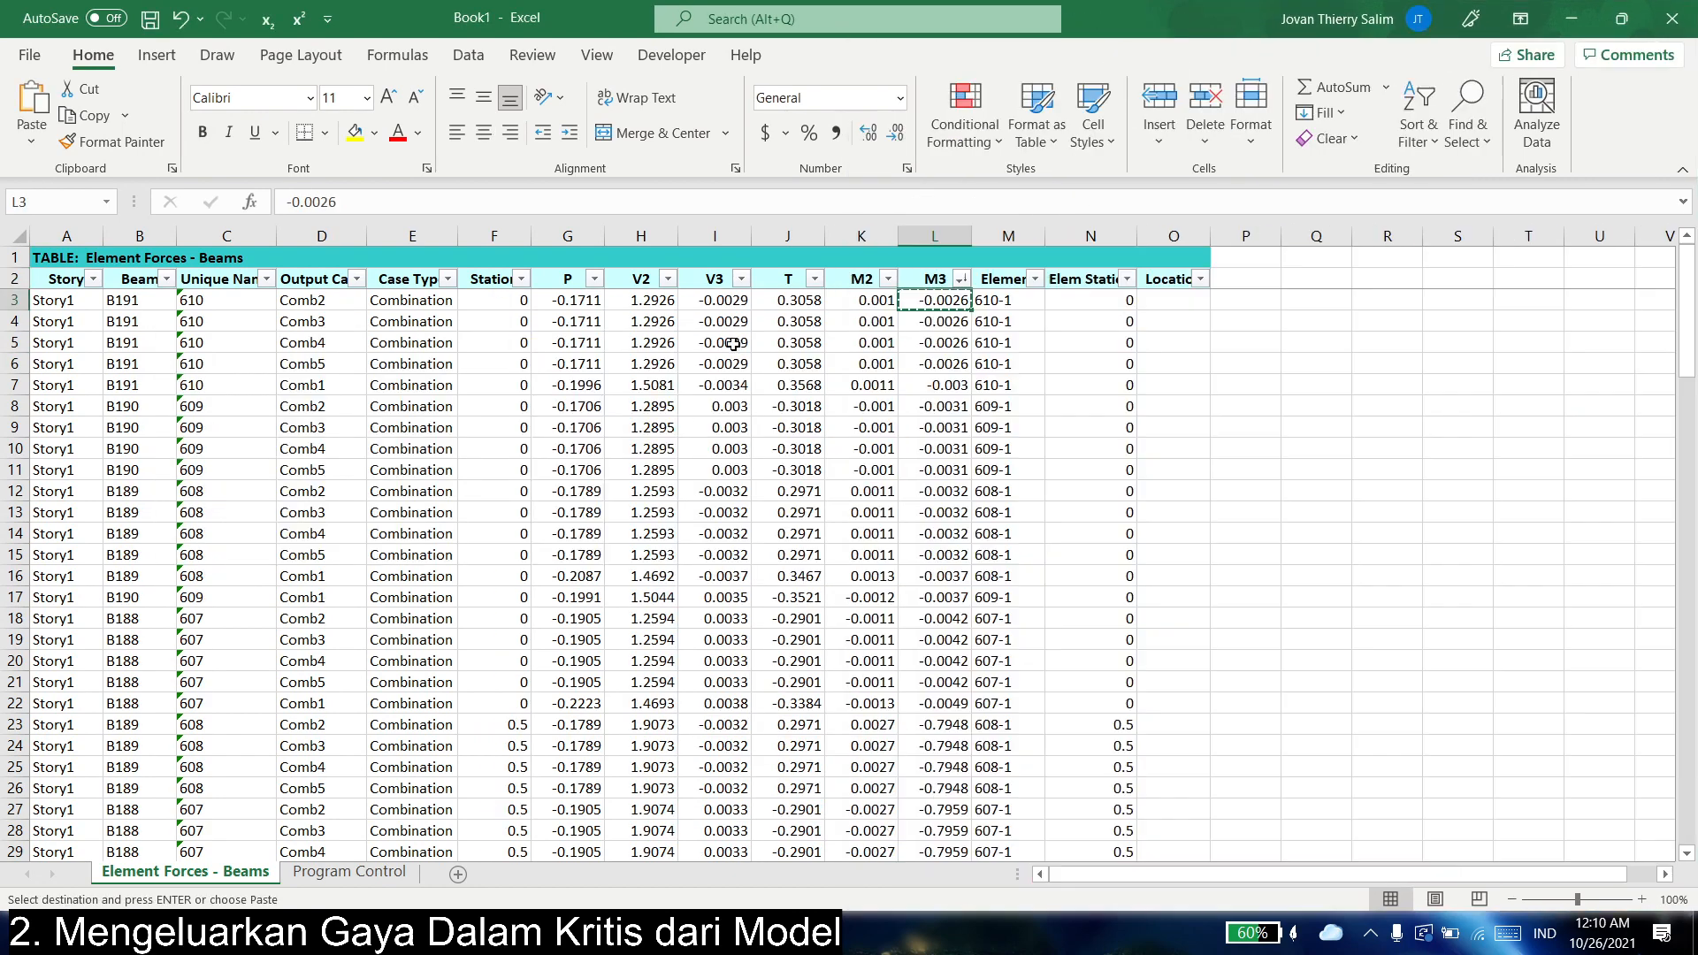
key(alt+Tab)
right_click(1456, 354)
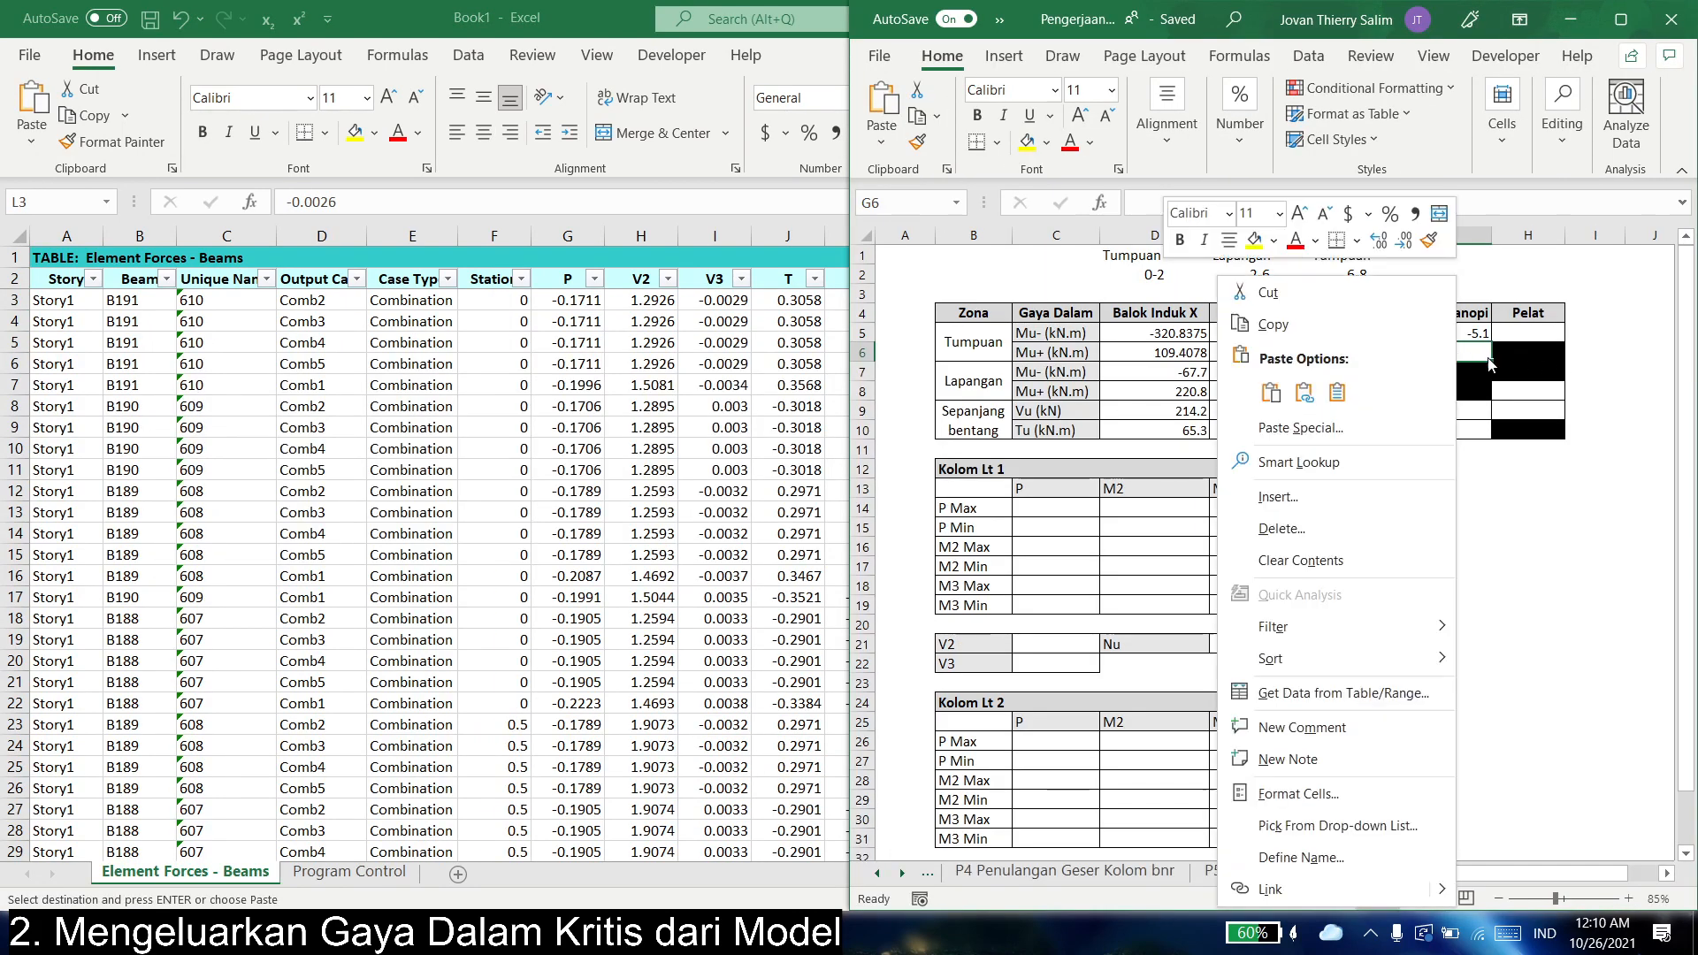
click(1337, 391)
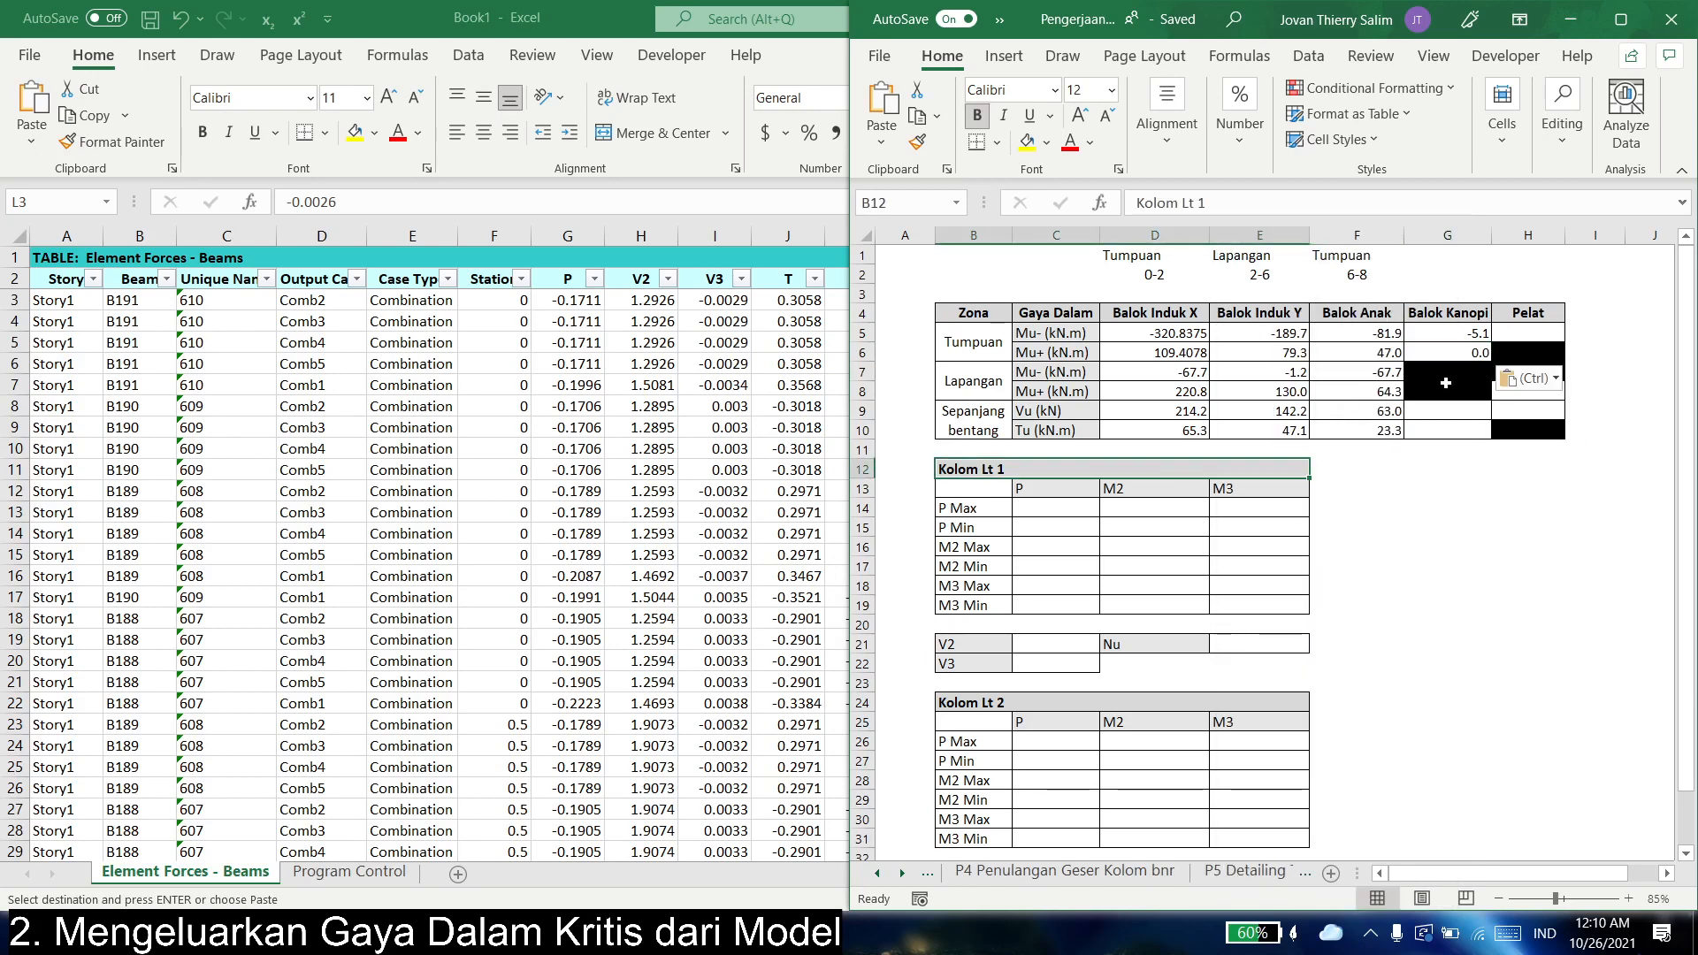
- Sort the V2 column from largest to smallest and copy the top value, 4.1104
key(alt+Tab)
click(953, 337)
key(alt+Tab)
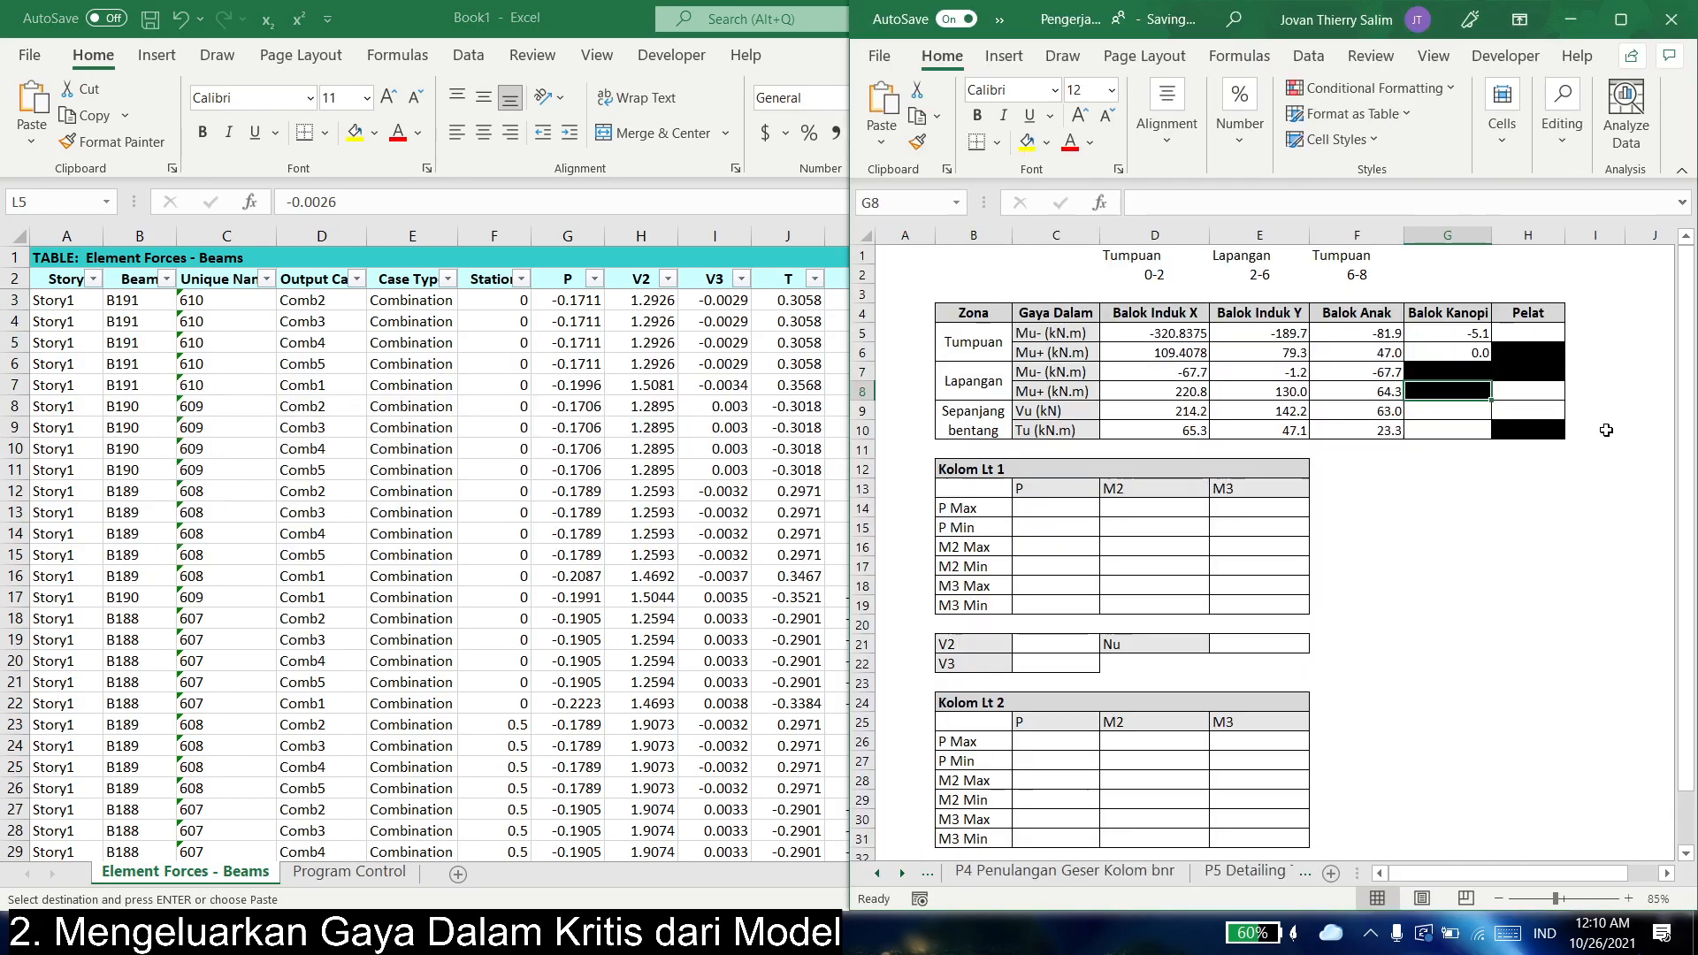
click(873, 430)
key(alt+Tab)
click(668, 278)
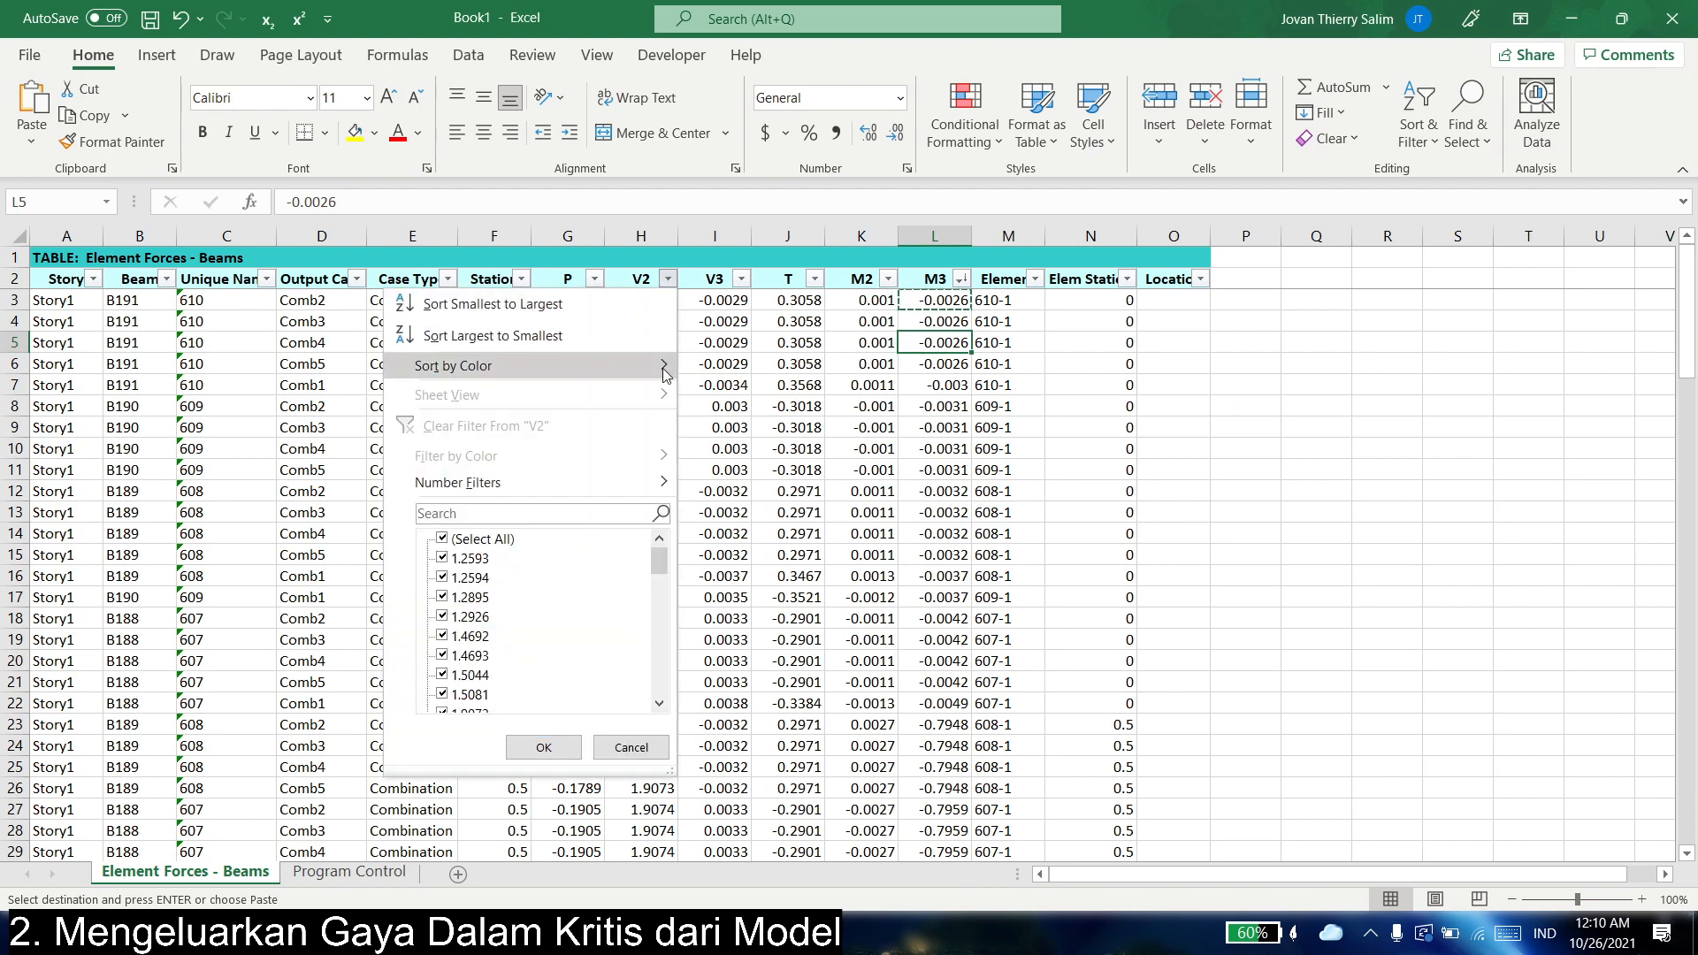
click(477, 325)
click(645, 304)
key(Right)
click(646, 304)
key(ctrl+c)
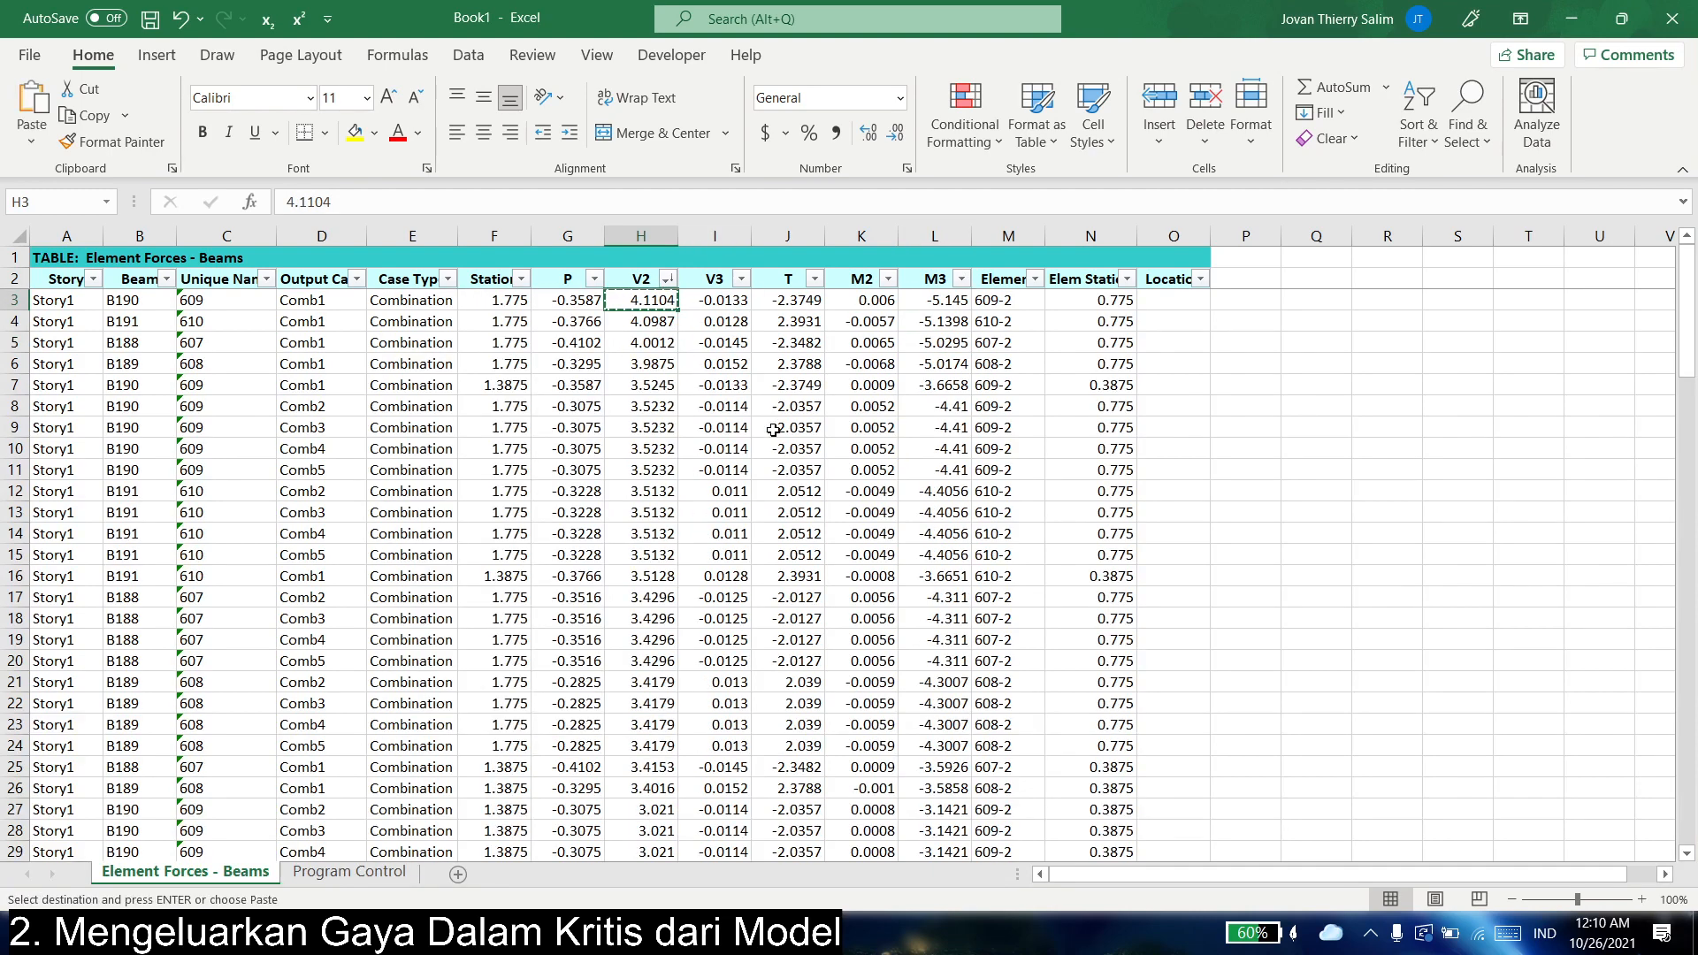
key(alt+Tab)
click(1469, 410)
right_click(1468, 410)
key(Escape)
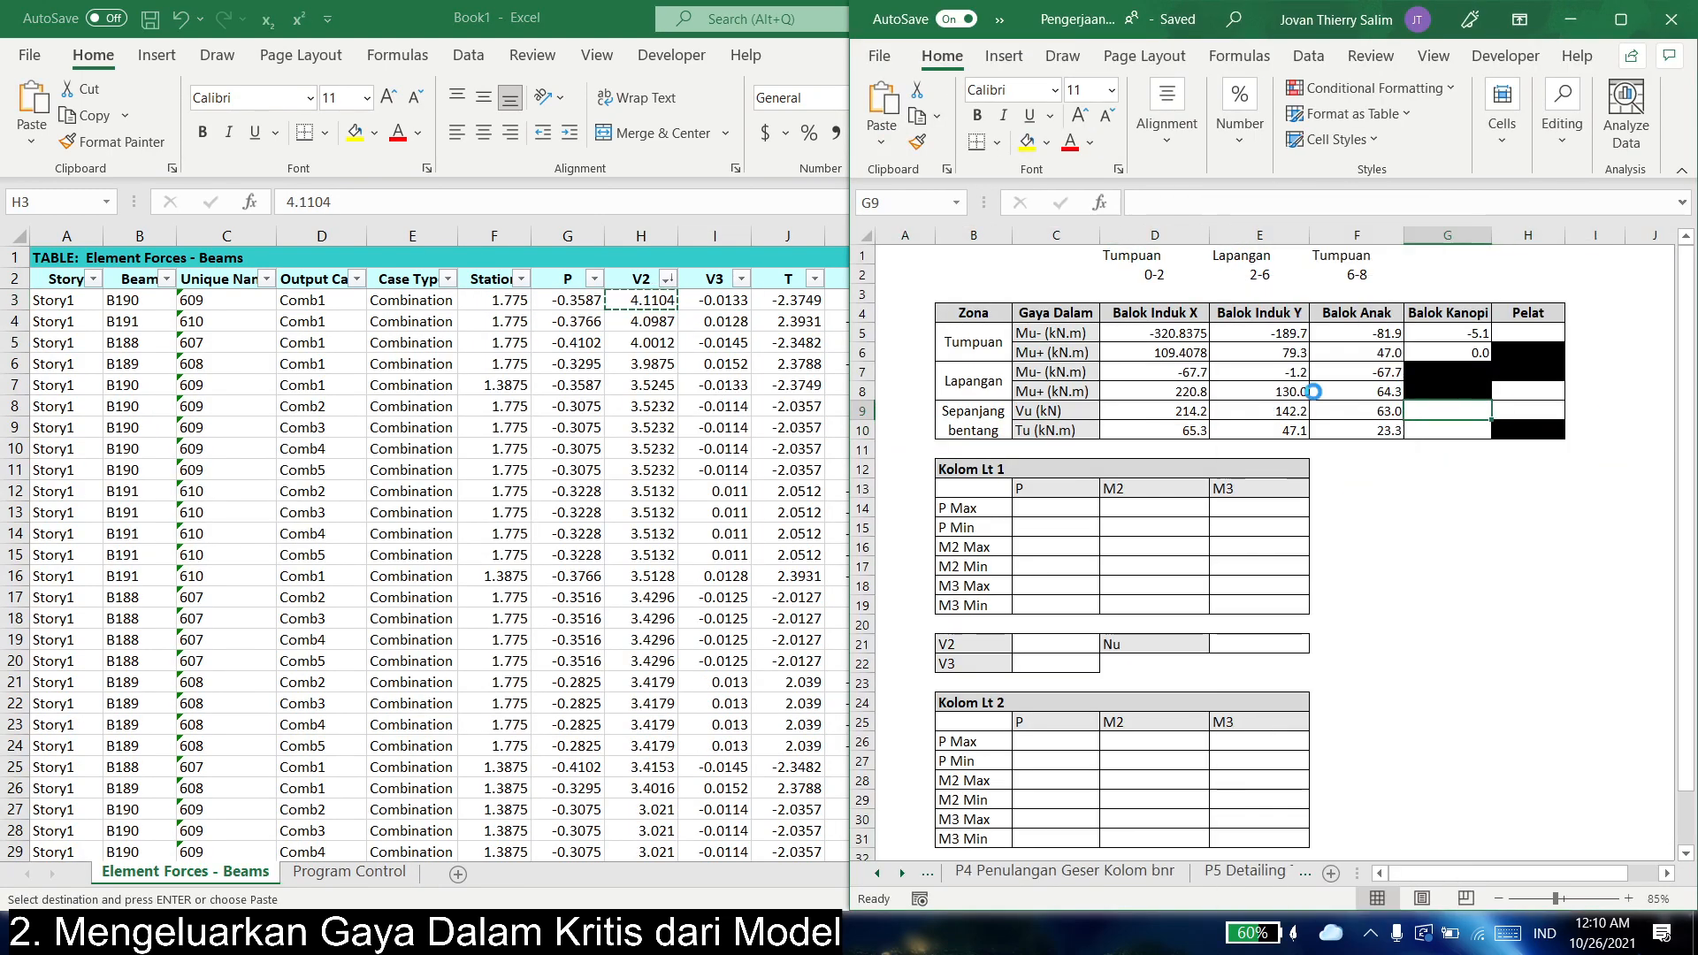
- Sort the exported beam forces by V2 from smallest to largest
key(alt+Tab)
click(667, 279)
click(575, 306)
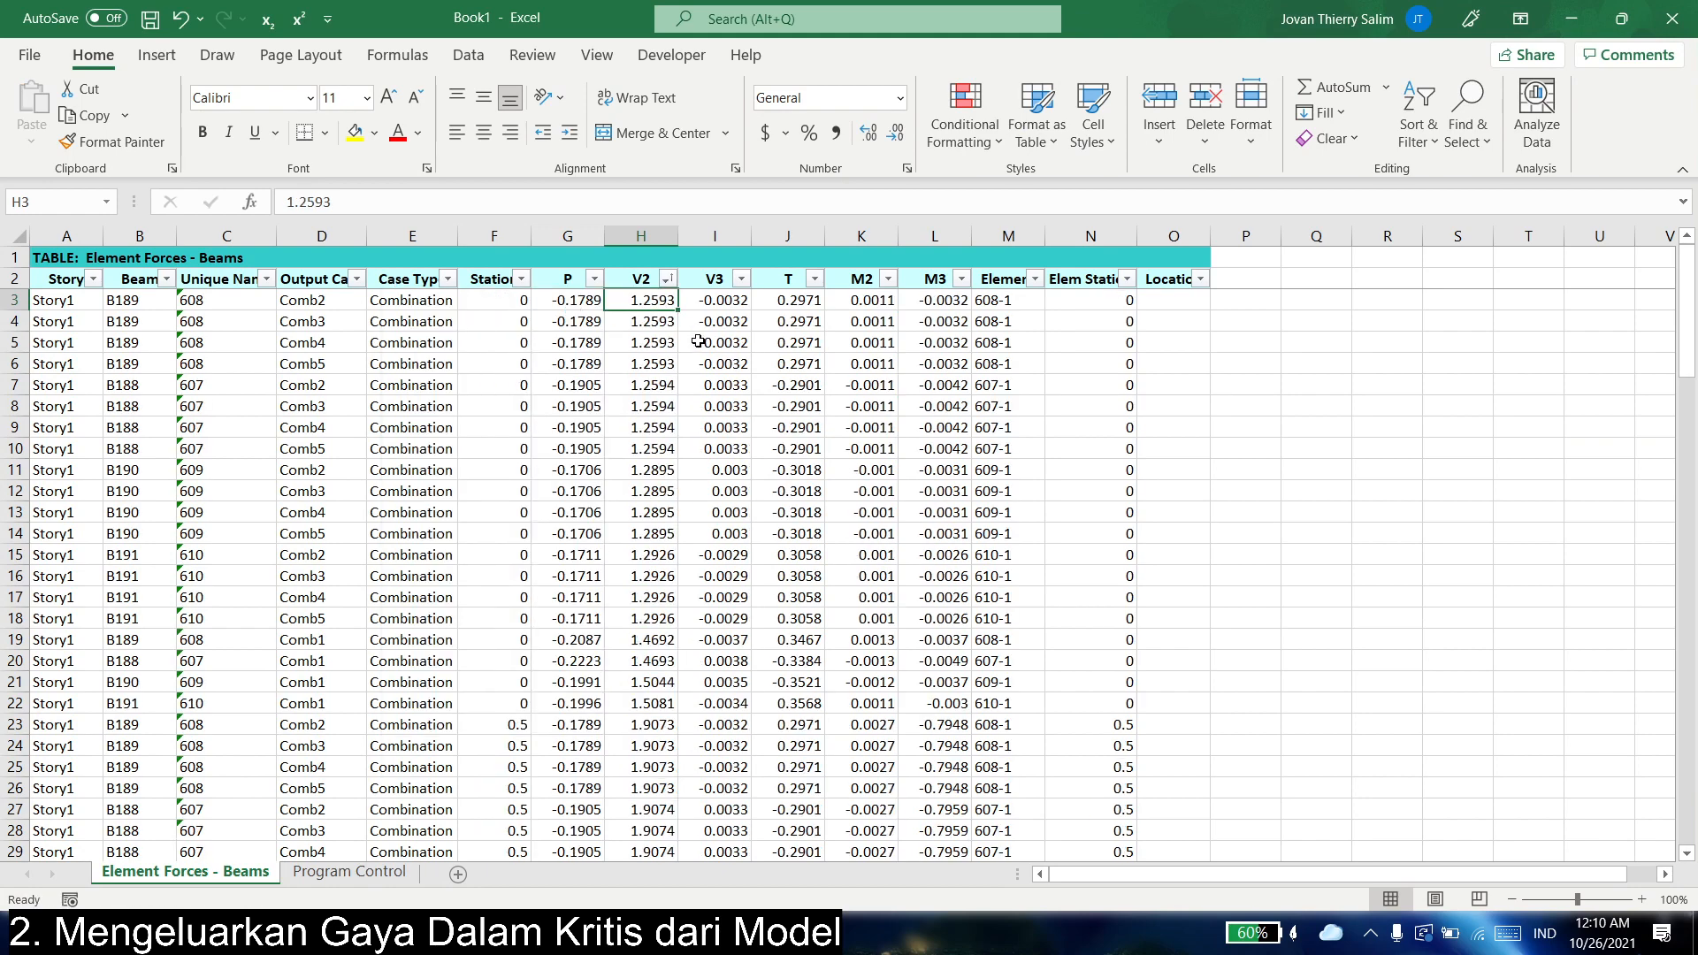
- Sort the exported beam forces by T from largest to smallest
key(alt+Tab)
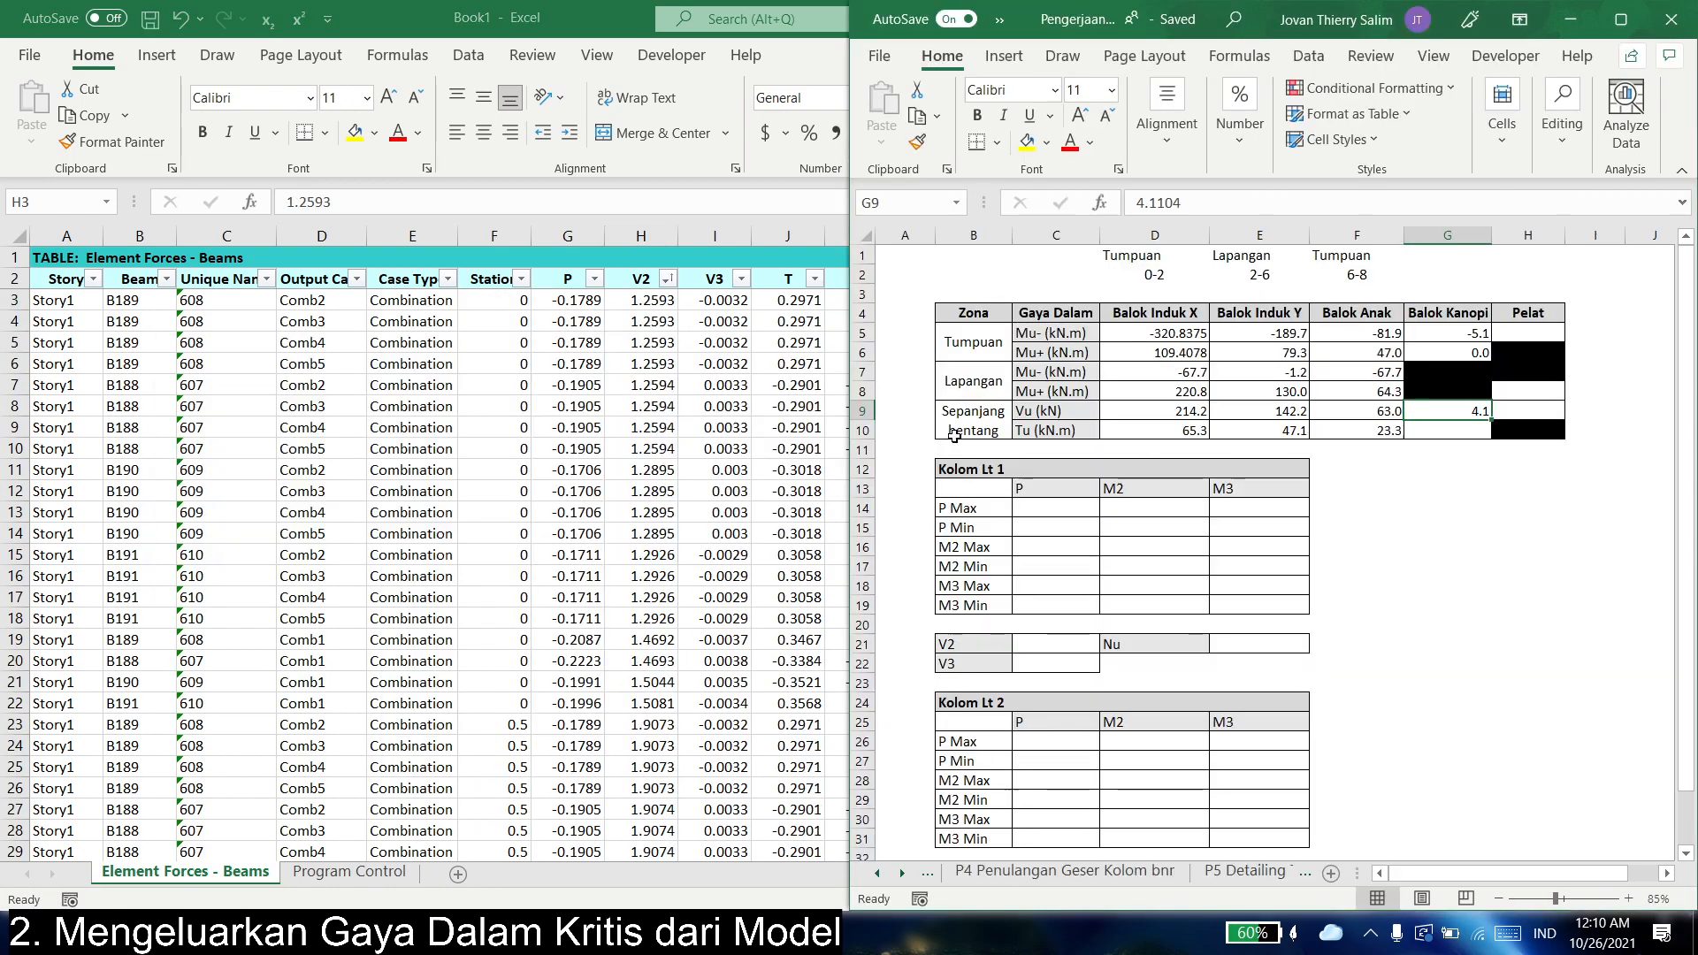
key(alt+Tab)
key(alt+Tab)
click(1064, 433)
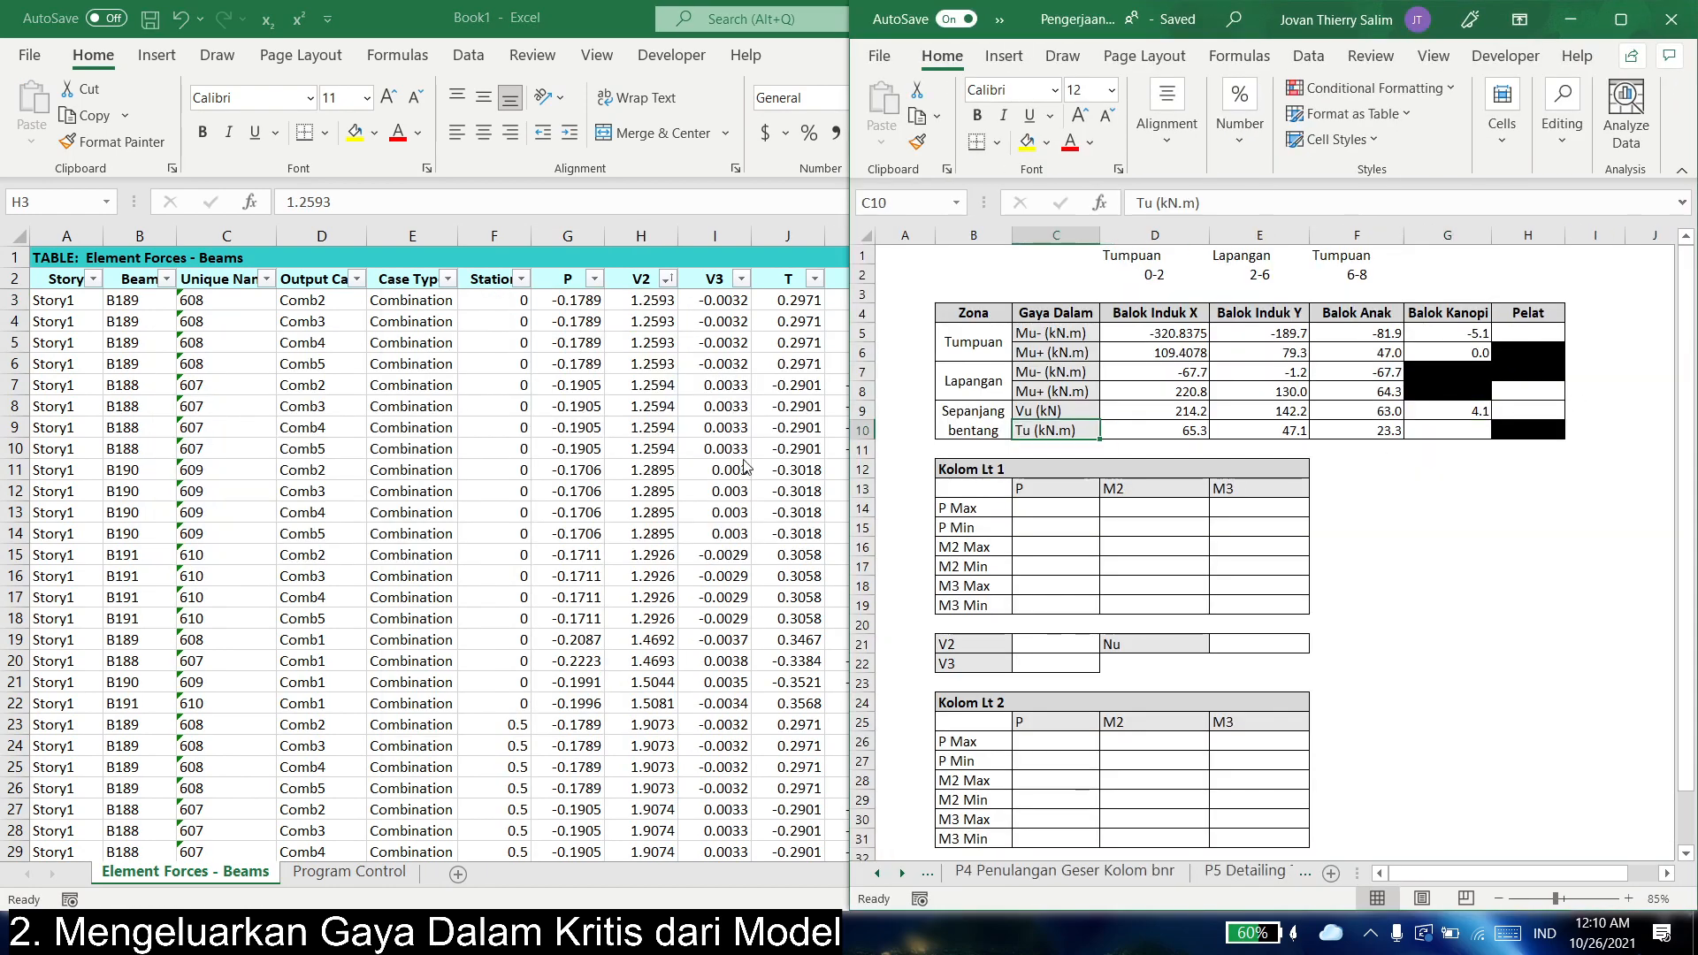
click(744, 467)
click(814, 282)
click(785, 336)
- Copy the top T value, 2.3931, and paste it as values into the Balok Kanopi Tu cell of the summary table
click(792, 299)
key(ctrl+c)
key(alt+Tab)
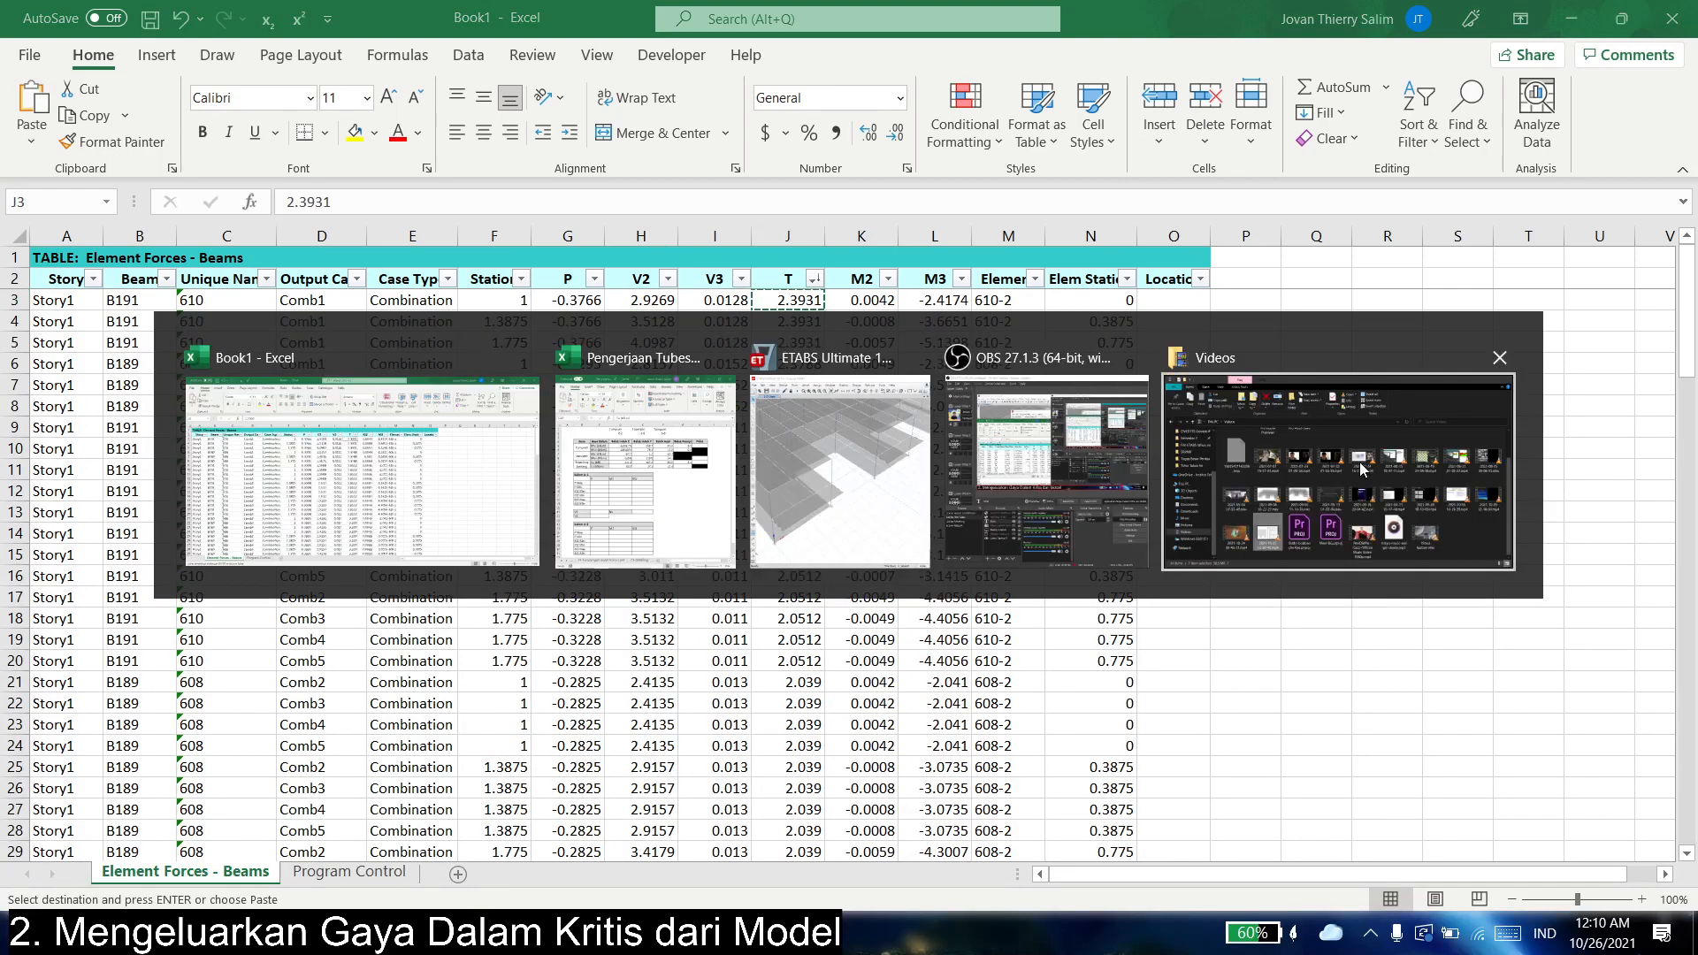
right_click(1448, 429)
click(1566, 394)
click(543, 483)
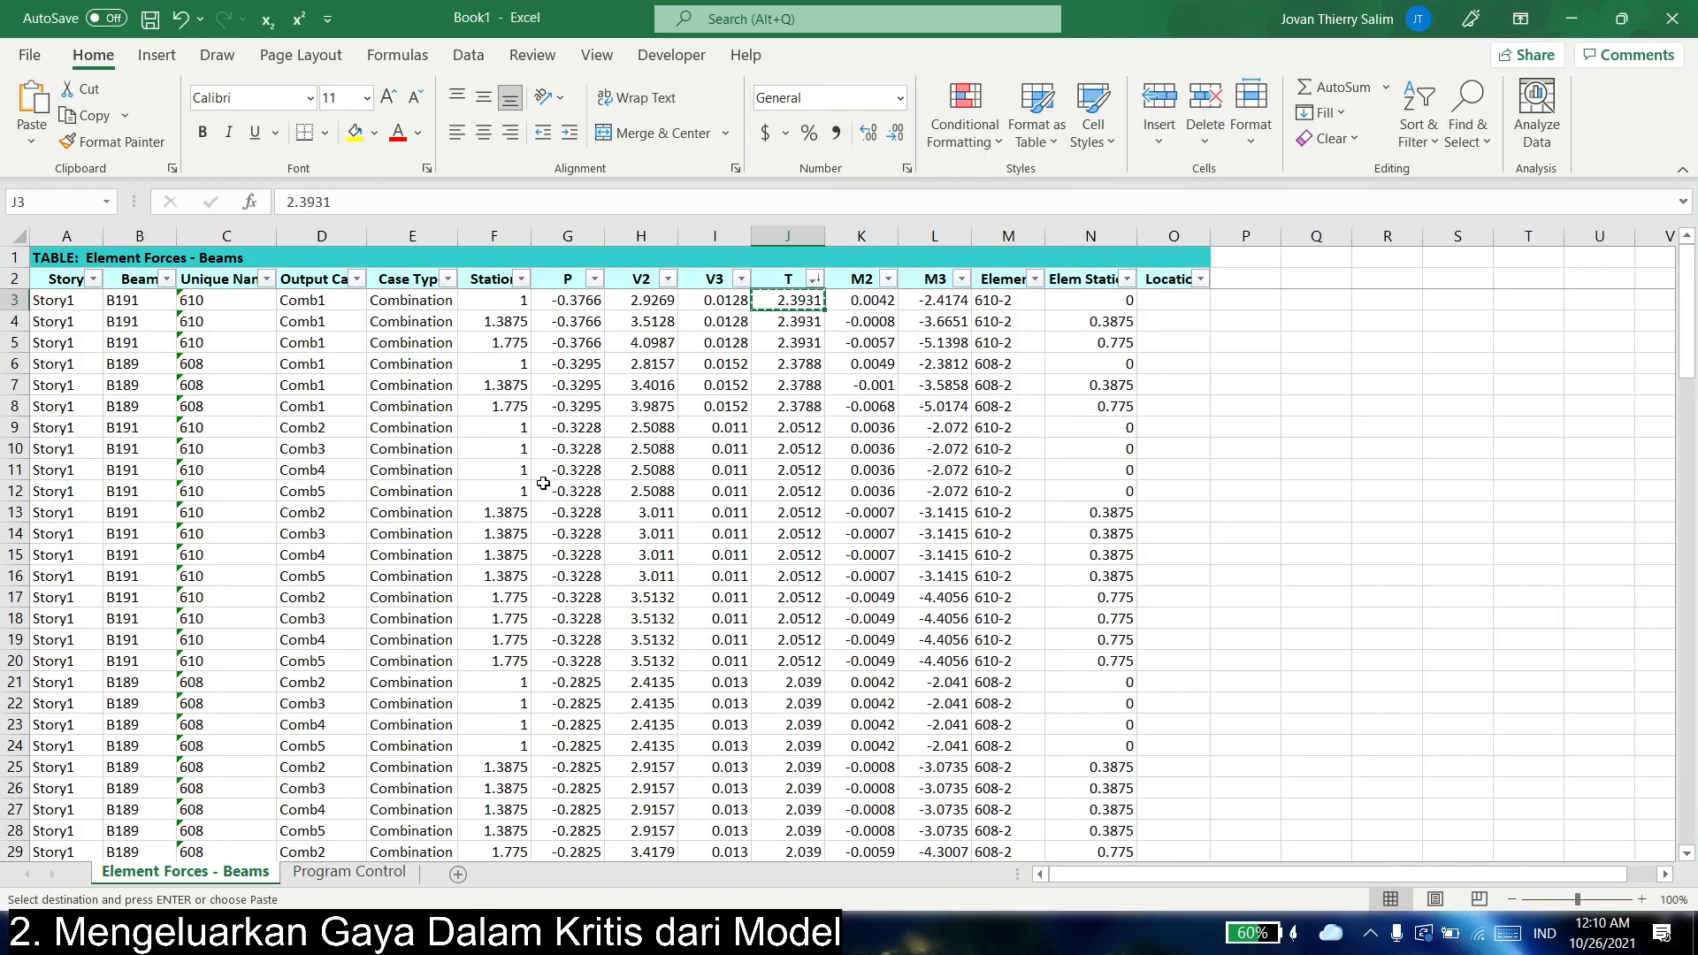
- Sort the T column from smallest to largest and compare its negative extreme with the Balok Kanopi Tu entry
click(814, 279)
click(619, 293)
click(1009, 427)
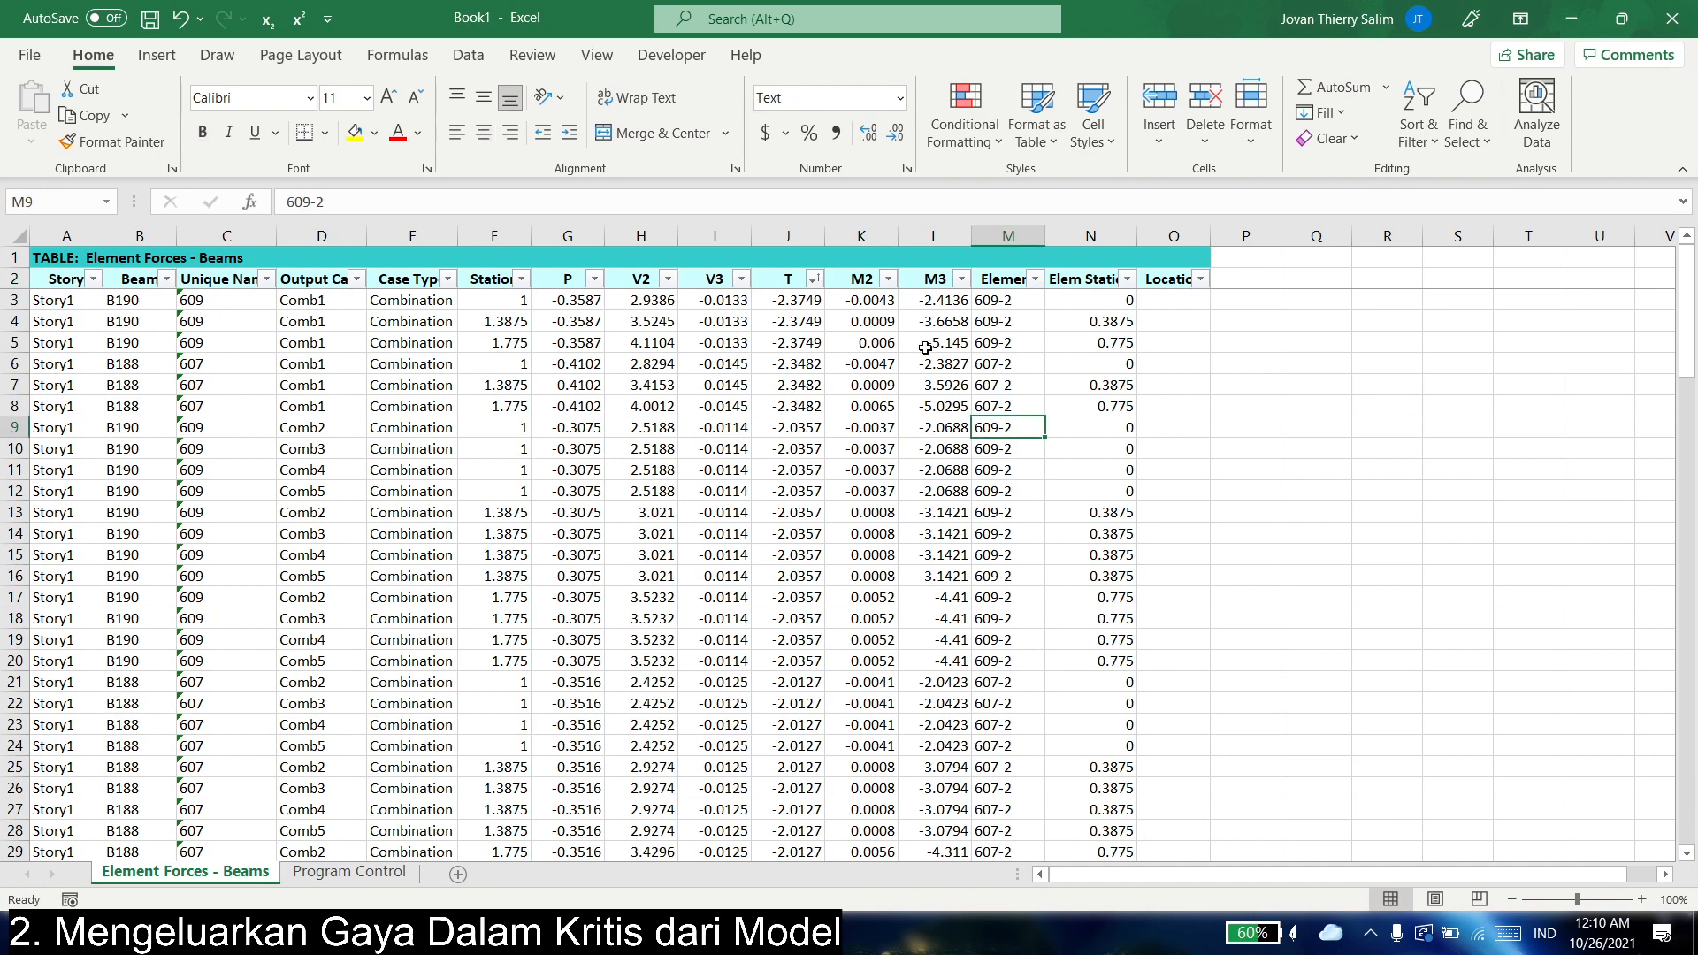
key(alt+Tab)
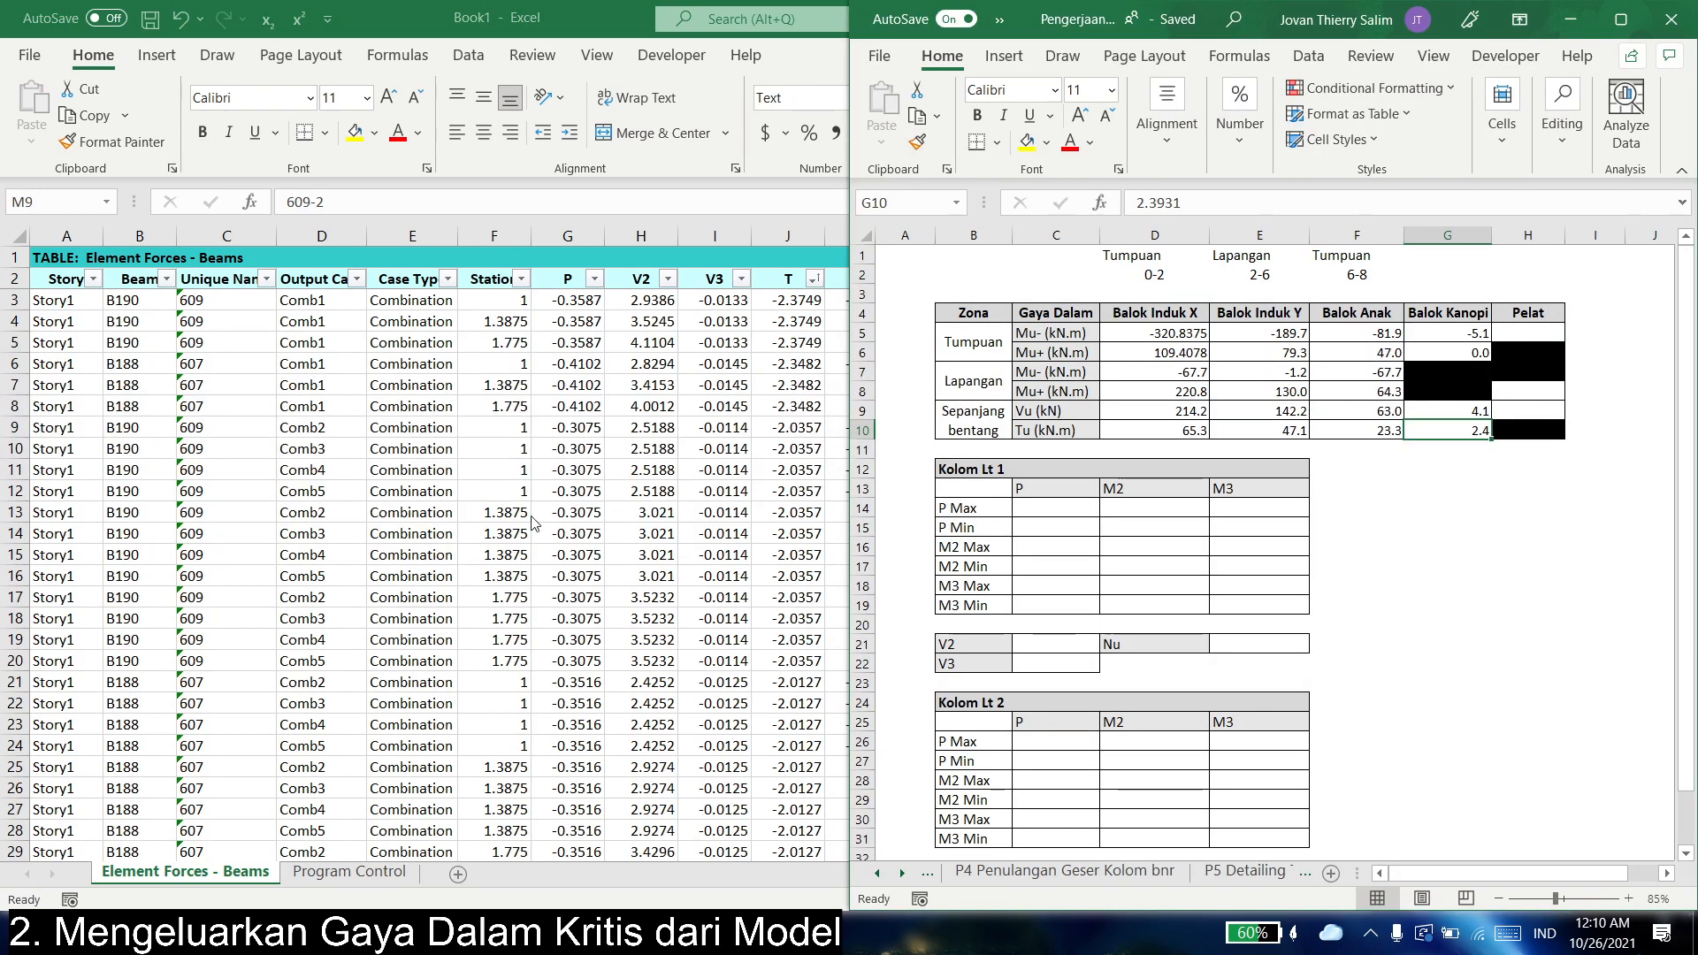
key(alt+Tab)
click(871, 512)
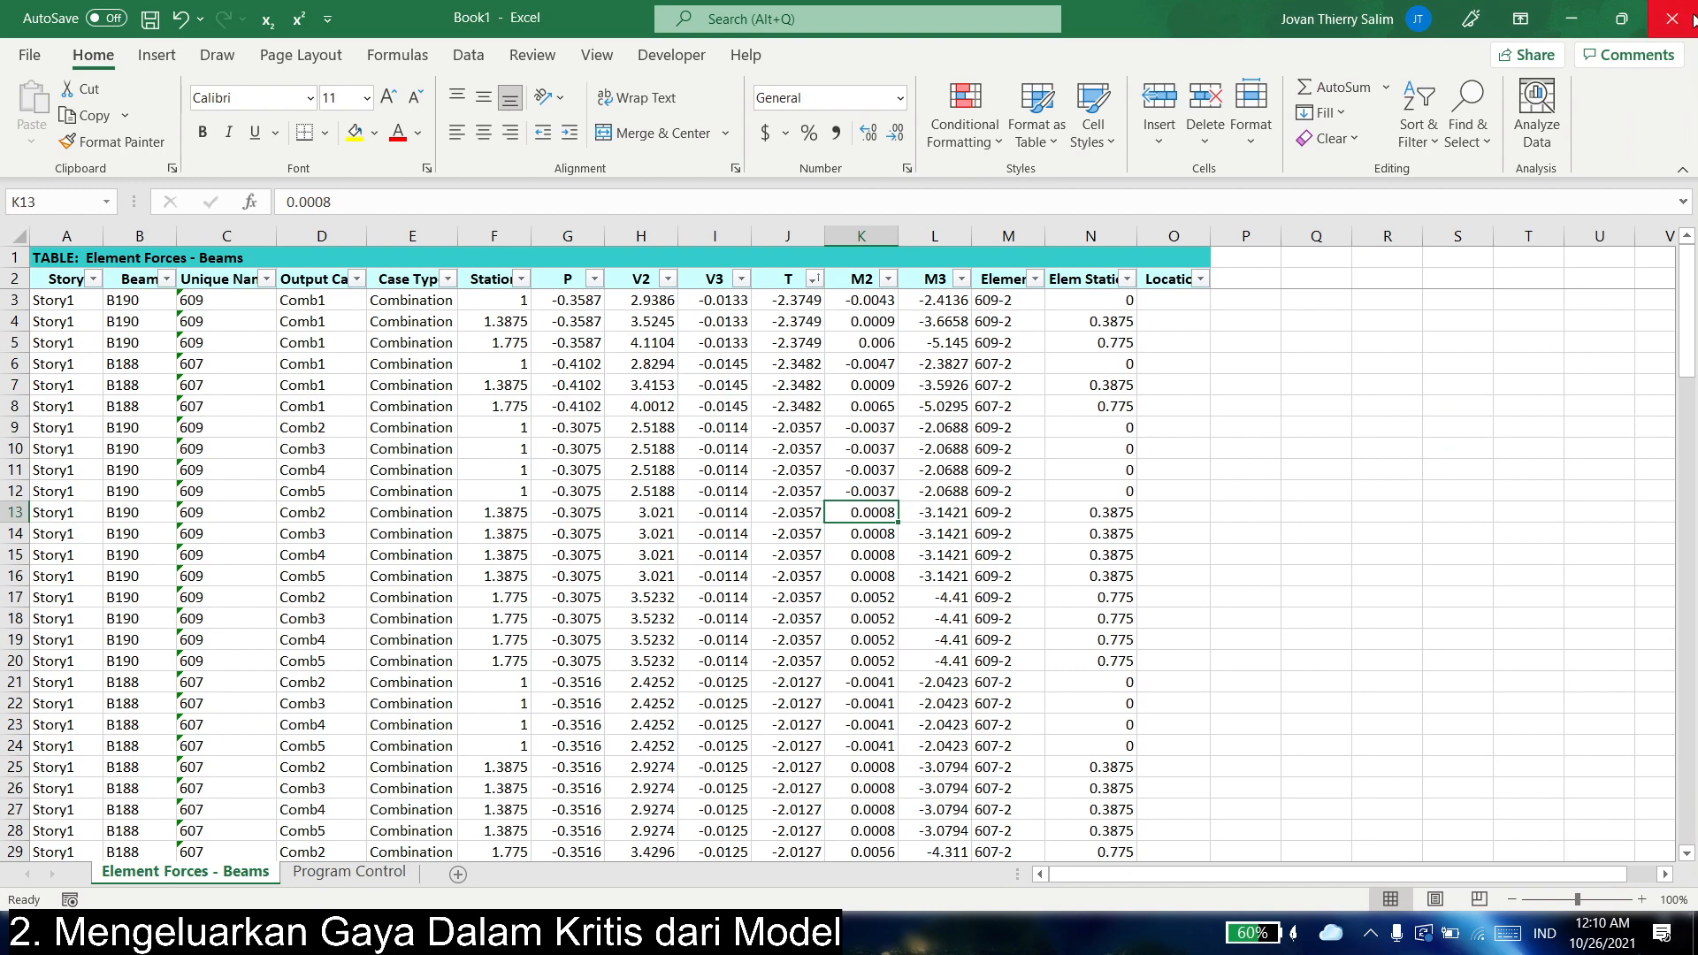
- Close the exported Book1 workbook without saving and clear the current object selection in the ETABS model
click(1672, 18)
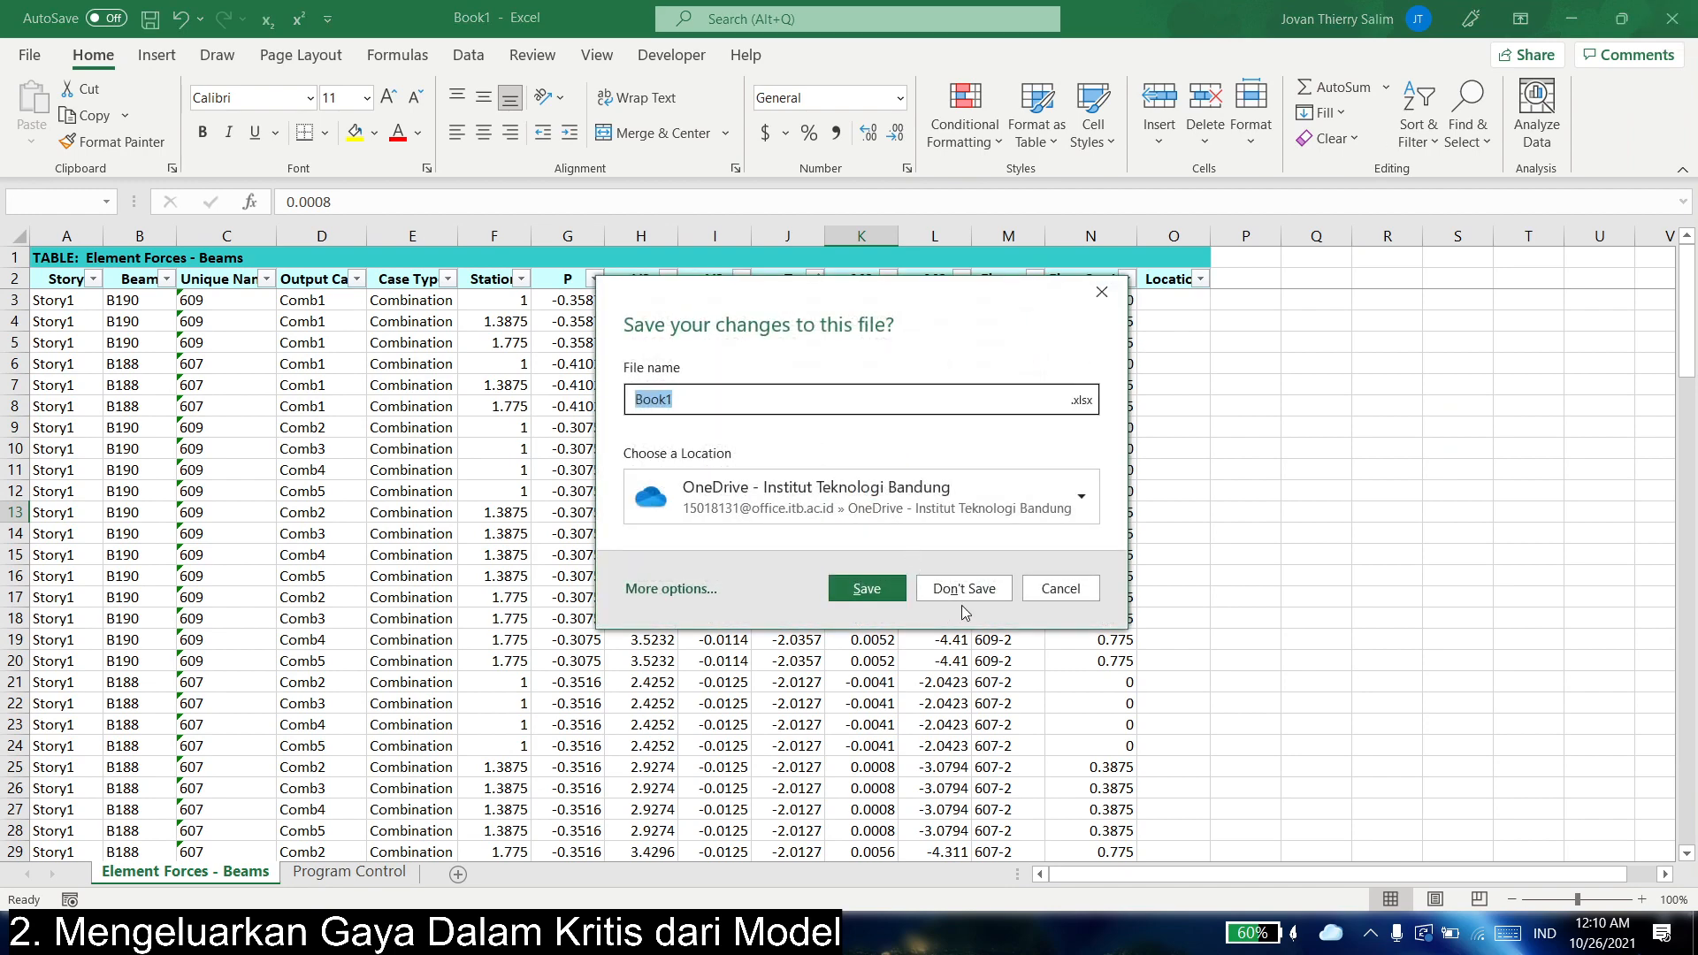
click(964, 589)
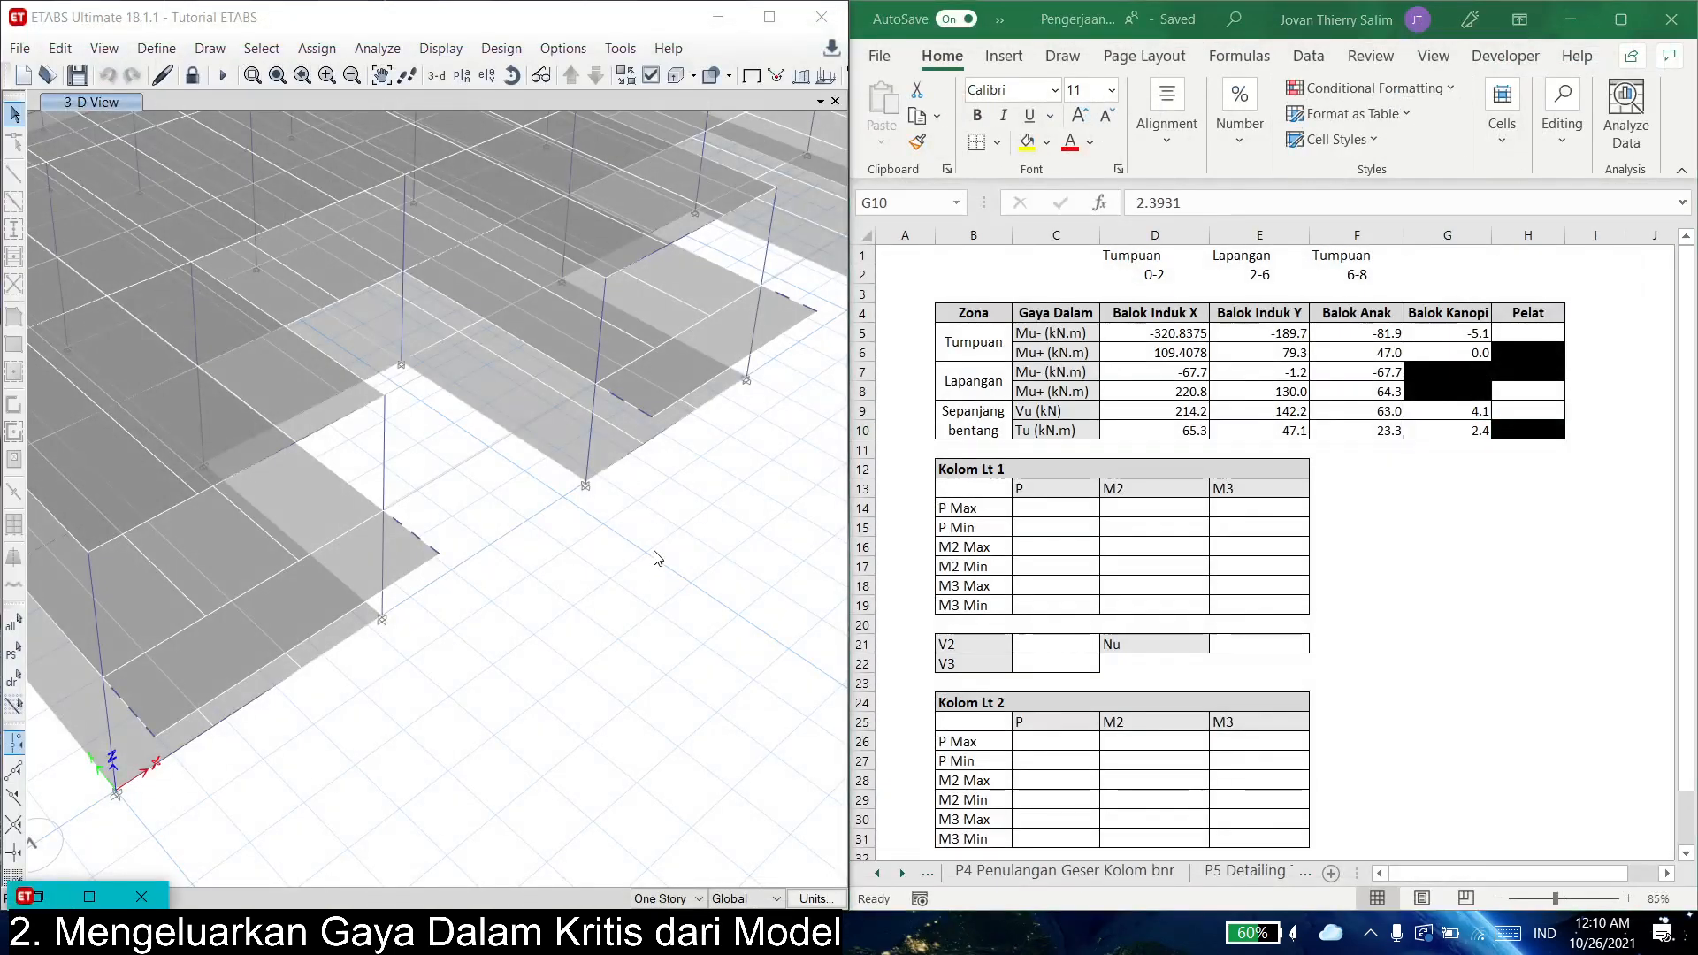
click(220, 845)
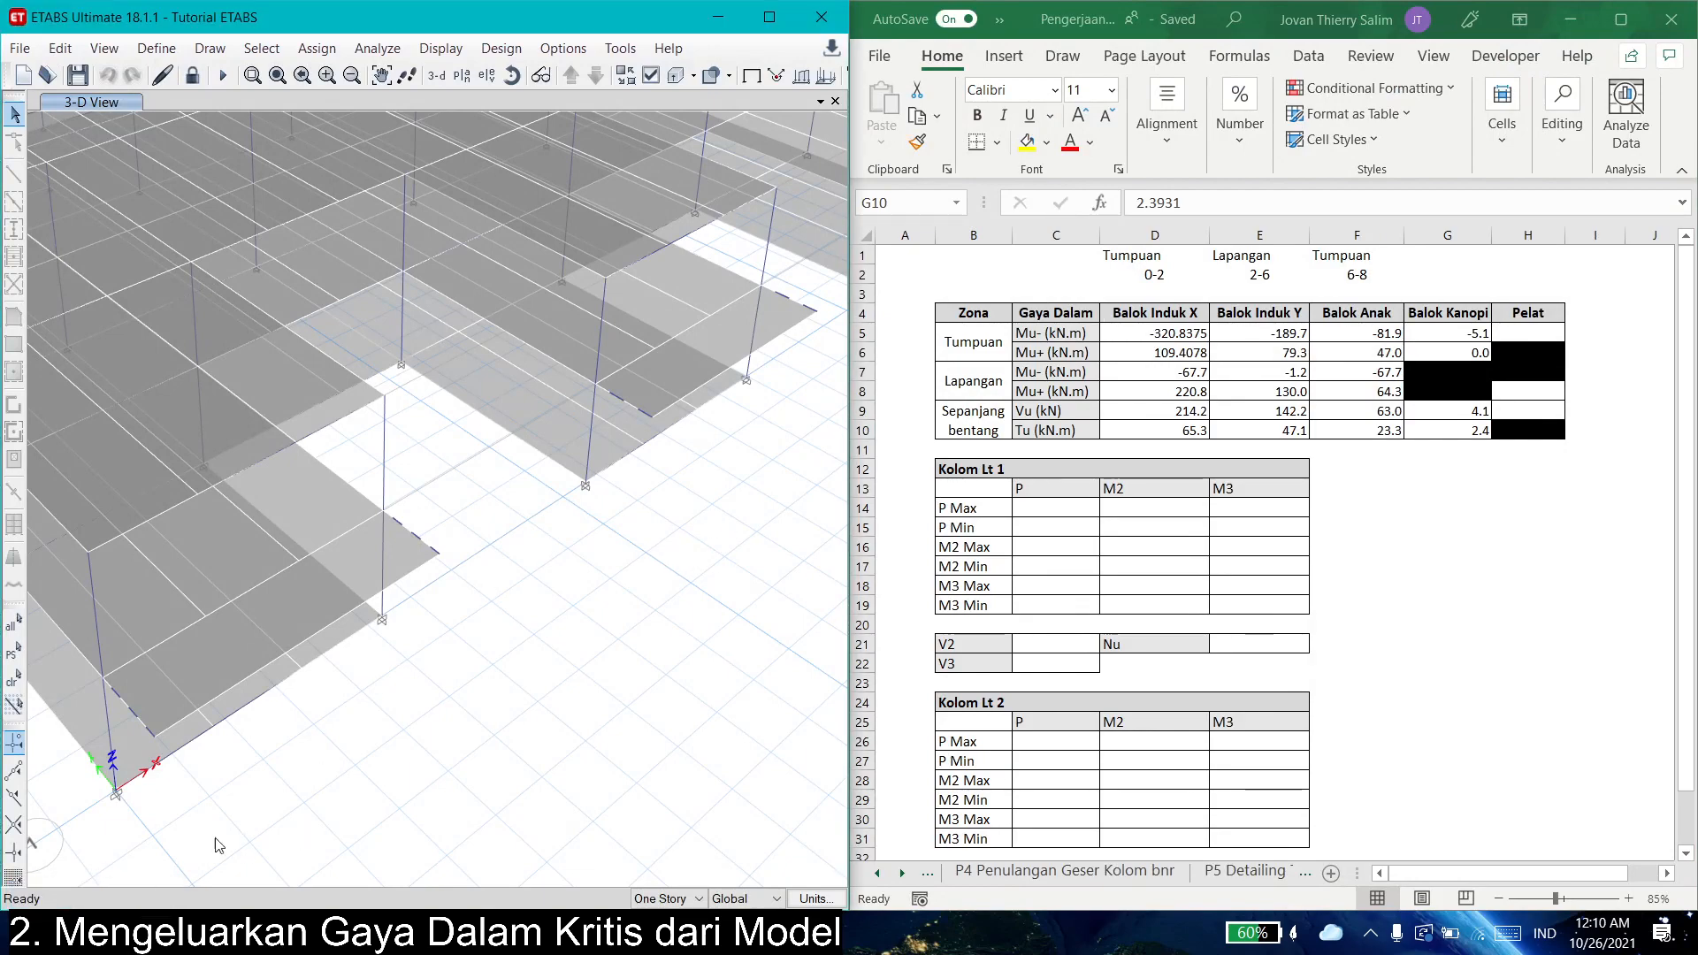
scroll(641, 580, down, 5)
scroll(596, 618, up, 2)
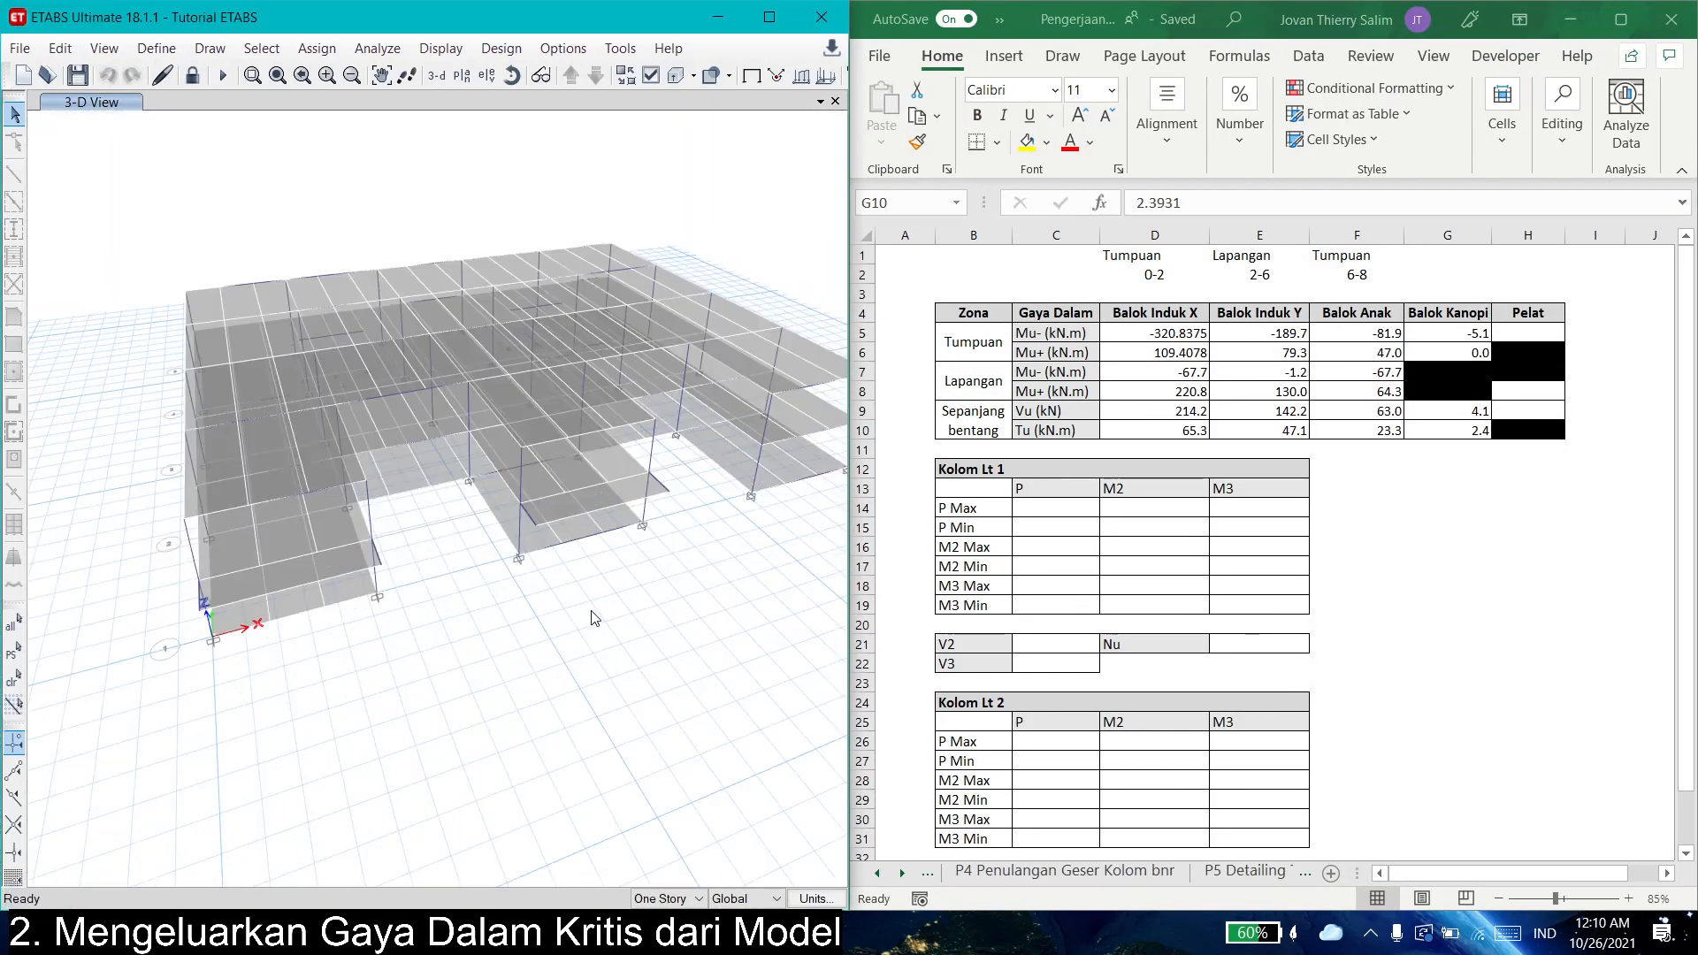
click(262, 48)
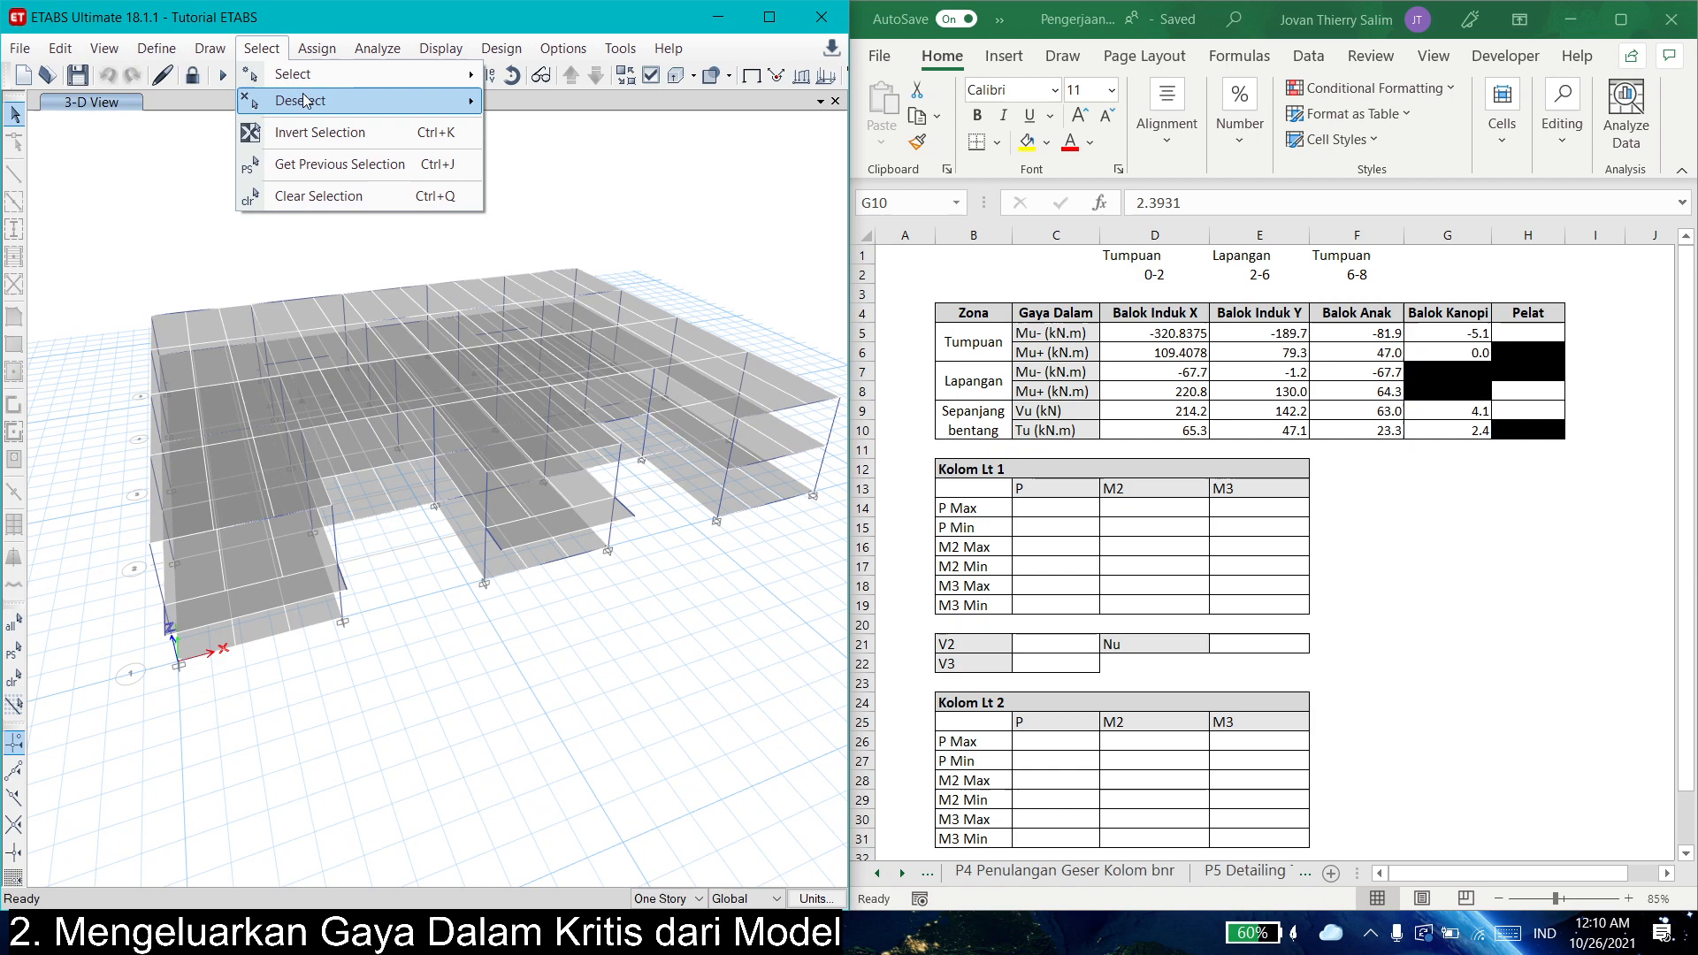
click(389, 707)
- Select all floor areas that use the slab property Pelat
click(262, 48)
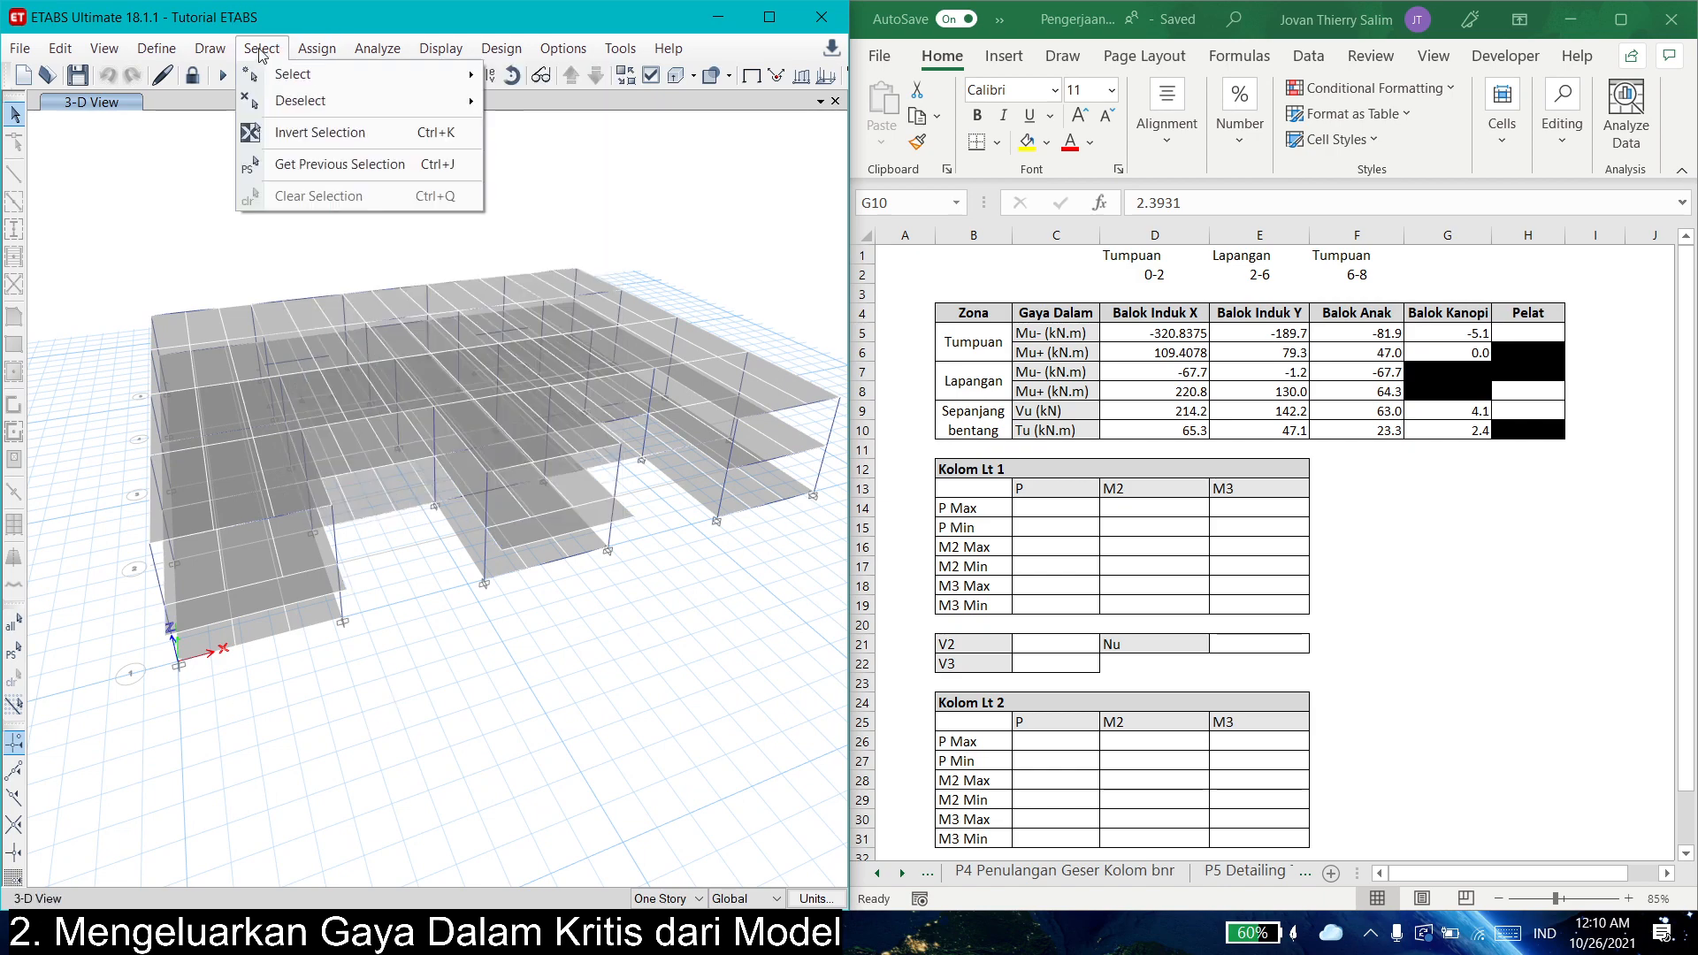
mouse_move(443, 100)
mouse_move(566, 251)
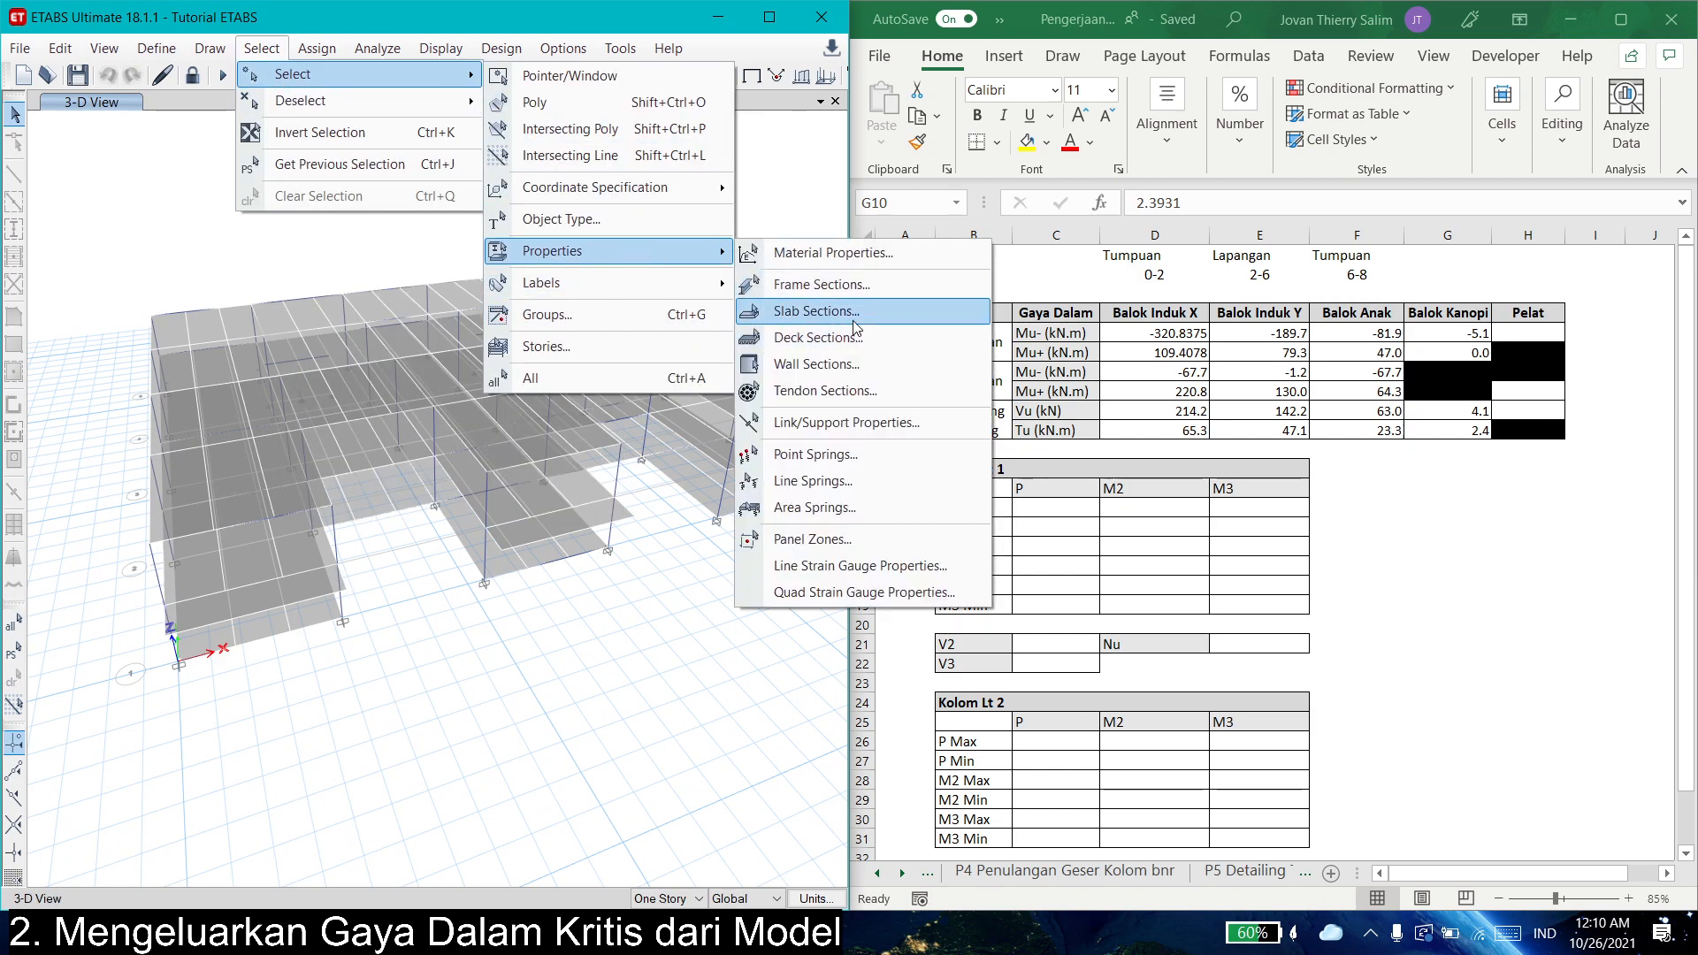
click(856, 315)
click(748, 300)
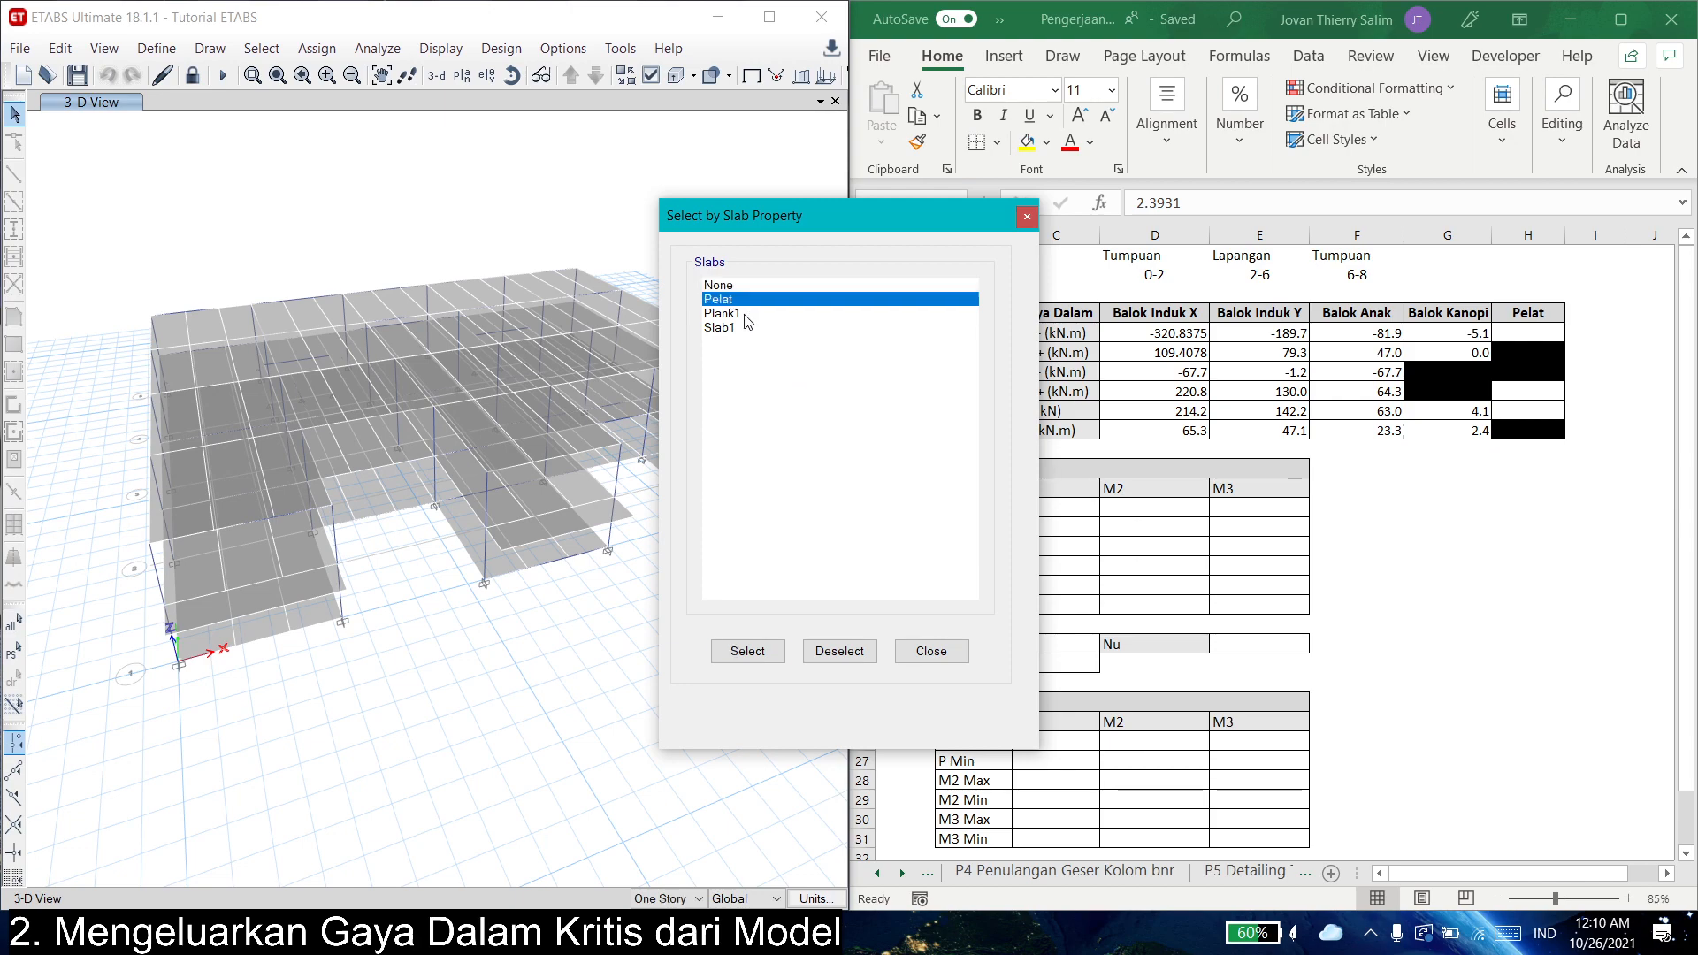
click(752, 651)
click(926, 651)
- Replace the chosen frame output table with Element Forces - Area Shells under Area Output and display it for the selection
shift+middle_drag(779, 689, 654, 665)
key(ctrl+t)
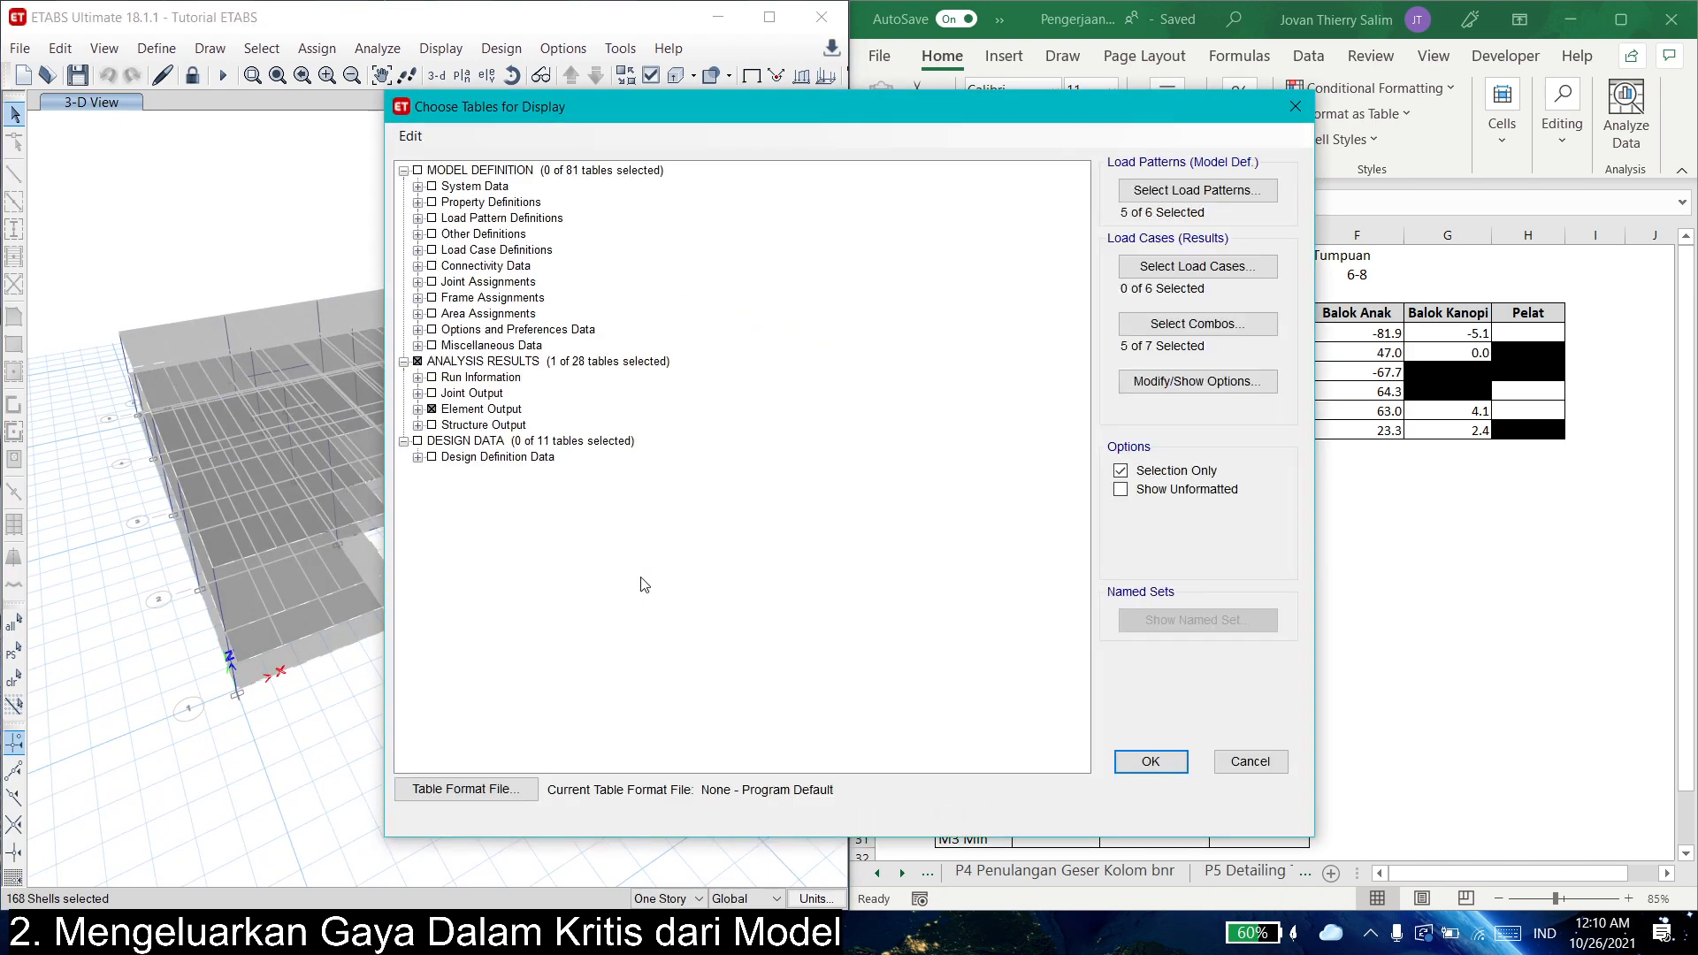
click(418, 409)
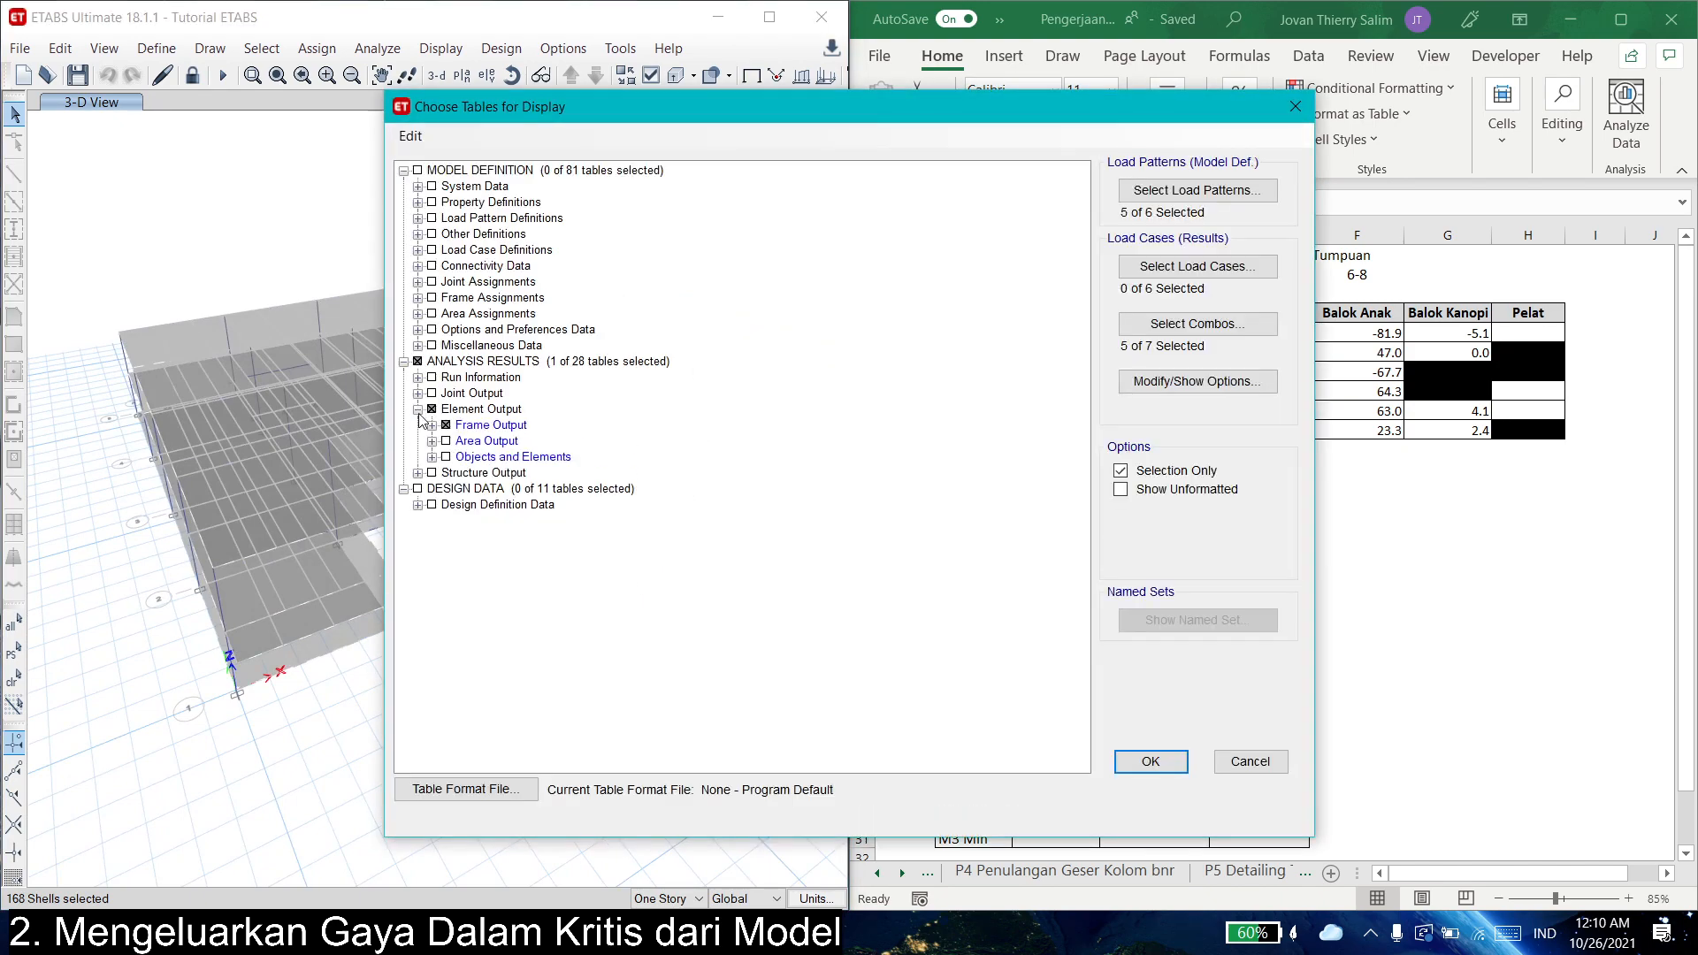
click(432, 408)
click(431, 409)
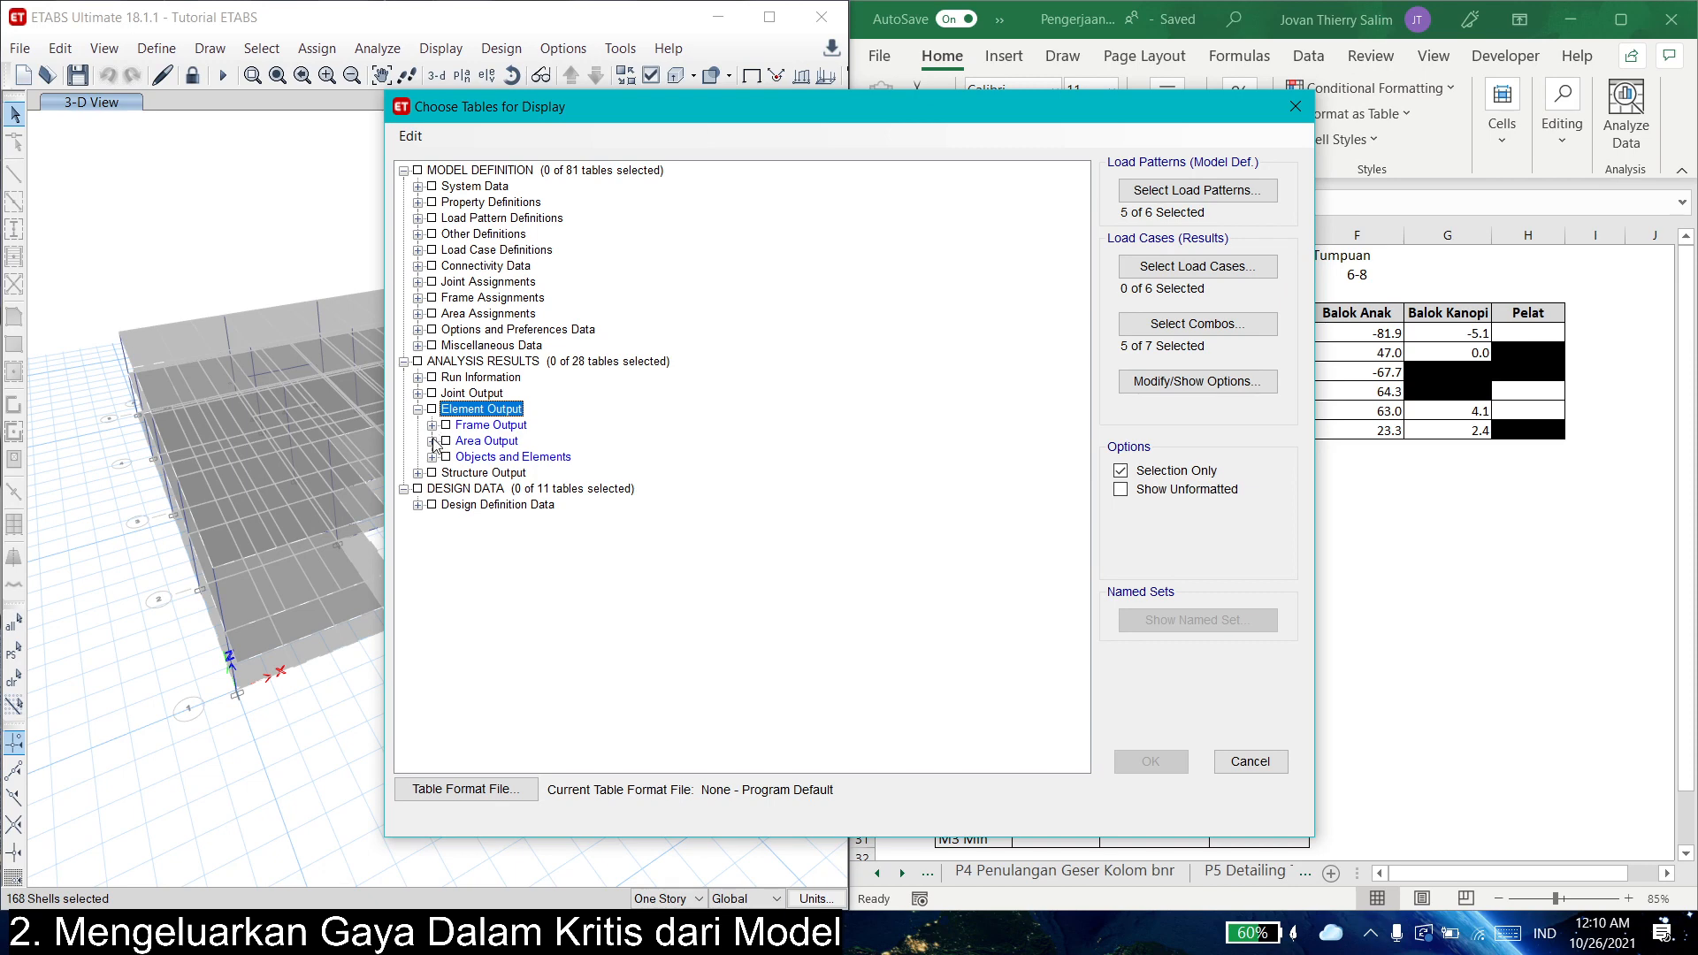
click(432, 441)
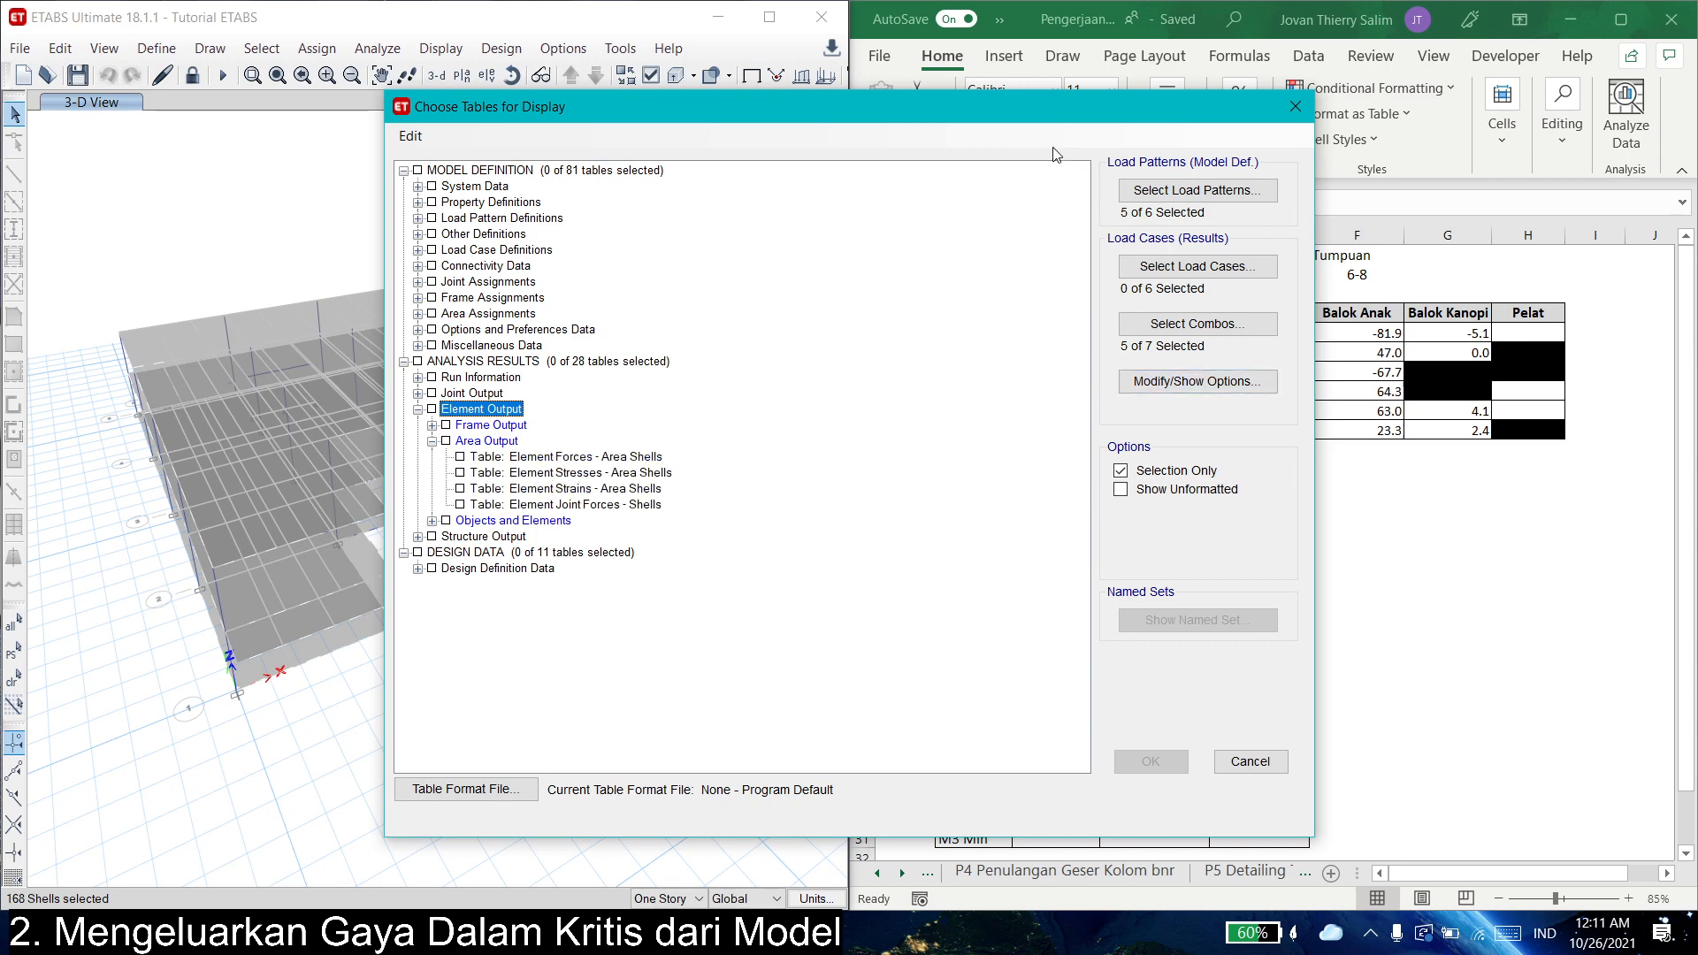
drag(1034, 116, 925, 98)
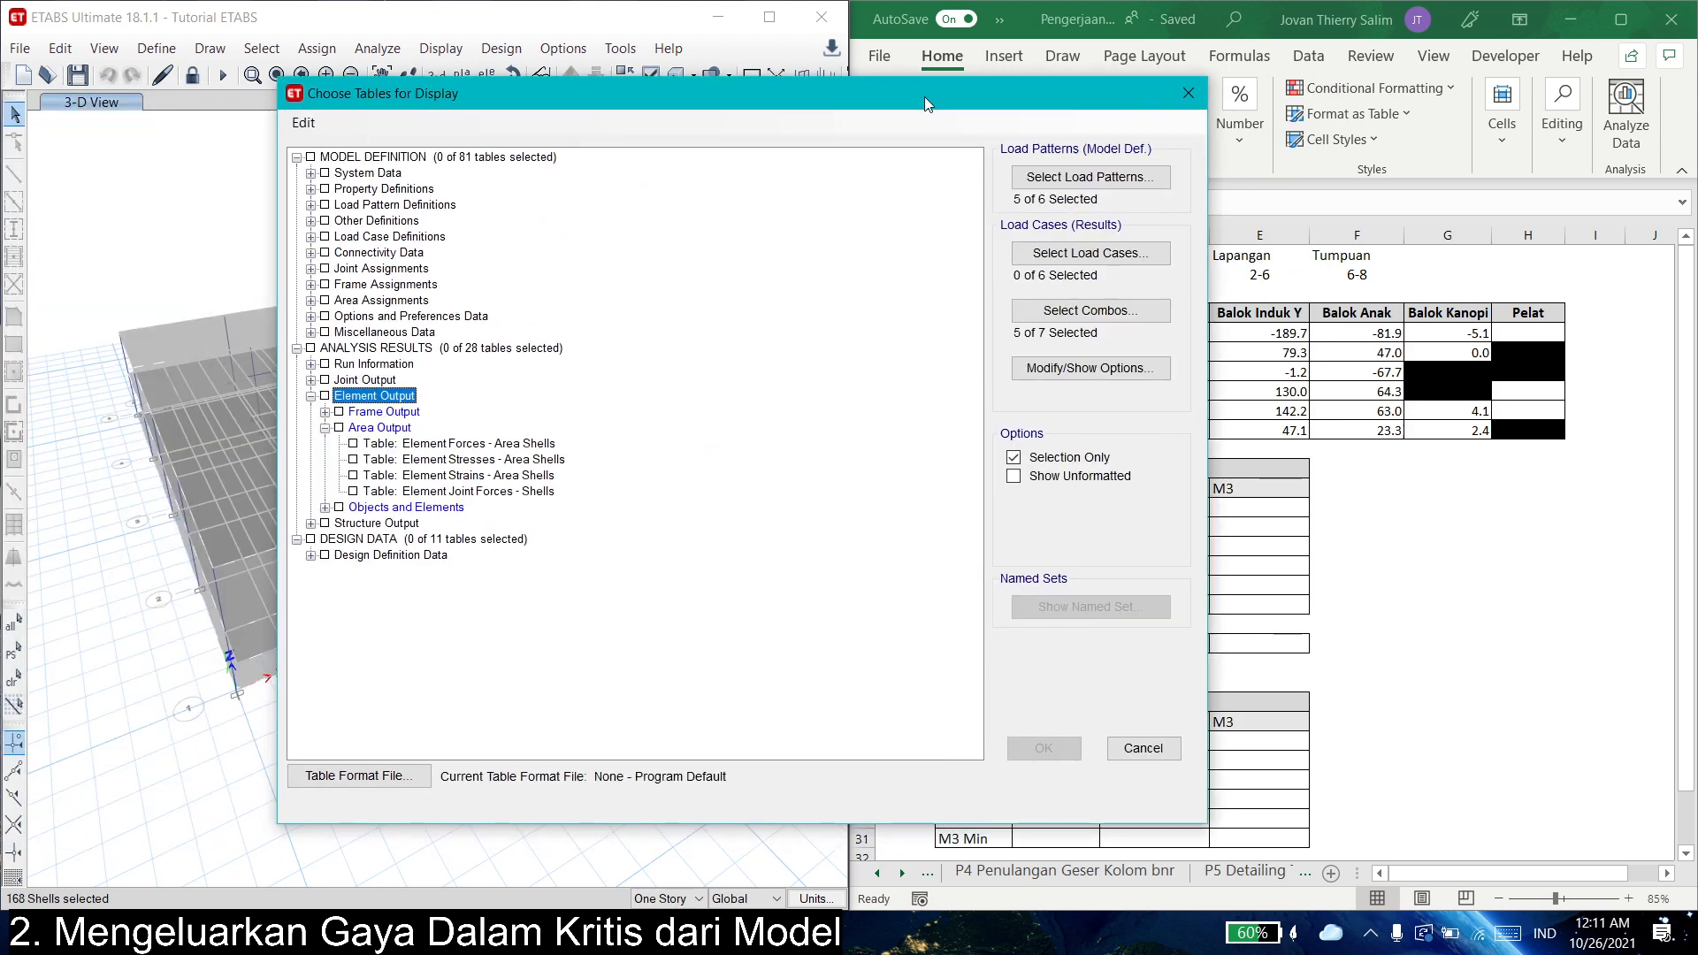
click(534, 445)
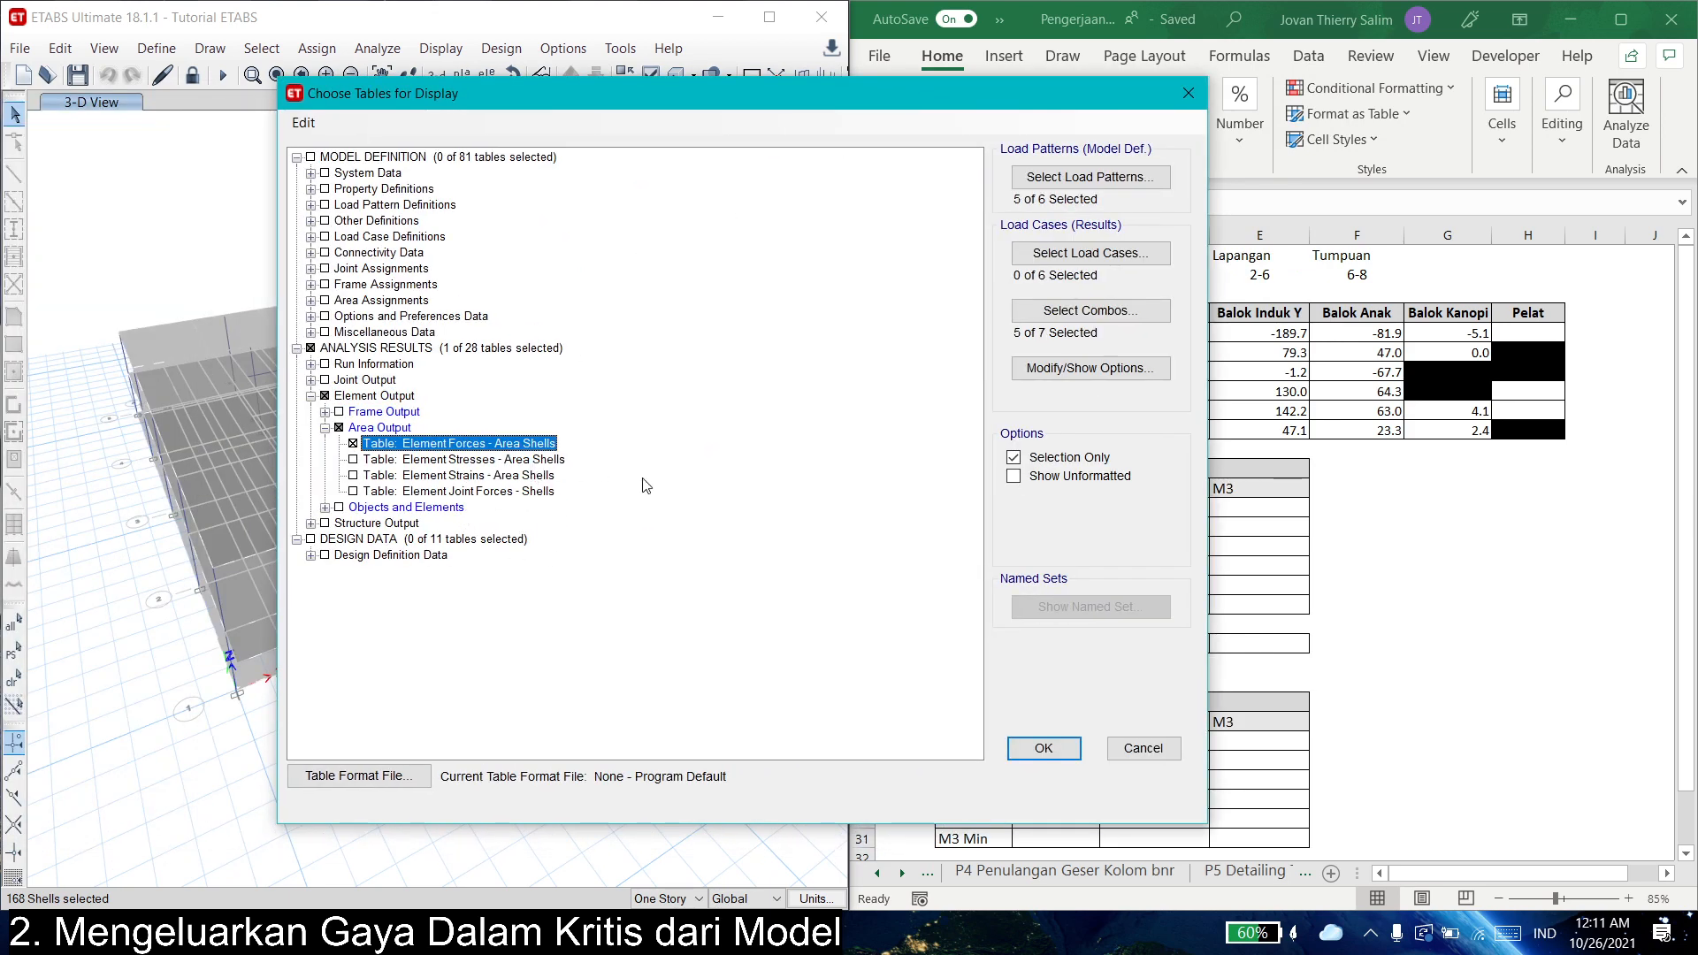
click(1044, 749)
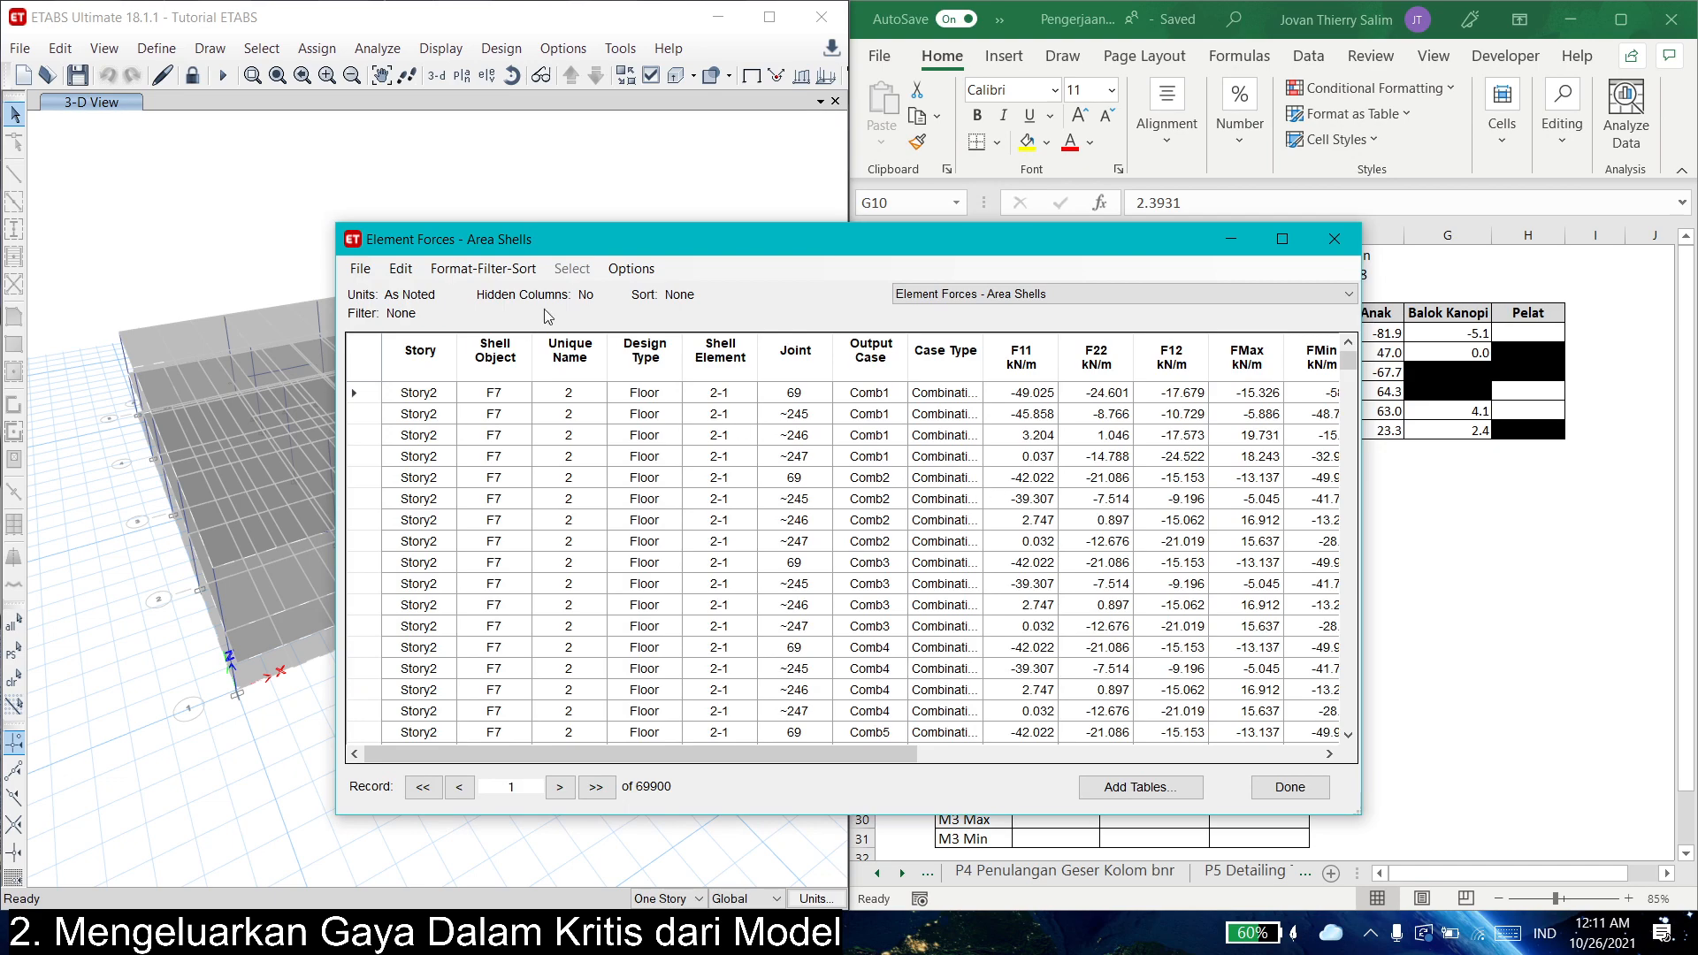
- Export the Element Forces - Area Shells table to Excel
click(353, 268)
mouse_move(393, 290)
click(724, 294)
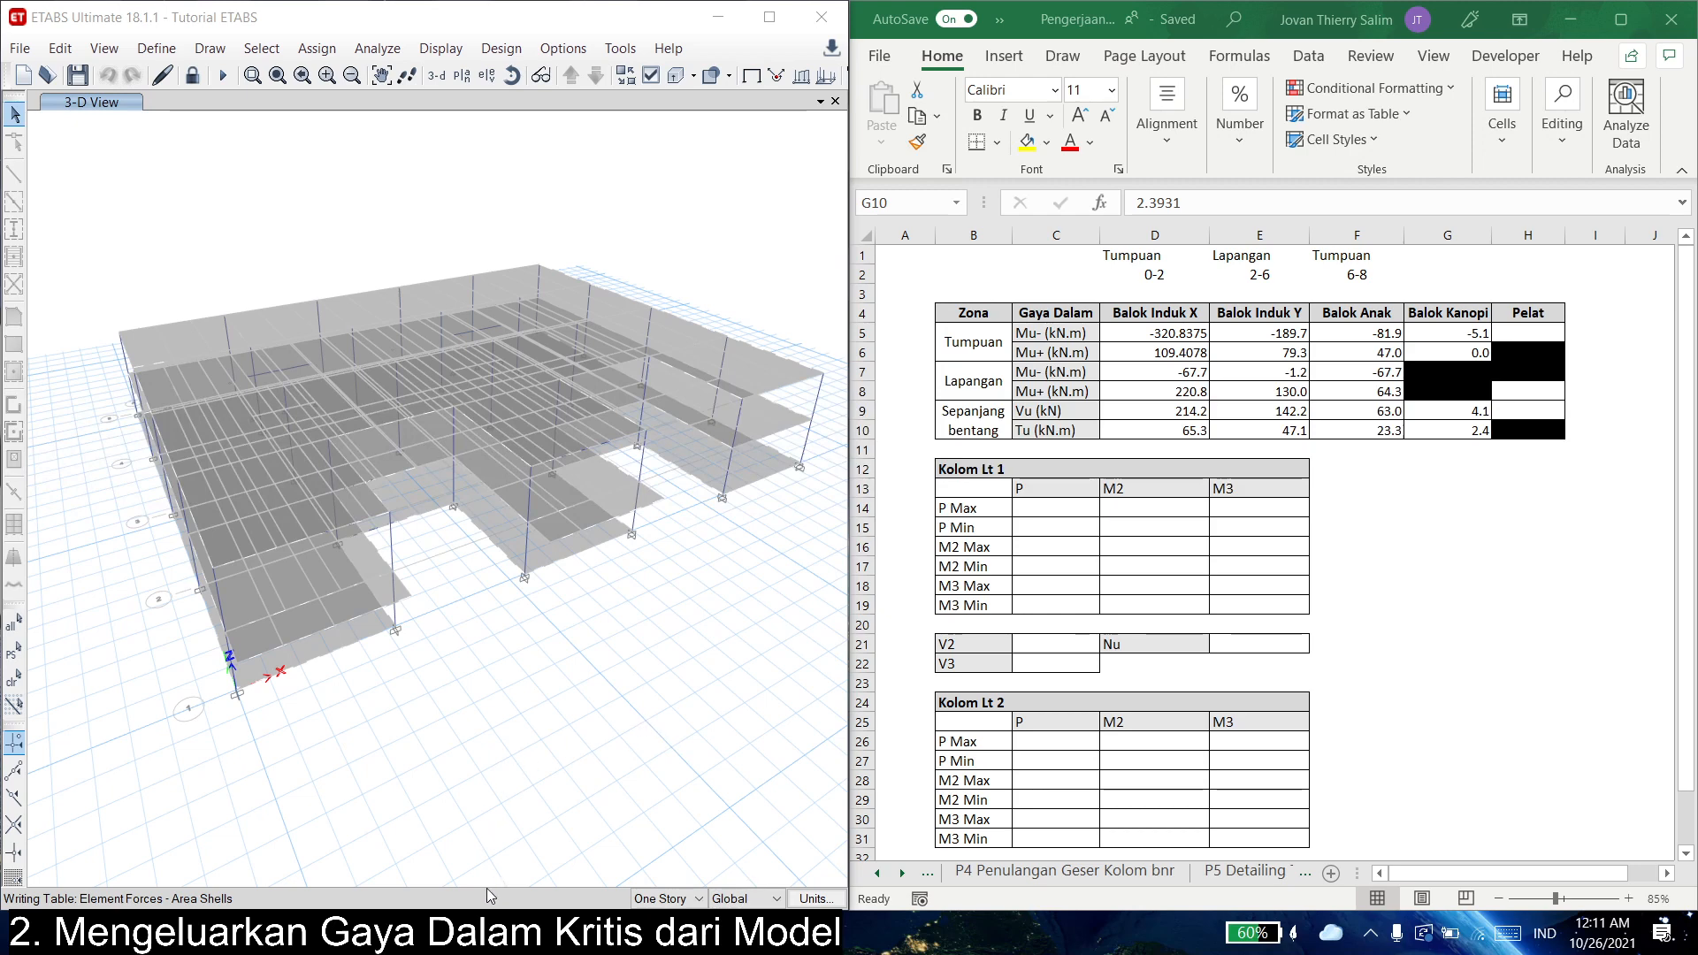
mouse_move(461, 936)
click(1164, 686)
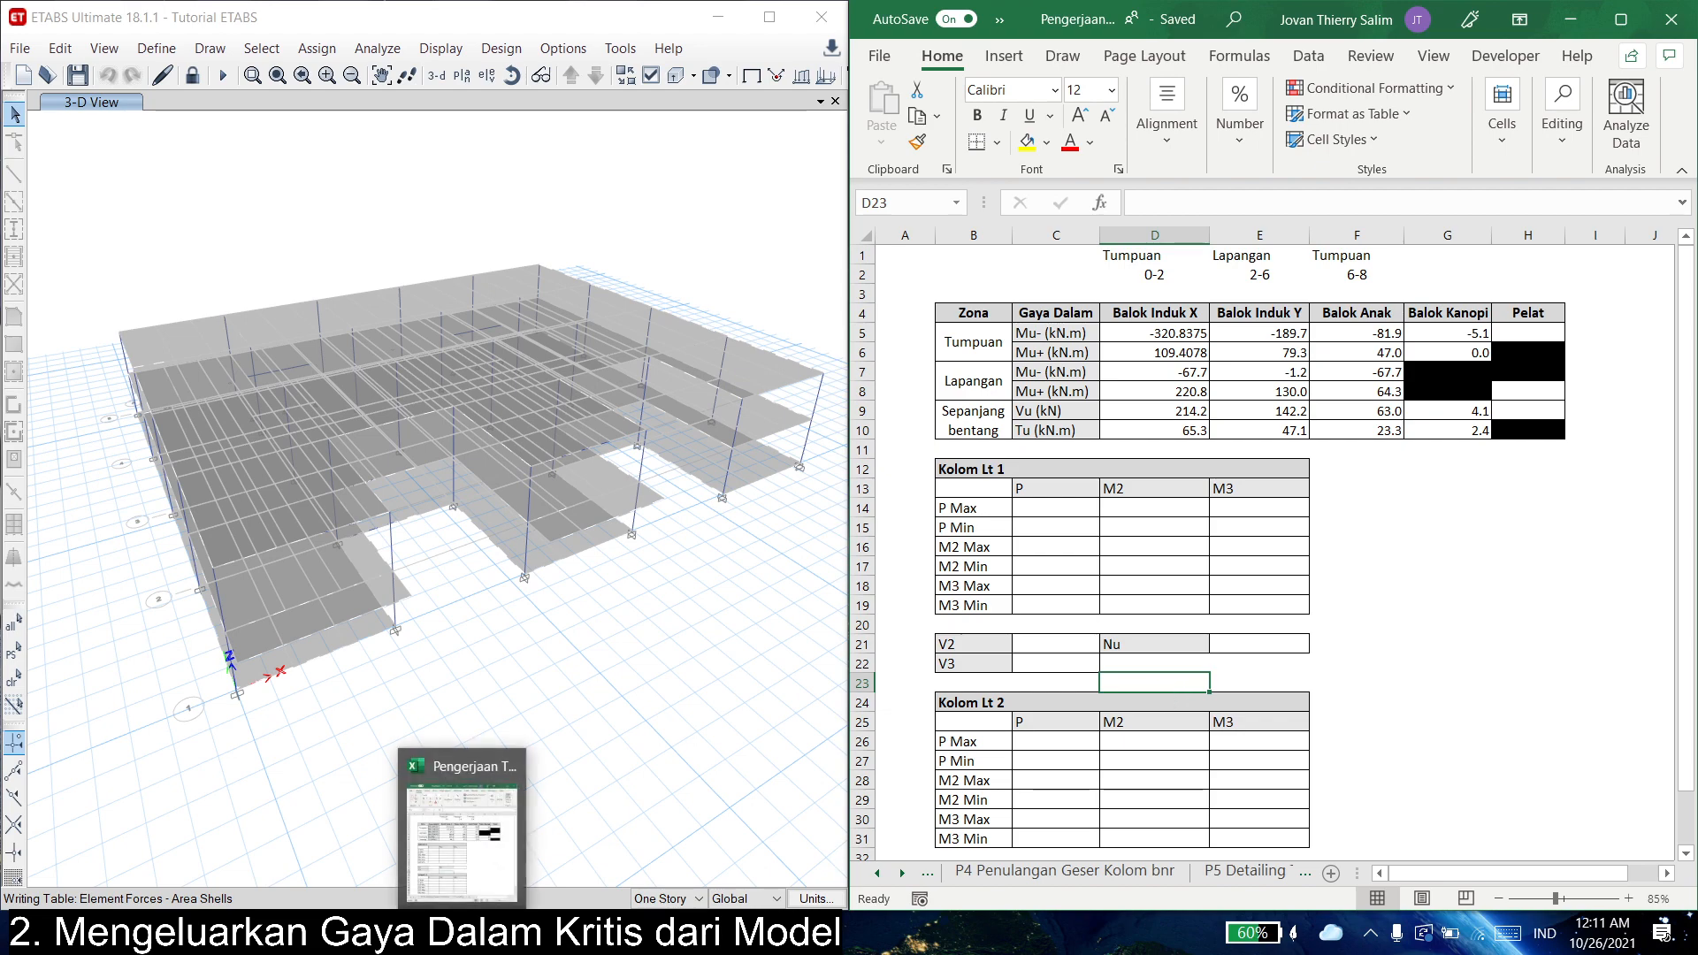
click(1289, 589)
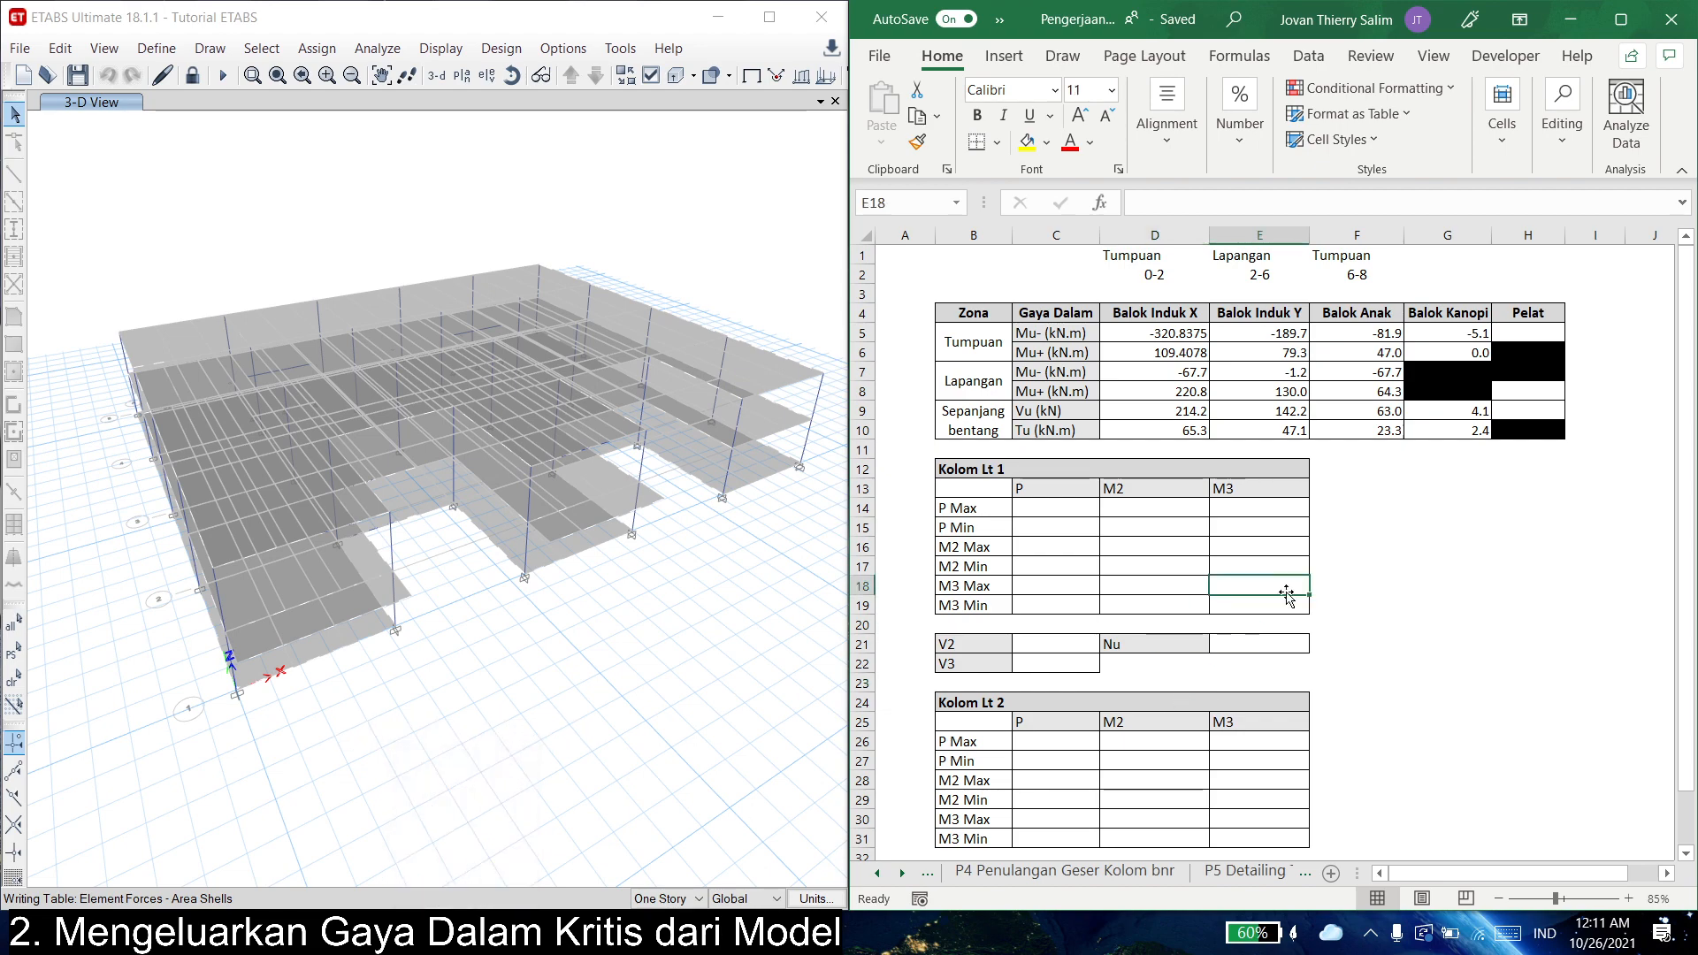
click(1347, 688)
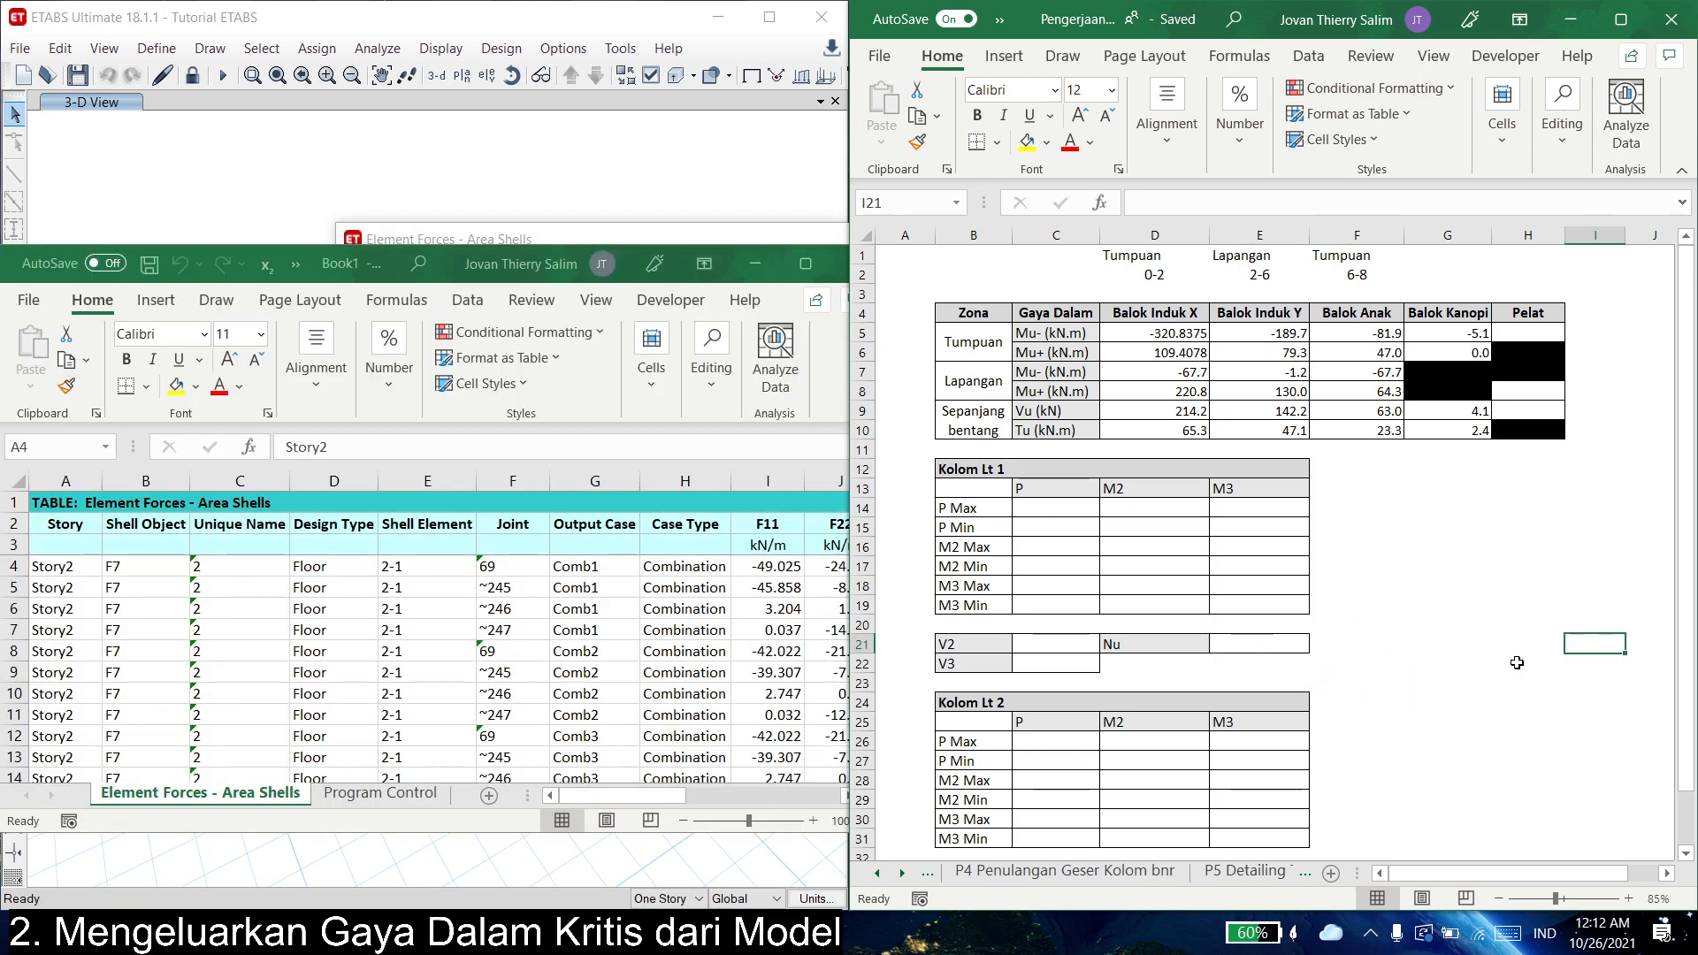
- Maximize the exported shell forces workbook and examine its joint, moment and shear columns
key(alt+Tab)
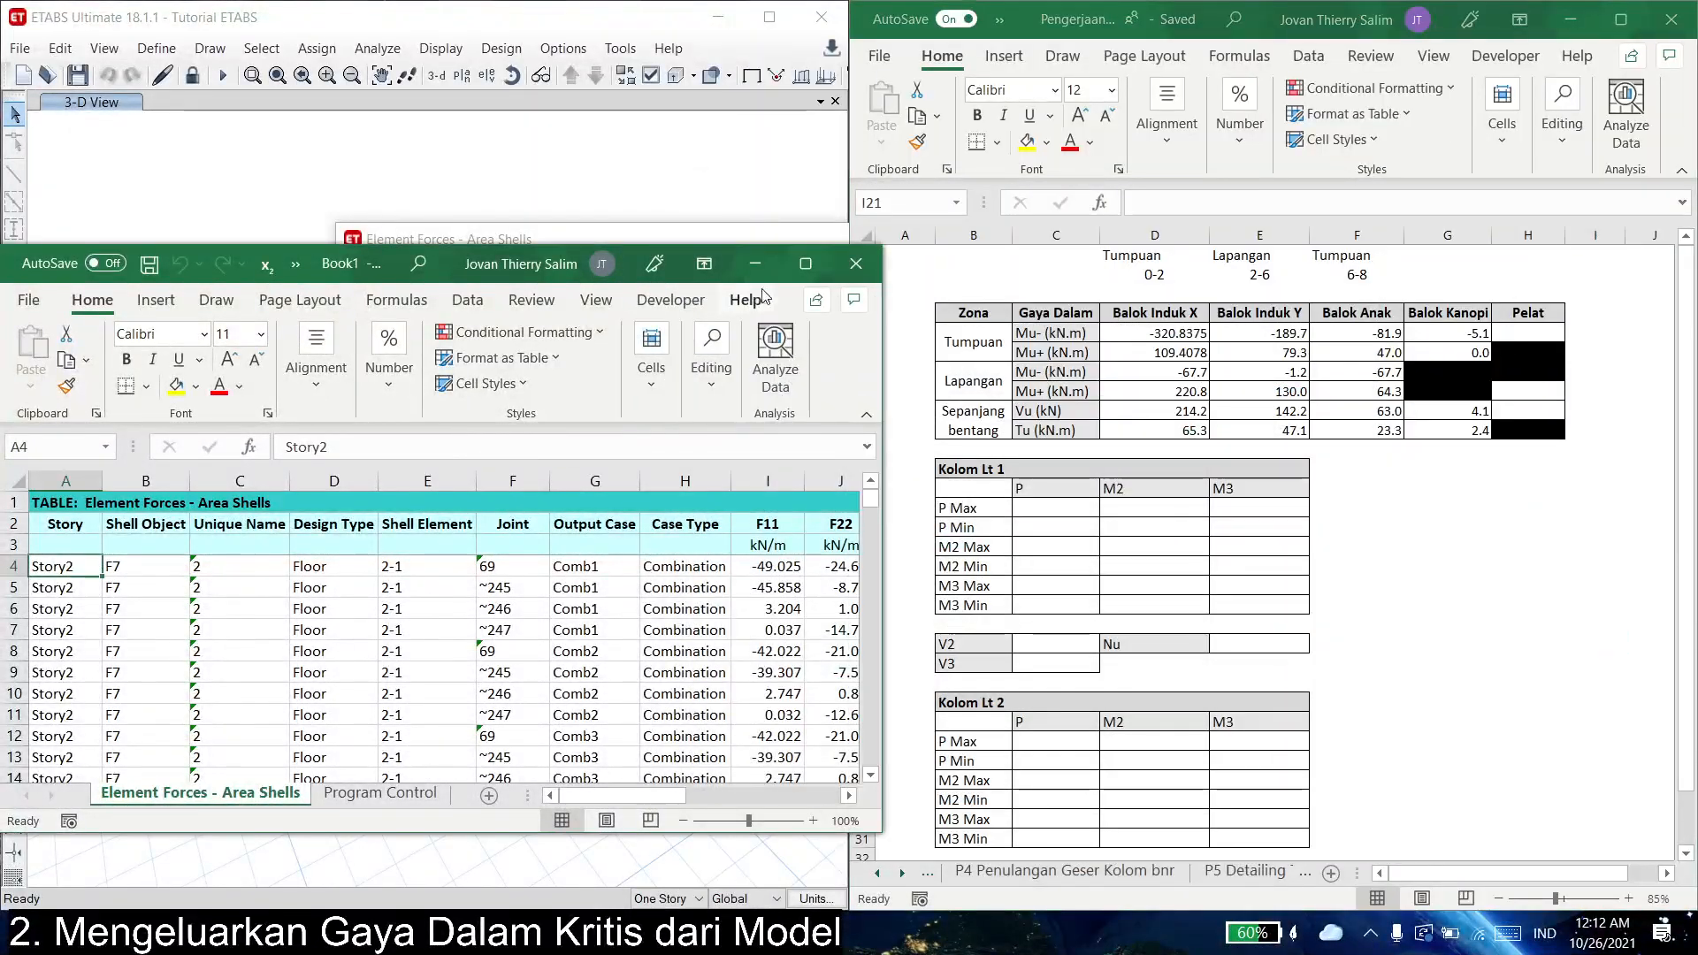
click(805, 263)
click(699, 576)
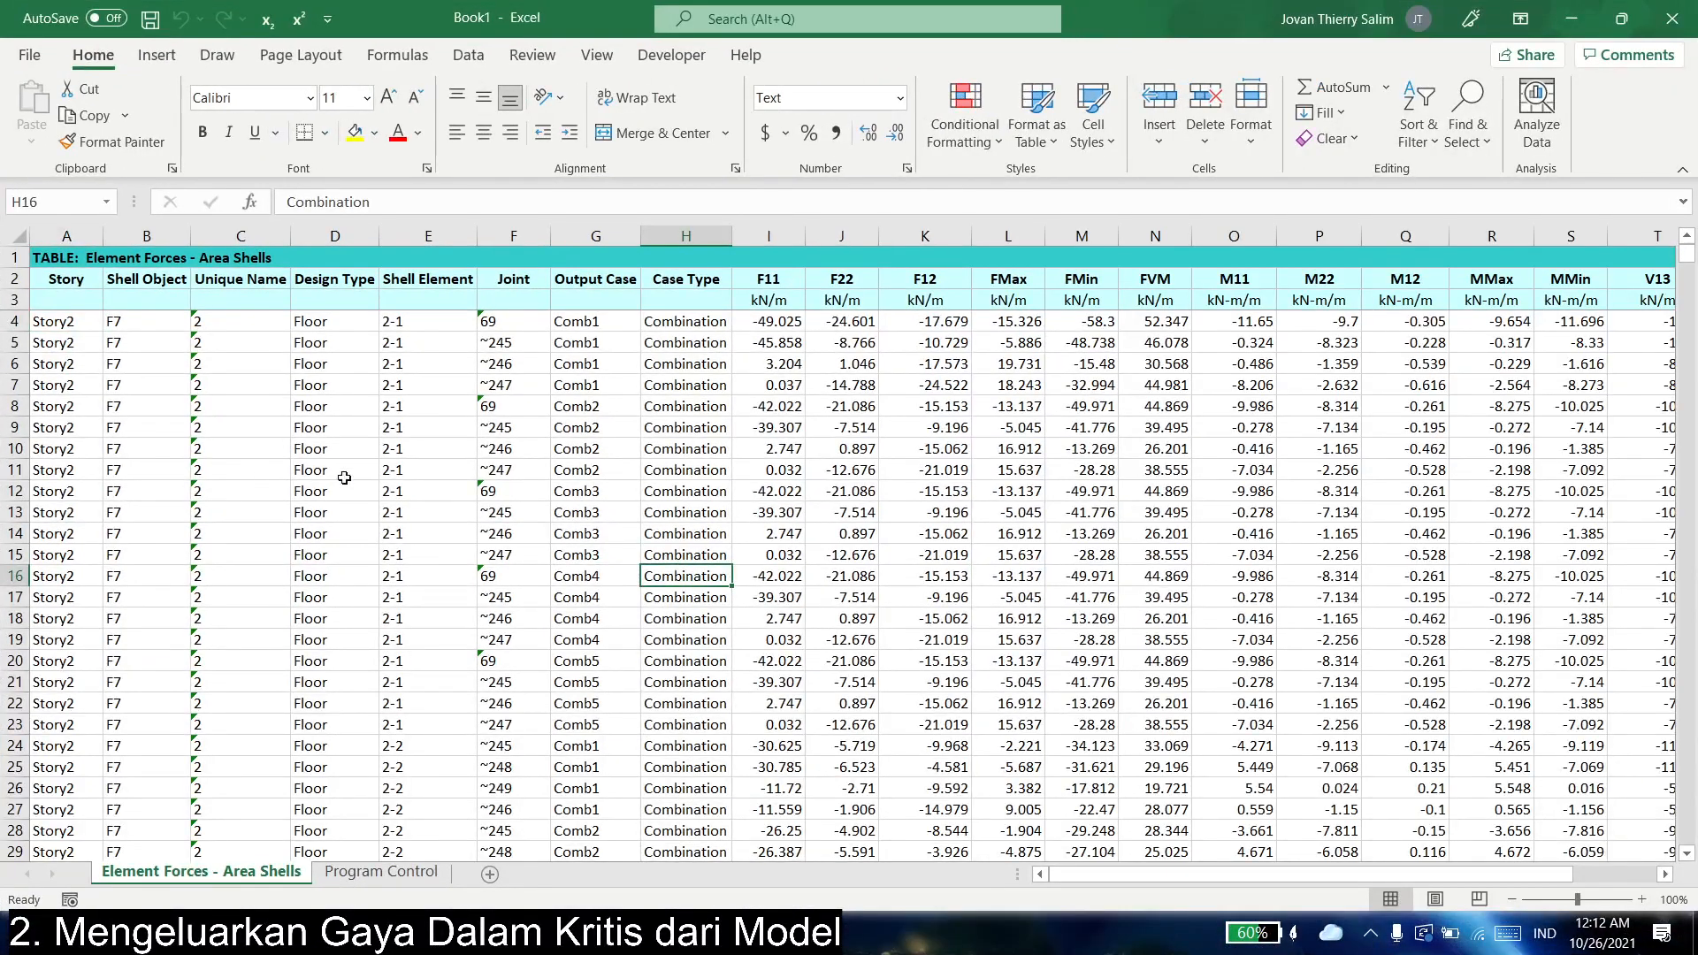
scroll(480, 434, down, 19)
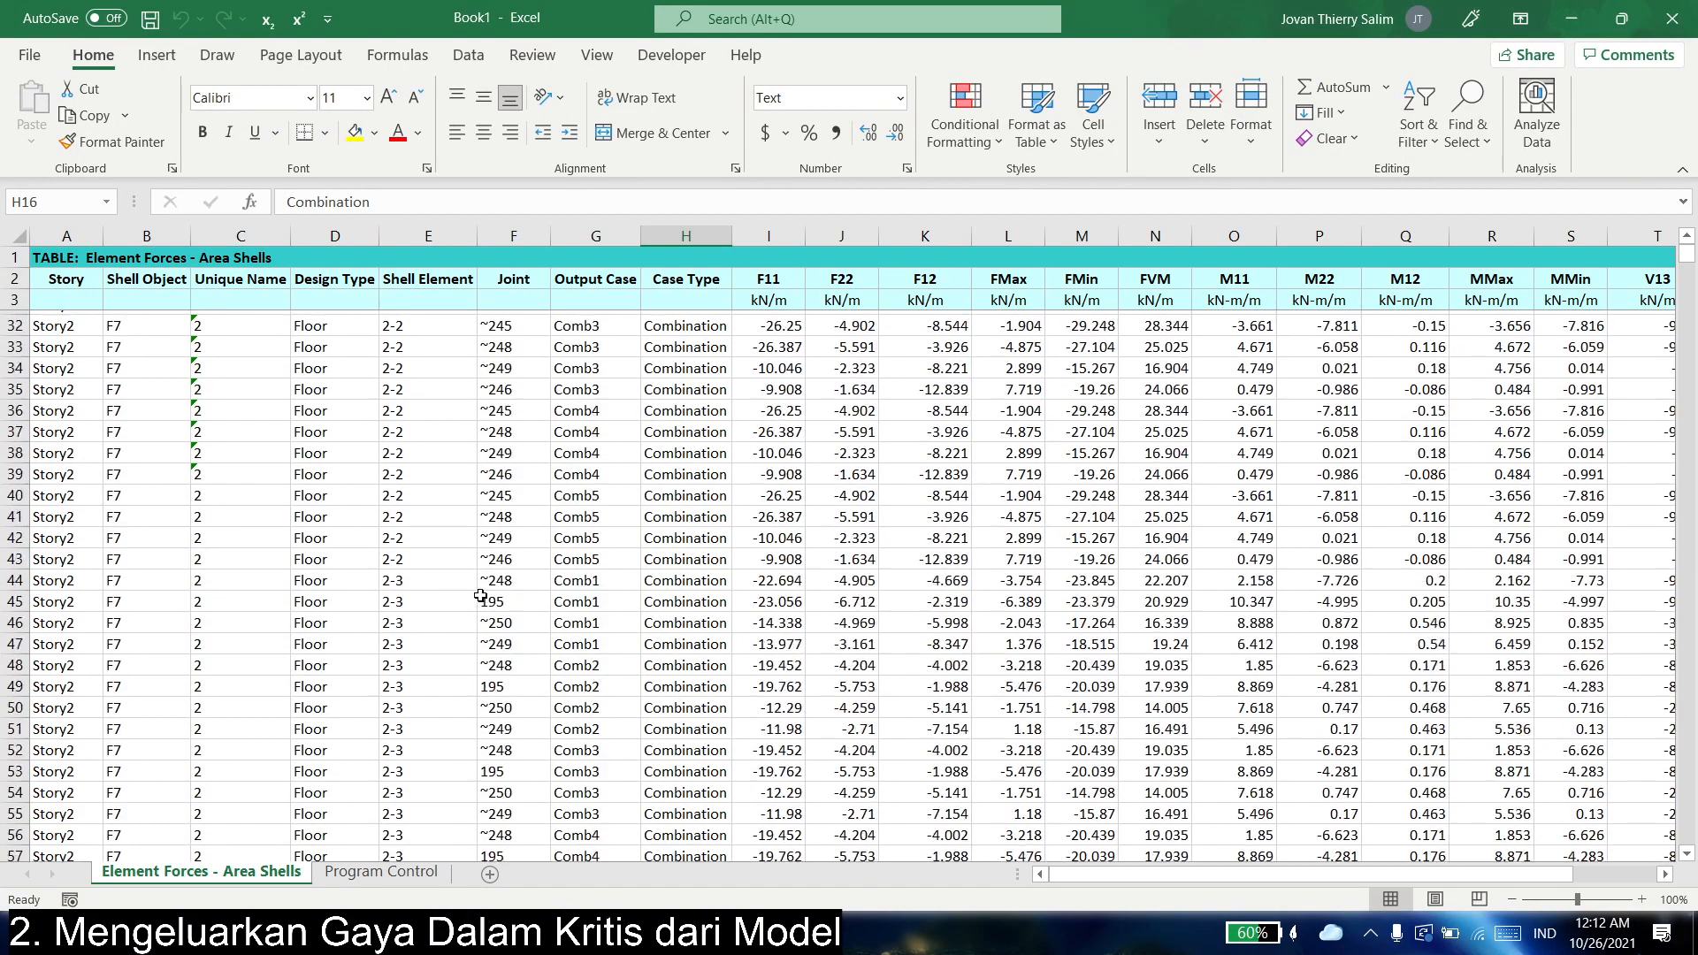
click(491, 703)
scroll(486, 699, up, 19)
click(516, 406)
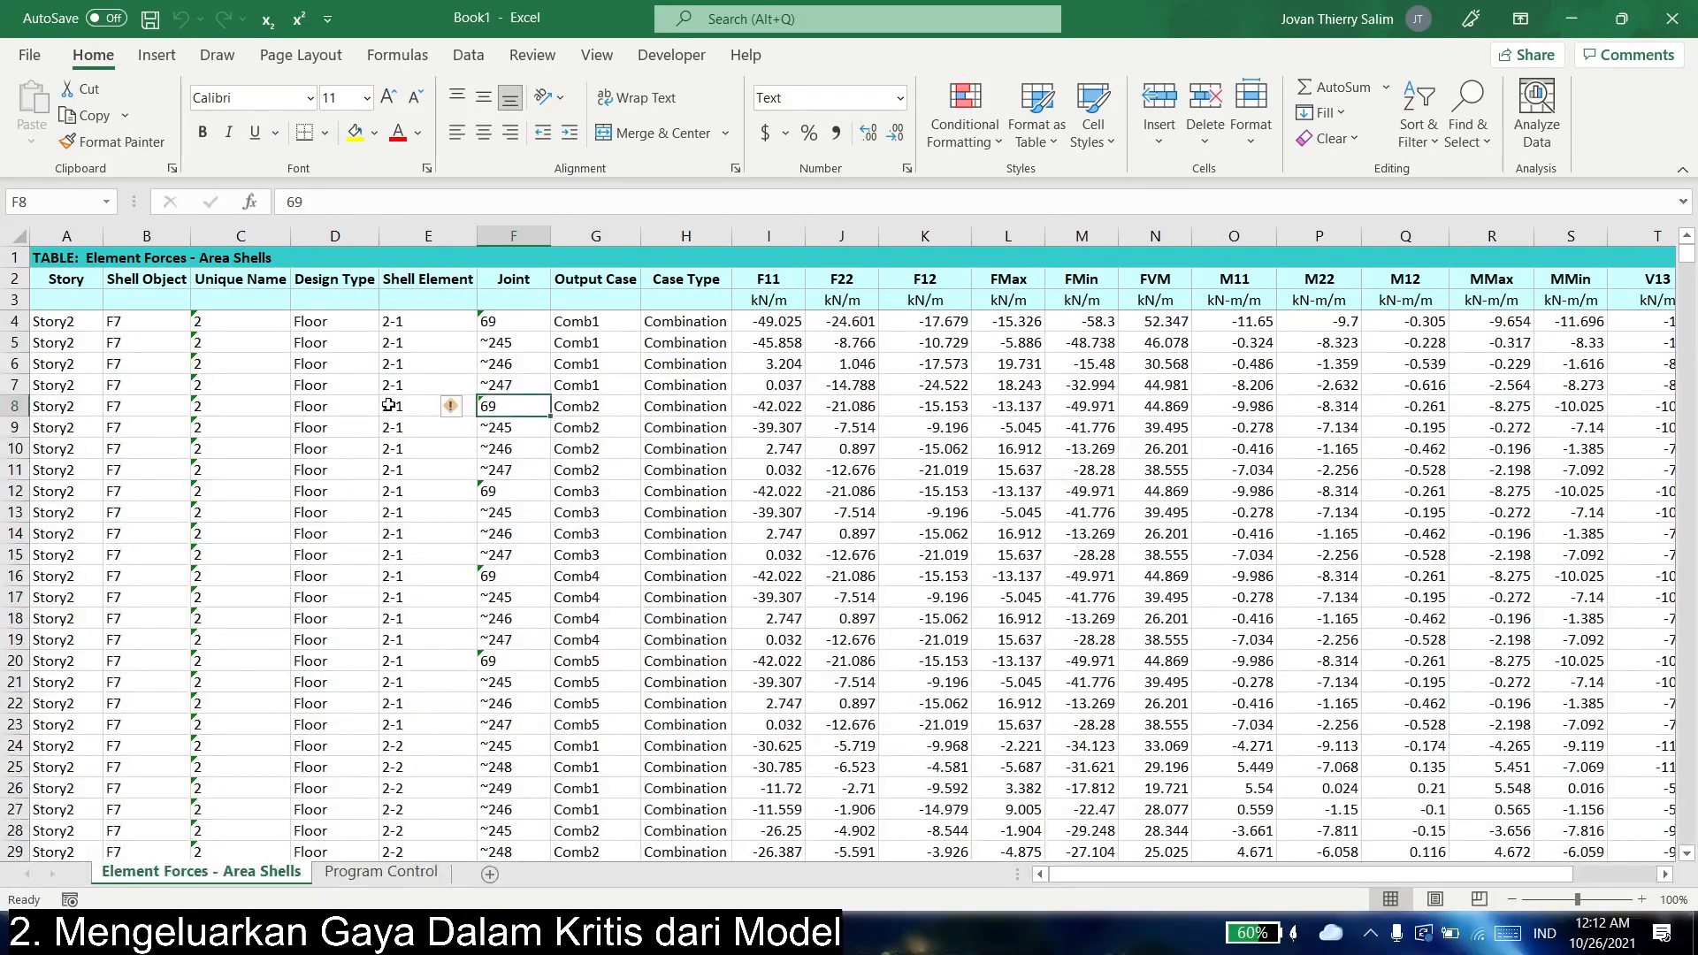
scroll(221, 416, right, 5)
scroll(337, 492, left, 5)
- Review which Mu and Vu cells of the Pelat column need values in the support and midspan zones of the summary table
key(alt+Tab)
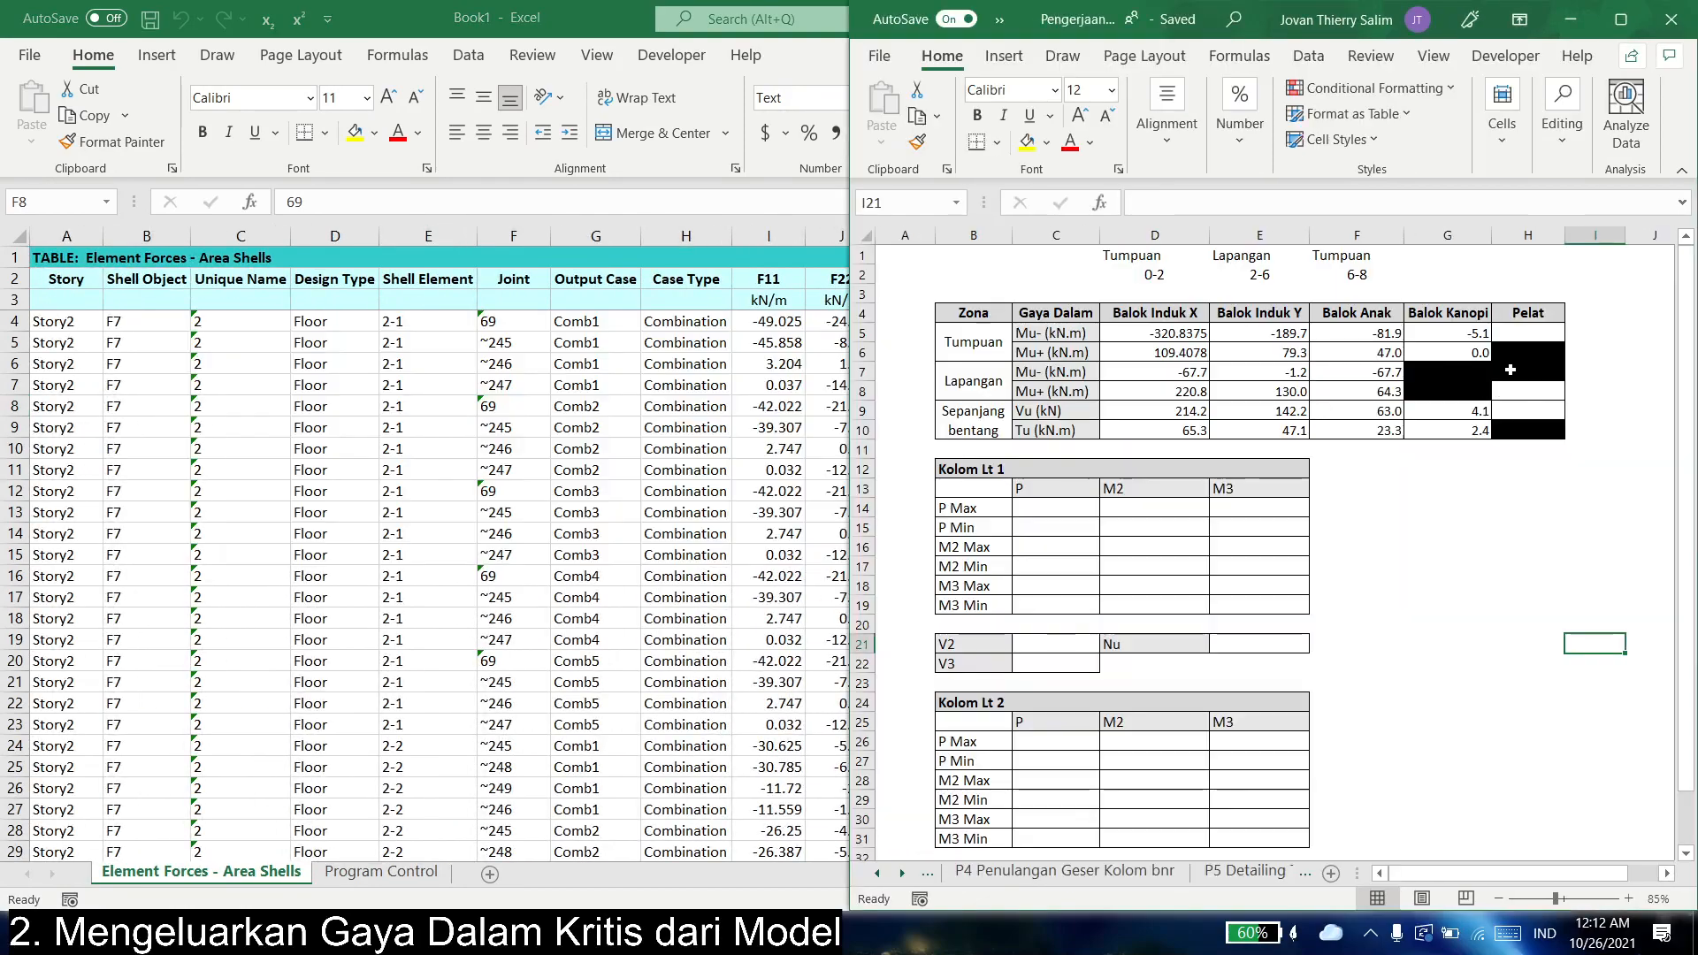
drag(1026, 342, 1528, 317)
click(1060, 390)
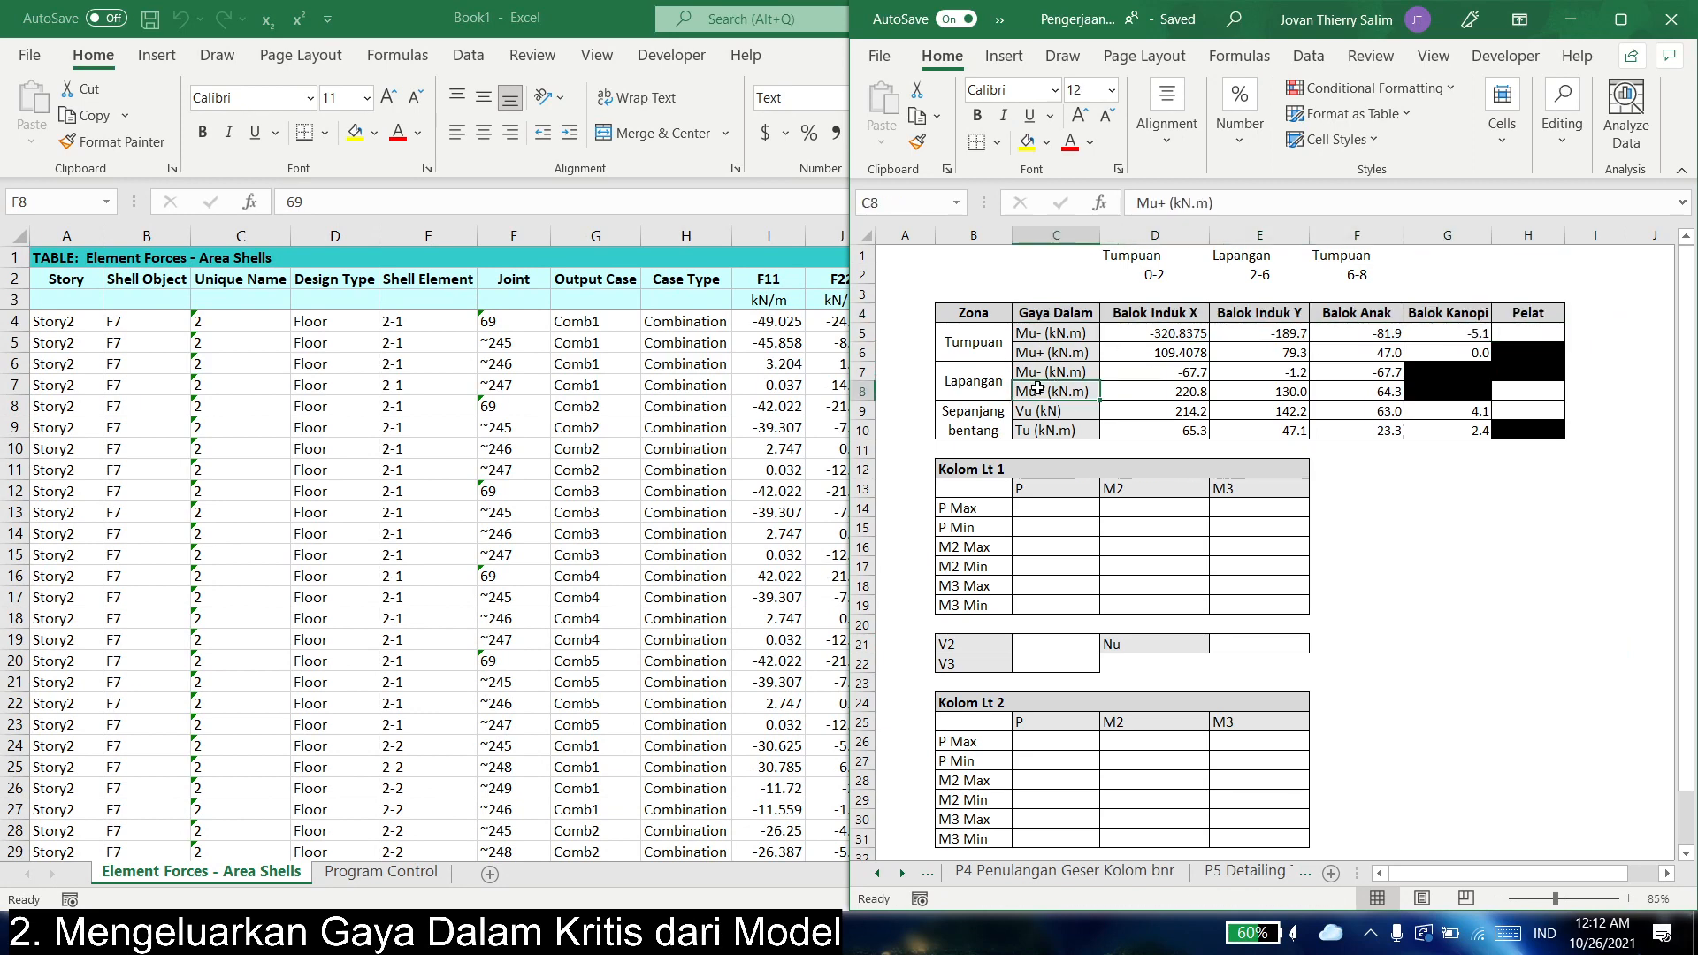
drag(1036, 389, 1530, 391)
click(1040, 420)
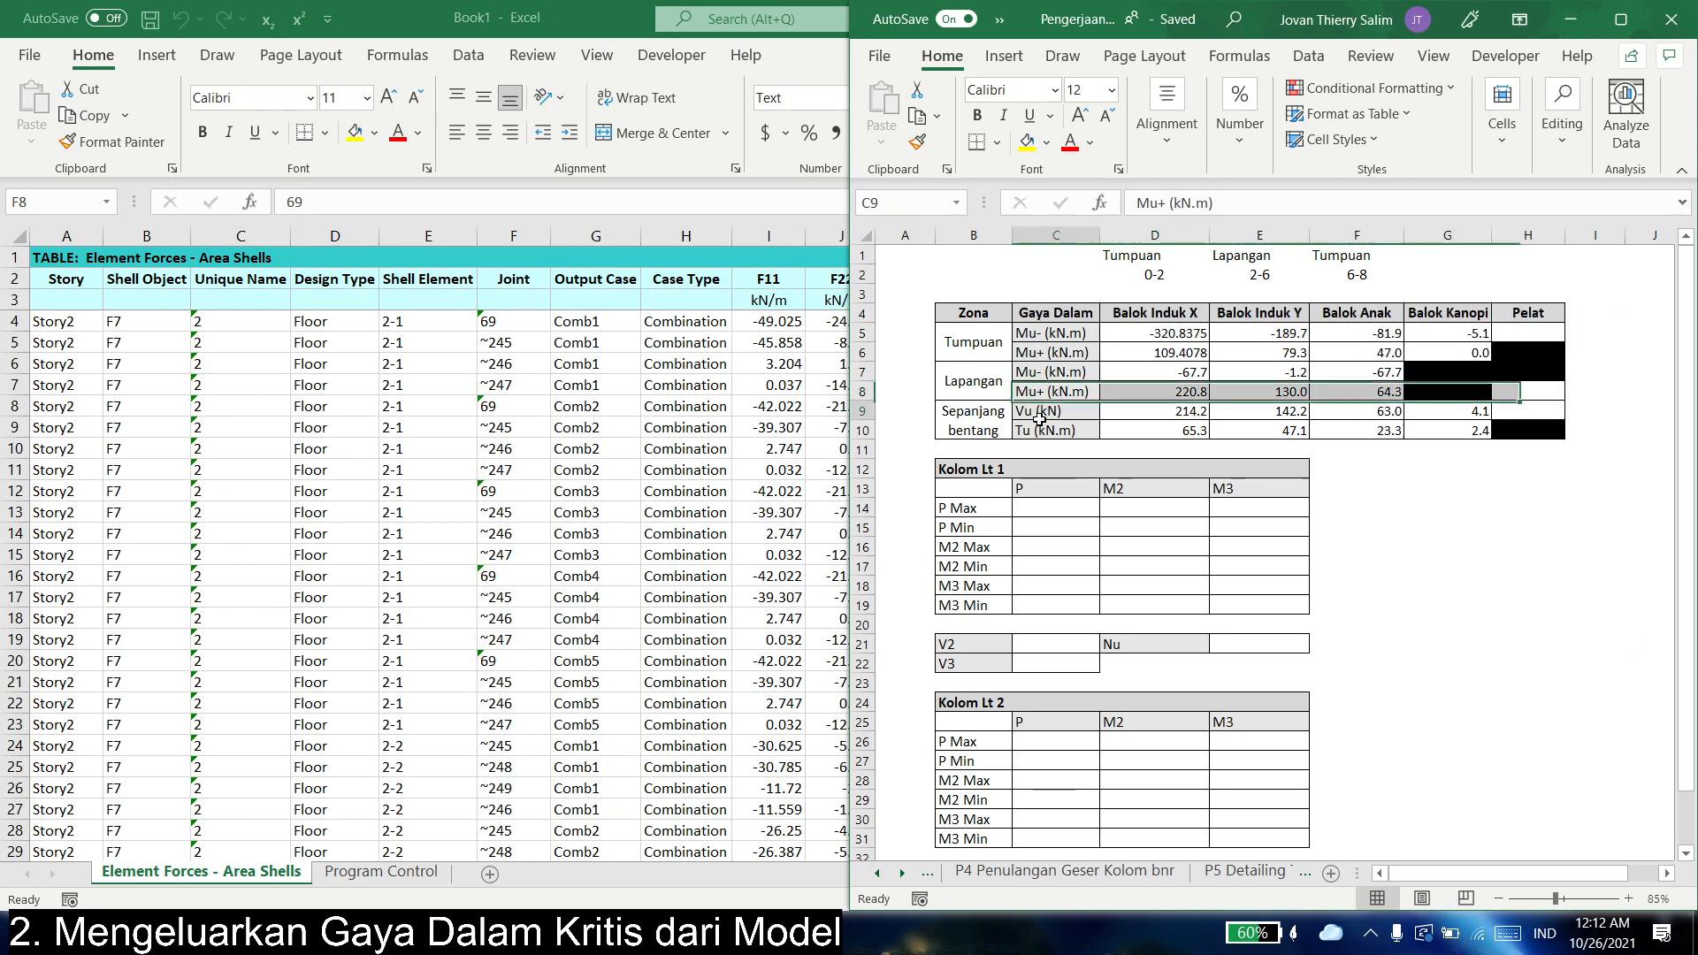
click(1327, 544)
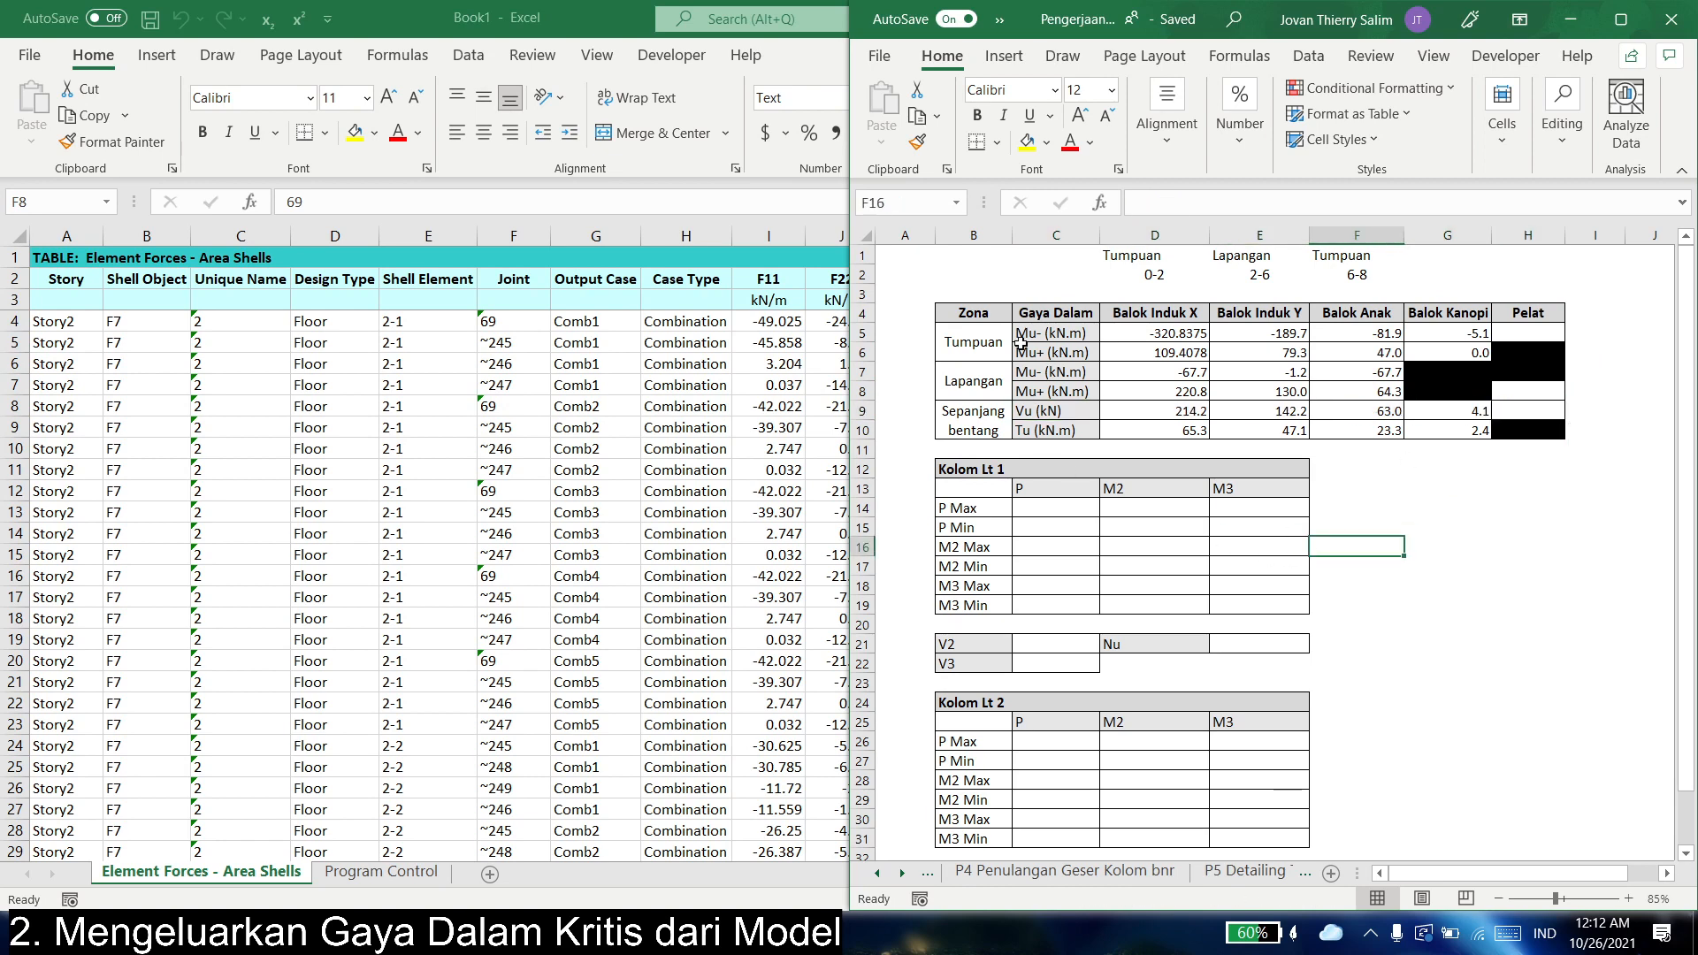
click(986, 348)
click(1482, 339)
click(982, 385)
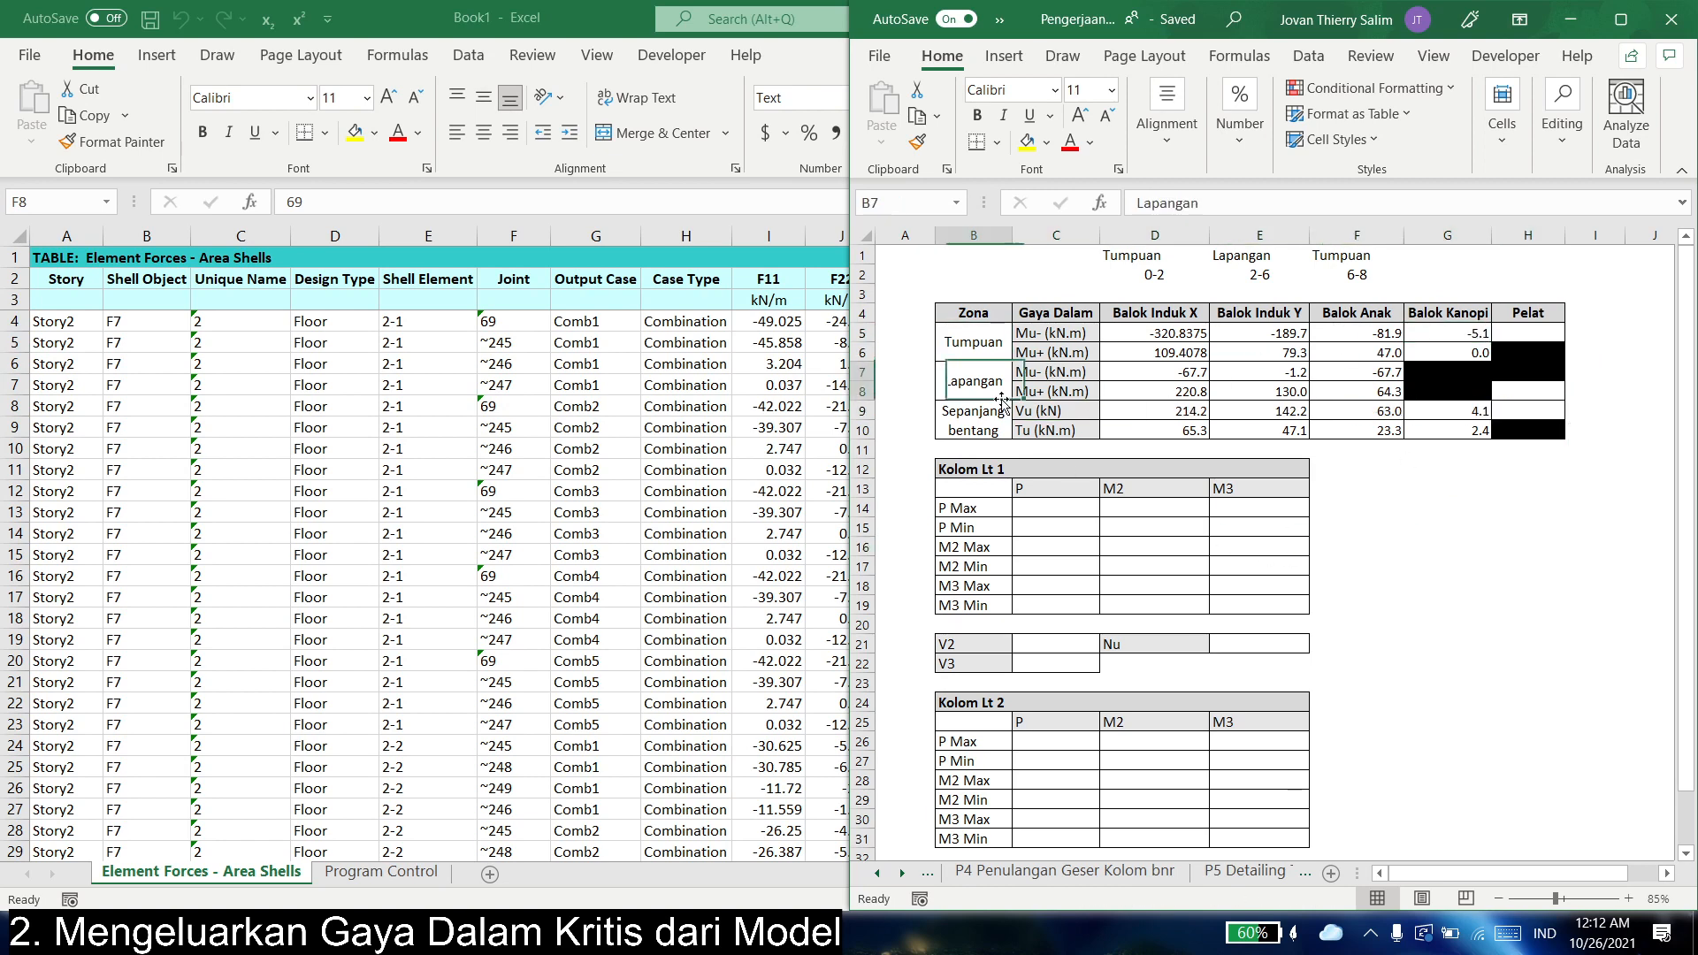
- Check which cells of the Pelat and Balok Kanopi columns are blacked out and which Pelat cells still need forces
click(1519, 364)
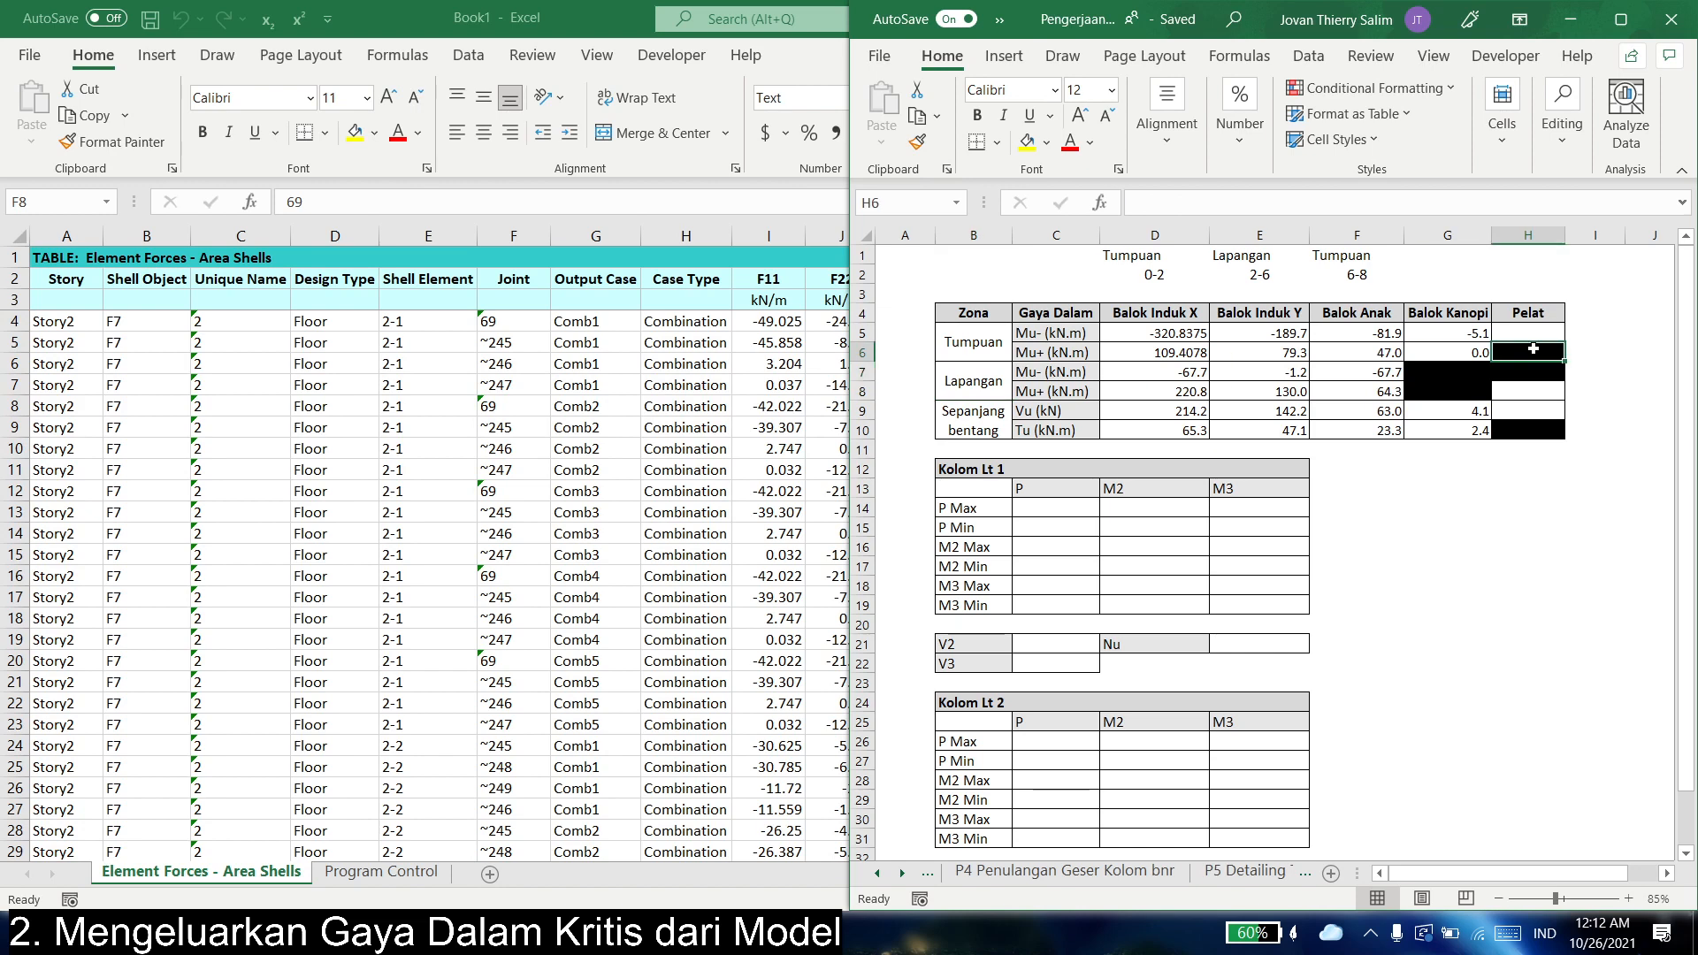
click(1541, 354)
drag(1541, 354, 1543, 373)
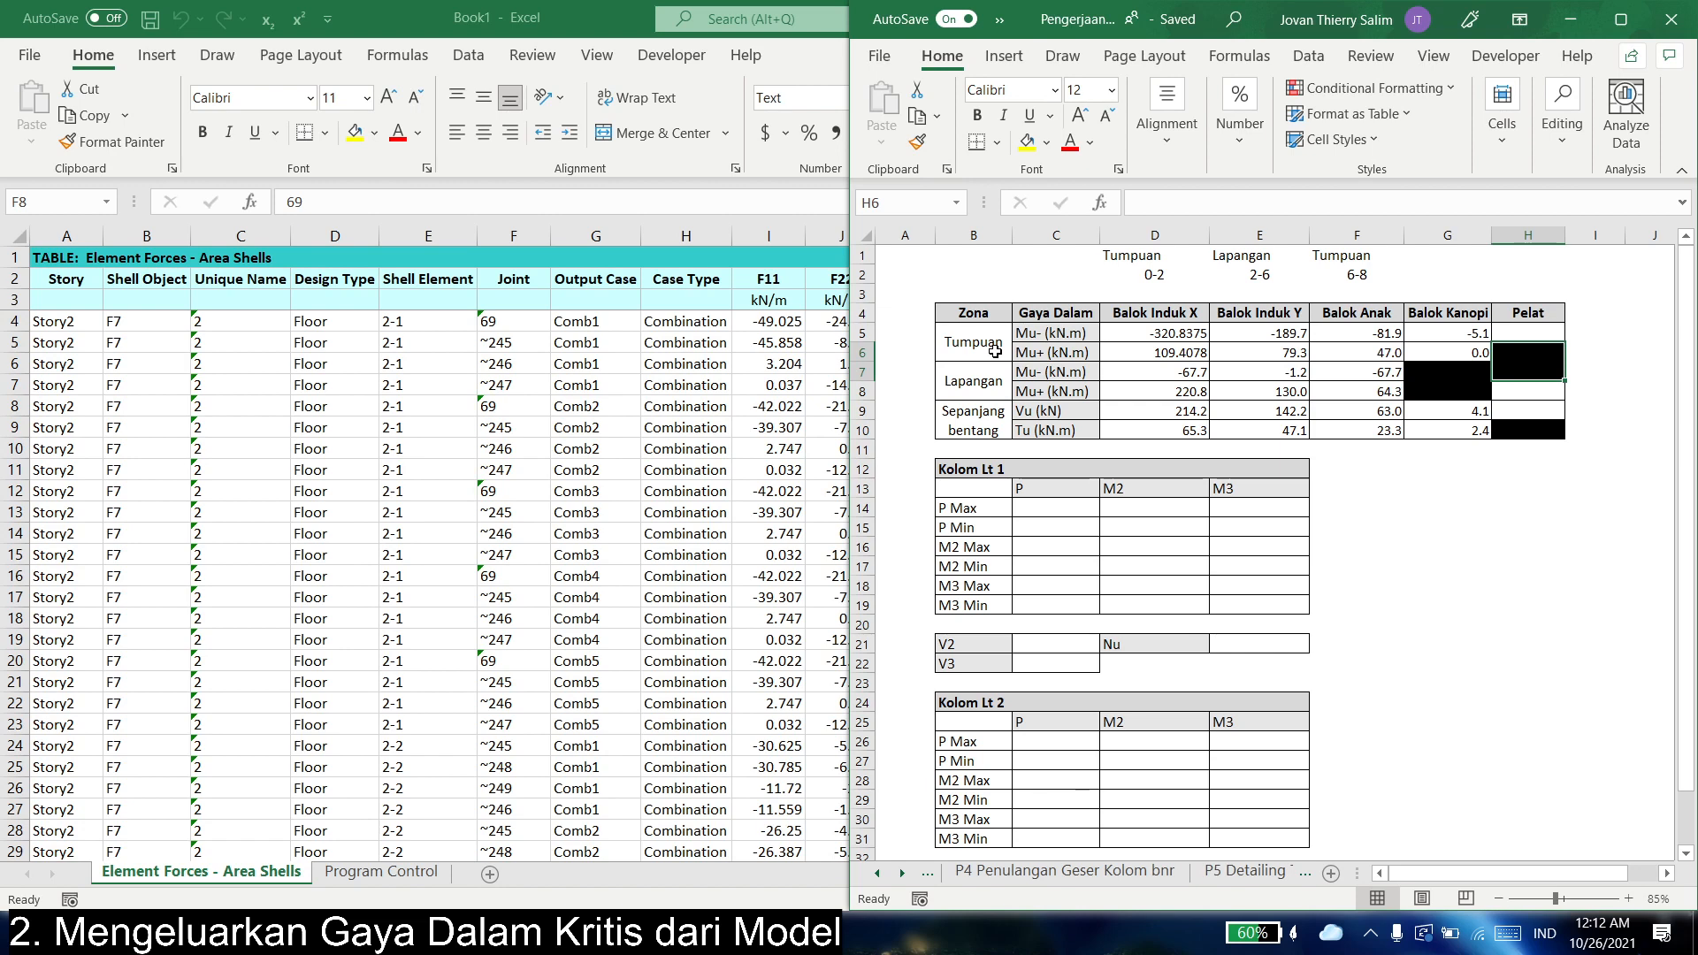
key(alt+Tab)
click(820, 605)
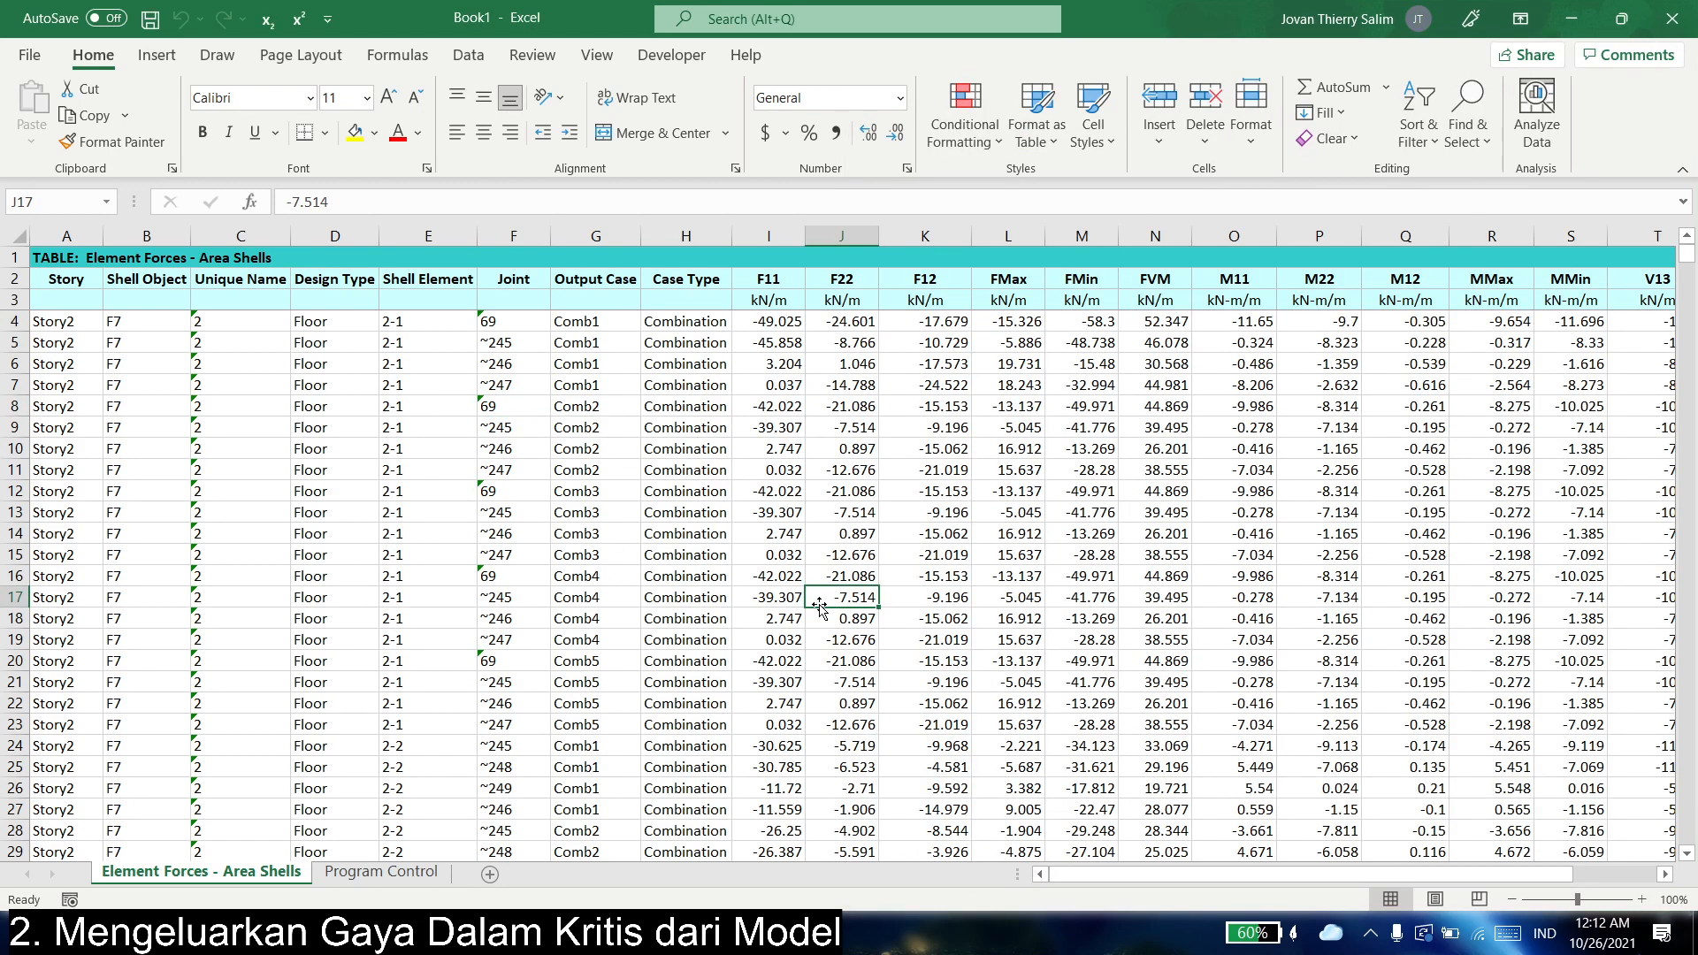
key(alt+Tab)
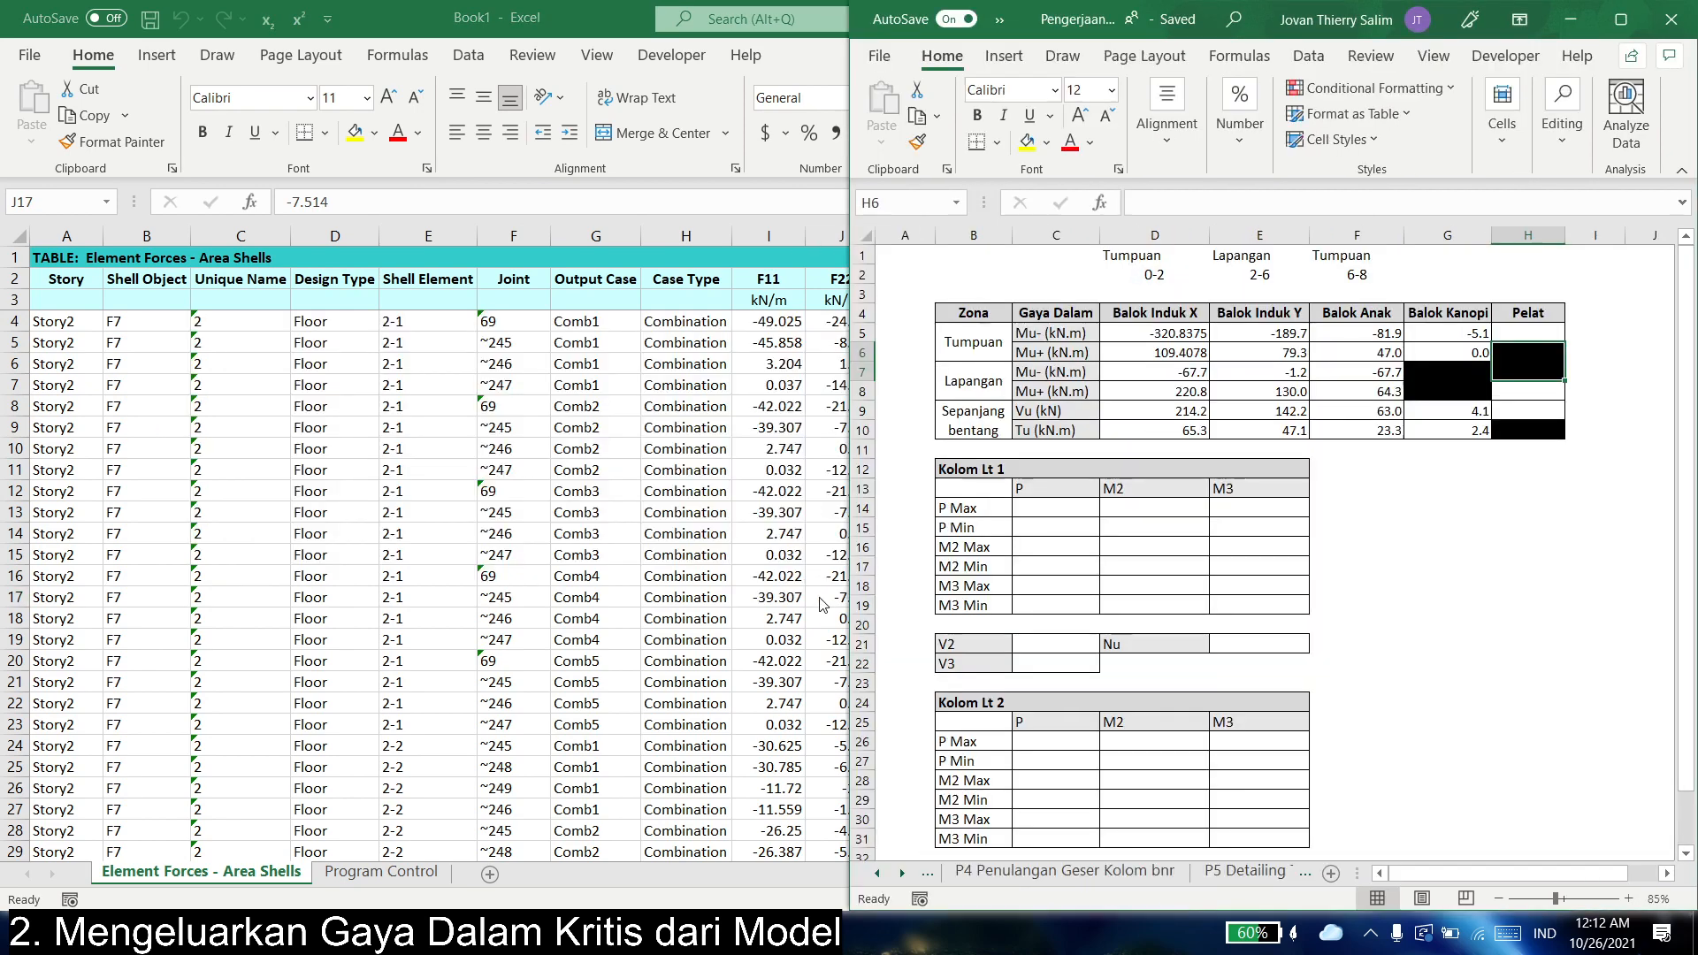
click(1465, 428)
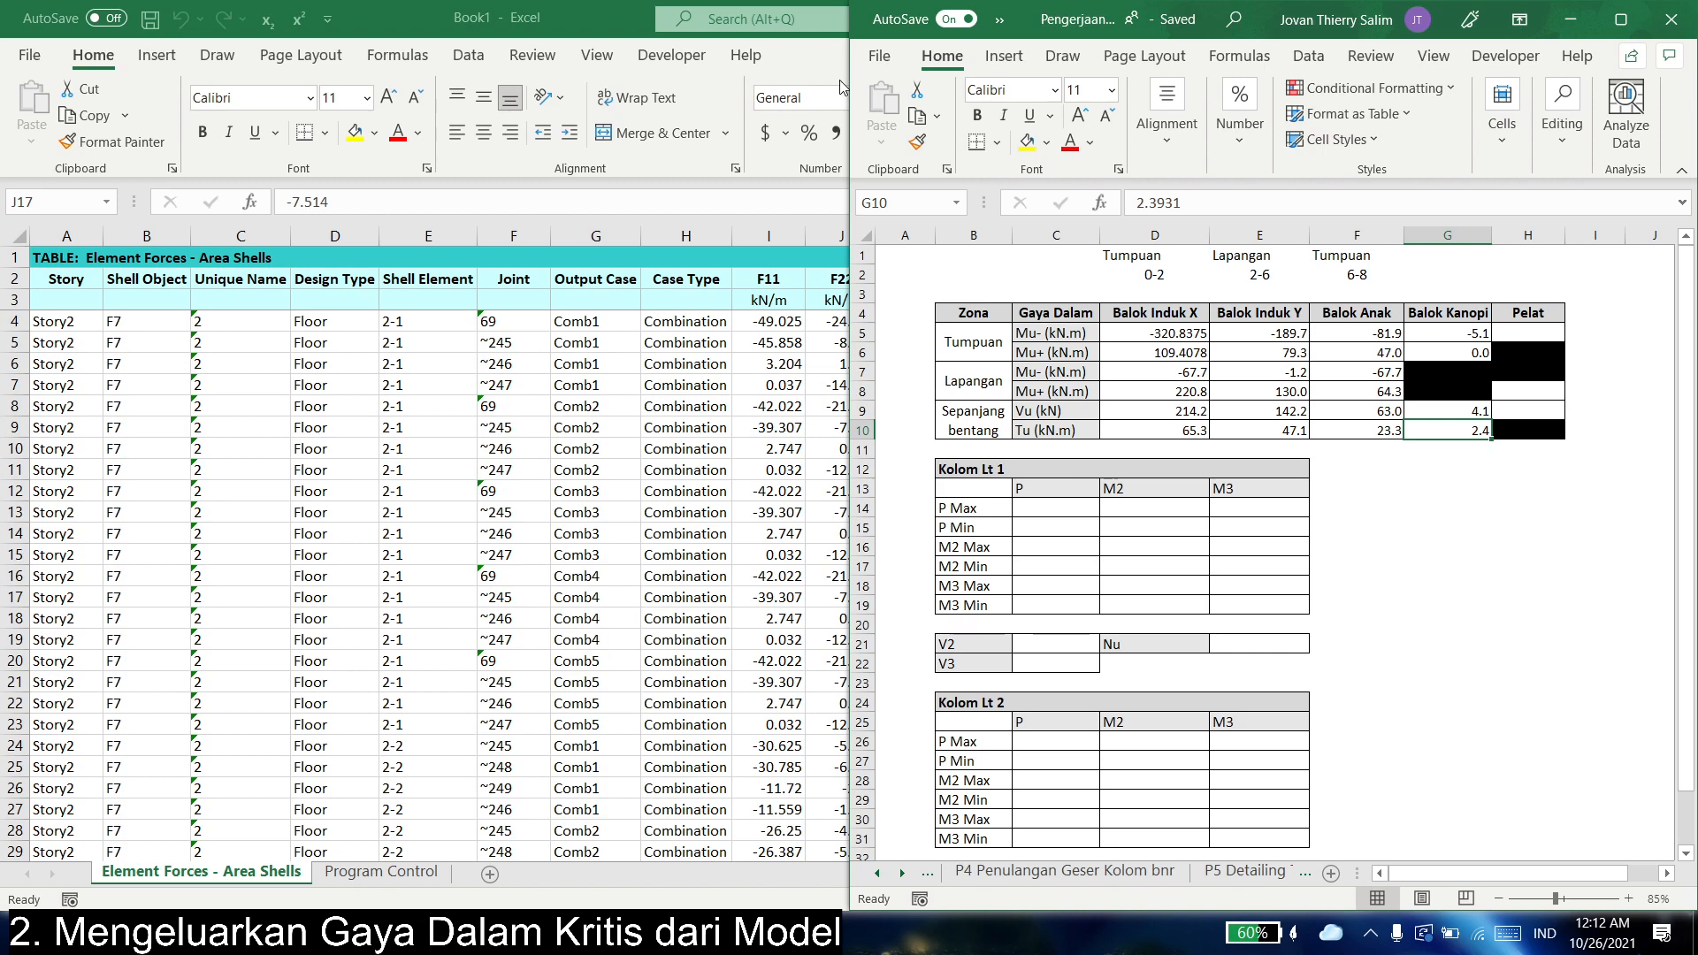
click(1474, 355)
click(1513, 351)
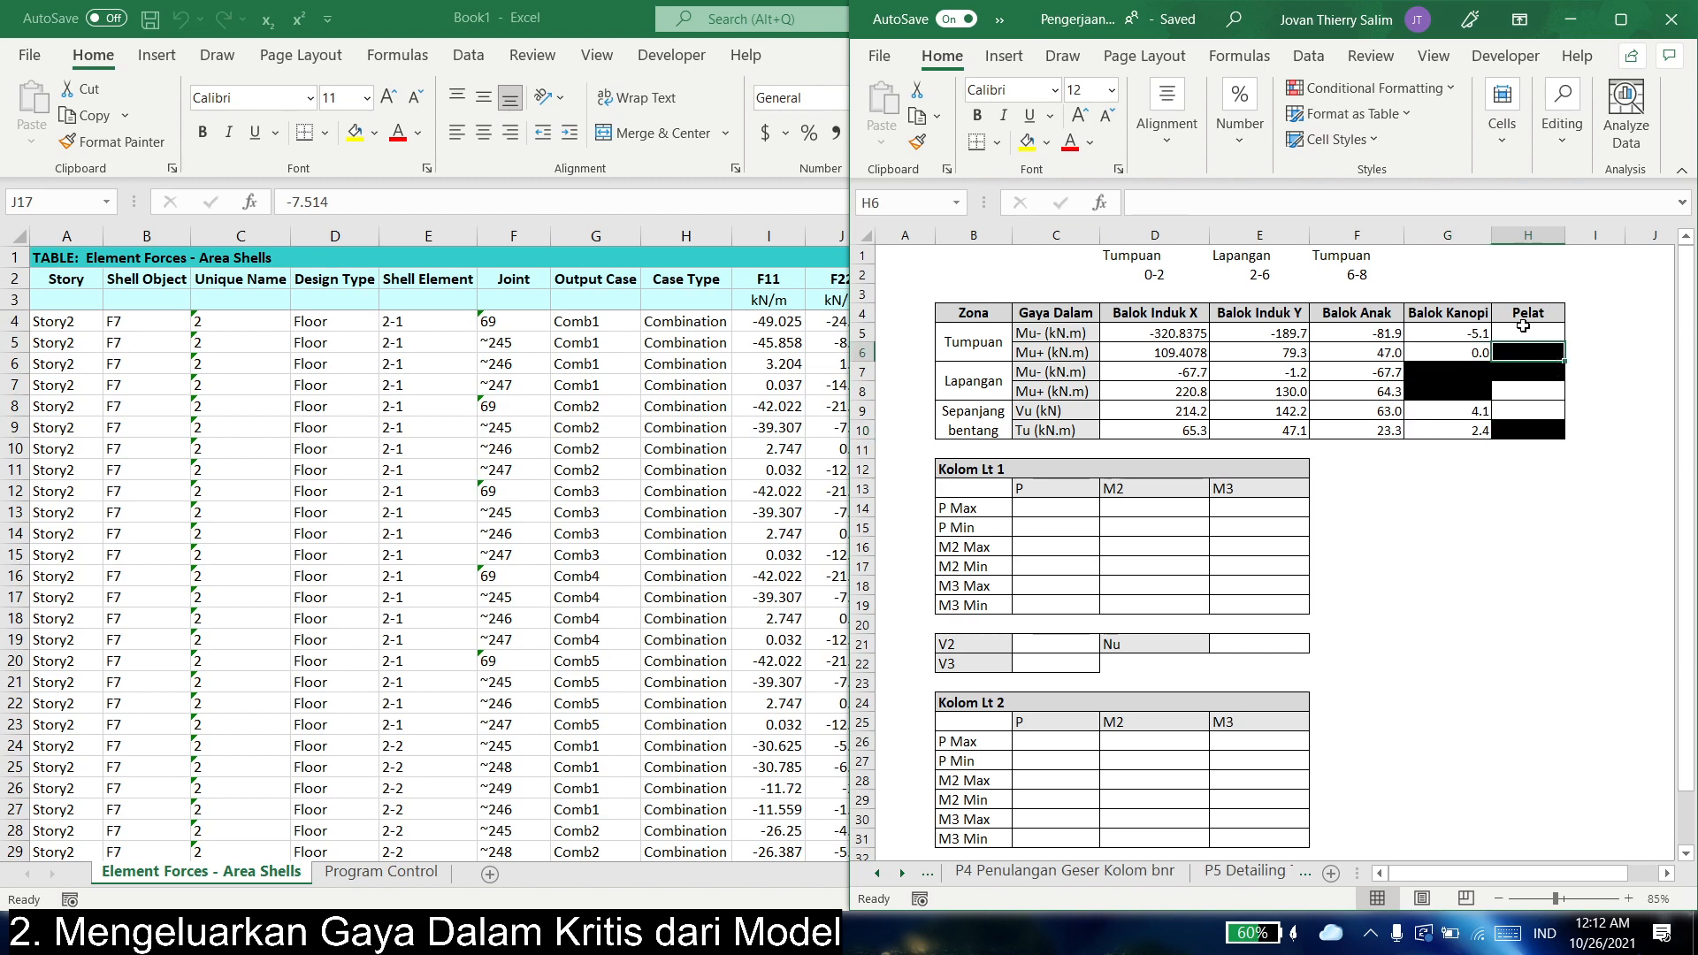
click(1488, 432)
click(1530, 391)
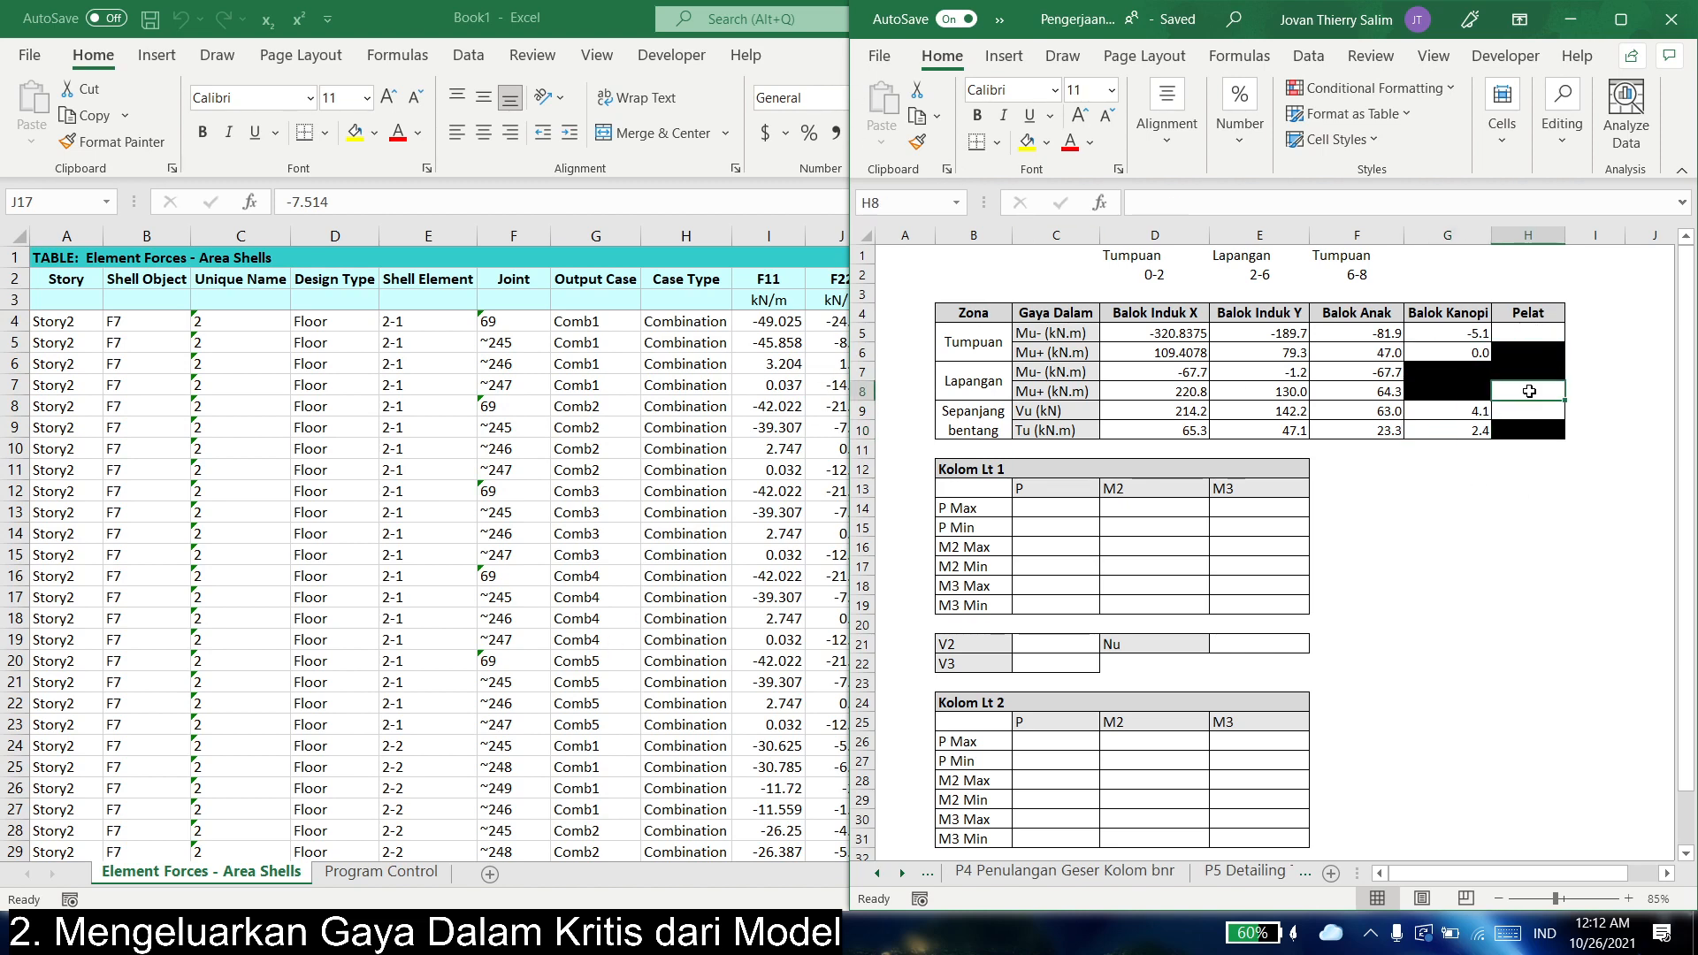
- Compare the Tumpuan and Lapangan moment rows across all members, up to the Pelat column of the summary table
click(1509, 336)
drag(973, 342, 1561, 337)
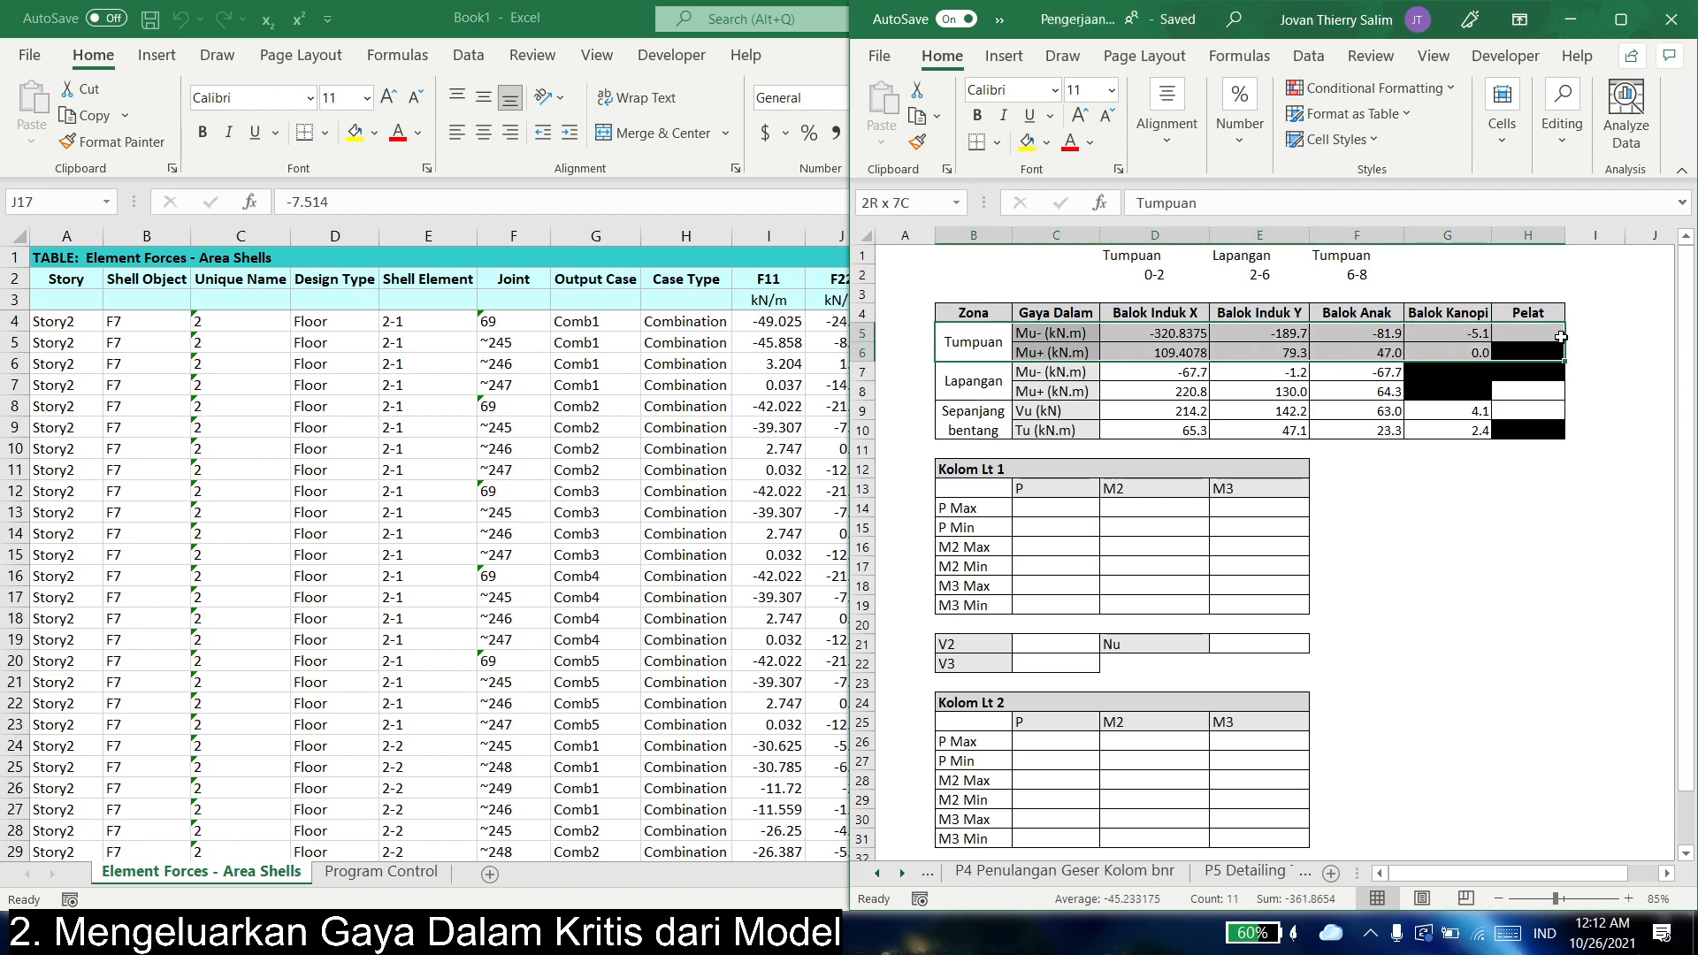
drag(965, 390, 1550, 382)
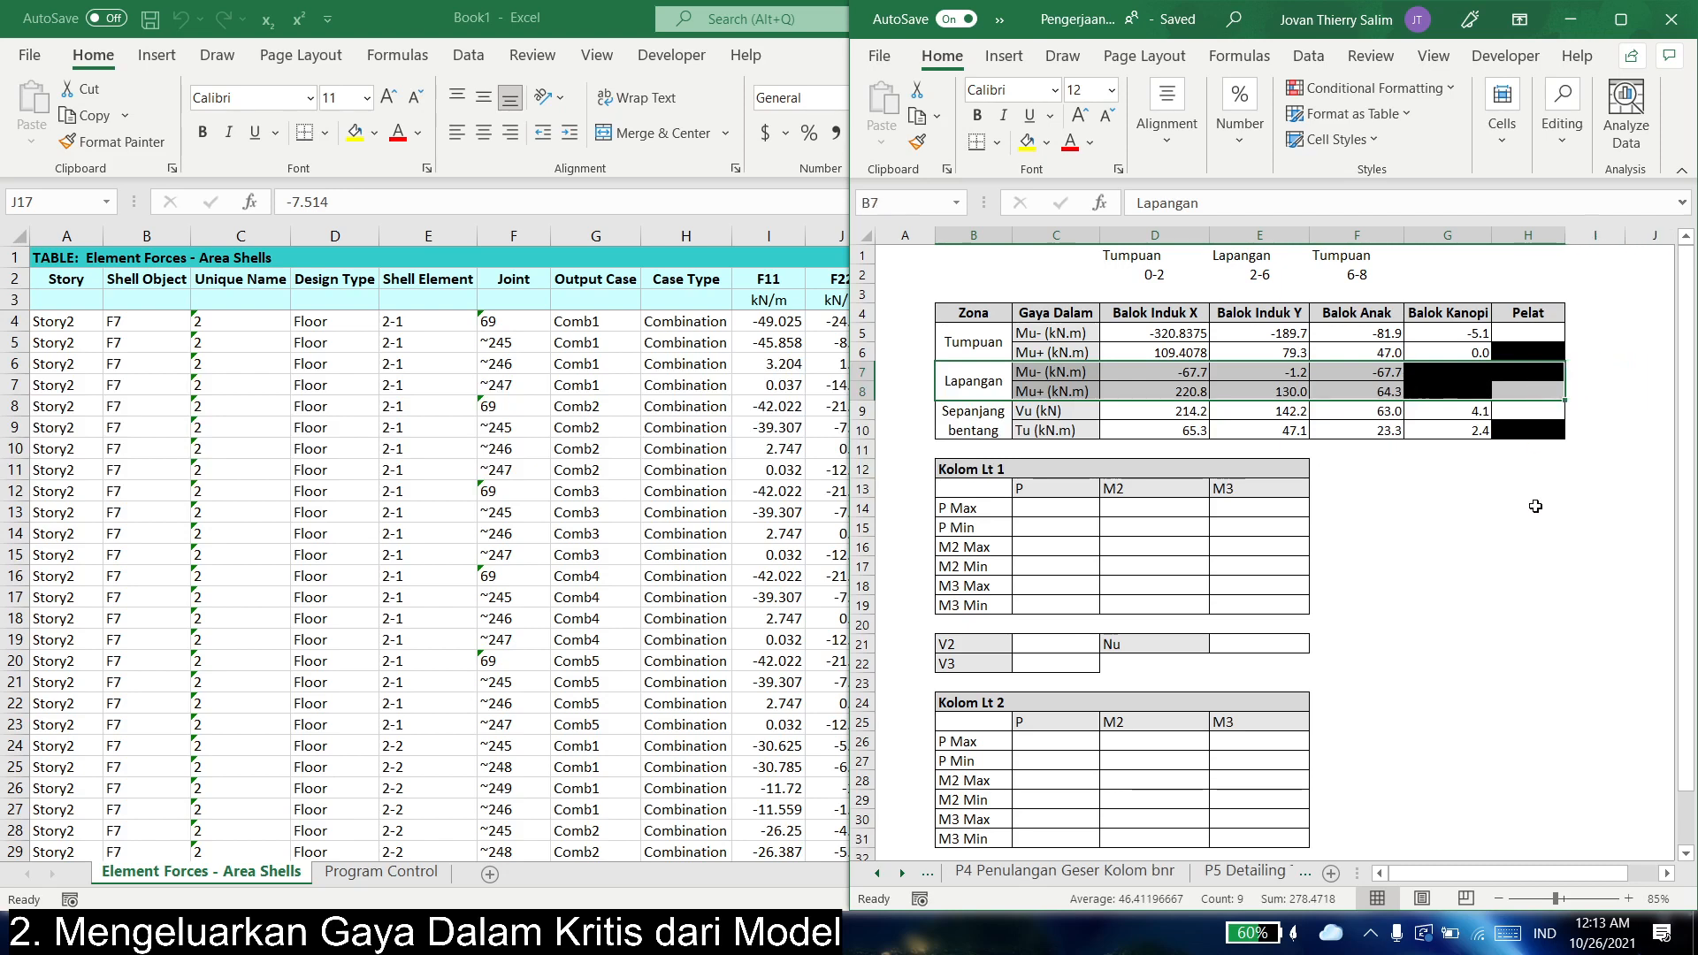
click(1534, 506)
click(1532, 378)
drag(973, 381, 1561, 383)
click(1448, 566)
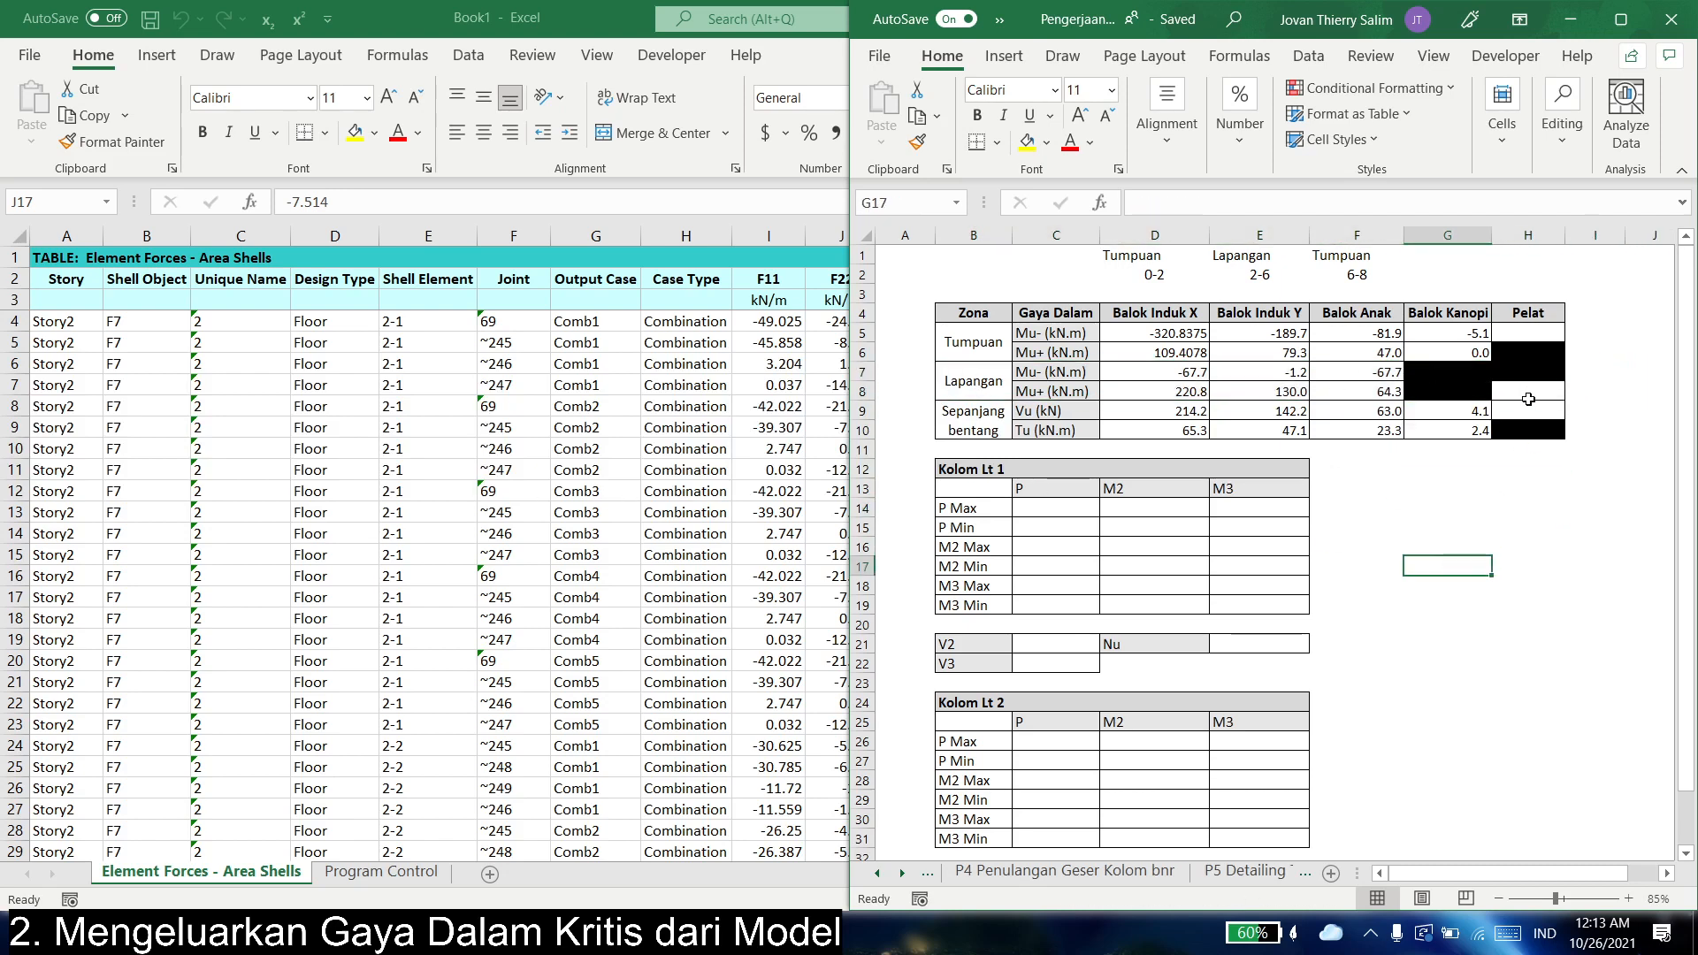
click(1529, 398)
- Switch to the exported Element Forces - Area Shells workbook and examine its force, moment and shear columns
click(681, 450)
click(1074, 464)
key(ctrl+s)
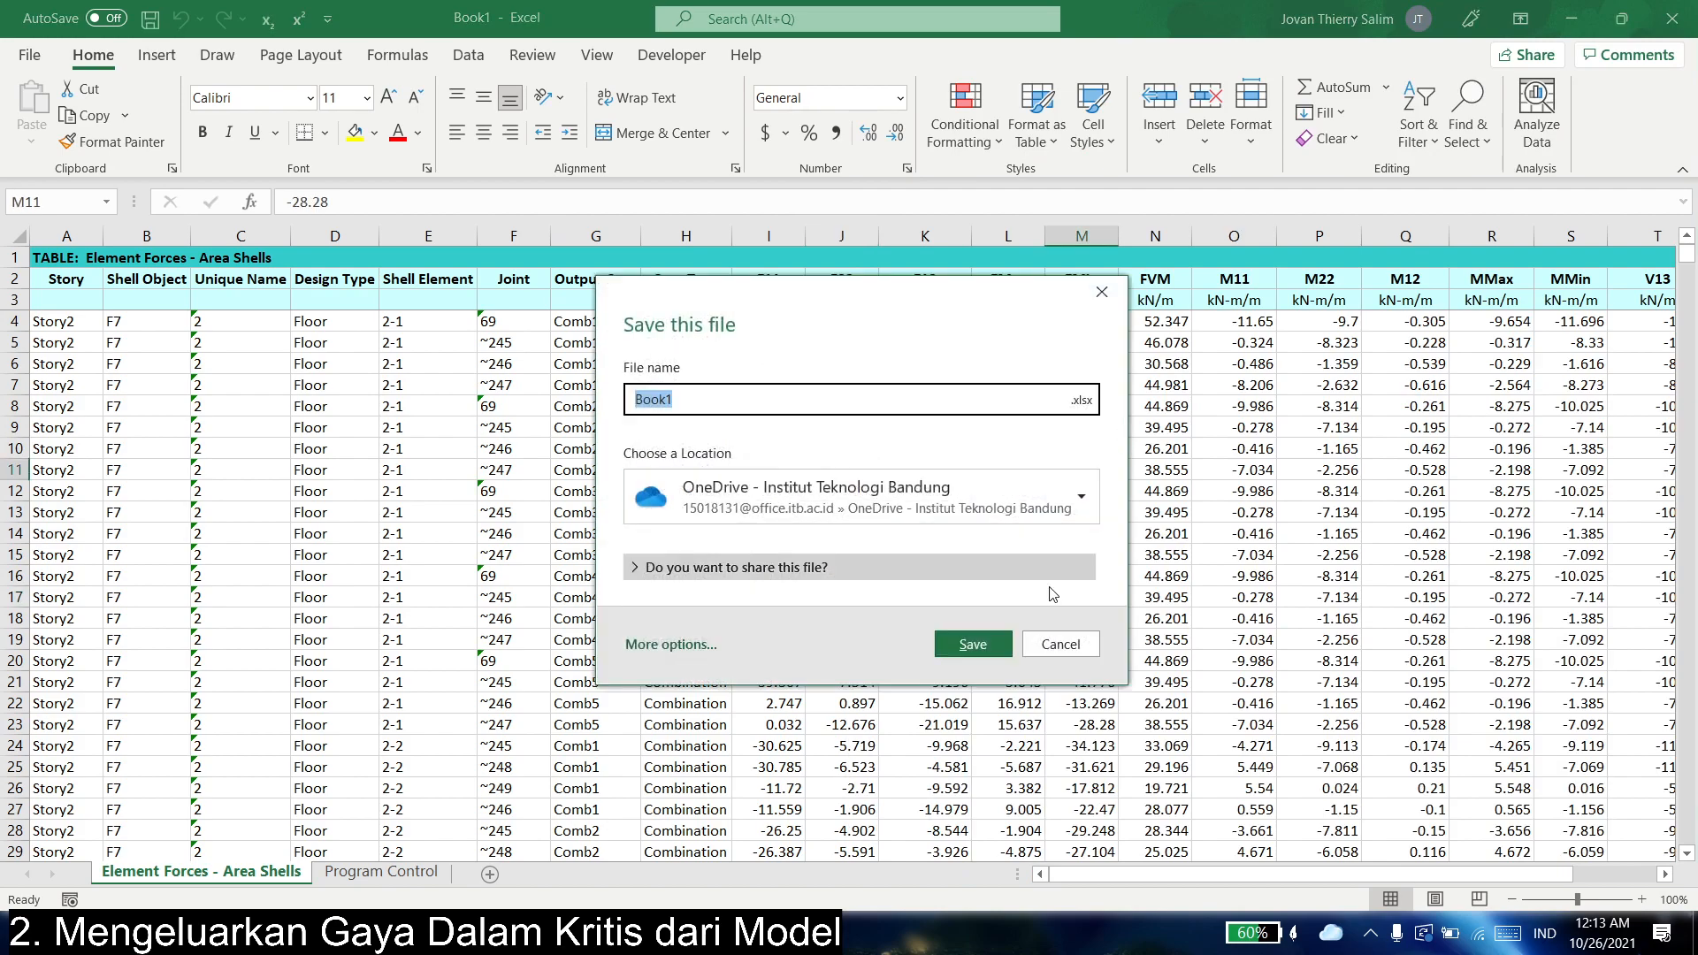
click(1055, 640)
scroll(1054, 605, right, 3)
scroll(973, 596, left, 3)
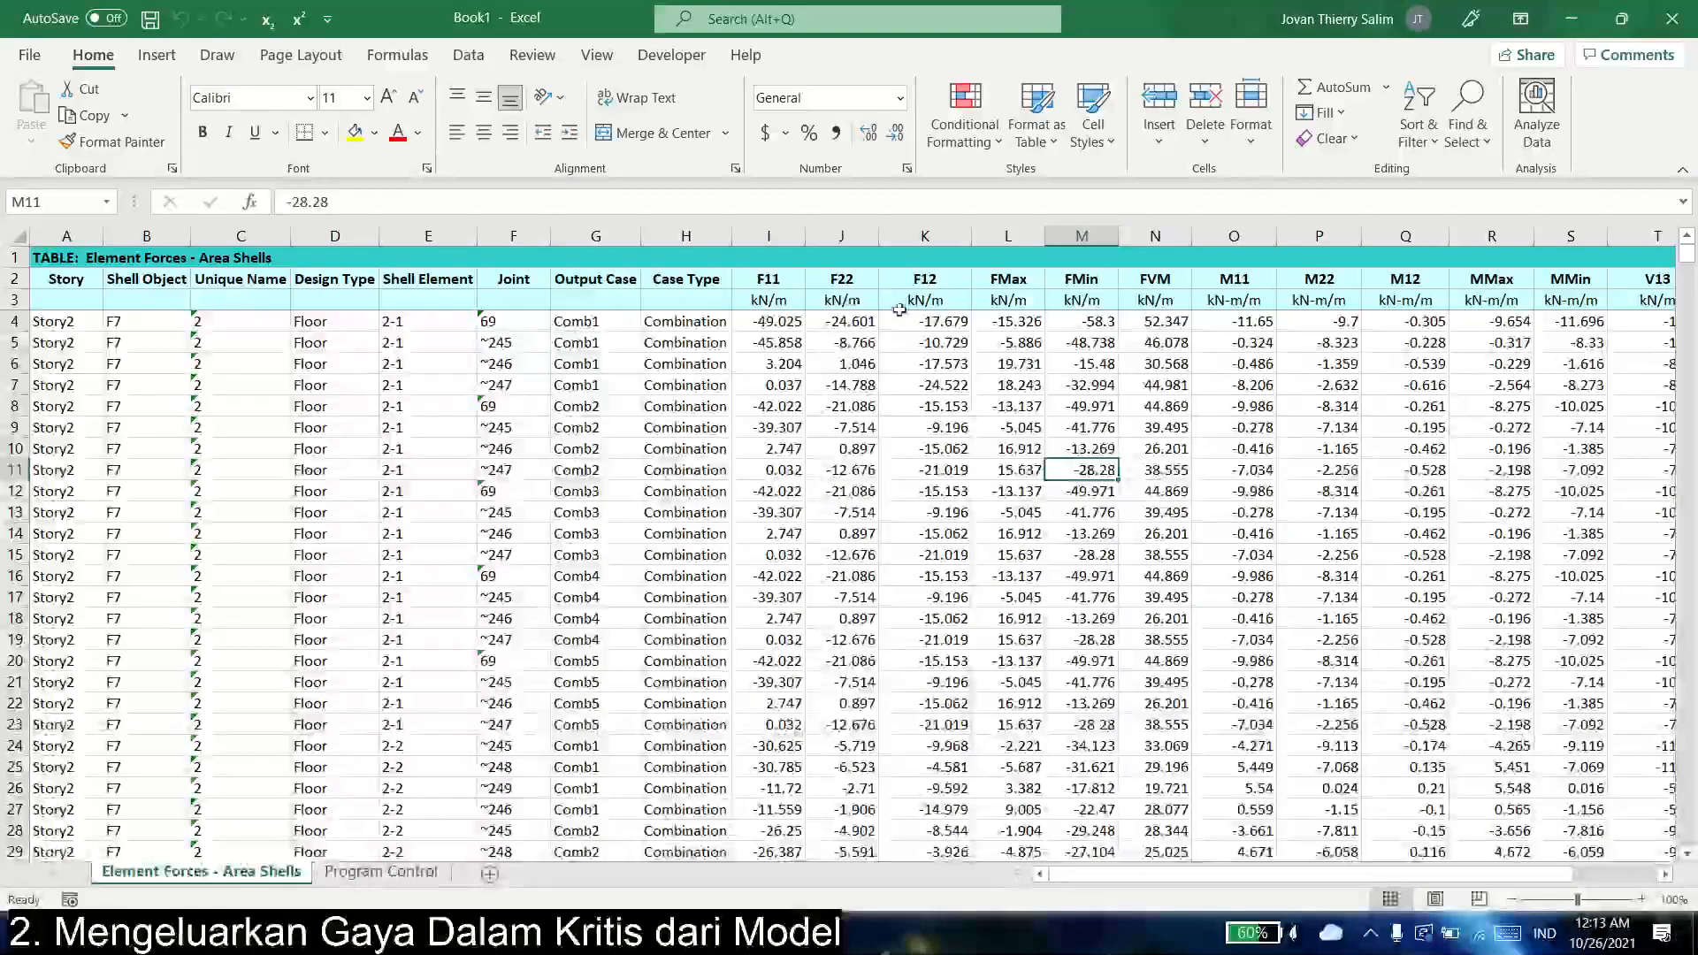
drag(763, 301, 1556, 301)
click(1225, 408)
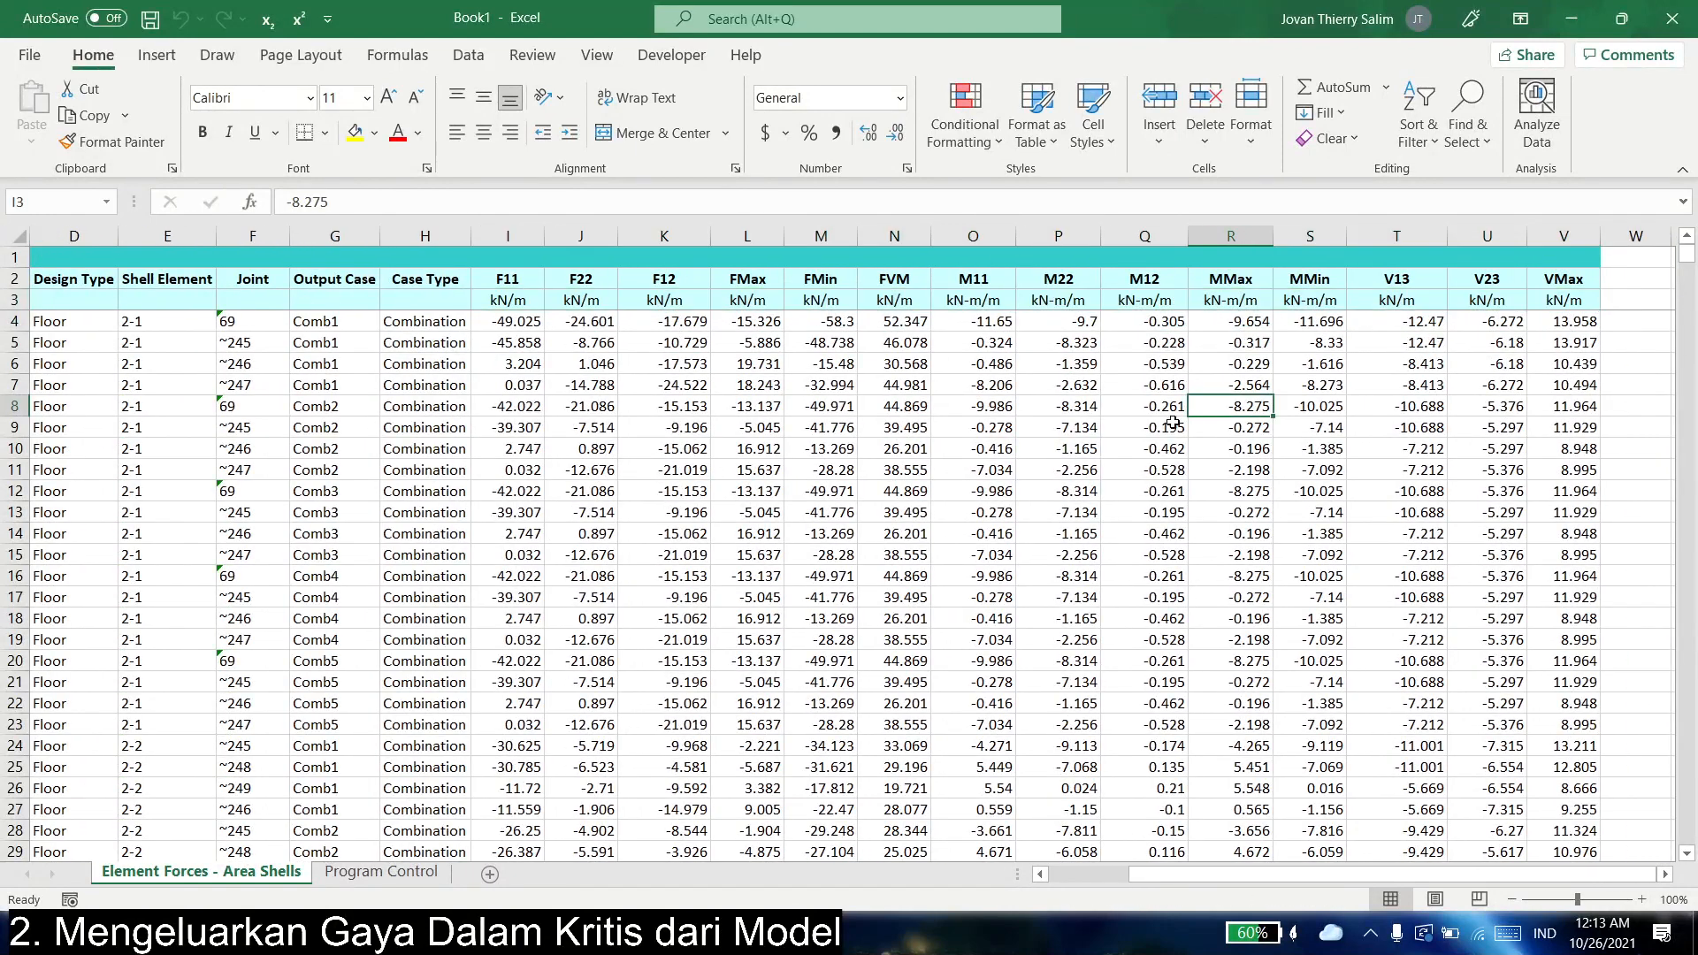
click(891, 390)
scroll(854, 405, left, 3)
- Delete the units row below the column headers of the Element Forces - Area Shells table
click(16, 300)
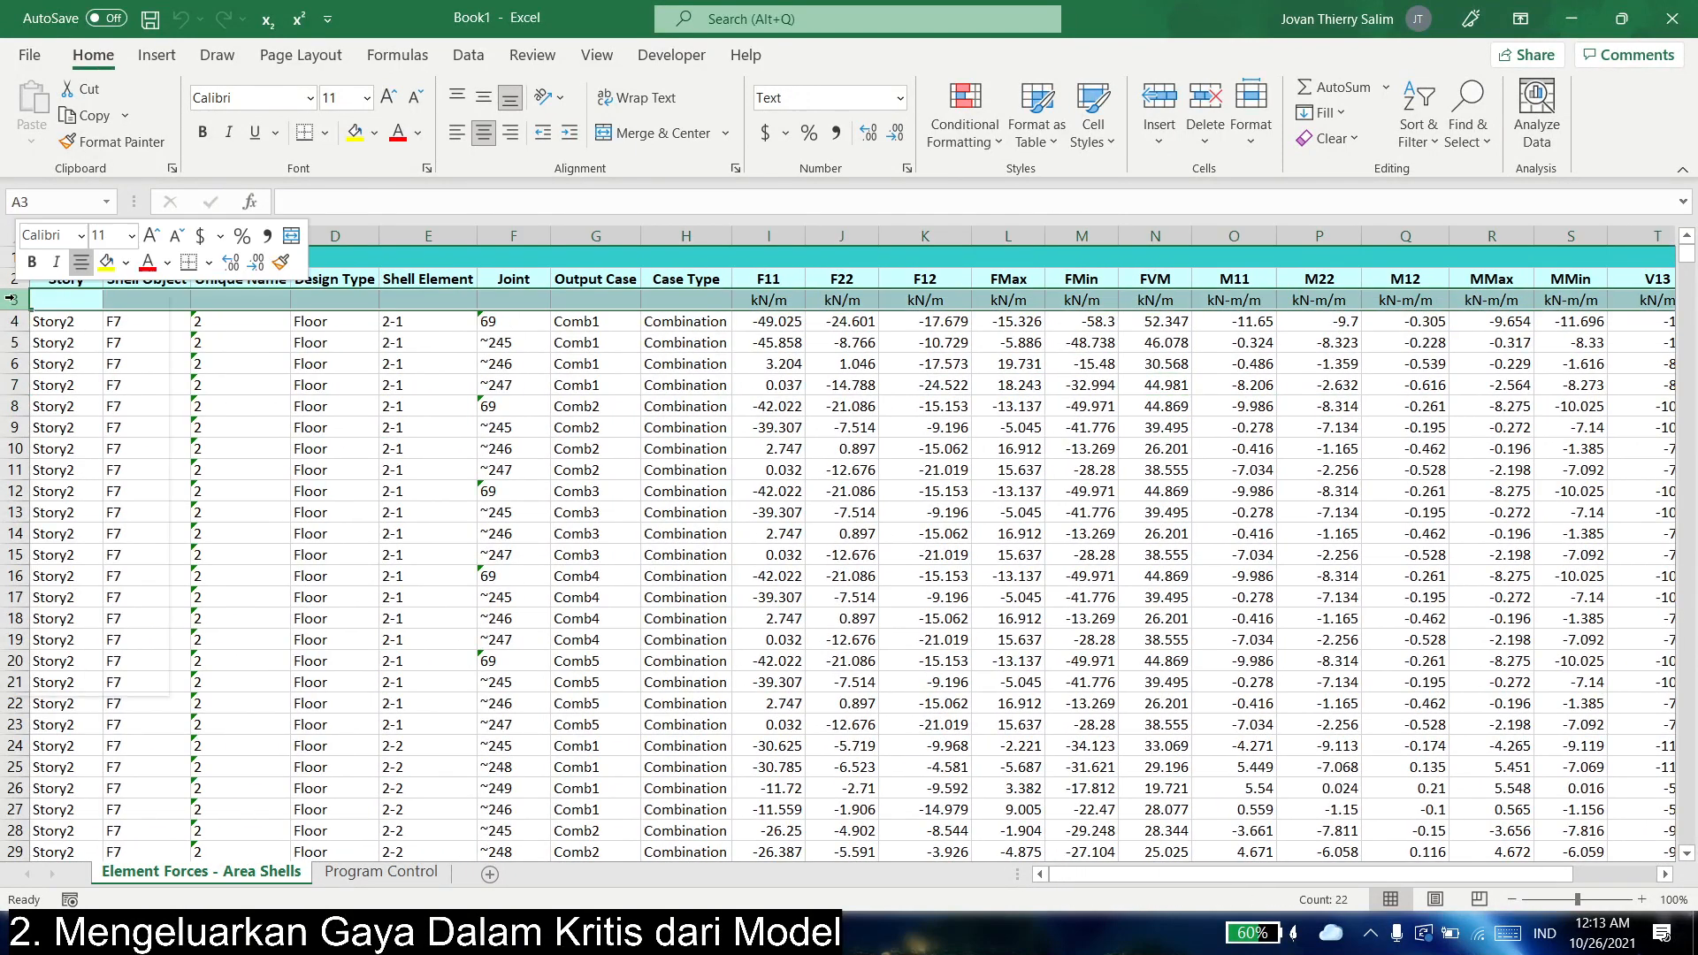
right_click(16, 300)
click(53, 523)
click(1130, 409)
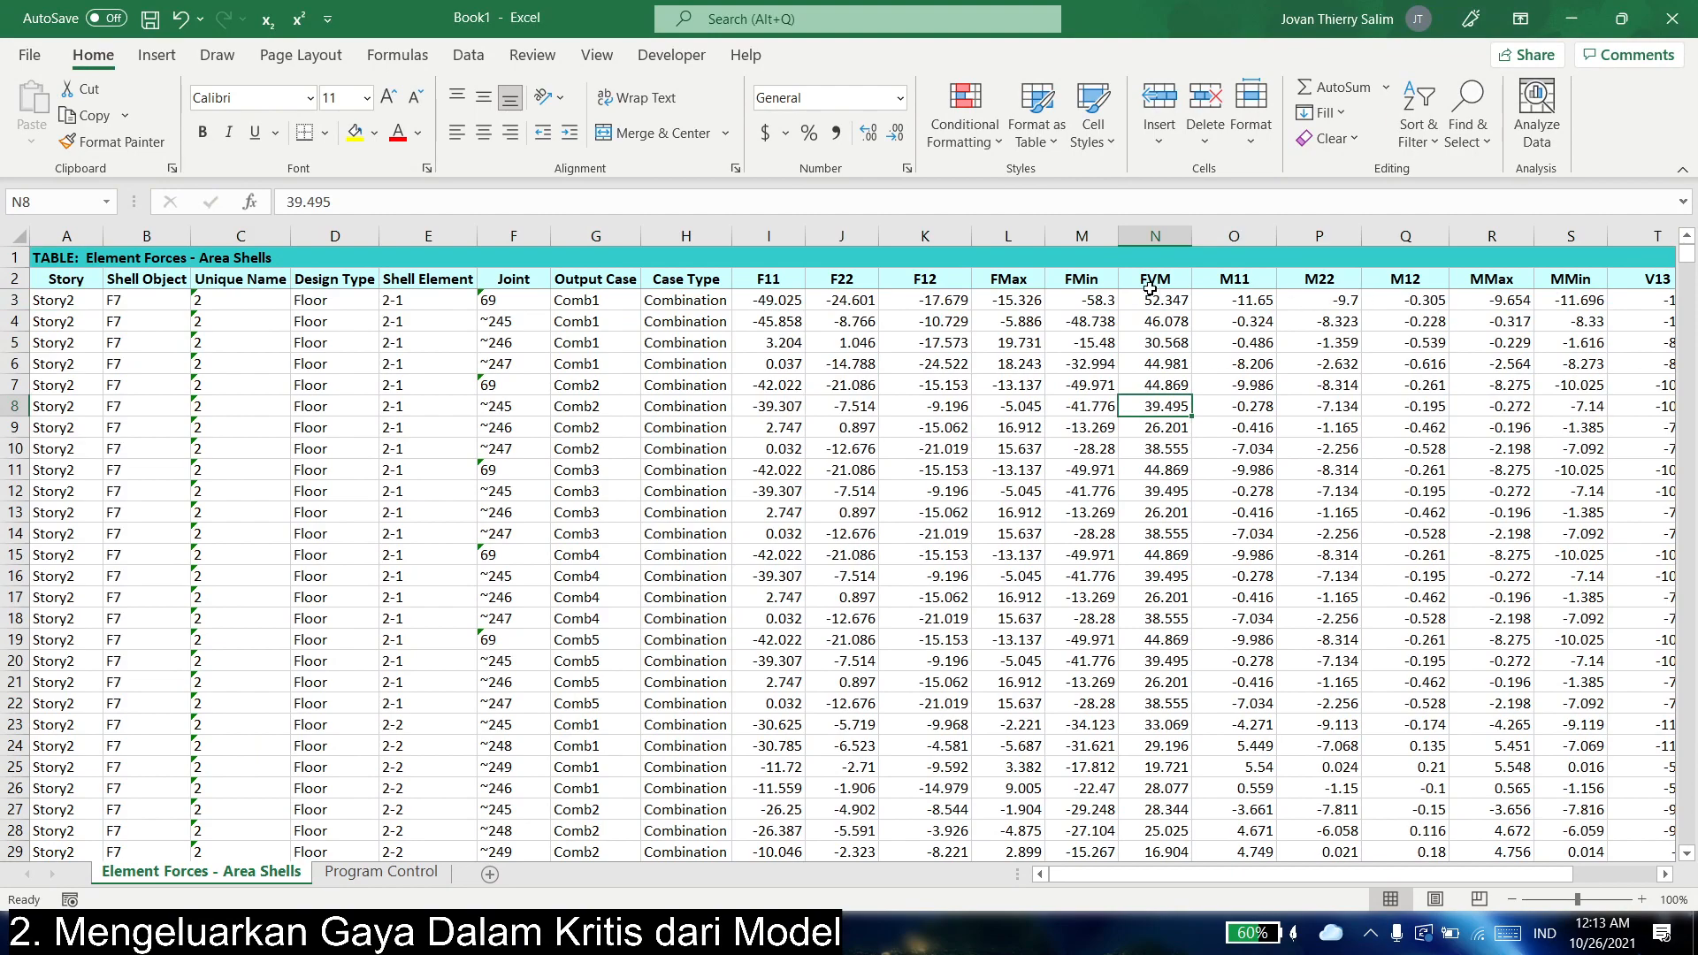
- Apply filters to all column headers of the Element Forces - Area Shells table, from Story to VMax
scroll(993, 294, right, 5)
drag(1660, 279, 118, 270)
click(1419, 115)
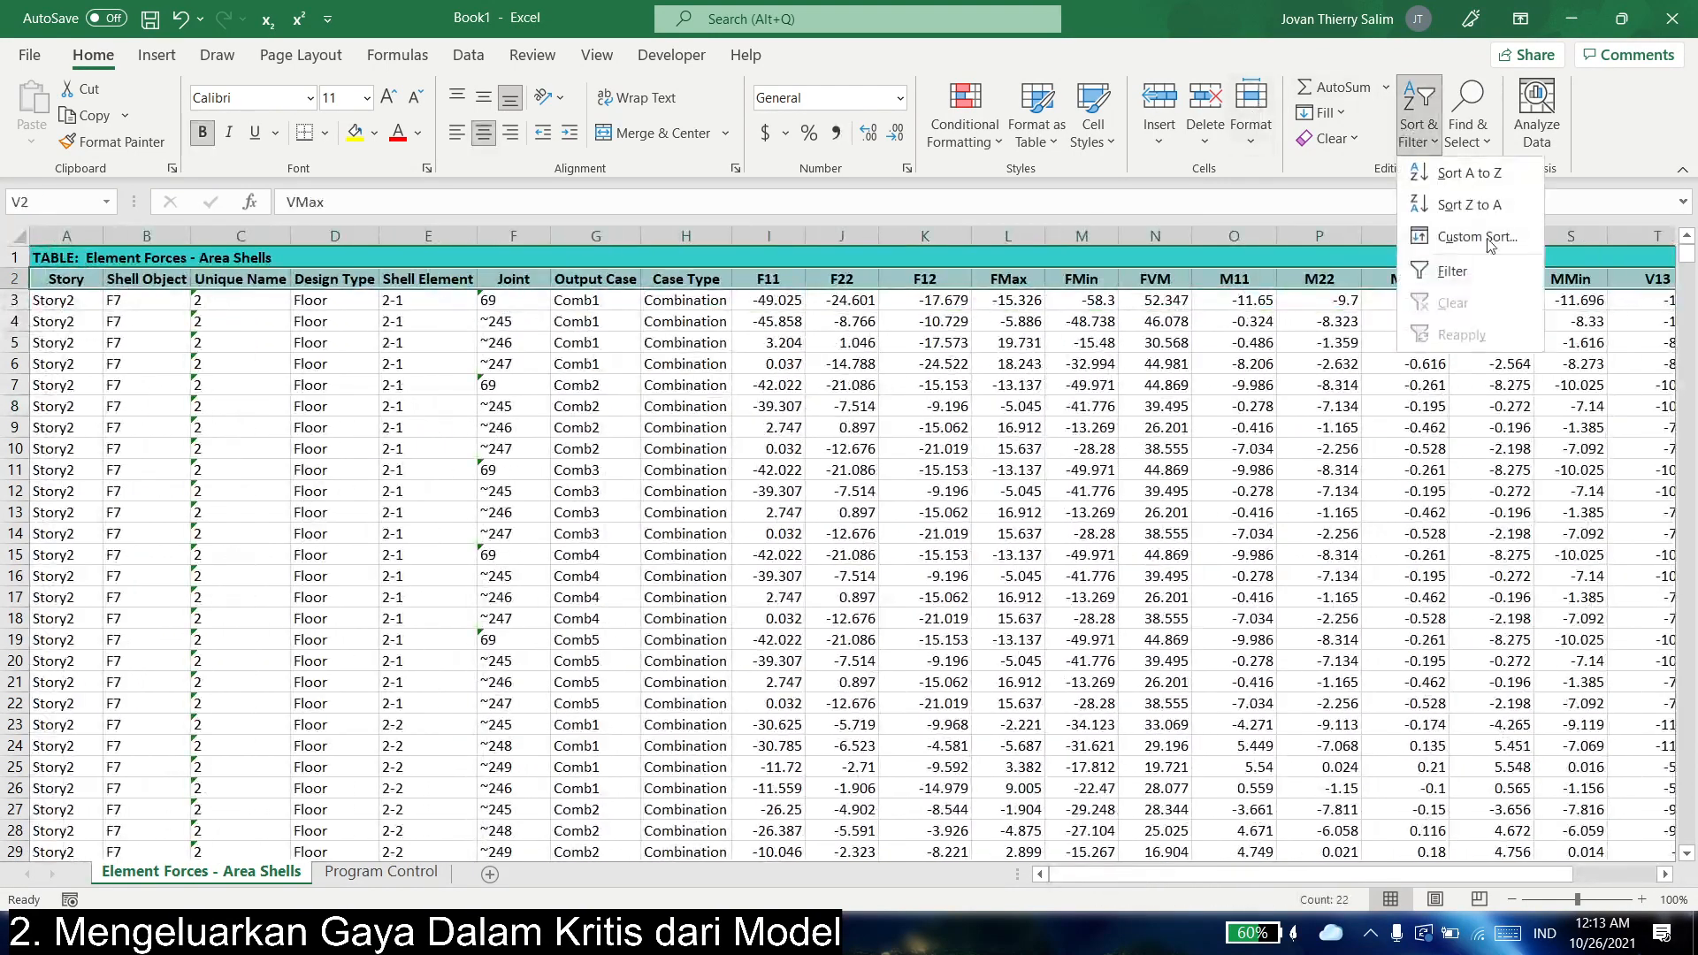
click(1437, 270)
click(1309, 382)
- Sort the shell forces by MMax from smallest to largest and copy the first MMax value
scroll(1309, 378, right, 5)
scroll(1310, 378, right, 2)
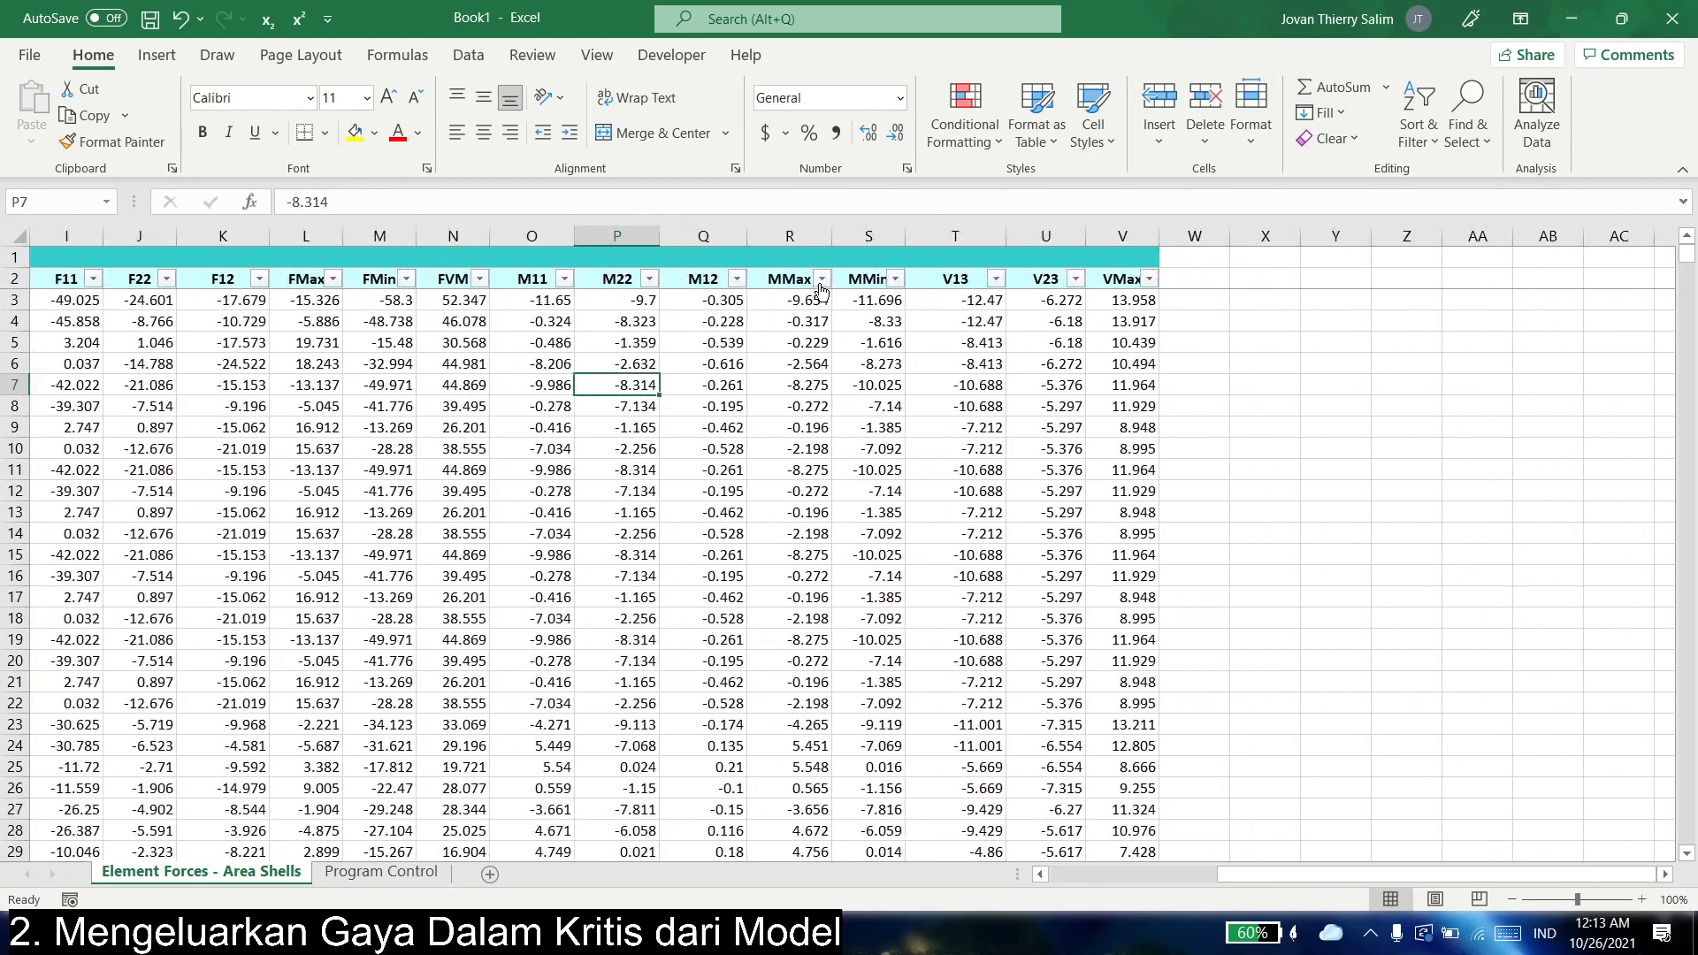
click(822, 279)
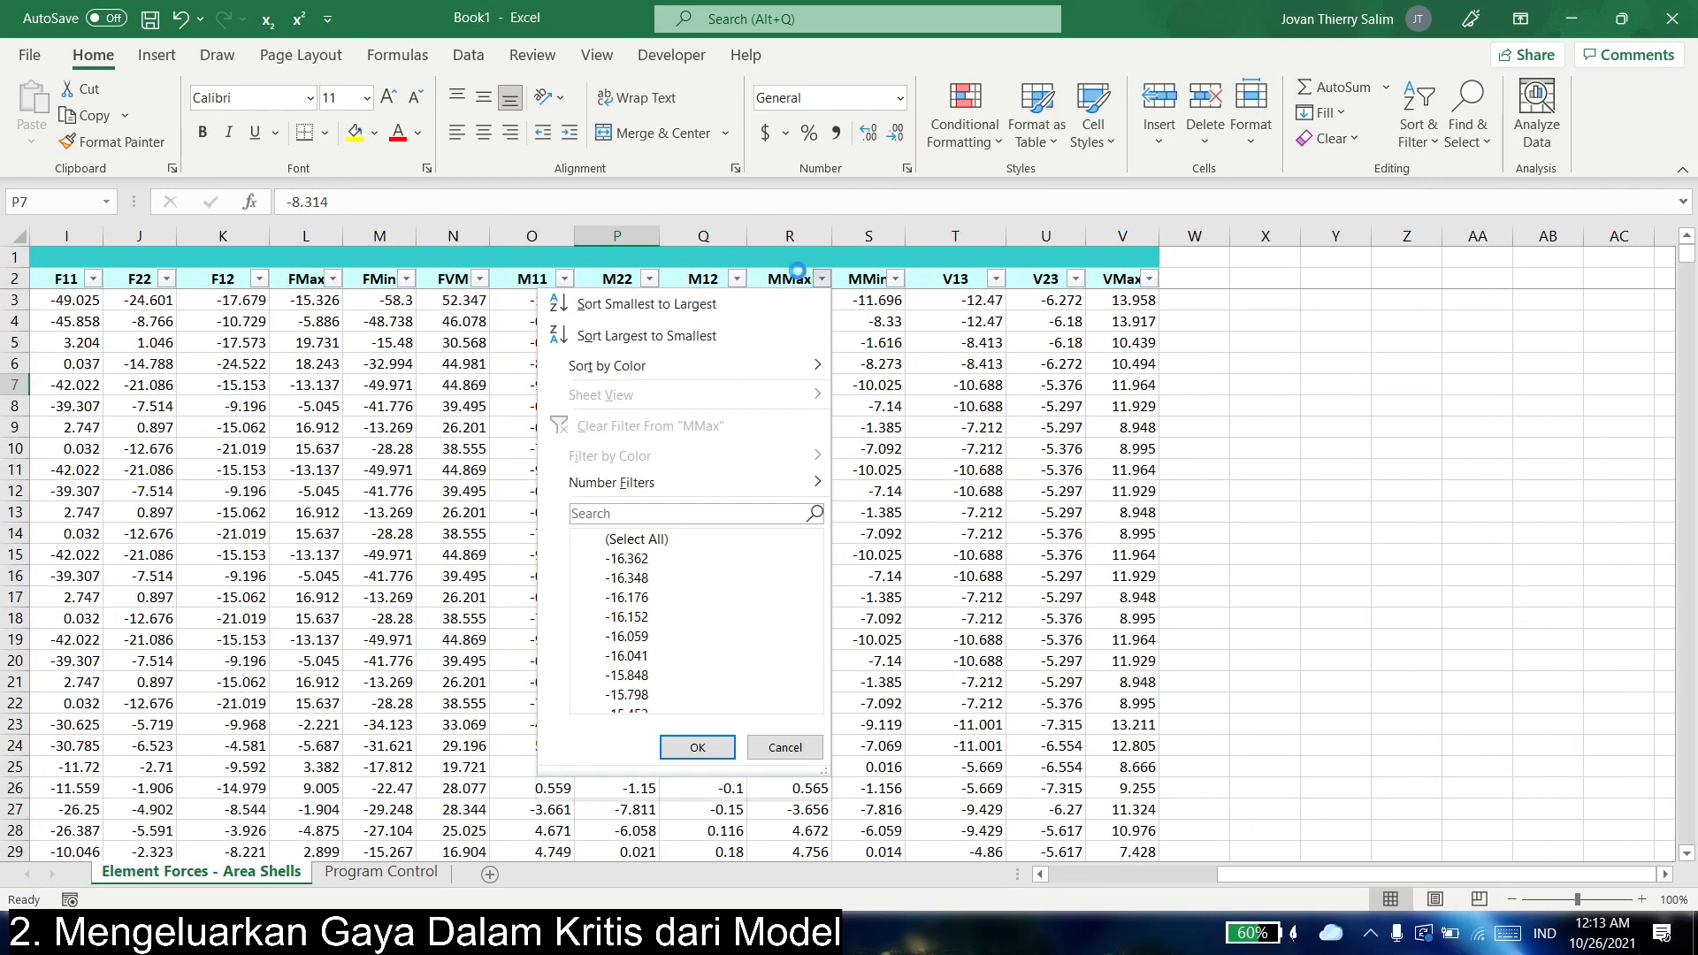
click(767, 306)
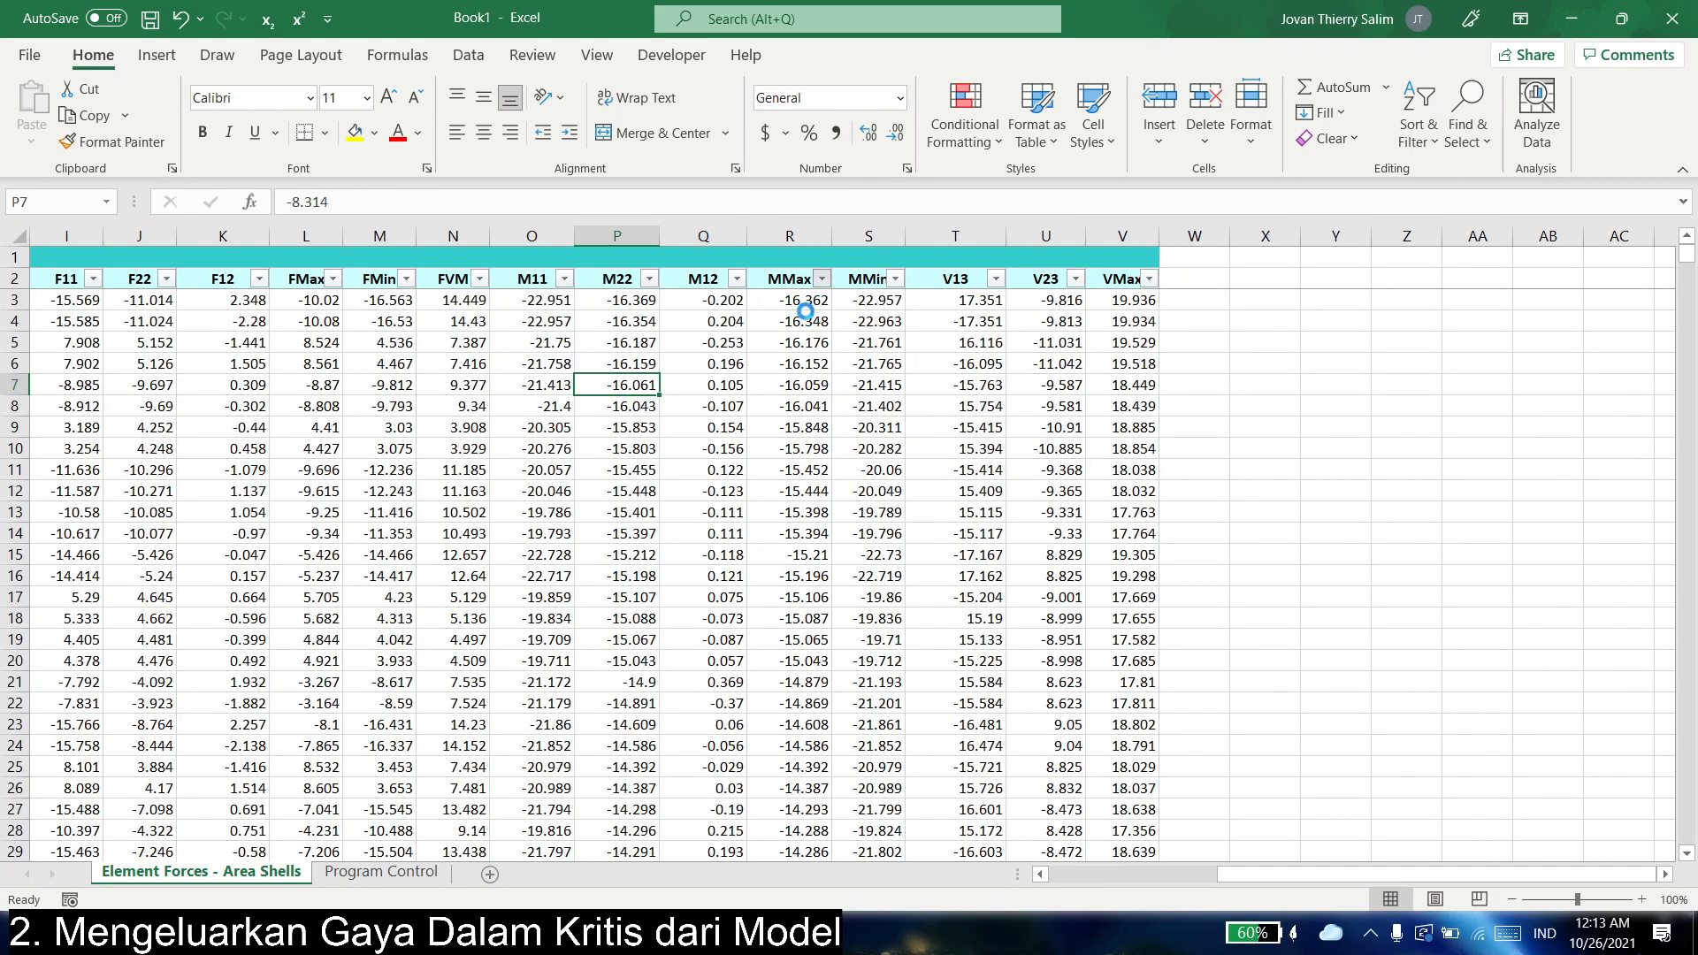
click(721, 304)
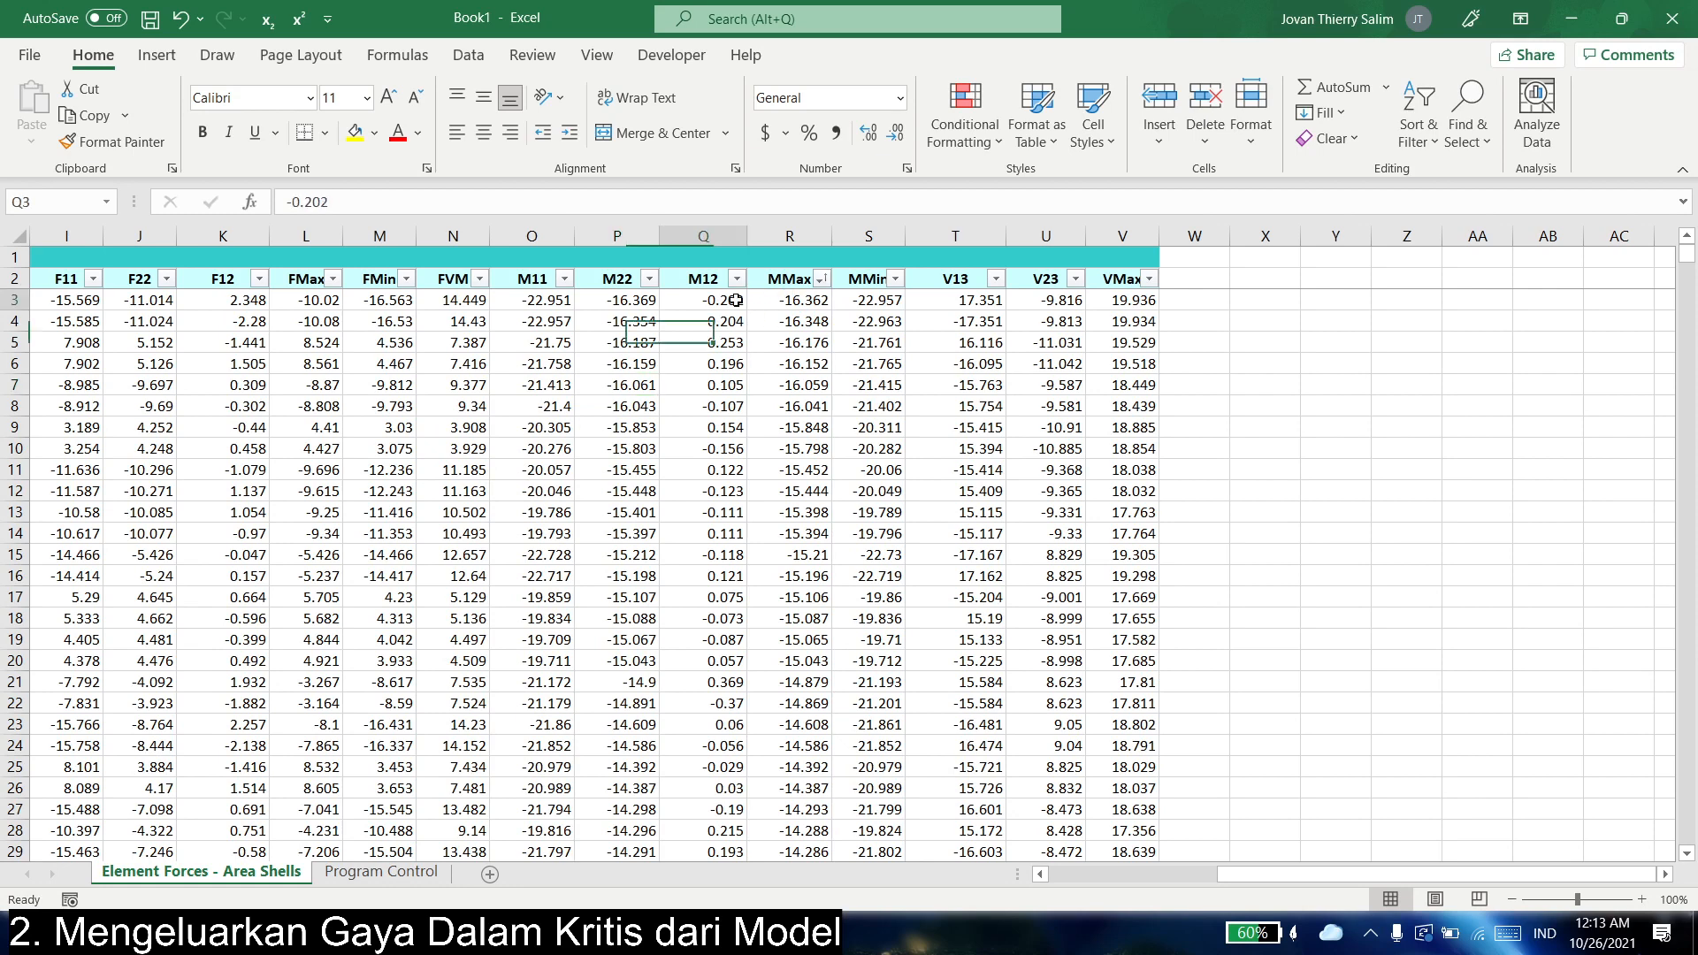
click(789, 303)
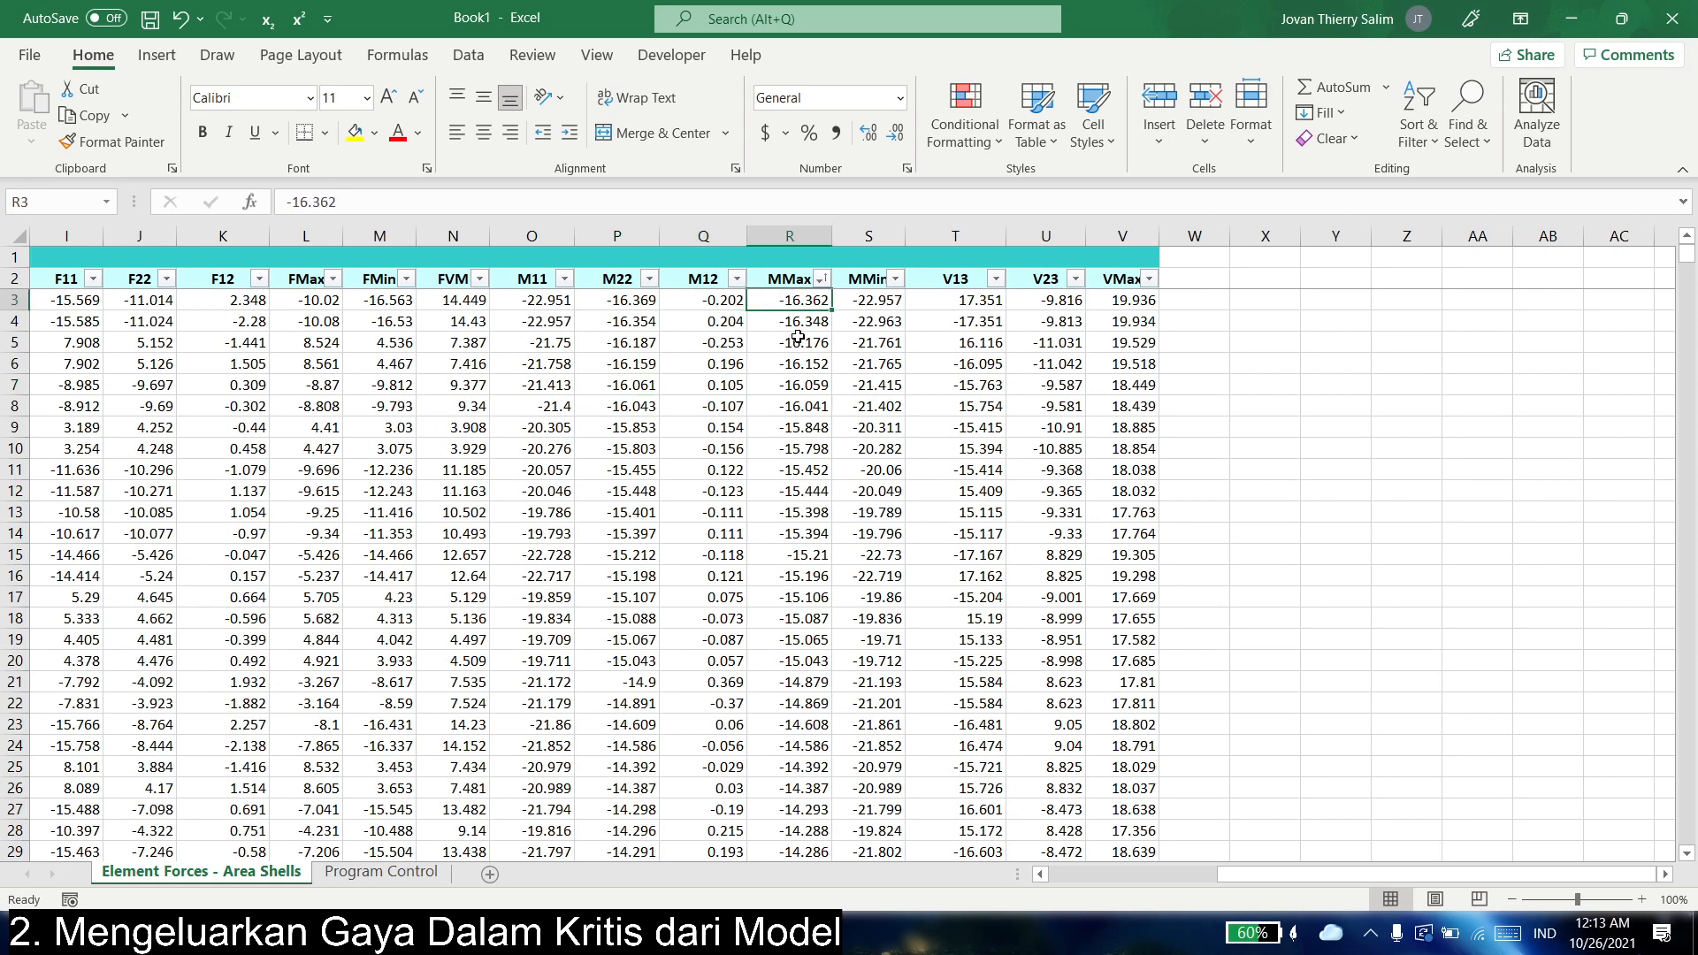
key(ctrl+c)
key(alt+Tab)
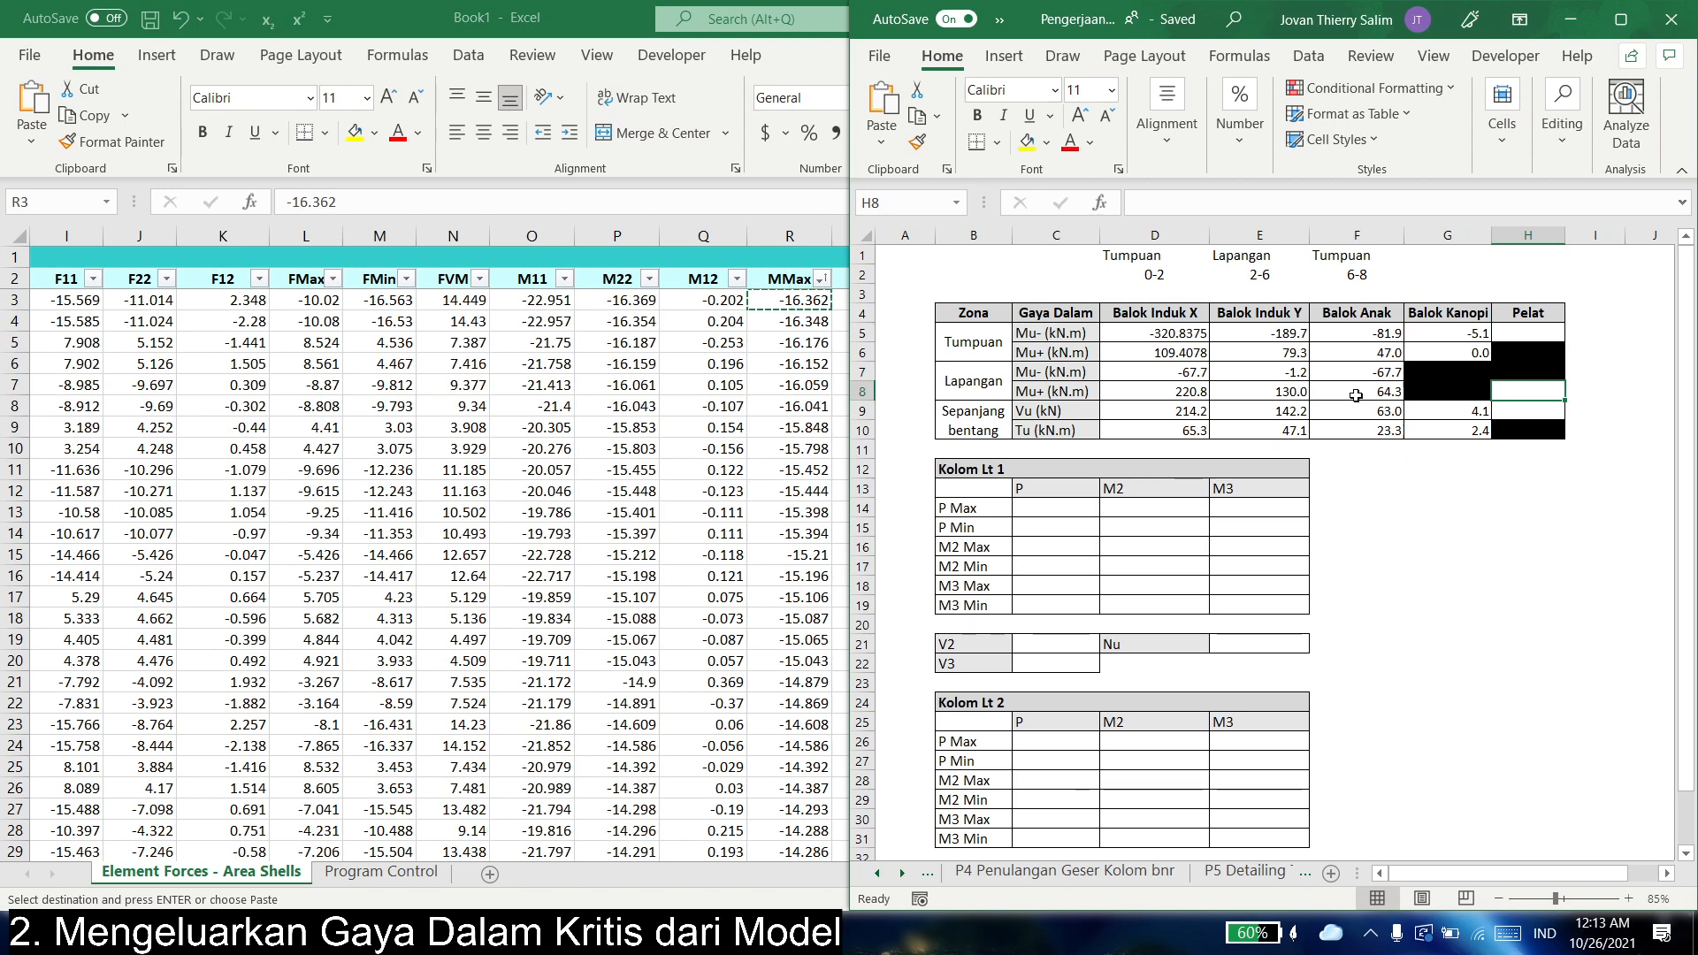
key(alt+Tab)
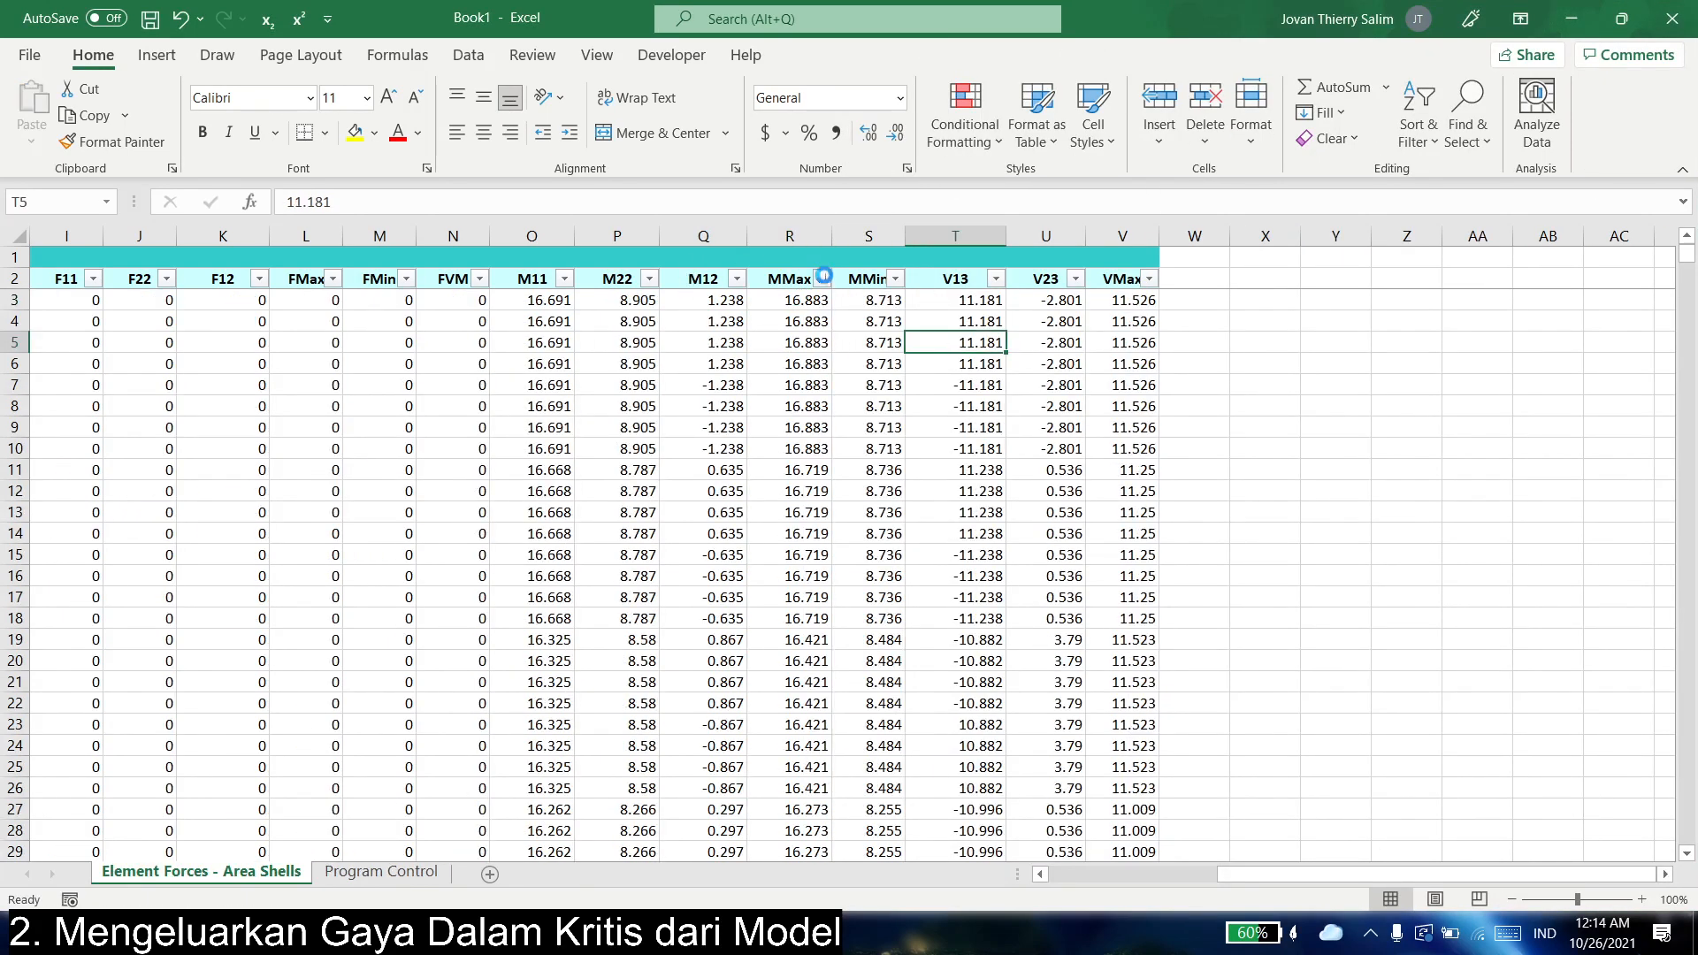
- Sort the shell forces by MMin from smallest to largest and paste the first value, -41.505, into Pelat's Tumpuan Mu- cell
click(823, 277)
click(883, 314)
click(867, 301)
click(895, 279)
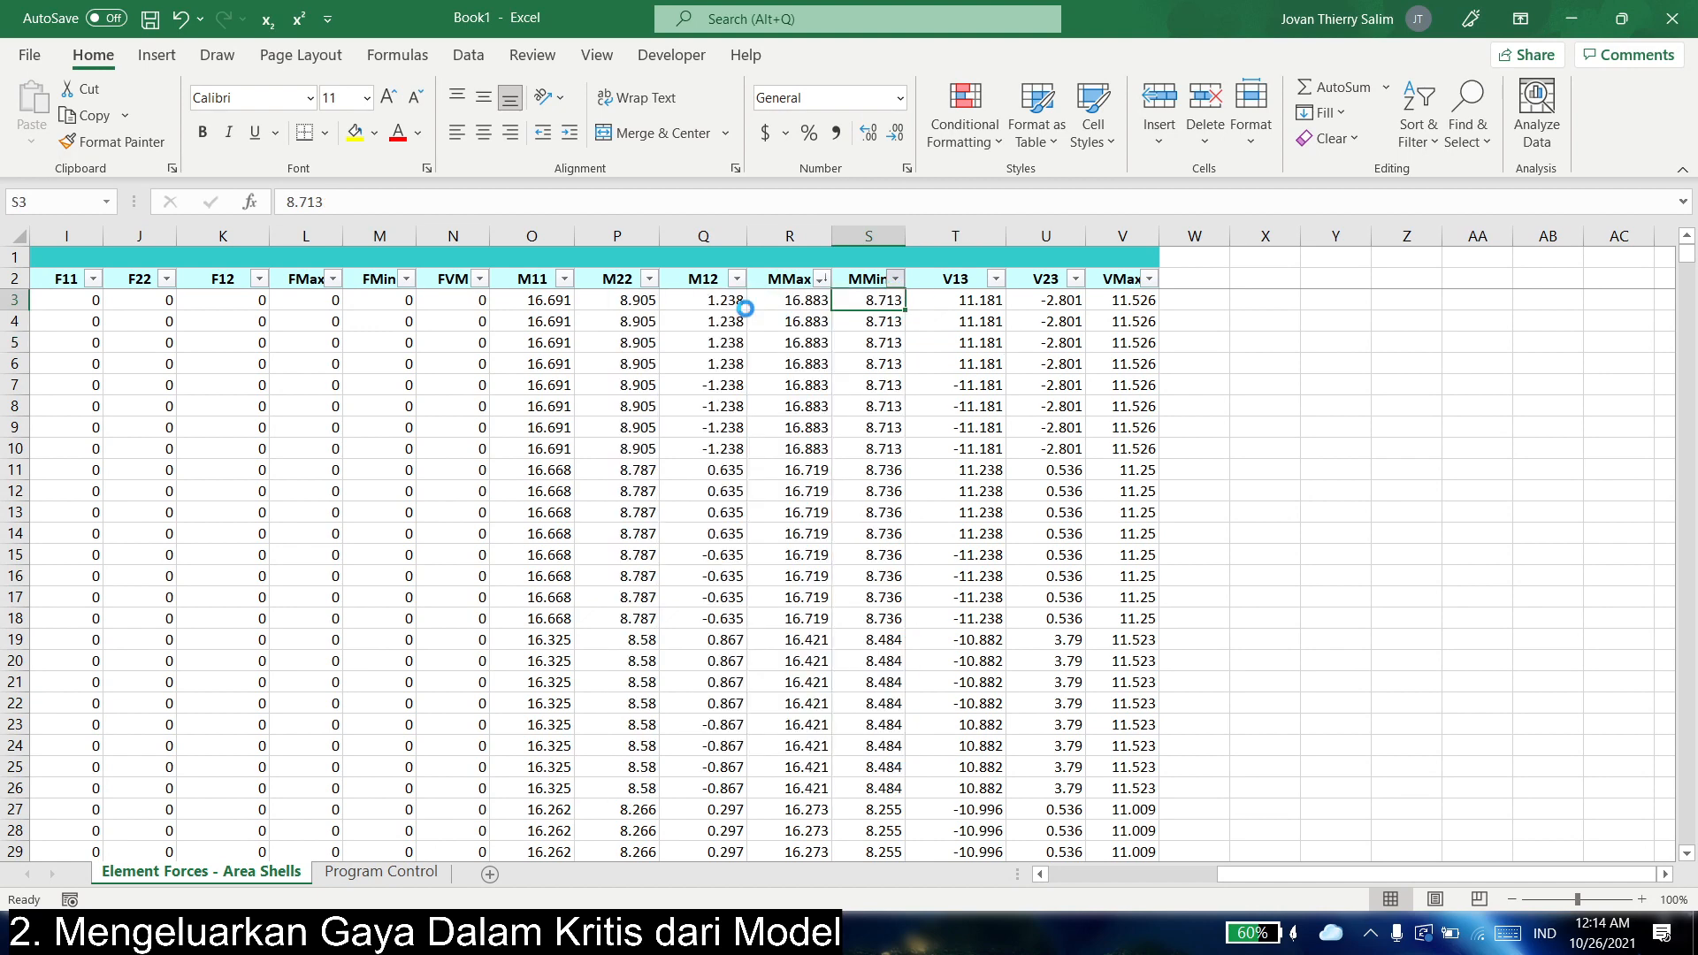
key(ctrl+c)
key(alt+Tab)
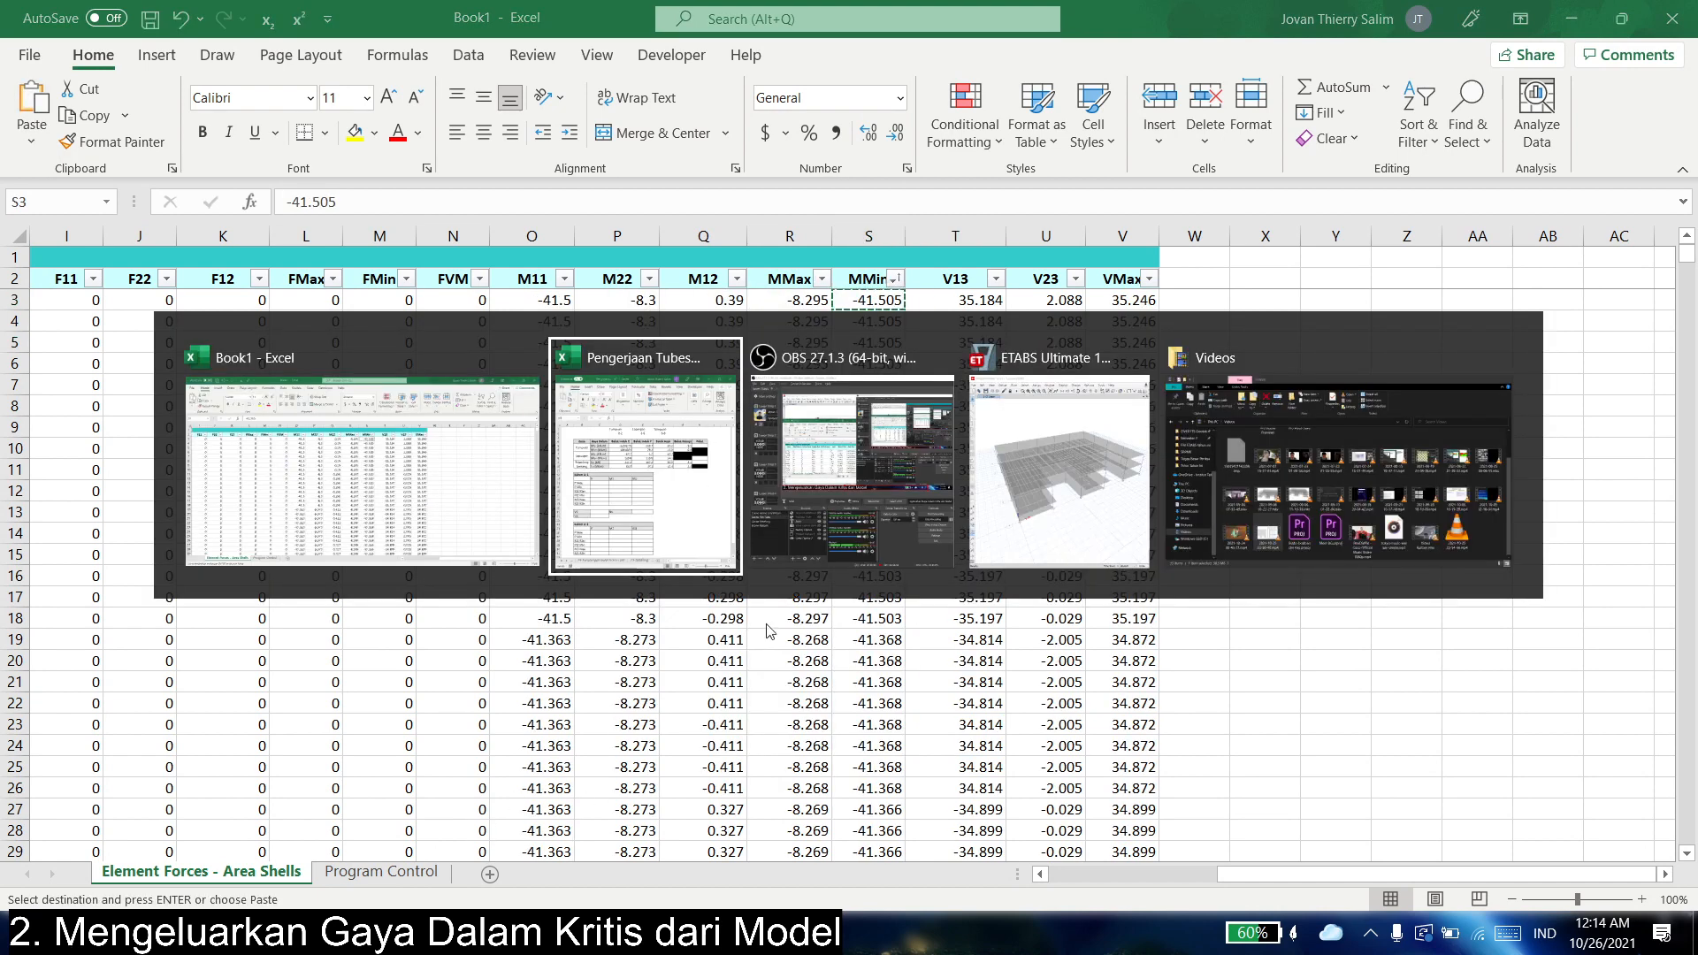
click(1536, 336)
right_click(1537, 336)
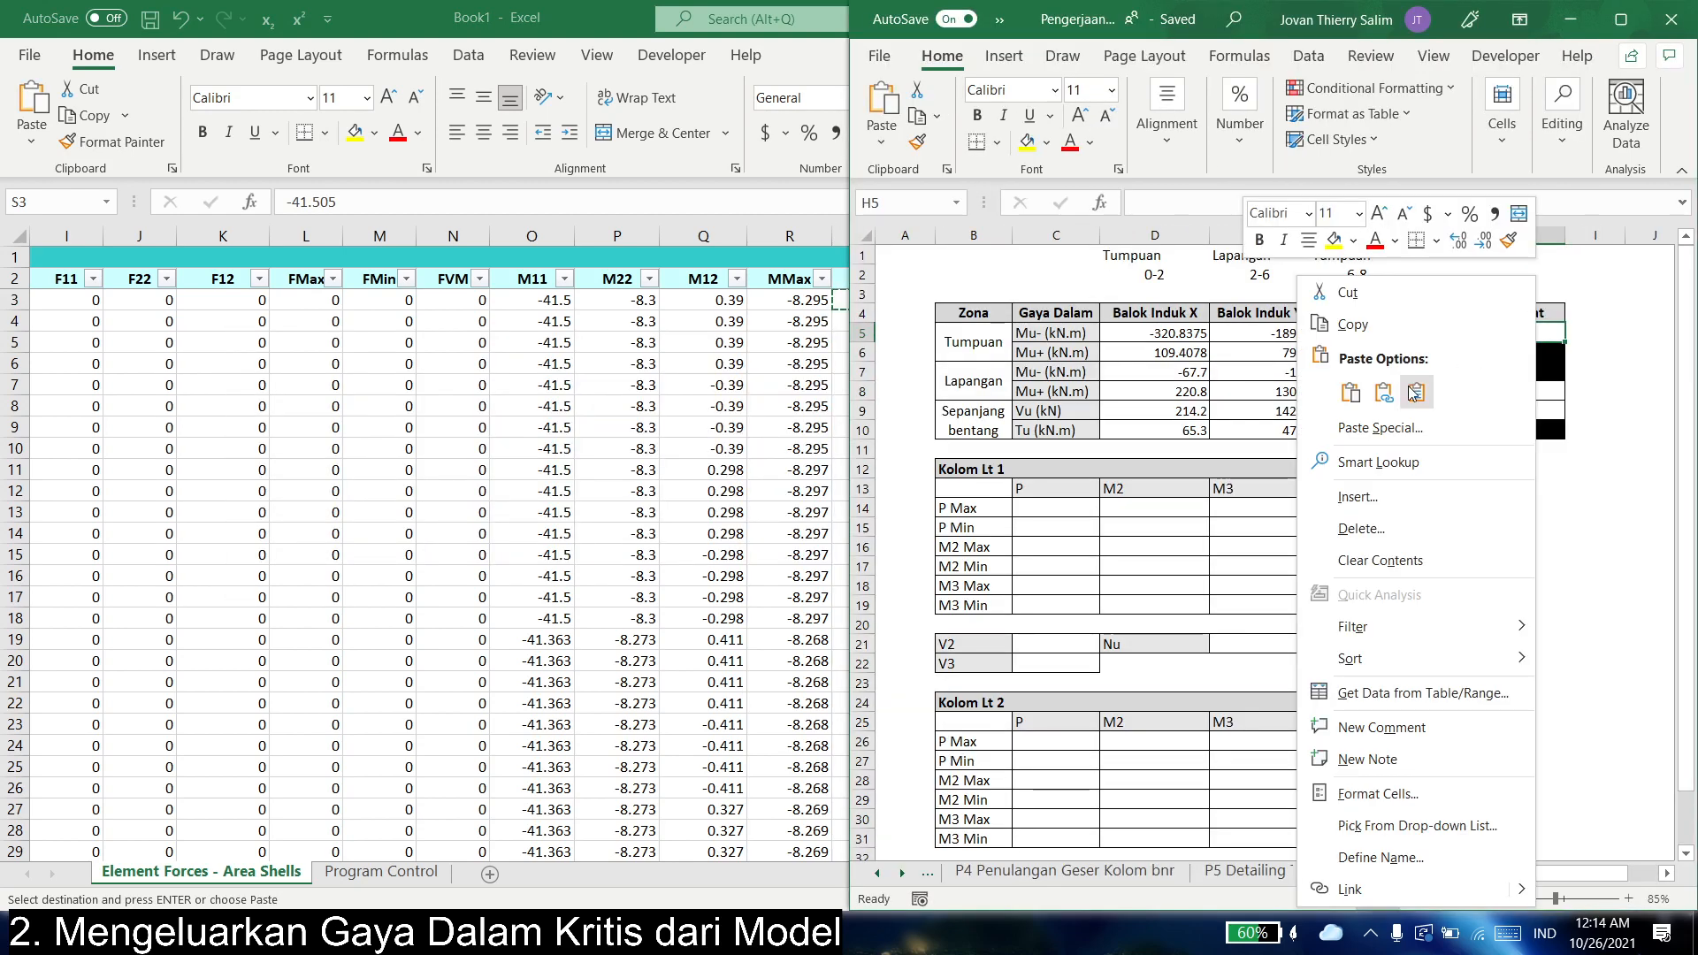
click(1507, 382)
- Sort the shell forces by MMax from largest to smallest and paste the first value, 16.883, into Pelat's Lapangan Mu+ cell
key(alt+Tab)
click(823, 279)
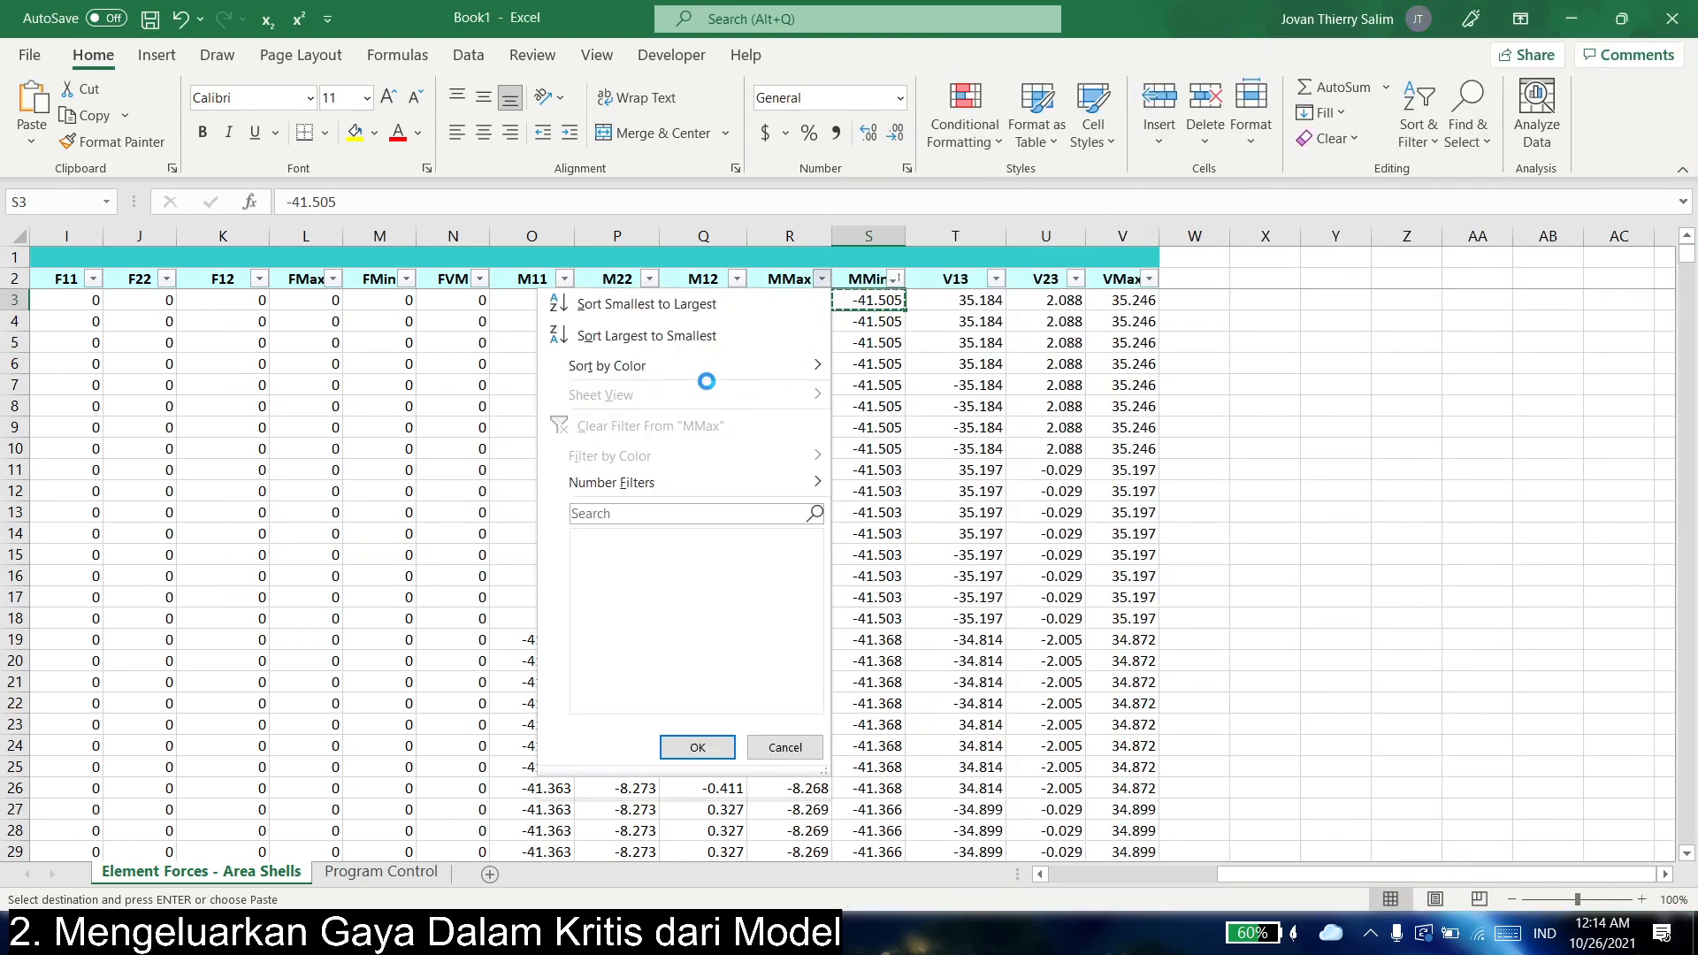
click(674, 336)
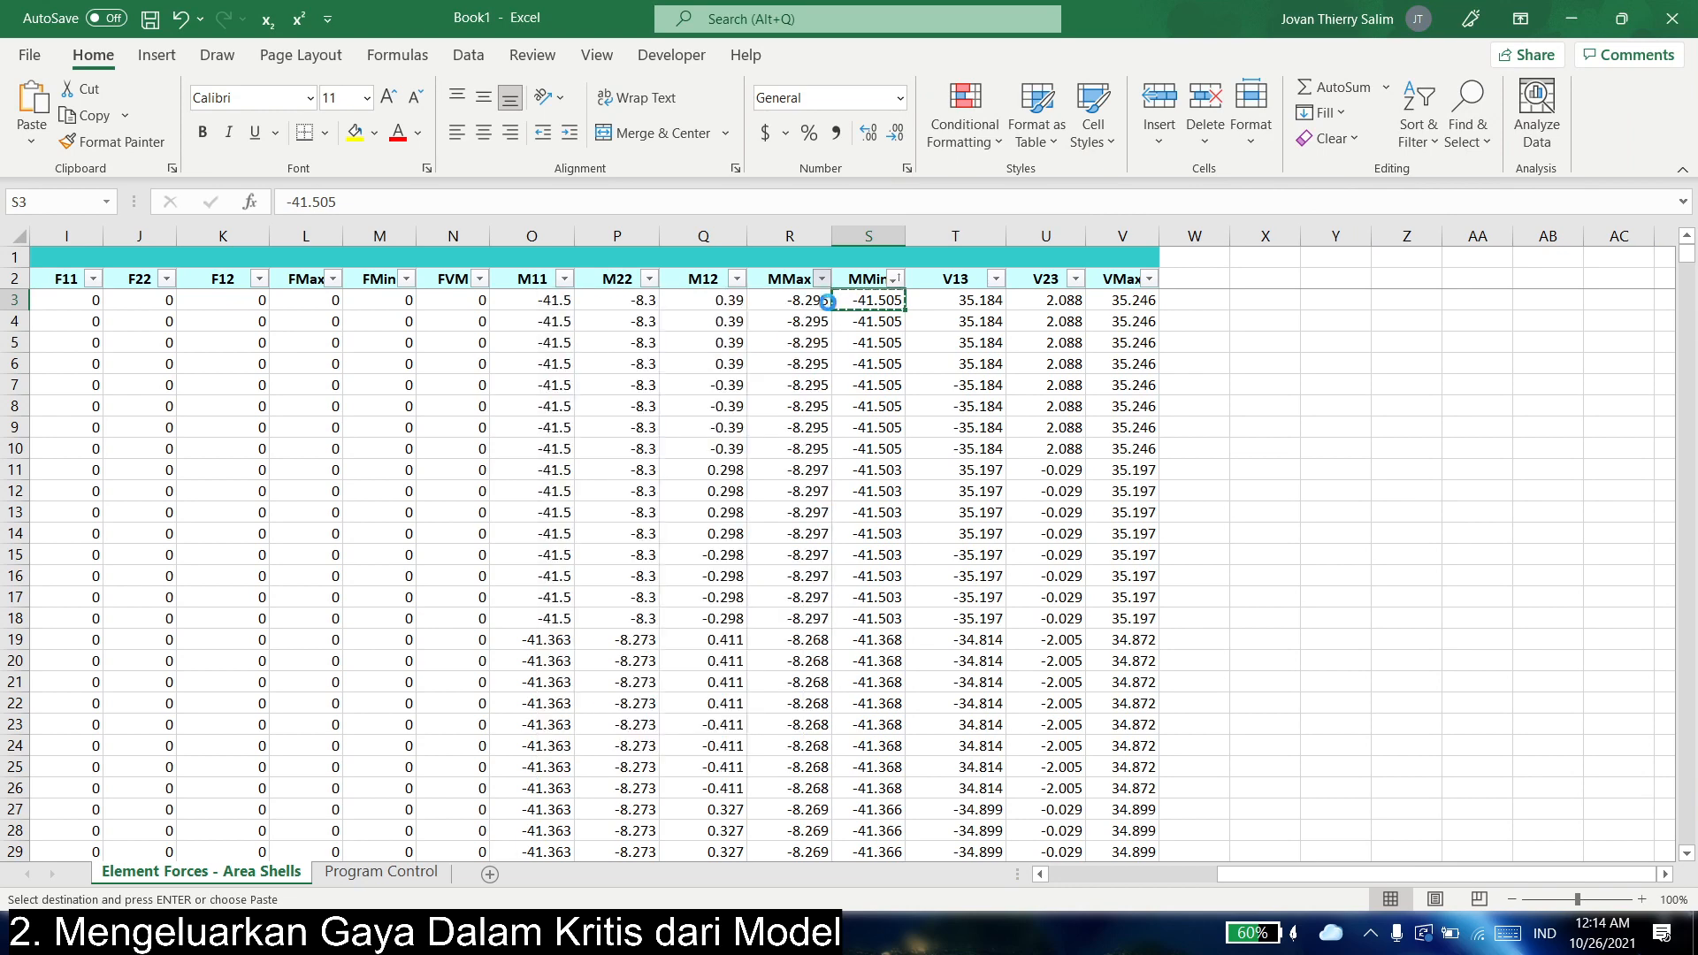
click(790, 300)
key(ctrl+c)
key(alt+Tab)
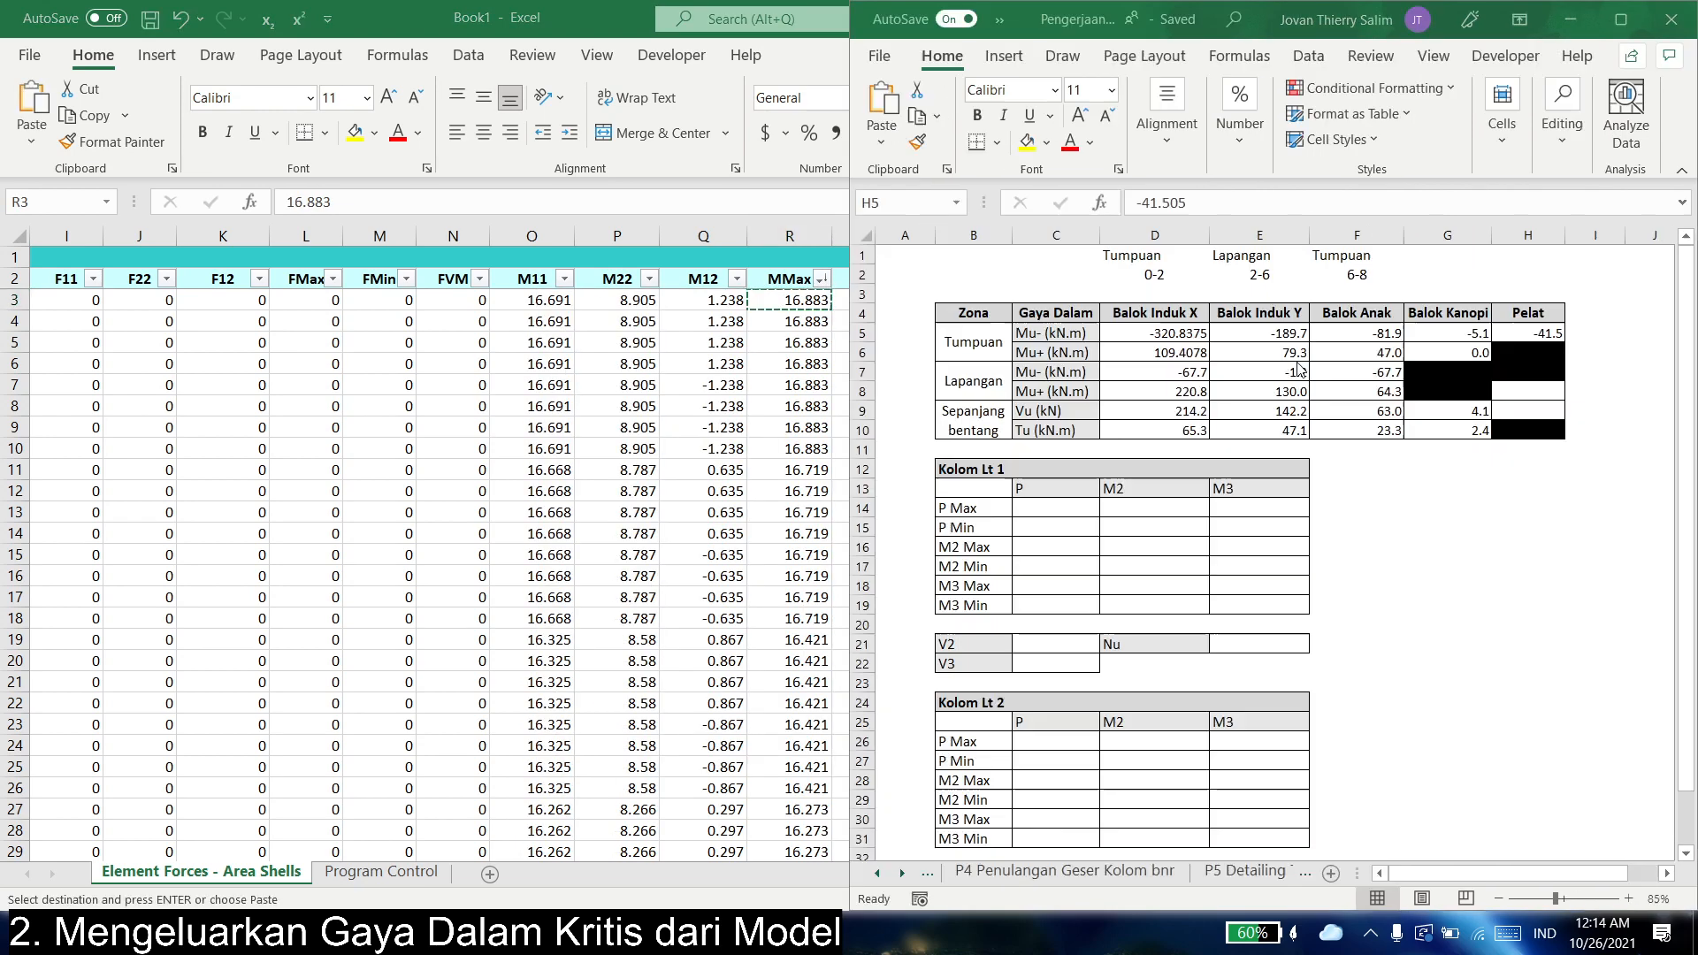
right_click(1521, 399)
click(1400, 392)
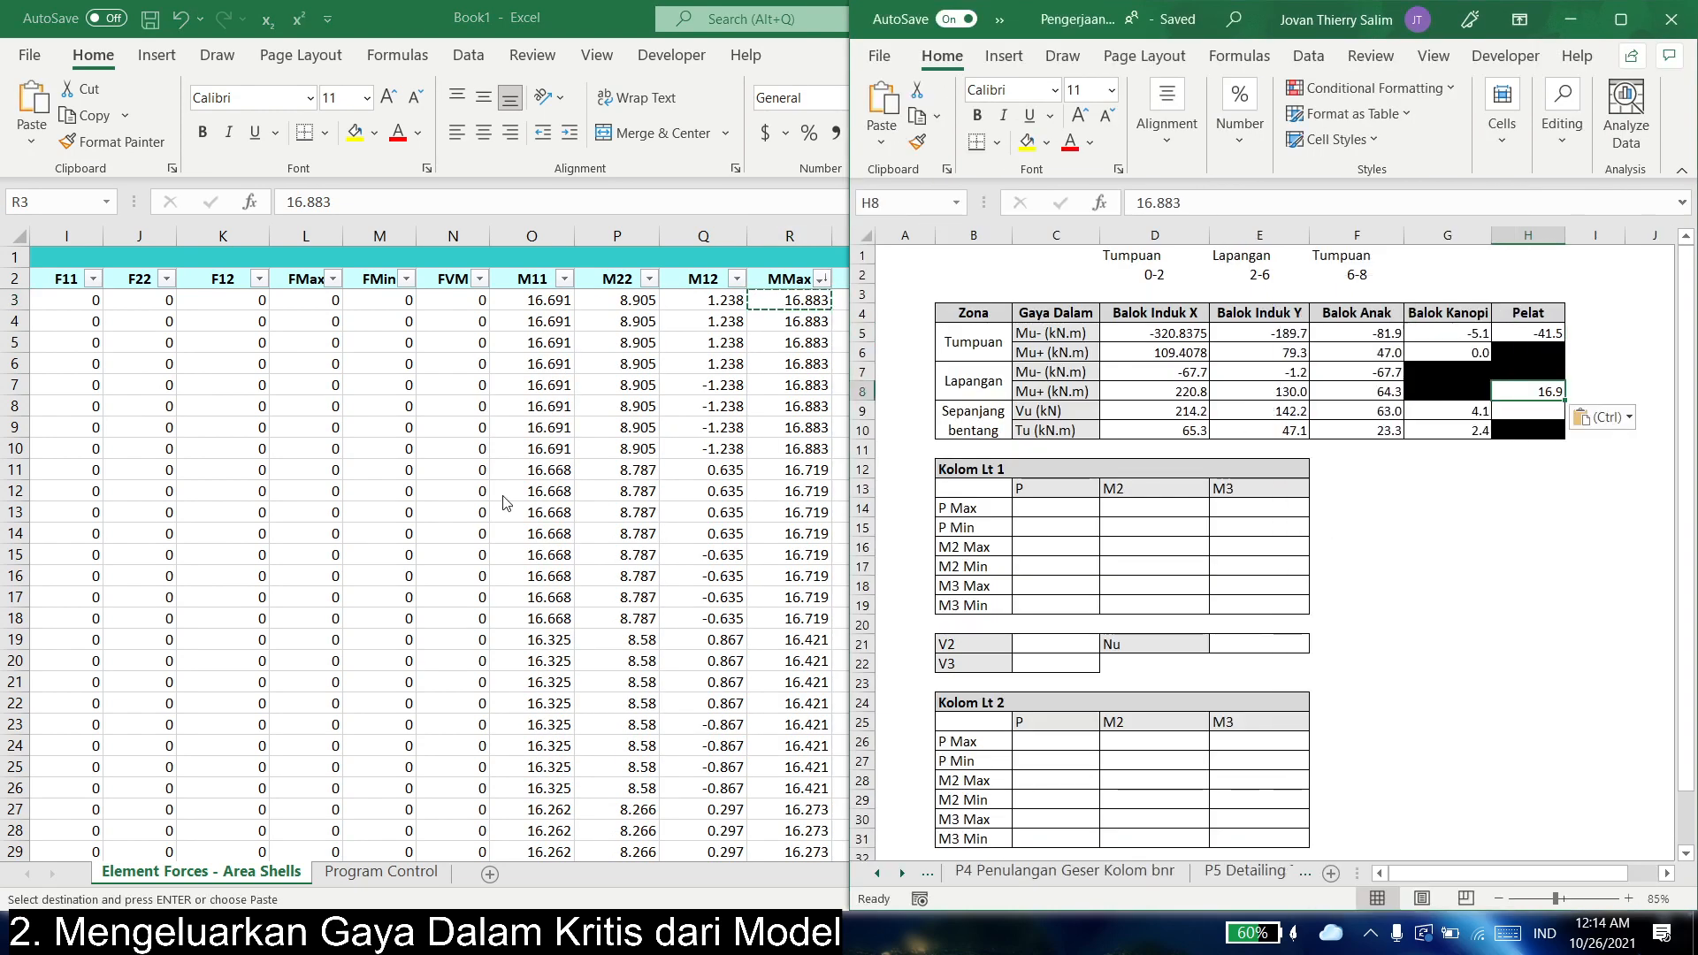
- Sort the shell forces by VMax from largest to smallest and paste the first value, 35.246, into Pelat's Vu cell
click(504, 502)
click(988, 345)
click(1150, 279)
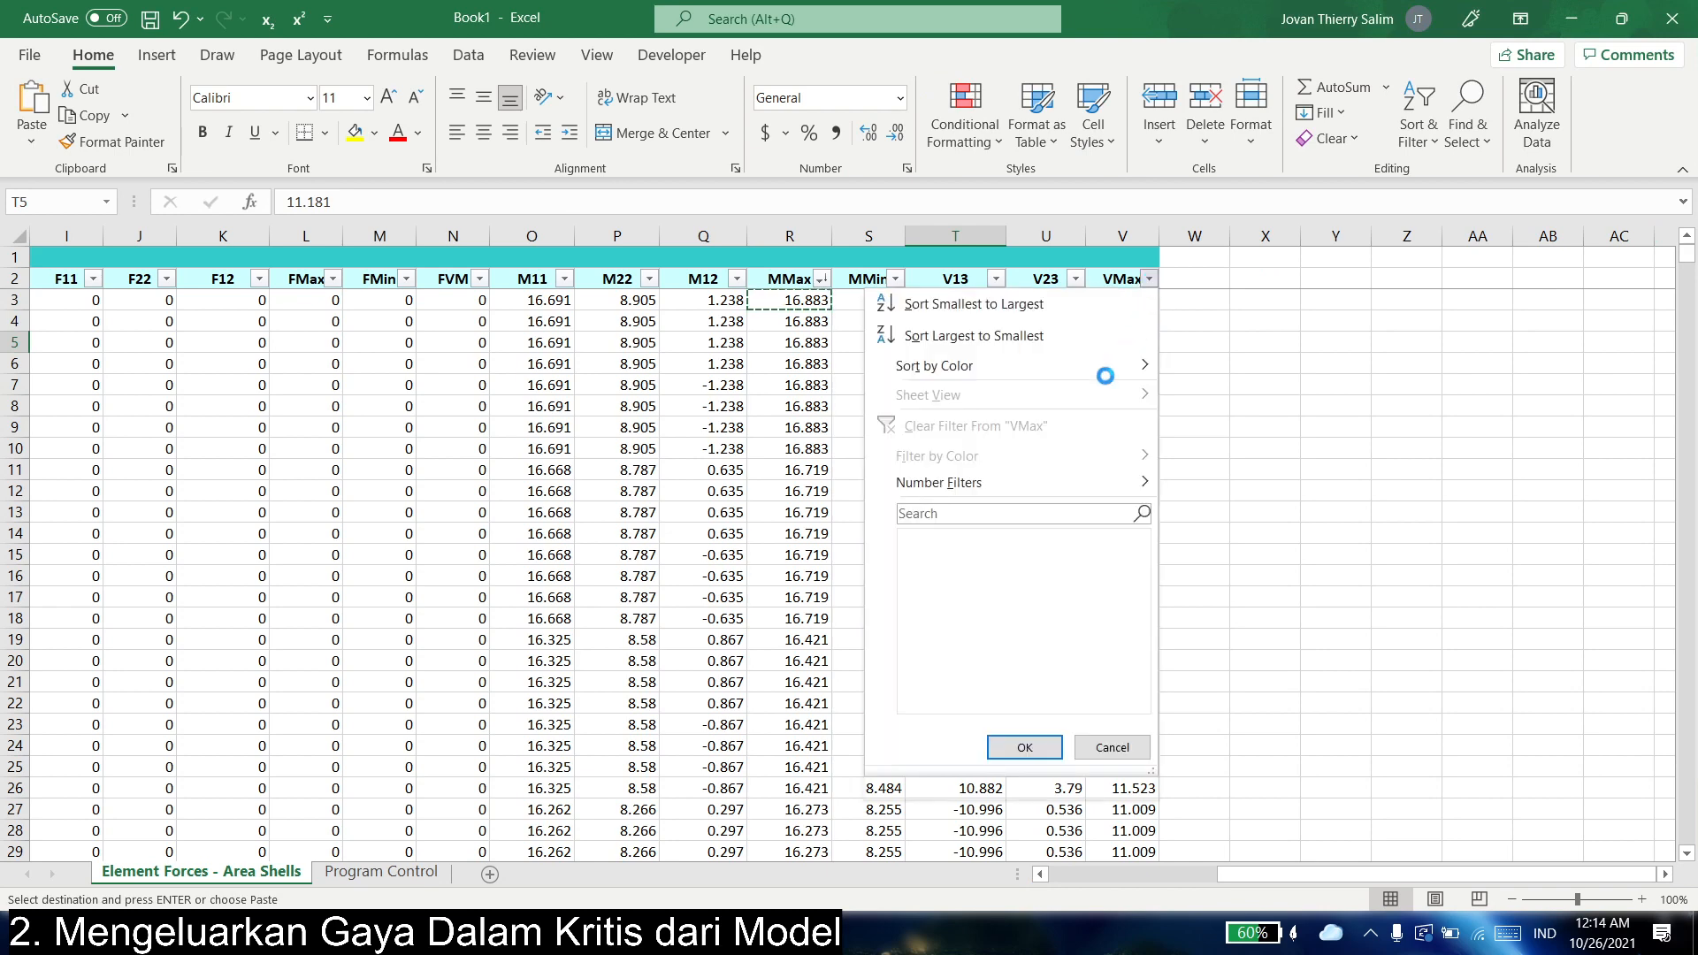
click(988, 336)
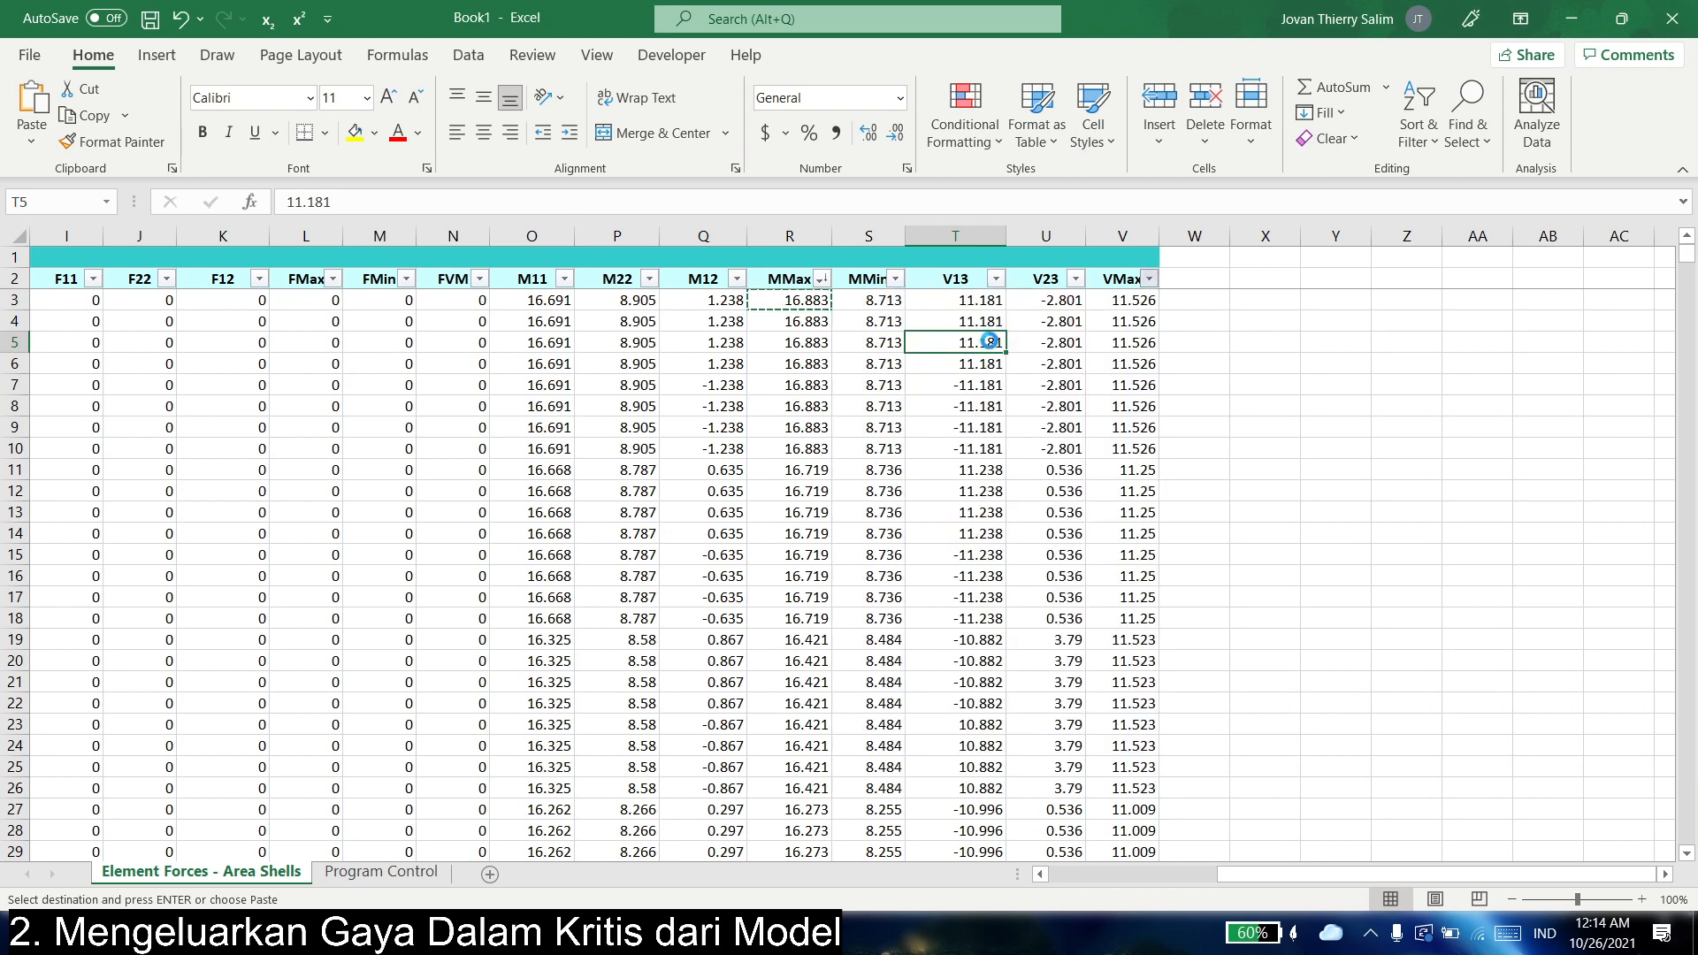
click(1133, 304)
key(ctrl+c)
key(alt+Tab)
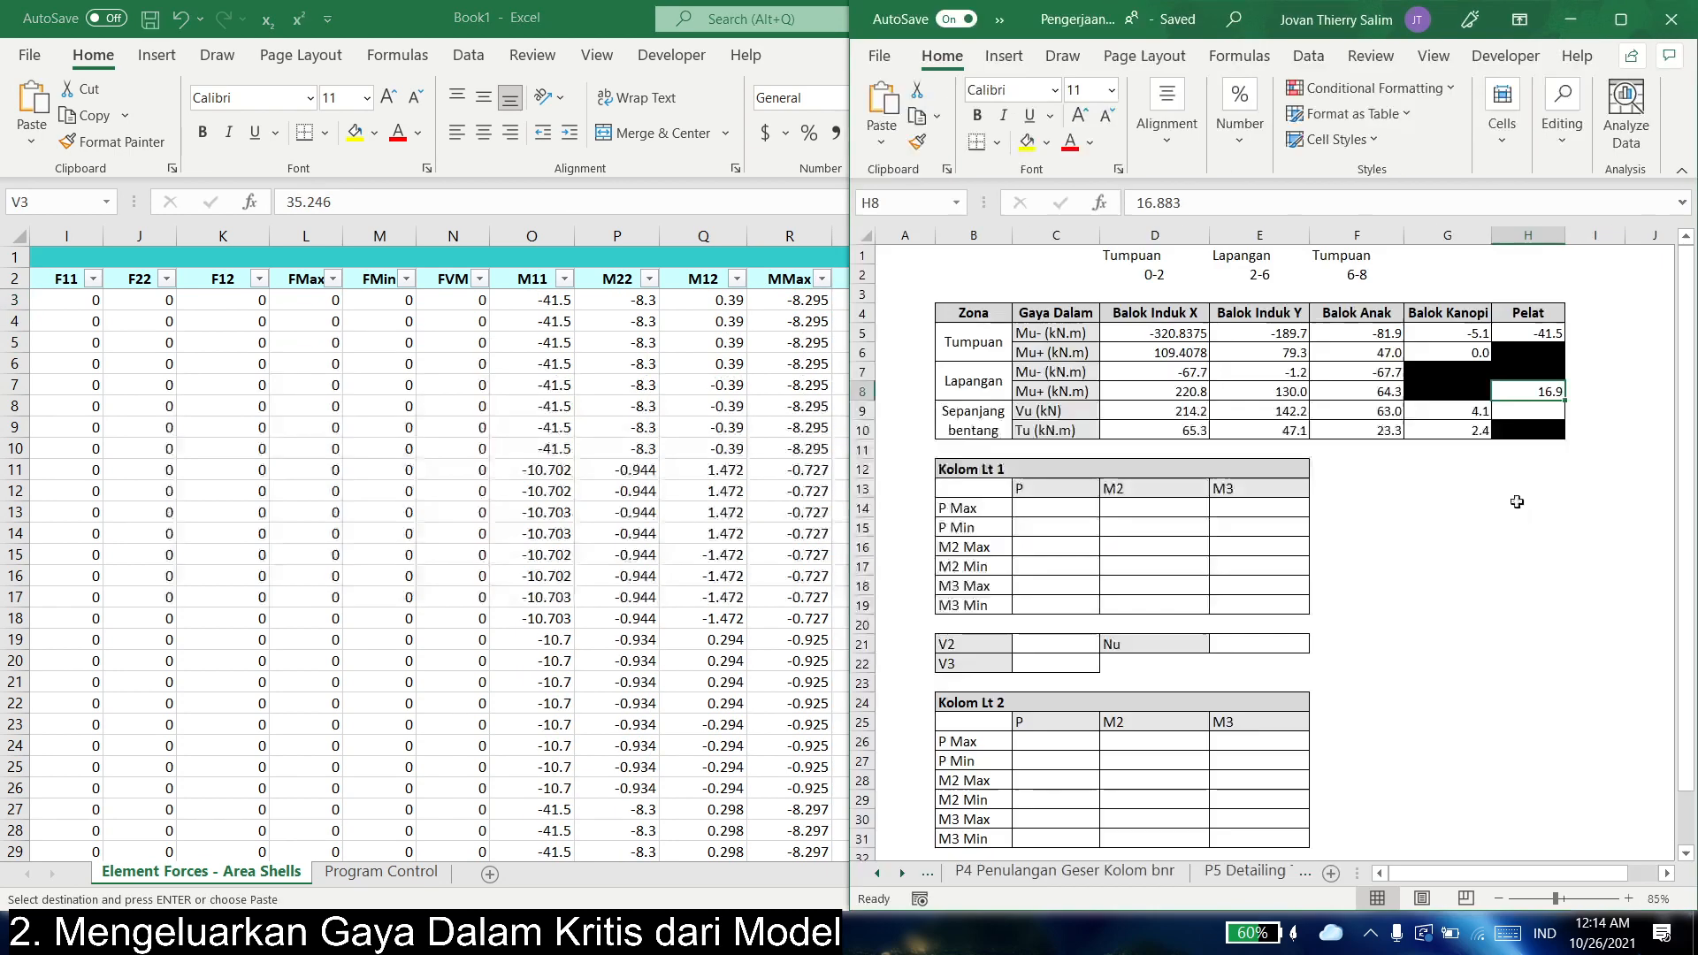
click(1519, 410)
right_click(1519, 410)
click(1401, 391)
- Sort the shell forces in Book1 by VMax from smallest to largest and check the first values
key(alt+Tab)
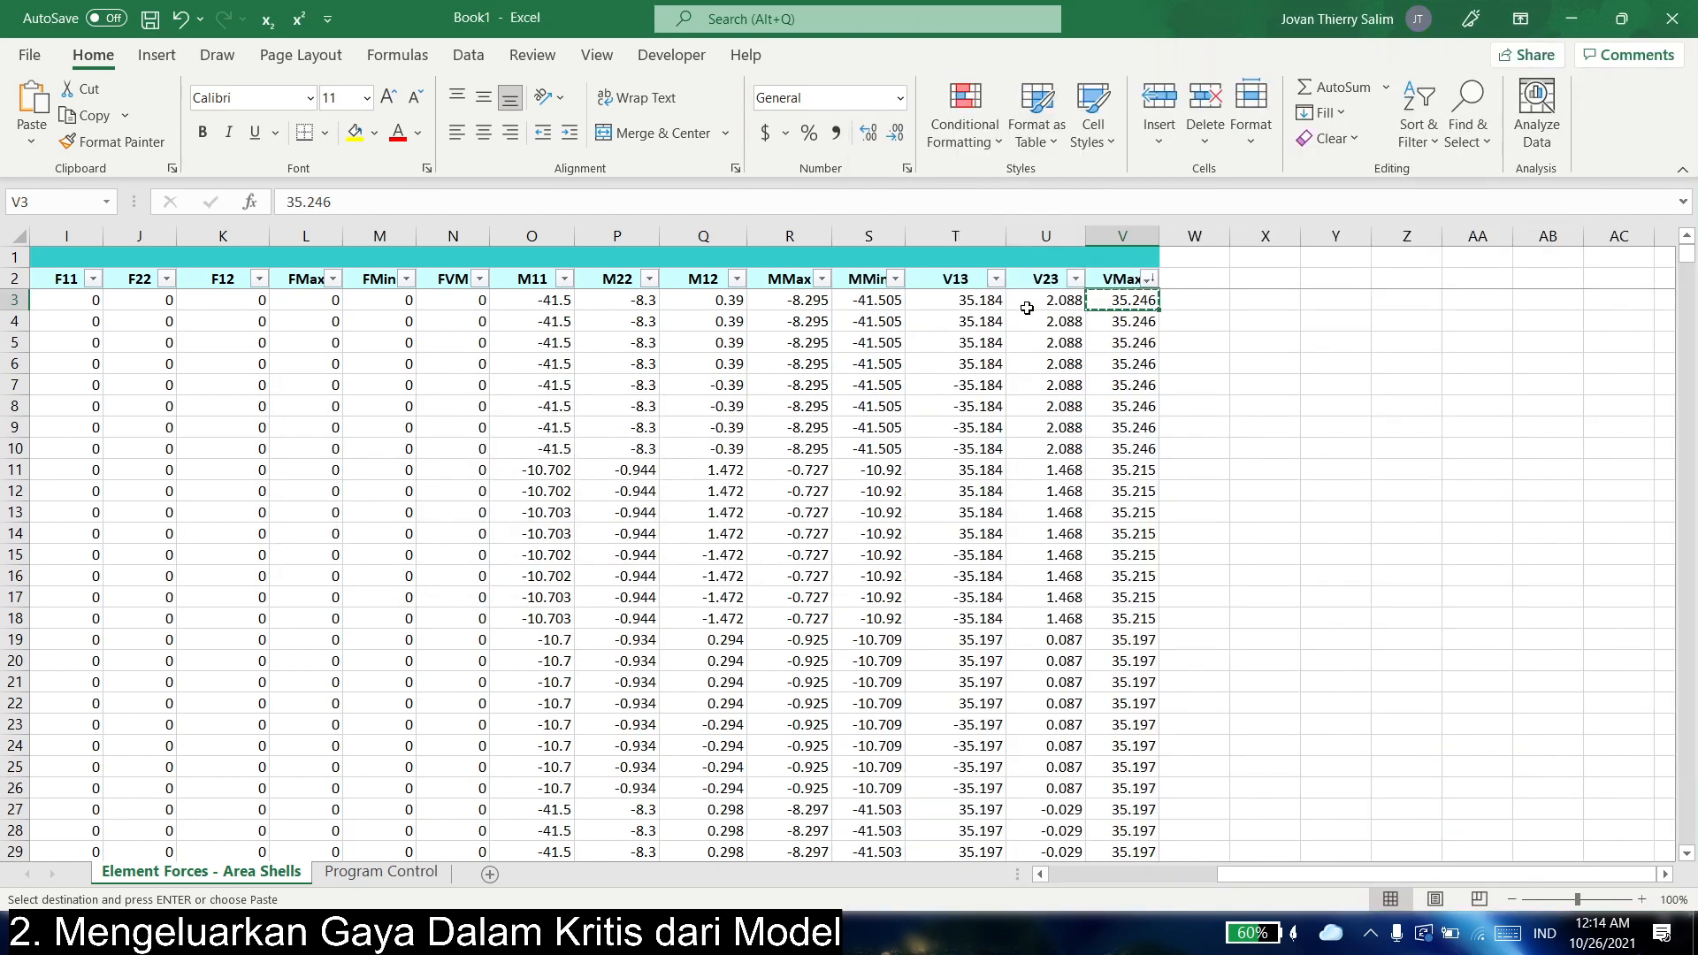
click(1162, 276)
click(1148, 279)
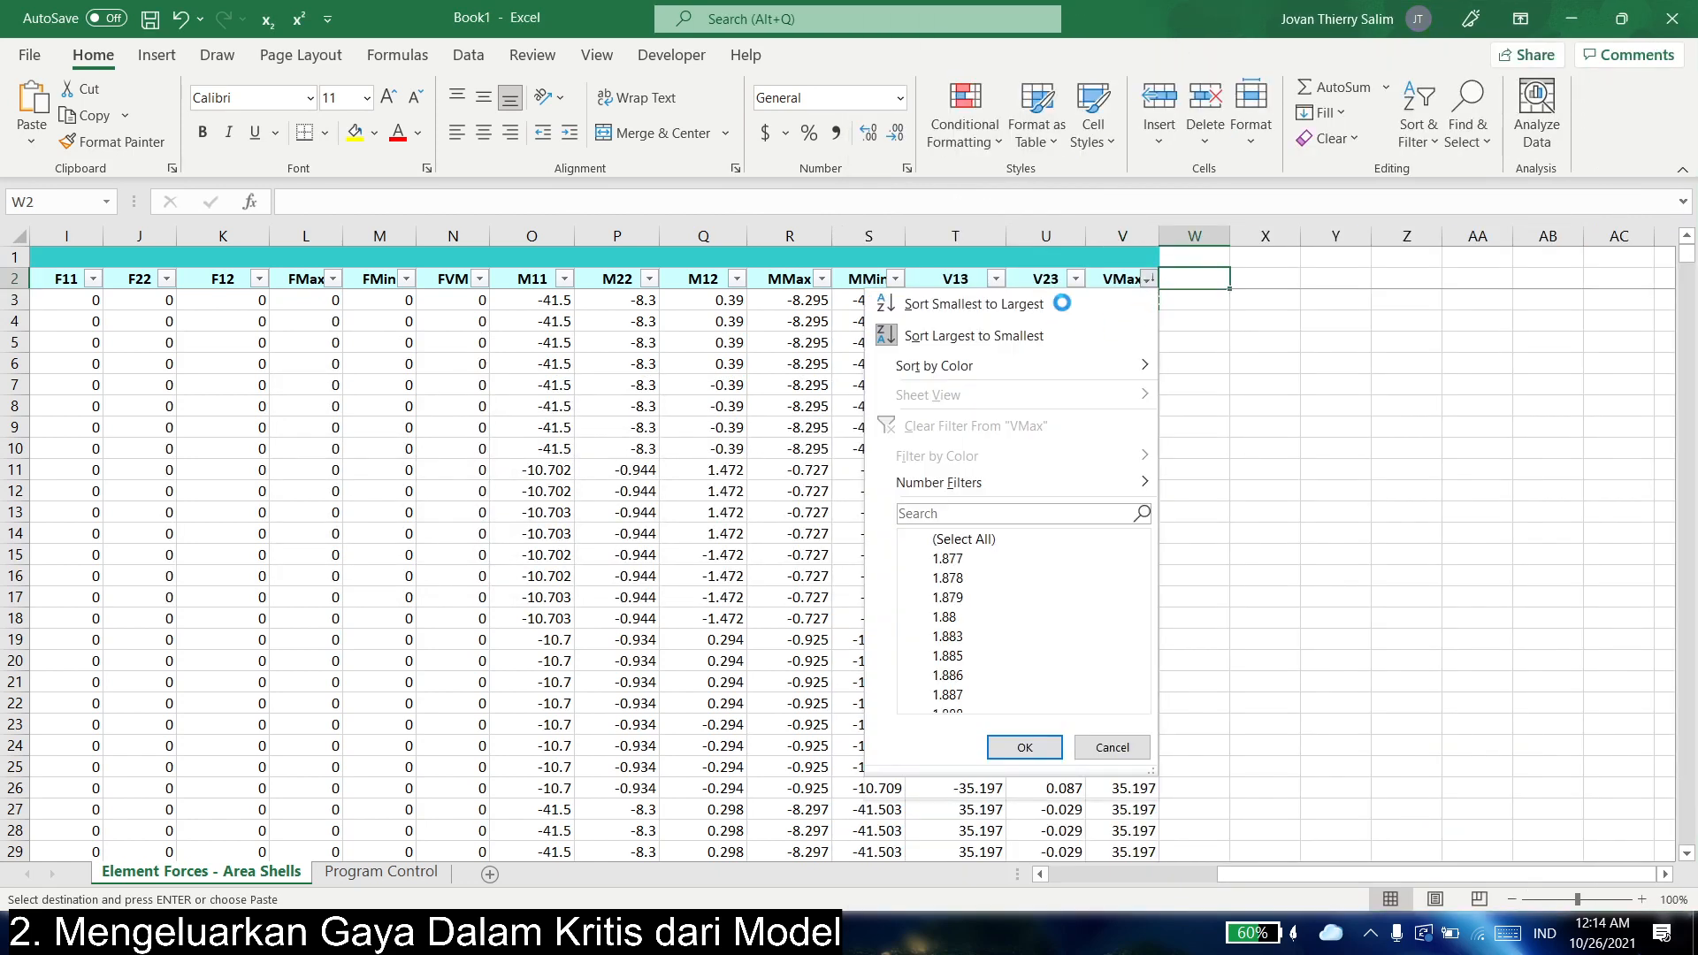
click(1055, 303)
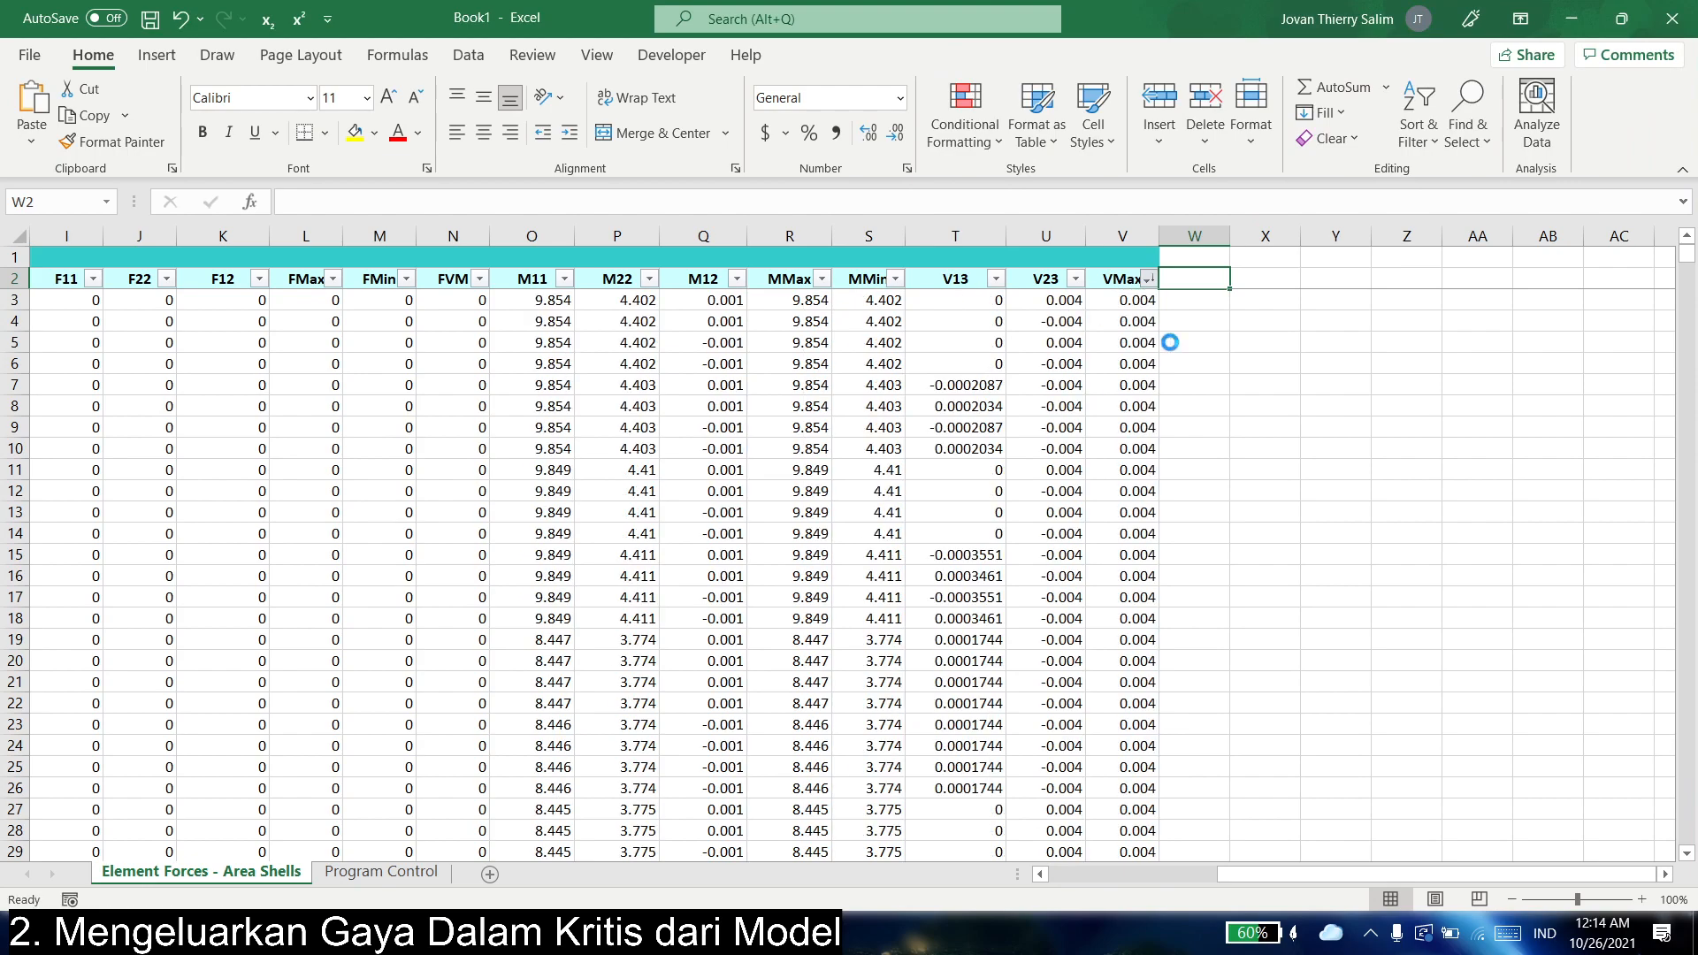
click(1140, 326)
scroll(1041, 455, down, 5)
scroll(1044, 458, up, 5)
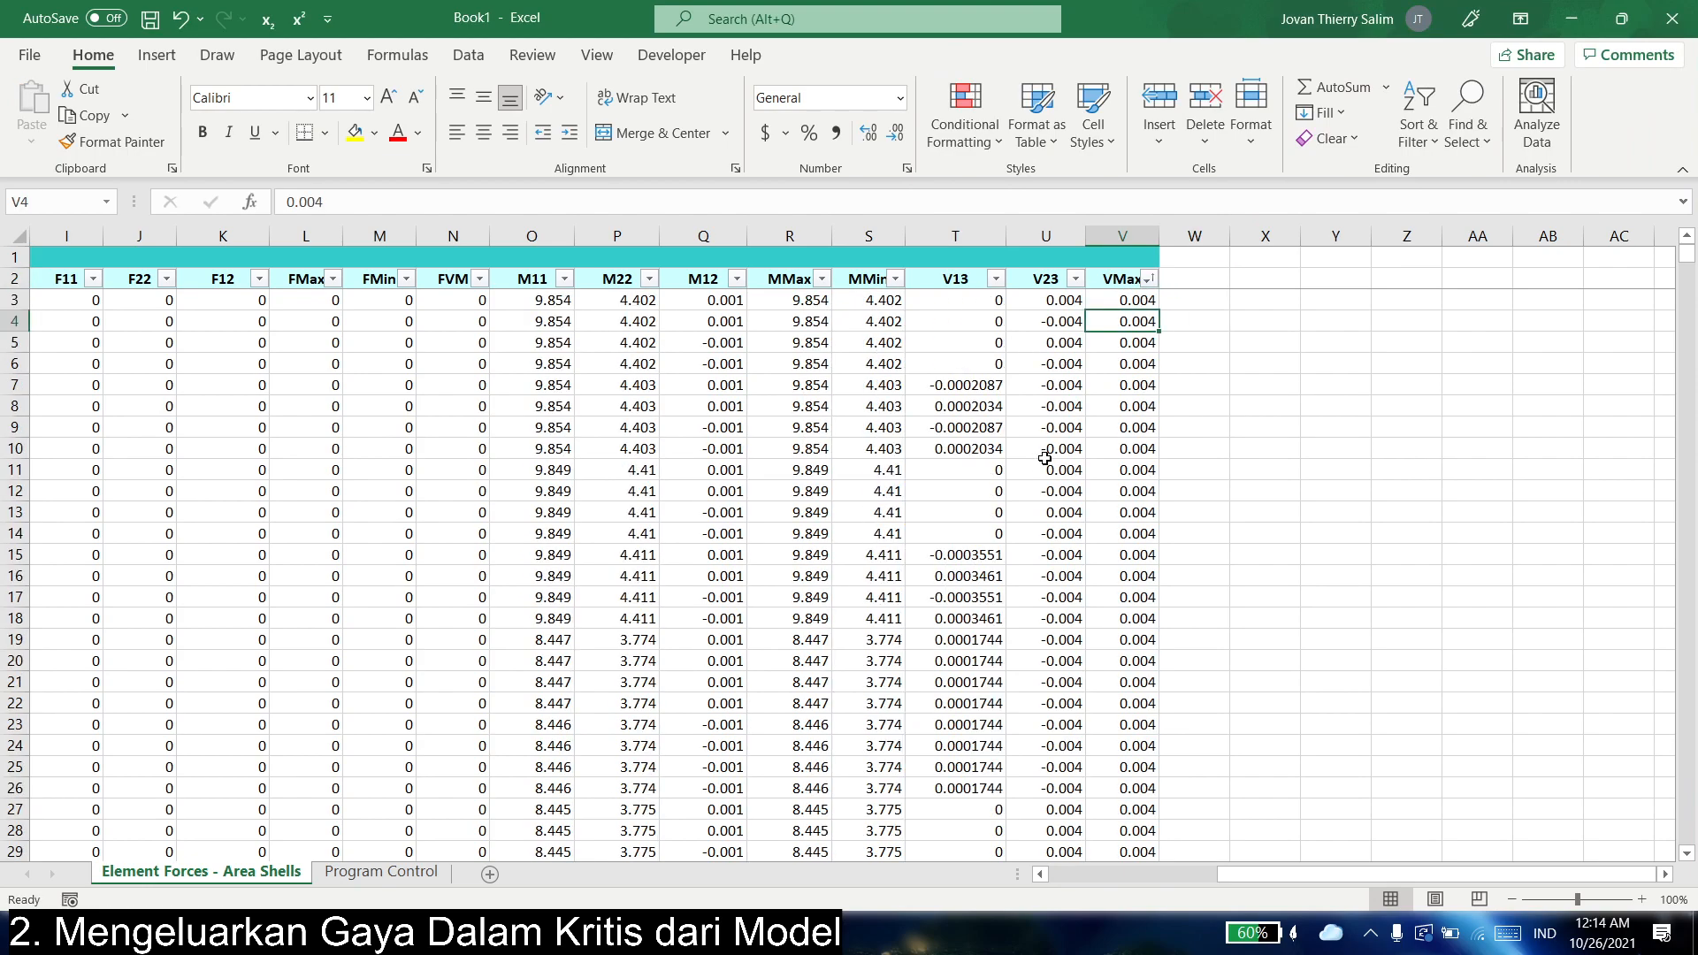
- Review the shell forces table, examining which columns matter for the slab: MMax, MMin and VMax
scroll(1044, 458, left, 8)
scroll(1044, 458, right, 8)
scroll(900, 462, left, 8)
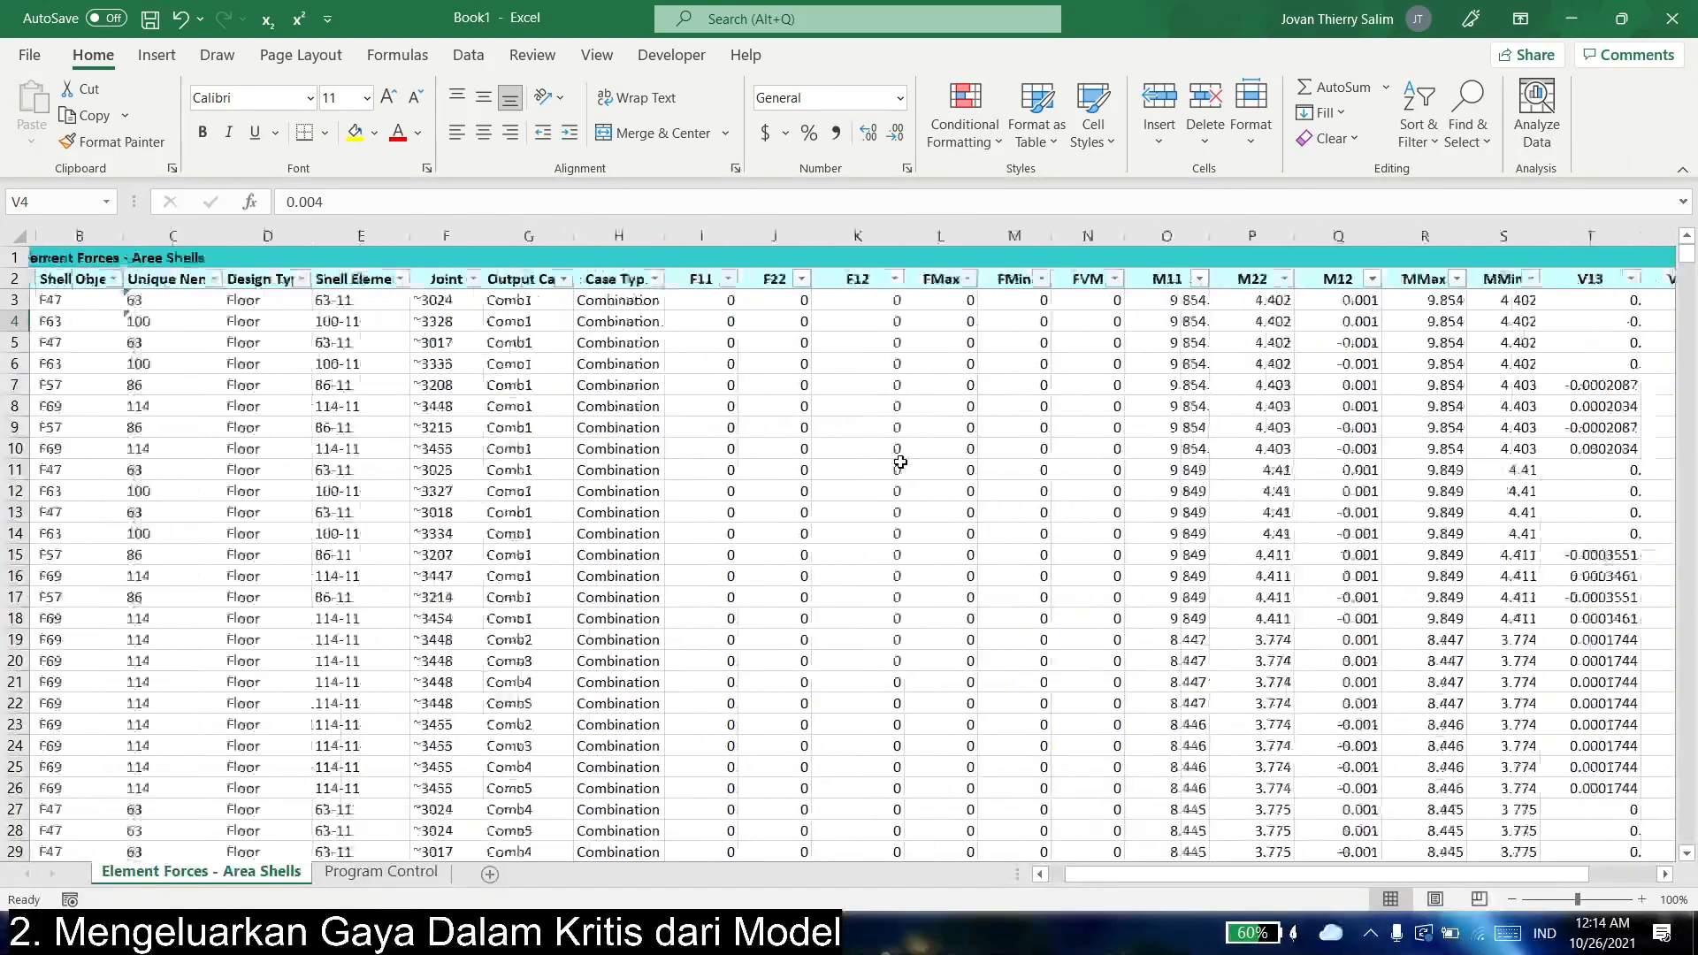
scroll(1080, 415, right, 8)
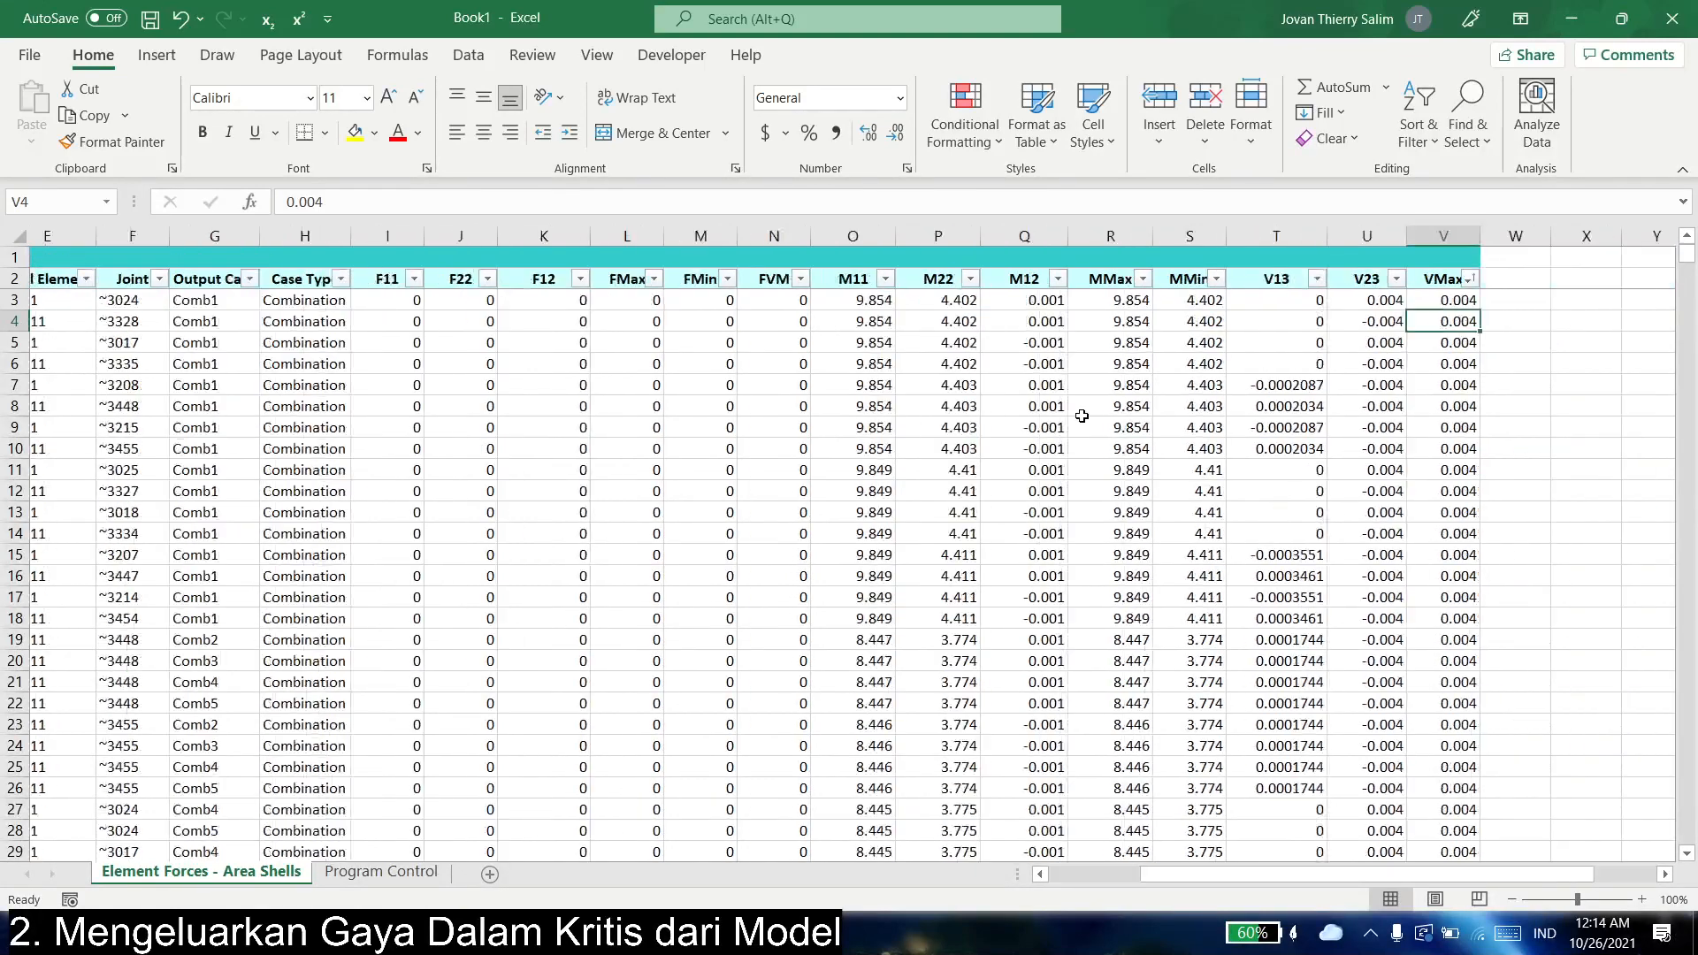
drag(797, 283, 868, 279)
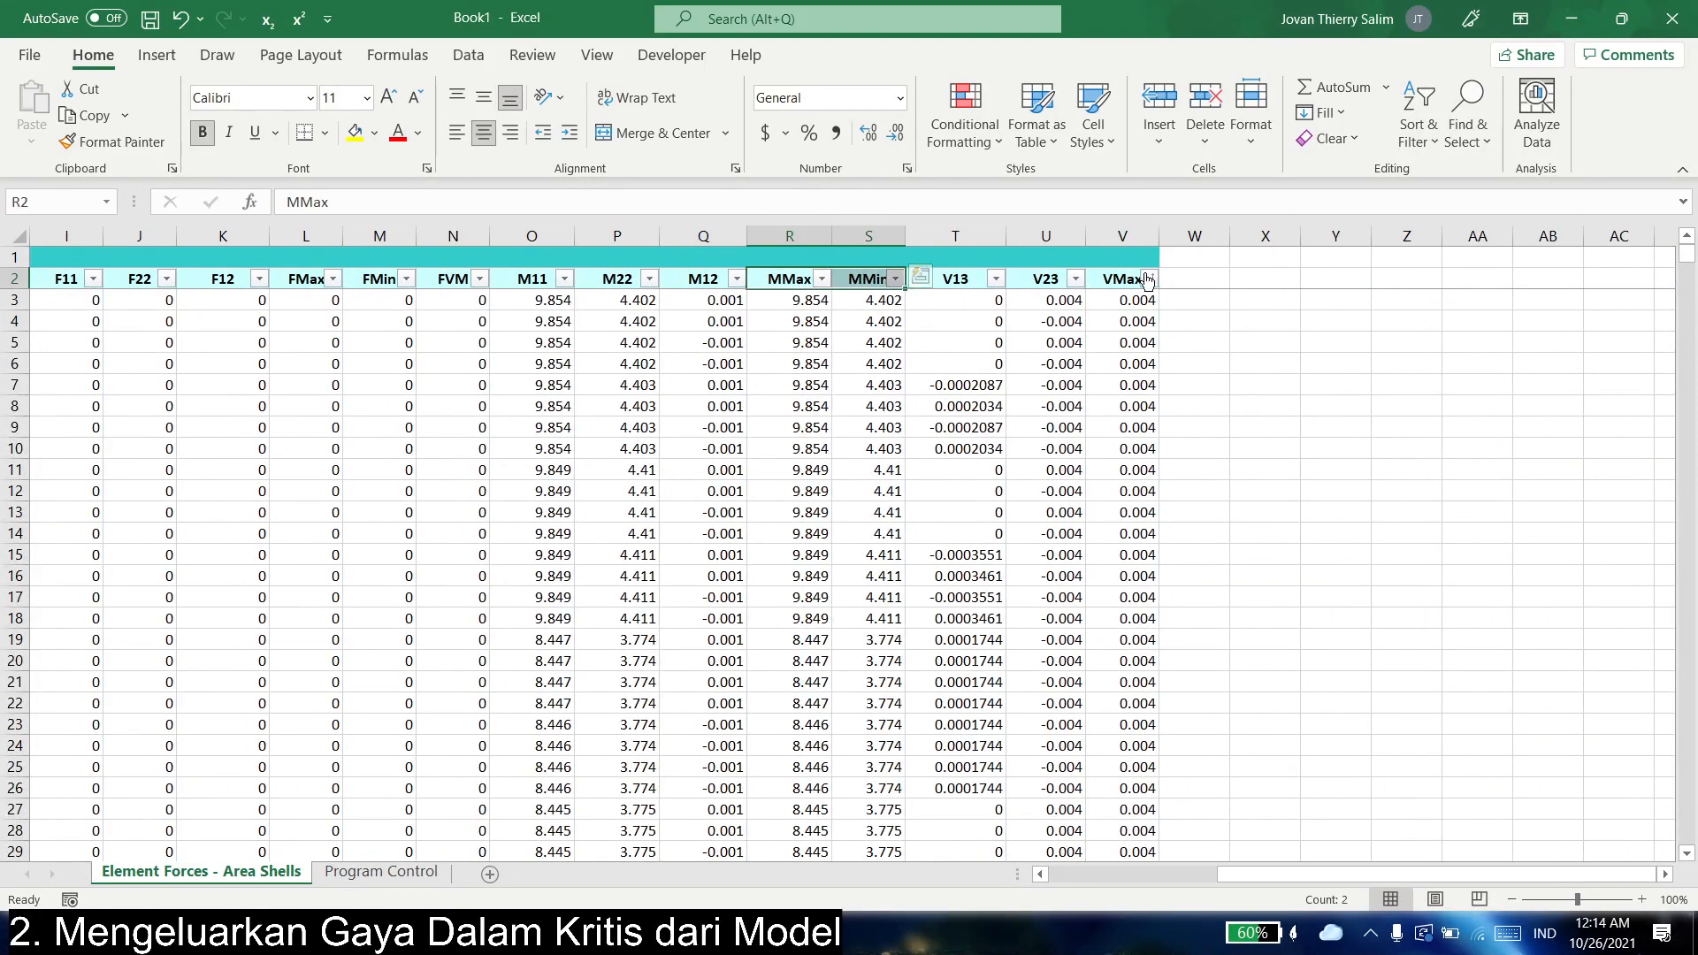
ctrl+click(1120, 280)
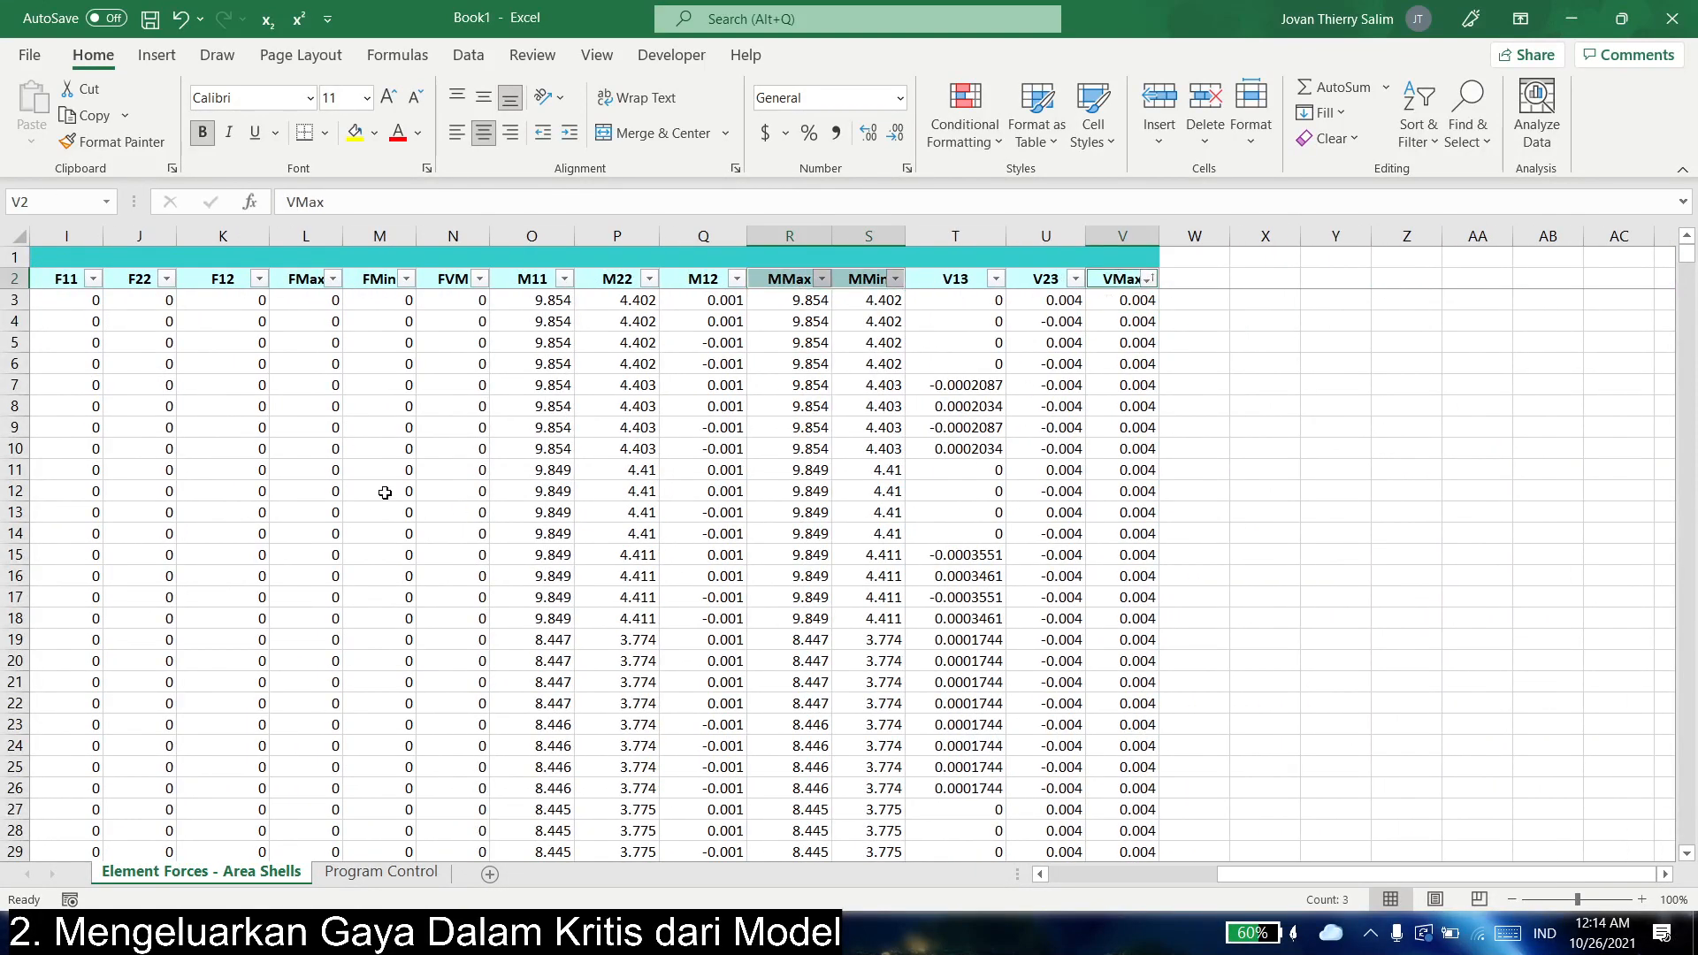
scroll(416, 499, left, 8)
click(841, 491)
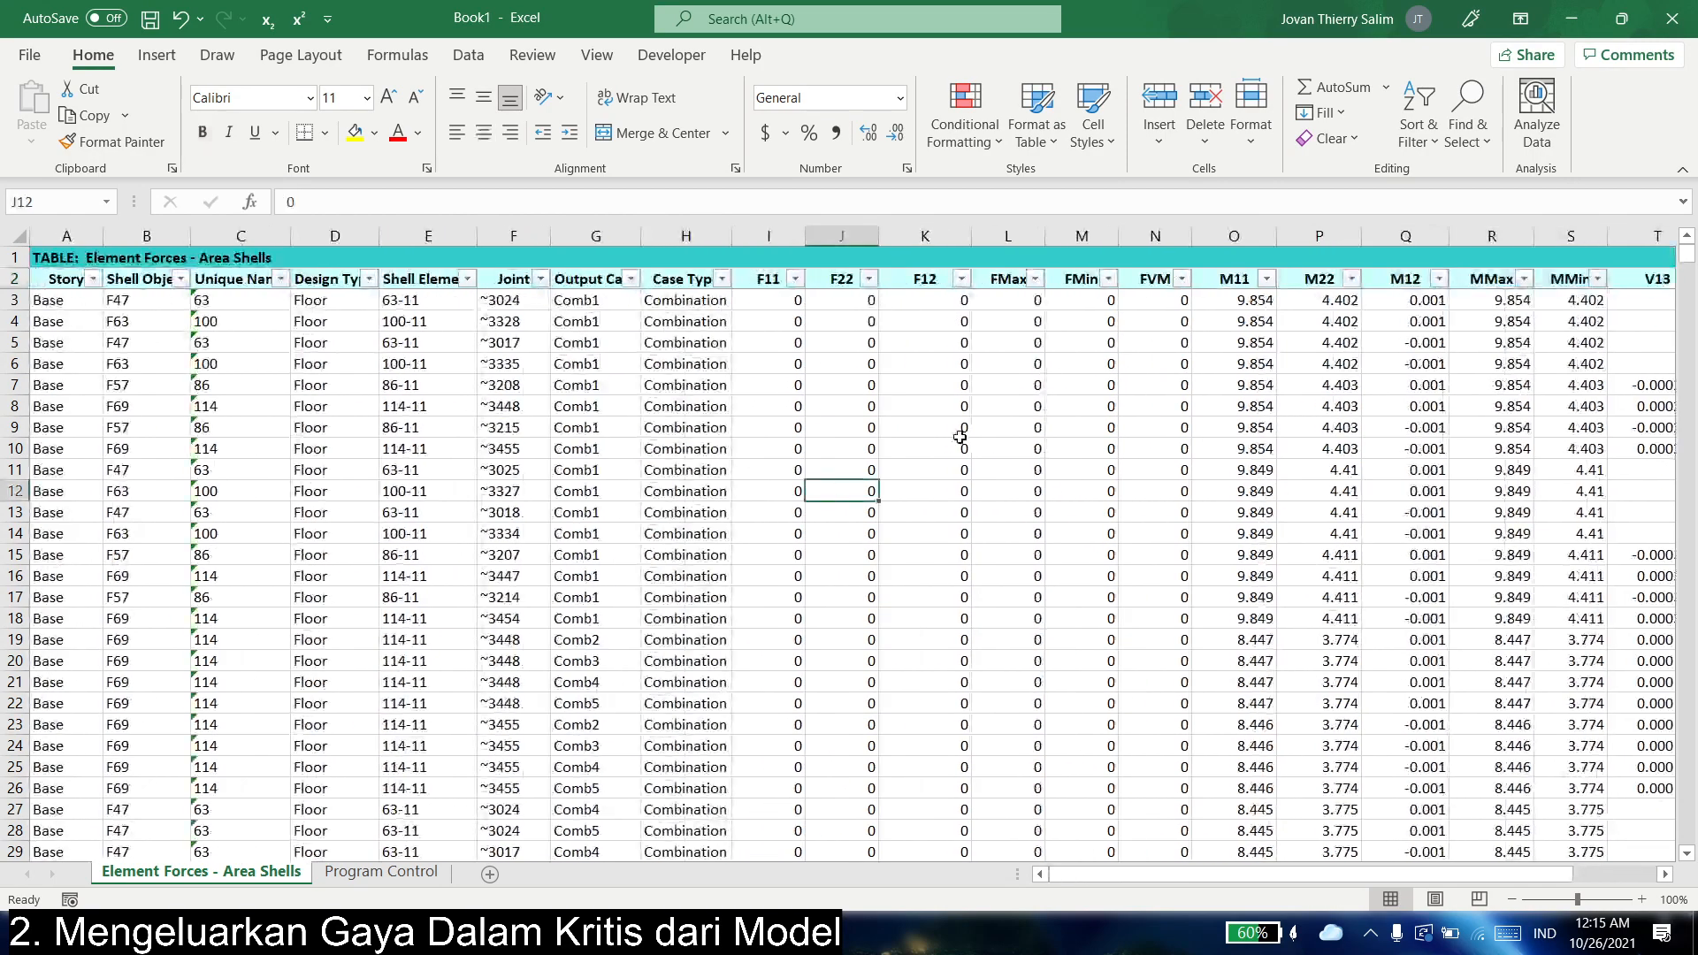
- Close the exported shell forces workbook without saving and close the Element Forces - Area Shells table in ETABS
click(1672, 17)
click(963, 584)
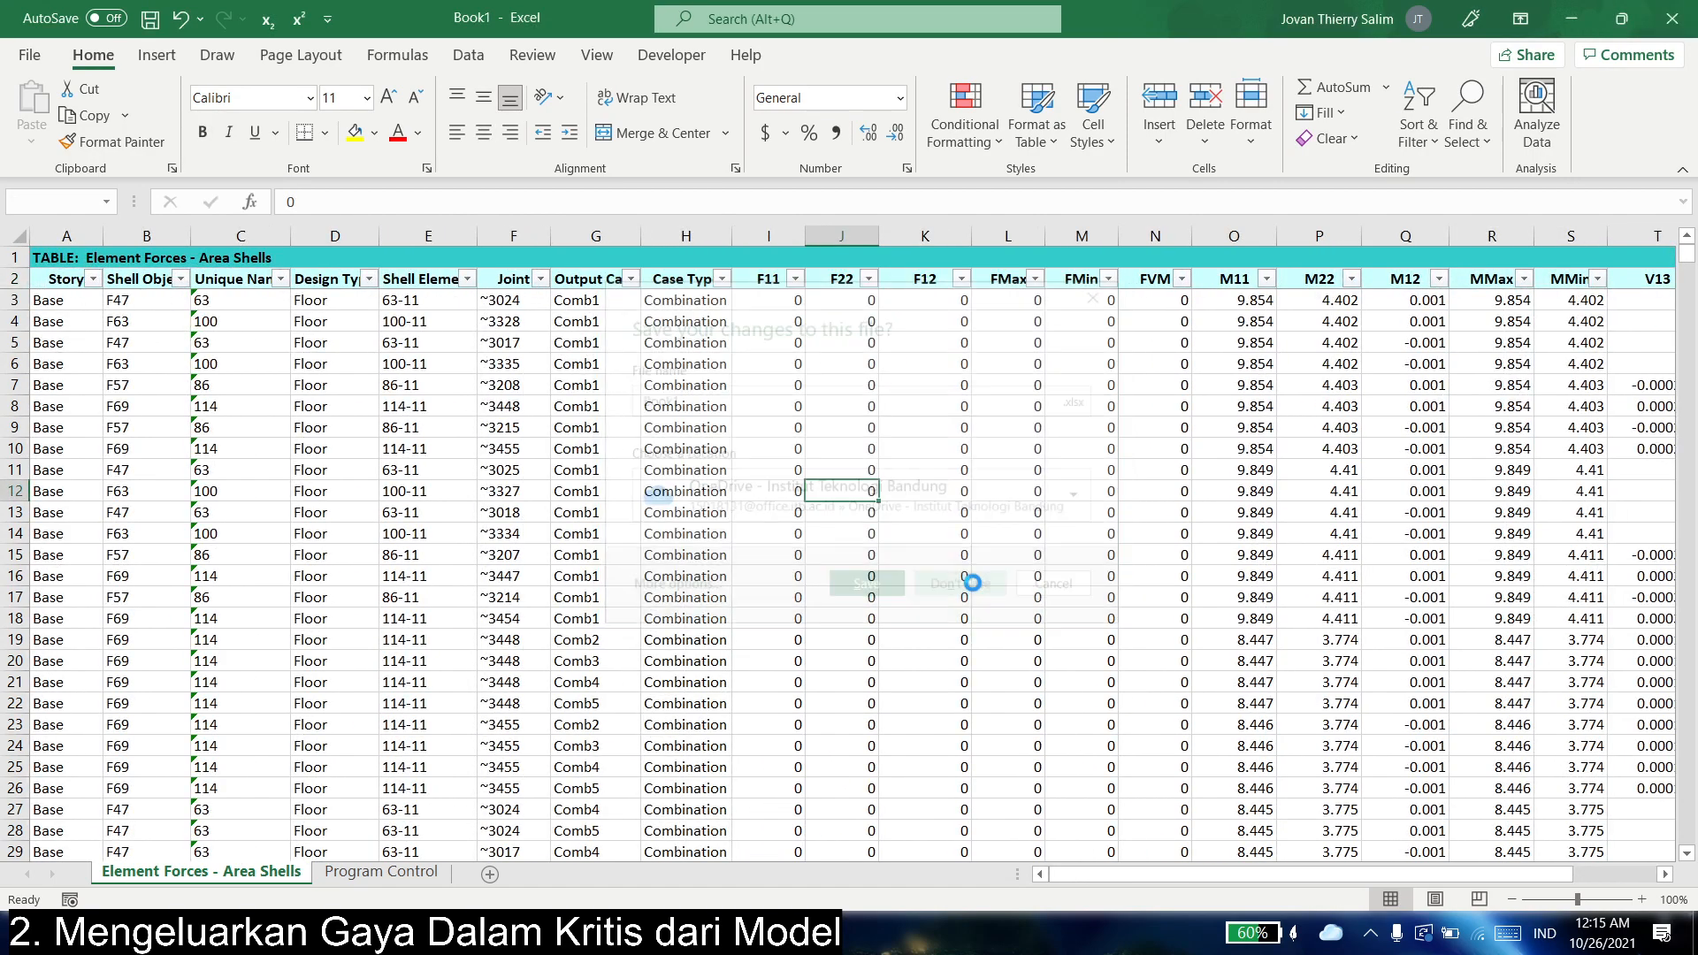
click(1433, 486)
click(644, 359)
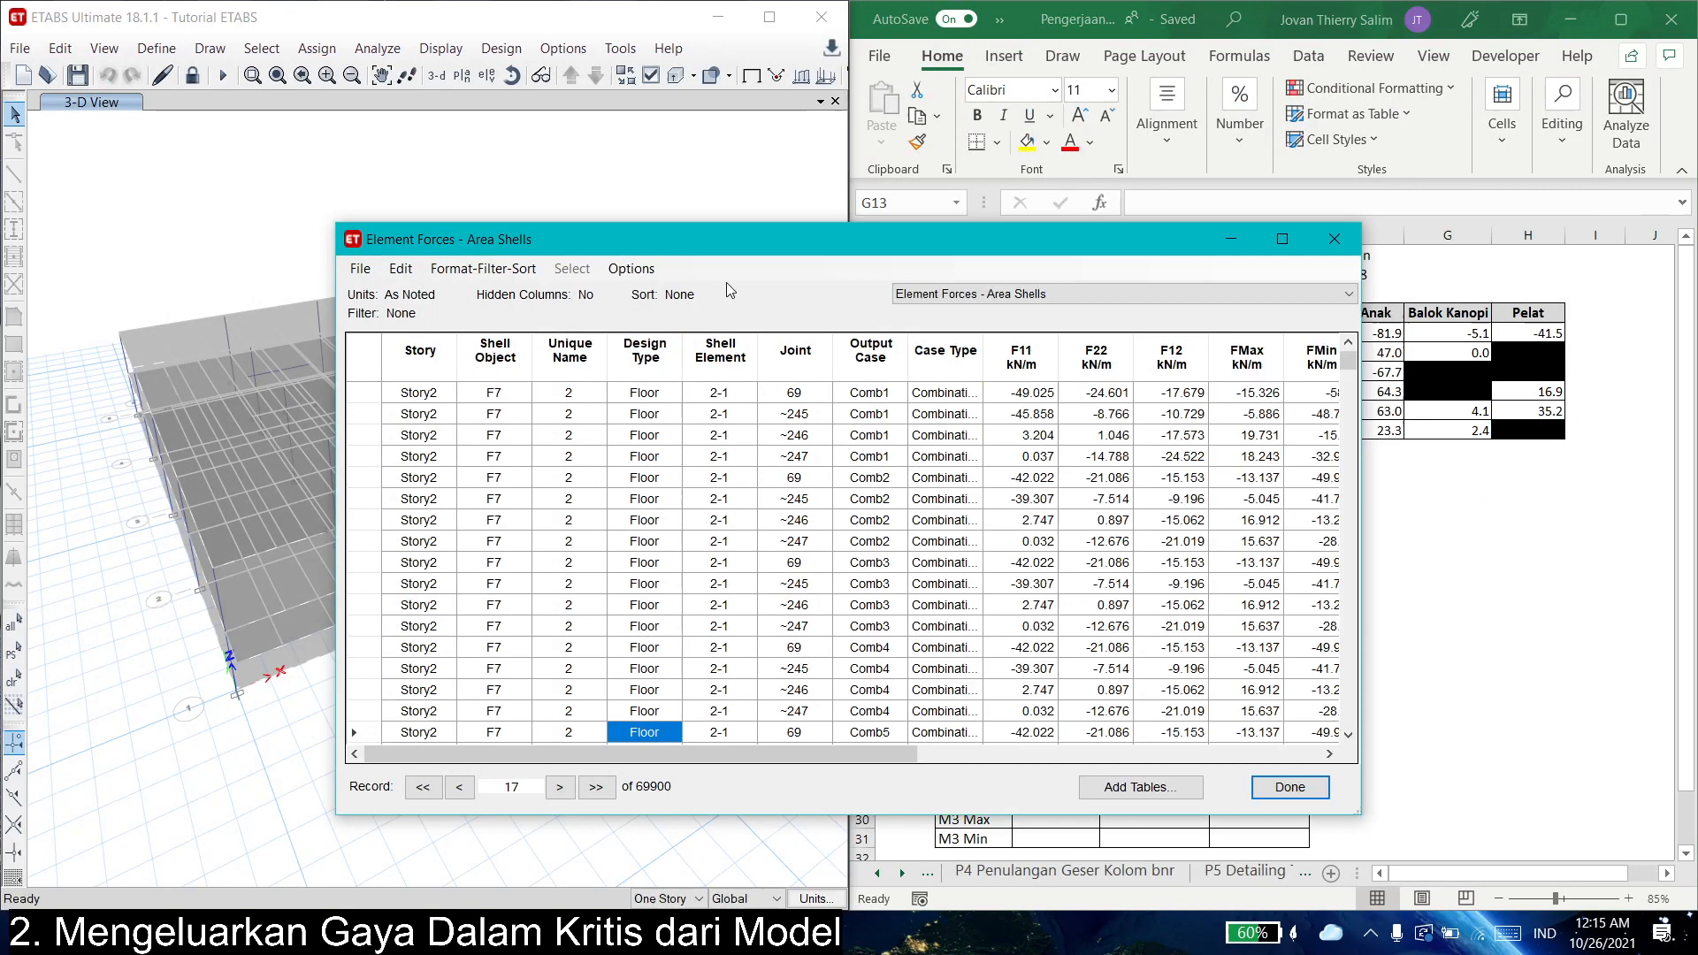
click(1335, 240)
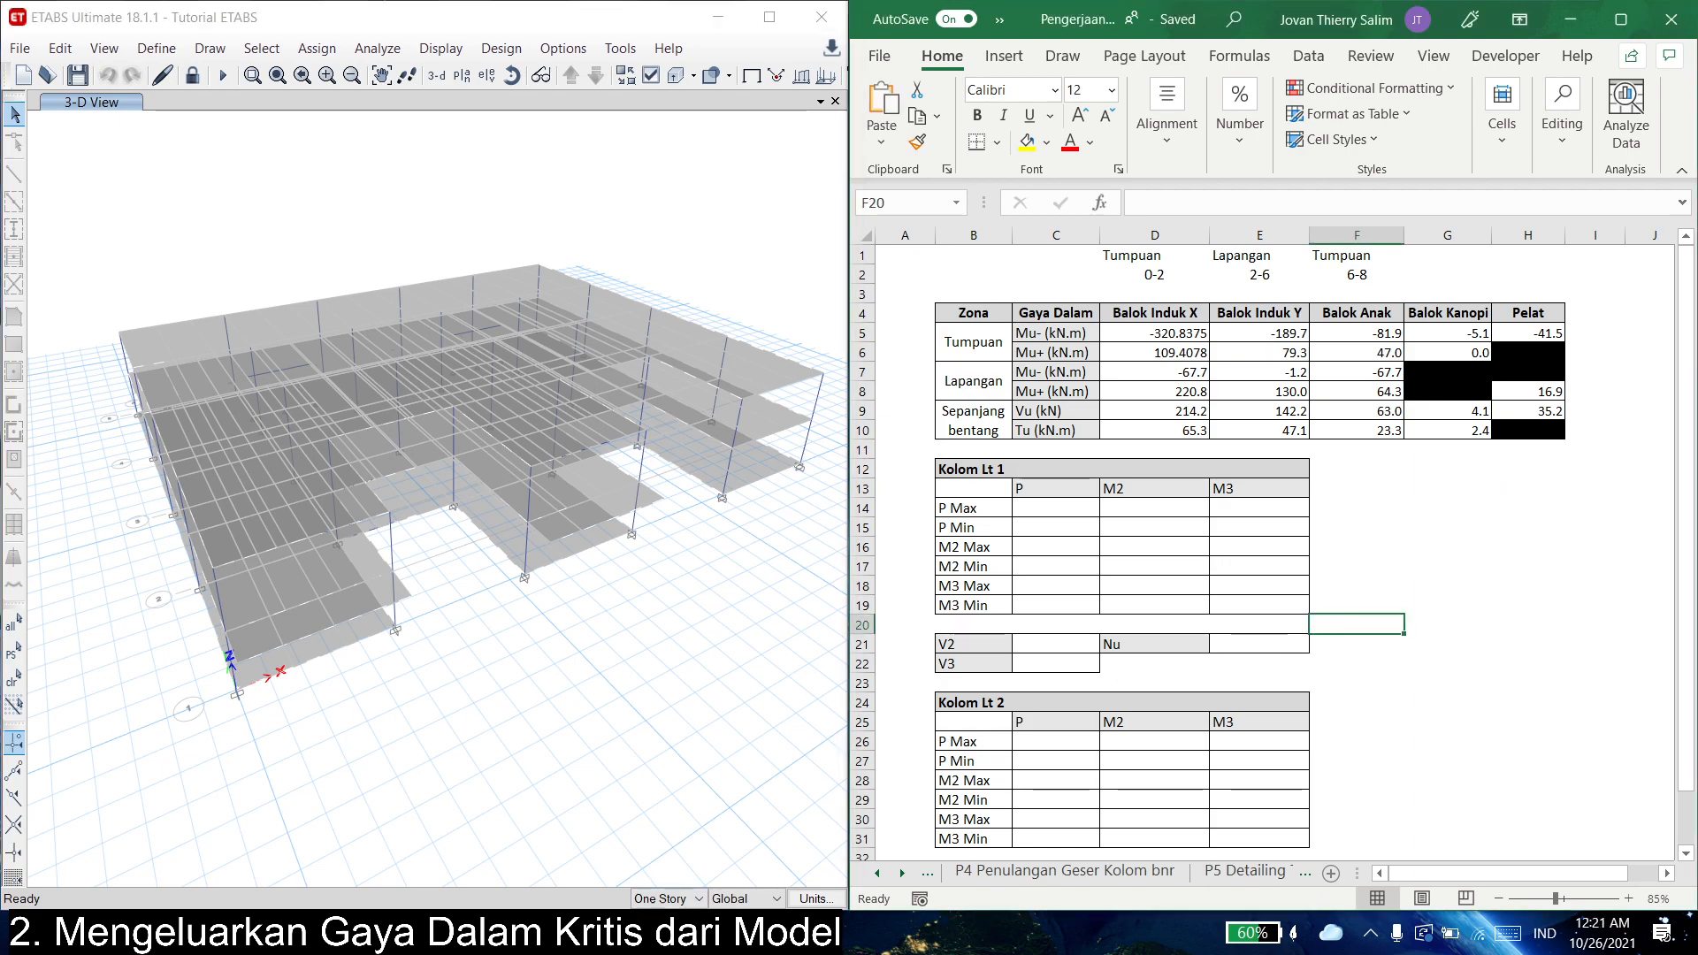
key(alt+Tab)
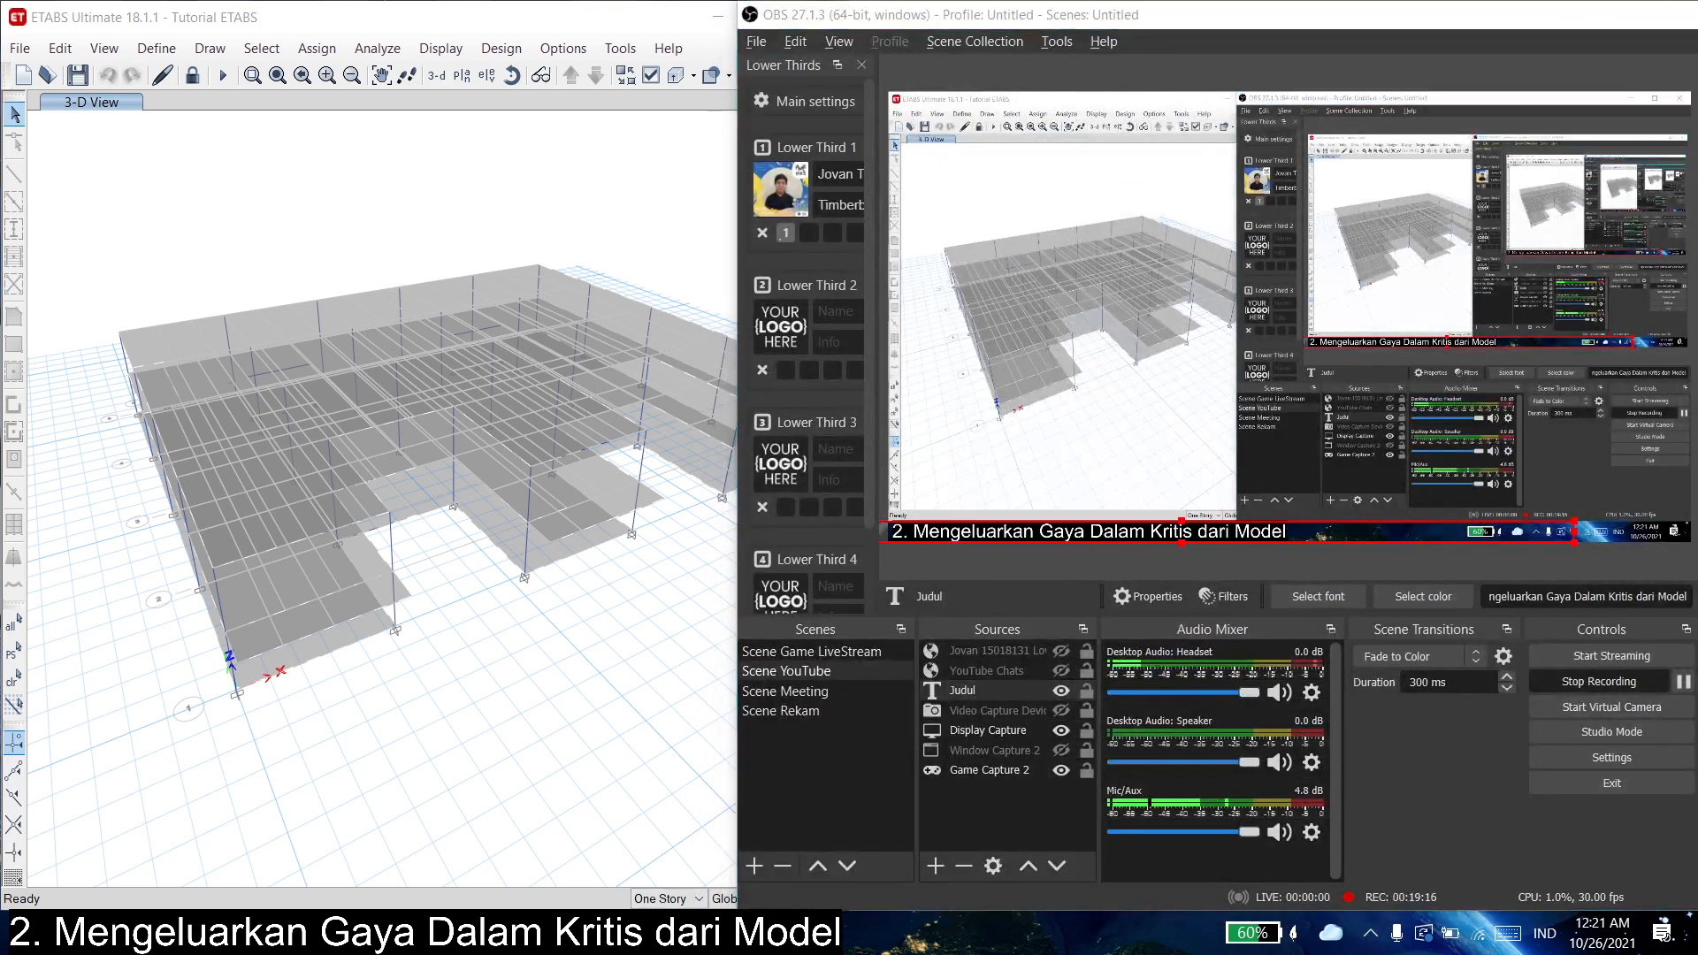
key(alt+Tab)
shift+middle_drag(563, 648, 509, 628)
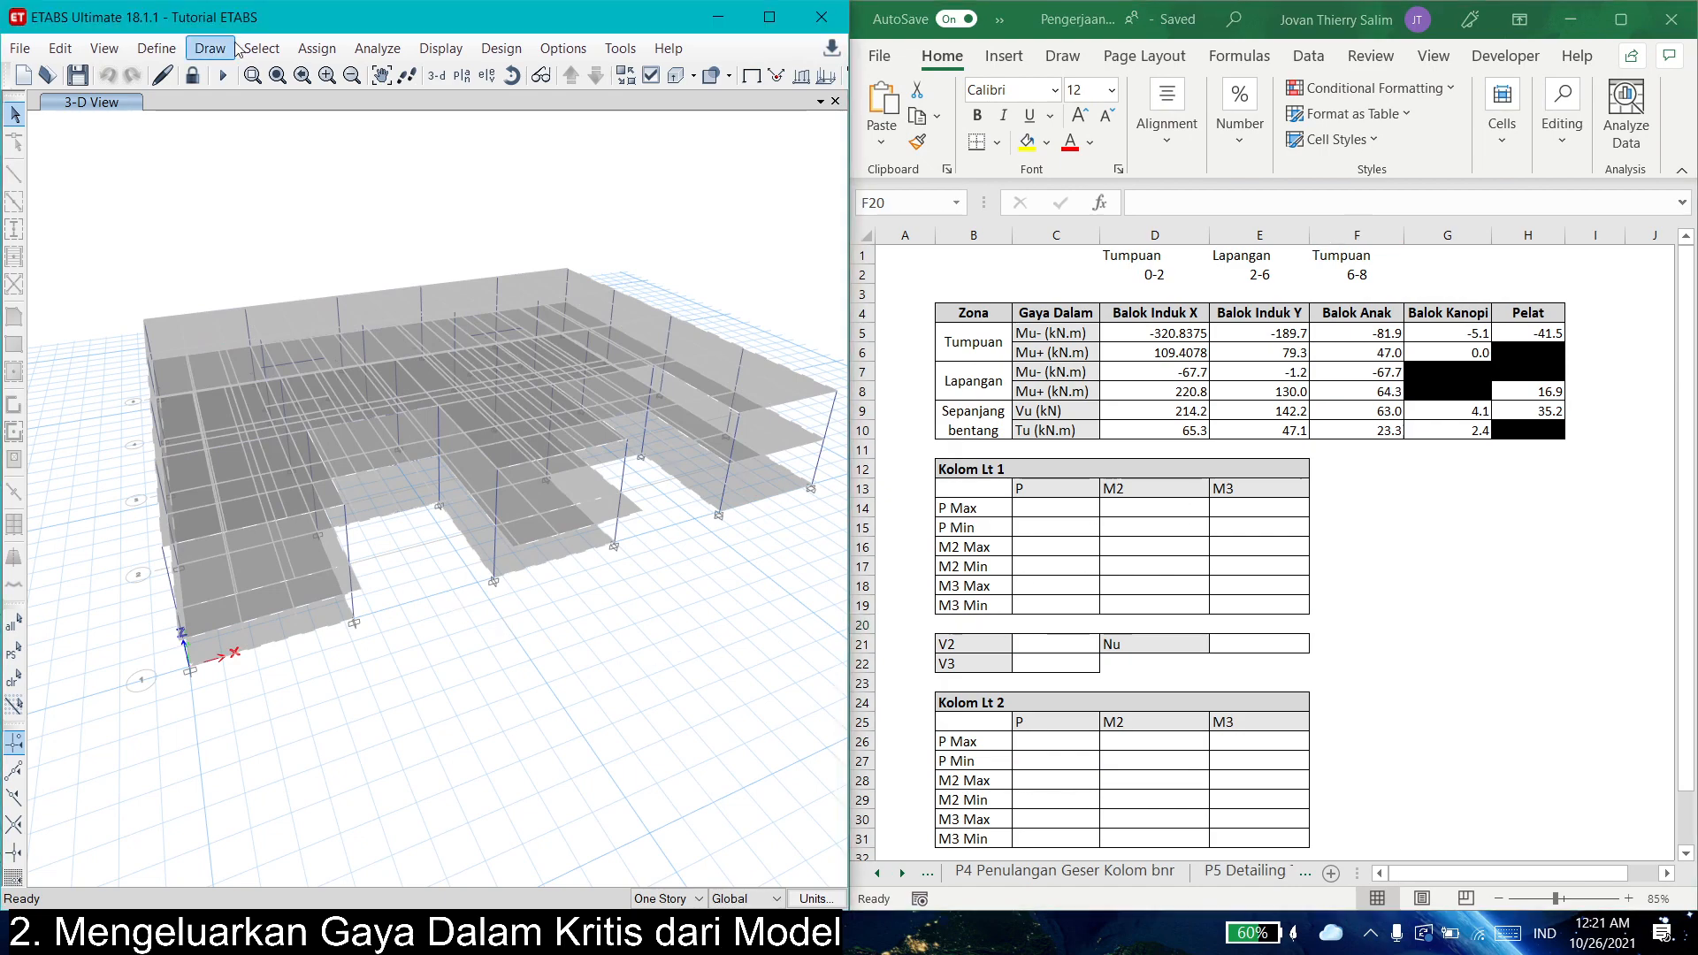
- Select all frames in the ETABS model that have the Kolom Lt 1 frame property
click(262, 48)
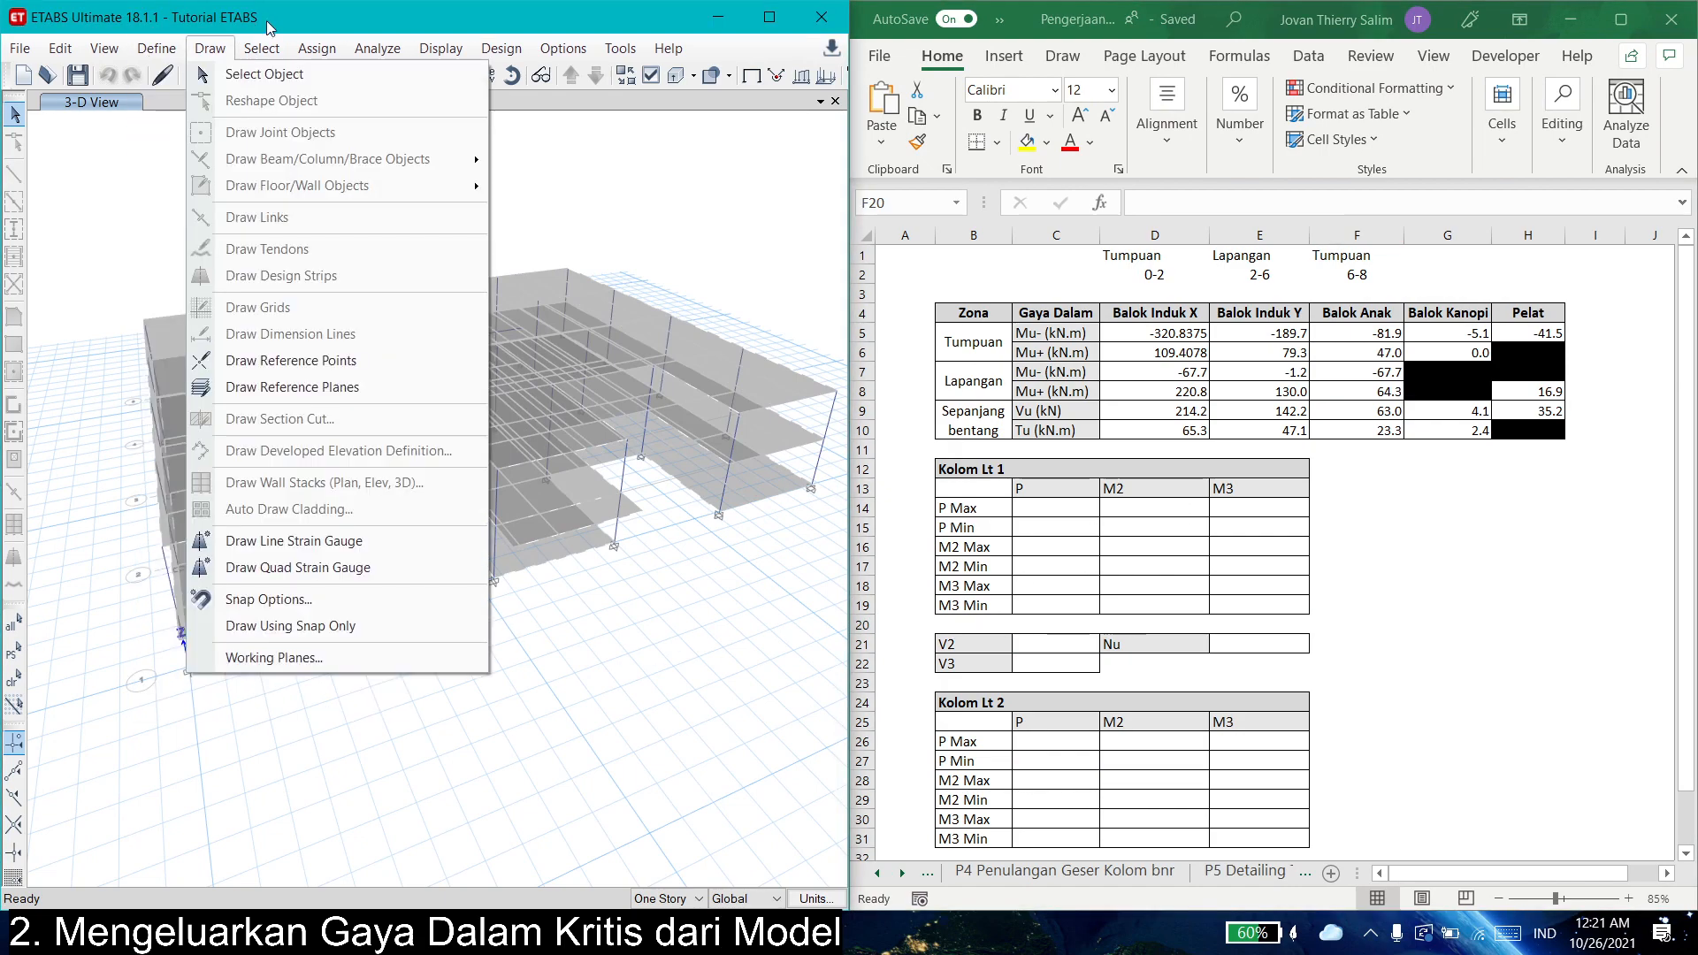
click(264, 48)
click(265, 48)
mouse_move(296, 76)
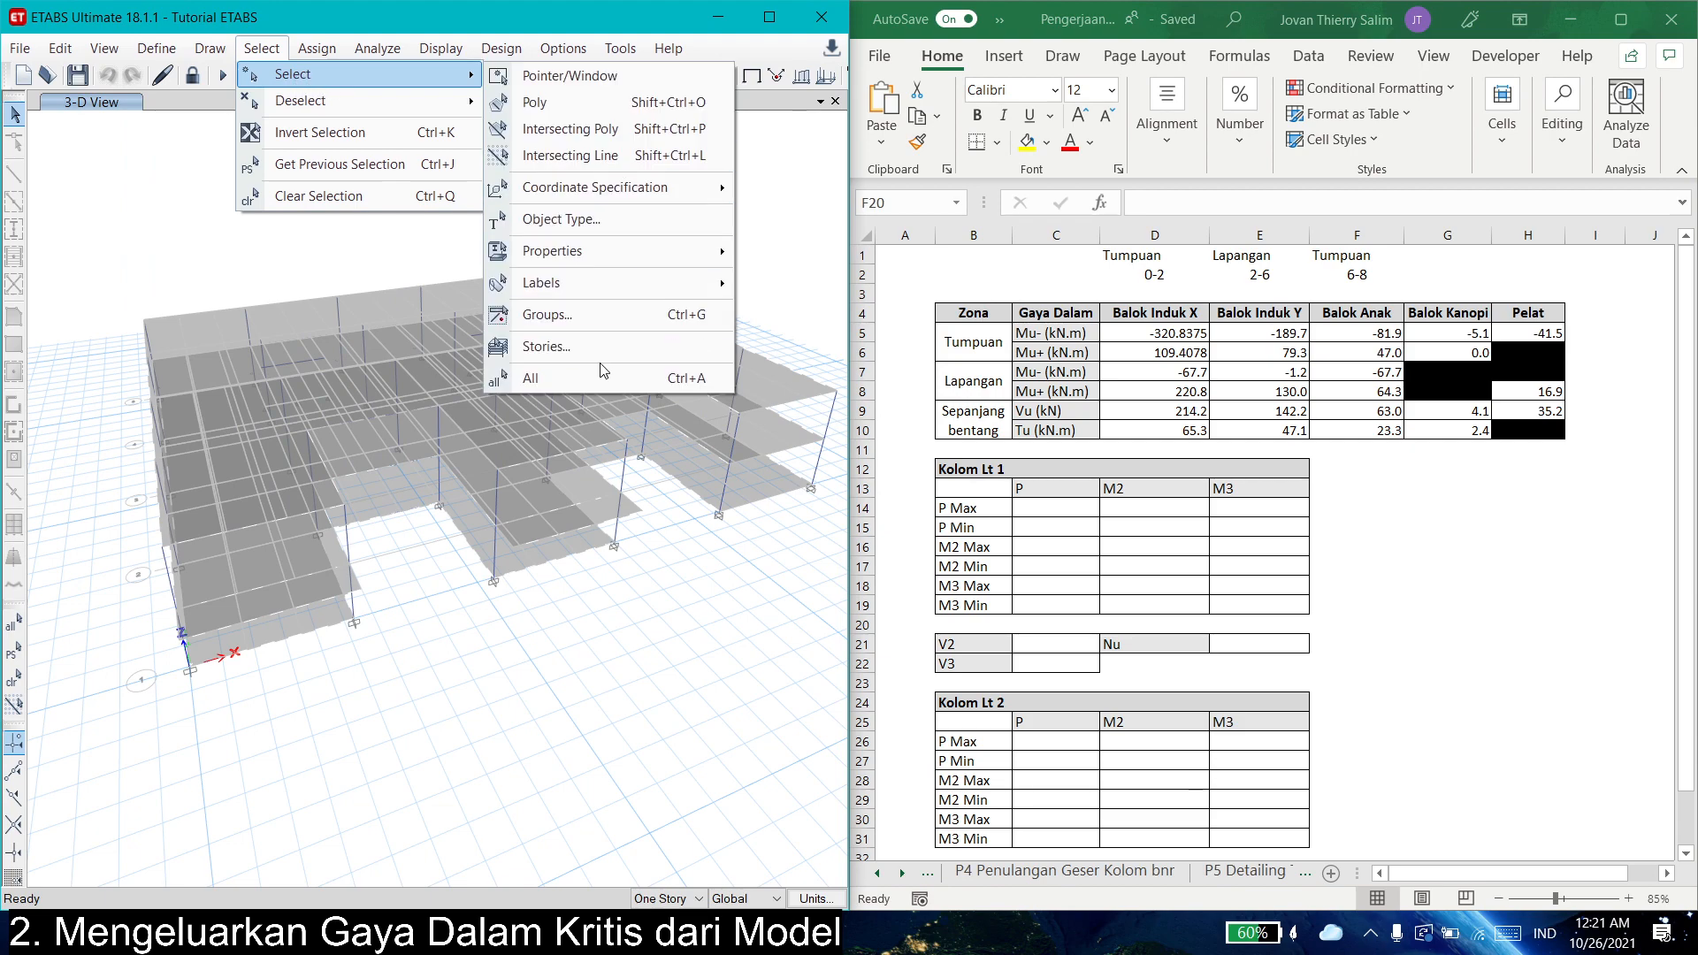
mouse_move(619, 252)
click(831, 285)
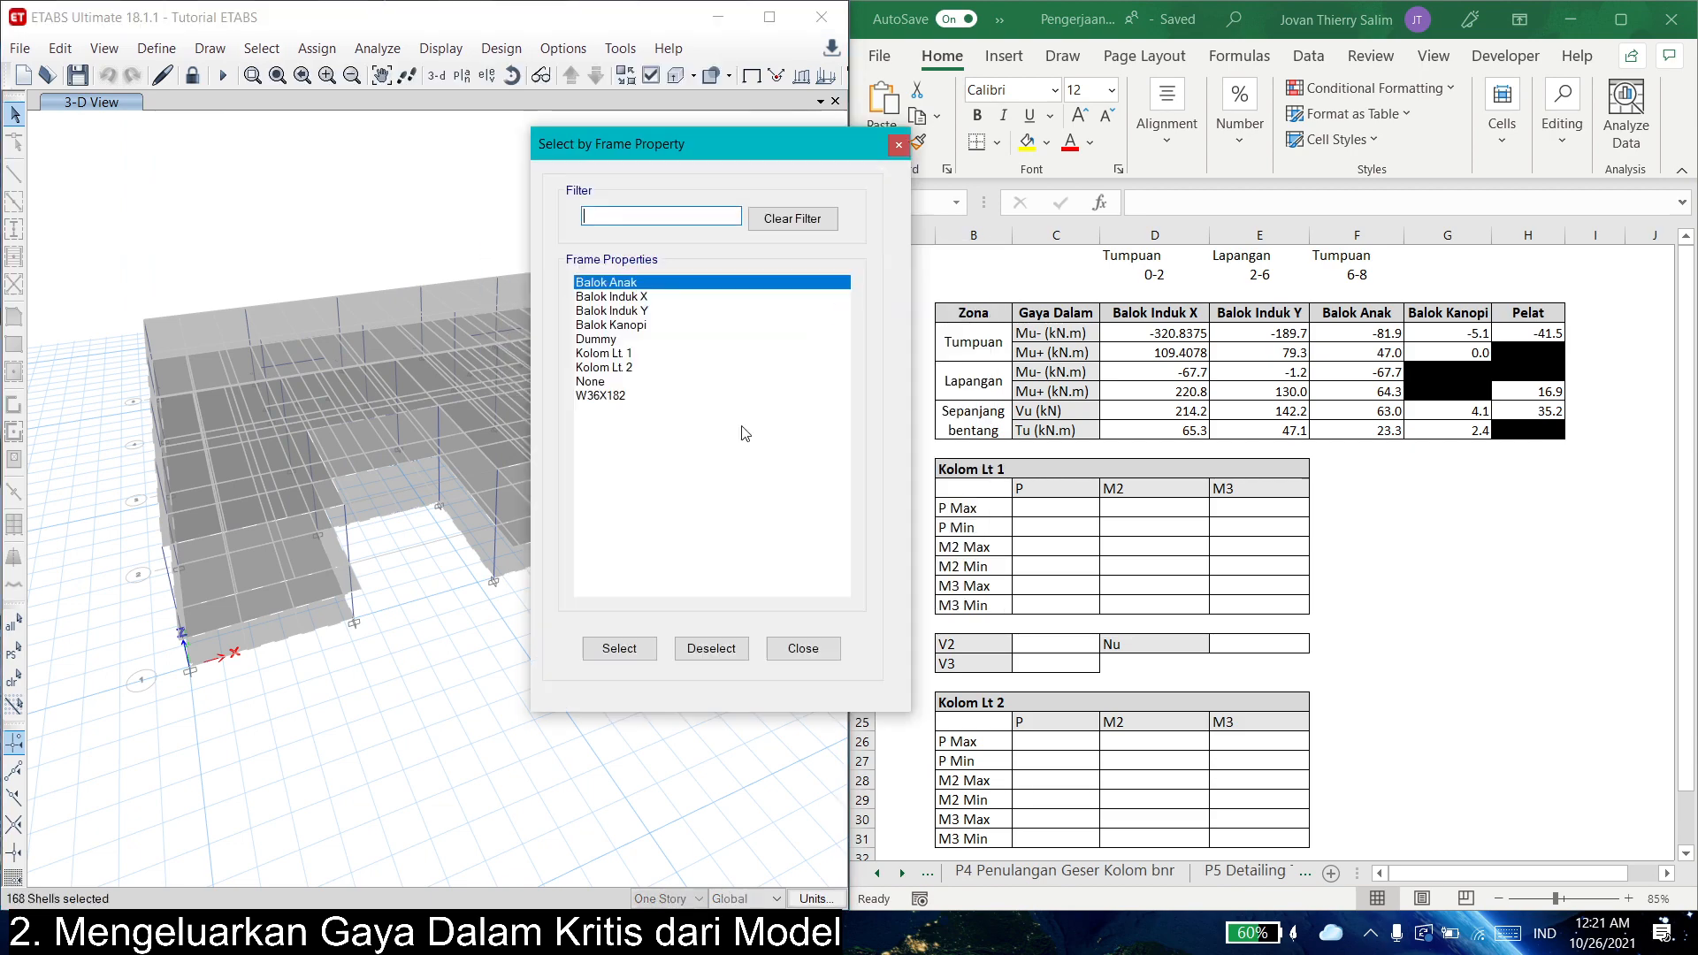
drag(626, 366, 619, 352)
click(619, 649)
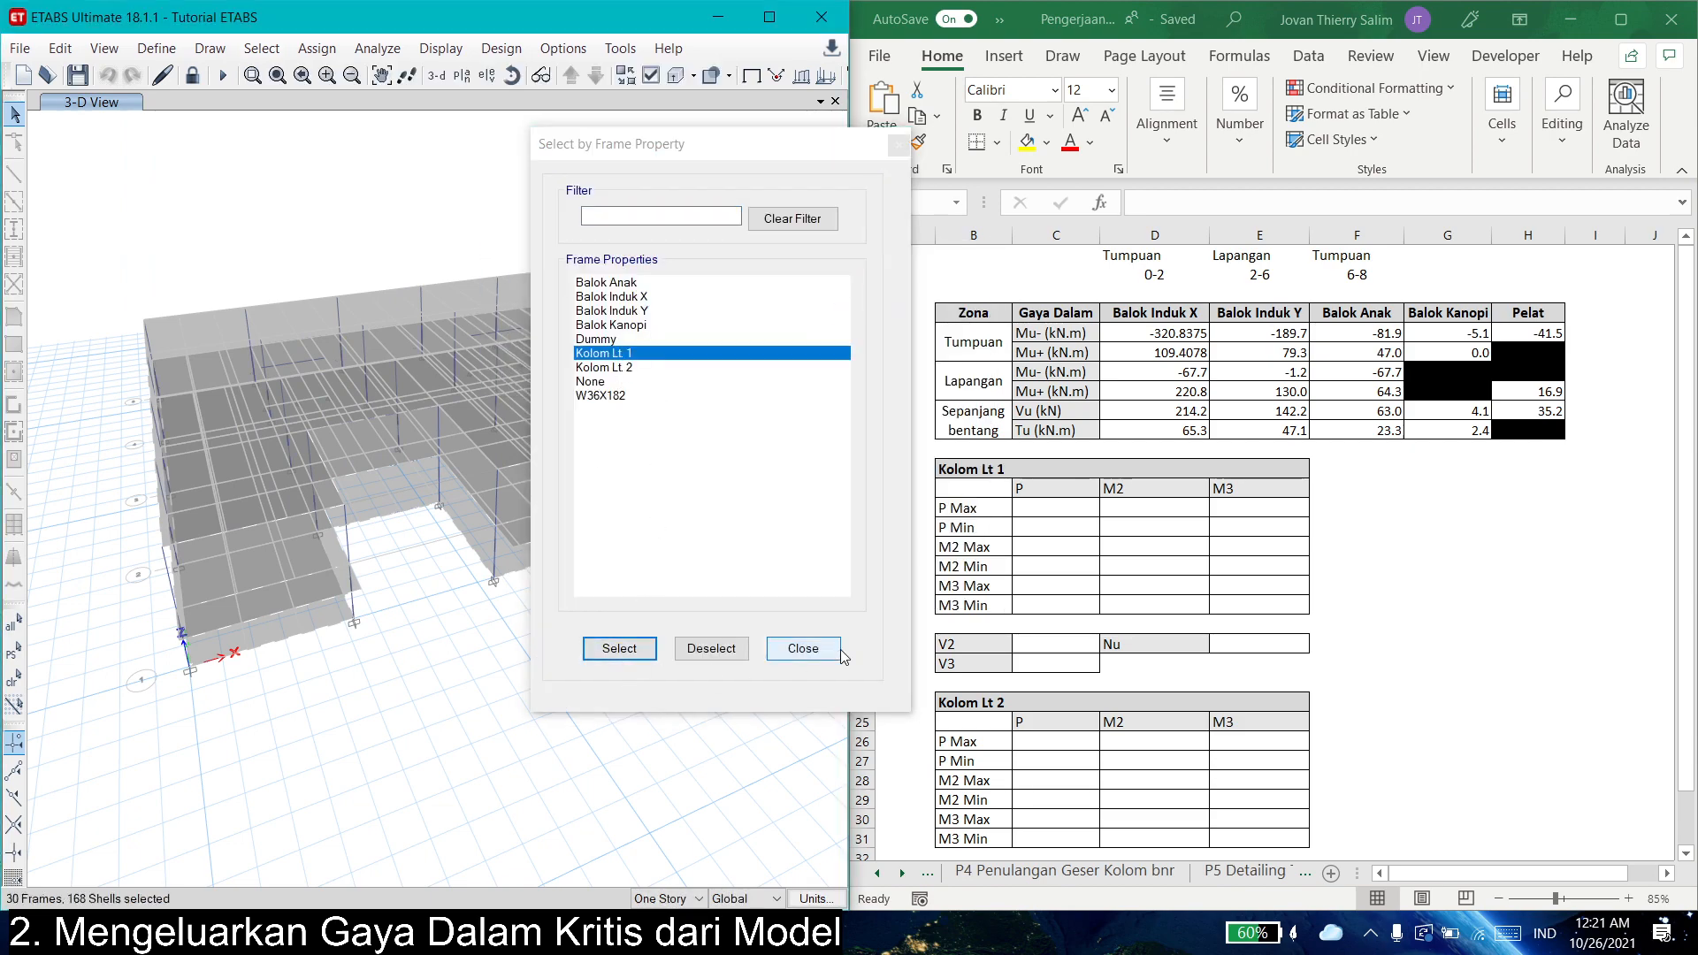
click(802, 648)
- Replace the chosen area output table with Element Forces - Columns under Frame Output and display it for the selection
key(ctrl+t)
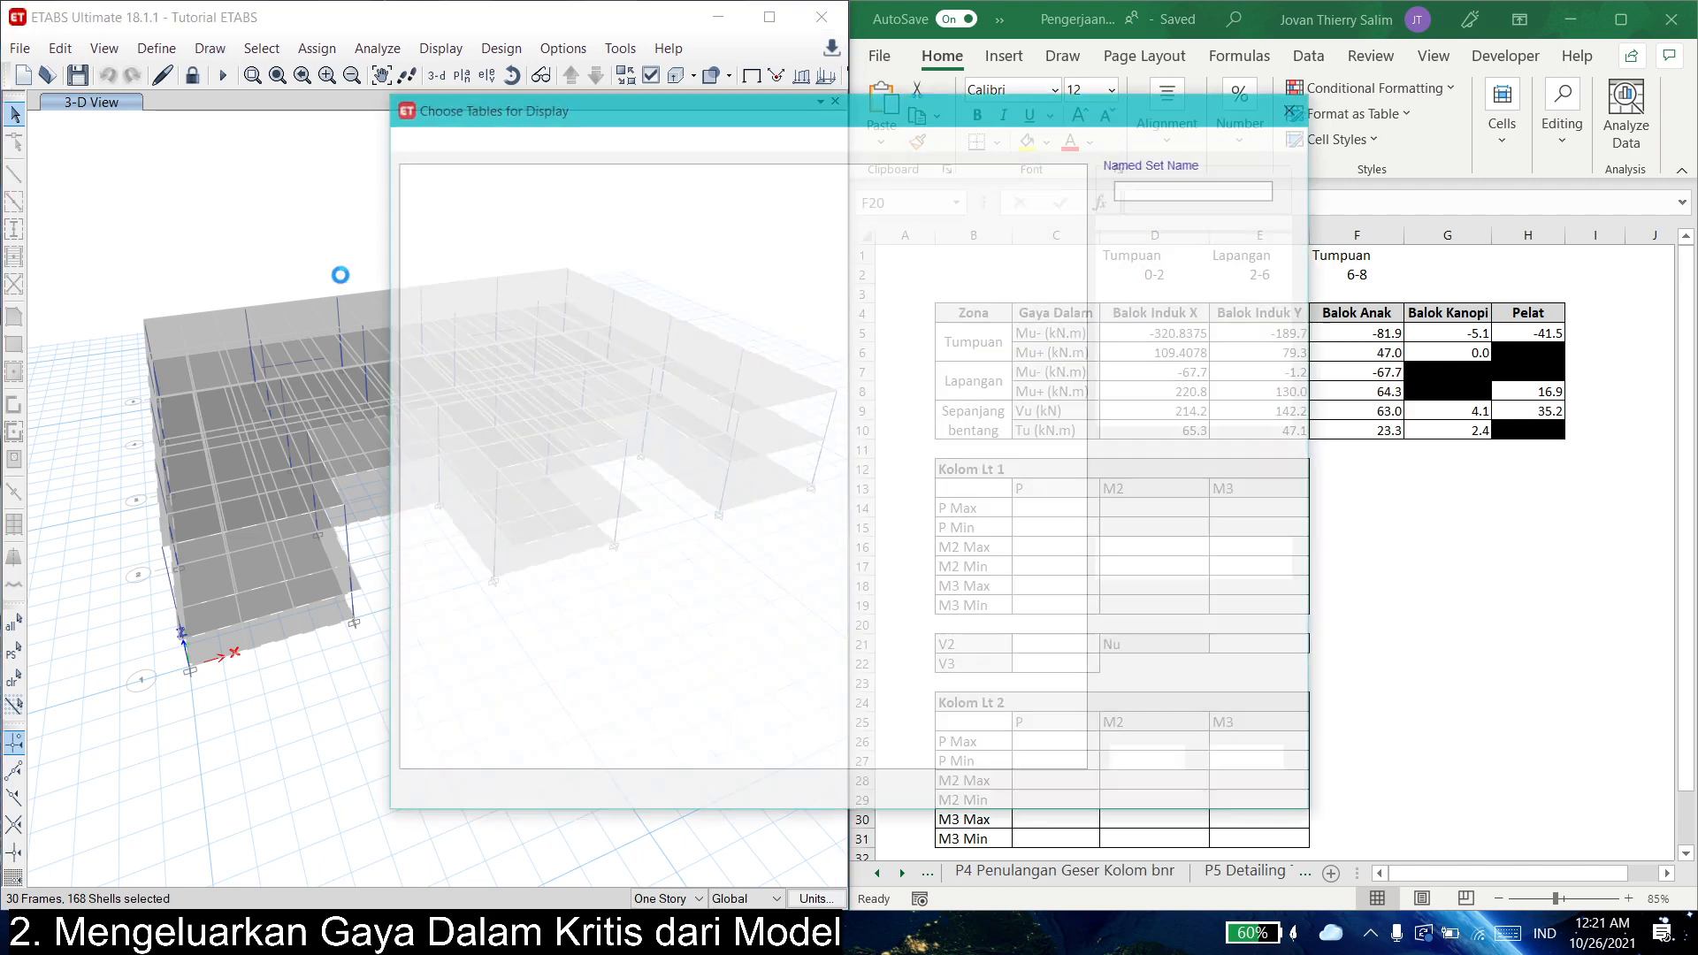
click(418, 408)
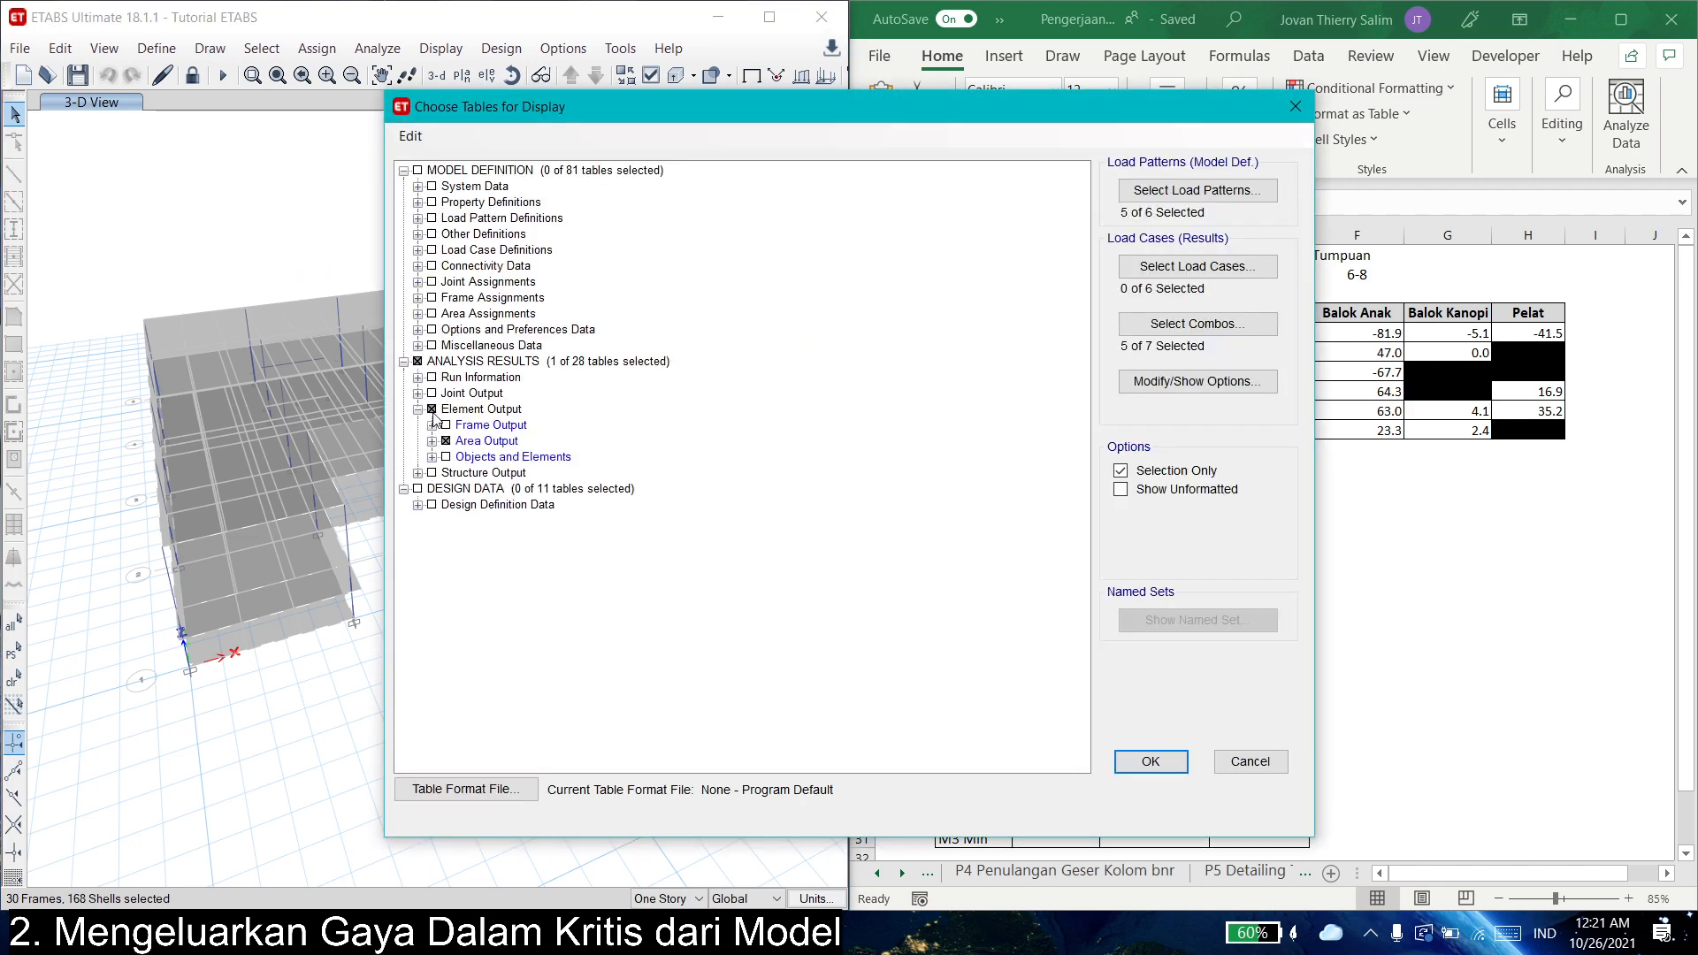
click(431, 409)
click(432, 425)
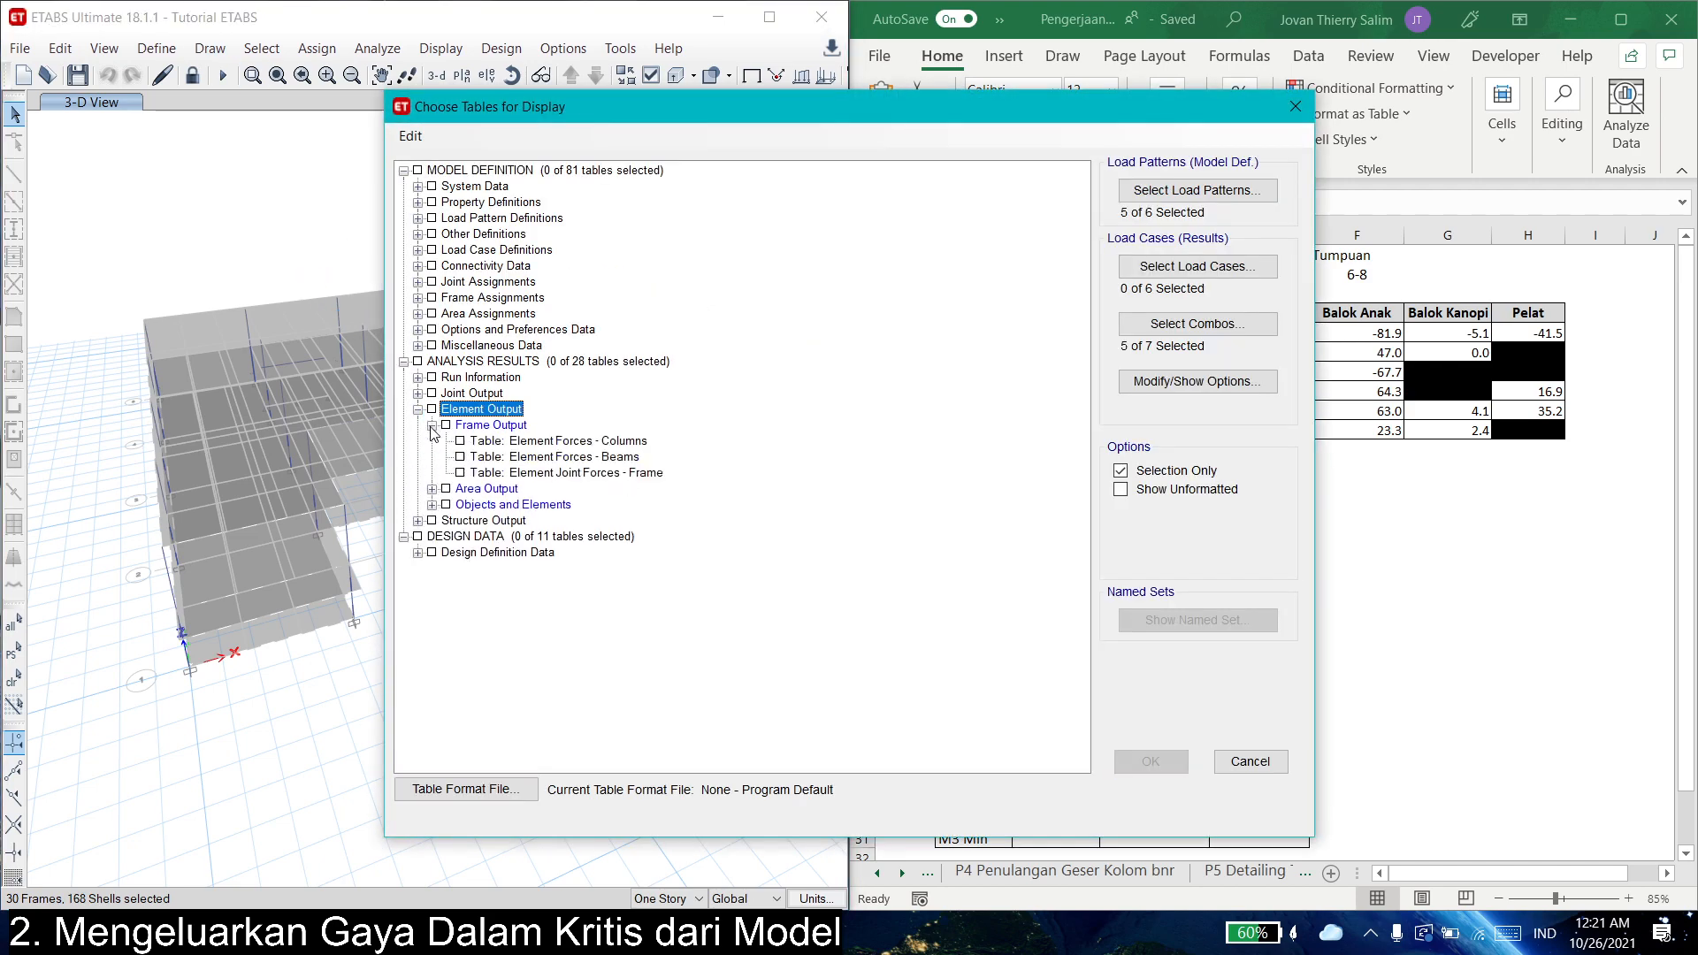
click(489, 444)
click(1167, 761)
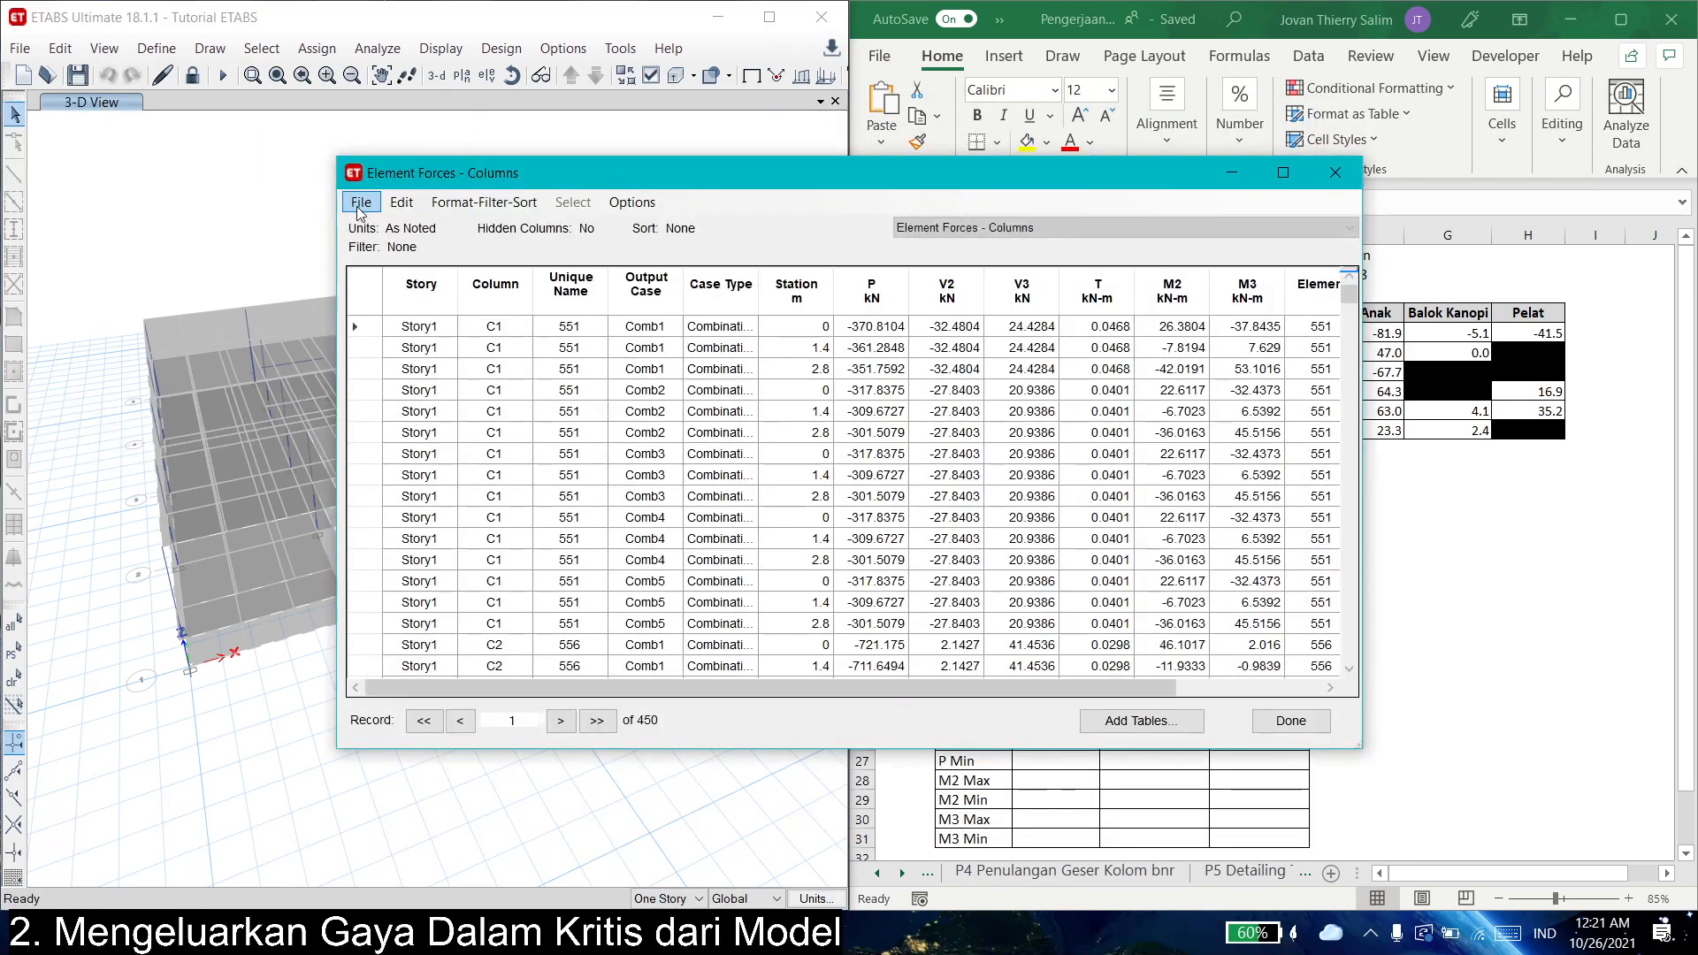
- Export the Element Forces - Columns table to Excel
click(361, 203)
mouse_move(416, 224)
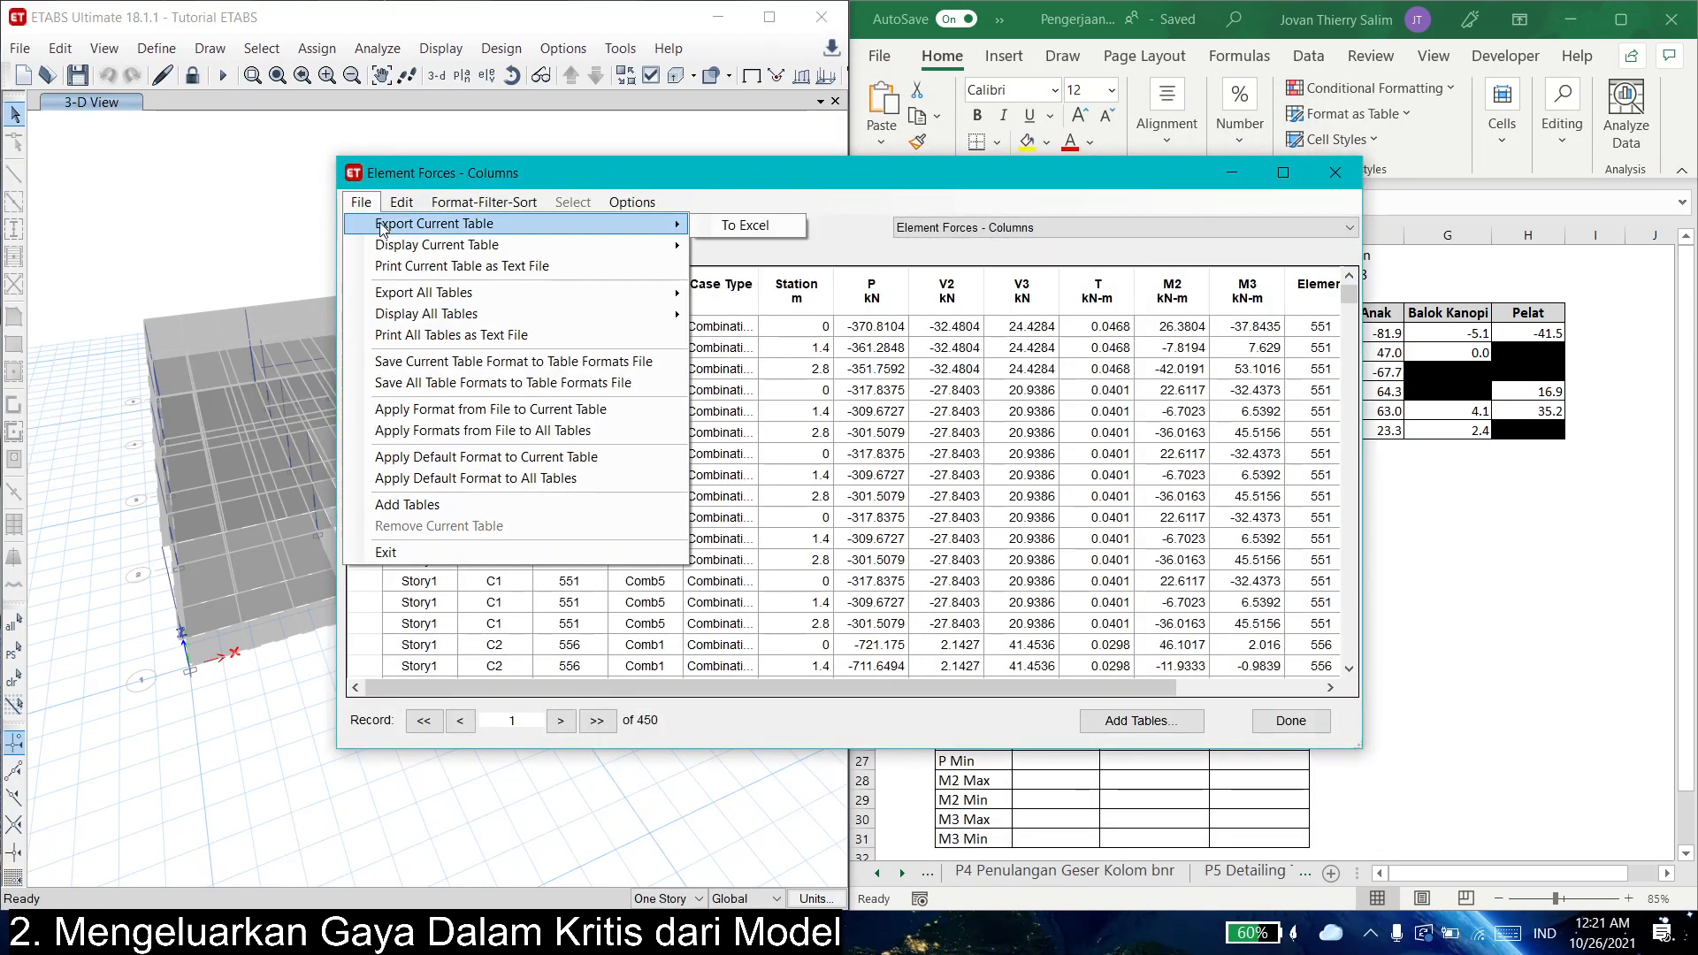
click(732, 227)
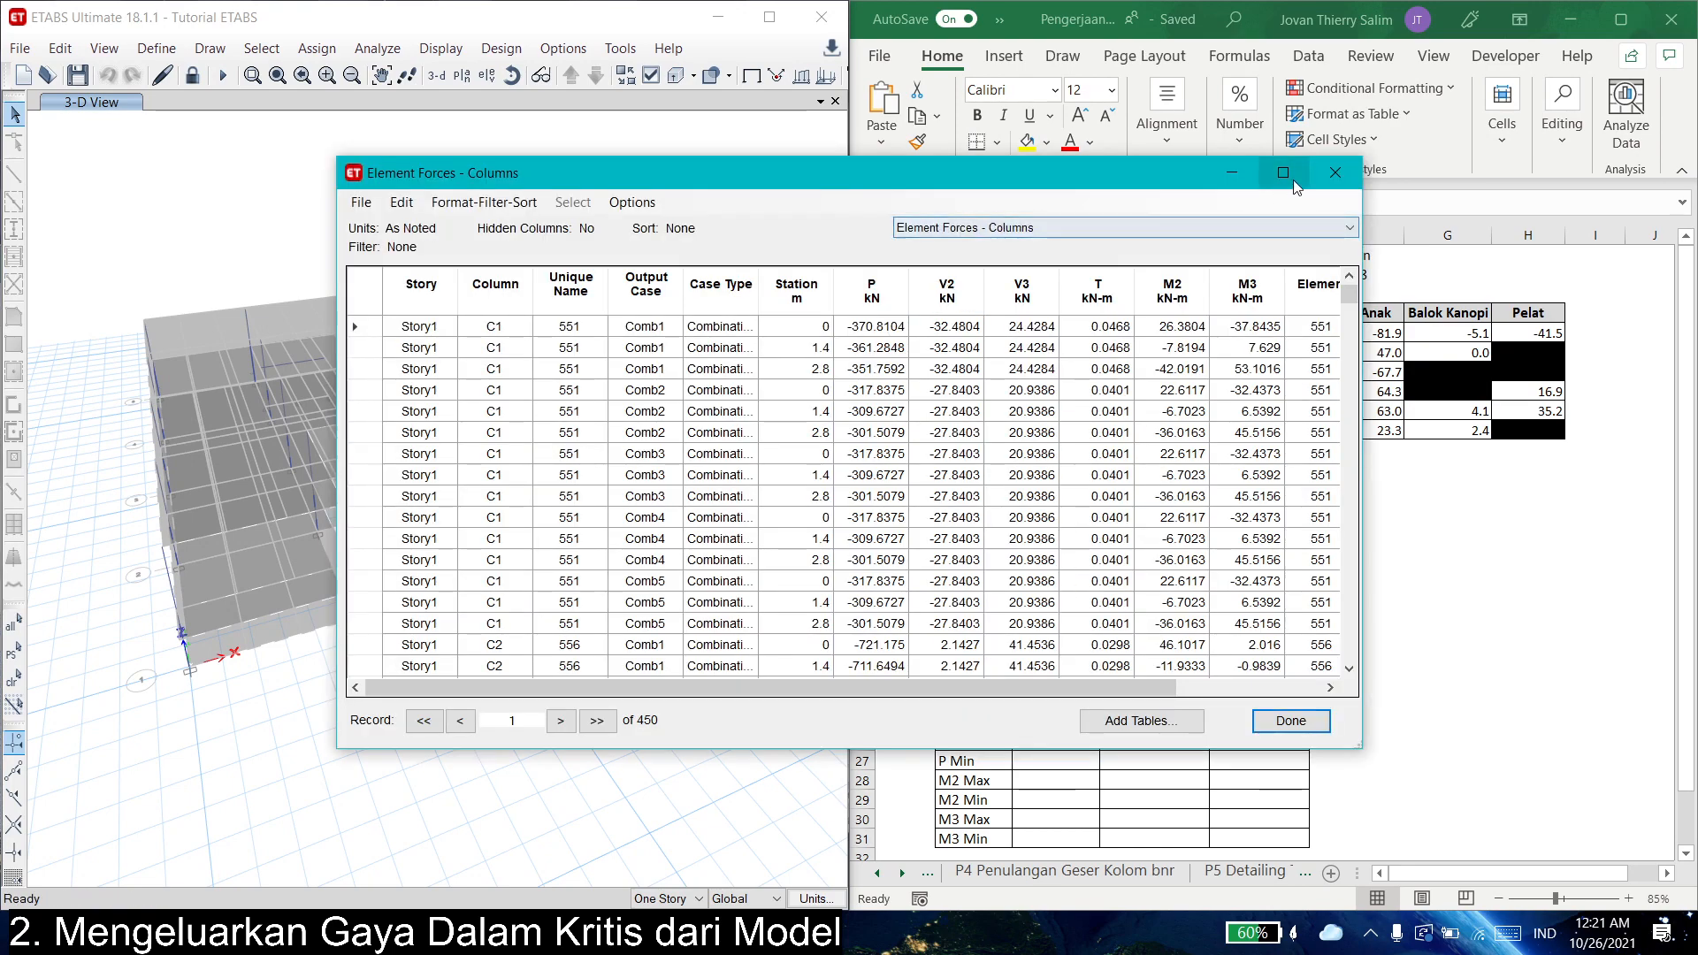
mouse_move(465, 934)
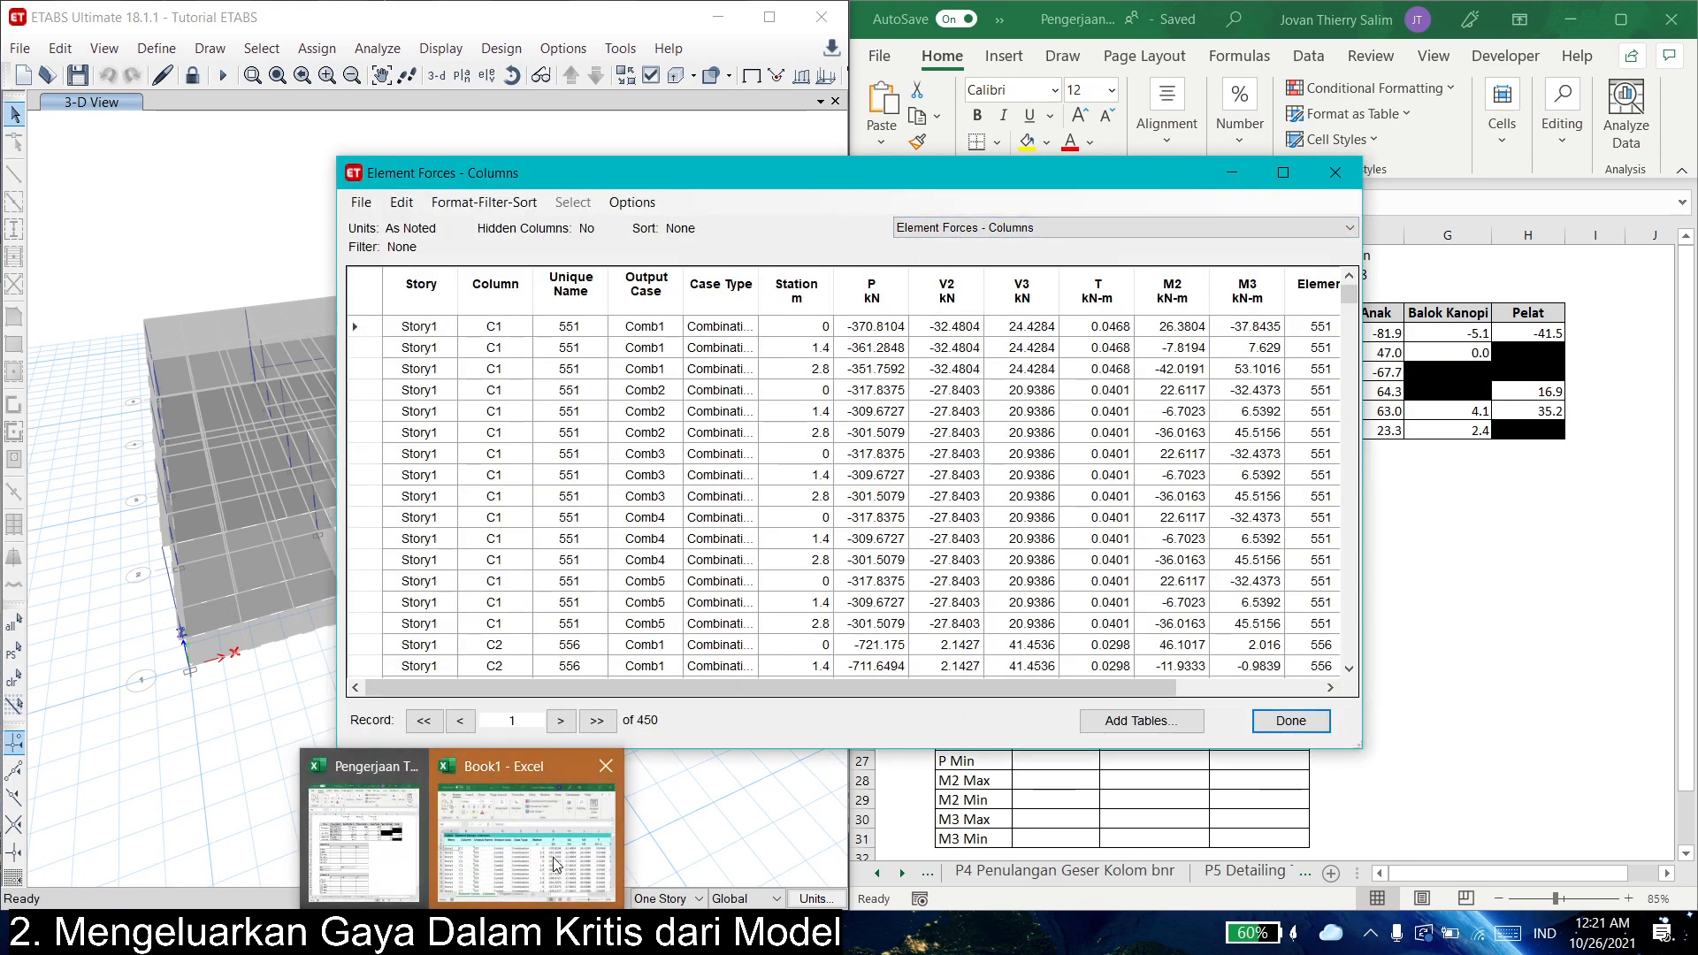
mouse_move(590, 852)
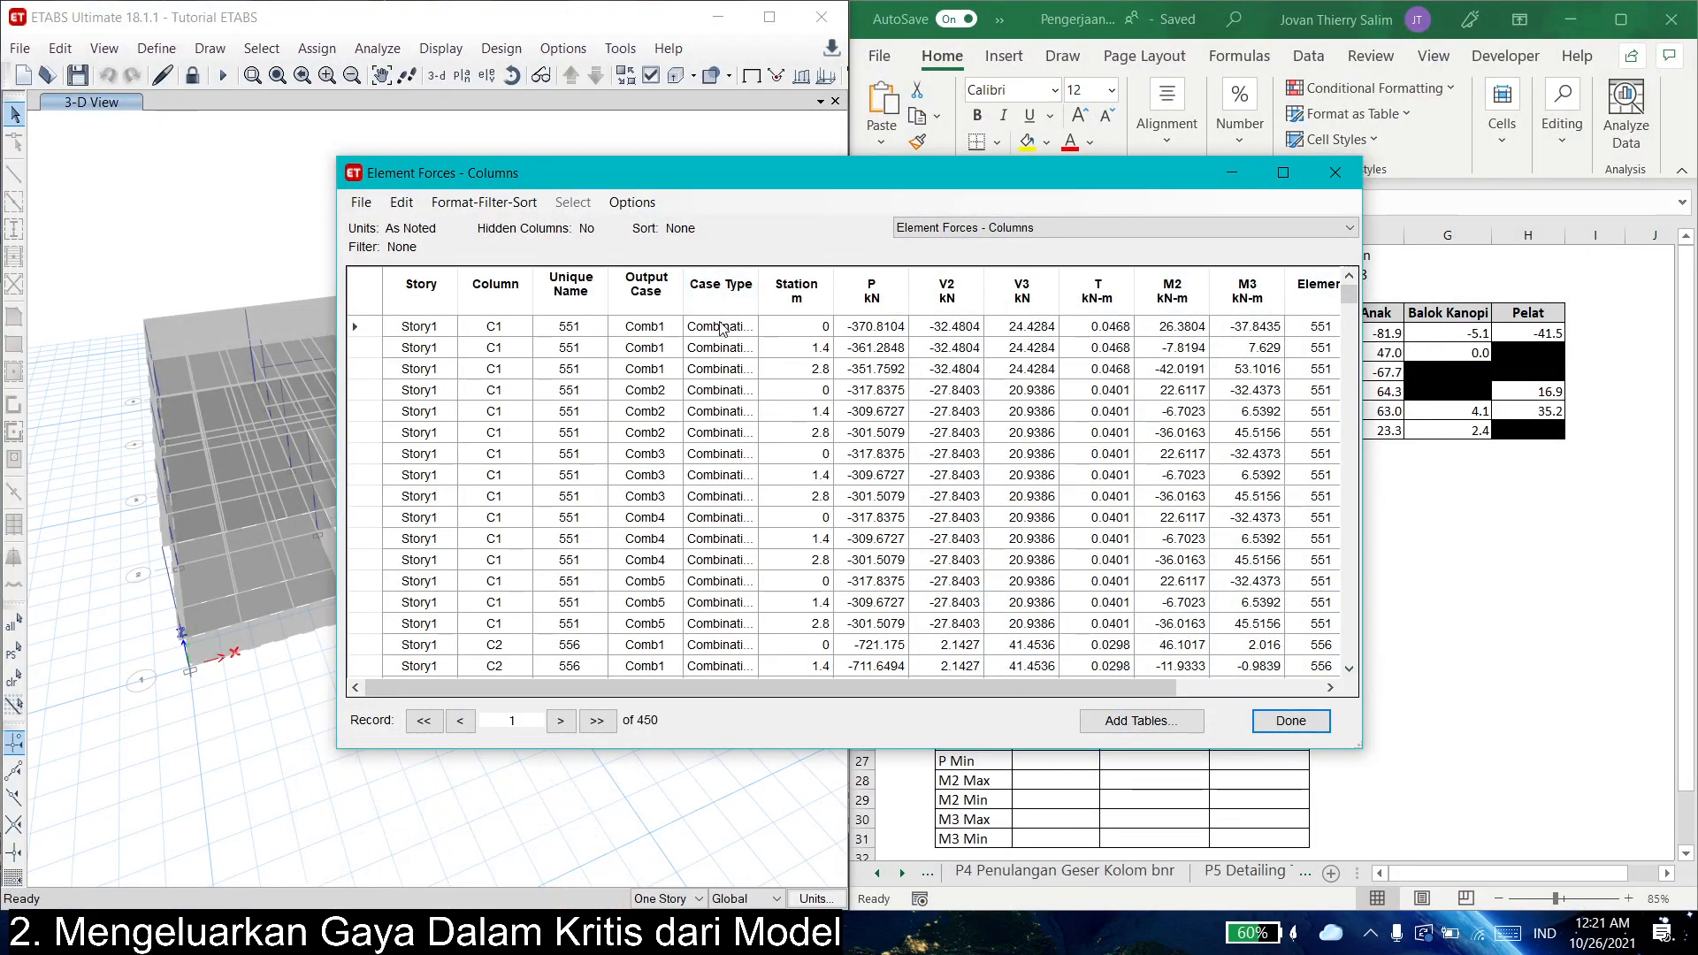
- Examine the output case column and the records of the Element Forces - Columns table
drag(651, 337, 651, 566)
click(663, 292)
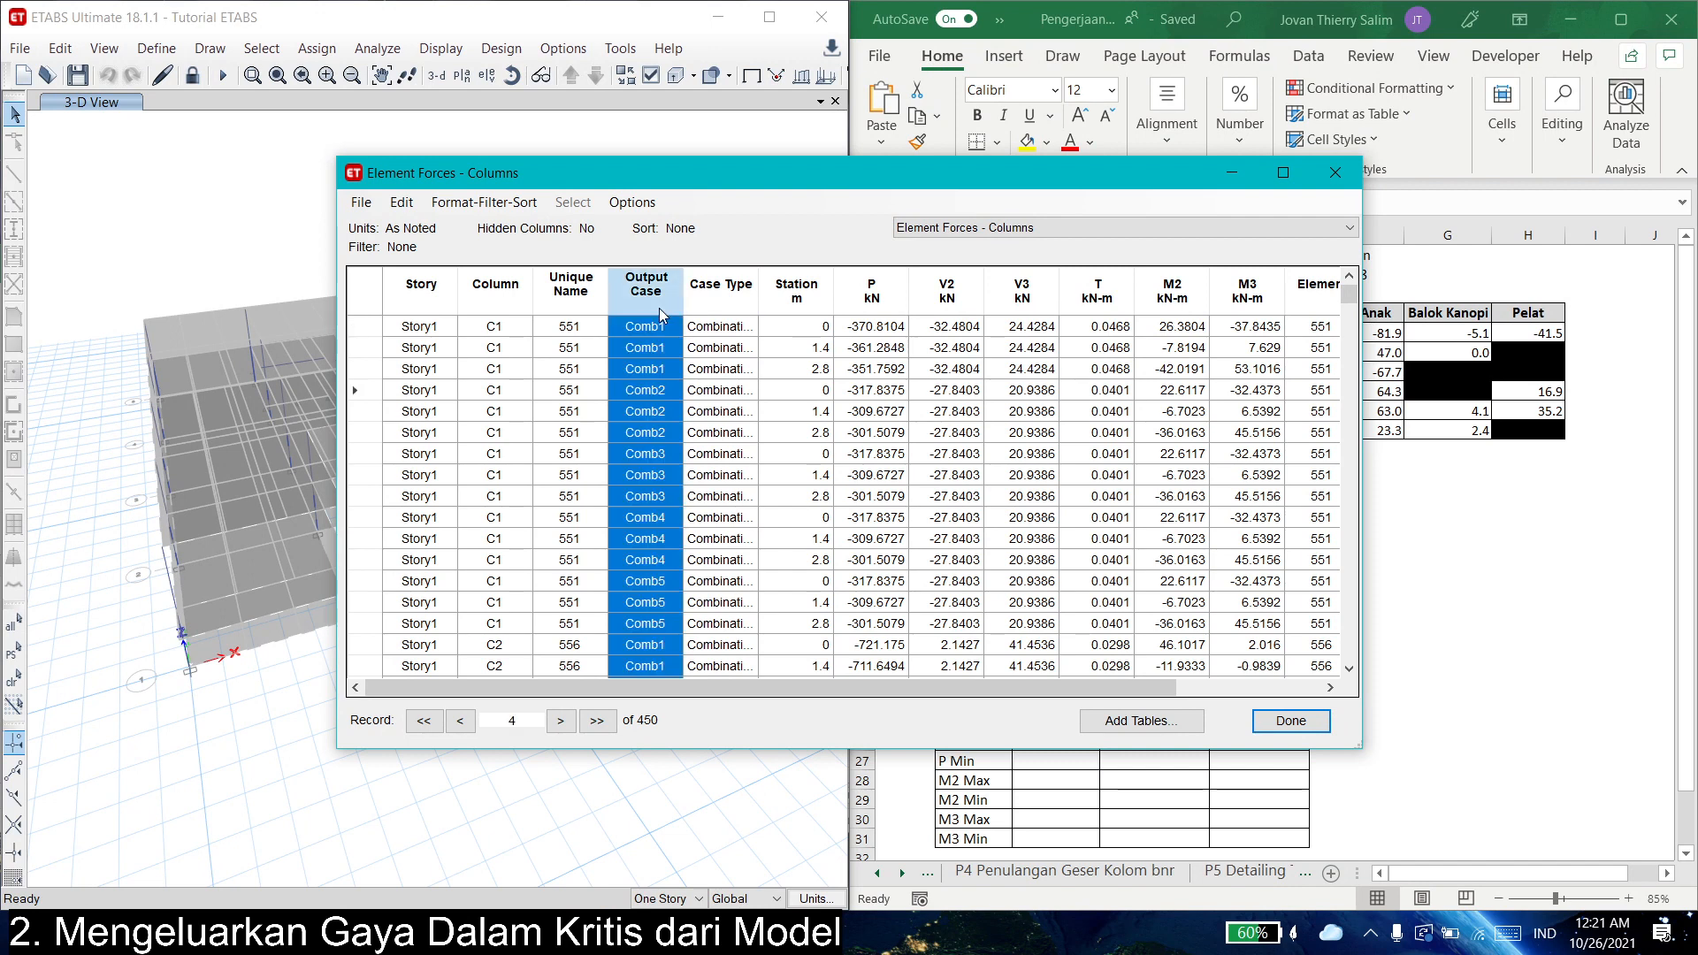
mouse_move(655, 326)
mouse_down()
mouse_move(655, 624)
mouse_move(654, 342)
mouse_up()
click(665, 475)
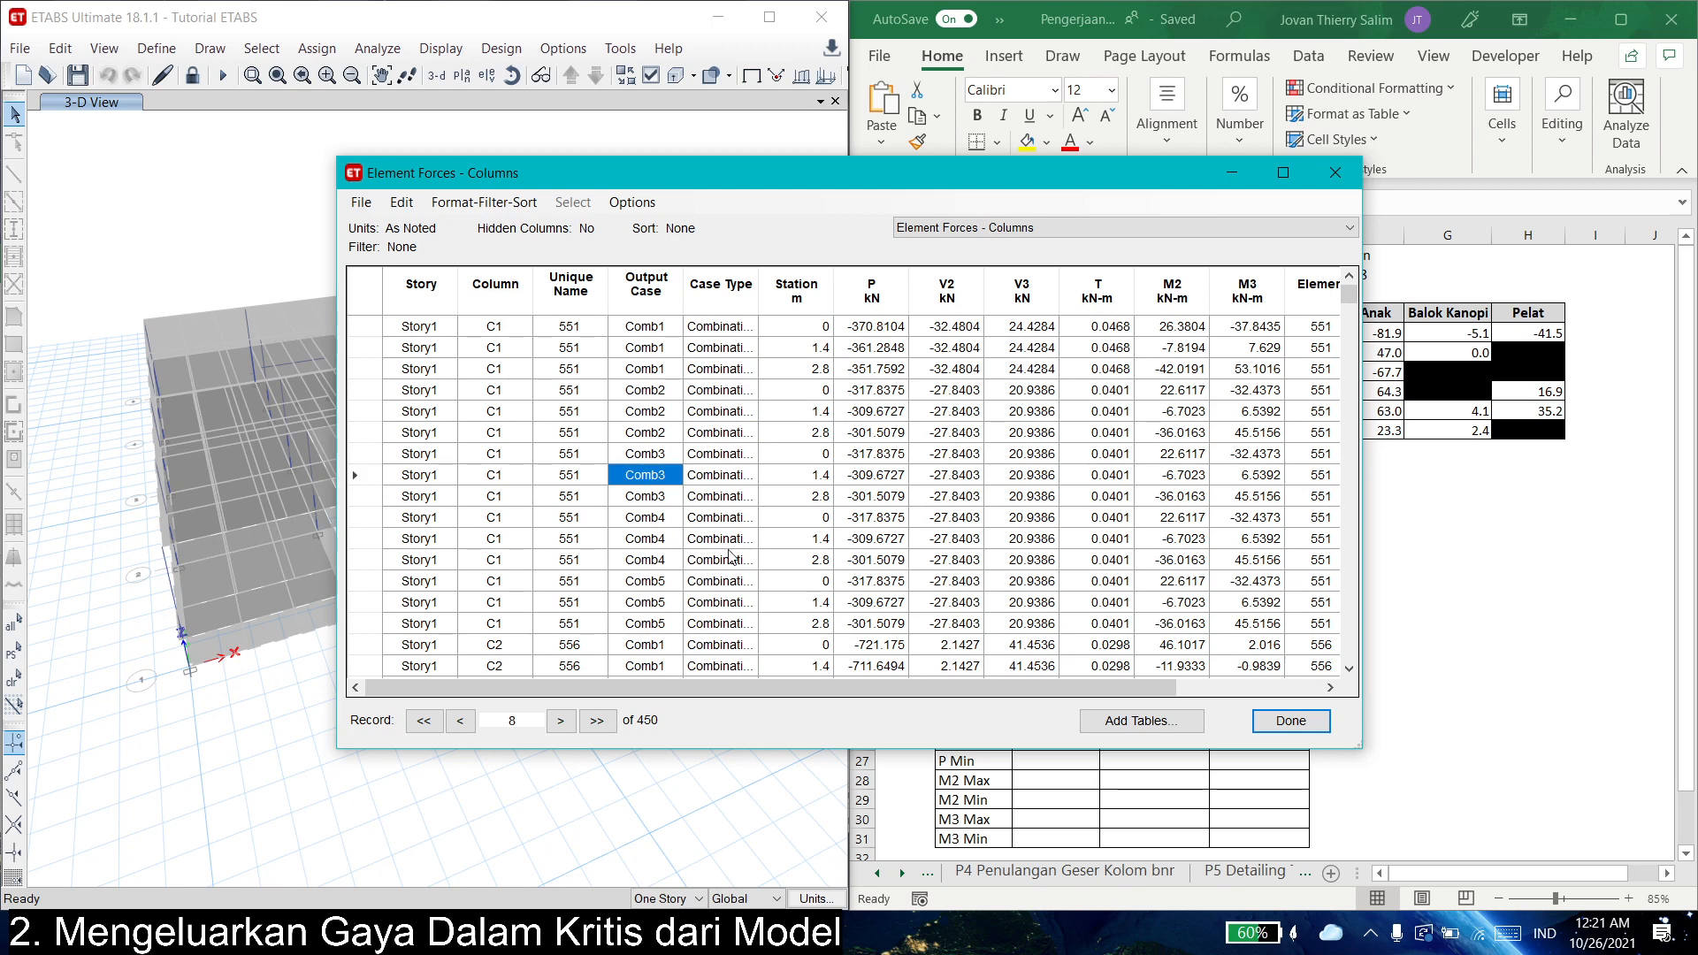
scroll(1094, 535, down, 10)
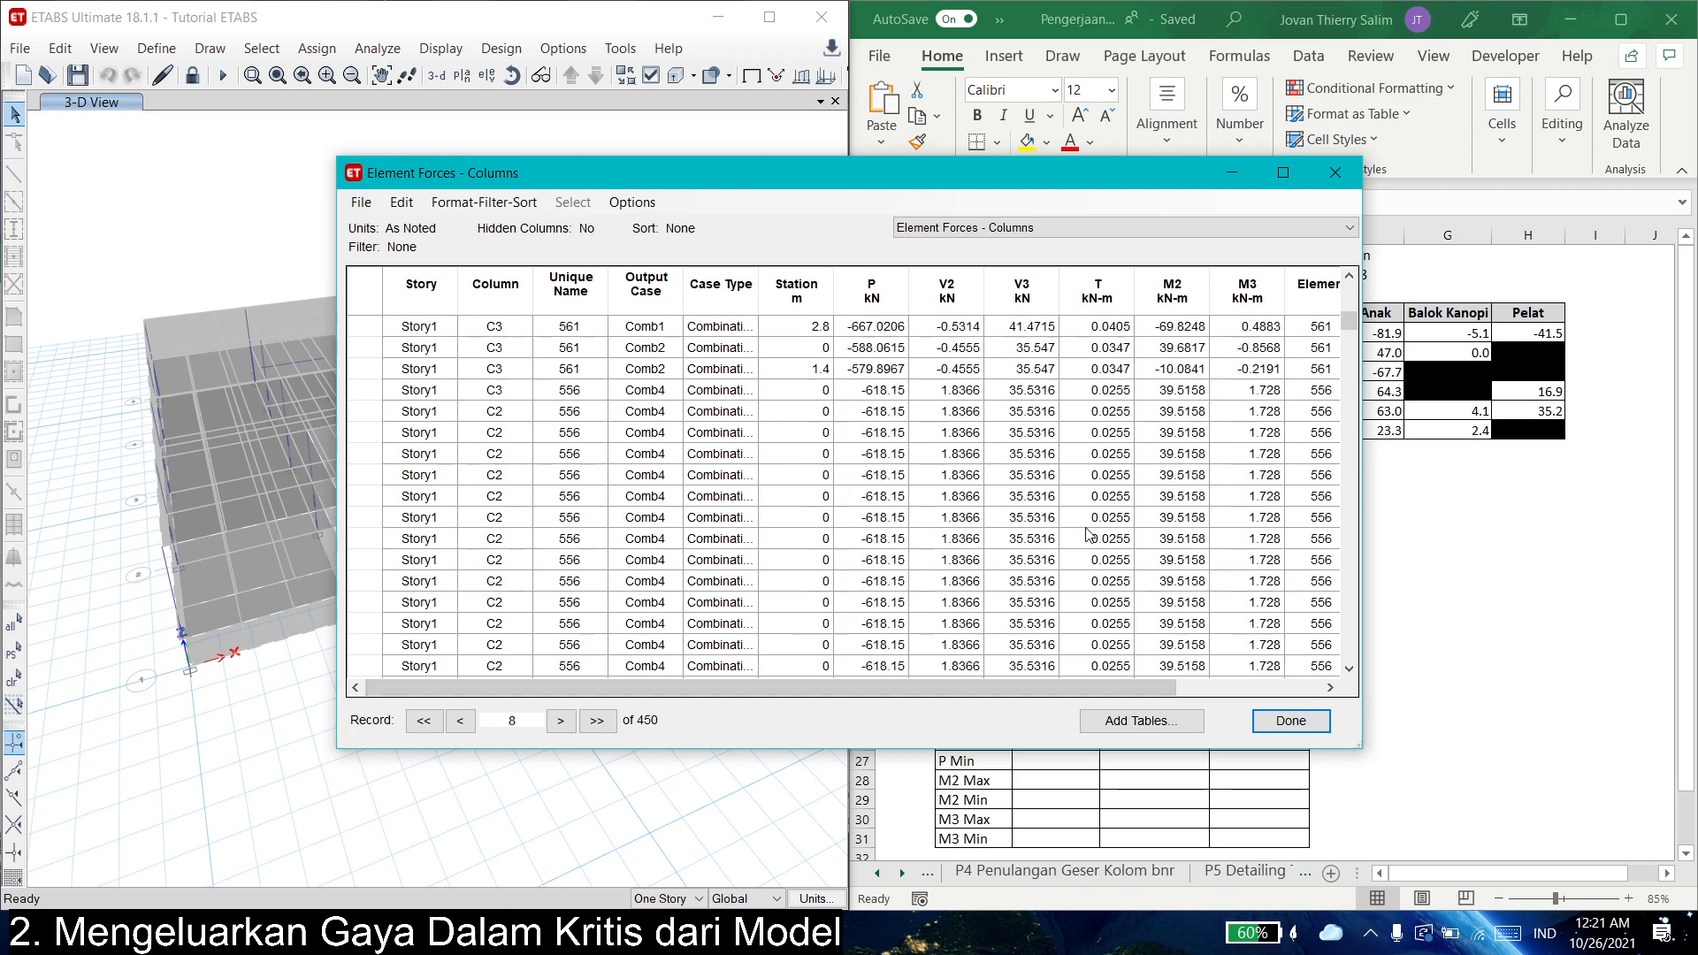
scroll(1094, 534, up, 10)
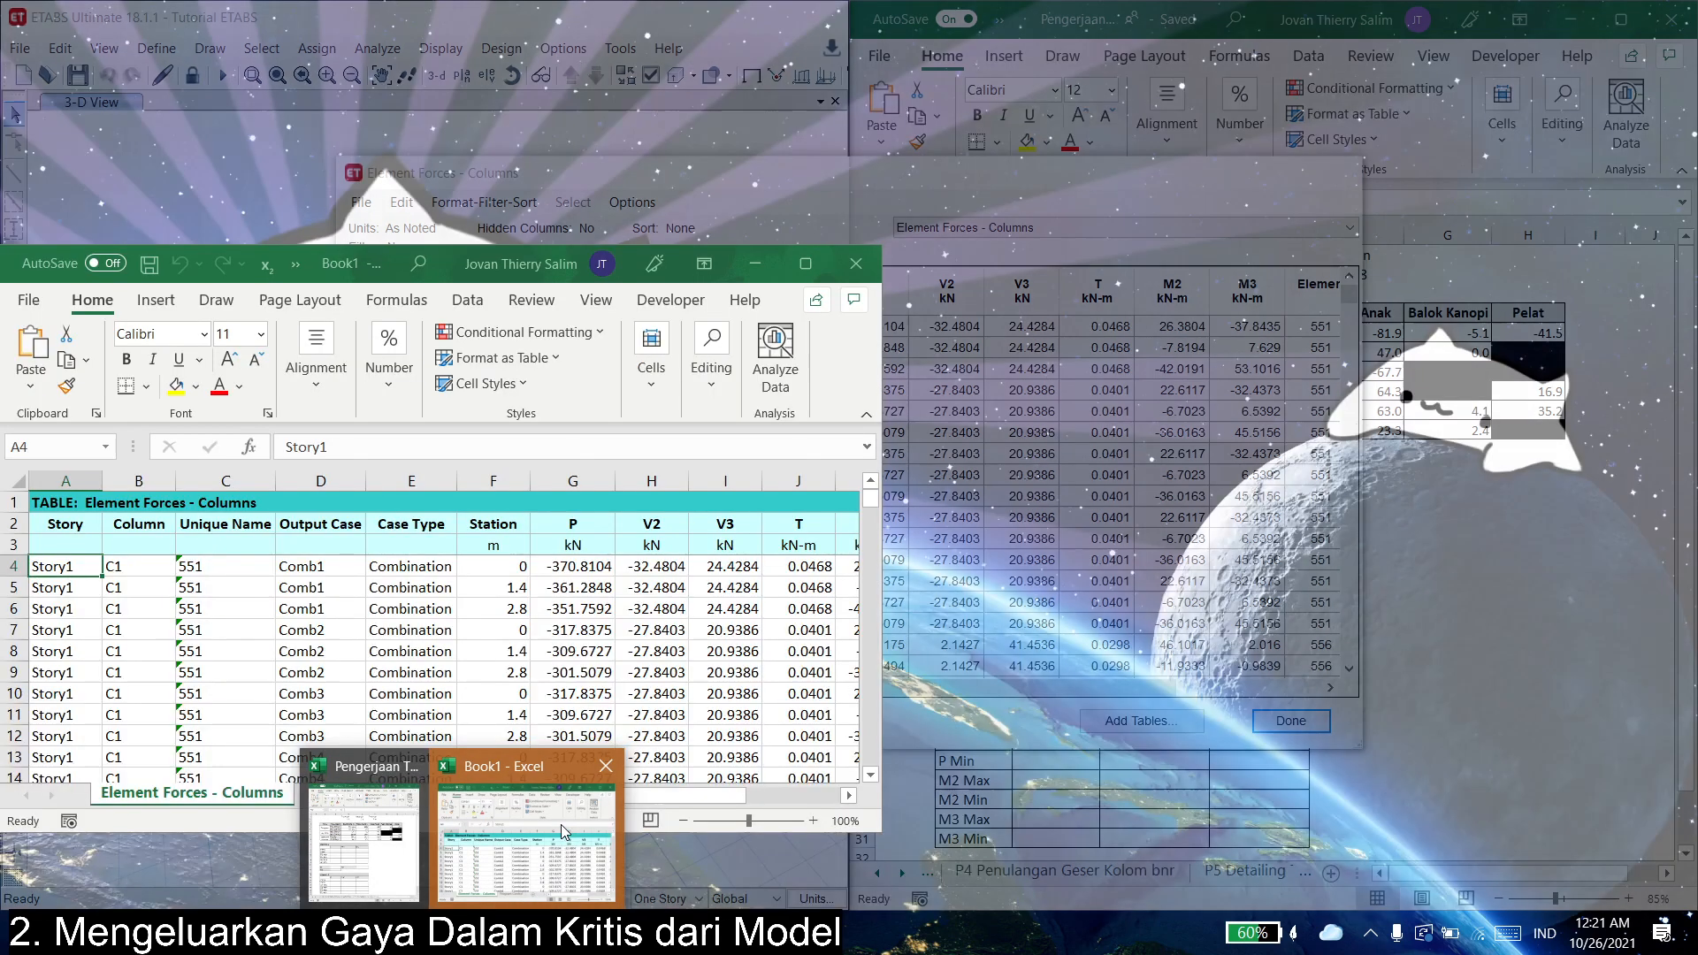
- Switch to the exported Book1 workbook in Excel and delete the units row below the column force headers
click(560, 825)
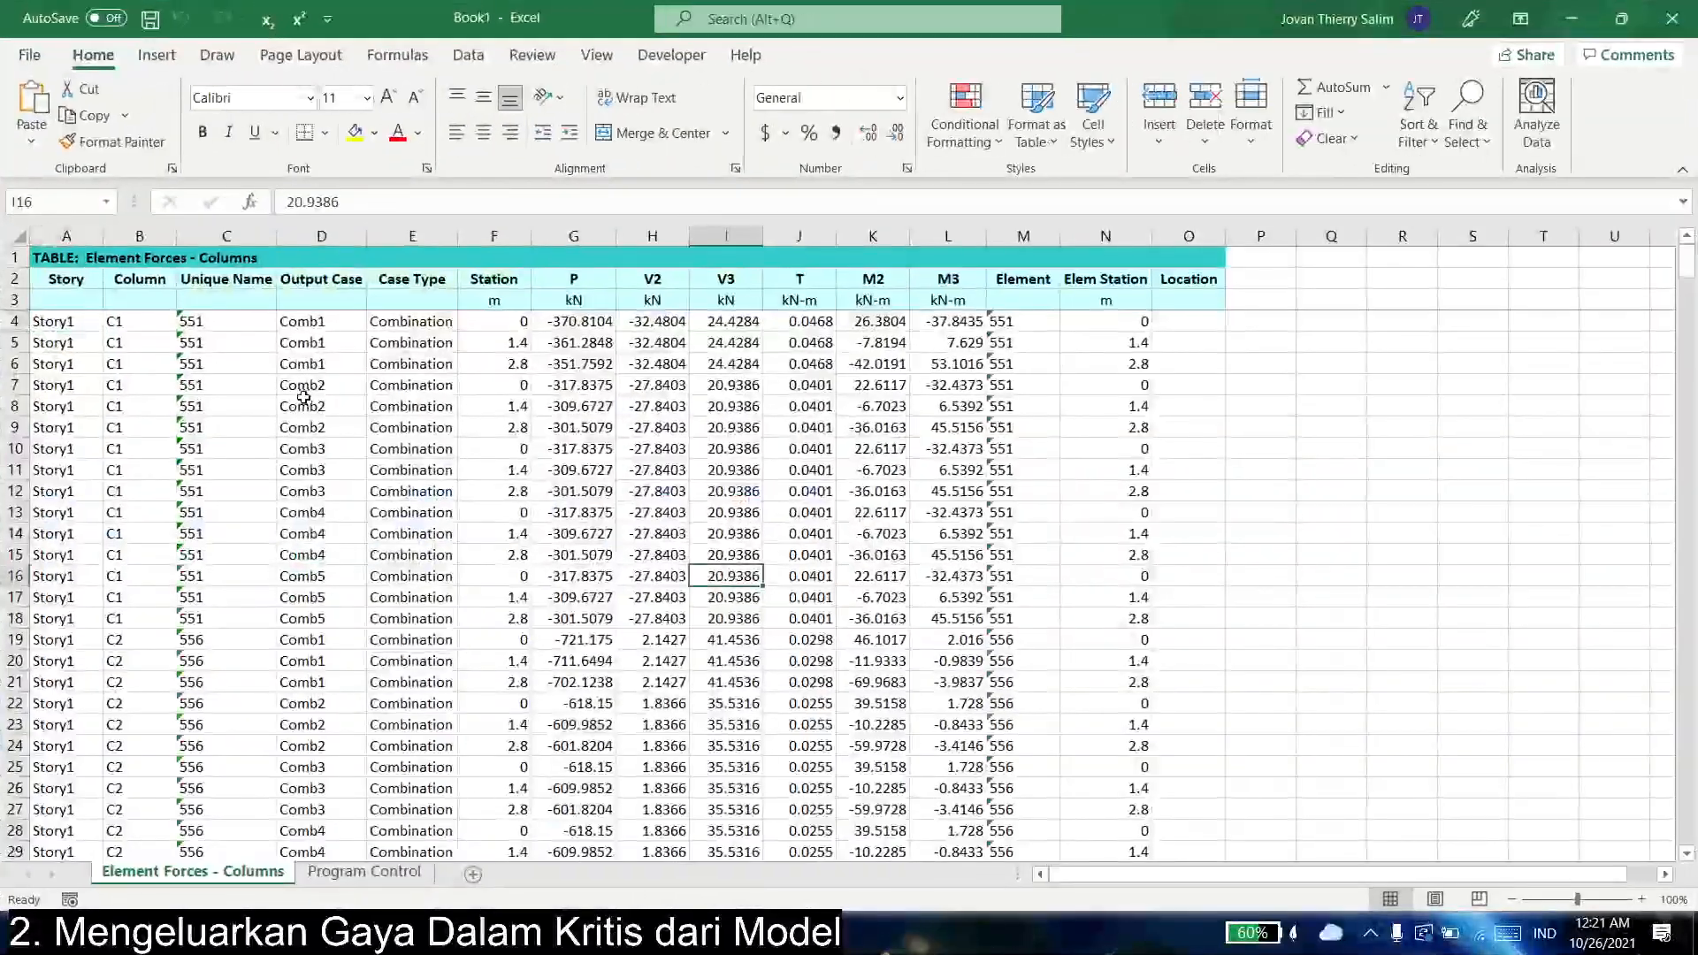
click(15, 301)
right_click(14, 300)
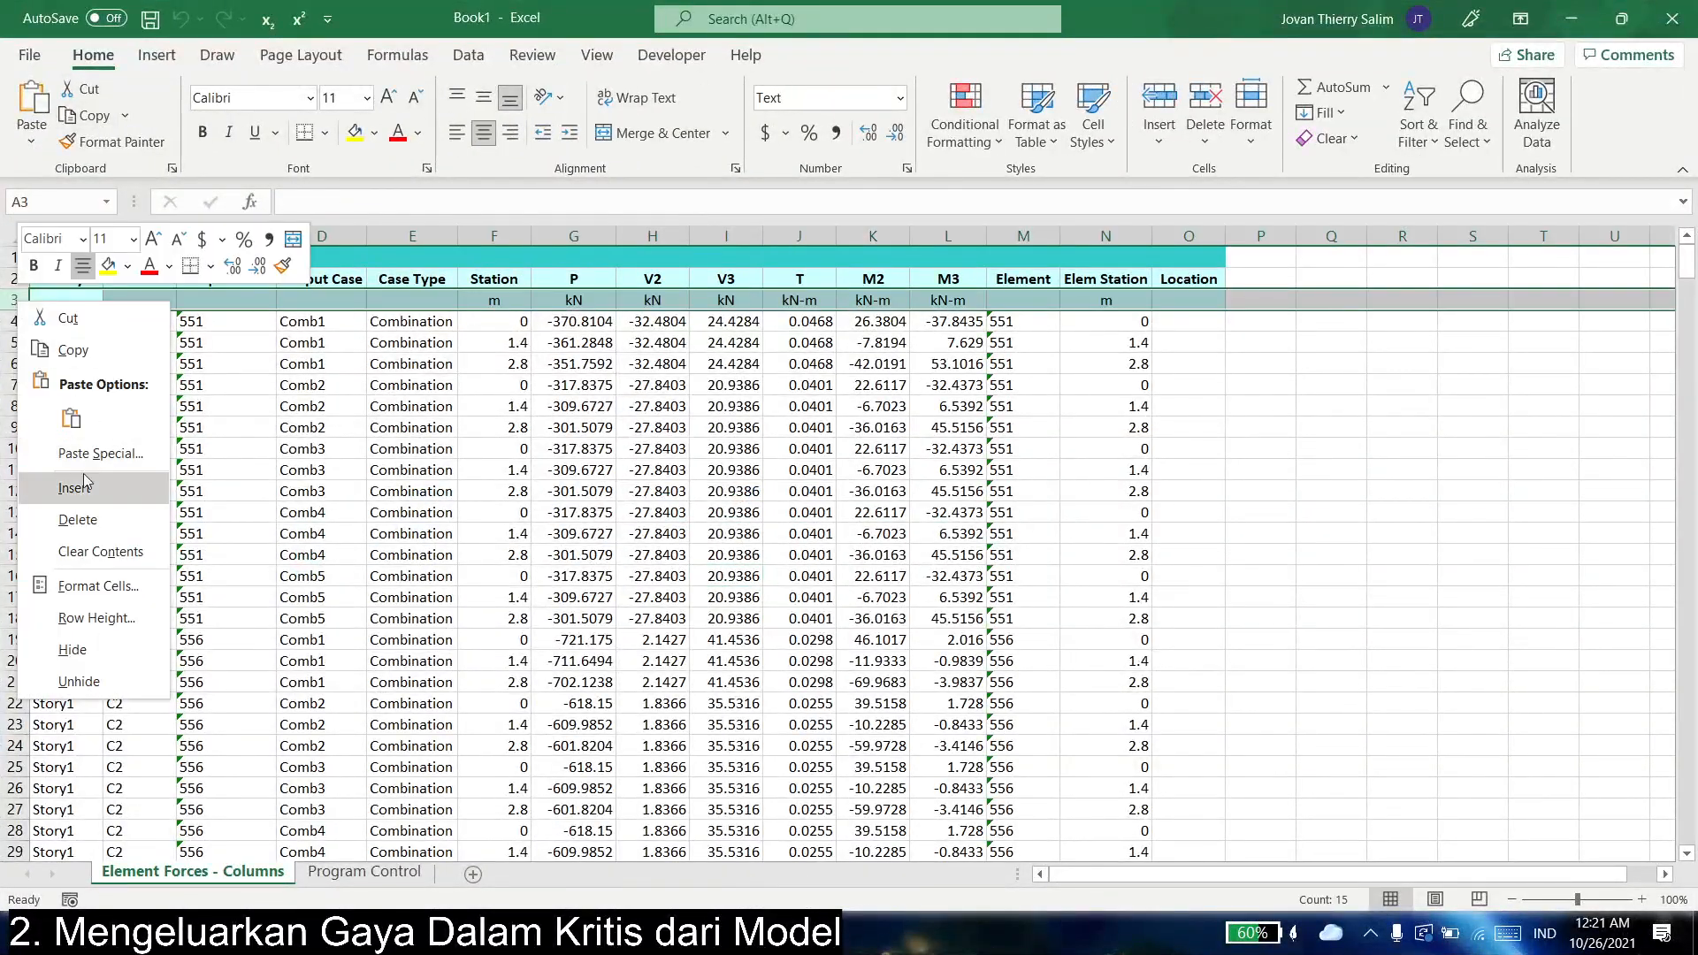
click(71, 520)
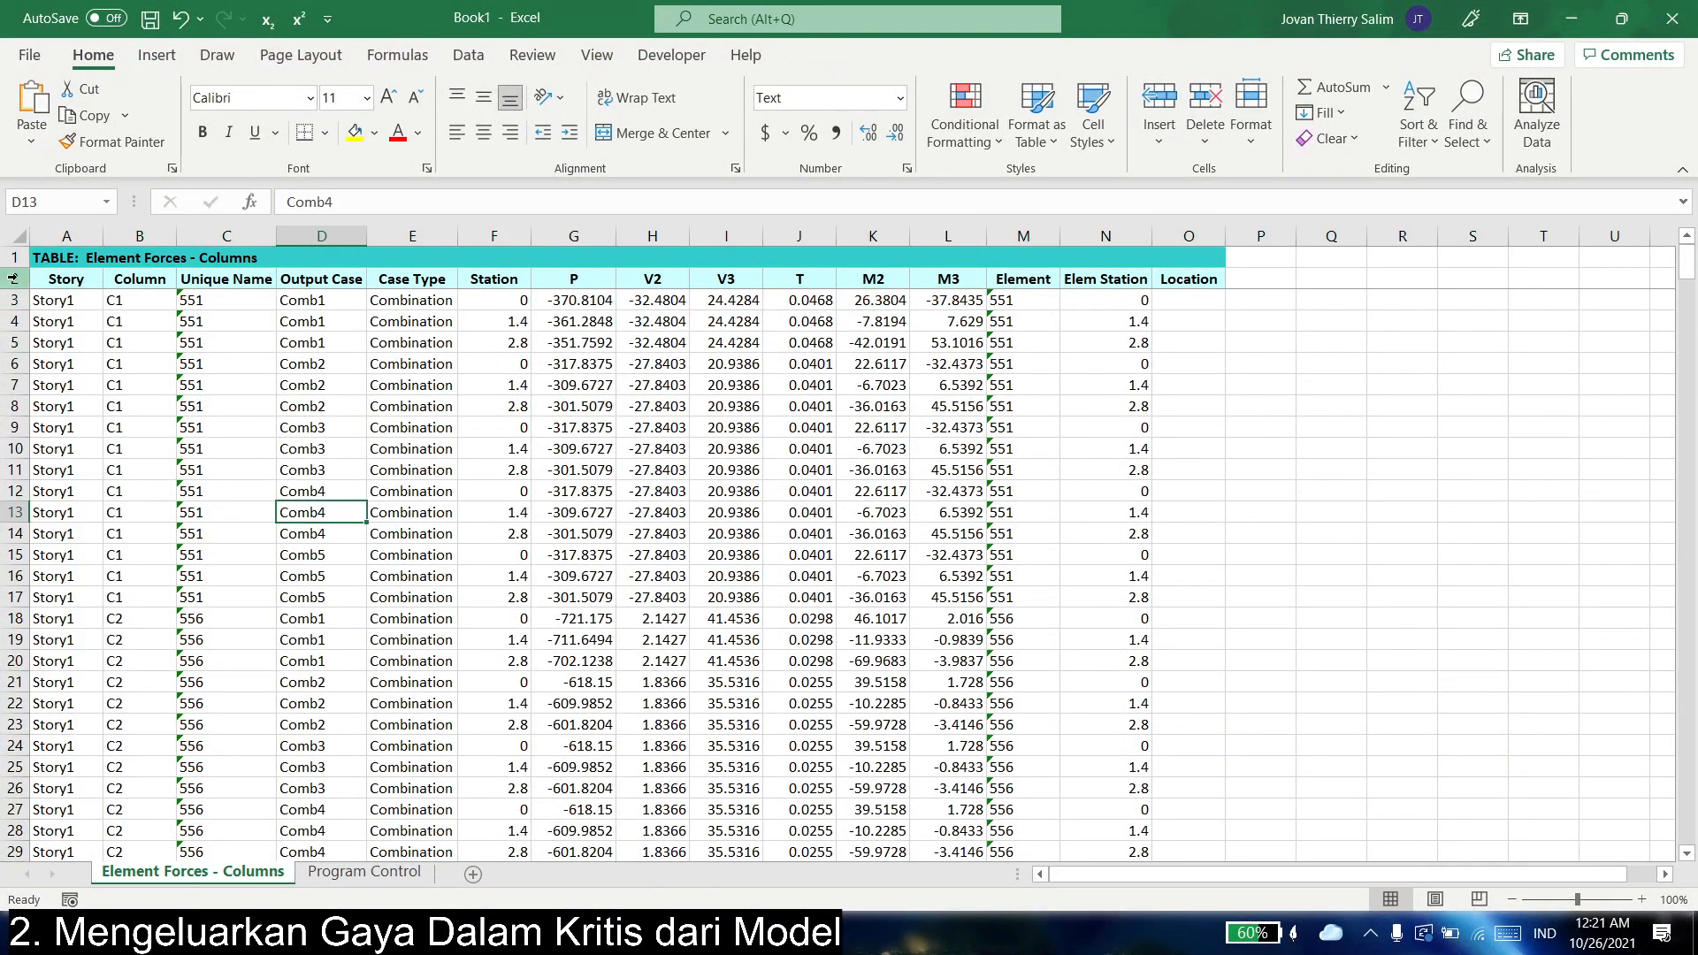
- Add filters to the header row of the column forces table, from Story to Location
drag(40, 278, 1190, 279)
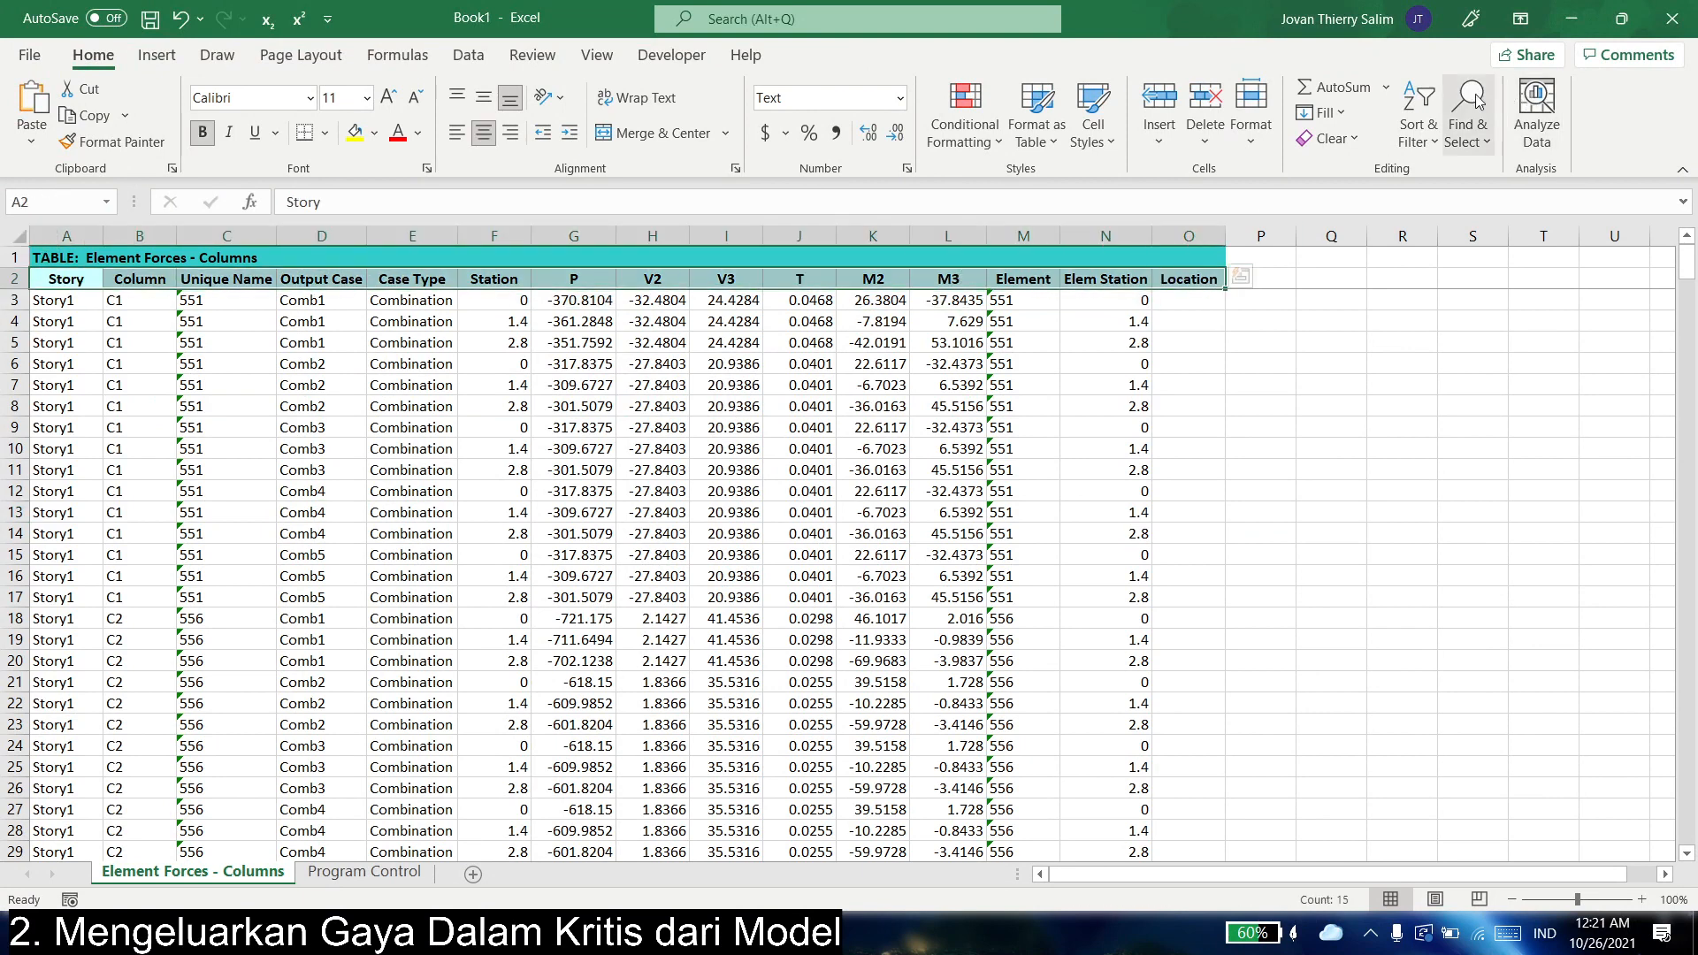
click(1418, 133)
click(1444, 274)
click(1189, 512)
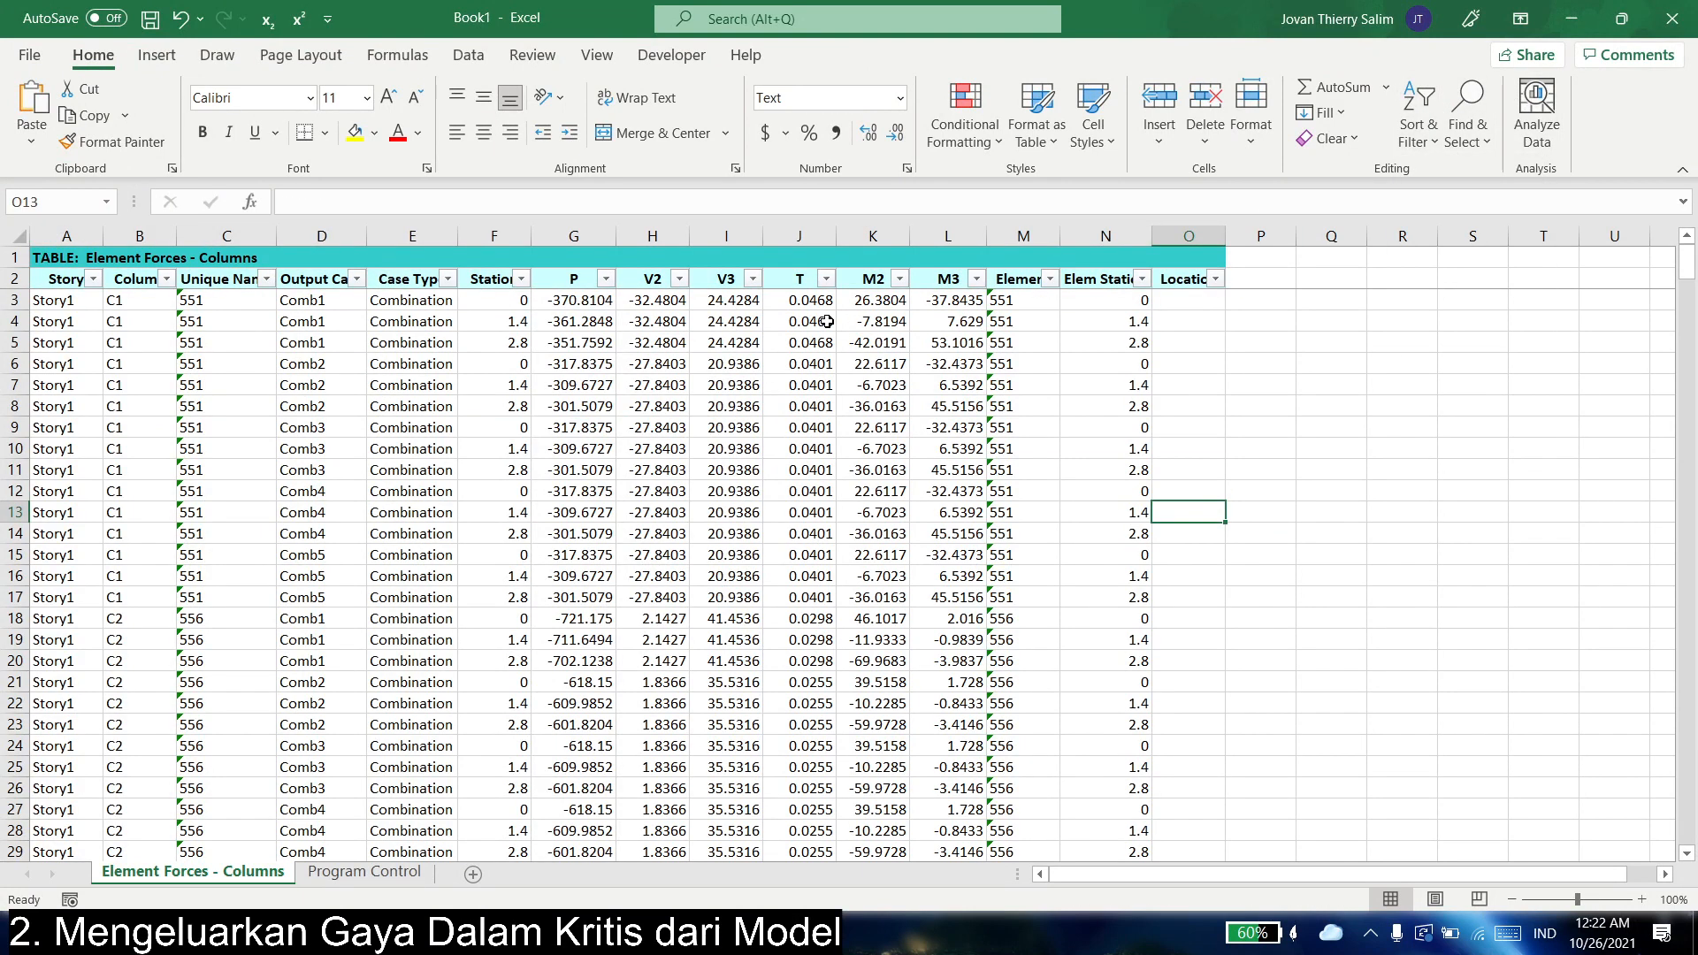
- Check the rows of the Kolom Lt 1 summary table and sort the exported column forces by P from largest to smallest
mouse_move(430, 936)
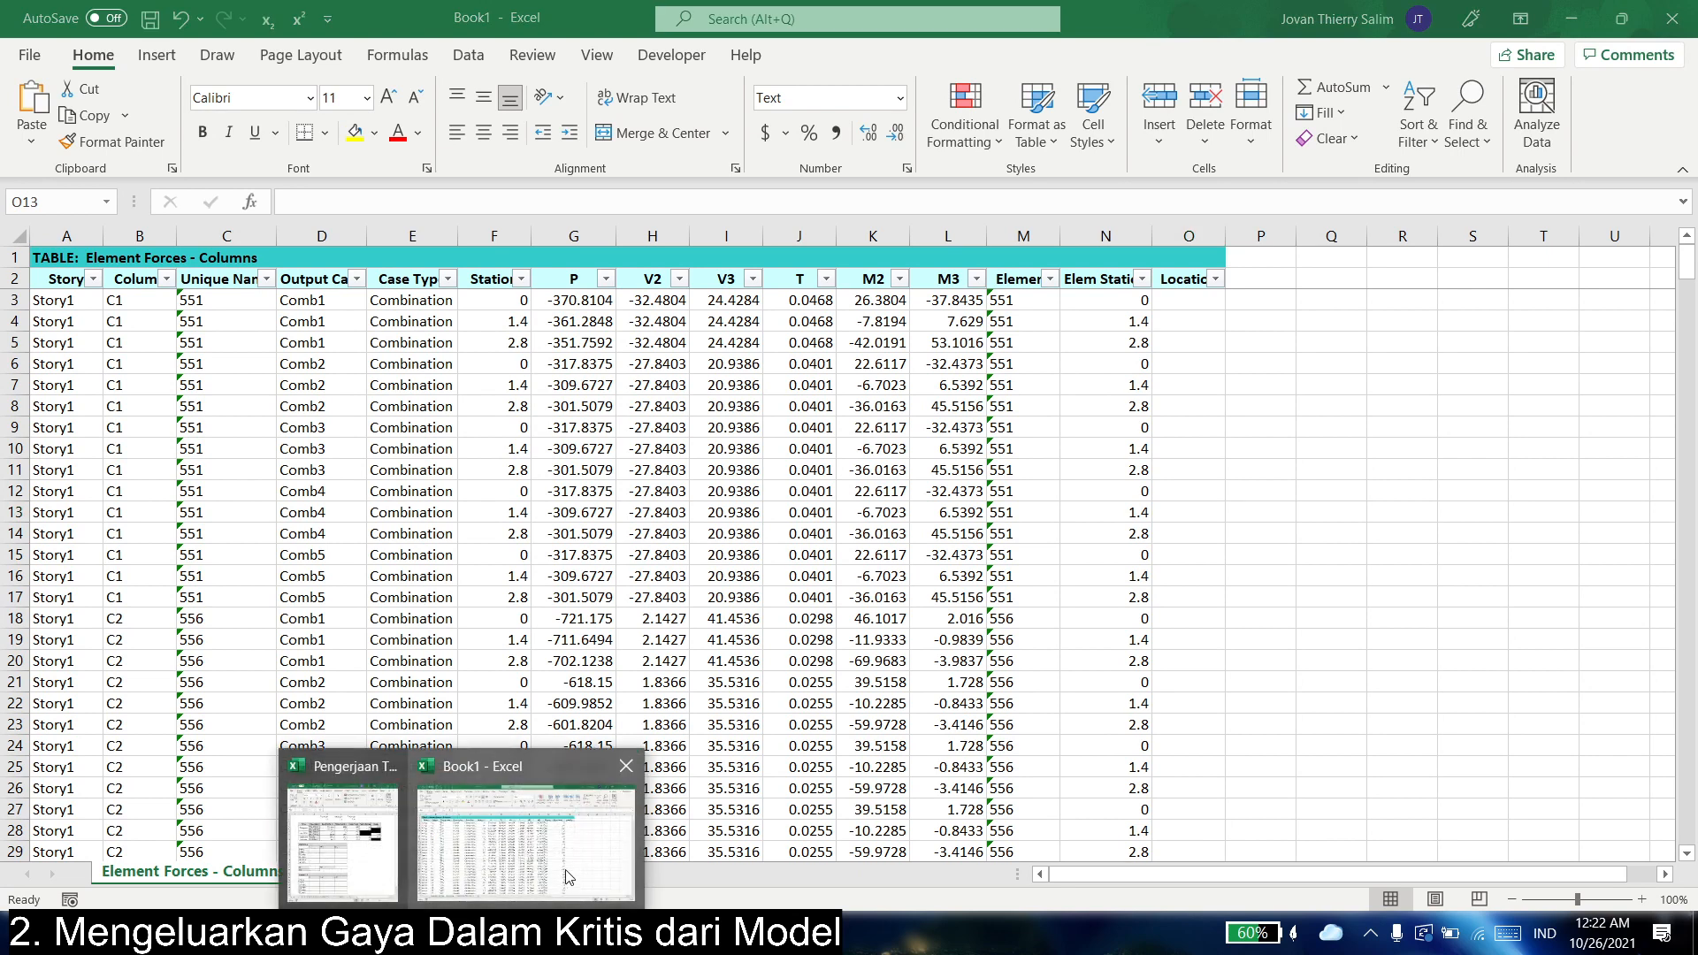
click(360, 831)
scroll(976, 357, down, 3)
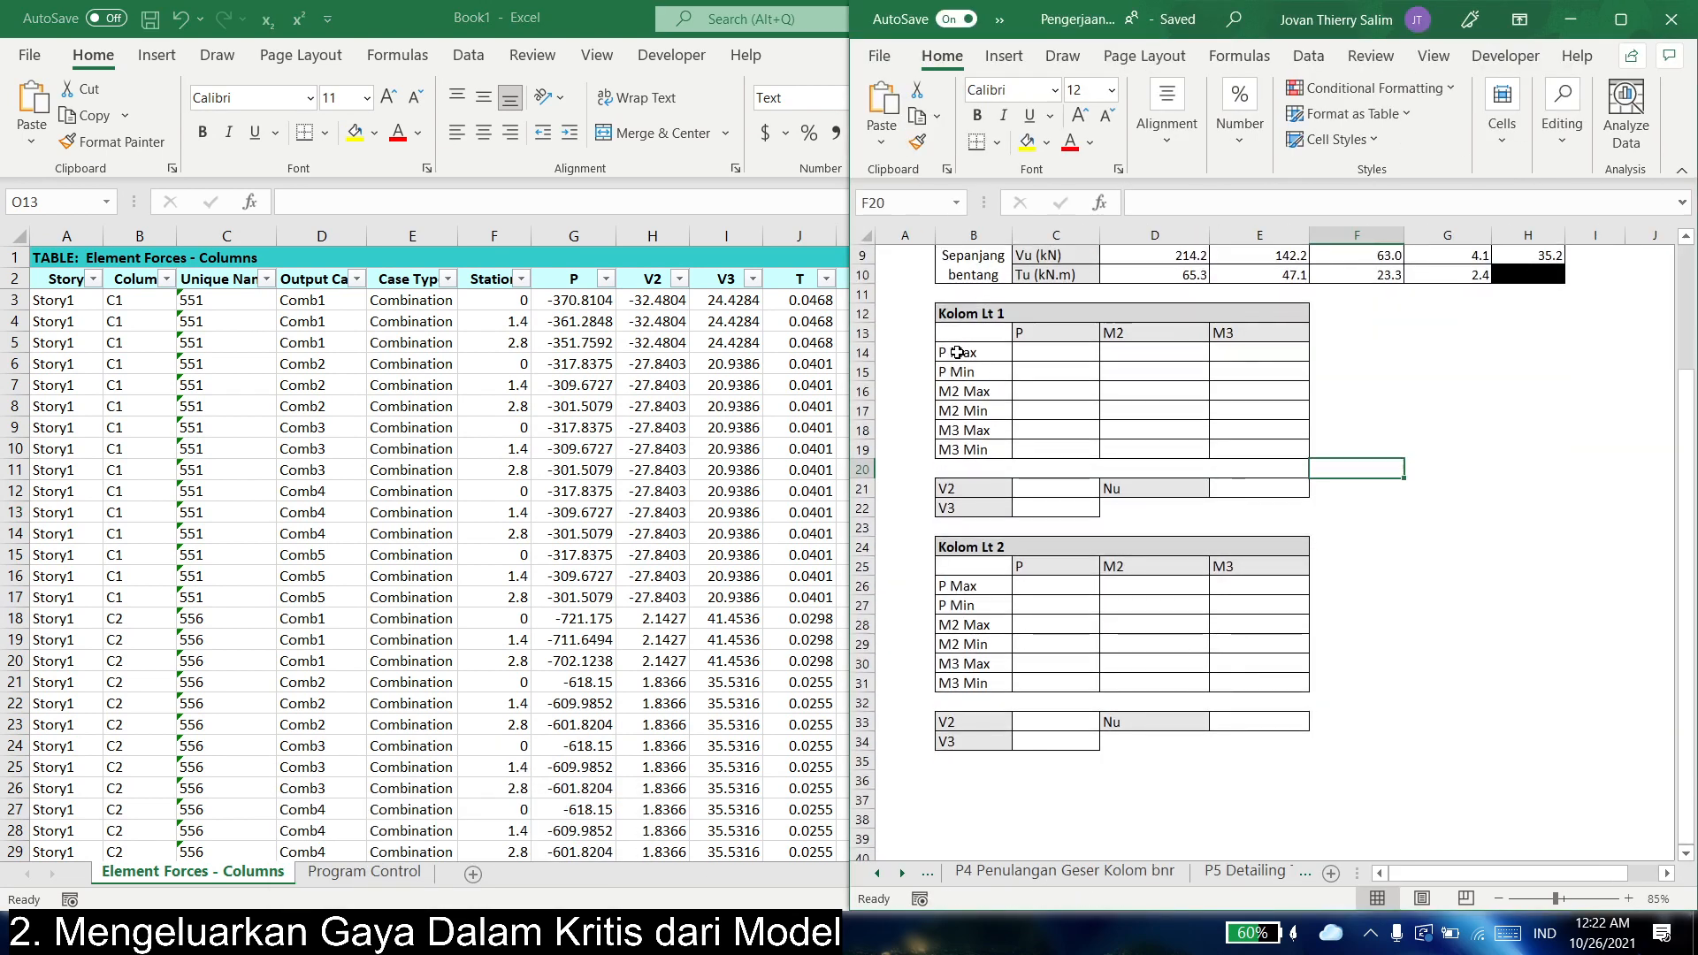
click(976, 357)
key(alt+Tab)
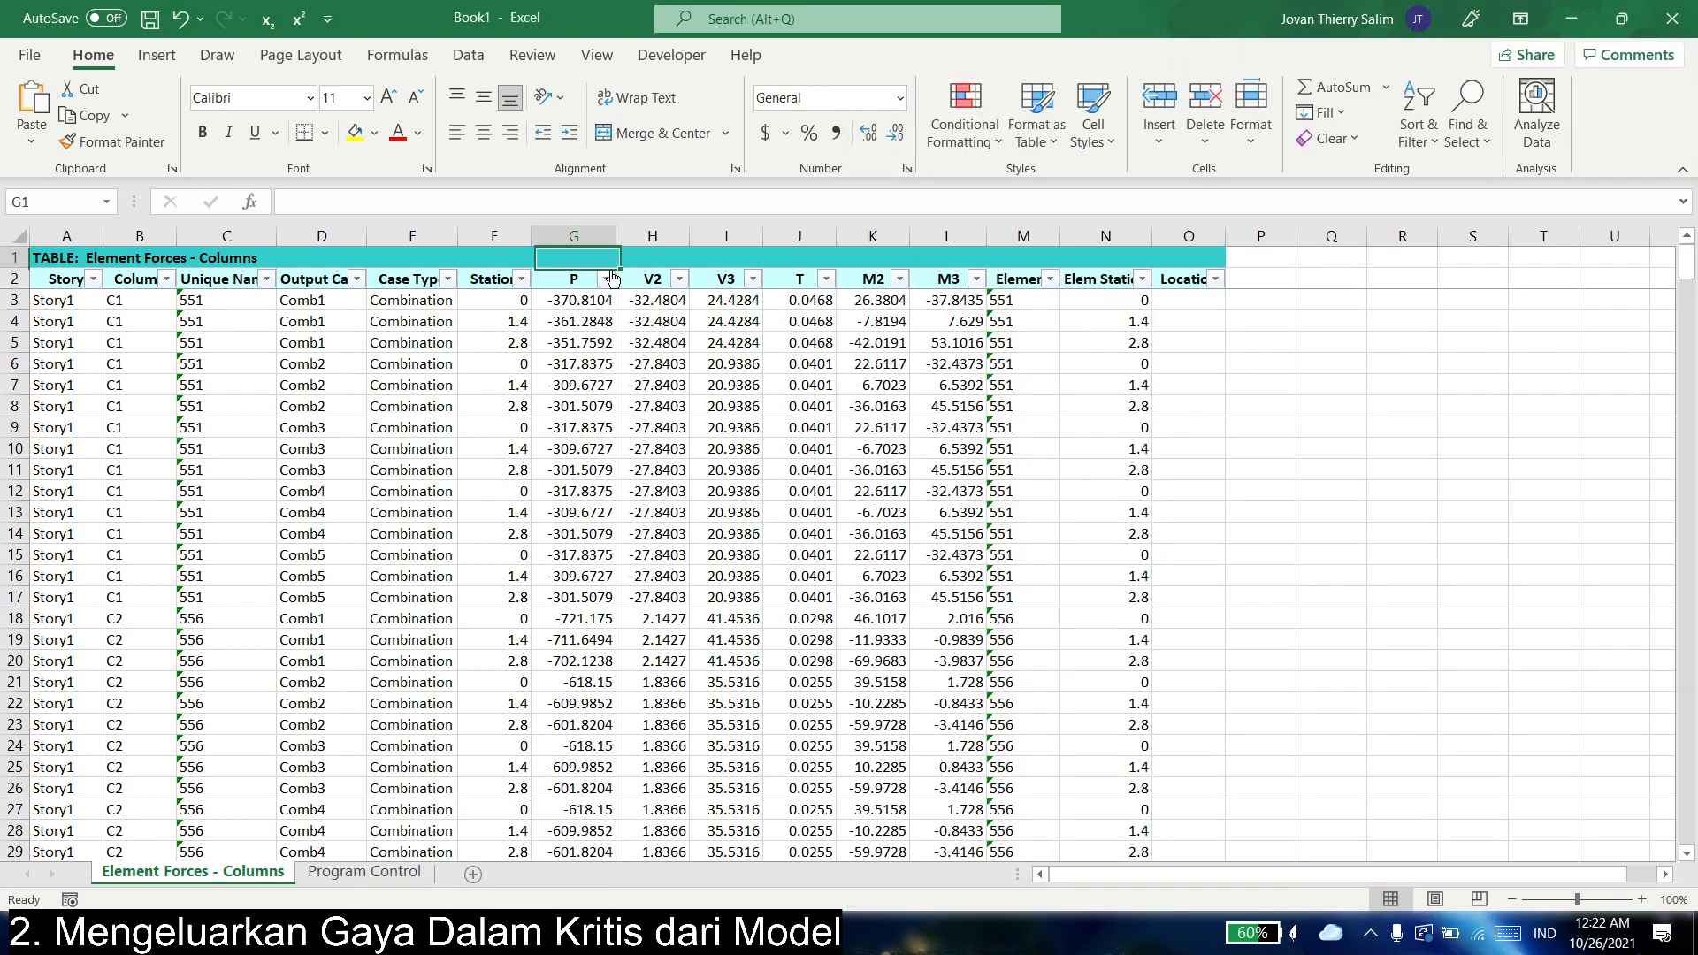
click(606, 279)
click(460, 334)
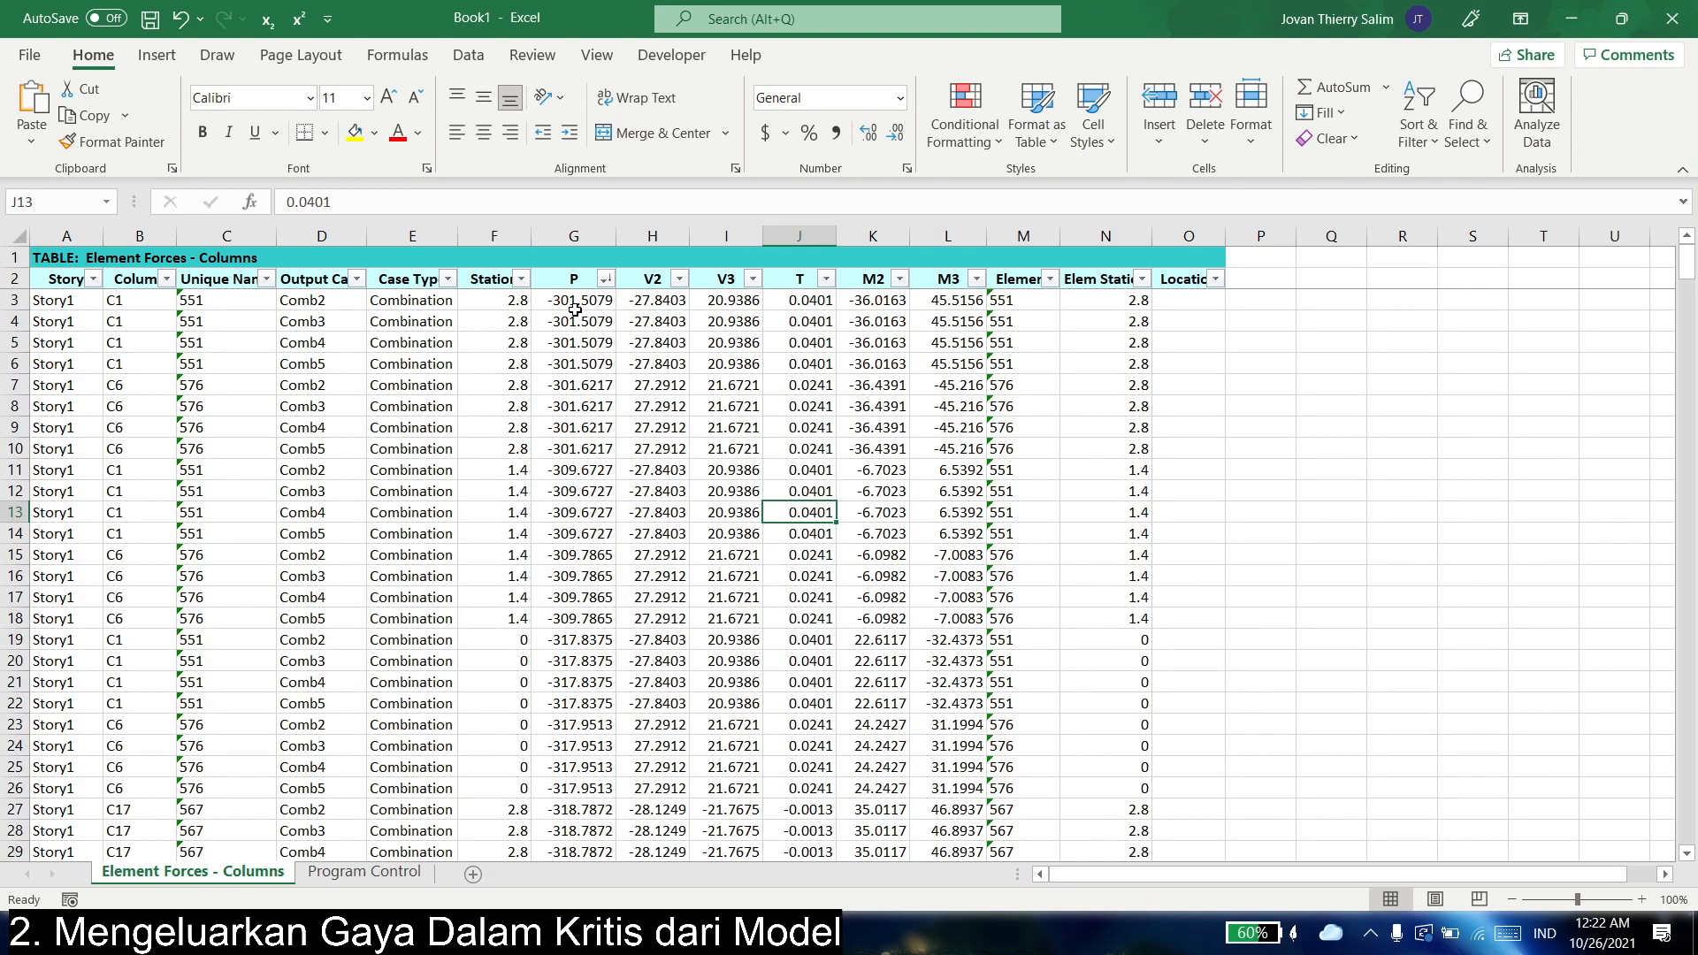
- Delete the V2, V3 and T columns from the exported column forces so that P, M2 and M3 stand side by side
key(alt+Tab)
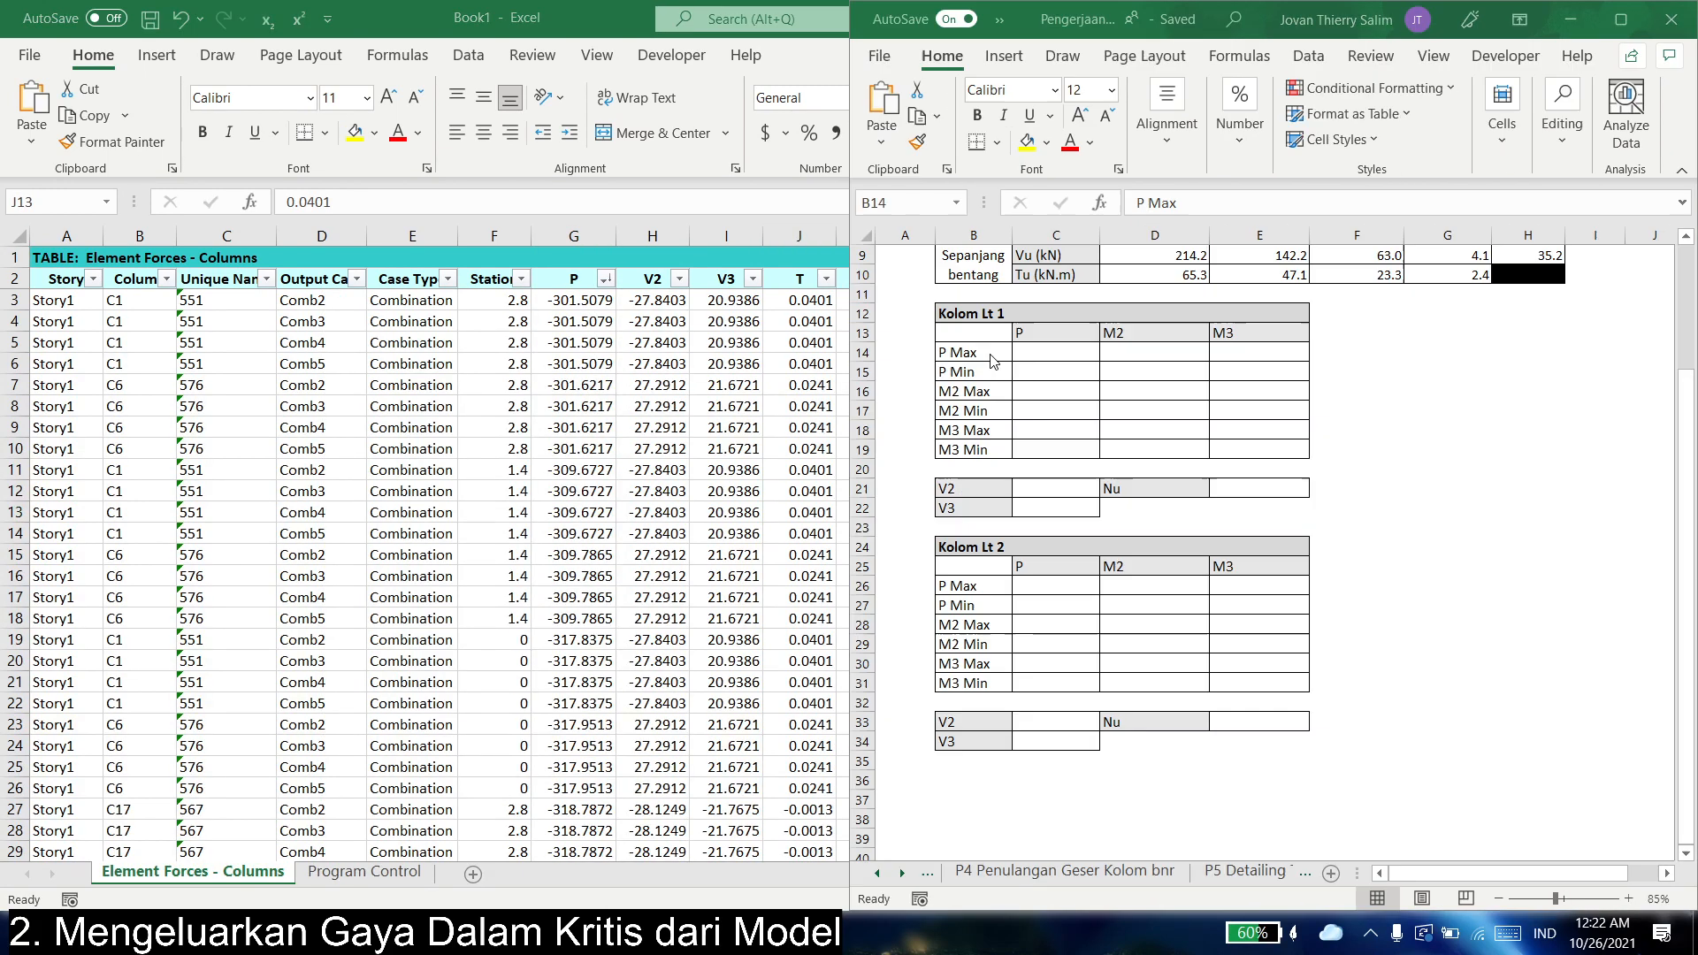
drag(1080, 332, 1287, 340)
click(1447, 467)
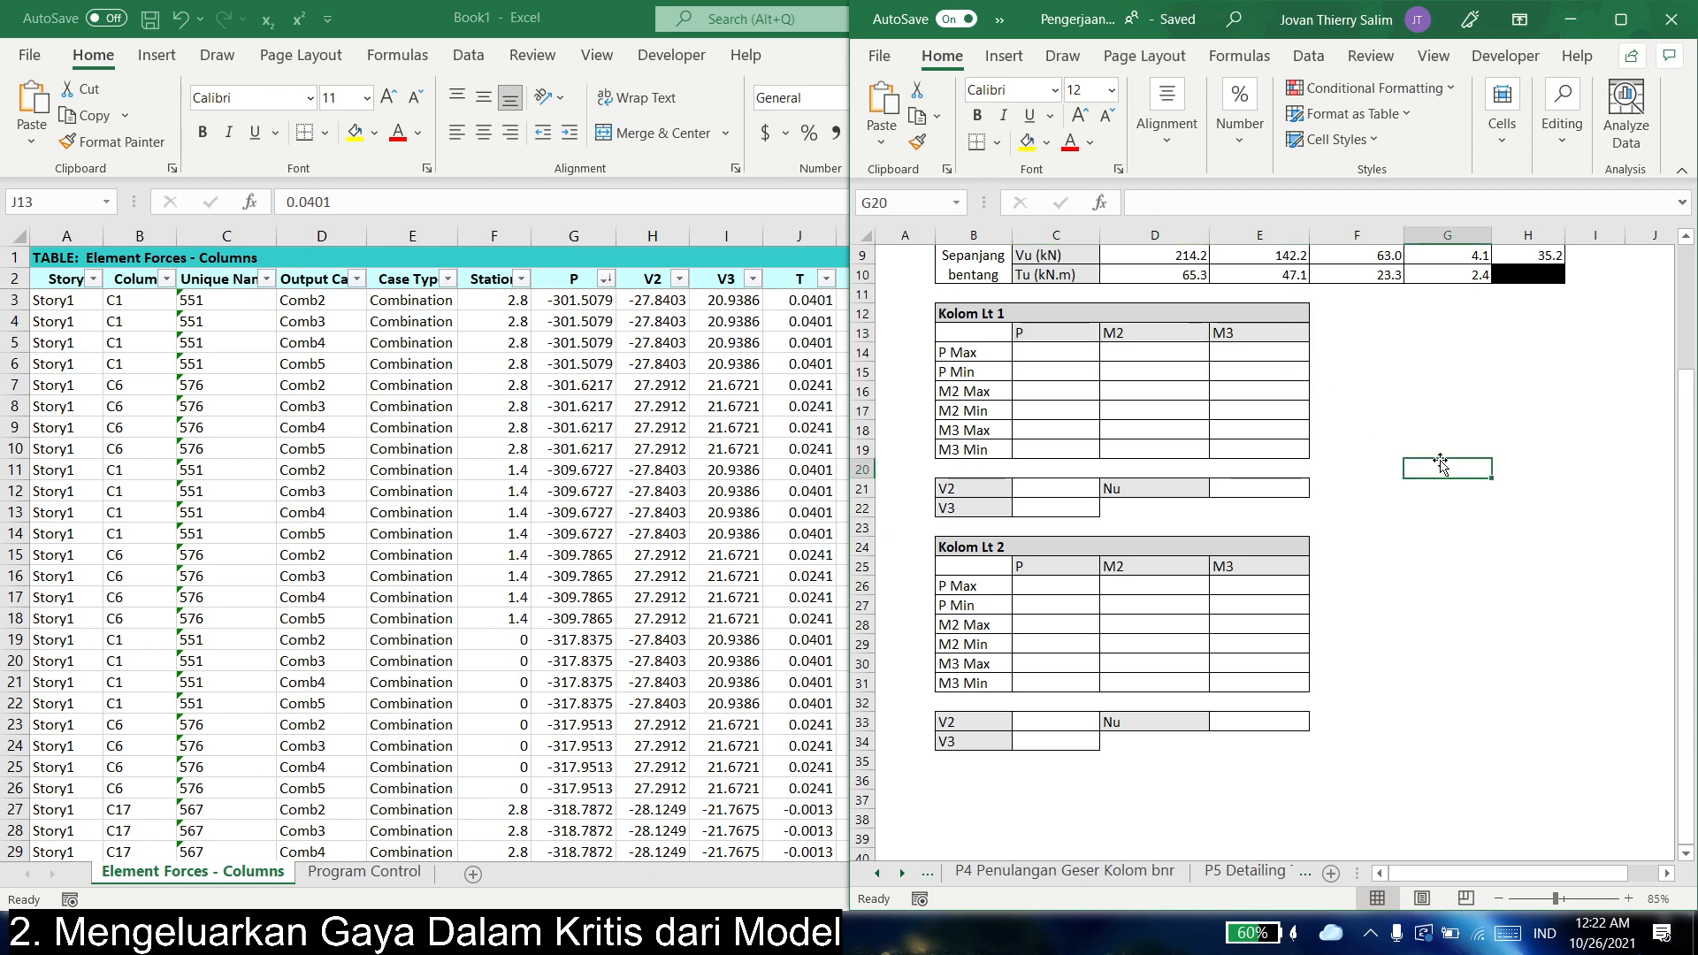
click(663, 469)
click(872, 448)
drag(656, 238, 807, 239)
right_click(814, 247)
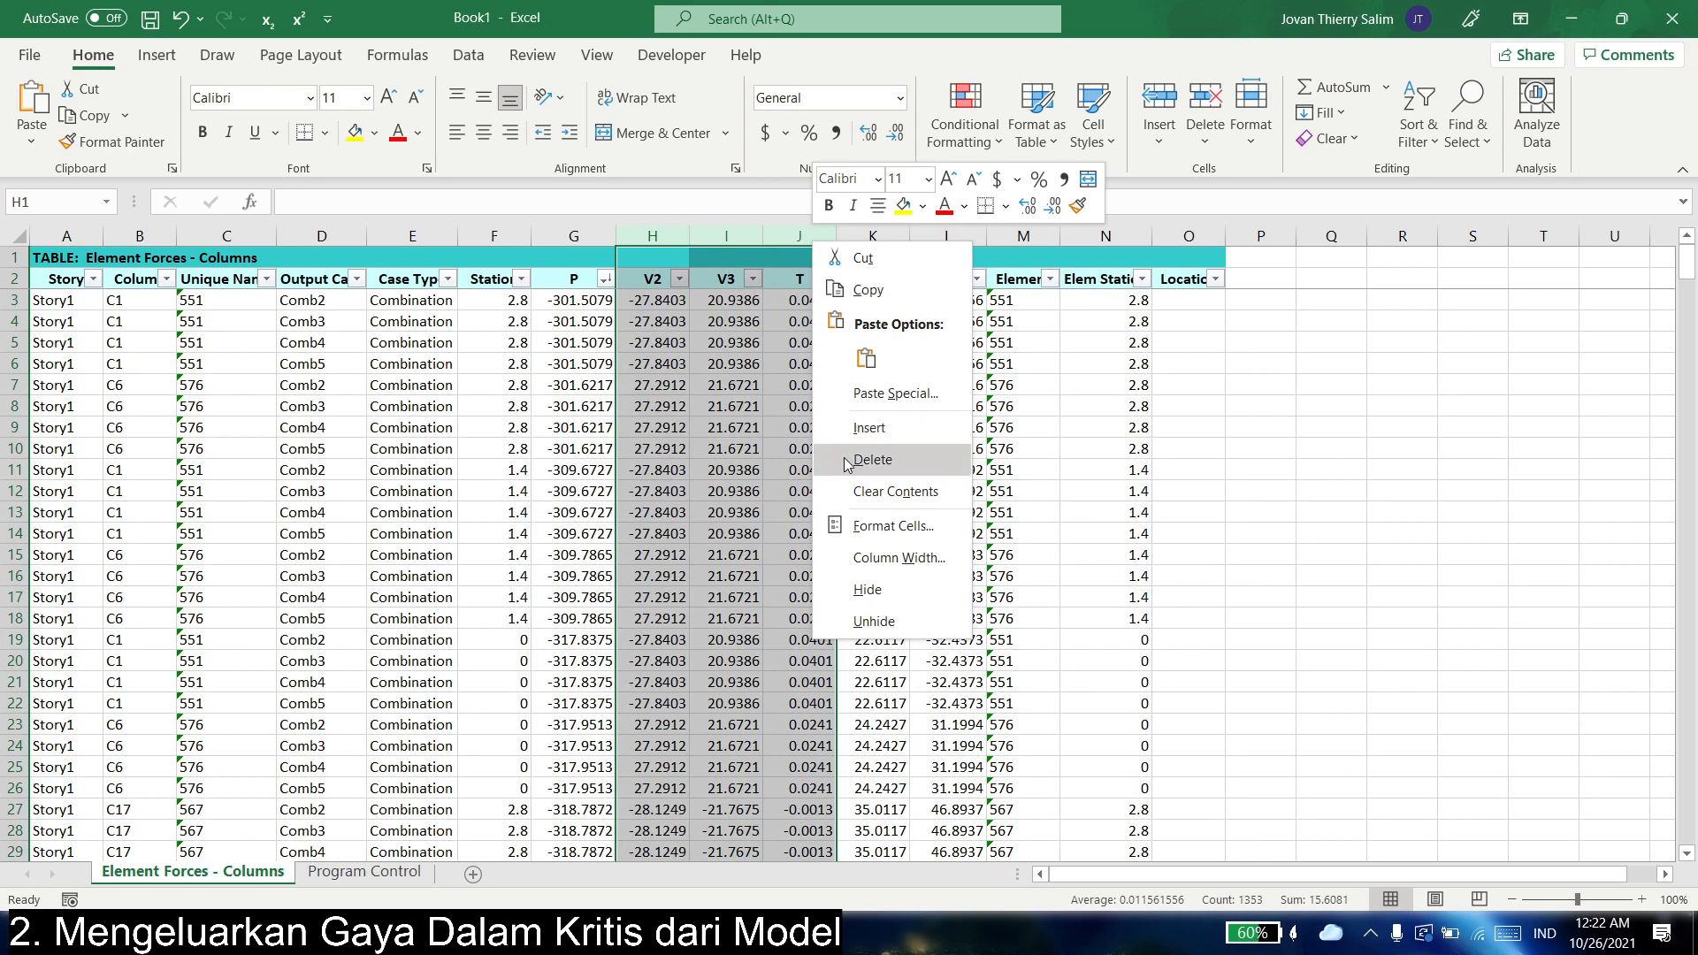
click(873, 460)
click(1097, 470)
click(1052, 518)
- Copy the P, M2 and M3 values of the record with the largest P into the P Max row of Kolom Lt 1
click(663, 321)
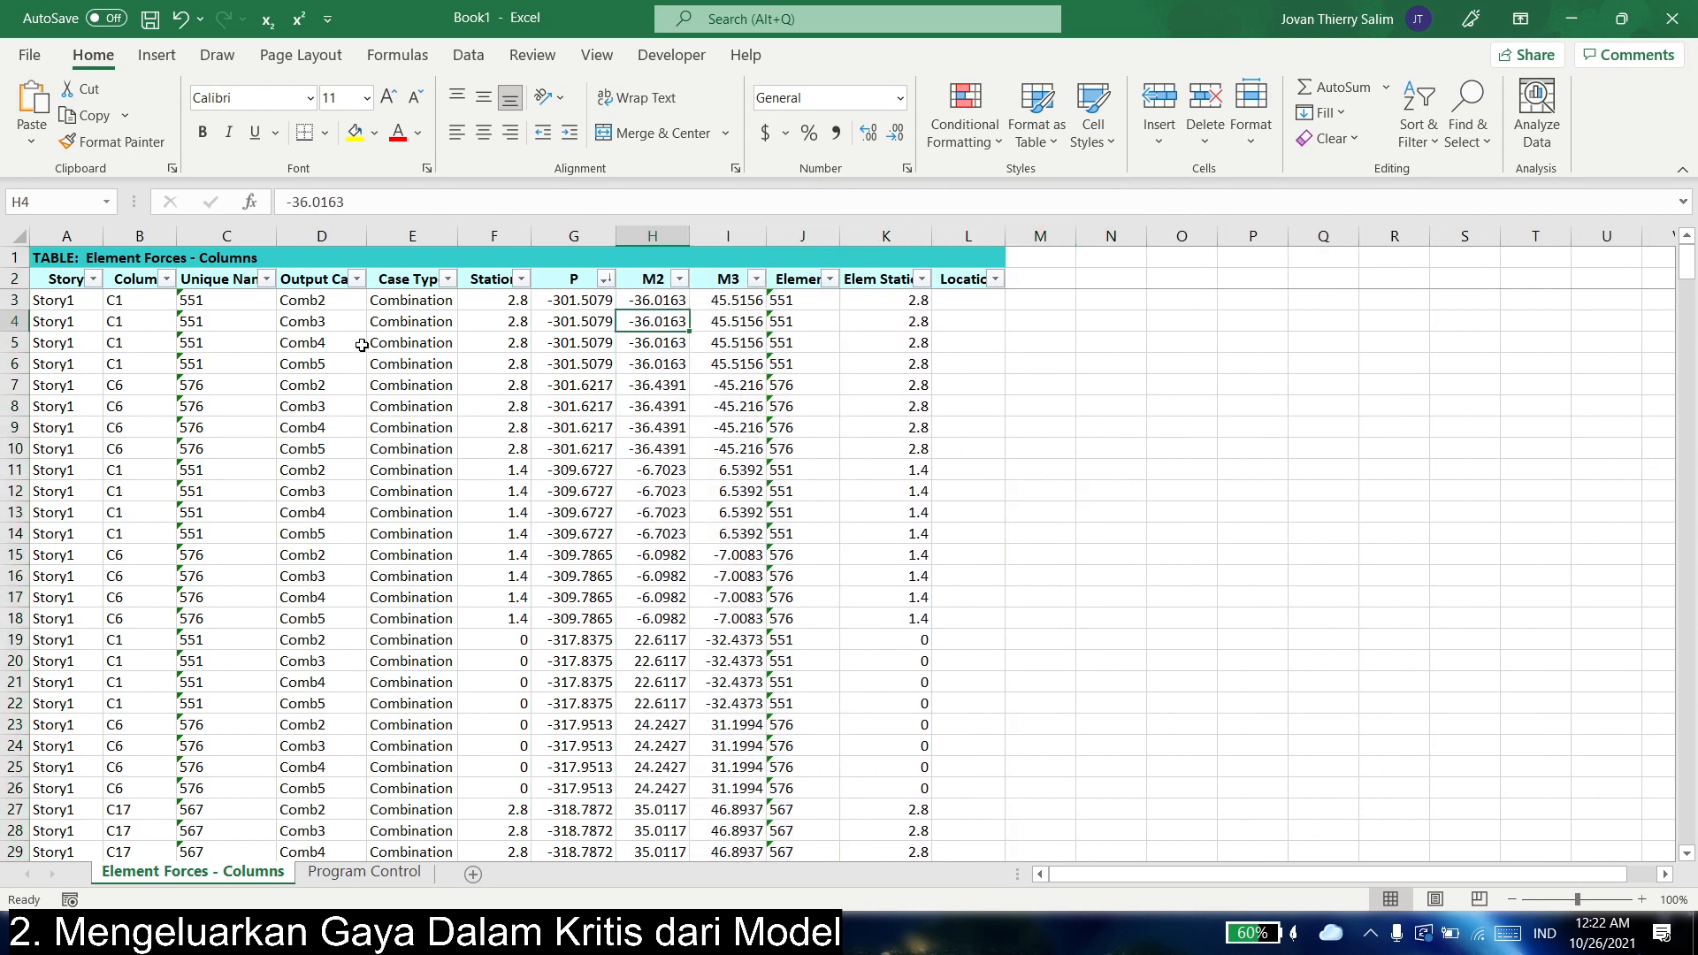
click(607, 280)
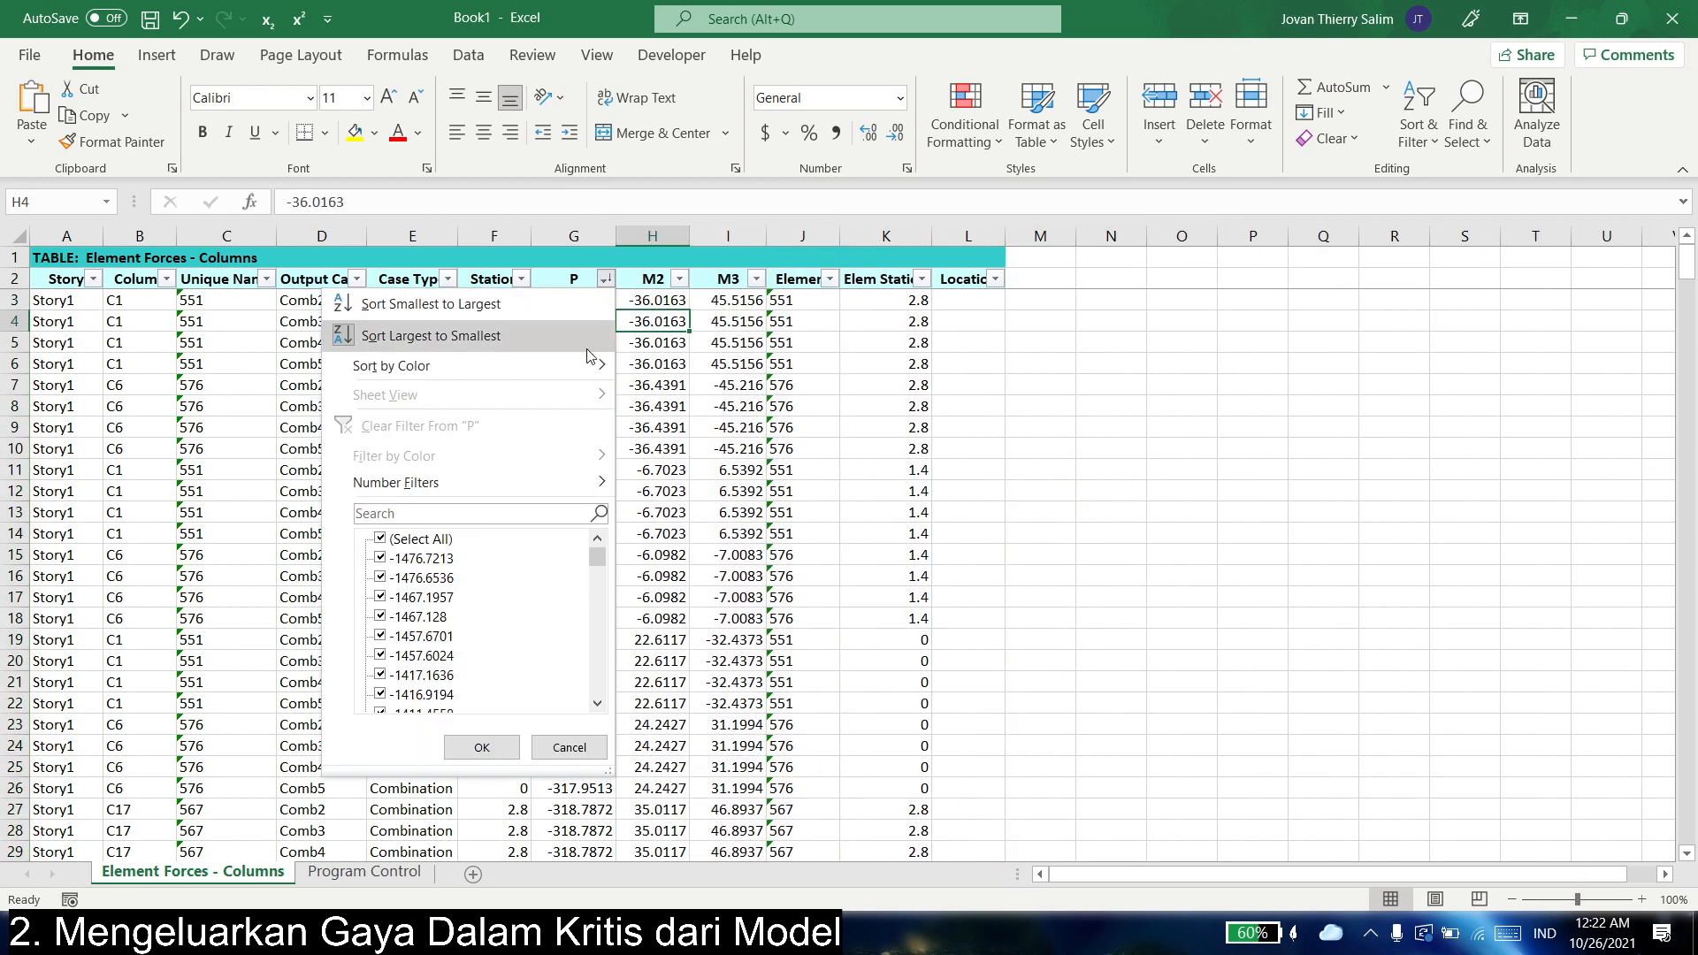
click(460, 333)
drag(575, 300, 734, 300)
key(ctrl+c)
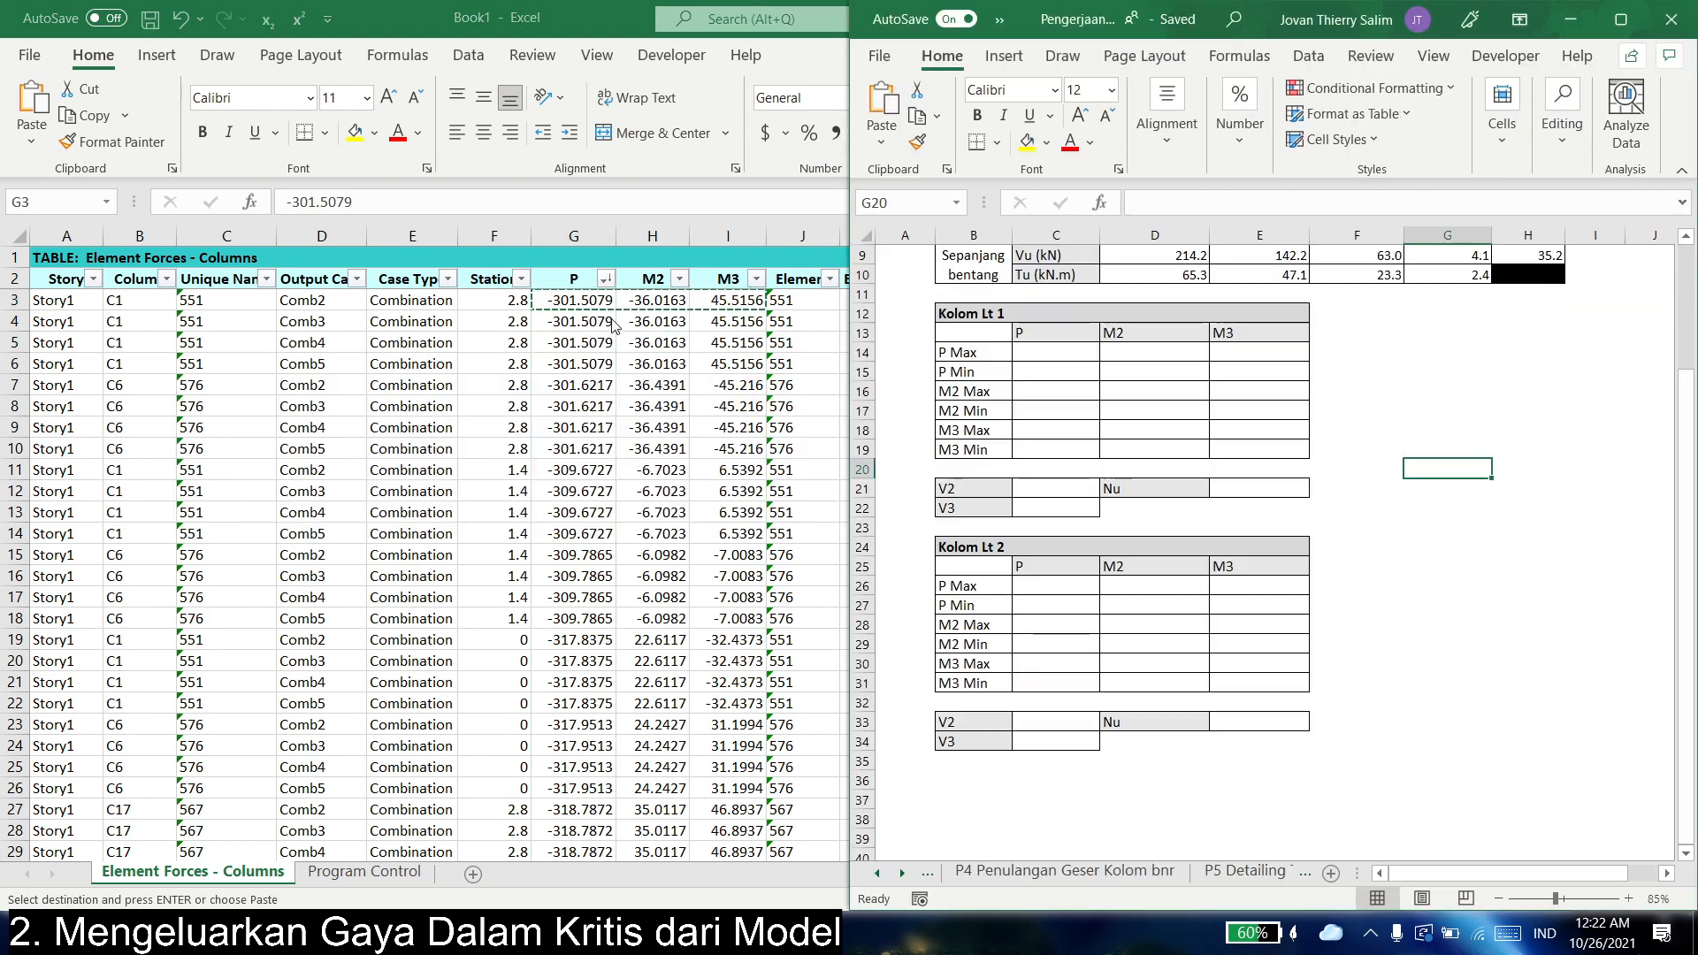
click(605, 280)
click(539, 340)
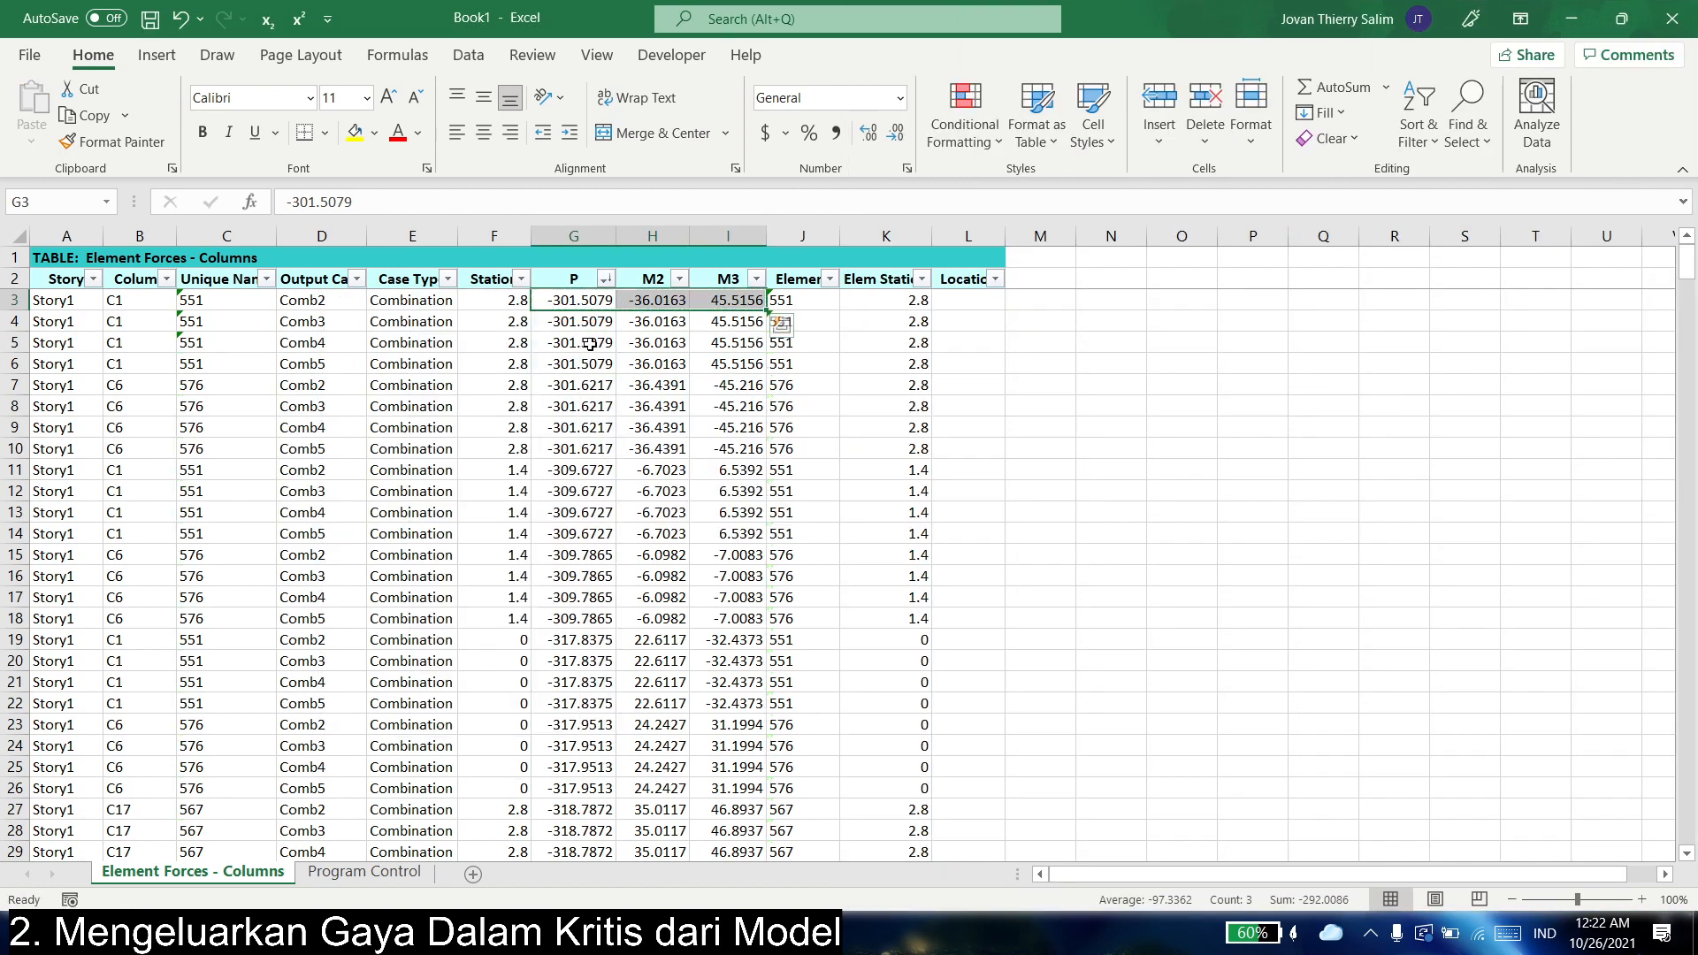
key(ctrl+c)
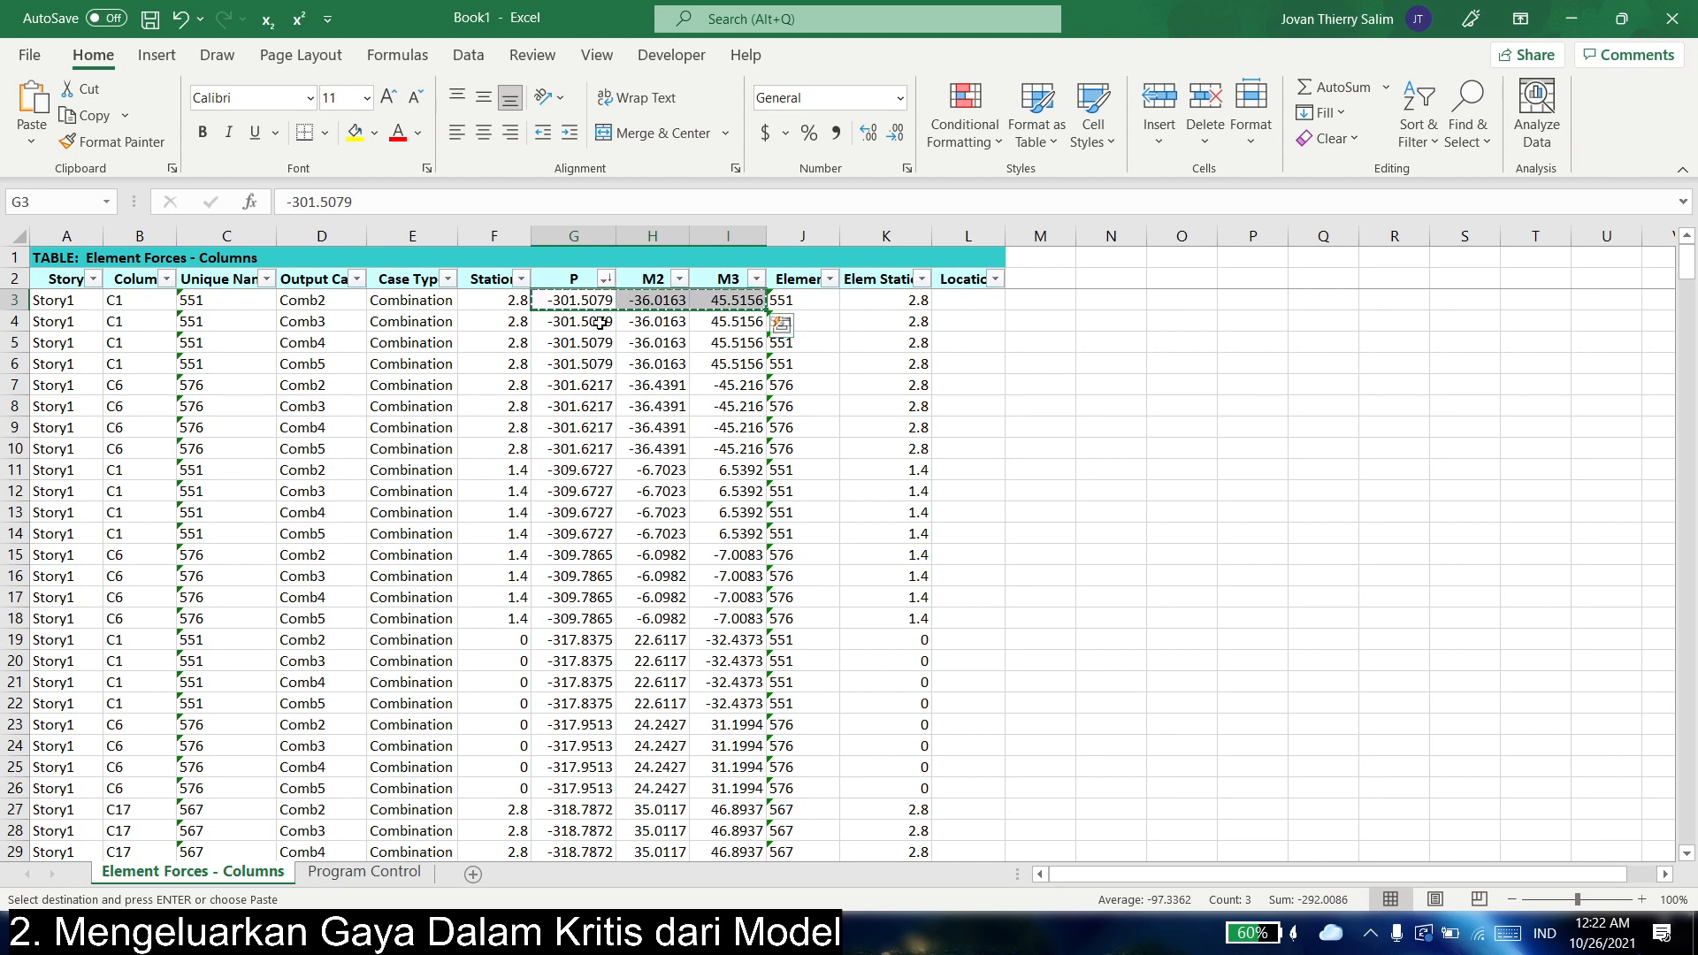
key(alt+Tab)
right_click(1059, 356)
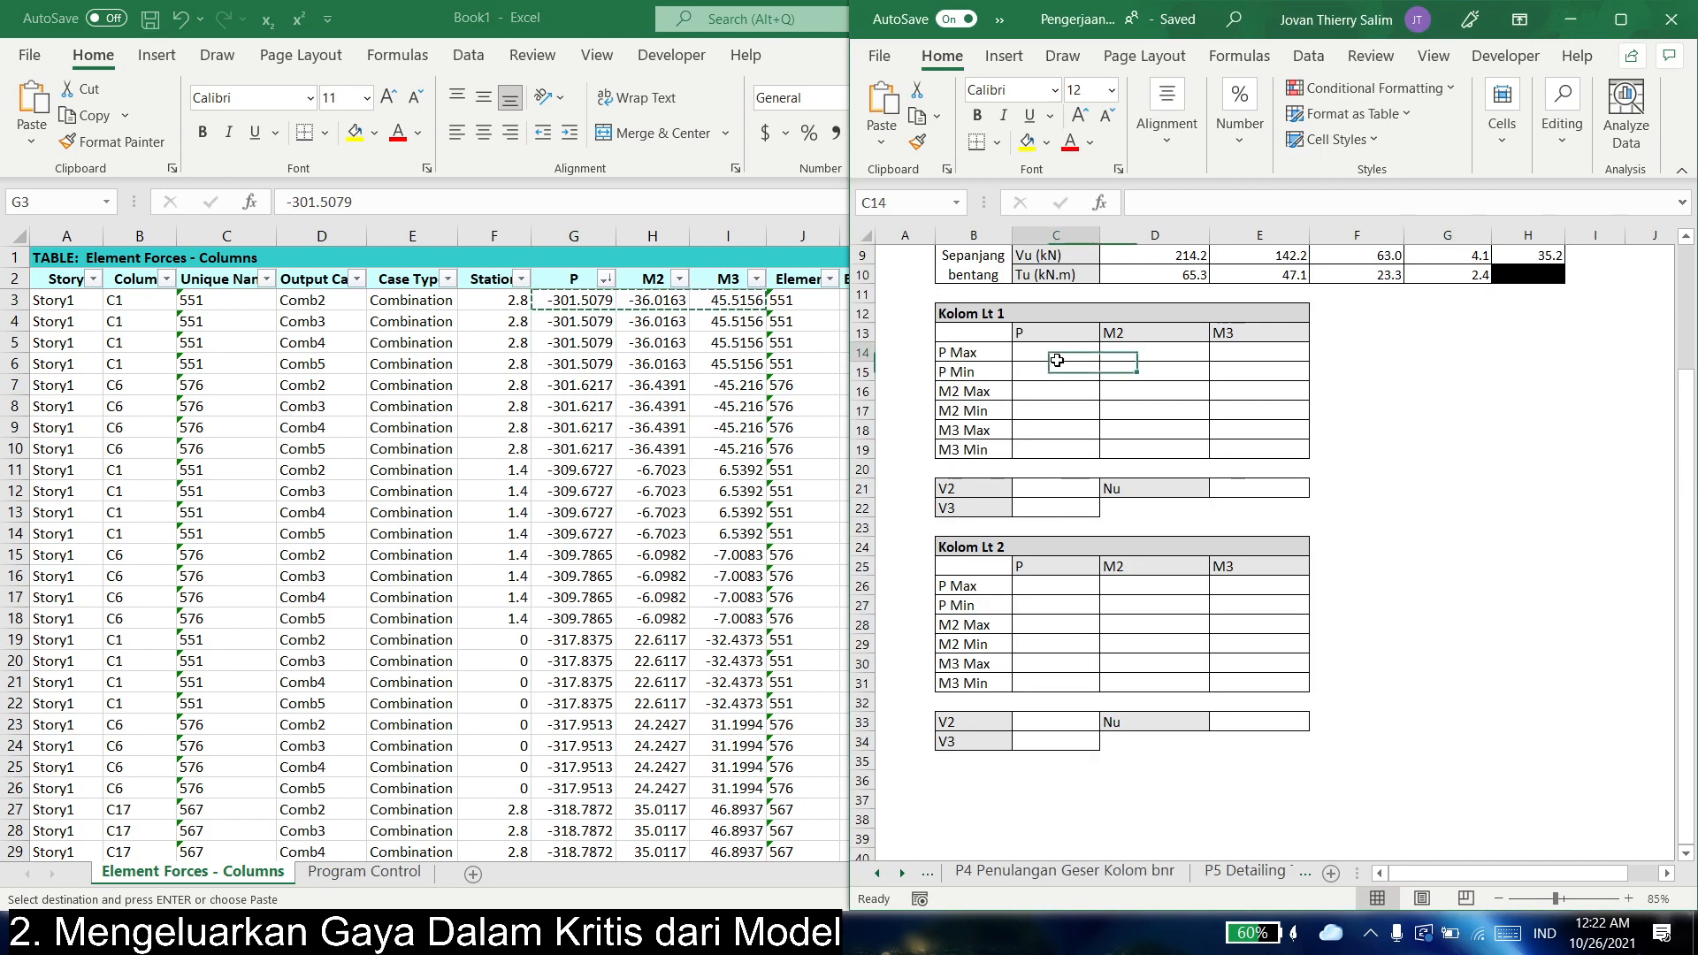
click(1179, 394)
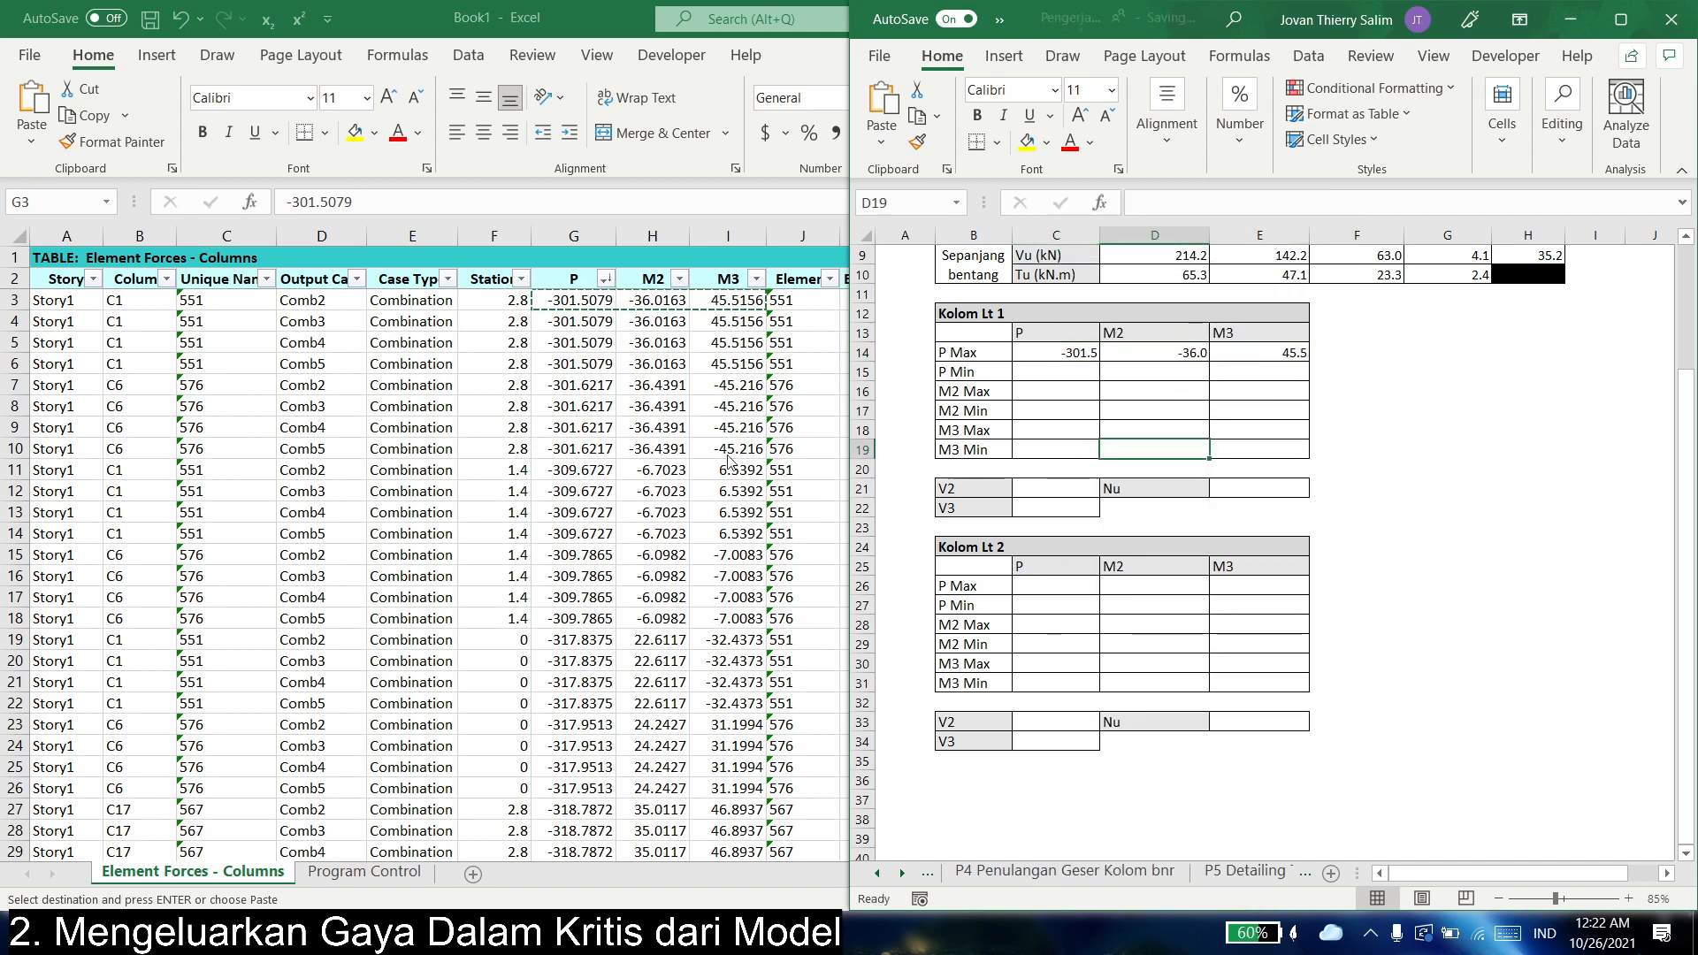
- Sort the column forces by P from smallest to largest and paste the first record's P, M2 and M3 into Kolom Lt 1's P Min row
key(alt+Tab)
click(607, 279)
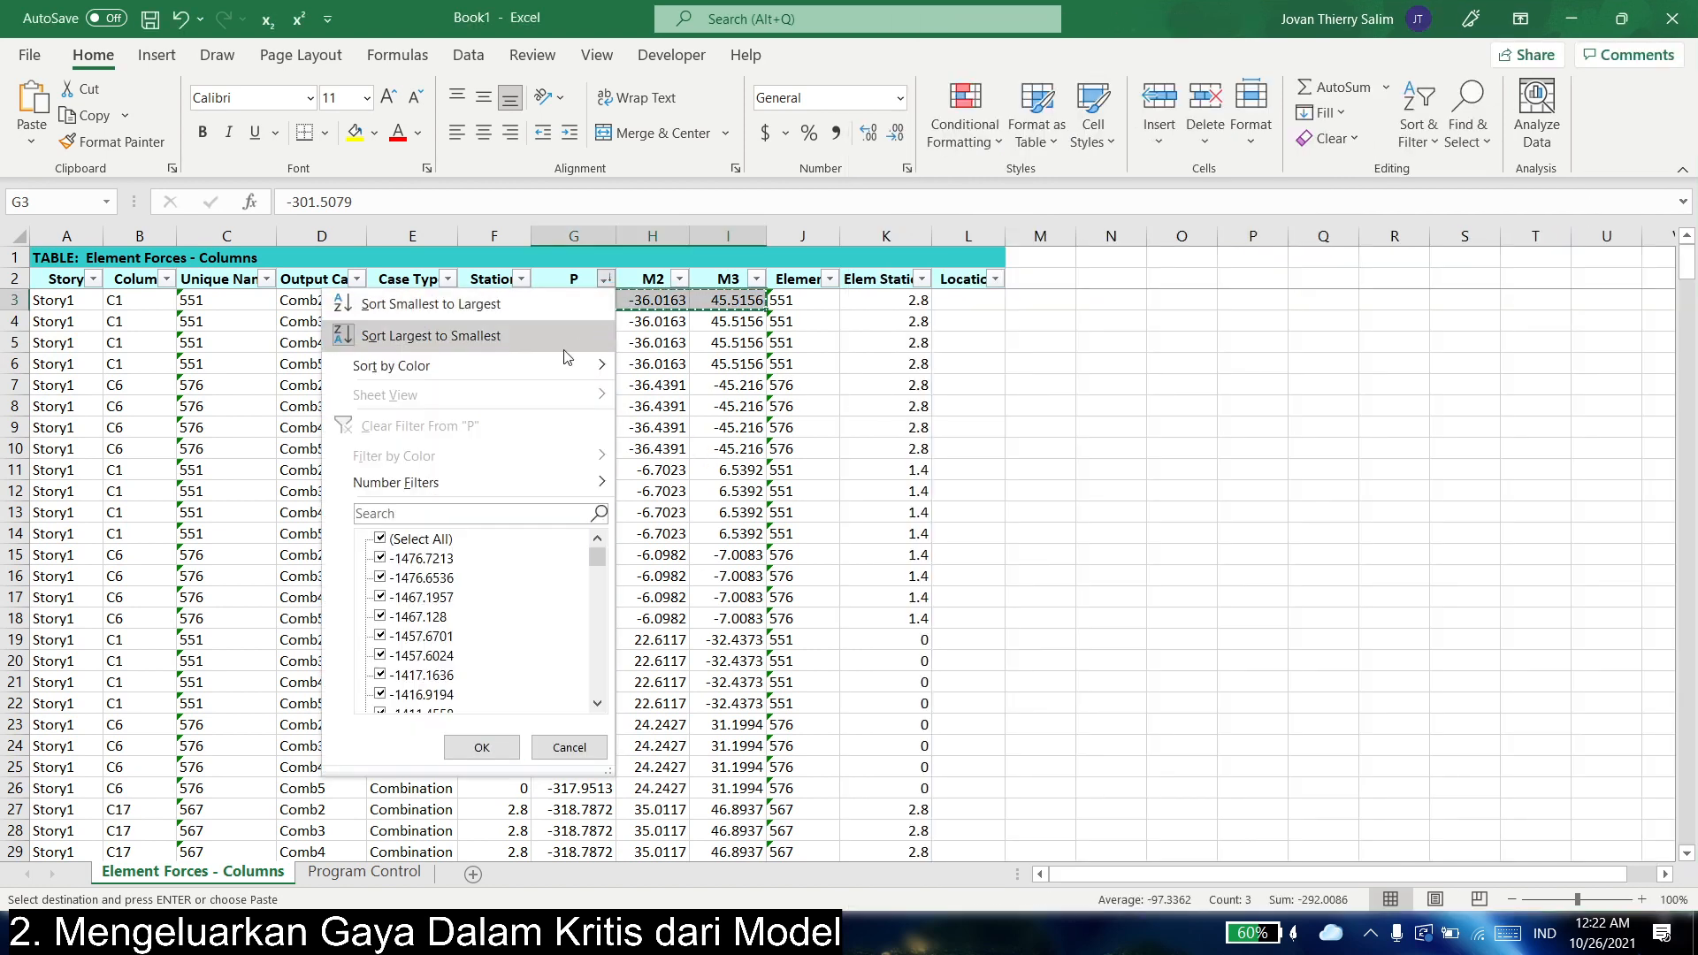
click(619, 307)
key(ctrl+c)
key(alt+Tab)
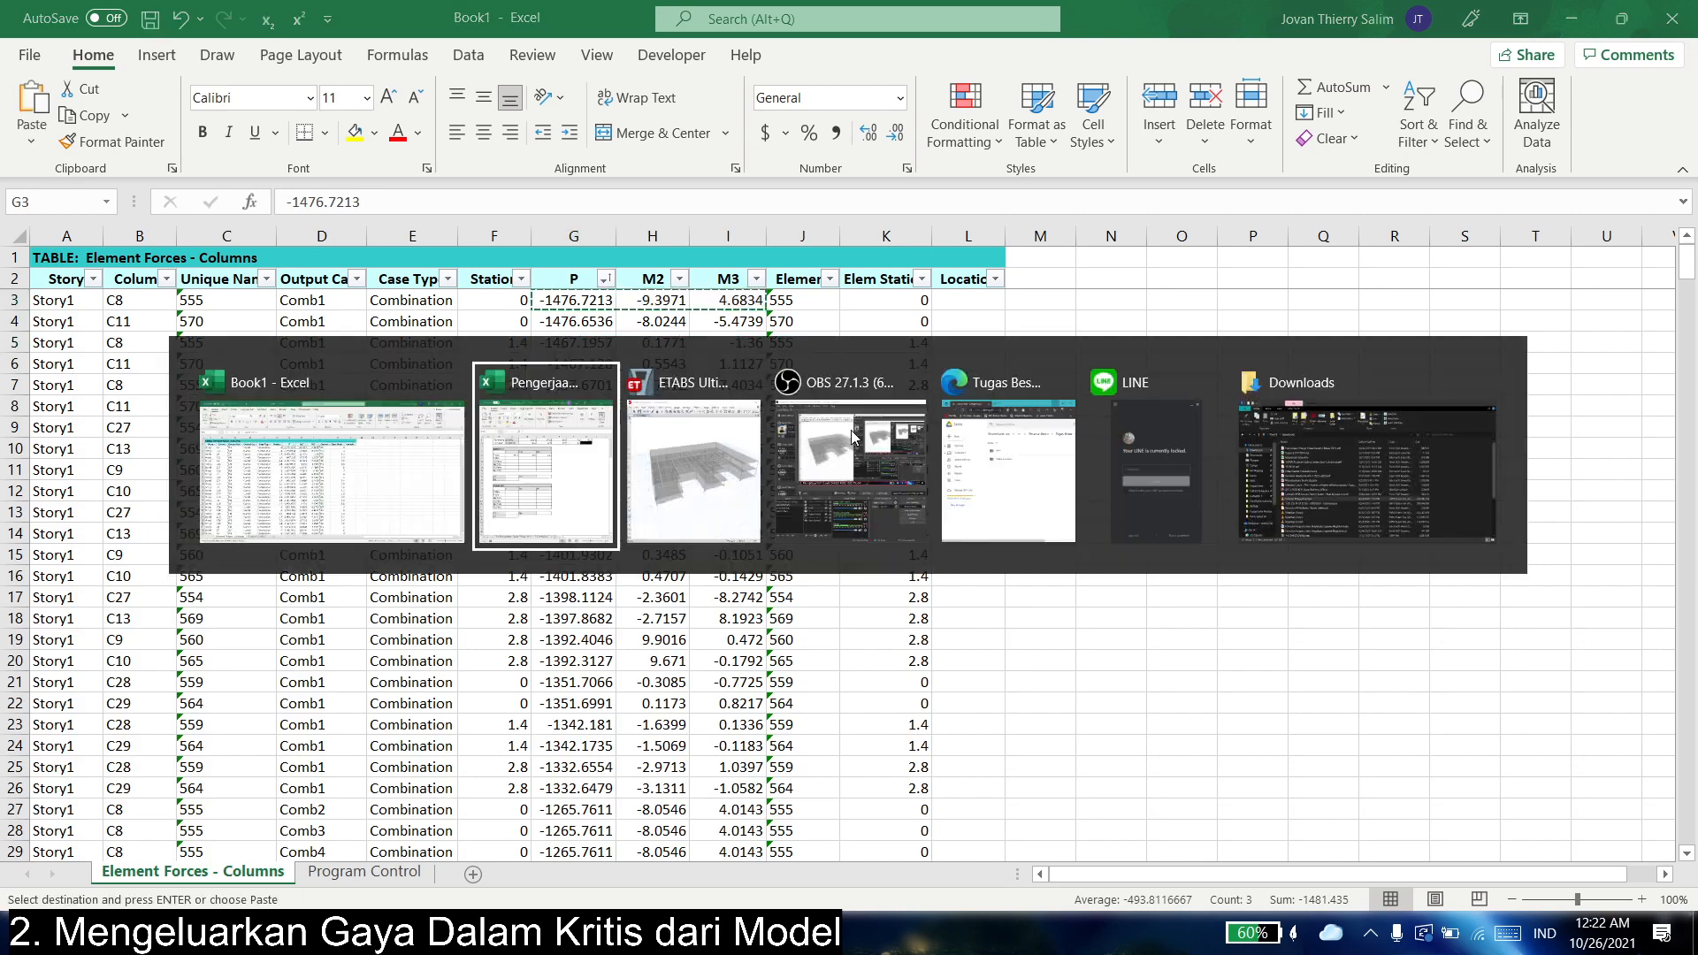
click(1039, 370)
right_click(1128, 371)
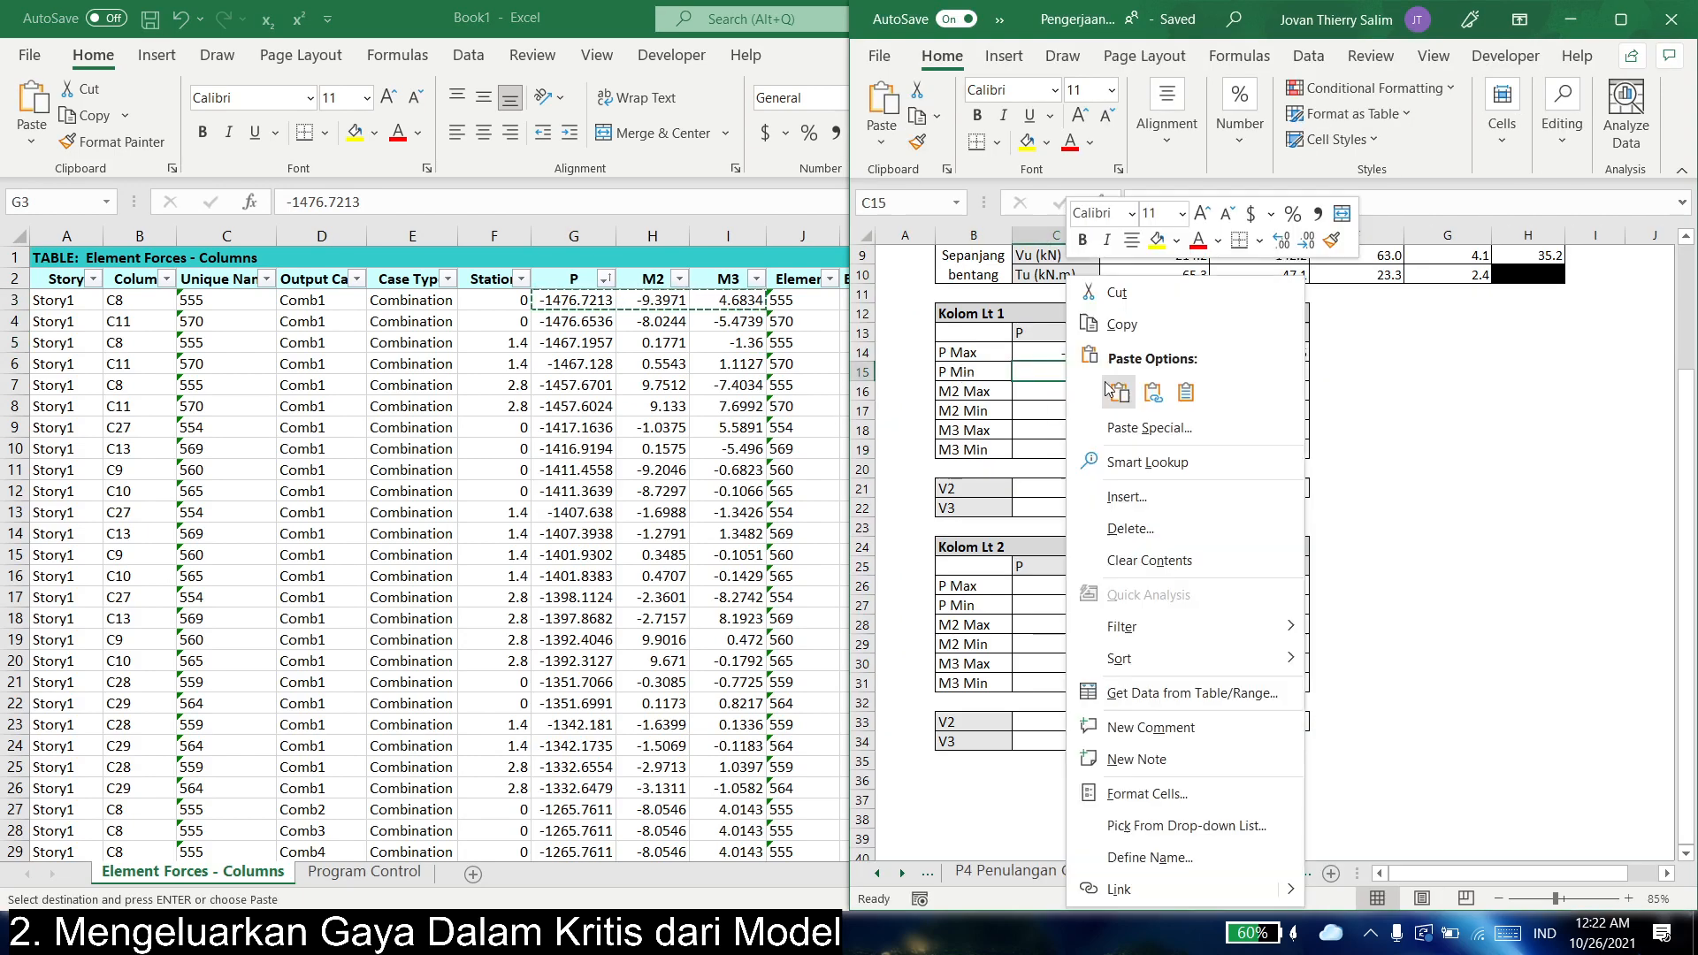
click(1154, 376)
- Sort the column forces by M2 from largest to smallest and paste the first record's P, M2 and M3 into the M2 Max row
key(alt+Tab)
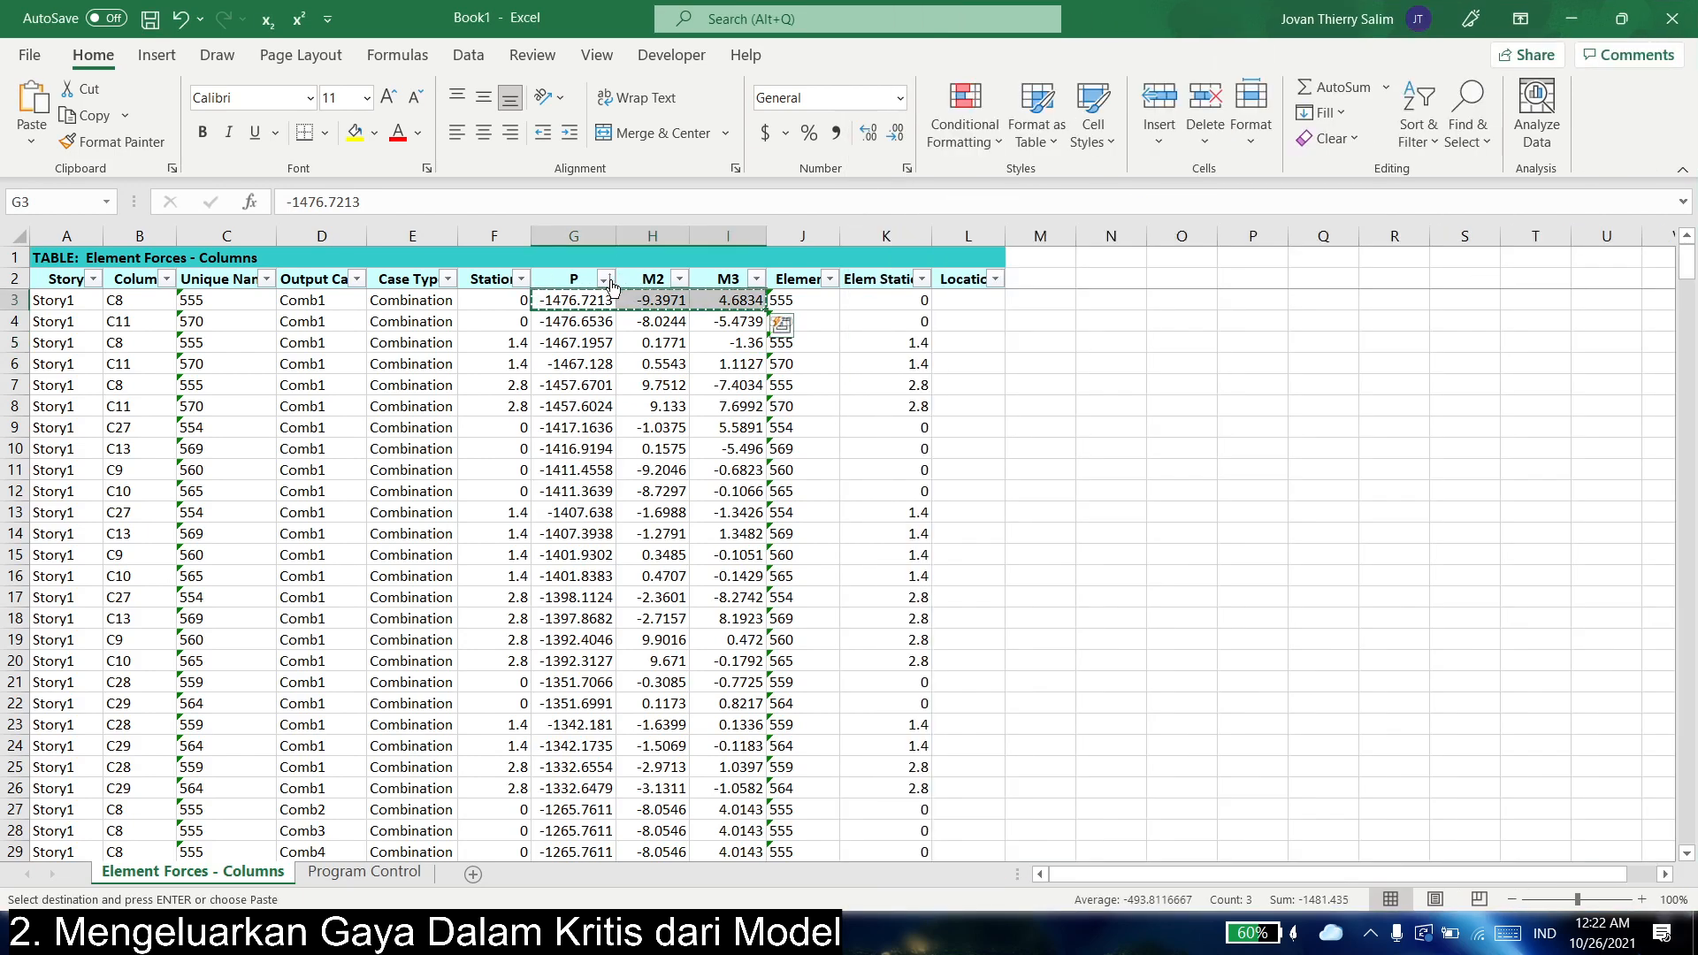
click(679, 278)
click(672, 325)
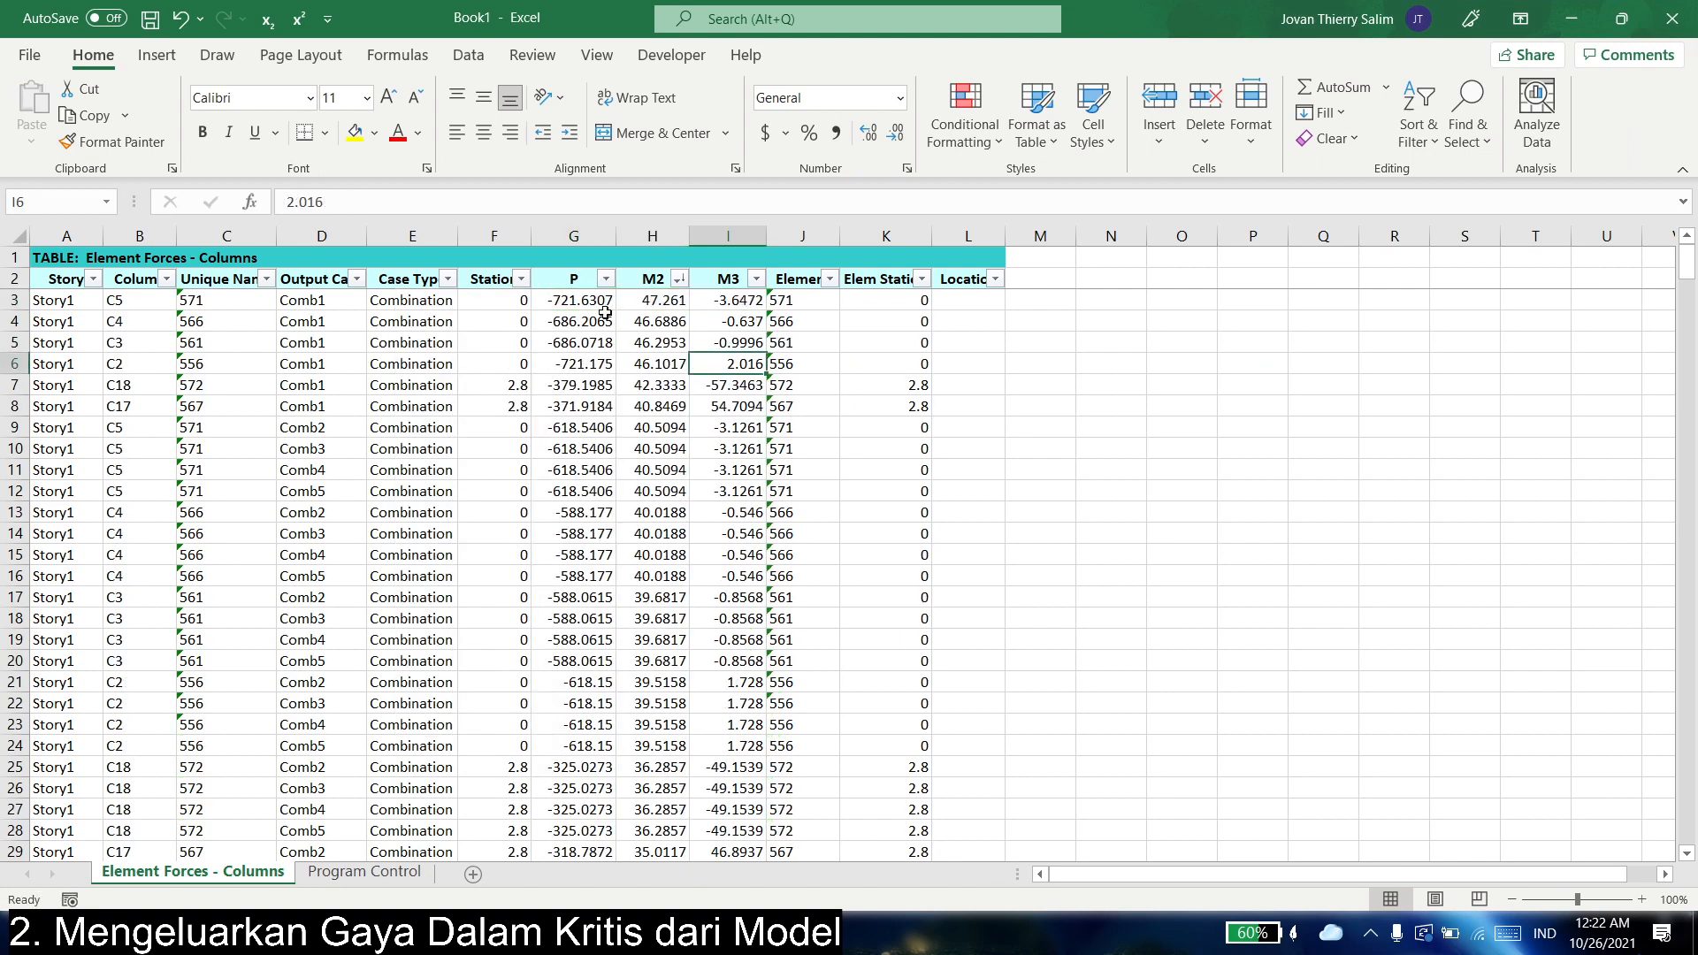
key(ctrl+c)
key(alt+Tab)
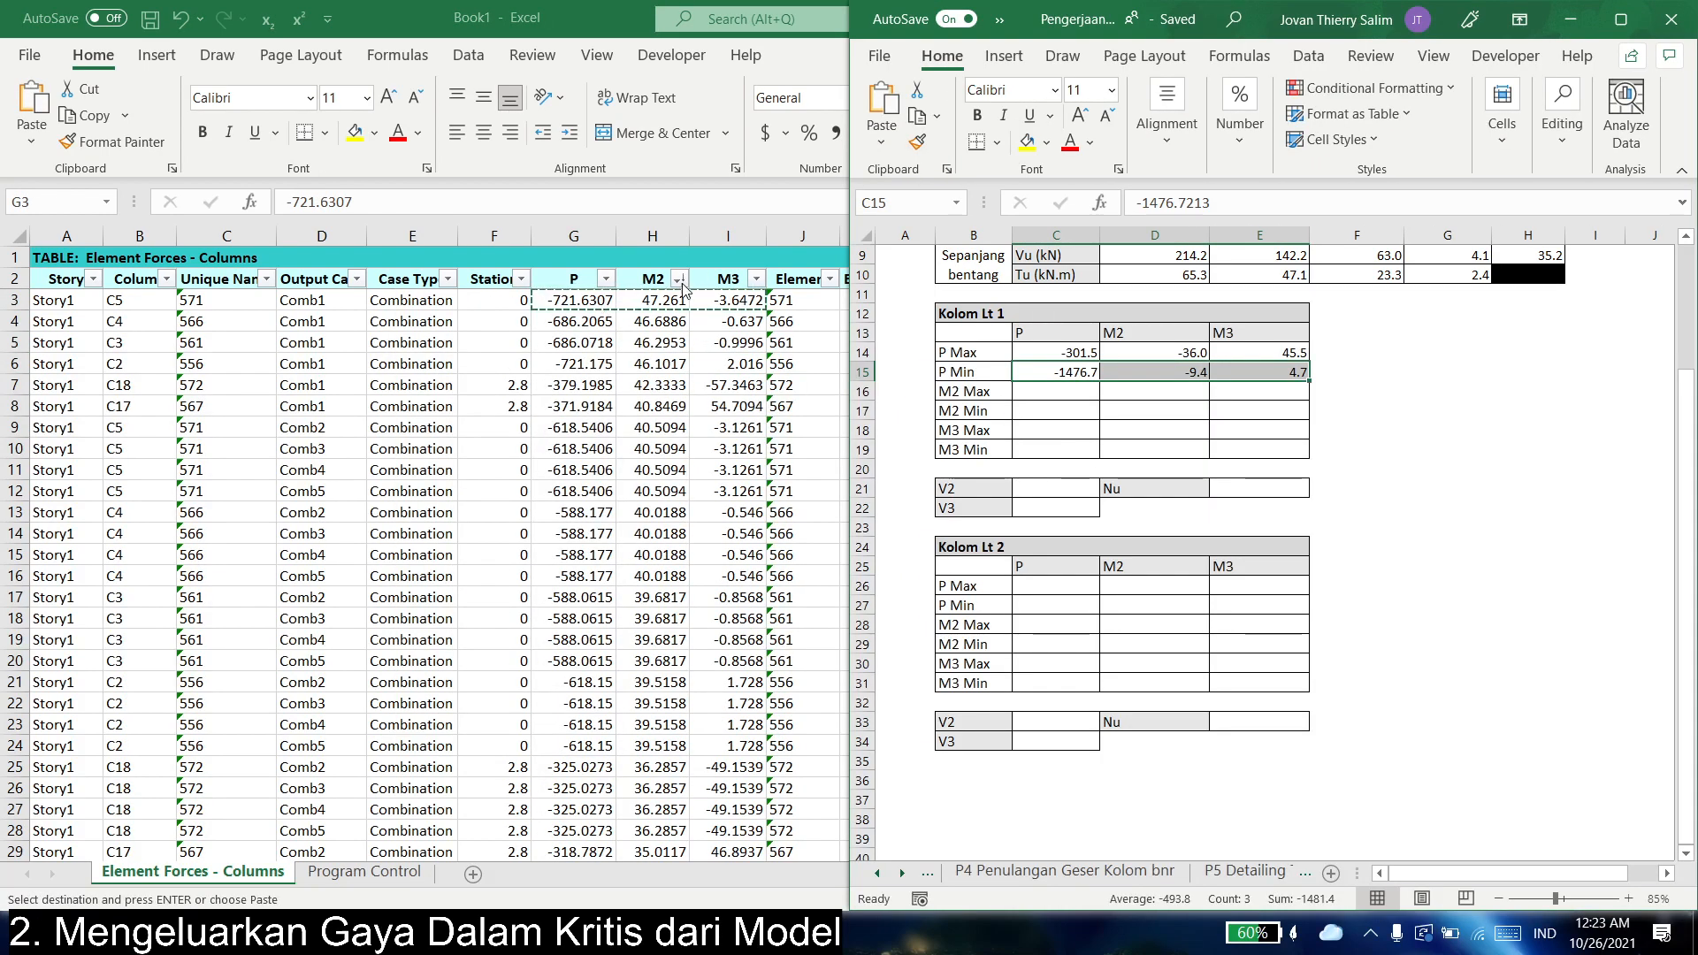
key(alt+Tab)
key(alt+Tab)
click(1072, 398)
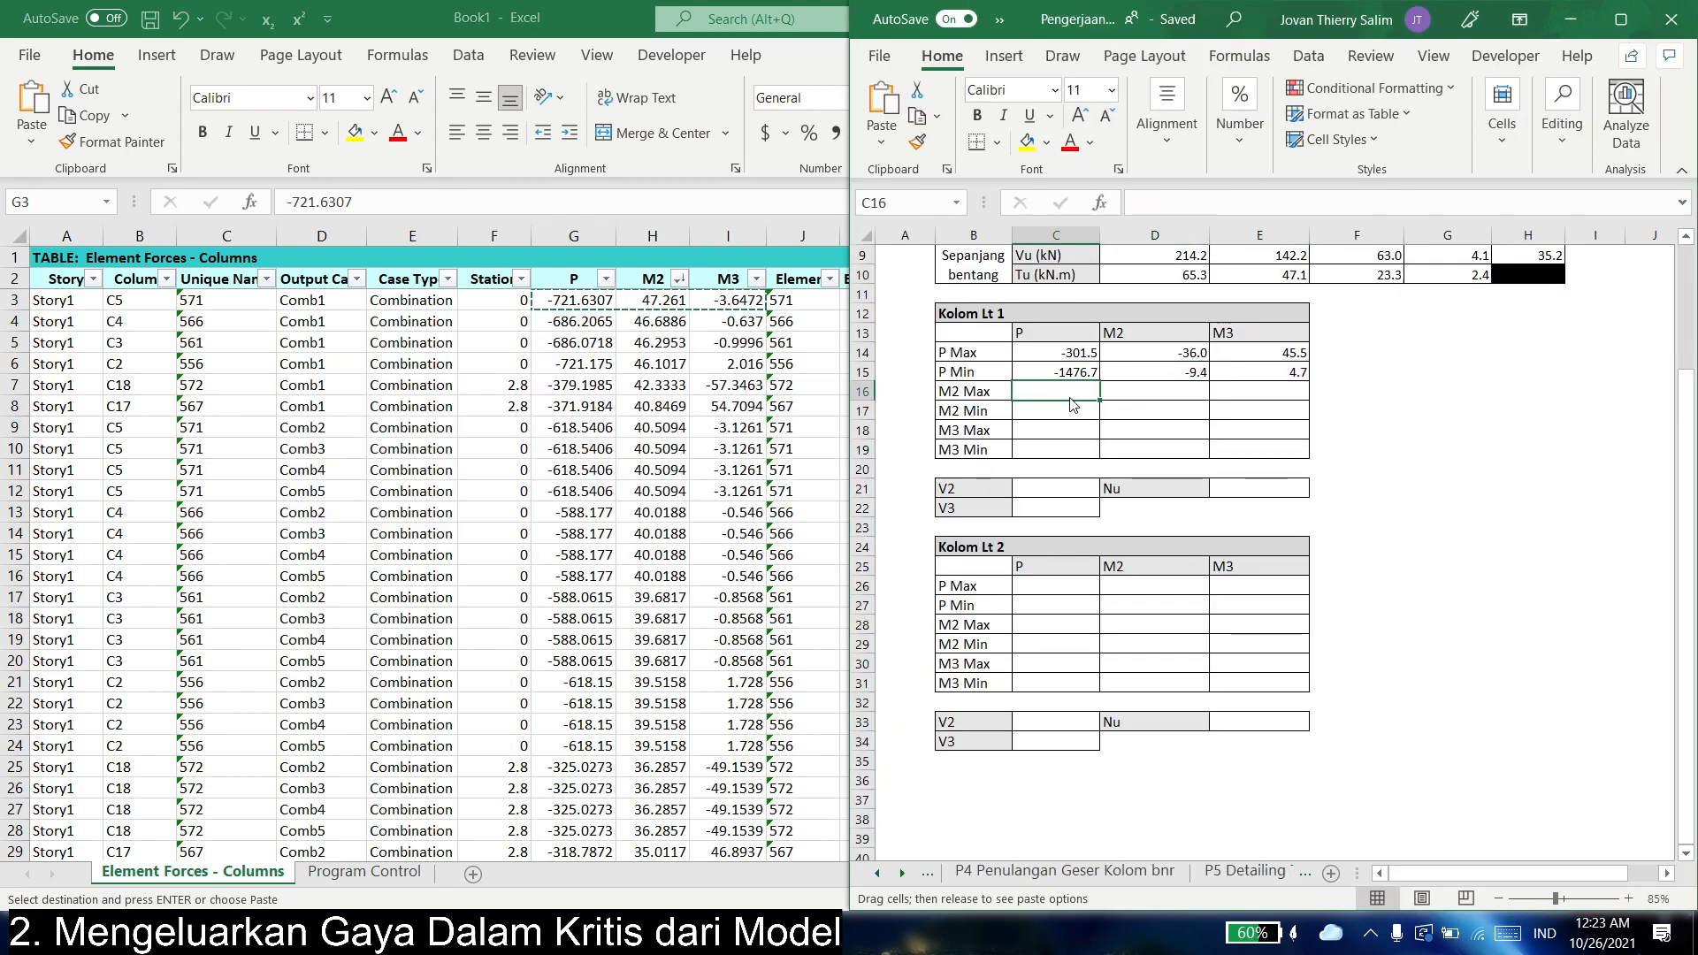
right_click(1072, 398)
click(1171, 393)
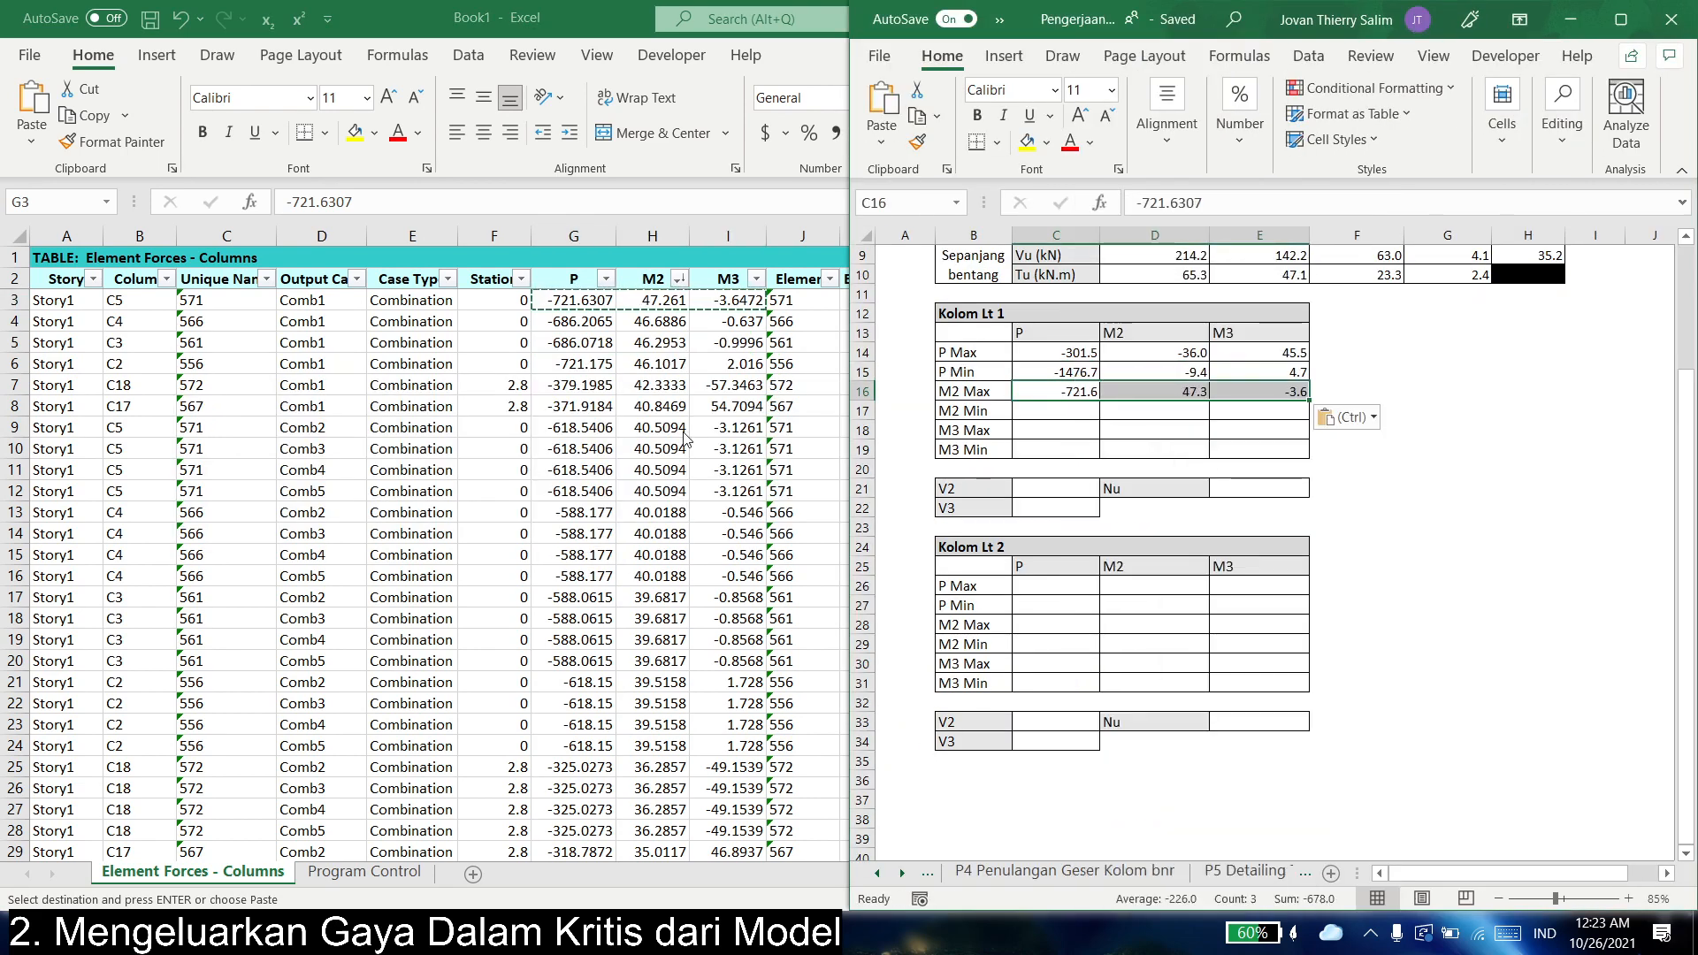
- Sort the column forces by M2 from smallest to largest and paste the first record's P, M2 and M3 into the M2 Min row
key(alt+Tab)
click(678, 279)
click(619, 303)
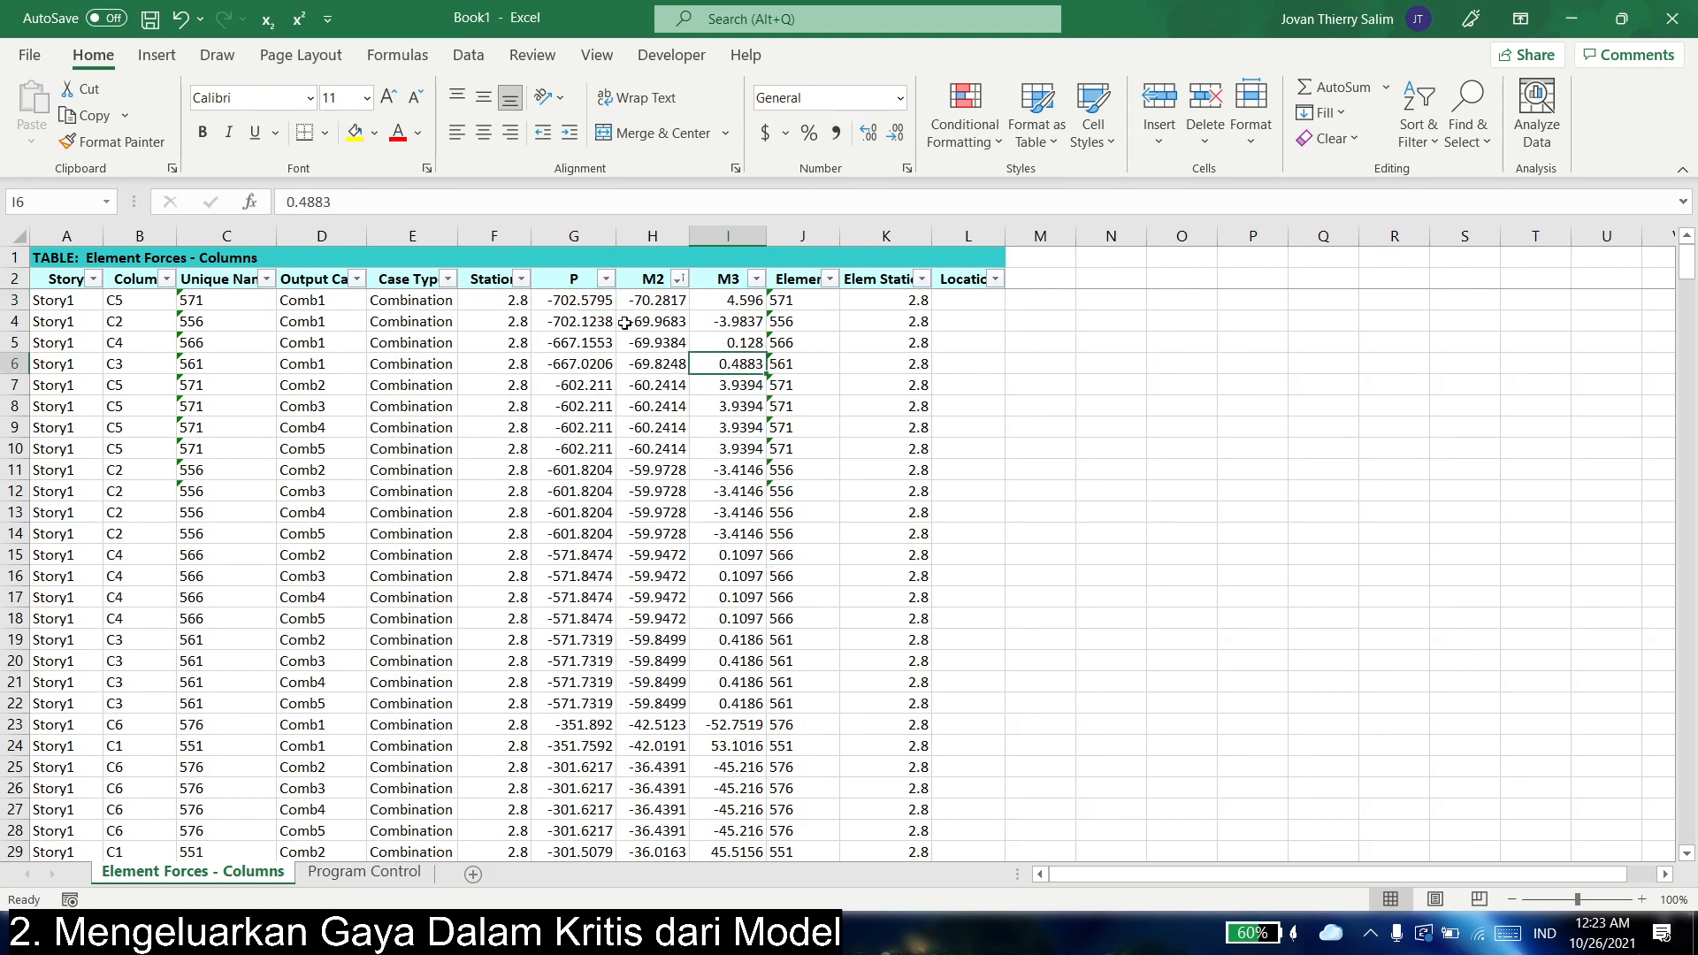
drag(575, 300, 727, 300)
key(ctrl+c)
key(alt+Tab)
click(1039, 413)
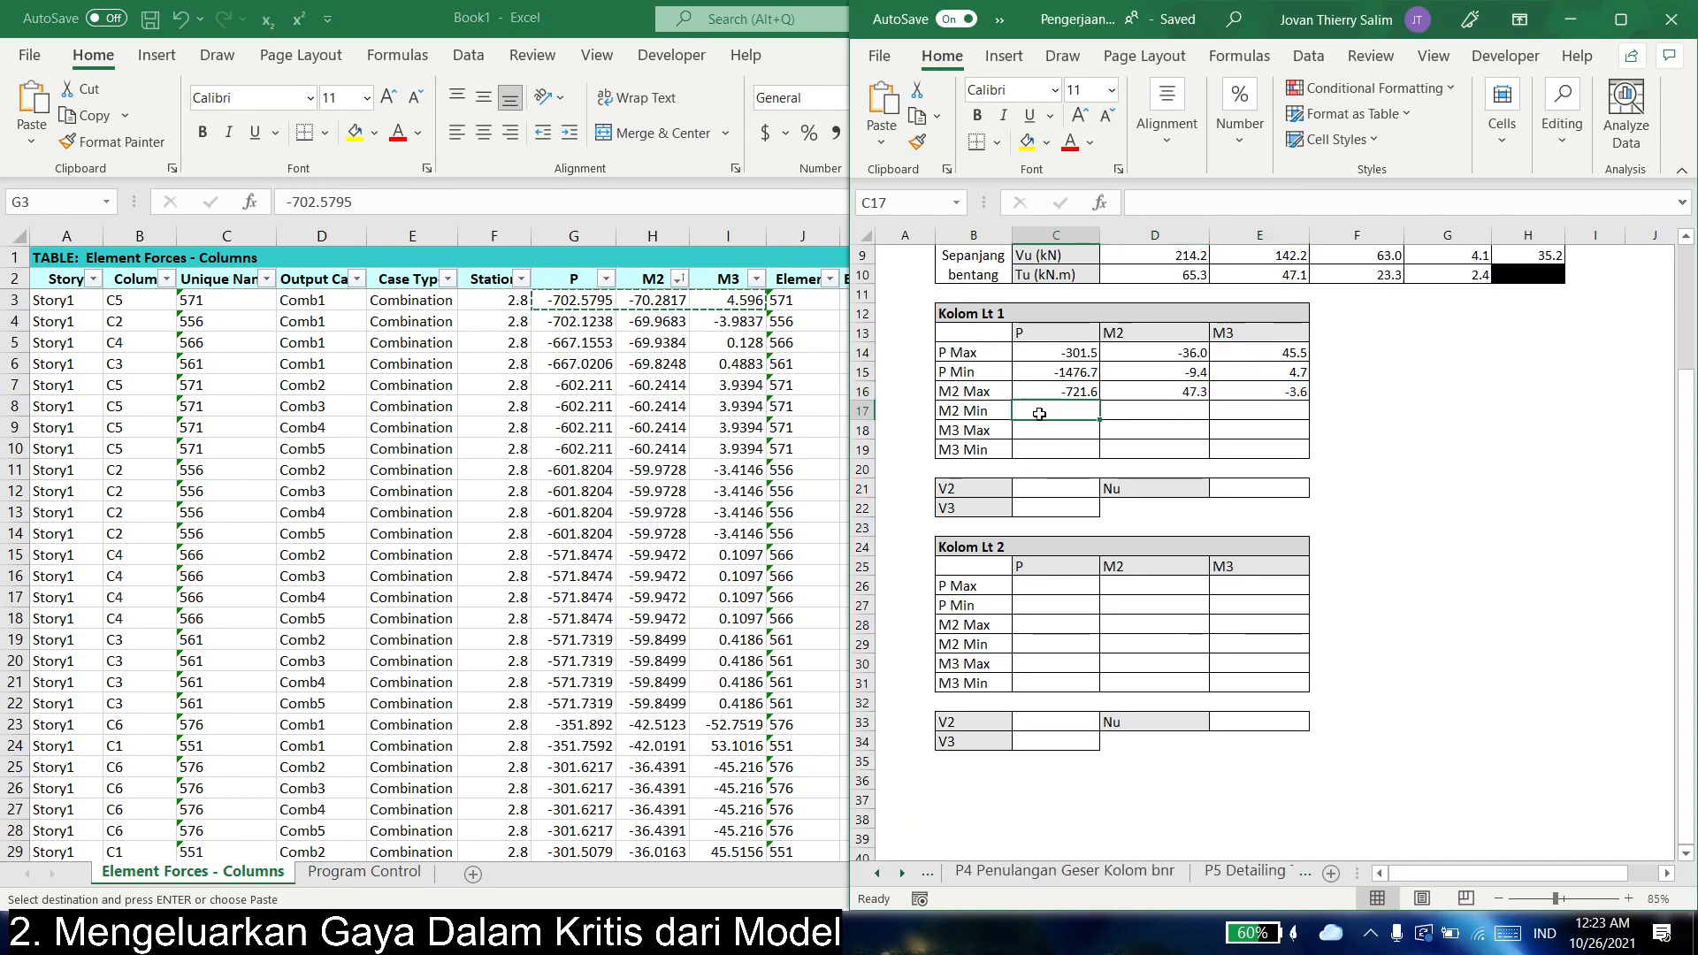
right_click(1039, 413)
click(1141, 398)
- Sort the column forces by M3 from largest to smallest and paste the first record's P, M2 and M3 into the M3 Max row
key(alt+Tab)
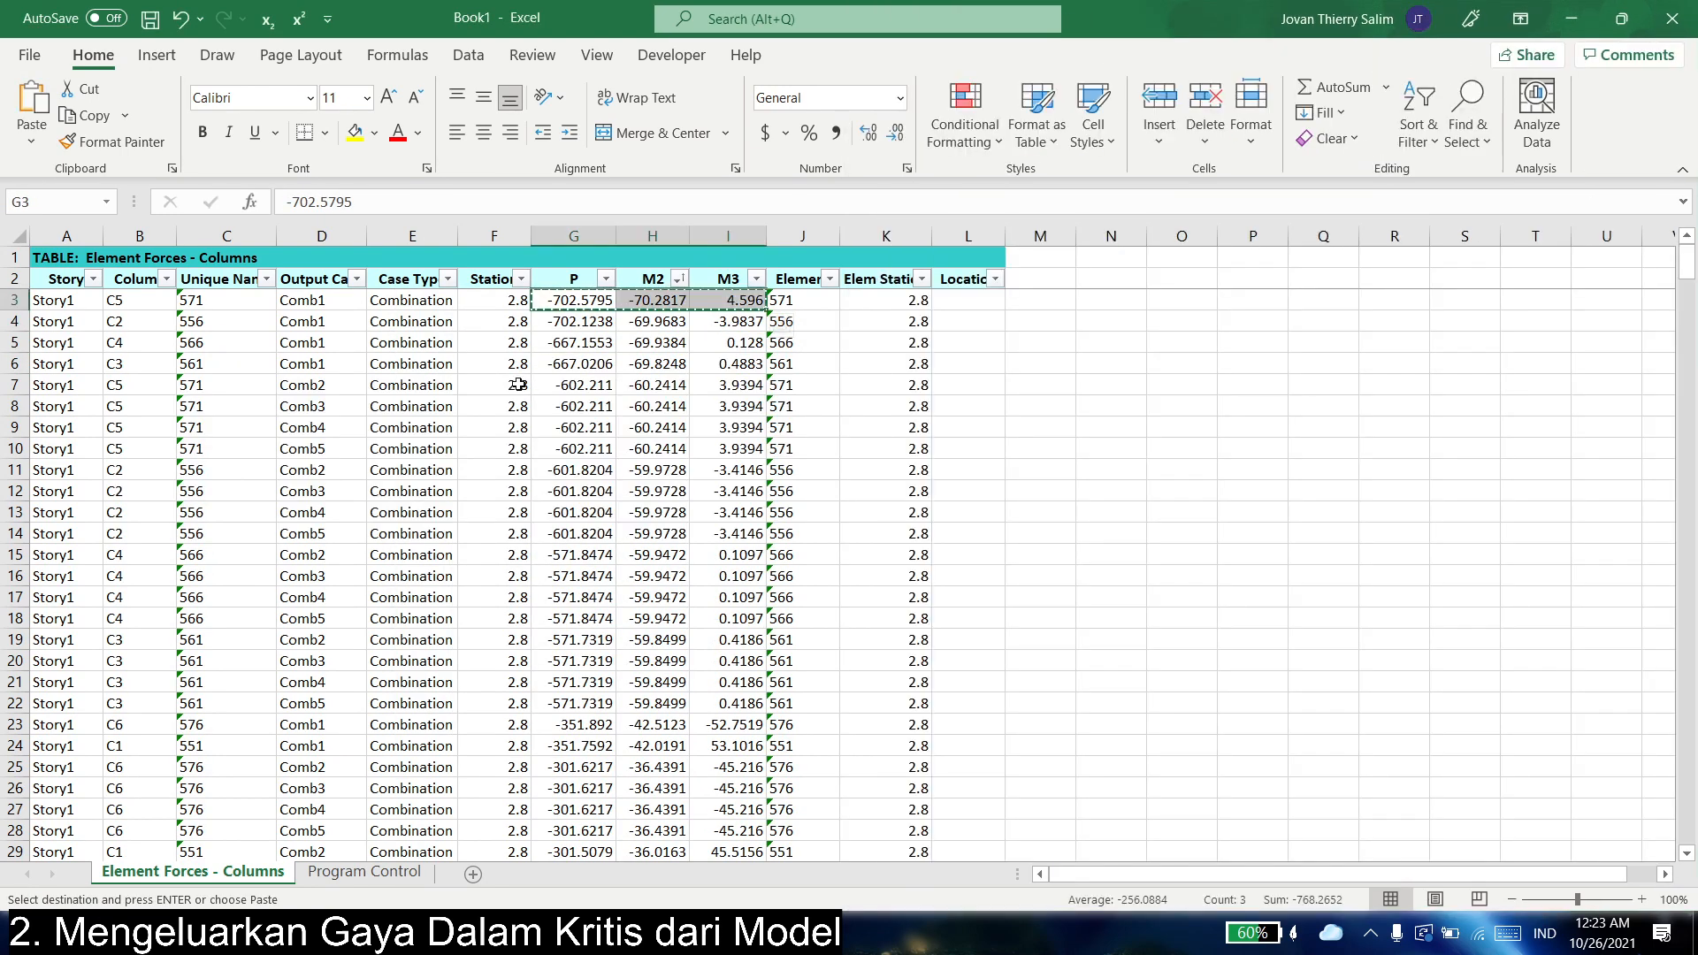
click(754, 280)
click(575, 328)
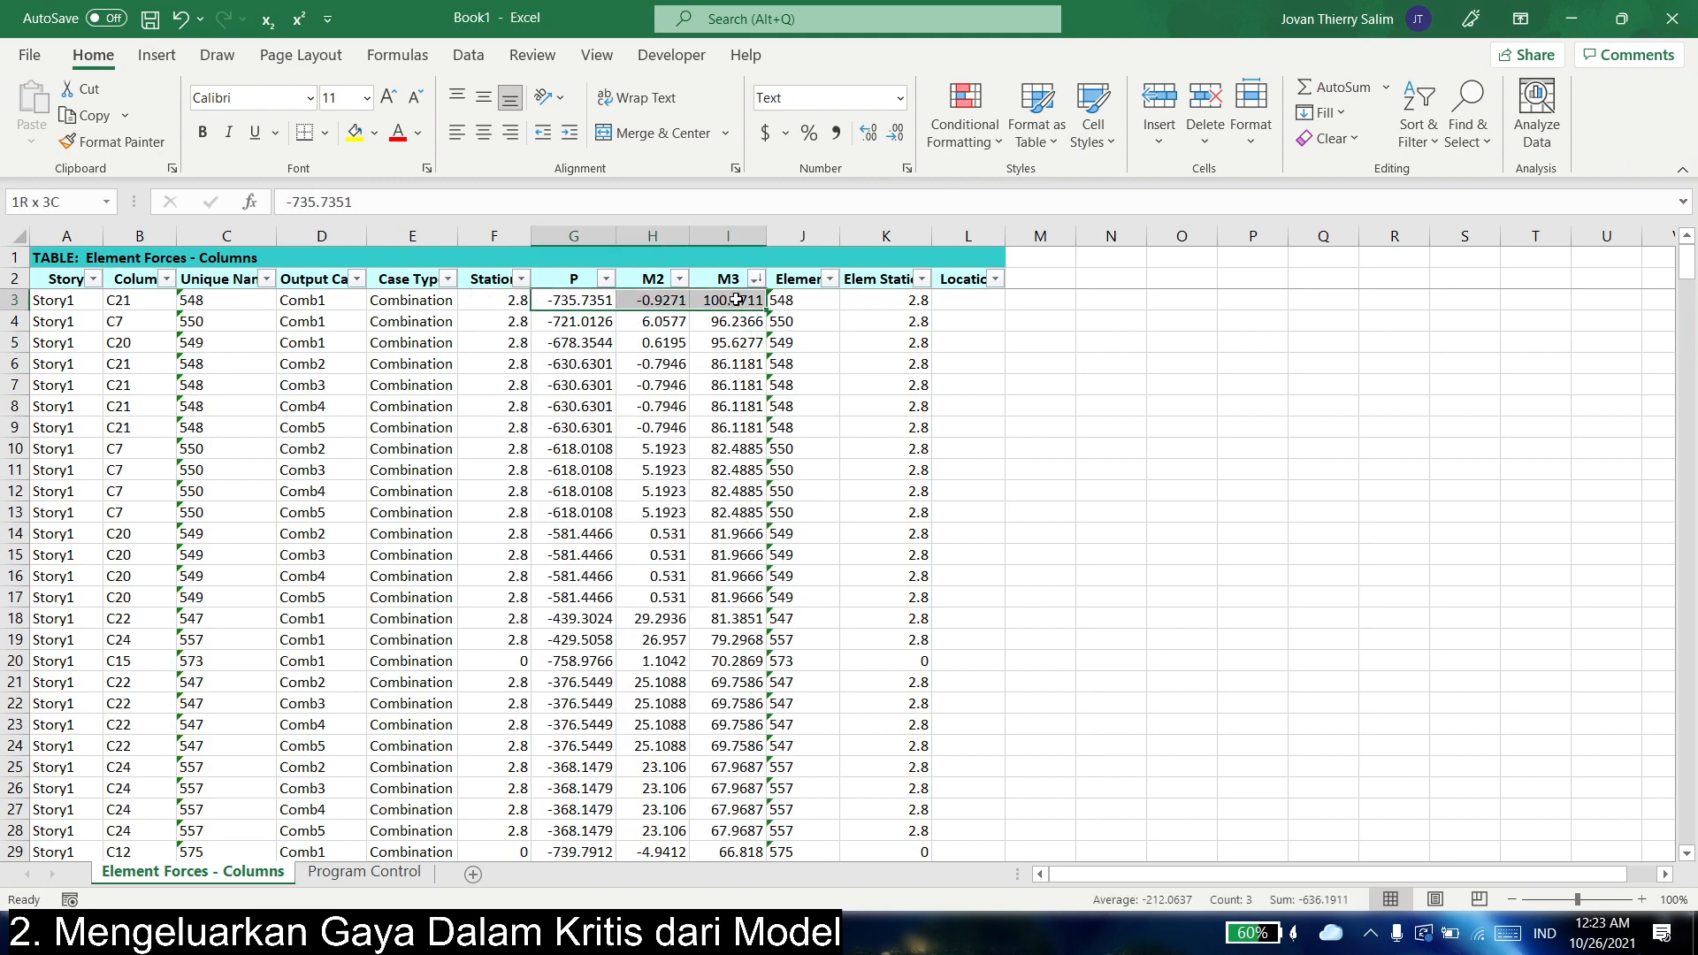
key(alt+Tab)
right_click(1061, 431)
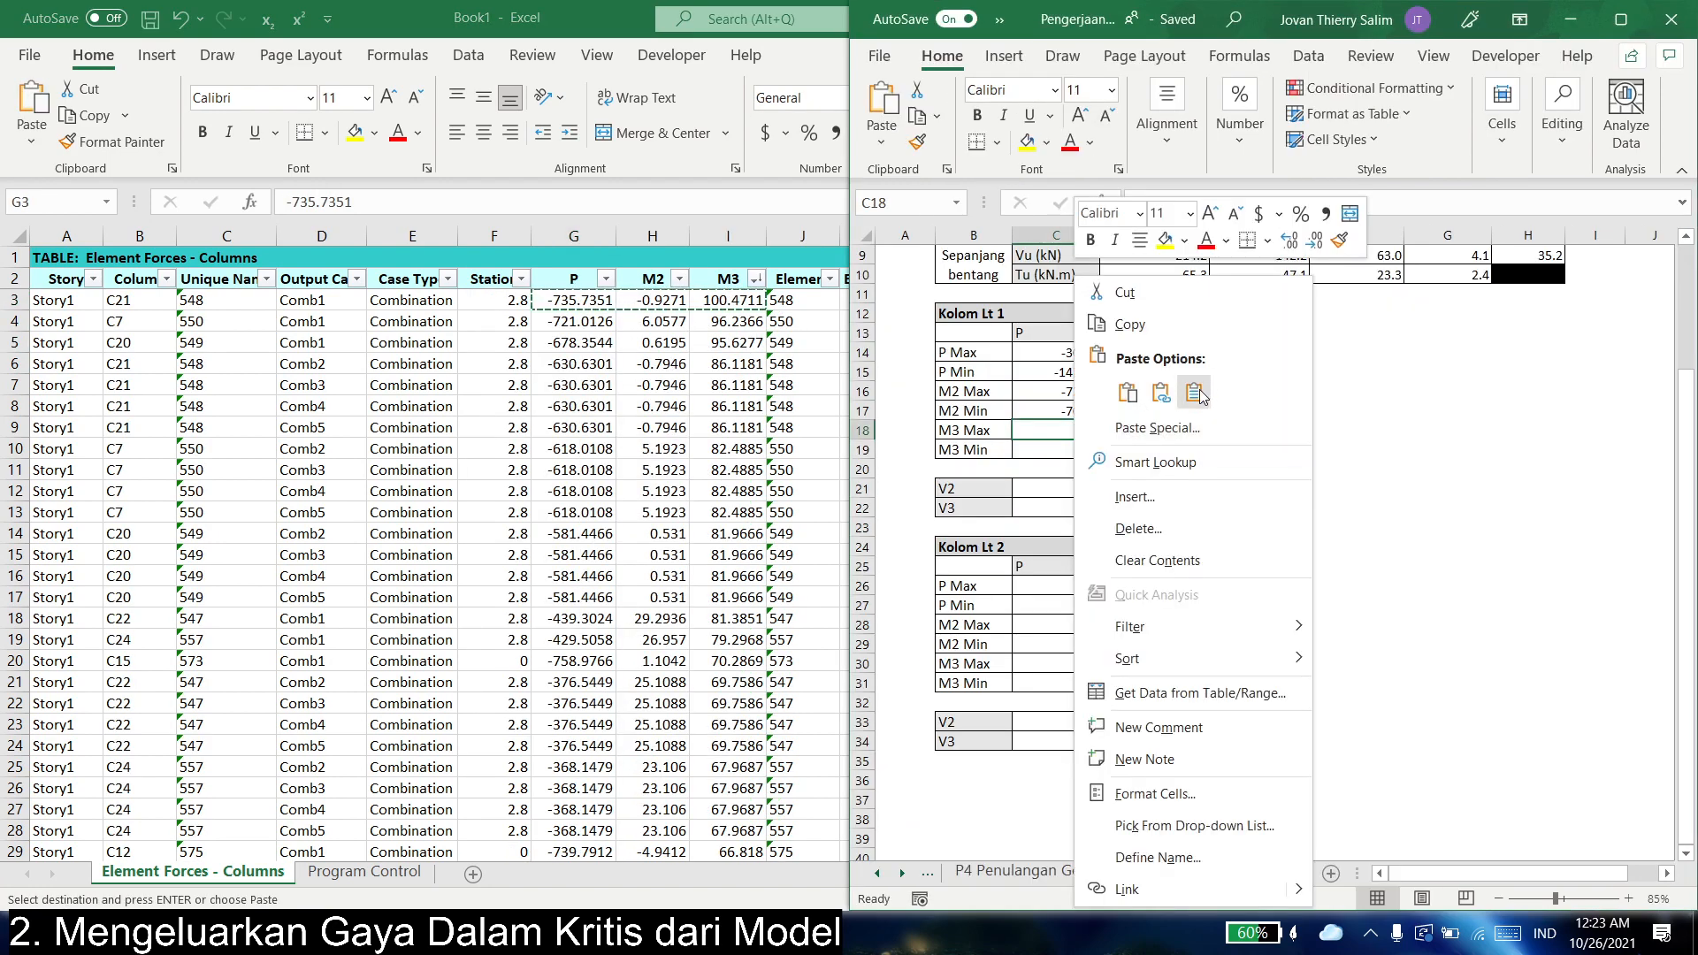
click(1190, 393)
- Sort the column forces by M3 from smallest to largest and paste the first record's P, M2 and M3 into the M3 Min row
click(638, 405)
click(754, 278)
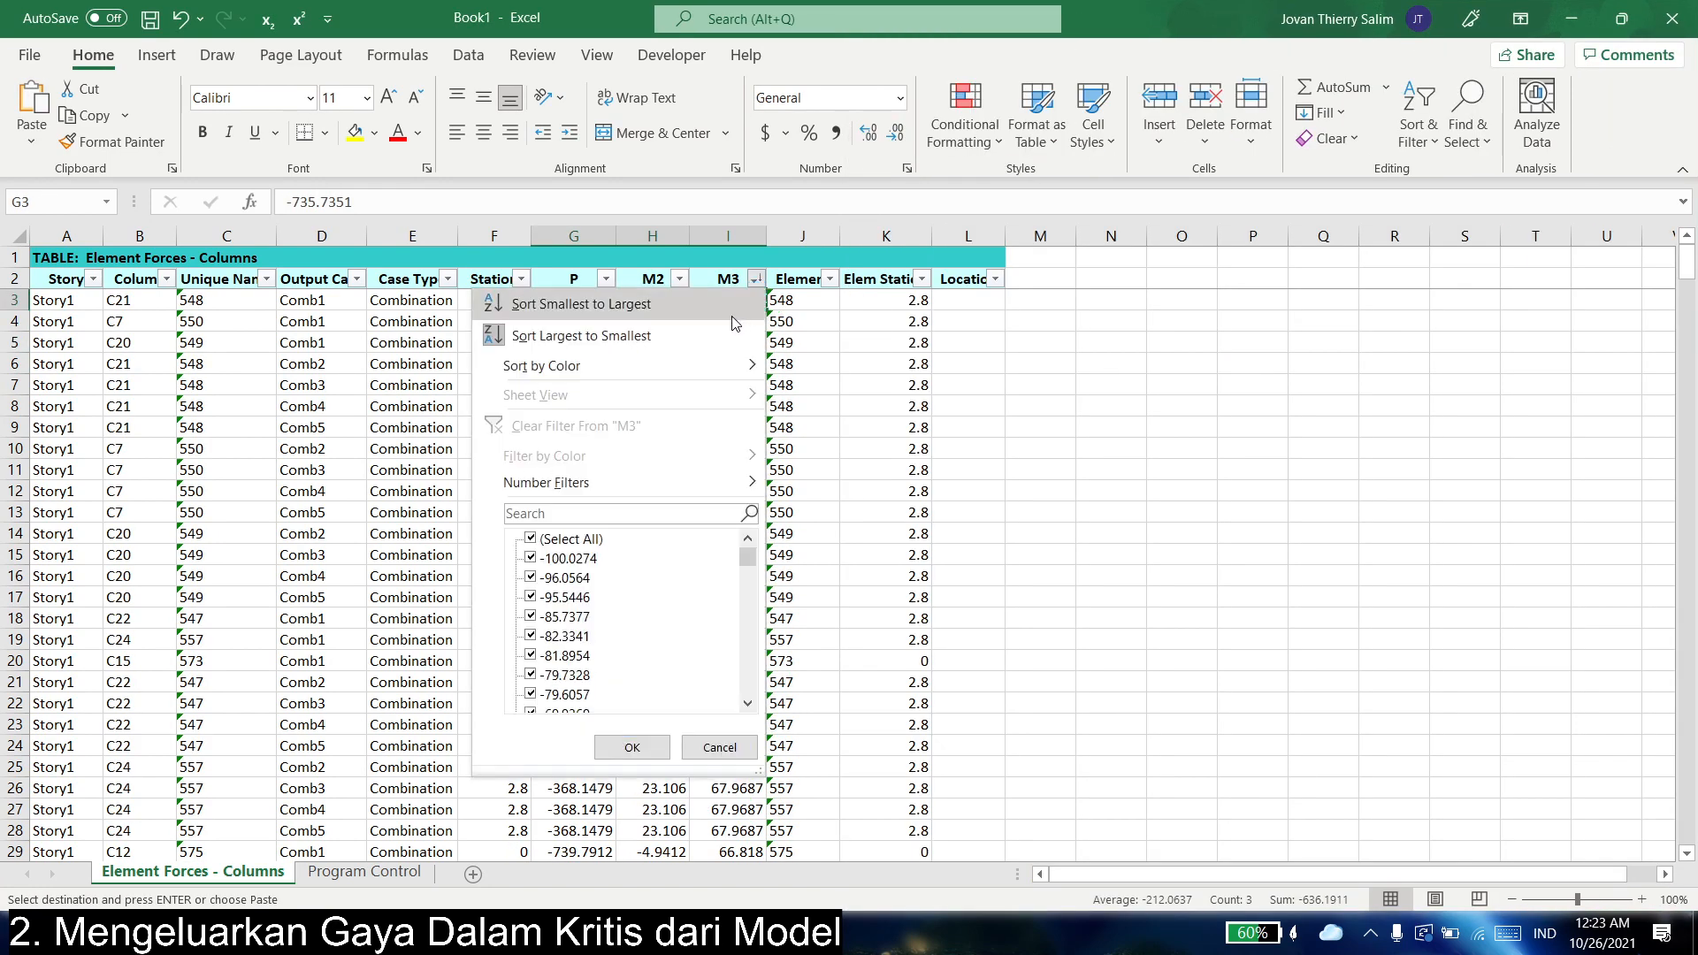
click(601, 304)
drag(575, 300, 727, 300)
key(ctrl+c)
key(alt+Tab)
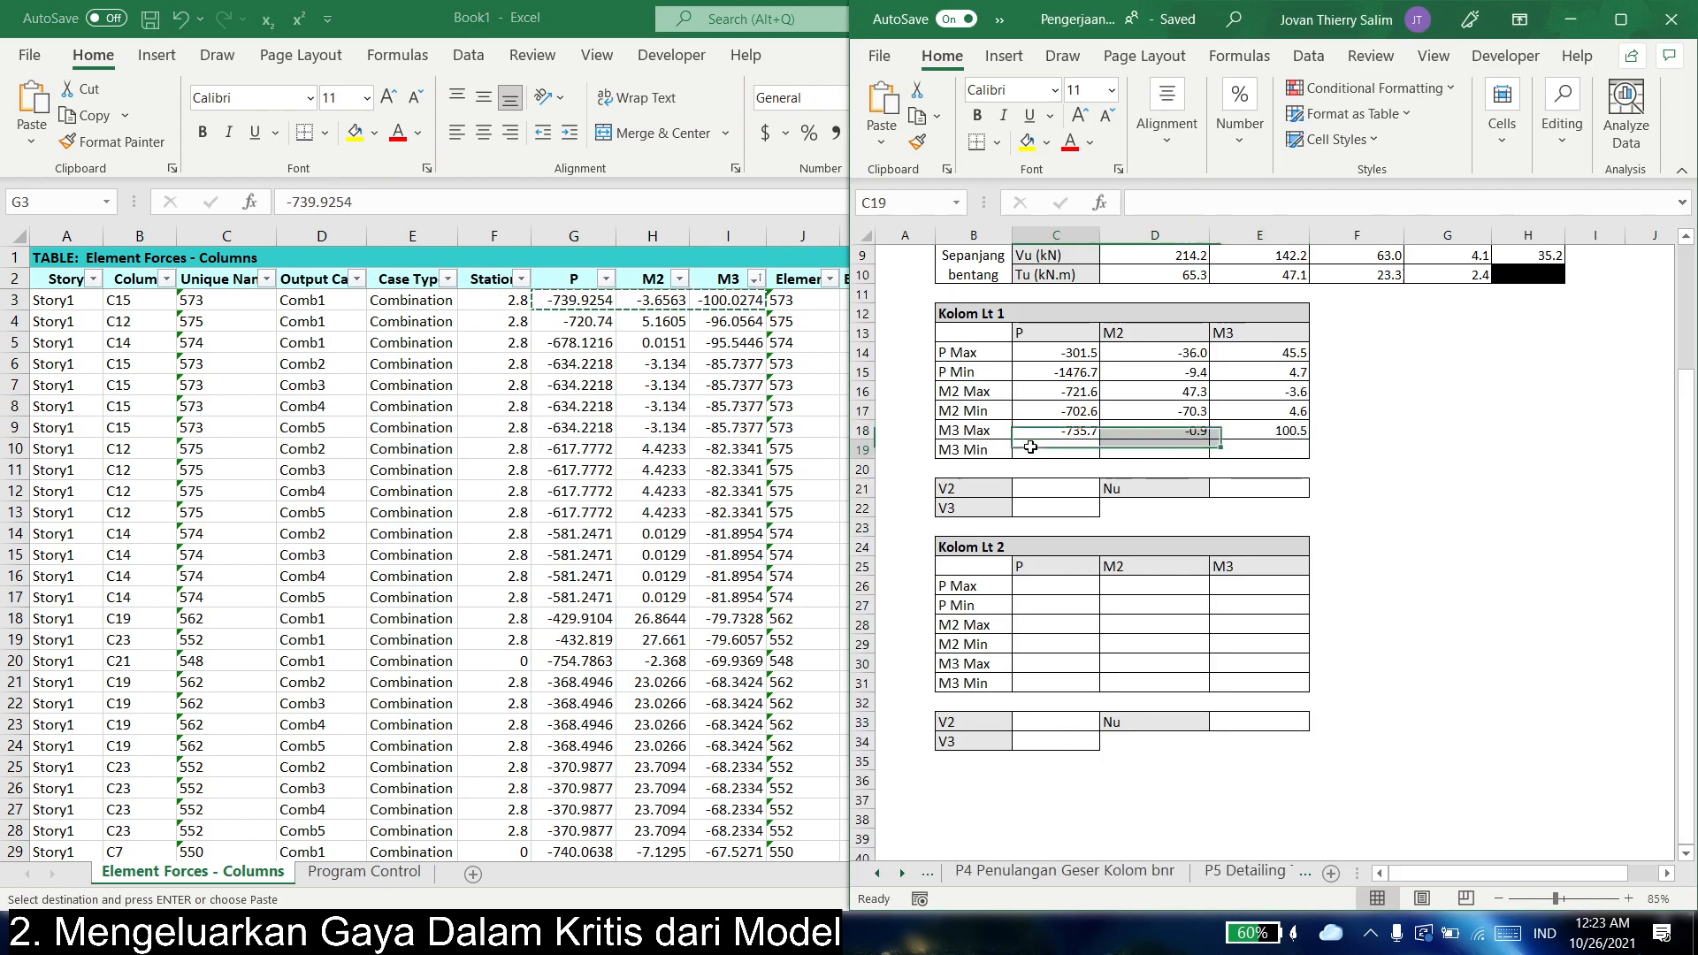
right_click(1035, 450)
click(1152, 393)
- Close the exported Book1 workbook without saving its changes
key(alt+Tab)
click(916, 384)
click(319, 384)
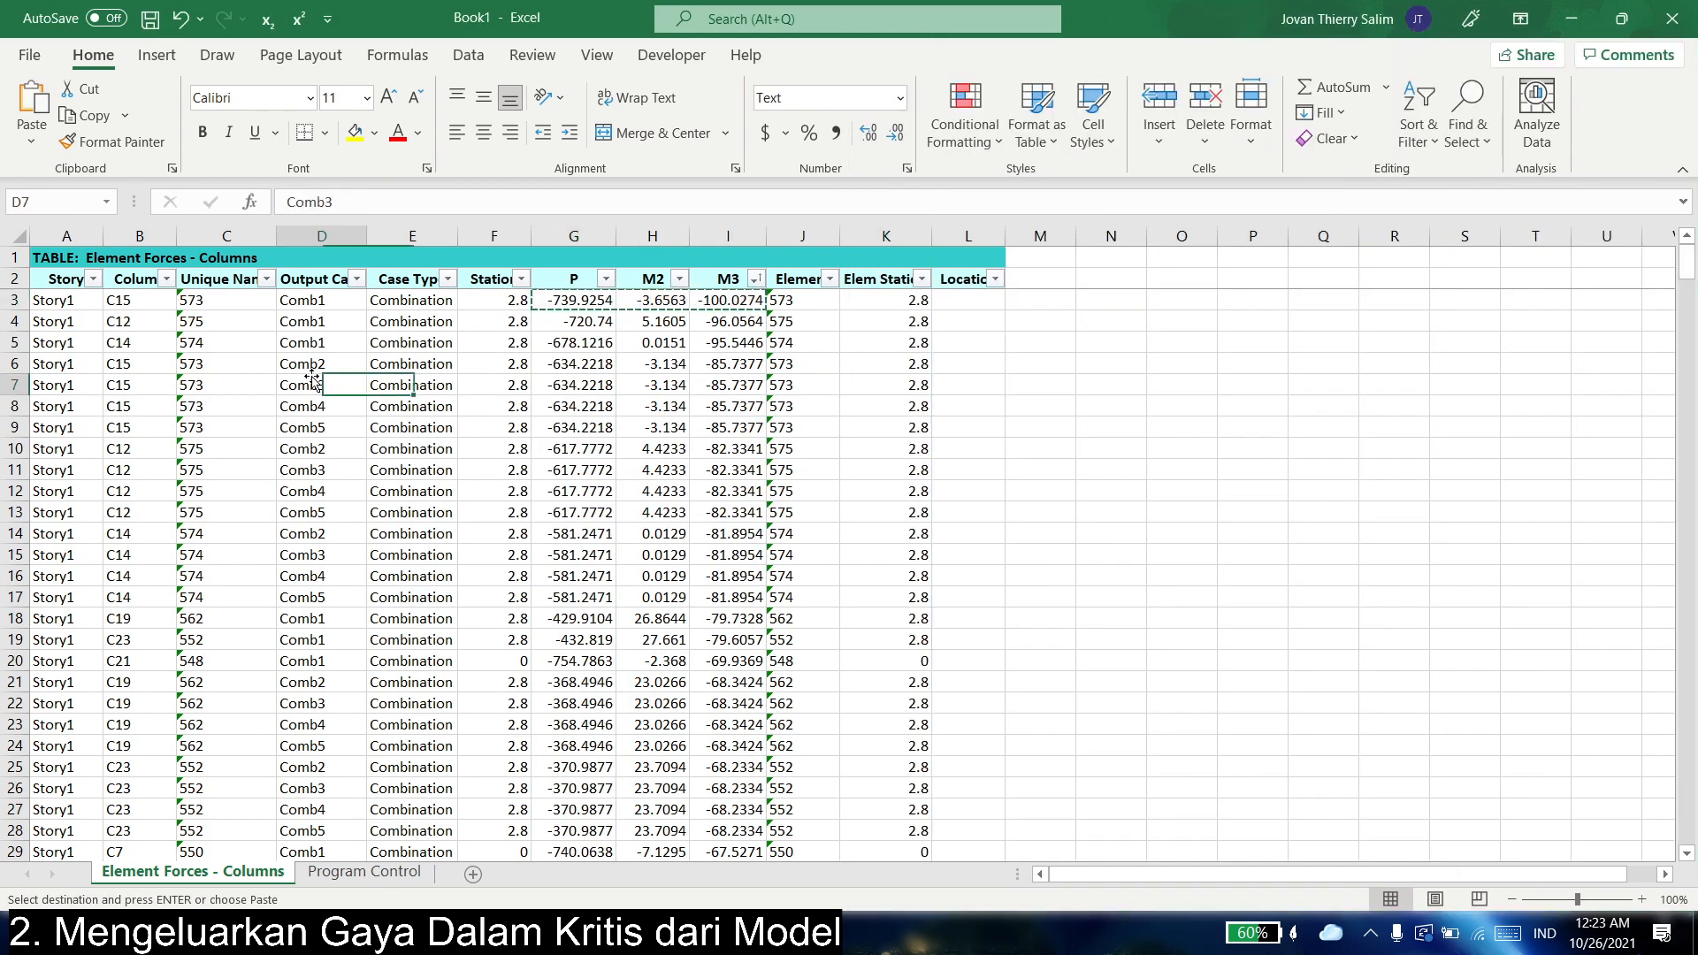
click(676, 351)
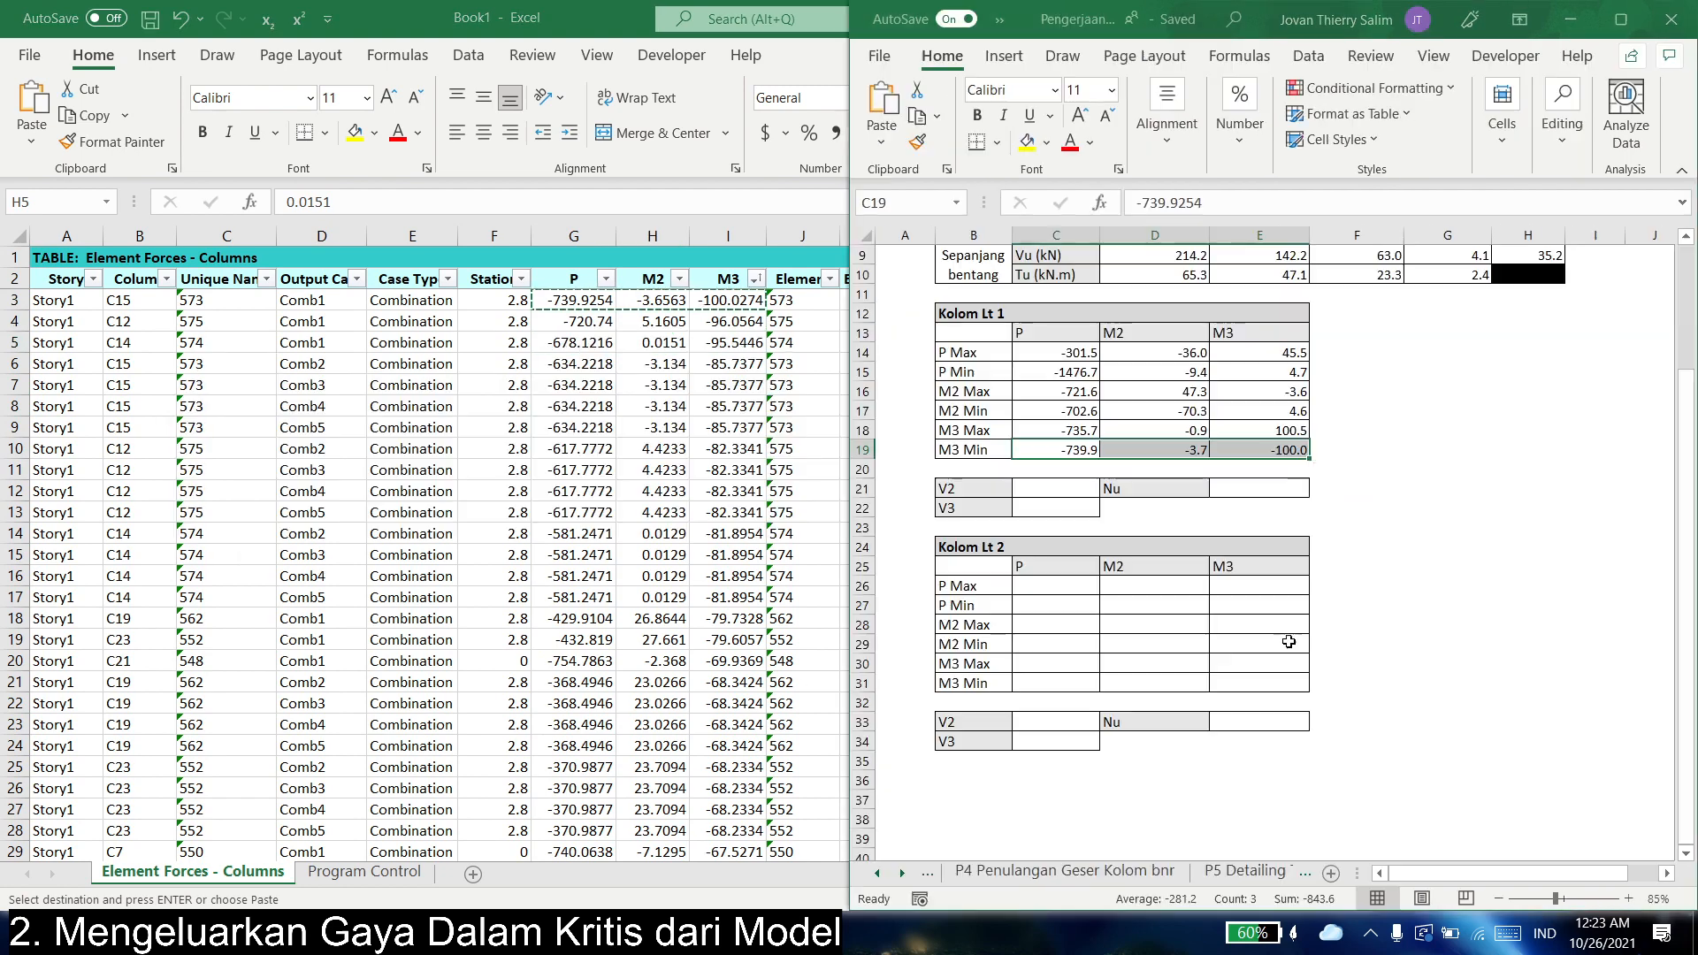
key(alt+Tab)
key(alt+Tab)
click(803, 428)
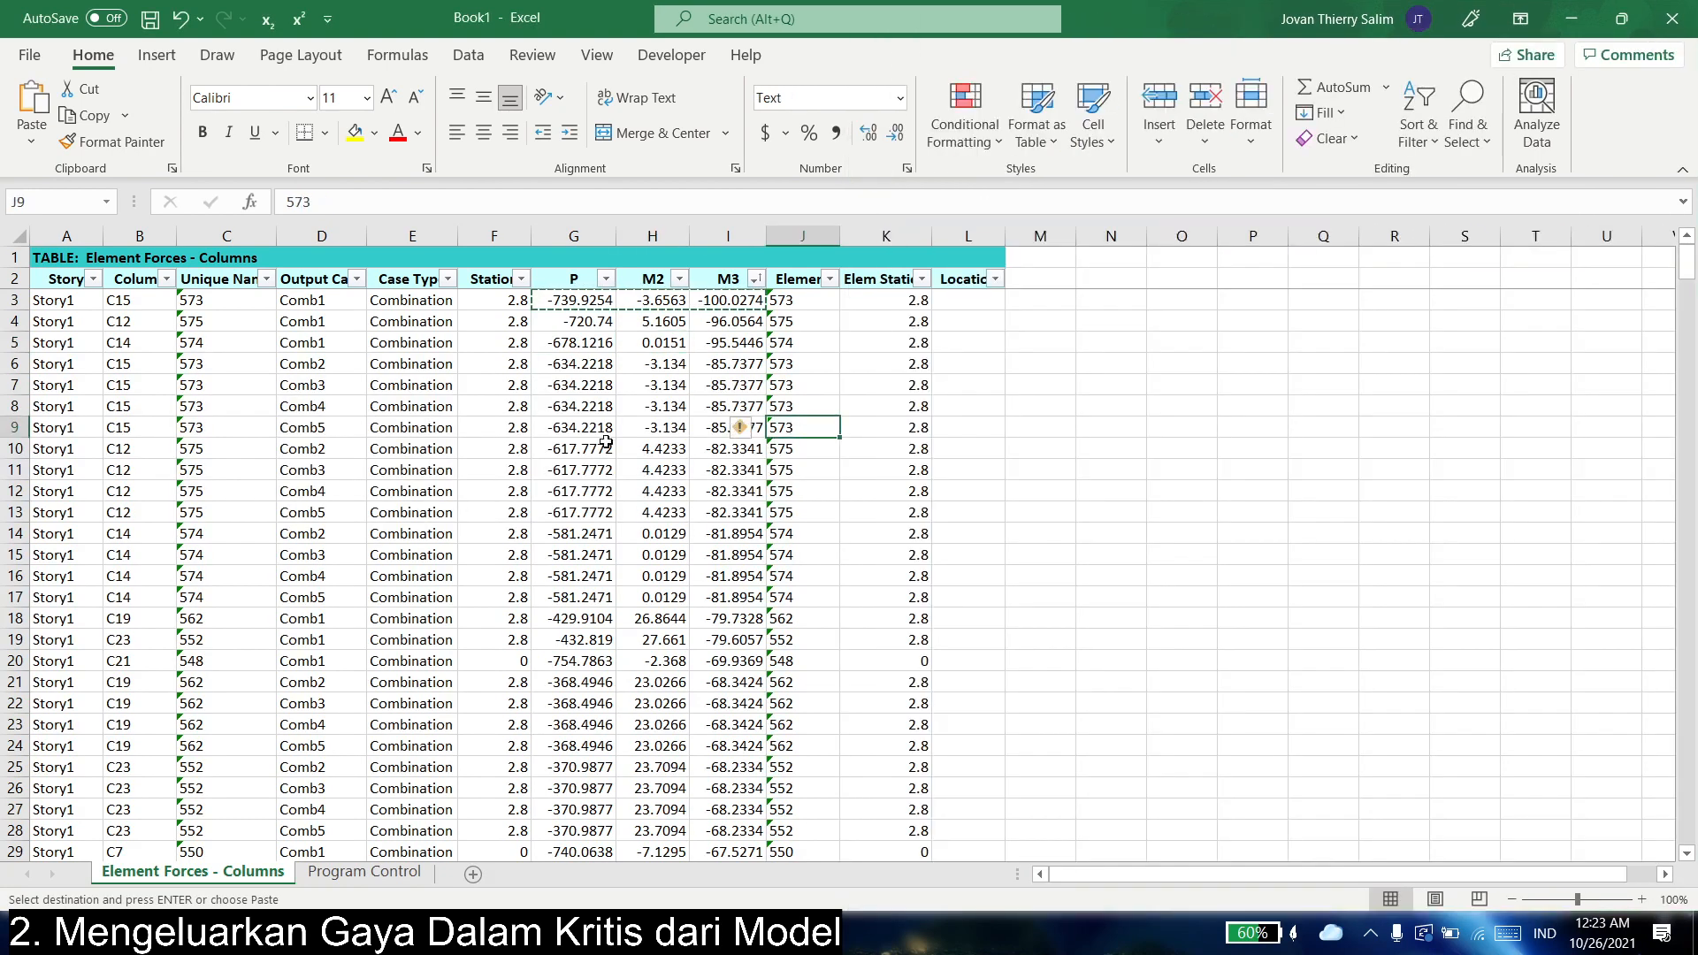
click(1673, 17)
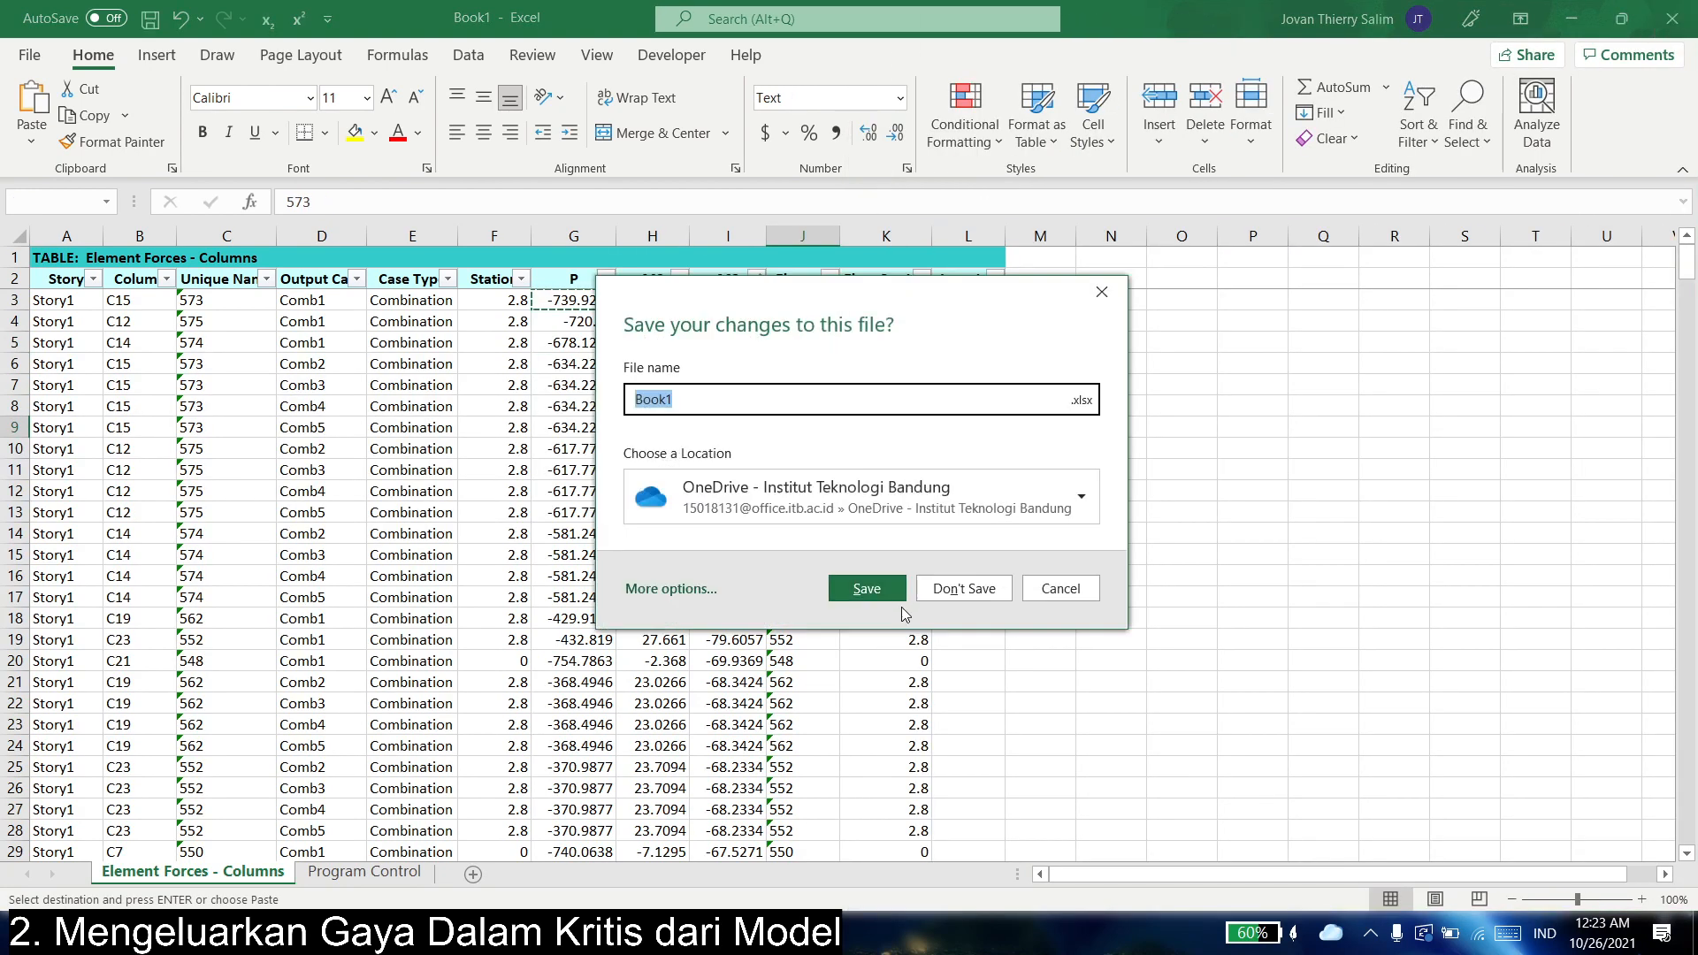
click(964, 590)
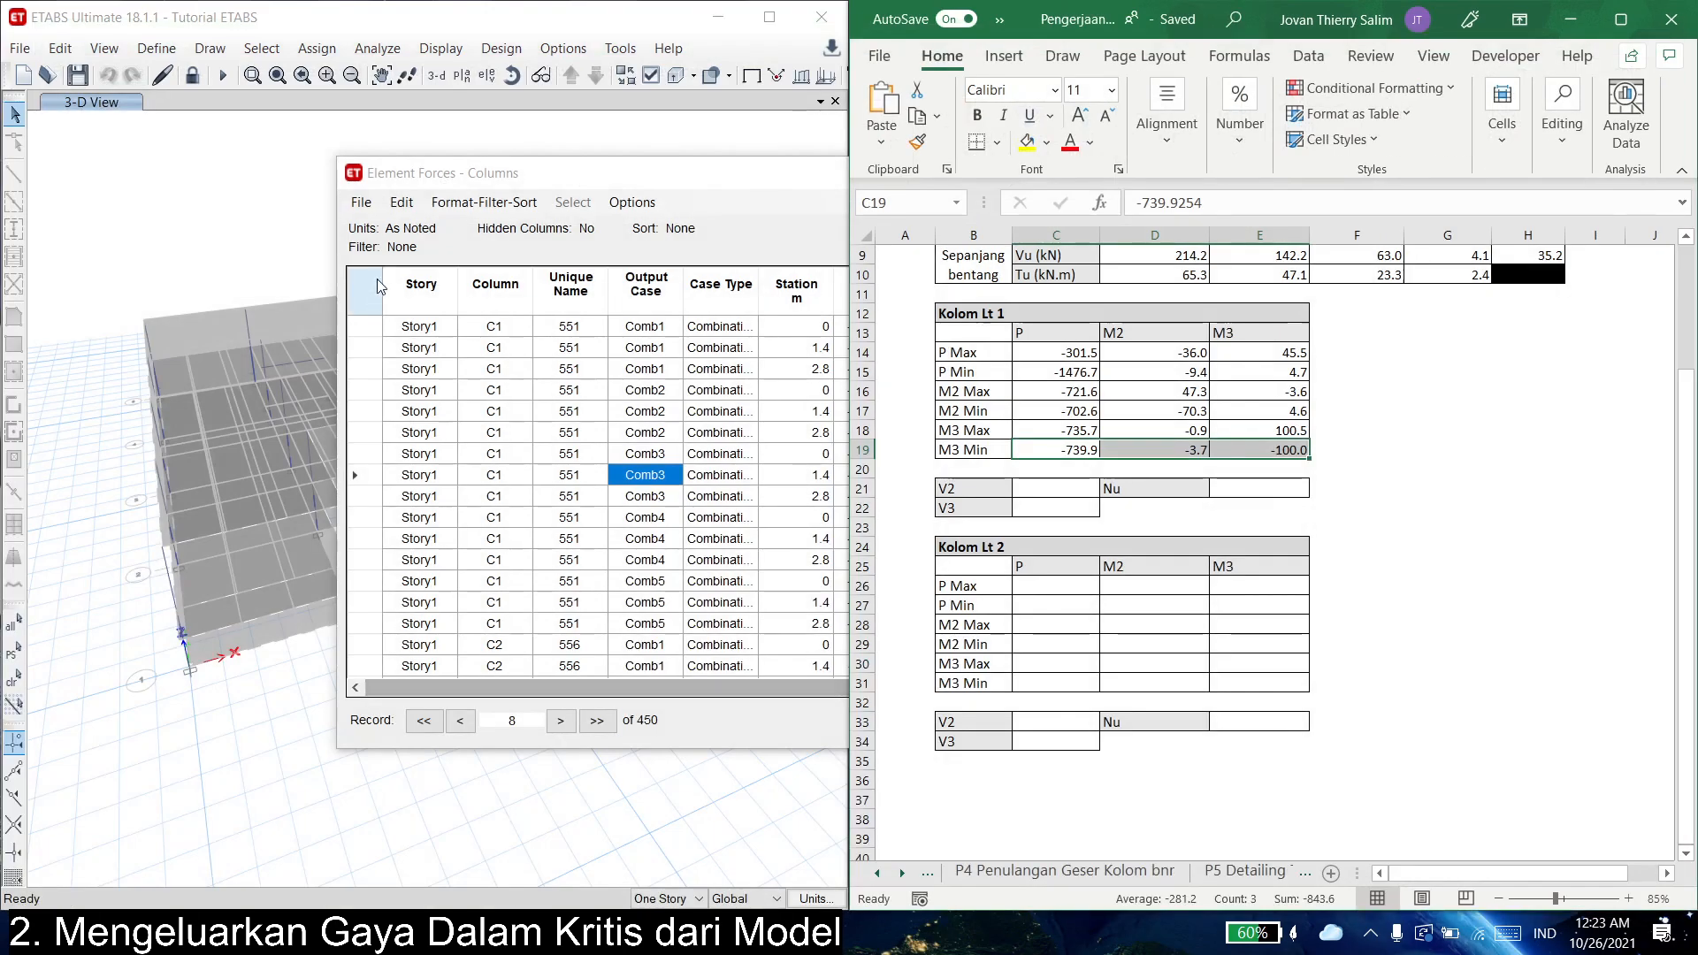
click(361, 202)
mouse_move(393, 226)
click(751, 216)
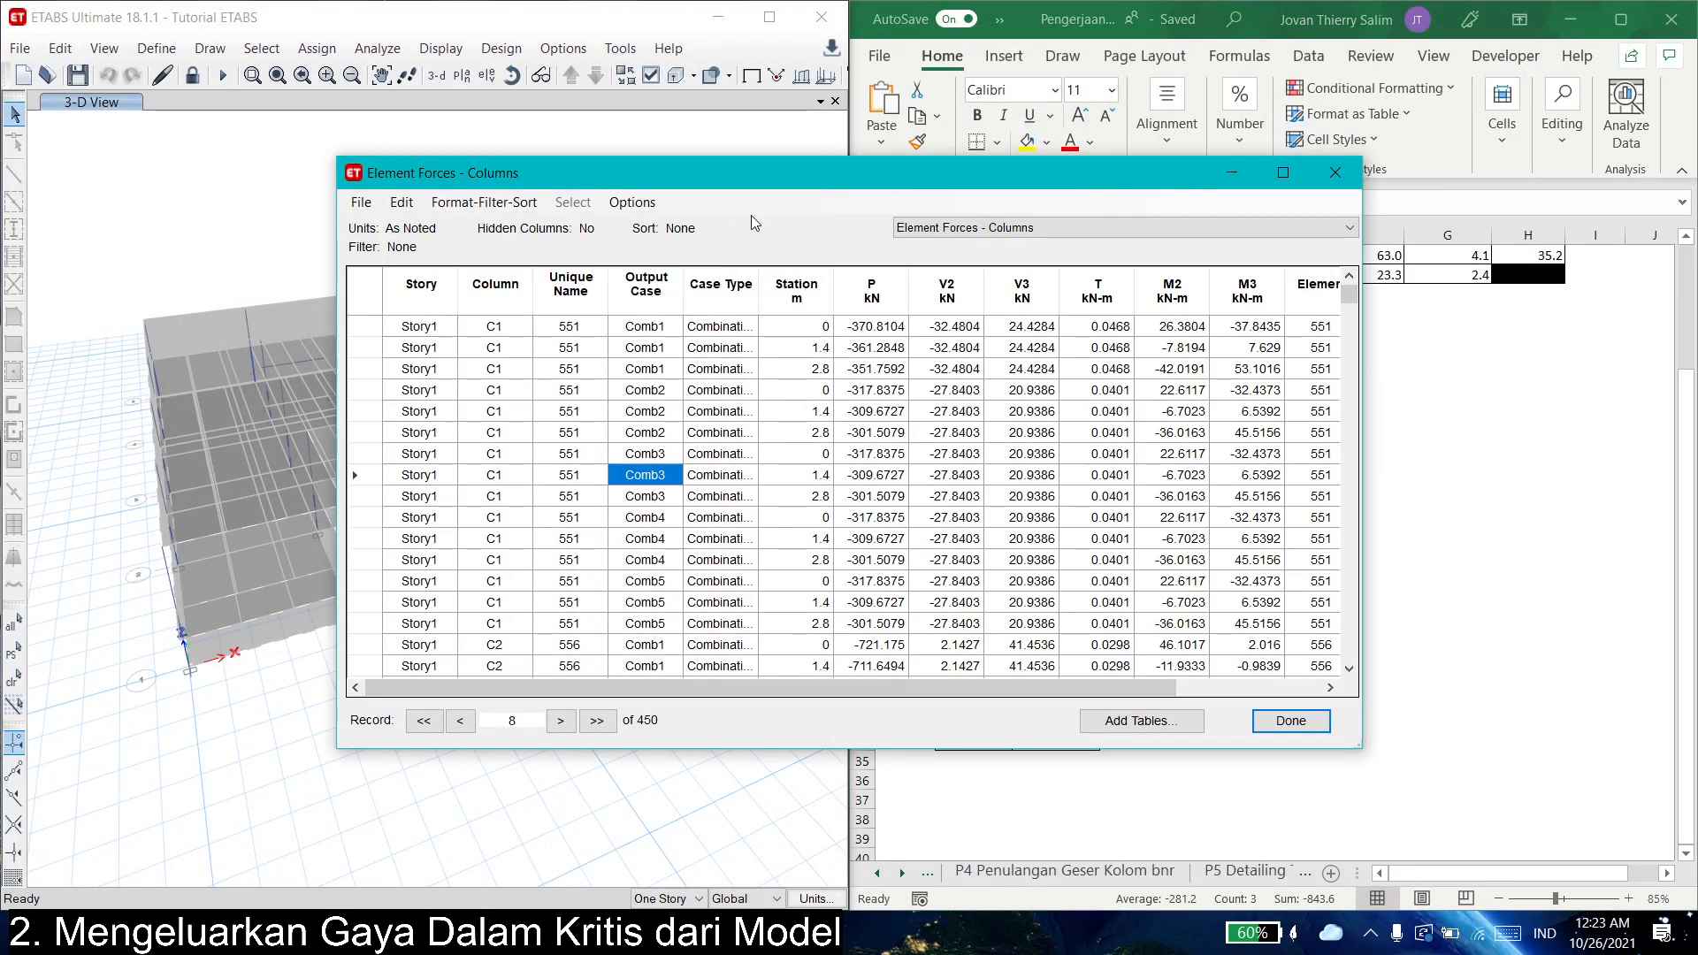
- Export the current Element Forces - Columns table from ETABS to Excel
click(365, 204)
click(658, 191)
click(359, 204)
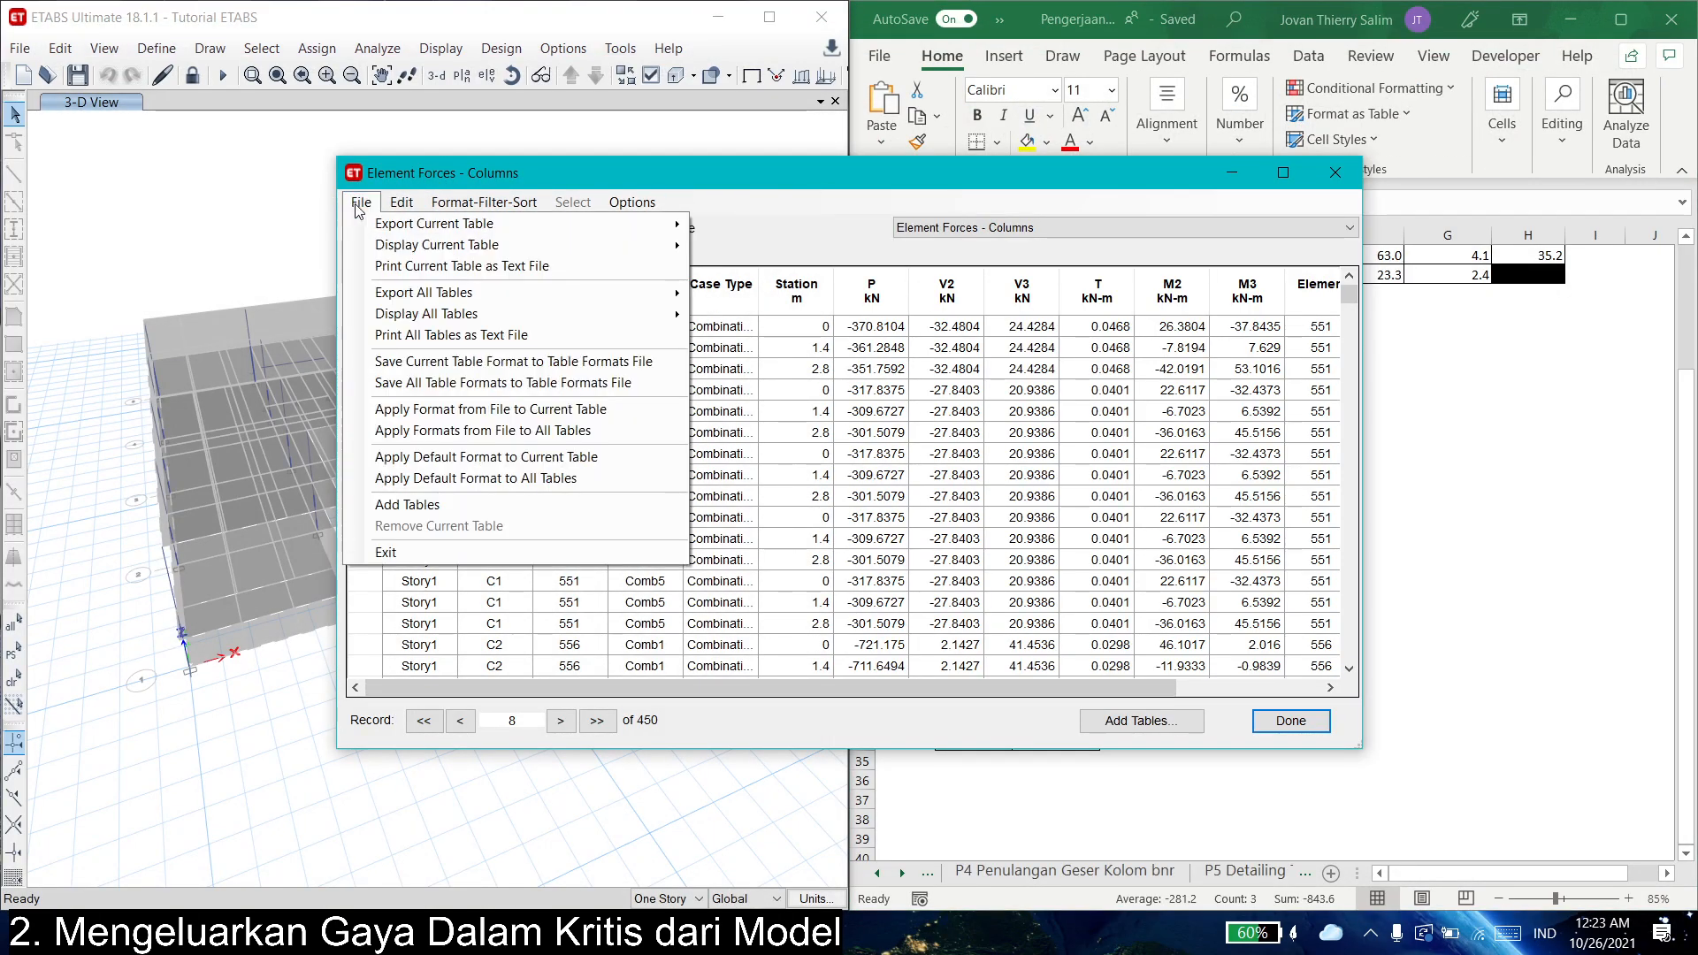
mouse_move(361, 219)
click(705, 226)
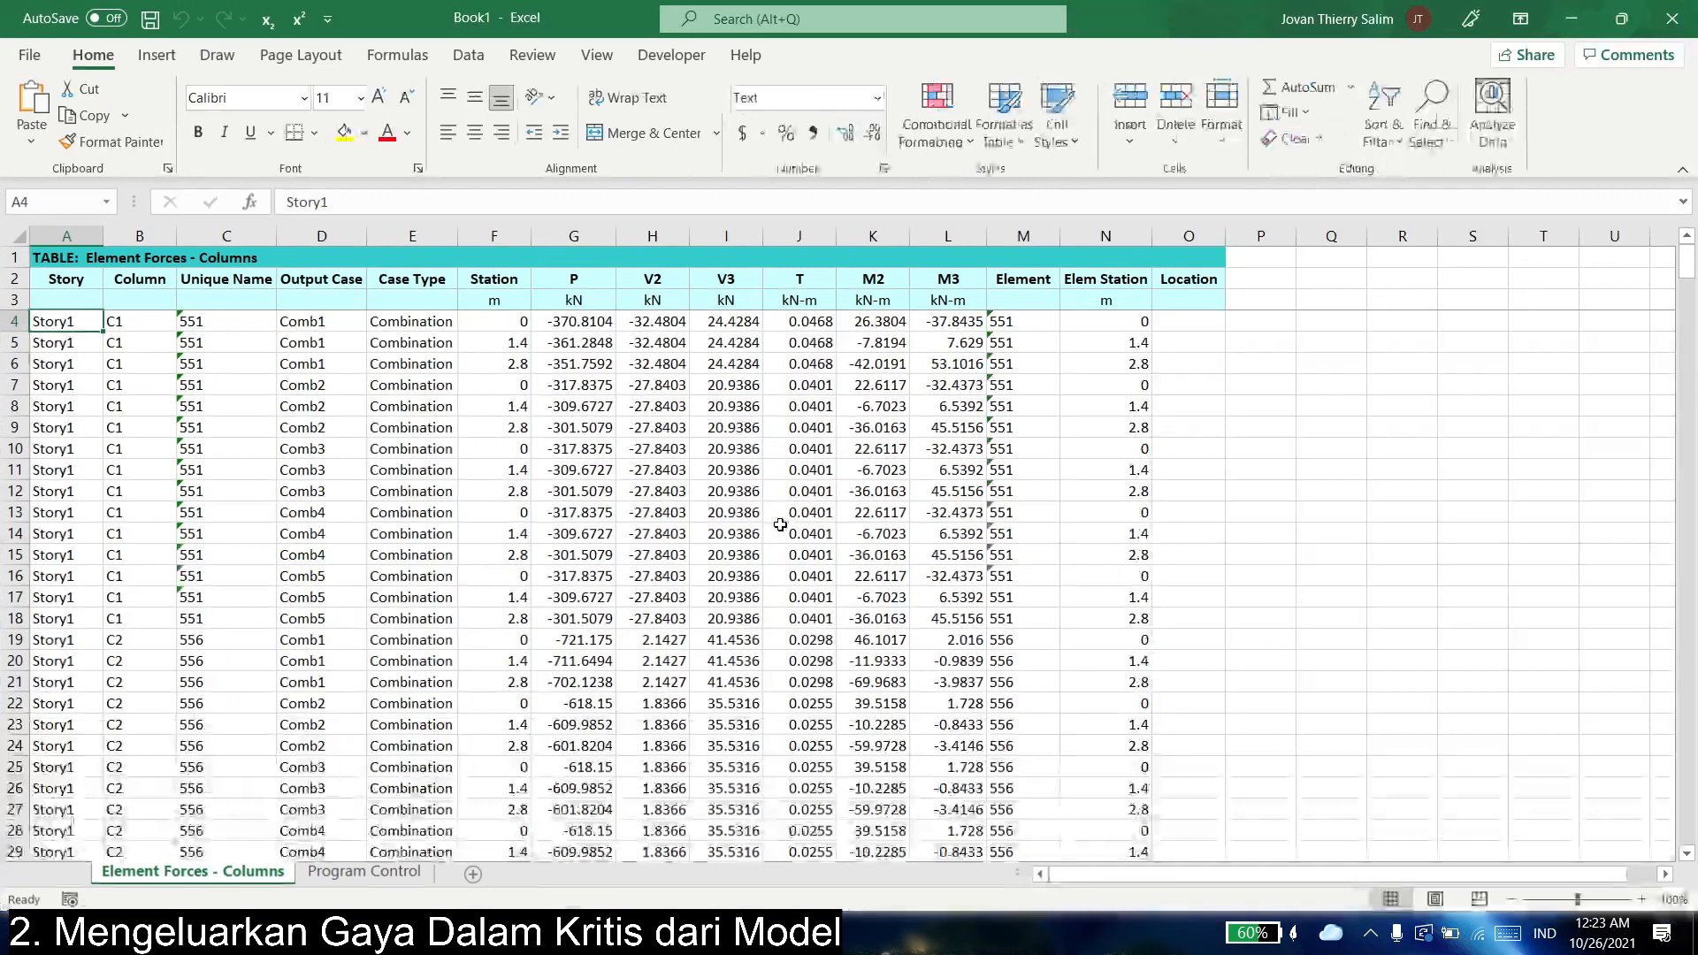
click(780, 525)
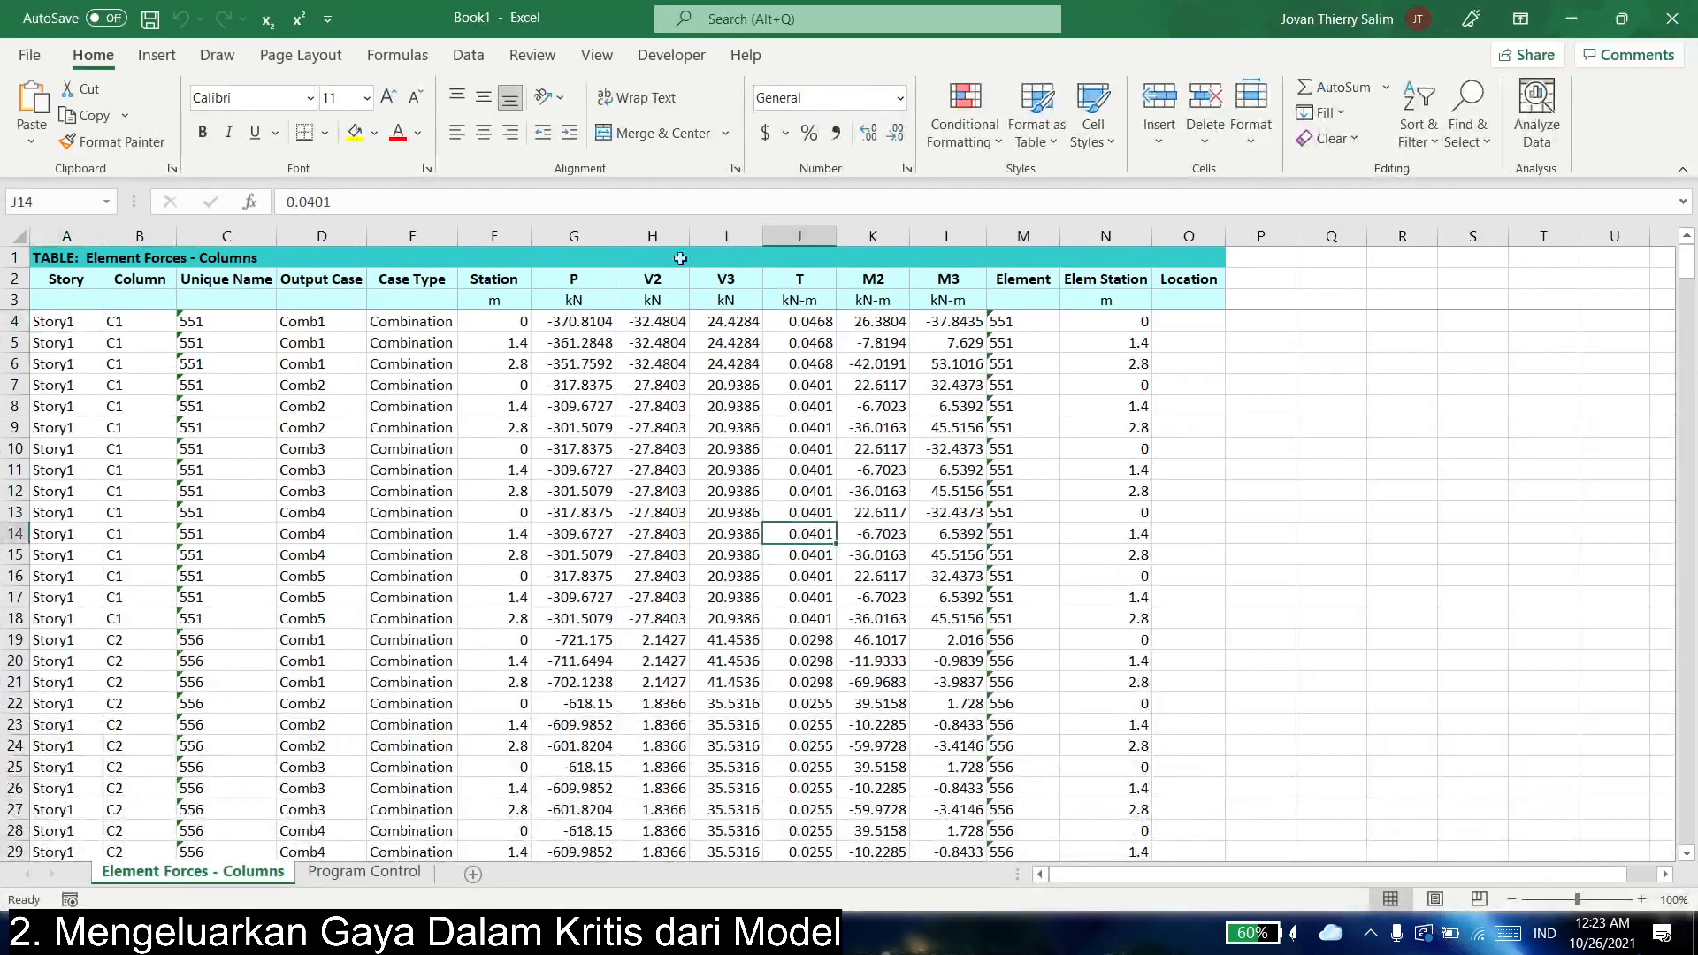
- Delete the units row under the exported table's headers and add filters to the header row from Story to Location
right_click(15, 299)
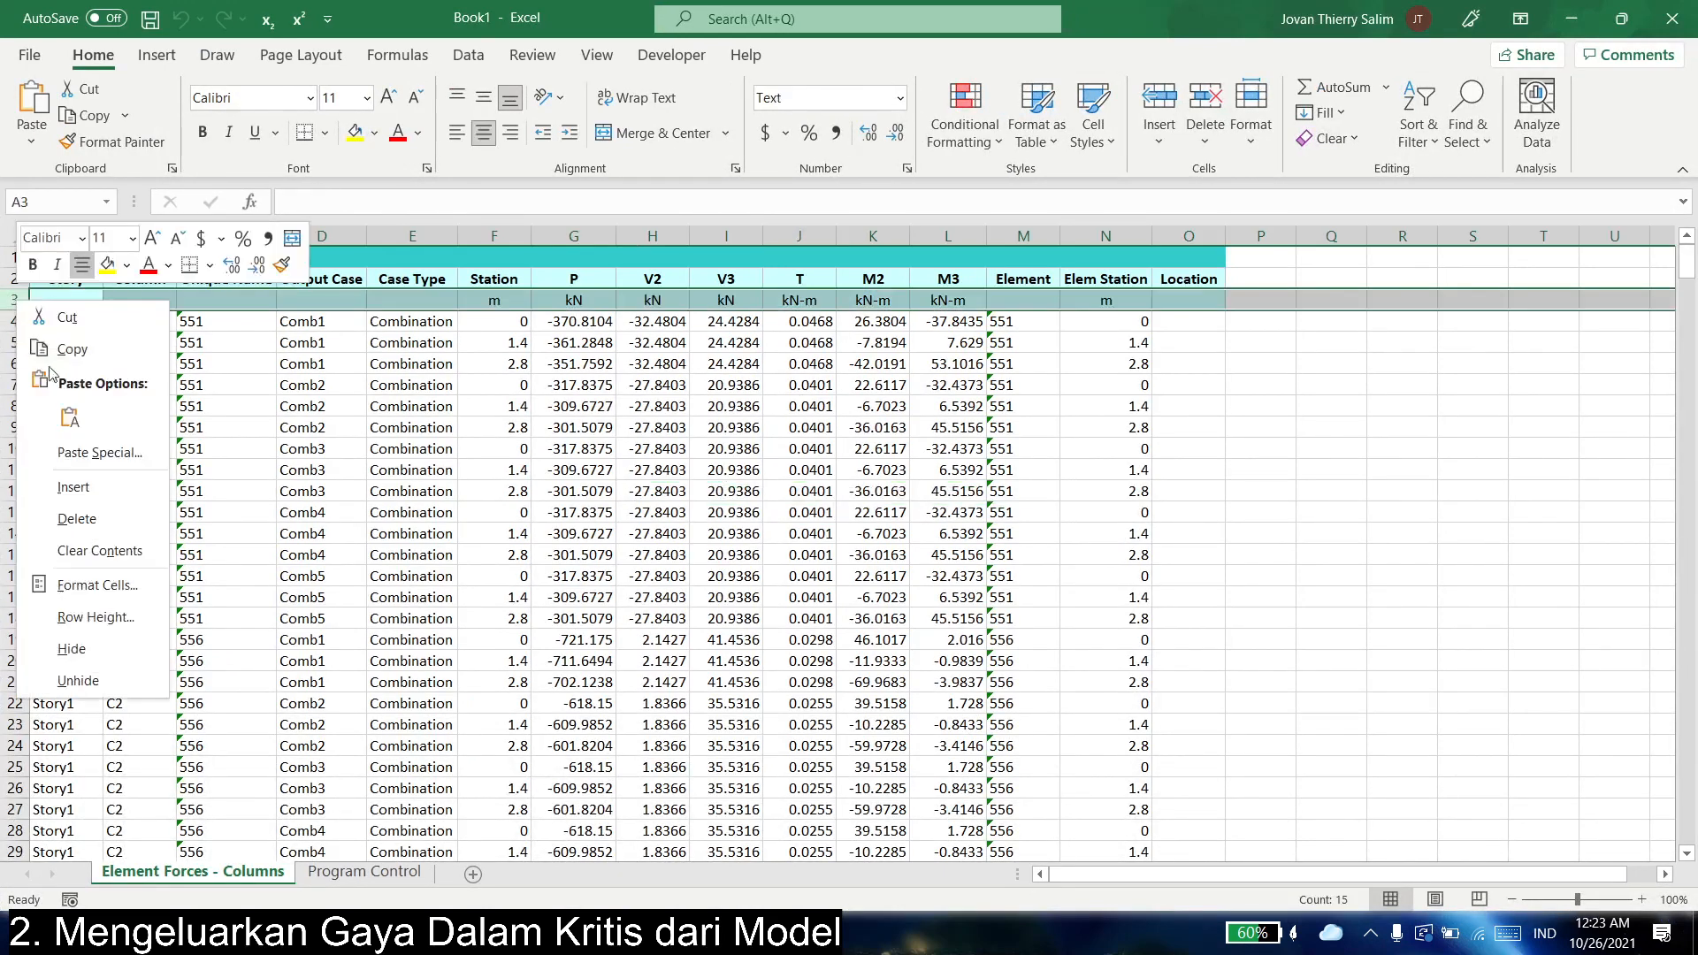
click(93, 522)
drag(40, 278, 1194, 280)
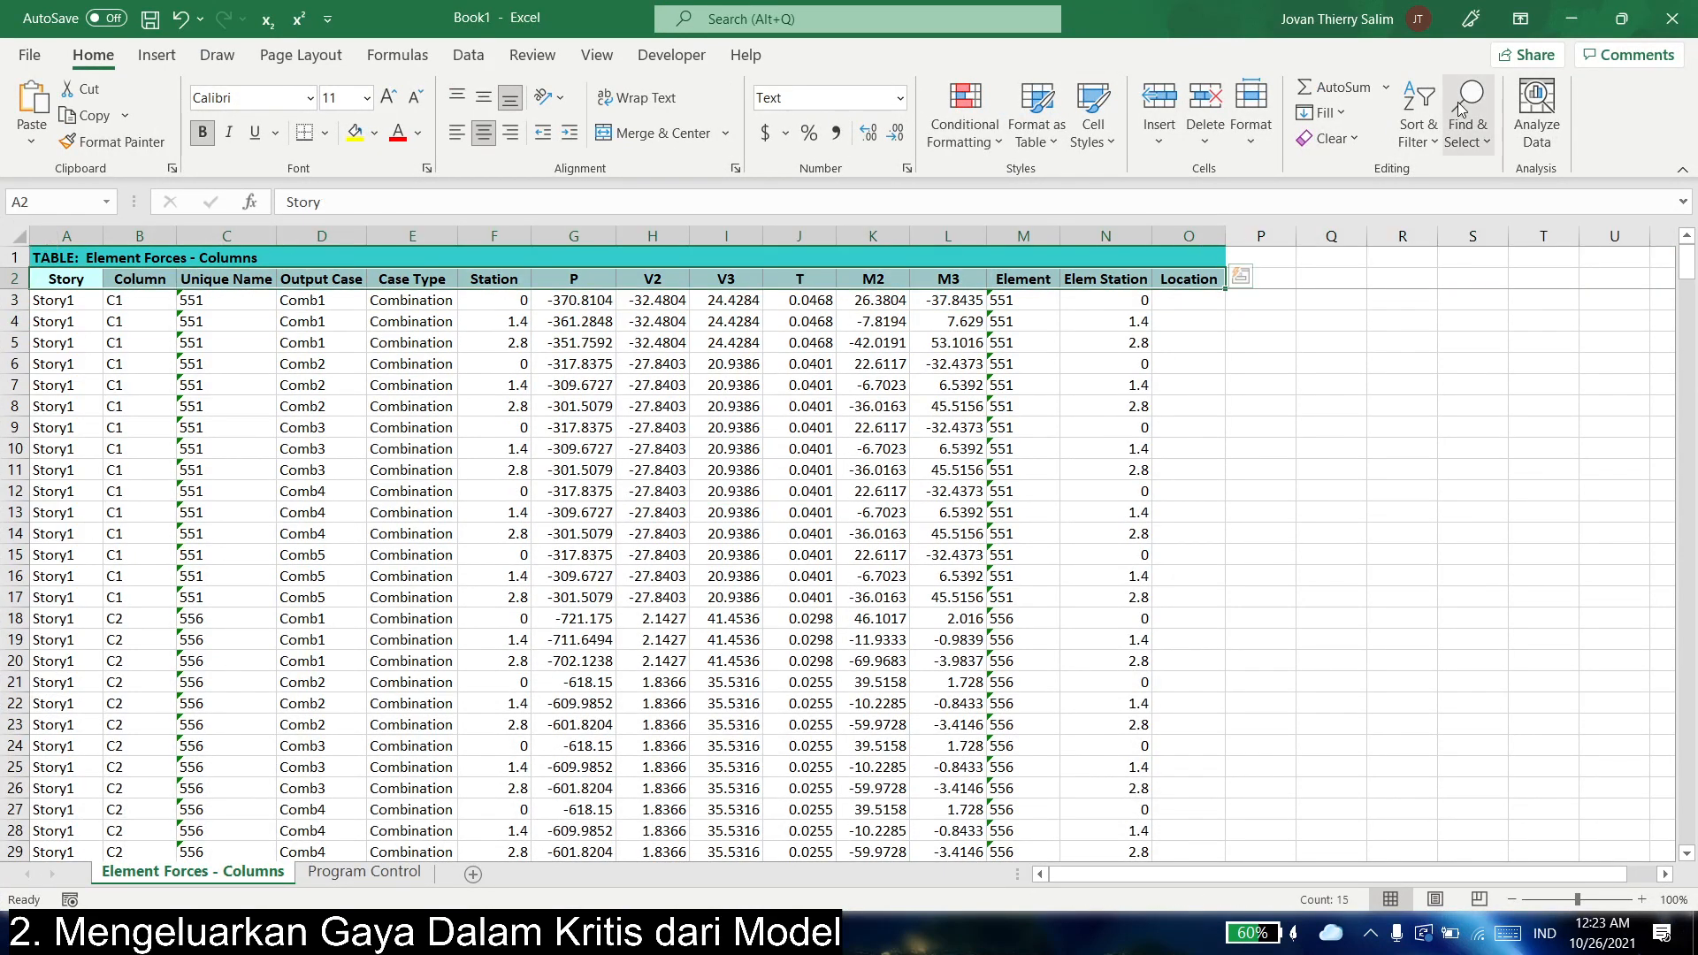
click(1419, 114)
click(1462, 277)
click(1105, 427)
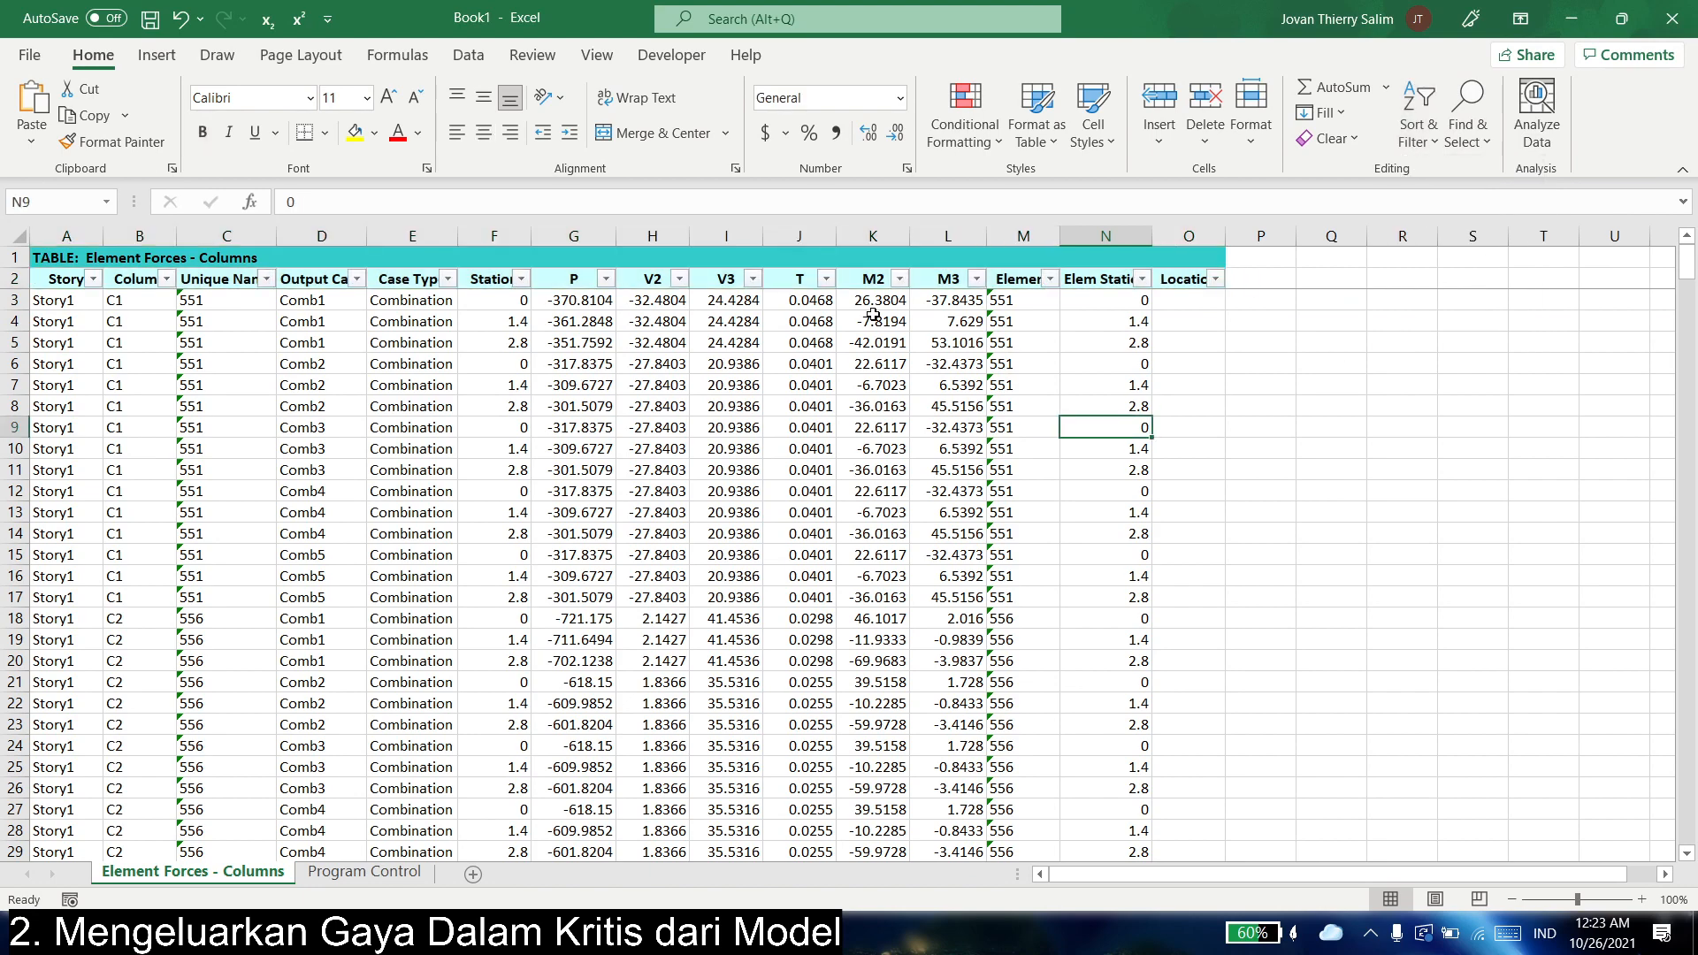
- Sort the column forces by V2 from largest to smallest and paste the first record's V2 as a value into Kolom Lt 1's V2 cell
click(679, 280)
click(678, 339)
click(708, 321)
click(639, 300)
click(75, 933)
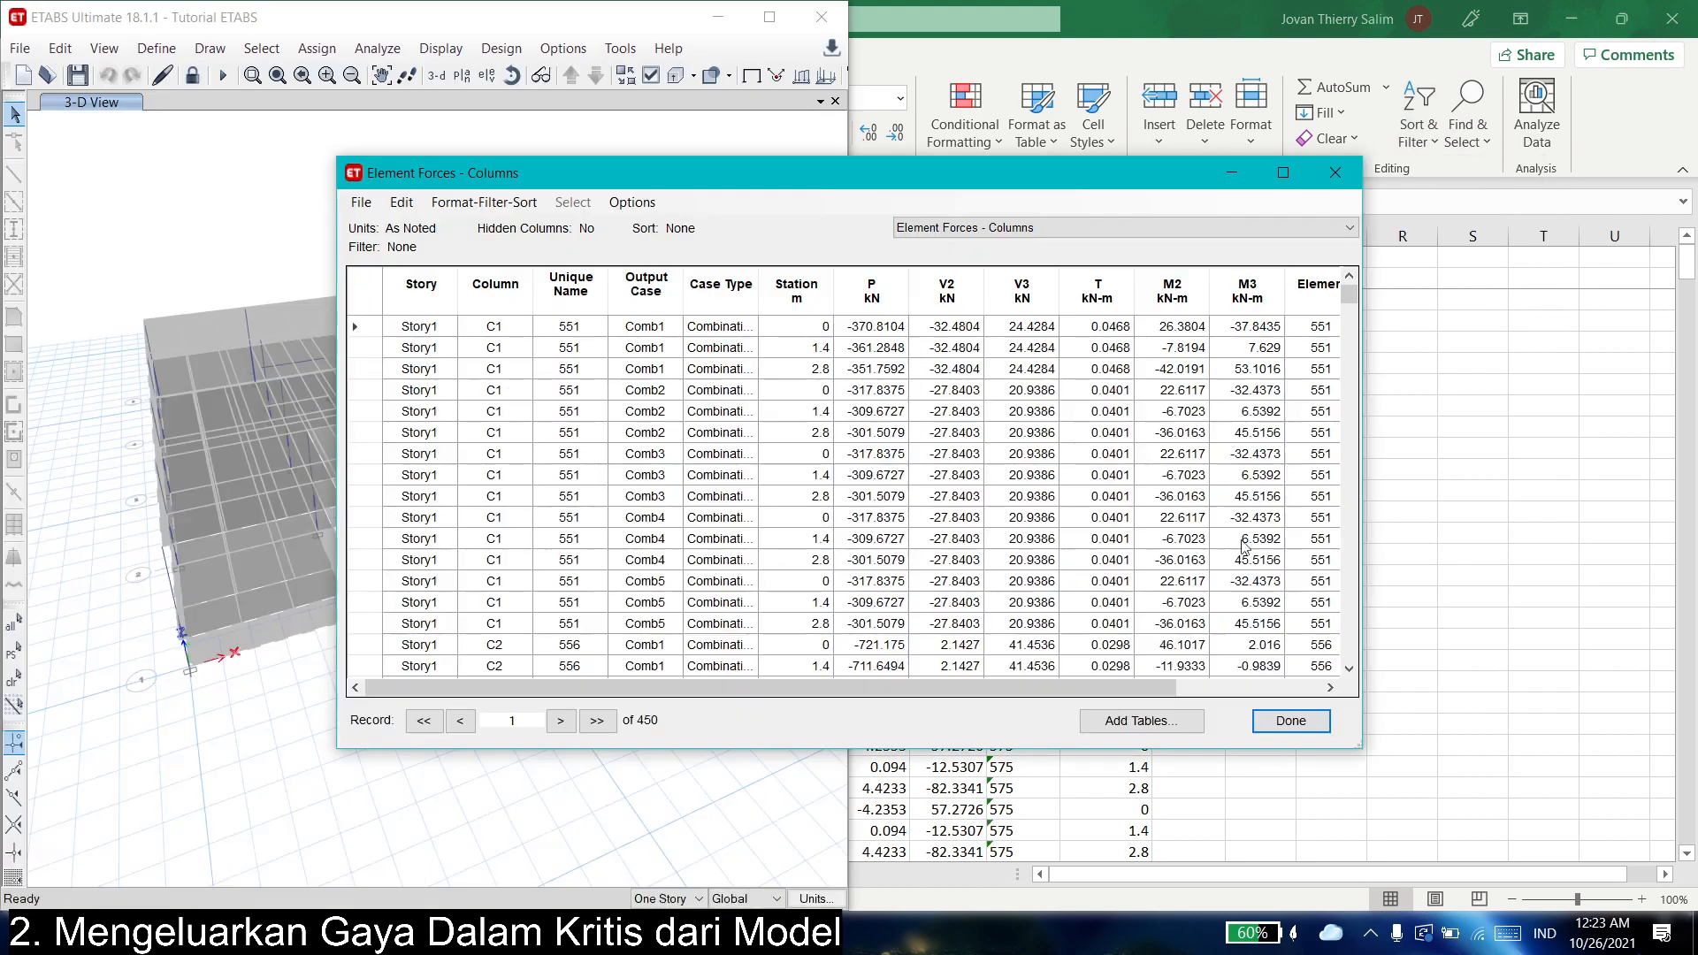
key(alt+Tab)
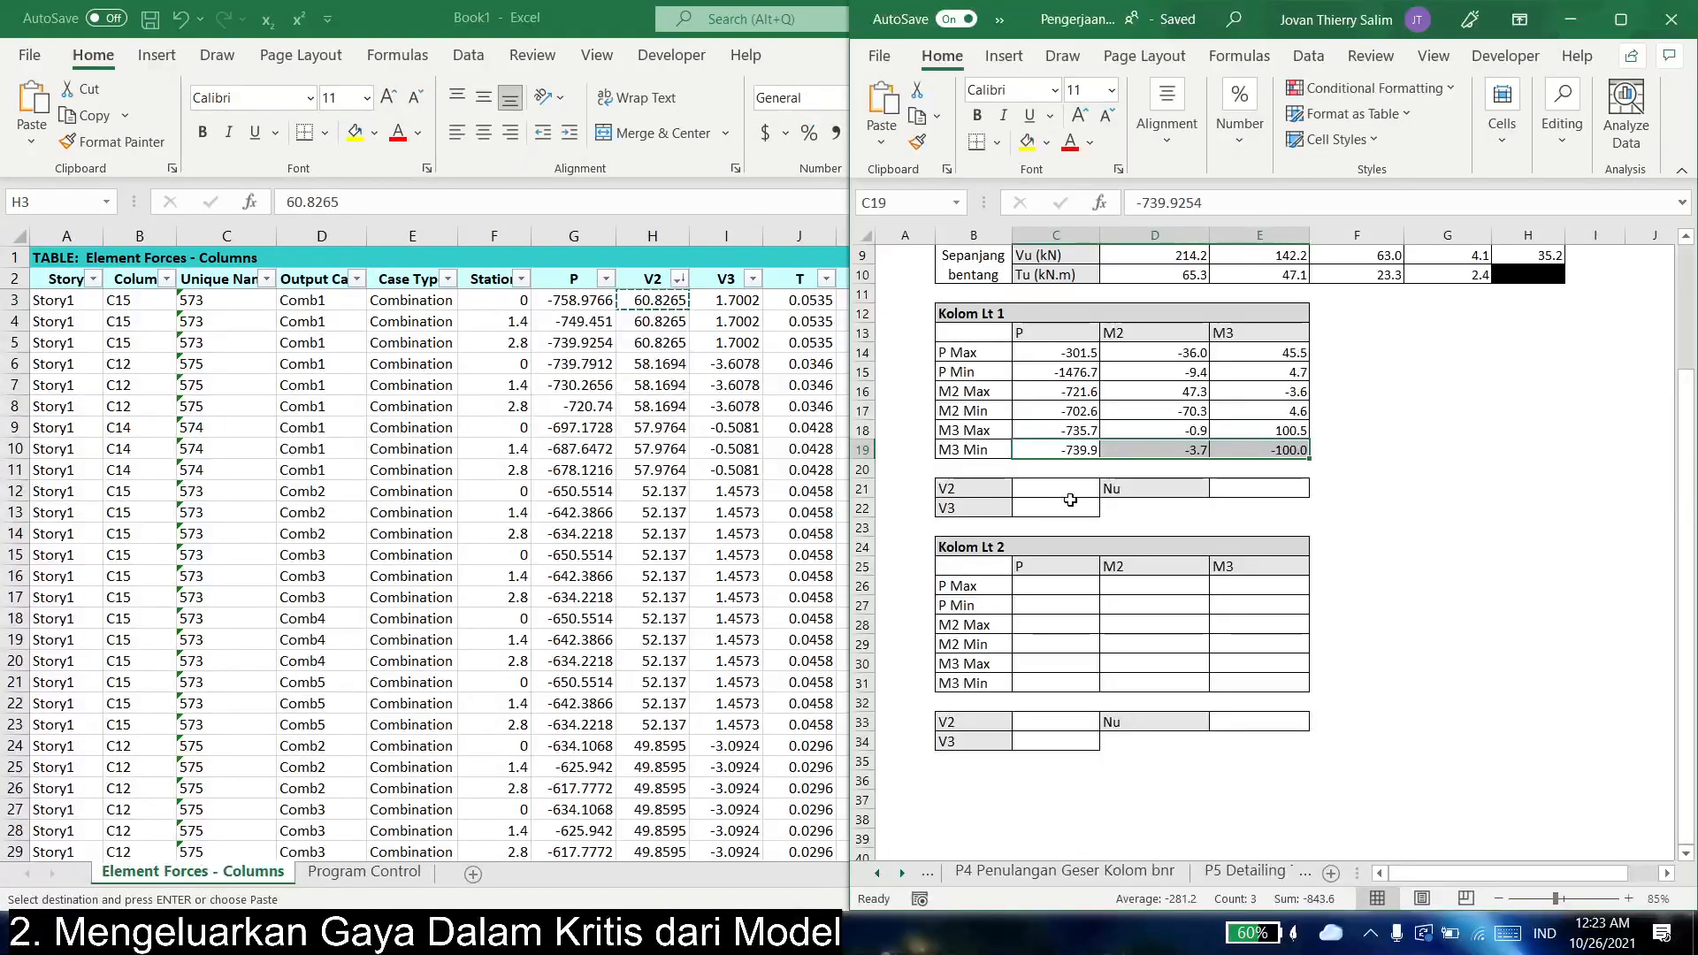
right_click(1070, 501)
click(1172, 392)
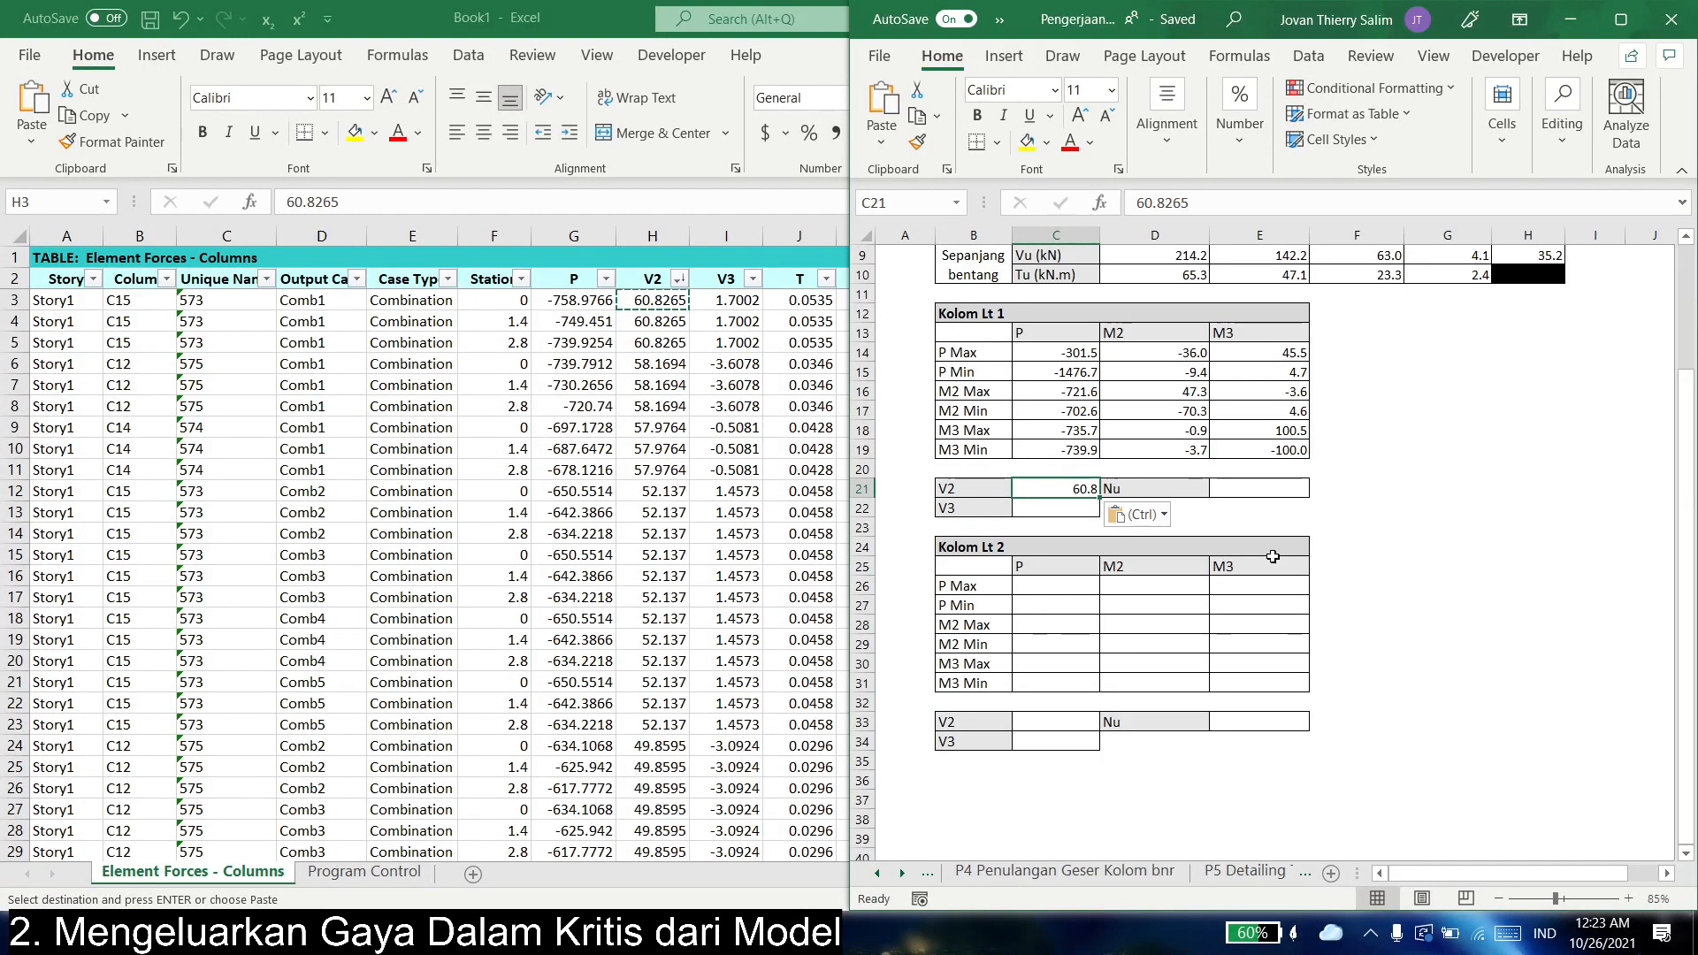
- Sort the column forces by V2 from smallest to largest to compare the negative extreme with the V2 recorded for Kolom Lt 1
click(679, 279)
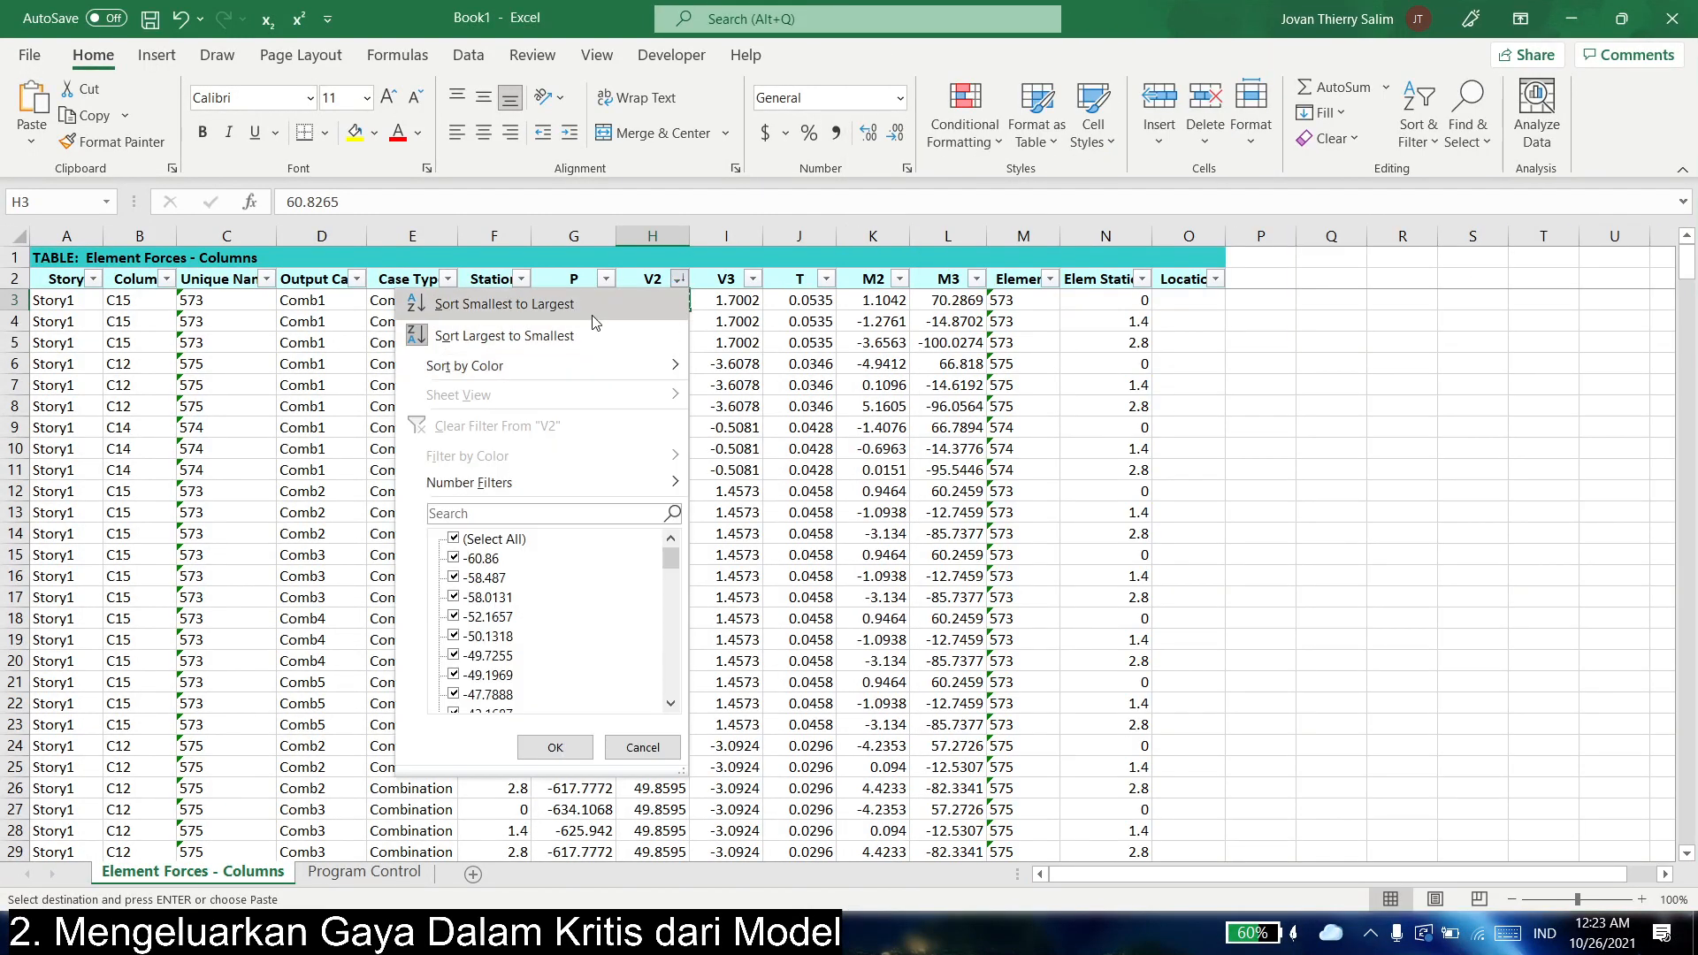
click(592, 310)
key(alt+Tab)
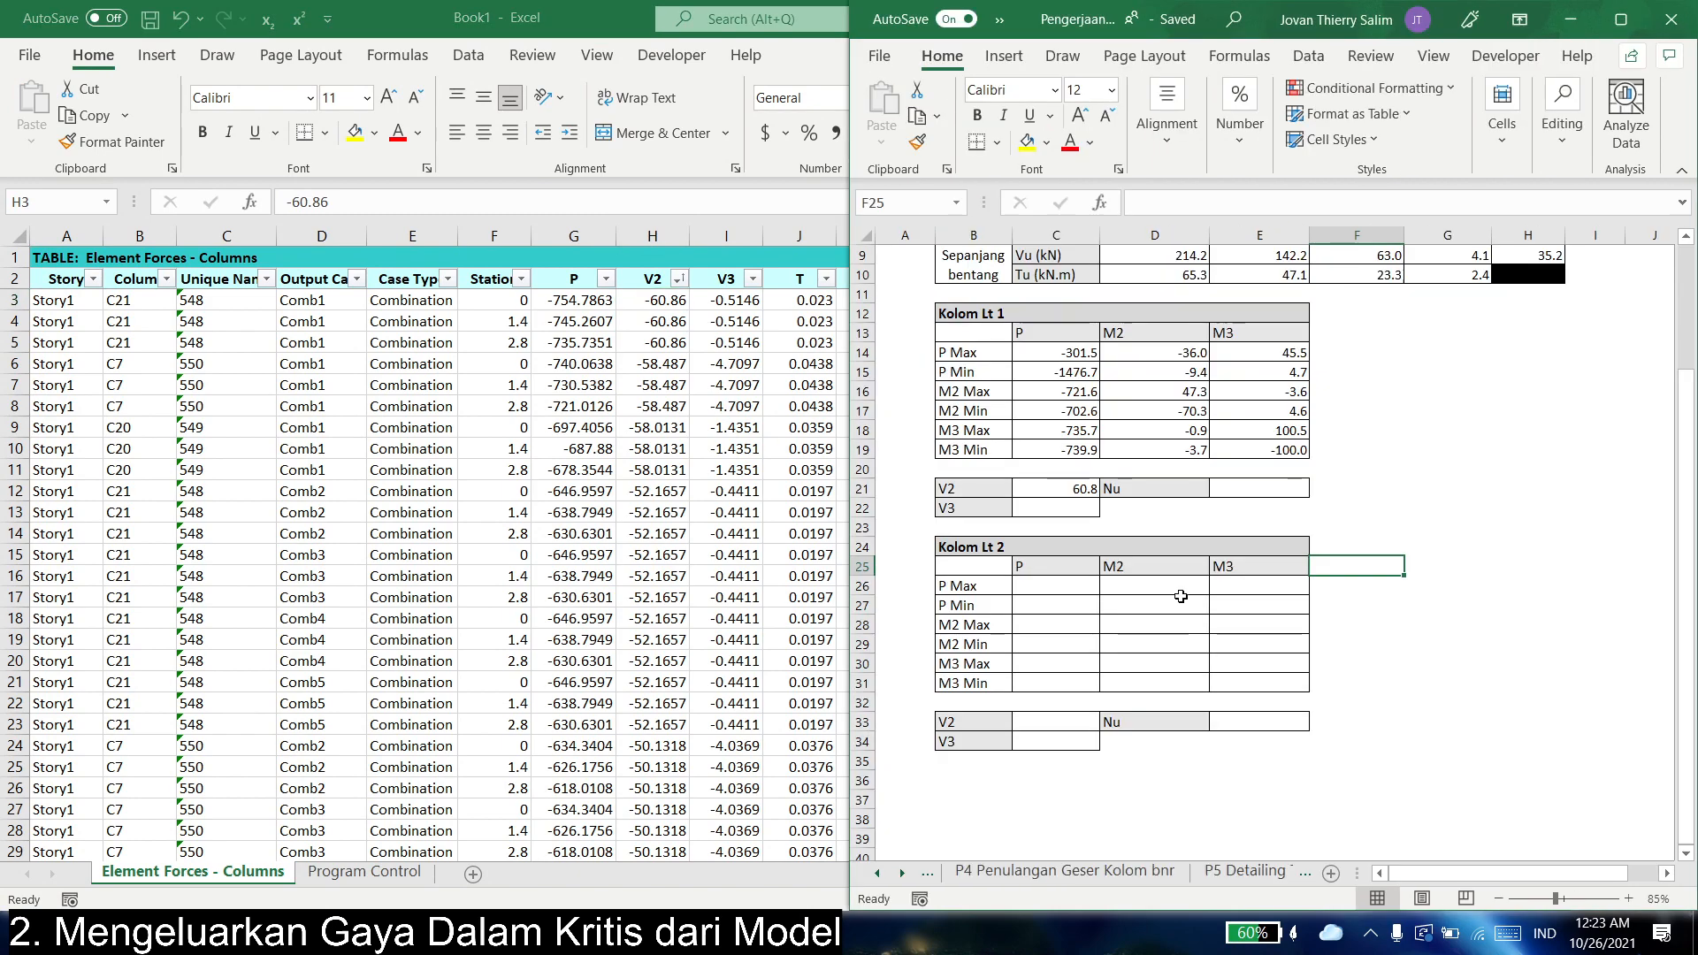
key(alt+Tab)
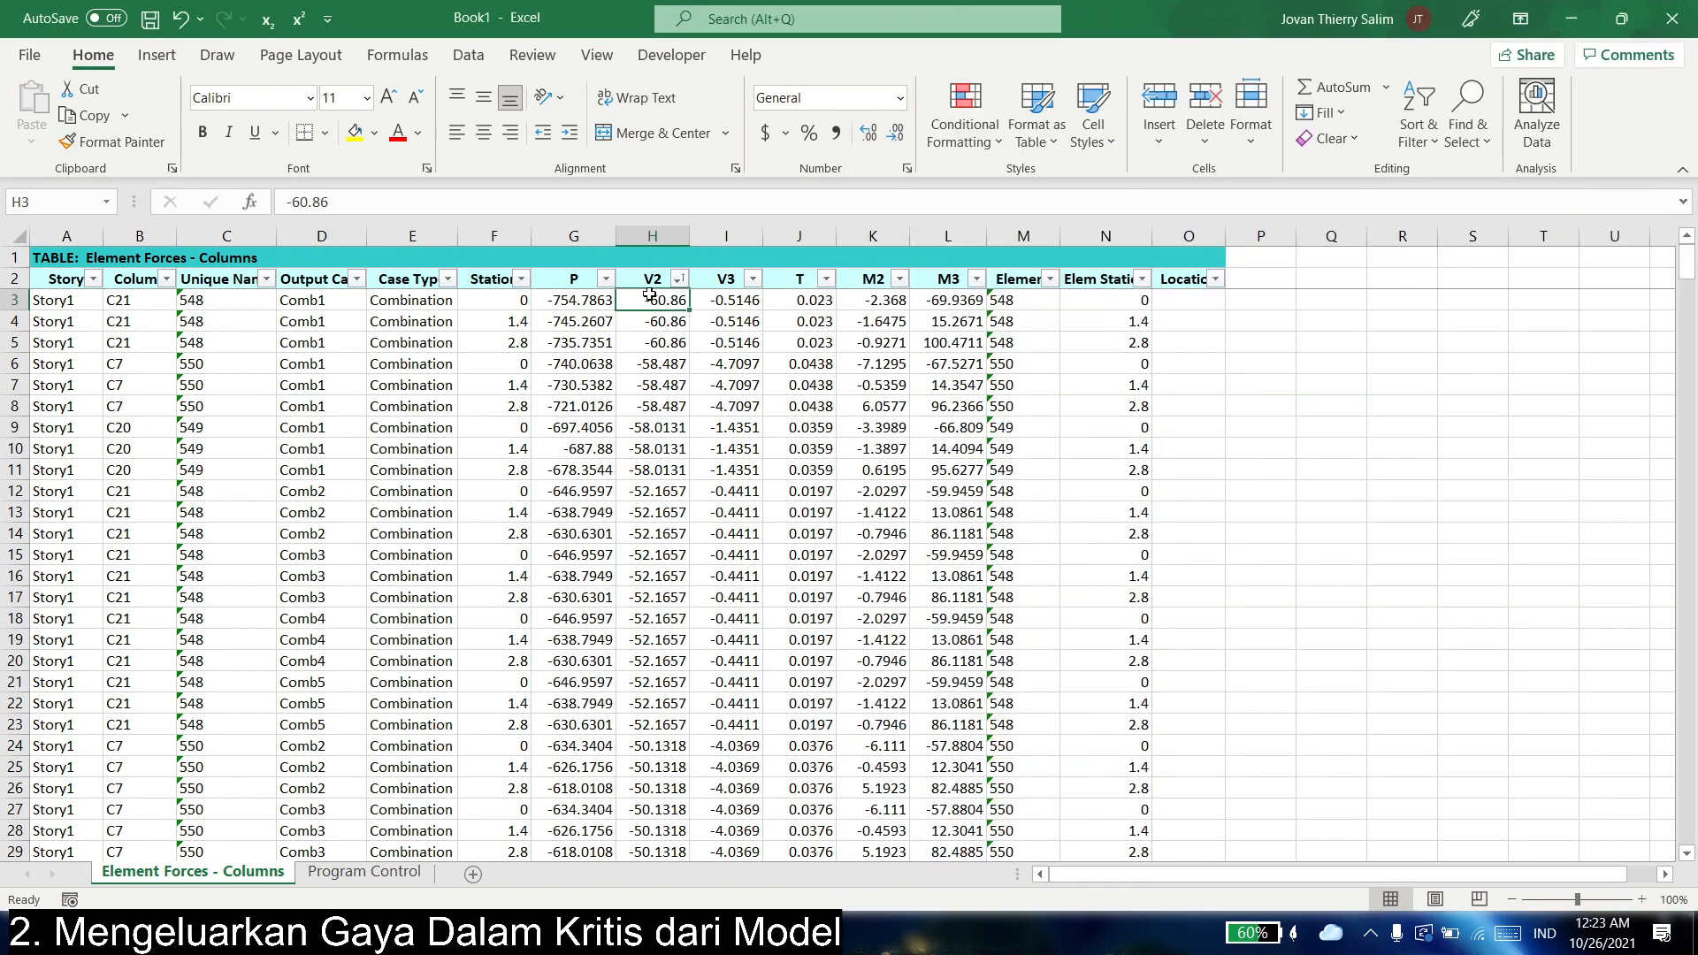
- Sort the column forces by V3 from largest to smallest and paste the first record's V3 as a value into Kolom Lt 1's V3 cell
click(752, 278)
click(566, 329)
click(726, 300)
key(ctrl+c)
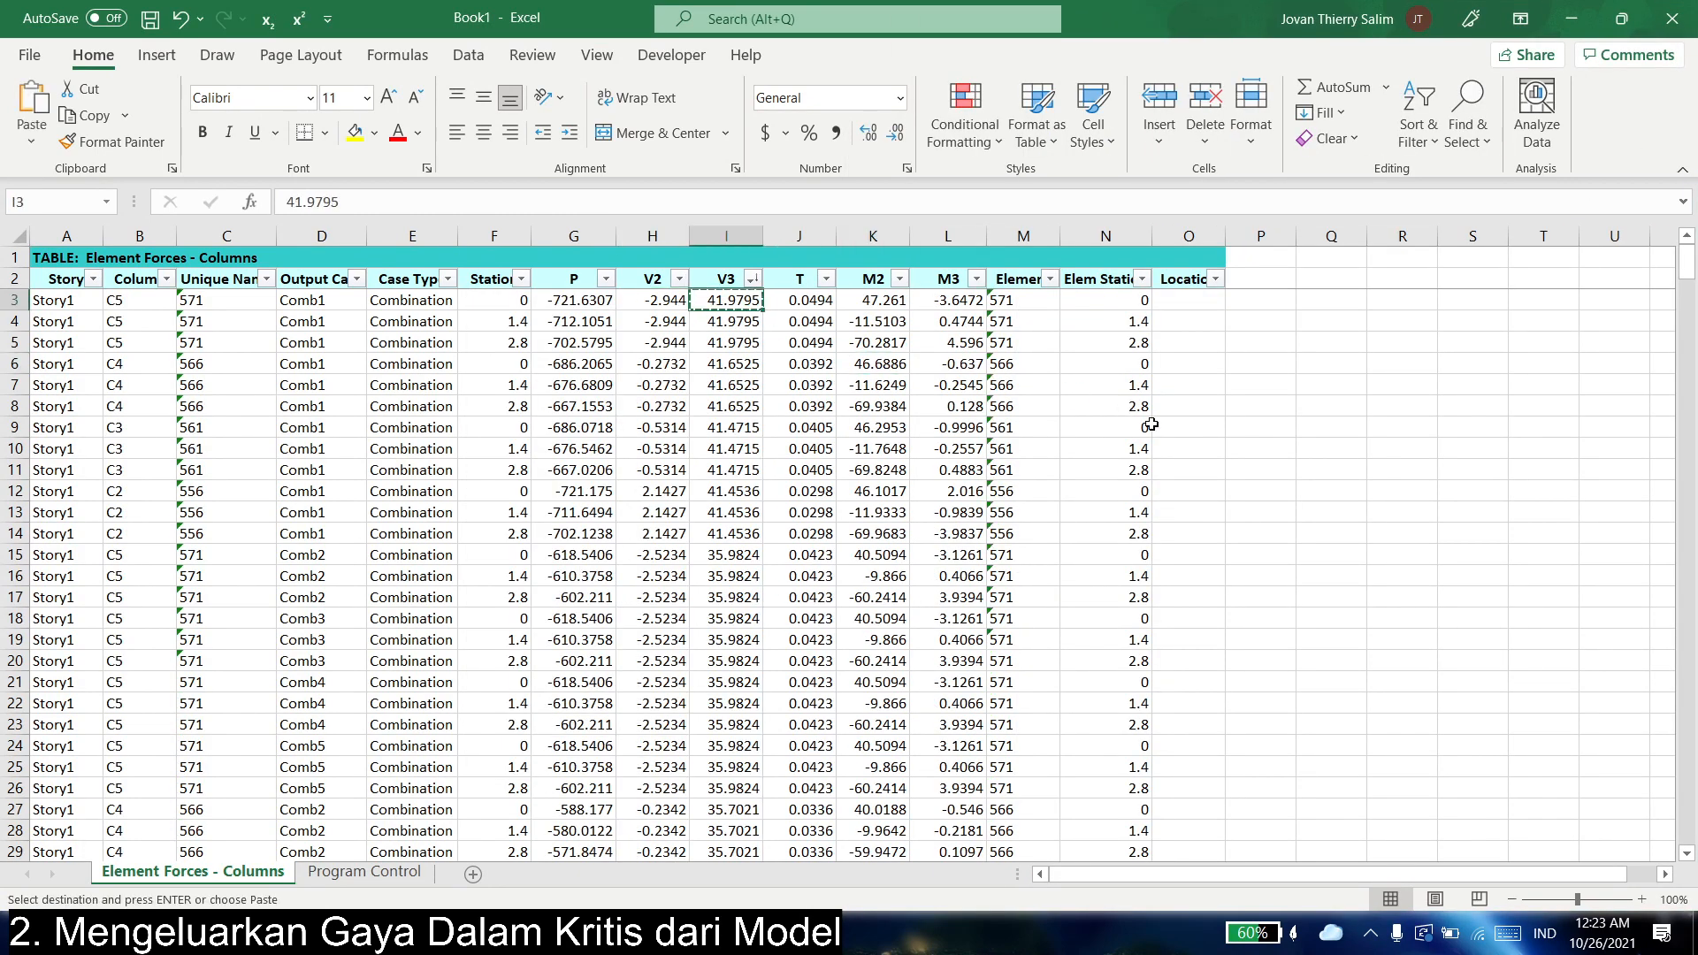
key(alt+Tab)
click(1043, 508)
right_click(1061, 508)
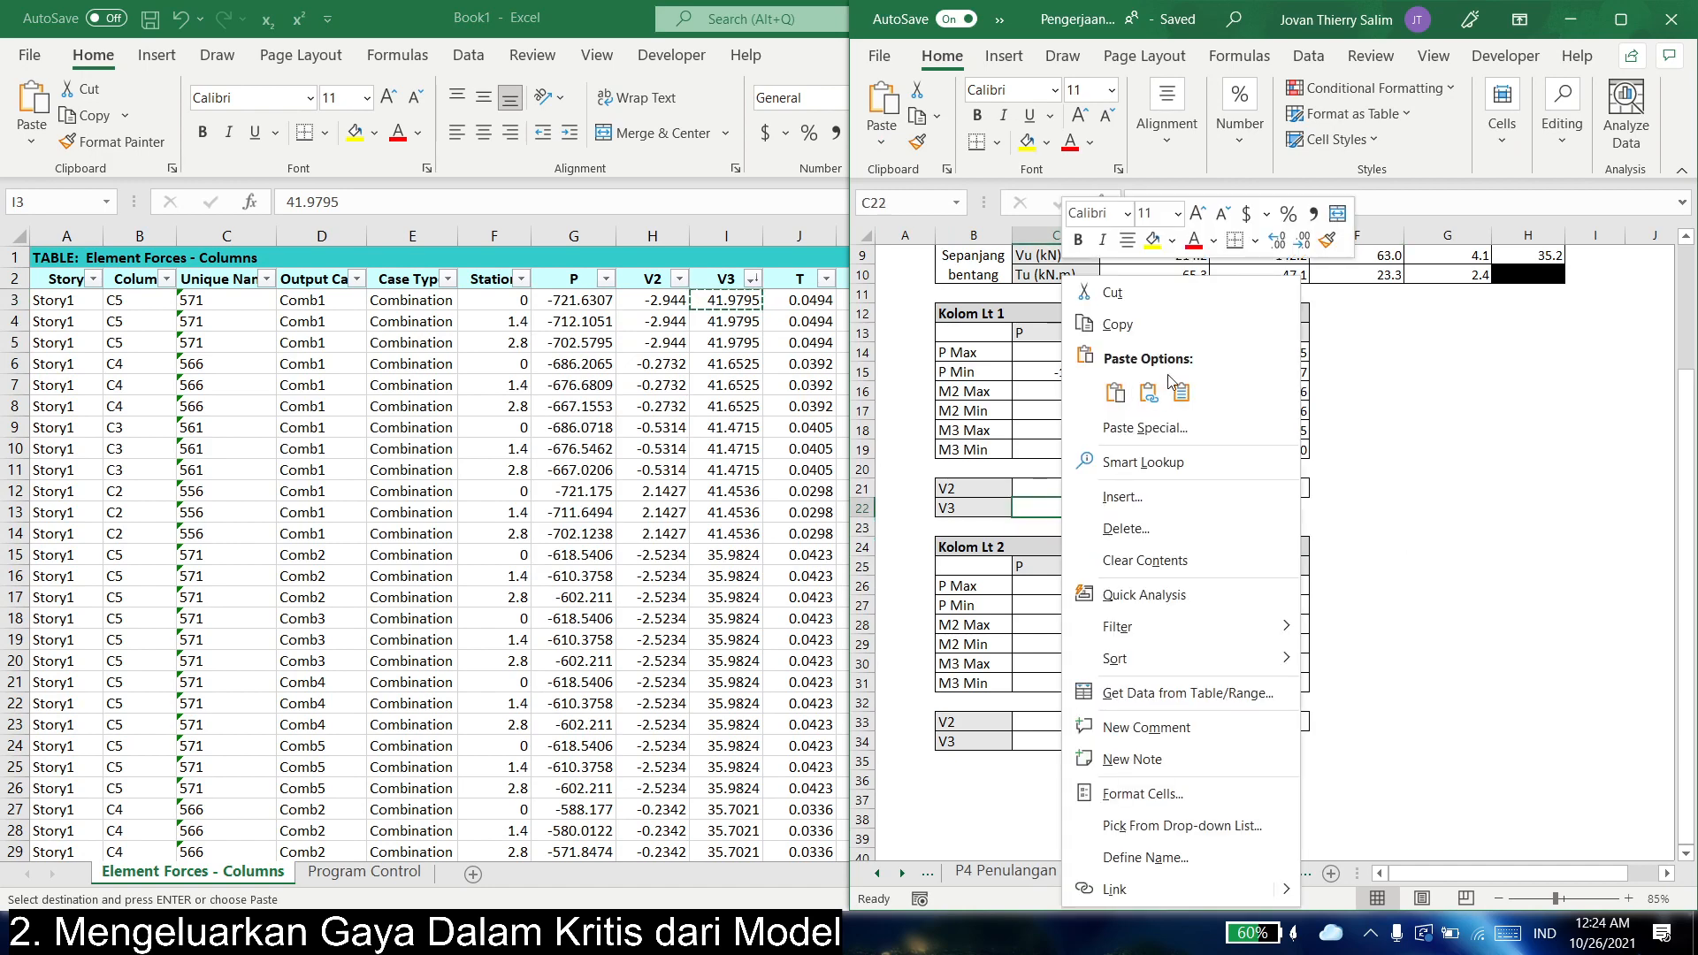
click(1180, 392)
- Sort the column forces by V3 from smallest to largest to compare the negative extreme with the V3 recorded for Kolom Lt 1
key(alt+Tab)
click(752, 279)
click(566, 308)
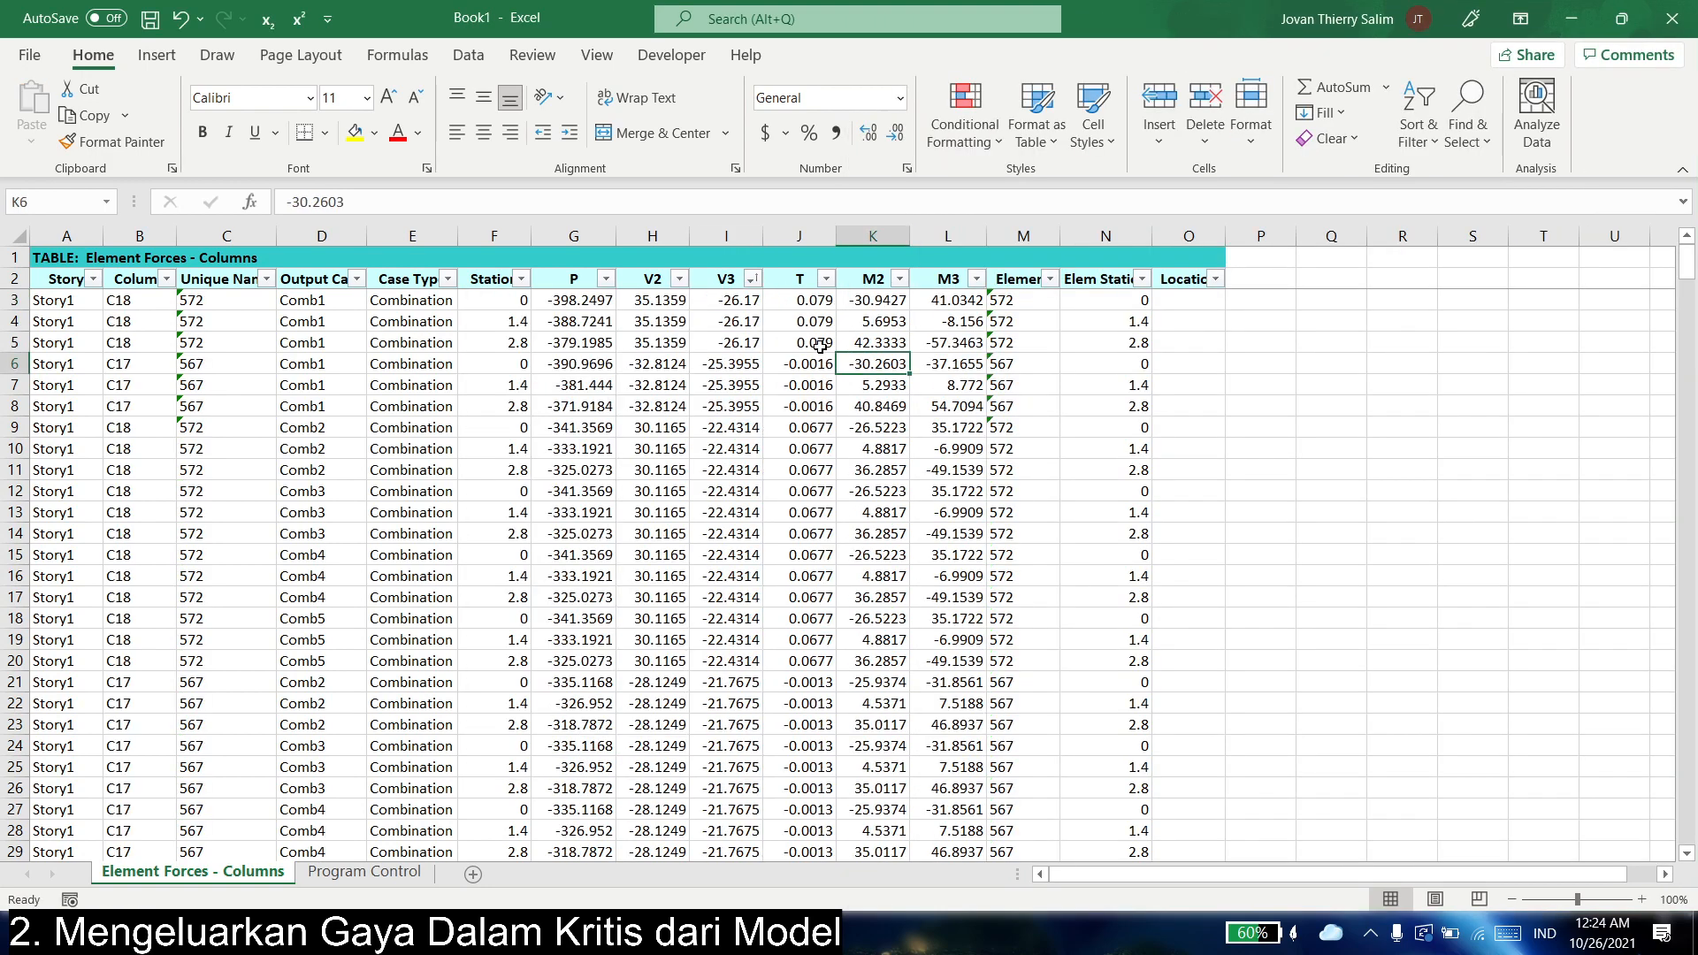
click(734, 320)
key(alt+Tab)
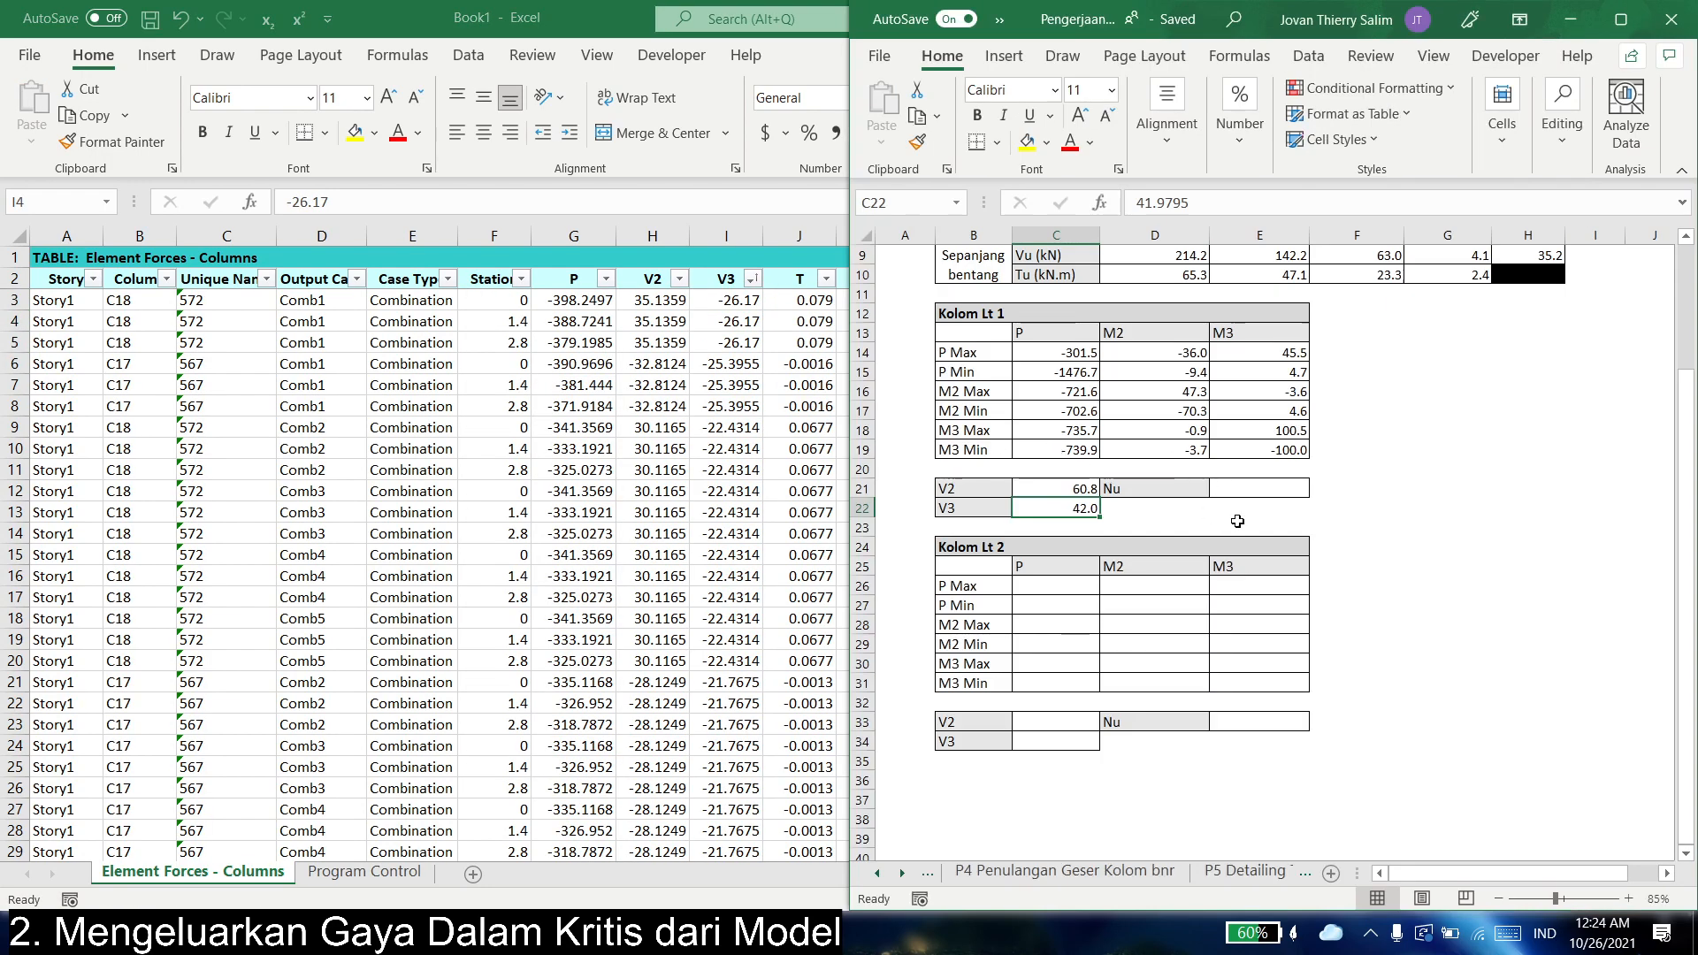
click(1251, 493)
click(1207, 485)
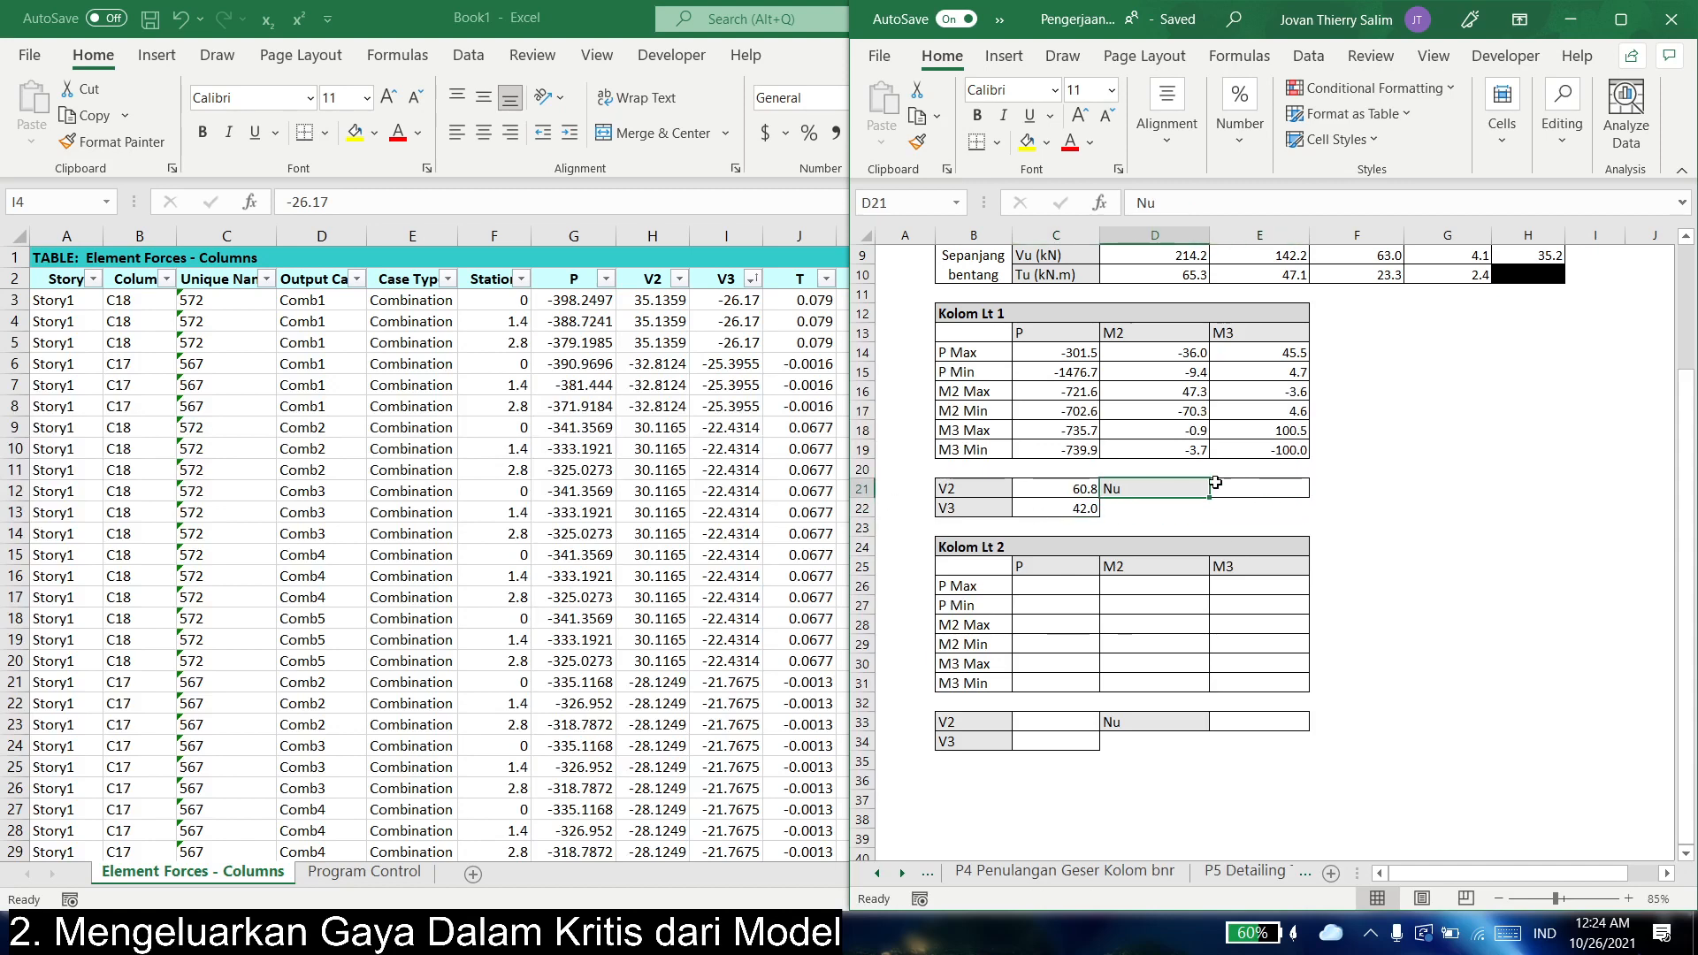
key(alt+Tab)
click(606, 279)
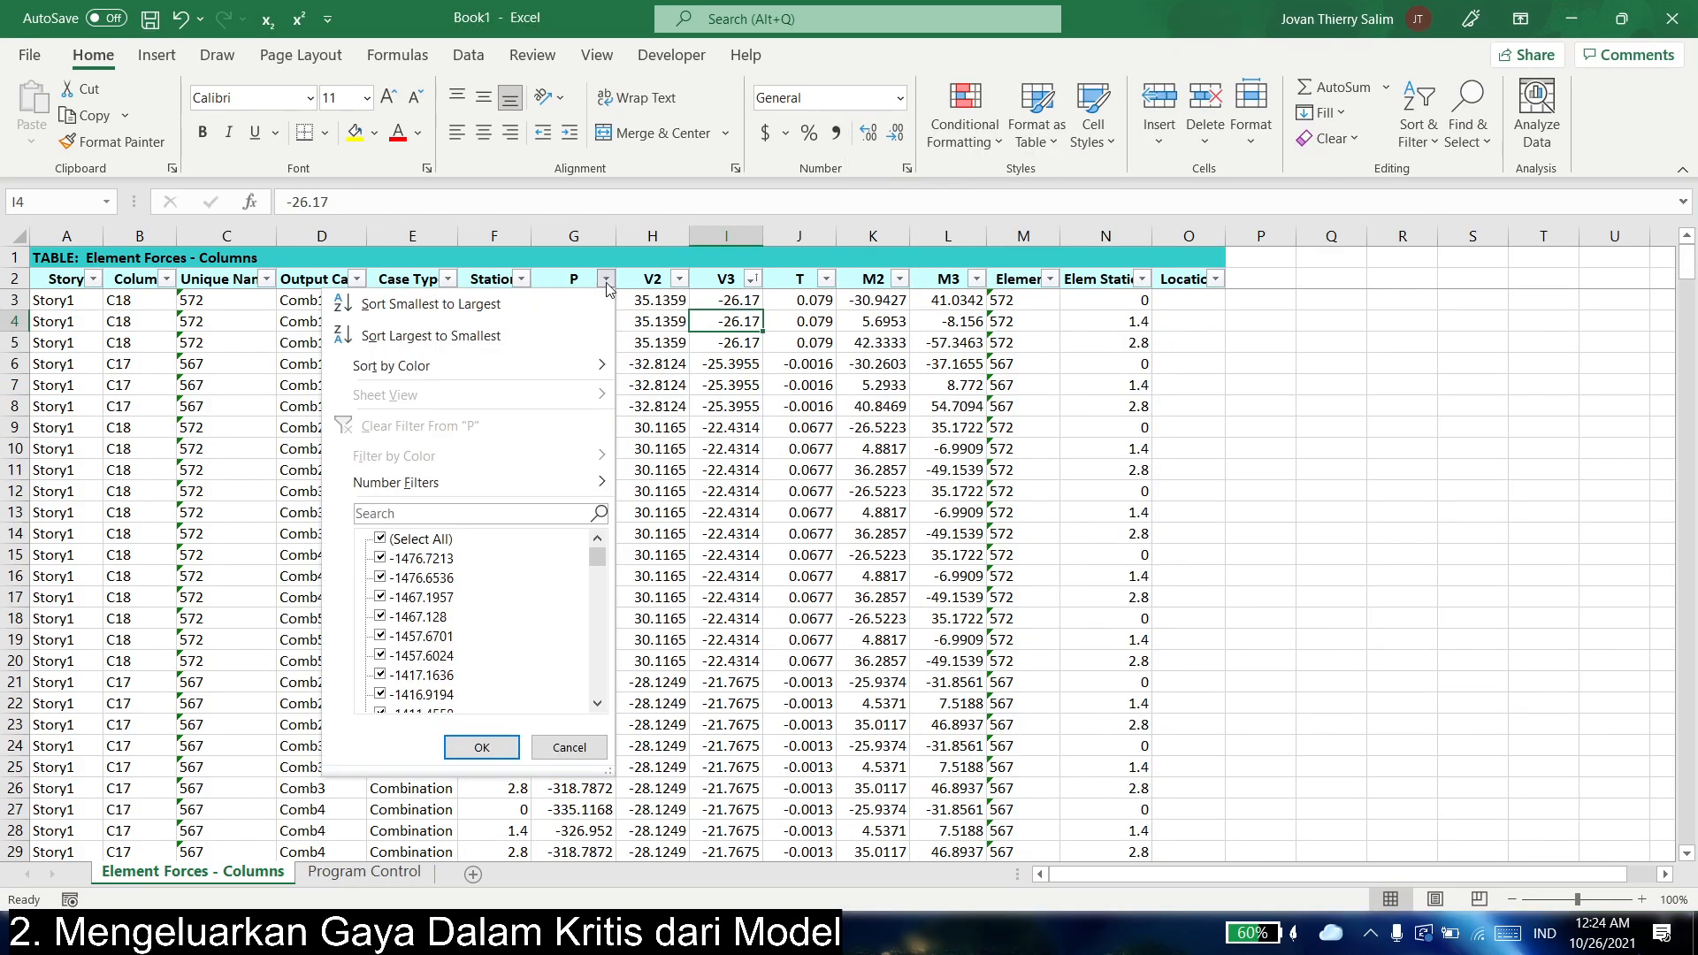
click(702, 397)
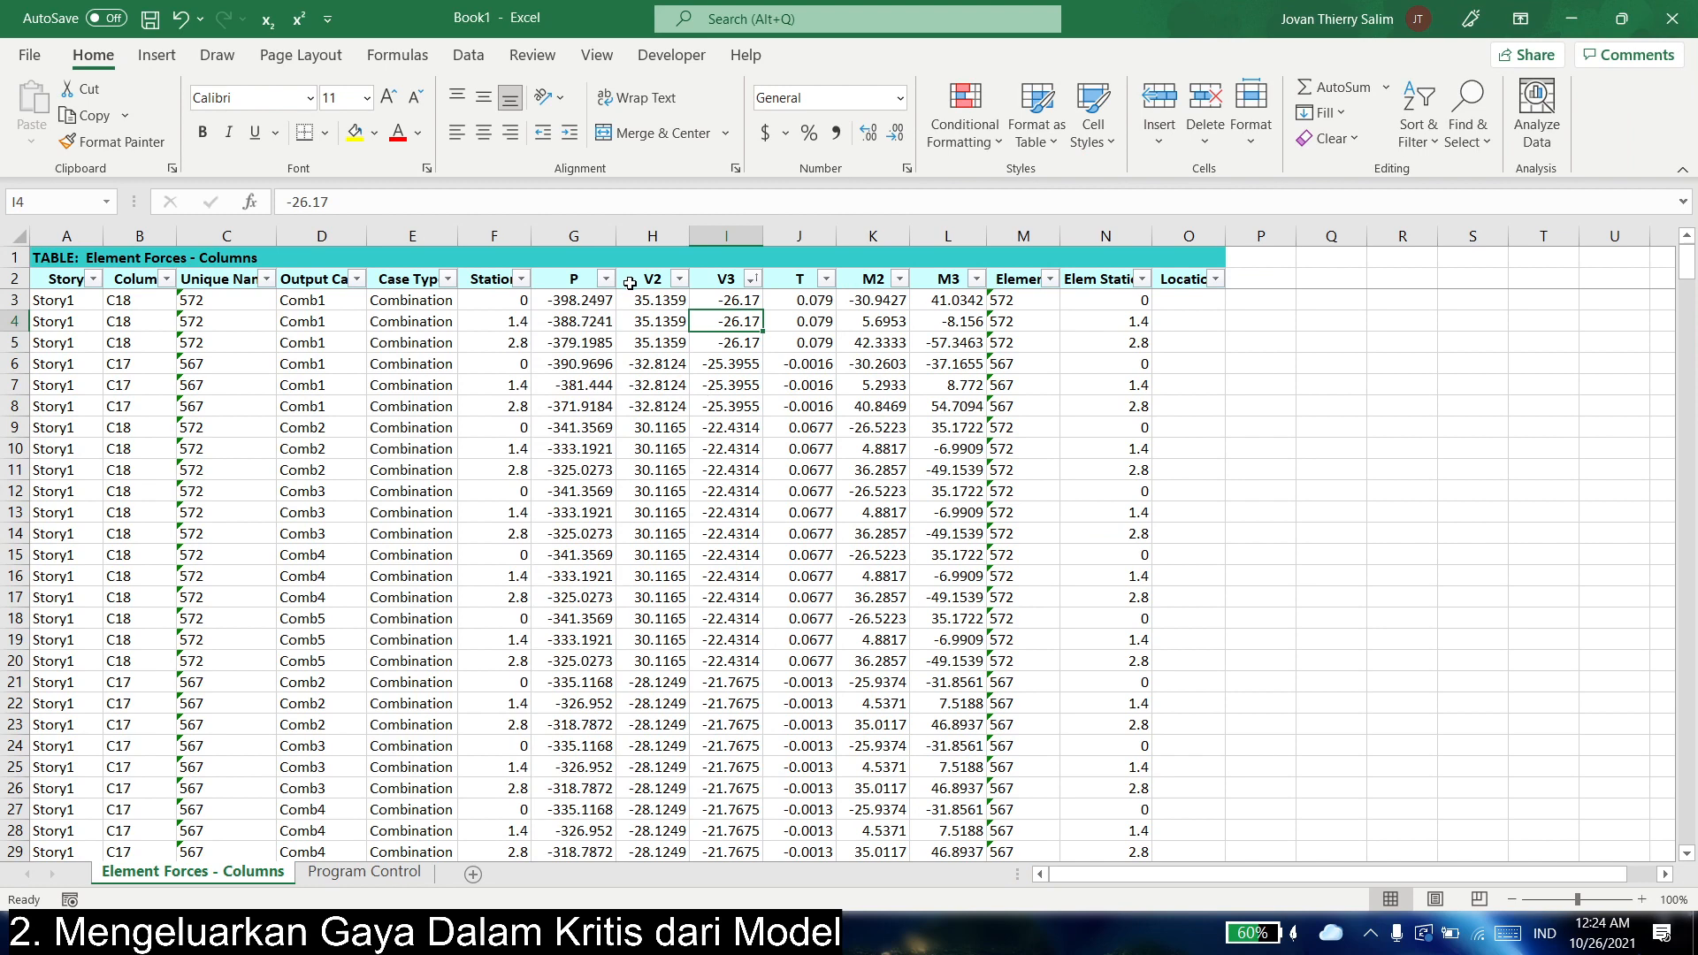
- Enter the note "Struktur kita nongempa" in cell Q10 beside the column forces table
click(1307, 442)
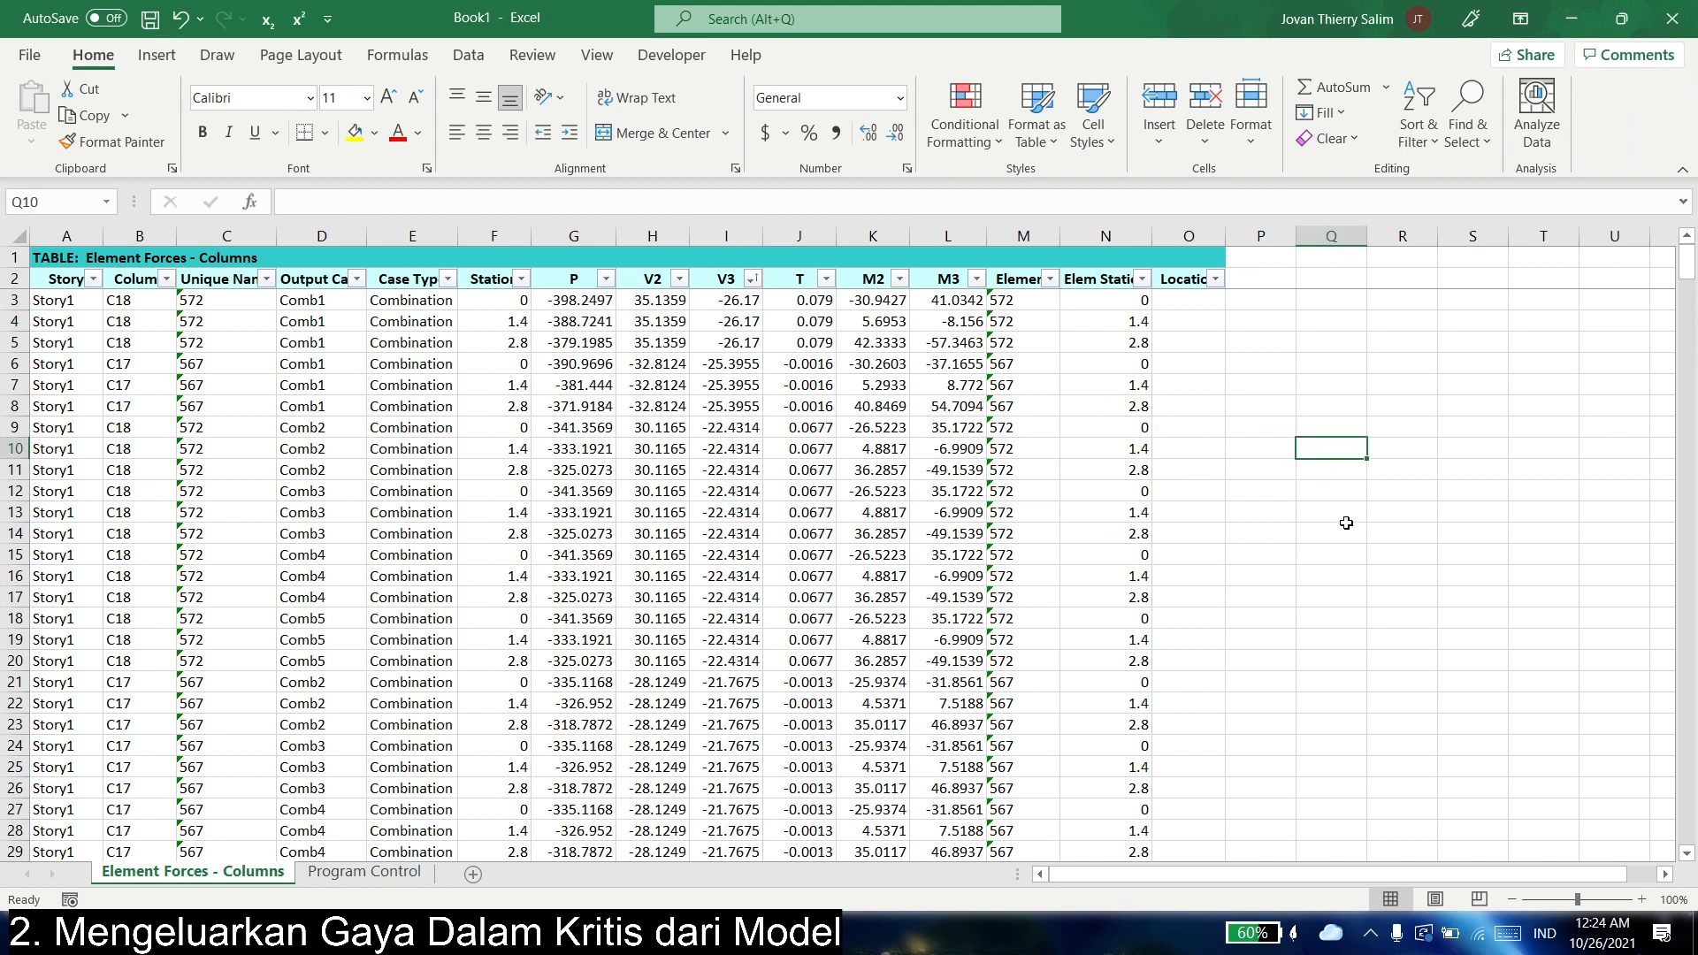
text(Struktur k)
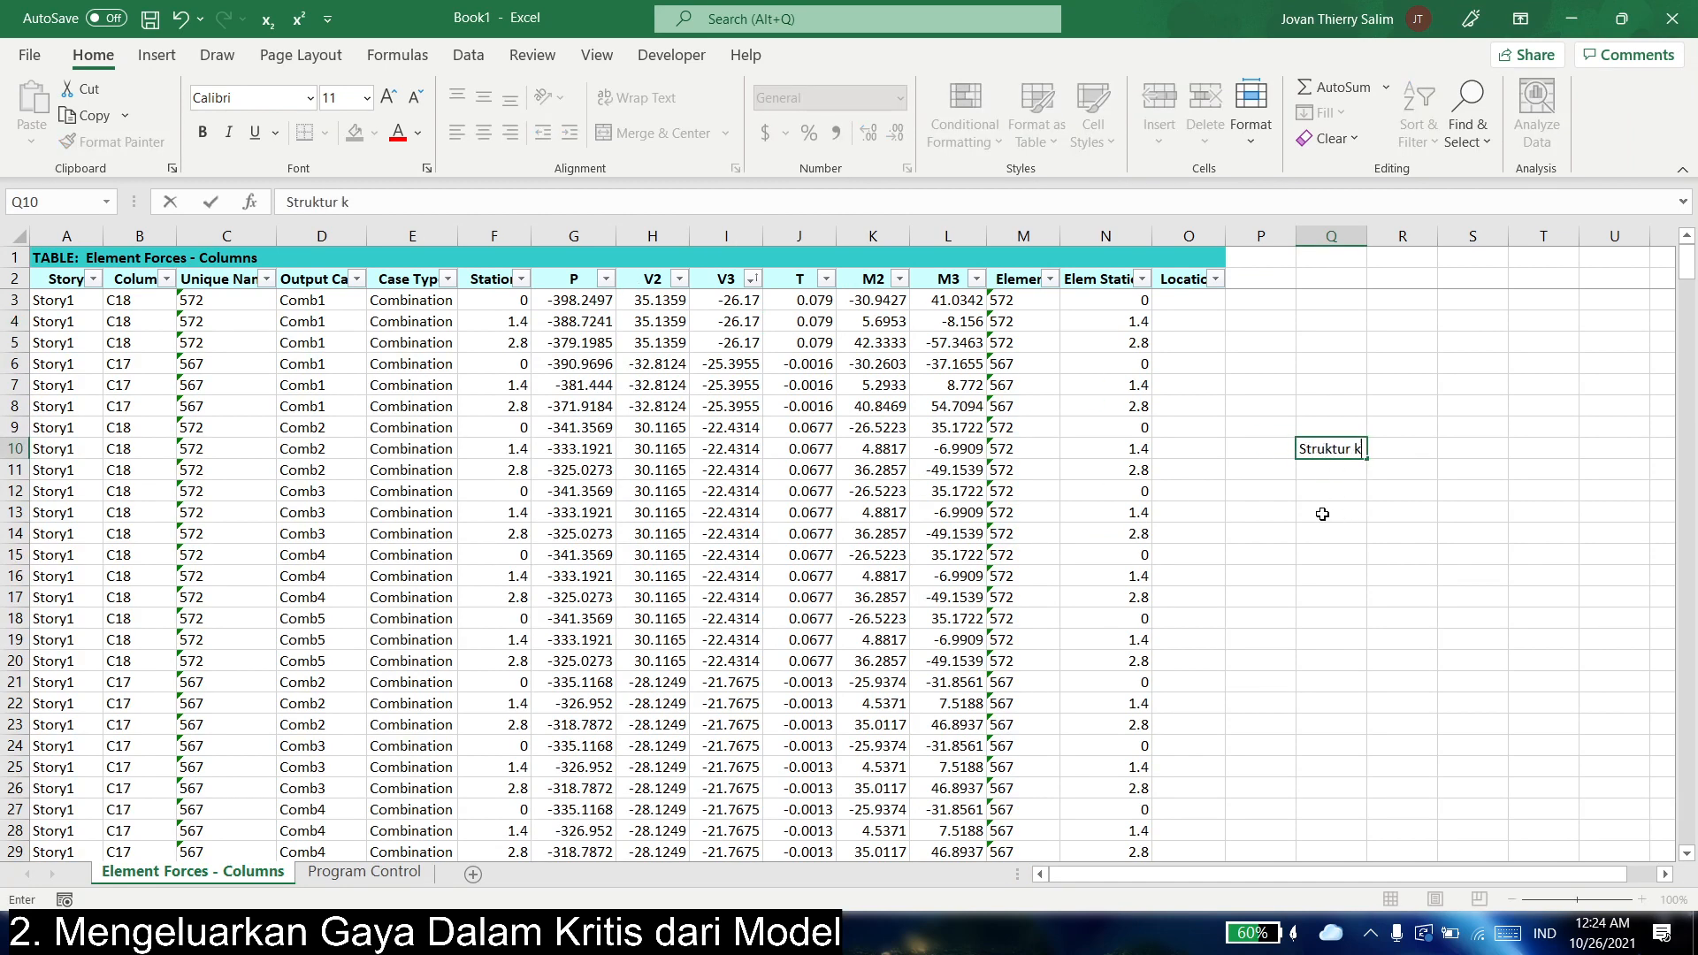
text(ita a)
key(BackSpace)
text(No. )
text(gempa)
key(Return)
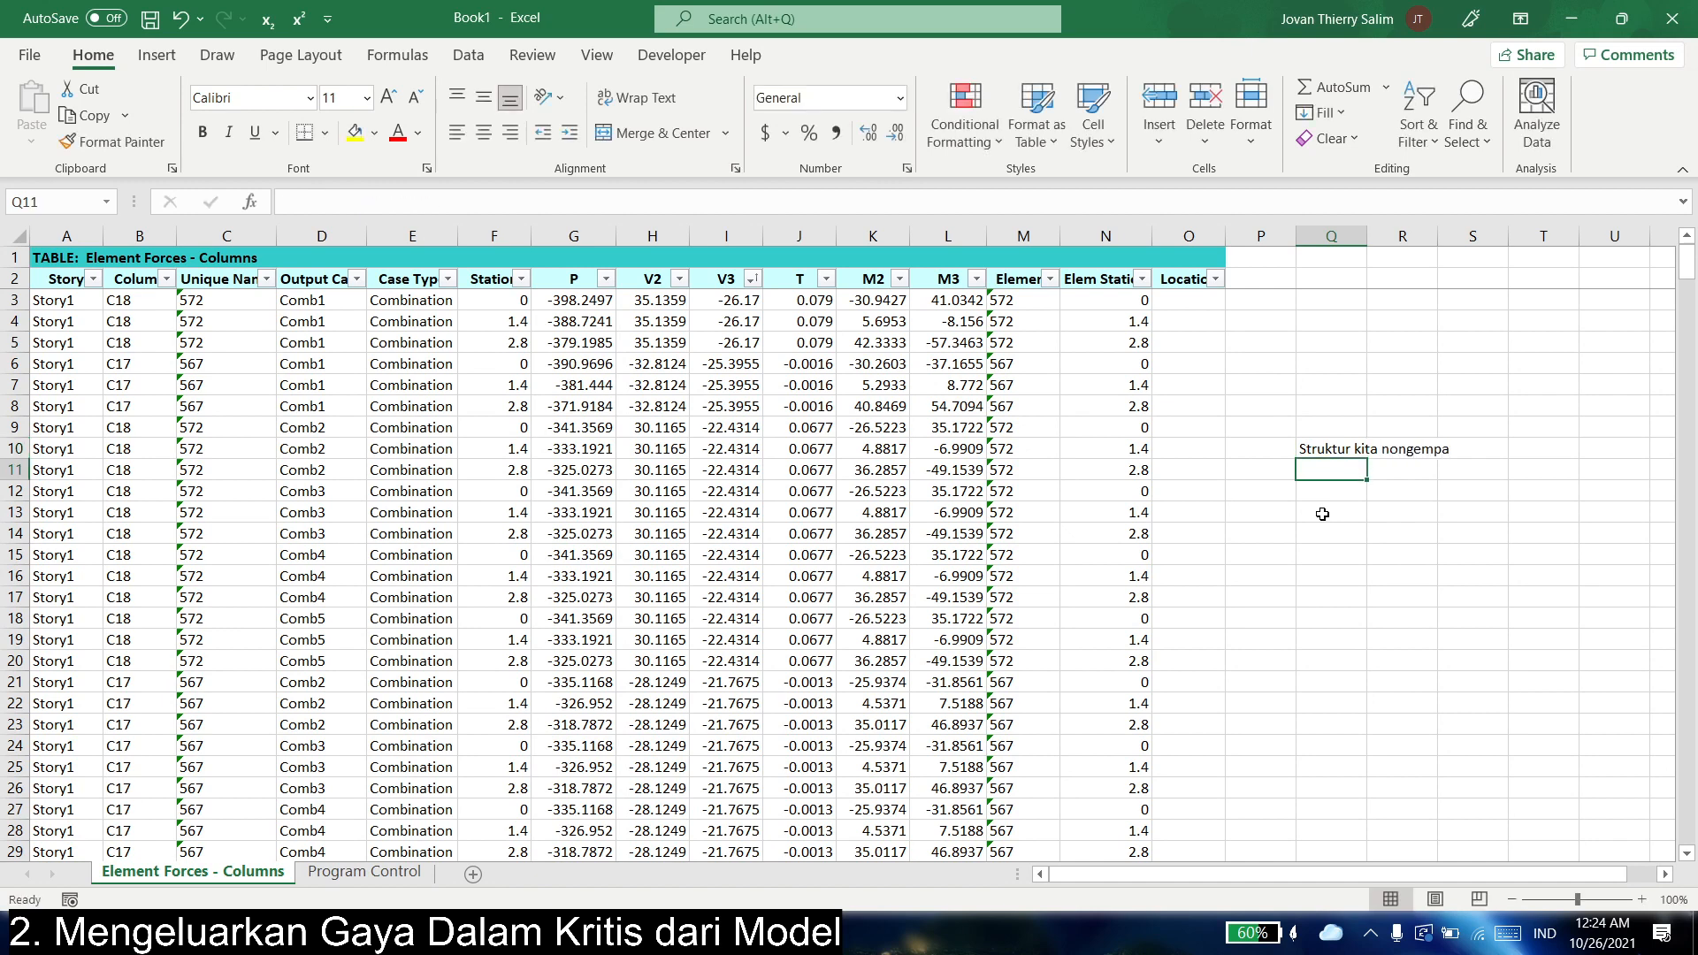
- Add the note "Artinya P kita unlikely bernilai positif" in cell Q11
text(Artinya P kita)
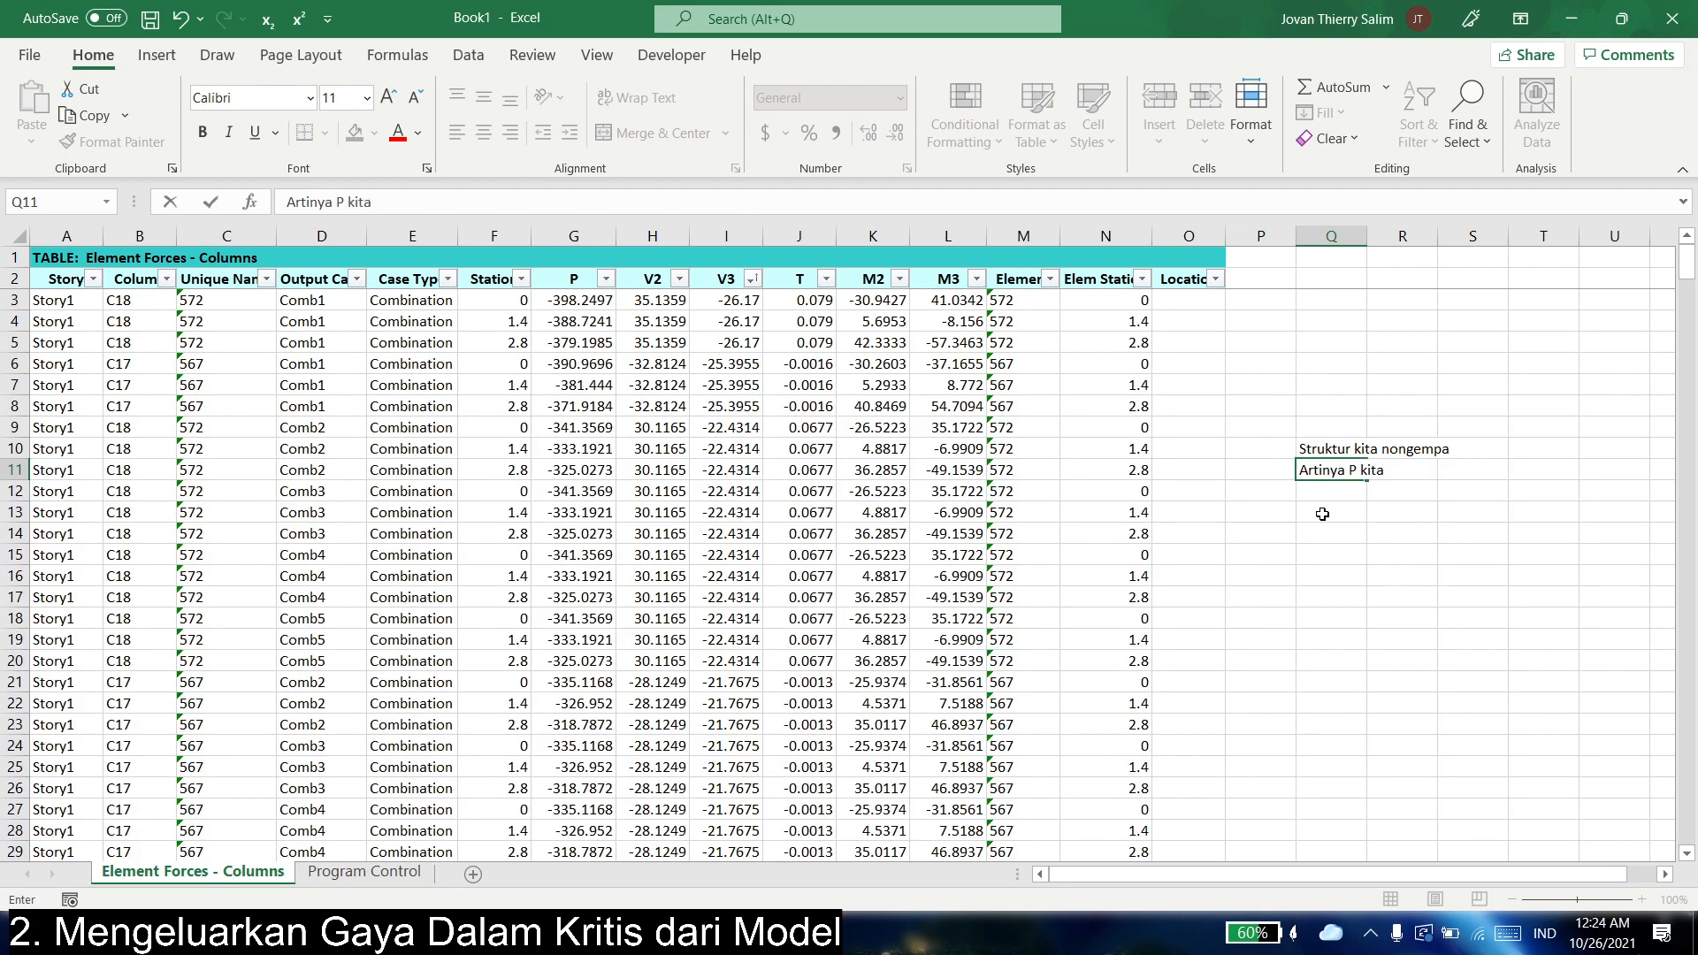
text( unlikely bernilai positif)
key(Return)
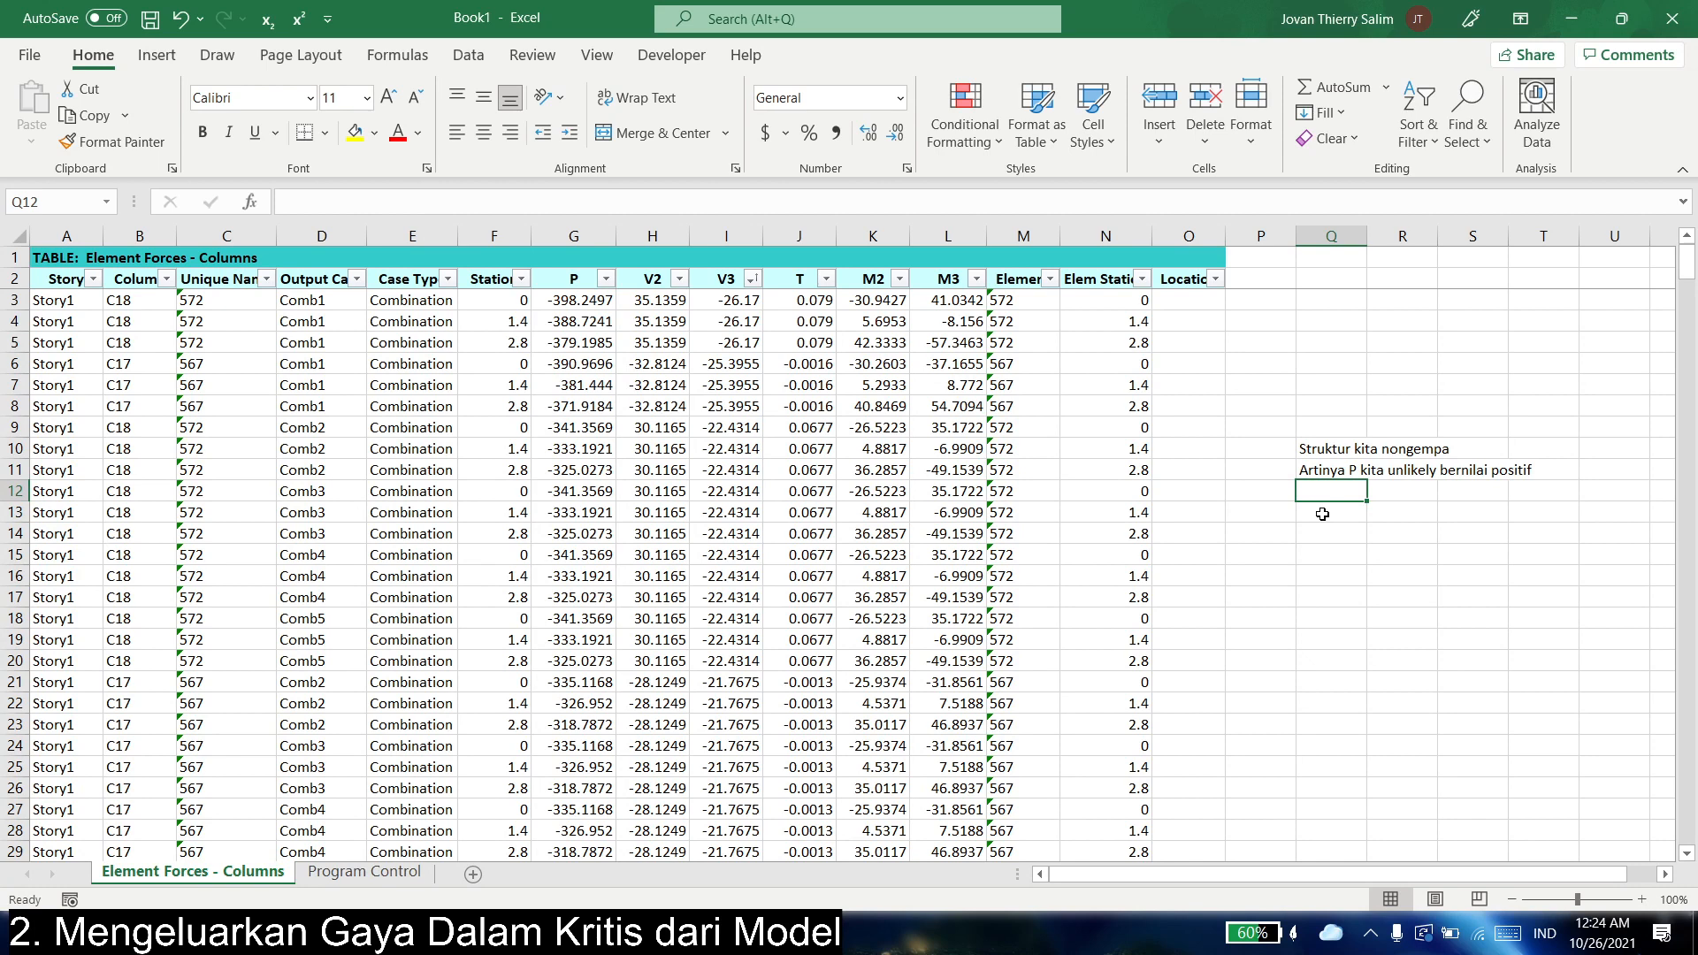
click(1335, 467)
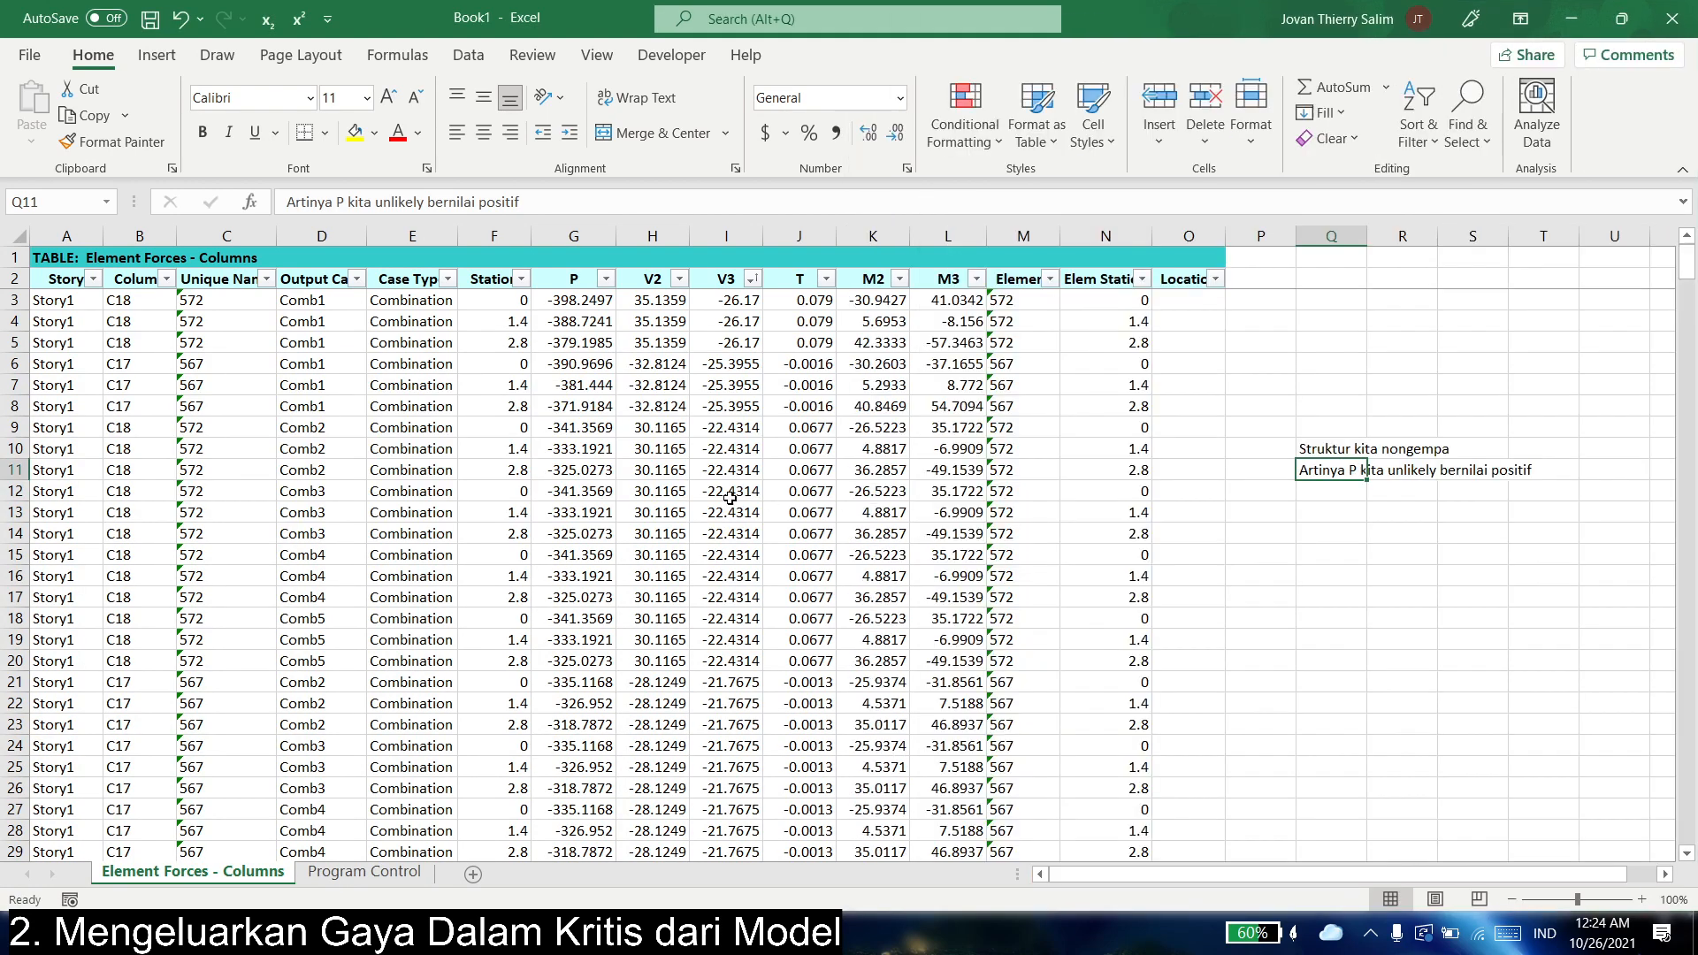
- Check the Nu field of Kolom Lt 1 and enter the note "Nu adalah P nilai negatif terkecil" in cell Q12 of Book1
click(1308, 491)
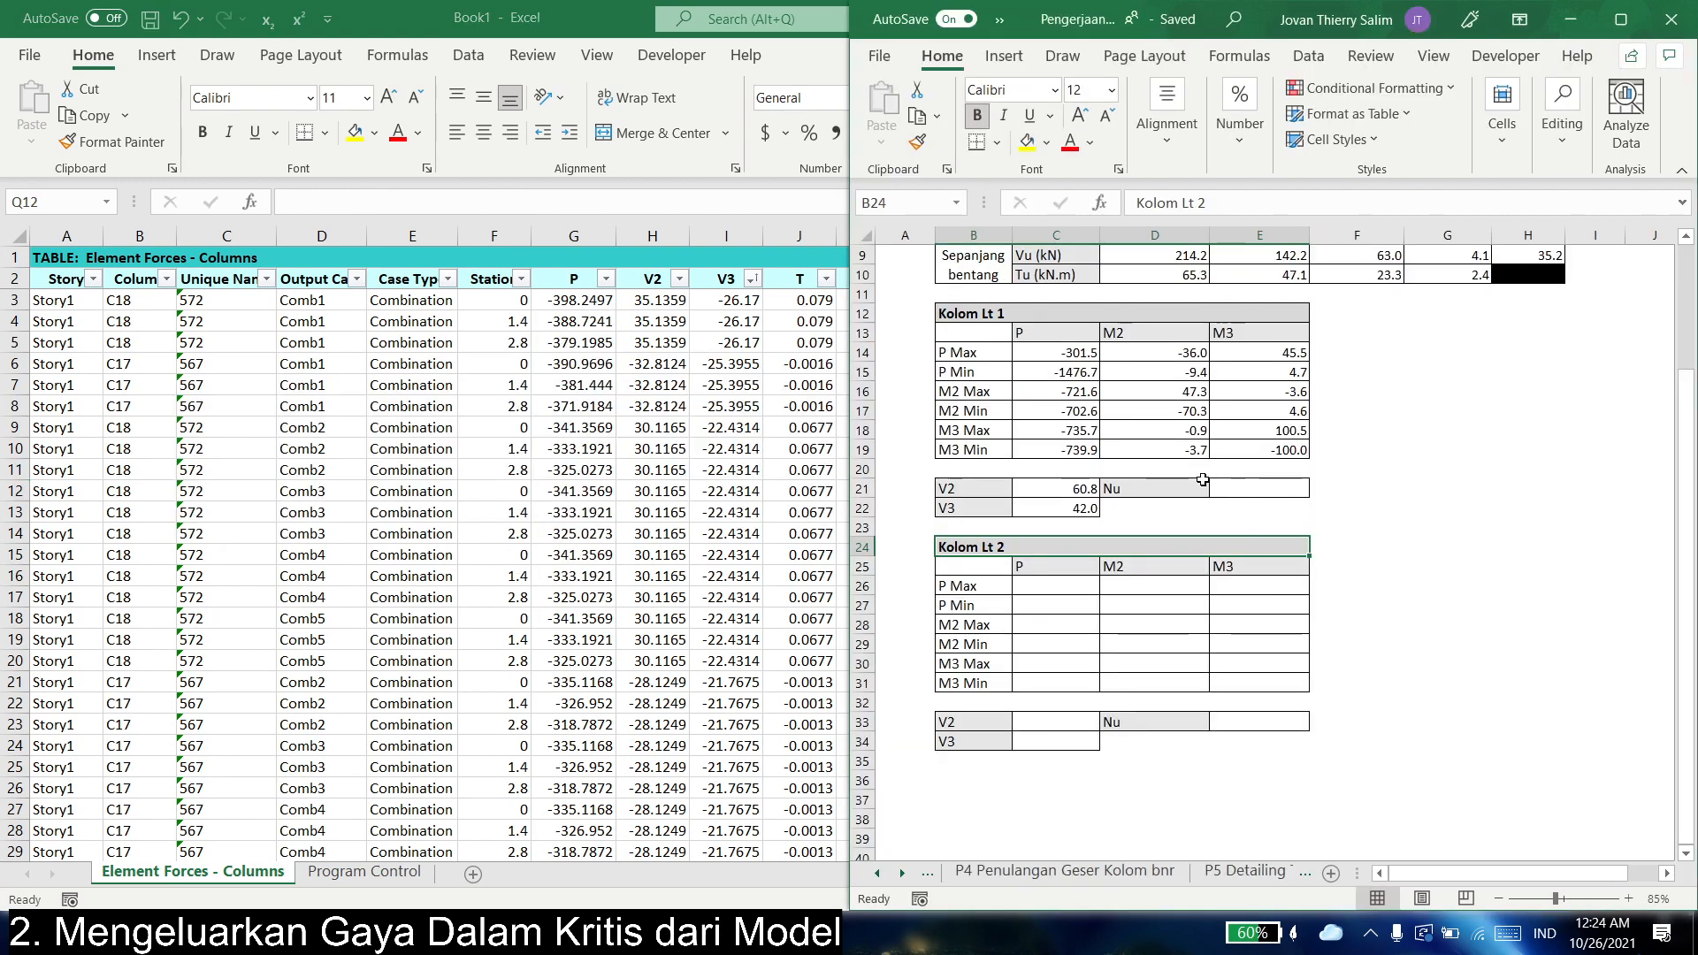
drag(1165, 486, 1271, 494)
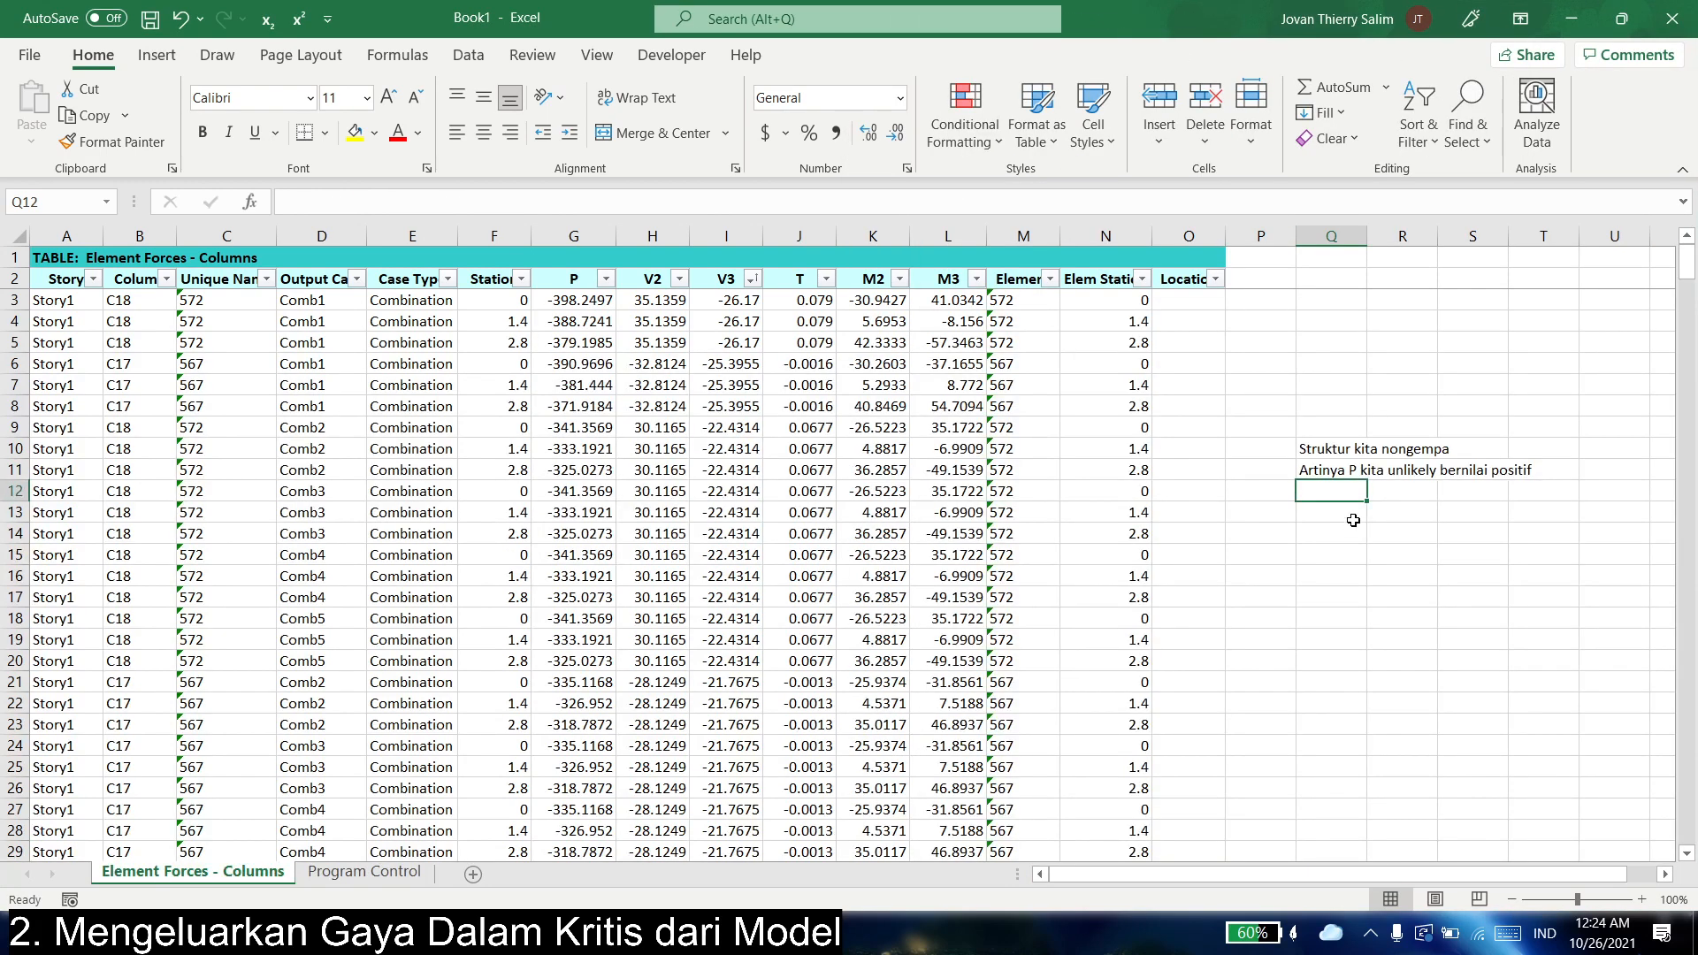
text(Nu)
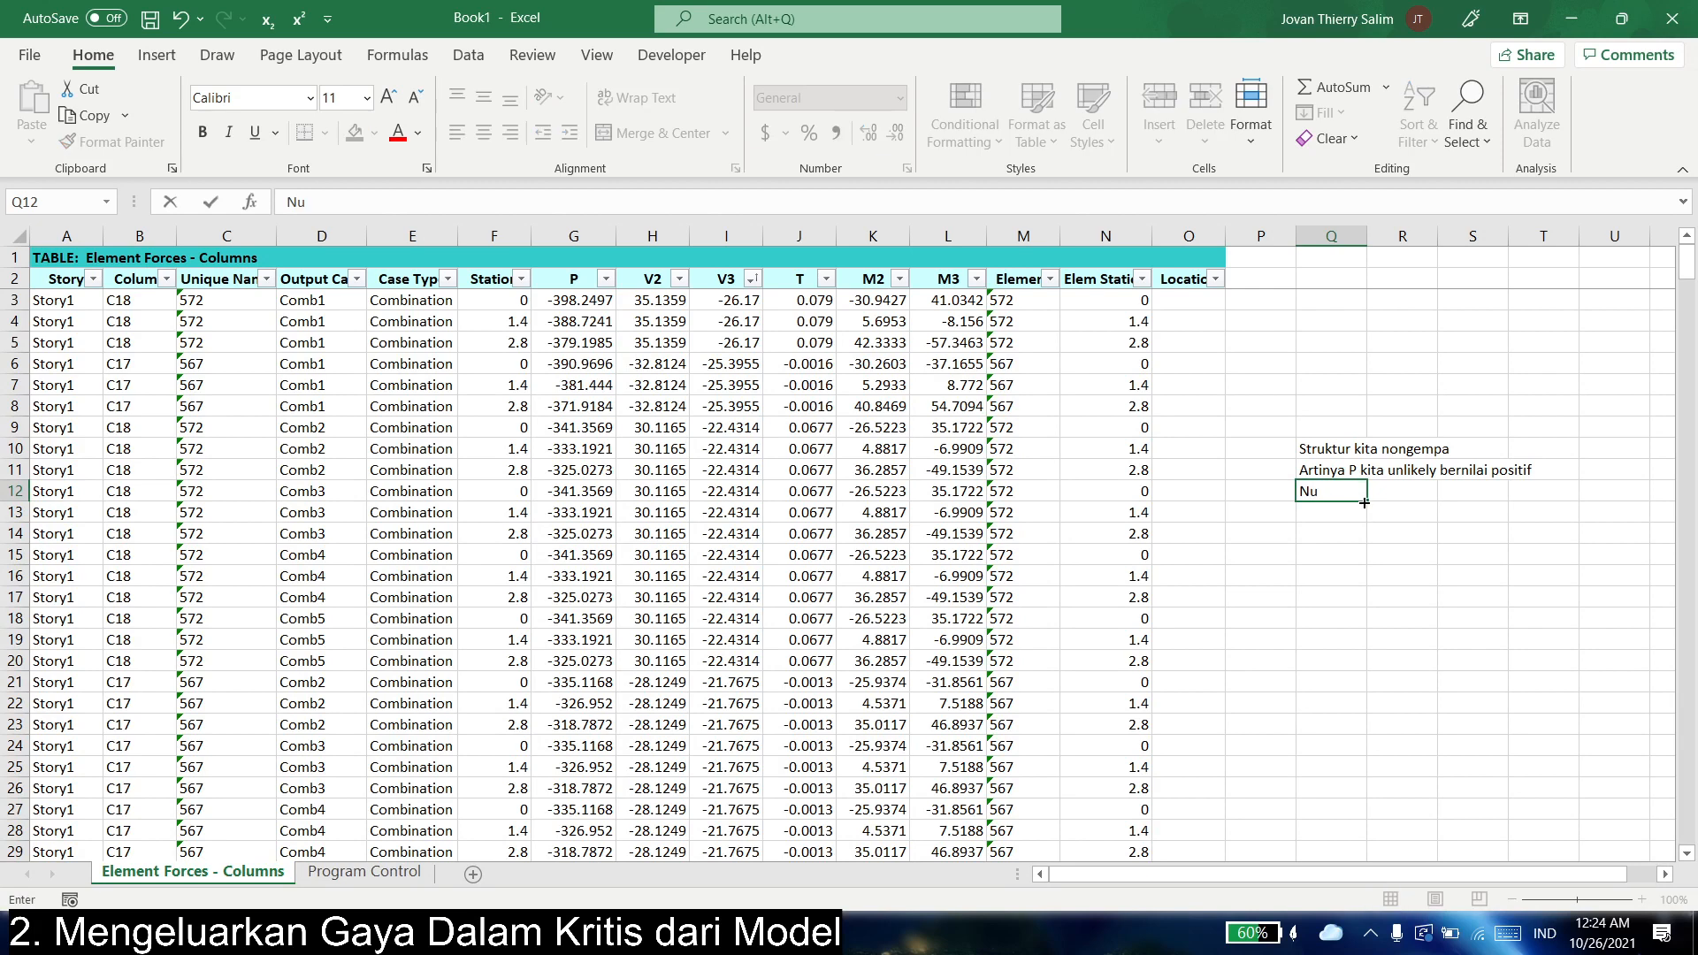
text( adalah P nilai nege)
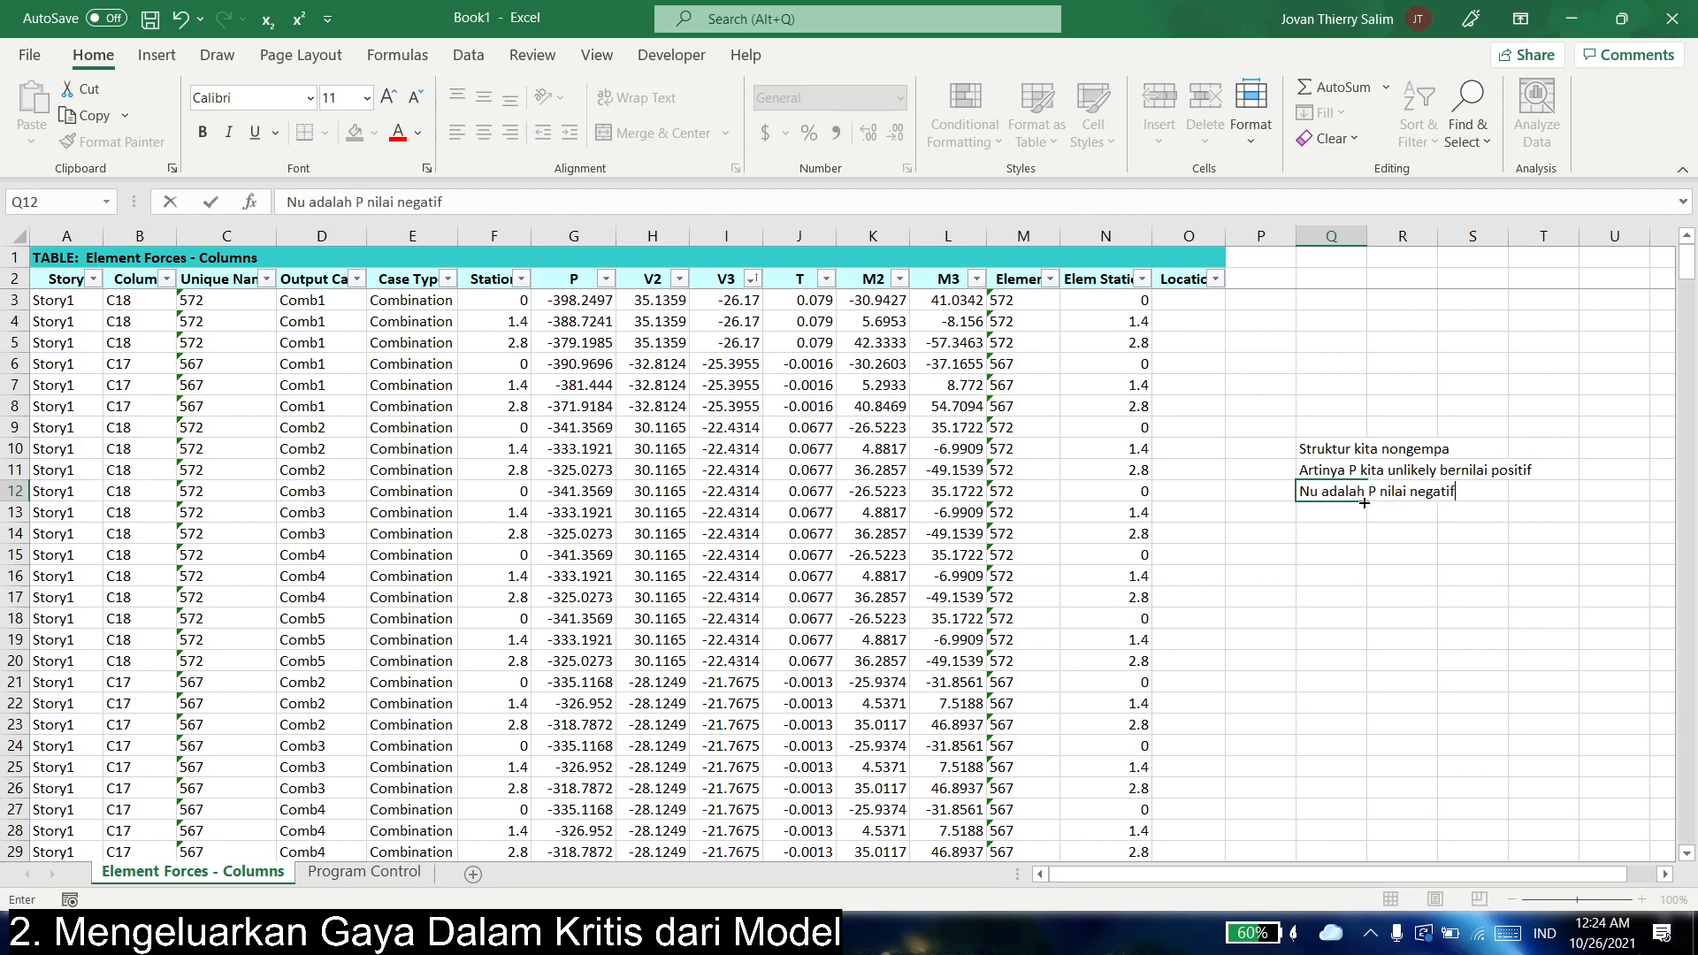
text(tif terkecil)
key(Return)
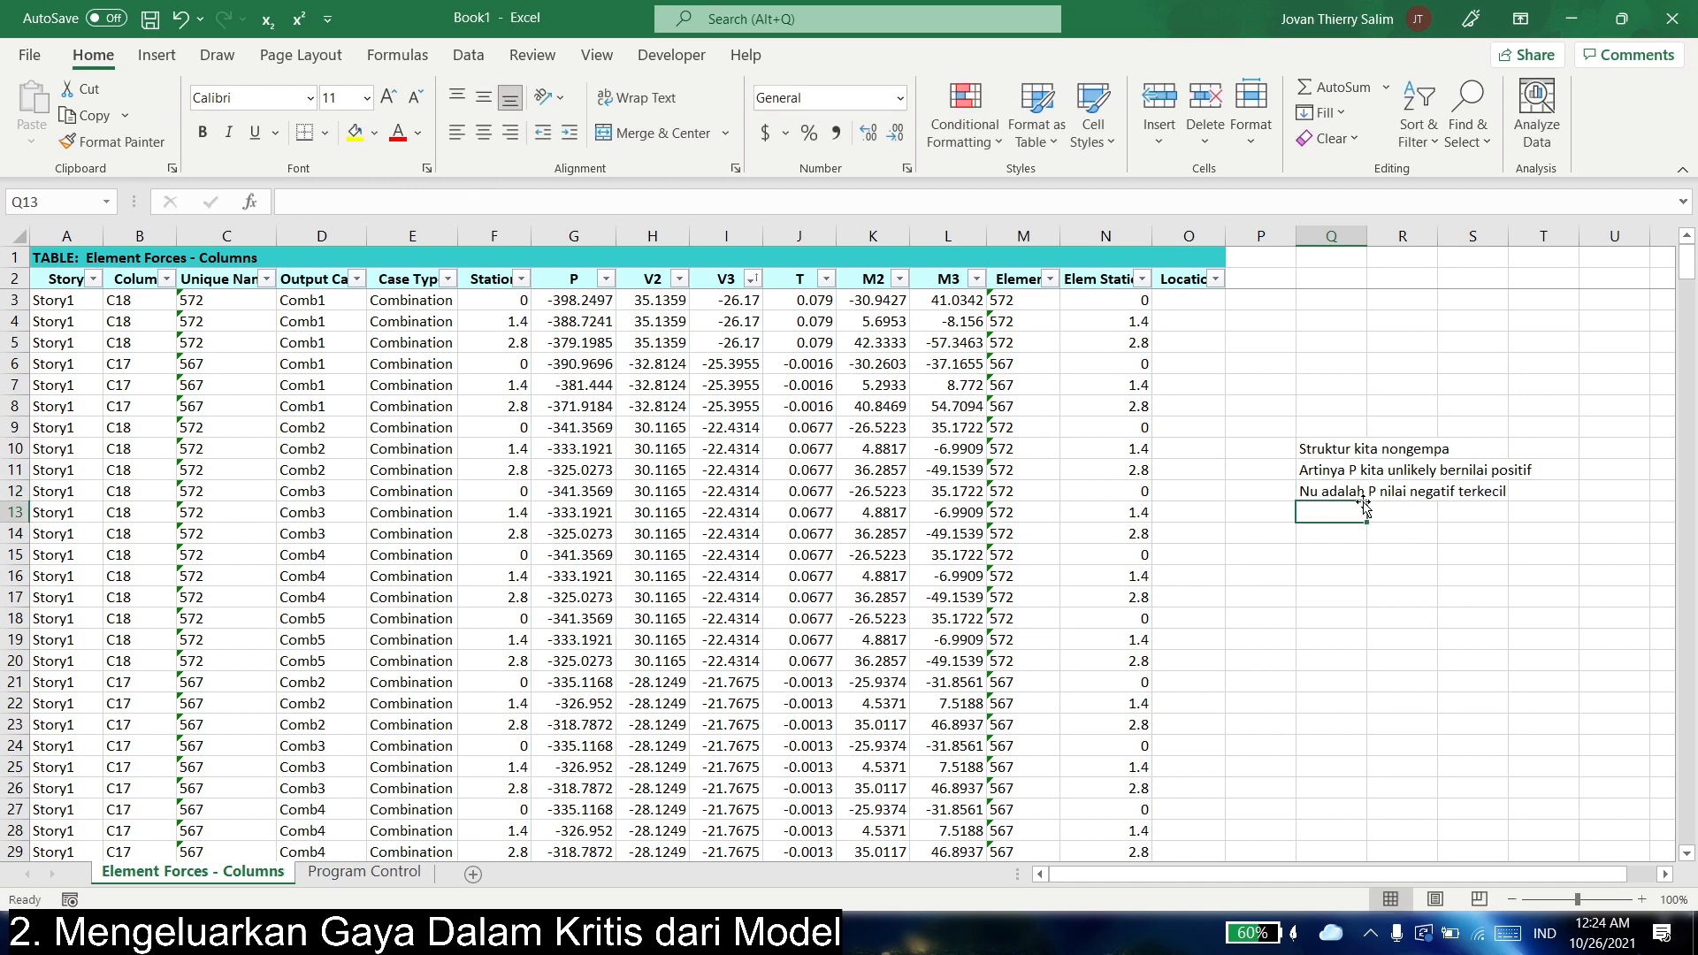
- Sort the column forces by P from smallest to largest, and again from largest to smallest to compare both extremes
click(606, 280)
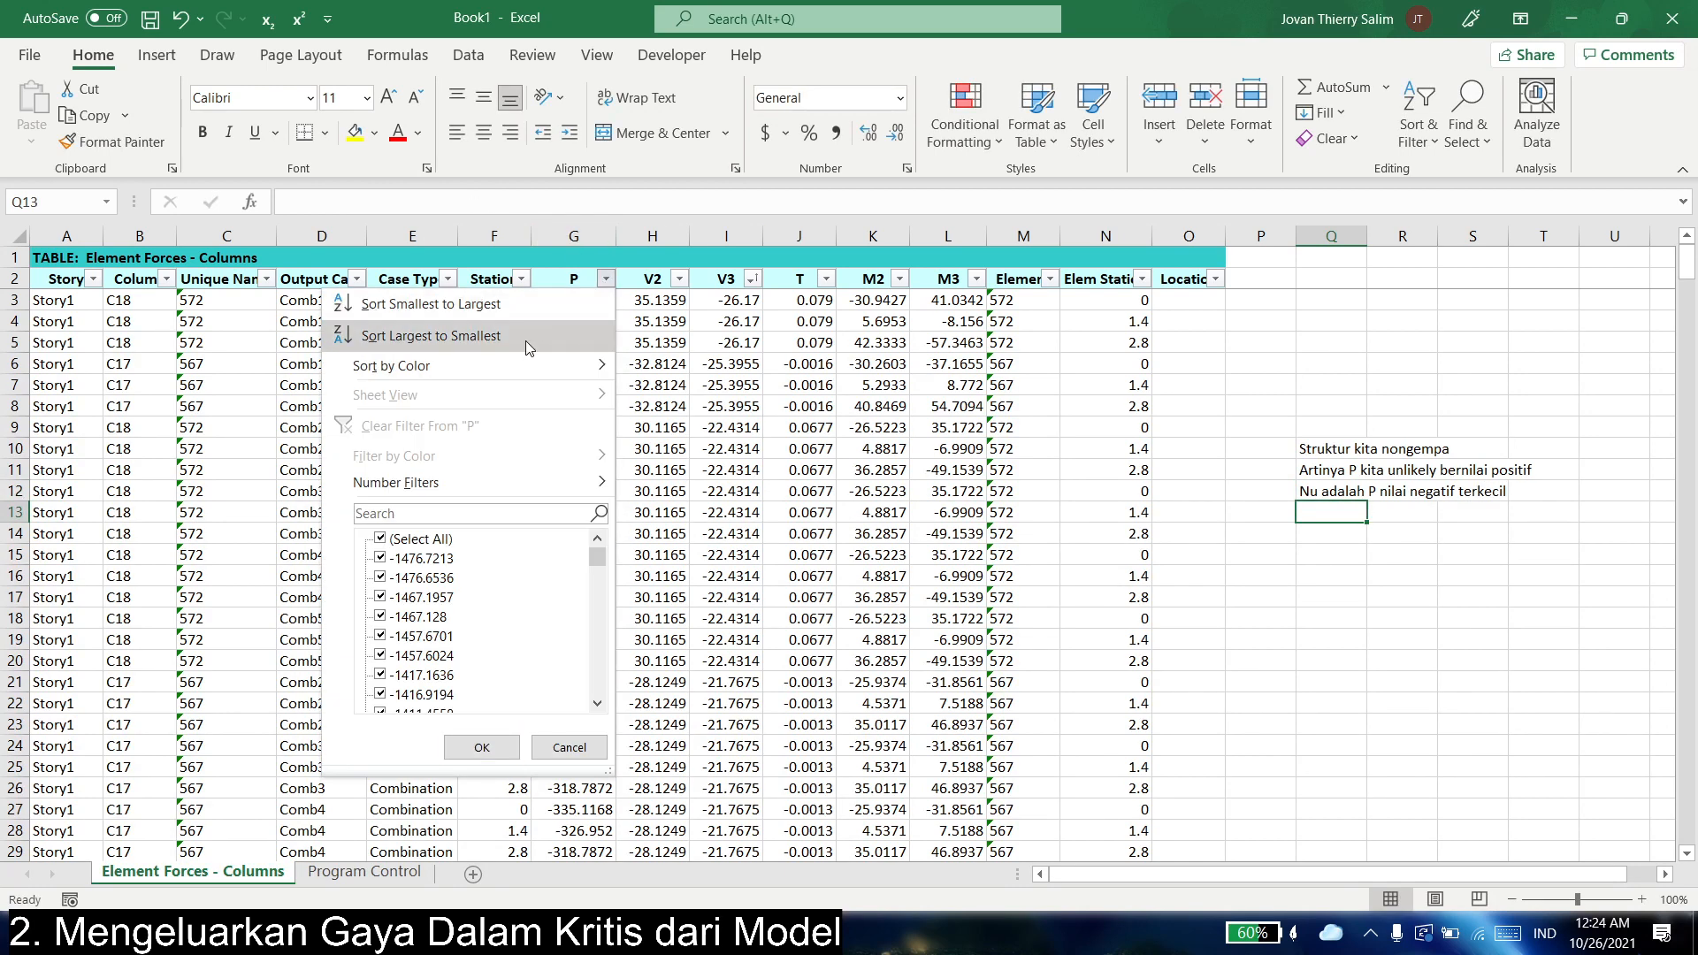
click(575, 305)
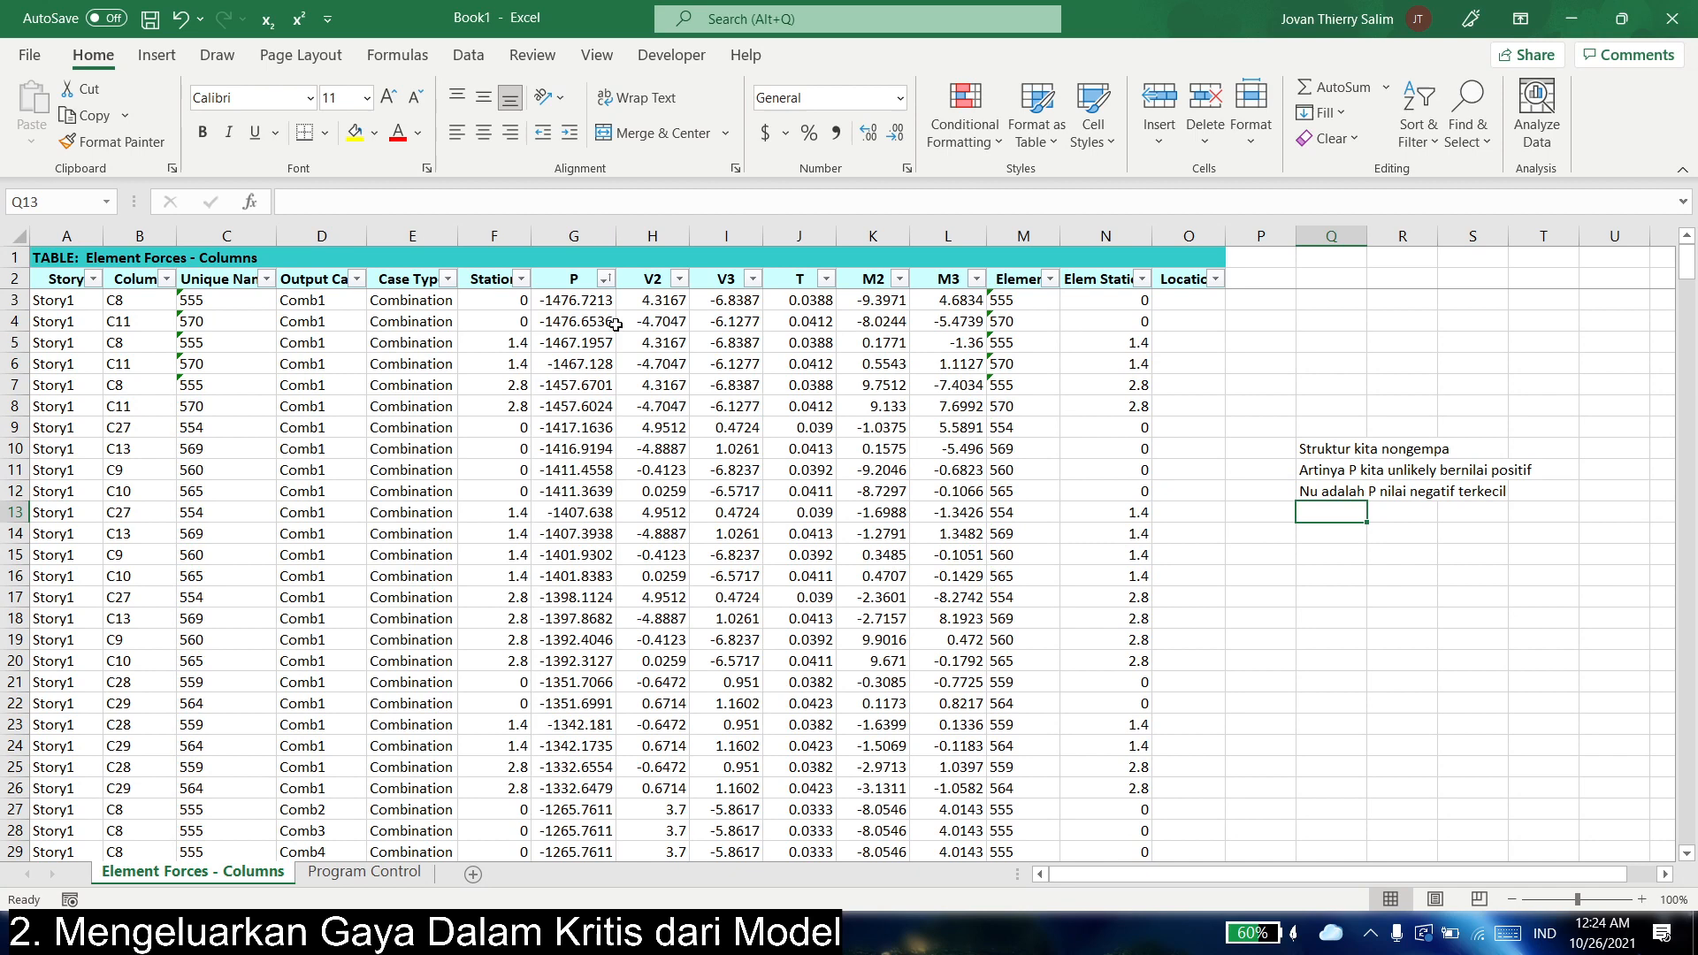
click(605, 280)
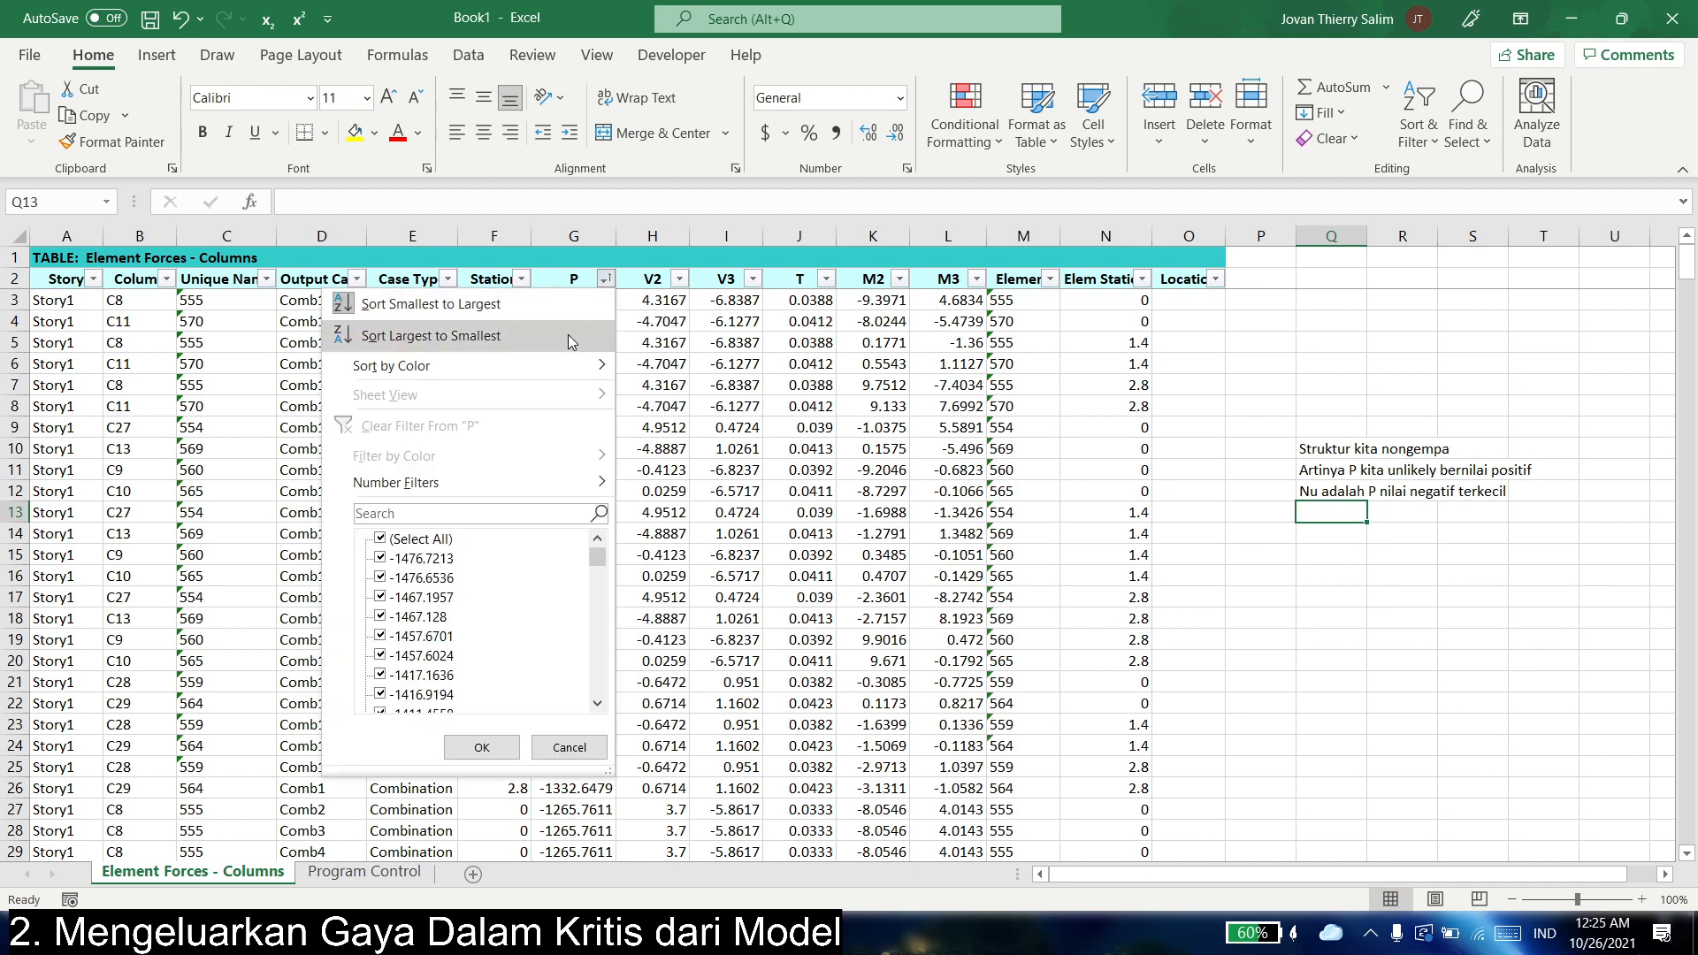
click(566, 334)
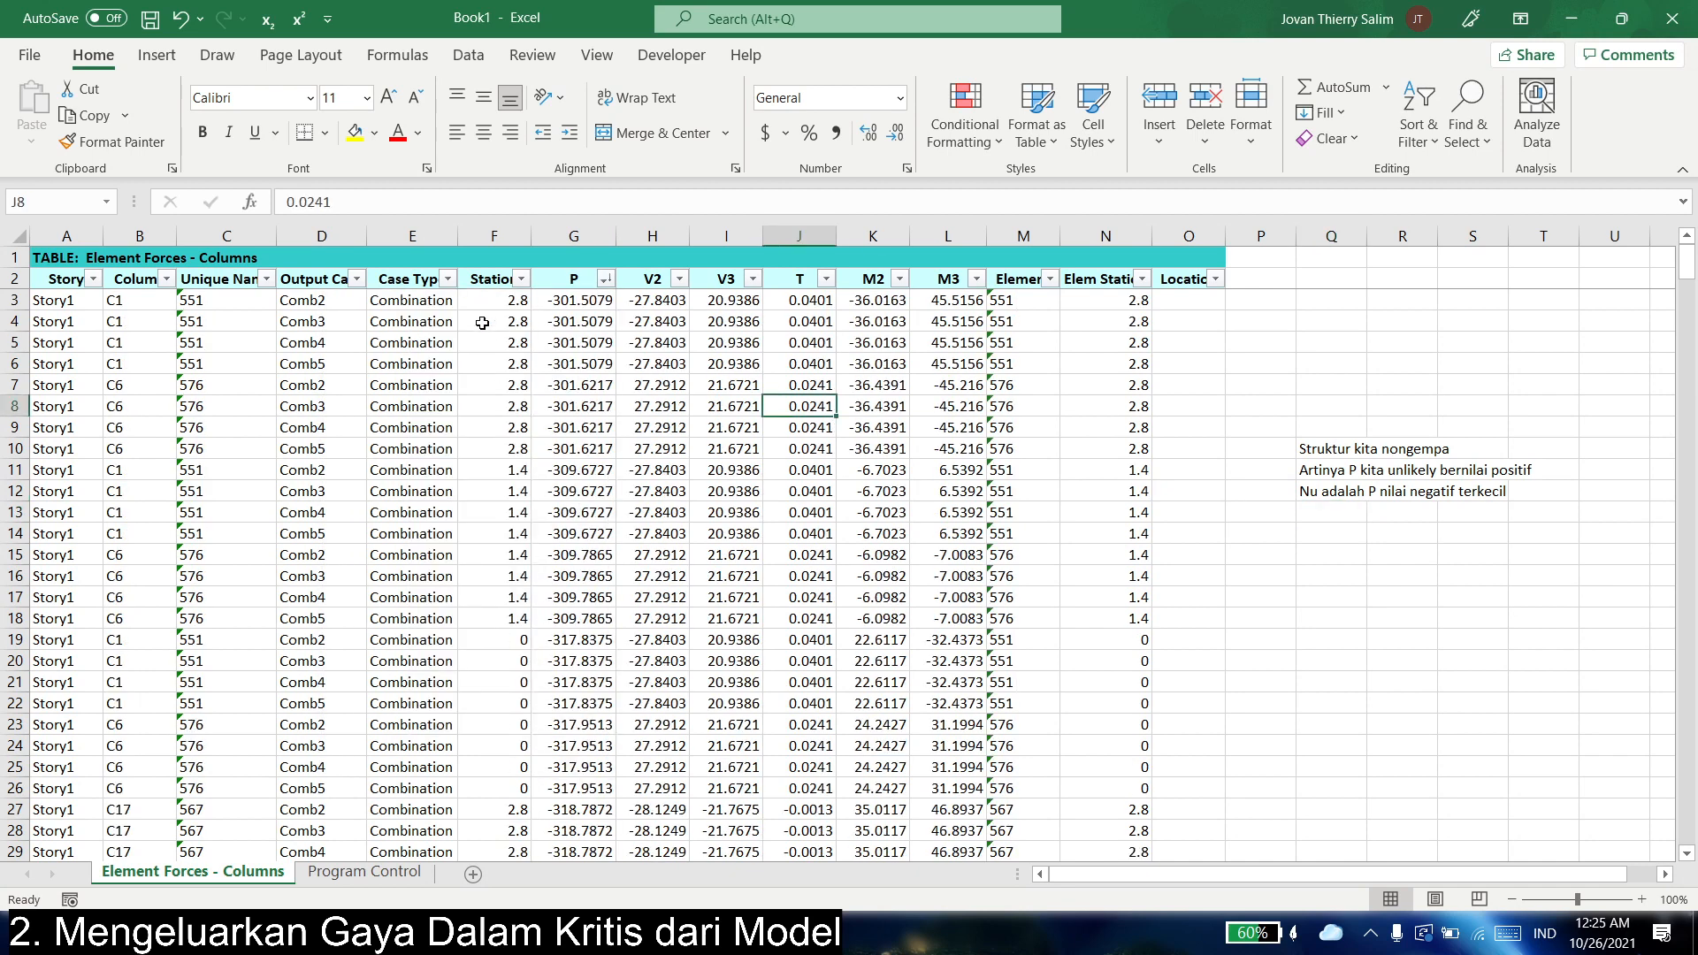
click(586, 302)
- Examine the full list of P values in the column forces table for the sign and size of its extremes
click(605, 279)
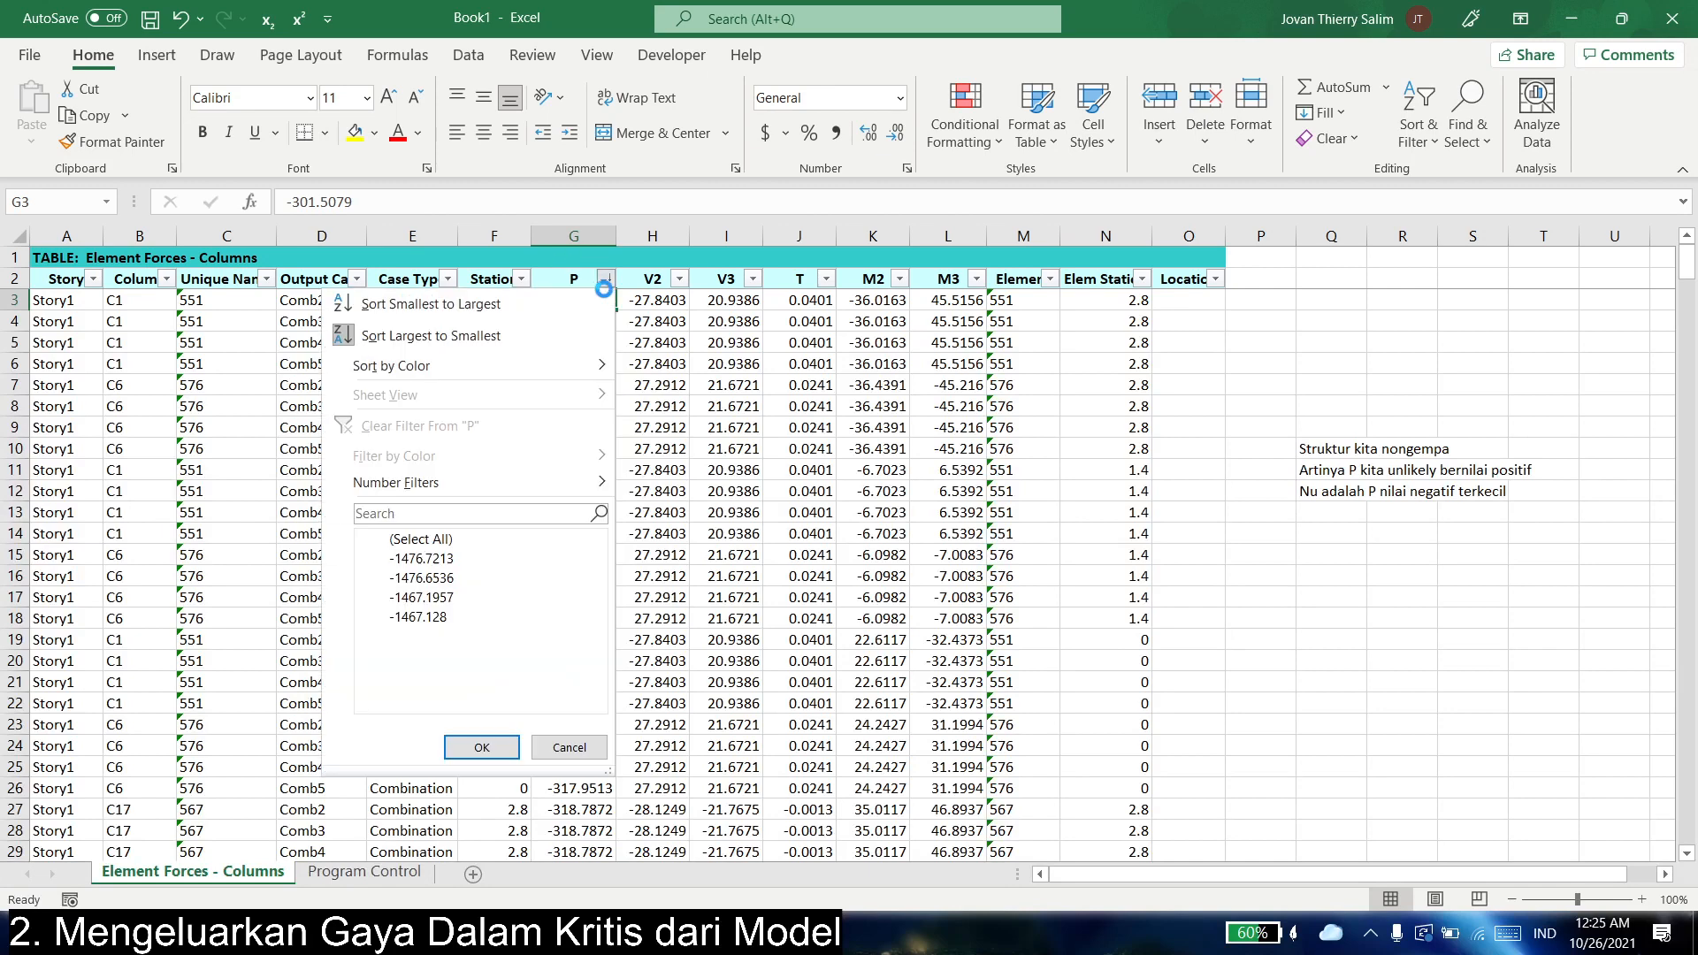
scroll(434, 619, down, 6)
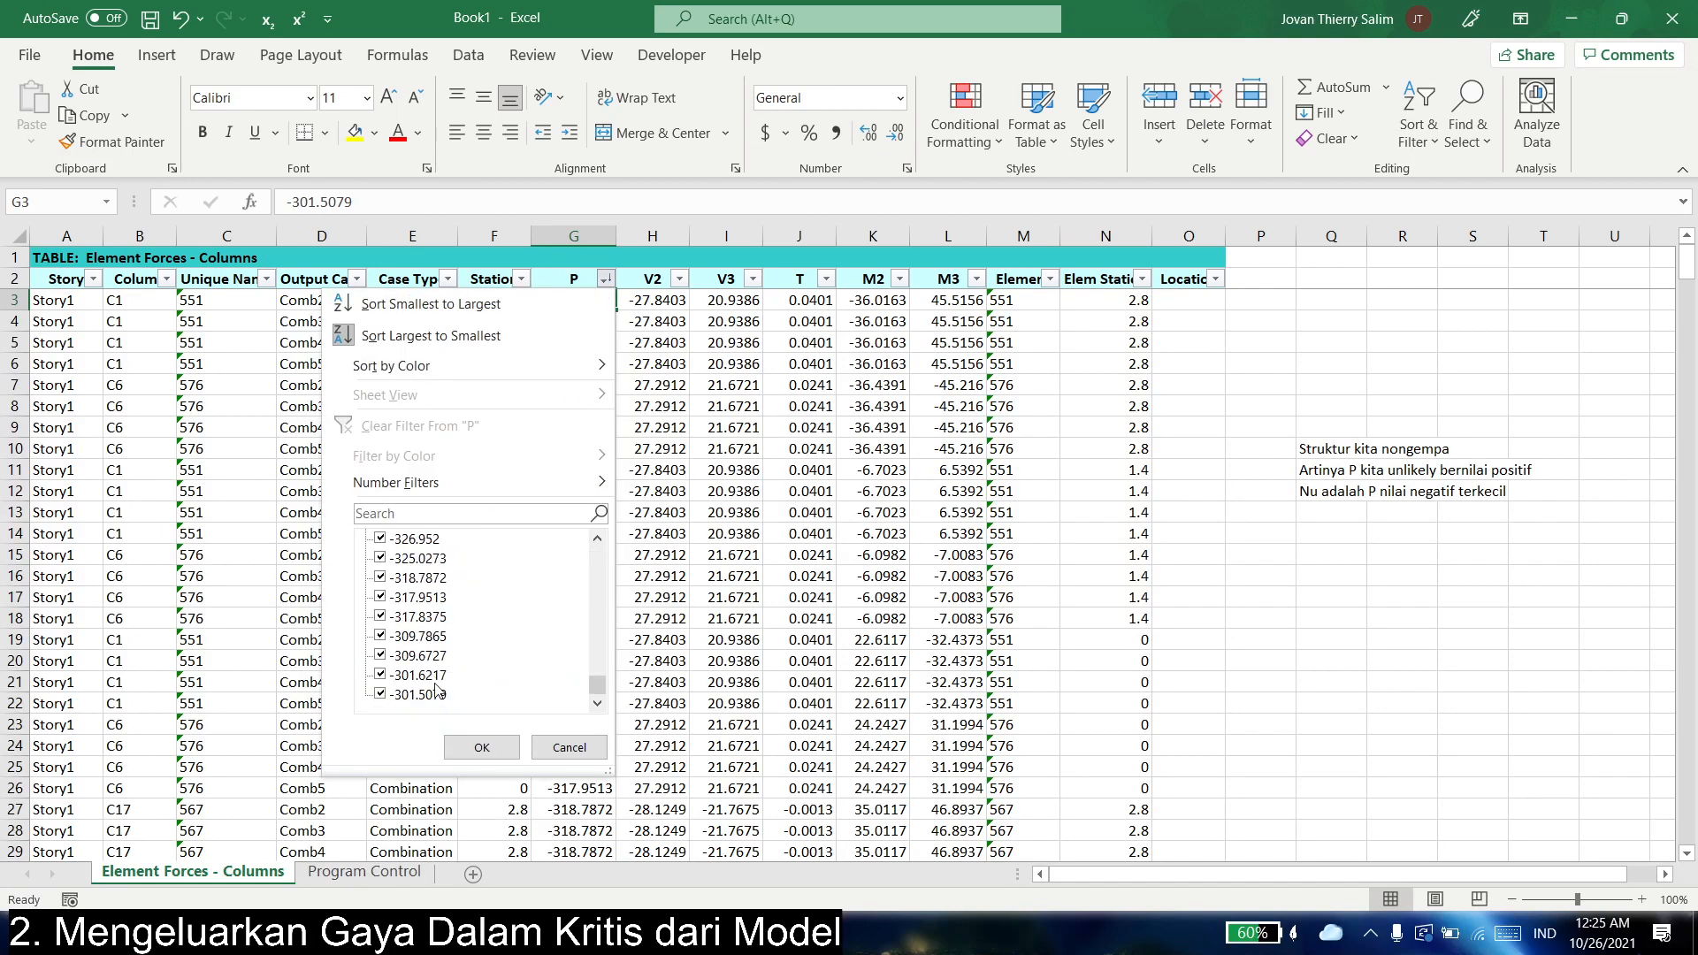
scroll(435, 690, up, 10)
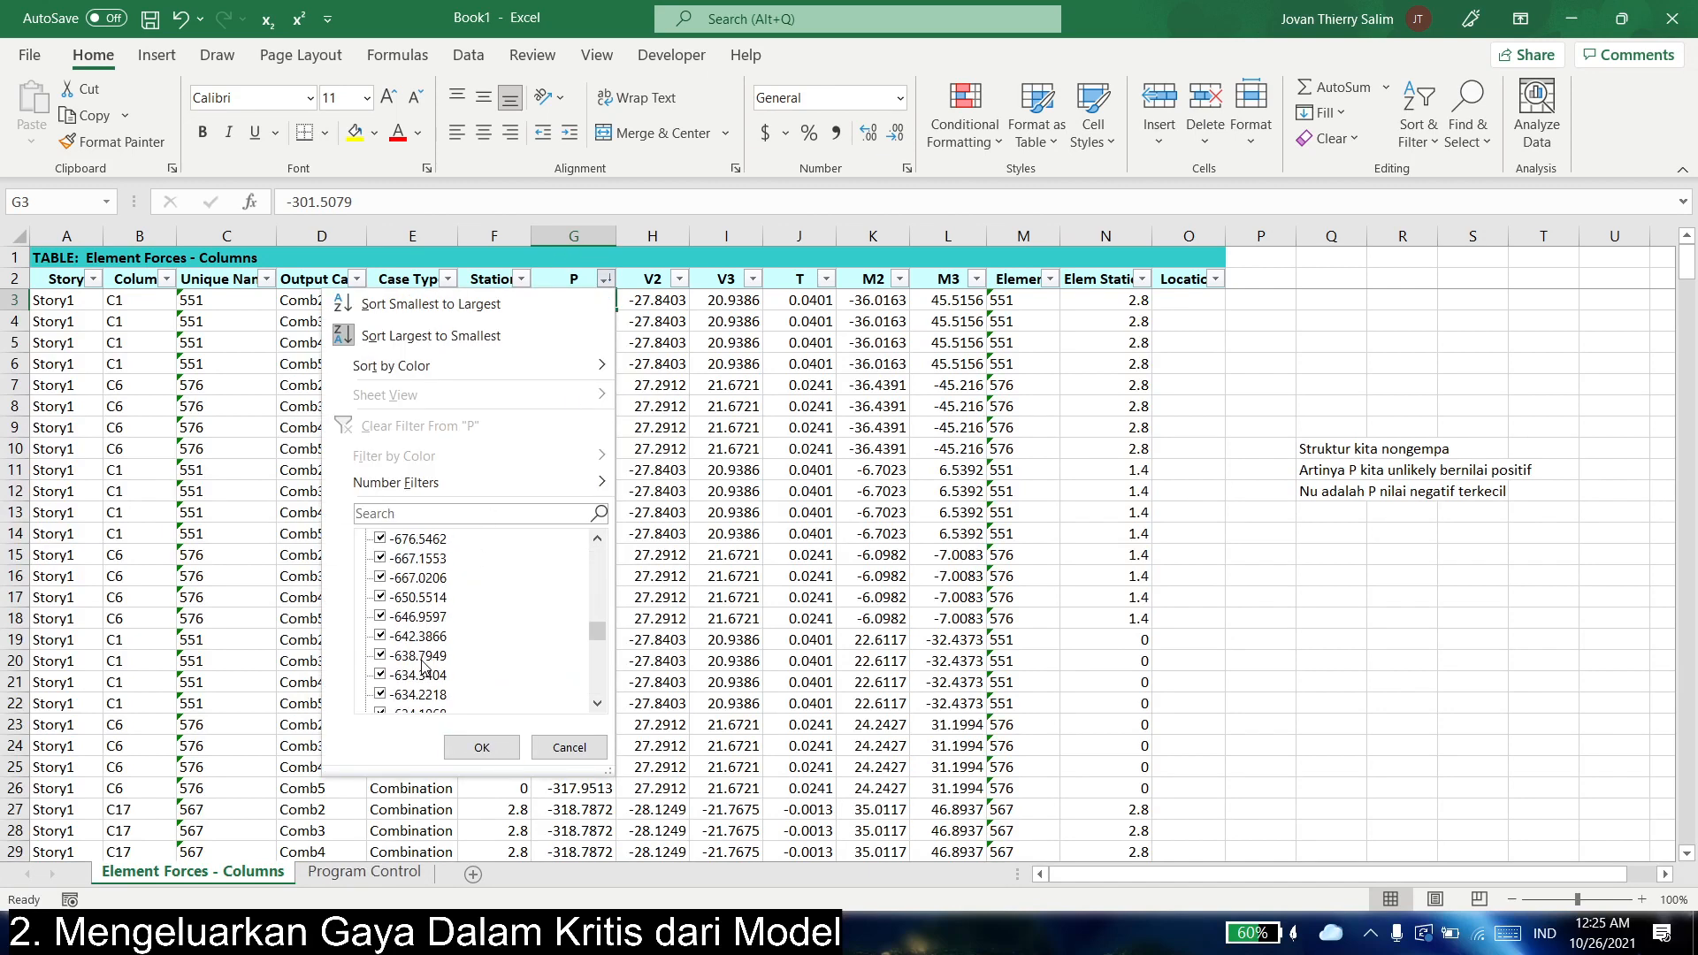
scroll(425, 670, down, 9)
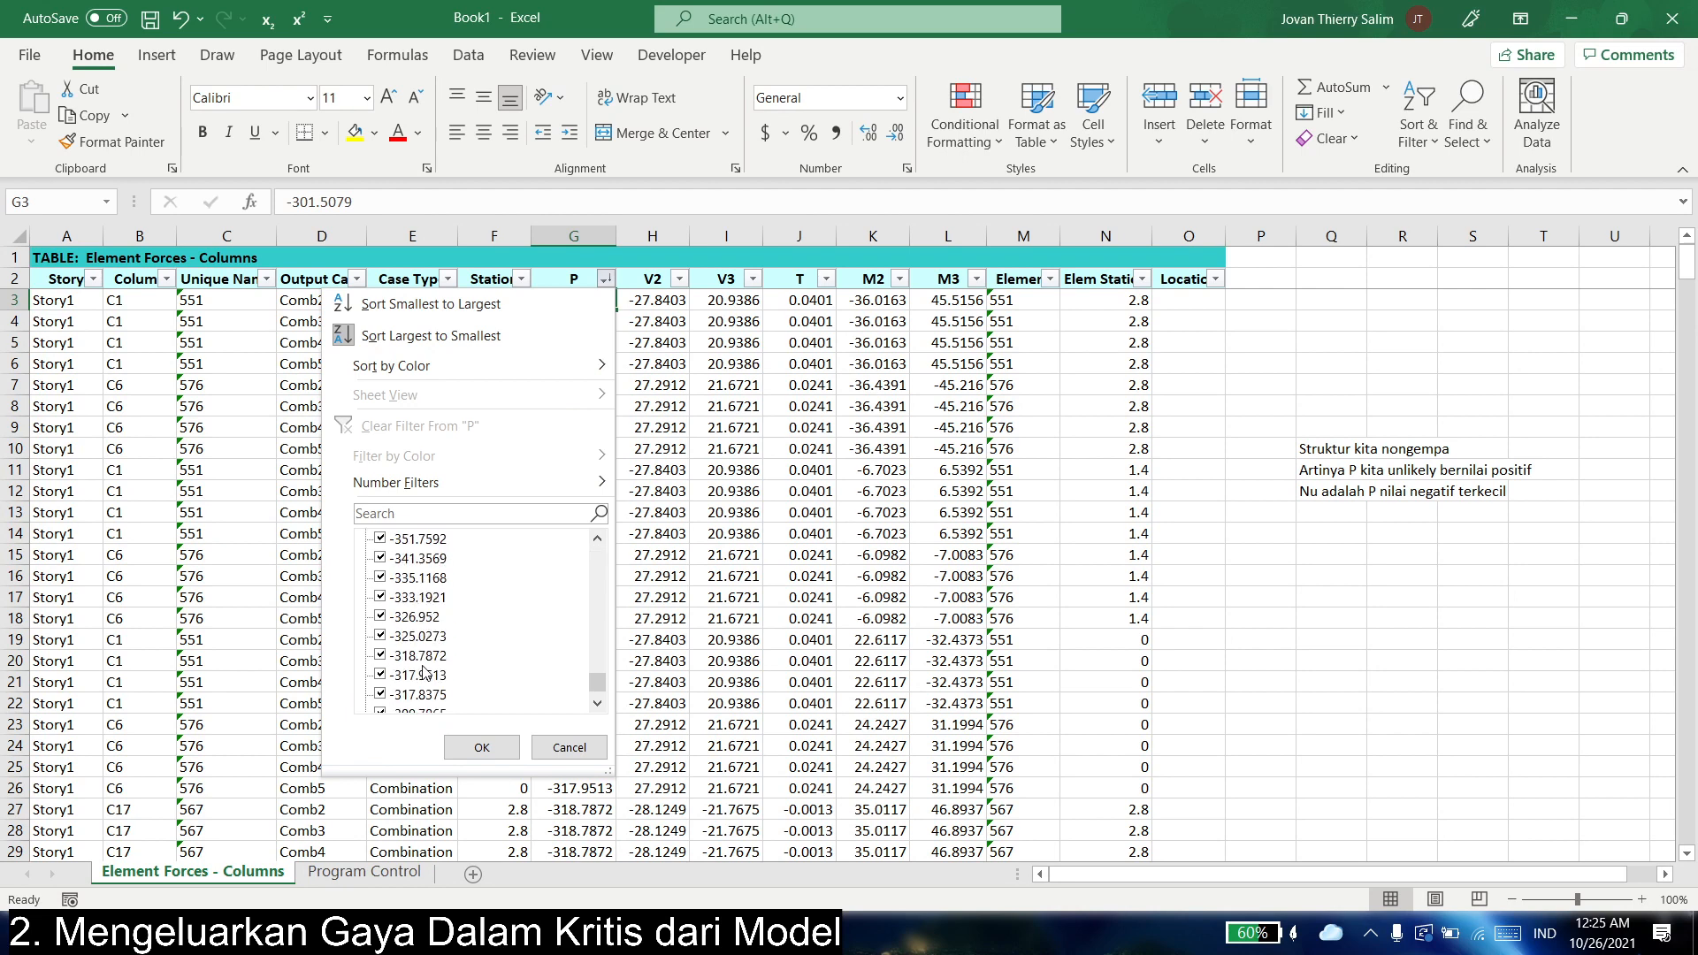
scroll(432, 681, down, 2)
scroll(458, 691, up, 5)
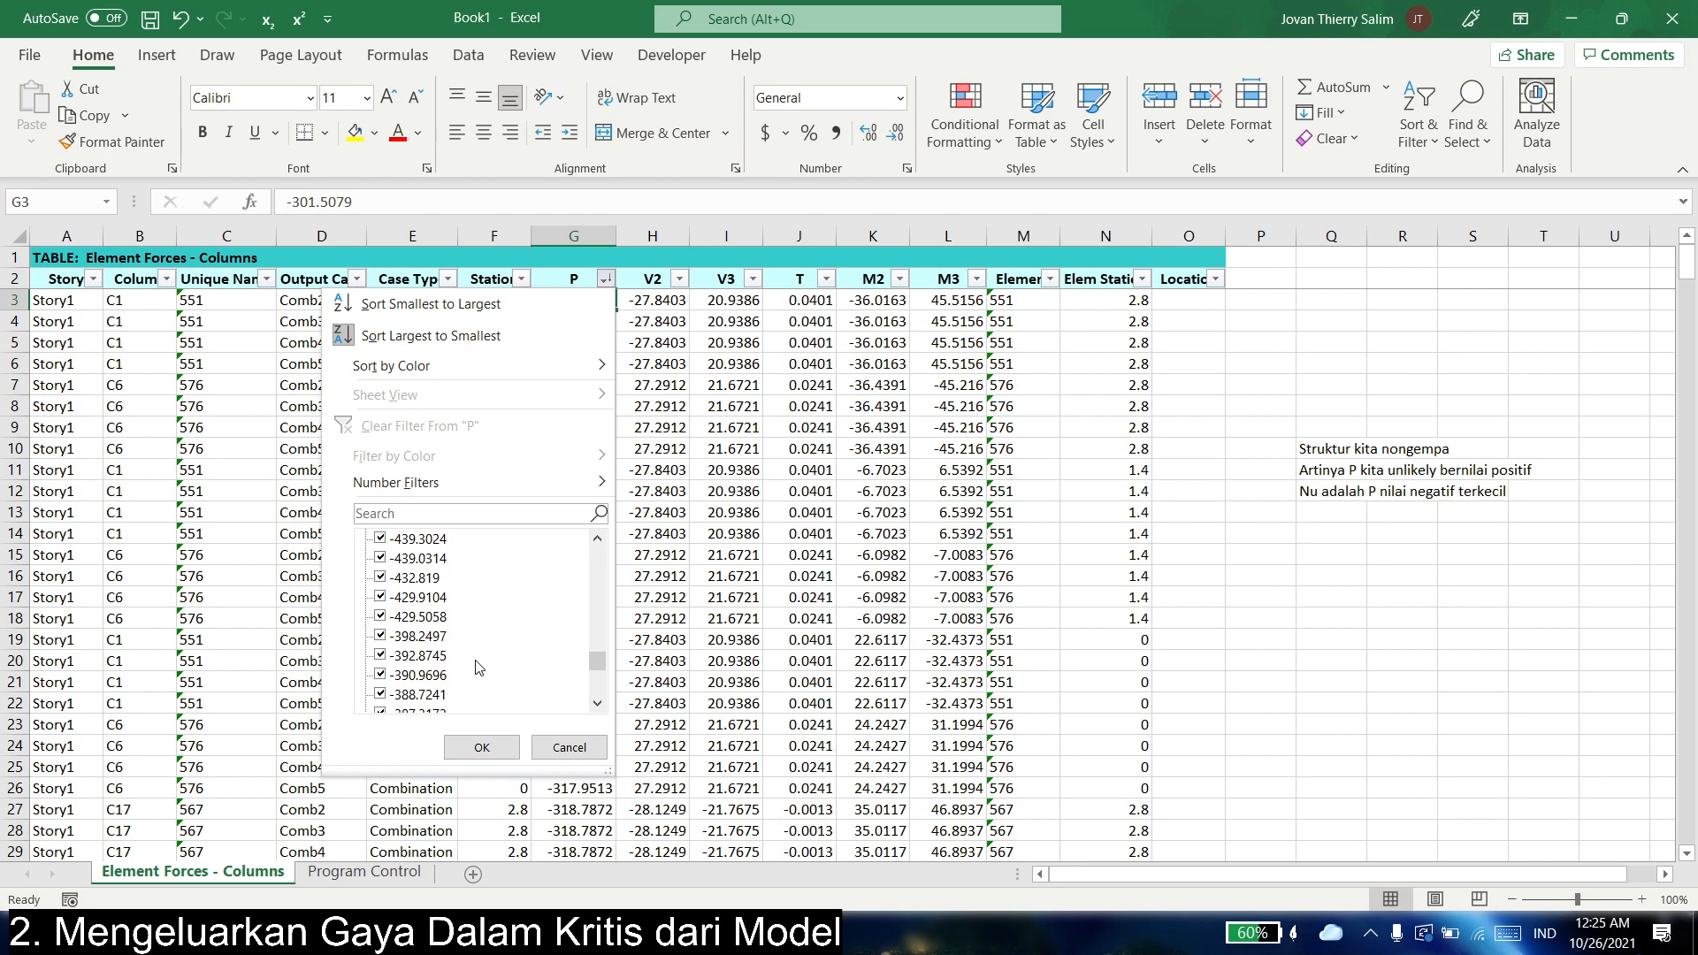
scroll(460, 681, down, 5)
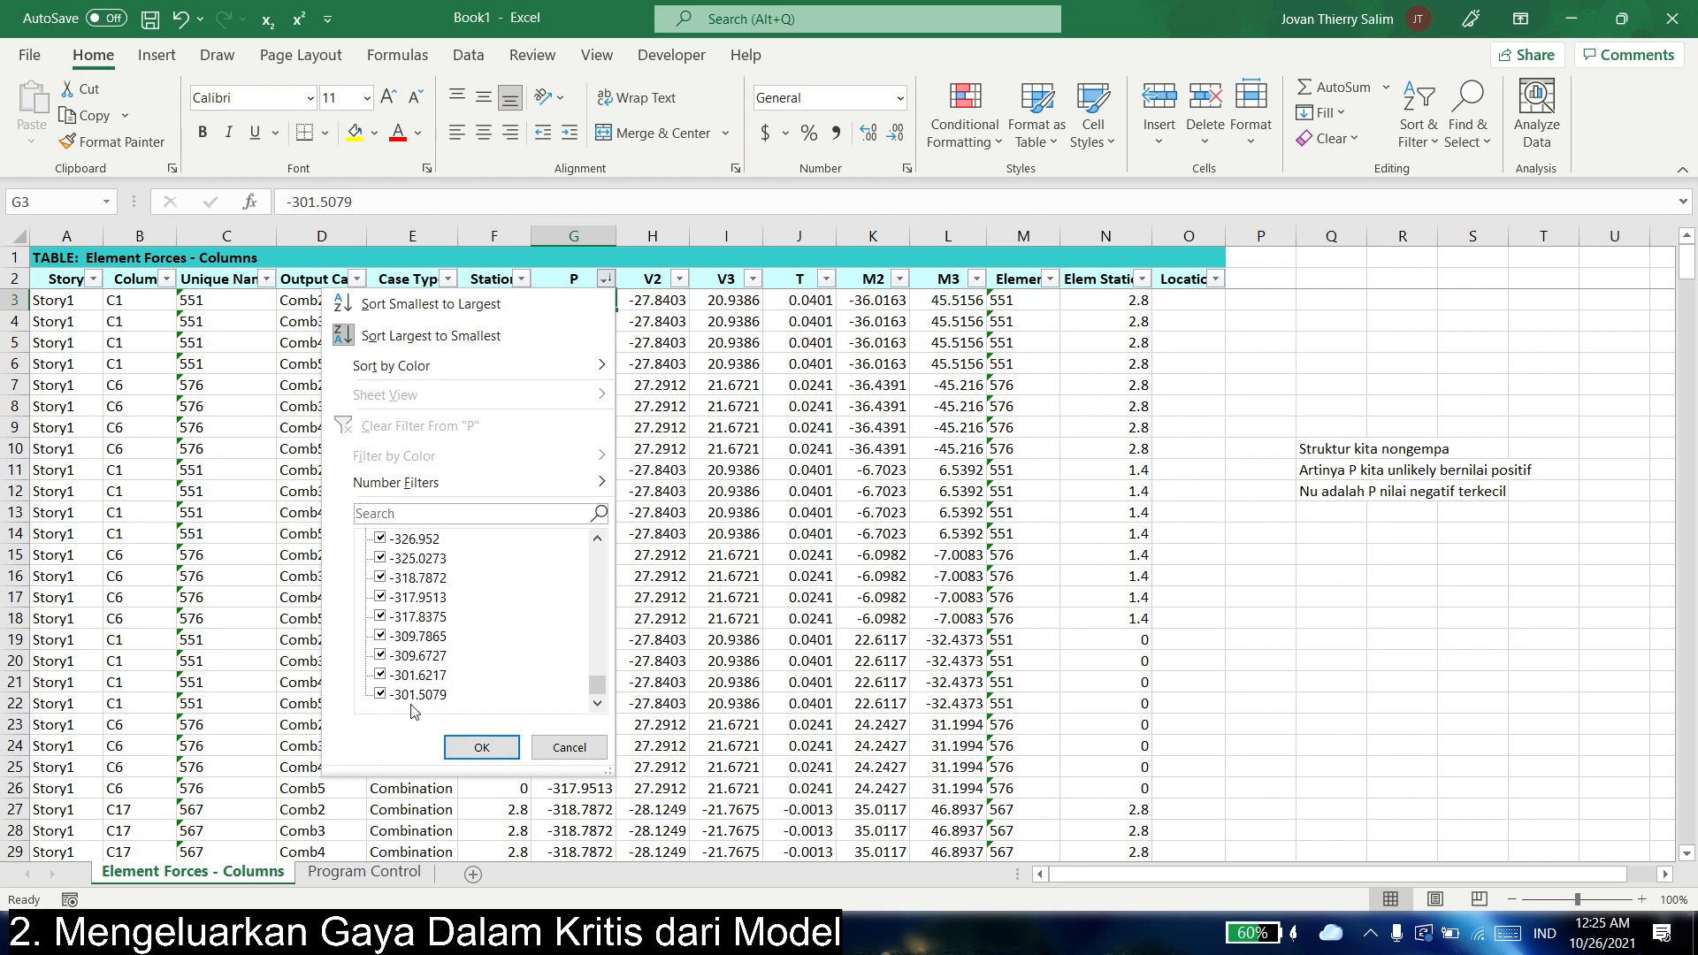
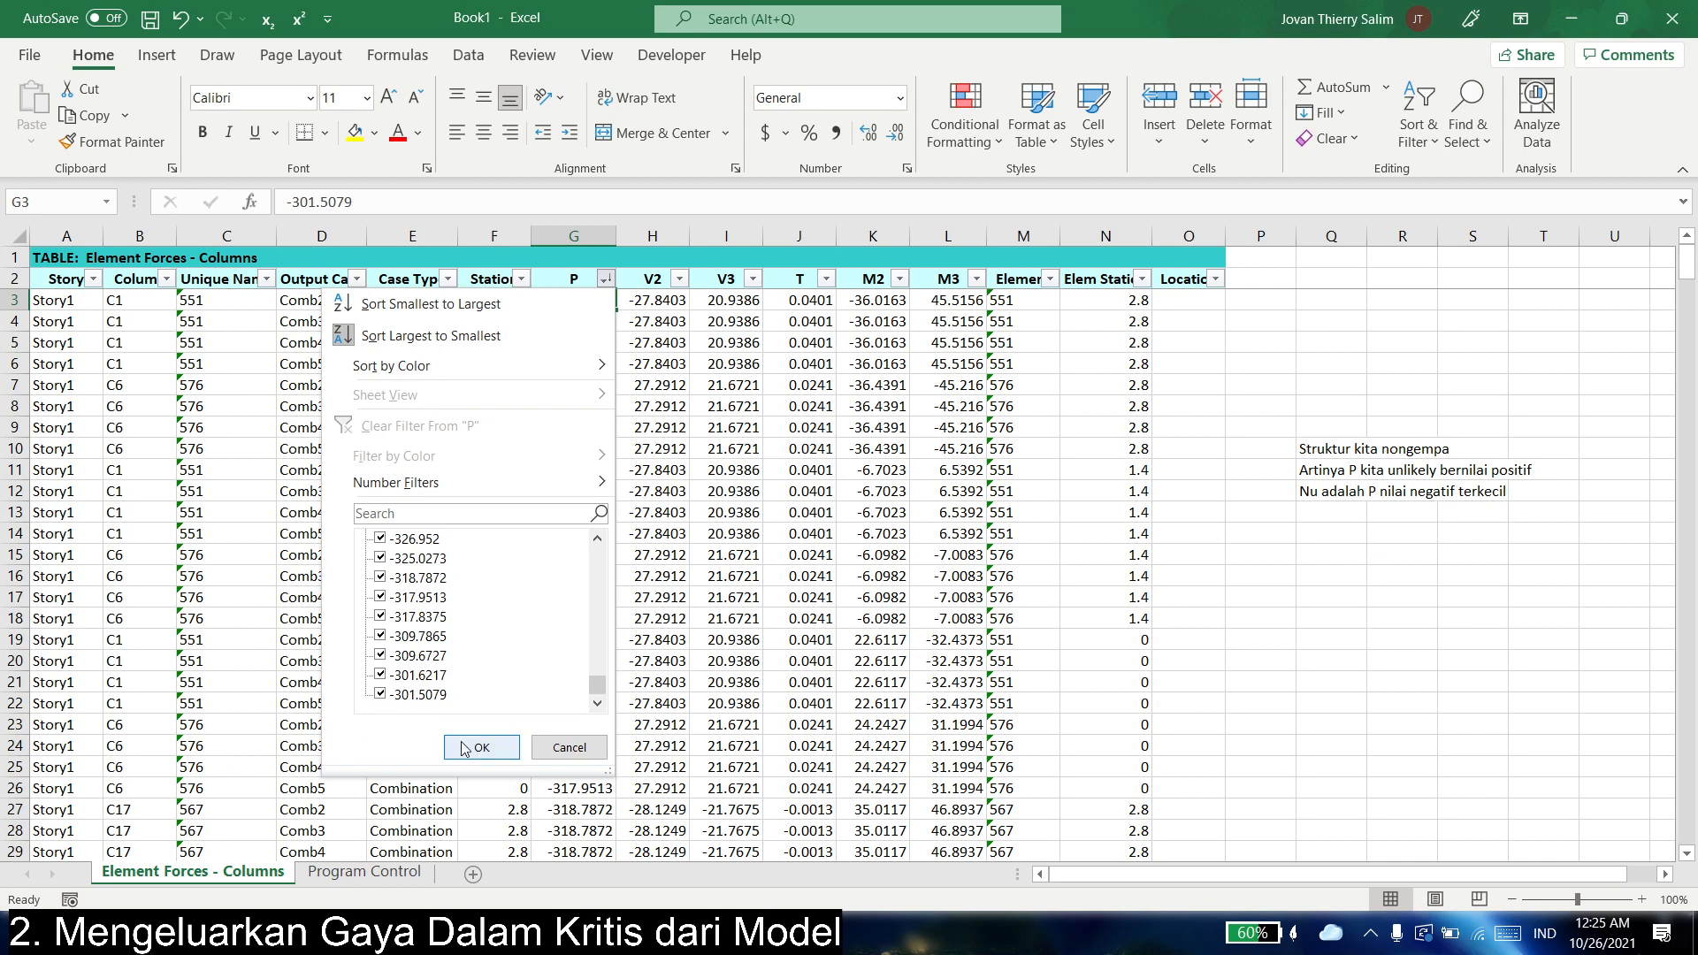
click(569, 750)
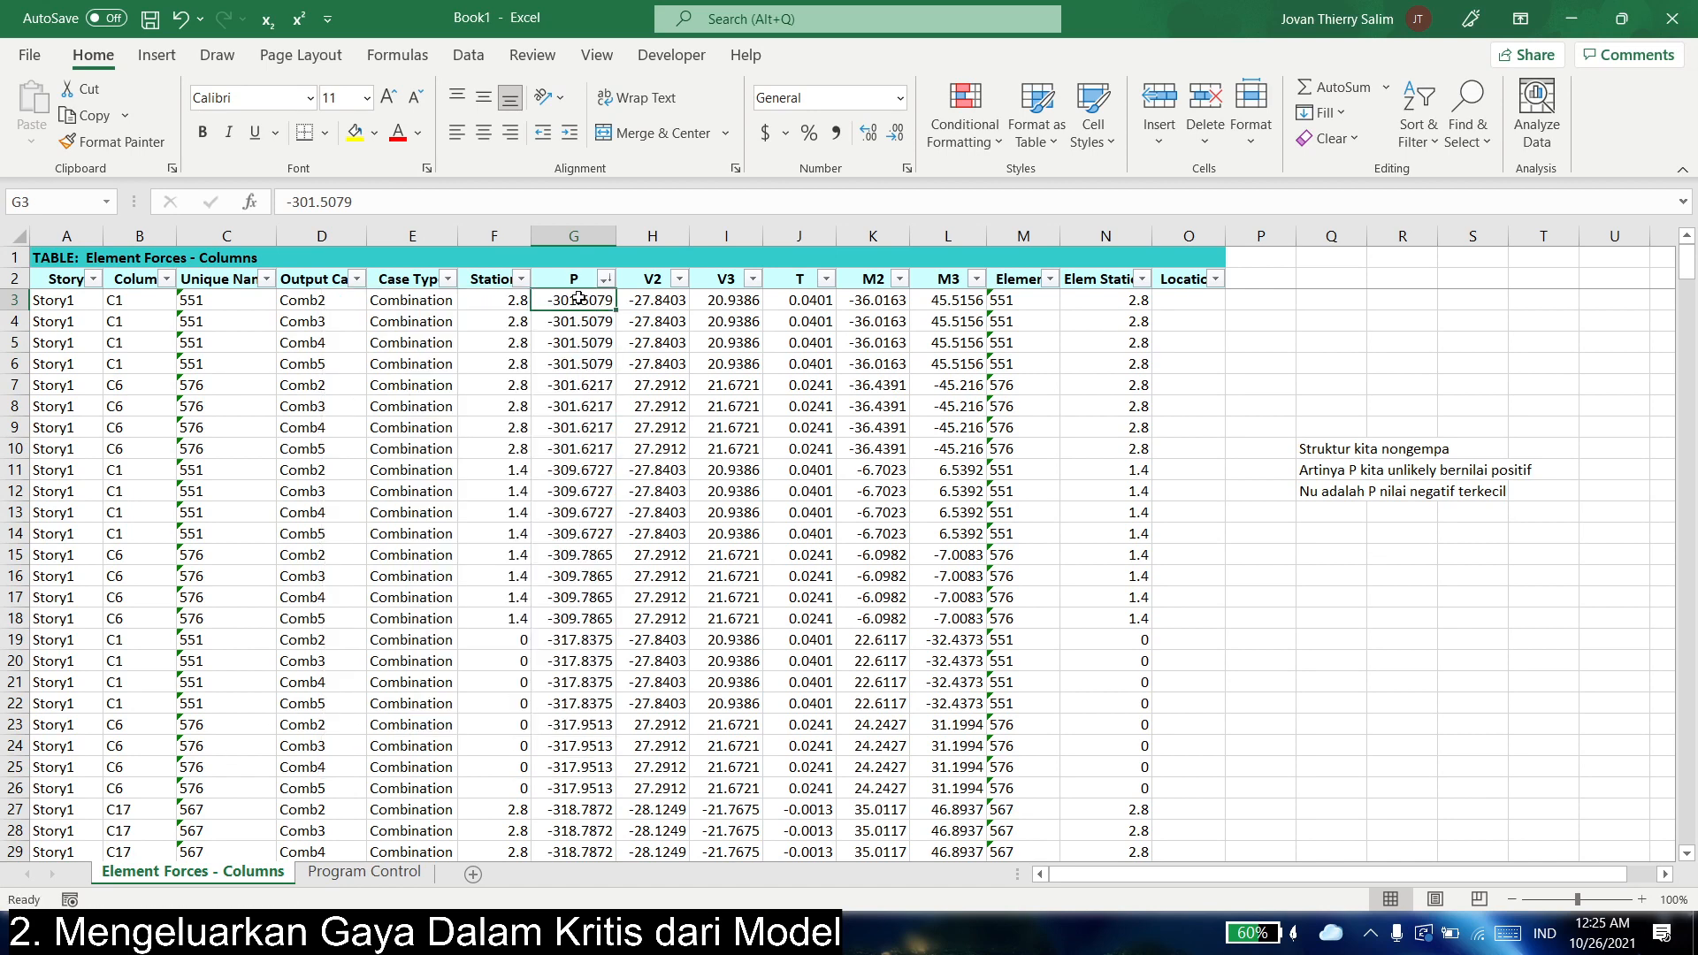
- Copy the P value -301.5079 from the first data row into the Nu field of Kolom Lt 1 in the summary workbook
key(ctrl+c)
key(alt+Tab)
right_click(1252, 491)
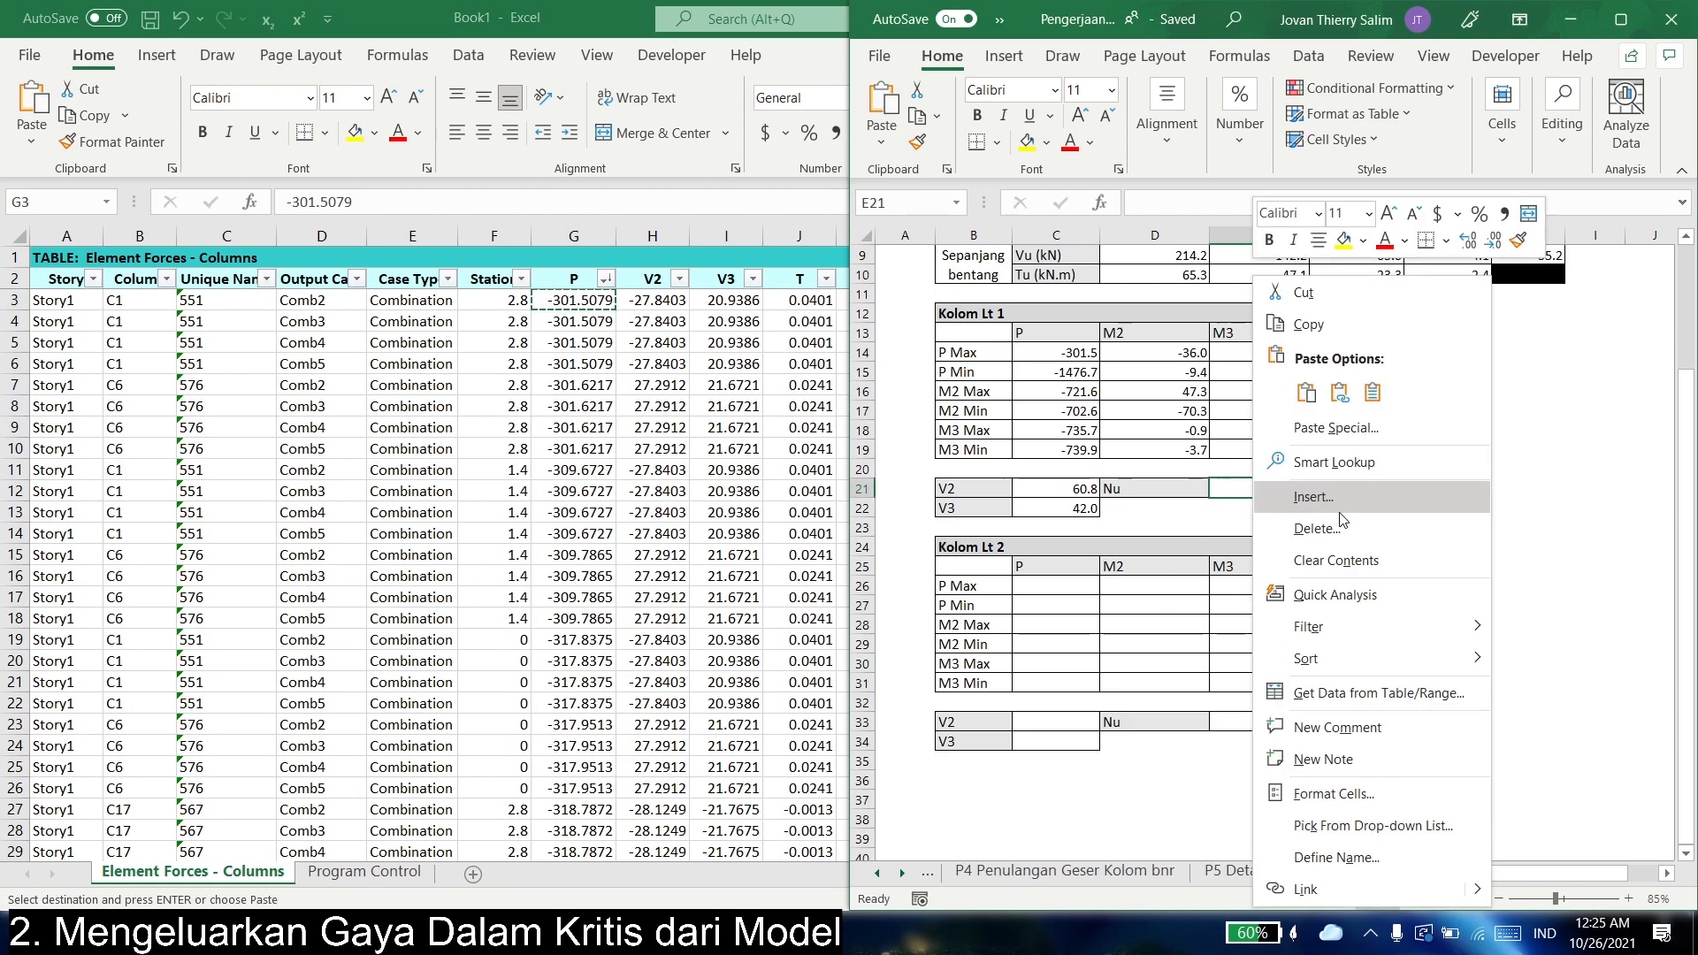
click(1373, 391)
key(Down)
key(Down)
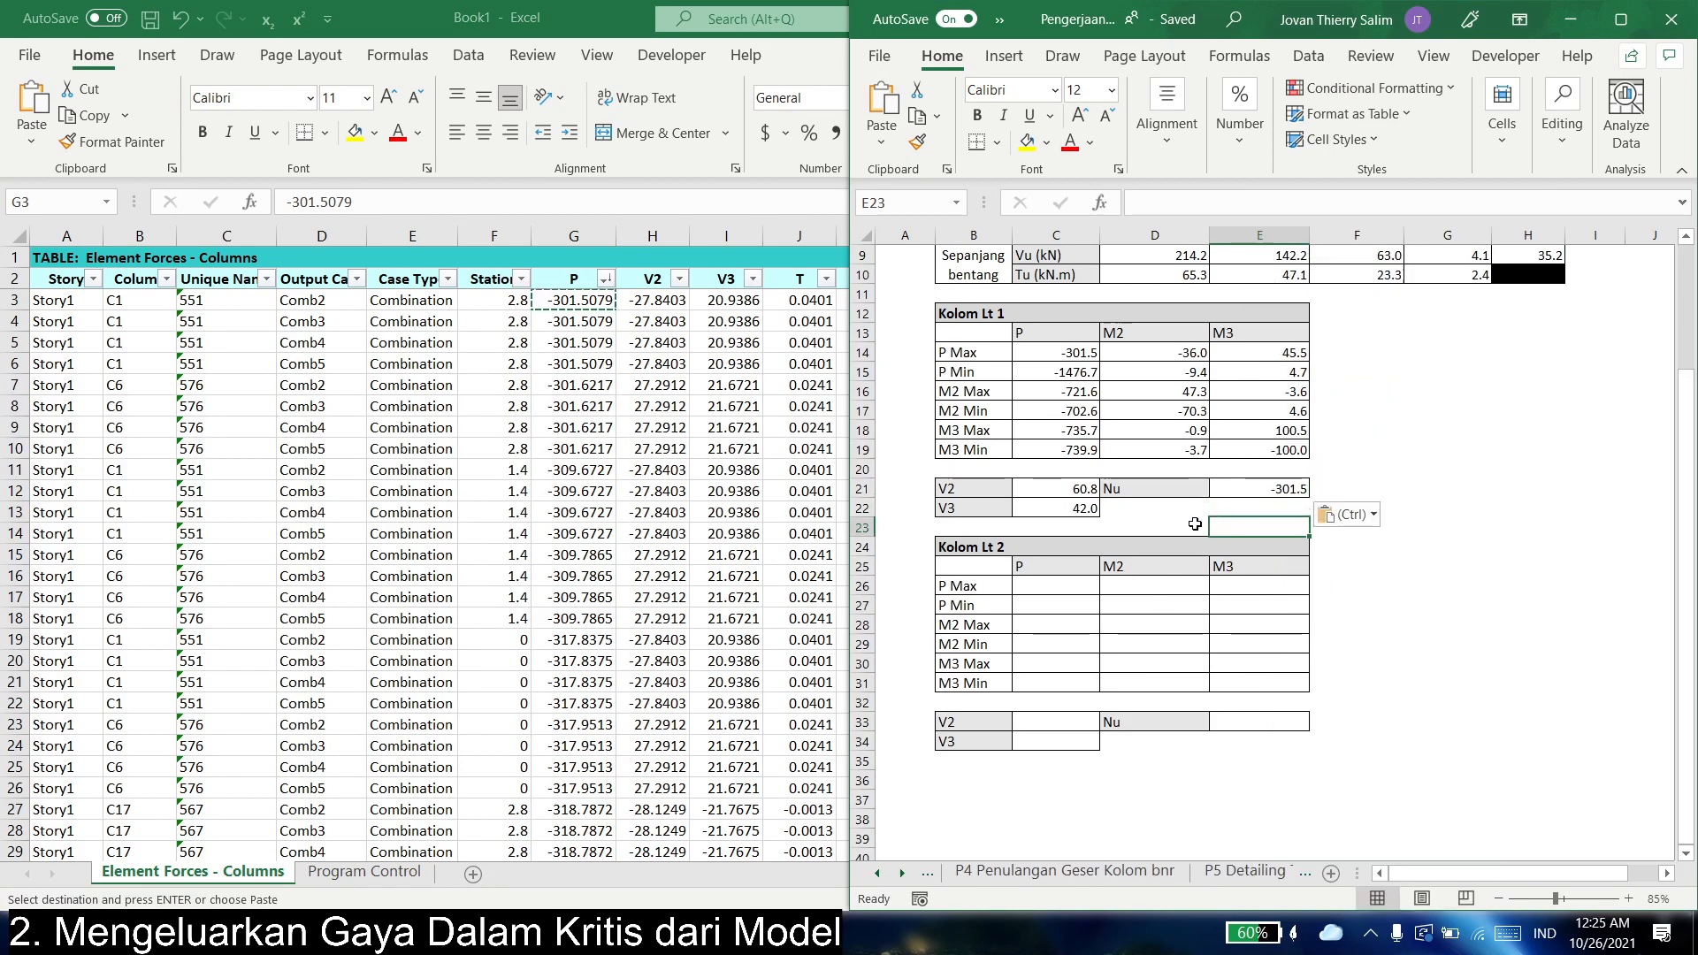
- Delete the three notes in cells Q10 to Q12 of Book1
key(alt+Tab)
drag(1331, 449, 1335, 500)
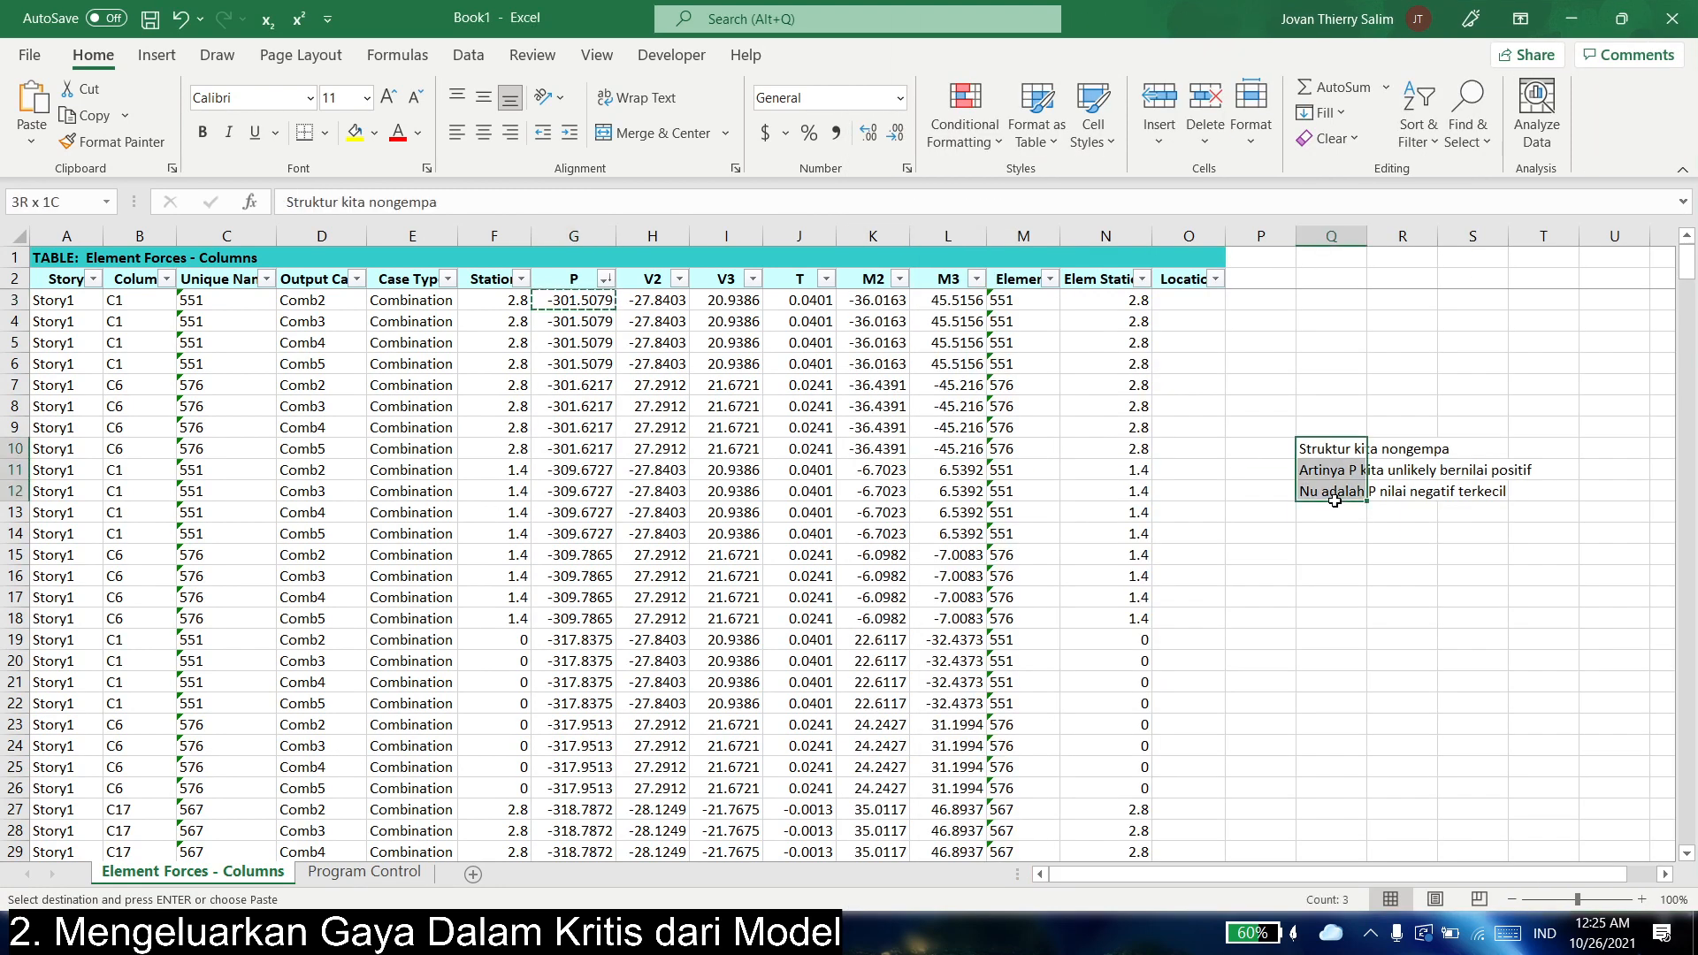
key(Delete)
click(948, 513)
- Close Book1 without saving it and finish viewing the Element Forces - Columns table in ETABS
key(alt+Tab)
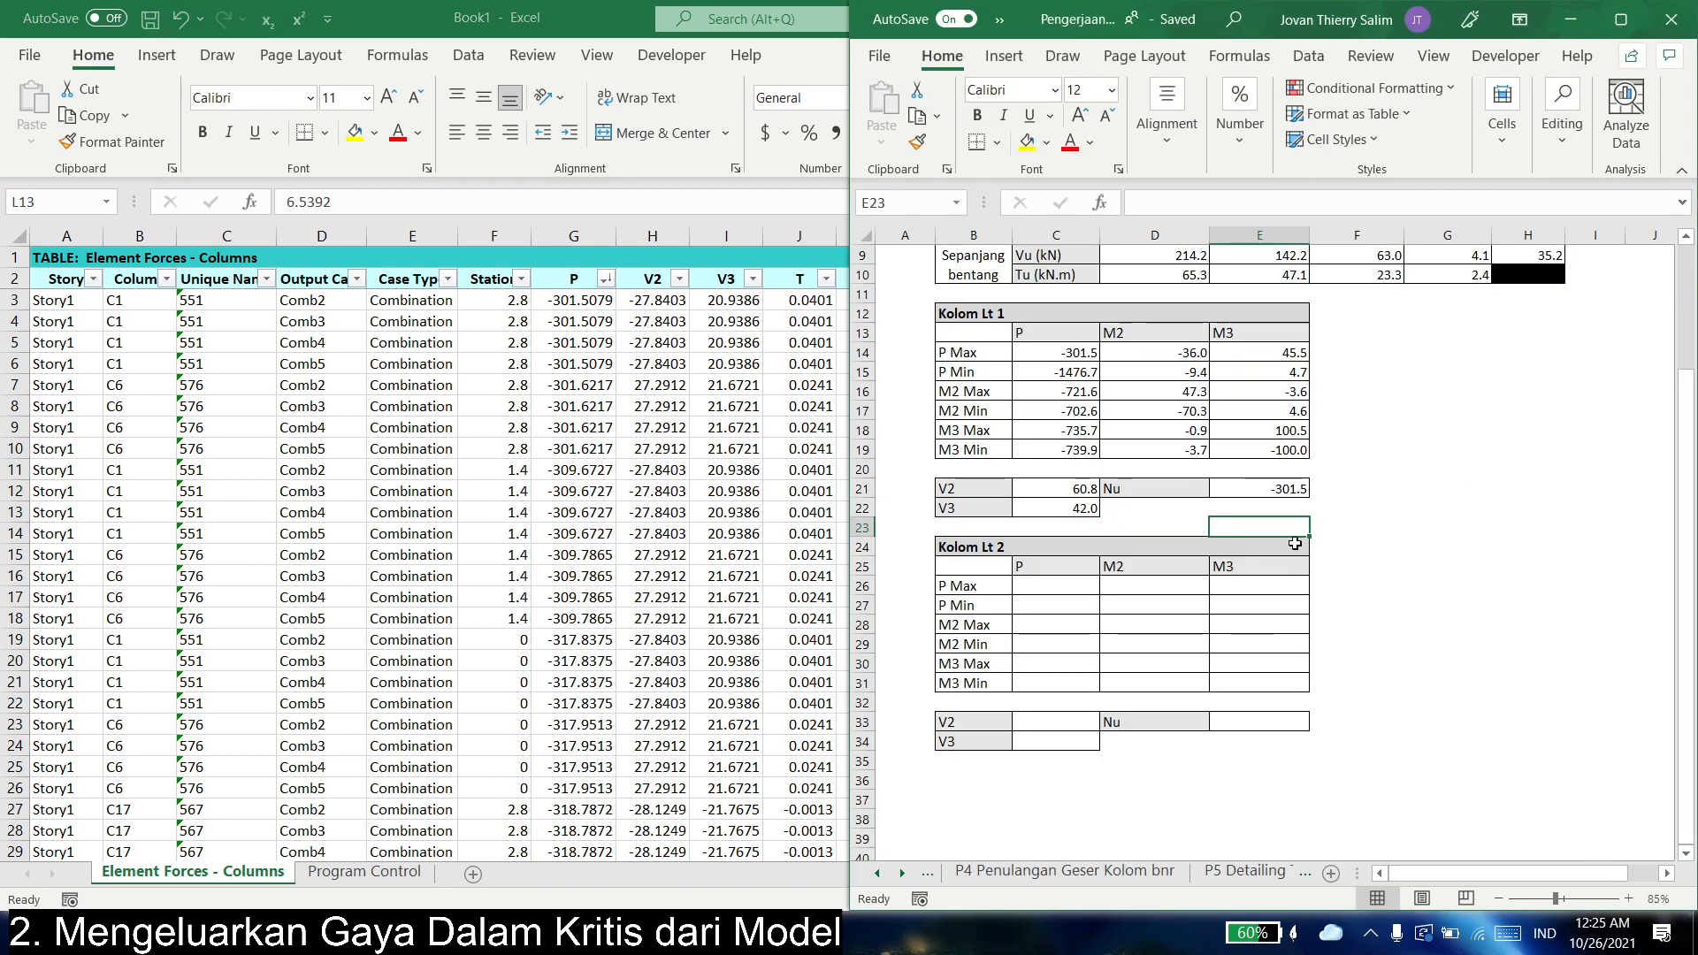
key(alt+Tab)
click(1694, 5)
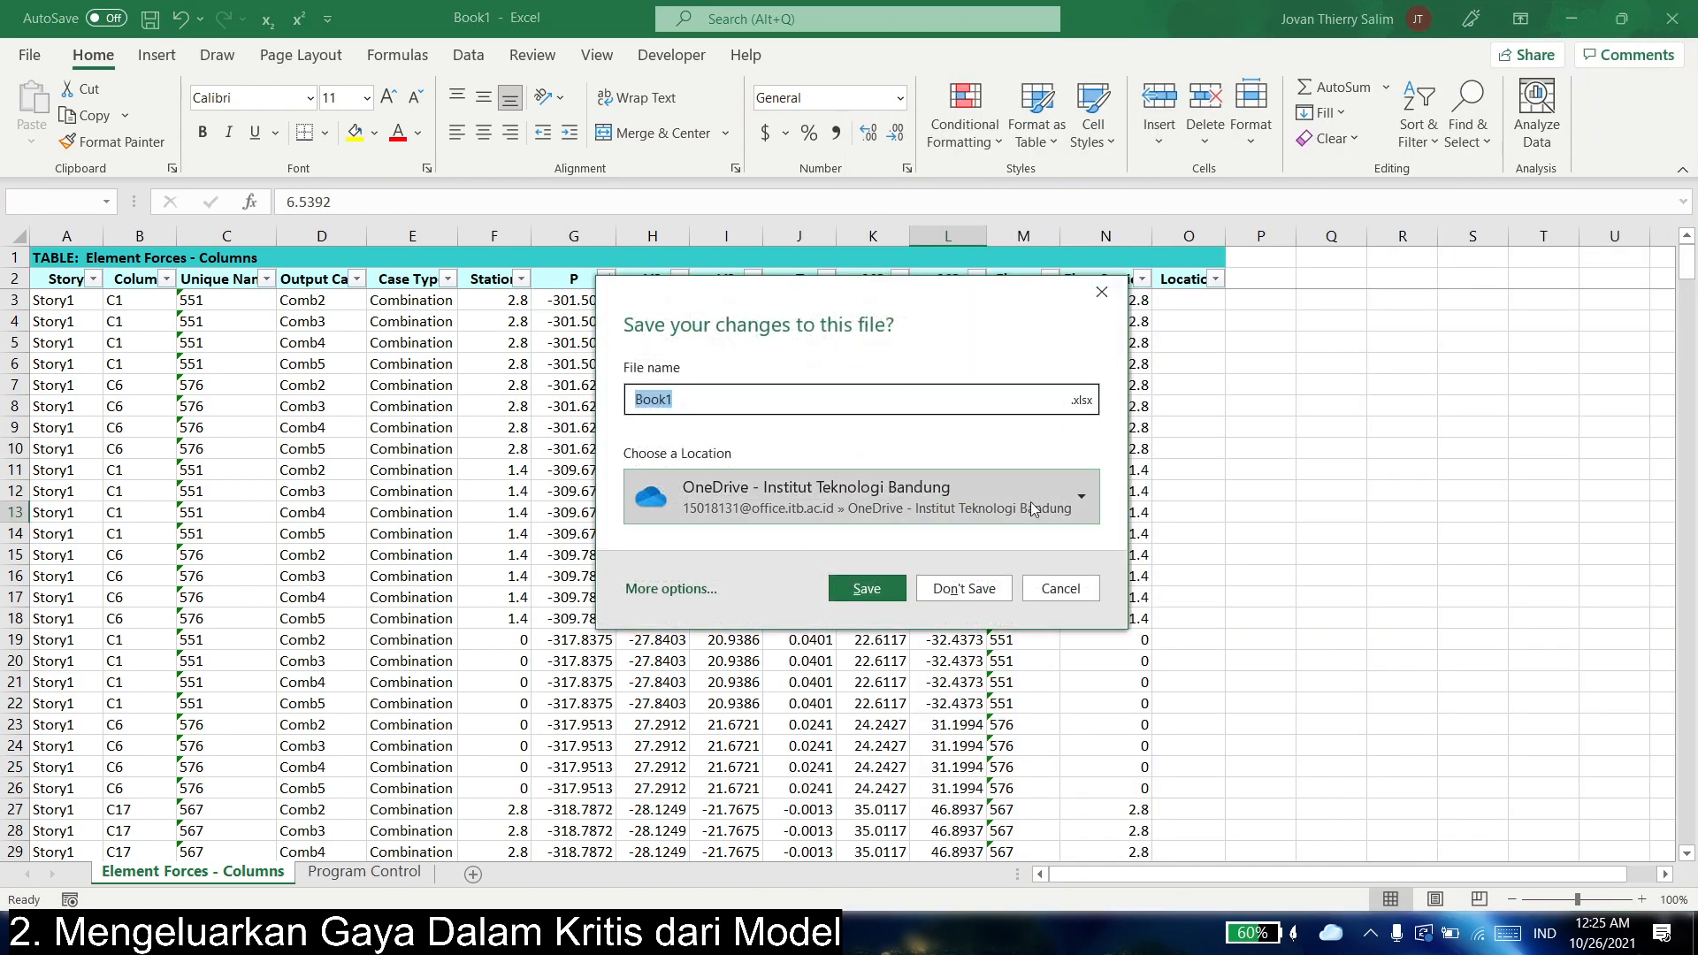
click(964, 588)
click(773, 664)
click(1291, 721)
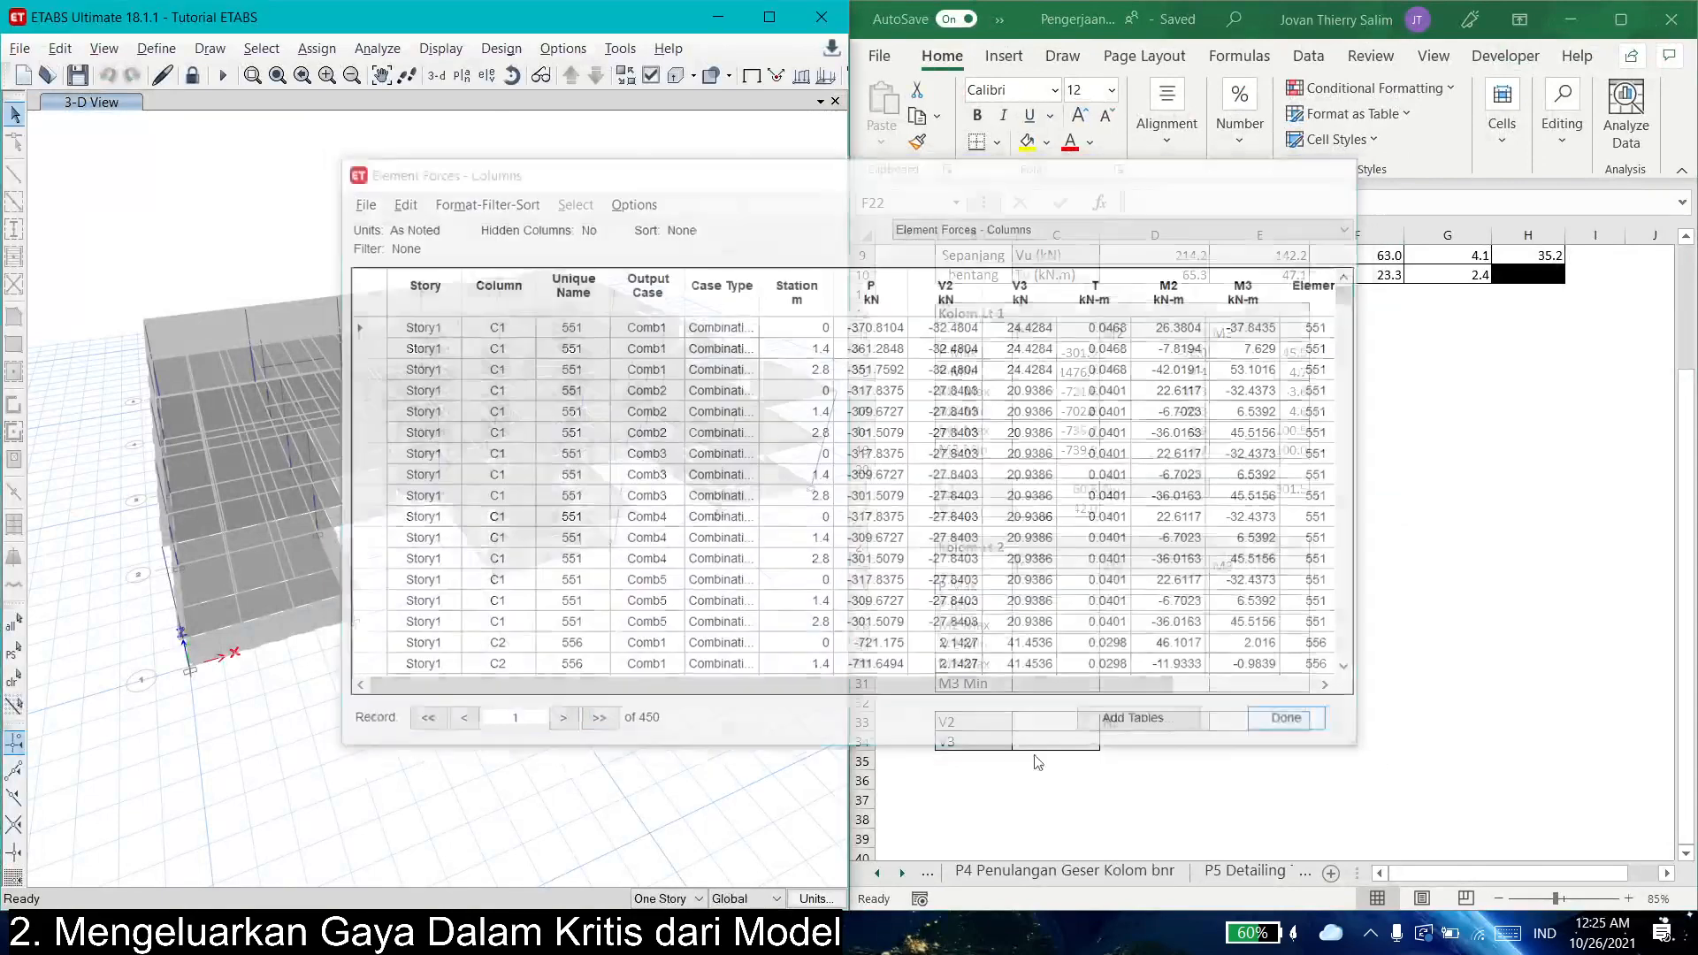
- Select all frames with the frame property Kolom Lt 2 in the ETABS model
click(20, 49)
key(Escape)
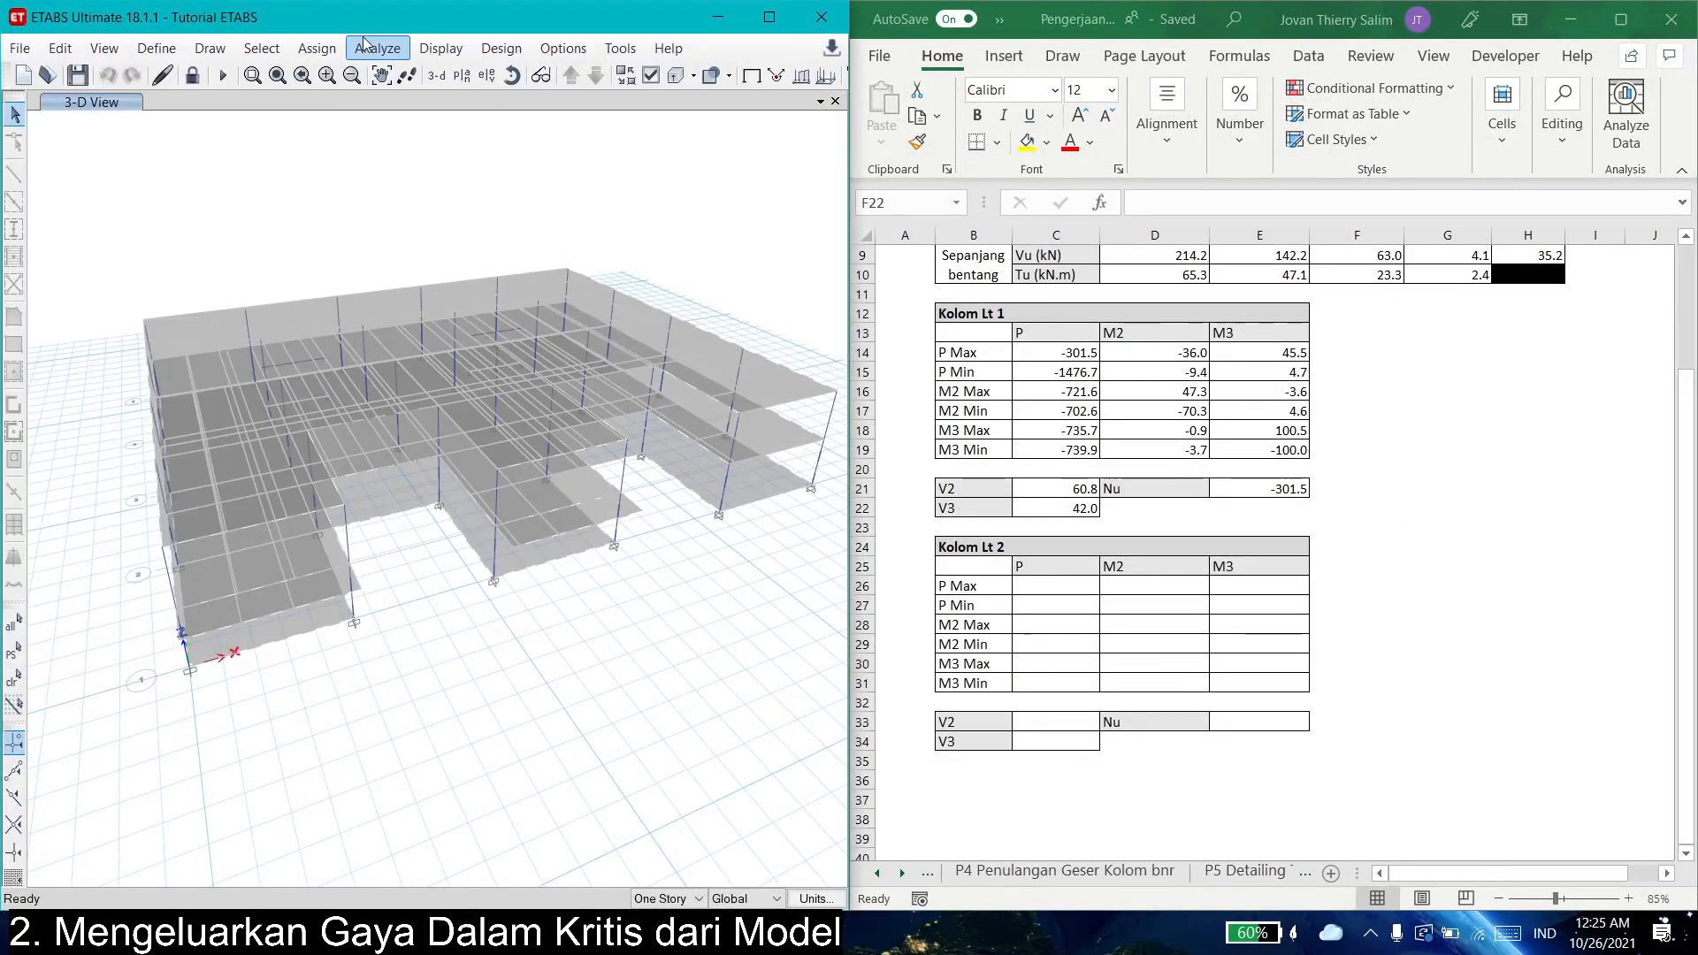
click(327, 159)
click(262, 49)
mouse_move(354, 75)
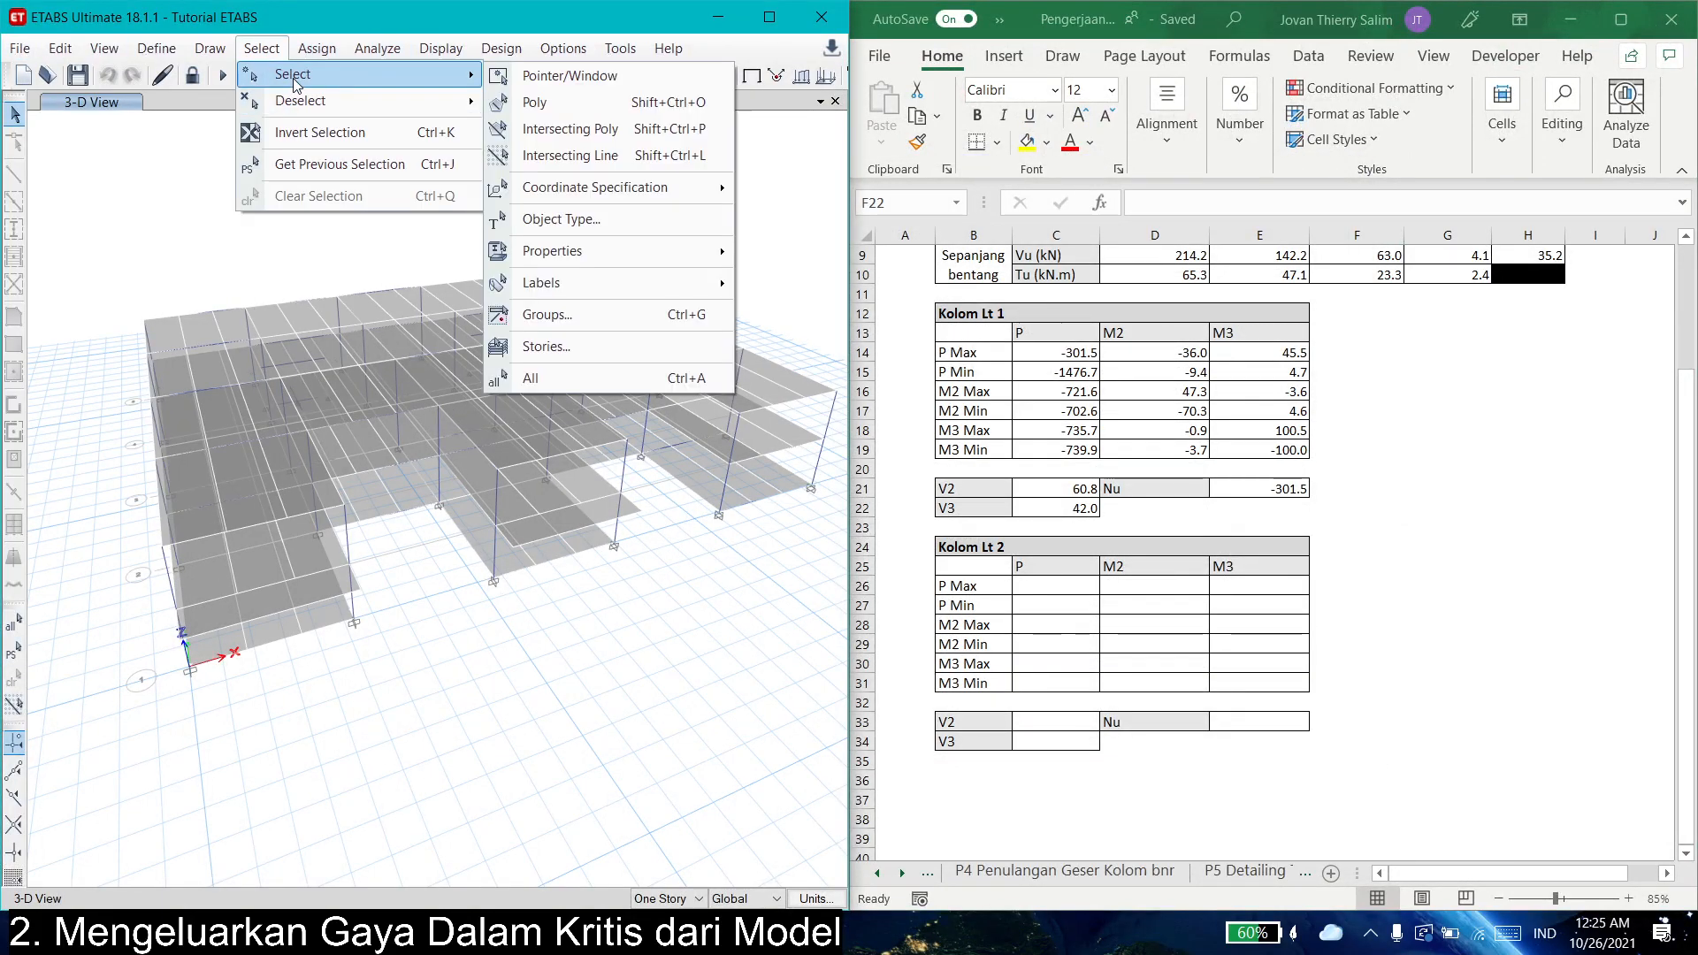
mouse_move(643, 256)
click(779, 284)
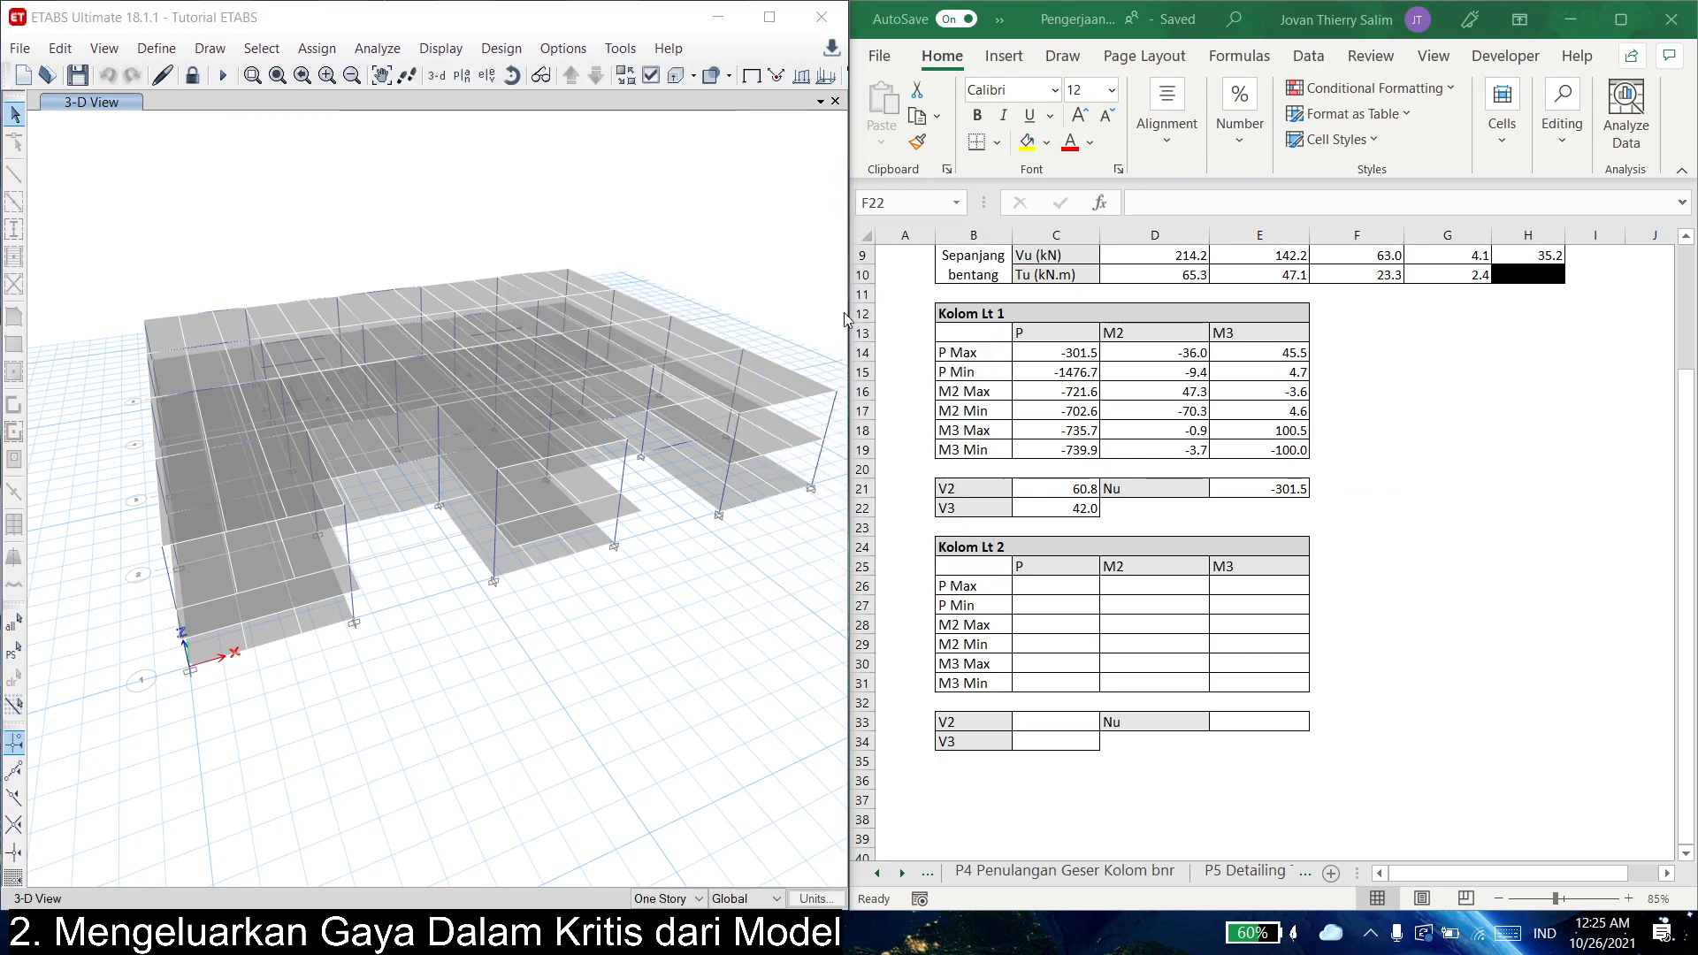
click(644, 366)
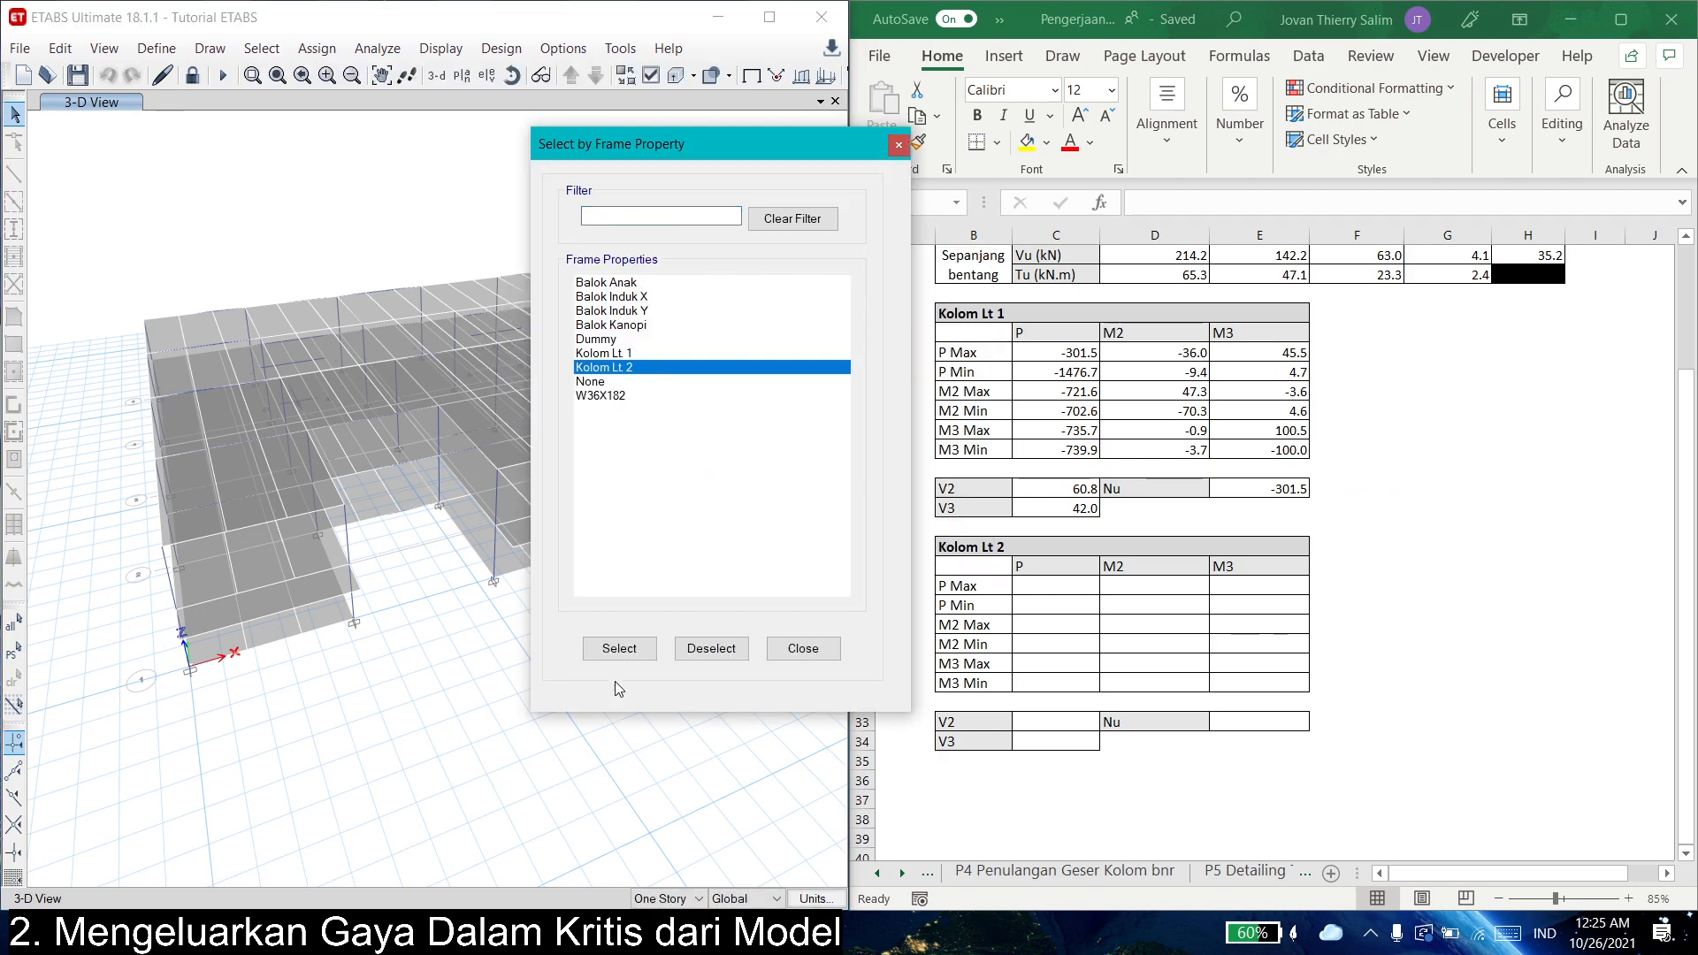
click(619, 649)
click(803, 649)
- Display the Element Forces - Columns results table for the selected frames only
click(465, 53)
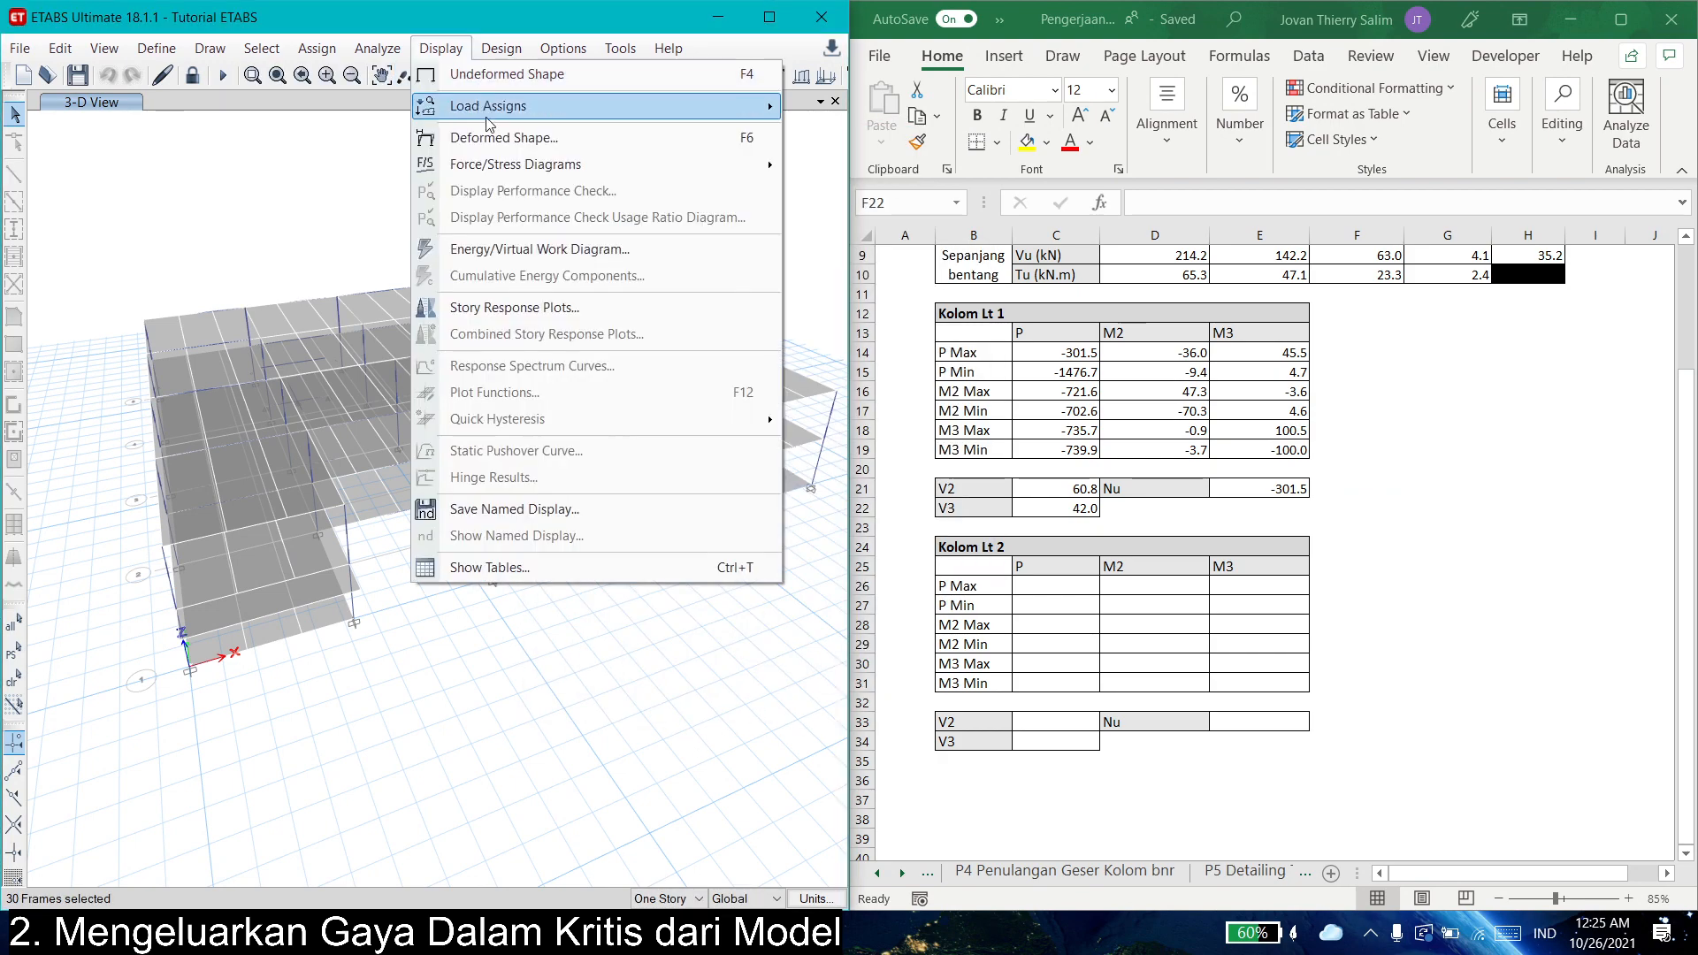
click(604, 592)
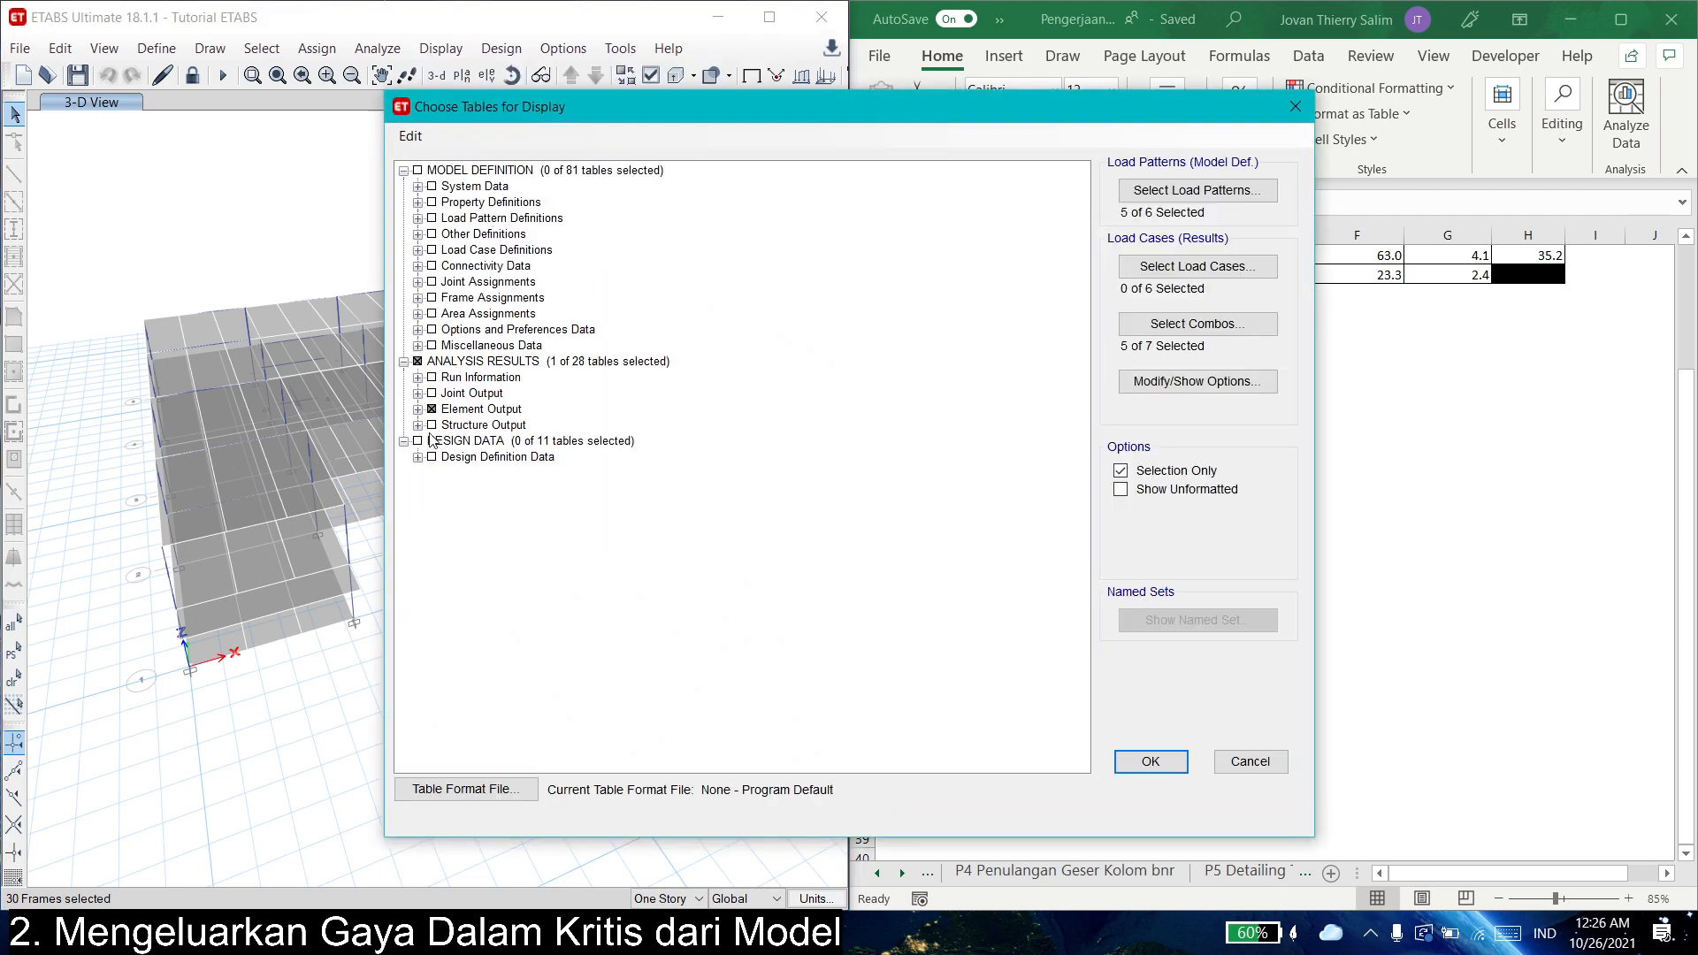
click(417, 409)
click(432, 424)
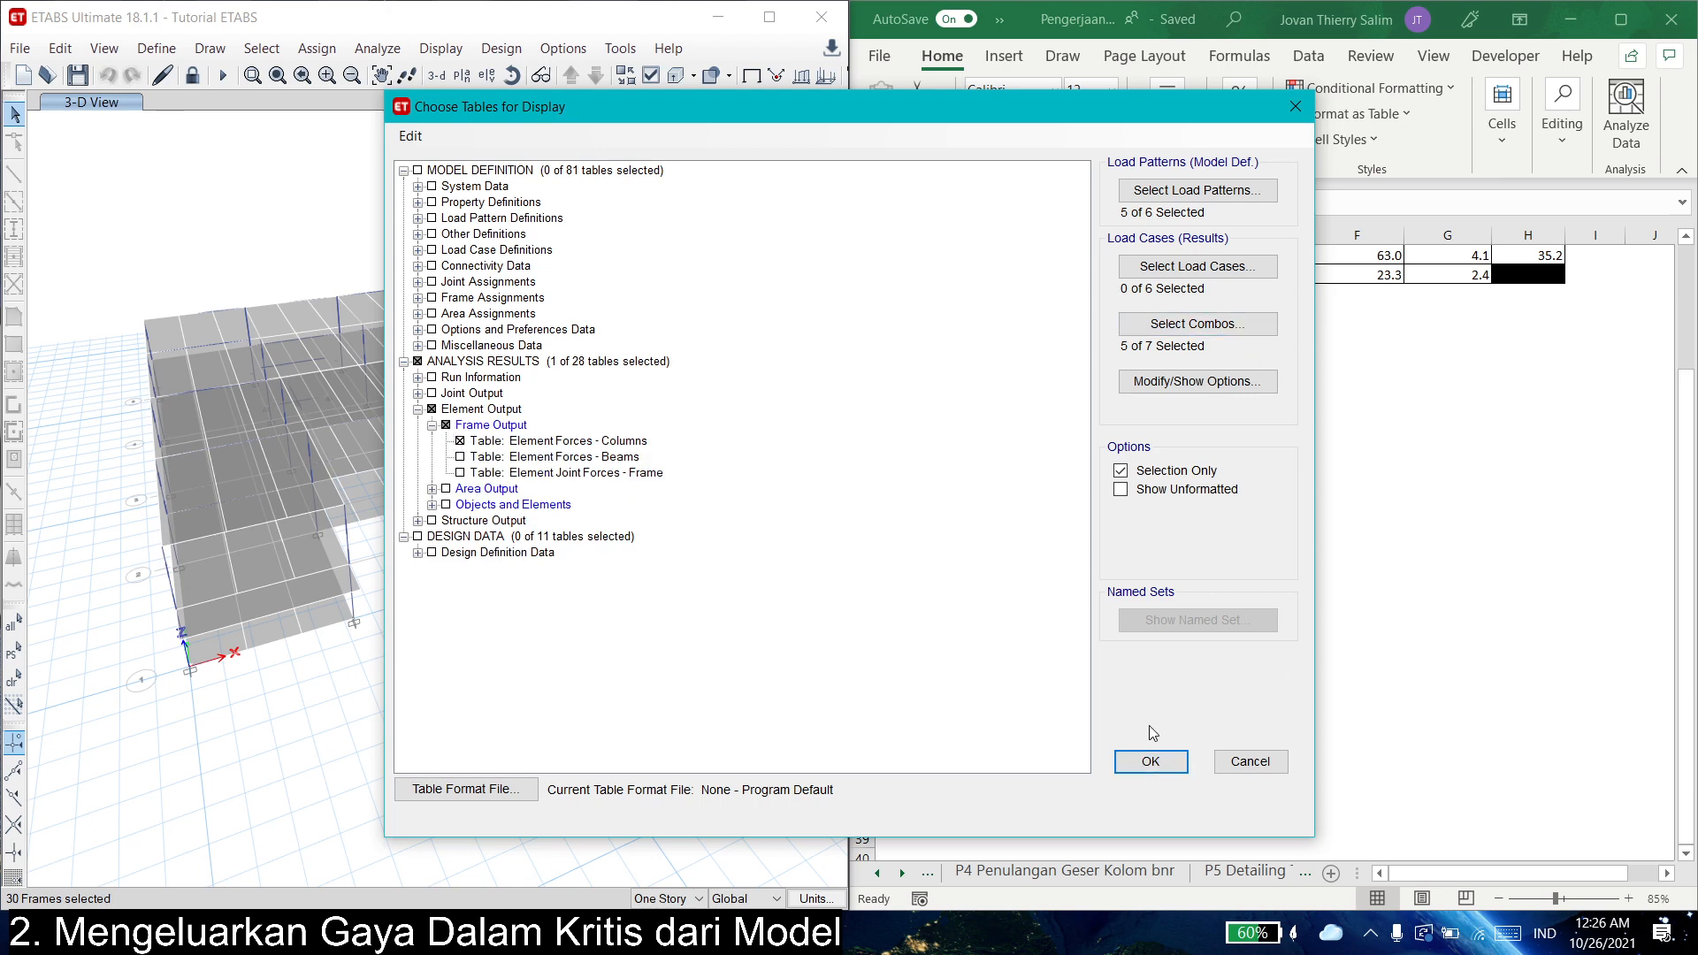
click(1152, 754)
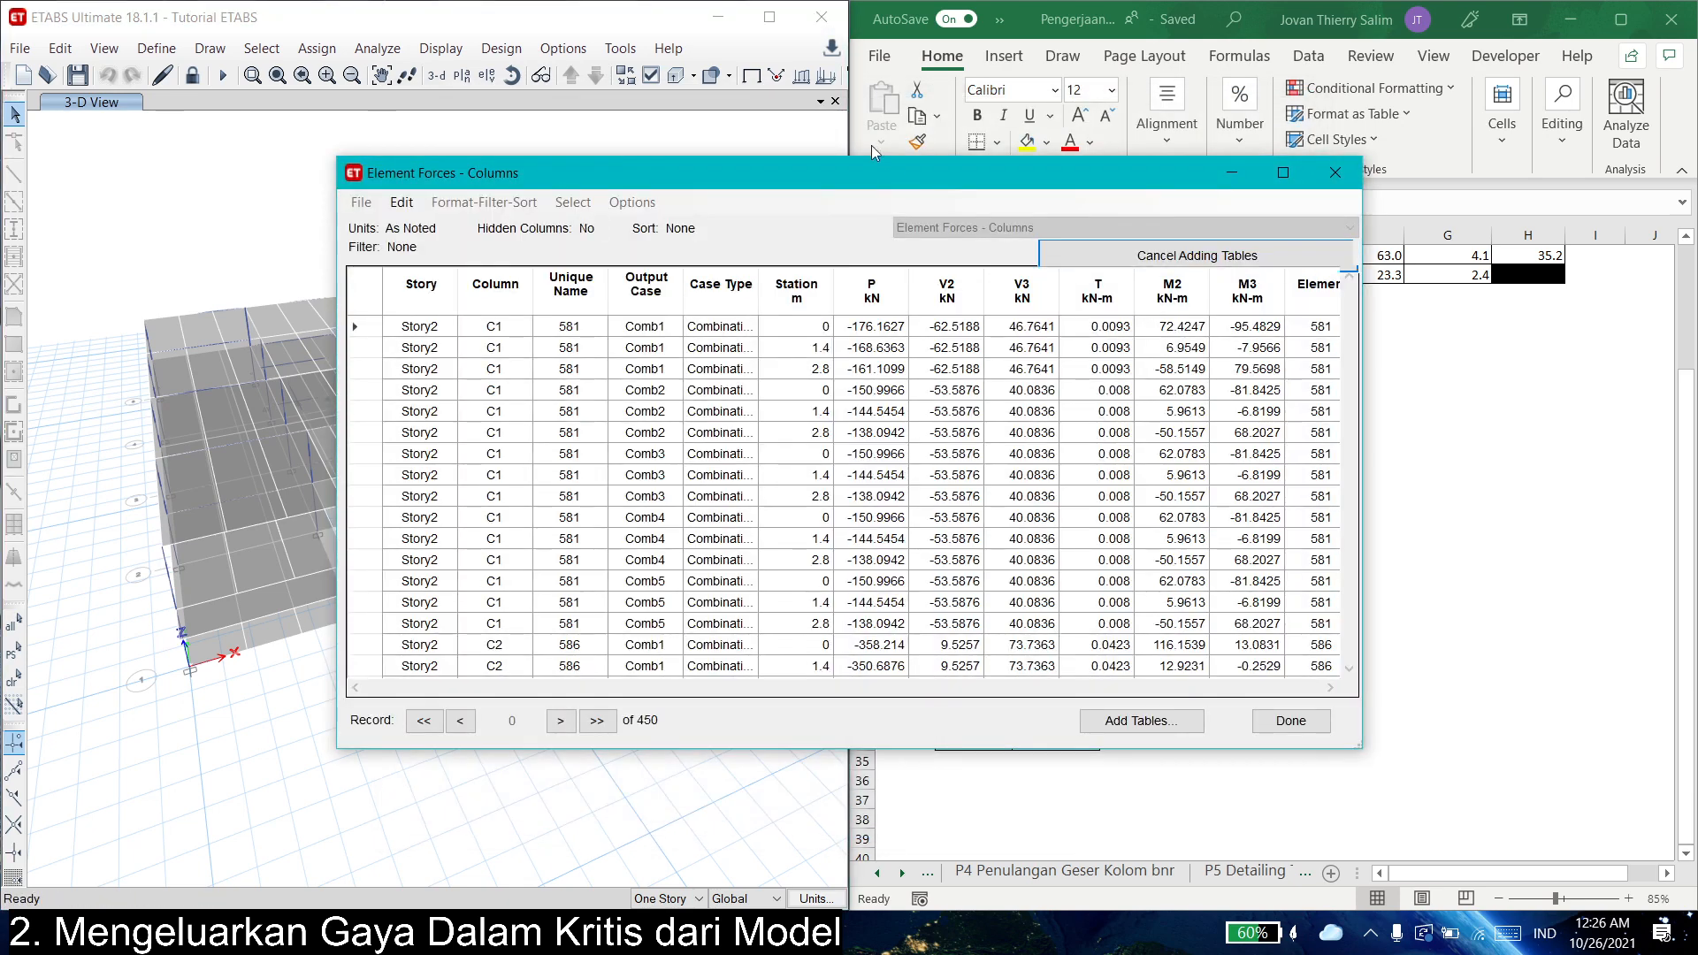
- Export the current Element Forces - Columns table to Excel and bring up the exported Book1 workbook
drag(870, 177, 654, 151)
click(182, 176)
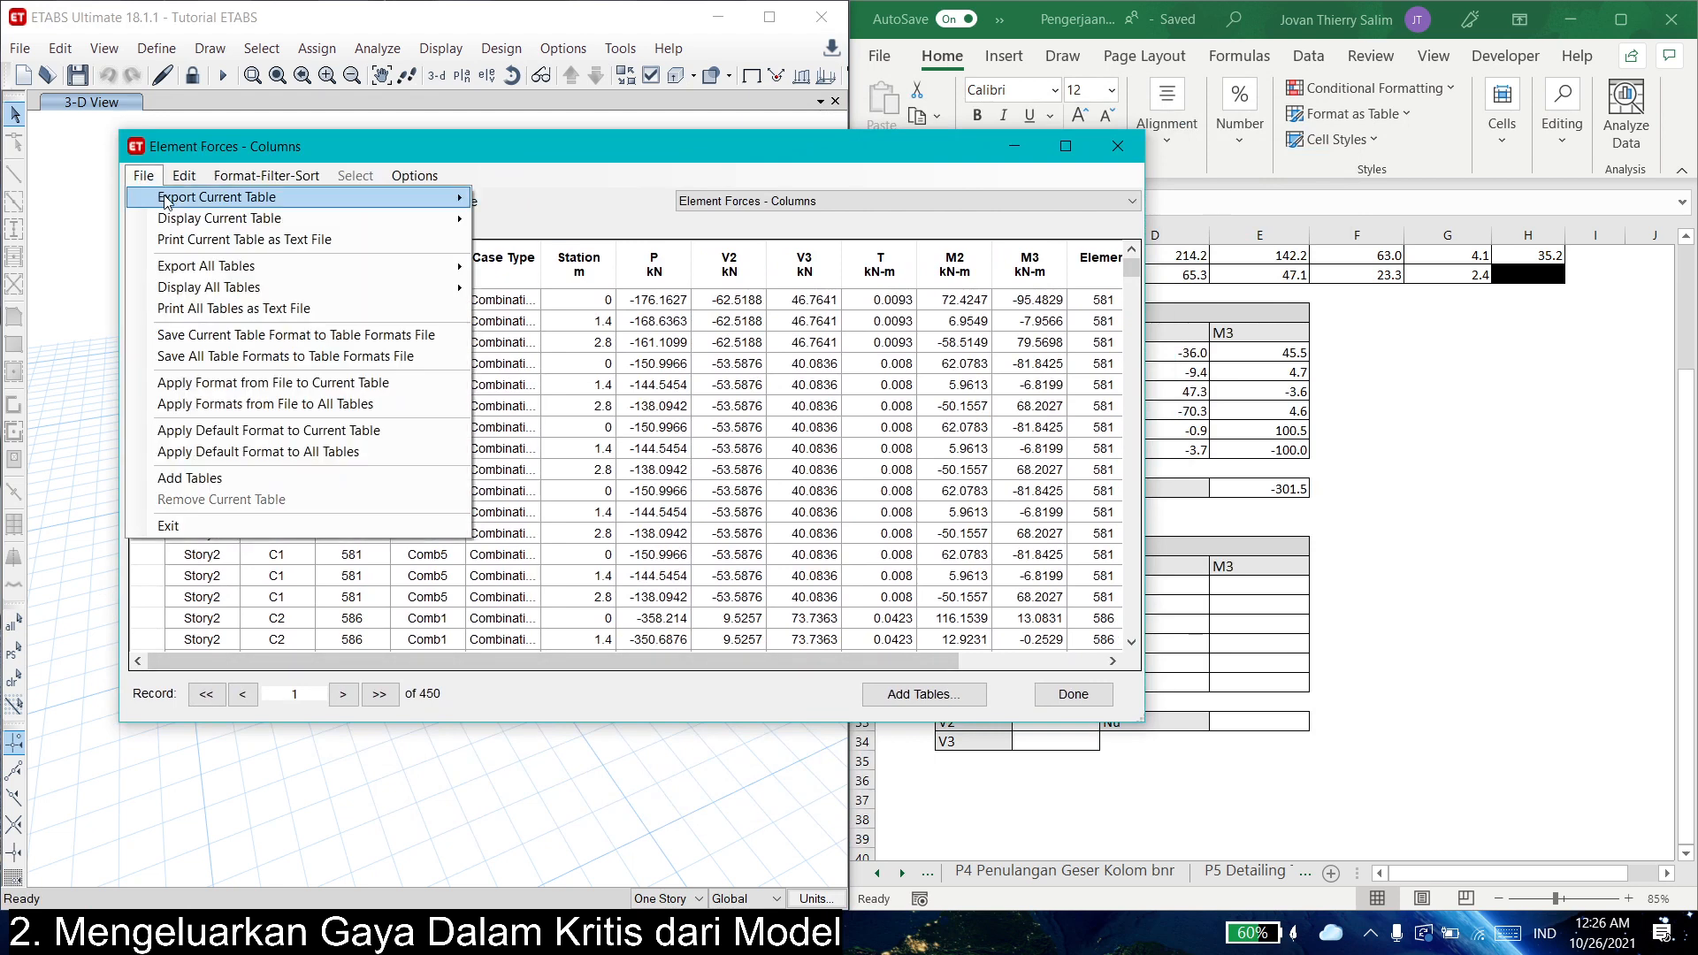
mouse_move(228, 194)
click(531, 196)
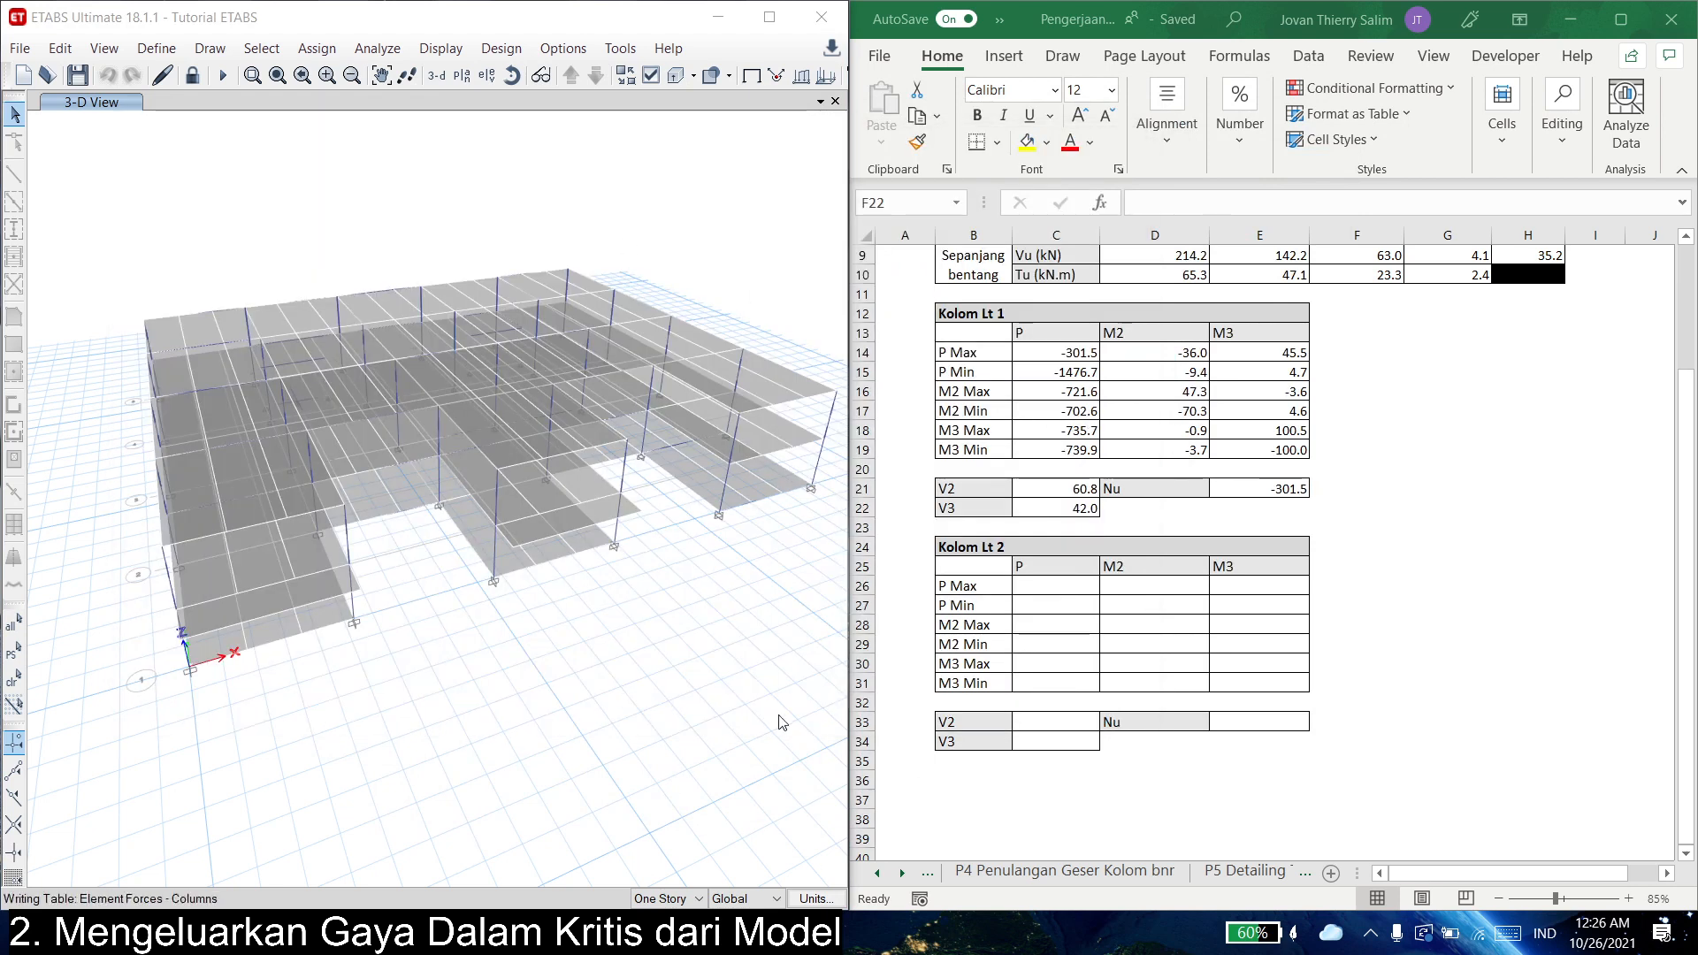
click(1241, 737)
click(1258, 801)
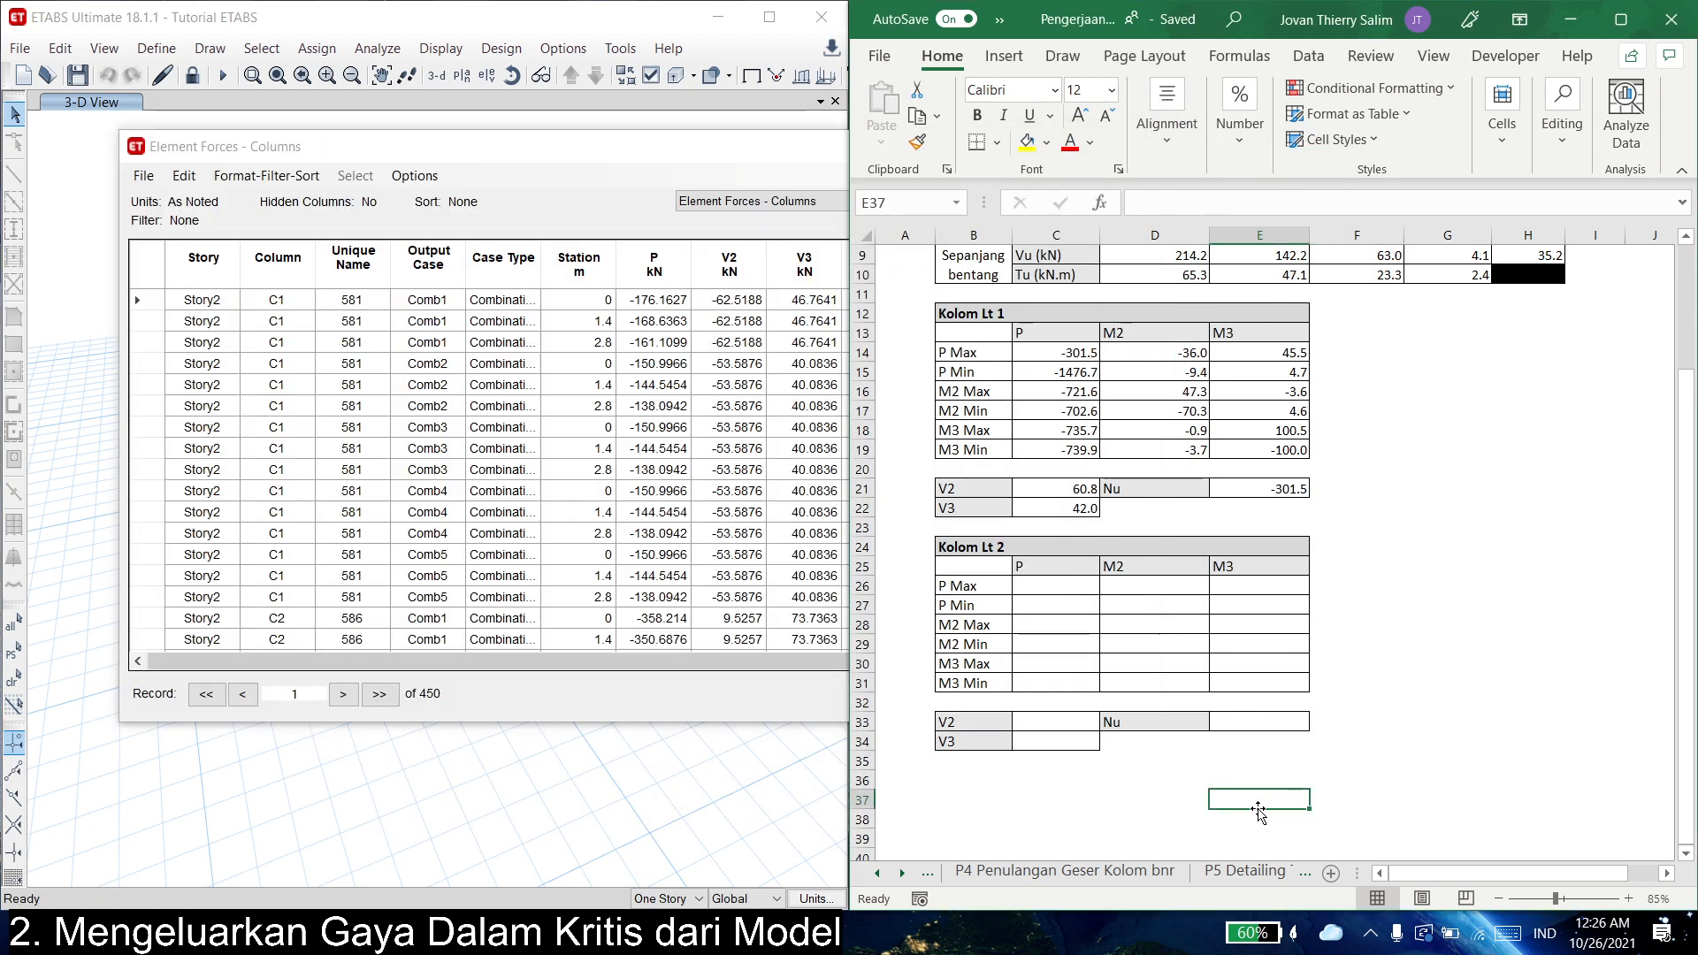
click(463, 934)
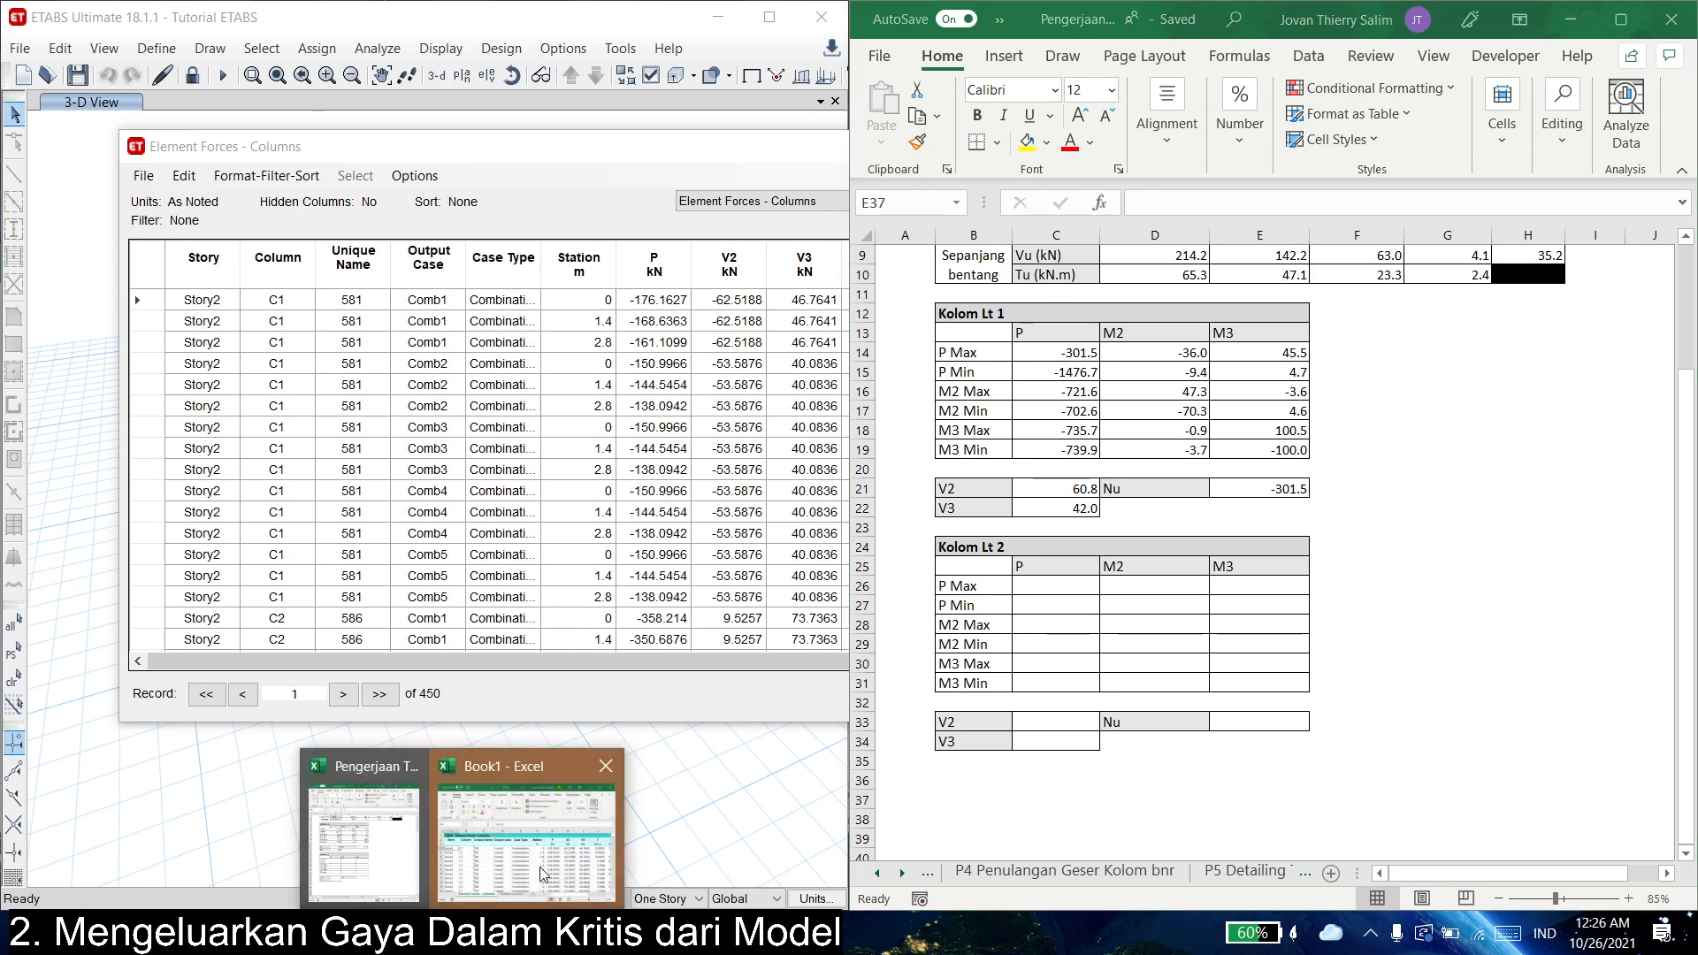
click(542, 869)
click(804, 268)
drag(727, 449, 674, 449)
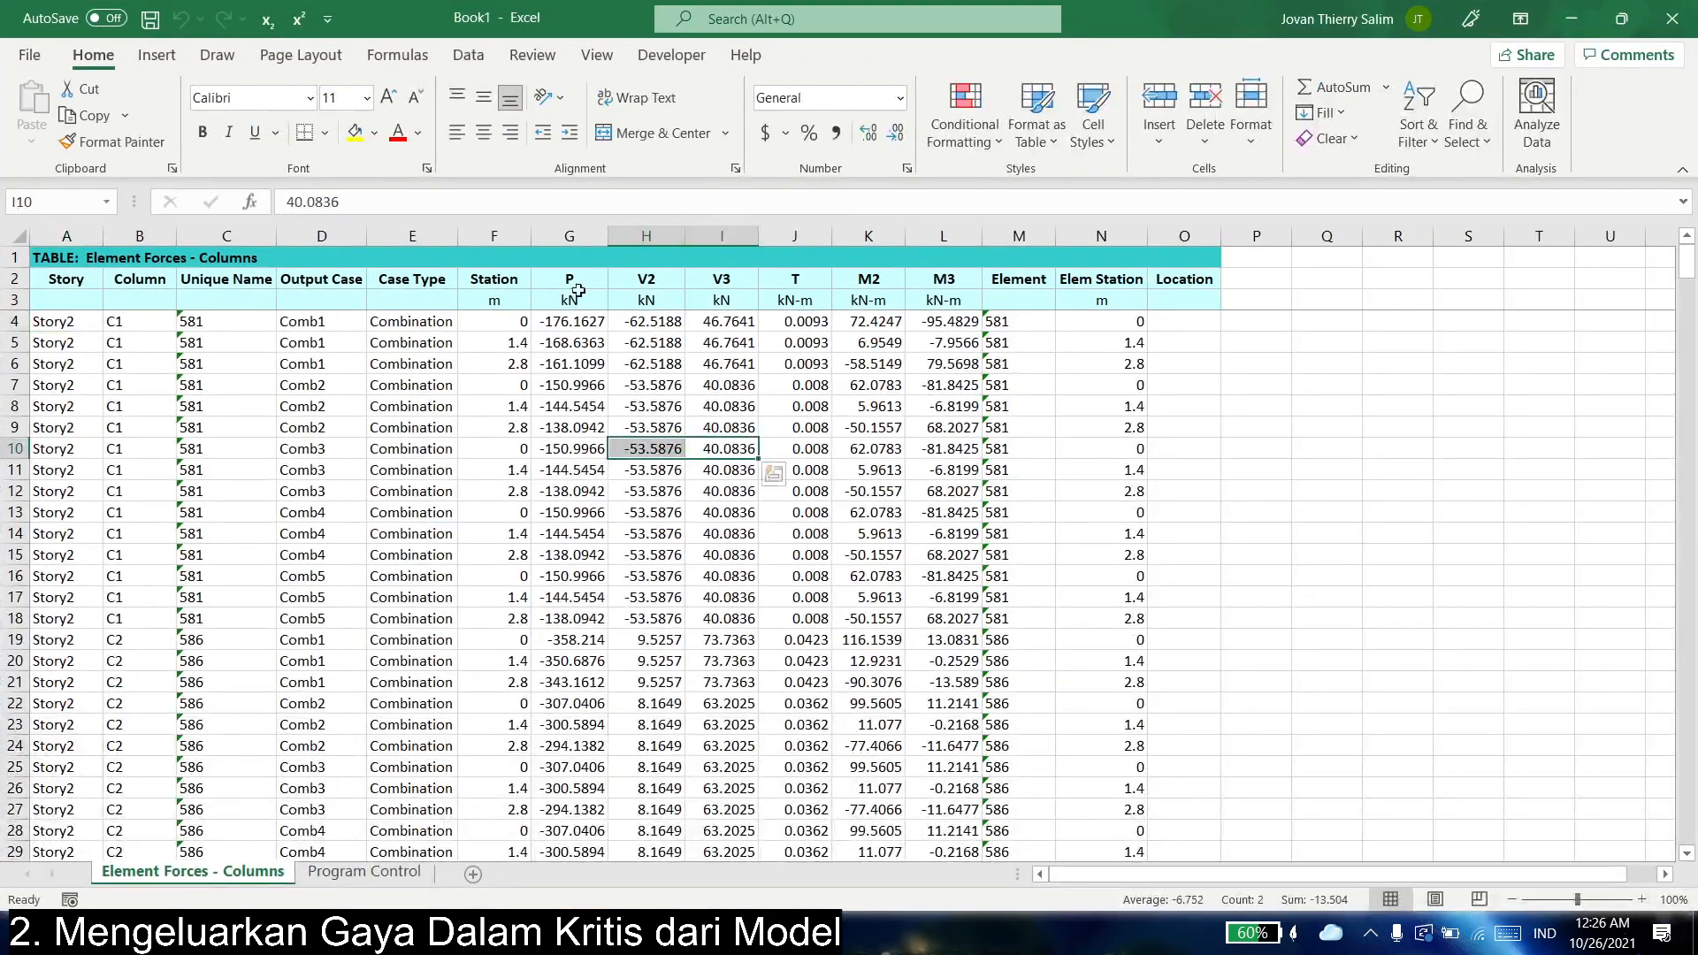
- Add filters to the header row of the column forces table, from Story to Location
drag(65, 279, 1184, 279)
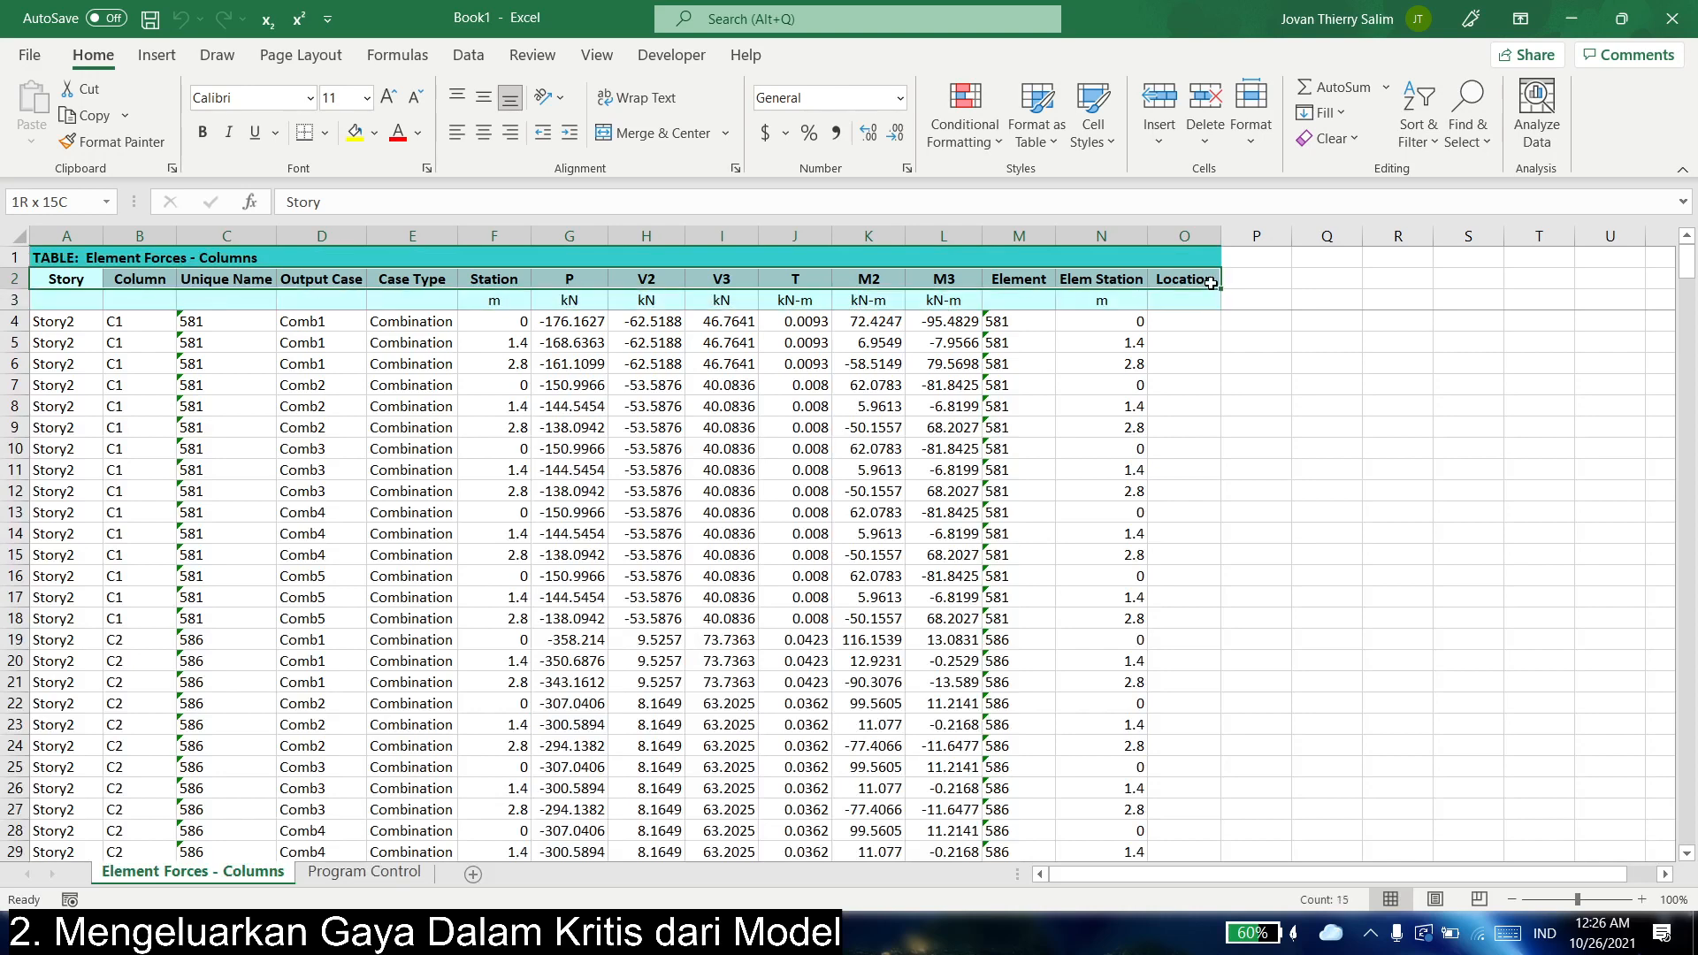
click(1418, 124)
click(1452, 271)
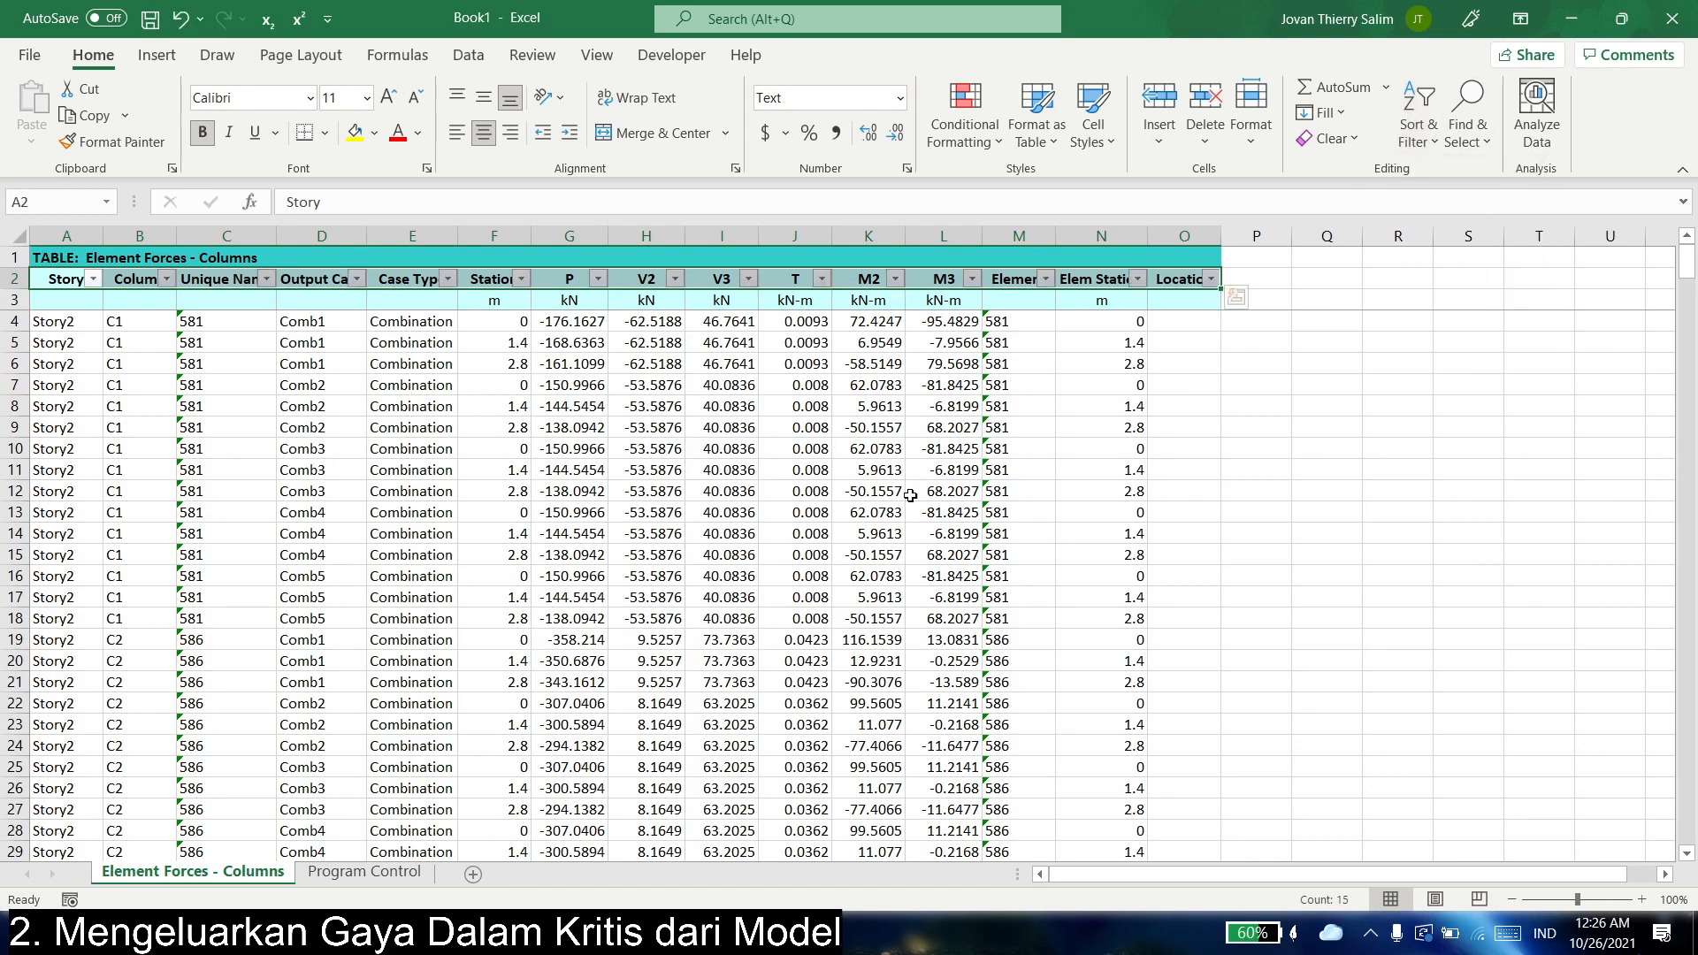
- Delete row 3, which holds the units, from the column forces table
click(15, 300)
right_click(15, 300)
click(81, 522)
click(868, 512)
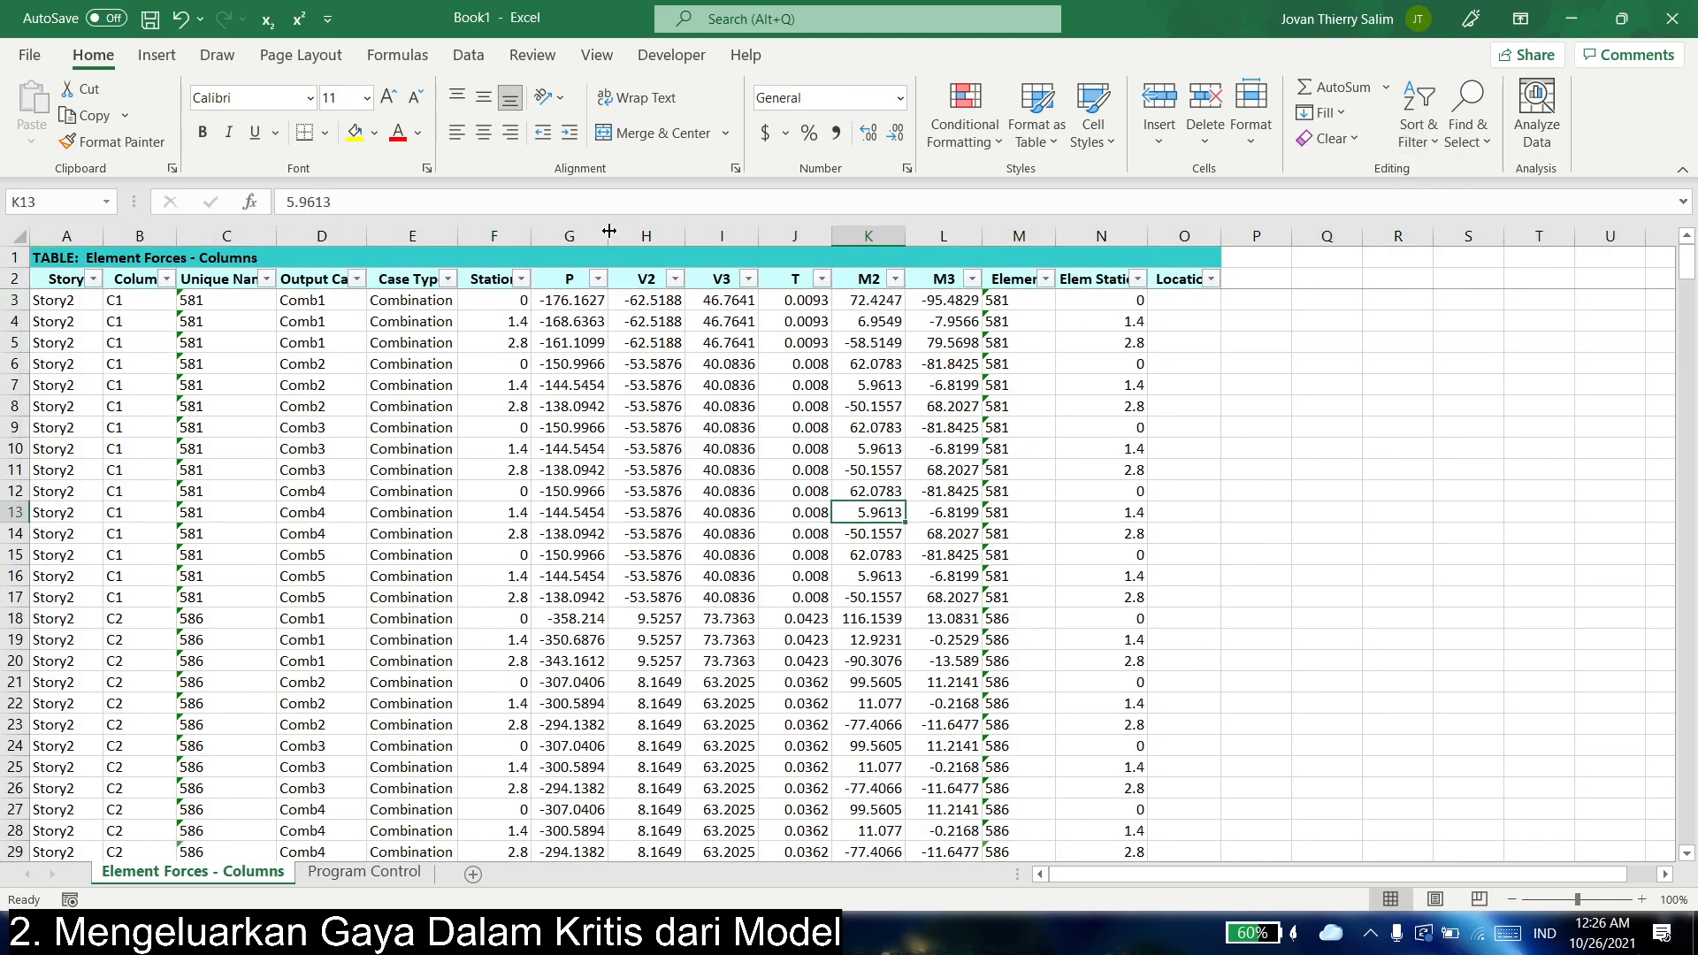
- Hide the V2 and V3 columns of the column forces table
drag(645, 237, 712, 238)
right_click(712, 241)
click(763, 588)
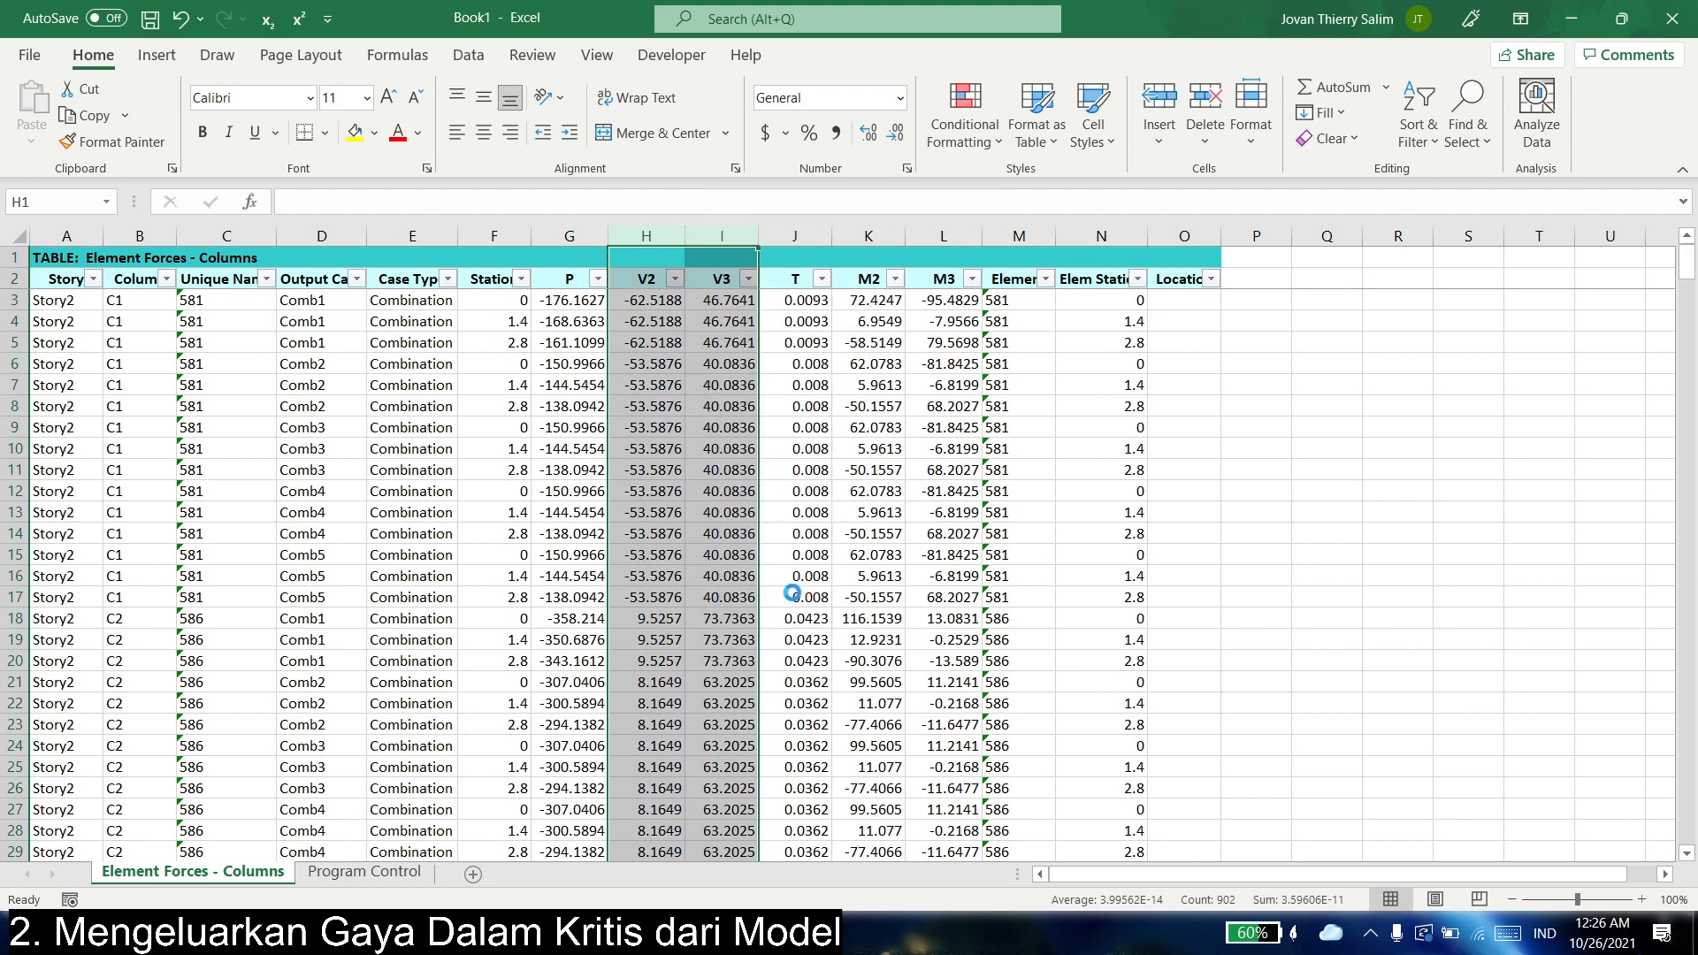
- Delete the T column from the column forces table
click(598, 279)
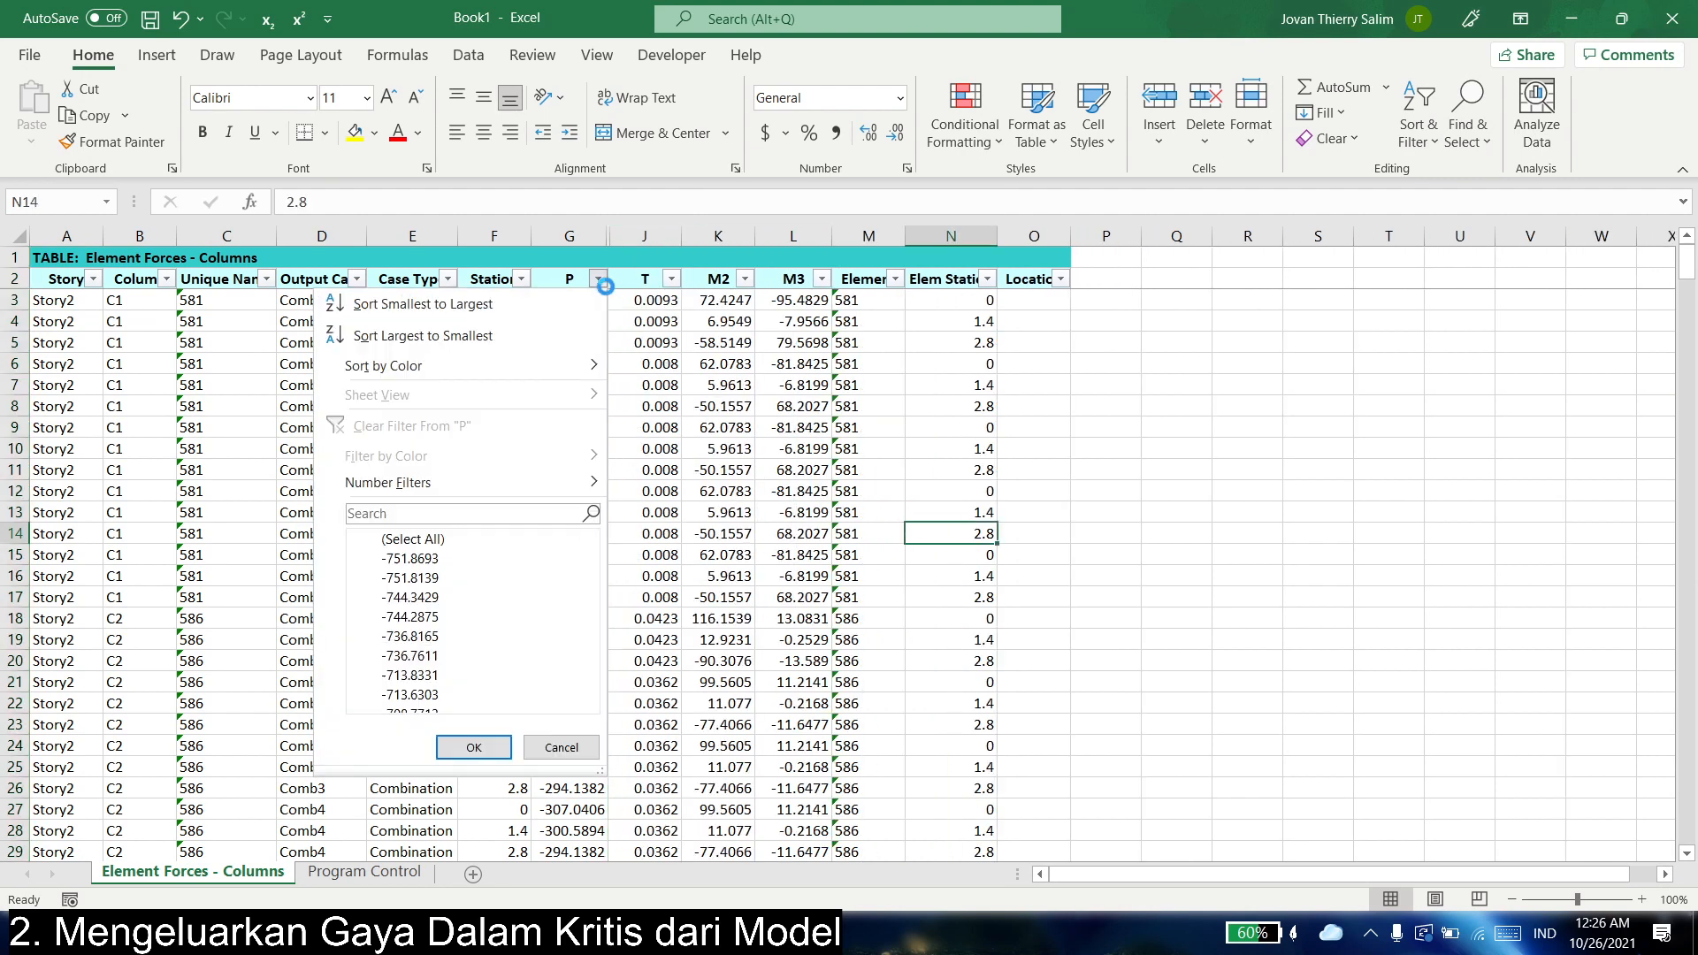
click(656, 273)
right_click(632, 238)
click(689, 454)
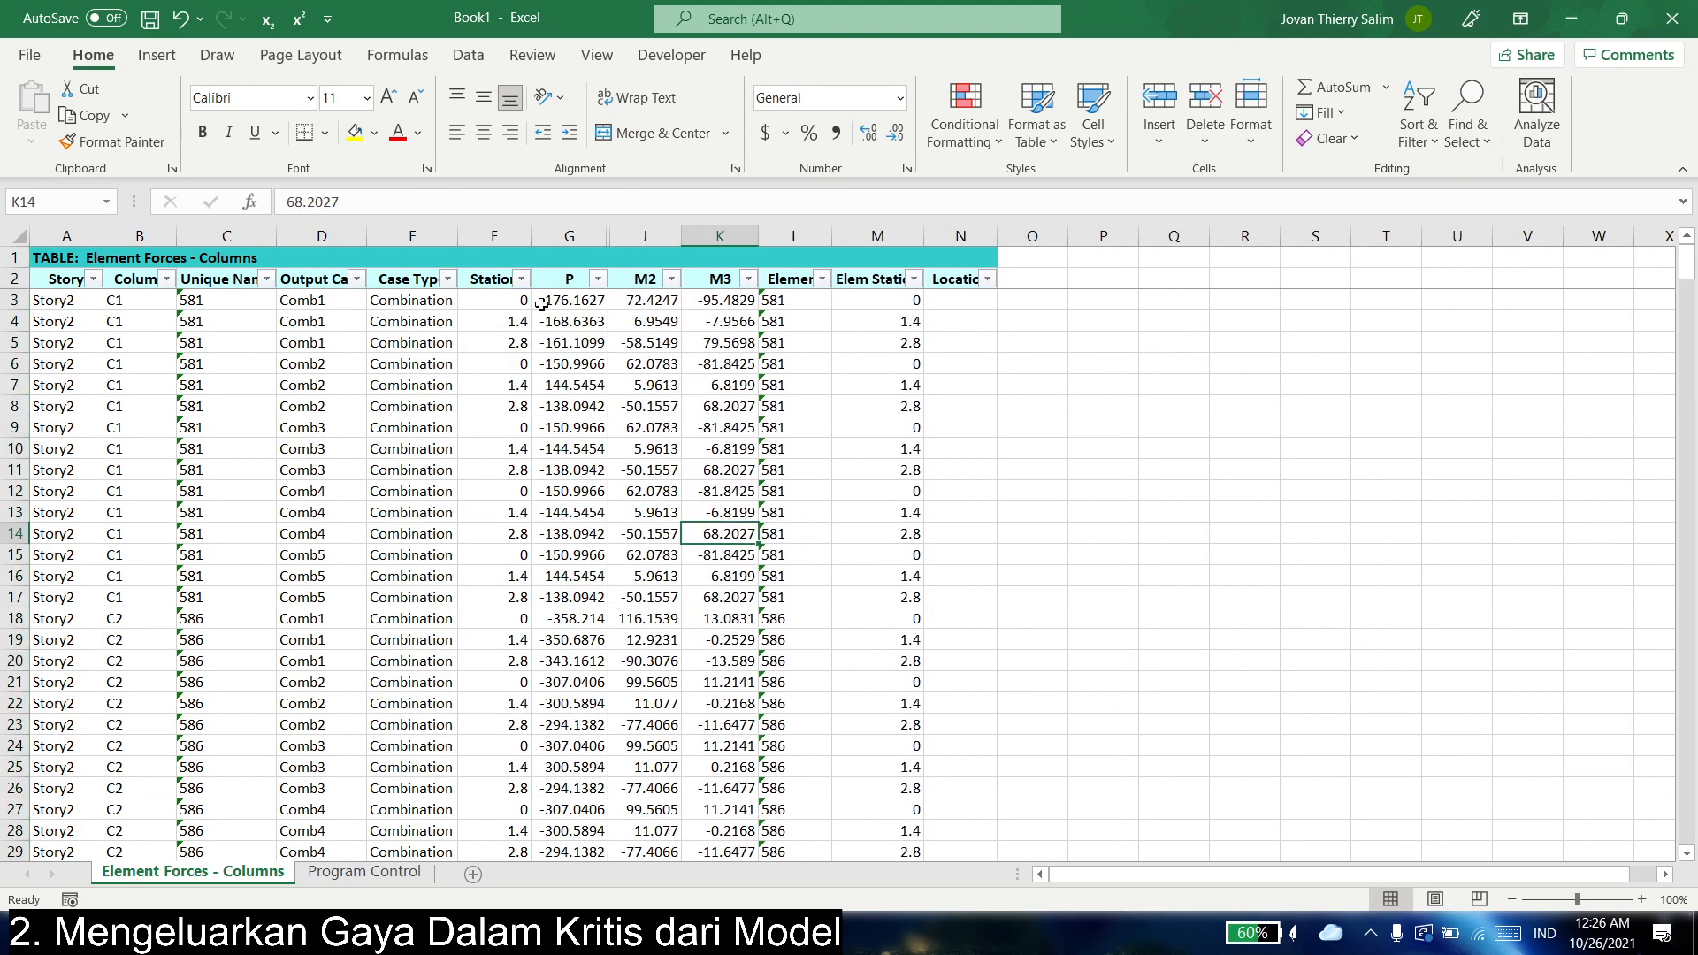
- Sort the column forces by P from largest to smallest and copy the first row's P, M2 and M3 into Kolom Lt 2's P Max row
click(598, 279)
click(464, 333)
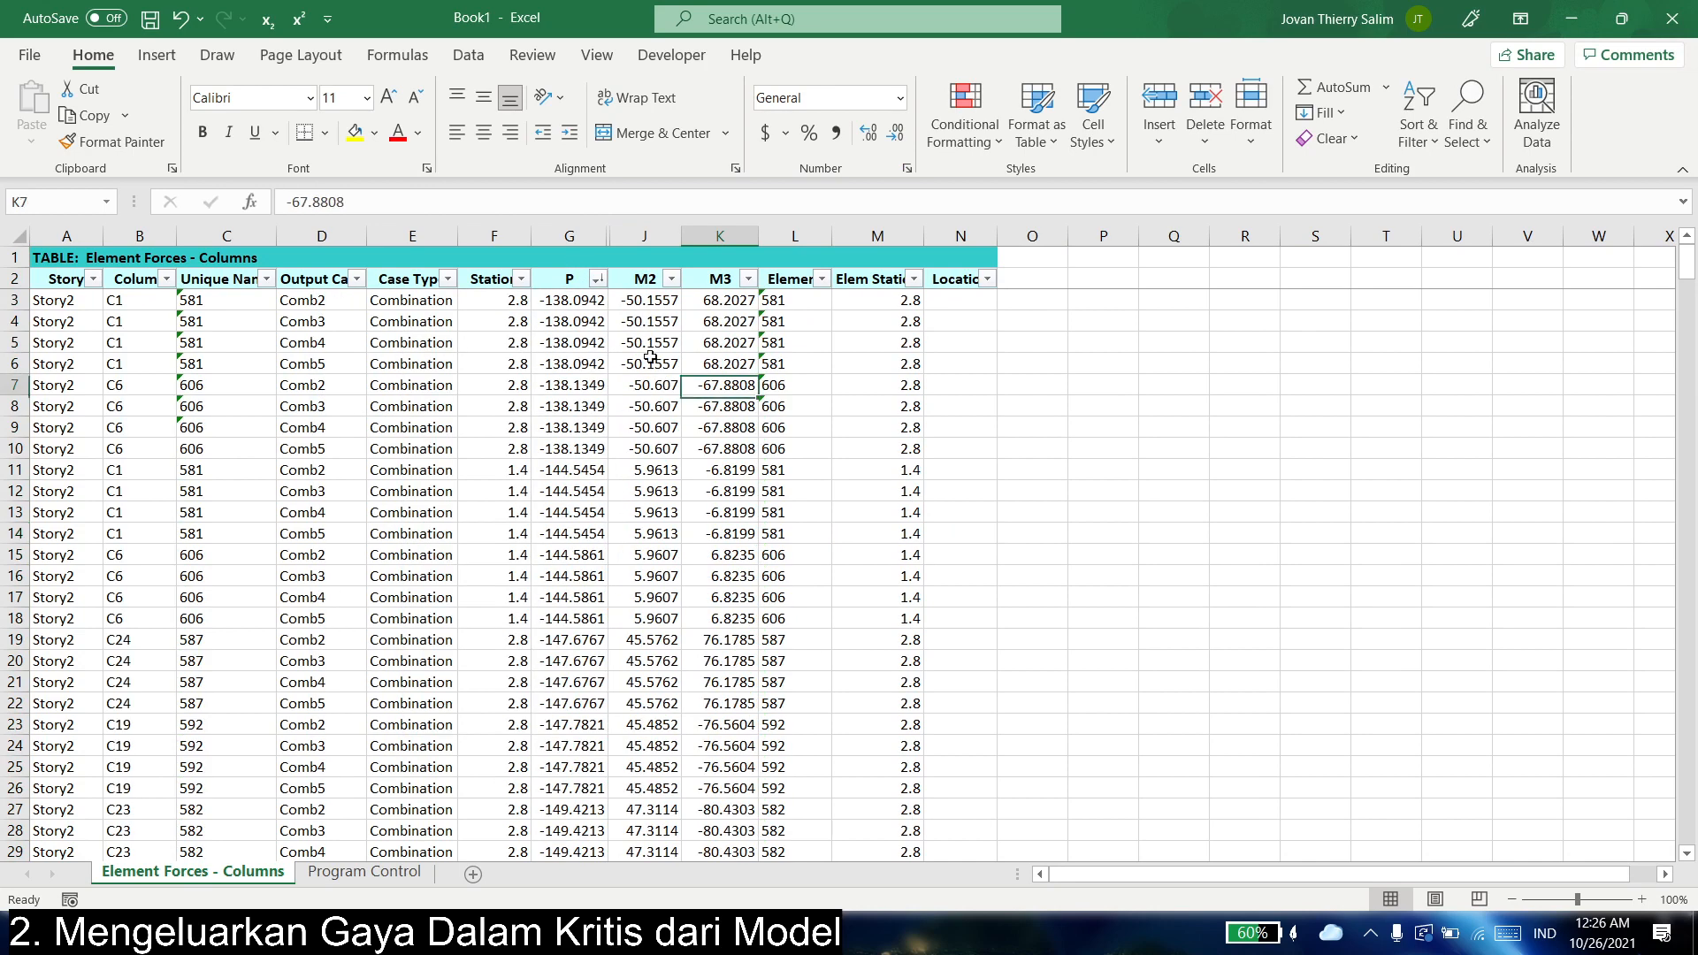
drag(570, 301, 714, 302)
key(ctrl+c)
key(alt+Tab)
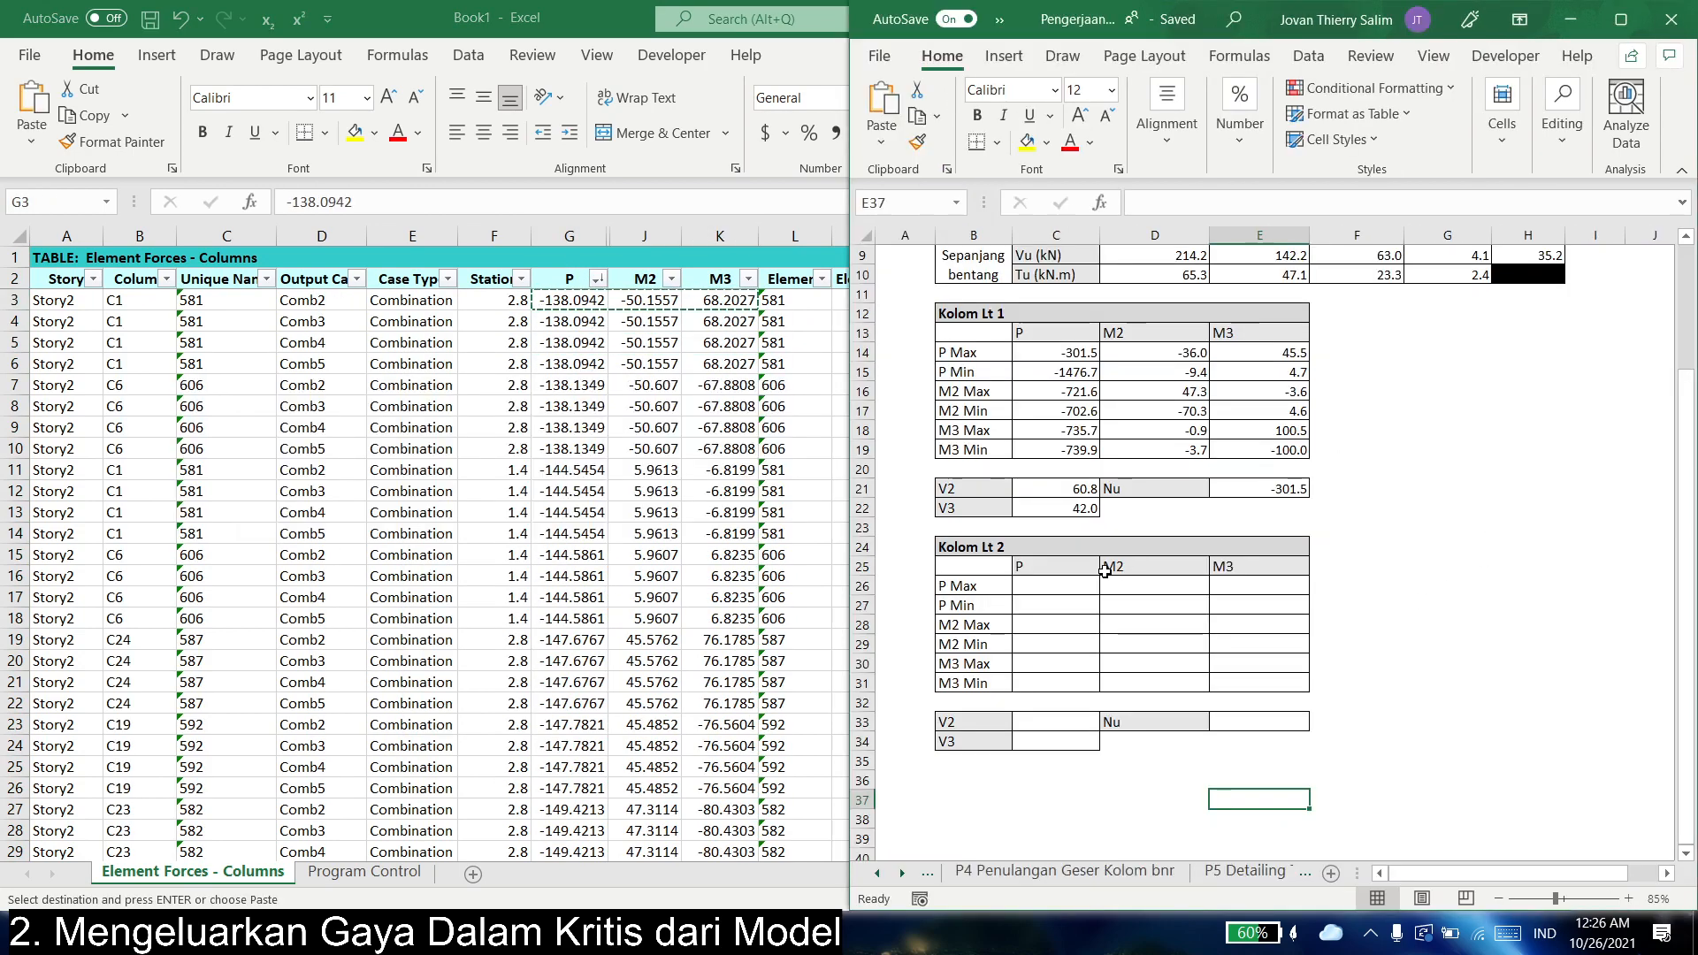
click(1059, 584)
right_click(1059, 584)
- Sort the column forces by P from smallest to largest and copy the first row's P, M2 and M3 into Kolom Lt 2's P Min row
click(486, 462)
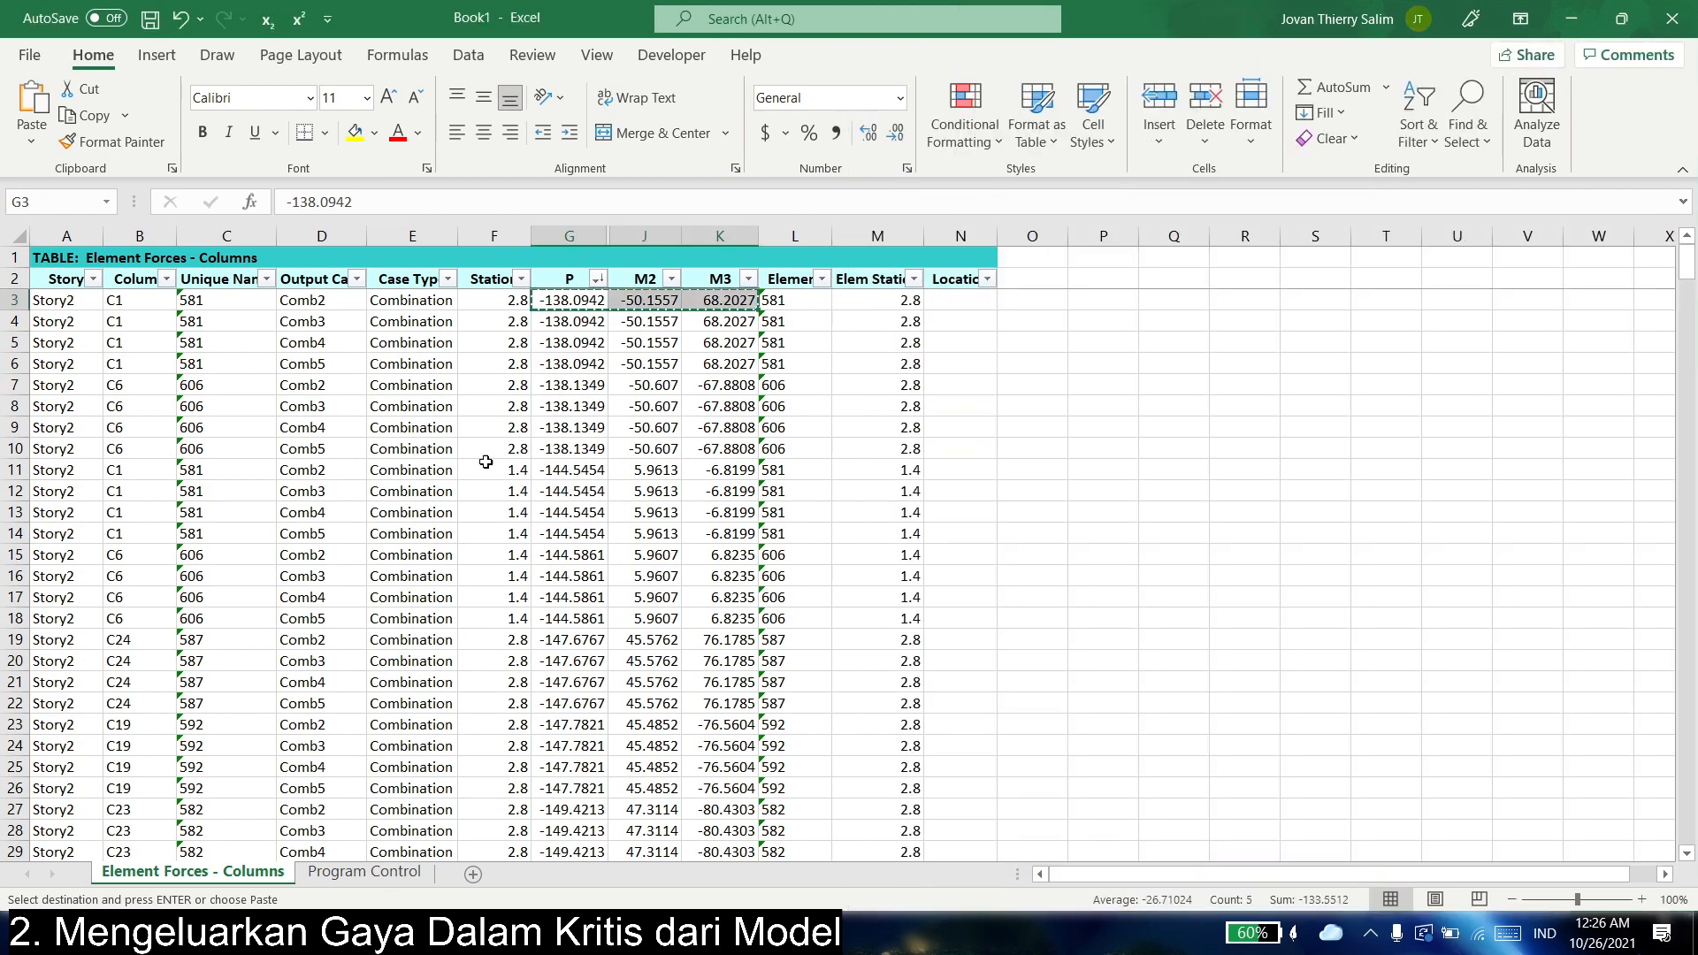
click(598, 279)
click(496, 305)
drag(571, 301, 714, 303)
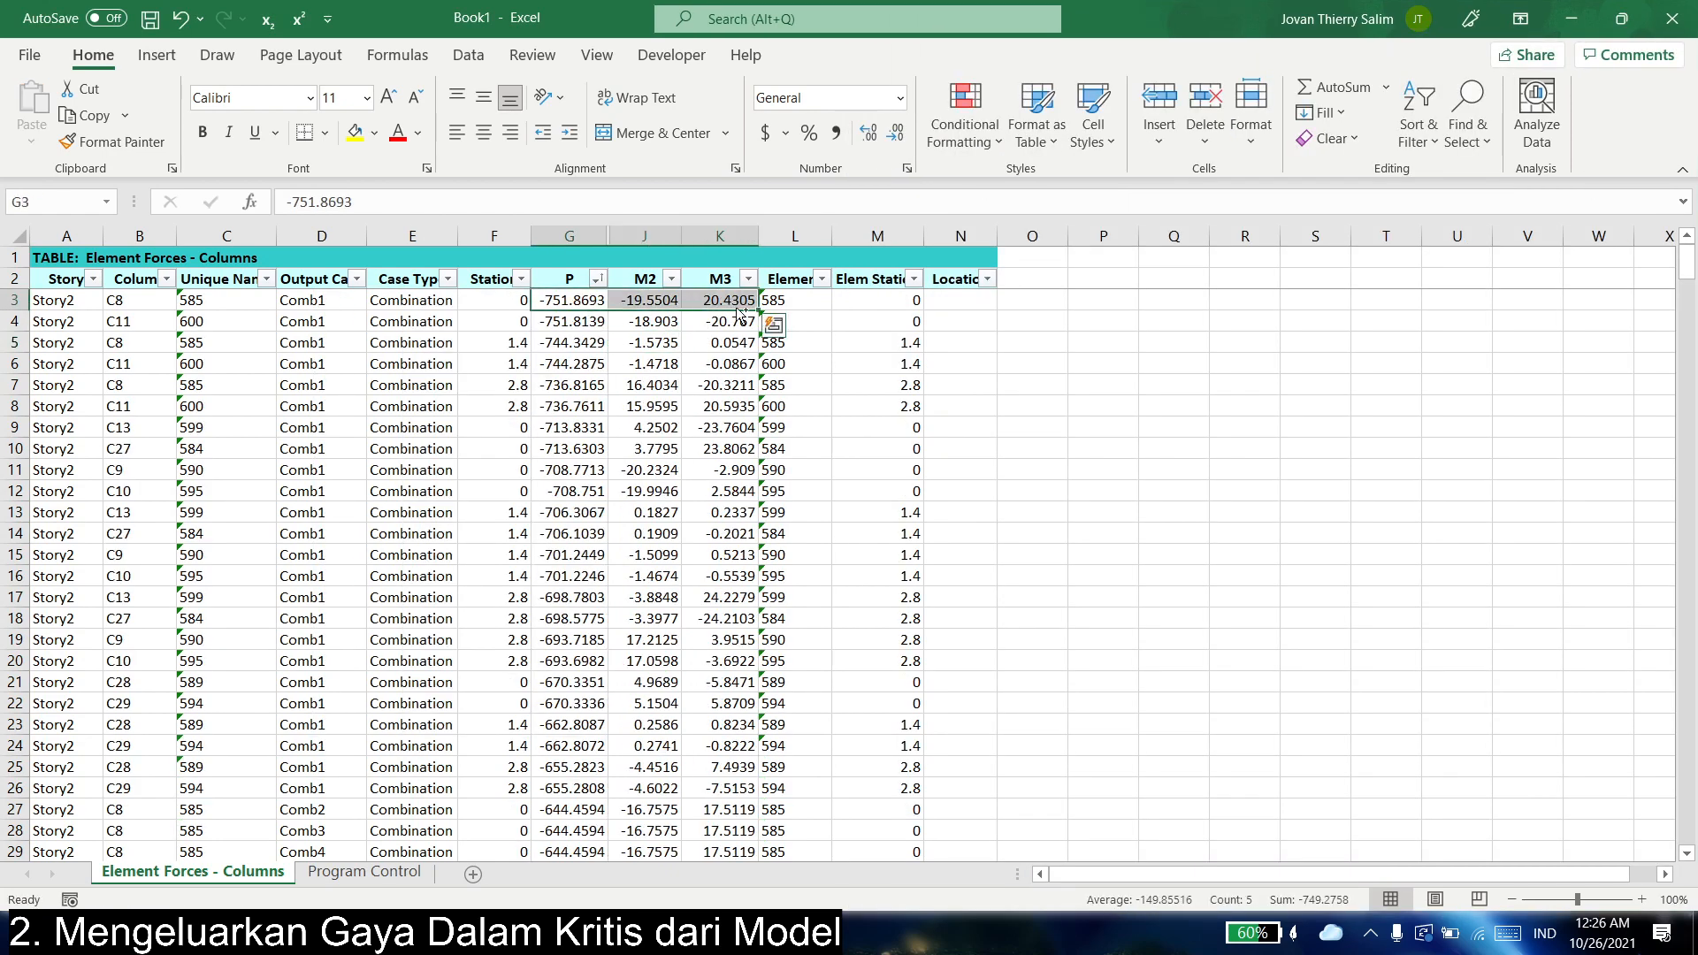
key(ctrl+c)
key(alt+Tab)
right_click(1039, 603)
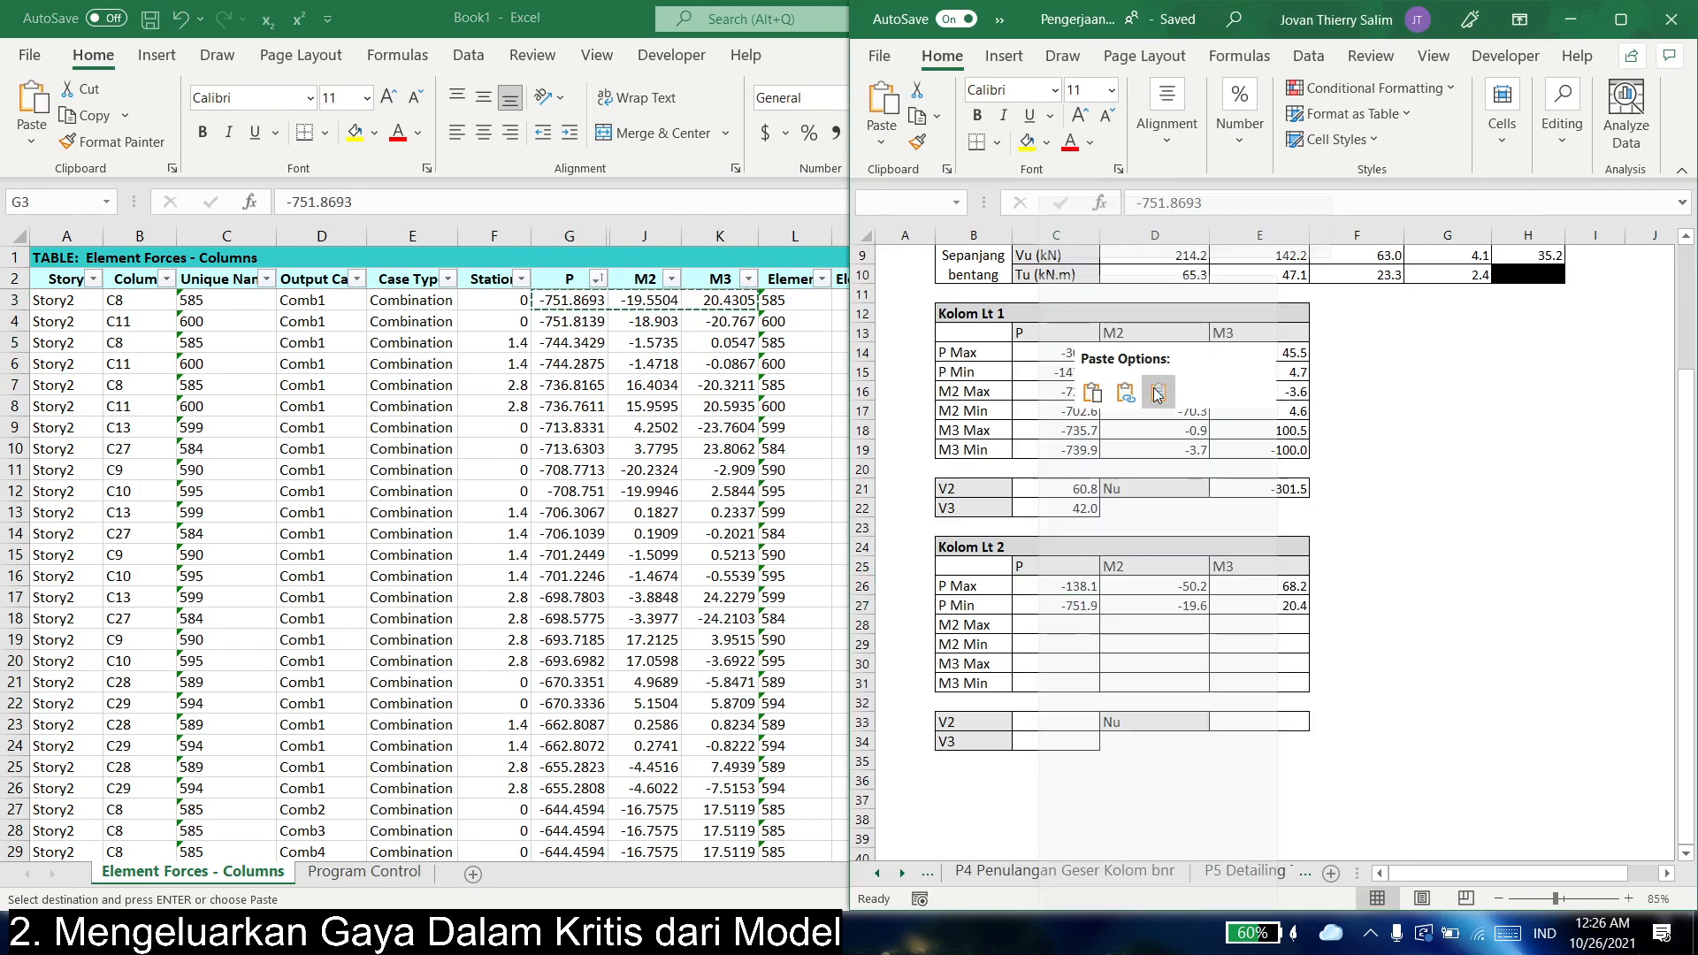
click(1157, 391)
- Sort the column forces by M2 from largest to smallest and copy the first row's P, M2 and M3 into Kolom Lt 2's M2 Max row
click(641, 298)
click(656, 283)
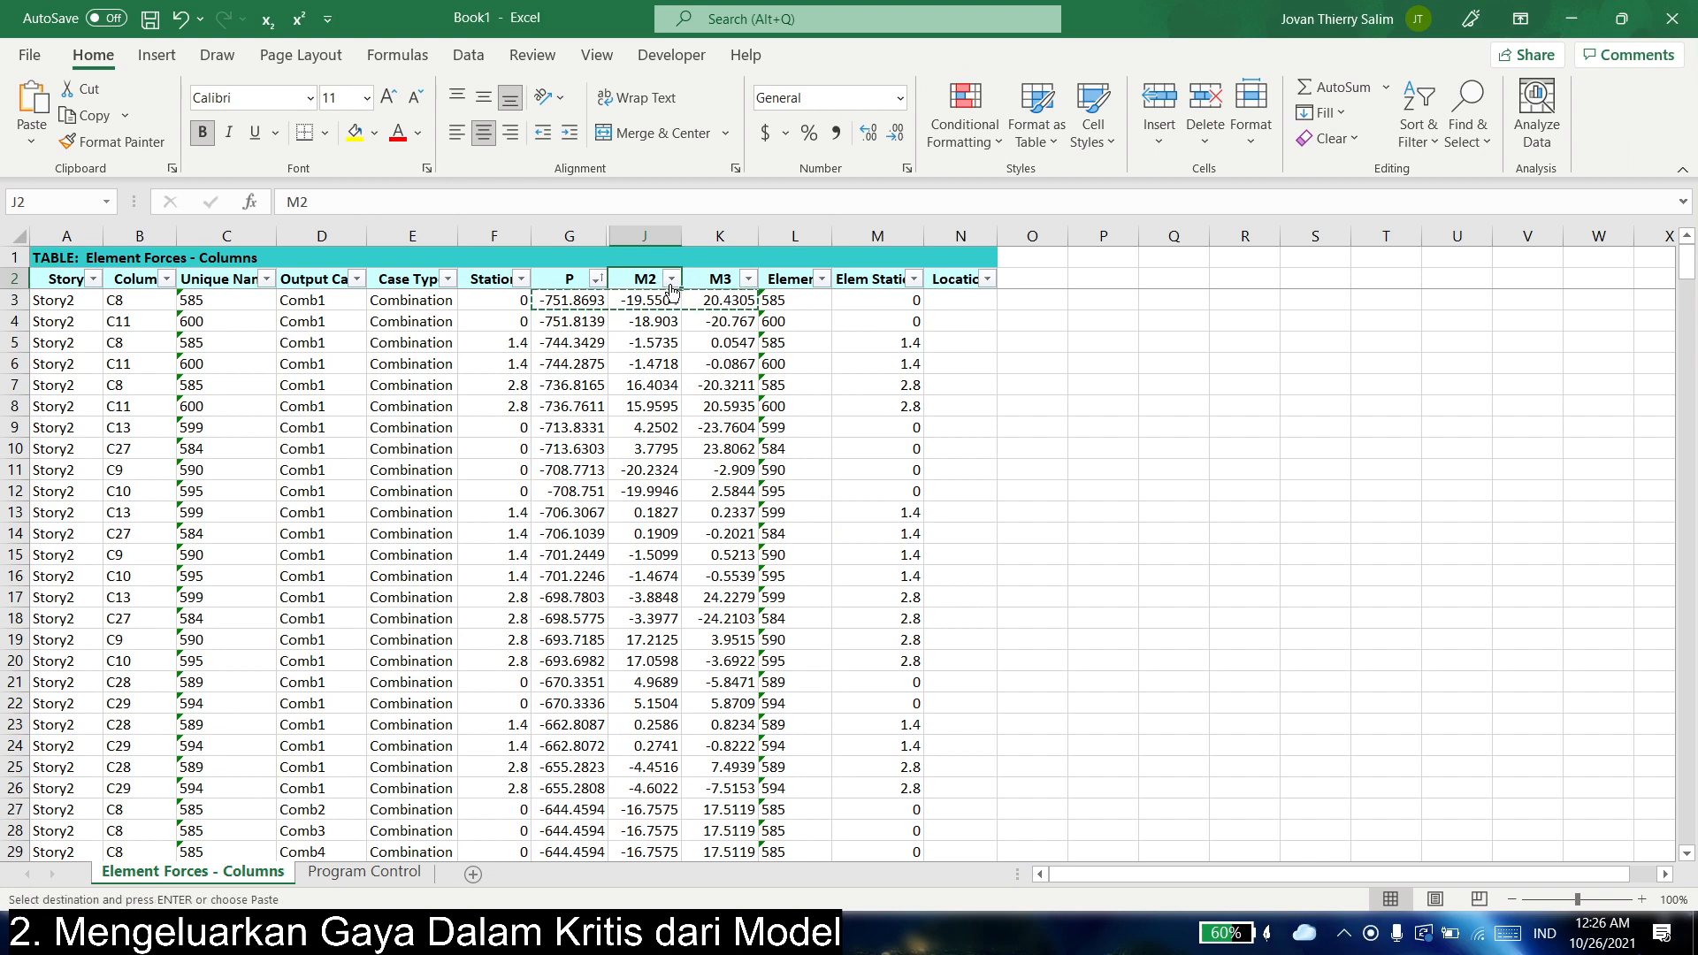
click(672, 278)
click(624, 343)
click(687, 357)
drag(587, 314, 728, 306)
key(ctrl+c)
key(alt+Tab)
click(1070, 624)
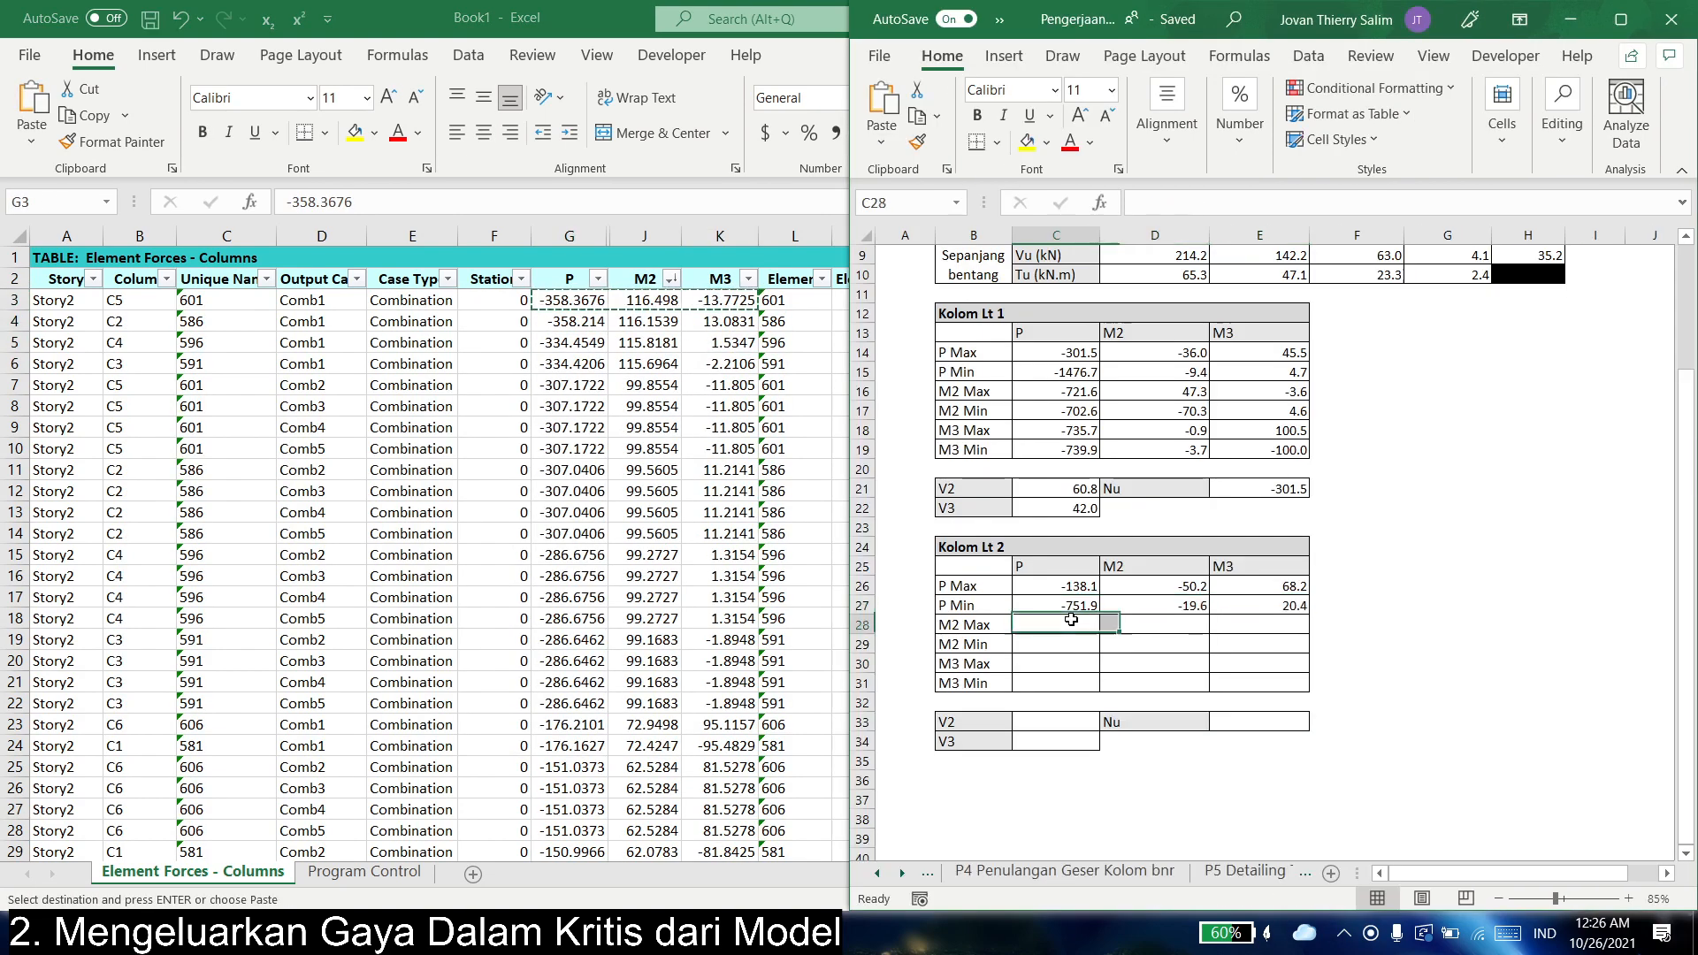
right_click(1070, 625)
click(1141, 391)
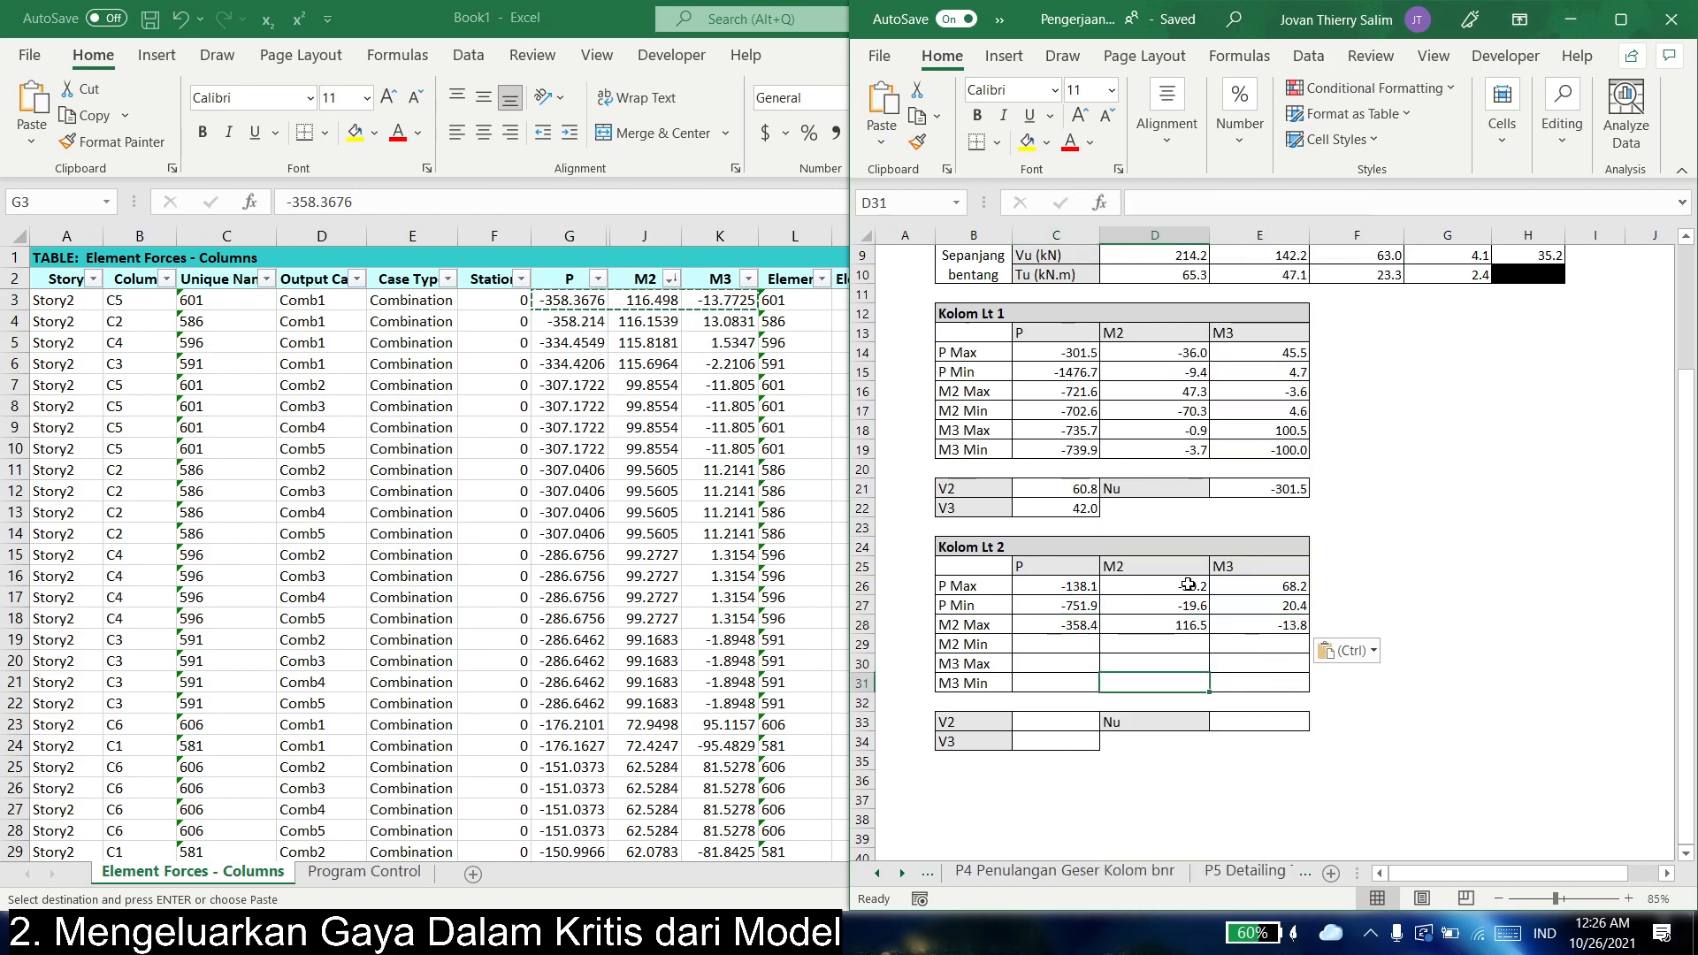
- Sort the column forces by M2 from smallest to largest and copy the first row's P, M2 and M3 into Kolom Lt 2's M2 Min row
key(alt+Tab)
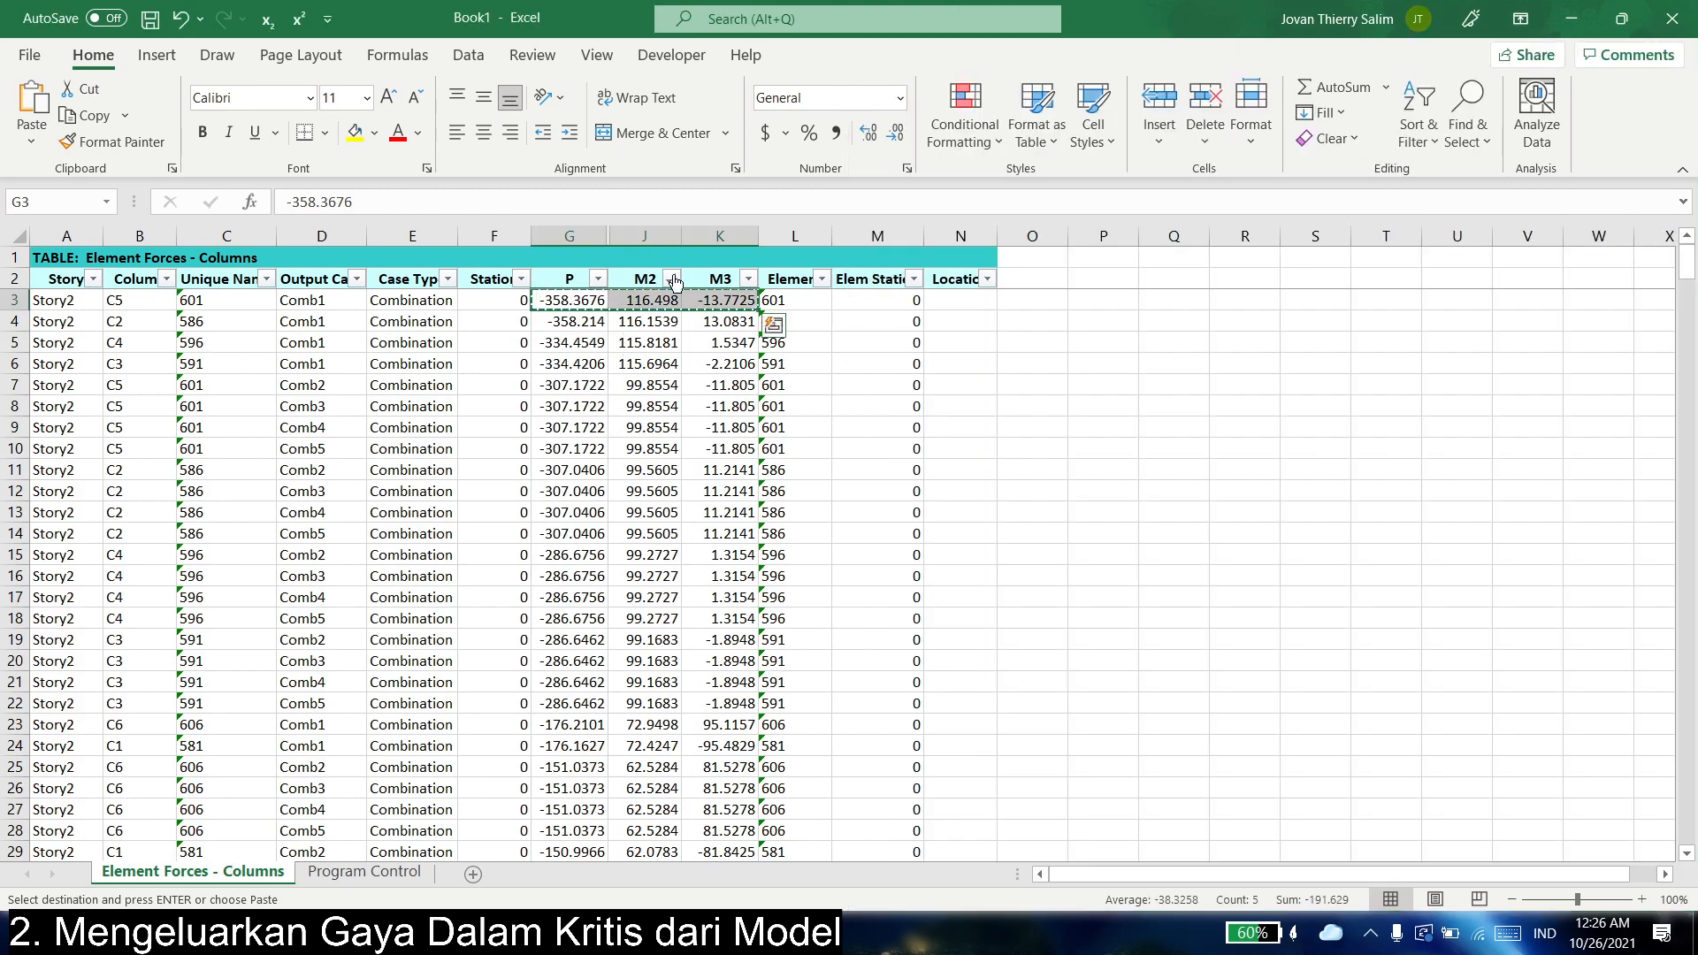
click(675, 282)
click(477, 301)
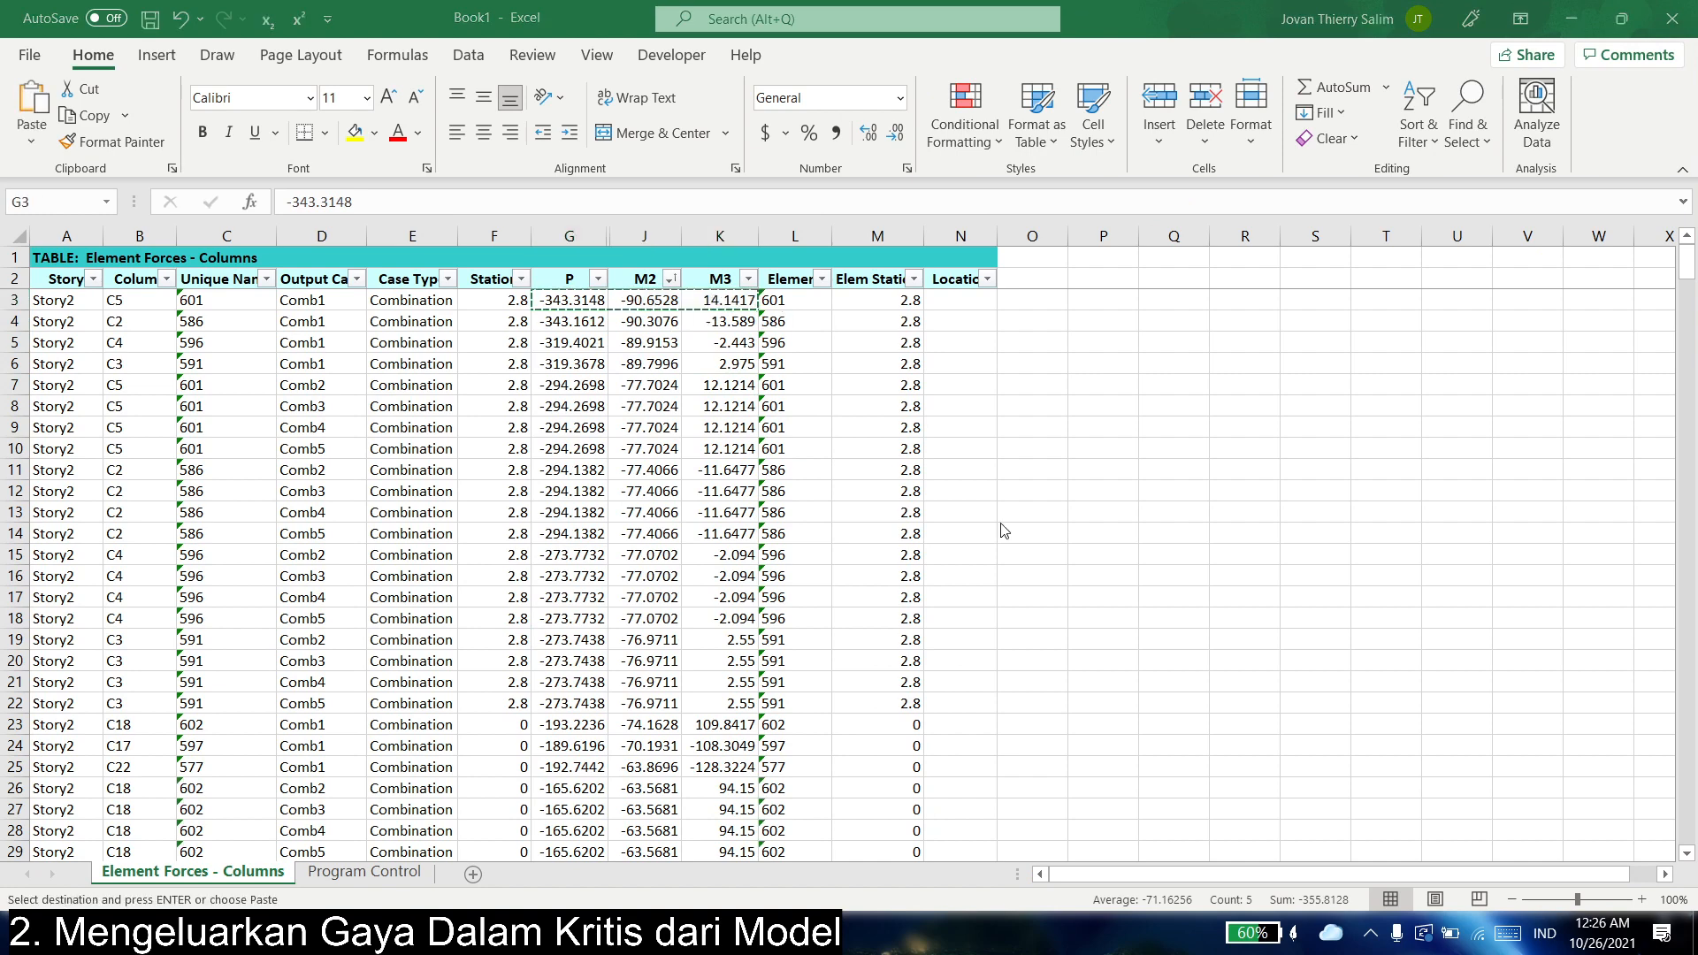
key(alt+Tab)
click(1072, 646)
right_click(1072, 645)
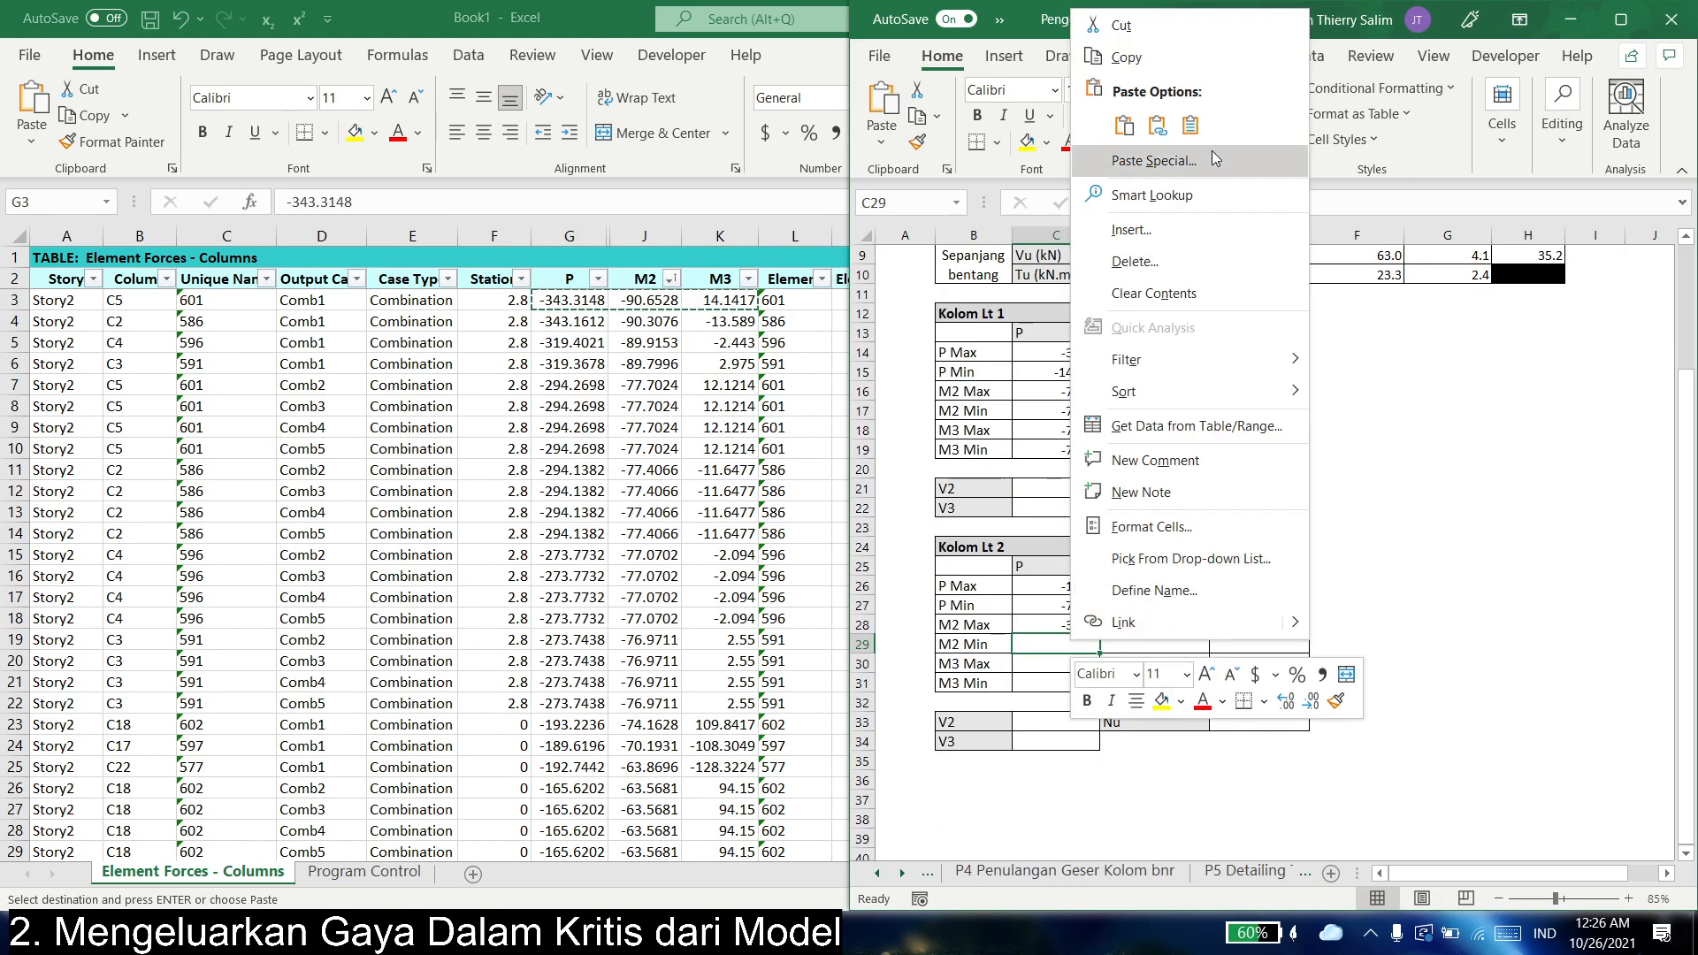
click(1157, 125)
- Sort the column forces by M3 from largest to smallest and copy the first row's P, M2 and M3 into Kolom Lt 2's M3 Max row
key(alt+Tab)
click(712, 279)
click(749, 278)
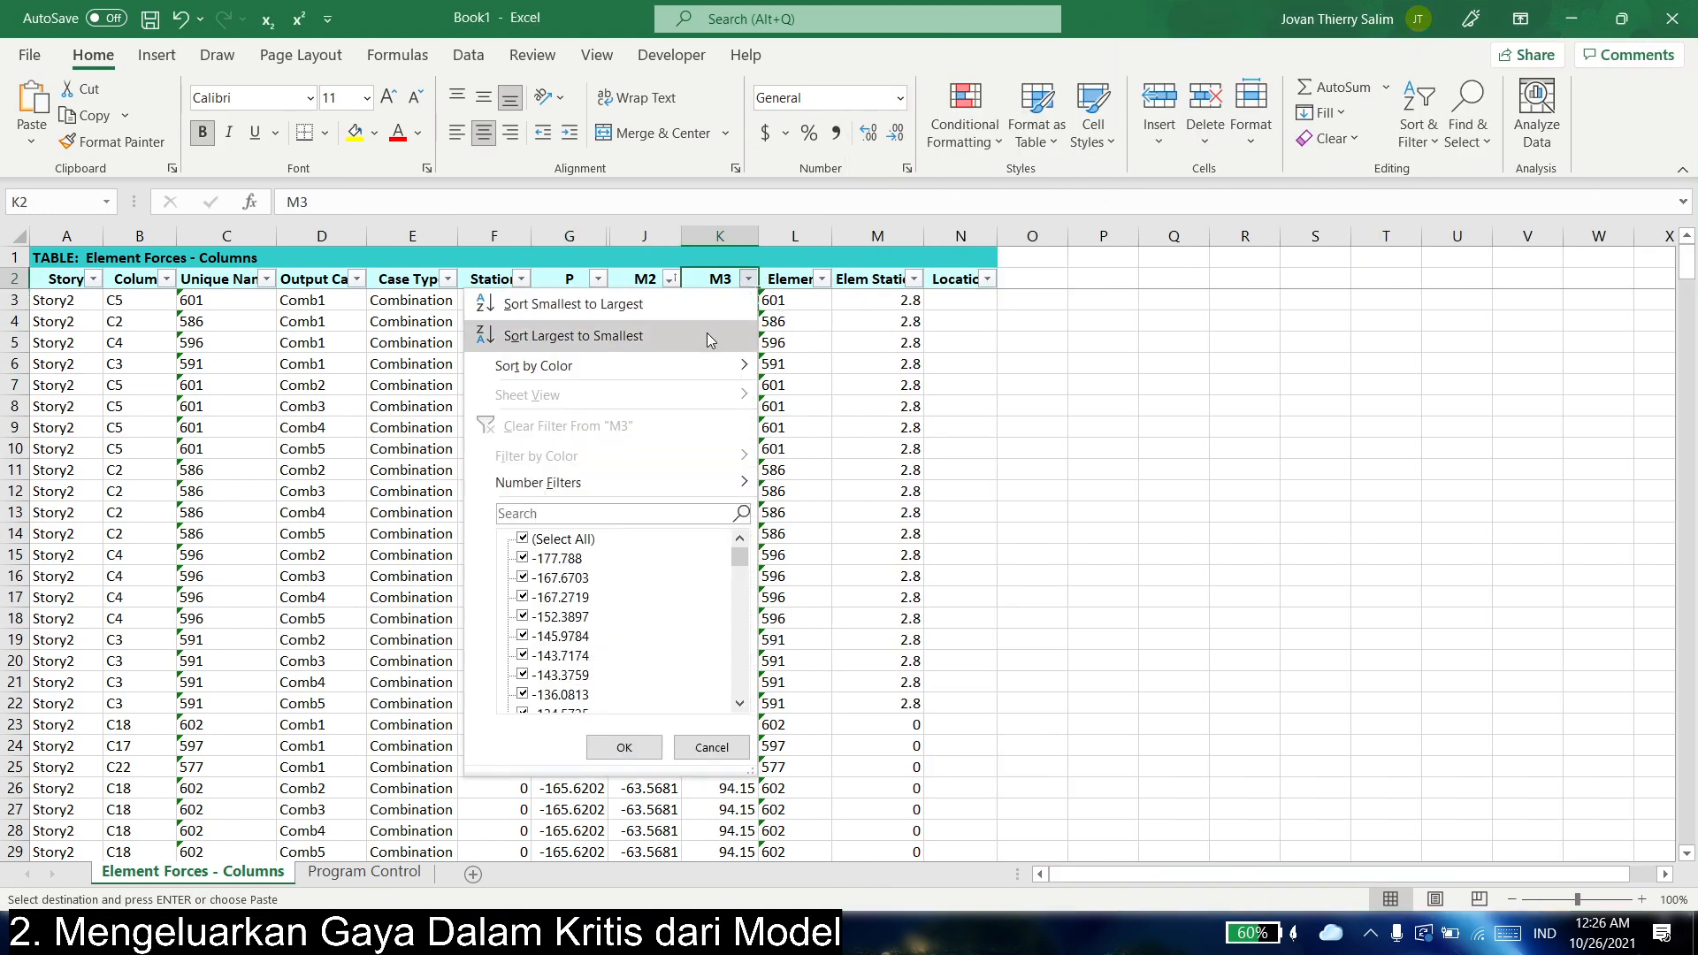
click(708, 336)
drag(573, 301, 734, 301)
key(ctrl+c)
key(alt+Tab)
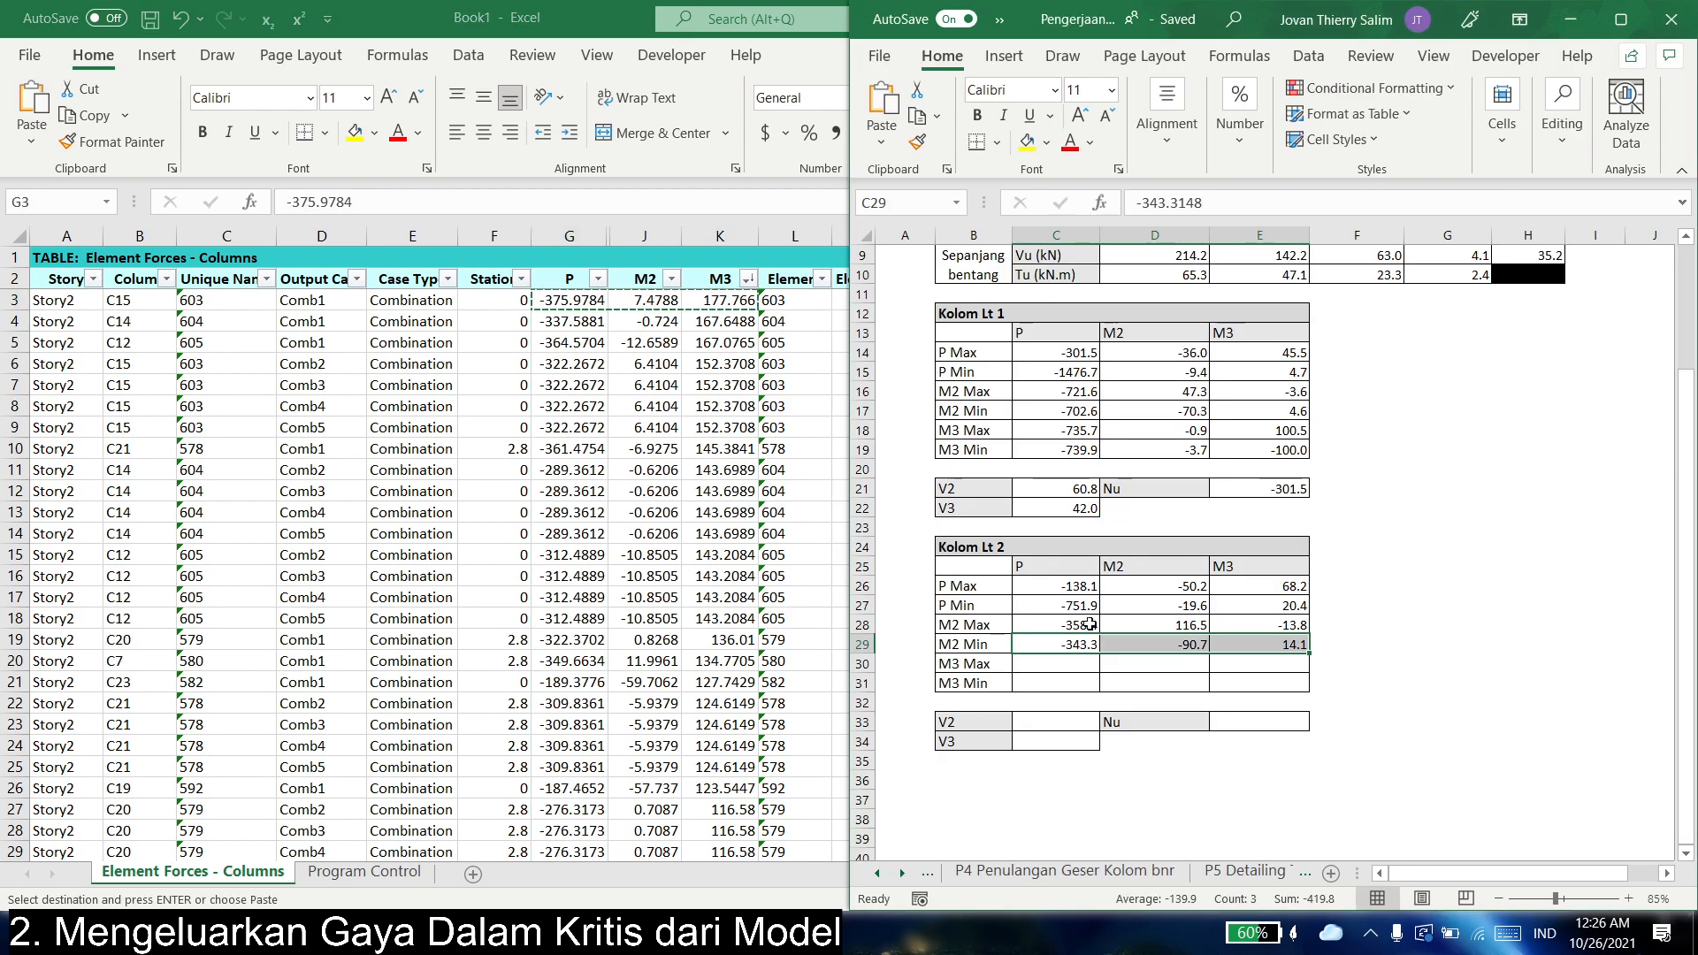
click(1059, 668)
right_click(1063, 668)
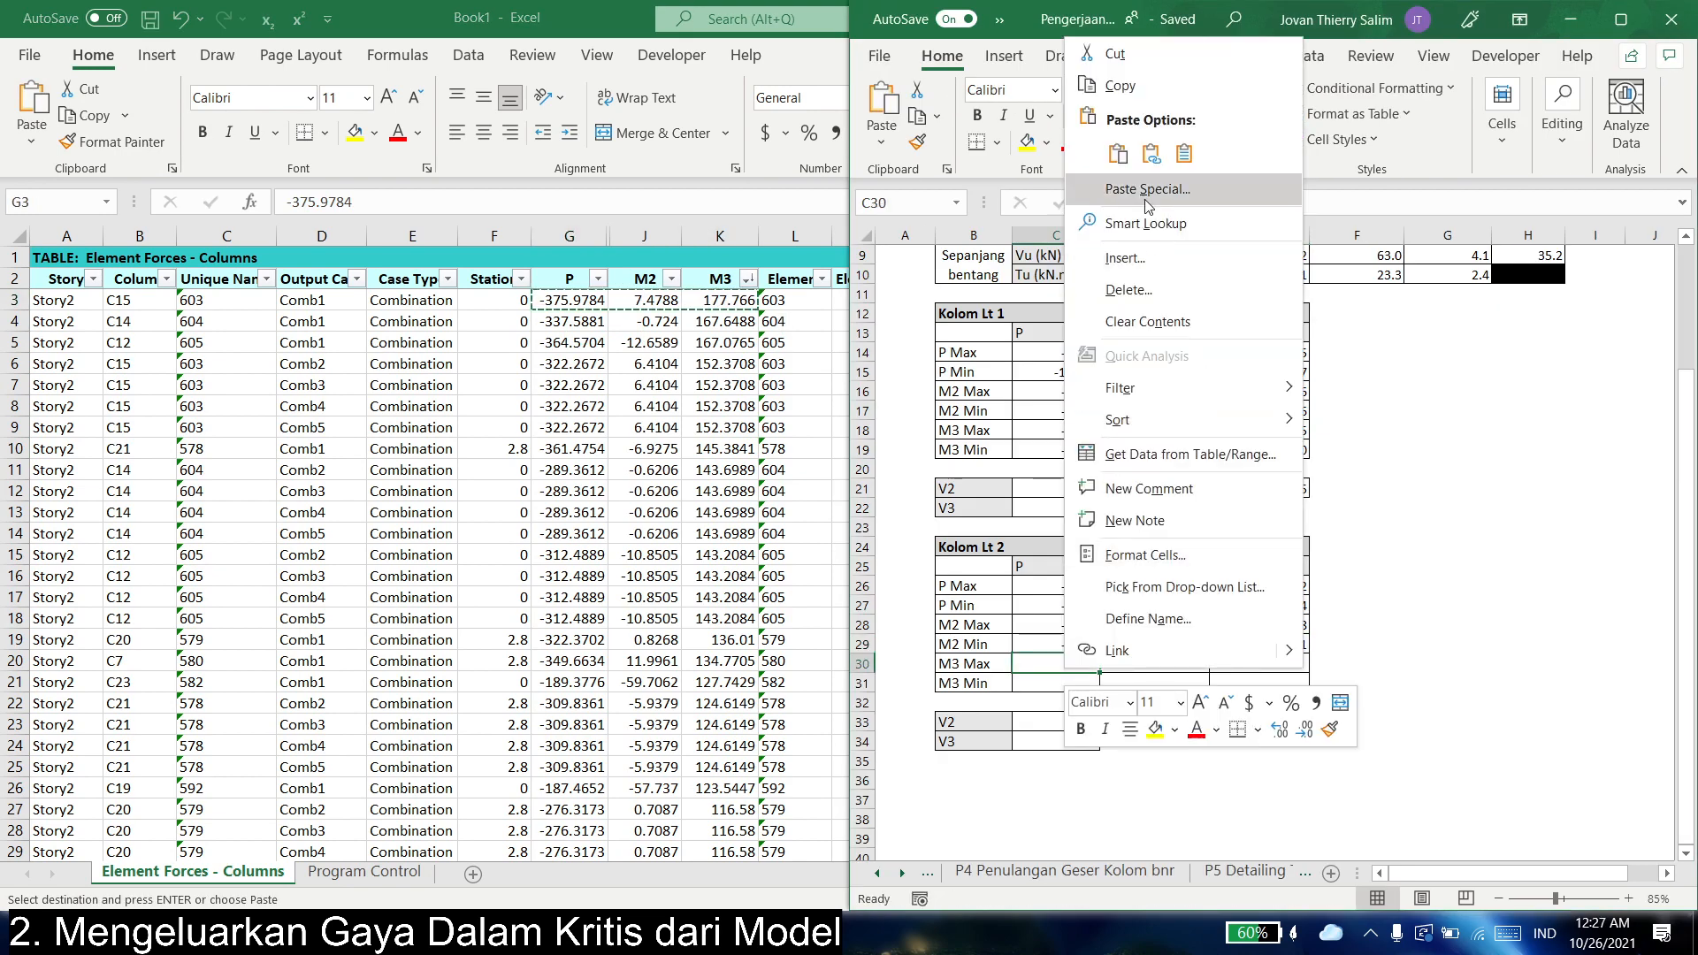
click(1141, 146)
- Sort the column forces by M3 from smallest to largest and copy the first row's P, M2 and M3 into Kolom Lt 2's M3 Min row
key(alt+Tab)
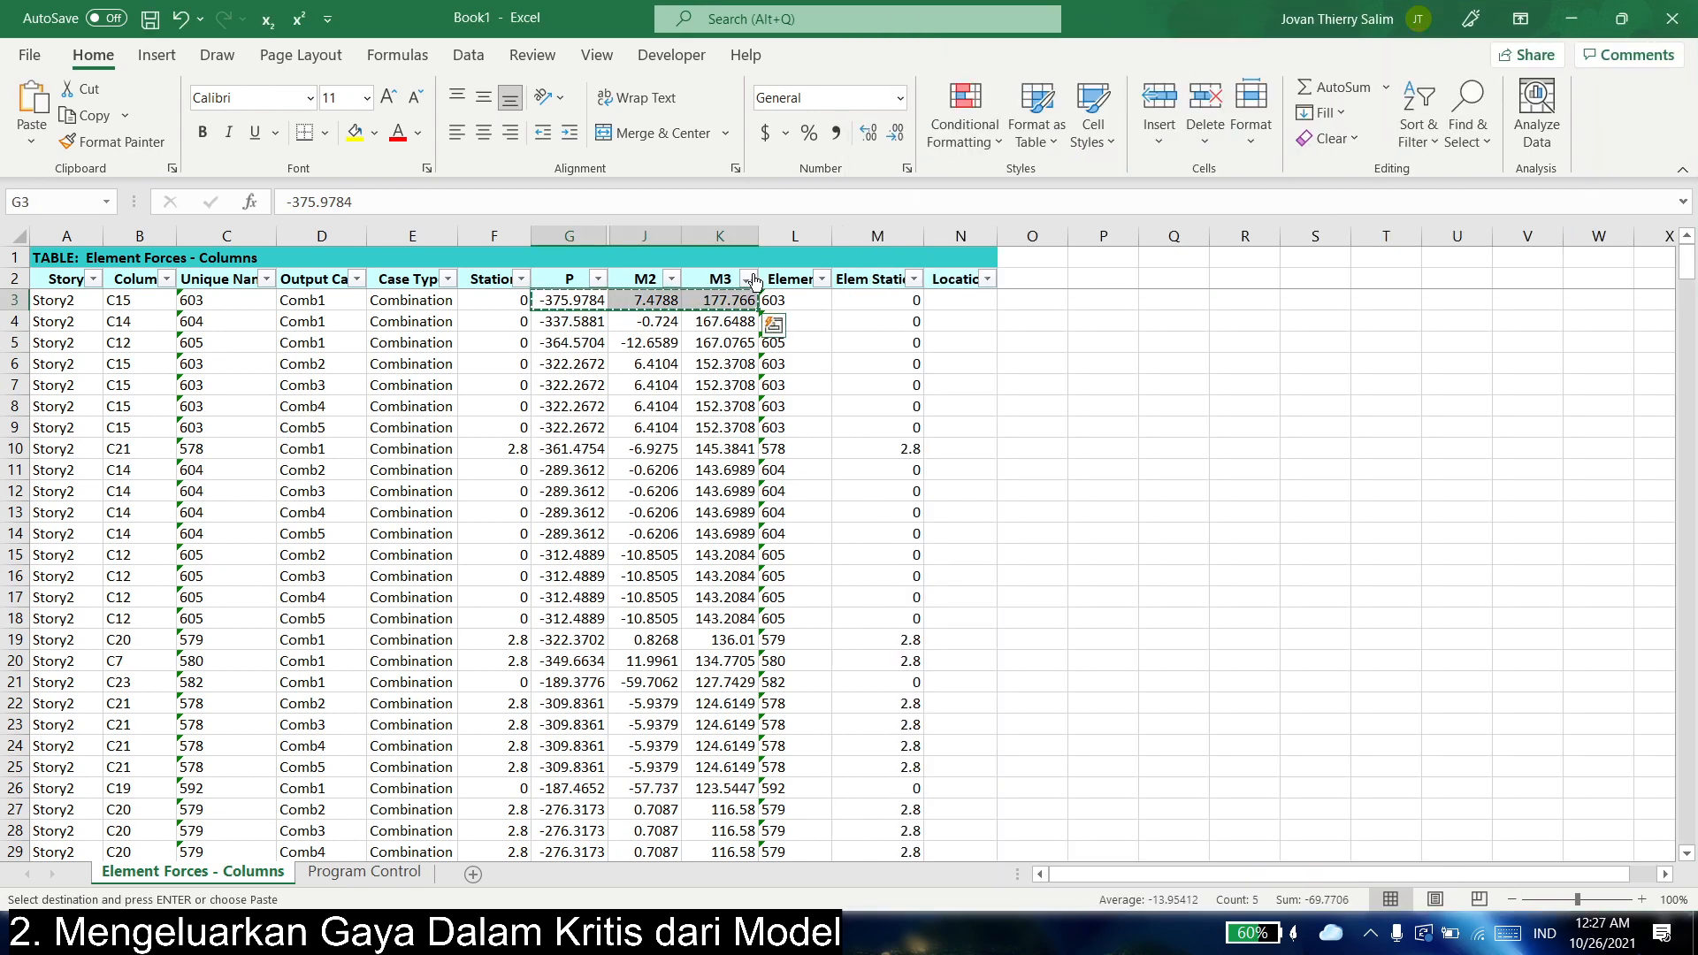
click(752, 280)
click(726, 306)
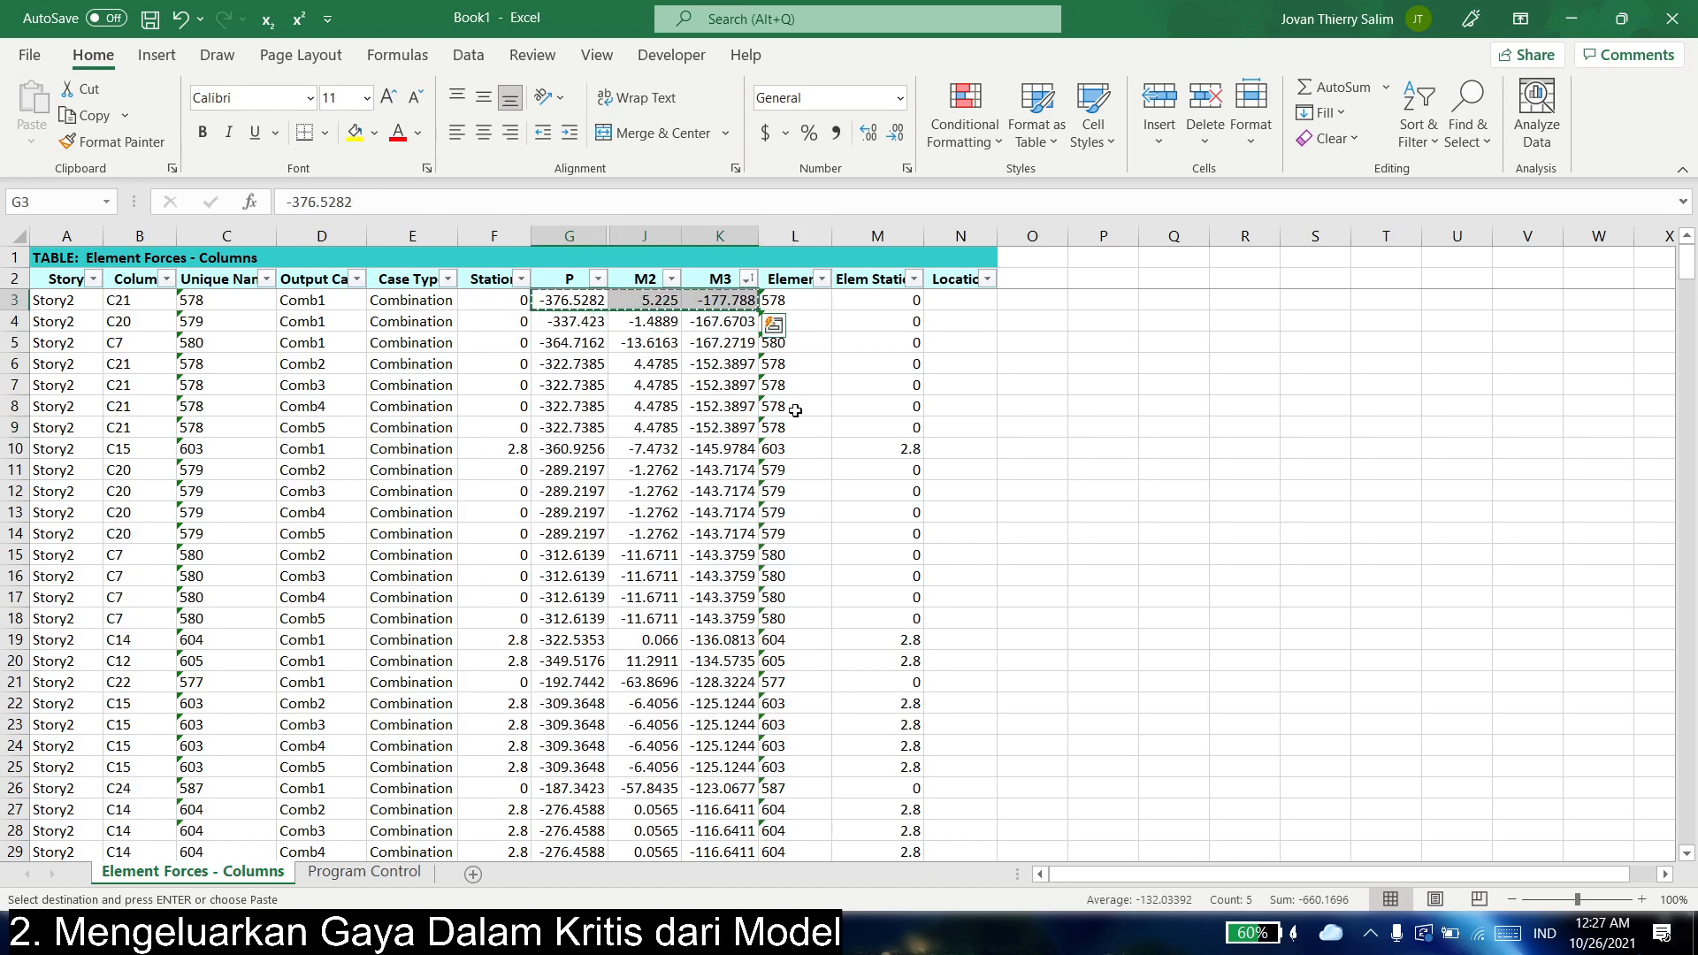
key(alt+Tab)
click(1057, 682)
right_click(1062, 682)
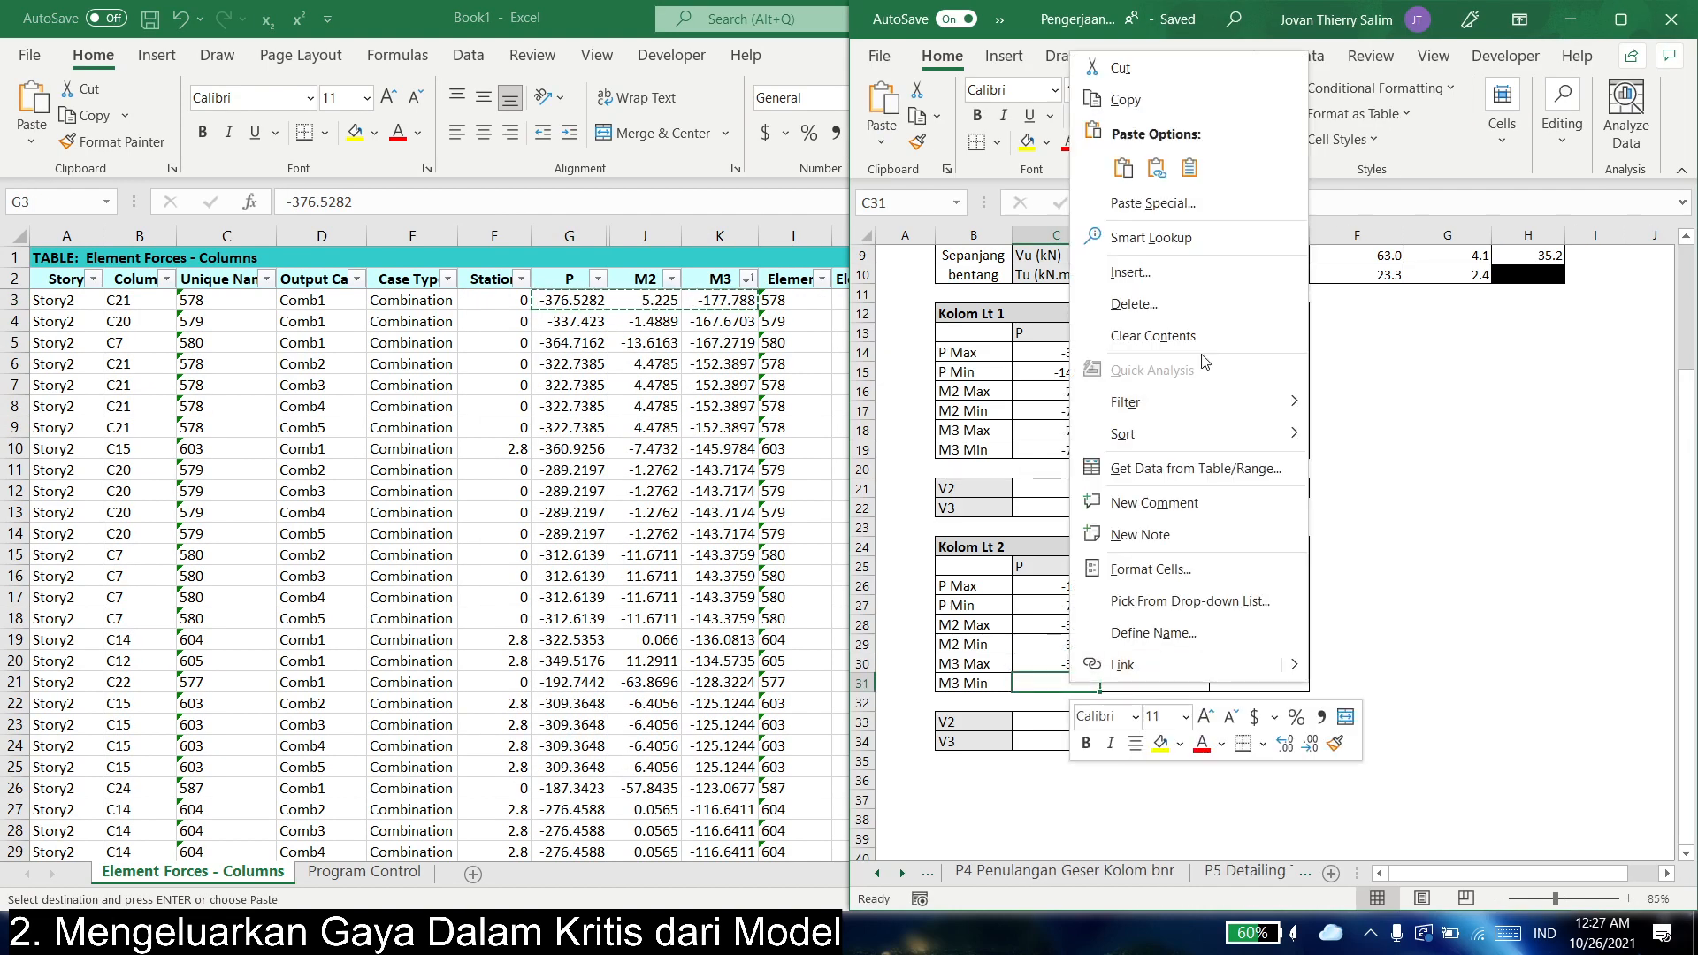
click(1194, 162)
- Unhide the V2 and V3 columns between P and M2 in the column forces table
key(alt+Tab)
drag(597, 232, 645, 234)
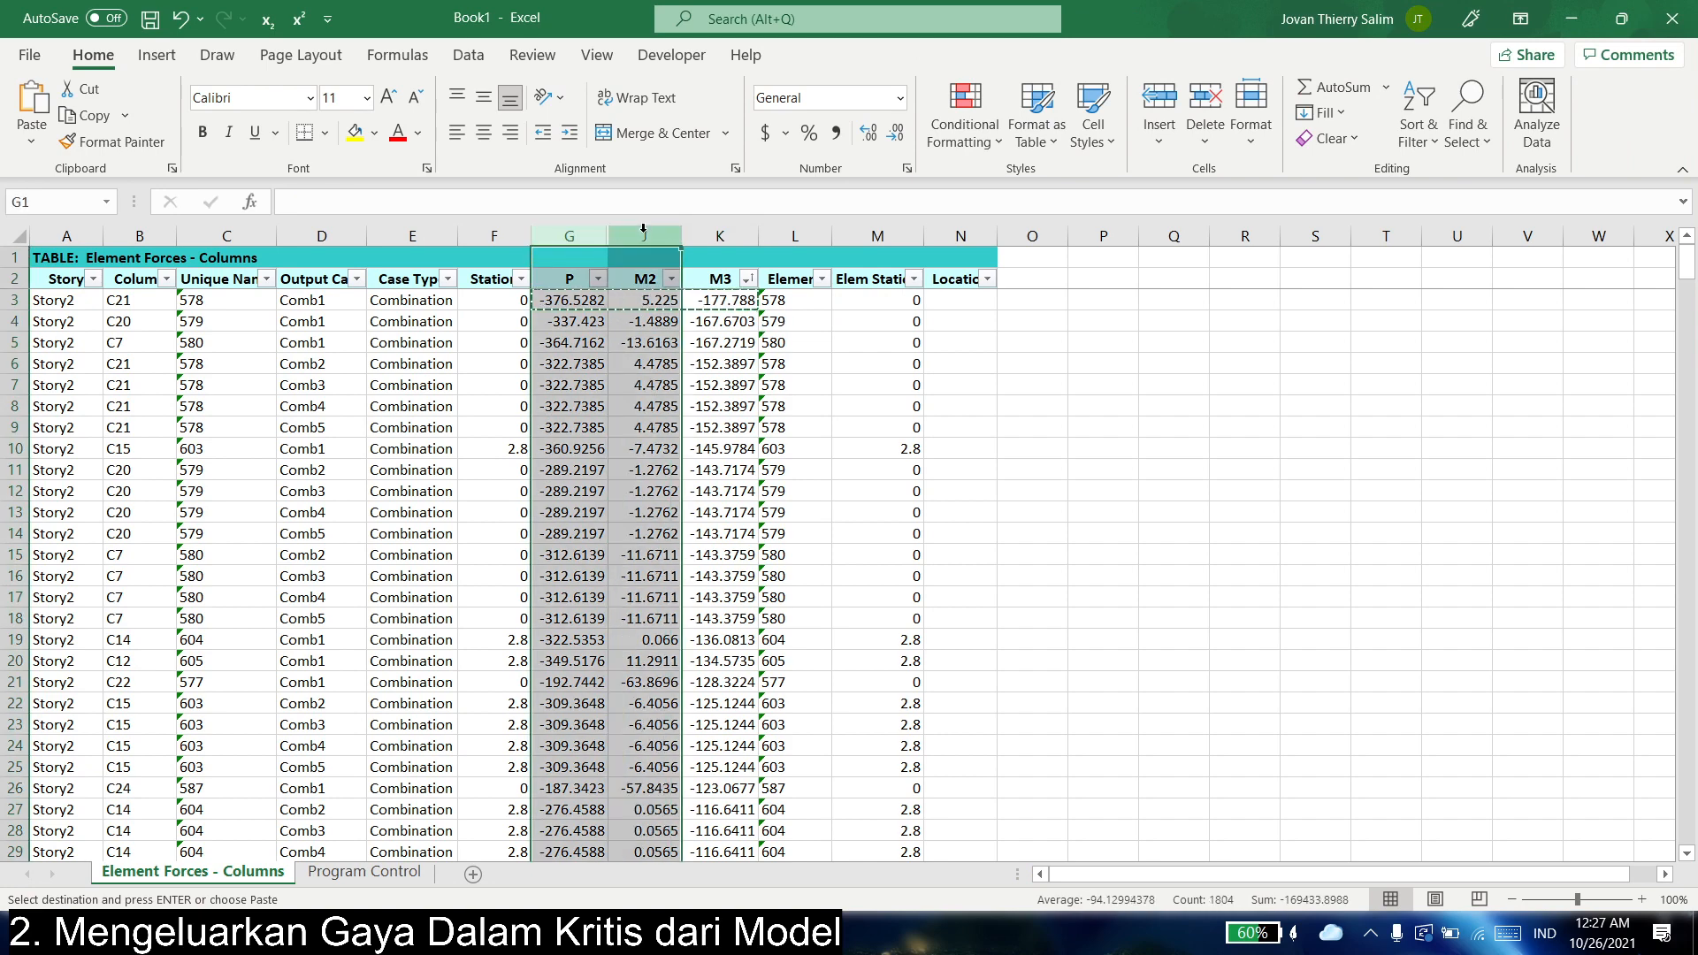
right_click(645, 233)
click(708, 610)
click(665, 637)
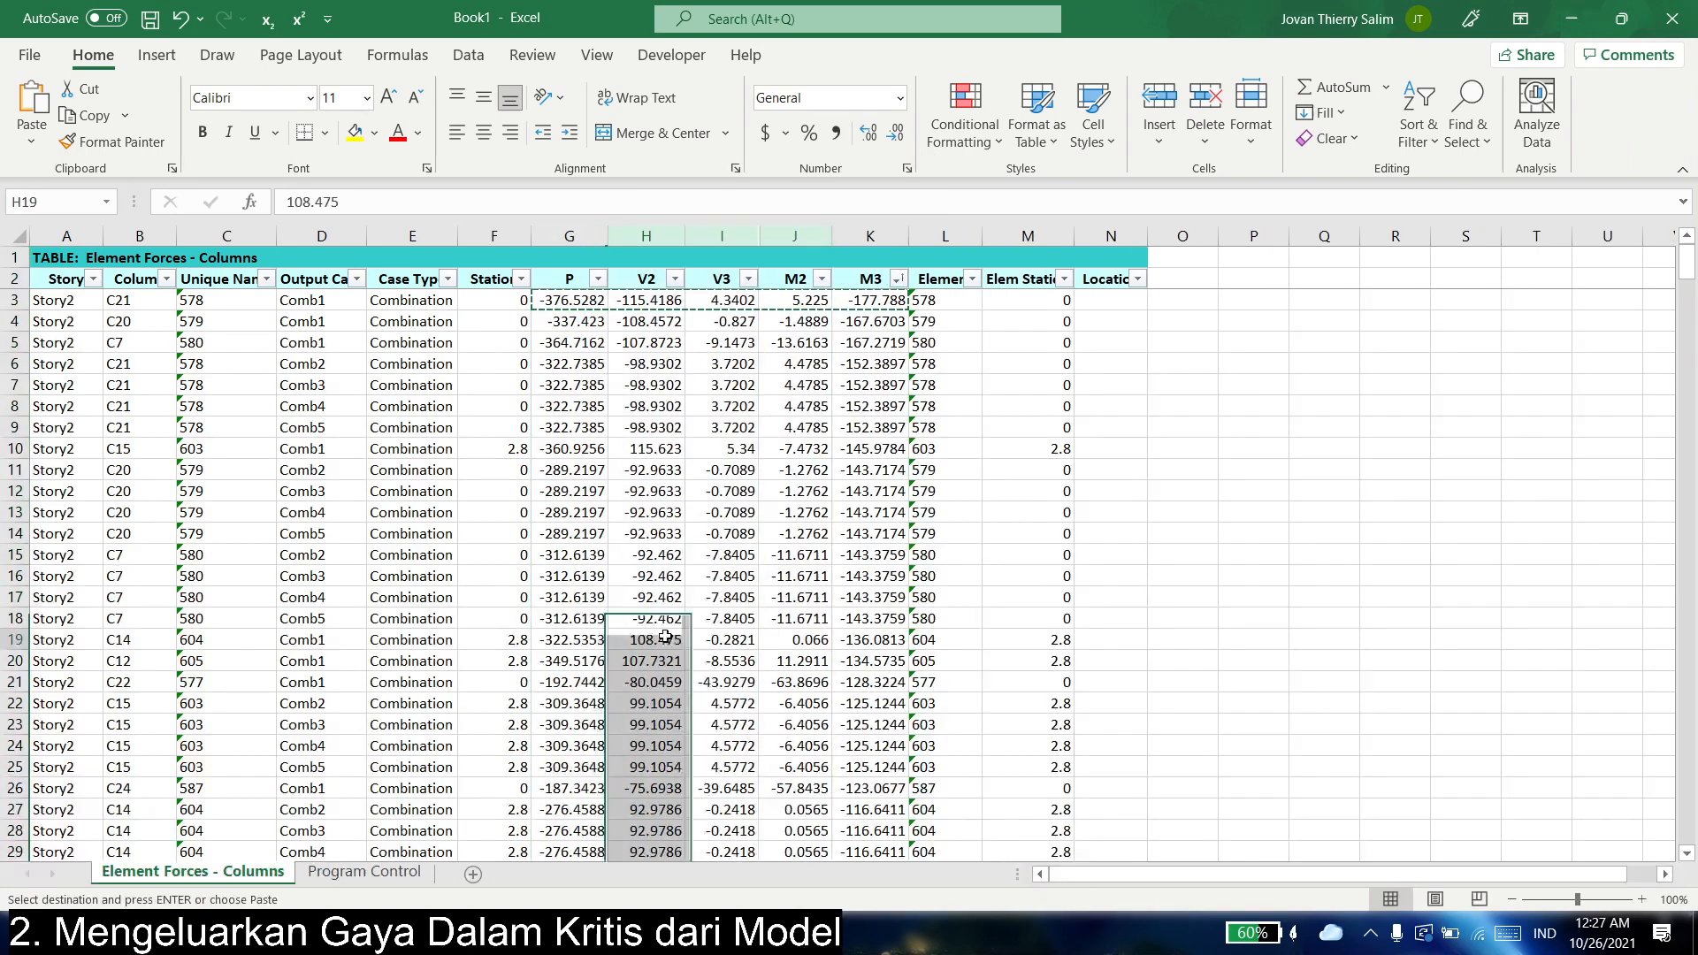
- Sort the column forces by V2 from largest to smallest and copy the top V2 value into Kolom Lt 2's V2 cell
click(675, 279)
click(675, 279)
click(675, 279)
click(500, 335)
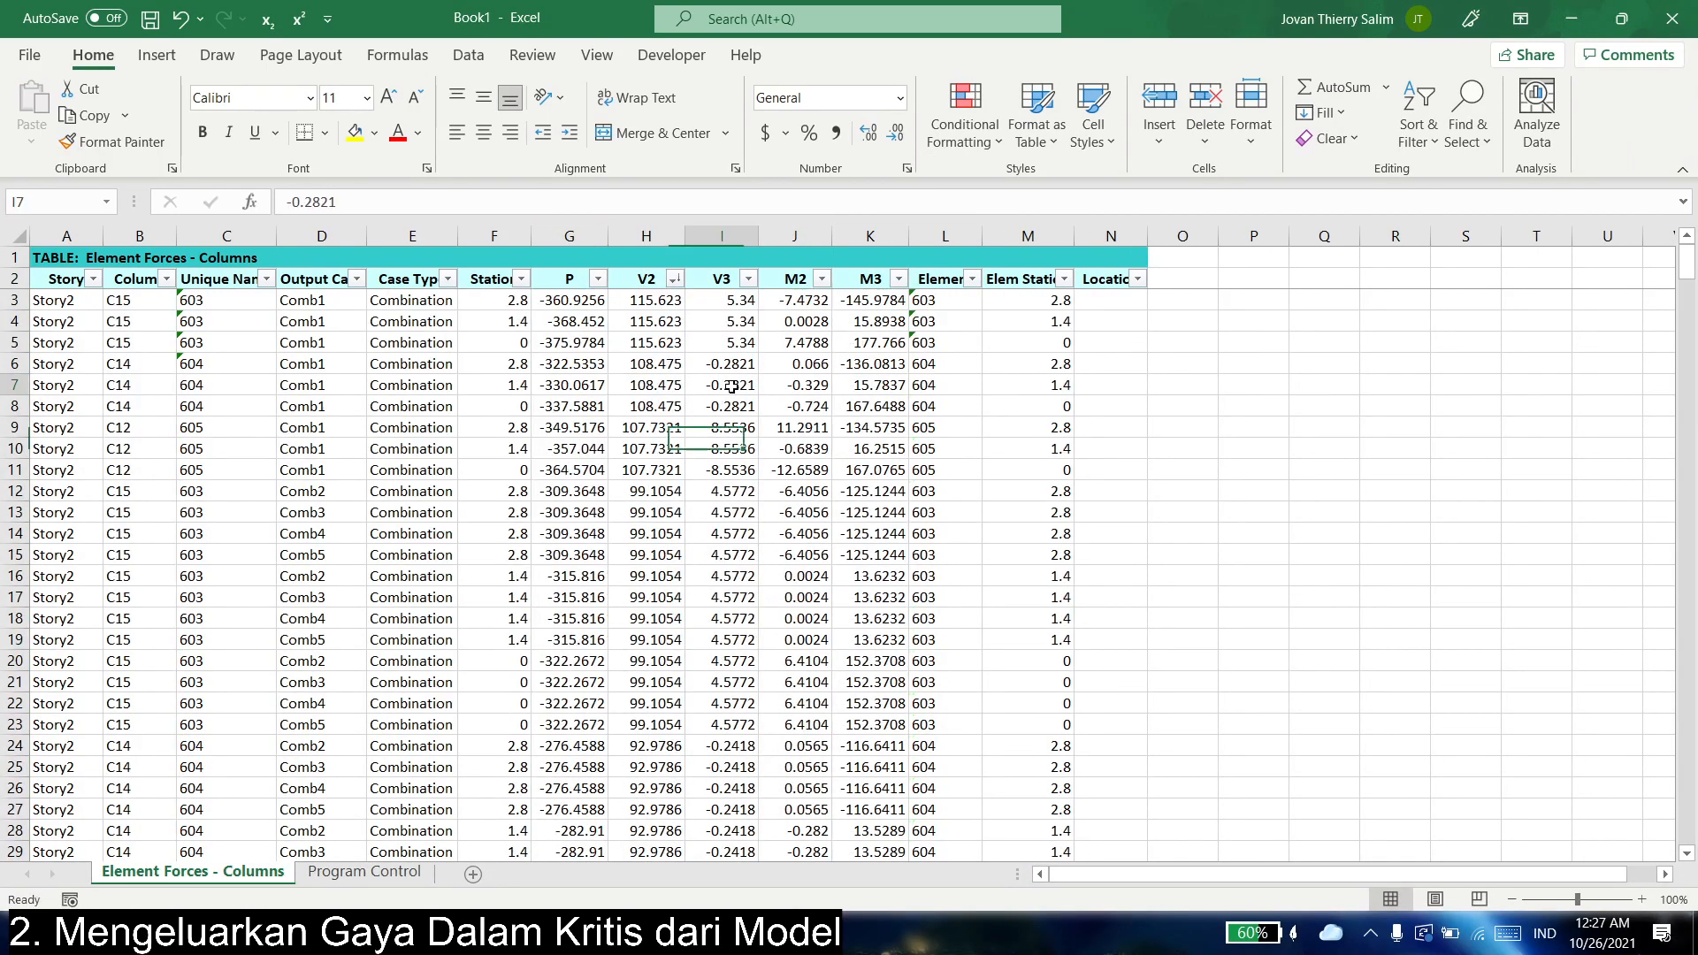
click(647, 299)
key(ctrl+c)
key(alt+Tab)
right_click(1059, 722)
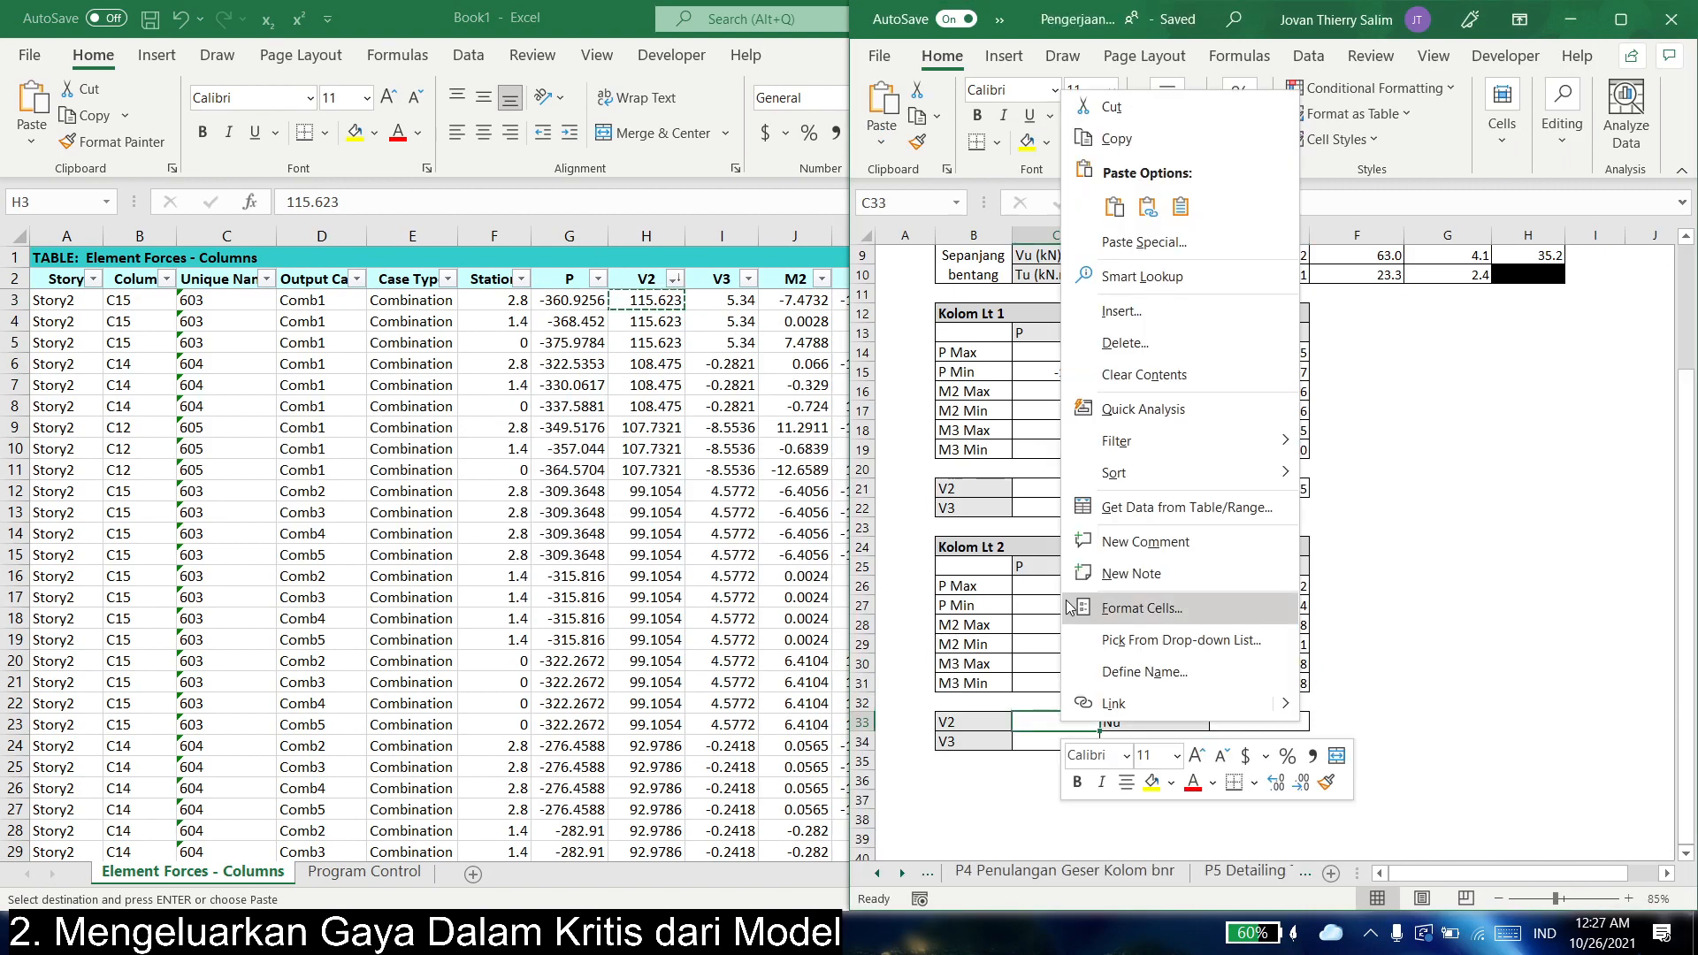
click(1181, 210)
- Sort the column forces by V2 from smallest to largest to check the most negative shear
click(698, 337)
click(675, 279)
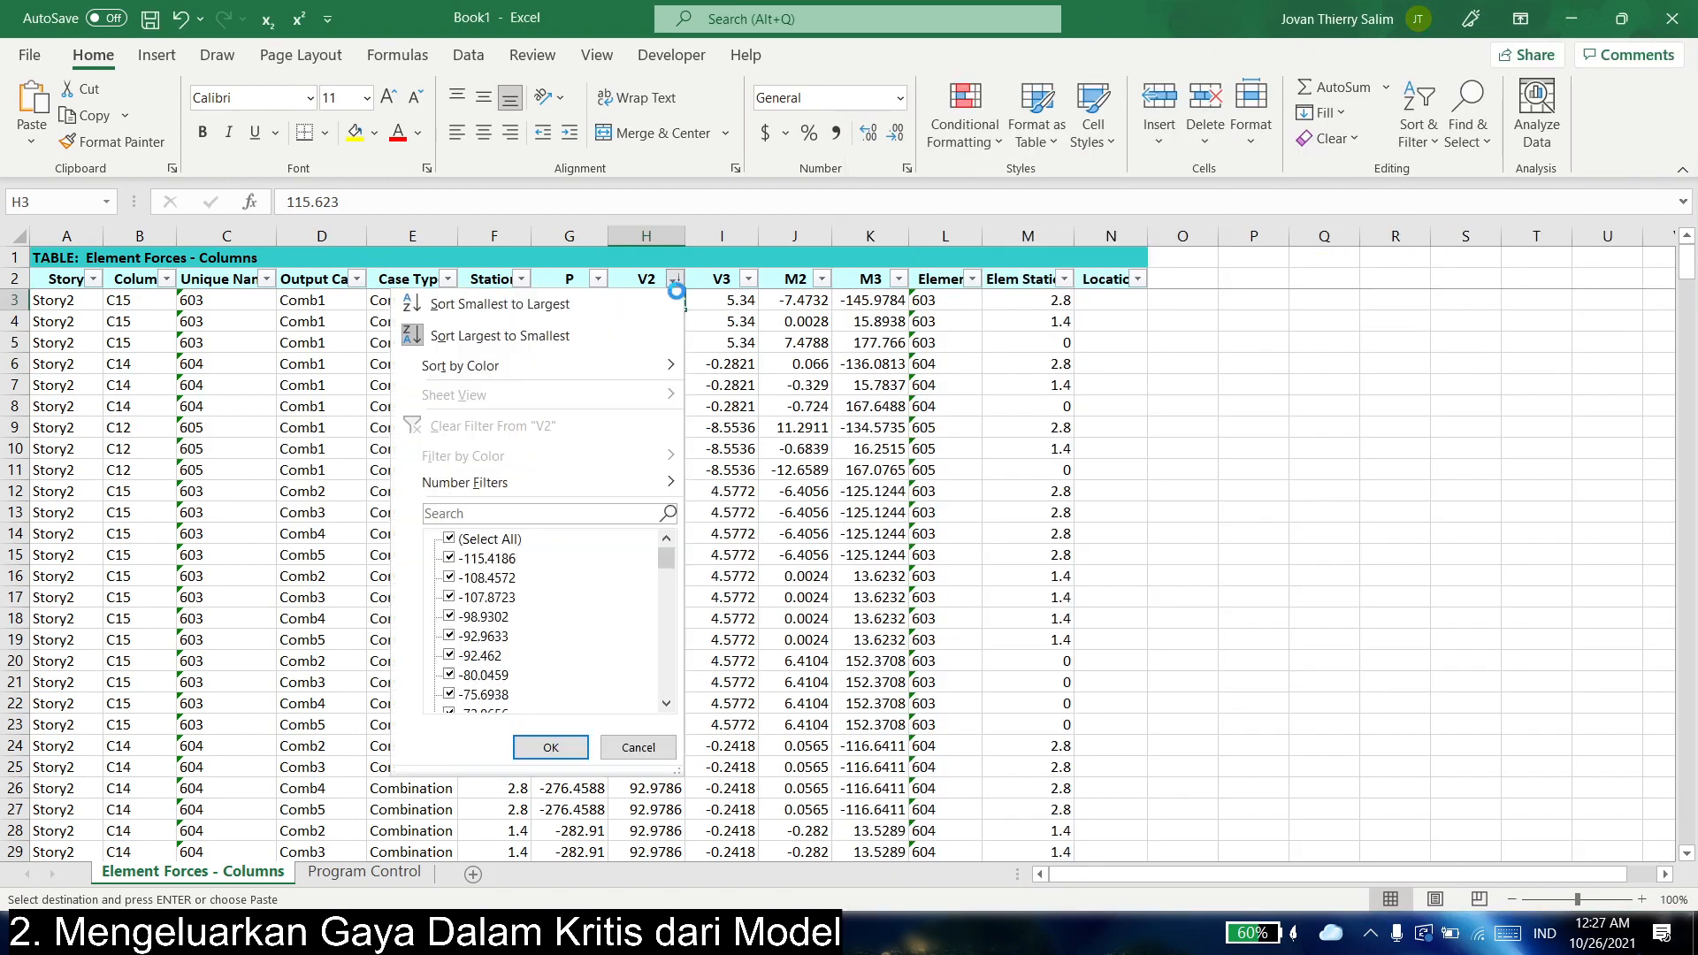
click(593, 301)
click(734, 424)
click(671, 303)
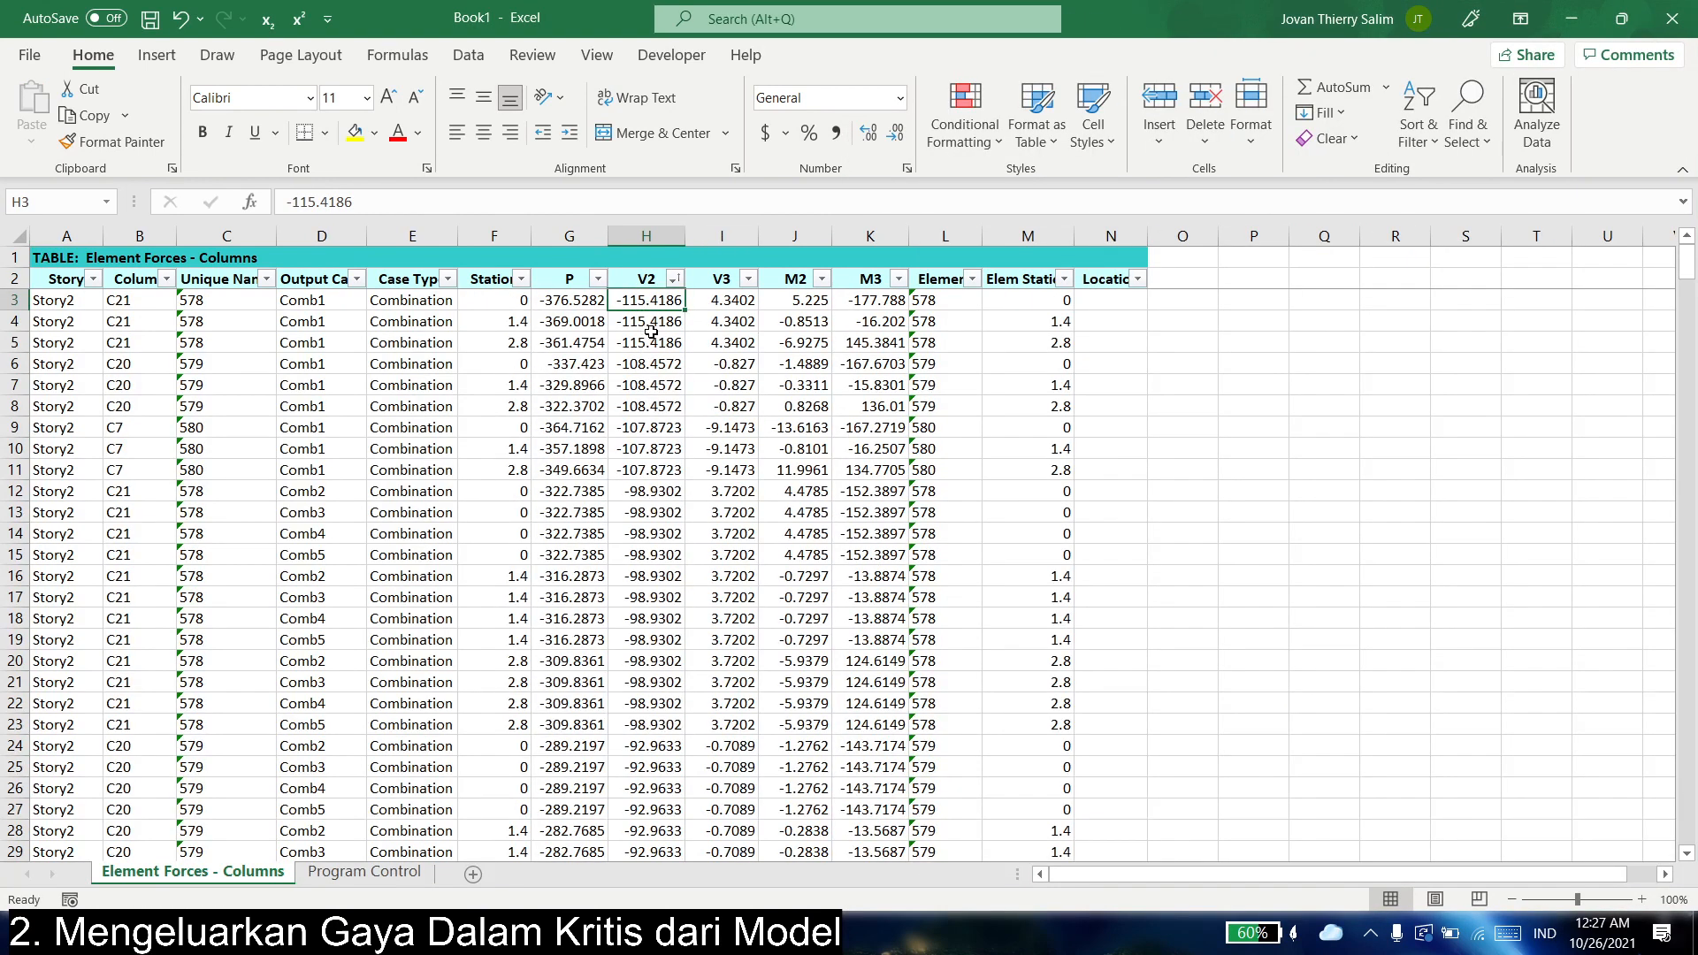
- Sort the column forces by V3 from largest to smallest and copy the top V3 value into Kolom Lt 2's V3 cell
click(748, 279)
click(584, 326)
click(722, 299)
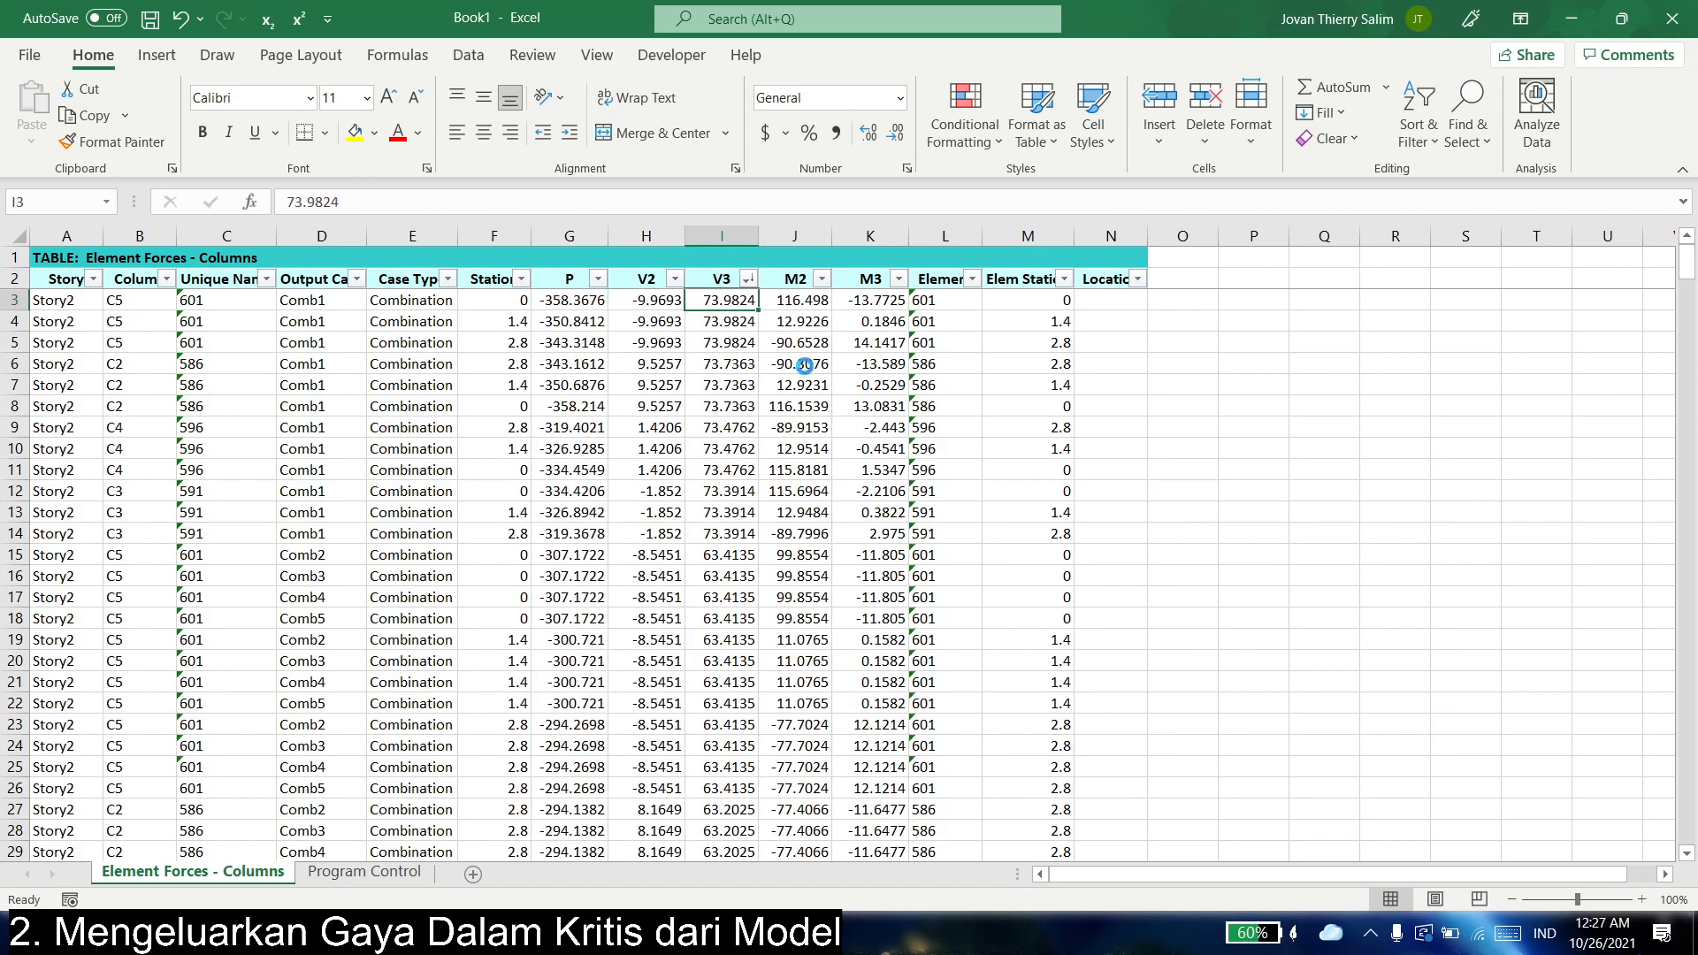
key(ctrl+c)
key(alt+Tab)
click(1058, 753)
right_click(1051, 744)
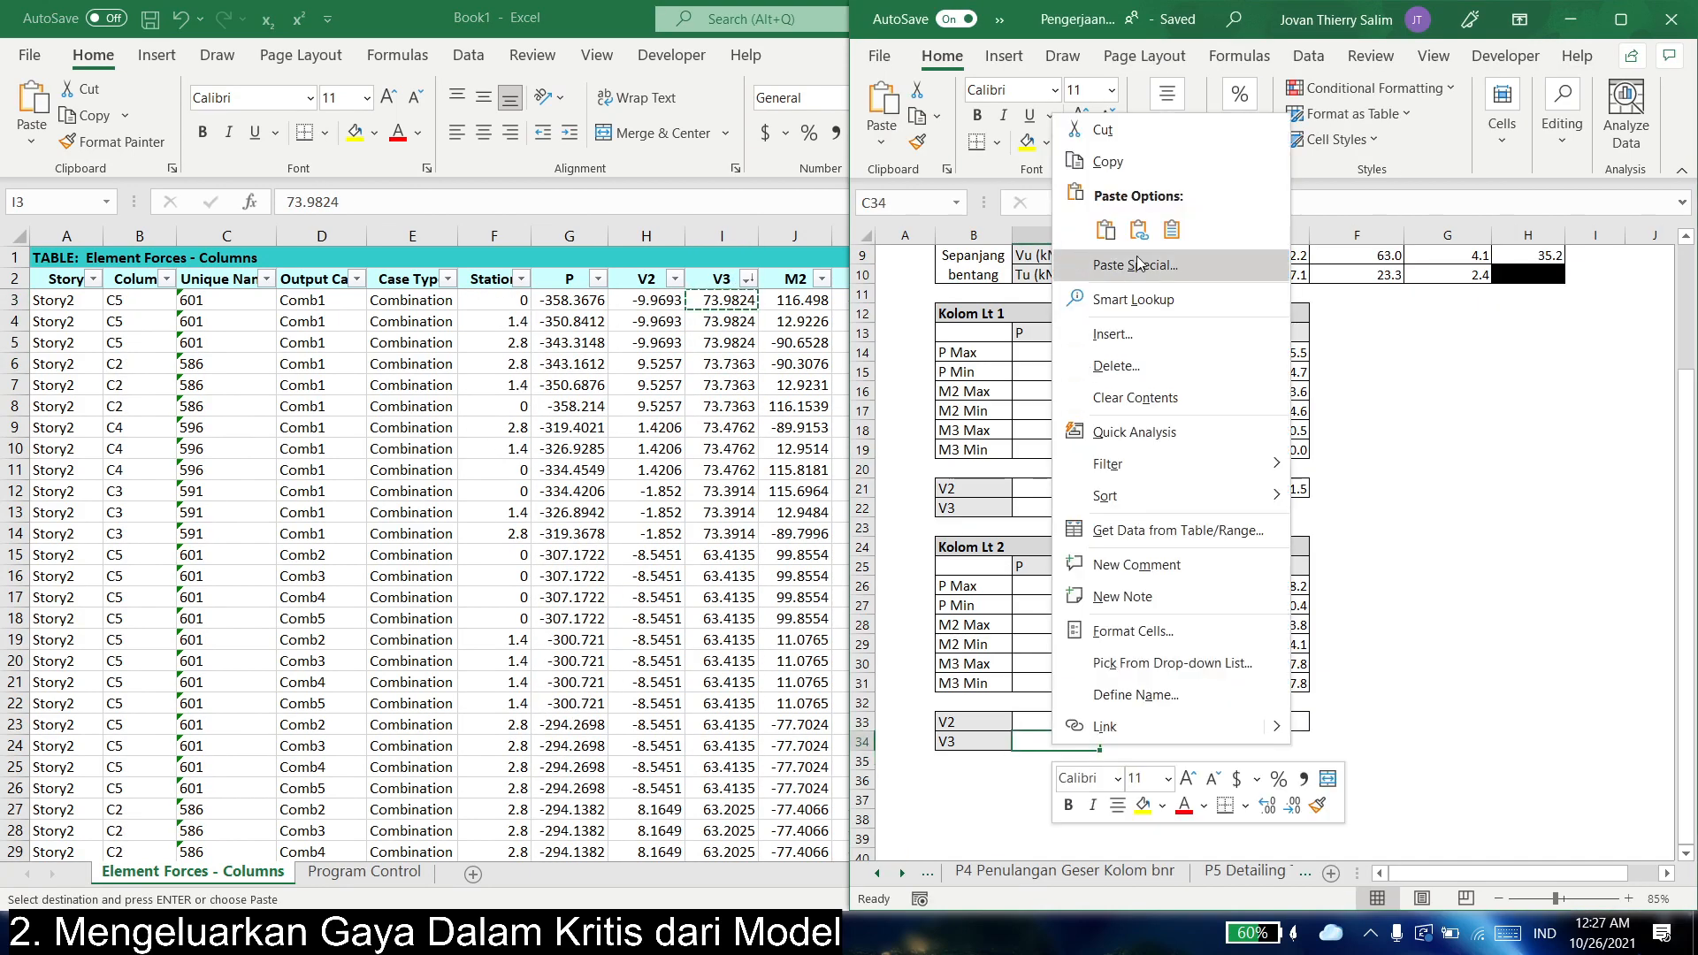
click(1141, 231)
- Sort the column forces by V3 from smallest to largest and compare the most negative shear with the recorded V3
click(693, 465)
click(748, 279)
click(707, 304)
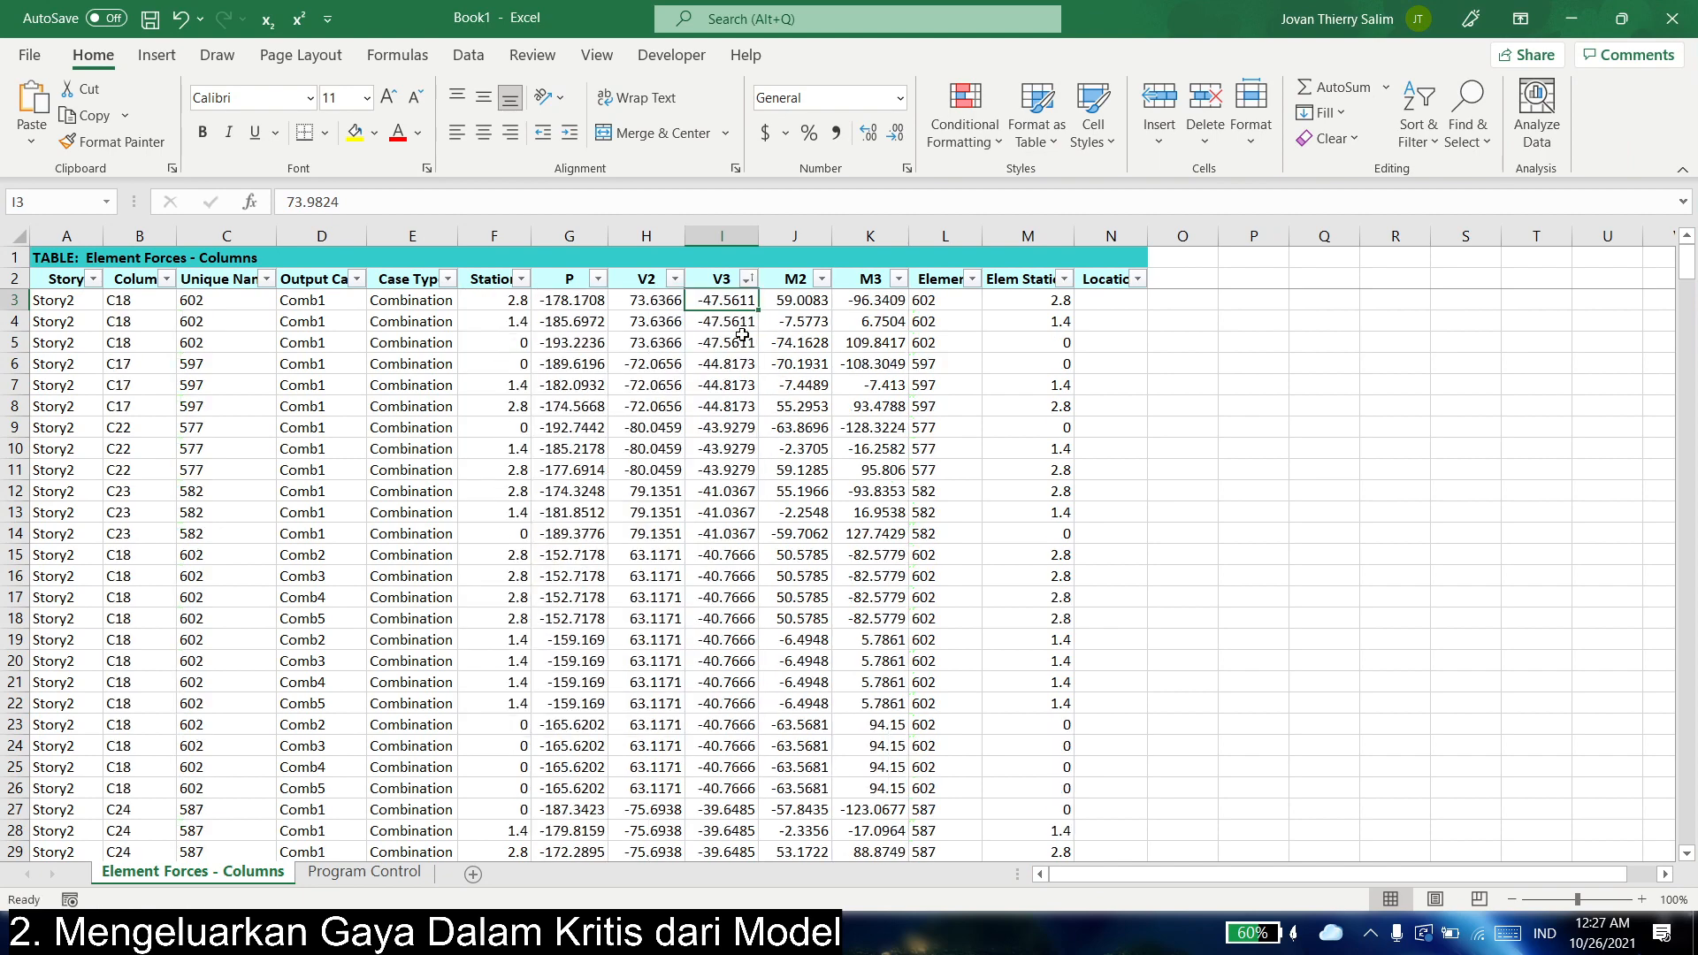
key(alt+Tab)
key(alt+Tab)
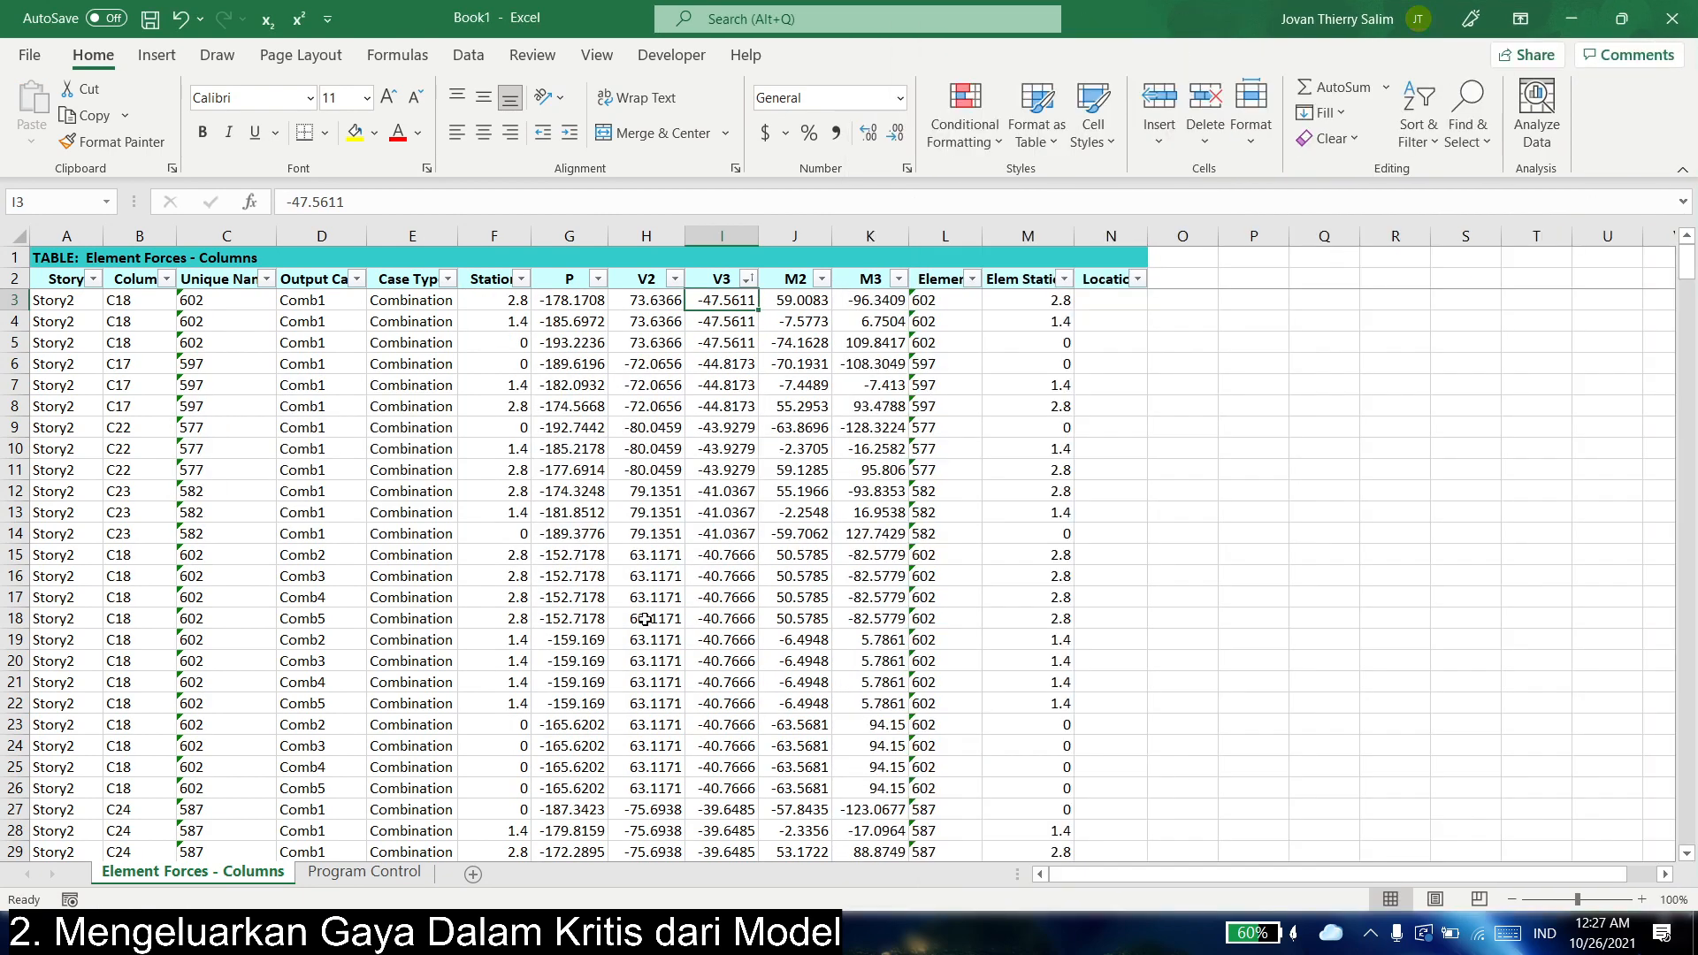
- Examine the end of the P column's list of filter values without changing the filter
click(598, 278)
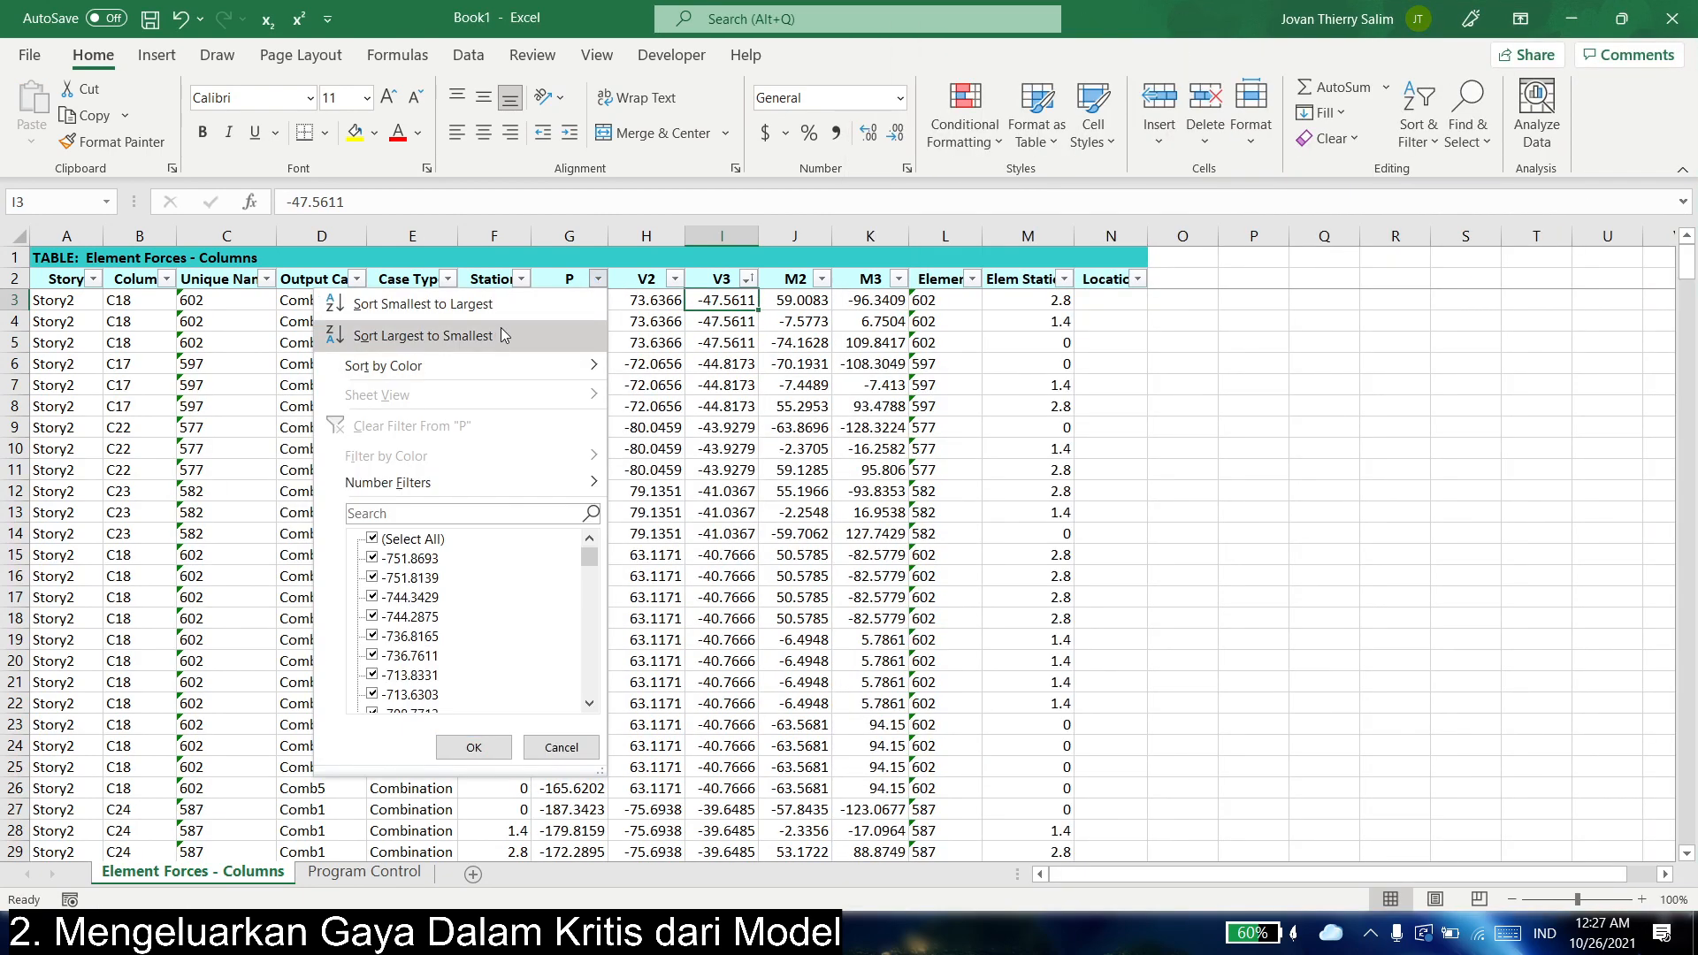
scroll(559, 688, down, 5)
drag(590, 629, 589, 686)
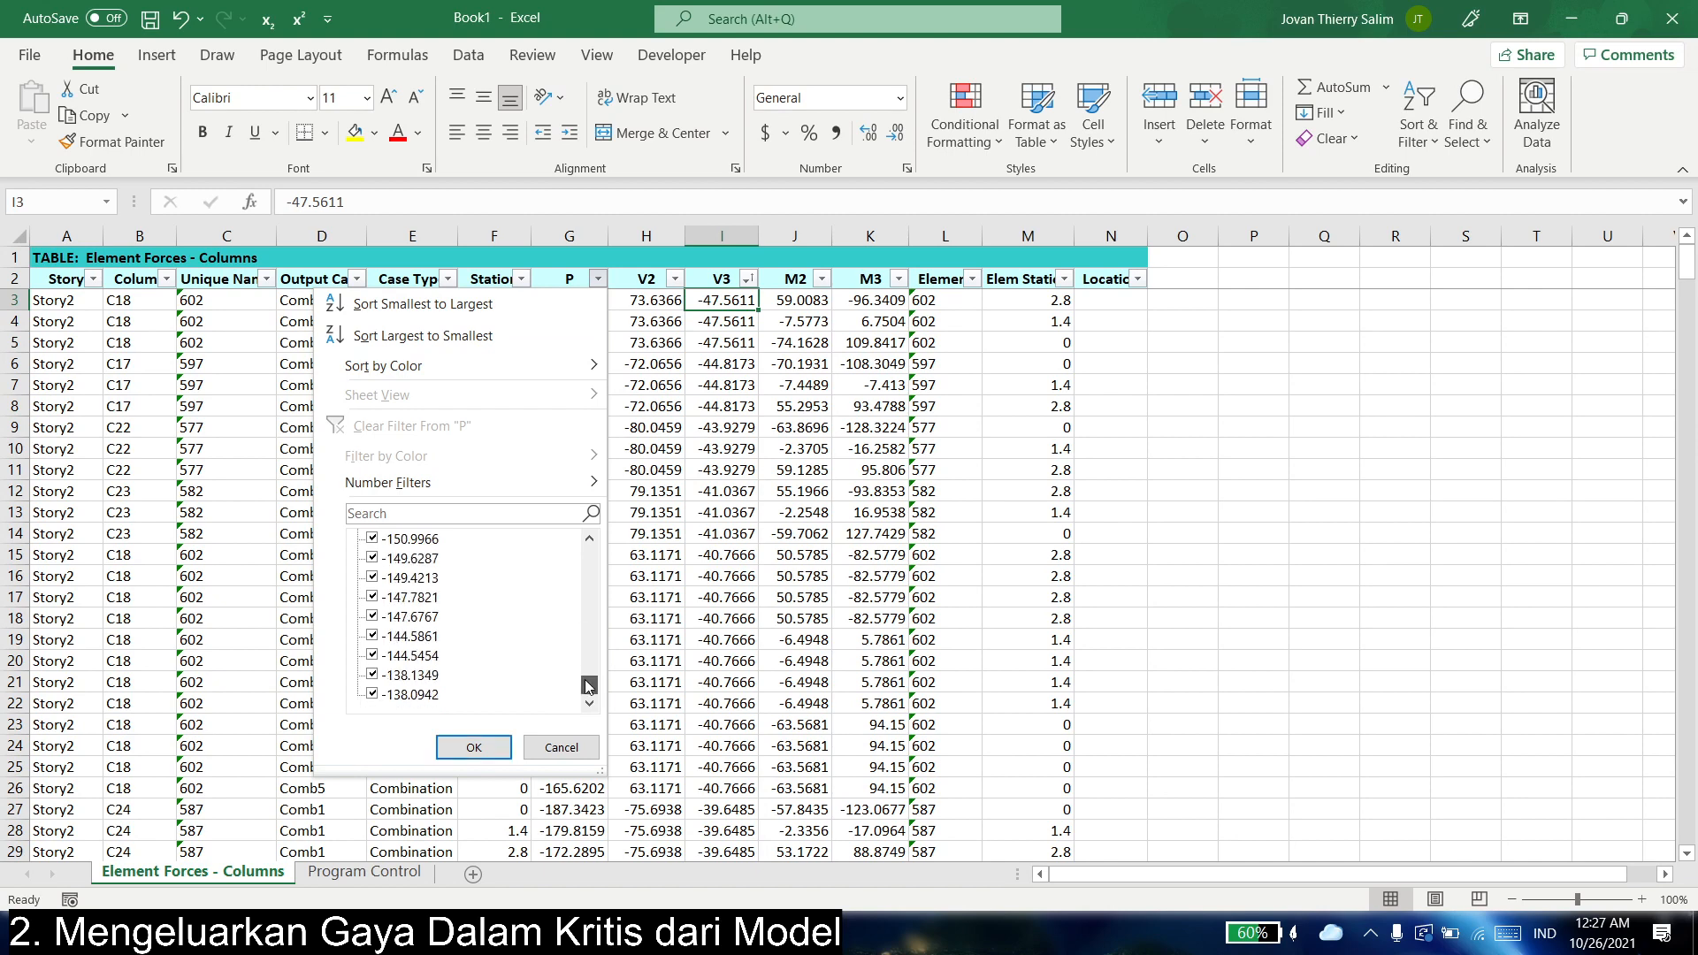
click(474, 747)
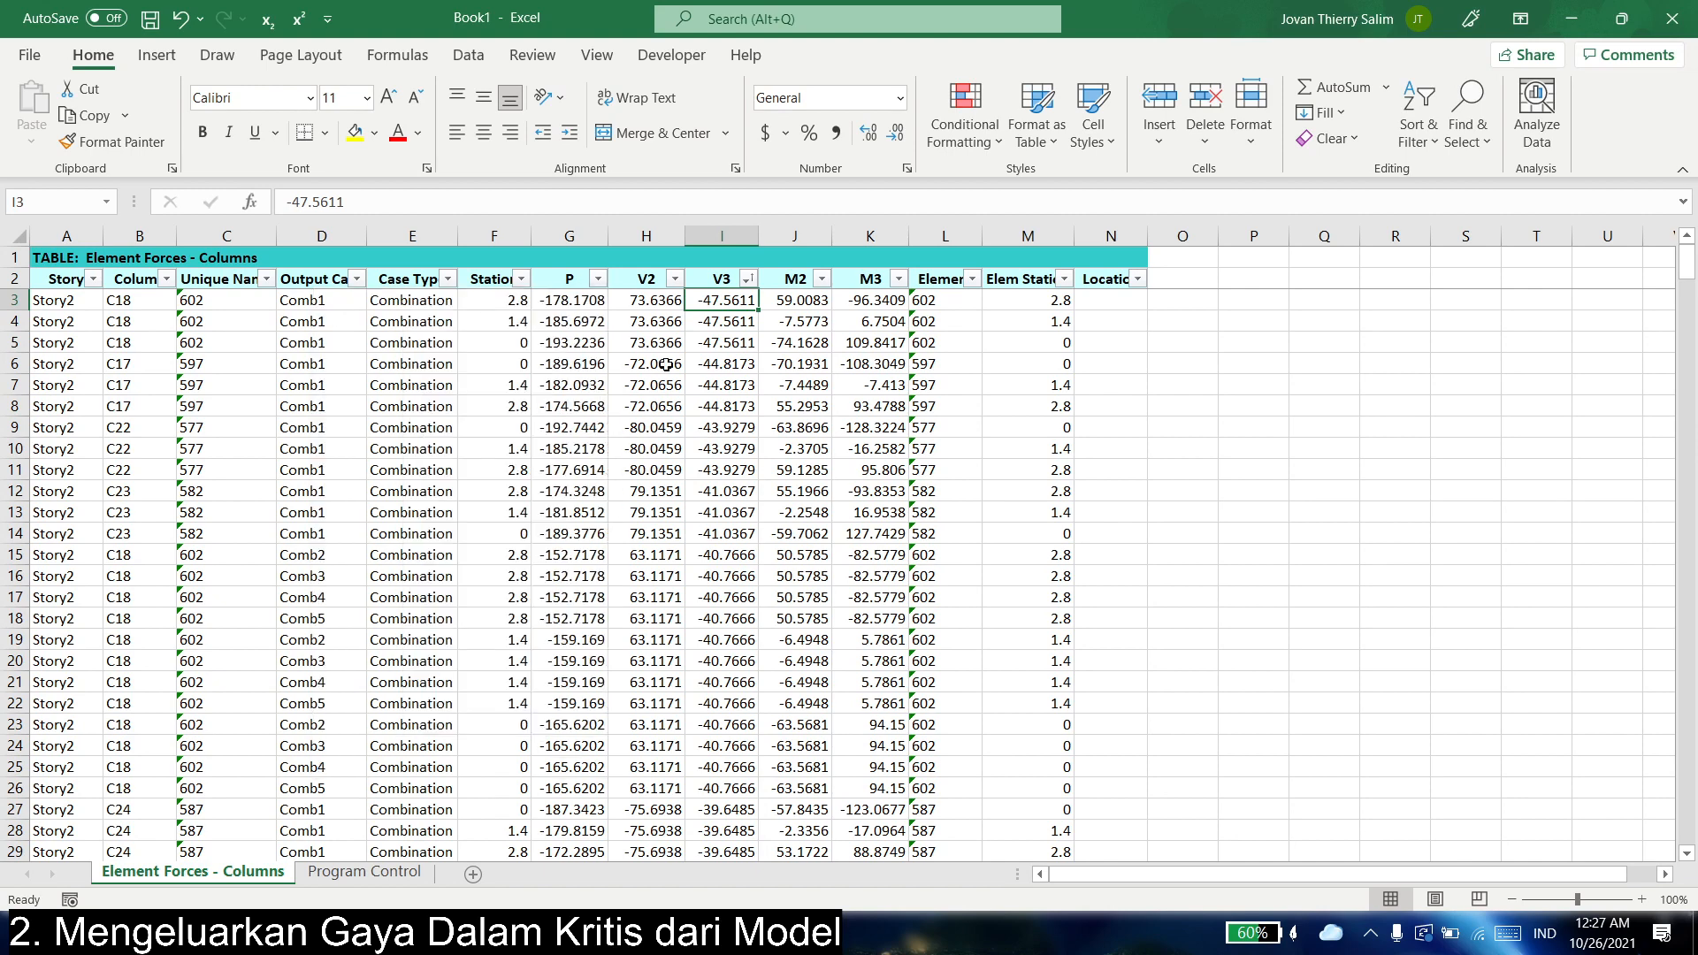
- Sort the column forces by P from largest to smallest and copy the top P value into Kolom Lt 2's Nu cell
drag(569, 299, 569, 279)
click(598, 278)
mouse_move(484, 363)
click(460, 335)
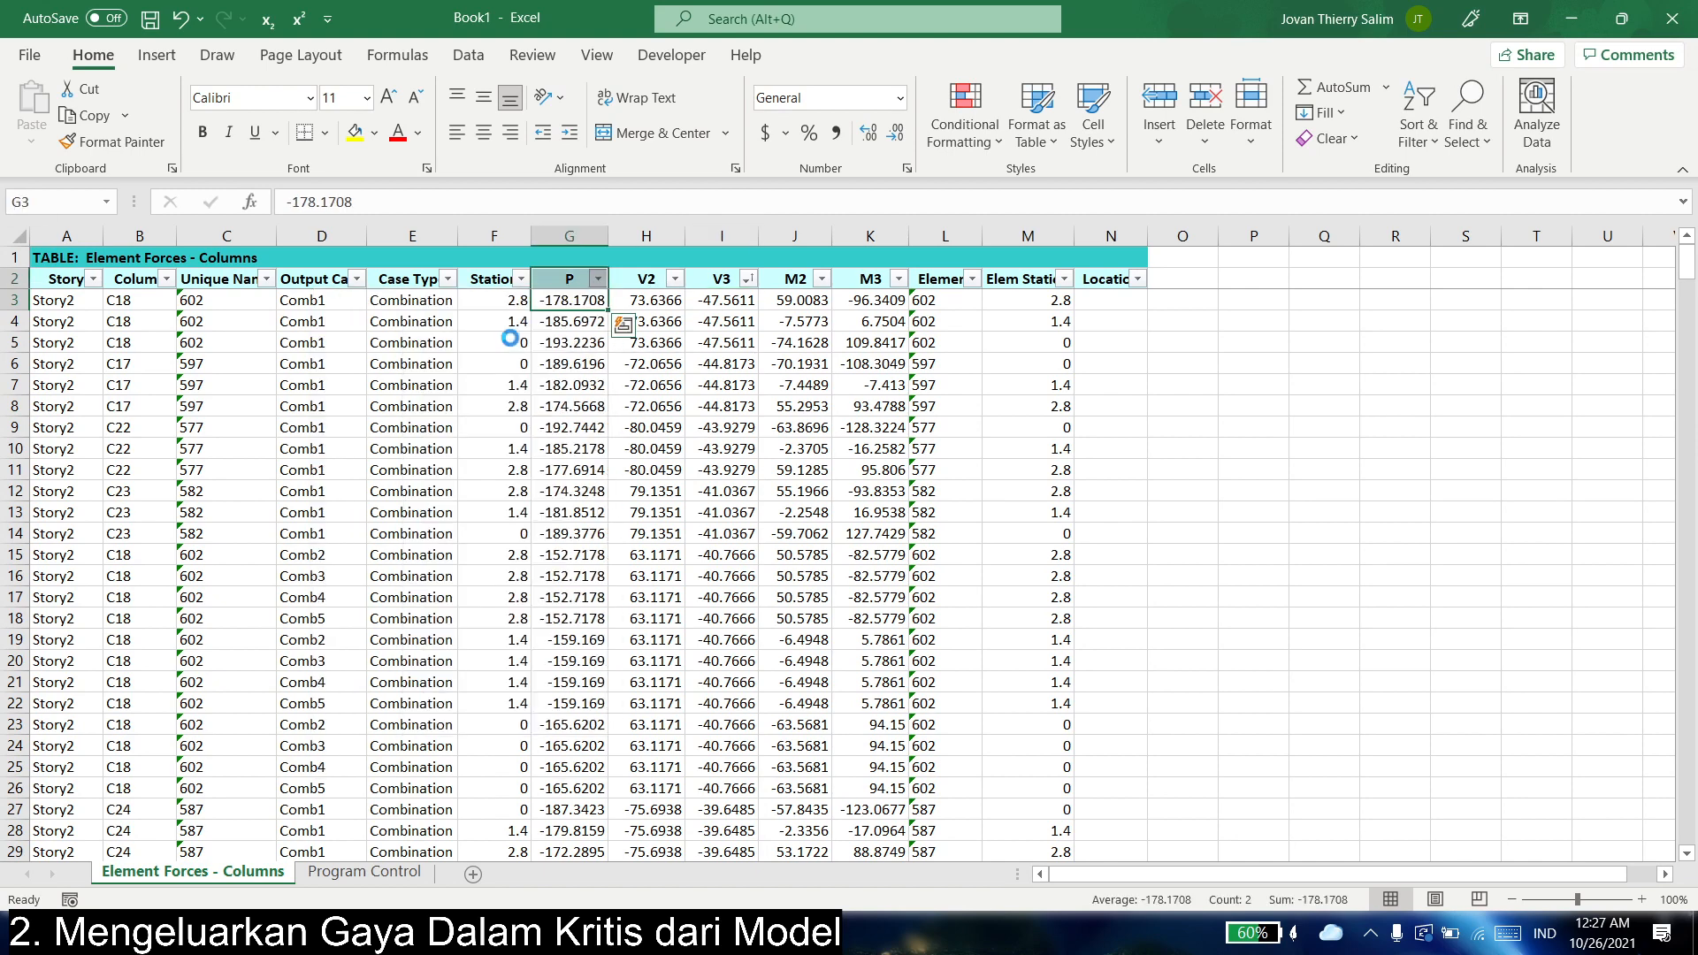
click(570, 299)
key(ctrl+c)
key(alt+Tab)
click(1260, 721)
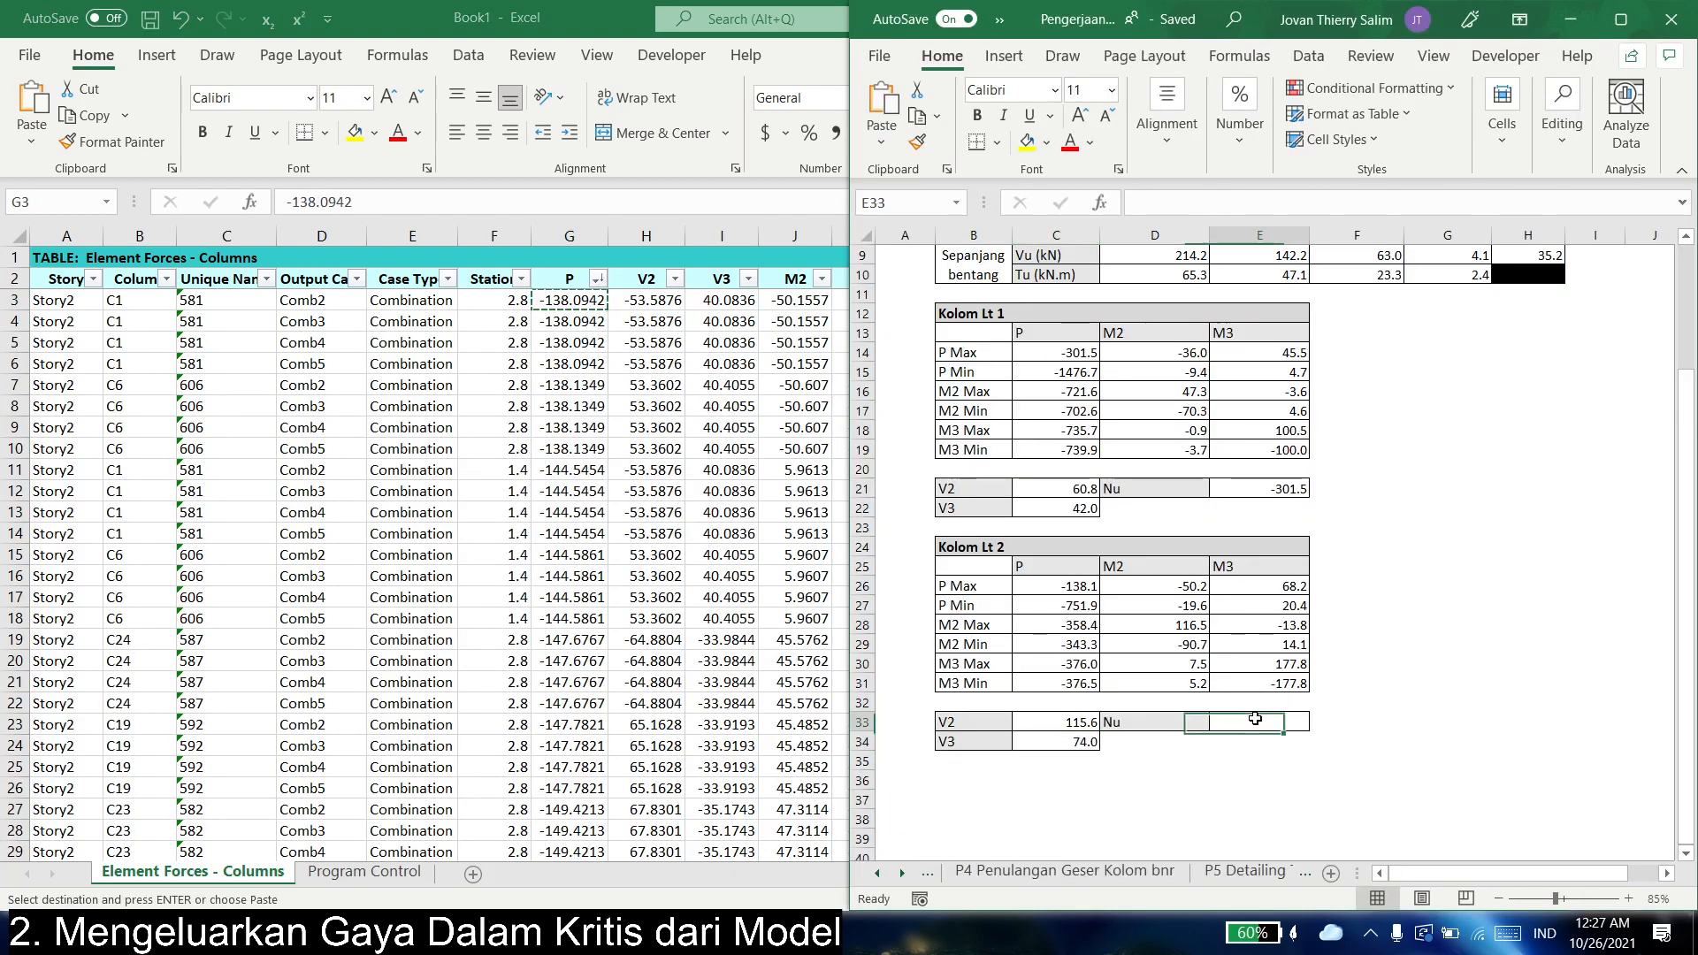
right_click(1260, 722)
click(1334, 237)
click(1400, 785)
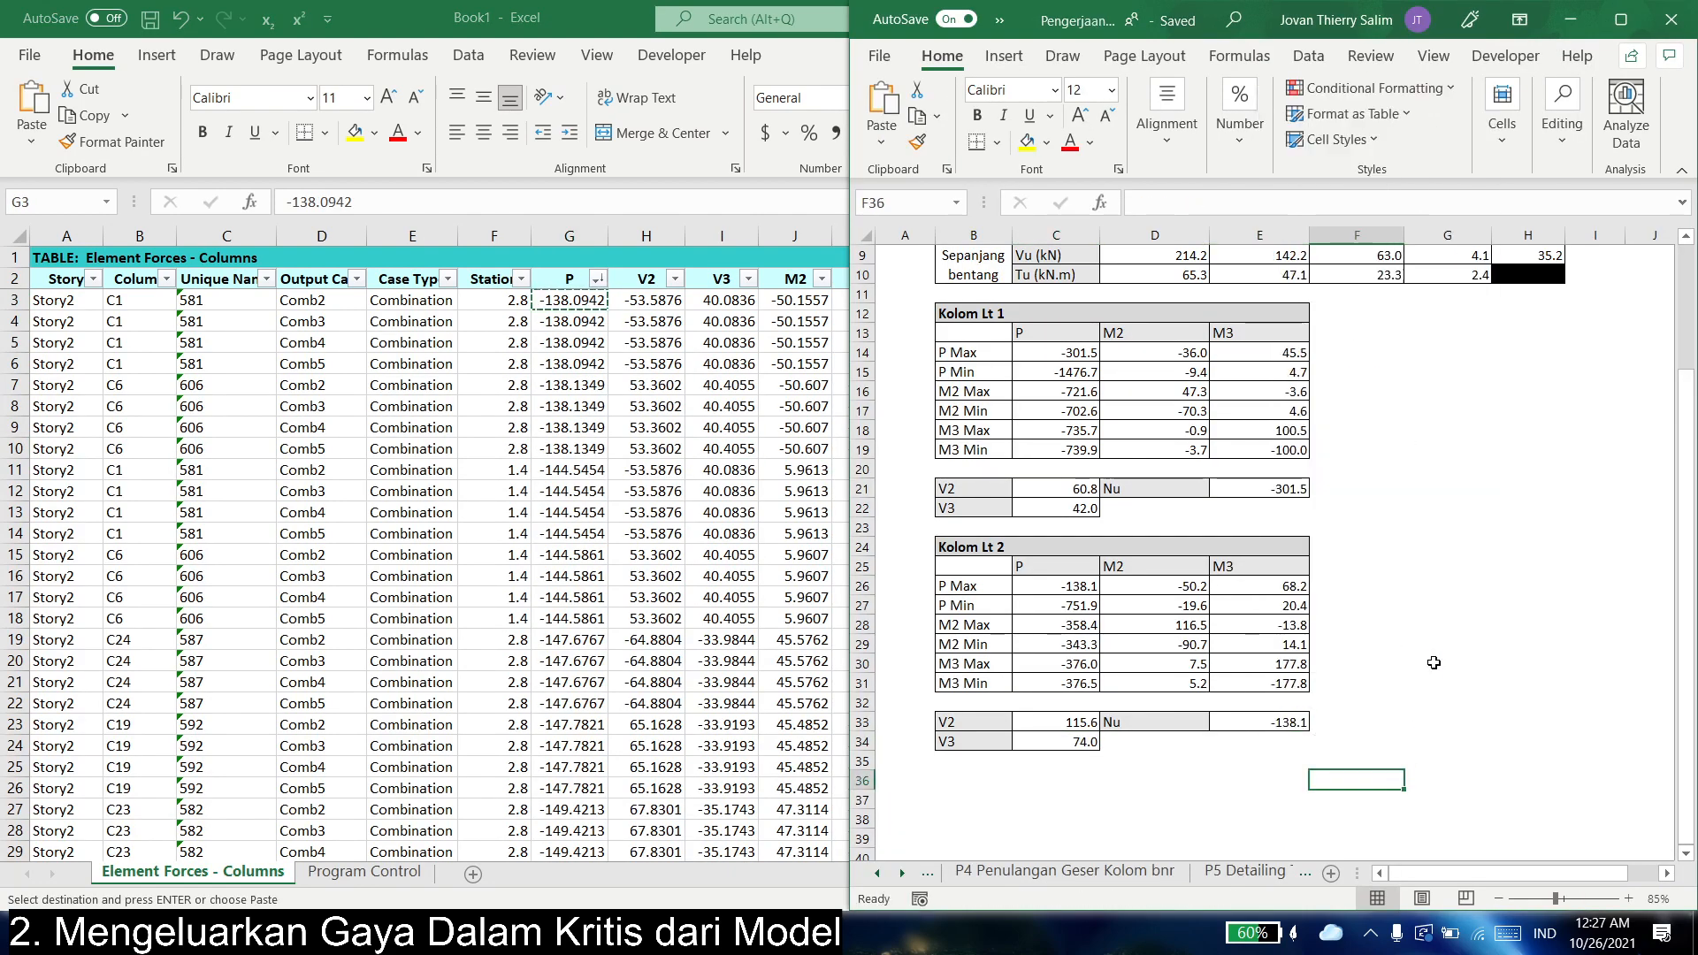
- Close the exported column forces workbook without saving, and close the Element Forces - Columns table in ETABS
scroll(1213, 701, up, 3)
click(1671, 18)
click(1672, 18)
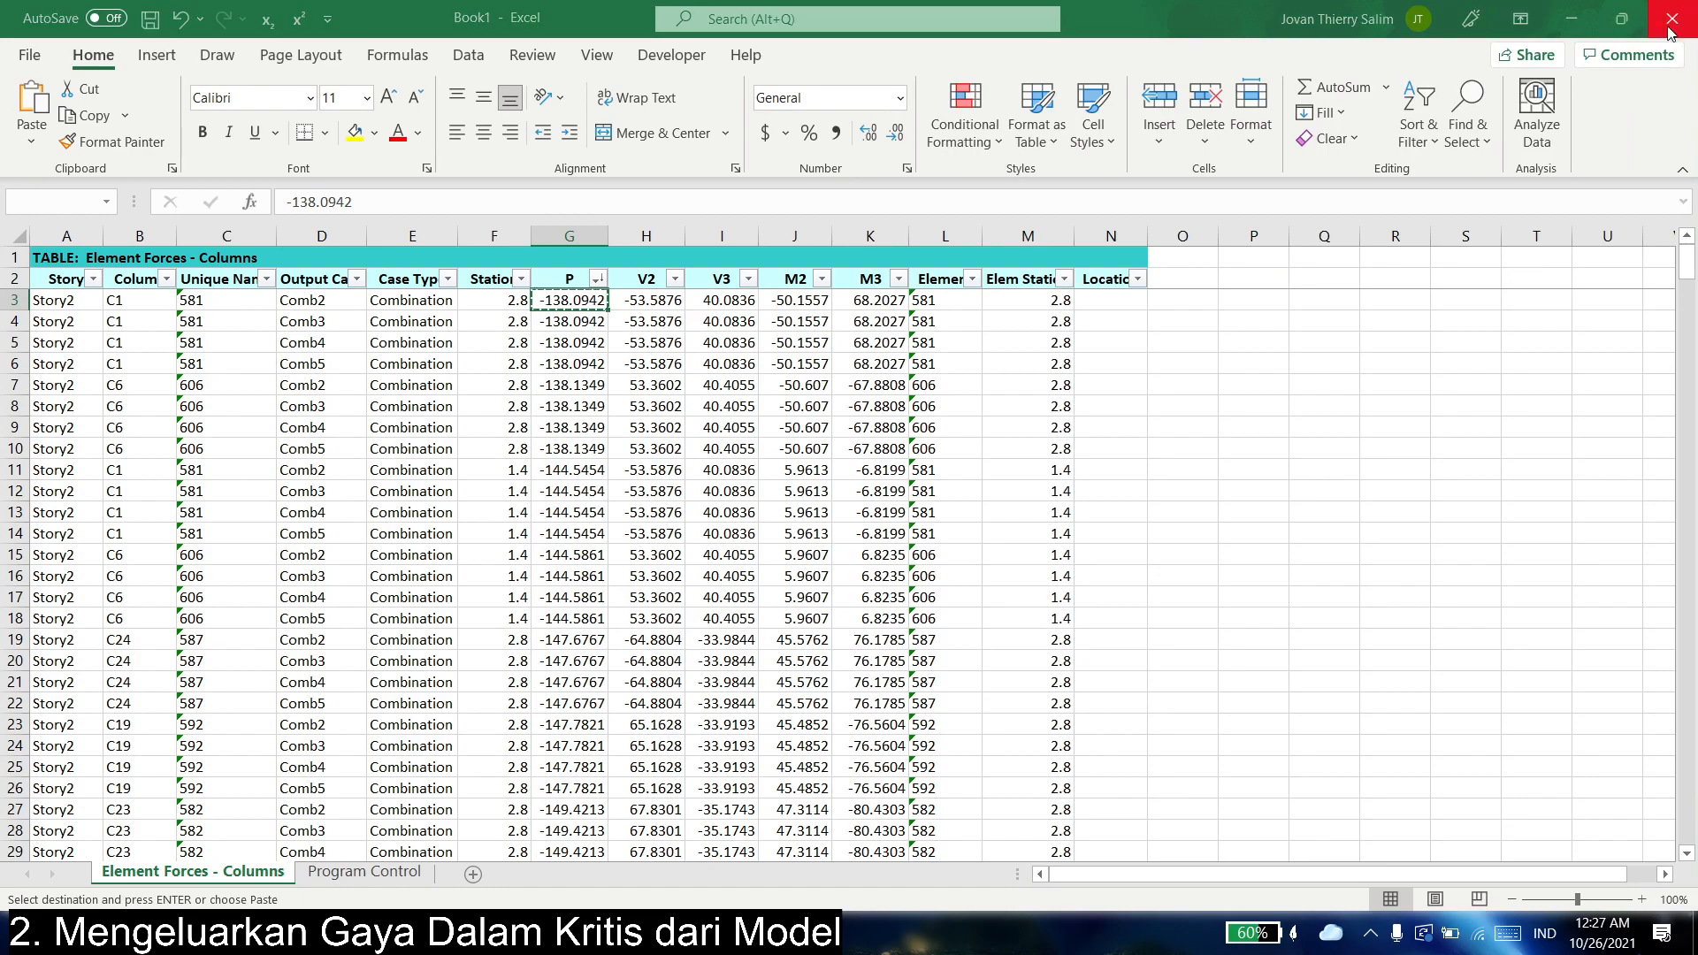
click(962, 589)
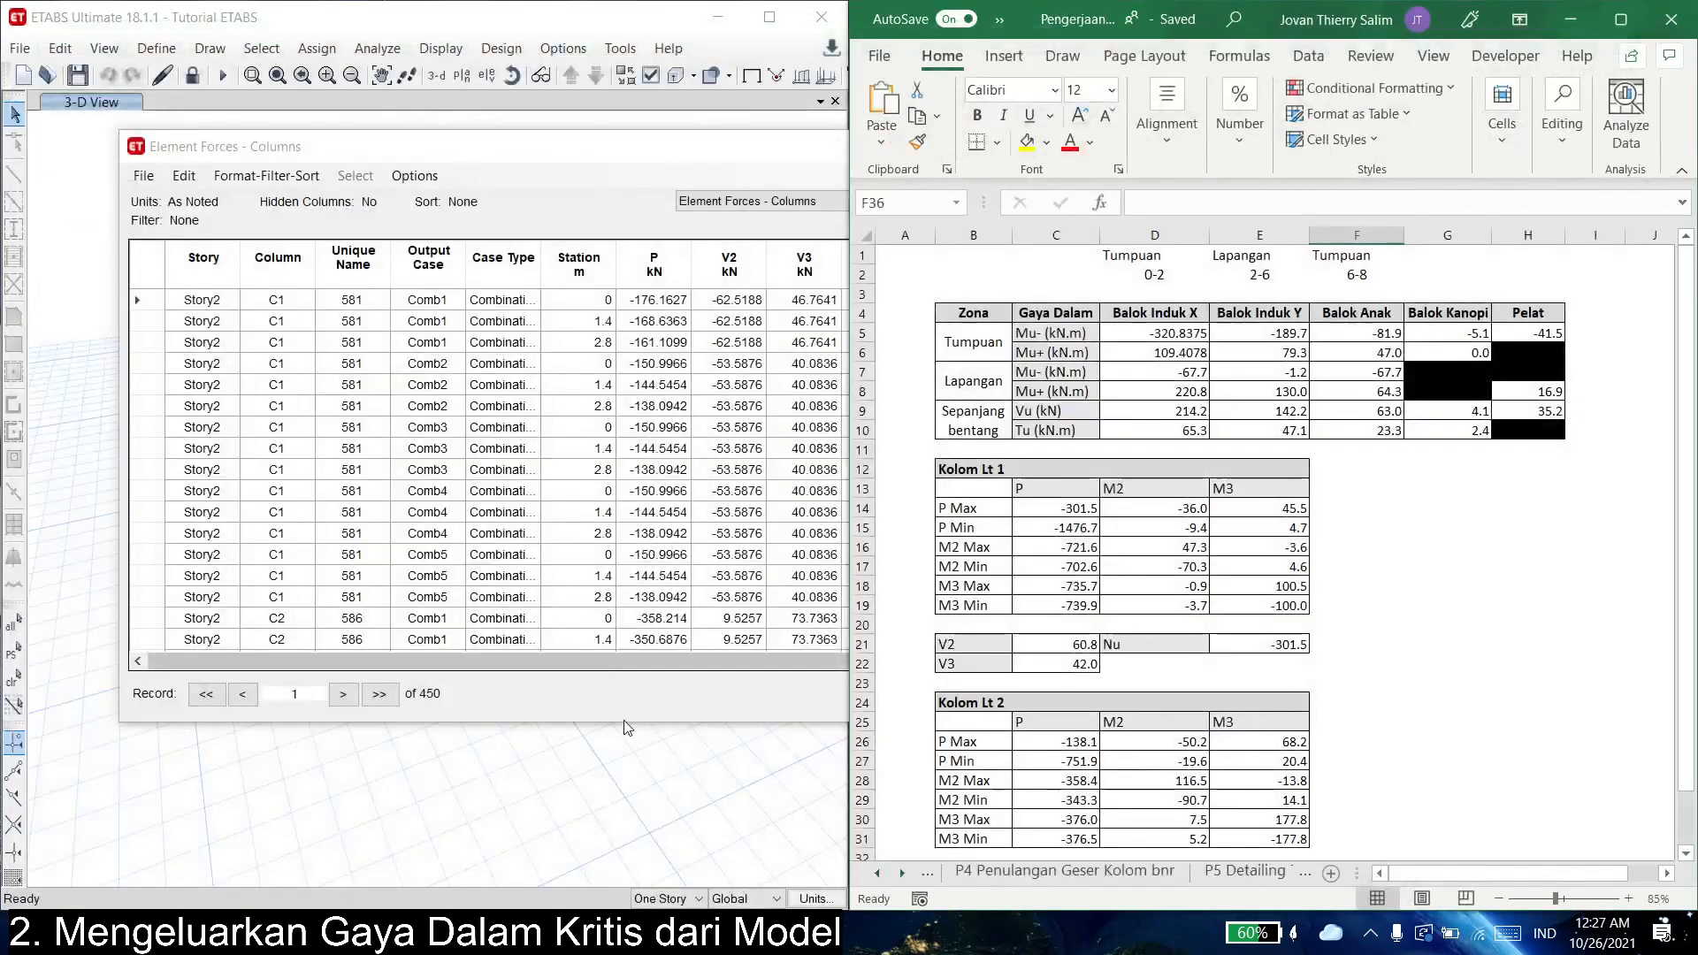
click(1072, 694)
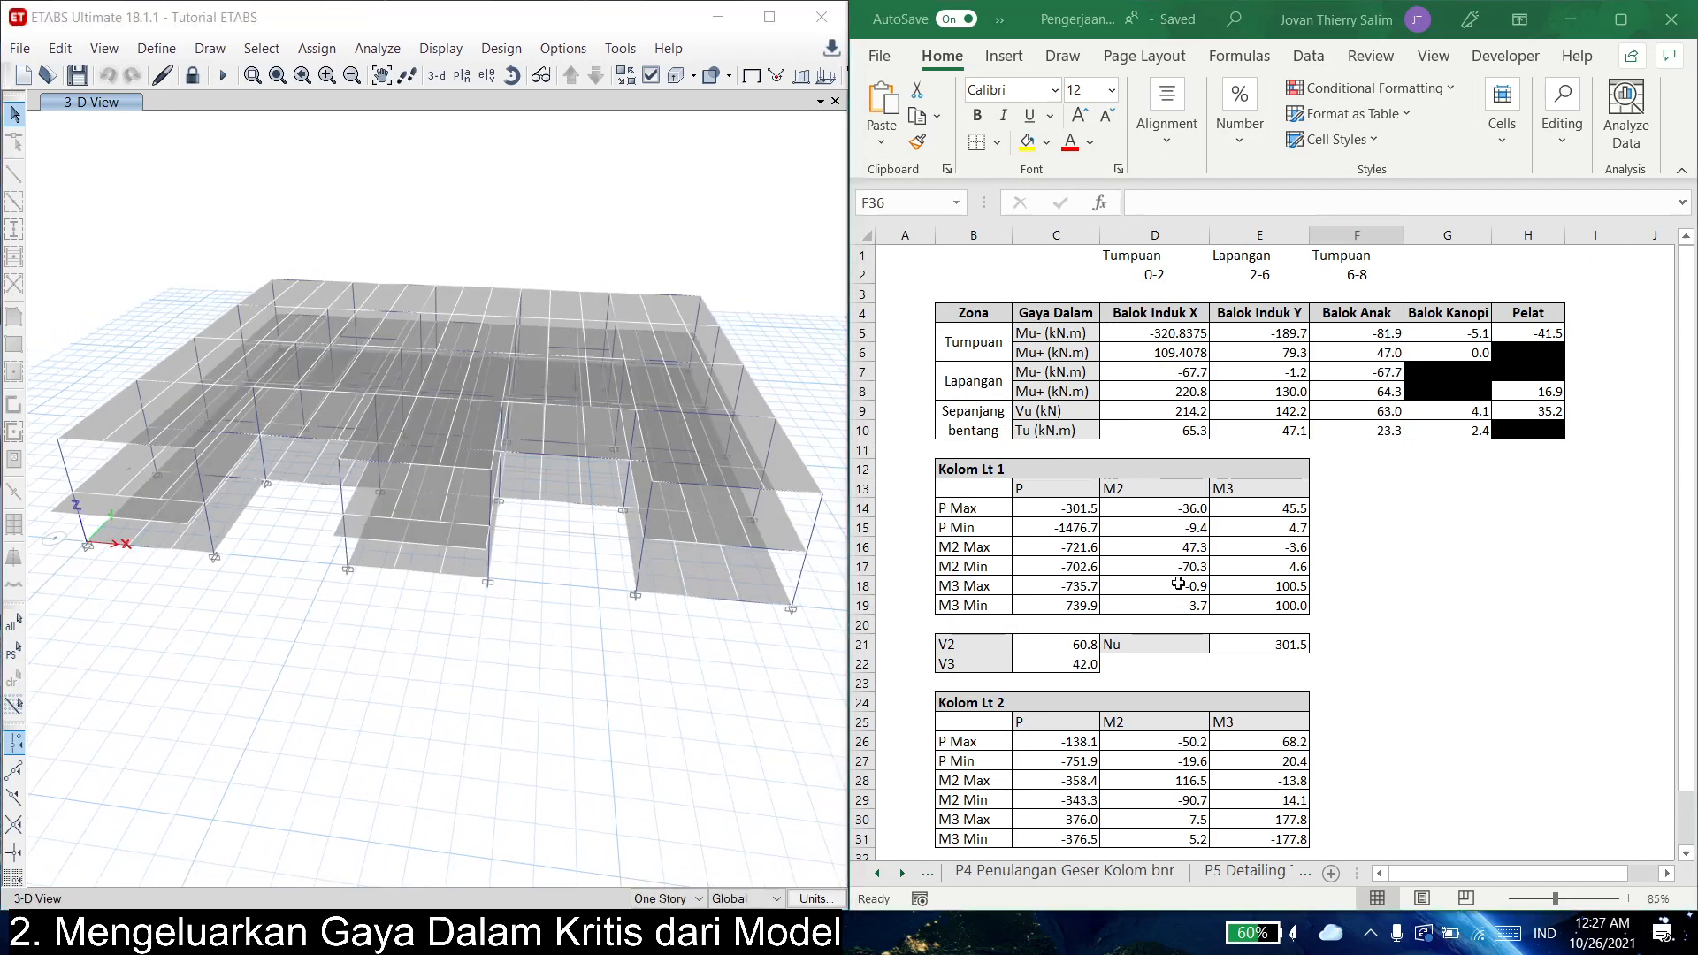
- Maximize the recap workbook and review the beam, slab, Kolom Lt 1 and Kolom Lt 2 tables on P2 Rekap Gaya Dalam (2)
click(1620, 19)
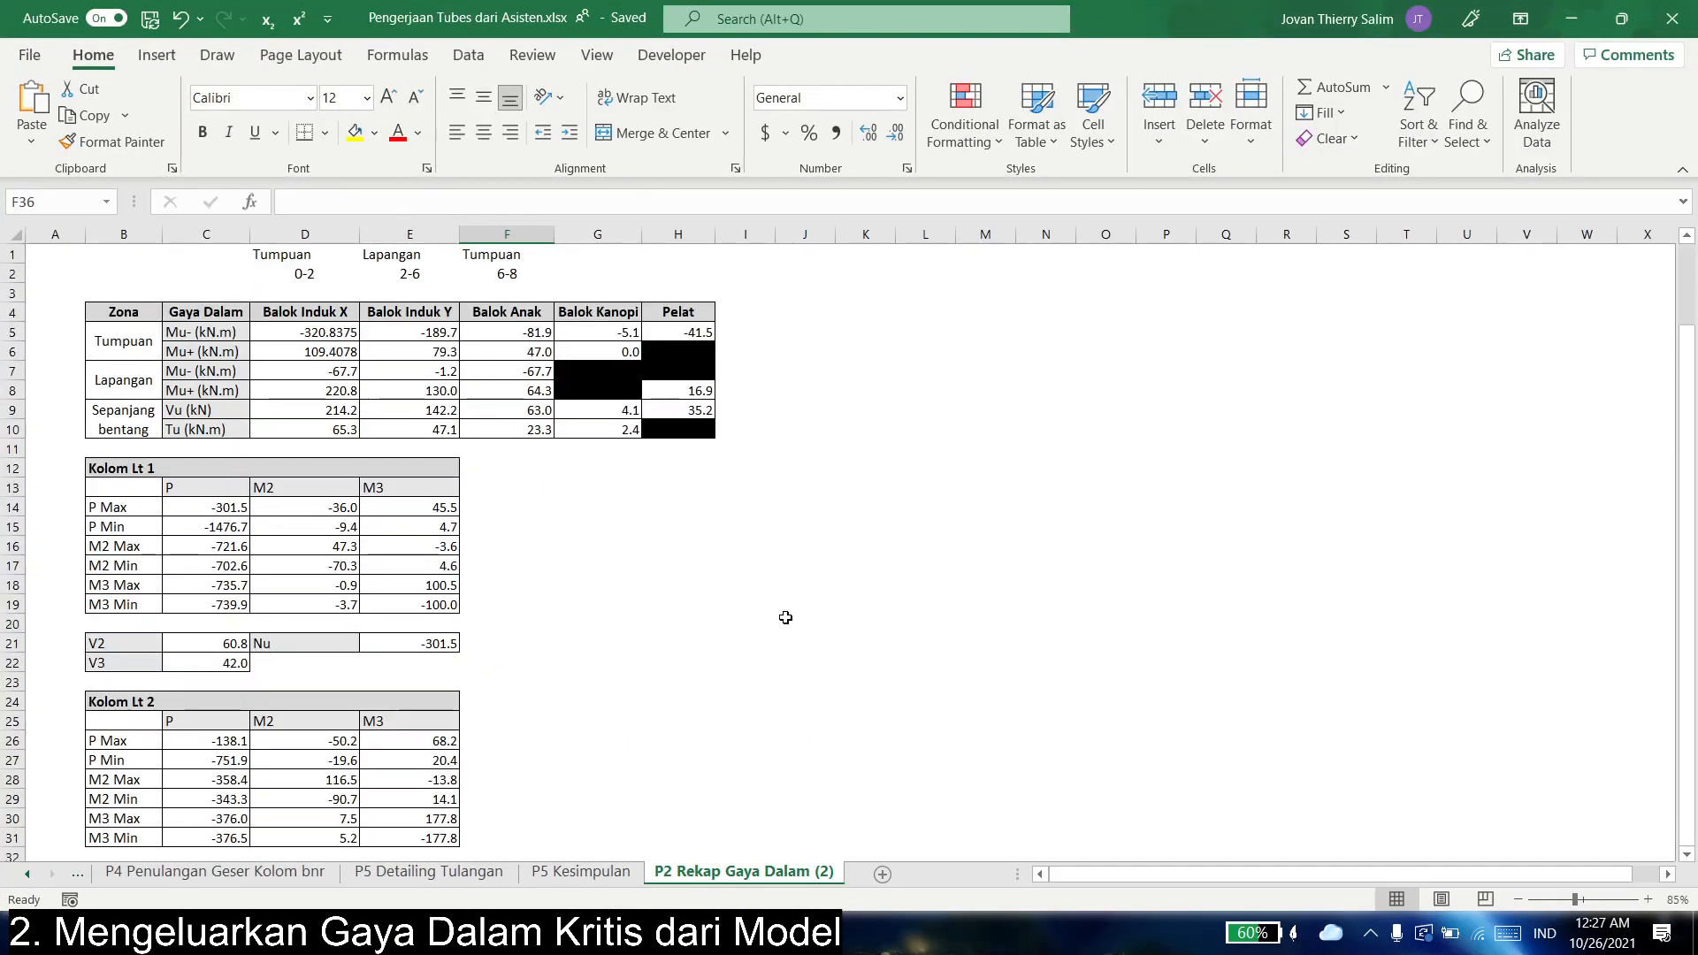
scroll(461, 760, down, 3)
scroll(461, 760, up, 3)
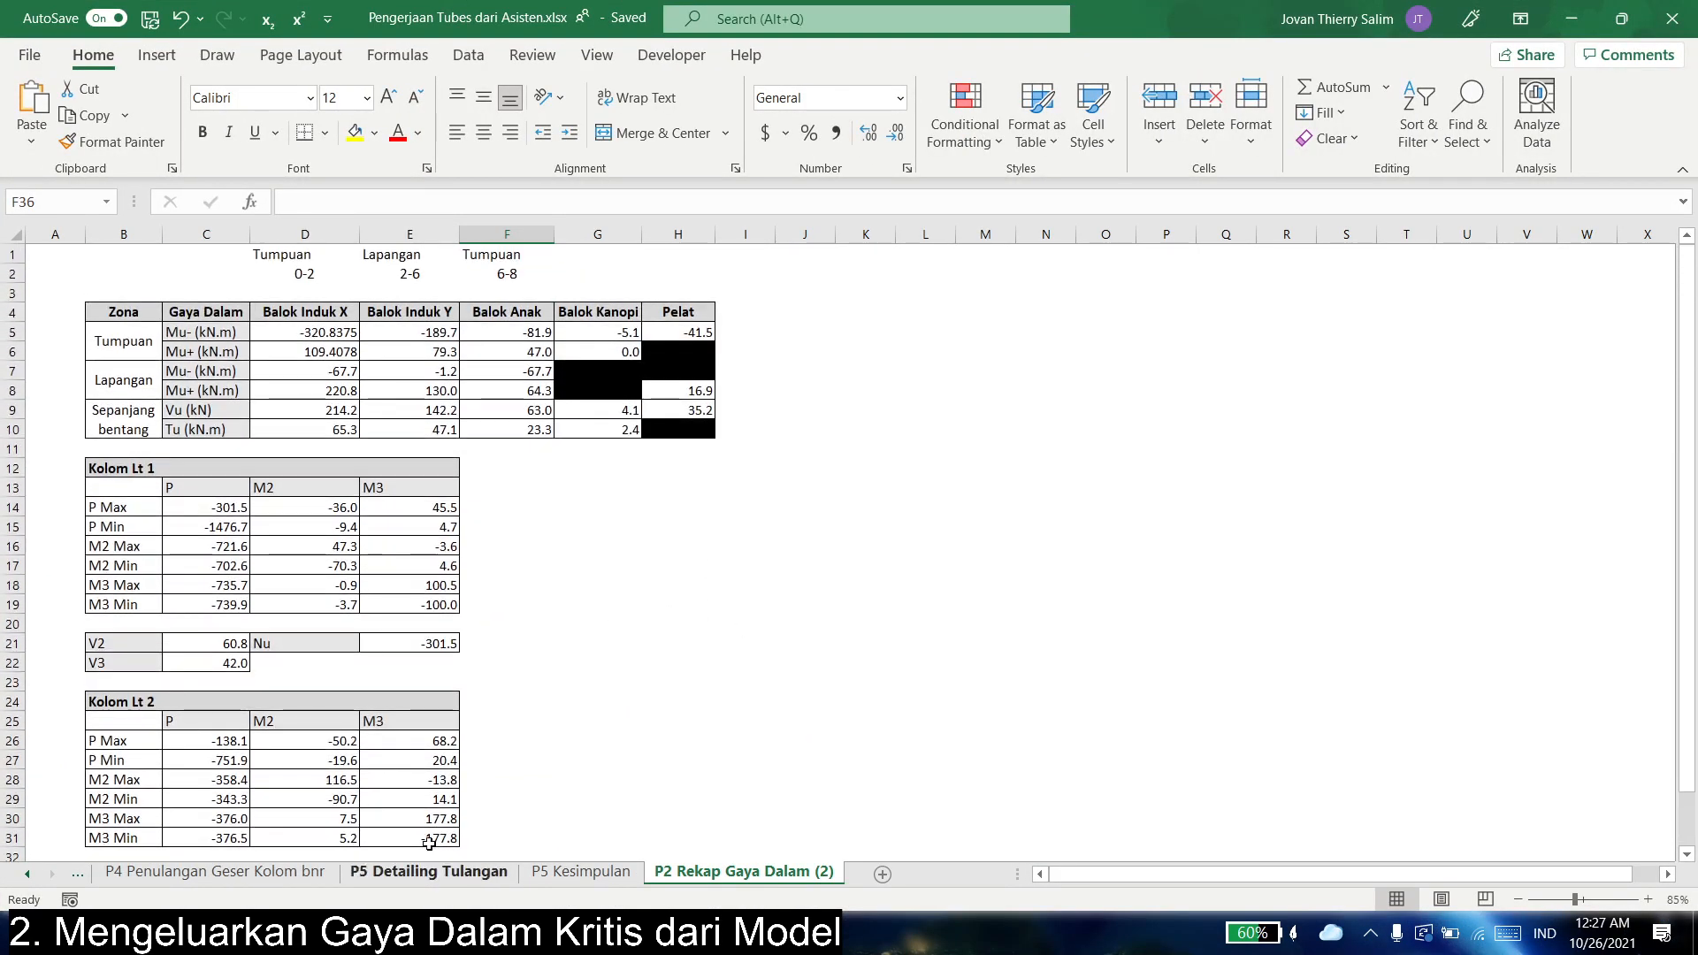
ctrl+scroll(440, 636, down, 1)
click(439, 658)
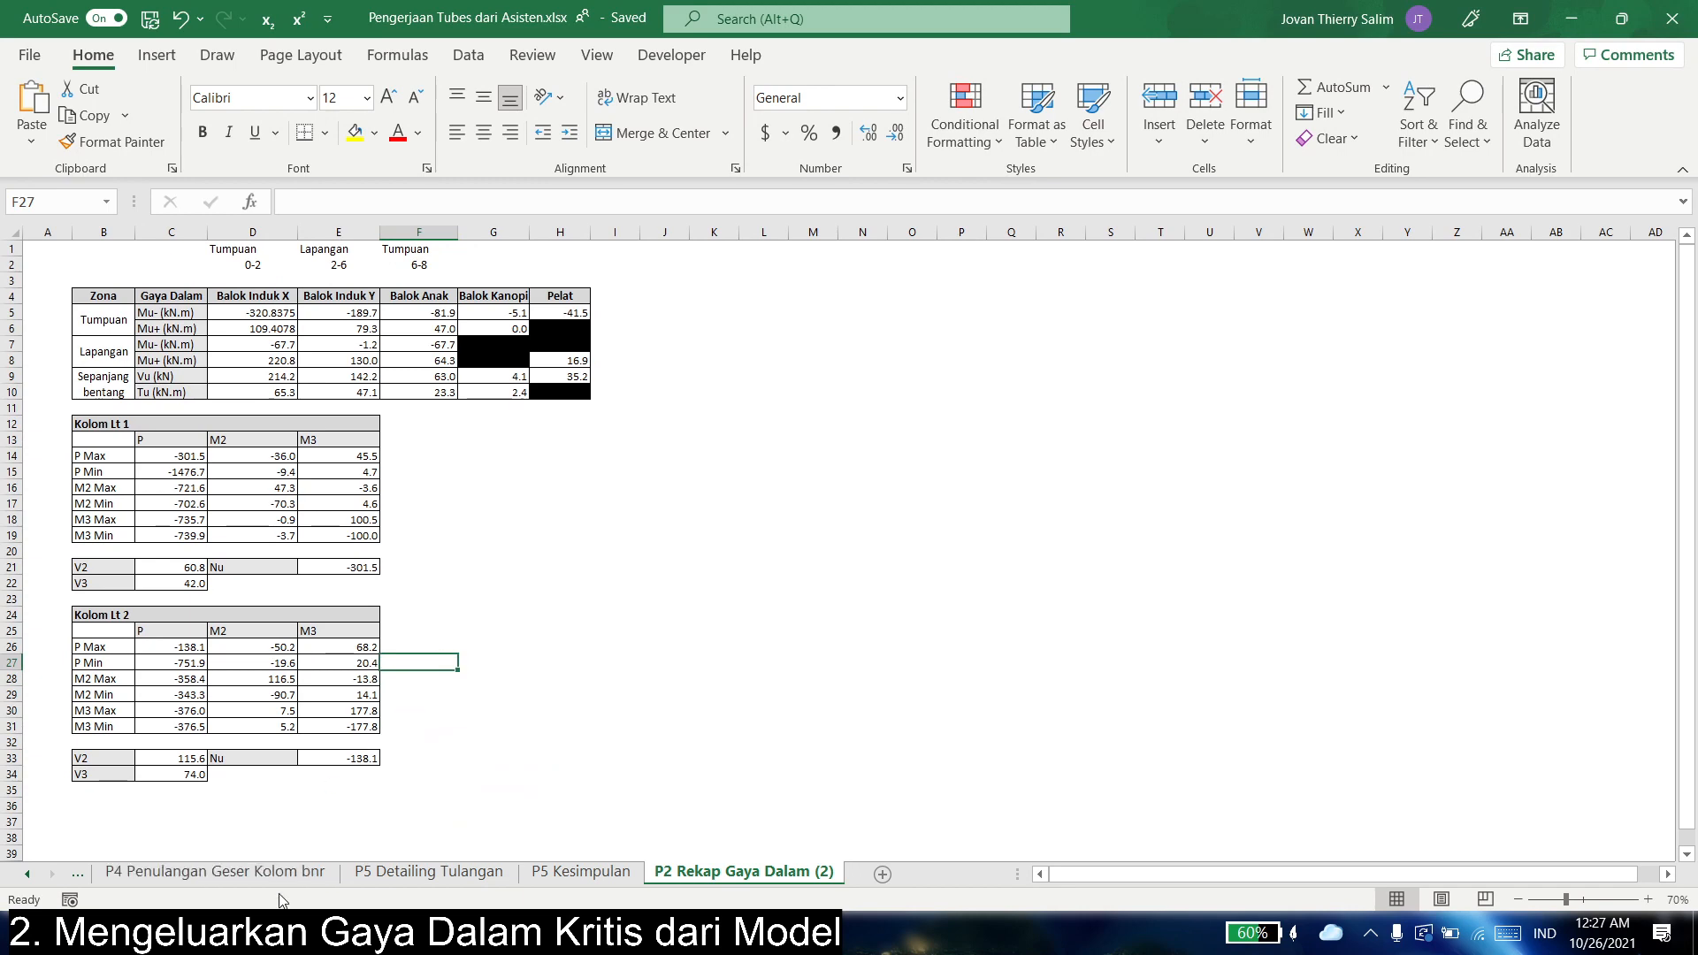
- Open the P2 Rekap Gaya Dalam sheet and examine its beam, slab, Kolom Lt 1 and Kolom Lt 2 force tables
click(20, 876)
click(20, 877)
click(20, 876)
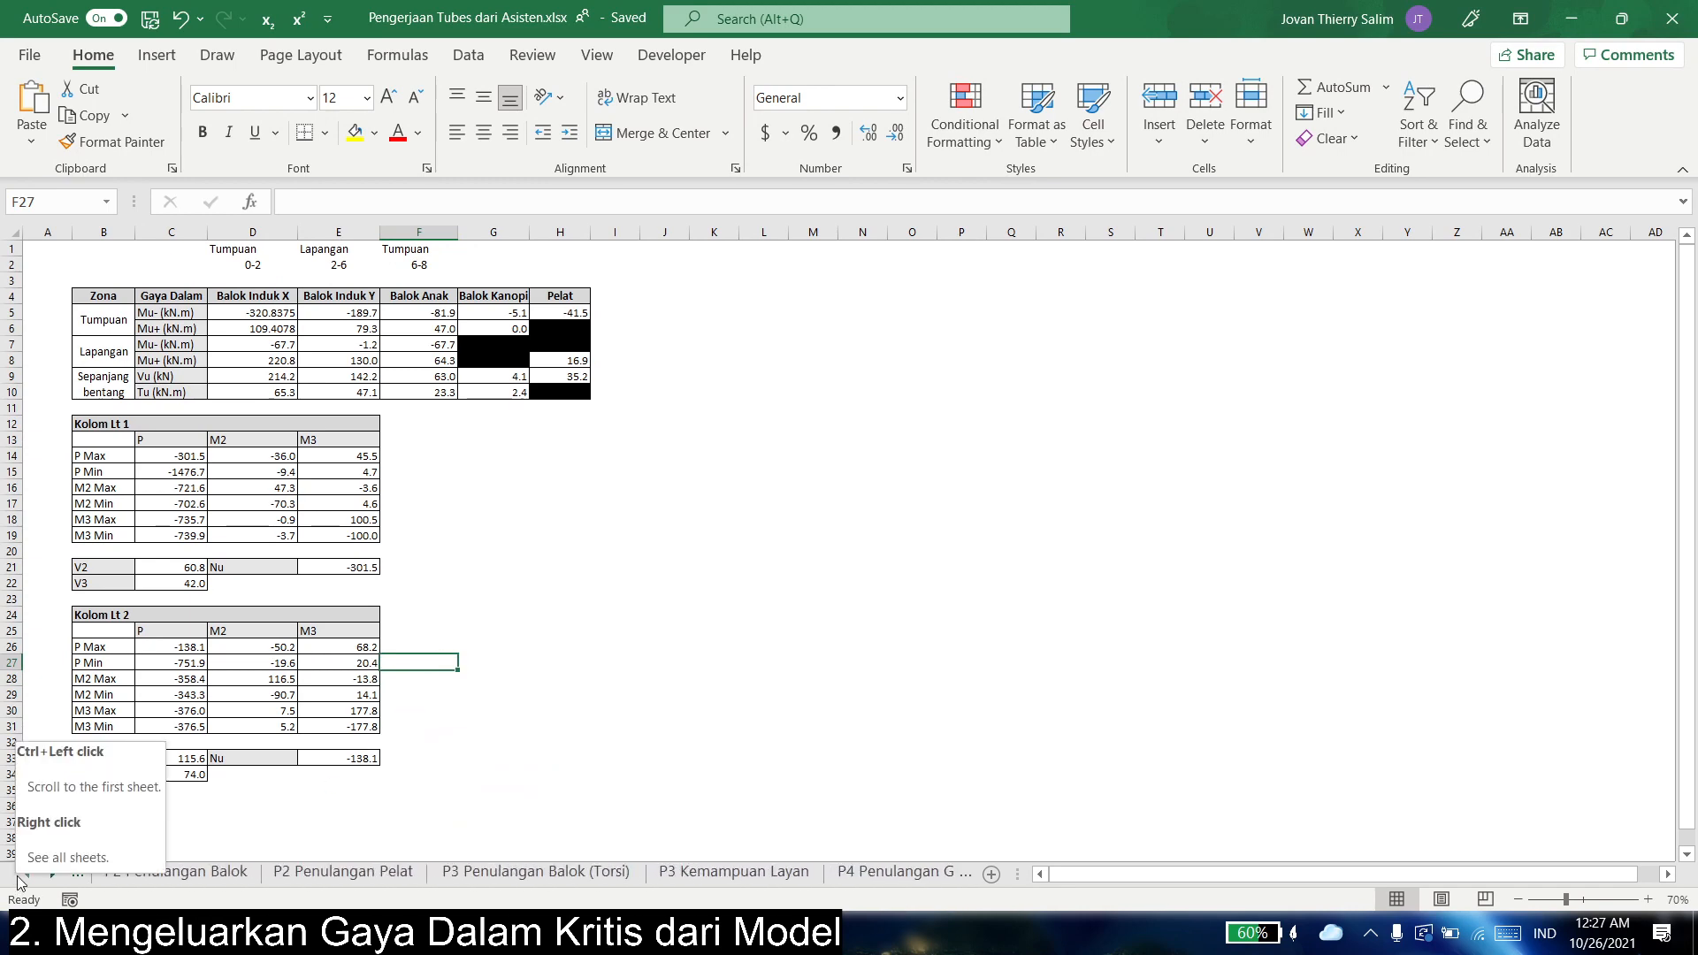
click(20, 877)
click(19, 877)
click(323, 874)
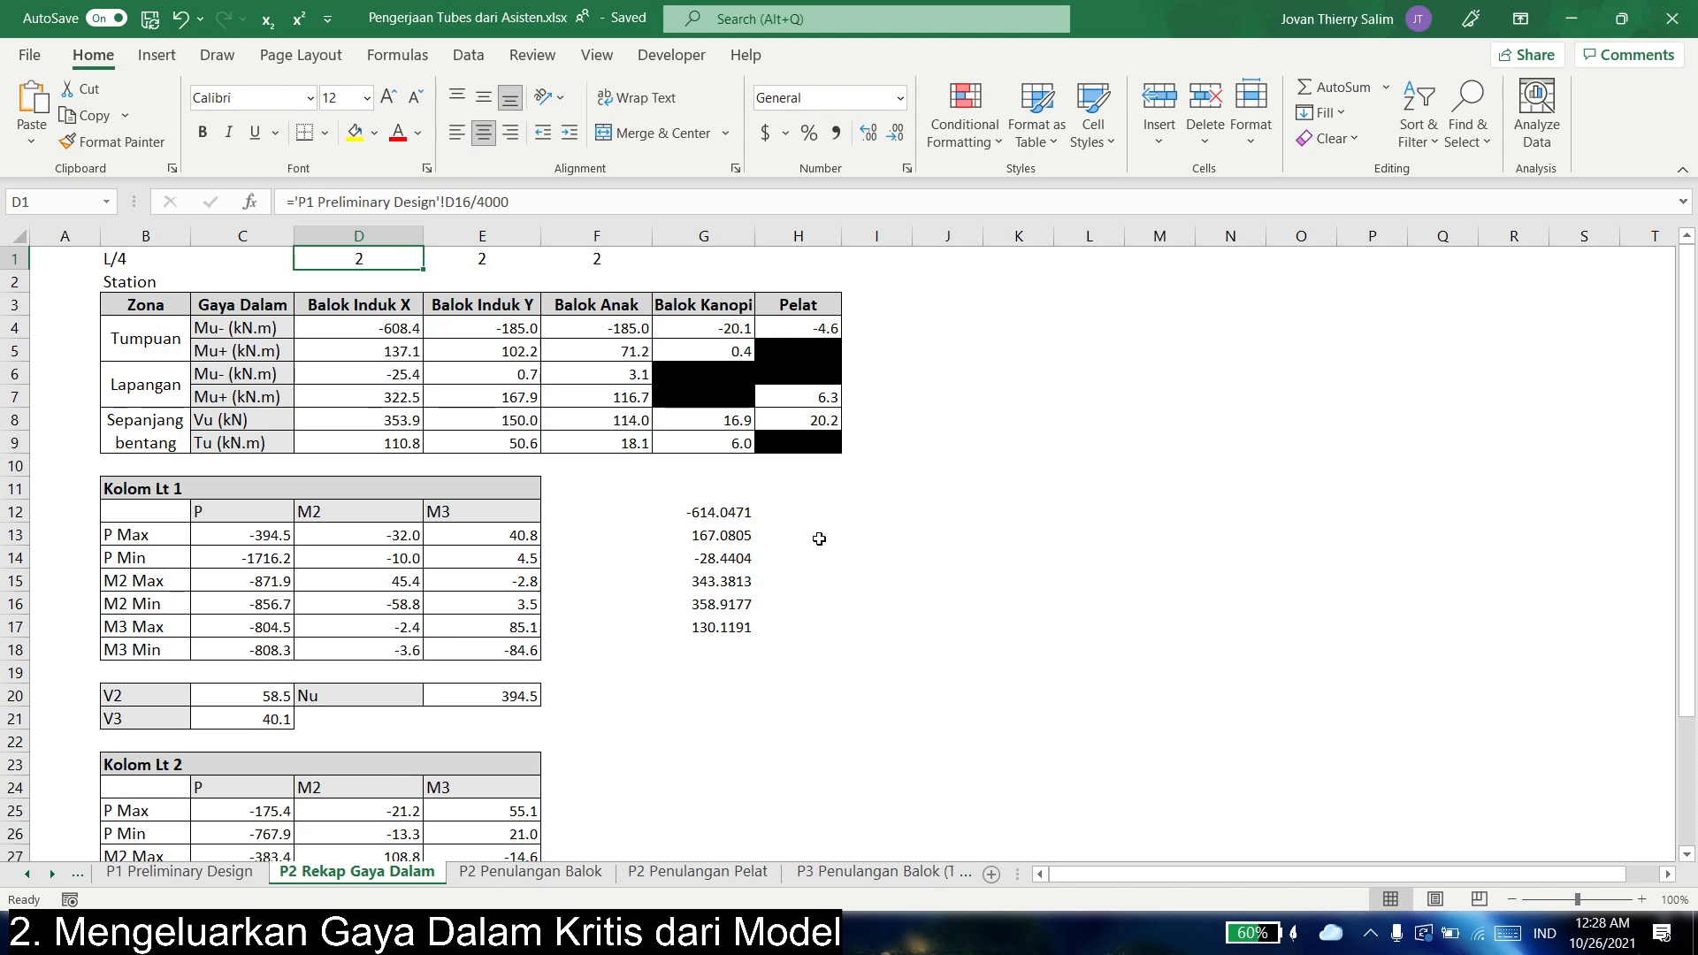
scroll(819, 539, down, 2)
scroll(677, 632, up, 2)
click(639, 673)
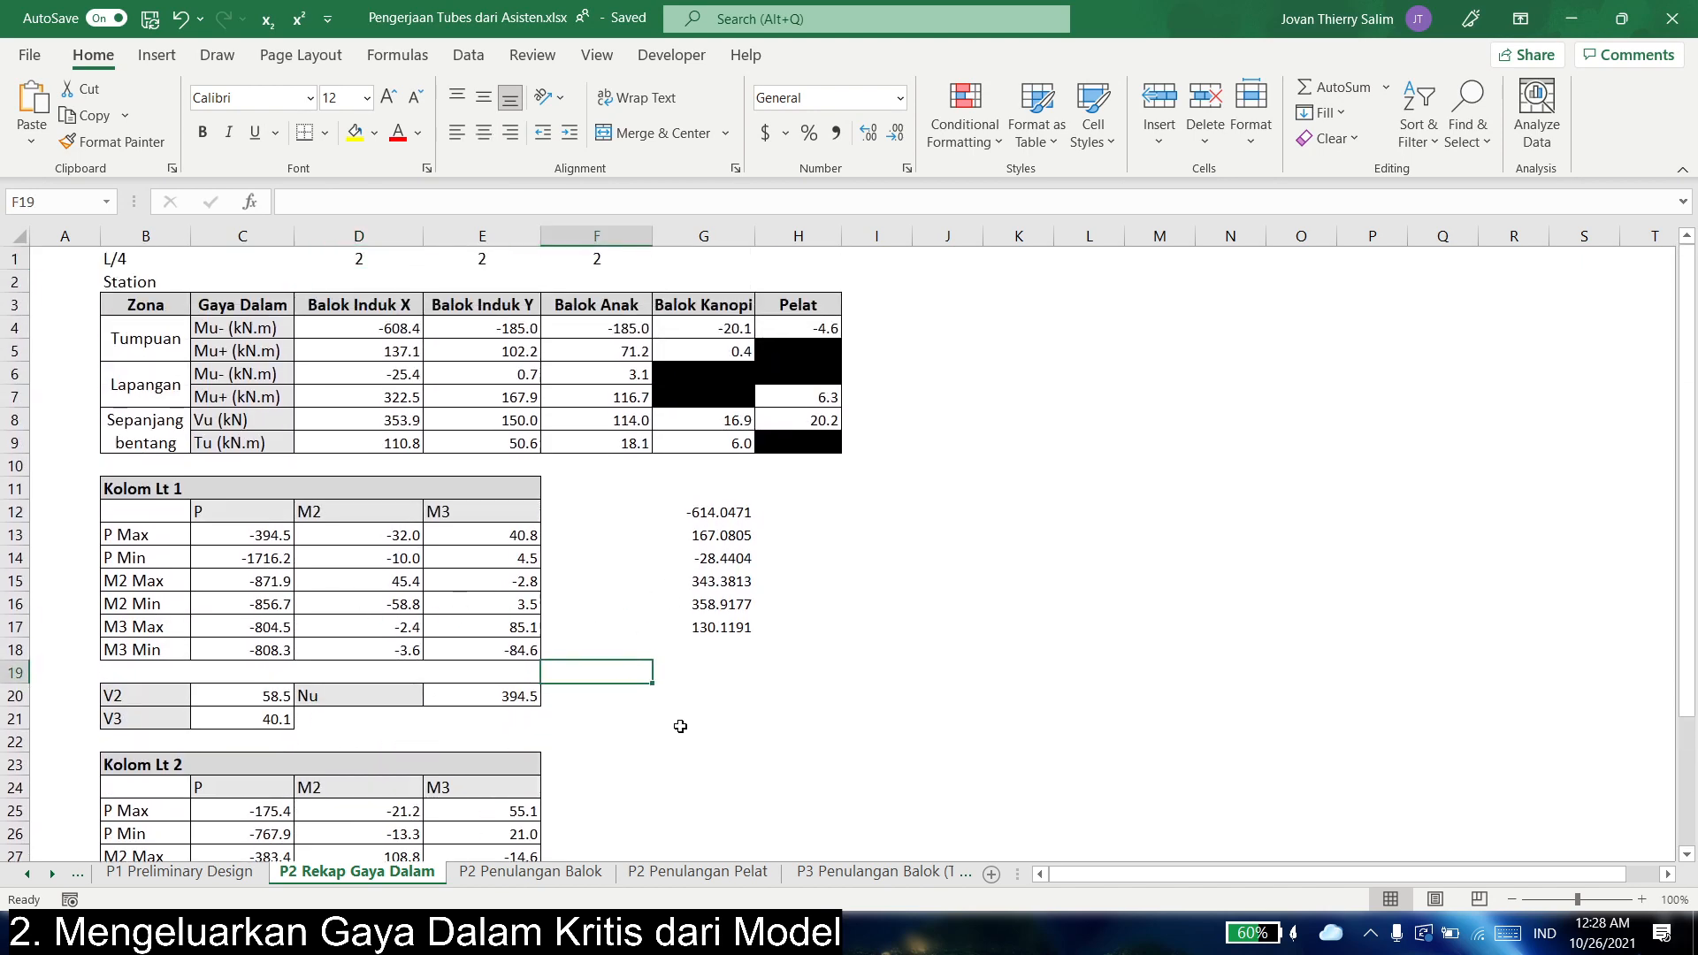
scroll(680, 727, down, 3)
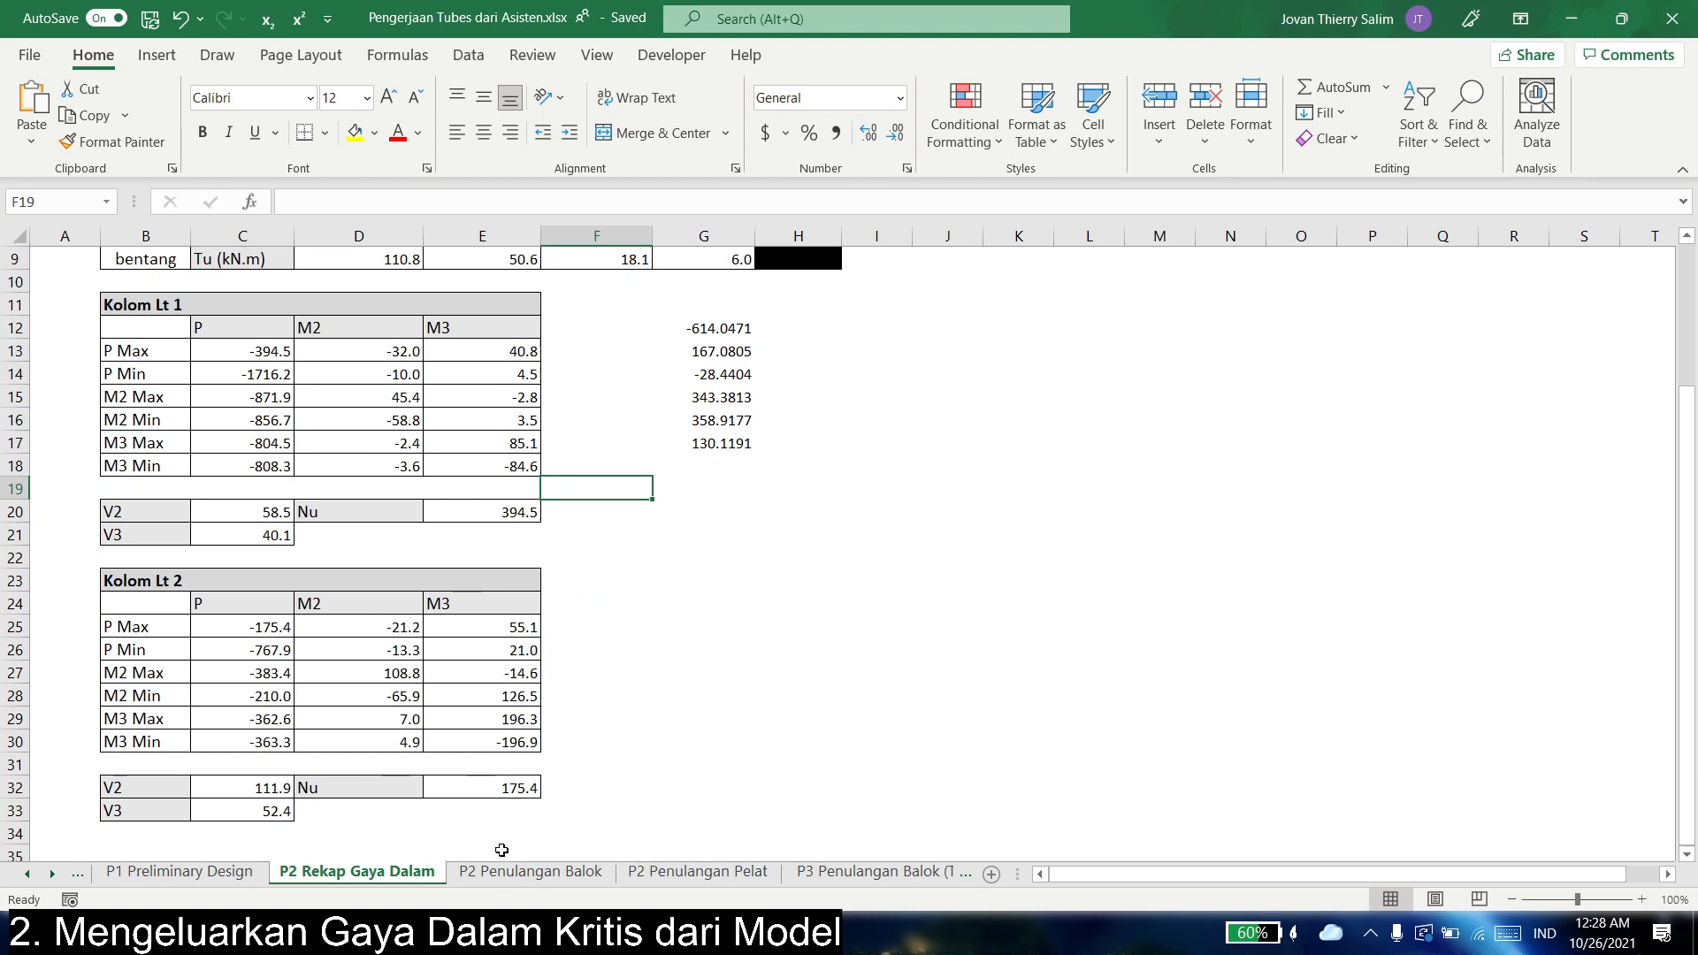
scroll(609, 792, up, 3)
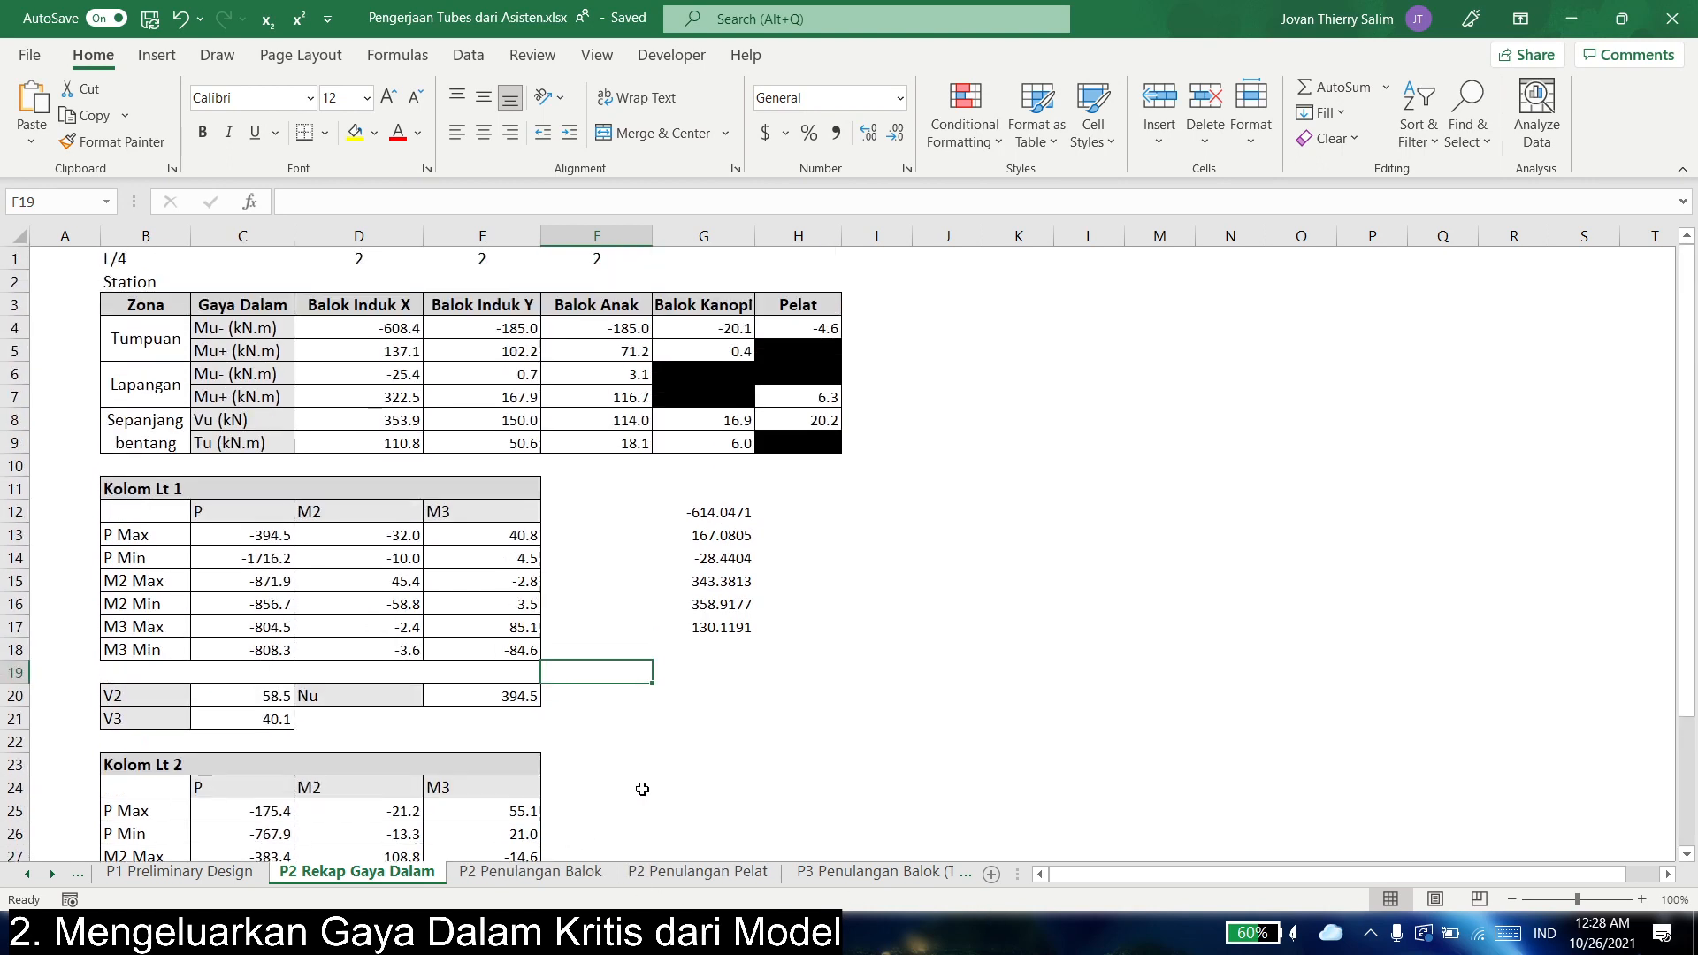
- Inspect the loose values in G12:G17 beside the Kolom Lt 1 table
click(875, 626)
drag(722, 512, 740, 629)
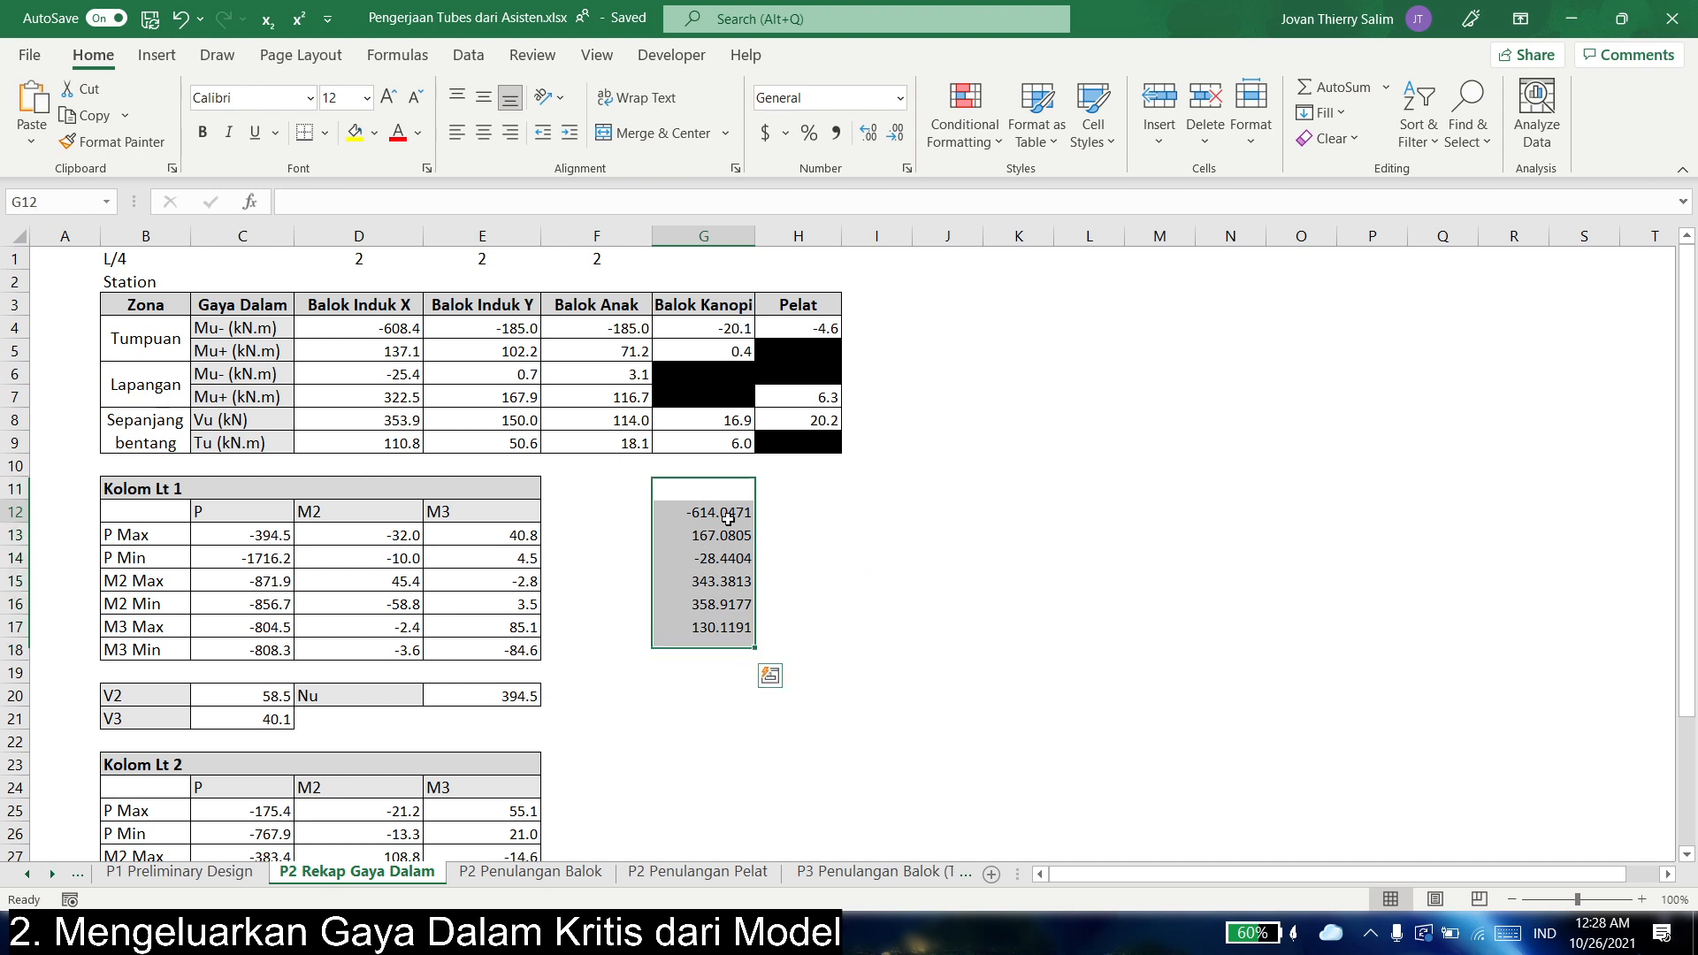
click(725, 650)
click(1023, 599)
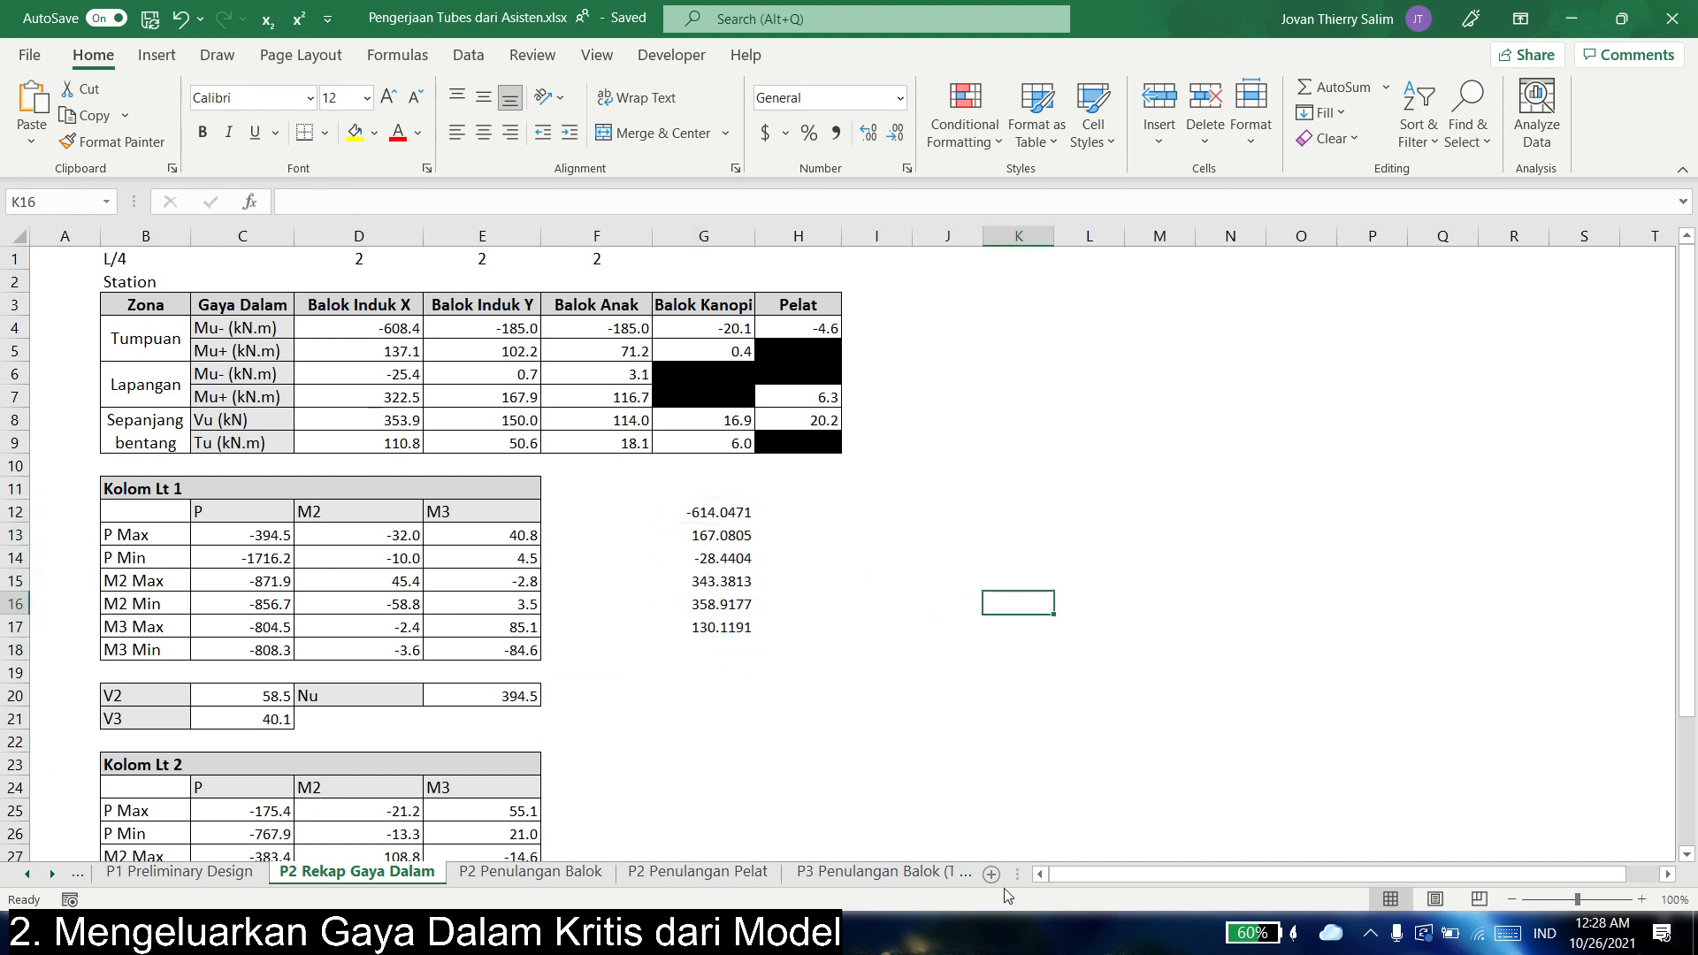
- Return to the P2 Rekap Gaya Dalam (2) sheet and look over all of its recorded critical force tables
click(931, 875)
click(930, 874)
click(930, 875)
click(930, 875)
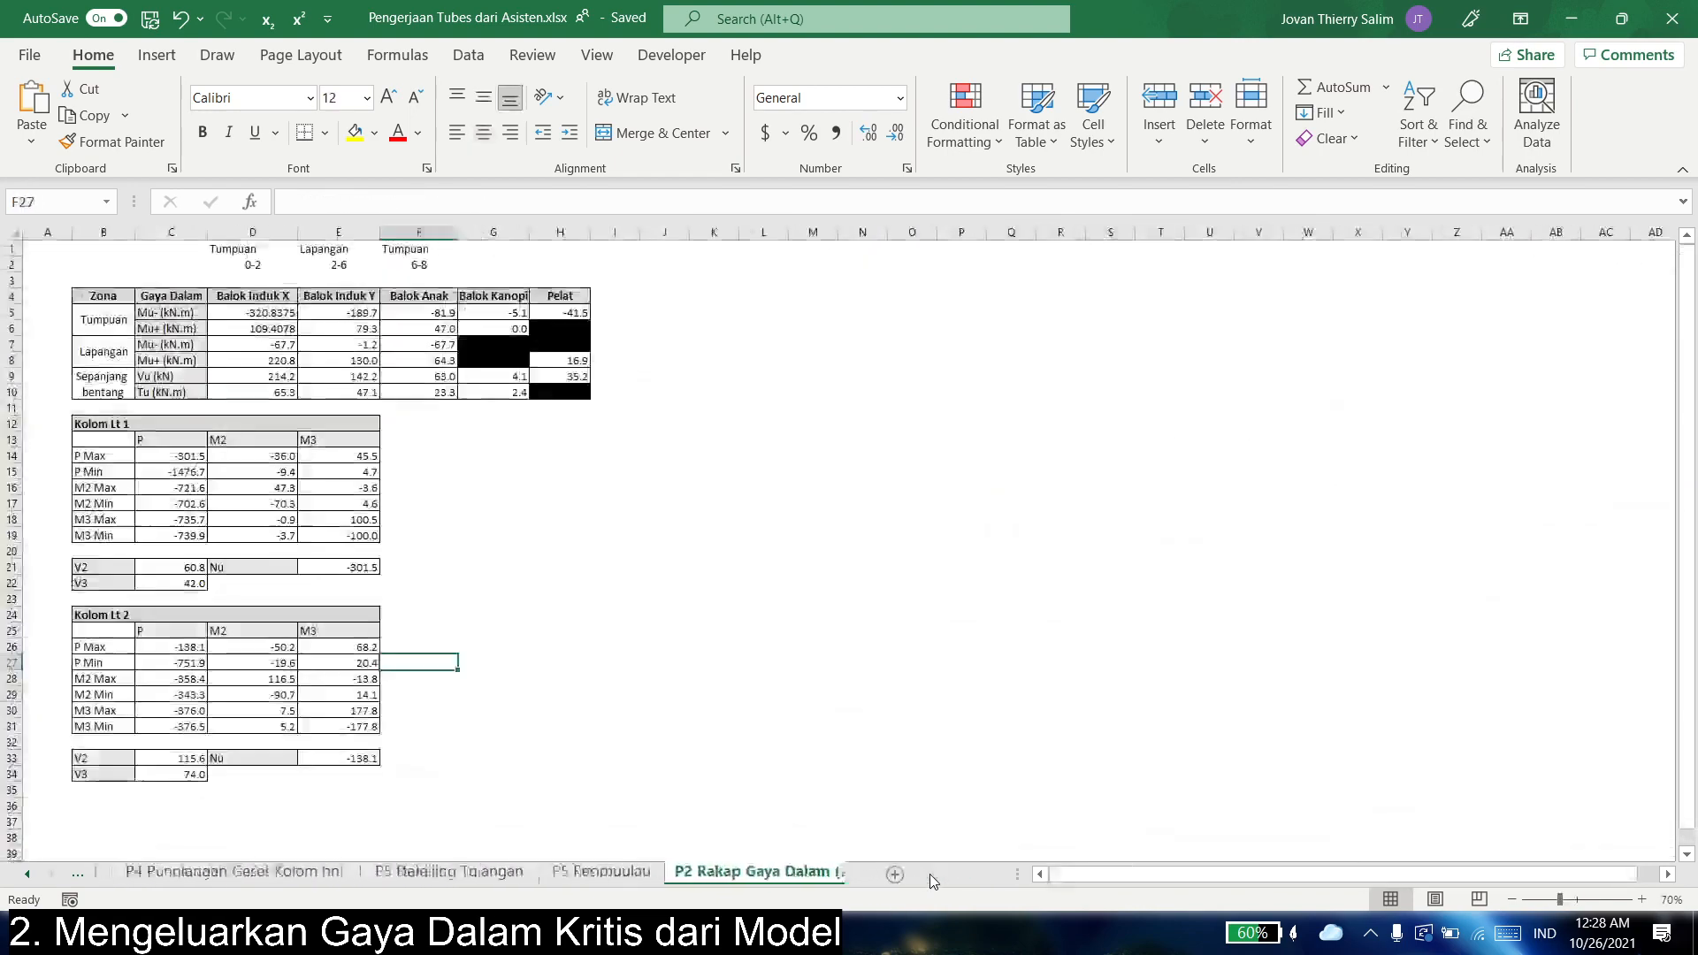
click(518, 453)
drag(104, 297, 581, 782)
click(727, 651)
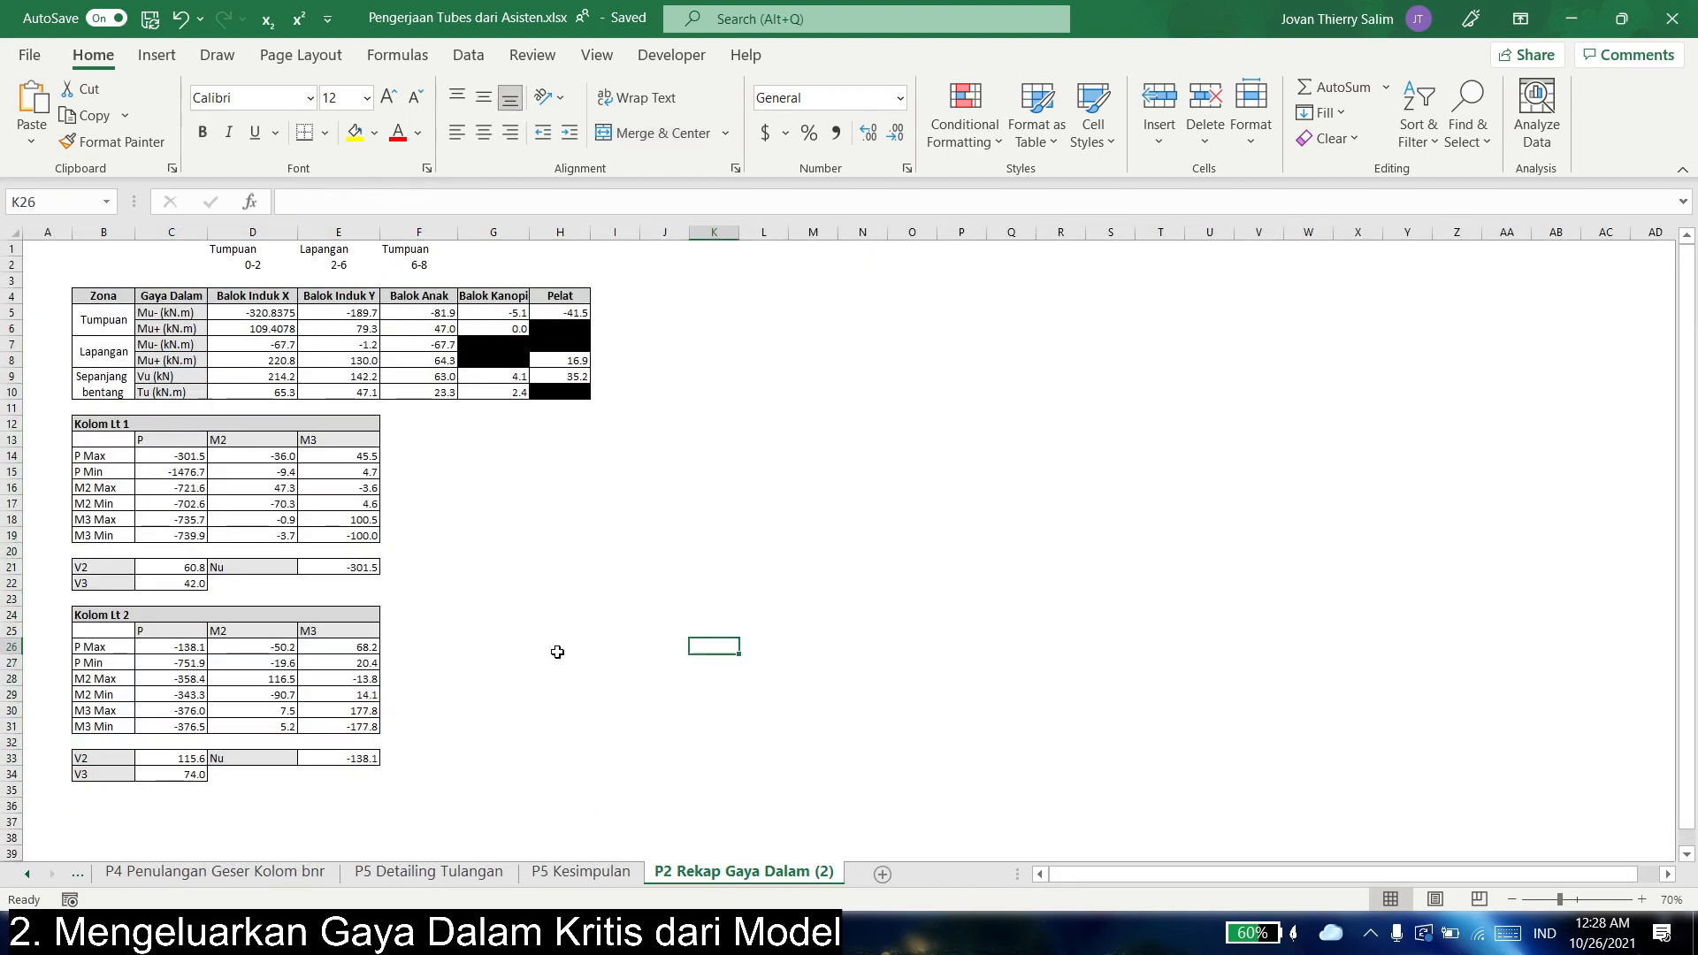
click(1055, 407)
click(665, 630)
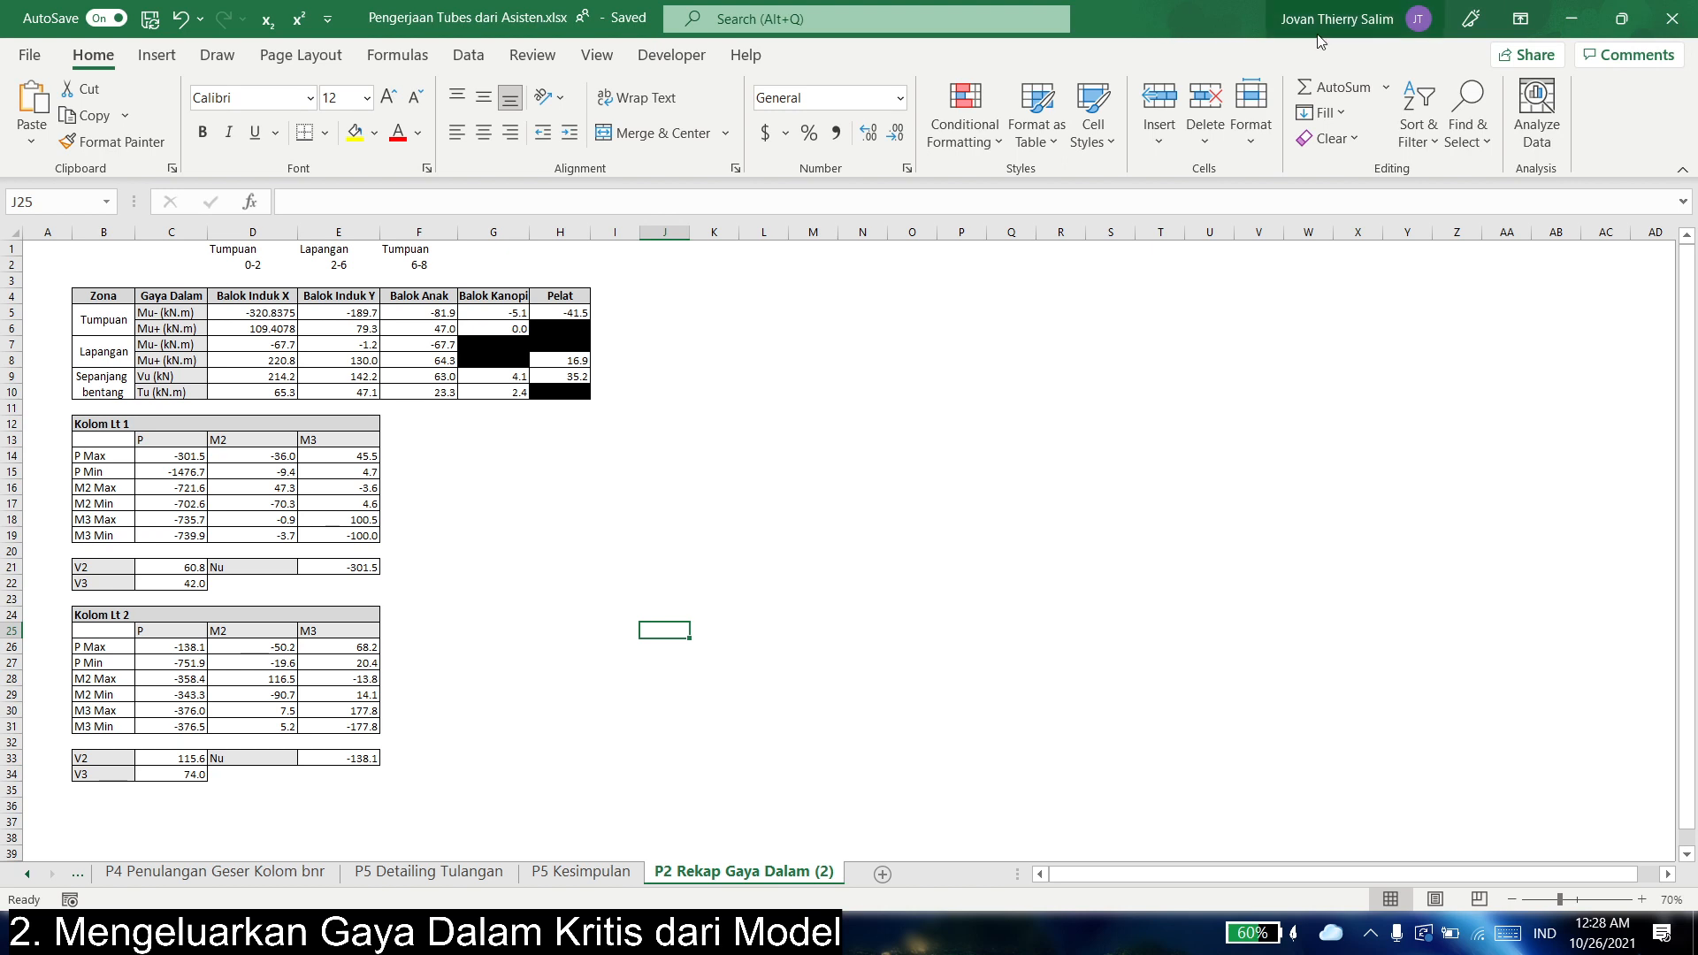
click(1061, 487)
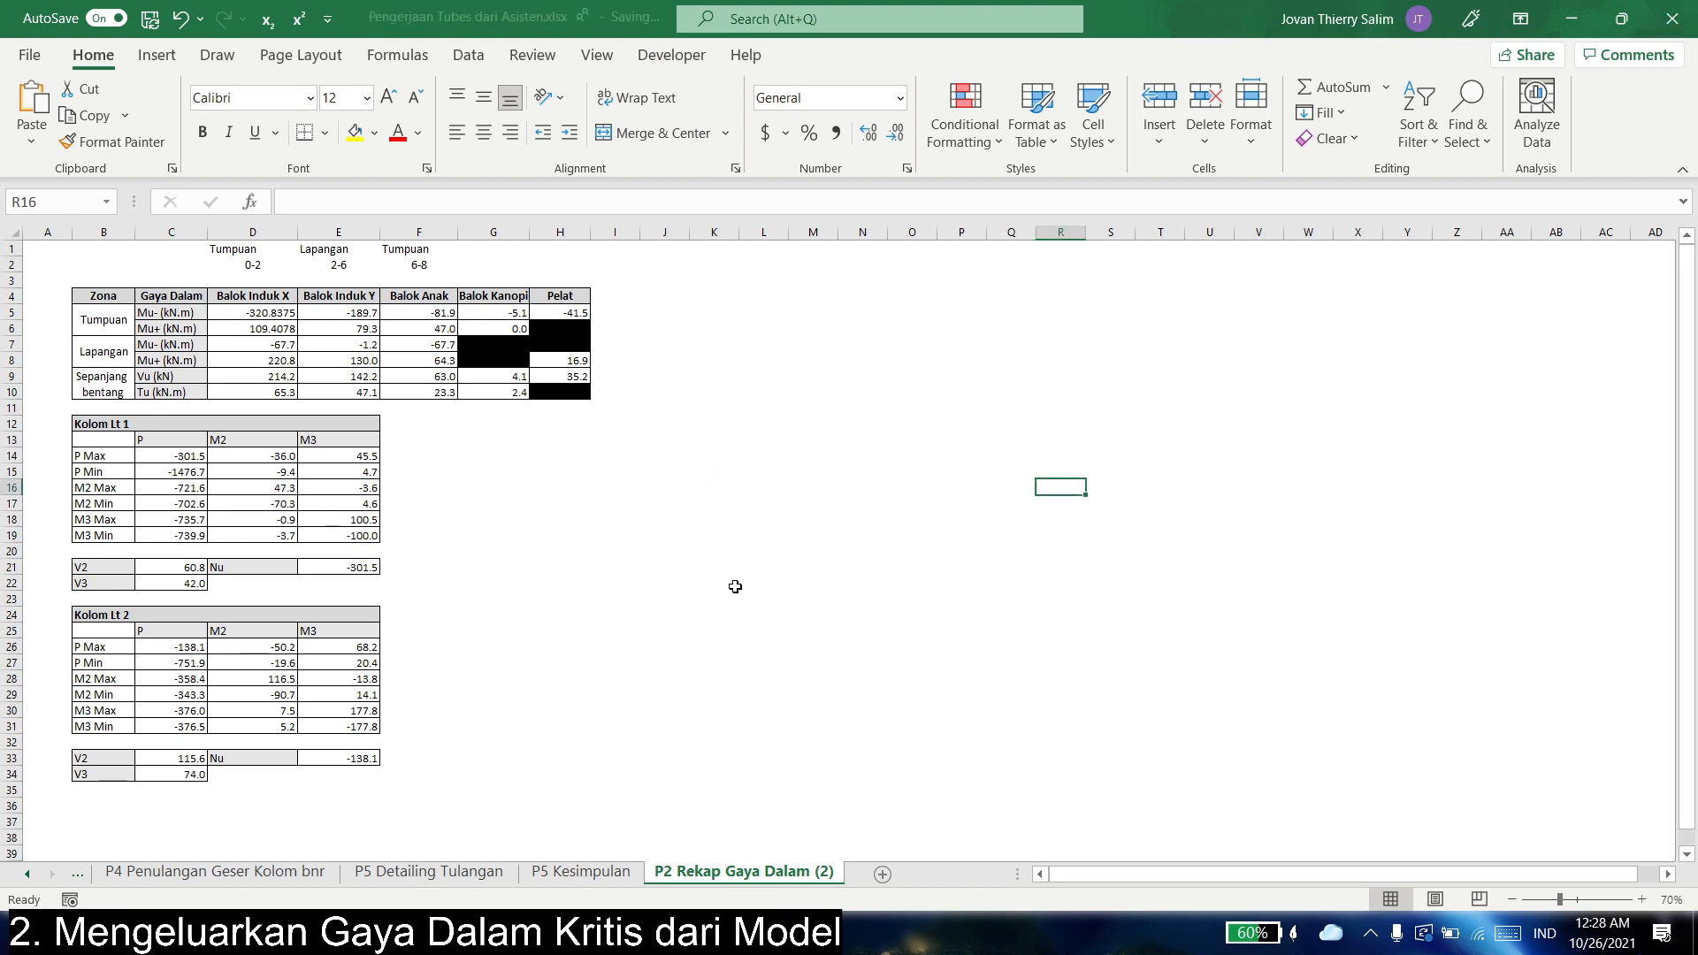
- View the P2 Penulangan Pelat sheet and the material and Gaya Dalam inputs at the start of P2 Penulangan Balok
click(27, 874)
click(28, 874)
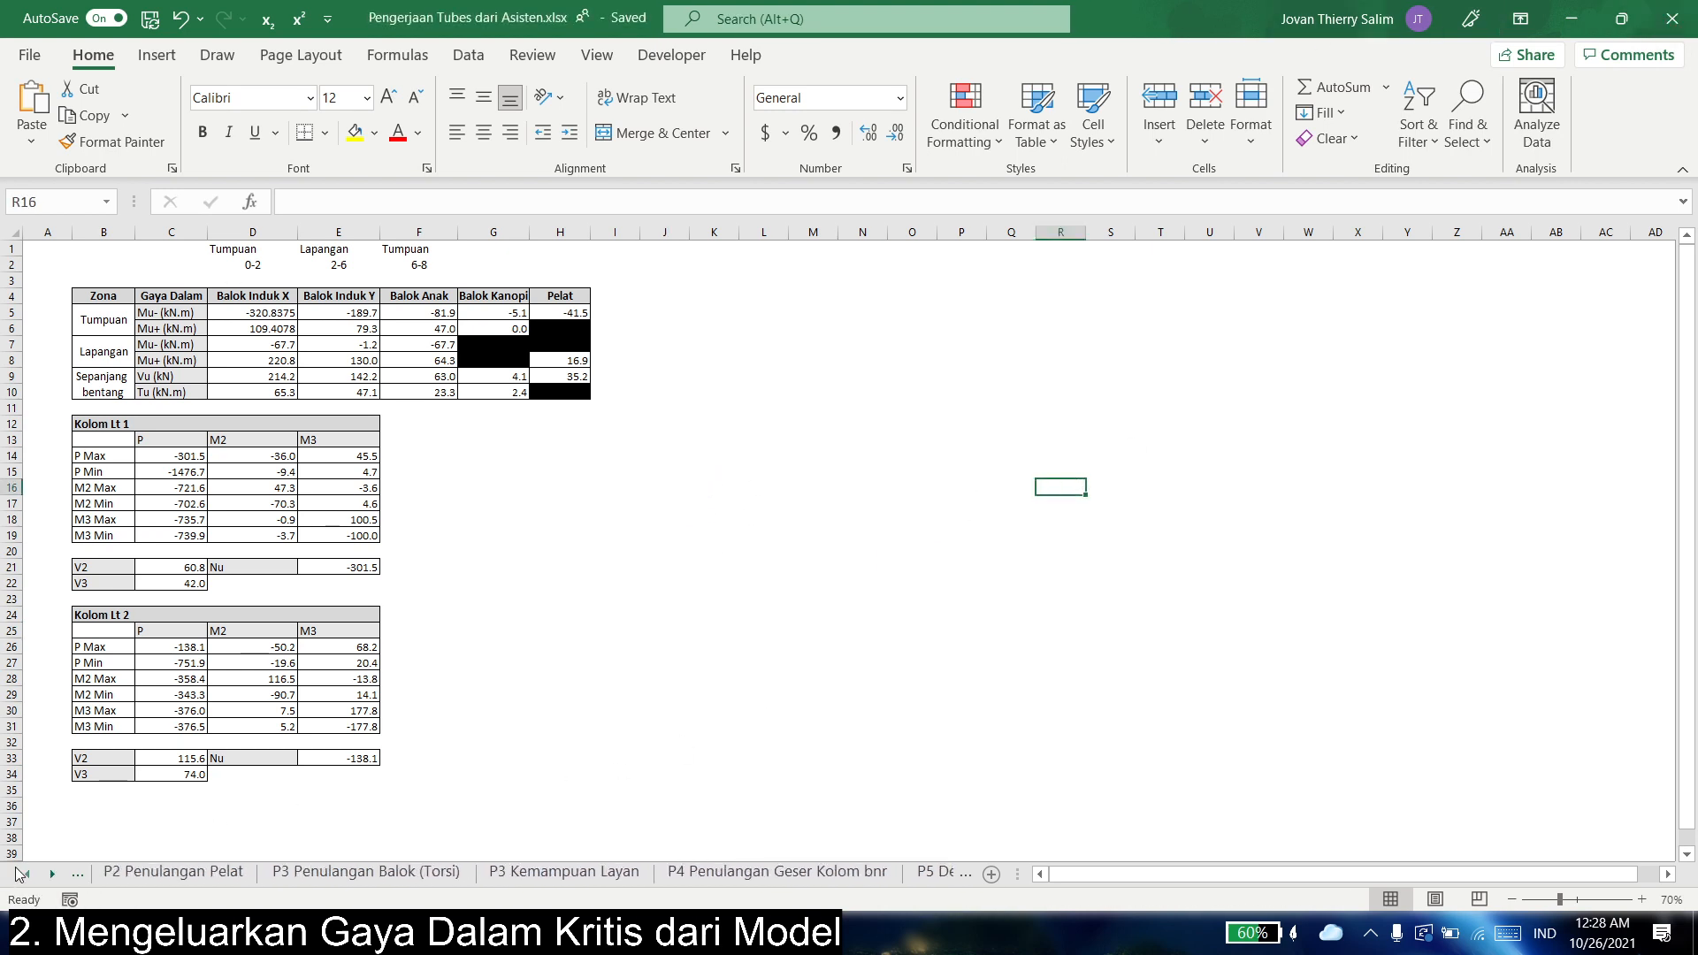
click(27, 874)
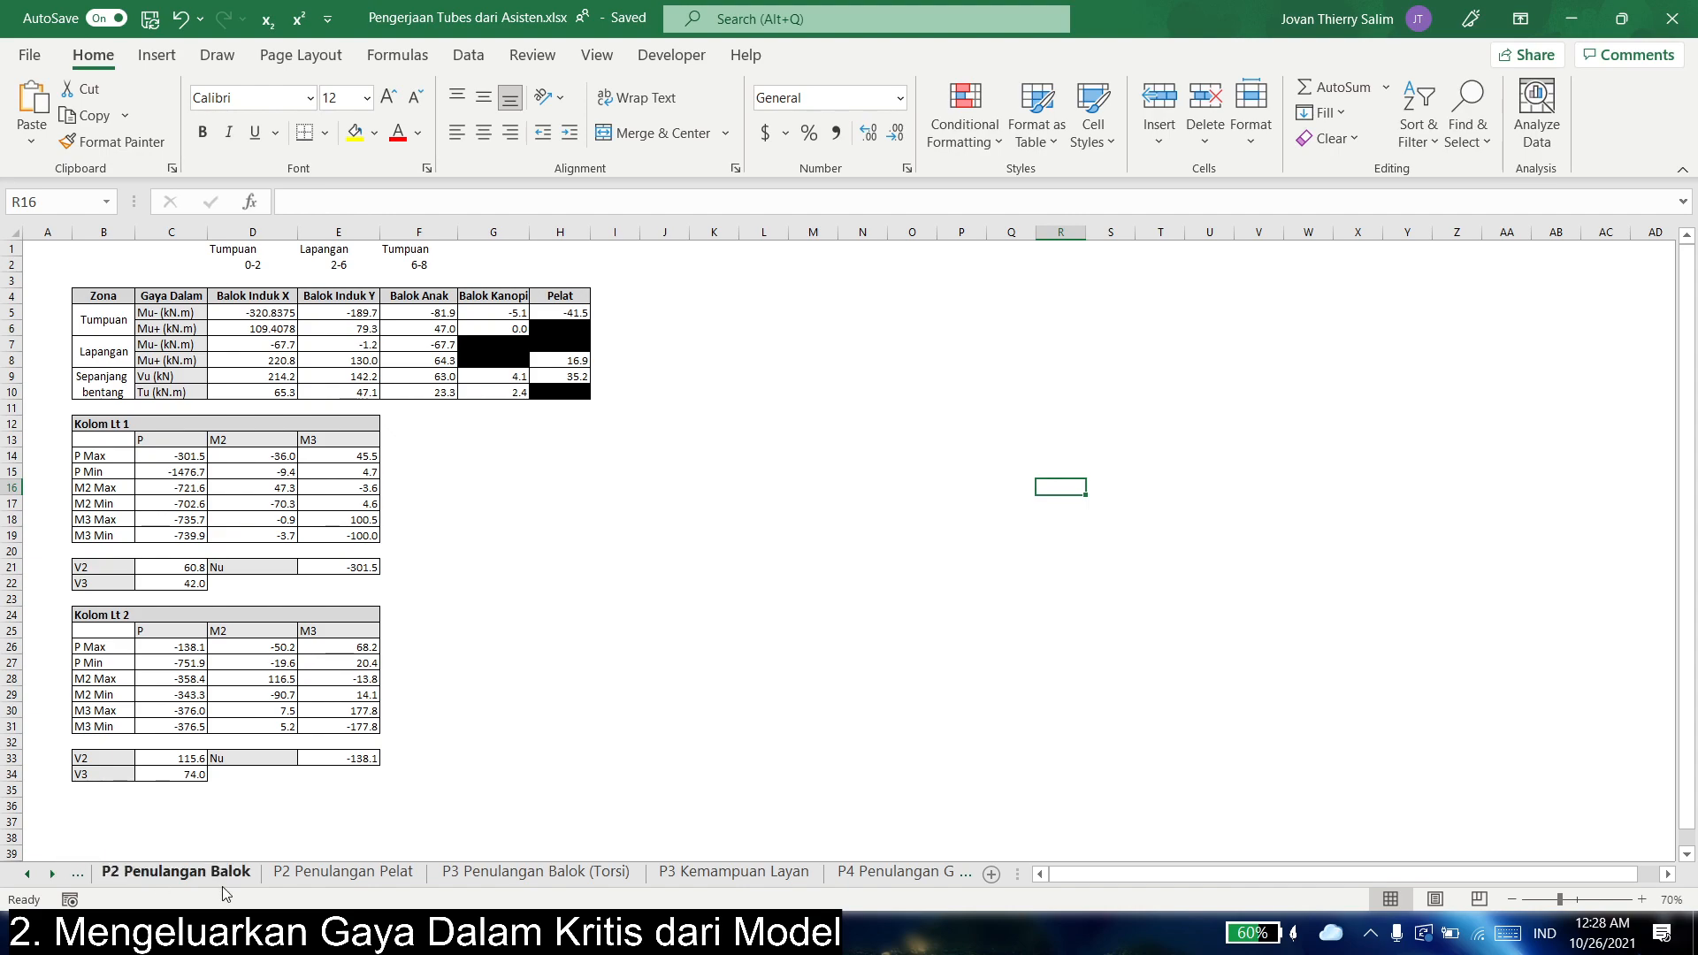
click(315, 874)
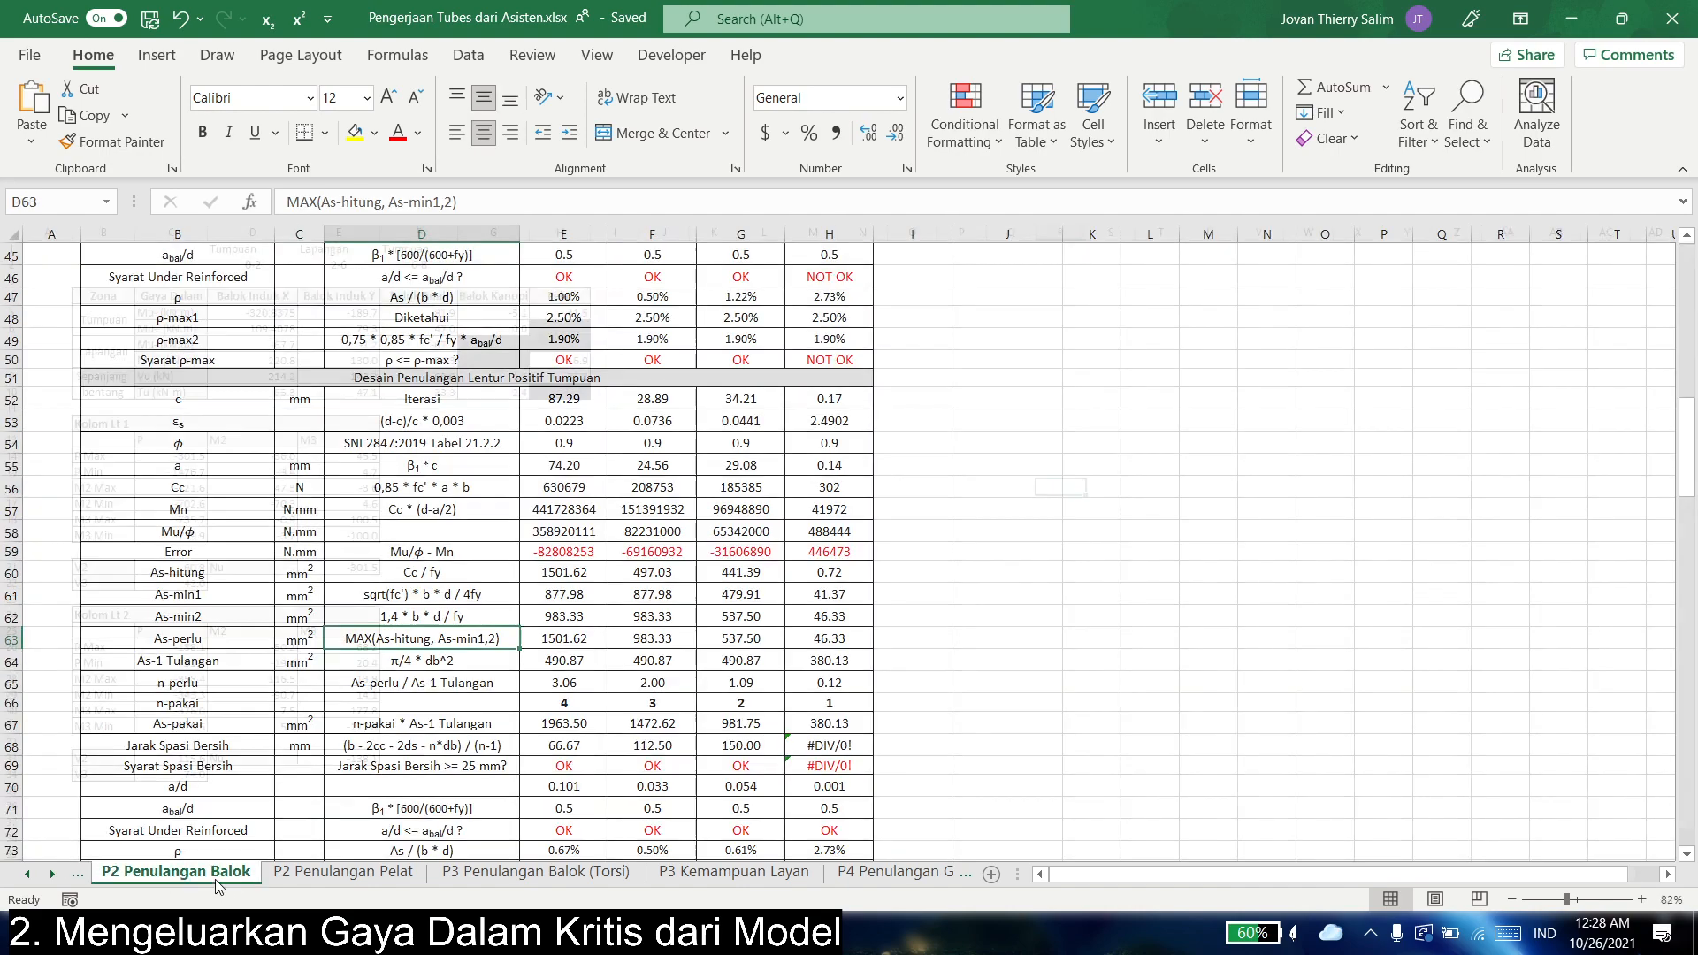
scroll(322, 778, up, 13)
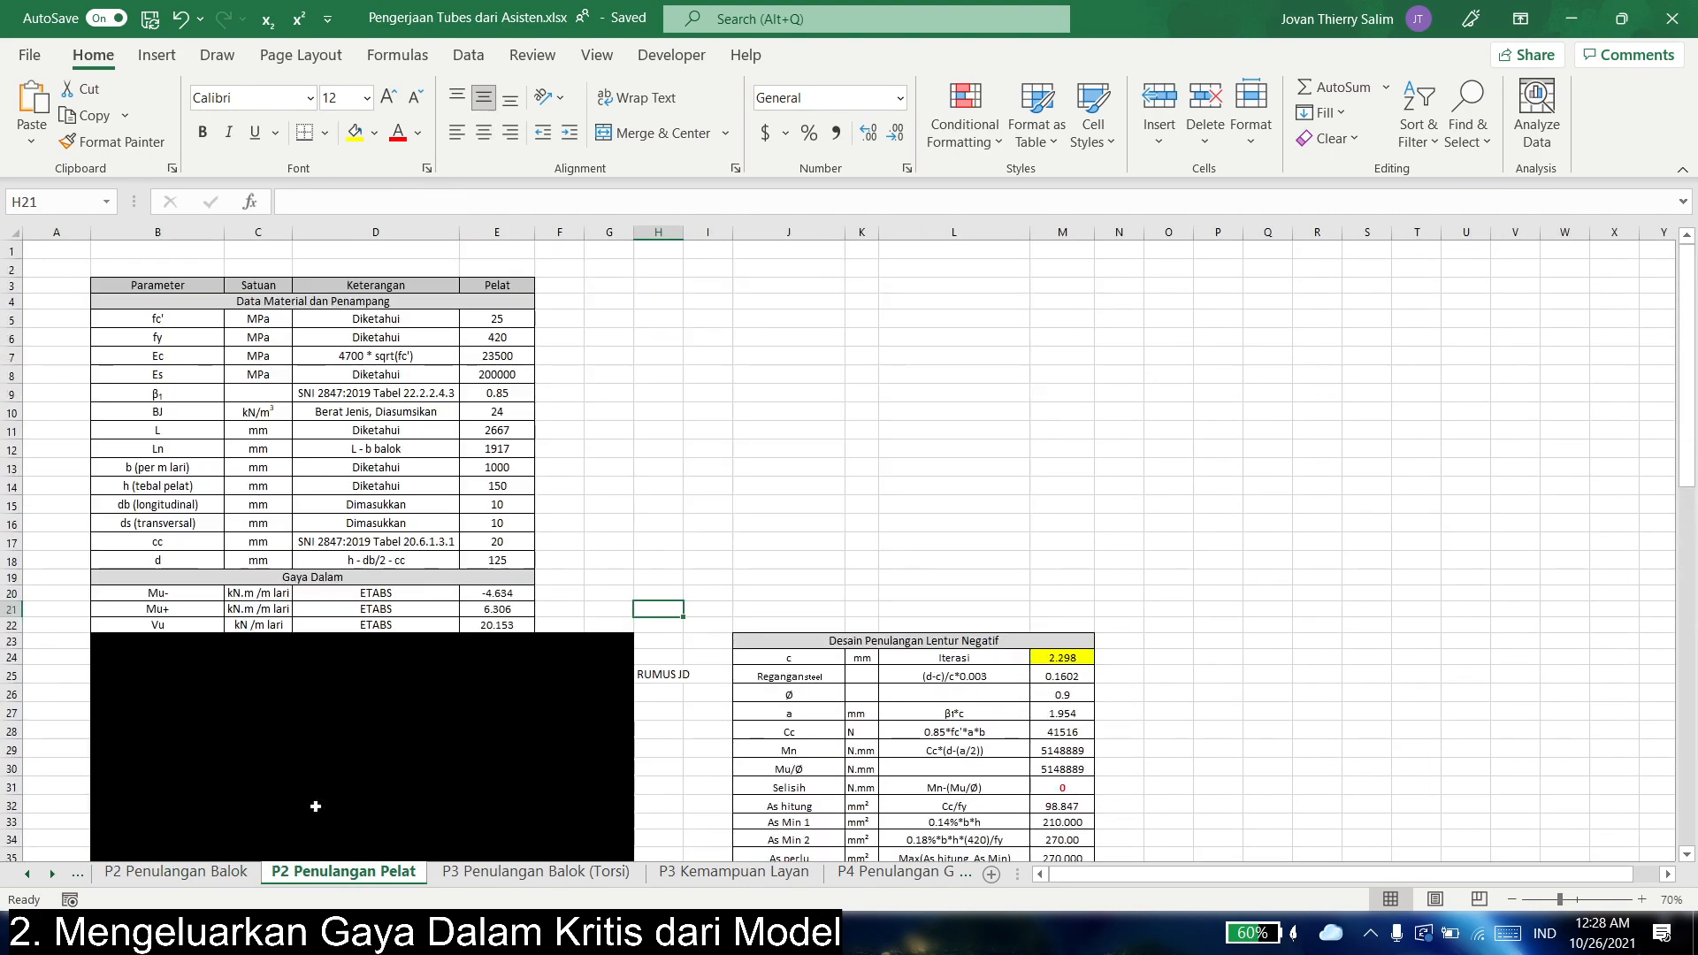
click(199, 874)
scroll(849, 548, up, 12)
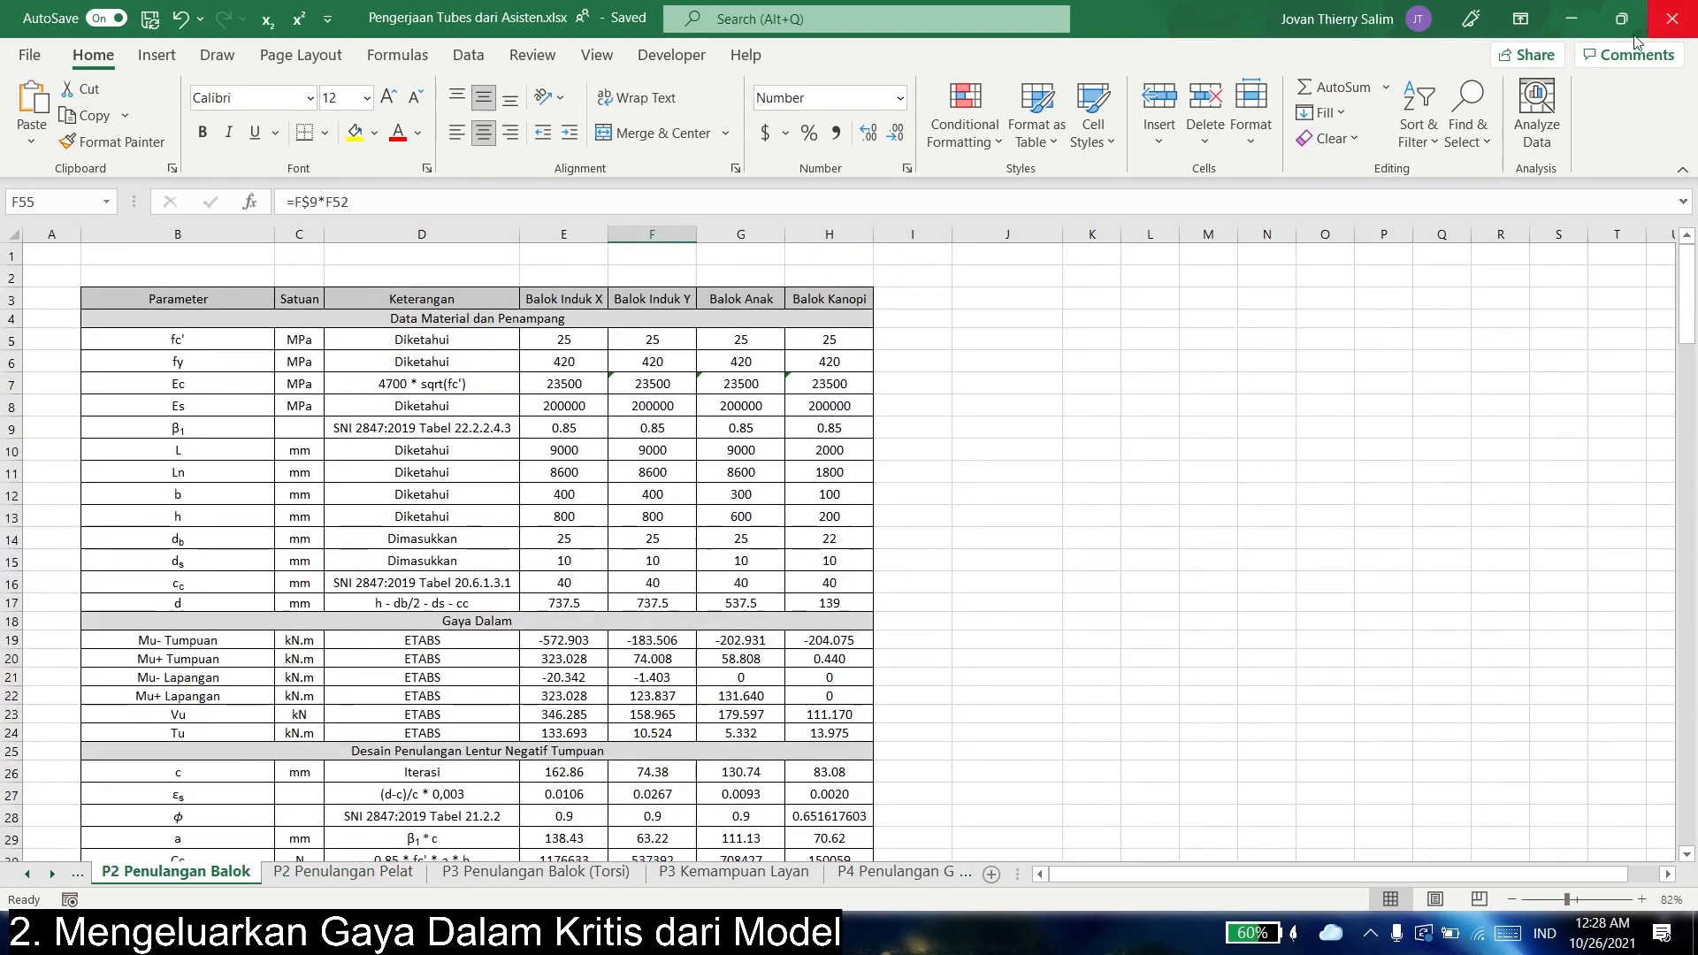